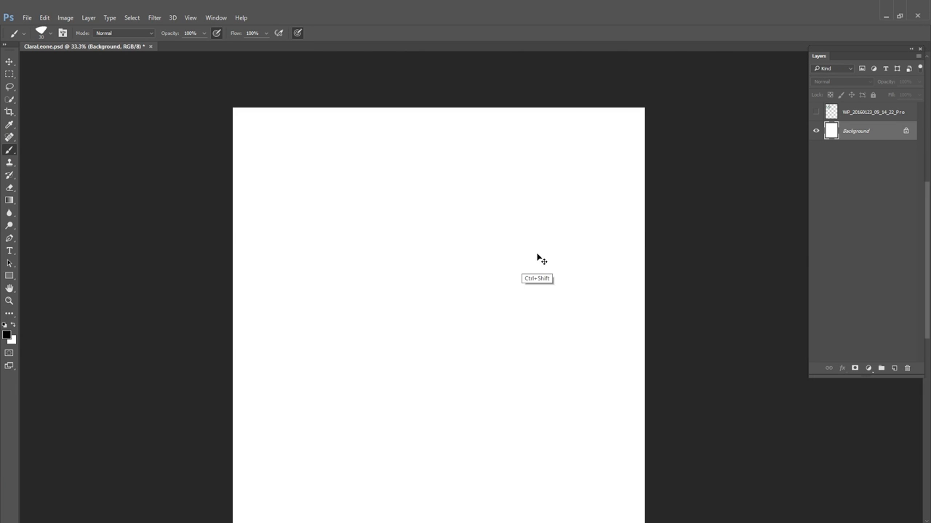
Add a new empty layer directly above the Background layer
key(ctrl+shift+n)
key(Return)
scroll(291, 181, up, 1)
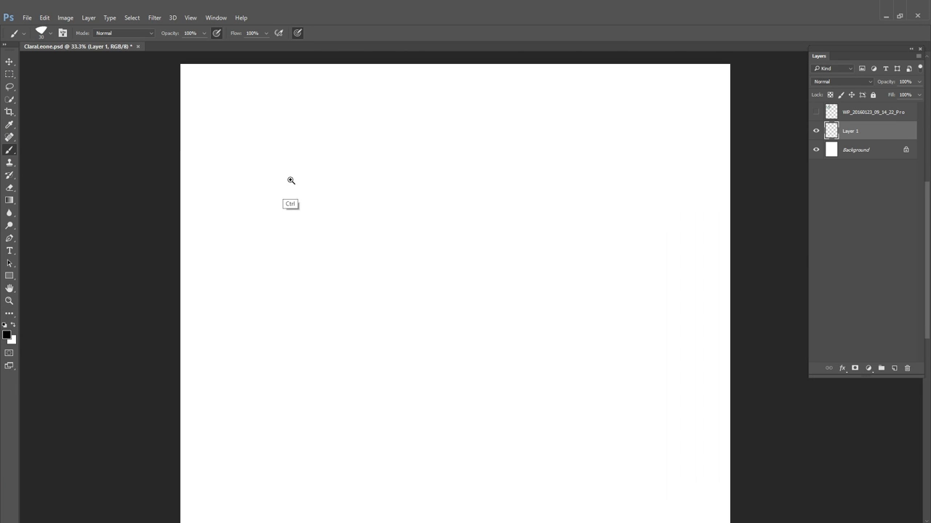
scroll(310, 235, up, 1)
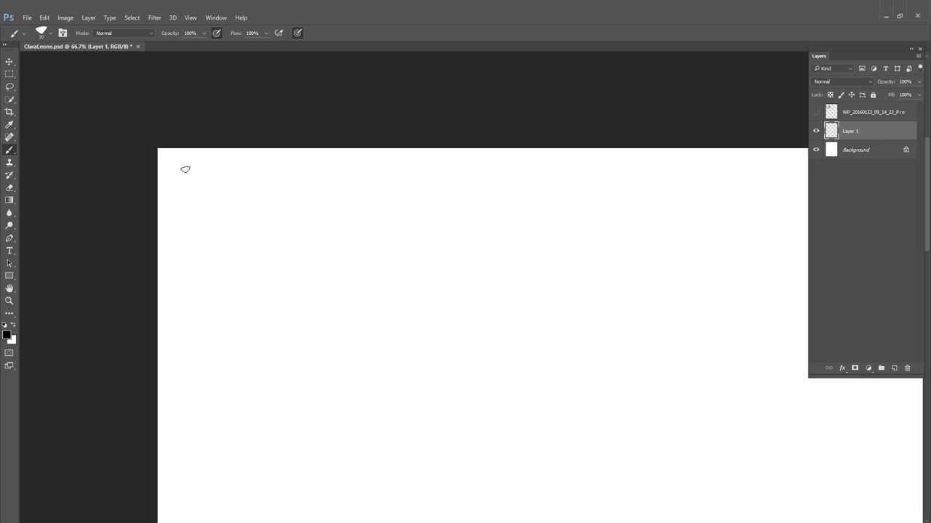
Handwrite the character's full name in black brush capitals as the heading in the page's upper-left corner
drag(193, 168, 195, 194)
mouse_move(205, 167)
mouse_down()
mouse_move(203, 194)
mouse_move(222, 193)
mouse_up()
mouse_move(227, 193)
mouse_down()
mouse_move(240, 168)
mouse_move(250, 192)
mouse_up()
mouse_move(227, 187)
mouse_down()
mouse_move(249, 180)
mouse_move(253, 193)
mouse_up()
mouse_move(256, 169)
mouse_down()
mouse_move(269, 192)
mouse_move(291, 193)
mouse_move(292, 183)
mouse_move(373, 193)
mouse_up()
mouse_move(345, 183)
mouse_down()
mouse_move(392, 180)
mouse_move(402, 195)
mouse_move(417, 171)
mouse_up()
mouse_move(424, 175)
mouse_down()
mouse_move(440, 169)
mouse_move(440, 195)
mouse_up()
drag(416, 186, 445, 179)
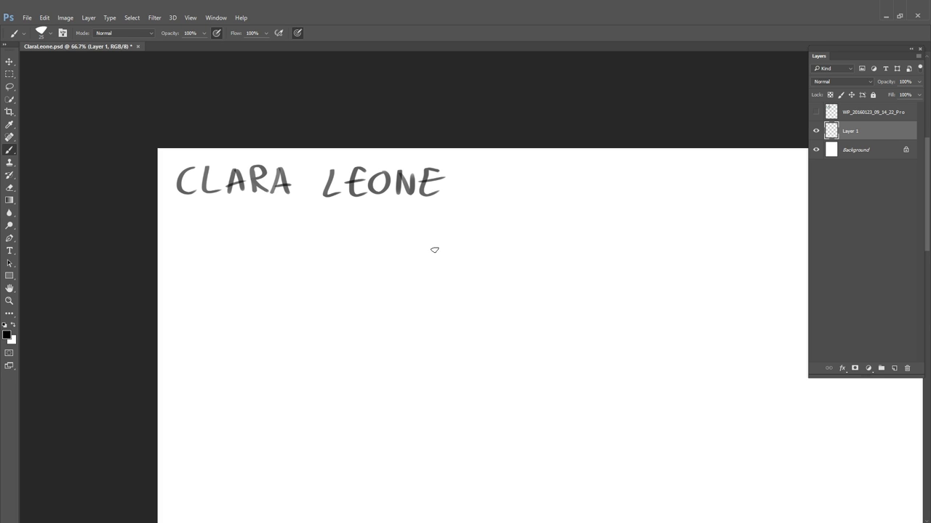
Reduce the brush size to 20 and handwrite "WOOD ELF" beneath the name heading
mouse_move(394, 337)
mouse_down()
mouse_move(428, 285)
mouse_move(424, 307)
mouse_up()
key([)
key([)
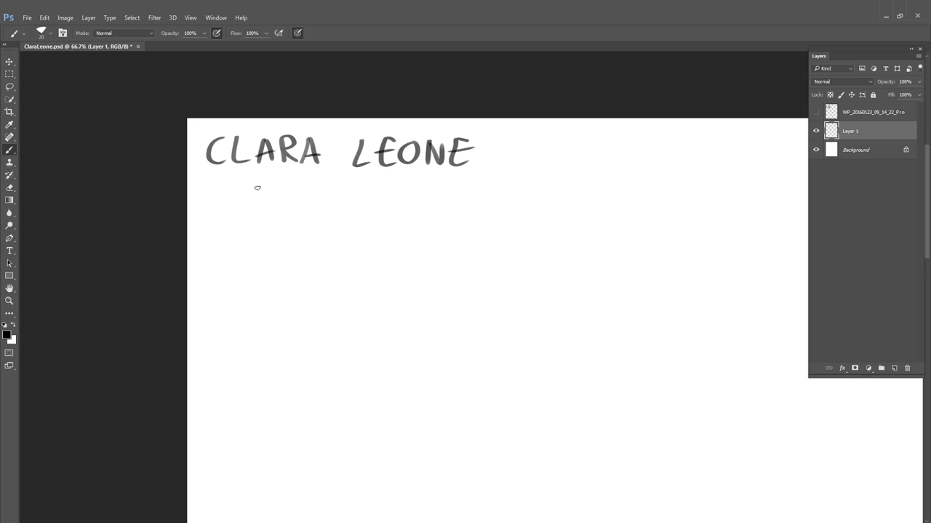
key(bracketright)
mouse_move(213, 189)
mouse_down()
mouse_move(221, 200)
mouse_move(231, 189)
mouse_up()
drag(243, 193, 288, 205)
mouse_move(289, 188)
mouse_down()
mouse_move(302, 188)
mouse_move(317, 205)
mouse_up()
drag(318, 189, 331, 190)
With the brush at size 15, handwrite "RANGER LVL-6" and "ROGUE LVL-1" on two lines beneath the race
key(bracketleft)
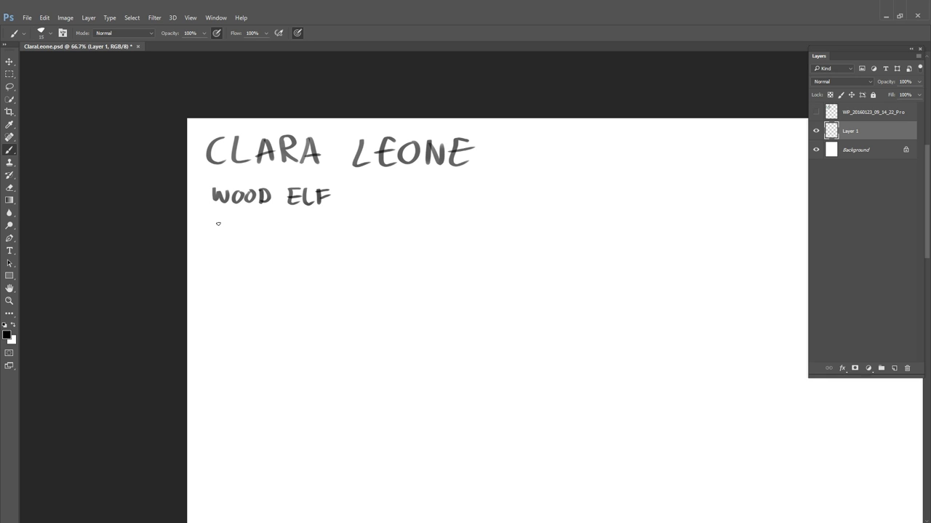
mouse_move(218, 224)
mouse_down()
mouse_move(226, 243)
mouse_move(243, 245)
mouse_move(257, 224)
mouse_move(292, 243)
mouse_move(376, 232)
mouse_up()
drag(388, 224, 385, 234)
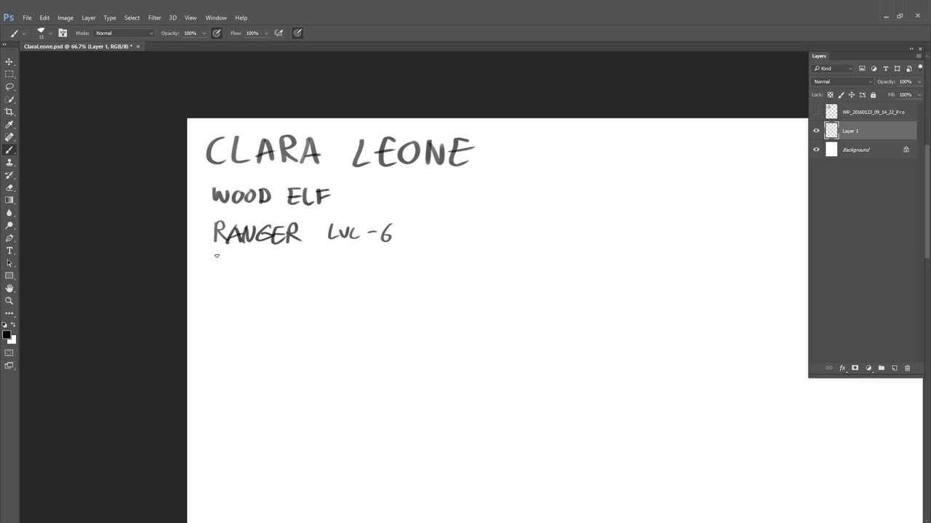
mouse_move(215, 253)
mouse_down()
mouse_move(225, 271)
mouse_move(272, 259)
mouse_up()
drag(275, 255, 333, 264)
drag(336, 253, 385, 267)
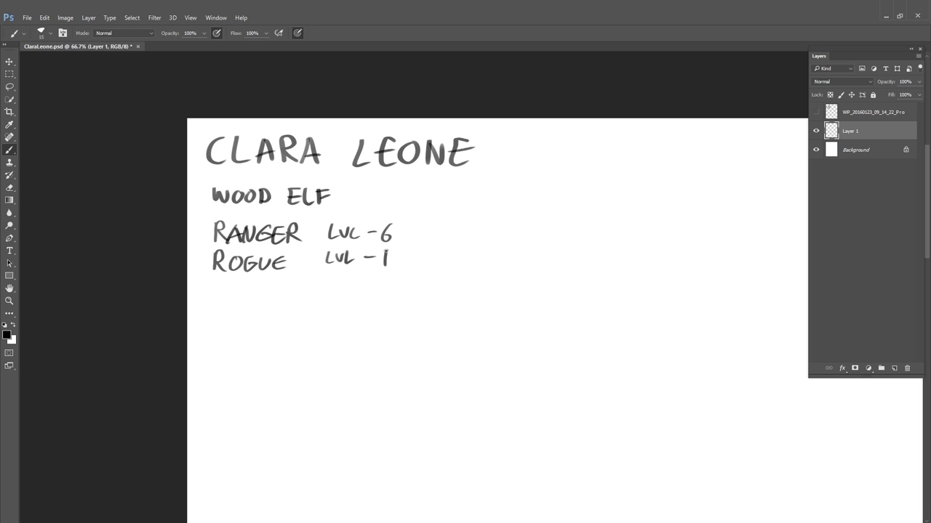
Handwrite "AGE: 18" on a new line beneath the rogue level
drag(376, 364, 316, 357)
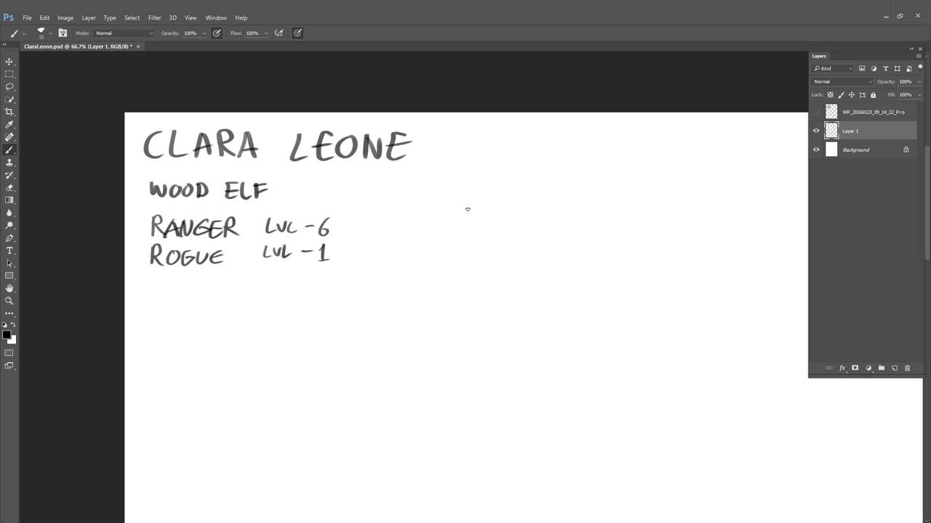
key(space)
drag(394, 294, 452, 263)
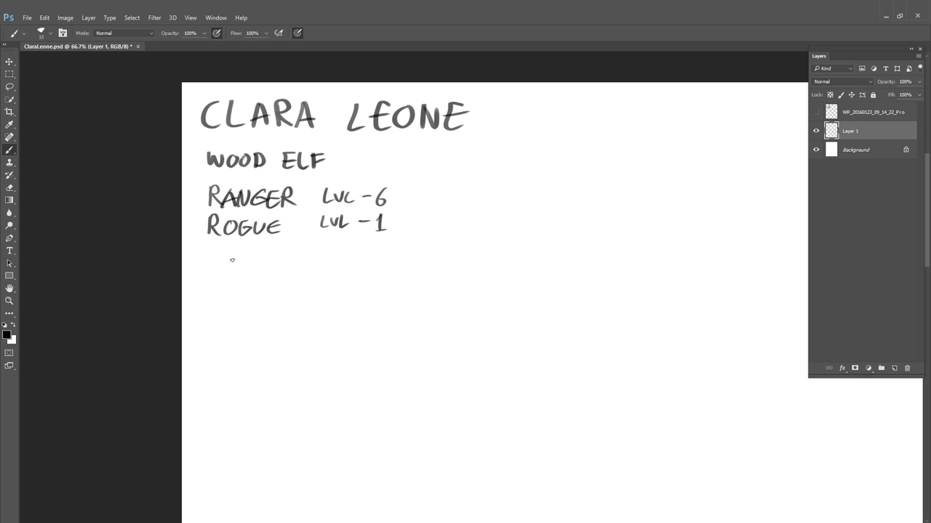
mouse_move(214, 251)
mouse_down()
mouse_move(204, 269)
mouse_move(217, 268)
mouse_up()
drag(208, 263, 218, 263)
drag(221, 255, 231, 263)
mouse_move(241, 253)
mouse_down()
mouse_move(242, 270)
mouse_move(243, 262)
mouse_move(264, 268)
mouse_move(282, 252)
mouse_up()
click(253, 256)
click(253, 267)
drag(220, 285, 218, 291)
mouse_move(223, 284)
mouse_down()
mouse_move(222, 298)
mouse_move(232, 297)
mouse_up()
drag(242, 284, 241, 290)
drag(255, 284, 256, 296)
mouse_move(258, 296)
mouse_down()
mouse_move(268, 283)
mouse_move(301, 294)
mouse_up()
drag(306, 284, 300, 294)
drag(311, 284, 314, 294)
click(325, 294)
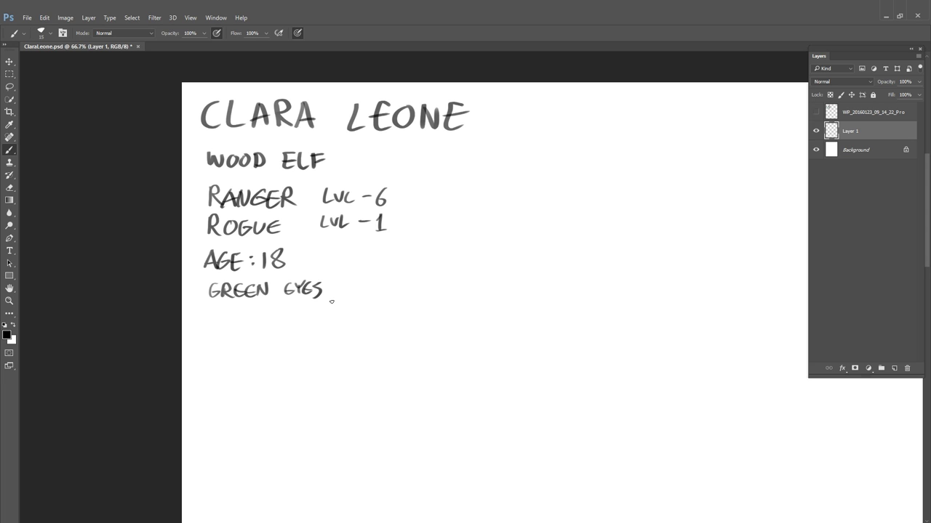
key(e)
mouse_move(249, 299)
mouse_down()
mouse_move(338, 309)
mouse_move(296, 296)
mouse_move(318, 283)
mouse_up()
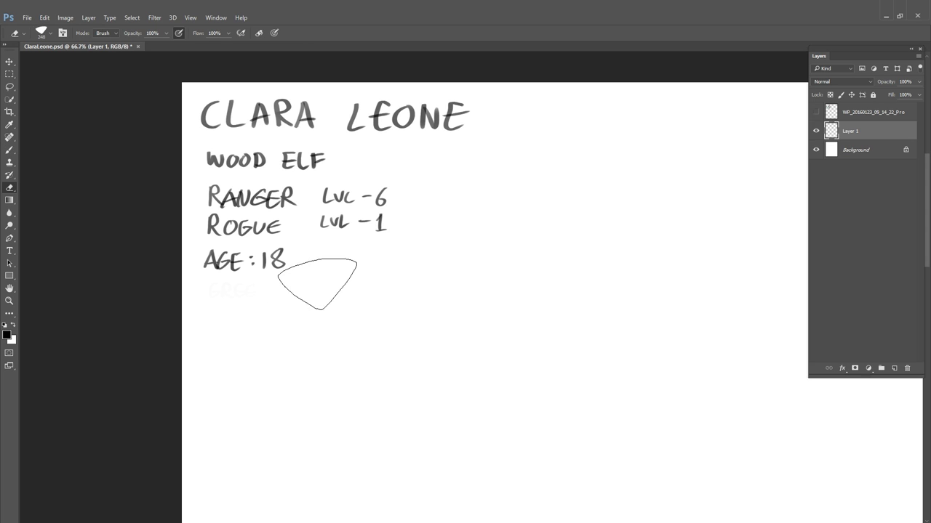
Handwrite "110 LBS" beneath the age and begin the "5'4" HEIGHT" line below it with the brush
key(b)
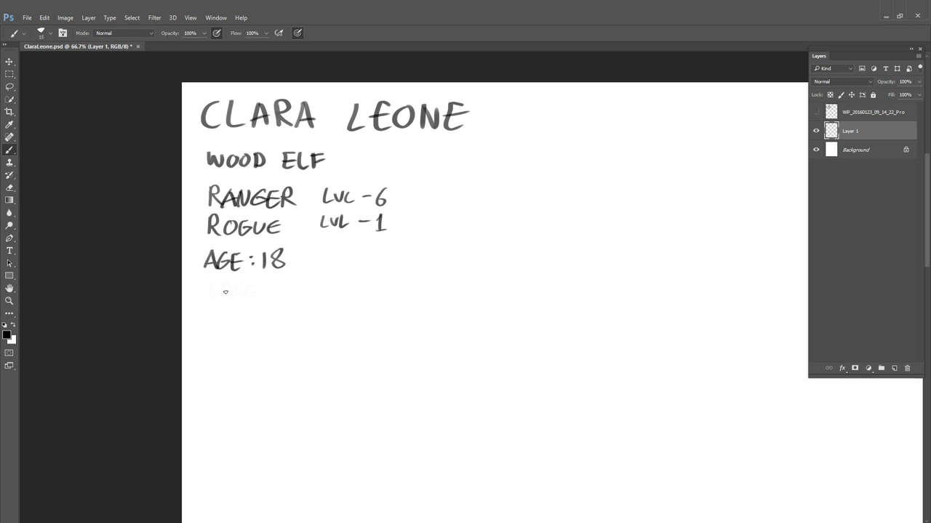
drag(219, 289, 226, 302)
drag(236, 293, 283, 300)
drag(222, 316, 218, 327)
key(ctrl+z)
drag(221, 313, 232, 318)
mouse_move(245, 314)
mouse_down()
mouse_move(250, 327)
mouse_move(258, 317)
mouse_move(281, 325)
mouse_up()
drag(282, 320, 304, 320)
mouse_move(308, 318)
mouse_down()
mouse_move(306, 326)
mouse_move(323, 328)
mouse_up()
mouse_move(336, 315)
mouse_down()
mouse_move(335, 327)
mouse_move(290, 330)
mouse_move(305, 325)
mouse_up()
key(ctrl+z)
key(e)
key(b)
mouse_move(302, 322)
mouse_down()
mouse_move(311, 322)
mouse_move(291, 329)
mouse_move(304, 328)
mouse_up()
key(ctrl+alt+z)
key(ctrl+alt+z)
key(ctrl+alt+z)
Complete the remaining letters of the word "HEIGHT" after 5'4"
drag(298, 322, 305, 321)
mouse_move(311, 316)
mouse_down()
mouse_move(307, 327)
mouse_move(317, 327)
mouse_up()
drag(323, 318, 331, 329)
drag(323, 324, 332, 323)
drag(335, 315, 346, 315)
drag(340, 315, 339, 330)
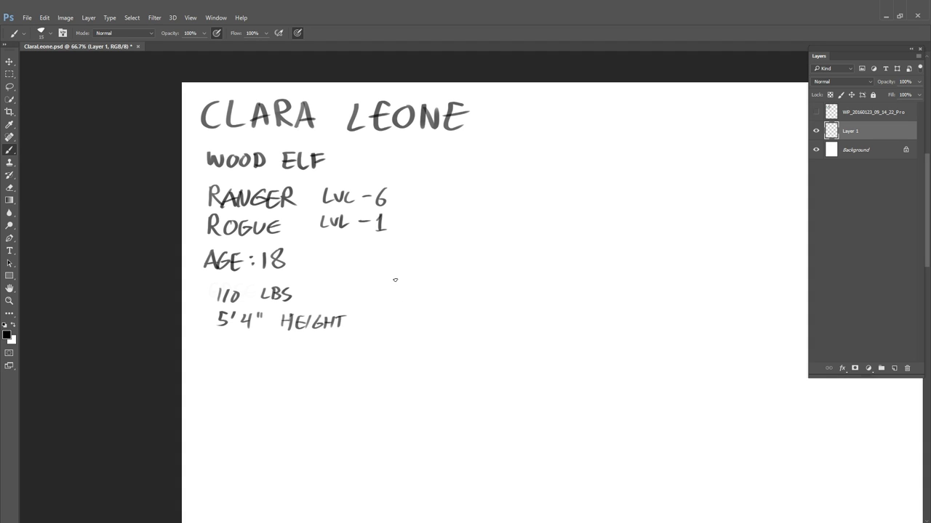
Handwrite "HIGH DEX, WIS" in a second column to the right of the class levels
drag(400, 368, 305, 415)
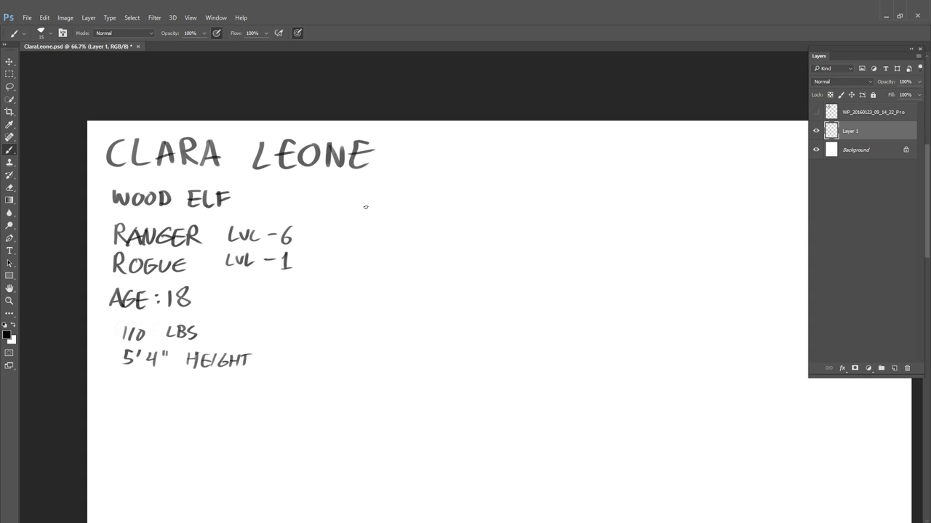
drag(365, 205, 364, 218)
drag(365, 212, 373, 218)
drag(379, 205, 379, 217)
drag(390, 206, 394, 219)
drag(394, 212, 404, 211)
mouse_move(403, 207)
mouse_down()
mouse_move(403, 219)
mouse_move(423, 220)
mouse_up()
drag(440, 208, 438, 214)
drag(441, 209, 449, 221)
drag(449, 209, 441, 221)
mouse_move(454, 219)
mouse_down()
mouse_move(450, 228)
mouse_move(475, 210)
mouse_move(478, 220)
mouse_up()
drag(493, 209, 483, 220)
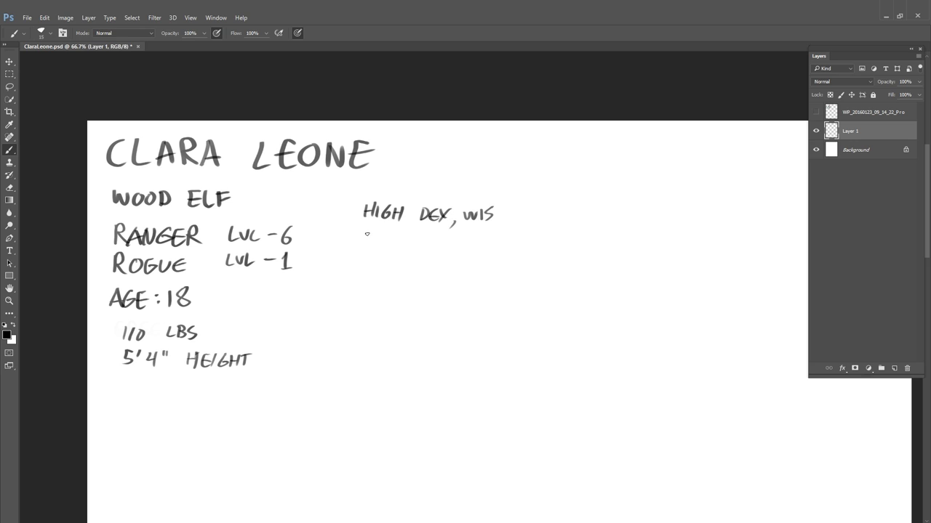
Handwrite "LOW CHARISMA" directly beneath the high-stats line in the second column
drag(362, 235, 371, 248)
drag(378, 236, 428, 249)
mouse_move(436, 236)
mouse_down()
mouse_move(436, 250)
mouse_move(453, 249)
mouse_up()
drag(454, 236, 466, 249)
mouse_move(476, 237)
mouse_down()
mouse_move(470, 248)
mouse_move(503, 245)
mouse_up()
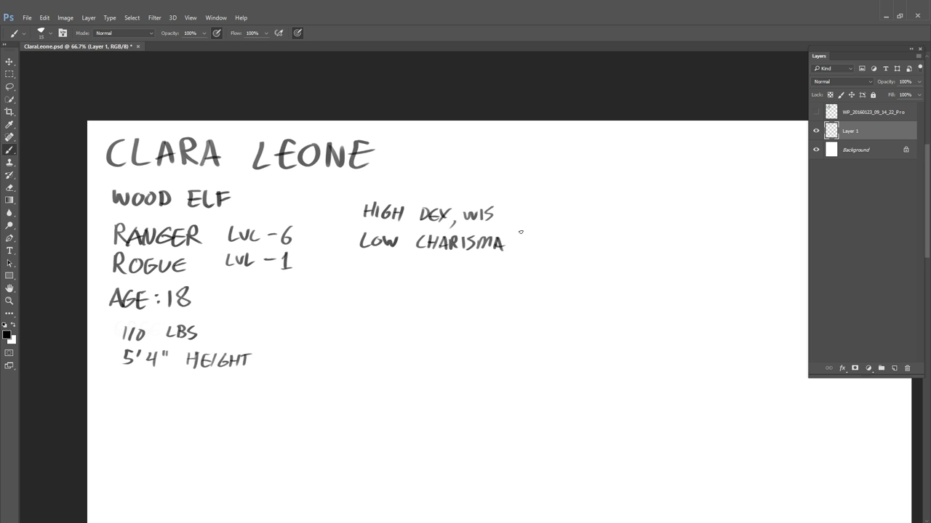
Handwrite "TWO SHORT SWORDS" in the second column, leaving a gap below the charisma line
drag(496, 355, 518, 308)
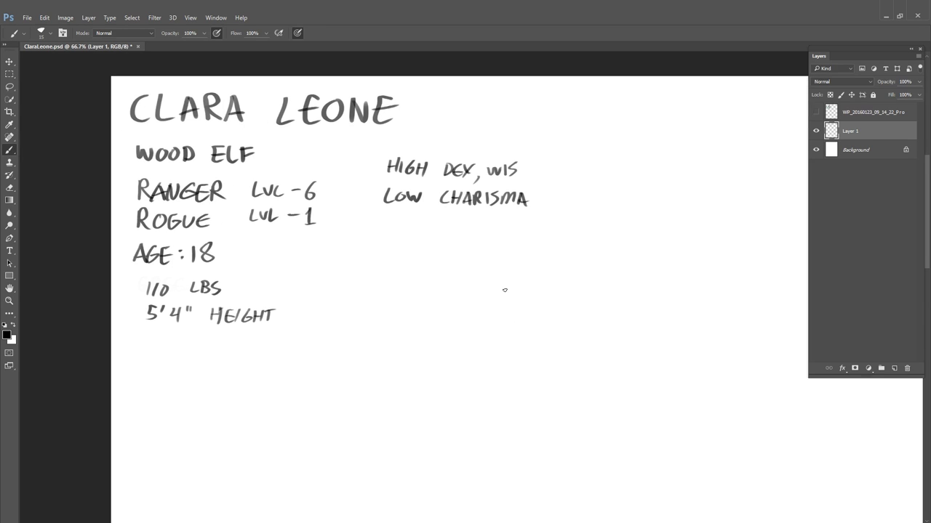
drag(449, 353, 433, 327)
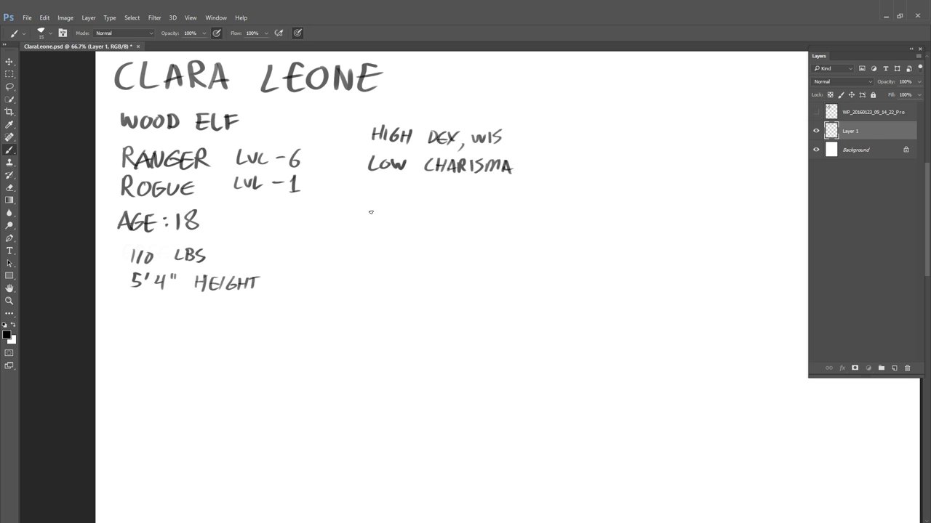
drag(370, 212, 370, 221)
drag(370, 210, 390, 212)
drag(399, 212, 441, 212)
mouse_move(446, 221)
mouse_down()
mouse_move(447, 212)
mouse_move(452, 222)
mouse_up()
drag(453, 209, 466, 209)
mouse_move(458, 209)
mouse_down()
mouse_move(459, 221)
mouse_move(501, 216)
mouse_move(528, 224)
mouse_up()
drag(535, 217, 529, 224)
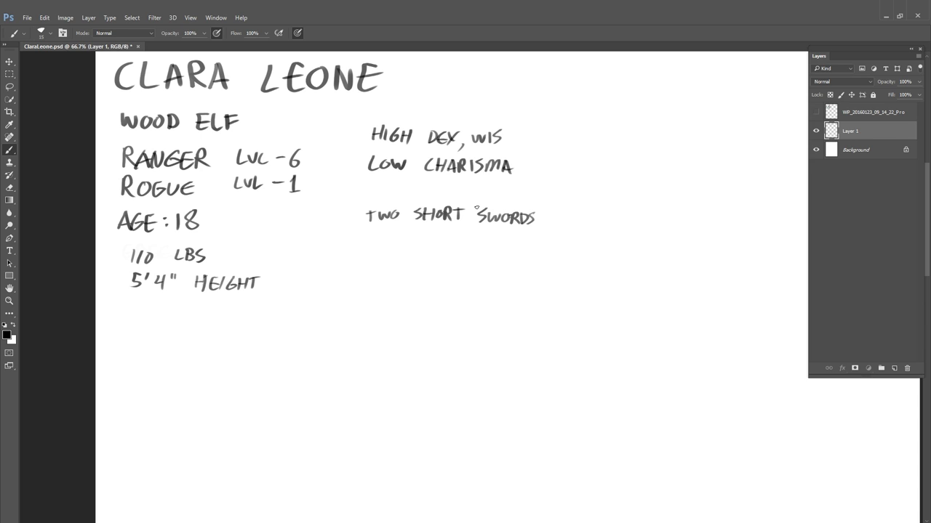
Handwrite "LONG BOW" beneath the short swords entry
mouse_move(374, 236)
mouse_down()
mouse_move(381, 248)
mouse_move(386, 237)
mouse_move(404, 235)
mouse_up()
drag(414, 237, 428, 247)
drag(429, 236, 429, 246)
drag(442, 236, 461, 237)
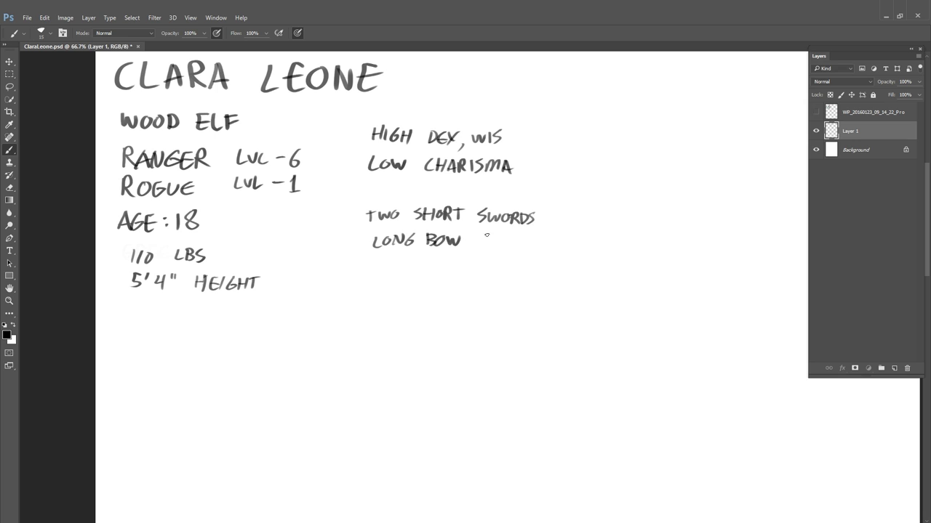
Handwrite "SPECIAL: WIND CAPE" beneath the weapons in the second column
scroll(461, 296, down, 2)
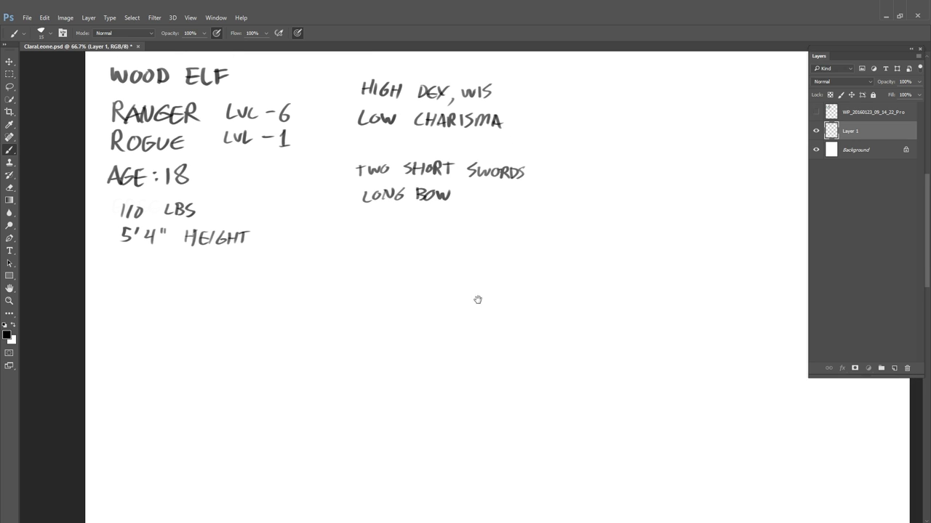
scroll(458, 283, up, 2)
mouse_move(354, 268)
mouse_down()
mouse_move(348, 281)
mouse_move(358, 276)
mouse_up()
drag(371, 269, 379, 281)
mouse_move(382, 269)
mouse_down()
mouse_move(381, 282)
mouse_move(392, 282)
mouse_up()
mouse_move(395, 269)
mouse_down()
mouse_move(404, 280)
mouse_move(455, 268)
mouse_move(459, 277)
mouse_move(474, 266)
mouse_up()
click(413, 271)
click(413, 278)
mouse_move(477, 266)
mouse_down()
mouse_move(479, 277)
mouse_move(535, 278)
mouse_up()
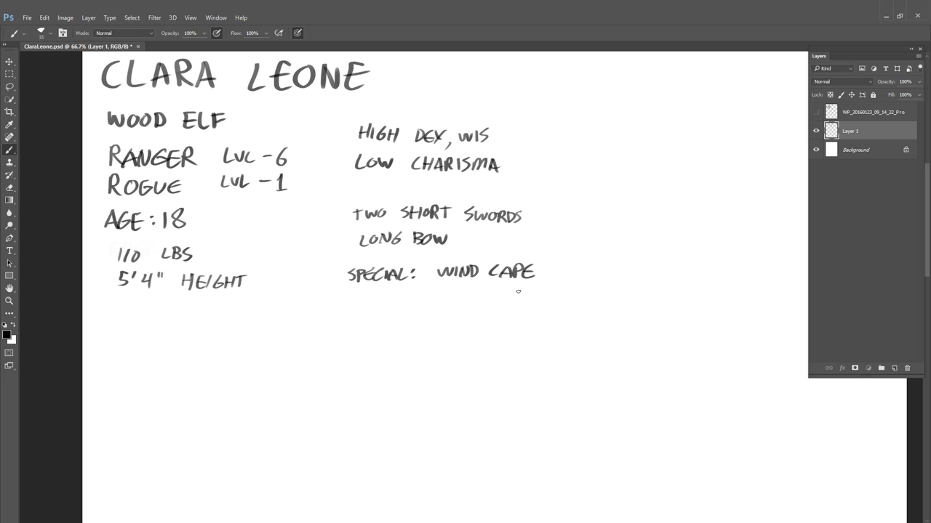
Handwrite the parenthetical note "(FROM MOUNTAIN GODS)" beneath the wind cape entry
mouse_move(429, 287)
mouse_down()
mouse_move(424, 305)
mouse_move(435, 302)
mouse_up()
drag(435, 292, 446, 301)
drag(448, 293, 452, 300)
drag(458, 292, 462, 296)
drag(468, 298, 496, 294)
drag(499, 294, 514, 297)
mouse_move(514, 291)
mouse_down()
mouse_move(598, 300)
mouse_move(569, 321)
mouse_up()
drag(566, 256, 533, 272)
drag(534, 172, 533, 187)
mouse_move(535, 173)
mouse_down()
mouse_move(542, 183)
mouse_move(545, 172)
mouse_up()
drag(552, 174, 551, 175)
drag(561, 172, 560, 185)
mouse_move(560, 173)
mouse_down()
mouse_move(560, 186)
mouse_move(576, 184)
mouse_up()
mouse_move(593, 171)
mouse_down()
mouse_move(582, 175)
mouse_move(593, 184)
mouse_up()
mouse_move(583, 178)
mouse_down()
mouse_move(608, 200)
mouse_move(465, 235)
mouse_up()
key(ctrl+plus)
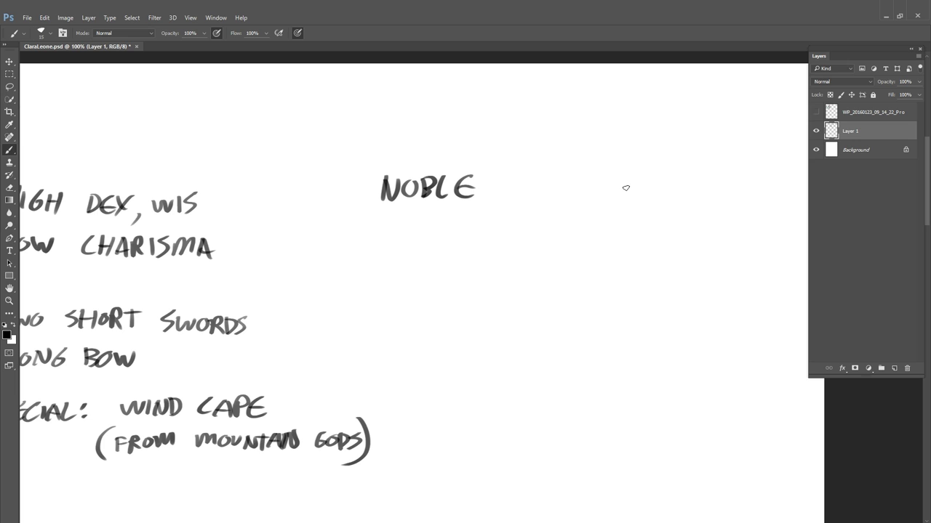
drag(494, 191, 463, 189)
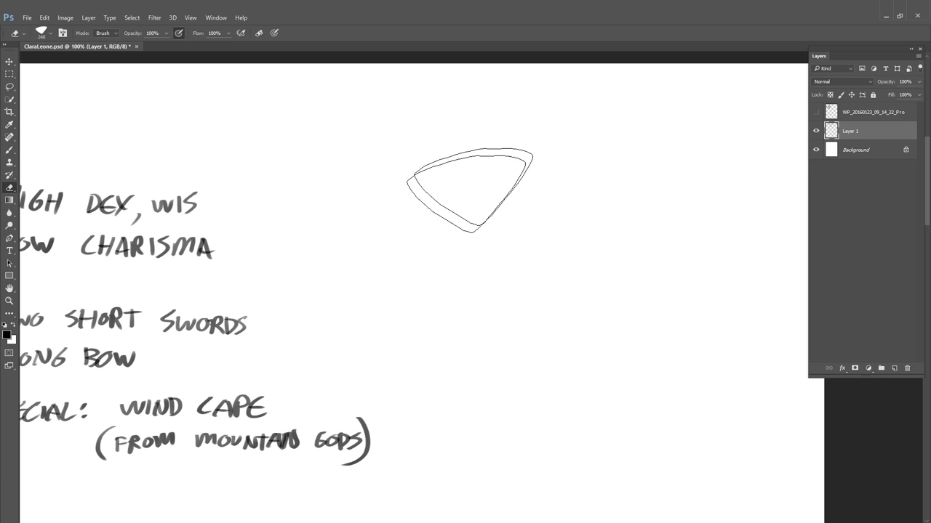
Handwrite "NOBLE'S DAUGHTER" with the brush at the start of a third column, right of the stats
key(b)
mouse_move(416, 170)
mouse_down()
mouse_move(415, 187)
mouse_move(446, 178)
mouse_move(448, 187)
mouse_move(491, 184)
mouse_move(498, 172)
mouse_up()
mouse_move(513, 166)
mouse_down()
mouse_move(499, 185)
mouse_move(540, 186)
mouse_up()
mouse_move(540, 170)
mouse_down()
mouse_move(544, 186)
mouse_move(561, 188)
mouse_up()
mouse_move(566, 172)
mouse_down()
mouse_move(594, 189)
mouse_move(613, 179)
mouse_up()
mouse_move(610, 172)
mouse_down()
mouse_move(612, 189)
mouse_move(638, 189)
mouse_up()
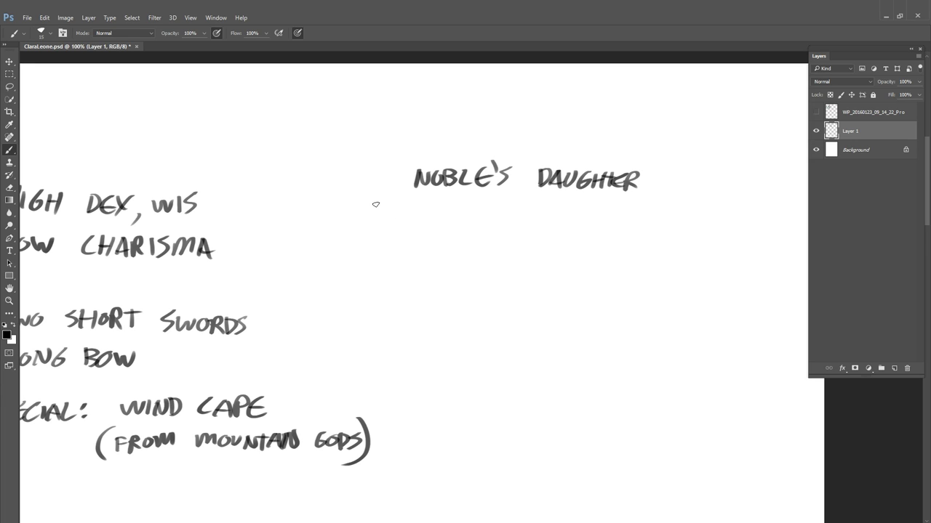
Handwrite "POOR SOCIAL SKILLS" on the line beneath the noble's daughter note
drag(416, 208, 416, 221)
drag(432, 214, 431, 216)
drag(446, 215, 462, 228)
drag(510, 211, 494, 227)
drag(506, 218, 518, 215)
mouse_move(541, 213)
mouse_down()
mouse_move(537, 229)
mouse_move(545, 230)
mouse_up()
drag(548, 230, 575, 230)
drag(611, 214, 597, 229)
drag(615, 212, 624, 232)
mouse_move(632, 215)
mouse_down()
mouse_move(627, 232)
mouse_move(642, 231)
mouse_up()
drag(651, 214, 651, 232)
Extend the social skills line with "- SELF EXILE", reaching the page's right edge
mouse_move(668, 214)
mouse_down()
mouse_move(656, 232)
mouse_move(558, 228)
mouse_move(559, 220)
mouse_move(558, 233)
mouse_up()
mouse_move(583, 214)
mouse_down()
mouse_move(584, 230)
mouse_move(583, 221)
mouse_up()
drag(588, 214, 596, 230)
mouse_move(602, 215)
mouse_down()
mouse_move(602, 231)
mouse_move(612, 215)
mouse_move(644, 234)
mouse_up()
drag(627, 230, 646, 227)
mouse_move(646, 220)
mouse_down()
mouse_move(657, 232)
mouse_move(644, 233)
mouse_up()
drag(665, 219, 661, 232)
drag(671, 219, 685, 235)
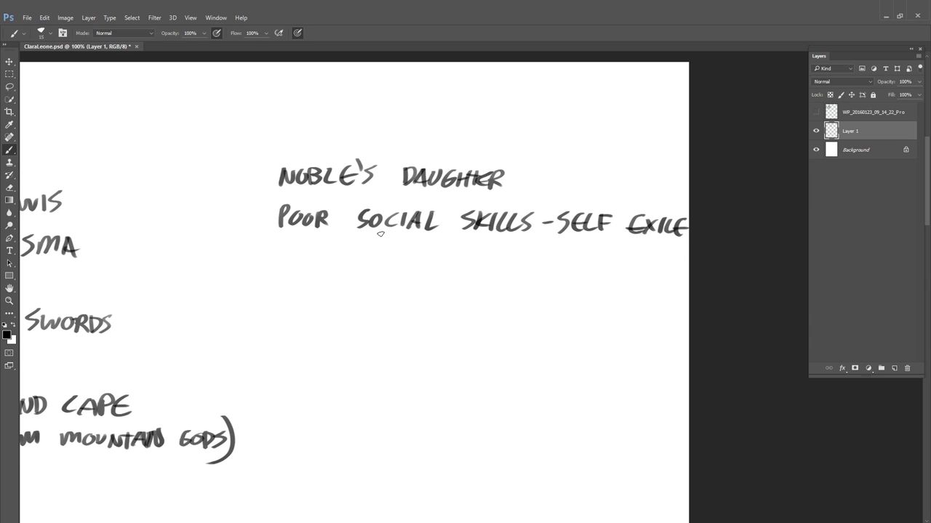
Handwrite "RENOWNED HUNTRESS" on the line beneath the social skills note
drag(284, 252, 284, 273)
drag(285, 252, 300, 273)
mouse_move(300, 255)
mouse_down()
mouse_move(313, 263)
mouse_move(320, 254)
mouse_up()
drag(320, 254, 333, 273)
mouse_move(336, 261)
mouse_down()
mouse_move(347, 269)
mouse_move(383, 254)
mouse_move(401, 271)
mouse_up()
mouse_move(402, 253)
mouse_down()
mouse_move(403, 271)
mouse_move(436, 272)
mouse_up()
mouse_move(451, 254)
mouse_down()
mouse_move(452, 272)
mouse_move(484, 256)
mouse_up()
mouse_move(492, 256)
mouse_down()
mouse_move(493, 275)
mouse_move(506, 256)
mouse_up()
drag(503, 274, 504, 256)
drag(505, 255, 518, 275)
drag(534, 257, 520, 275)
drag(521, 266, 535, 275)
drag(558, 257, 547, 276)
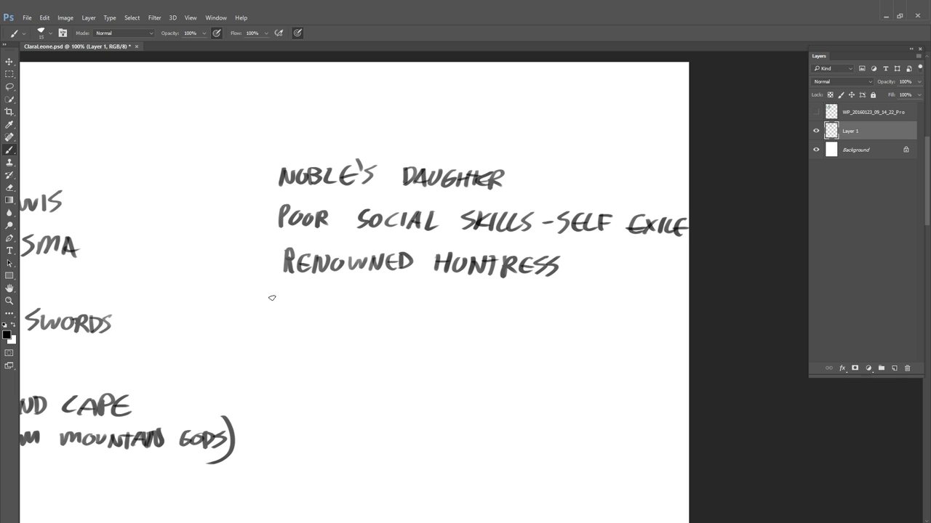
Handwrite "RAN AWAY (MOTHER)" on the line beneath the renowned huntress note
mouse_move(288, 299)
mouse_down()
mouse_move(291, 314)
mouse_move(372, 317)
mouse_up()
key(r)
key(e)
key(b)
mouse_move(317, 300)
mouse_down()
mouse_move(318, 314)
mouse_move(331, 299)
mouse_move(365, 315)
mouse_up()
mouse_move(353, 308)
mouse_down()
mouse_move(385, 300)
mouse_move(399, 315)
mouse_up()
mouse_move(400, 299)
mouse_down()
mouse_move(410, 299)
mouse_move(403, 315)
mouse_up()
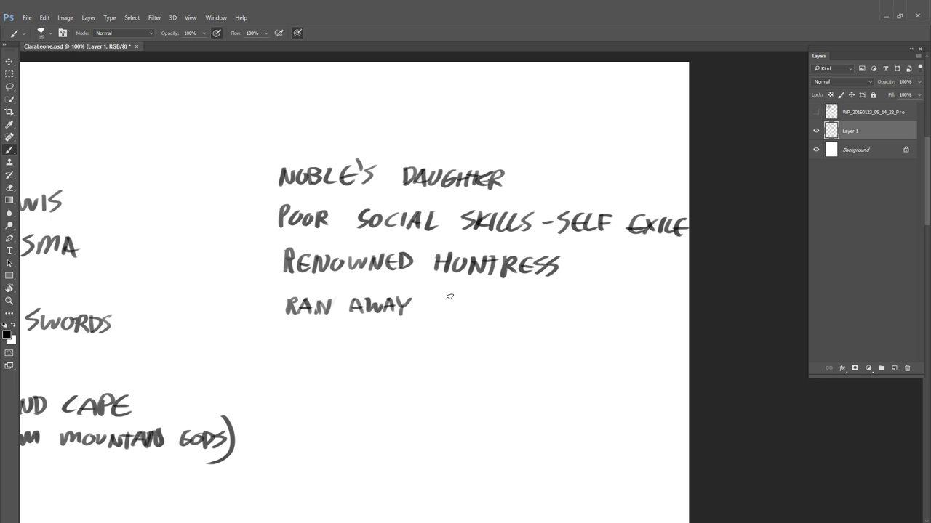
drag(446, 290, 440, 323)
mouse_move(454, 312)
mouse_down()
mouse_move(461, 305)
mouse_move(528, 315)
mouse_up()
drag(528, 301, 543, 322)
Handwrite "KILLED INNOCENT" on the line beneath the ran away note
drag(353, 372, 407, 352)
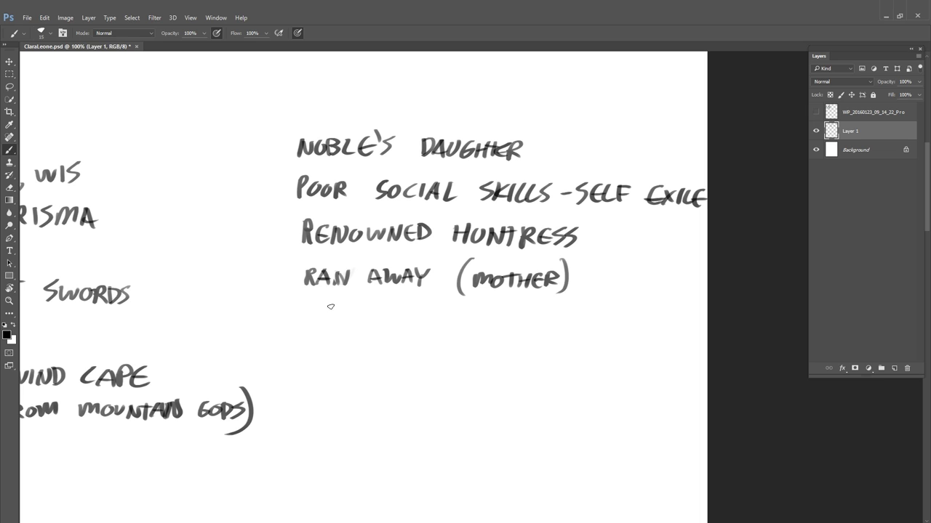
drag(313, 303, 311, 322)
mouse_move(324, 305)
mouse_down()
mouse_move(314, 314)
mouse_move(324, 320)
mouse_up()
drag(331, 306, 330, 321)
drag(340, 306, 358, 321)
mouse_move(365, 306)
mouse_down()
mouse_move(372, 321)
mouse_move(416, 321)
mouse_up()
mouse_move(422, 322)
mouse_down()
mouse_move(438, 305)
mouse_move(483, 322)
mouse_up()
mouse_move(495, 311)
mouse_down()
mouse_move(499, 320)
mouse_move(518, 305)
mouse_up()
drag(521, 306, 521, 321)
drag(515, 306, 526, 305)
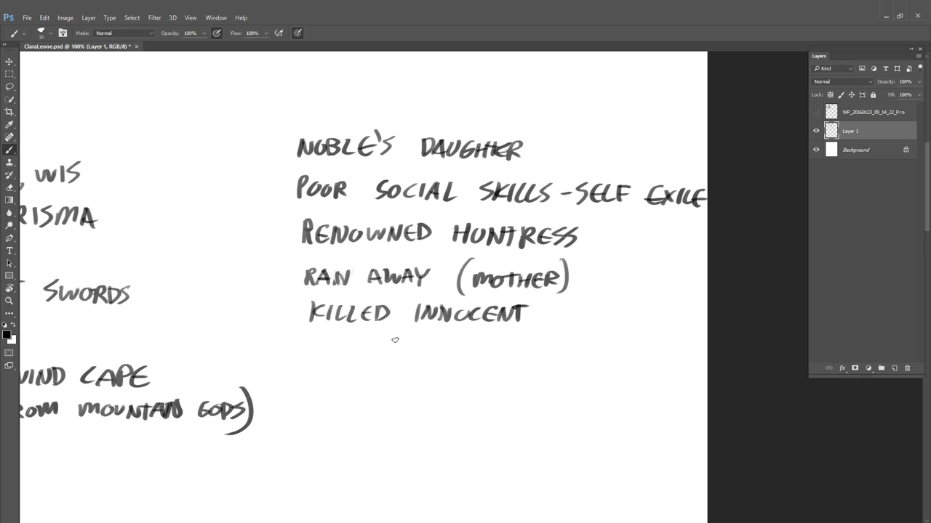
Handwrite "BROTHER KILLED BY DRAGON" on the line beneath the killed innocent note
drag(311, 337, 311, 355)
drag(313, 337, 314, 354)
mouse_move(324, 338)
mouse_down()
mouse_move(325, 355)
mouse_move(341, 355)
mouse_up()
drag(352, 339, 362, 355)
mouse_move(371, 346)
mouse_down()
mouse_move(379, 344)
mouse_move(378, 357)
mouse_up()
drag(386, 340, 386, 357)
drag(386, 340, 398, 338)
drag(387, 348, 395, 348)
drag(387, 357, 406, 356)
drag(407, 341, 412, 349)
drag(410, 349, 447, 355)
drag(459, 341, 464, 354)
drag(473, 338, 480, 354)
drag(482, 339, 493, 355)
mouse_move(493, 341)
mouse_down()
mouse_move(502, 339)
mouse_move(506, 355)
mouse_move(538, 354)
mouse_up()
drag(539, 337, 541, 353)
drag(555, 338, 558, 355)
drag(582, 336, 583, 352)
mouse_move(595, 337)
mouse_down()
mouse_move(611, 353)
mouse_move(640, 350)
mouse_up()
mouse_move(659, 338)
mouse_down()
mouse_move(647, 349)
mouse_move(668, 339)
mouse_up()
drag(663, 350, 676, 334)
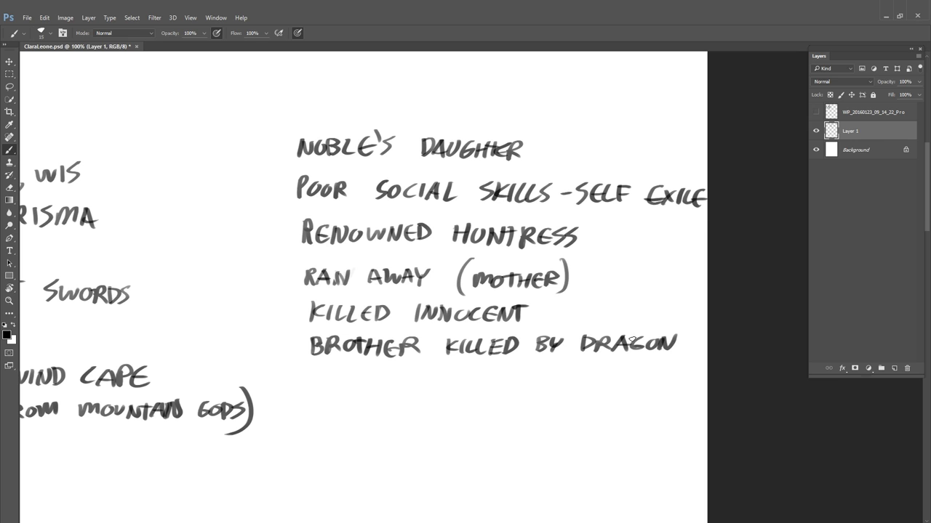
Handwrite "FINALLY PROACTIVE" as the last line of the backstory column
mouse_move(313, 374)
mouse_down()
mouse_move(312, 392)
mouse_move(325, 374)
mouse_up()
mouse_move(331, 375)
mouse_down()
mouse_move(333, 392)
mouse_move(352, 375)
mouse_move(368, 393)
mouse_up()
click(387, 381)
click(387, 389)
drag(372, 374, 394, 391)
drag(398, 373, 404, 383)
mouse_move(412, 374)
mouse_down()
mouse_move(404, 391)
mouse_move(442, 392)
mouse_up()
mouse_move(443, 373)
mouse_down()
mouse_move(454, 376)
mouse_move(445, 385)
mouse_up()
mouse_move(458, 375)
mouse_down()
mouse_move(458, 392)
mouse_move(471, 391)
mouse_up()
mouse_move(482, 374)
mouse_down()
mouse_move(478, 387)
mouse_move(495, 373)
mouse_up()
mouse_move(494, 372)
mouse_down()
mouse_move(501, 392)
mouse_move(518, 391)
mouse_up()
drag(523, 374, 544, 374)
mouse_move(534, 374)
mouse_down()
mouse_move(534, 391)
mouse_move(552, 390)
mouse_up()
drag(558, 370, 599, 386)
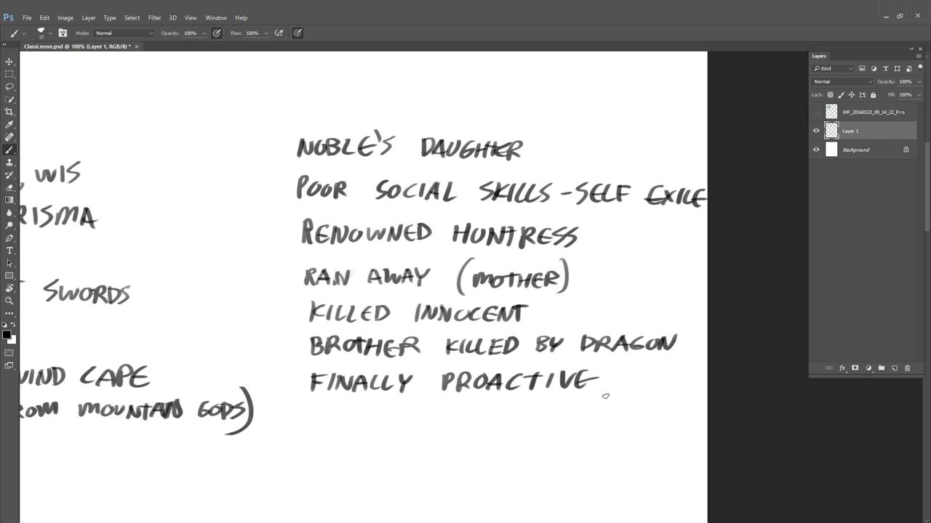
Handwrite the large heading "BACKGROUND" above the backstory column and underline it
drag(279, 77, 282, 115)
drag(311, 81, 300, 115)
drag(311, 80, 326, 111)
drag(301, 107, 349, 109)
mouse_move(361, 75)
mouse_down()
mouse_move(382, 82)
mouse_move(390, 110)
mouse_up()
drag(413, 80, 430, 110)
mouse_move(432, 78)
mouse_down()
mouse_move(452, 109)
mouse_move(484, 81)
mouse_move(512, 82)
mouse_up()
mouse_move(516, 110)
mouse_down()
mouse_move(538, 77)
mouse_move(547, 106)
mouse_up()
drag(544, 76, 541, 108)
drag(273, 131, 545, 119)
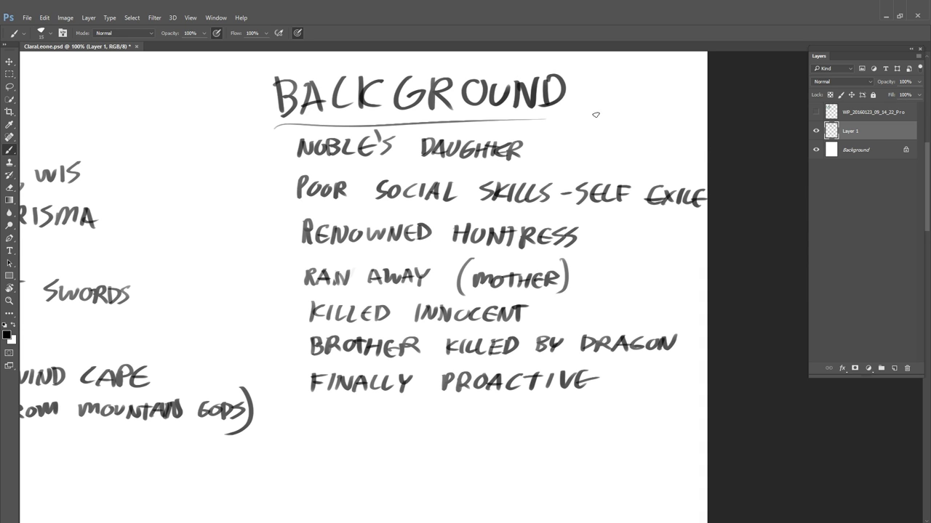
Make the hidden photo layer with the pen sketches visible over the full page
scroll(465, 251, down, 2)
drag(529, 291, 675, 253)
mouse_move(586, 300)
mouse_down()
mouse_move(541, 311)
mouse_move(501, 269)
mouse_move(506, 298)
mouse_move(485, 282)
mouse_up()
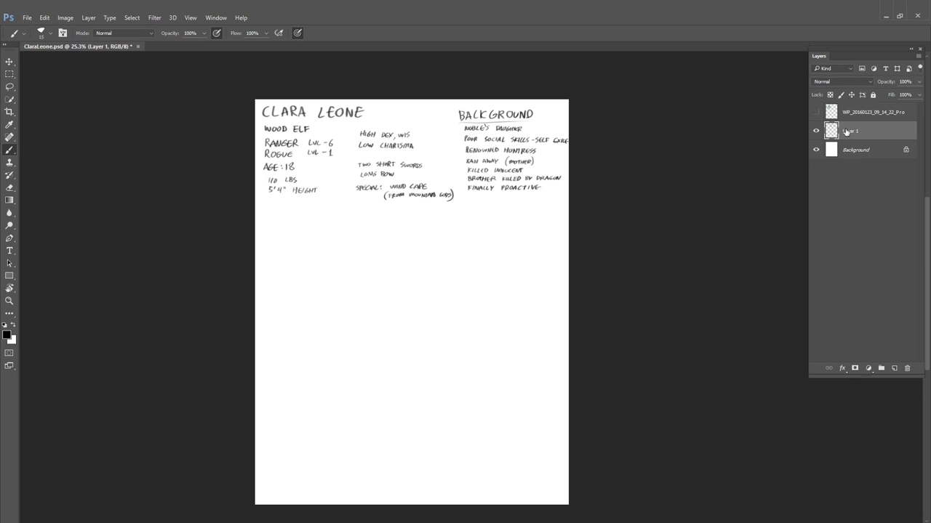
click(816, 113)
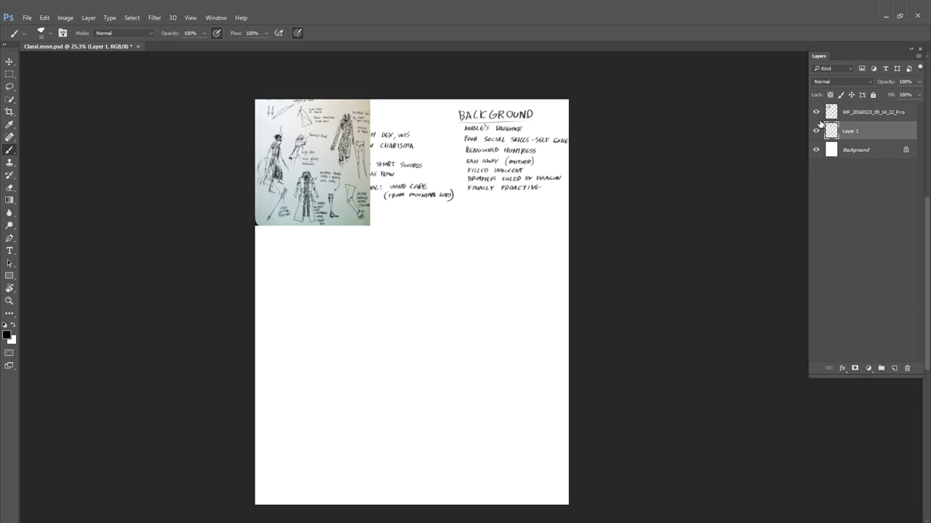
key(m)
drag(216, 83, 400, 250)
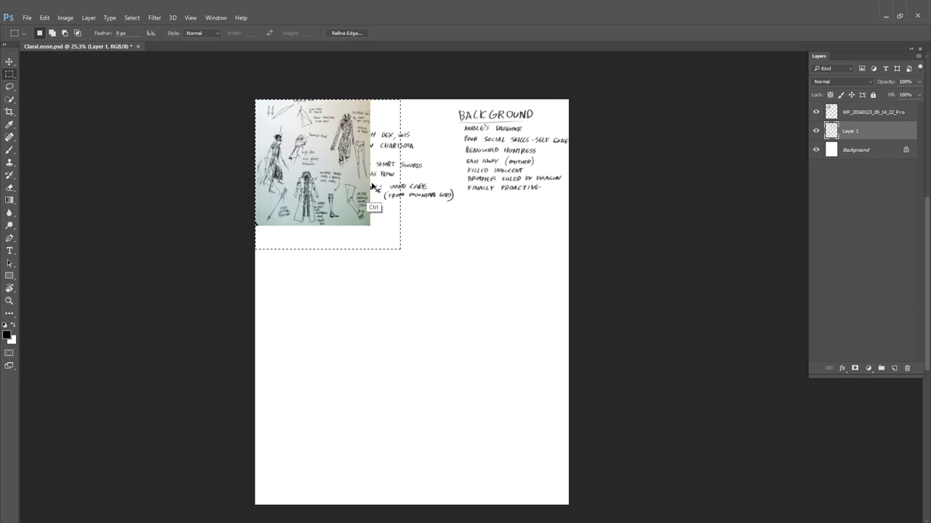
key(ctrl+j)
ctrl+drag(357, 172, 440, 345)
key(ctrl+z)
Copy the sketch area from the photo layer to a new layer and place the copy in the page's lower half
click(849, 117)
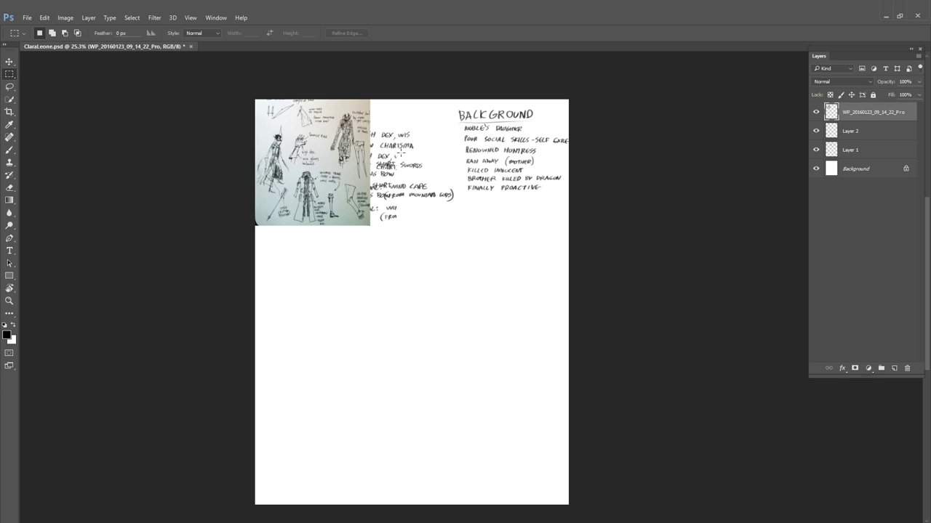
drag(310, 159, 410, 241)
key(ctrl+j)
mouse_move(389, 188)
ctrl+mouse_down()
mouse_move(409, 270)
mouse_move(499, 368)
ctrl+mouse_up()
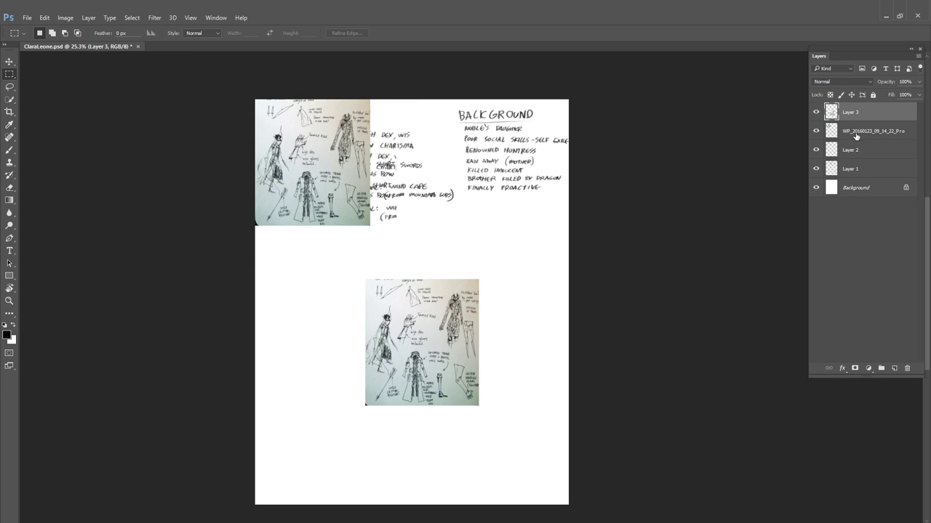
Delete the original photo layer and the stray layer holding duplicated handwriting
drag(858, 138, 907, 369)
click(815, 132)
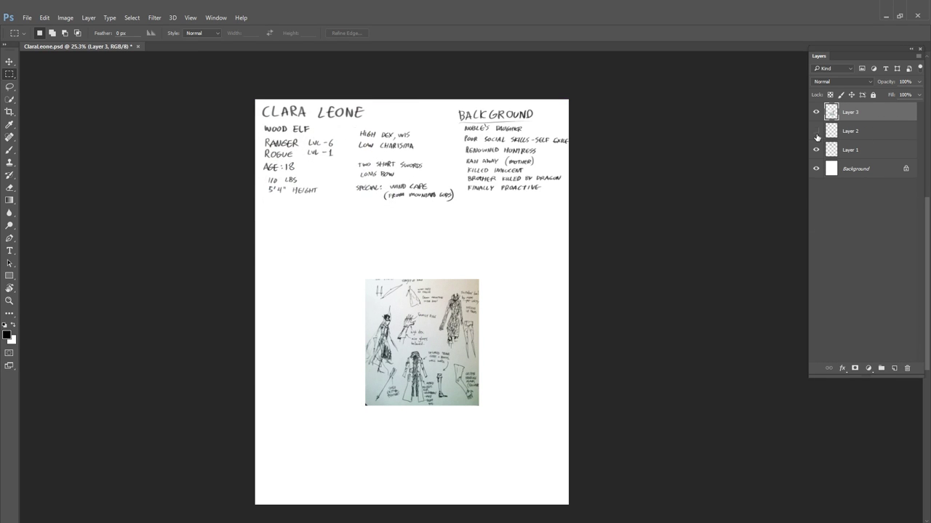
click(816, 133)
drag(858, 134, 908, 369)
Enlarge the copied sketch photo proportionally to about 192% and centre it below the notes
ctrl+drag(461, 346, 426, 305)
key(ctrl+t)
shift+drag(444, 365, 564, 467)
drag(490, 438, 452, 440)
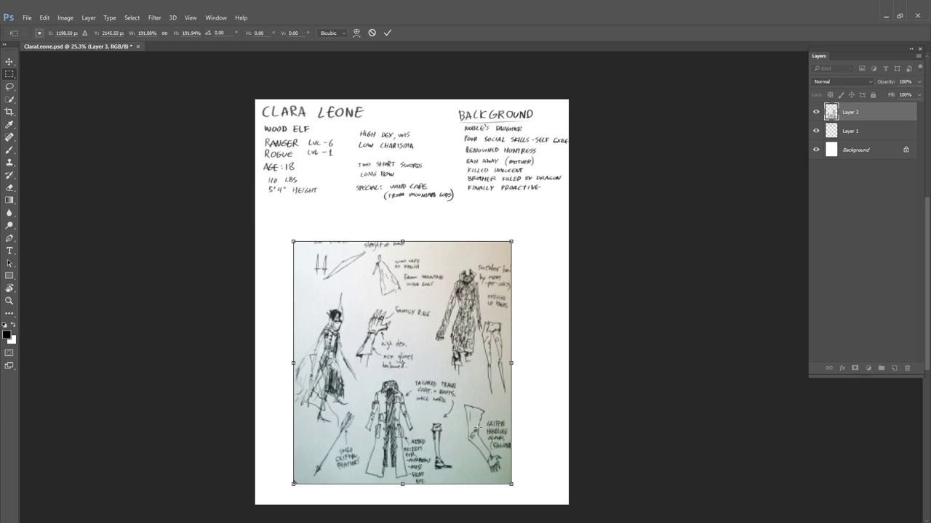
key(Return)
Examine the costume and gear sketches and their handwritten annotations in the photo up close
ctrl+drag(417, 365, 453, 402)
scroll(452, 402, up, 1)
key(b)
scroll(379, 270, up, 3)
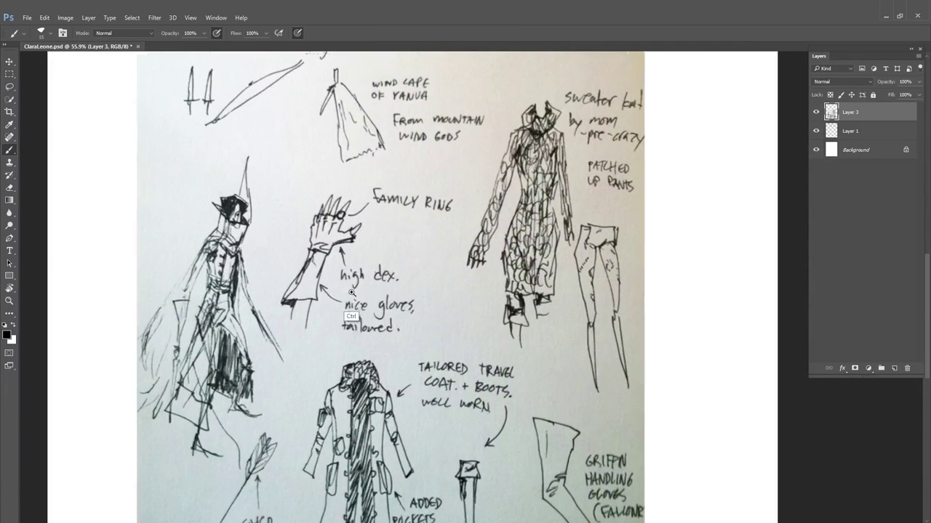
mouse_move(458, 124)
mouse_down()
mouse_move(446, 175)
mouse_move(395, 269)
mouse_up()
ctrl+drag(381, 227, 437, 257)
mouse_move(429, 391)
mouse_down()
mouse_move(443, 257)
mouse_move(453, 255)
mouse_up()
drag(492, 394, 495, 359)
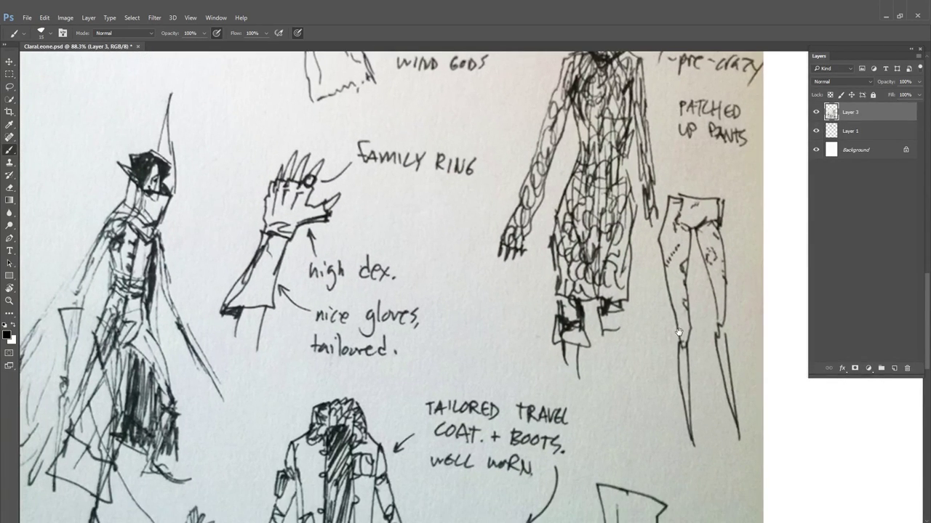
drag(679, 332, 617, 208)
drag(396, 433, 478, 321)
mouse_move(639, 314)
mouse_down()
mouse_move(562, 307)
mouse_move(535, 317)
mouse_move(615, 309)
mouse_move(563, 321)
mouse_move(534, 346)
mouse_move(565, 352)
mouse_move(519, 335)
mouse_move(571, 418)
mouse_move(547, 387)
mouse_up()
scroll(535, 346, up, 8)
Scale the sketch photo down to about a third of its size, keeping it below the first column of notes
key(ctrl+t)
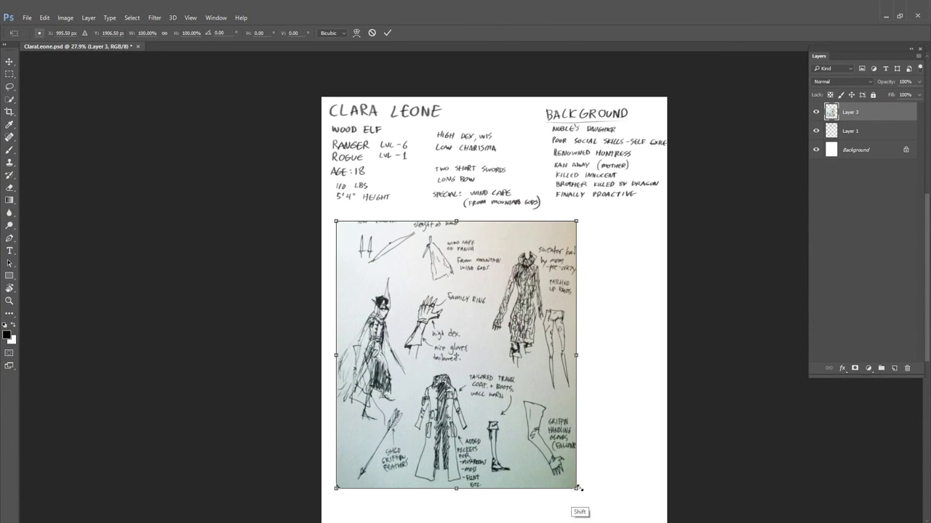
mouse_move(576, 489)
mouse_down()
mouse_move(441, 380)
mouse_move(405, 332)
mouse_move(403, 294)
mouse_up()
key(b)
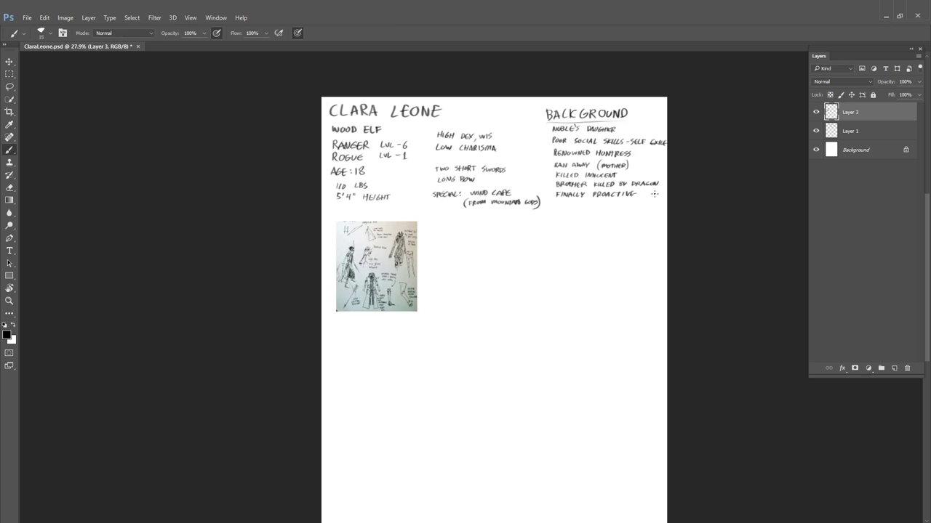
Scale the handwritten notes down into the page's upper left corner and move the sketch photo up directly beneath them
click(854, 135)
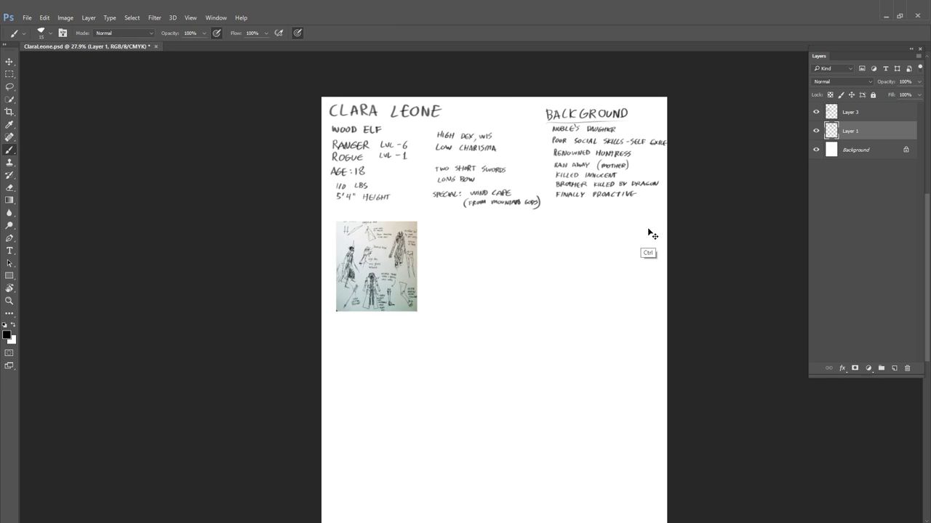
key(ctrl+t)
mouse_move(656, 216)
mouse_down()
mouse_move(634, 200)
mouse_move(505, 166)
mouse_move(514, 181)
mouse_up()
key(Return)
click(851, 114)
drag(482, 356, 467, 293)
Merge the photo layer with the notes layer and add a new empty layer above for the figure drawing
click(885, 138)
click(853, 117)
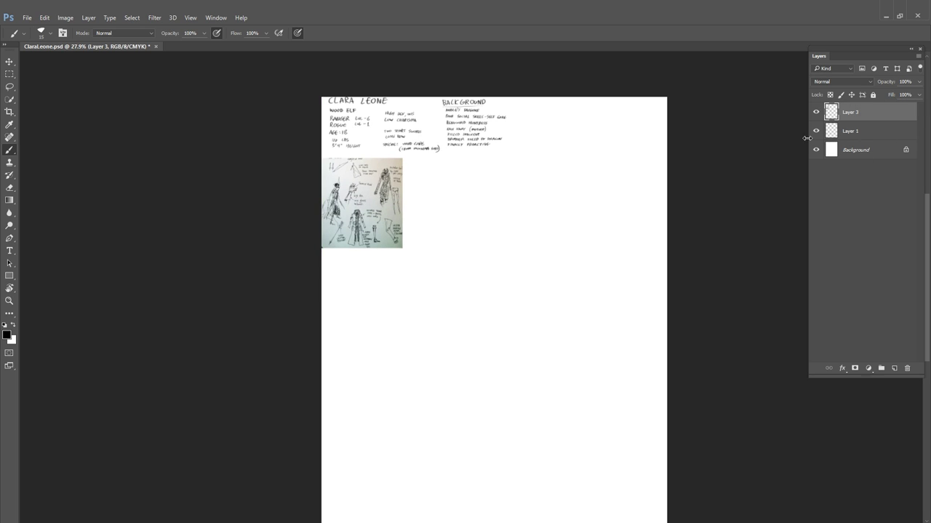
key(ctrl+e)
key(ctrl+shift+n)
key(Return)
key(Return)
scroll(513, 324, down, 1)
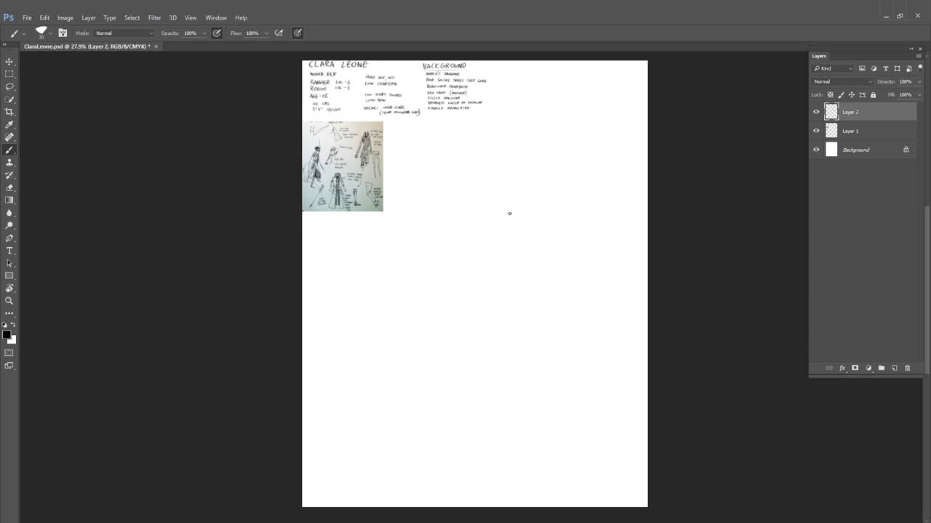
click(851, 154)
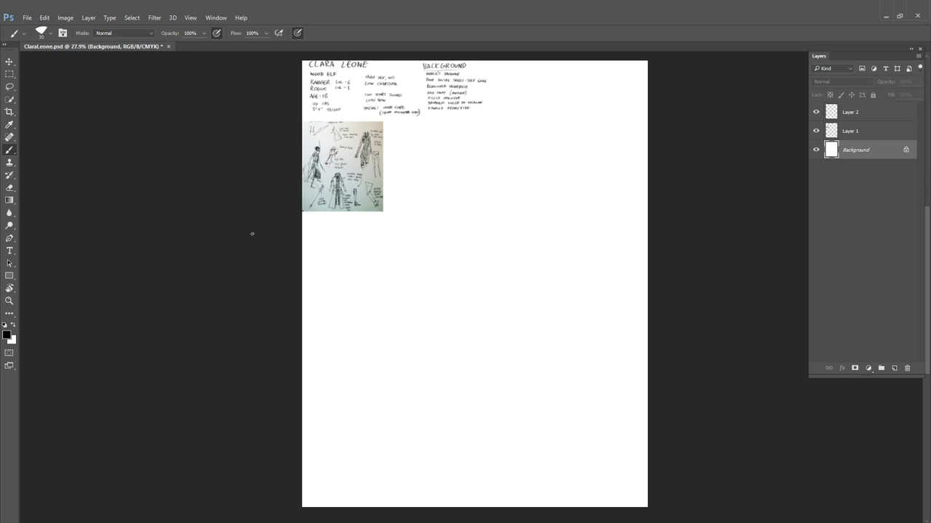
click(849, 118)
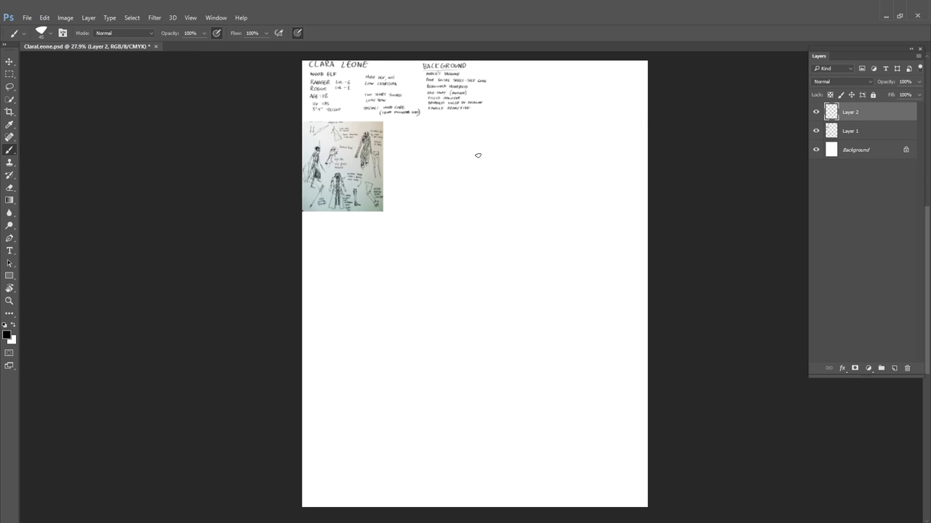
Sketch an oval head with a short neck and a long curved line of action sweeping down to foot level
mouse_move(478, 155)
mouse_down()
mouse_move(481, 176)
mouse_move(481, 148)
mouse_move(496, 179)
mouse_move(499, 154)
mouse_move(479, 166)
mouse_up()
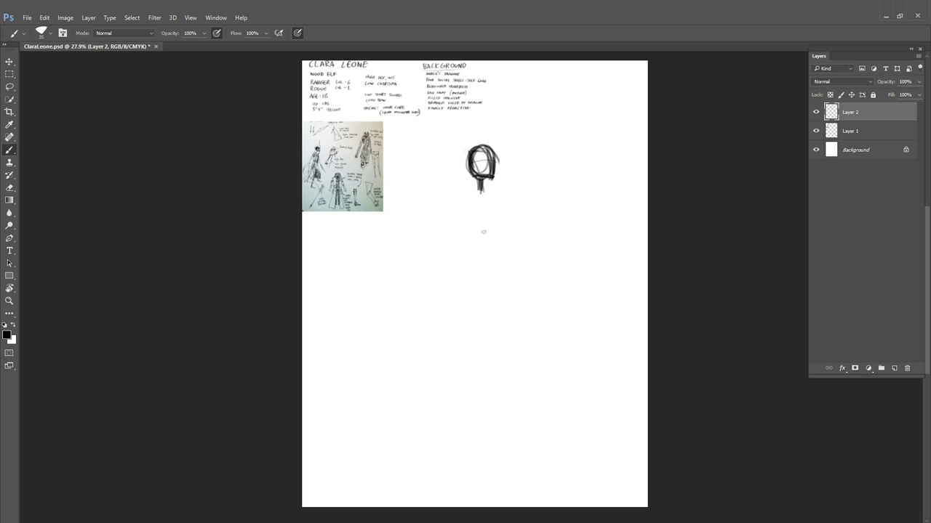
drag(483, 231, 485, 182)
drag(499, 278, 464, 143)
mouse_move(482, 190)
mouse_down()
mouse_move(498, 240)
mouse_move(499, 306)
mouse_up()
drag(503, 271, 467, 423)
drag(494, 354, 473, 442)
mouse_move(486, 177)
mouse_down()
mouse_move(503, 332)
mouse_move(459, 462)
mouse_up()
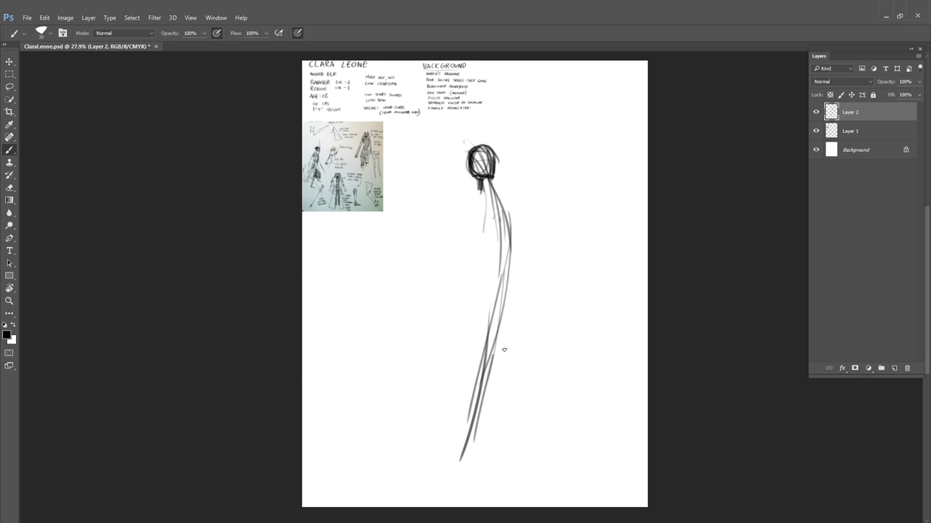
drag(457, 137, 445, 479)
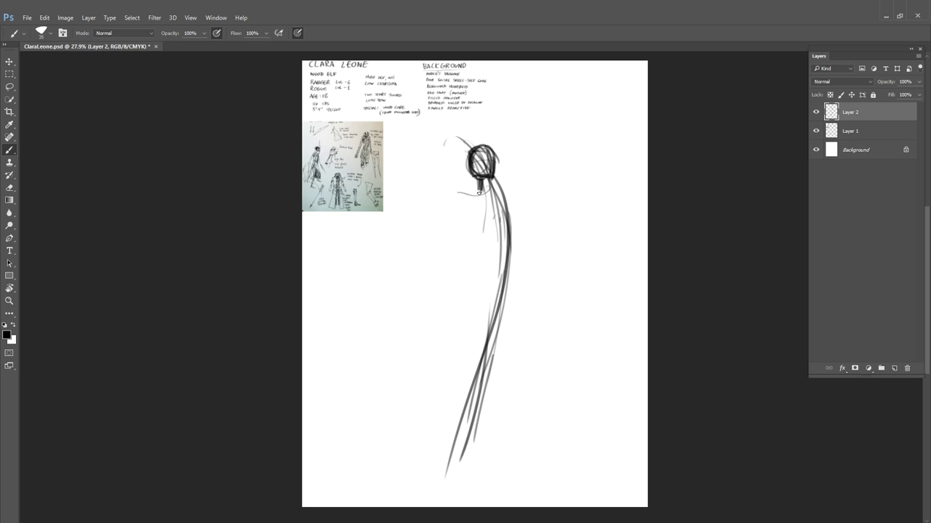
Sketch the shoulder line, spine, oval ribcage and rounded pelvis along the line of action
drag(482, 192, 453, 195)
mouse_move(483, 190)
mouse_down()
mouse_move(472, 256)
mouse_move(489, 187)
mouse_move(507, 204)
mouse_move(484, 199)
mouse_up()
drag(487, 191, 504, 262)
mouse_move(501, 212)
mouse_down()
mouse_move(473, 256)
mouse_move(508, 263)
mouse_move(499, 263)
mouse_move(496, 282)
mouse_move(509, 285)
mouse_up()
drag(477, 278, 490, 296)
mouse_move(495, 277)
mouse_down()
mouse_move(519, 300)
mouse_move(522, 291)
mouse_up()
Sketch both legs down from the pelvis, with knees, lower legs and feet
mouse_move(479, 283)
mouse_down()
mouse_move(514, 303)
mouse_move(474, 319)
mouse_move(467, 352)
mouse_up()
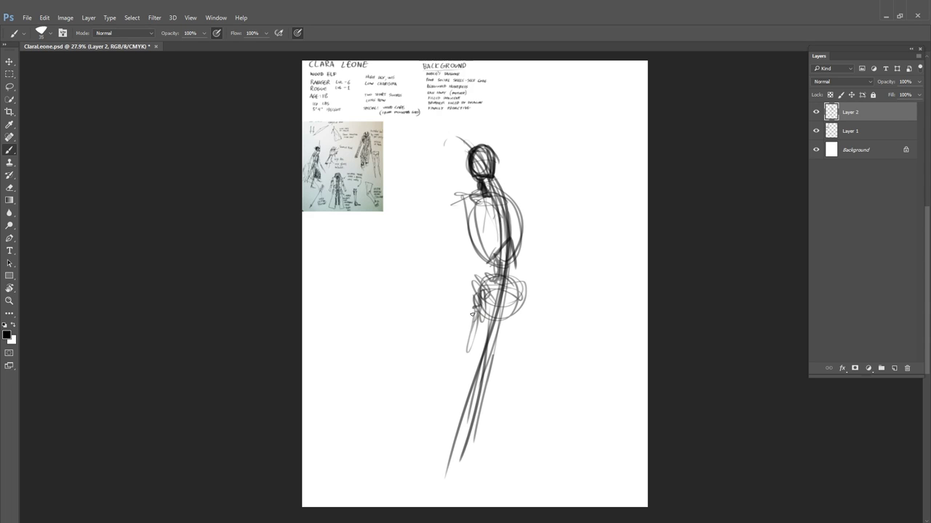
drag(480, 305, 467, 368)
drag(520, 320, 504, 375)
drag(476, 306, 457, 388)
mouse_move(520, 312)
mouse_down()
mouse_move(500, 371)
mouse_move(514, 360)
mouse_up()
drag(456, 387, 441, 459)
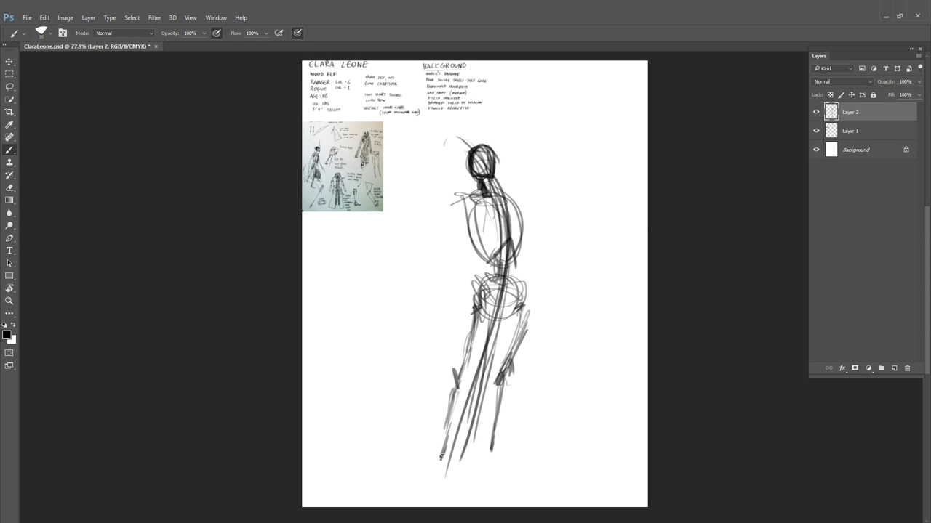
mouse_move(441, 457)
mouse_down()
mouse_move(448, 474)
mouse_move(447, 460)
mouse_move(524, 459)
mouse_up()
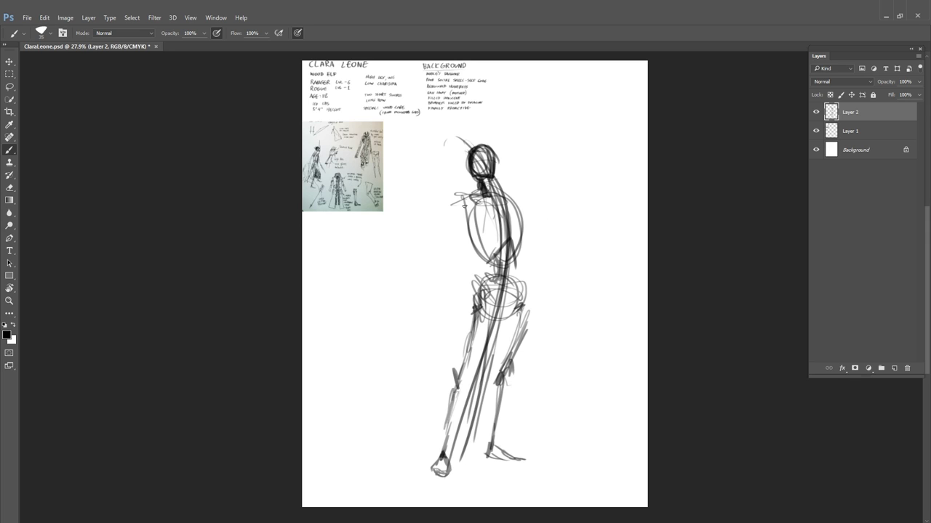
Add arm strokes along both sides of the torso and handwrite "PROUD" beside the figure's head
mouse_move(464, 207)
mouse_down()
mouse_move(511, 207)
mouse_move(504, 201)
mouse_move(473, 257)
mouse_up()
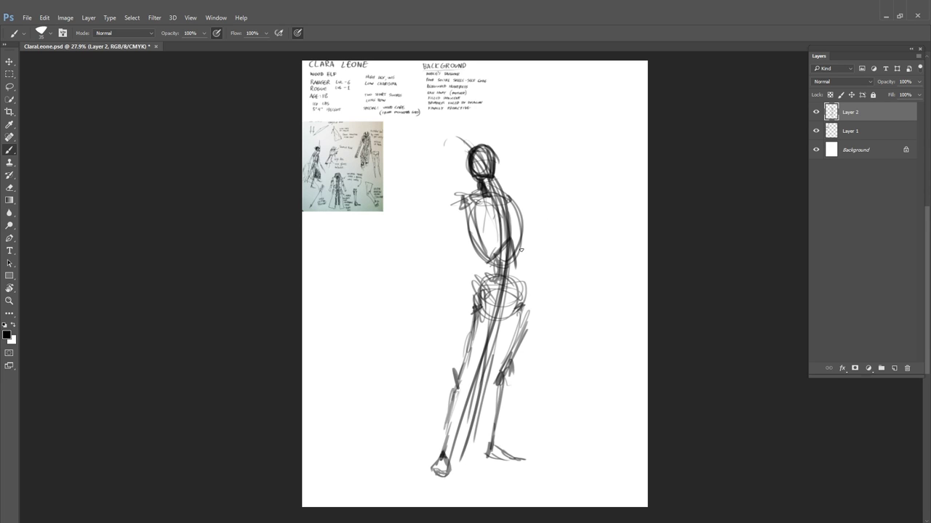
drag(513, 202, 518, 251)
mouse_move(536, 142)
mouse_down()
mouse_move(560, 161)
mouse_move(568, 143)
mouse_up()
drag(576, 143, 594, 155)
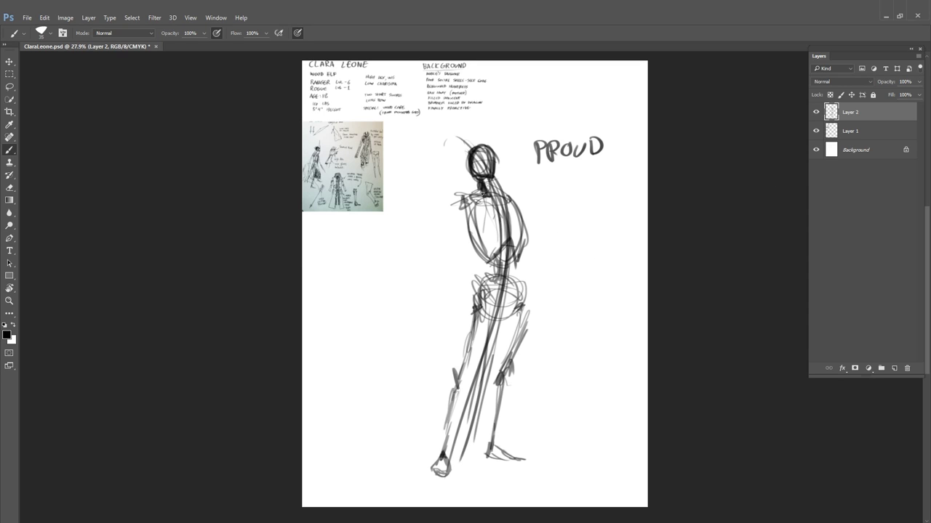
Reinforce the pelvis, hip joints, knees and leg strokes, and add both upper arms down to the elbows
mouse_move(461, 205)
mouse_down()
mouse_move(471, 200)
mouse_move(492, 259)
mouse_move(524, 233)
mouse_move(483, 294)
mouse_move(514, 299)
mouse_move(498, 319)
mouse_up()
mouse_move(487, 297)
mouse_down()
mouse_move(509, 303)
mouse_move(497, 320)
mouse_up()
mouse_move(470, 308)
mouse_down()
mouse_move(480, 306)
mouse_move(469, 312)
mouse_up()
drag(472, 312, 461, 384)
mouse_move(515, 306)
mouse_down()
mouse_move(530, 309)
mouse_move(502, 372)
mouse_move(494, 436)
mouse_up()
drag(504, 381, 492, 451)
drag(458, 383, 444, 445)
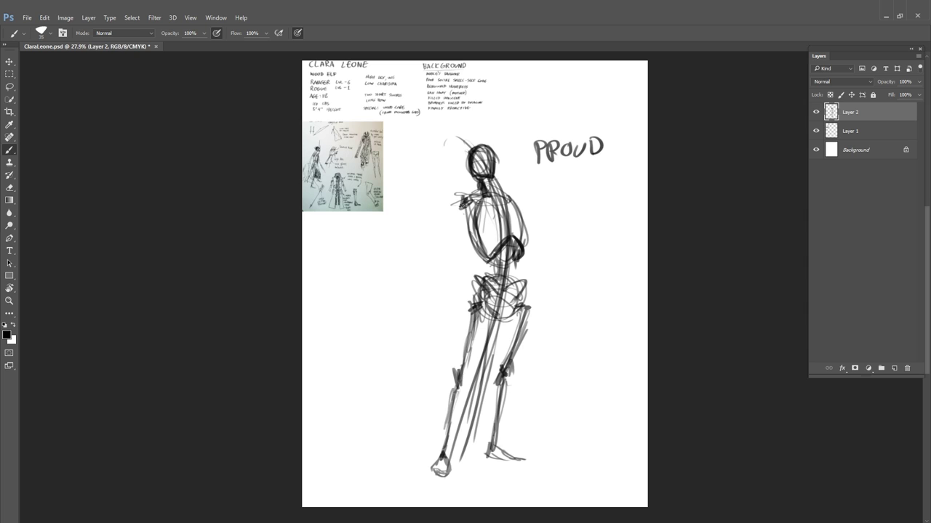
drag(460, 201, 448, 256)
drag(513, 198, 541, 270)
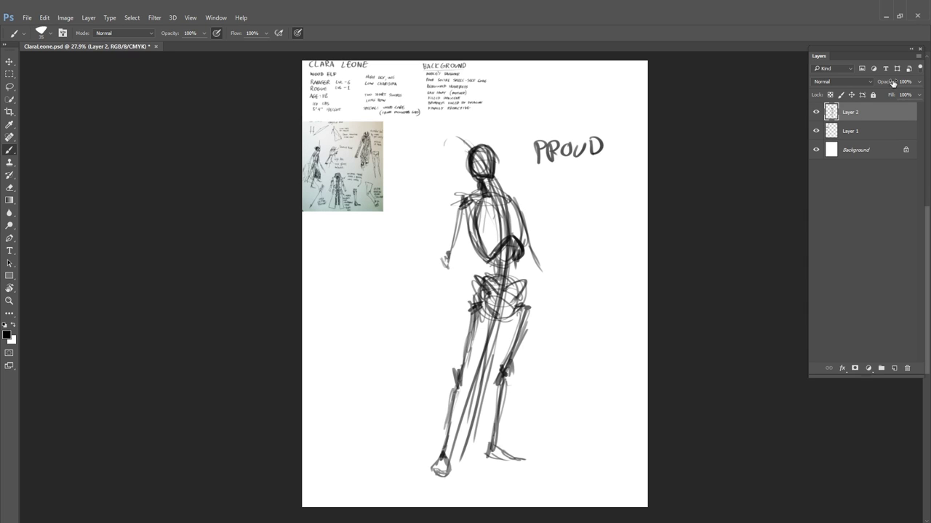
Lower the pose sketch layer's opacity to 66% and add a new layer above it with default settings
click(918, 82)
drag(917, 94, 903, 97)
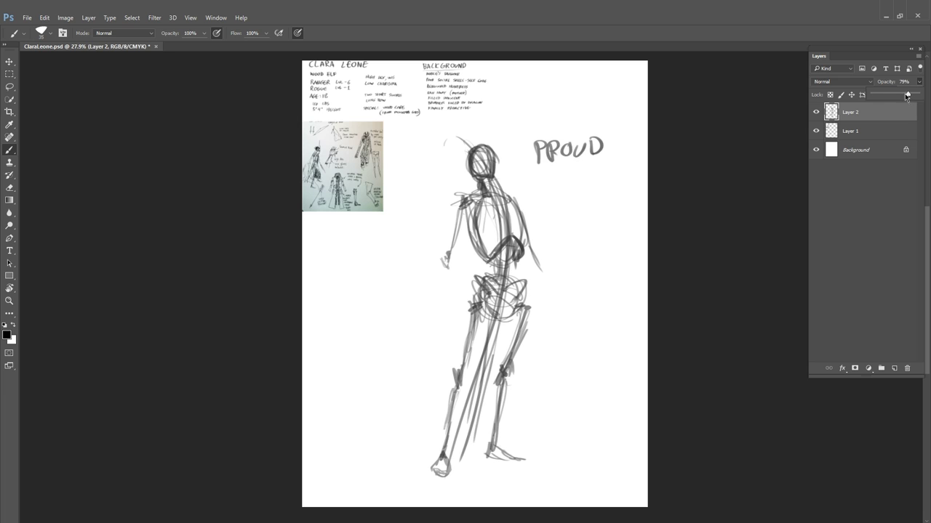
key(ctrl+shift+n)
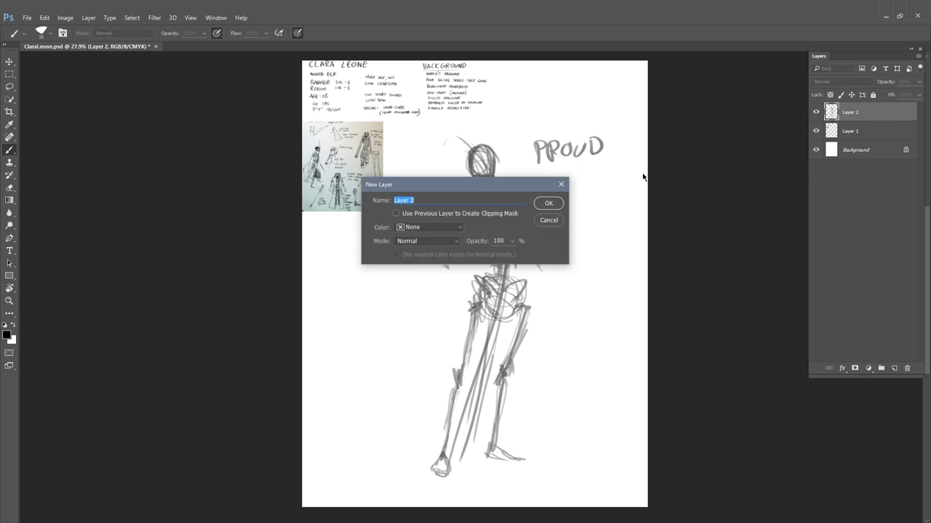
key(Return)
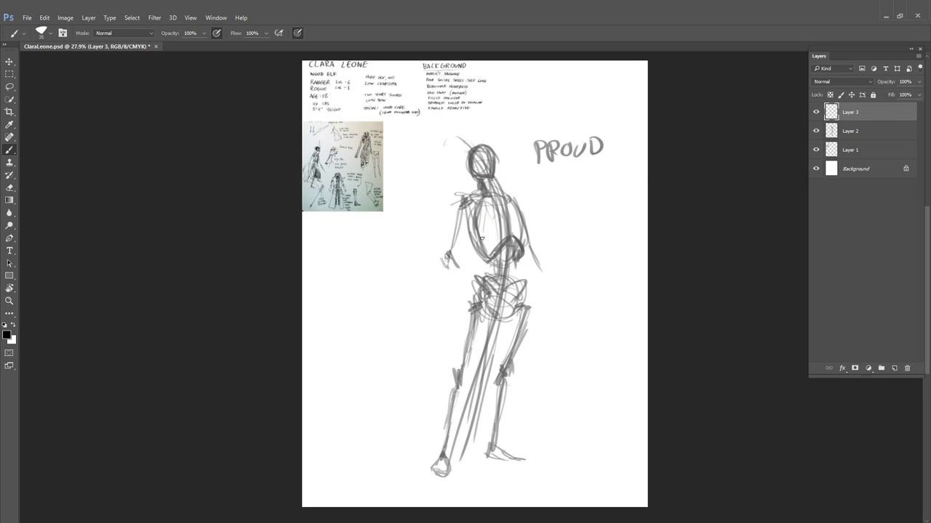
Sketch both forearms and hands on the new layer, with a long sword line angling down from each hand
mouse_move(458, 256)
mouse_down()
mouse_move(495, 293)
mouse_move(489, 288)
mouse_move(427, 364)
mouse_up()
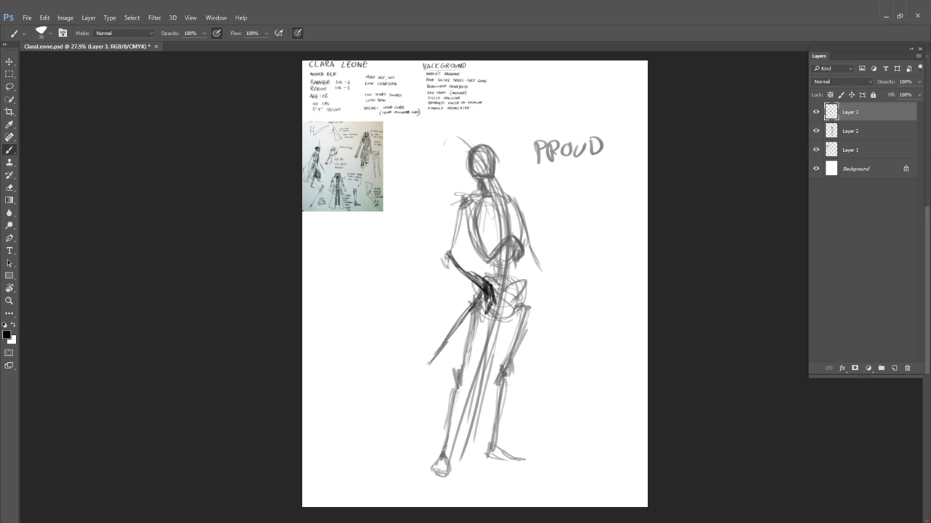
drag(557, 290, 489, 353)
mouse_move(525, 226)
mouse_down()
mouse_move(534, 264)
mouse_move(560, 291)
mouse_move(556, 304)
mouse_up()
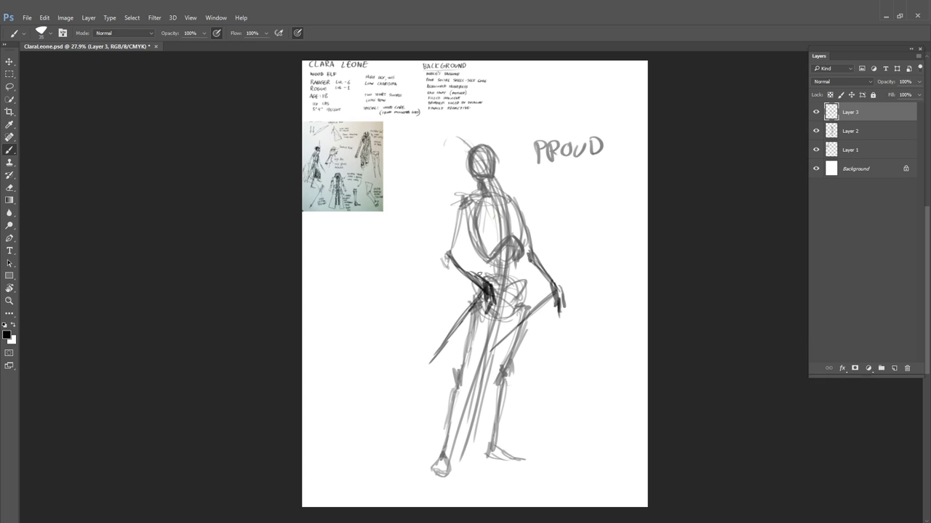
Erase and redraw the hand on the hip with its sword, and handwrite "RELAXED" beside the figure's waist
key(e)
mouse_move(481, 279)
mouse_down()
mouse_move(487, 294)
mouse_move(434, 365)
mouse_up()
key(b)
mouse_move(467, 286)
mouse_down()
mouse_move(483, 309)
mouse_move(484, 285)
mouse_move(487, 308)
mouse_move(466, 300)
mouse_move(444, 356)
mouse_up()
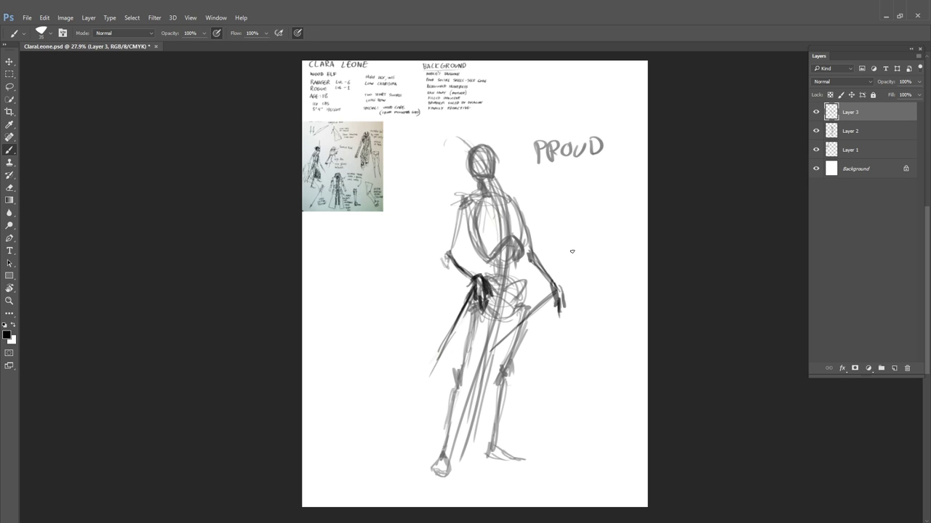
mouse_move(572, 250)
mouse_down()
mouse_move(579, 264)
mouse_move(603, 265)
mouse_move(613, 250)
mouse_move(633, 264)
mouse_up()
Erase the head and neck on Layer 2 and redraw the head turned toward the outstretched arm, with a curved face guideline
click(827, 137)
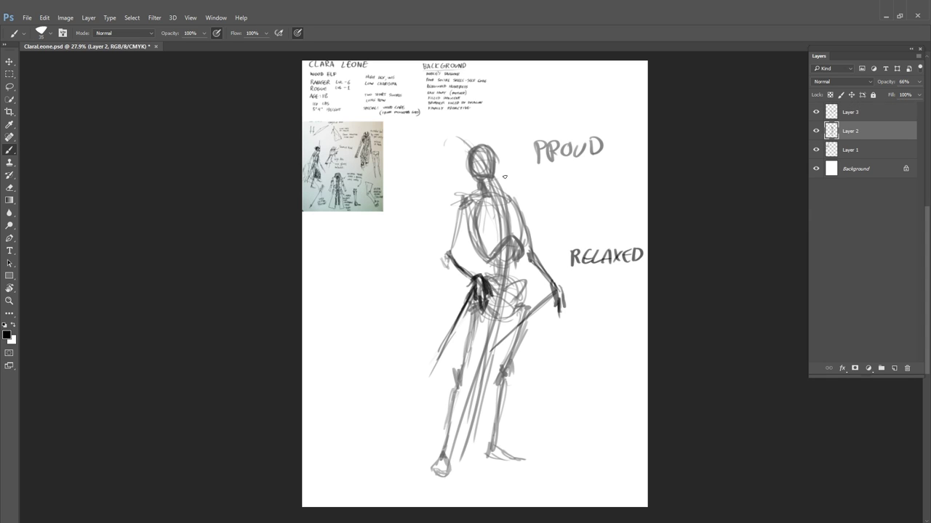
key(e)
mouse_move(474, 148)
mouse_down()
mouse_move(478, 178)
mouse_move(475, 160)
mouse_move(493, 178)
mouse_move(493, 194)
mouse_move(503, 135)
mouse_move(482, 144)
mouse_move(478, 170)
mouse_move(499, 175)
mouse_move(480, 175)
mouse_move(489, 147)
mouse_move(501, 190)
mouse_up()
key(b)
drag(496, 154, 497, 150)
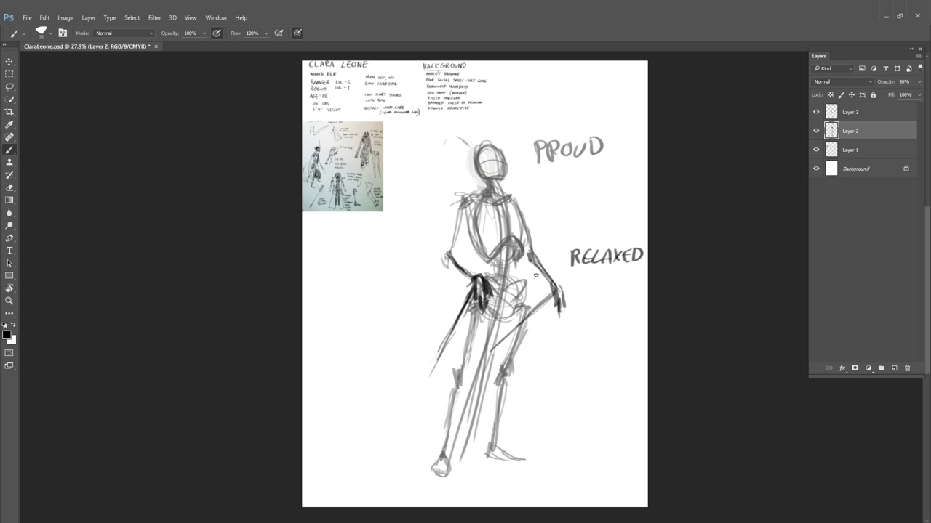
Rework the shoulder, upper ribcage and neck base strokes on Layer 2 to fit the new head
drag(485, 198, 452, 248)
mouse_move(475, 213)
mouse_down()
mouse_move(515, 198)
mouse_move(522, 238)
mouse_move(474, 240)
mouse_up()
drag(494, 184, 501, 203)
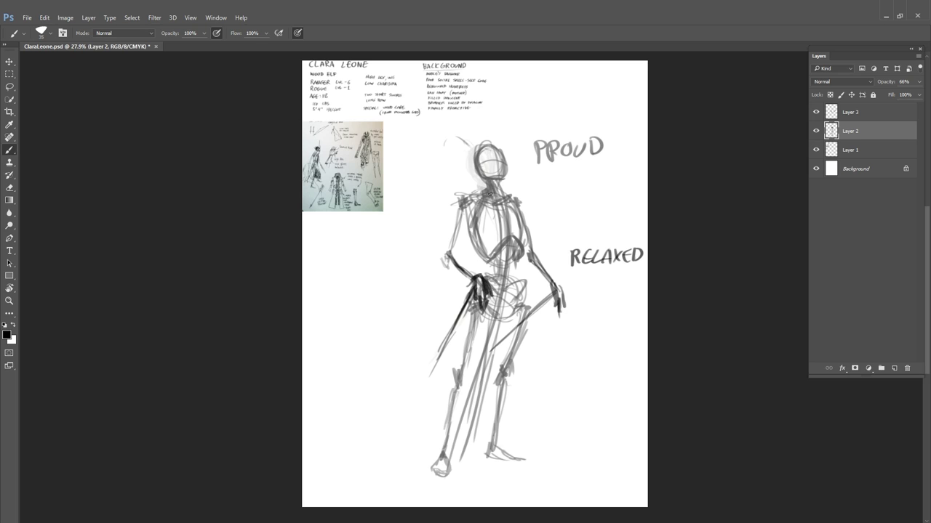
Merge Layer 3 down into the pose sketch layer and erase the handwritten words "PROUD" and "RELAXED"
click(858, 120)
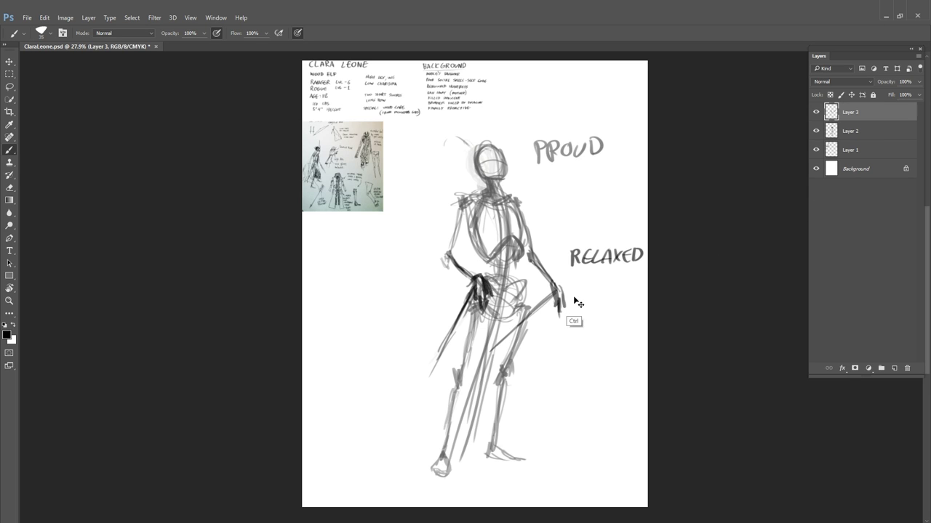
key(ctrl+e)
drag(609, 359, 594, 360)
key(e)
mouse_move(527, 145)
mouse_down()
mouse_move(572, 250)
mouse_move(628, 278)
mouse_up()
Refine the head and neck in dark lines over the faded pose, and outline the shoulder and upper arm of the bent arm
key(b)
key(f)
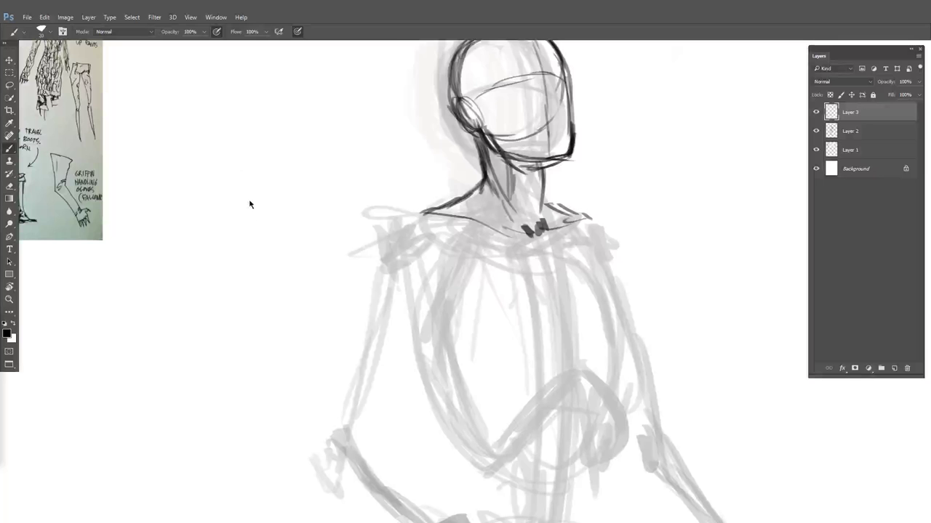
alt+click(555, 291)
scroll(590, 314, down, 3)
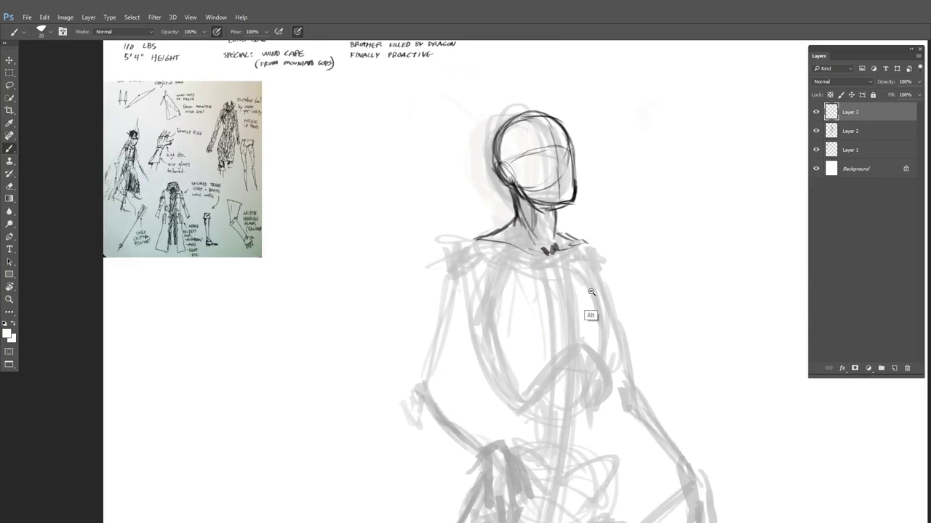
drag(610, 306, 514, 256)
drag(528, 336, 528, 281)
key(ctrl+plus)
key(ctrl+plus)
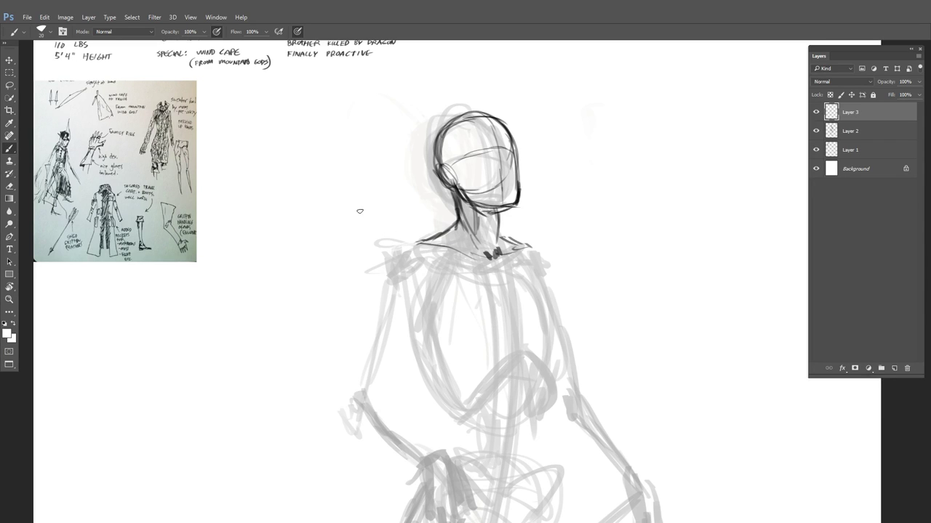
key(x)
mouse_move(417, 237)
mouse_down()
mouse_move(382, 248)
mouse_move(377, 260)
mouse_move(351, 411)
mouse_up()
key(space)
mouse_move(603, 342)
mouse_down()
mouse_move(557, 252)
mouse_move(566, 258)
mouse_up()
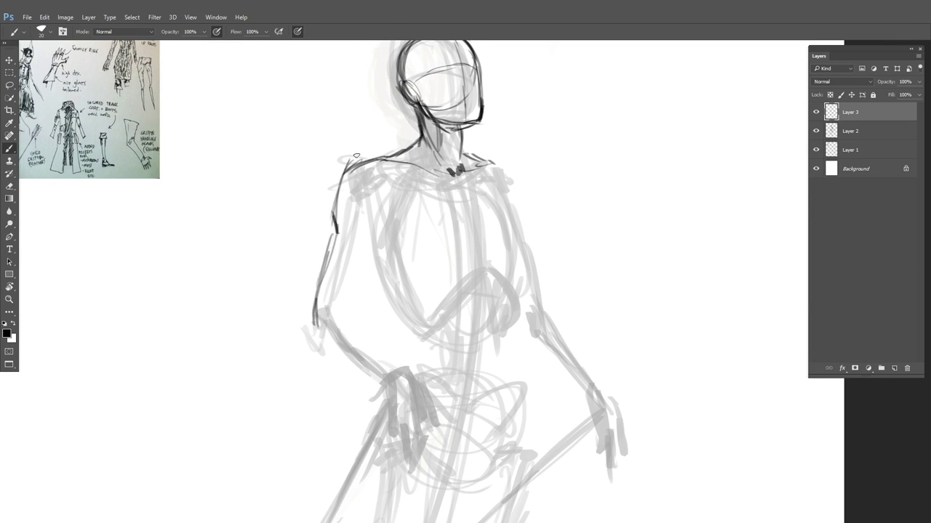
Erase the bent arm's upper outline and redraw it with a rounder shoulder and an armpit mark
key(e)
mouse_move(371, 165)
mouse_down()
mouse_move(312, 330)
mouse_move(314, 295)
mouse_up()
key(alt+space)
drag(469, 282, 445, 278)
key(space)
mouse_move(498, 331)
mouse_down()
mouse_move(496, 247)
mouse_move(491, 277)
mouse_up()
key(b)
drag(396, 147, 373, 191)
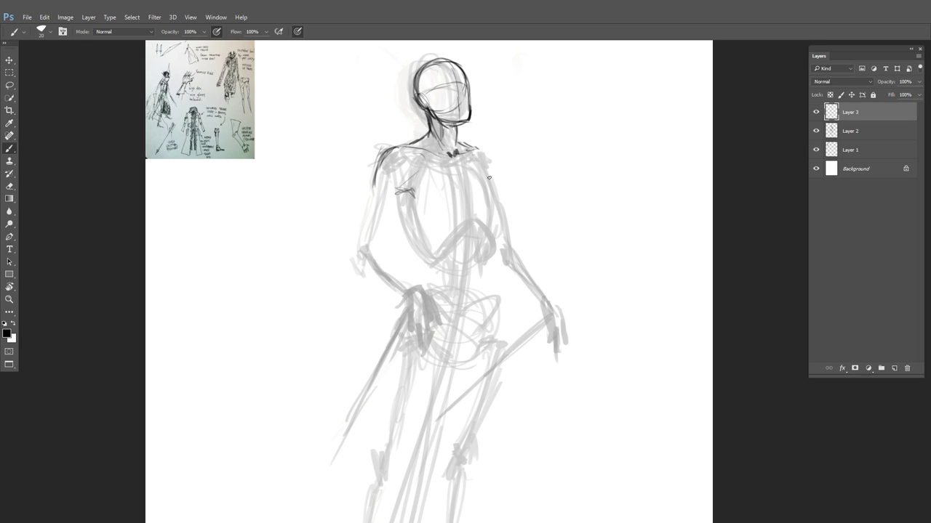
Outline the opposite shoulder and draw both edges of the bent arm's upper section down to the elbow
mouse_move(479, 149)
mouse_down()
mouse_move(495, 181)
mouse_move(490, 188)
mouse_up()
drag(407, 190, 385, 233)
drag(376, 168, 364, 258)
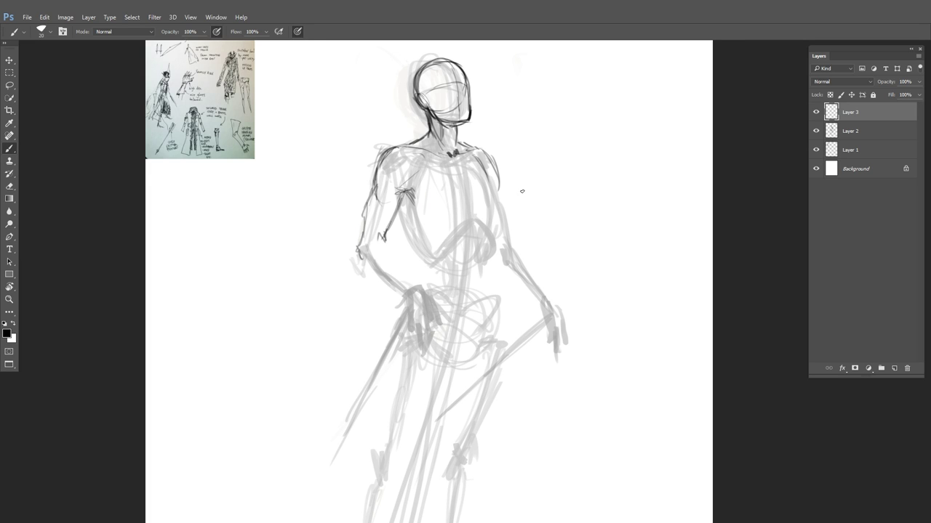
Handwrite the character's build, "110 lbs" and 5' 4", in the empty area beside the bent arm
drag(522, 191, 564, 204)
drag(238, 225, 240, 251)
drag(251, 225, 249, 249)
mouse_move(264, 224)
mouse_down()
mouse_move(259, 237)
mouse_move(266, 226)
mouse_move(296, 241)
mouse_up()
drag(300, 219, 296, 241)
key(ctrl+z)
mouse_move(243, 265)
mouse_down()
mouse_move(237, 283)
mouse_move(249, 266)
mouse_up()
mouse_move(263, 259)
mouse_down()
mouse_move(273, 271)
mouse_move(276, 262)
mouse_up()
drag(281, 255, 280, 260)
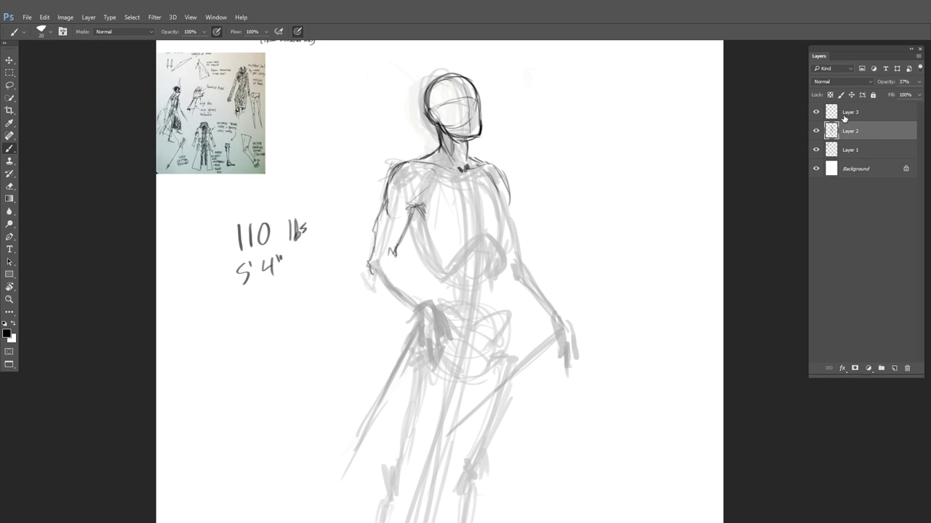
Erase the bent arm's outer shoulder contour on Layer 3 and redraw it in one darker line down to the elbow
double_click(875, 121)
click(611, 170)
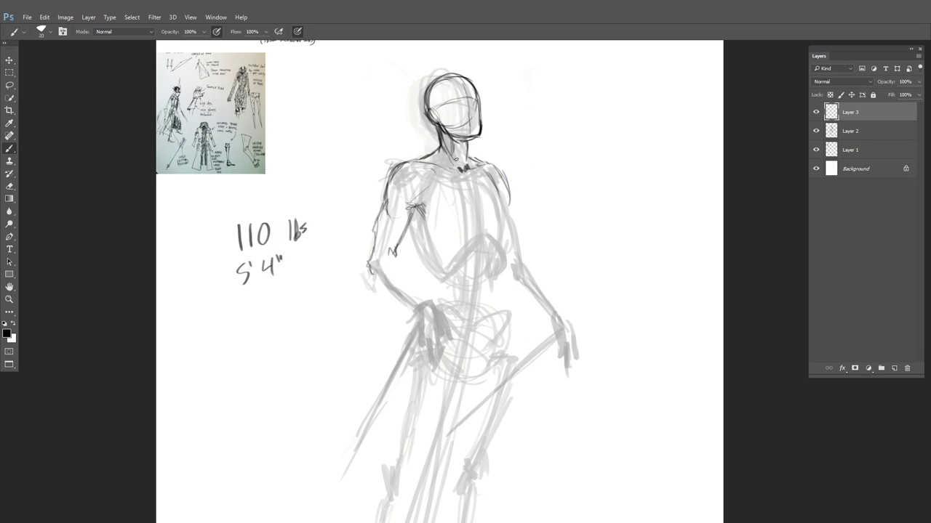
key(e)
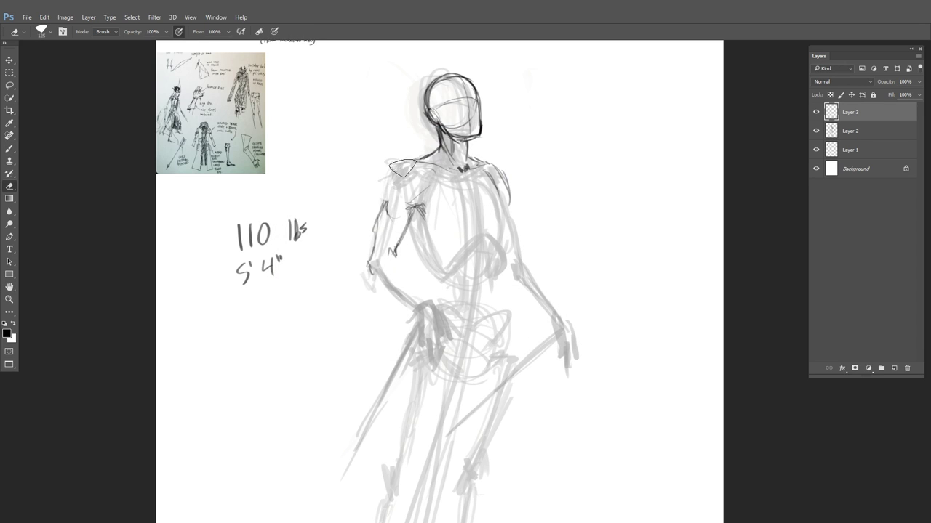
key(b)
drag(392, 175, 369, 275)
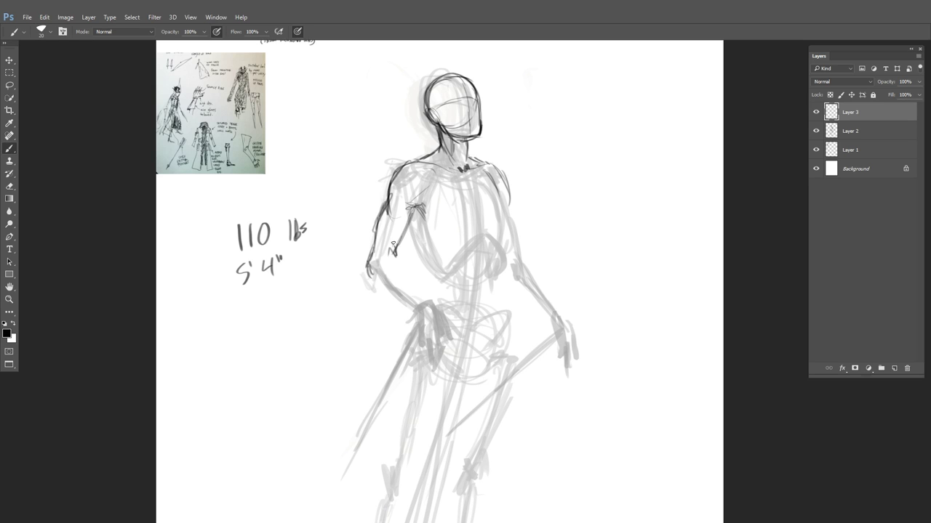
Draw the bent arm's rounded elbow and both edges of the forearm tapering to the wrist at the hip
mouse_move(393, 243)
mouse_down()
mouse_move(379, 267)
mouse_move(411, 274)
mouse_move(425, 293)
mouse_up()
drag(401, 264, 419, 288)
mouse_move(397, 246)
mouse_down()
mouse_move(378, 258)
mouse_move(433, 299)
mouse_up()
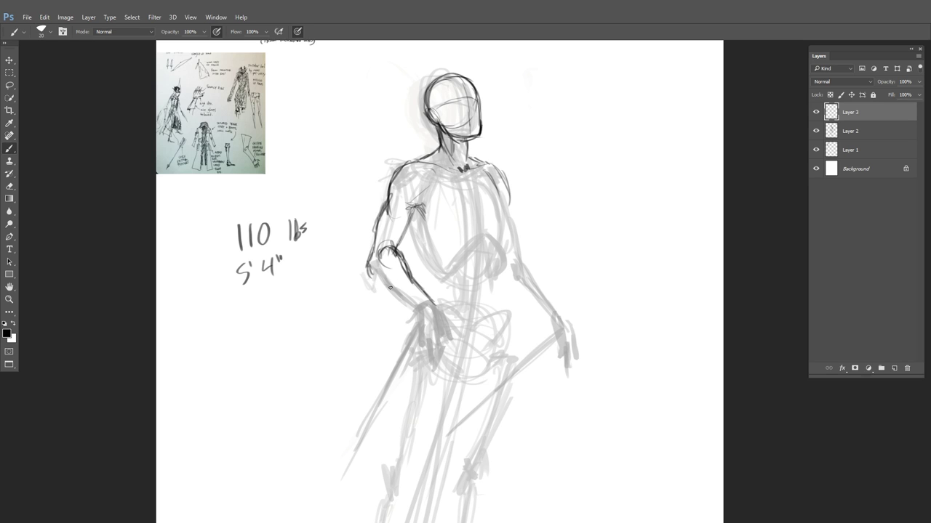
mouse_move(369, 263)
mouse_down()
mouse_move(421, 313)
mouse_move(408, 280)
mouse_move(425, 314)
mouse_up()
Draw the hand resting at the hip, with its wrist, back of the hand and downward-hanging fingers
mouse_move(407, 276)
mouse_down()
mouse_move(447, 325)
mouse_move(418, 339)
mouse_move(445, 339)
mouse_move(439, 369)
mouse_up()
mouse_move(427, 325)
mouse_down()
mouse_move(428, 369)
mouse_move(434, 357)
mouse_up()
drag(435, 346, 432, 372)
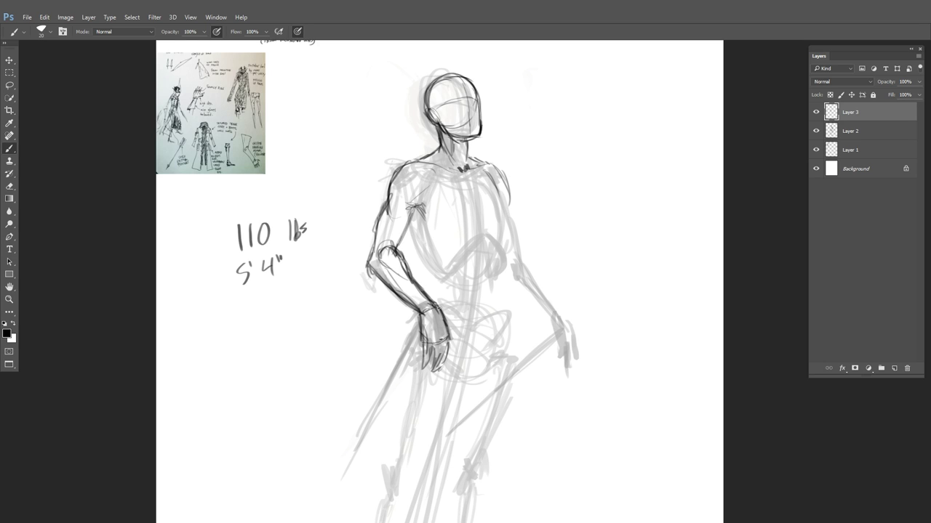
drag(439, 308, 448, 339)
drag(441, 316, 448, 352)
Draw the side of the torso from the bent arm's armpit down along the ribcage, with short armpit accents
drag(580, 294, 549, 308)
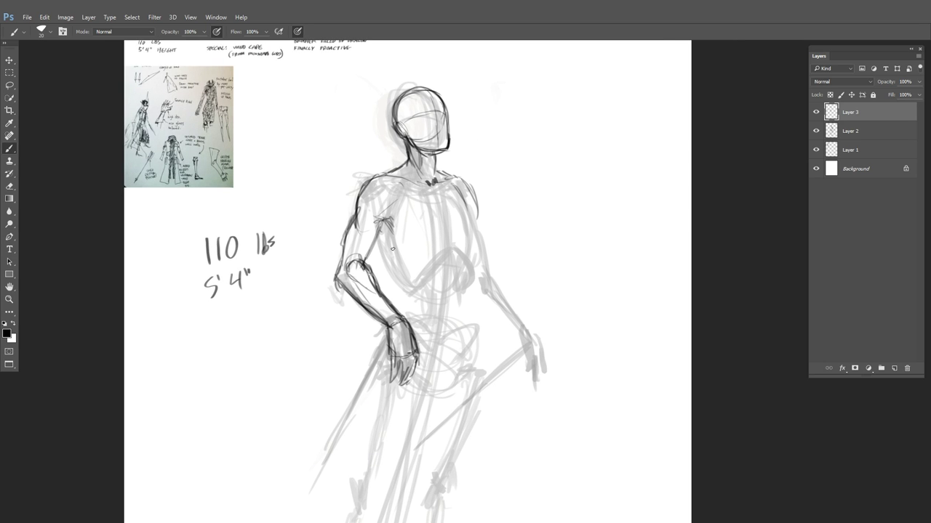
drag(381, 230, 393, 250)
drag(379, 233, 399, 281)
mouse_move(385, 247)
mouse_down()
mouse_move(407, 293)
mouse_move(394, 276)
mouse_up()
drag(387, 216, 403, 241)
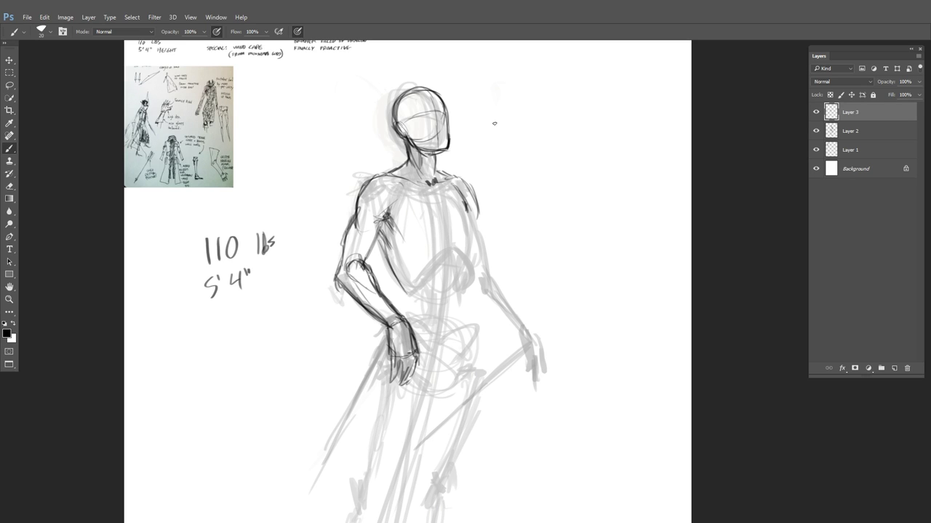
Darken the front edge of the face, mark the collarbone notch and chest centre line, and outline the outstretched upper arm
drag(445, 102, 449, 155)
mouse_move(474, 205)
mouse_down()
mouse_move(486, 255)
mouse_move(472, 219)
mouse_up()
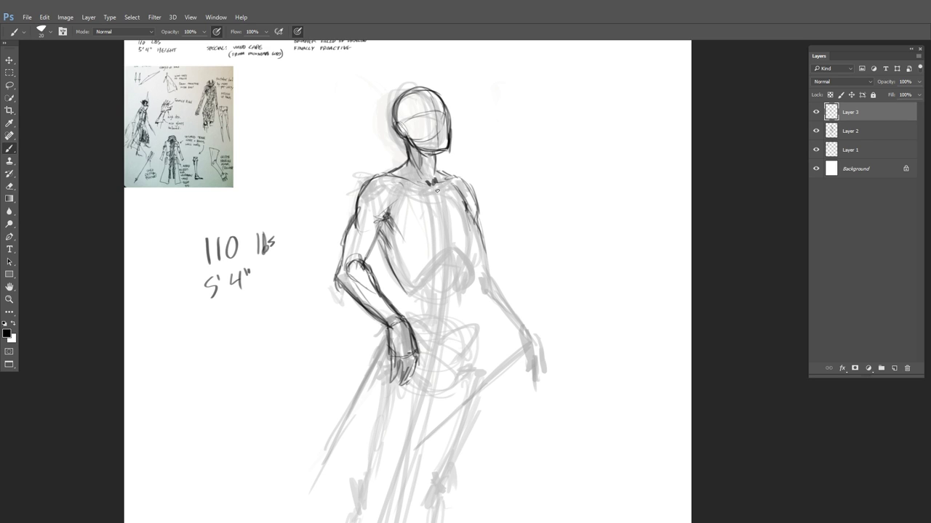
mouse_move(437, 191)
mouse_down()
mouse_move(452, 246)
mouse_move(447, 179)
mouse_up()
drag(475, 216, 485, 252)
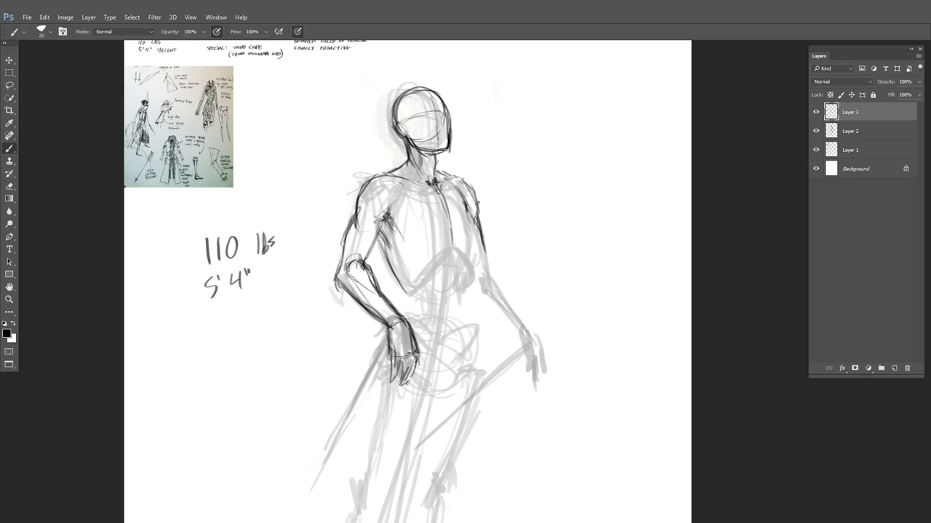
Outline the outstretched forearm down to the wrist and draw its hand with loosely curled fingers
mouse_move(477, 204)
mouse_down()
mouse_move(484, 249)
mouse_move(537, 340)
mouse_up()
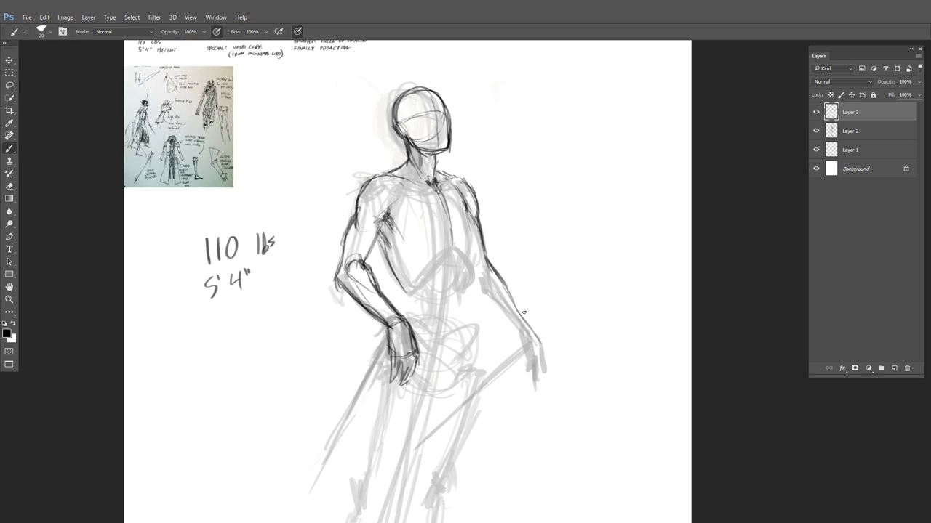
mouse_move(478, 292)
mouse_down()
mouse_move(507, 317)
mouse_move(517, 302)
mouse_up()
mouse_move(522, 336)
mouse_down()
mouse_move(521, 346)
mouse_move(533, 331)
mouse_move(518, 364)
mouse_move(529, 340)
mouse_move(539, 362)
mouse_move(520, 369)
mouse_move(519, 383)
mouse_move(536, 361)
mouse_move(545, 364)
mouse_move(529, 397)
mouse_move(538, 385)
mouse_move(537, 394)
mouse_up()
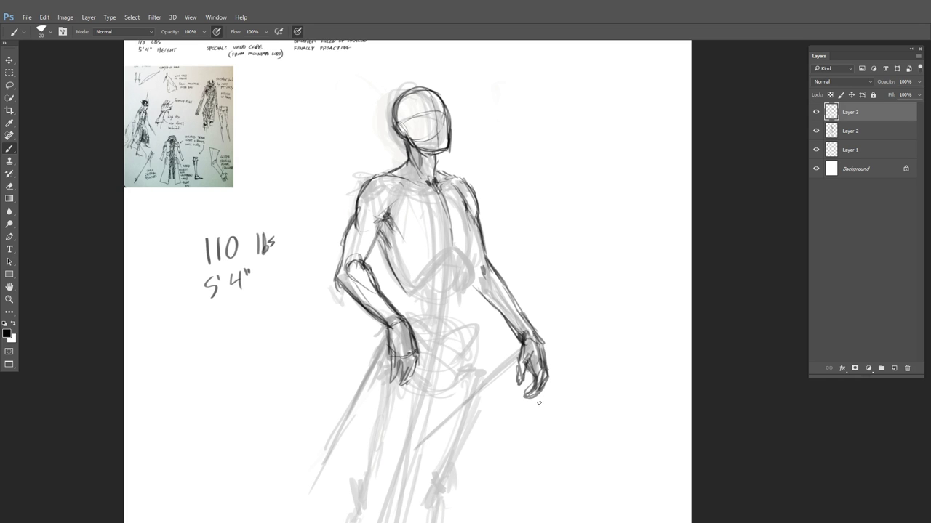
Extend the torso's centre line to the abdomen and draw the far ribcage edge and the curved contours of both breasts
drag(587, 423, 578, 355)
scroll(557, 273, down, 1)
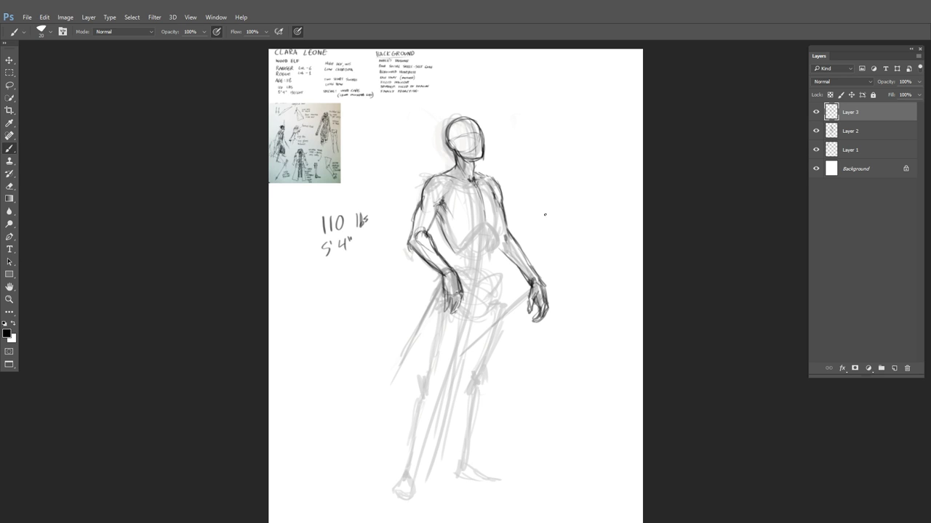
scroll(530, 249, up, 1)
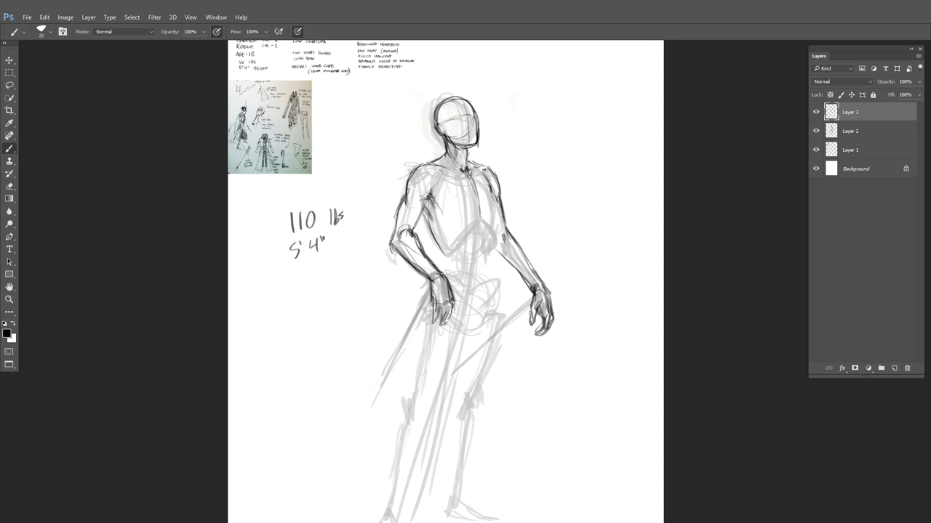
scroll(504, 216, up, 1)
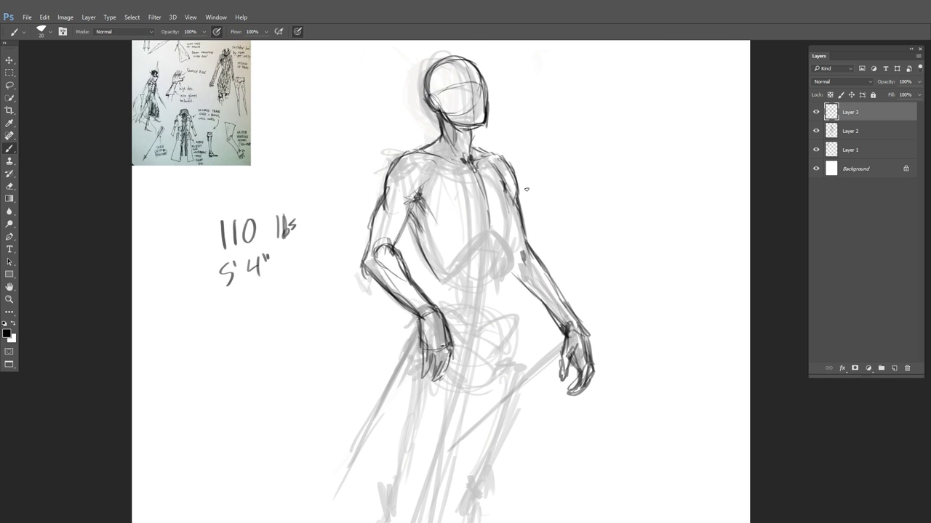
mouse_move(509, 215)
mouse_down()
mouse_move(514, 267)
mouse_move(472, 263)
mouse_up()
drag(492, 224, 485, 298)
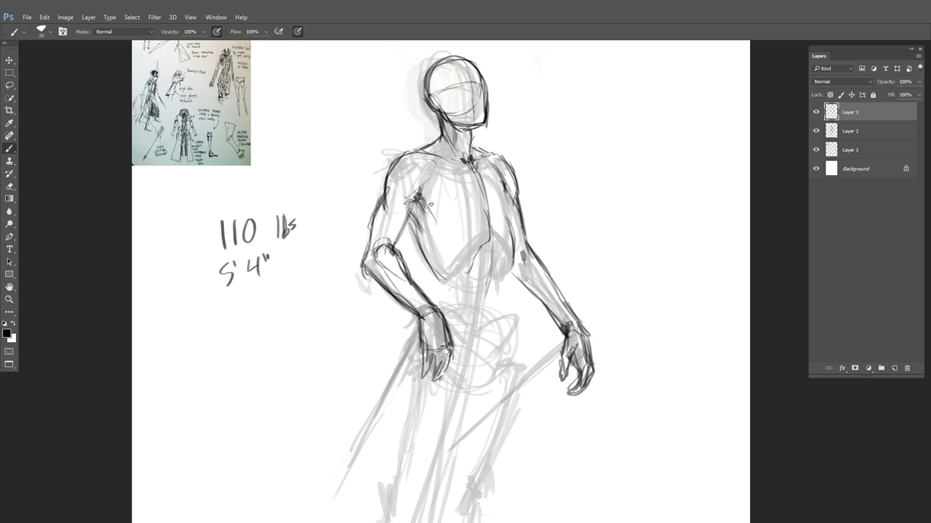
mouse_move(431, 204)
mouse_down()
mouse_move(443, 240)
mouse_move(477, 241)
mouse_up()
mouse_move(500, 187)
mouse_down()
mouse_move(518, 237)
mouse_move(504, 231)
mouse_up()
scroll(548, 205, up, 1)
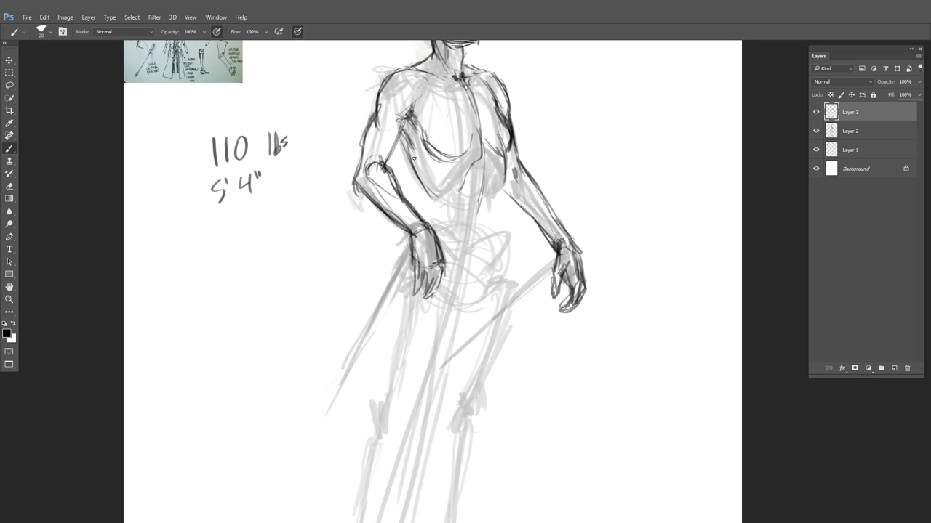
Draw the far side of the waist and hip, the abdomen's centre line and the curved lower edge of the pelvis
scroll(429, 197, up, 3)
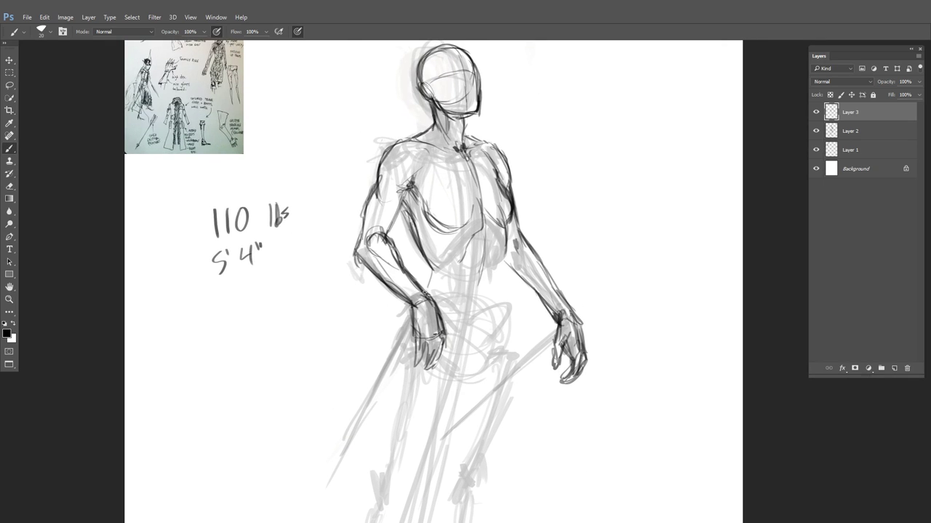
drag(505, 249, 510, 307)
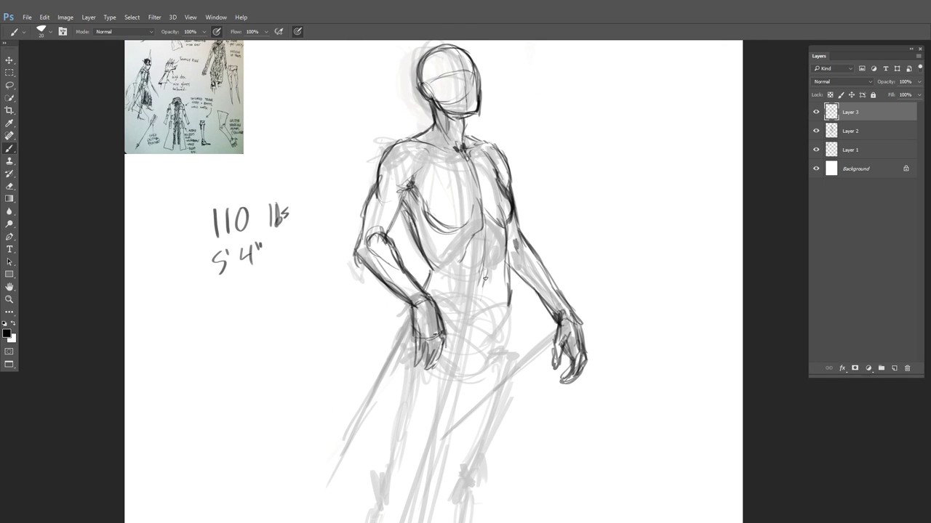
mouse_move(489, 231)
mouse_down()
mouse_move(484, 292)
mouse_move(454, 318)
mouse_up()
drag(509, 294, 501, 334)
mouse_move(512, 363)
mouse_down()
mouse_move(522, 295)
mouse_move(462, 314)
mouse_move(492, 305)
mouse_move(517, 278)
mouse_up()
drag(522, 234, 524, 278)
drag(524, 251, 525, 269)
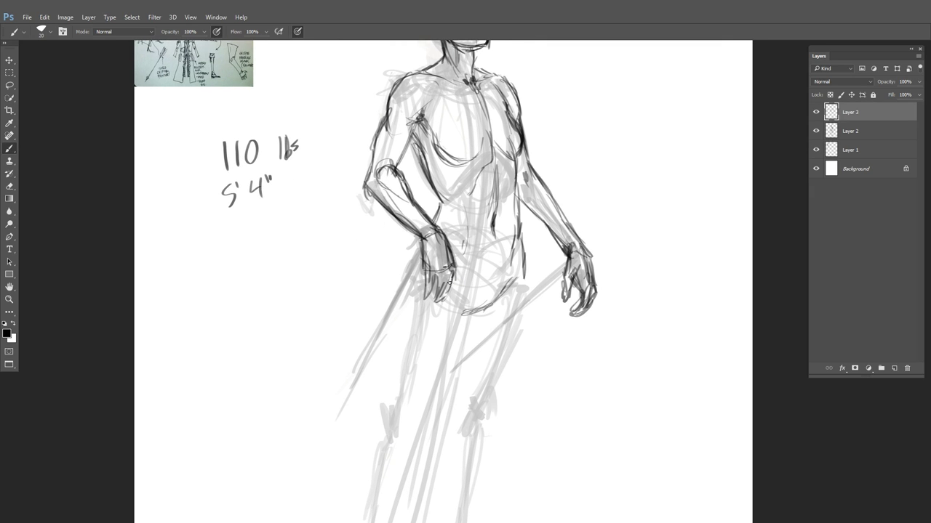
Draw the groin line beside the hand on the hip and the inner contour of the thigh below it
drag(450, 280, 462, 313)
drag(521, 332, 515, 230)
drag(414, 145, 398, 191)
drag(408, 148, 401, 175)
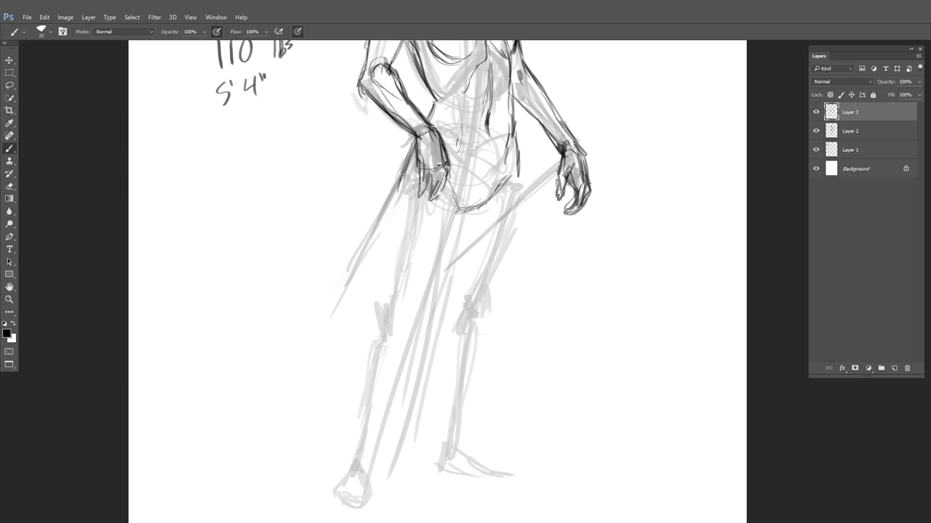
drag(460, 208, 445, 247)
drag(460, 210, 441, 259)
drag(446, 184, 445, 248)
drag(459, 217, 427, 296)
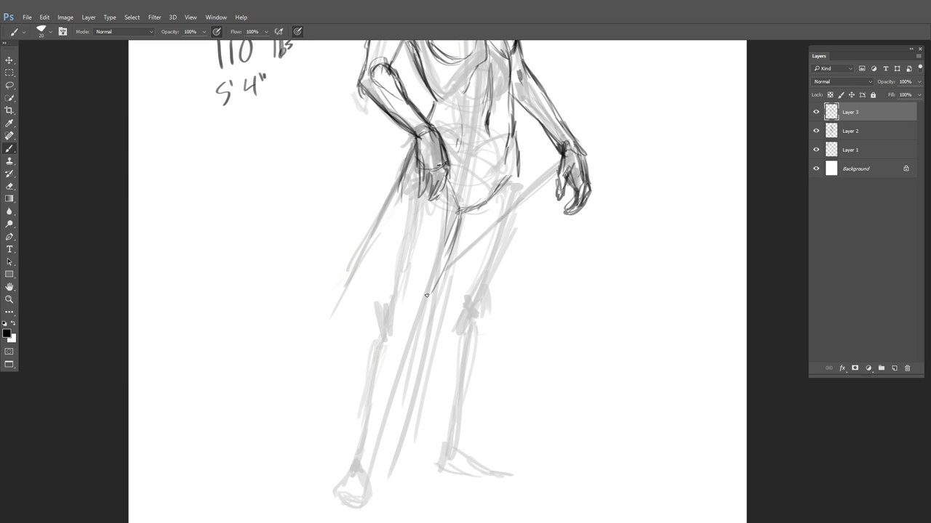
drag(449, 248, 424, 299)
drag(451, 242, 423, 302)
Outline the knee and outer thigh of the leg on the bent-arm side, reinforcing its inner edge
drag(439, 268, 399, 354)
drag(419, 316, 399, 325)
drag(398, 317, 394, 342)
mouse_move(401, 187)
mouse_down()
mouse_move(381, 331)
mouse_move(389, 354)
mouse_move(388, 287)
mouse_up()
mouse_move(444, 201)
mouse_down()
mouse_move(436, 278)
mouse_move(423, 303)
mouse_up()
drag(434, 283, 461, 220)
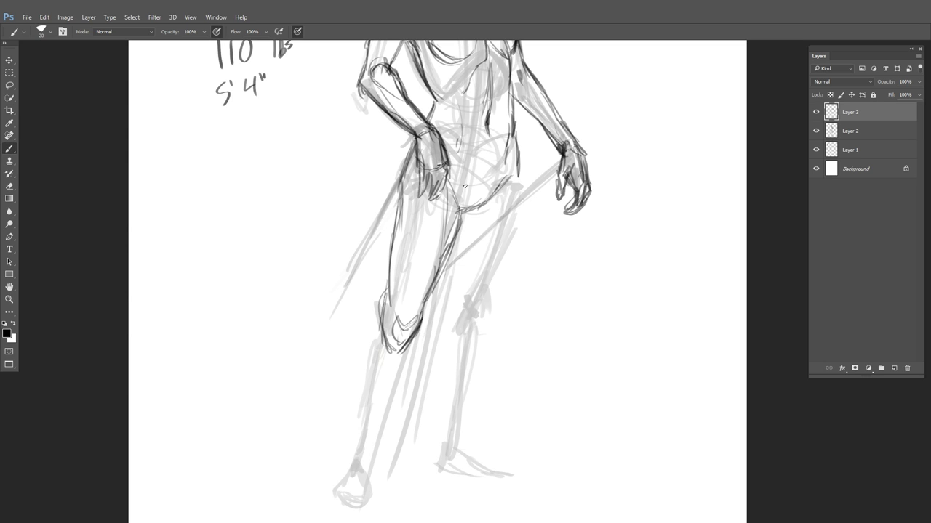
Outline the thigh and rounded knee of the leg on the outstretched-arm side
mouse_move(520, 211)
mouse_down()
mouse_move(513, 248)
mouse_move(468, 331)
mouse_up()
mouse_move(458, 252)
mouse_down()
mouse_move(451, 304)
mouse_move(456, 296)
mouse_move(470, 337)
mouse_up()
drag(480, 302, 473, 335)
drag(460, 290, 450, 335)
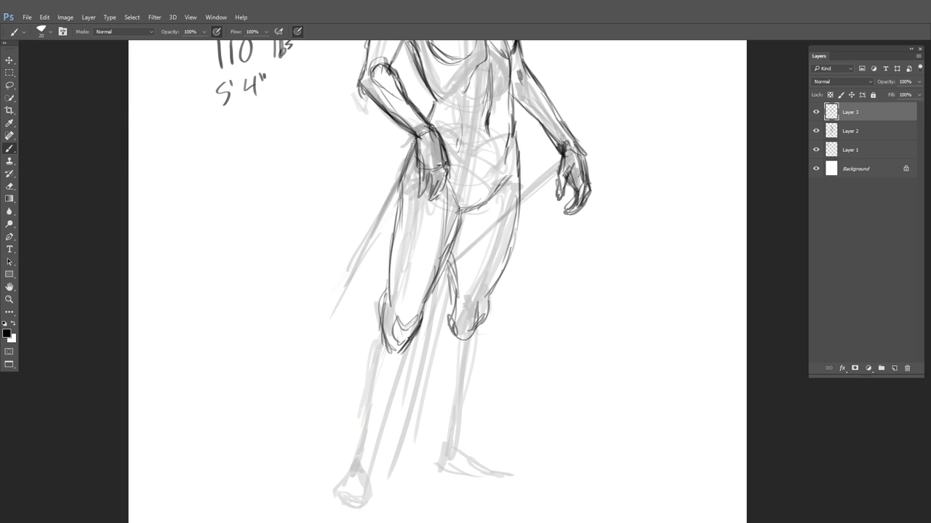
Draw the shin, calf and ankle of the leg on the bent-arm side over the faded gesture
mouse_move(381, 324)
mouse_down()
mouse_move(365, 358)
mouse_move(361, 429)
mouse_up()
drag(366, 355, 355, 458)
drag(411, 343, 368, 473)
mouse_move(376, 427)
mouse_down()
mouse_move(368, 474)
mouse_move(348, 465)
mouse_move(356, 480)
mouse_up()
drag(360, 465, 372, 481)
Outline the lower leg on the outstretched-arm side from knee to ankle and reinforce its inner thigh
drag(476, 449, 473, 357)
drag(447, 204, 451, 243)
drag(443, 227, 431, 300)
drag(436, 282, 441, 352)
drag(435, 300, 439, 346)
drag(474, 245, 455, 336)
drag(460, 294, 450, 359)
drag(476, 244, 452, 324)
drag(446, 234, 439, 343)
drag(445, 339, 433, 374)
drag(456, 342, 451, 365)
Draw both feet: the forward-facing foot on the bent-arm side and the sideways-turned foot of the other leg
drag(368, 380, 358, 419)
mouse_move(348, 378)
mouse_down()
mouse_move(327, 409)
mouse_move(334, 398)
mouse_up()
drag(332, 398, 322, 413)
mouse_move(323, 413)
mouse_down()
mouse_move(360, 417)
mouse_move(322, 413)
mouse_up()
mouse_move(438, 362)
mouse_down()
mouse_move(430, 384)
mouse_move(497, 384)
mouse_move(431, 387)
mouse_move(435, 369)
mouse_move(426, 381)
mouse_up()
drag(425, 379, 458, 391)
drag(458, 357, 492, 395)
mouse_move(472, 397)
mouse_down()
mouse_move(510, 389)
mouse_move(499, 396)
mouse_up()
drag(540, 384, 429, 409)
Darken the pelvic and thigh contours and strengthen the calf of the leg on the outstretched-arm side
drag(553, 301, 568, 304)
drag(561, 309, 541, 364)
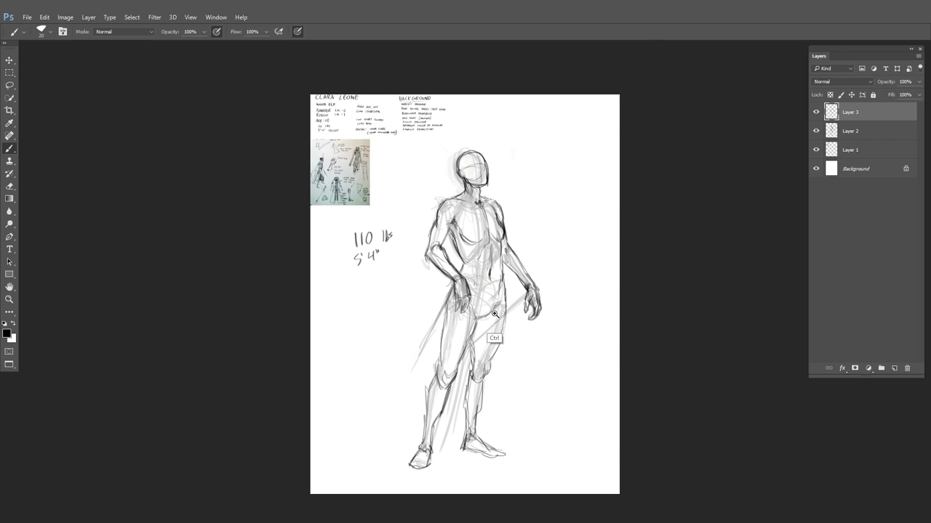
scroll(496, 314, up, 1)
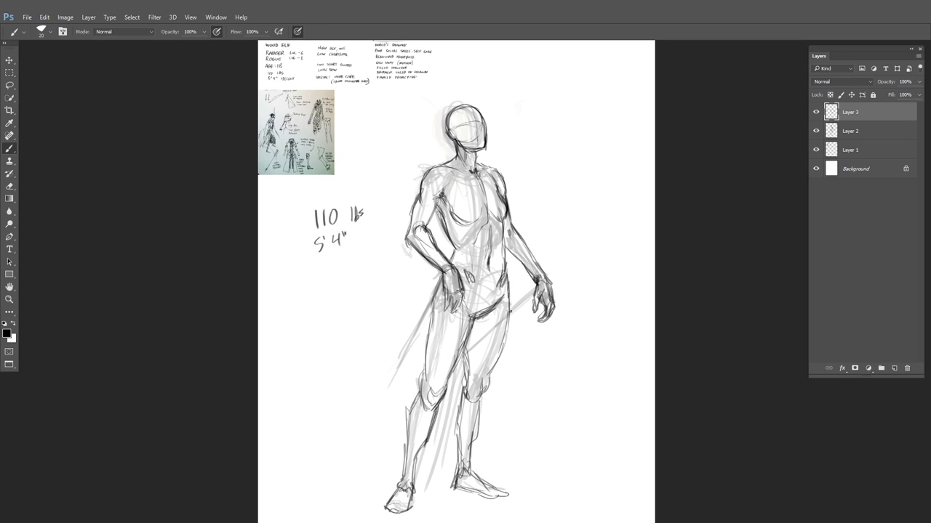
drag(511, 284, 458, 448)
drag(479, 403, 470, 456)
drag(435, 295, 430, 380)
drag(470, 320, 457, 360)
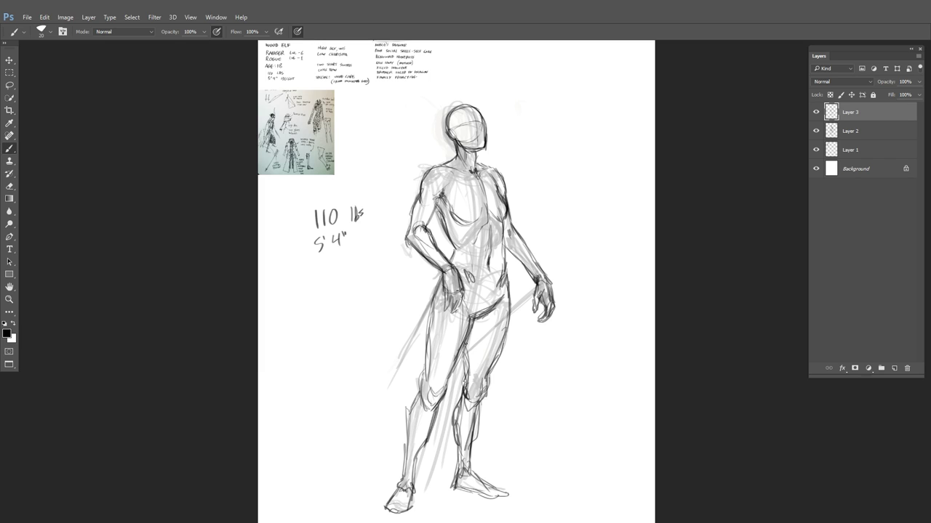
Reinforce the bent upper arm, ribcage, breast, centre and waist lines, briefly toggling Layer 3's visibility to compare
drag(436, 212, 456, 249)
drag(423, 186, 406, 247)
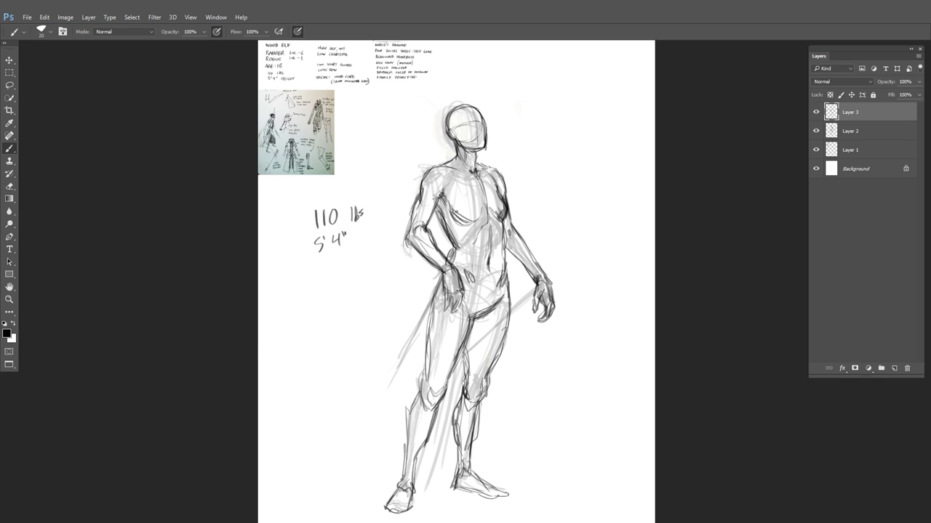
drag(477, 176, 486, 268)
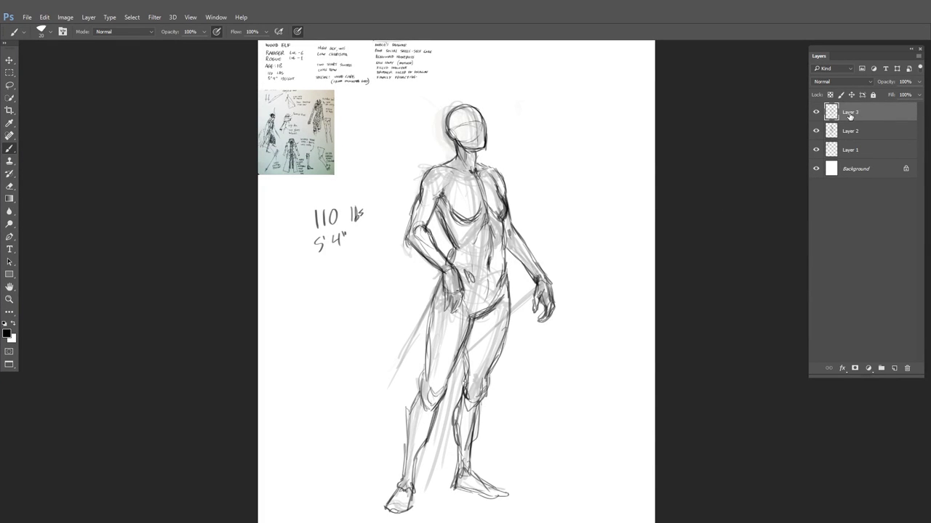
click(816, 113)
click(816, 112)
drag(498, 223, 506, 274)
Flip the canvas horizontally to check the figure in mirror image
click(65, 16)
mouse_move(114, 97)
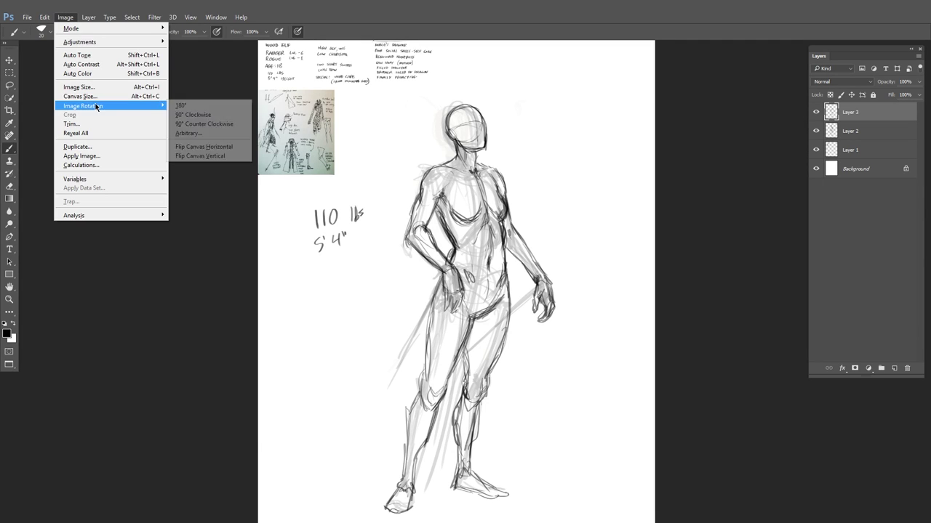
click(221, 146)
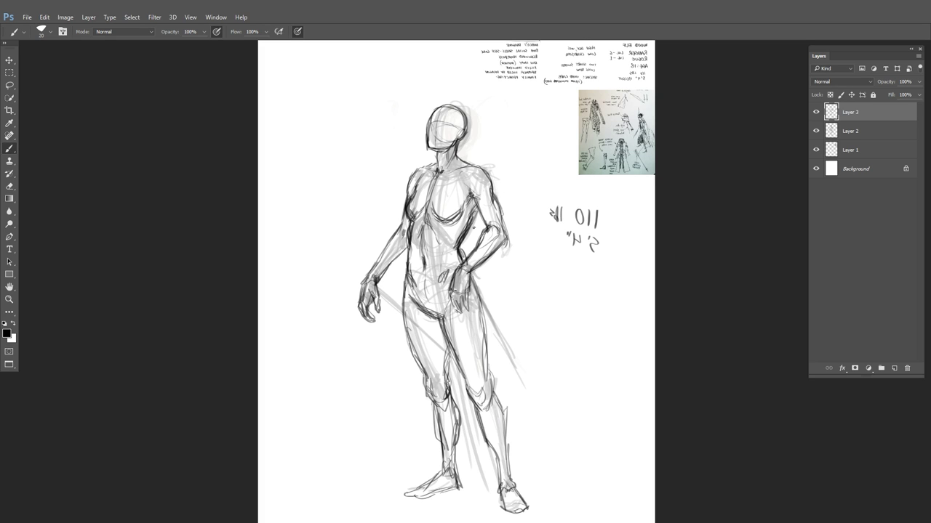
Cut the head out of the body sketch, paste it onto its own layer, and rotate and reposition it over the neck
click(10, 86)
mouse_move(446, 98)
mouse_down()
mouse_move(513, 121)
mouse_move(483, 227)
mouse_move(431, 256)
mouse_move(501, 115)
mouse_move(514, 123)
mouse_up()
key(ctrl+x)
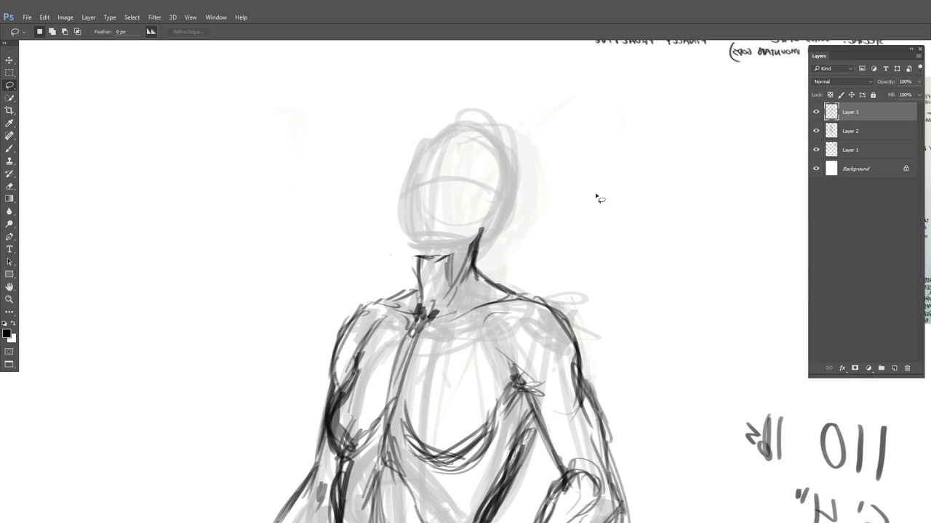
key(ctrl+v)
mouse_move(609, 233)
mouse_down()
mouse_move(593, 129)
mouse_move(595, 137)
mouse_up()
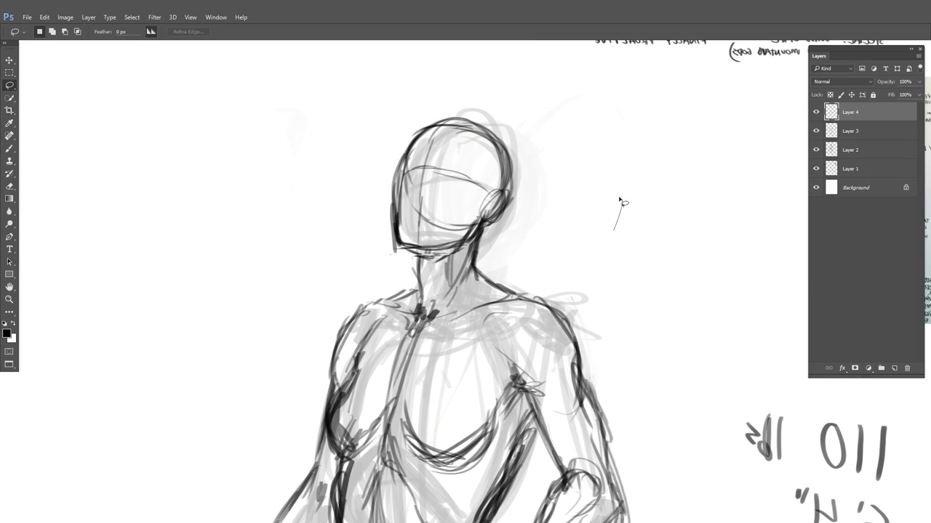
key(ctrl+t)
drag(609, 235, 630, 202)
key(Return)
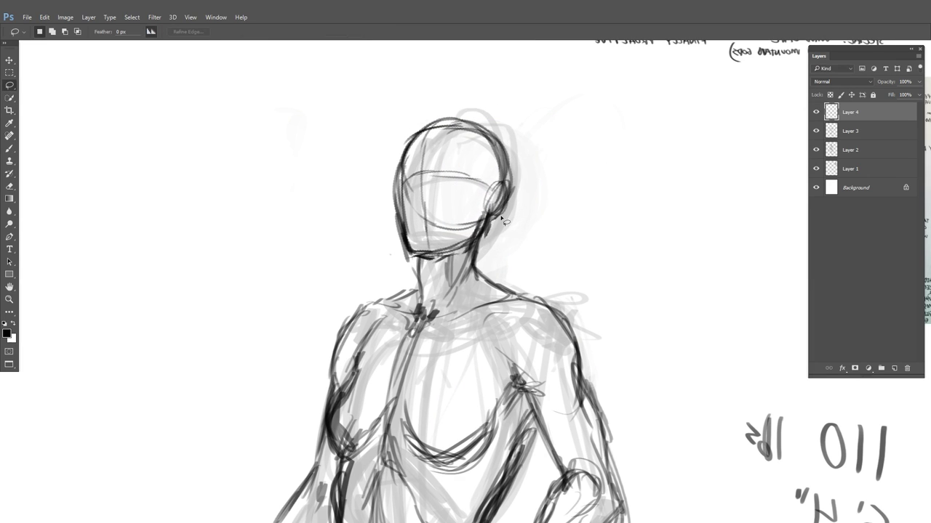
drag(557, 213, 546, 210)
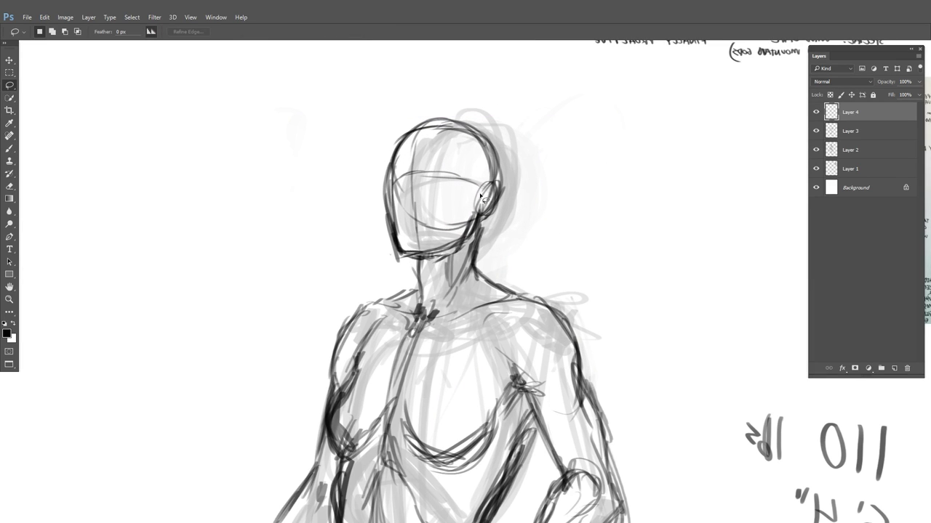
Redraw the head's centre, brow, face and jaw lines, and merge the head layer down into Layer 3
key(b)
mouse_move(437, 131)
mouse_down()
mouse_move(409, 221)
mouse_move(413, 253)
mouse_move(422, 147)
mouse_move(411, 220)
mouse_up()
mouse_move(391, 179)
mouse_down()
mouse_move(459, 178)
mouse_move(402, 228)
mouse_up()
mouse_move(402, 229)
mouse_down()
mouse_move(434, 229)
mouse_move(454, 171)
mouse_up()
drag(491, 234, 418, 251)
mouse_move(570, 294)
mouse_down()
mouse_move(517, 183)
mouse_move(523, 197)
mouse_up()
key(e)
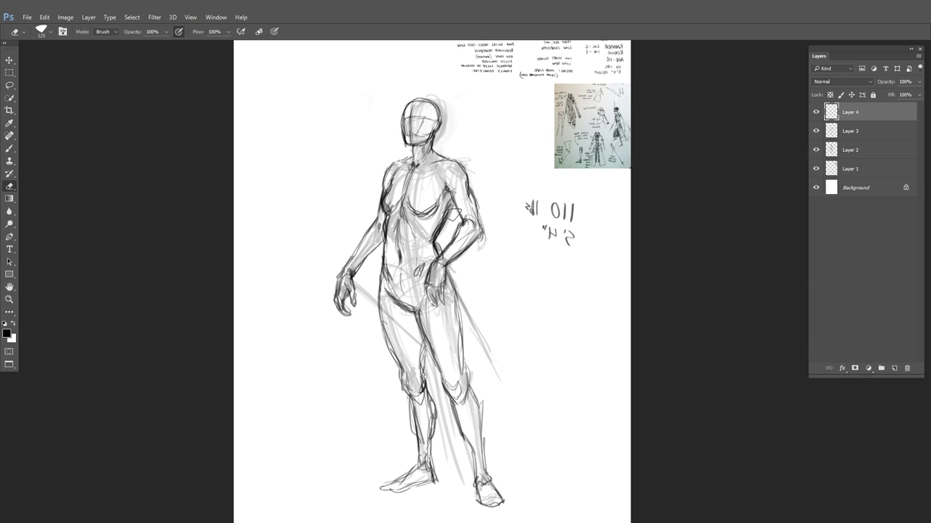
key(ctrl+e)
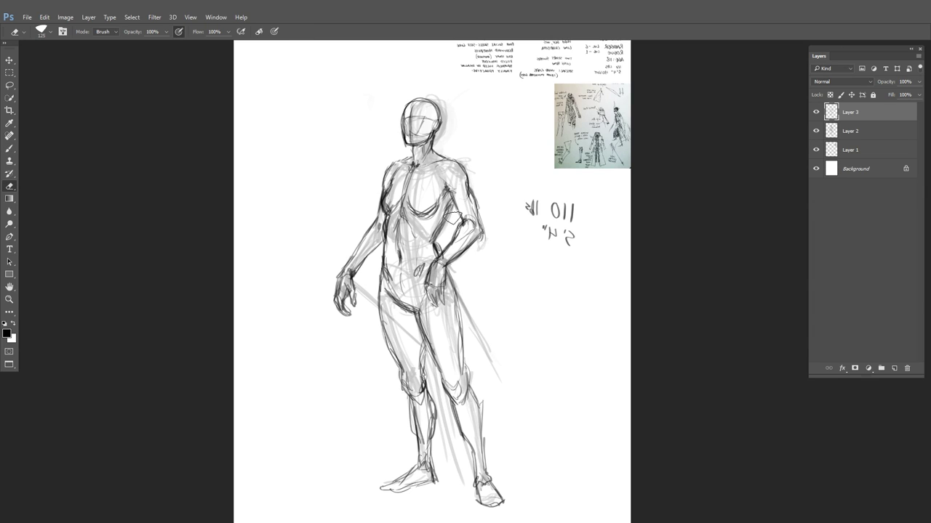
Hide the gesture drawing on Layer 2 and lower Layer 3's opacity to 27%
click(817, 131)
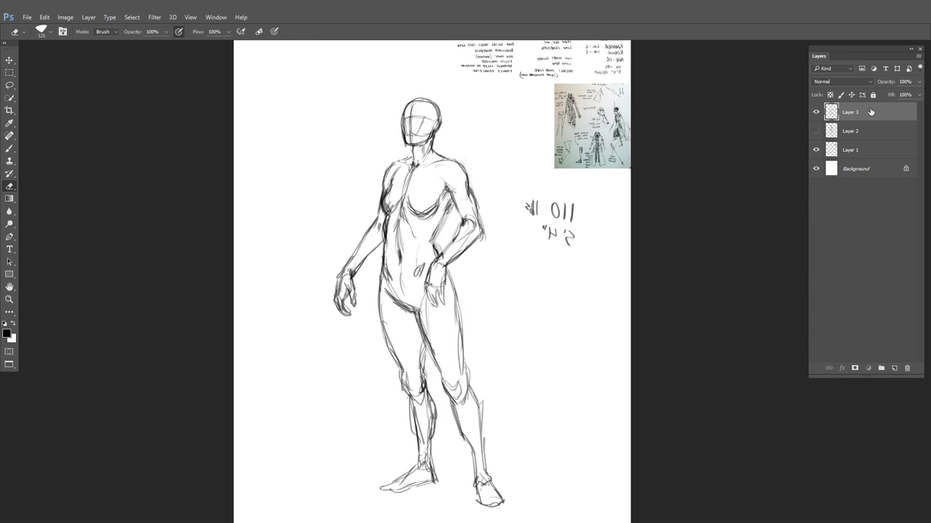
click(918, 82)
drag(917, 93, 883, 97)
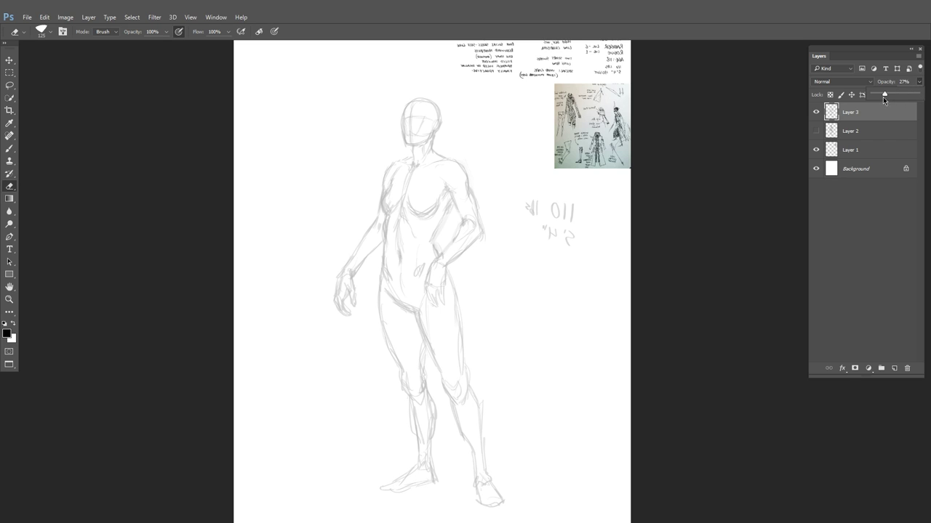
Erase the mirrored weight and height notes beside the figure
click(563, 274)
drag(544, 200, 530, 213)
drag(554, 247, 581, 214)
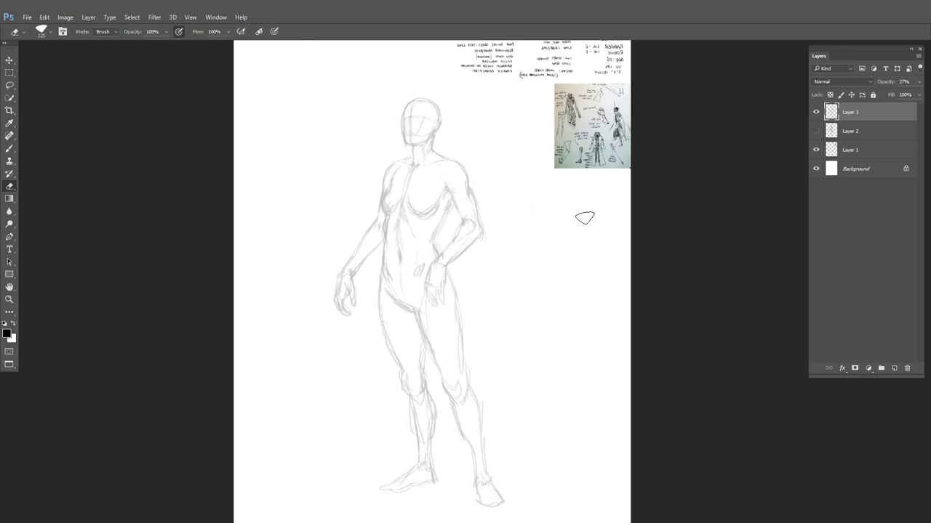
Strengthen the shoulder of the bent arm, the collarbone line and the neck muscles on the faded sketch
key(b)
scroll(464, 174, up, 2)
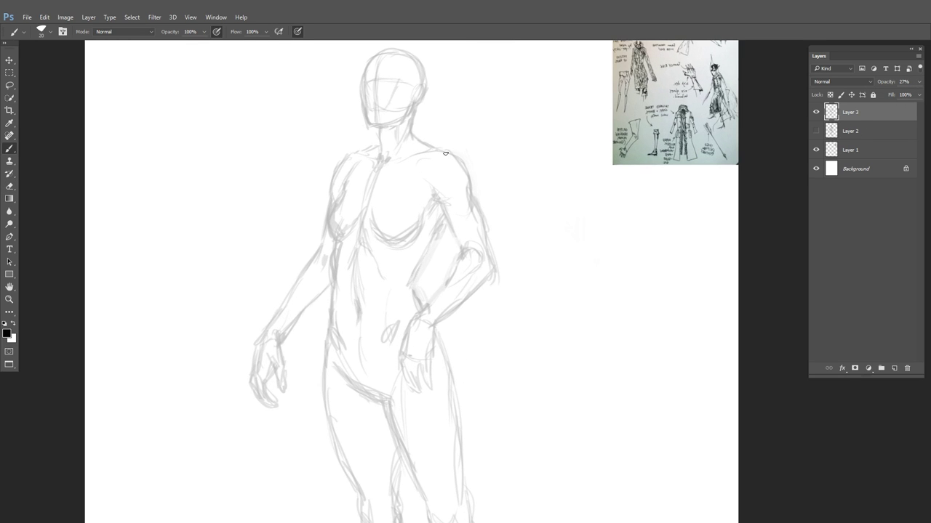
drag(458, 156, 471, 202)
mouse_move(438, 156)
mouse_down()
mouse_move(436, 183)
mouse_move(394, 156)
mouse_up()
drag(399, 139, 356, 182)
key(e)
key(b)
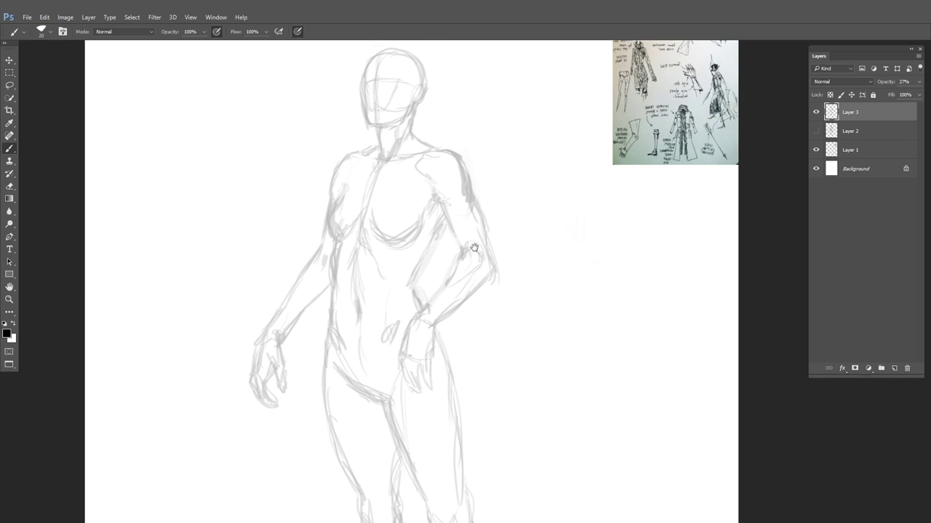
Add the ribcage contour on the torso and reinforce the outlines of both forearms
drag(474, 248, 467, 211)
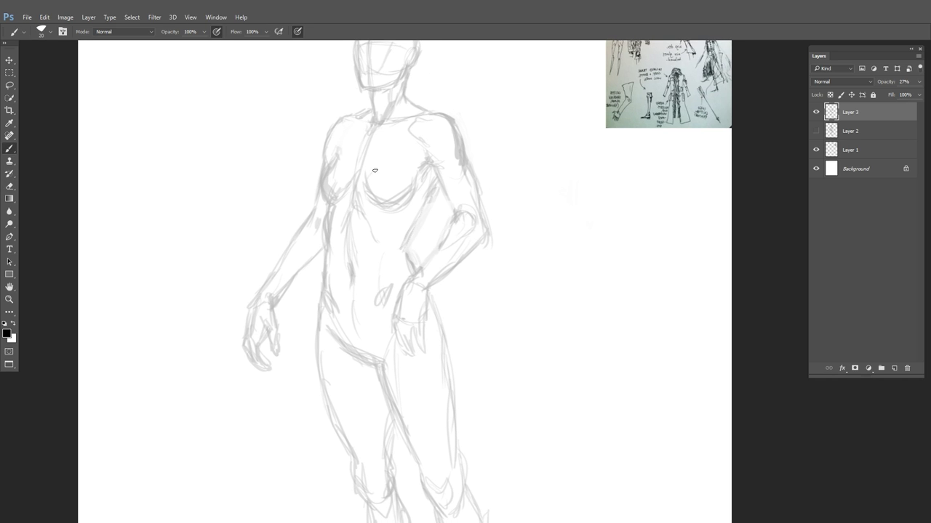
drag(436, 188, 406, 239)
mouse_move(438, 169)
mouse_down()
mouse_move(455, 211)
mouse_move(482, 226)
mouse_move(495, 199)
mouse_up()
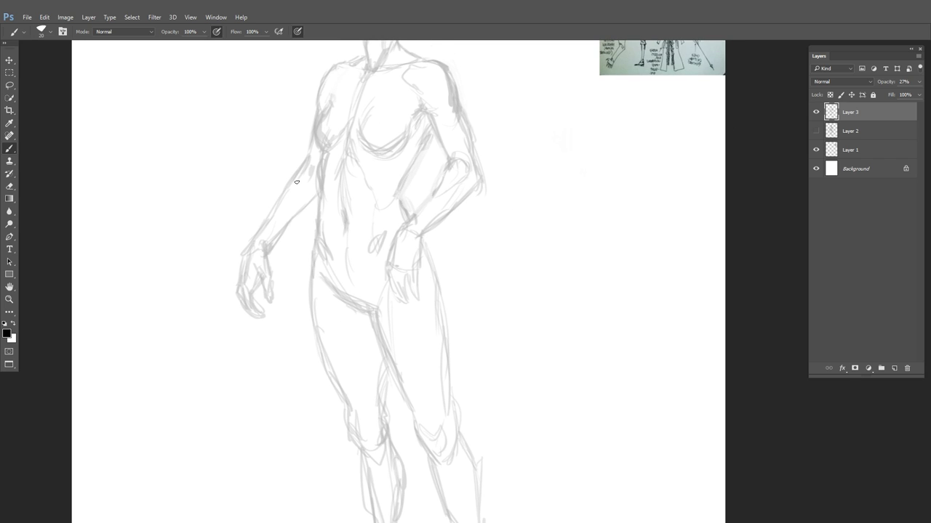
drag(296, 182, 263, 224)
drag(308, 203, 278, 233)
drag(445, 171, 416, 212)
Soften the heavy pelvic line beside the hand resting on the hip
mouse_move(447, 273)
mouse_down()
mouse_move(411, 274)
mouse_move(443, 242)
mouse_up()
mouse_move(405, 256)
mouse_down()
mouse_move(440, 268)
mouse_move(335, 245)
mouse_move(360, 279)
mouse_up()
mouse_move(460, 290)
mouse_down()
mouse_move(367, 272)
mouse_move(377, 284)
mouse_up()
key(e)
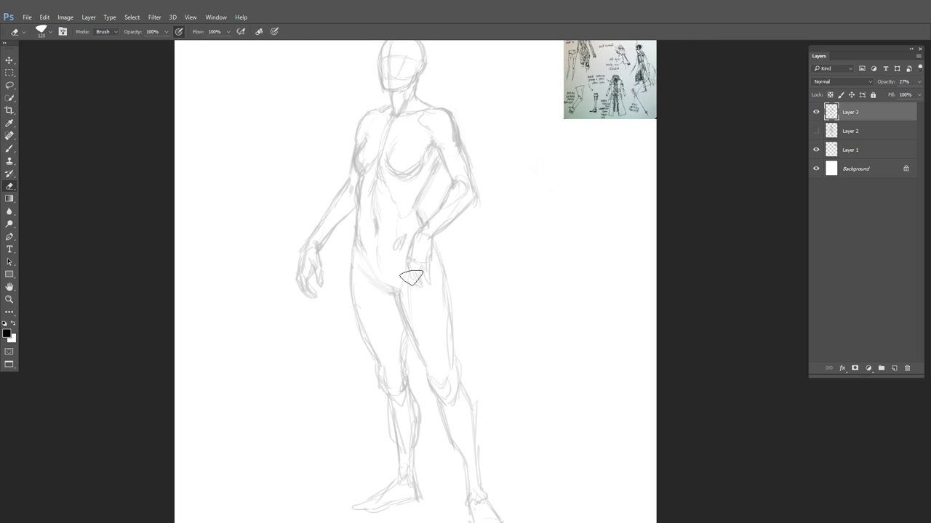
key(b)
drag(512, 265, 497, 263)
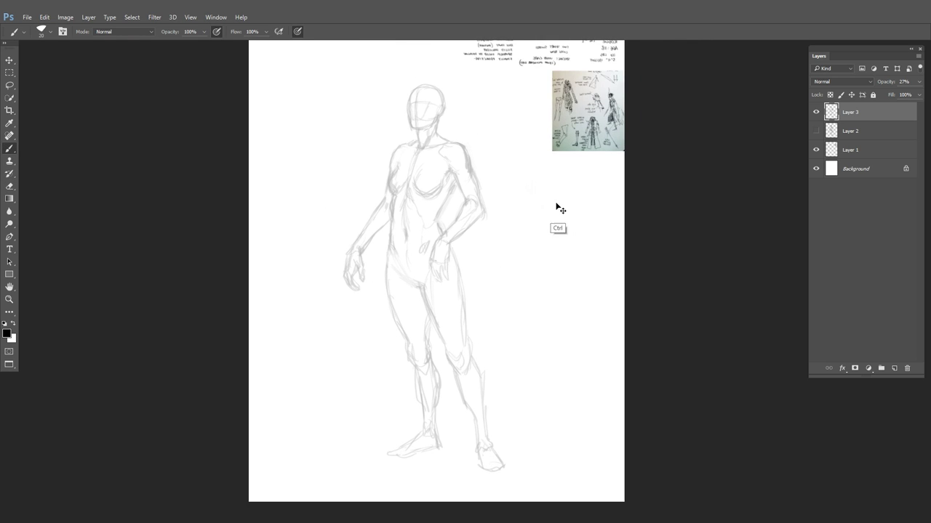
drag(499, 192, 507, 231)
drag(549, 275, 533, 246)
drag(477, 197, 509, 200)
drag(514, 210, 488, 271)
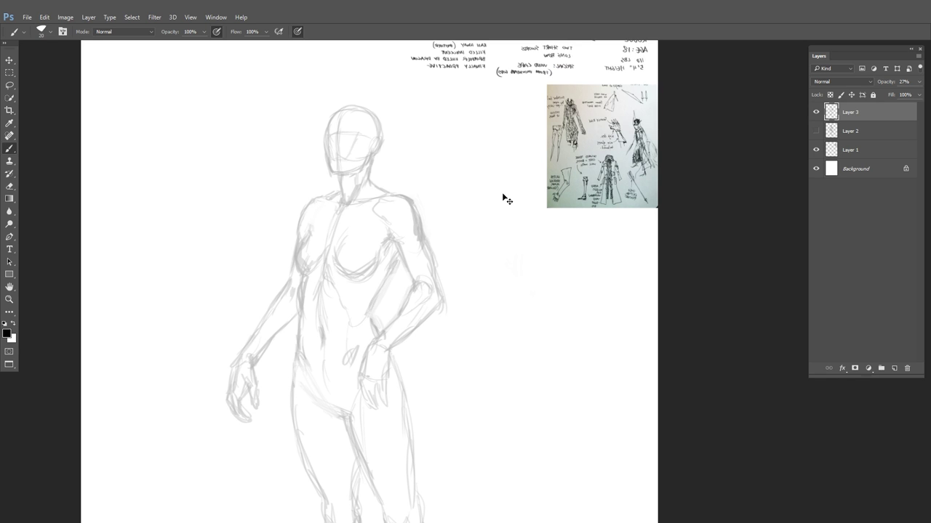
drag(498, 197, 482, 272)
Add a new layer above the faded body sketch, reduce the brush size and check the layers' visibility
key(ctrl+shift+n)
key(Return)
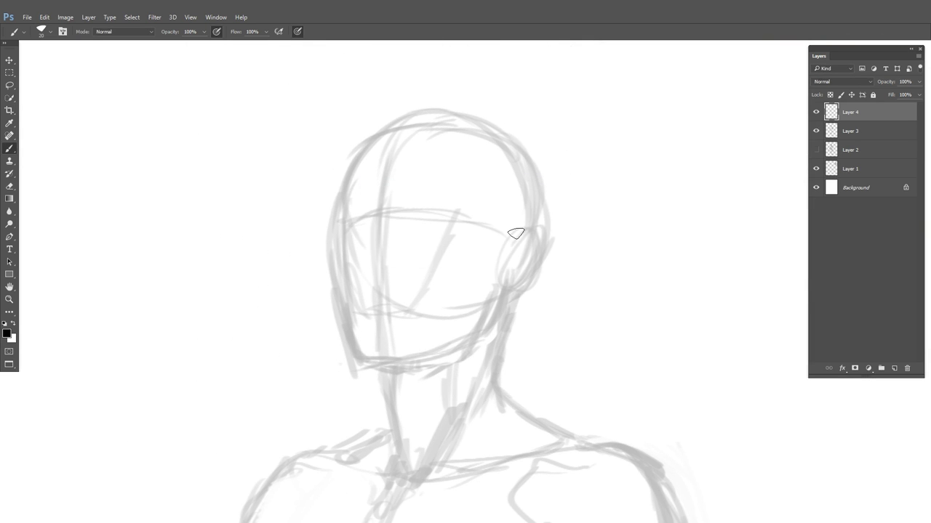
key(bracketleft)
key(bracketleft)
click(816, 133)
click(816, 132)
click(816, 114)
click(816, 114)
click(840, 116)
In full-screen view, draw a long pointed elf ear with inner folds and the jawline from its base to the chin
mouse_move(498, 299)
mouse_down()
mouse_move(496, 207)
mouse_move(530, 187)
mouse_move(597, 192)
mouse_move(542, 215)
mouse_up()
key(ctrl+alt+z)
mouse_move(528, 299)
mouse_down()
mouse_move(482, 262)
mouse_move(477, 283)
mouse_up()
key(f)
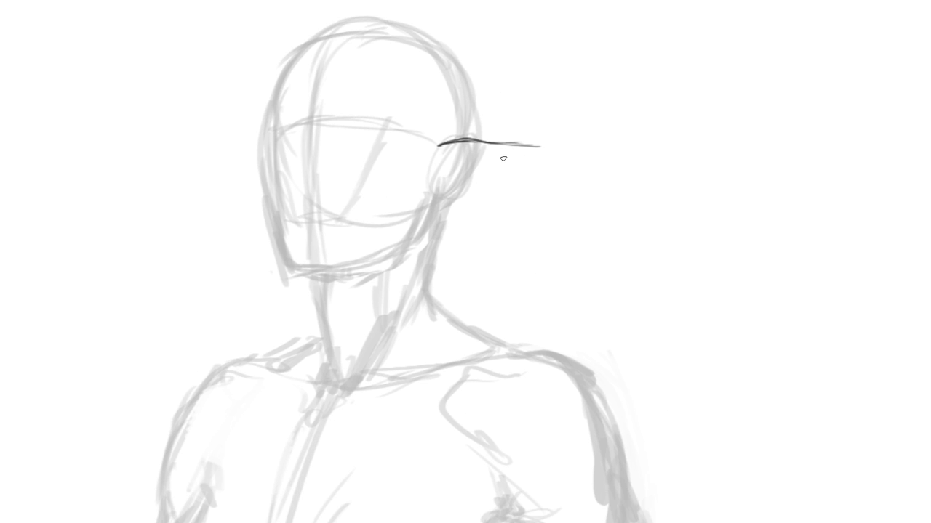
mouse_move(444, 148)
mouse_down()
mouse_move(555, 147)
mouse_move(429, 208)
mouse_up()
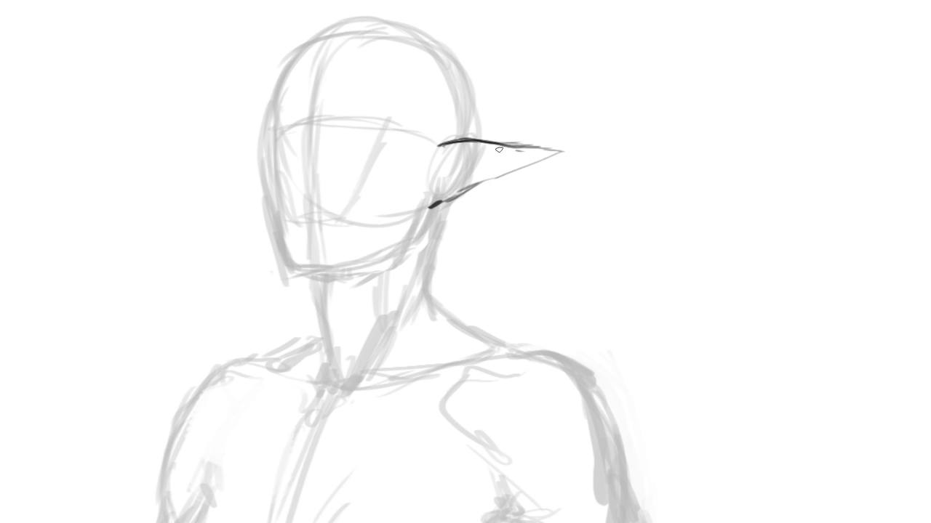
mouse_move(499, 149)
mouse_down()
mouse_move(443, 167)
mouse_move(436, 183)
mouse_up()
drag(446, 161, 456, 177)
mouse_move(438, 188)
mouse_down()
mouse_move(472, 156)
mouse_move(502, 176)
mouse_move(435, 147)
mouse_move(439, 132)
mouse_up()
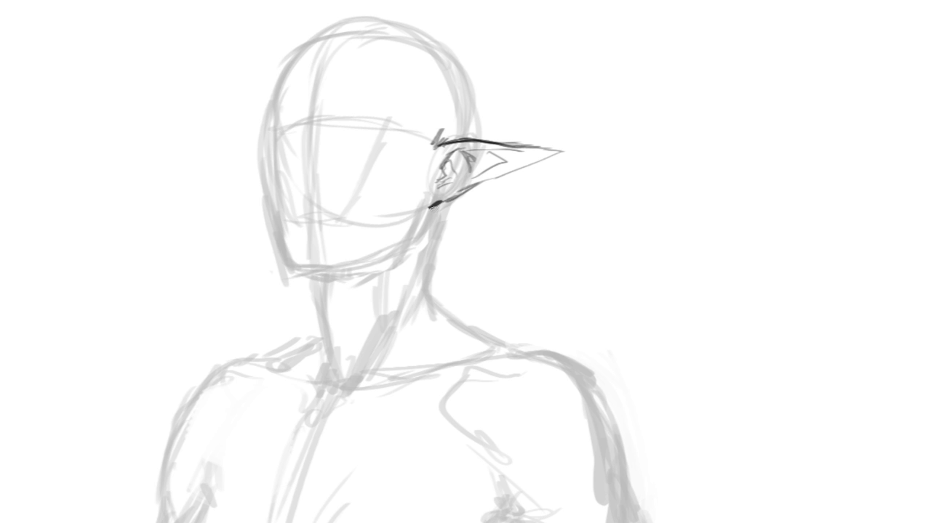
mouse_move(433, 205)
mouse_down()
mouse_move(407, 247)
mouse_move(429, 208)
mouse_move(412, 235)
mouse_move(301, 272)
mouse_up()
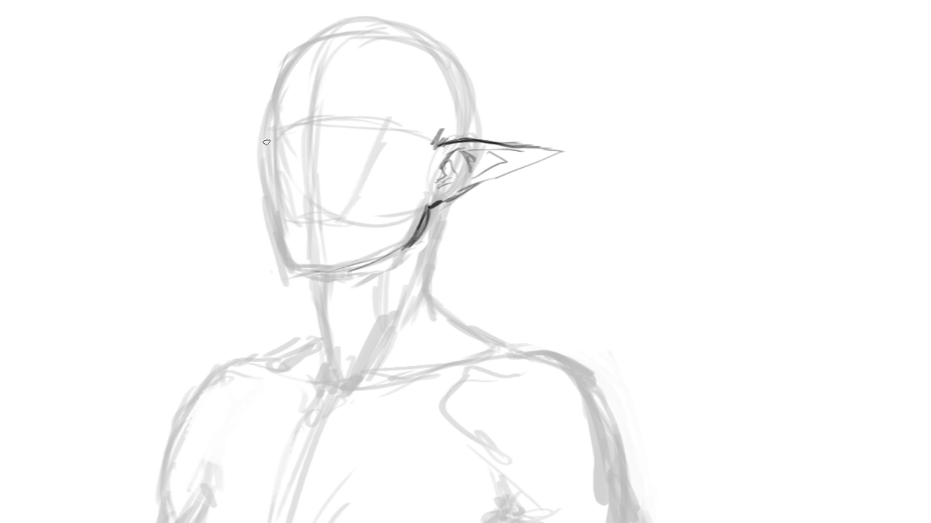
Outline the far side of the face from the forehead past the cheek down to the chin
mouse_move(275, 90)
mouse_down()
mouse_move(261, 172)
mouse_move(270, 205)
mouse_up()
drag(260, 136, 281, 240)
drag(267, 193, 294, 269)
drag(273, 97, 291, 53)
drag(484, 113, 464, 171)
drag(262, 138, 317, 96)
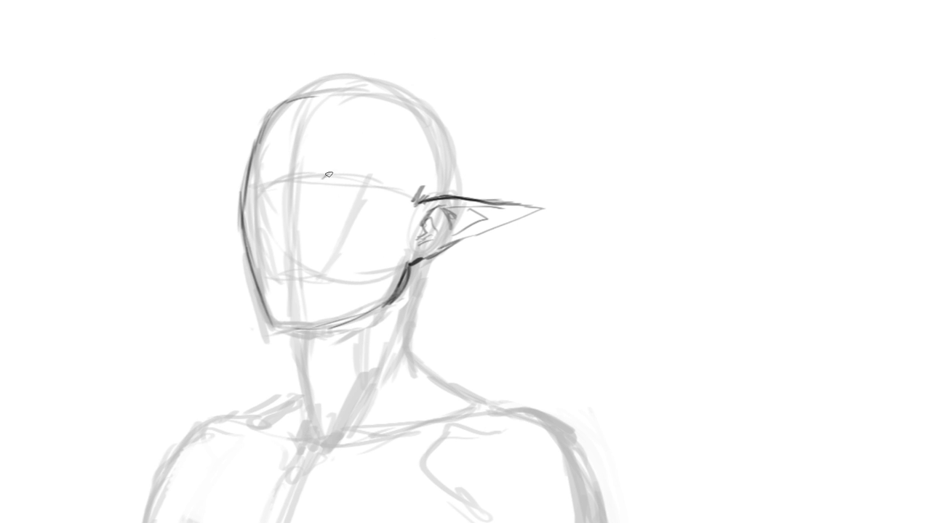
Sketch both eyes along the eye guideline, with angled eyebrows above them
drag(327, 178, 371, 177)
mouse_move(272, 174)
mouse_down()
mouse_move(282, 190)
mouse_move(251, 180)
mouse_move(279, 193)
mouse_up()
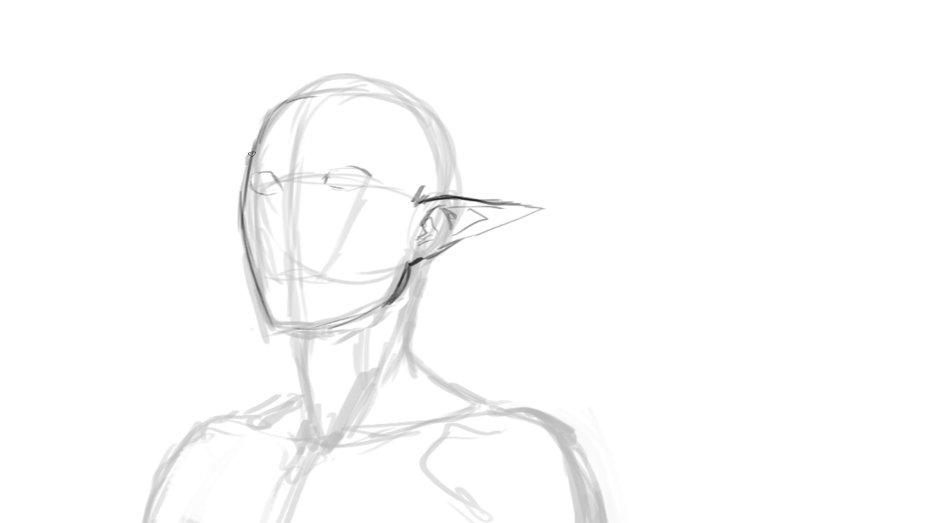
mouse_move(252, 154)
mouse_down()
mouse_move(264, 163)
mouse_move(358, 148)
mouse_move(377, 158)
mouse_move(286, 186)
mouse_up()
drag(408, 241, 423, 214)
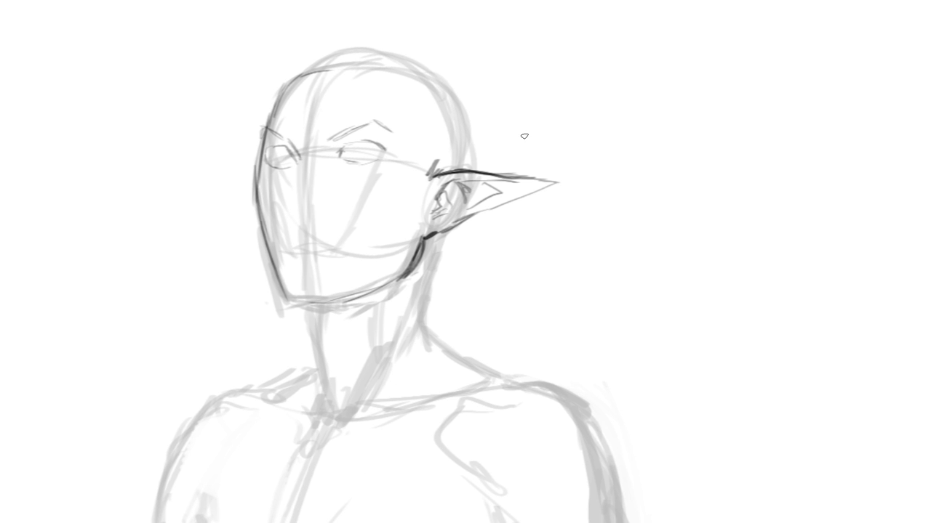
Handwrite the expression note "PROUD/ DETERMINED" in the empty space beside the head
drag(36, 128, 145, 156)
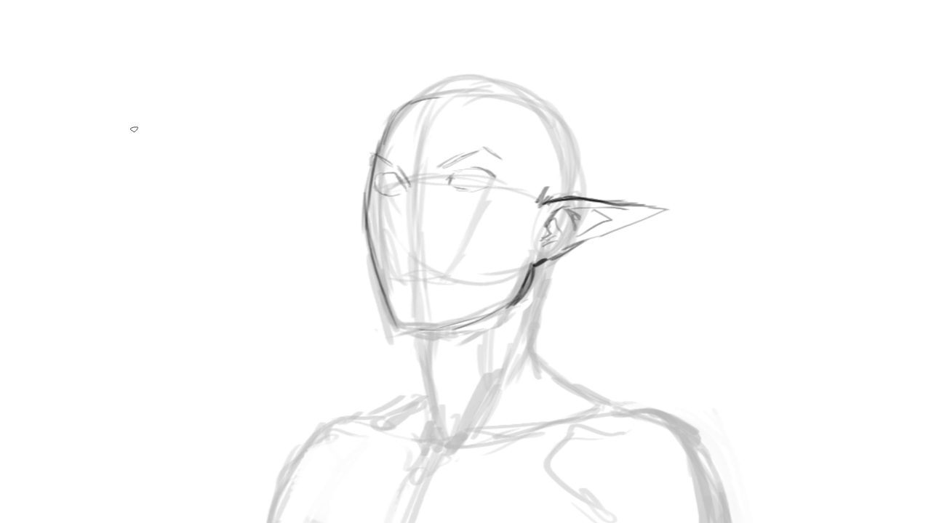
drag(125, 122, 132, 151)
mouse_move(125, 122)
mouse_down()
mouse_move(130, 135)
mouse_move(156, 145)
mouse_move(164, 123)
mouse_up()
mouse_move(176, 120)
mouse_down()
mouse_move(189, 121)
mouse_move(193, 144)
mouse_up()
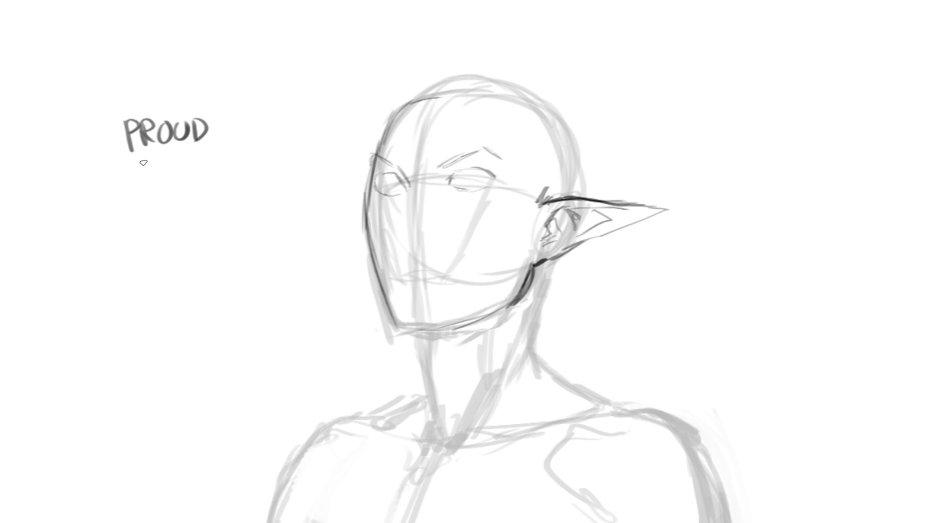
drag(234, 99, 211, 153)
drag(103, 178, 109, 197)
mouse_move(146, 193)
mouse_down()
mouse_move(166, 175)
mouse_move(183, 192)
mouse_move(201, 184)
mouse_move(197, 173)
mouse_move(234, 169)
mouse_move(263, 168)
mouse_up()
mouse_move(358, 263)
mouse_down()
mouse_move(287, 210)
mouse_move(272, 258)
mouse_up()
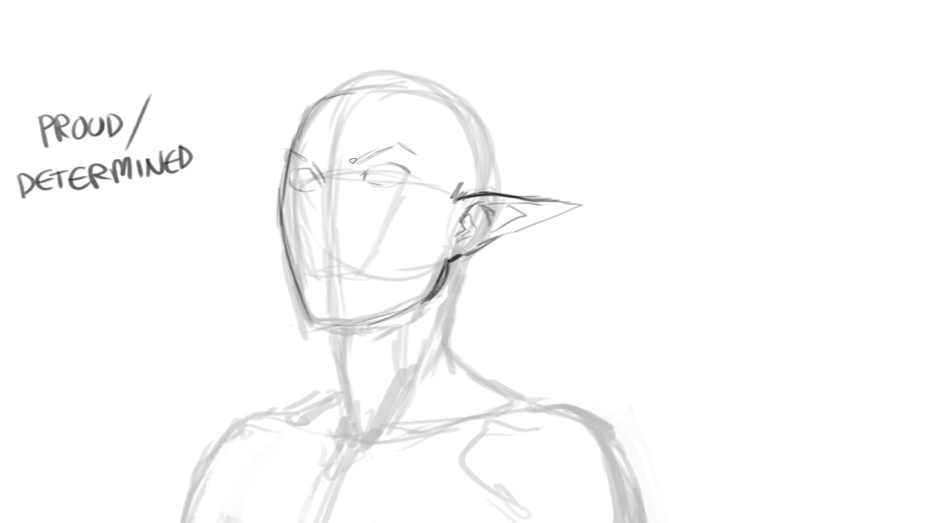
Darken the frowning inner eyebrows and reinforce the lid lines of both eyes
mouse_move(343, 155)
mouse_down()
mouse_move(354, 166)
mouse_move(317, 169)
mouse_up()
mouse_move(342, 157)
mouse_down()
mouse_move(357, 163)
mouse_move(392, 147)
mouse_up()
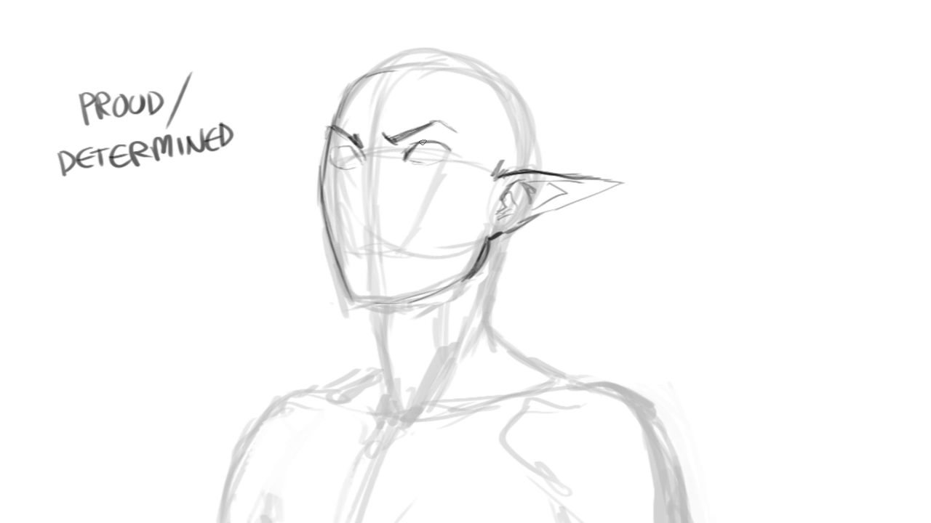
mouse_move(423, 143)
mouse_down()
mouse_move(454, 150)
mouse_move(412, 162)
mouse_move(441, 160)
mouse_up()
mouse_move(345, 148)
mouse_down()
mouse_move(360, 160)
mouse_move(354, 149)
mouse_move(354, 166)
mouse_move(372, 159)
mouse_up()
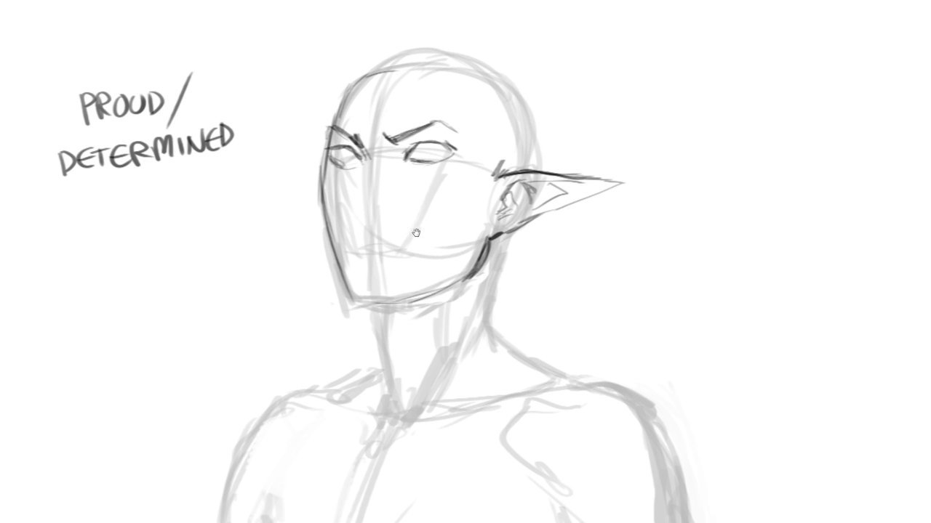
Draw the nose from the brow down to its tip and nostril, and add full, downturned lips
drag(416, 233, 375, 195)
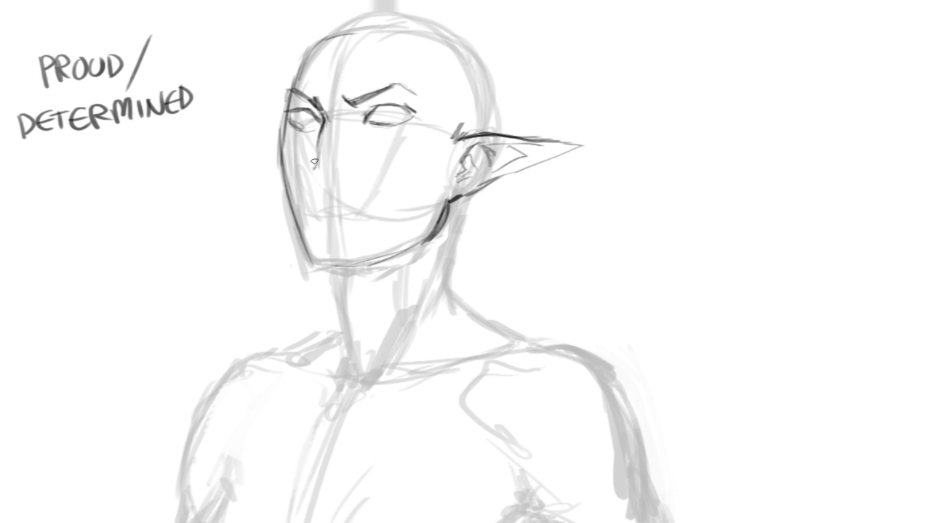
mouse_move(313, 165)
mouse_down()
mouse_move(333, 178)
mouse_move(314, 203)
mouse_move(346, 198)
mouse_move(376, 210)
mouse_up()
drag(357, 203, 369, 210)
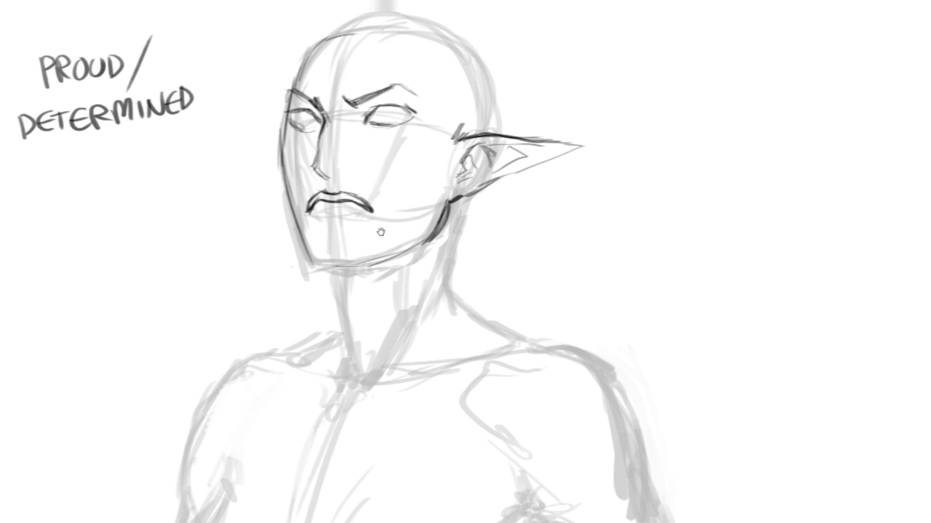
mouse_move(380, 233)
mouse_down()
mouse_move(385, 217)
mouse_move(321, 199)
mouse_move(360, 217)
mouse_up()
drag(393, 206, 354, 234)
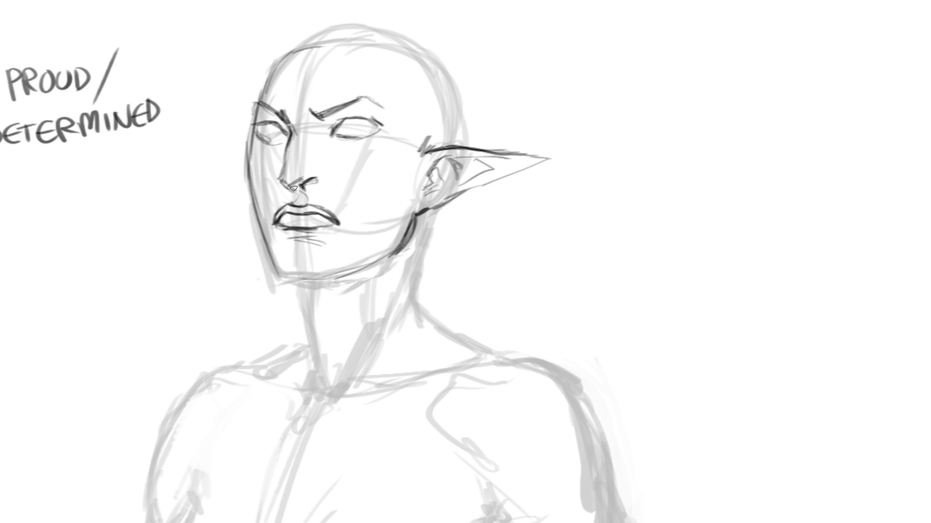
Add the side planes of the nose and the lines beneath both eyes
drag(311, 137, 301, 156)
mouse_move(319, 121)
mouse_down()
mouse_move(309, 135)
mouse_move(338, 143)
mouse_up()
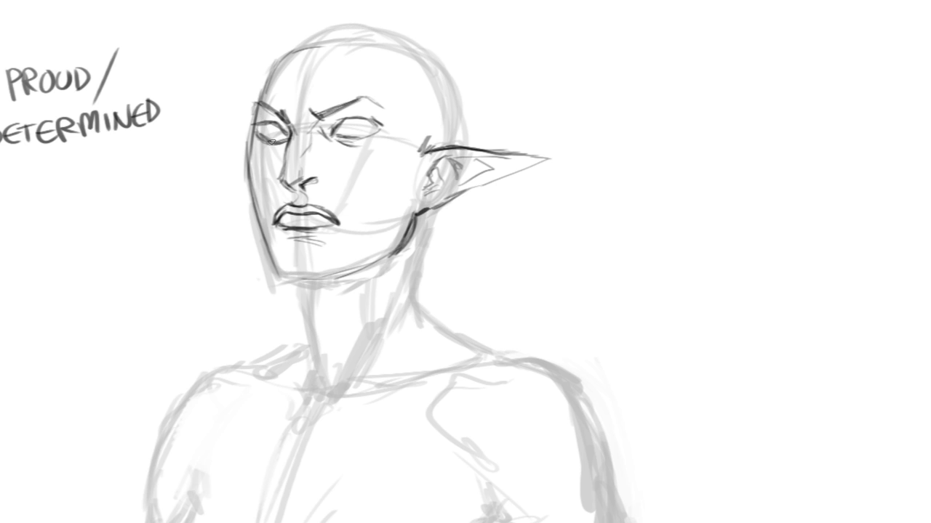
drag(255, 134, 283, 145)
drag(370, 257, 357, 231)
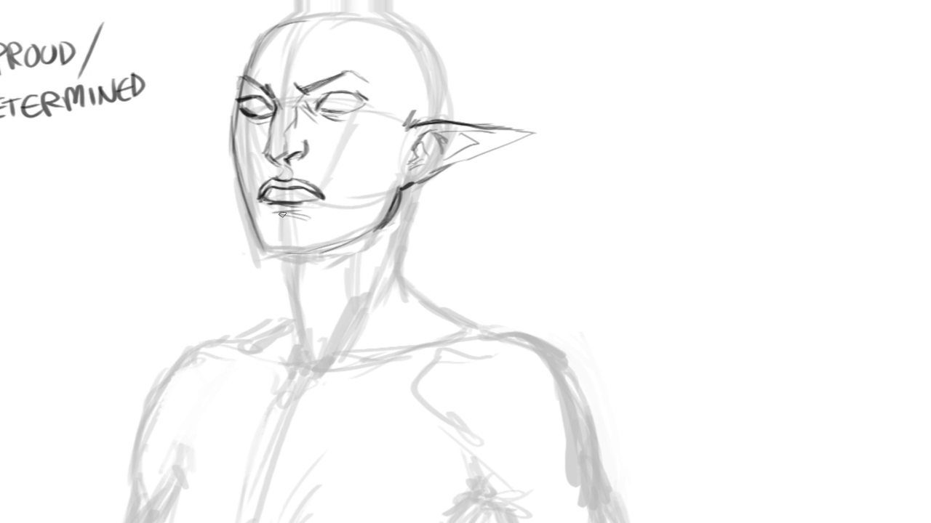
Reinforce the face outline from cheek to jaw, the shadow below the lower lip and the far eyebrow
drag(275, 209, 295, 210)
mouse_move(236, 96)
mouse_down()
mouse_move(235, 159)
mouse_move(258, 230)
mouse_up()
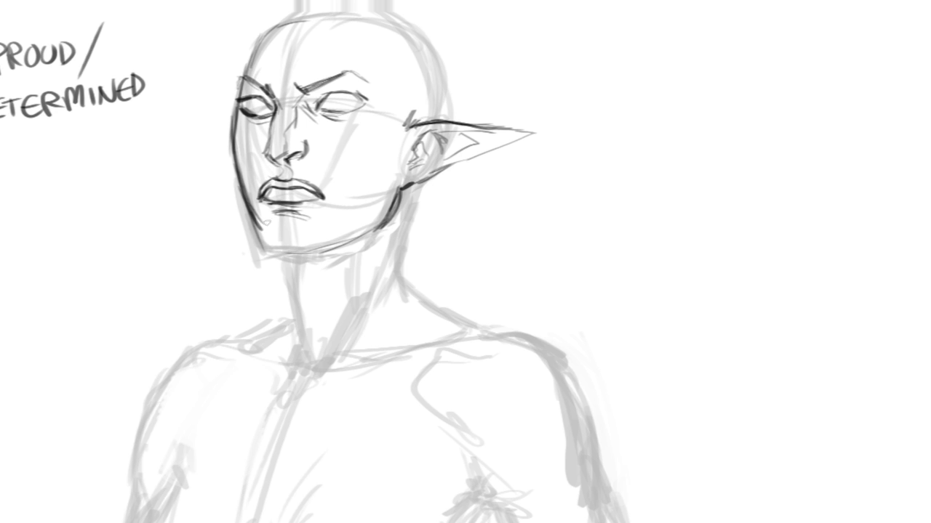
drag(312, 216, 329, 224)
mouse_move(262, 224)
mouse_down()
mouse_move(260, 245)
mouse_move(301, 256)
mouse_move(384, 230)
mouse_up()
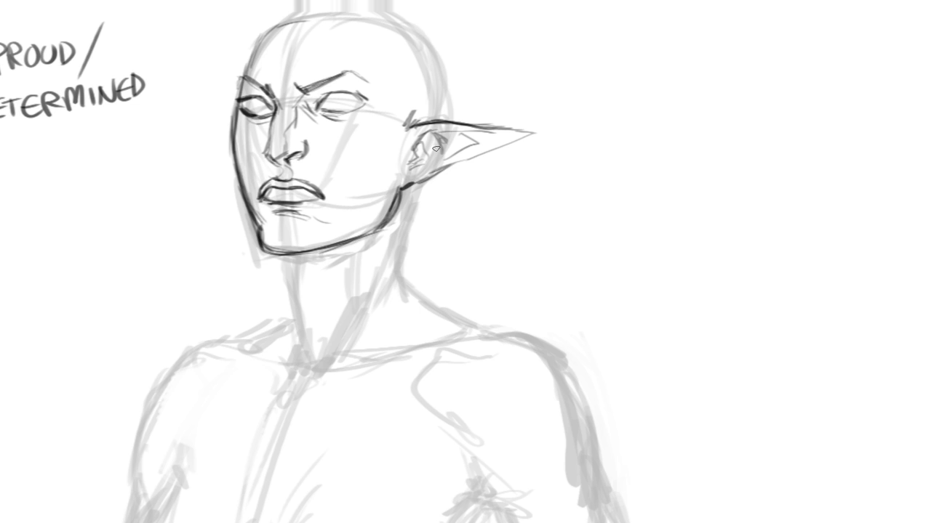
scroll(466, 137, up, 3)
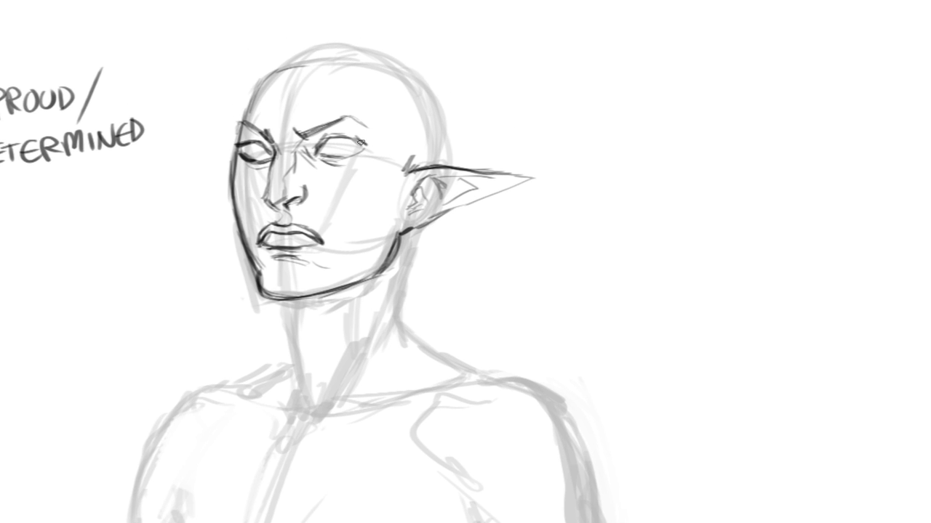
mouse_move(244, 144)
mouse_down()
mouse_move(270, 139)
mouse_move(295, 165)
mouse_move(321, 147)
mouse_move(241, 125)
mouse_move(270, 135)
mouse_up()
drag(457, 169, 451, 179)
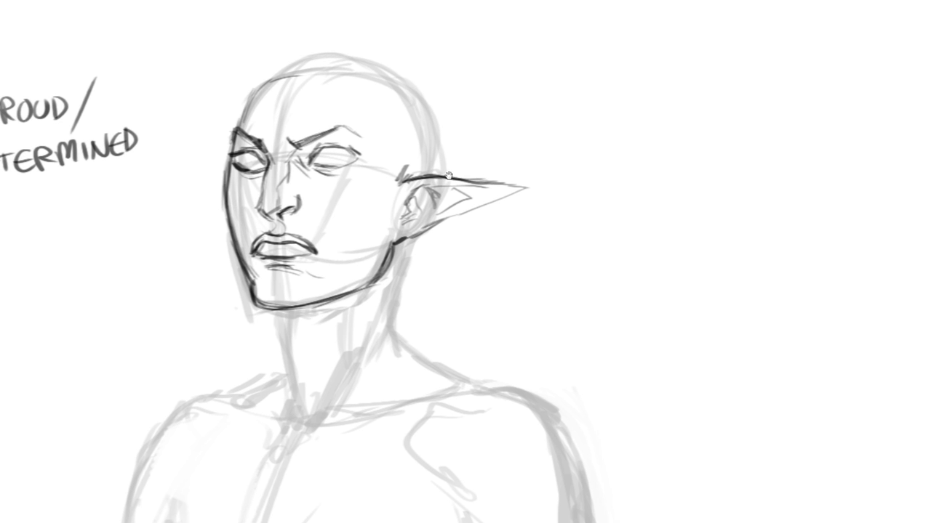
Draw a long hair strand from the parting past the near cheek and the hairline down to the ear
mouse_move(333, 64)
mouse_down()
mouse_move(341, 76)
mouse_move(326, 79)
mouse_move(344, 86)
mouse_move(334, 67)
mouse_move(363, 160)
mouse_move(346, 254)
mouse_move(361, 304)
mouse_move(355, 347)
mouse_up()
mouse_move(351, 252)
mouse_down()
mouse_move(366, 313)
mouse_move(374, 141)
mouse_up()
drag(369, 202, 374, 148)
mouse_move(375, 160)
mouse_down()
mouse_move(364, 99)
mouse_move(373, 149)
mouse_up()
drag(362, 85, 405, 182)
drag(387, 144, 398, 196)
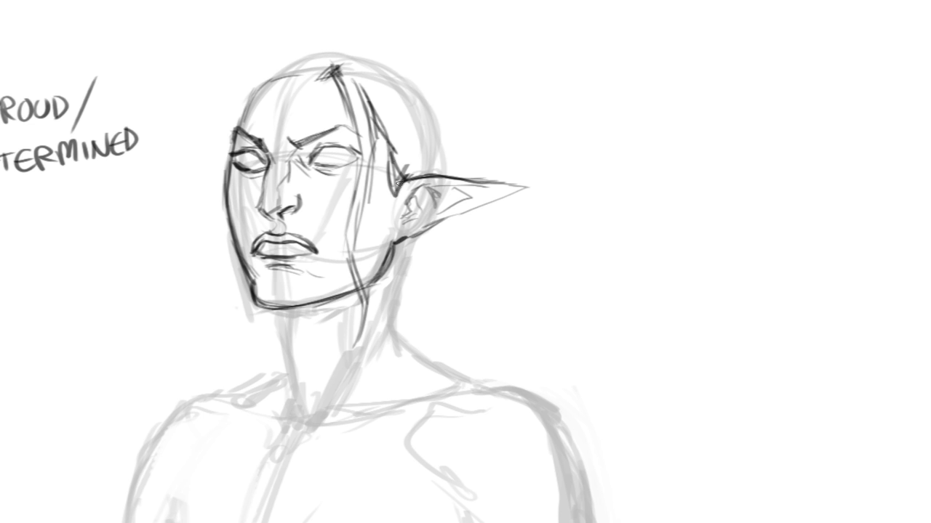
mouse_move(378, 121)
mouse_down()
mouse_move(397, 171)
mouse_move(404, 151)
mouse_up()
Draw a hair lock falling from the parting along the far side of the face
mouse_move(294, 69)
mouse_down()
mouse_move(314, 86)
mouse_move(251, 167)
mouse_up()
drag(274, 80, 250, 168)
drag(265, 90, 231, 213)
drag(257, 129, 223, 265)
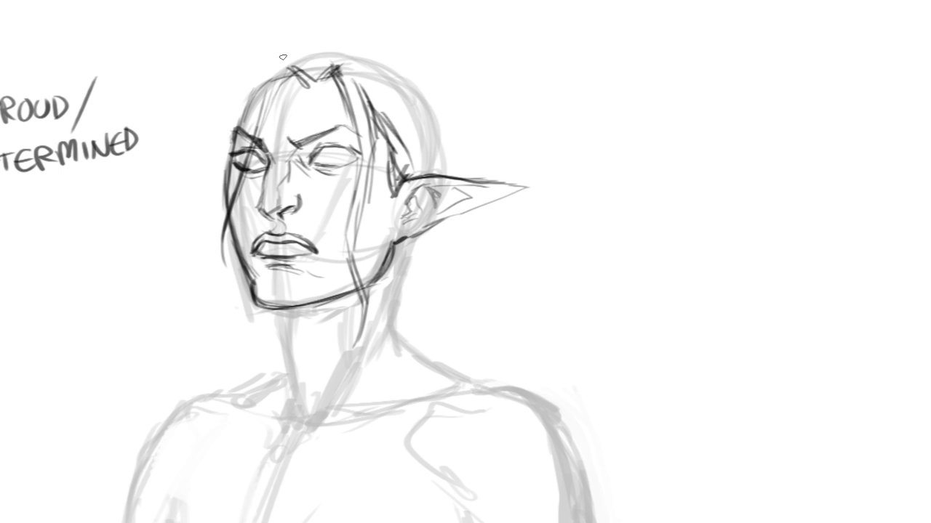
Outline the hair over the crown and down the far side of the head, tapering to a point near the chin
mouse_move(283, 57)
mouse_down()
mouse_move(251, 72)
mouse_move(333, 49)
mouse_up()
mouse_move(259, 66)
mouse_down()
mouse_move(279, 52)
mouse_move(220, 100)
mouse_up()
drag(222, 96, 209, 208)
drag(218, 98, 212, 230)
drag(217, 119, 212, 223)
drag(212, 189, 201, 276)
mouse_move(224, 217)
mouse_down()
mouse_move(221, 264)
mouse_move(231, 304)
mouse_up()
drag(215, 241, 237, 310)
drag(217, 218, 239, 316)
drag(233, 115, 218, 226)
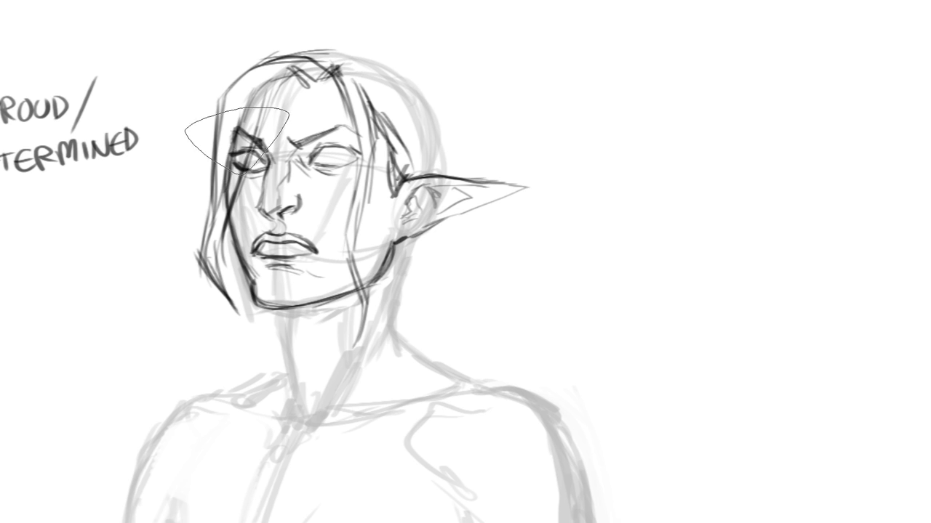
Soften the lines over the far eye with a large eraser and redraw the hair lock partly covering it
mouse_move(237, 142)
mouse_down()
mouse_move(225, 186)
mouse_move(196, 174)
mouse_move(178, 211)
mouse_move(201, 170)
mouse_up()
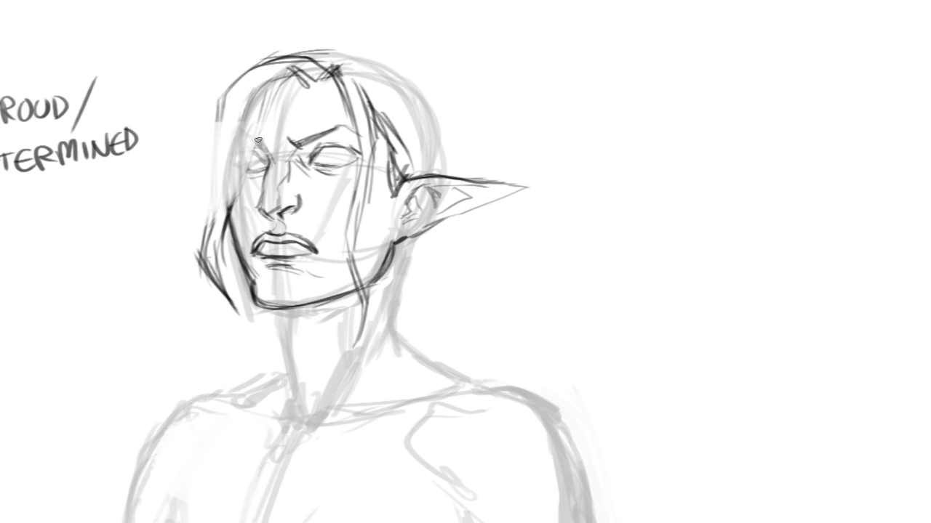
drag(258, 140, 234, 197)
drag(251, 146, 222, 225)
drag(257, 111, 232, 210)
drag(212, 111, 215, 216)
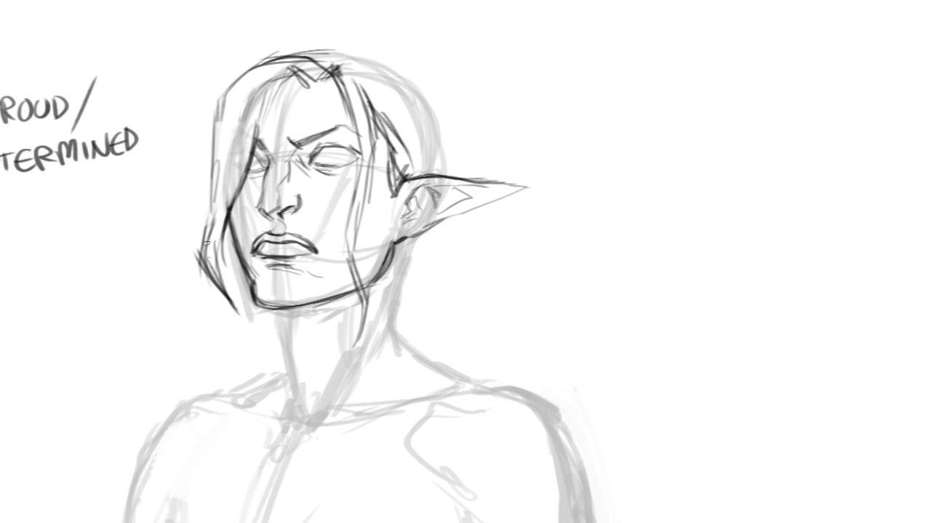
drag(231, 122, 206, 244)
Add inner strands to the far hair lock and hatch dark roots at the parting
drag(255, 80, 228, 156)
mouse_move(282, 77)
mouse_down()
mouse_move(256, 144)
mouse_move(315, 70)
mouse_move(286, 84)
mouse_up()
drag(289, 64, 281, 90)
drag(324, 68, 293, 91)
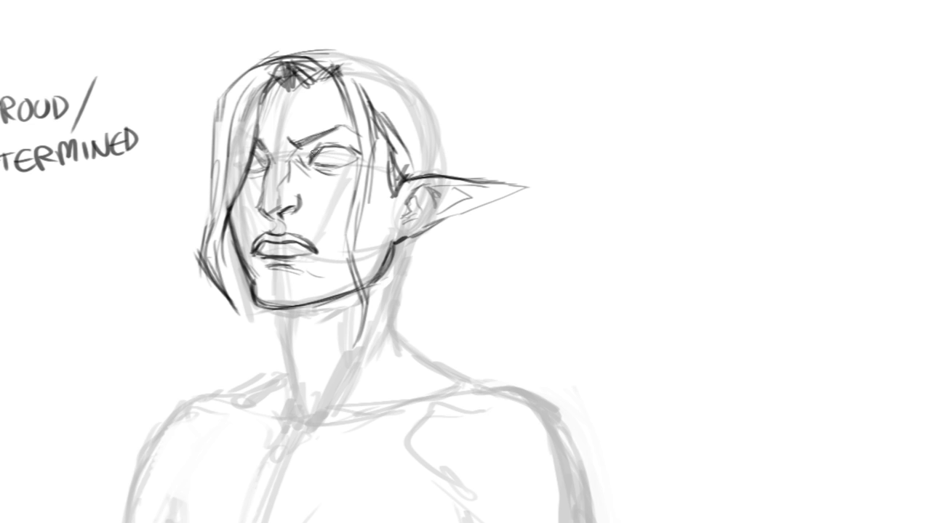
Detail the near eye with dark lids, iris and pupil, and darken the far eye and its overlapping hair lock
mouse_move(313, 157)
mouse_down()
mouse_move(352, 154)
mouse_move(352, 162)
mouse_up()
mouse_move(323, 153)
mouse_down()
mouse_move(357, 154)
mouse_move(348, 165)
mouse_up()
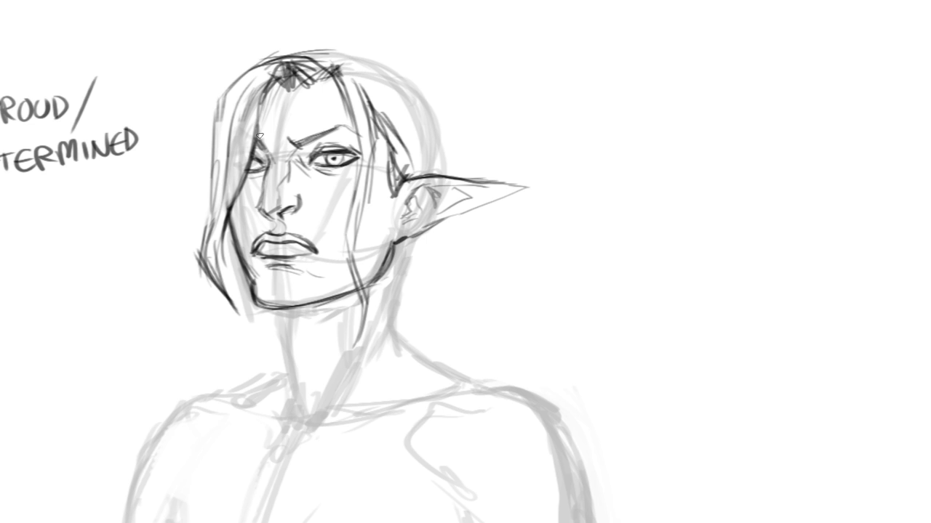
drag(260, 142, 249, 179)
drag(261, 143, 234, 204)
drag(259, 115, 219, 249)
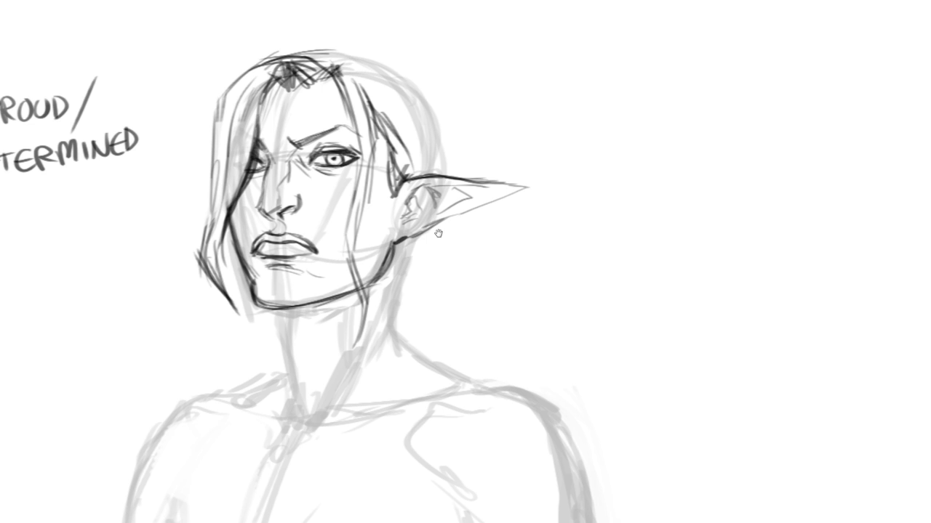
Draw a short diagonal scar line across the near cheek
drag(439, 234, 501, 176)
drag(412, 113, 388, 196)
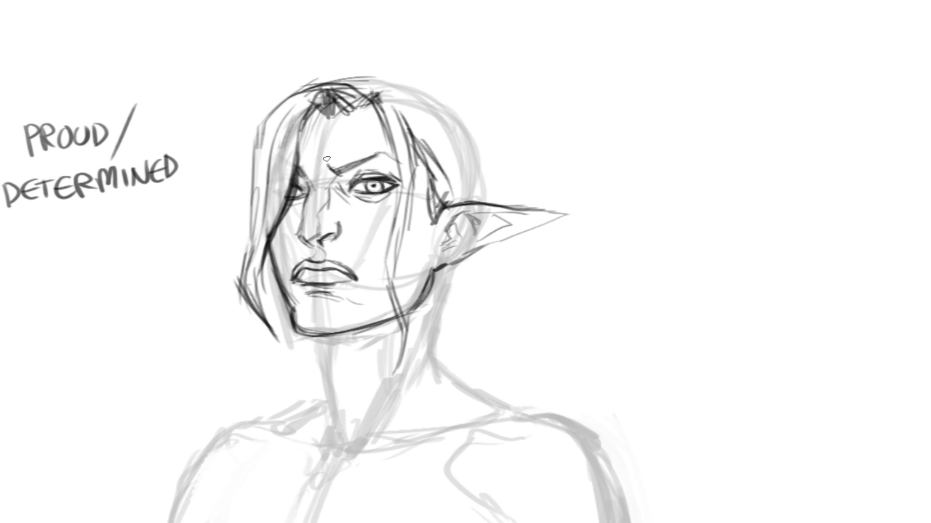
mouse_move(490, 92)
mouse_down()
mouse_move(517, 133)
mouse_move(456, 63)
mouse_up()
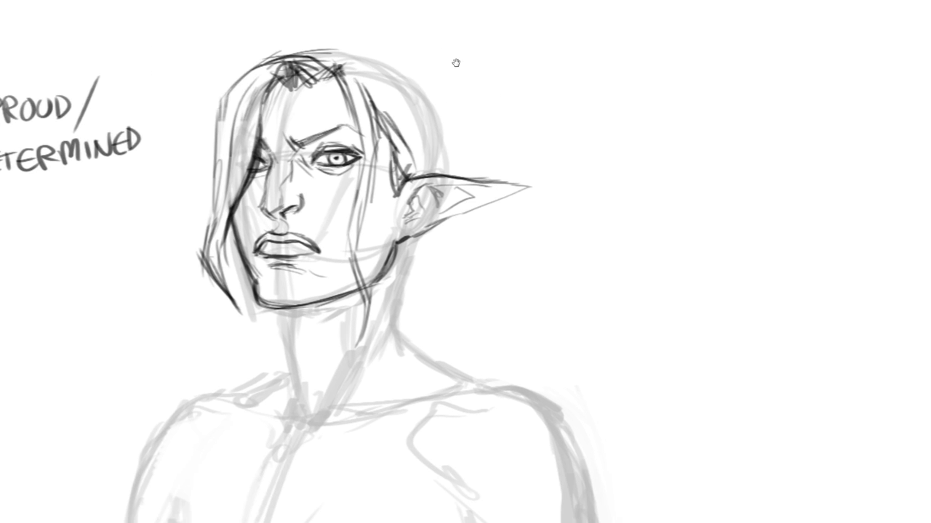
drag(457, 130, 459, 143)
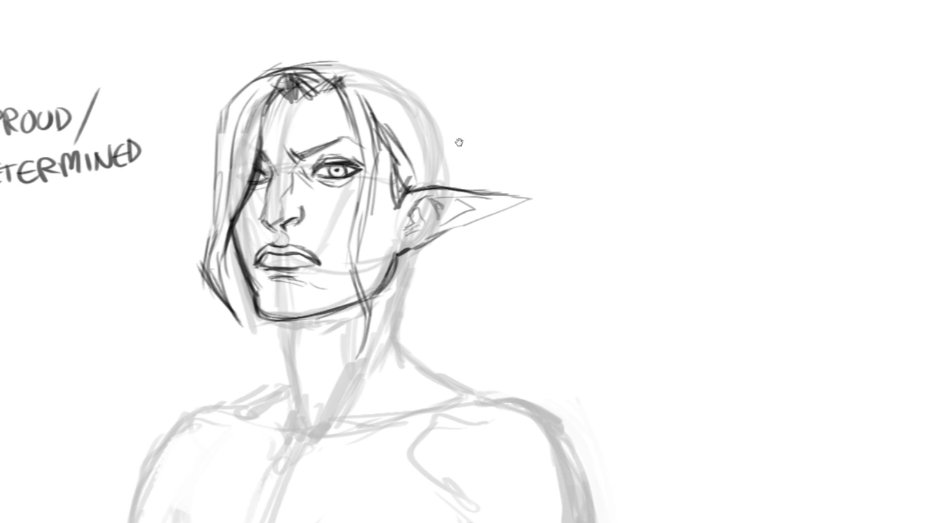
drag(336, 215, 374, 251)
drag(437, 125, 449, 190)
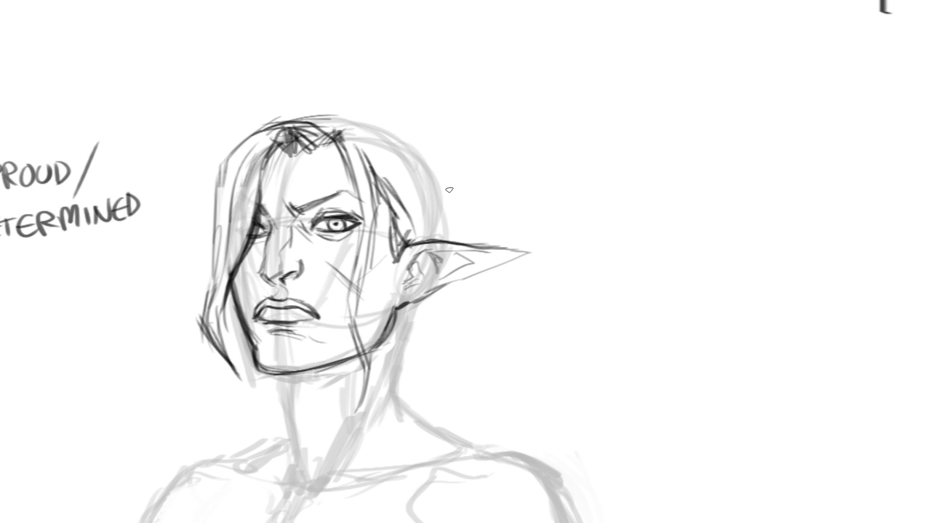
Redraw the outer contour of the far-side hair as a darker, more angular shape down to its pointed tip
mouse_move(268, 231)
mouse_down()
mouse_move(262, 276)
mouse_move(285, 271)
mouse_up()
mouse_move(311, 109)
mouse_down()
mouse_move(211, 160)
mouse_move(207, 291)
mouse_move(229, 354)
mouse_up()
drag(207, 321, 247, 381)
drag(225, 302, 259, 388)
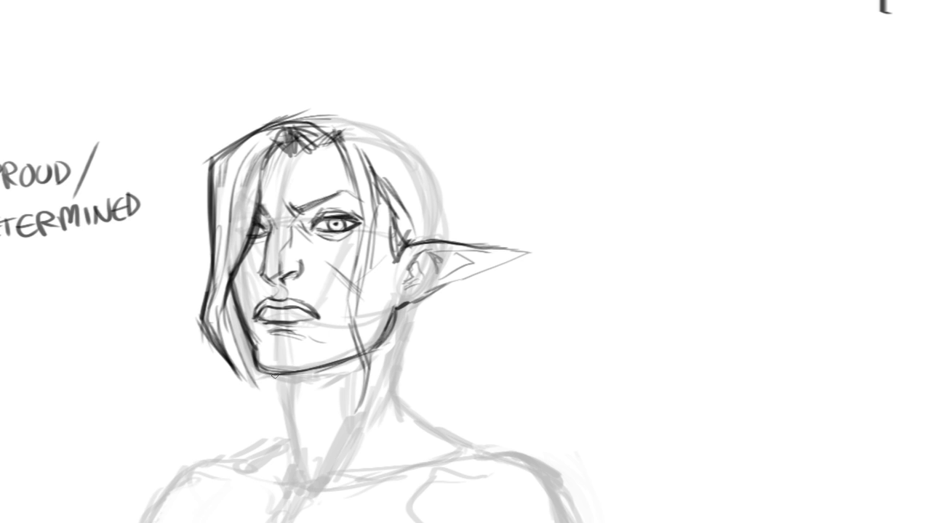
Outline the hair over the back of the head, down behind the ear to the shoulder, and beside the far neck
mouse_move(324, 128)
mouse_down()
mouse_move(397, 125)
mouse_move(448, 191)
mouse_up()
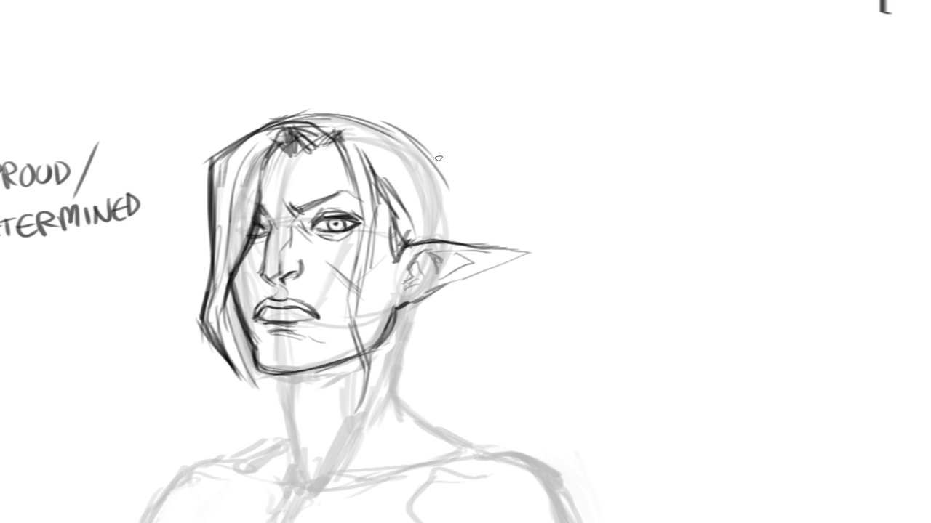
drag(436, 157, 445, 254)
drag(444, 188, 445, 245)
drag(416, 160, 408, 243)
mouse_move(446, 283)
mouse_down()
mouse_move(445, 370)
mouse_move(412, 431)
mouse_up()
drag(228, 369, 260, 450)
drag(273, 379, 264, 432)
drag(514, 187, 638, 131)
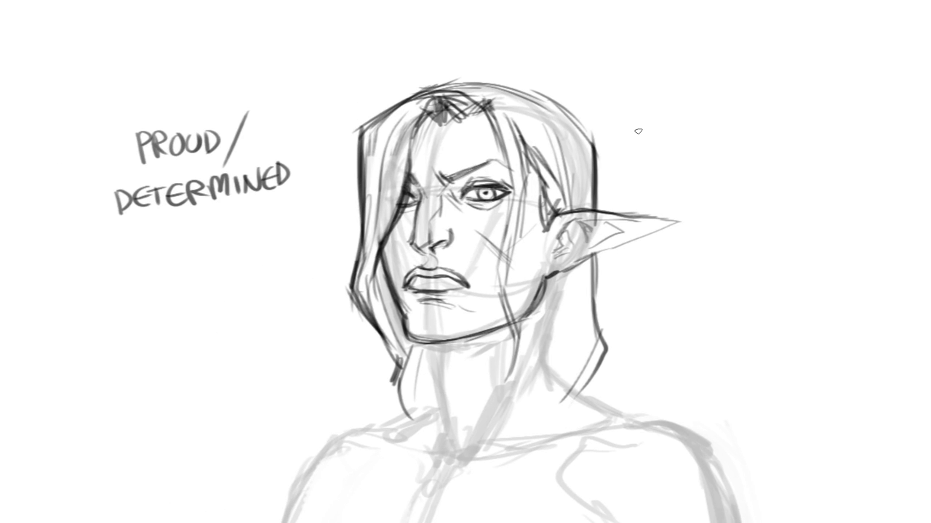
Thicken the strand over the near cheek and add inner strands to the lower far-side lock
mouse_move(524, 188)
mouse_down()
mouse_move(507, 285)
mouse_move(517, 332)
mouse_move(509, 339)
mouse_up()
drag(387, 210, 372, 265)
drag(371, 264, 389, 323)
drag(378, 262, 392, 317)
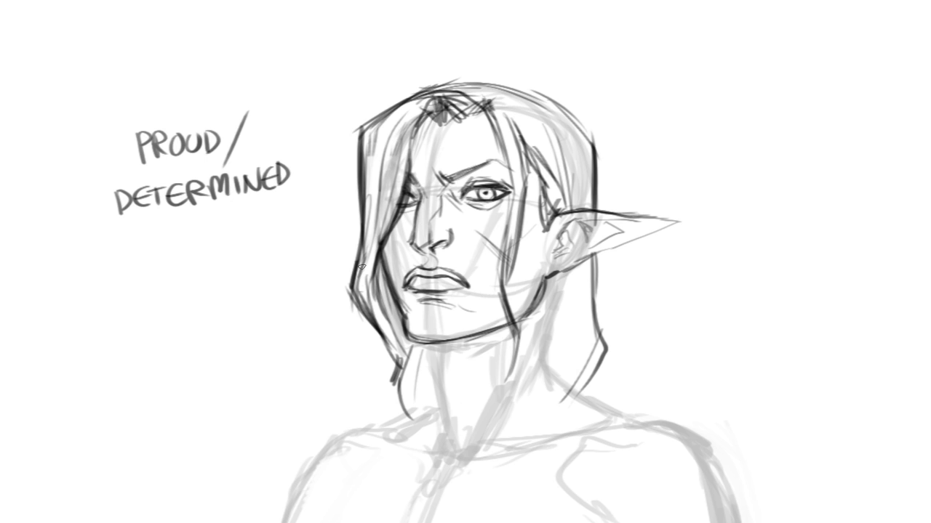
drag(363, 286, 387, 338)
drag(362, 269, 376, 179)
Add hair strands sweeping from the parting over the near temple to the front of the ear
mouse_move(490, 96)
mouse_down()
mouse_move(508, 127)
mouse_move(506, 110)
mouse_up()
mouse_move(455, 102)
mouse_down()
mouse_move(481, 91)
mouse_move(517, 97)
mouse_up()
drag(522, 109, 542, 205)
drag(525, 158, 543, 230)
drag(525, 158, 536, 215)
drag(539, 183, 535, 259)
Draw and darken hair strands around the ear's base, falling past the jaw onto the neck
drag(550, 200, 551, 330)
drag(553, 218, 573, 340)
drag(541, 290, 558, 343)
drag(542, 205, 544, 314)
drag(550, 189, 544, 301)
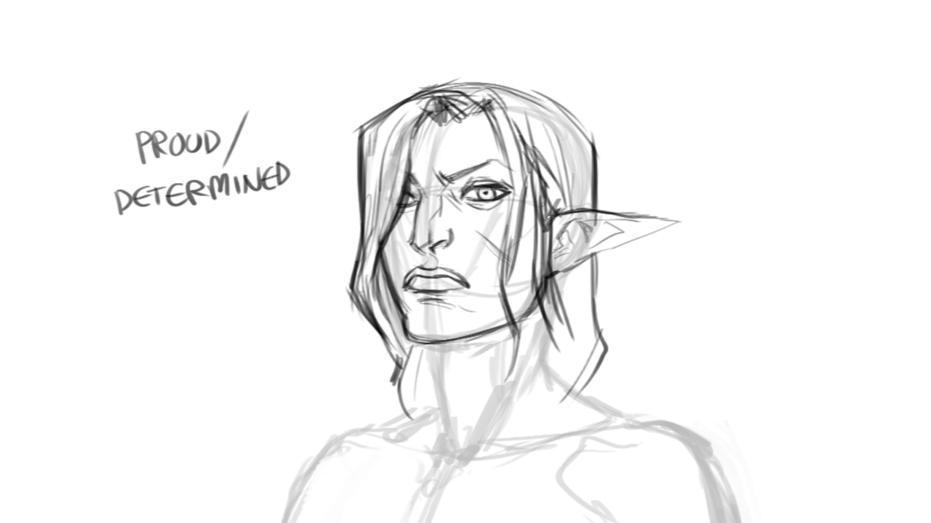
drag(535, 137, 552, 218)
drag(524, 125, 553, 315)
drag(535, 205, 530, 309)
drag(549, 277, 532, 356)
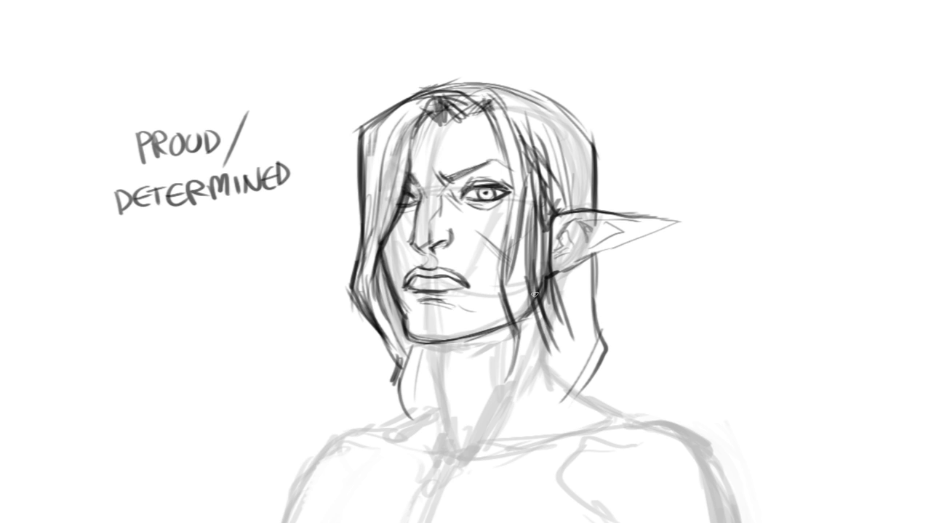
Draw hair strands above the near ear and long locks falling from behind it toward the shoulder
drag(567, 315, 554, 397)
drag(547, 345, 531, 429)
drag(553, 183, 562, 211)
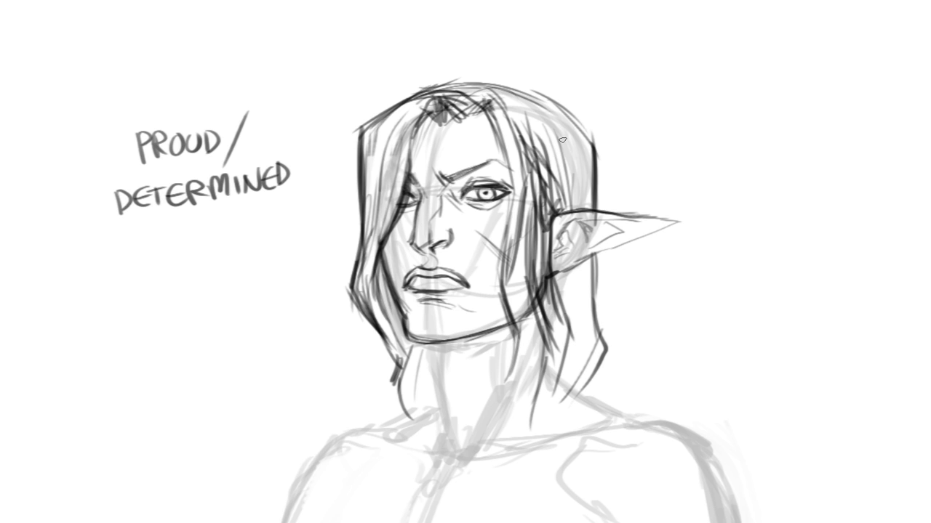
drag(562, 139, 578, 214)
drag(582, 178, 581, 203)
drag(567, 271, 578, 311)
drag(571, 267, 587, 325)
drag(592, 256, 594, 320)
mouse_move(575, 285)
mouse_down()
mouse_move(565, 363)
mouse_move(585, 348)
mouse_move(569, 424)
mouse_up()
drag(582, 352, 557, 379)
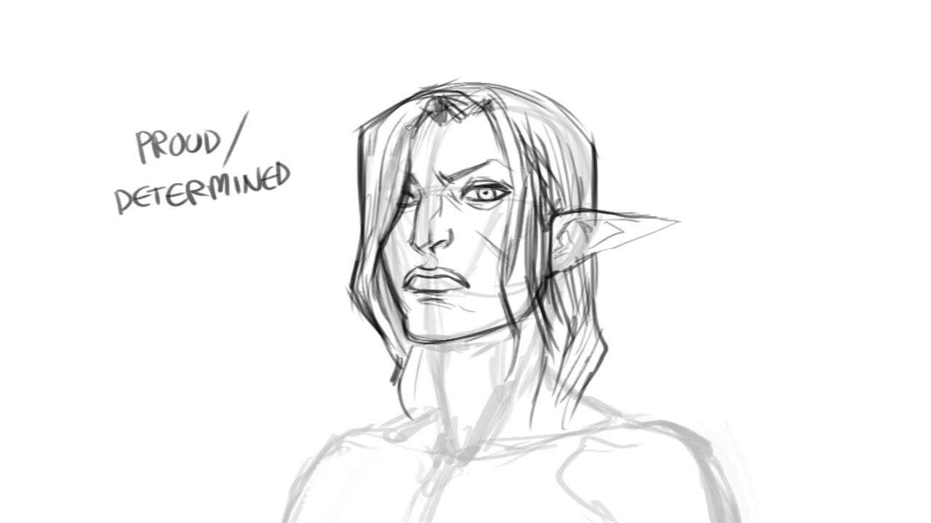
Add strands across the far side of the crown and deepen those above and below the near ear
drag(413, 129, 400, 169)
mouse_move(374, 151)
mouse_down()
mouse_move(417, 128)
mouse_move(400, 135)
mouse_up()
drag(375, 127, 421, 104)
mouse_move(525, 126)
mouse_down()
mouse_move(534, 173)
mouse_move(566, 209)
mouse_up()
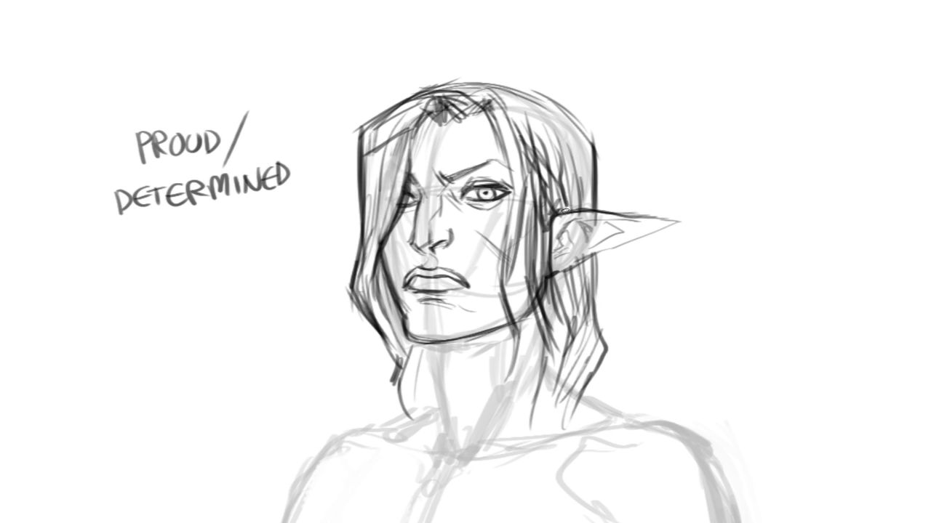
mouse_move(548, 144)
mouse_down()
mouse_move(566, 200)
mouse_move(582, 212)
mouse_up()
drag(582, 274, 566, 345)
mouse_move(575, 269)
mouse_down()
mouse_move(558, 324)
mouse_move(582, 378)
mouse_up()
mouse_move(596, 314)
mouse_down()
mouse_move(568, 408)
mouse_move(586, 370)
mouse_up()
Layer more strands down the far side of the hair, from the crown past the temple
drag(381, 152, 361, 244)
mouse_move(388, 147)
mouse_down()
mouse_move(373, 231)
mouse_move(384, 211)
mouse_up()
drag(394, 159, 378, 223)
drag(411, 122, 391, 158)
drag(413, 116, 387, 179)
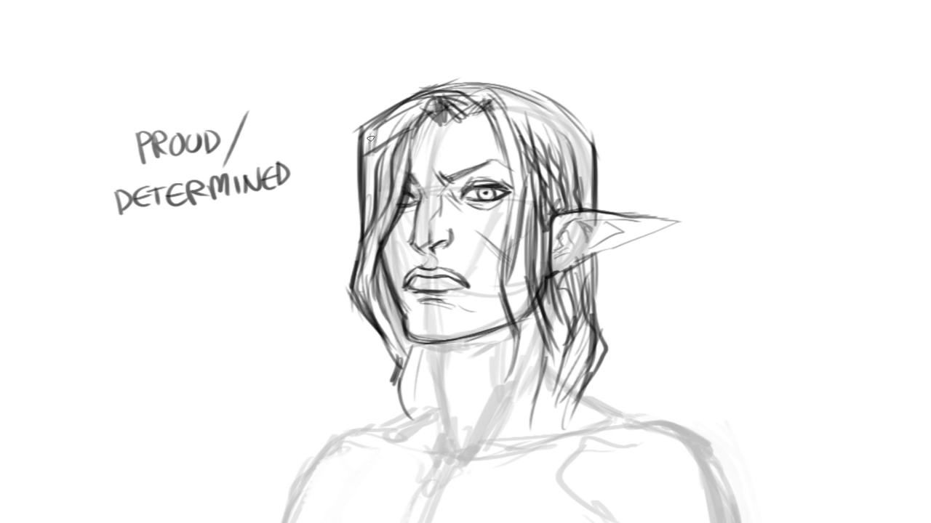
drag(382, 123, 365, 189)
Thicken the arch of the near eyebrow and darken the far brow beside the hair
mouse_move(607, 347)
mouse_down()
mouse_move(562, 298)
mouse_move(588, 349)
mouse_up()
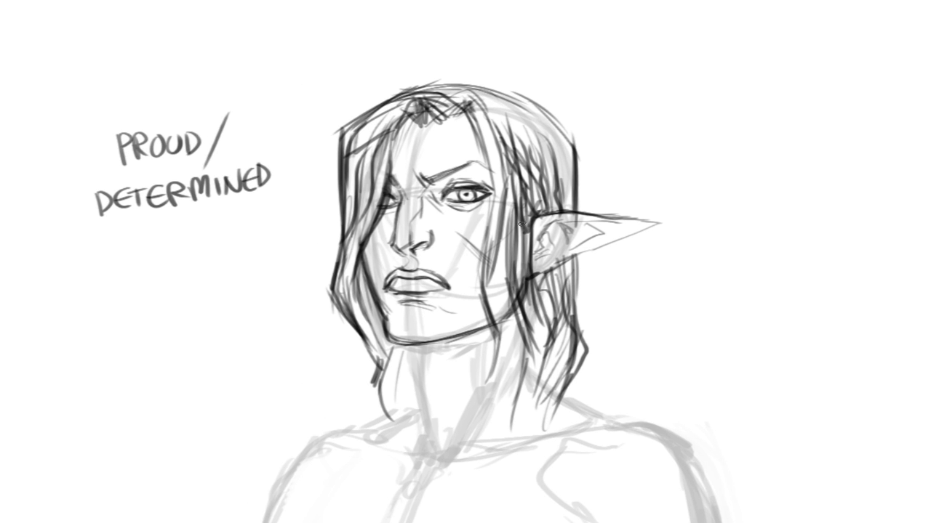
mouse_move(465, 159)
mouse_down()
mouse_move(441, 173)
mouse_move(484, 169)
mouse_move(465, 156)
mouse_move(482, 168)
mouse_up()
drag(391, 172, 398, 184)
mouse_move(600, 271)
mouse_down()
mouse_move(562, 202)
mouse_move(541, 193)
mouse_up()
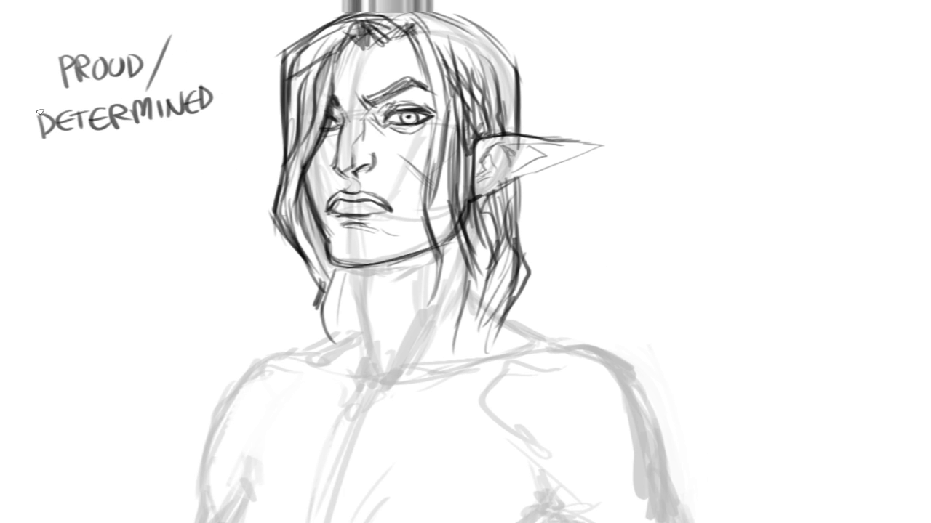
Lasso the near eye and rotate it slightly with Free Transform so its outer corner tilts upward, then deselect
key(f)
key(l)
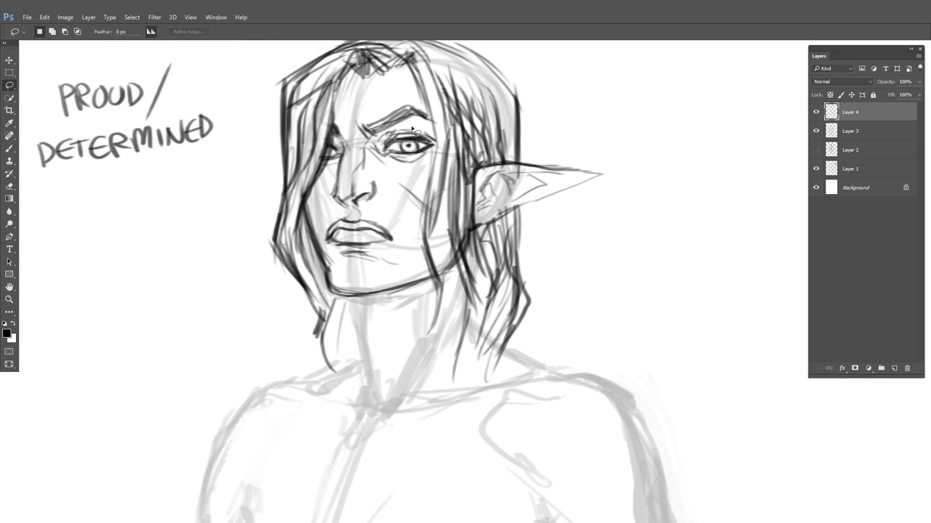
mouse_move(378, 159)
mouse_down()
mouse_move(439, 150)
mouse_move(379, 144)
mouse_up()
key(ctrl+t)
mouse_move(477, 232)
mouse_down()
mouse_move(503, 197)
mouse_move(478, 183)
mouse_up()
drag(466, 143, 466, 148)
key(Return)
key(ctrl+d)
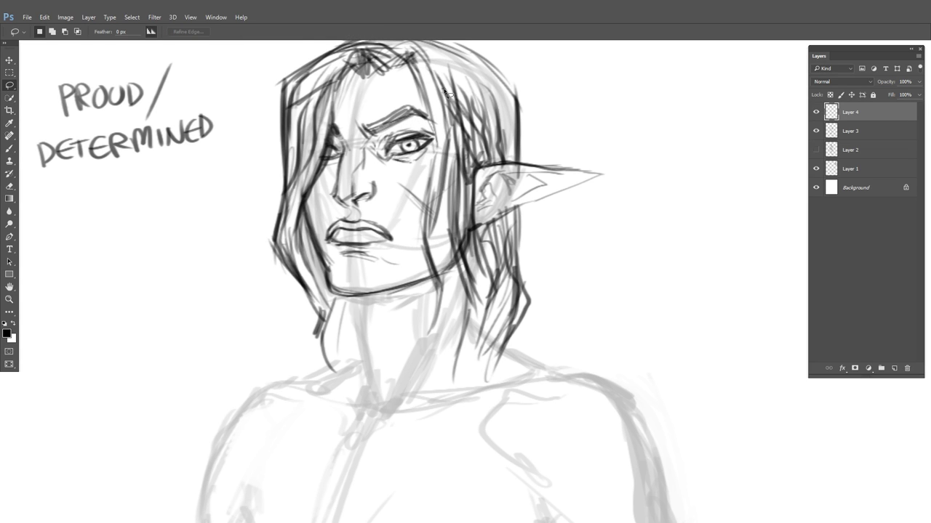
Lasso the near eye again and nudge it slightly toward the nose
key(b)
drag(478, 223, 418, 204)
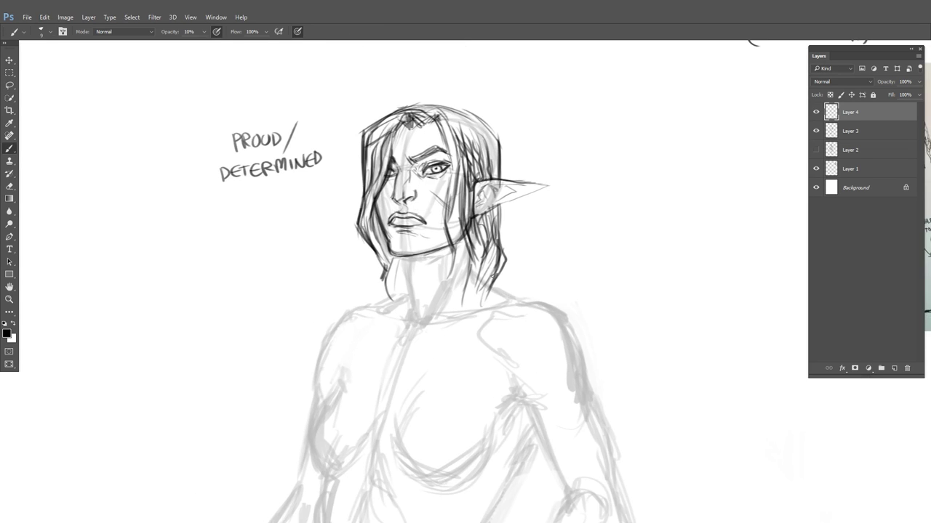
drag(486, 287, 418, 306)
drag(478, 315, 563, 313)
key(l)
scroll(444, 149, up, 2)
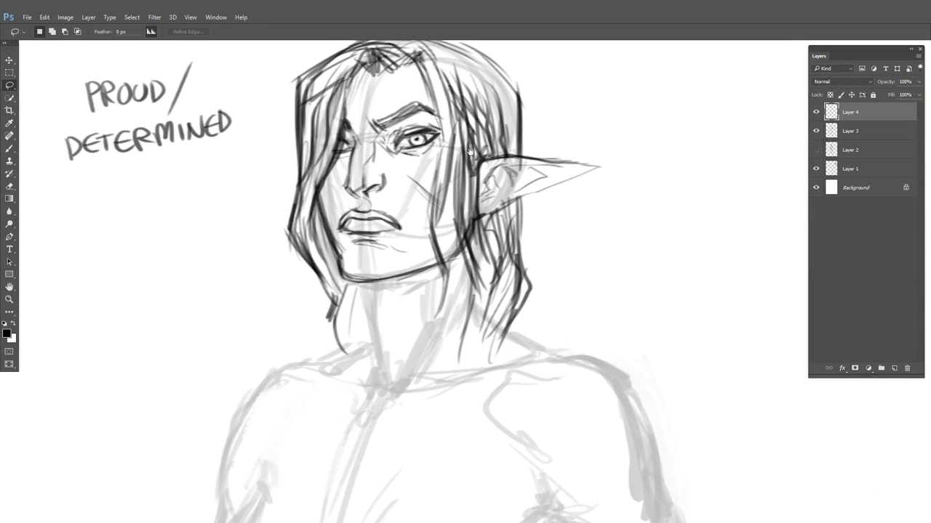
mouse_move(444, 147)
mouse_down()
mouse_move(385, 165)
mouse_move(441, 140)
mouse_up()
key(ctrl+z)
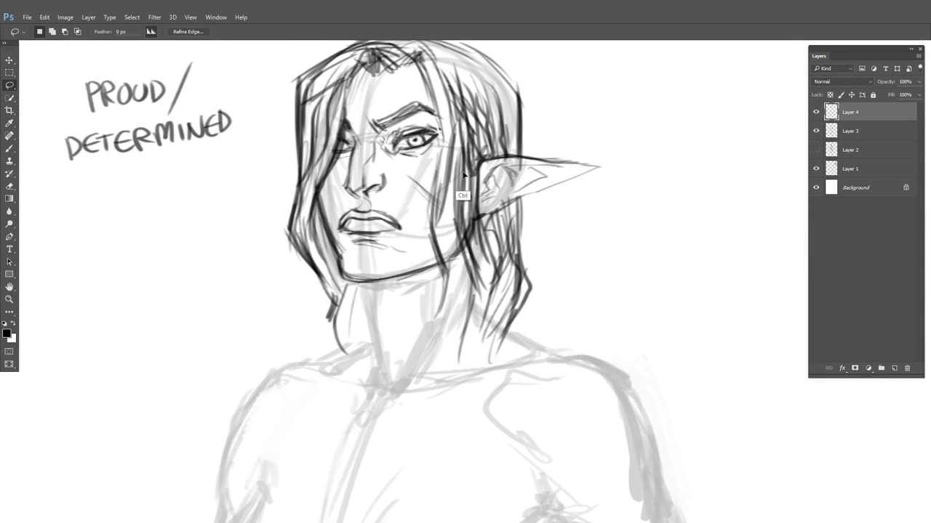
key(ctrl+z)
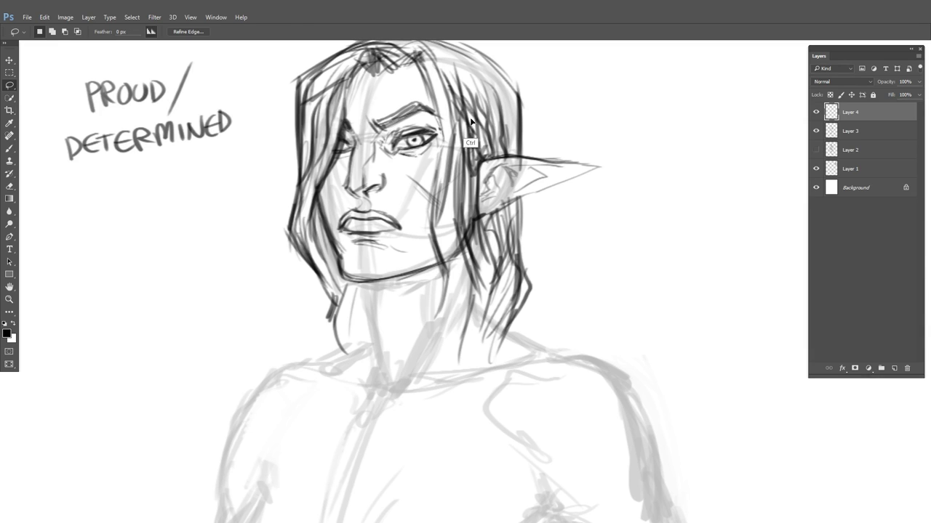
Set the brush opacity to 100% and darken the hair strand beside the near eye
key(b)
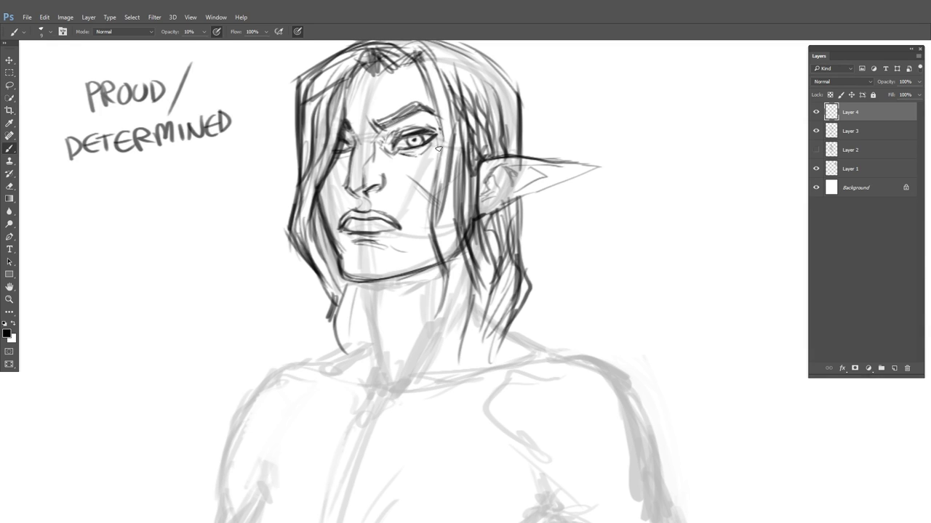
drag(438, 110, 439, 156)
drag(204, 32, 276, 48)
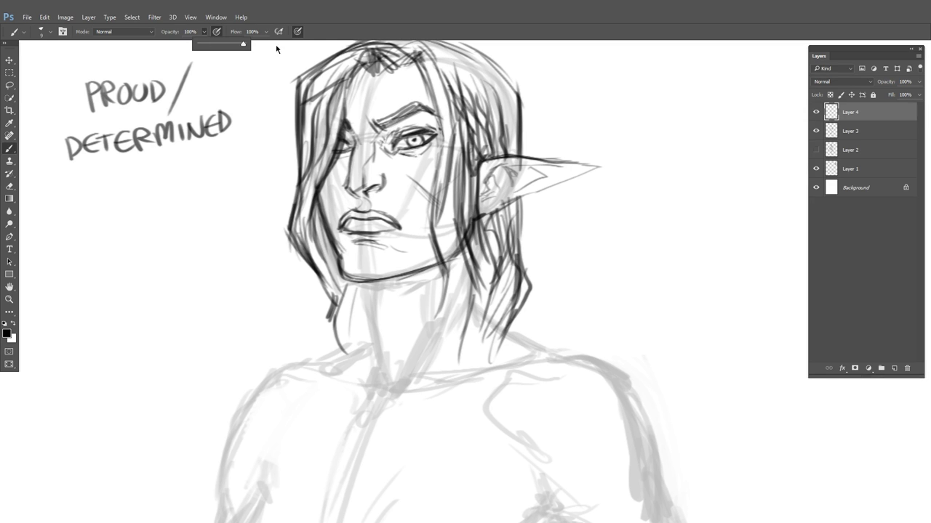
click(432, 98)
drag(438, 130, 441, 171)
drag(433, 98, 435, 198)
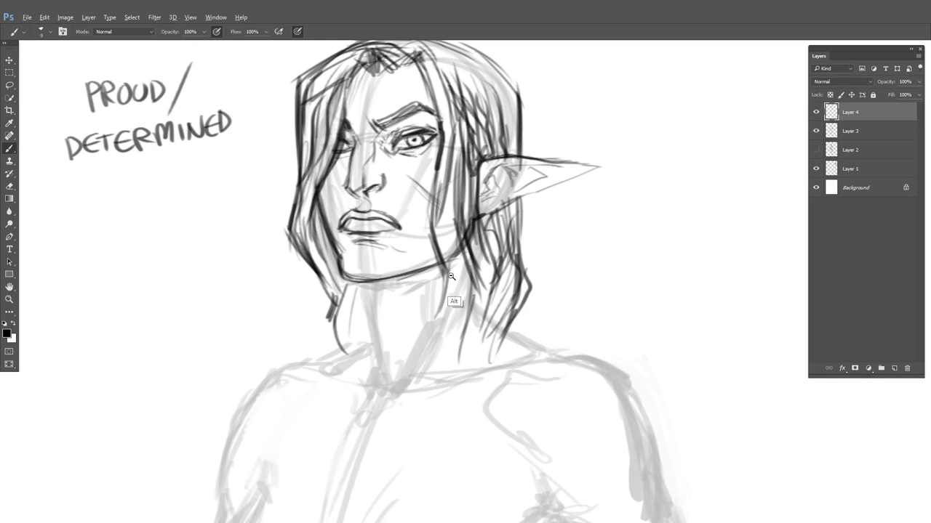
Erase the overextended far corner of the mouth and redraw both lip corners darker
key(ctrl+minus)
key(ctrl+minus)
drag(465, 306, 449, 269)
scroll(449, 269, up, 3)
key(e)
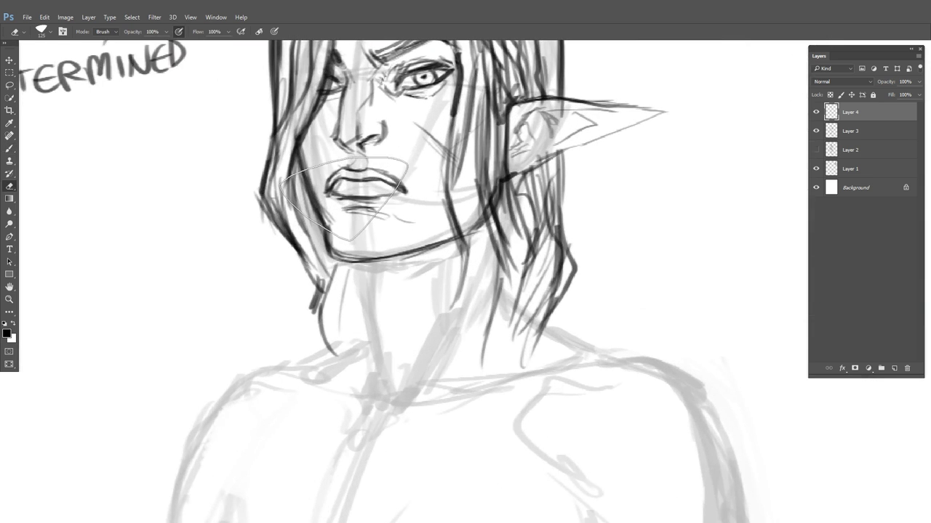
mouse_move(340, 179)
mouse_down()
mouse_move(331, 195)
mouse_move(333, 184)
mouse_up()
key(b)
scroll(334, 189, down, 4)
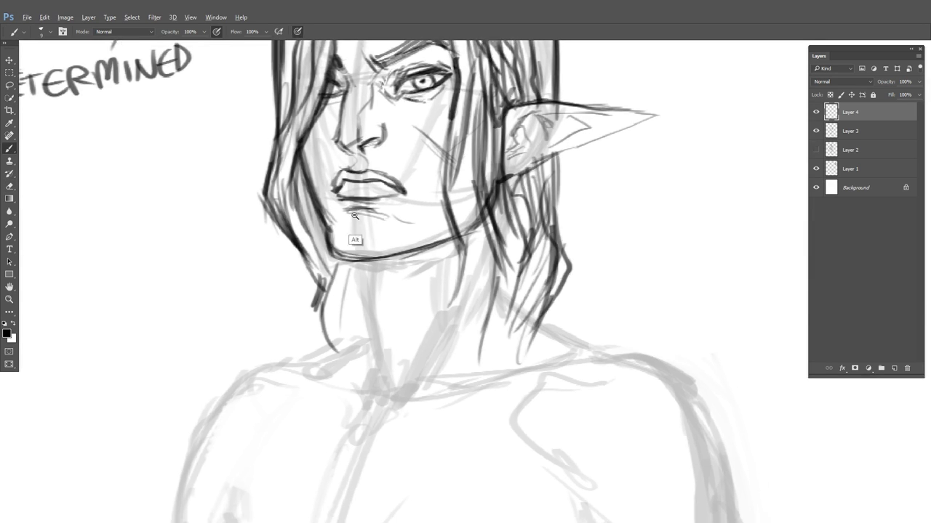
scroll(356, 218, up, 4)
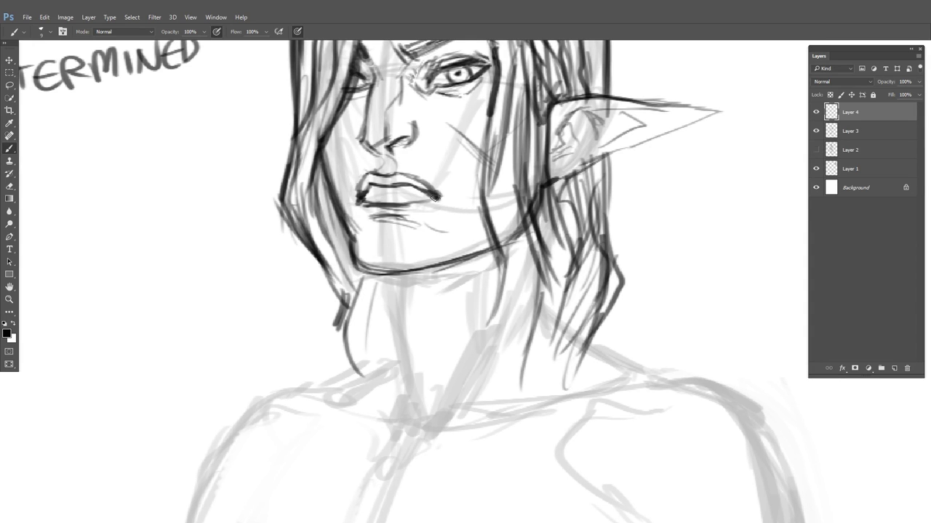
scroll(448, 211, down, 4)
scroll(451, 207, up, 5)
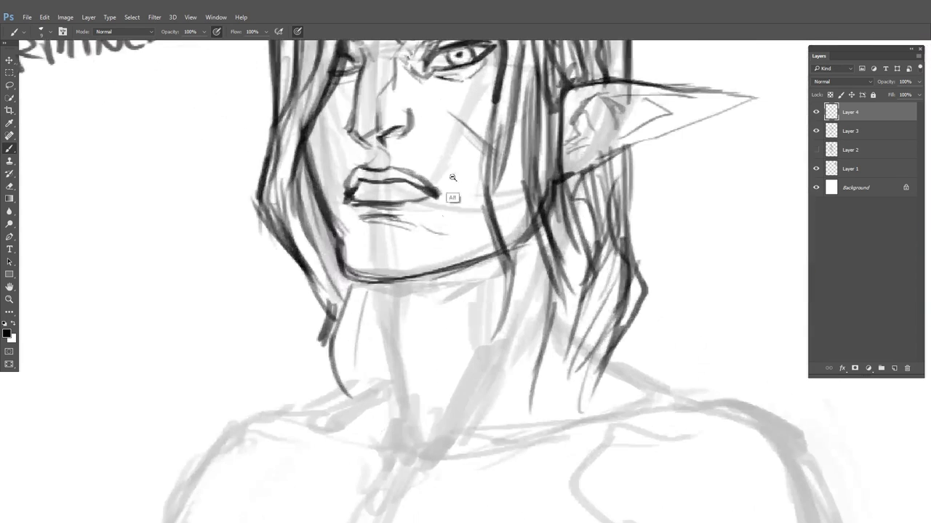
scroll(458, 194, down, 4)
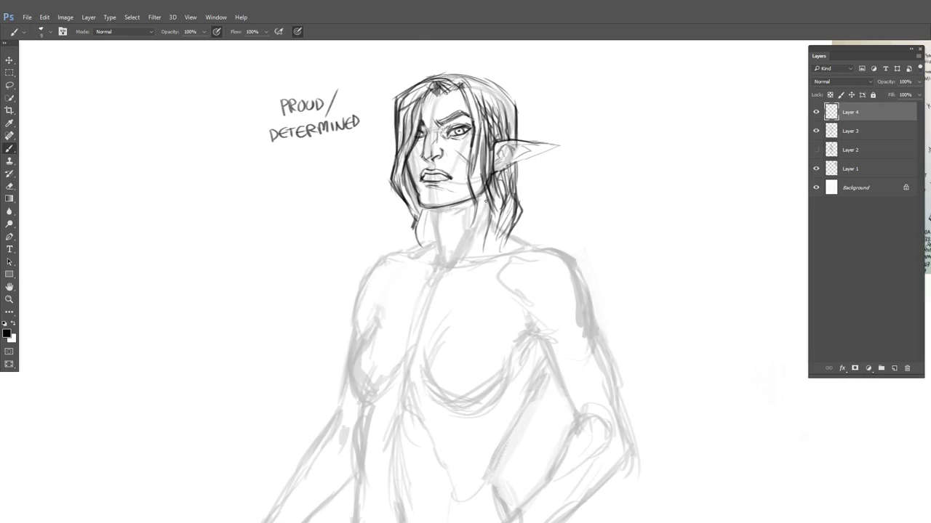
Compare the head with the underlying sketch by toggling Layer 4, and erase the "PROUD/DETERMINED" note
click(817, 115)
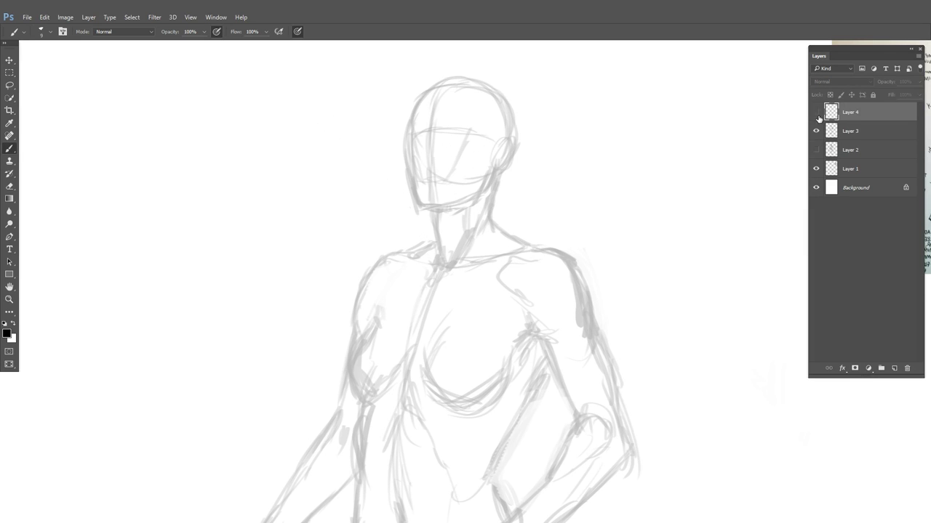
click(815, 114)
key(e)
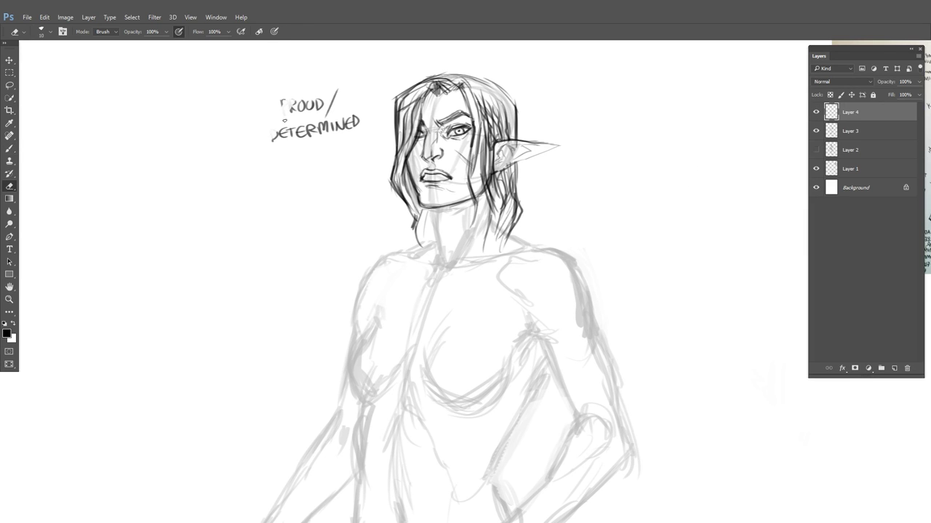
mouse_move(277, 139)
mouse_down()
mouse_move(351, 98)
mouse_move(353, 125)
mouse_up()
key(b)
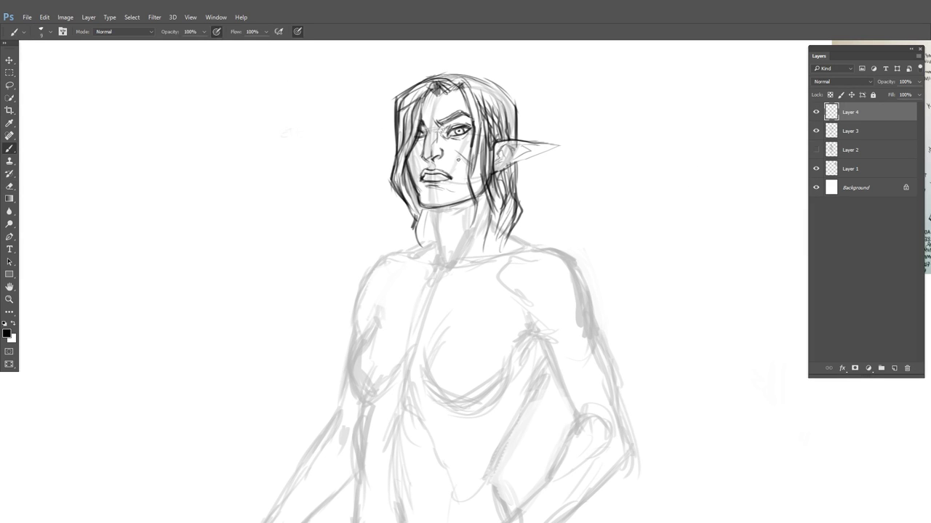
Darken the hair strand falling from below the near ear onto the neck
scroll(462, 190, up, 2)
drag(459, 209, 391, 264)
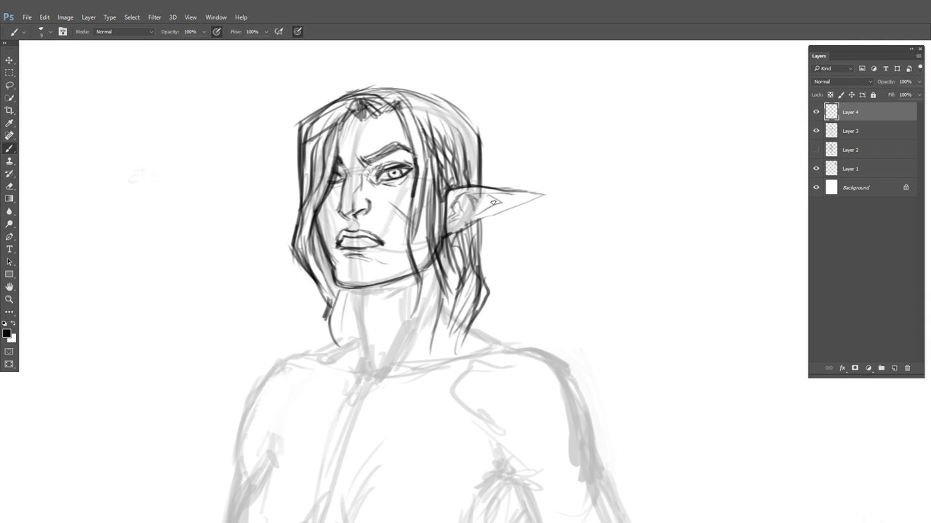
scroll(493, 203, down, 5)
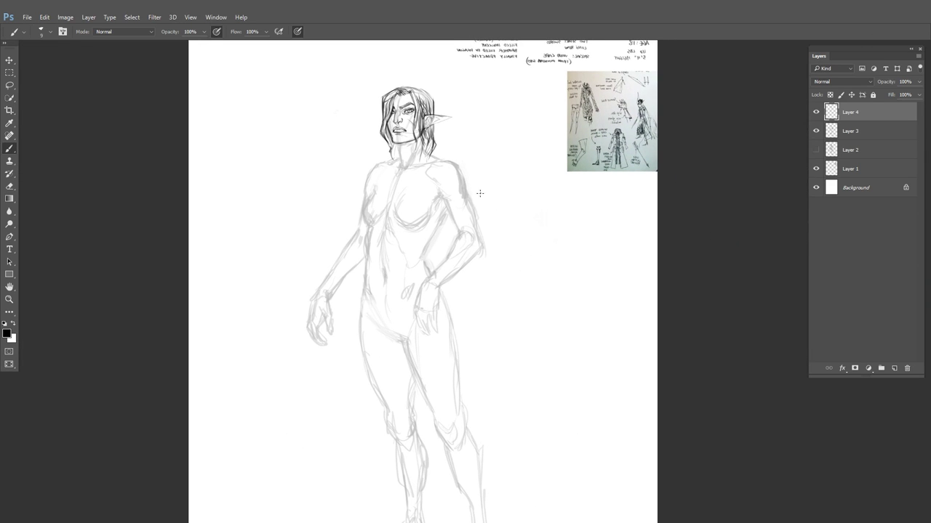
scroll(483, 195, up, 6)
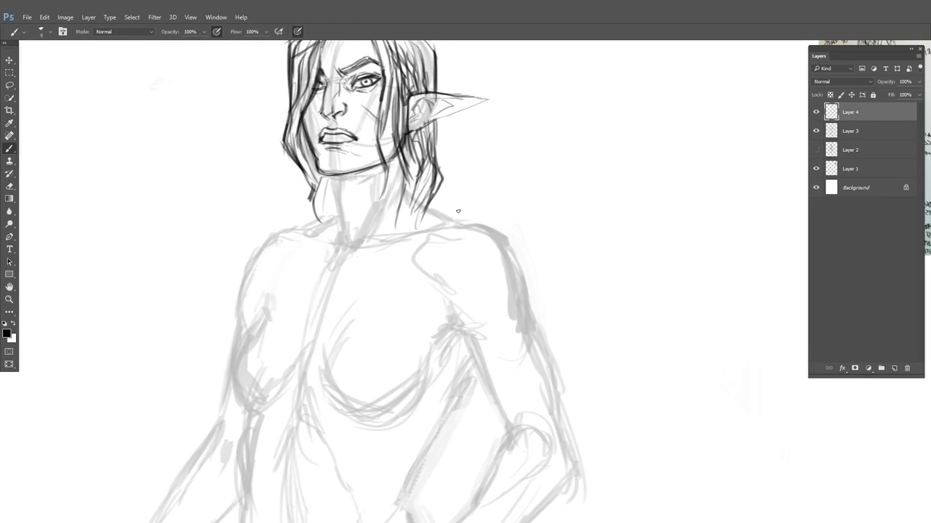
drag(486, 175, 467, 239)
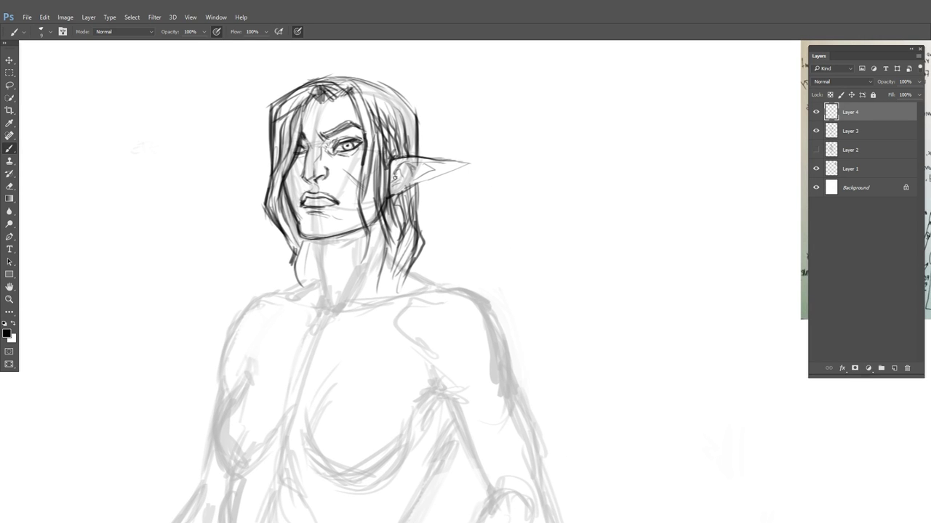
drag(372, 226, 402, 259)
drag(428, 163, 425, 305)
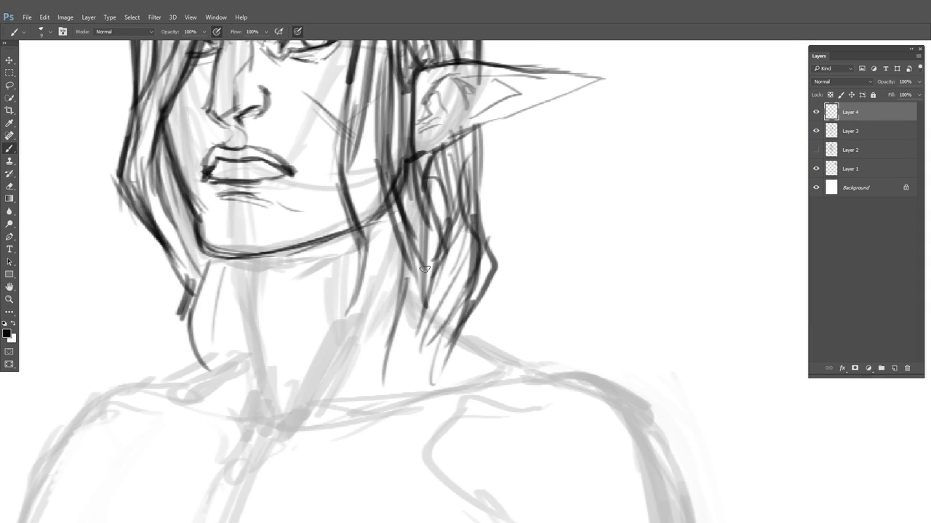
drag(421, 217, 426, 300)
Draw the front contour of the throat from under the chin down to the base of the neck
drag(266, 256, 272, 311)
drag(266, 256, 281, 328)
drag(386, 284, 442, 390)
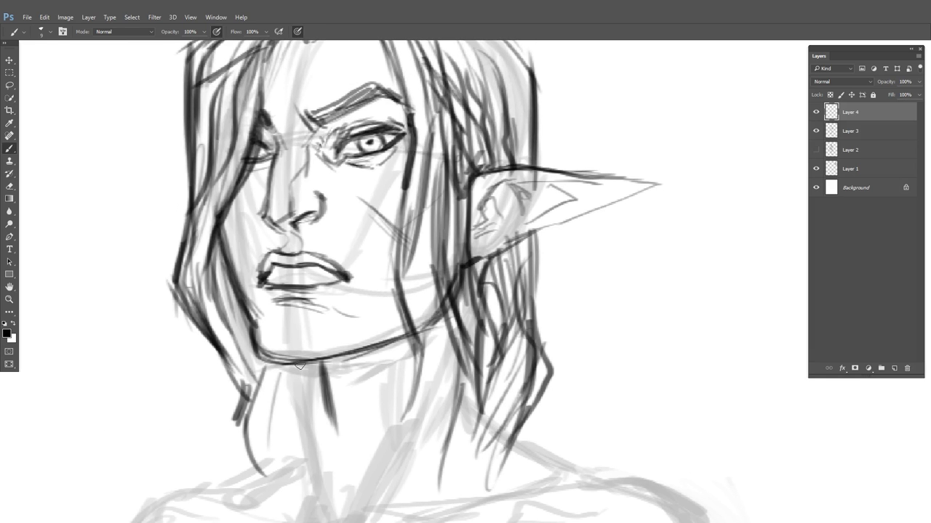
scroll(330, 260, down, 3)
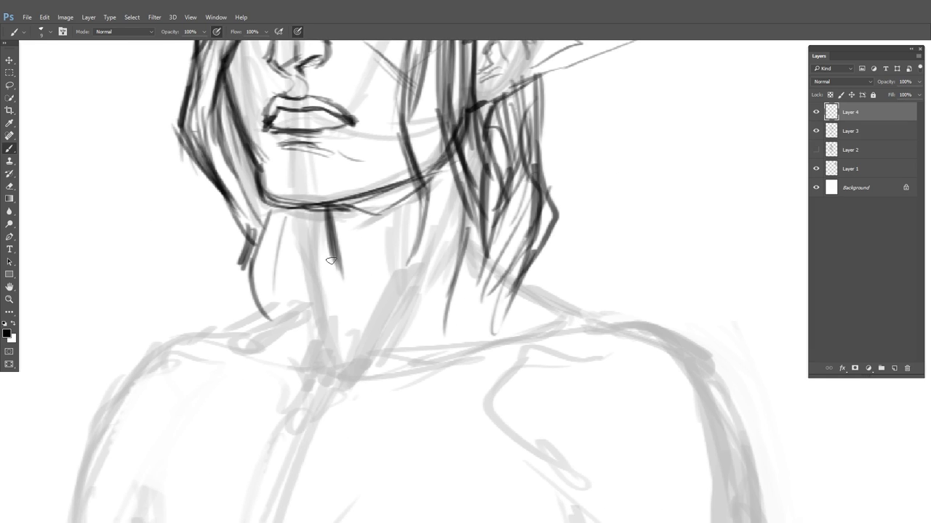
drag(333, 229, 346, 324)
drag(337, 257, 344, 312)
drag(342, 285, 336, 339)
drag(342, 303, 329, 346)
Draw the neck muscle line rising from the pit of the neck toward the near-side hair
mouse_move(349, 350)
mouse_down()
mouse_move(355, 365)
mouse_move(396, 322)
mouse_up()
drag(356, 368, 401, 310)
drag(399, 363, 434, 284)
mouse_move(579, 260)
mouse_down()
mouse_move(509, 270)
mouse_move(517, 269)
mouse_up()
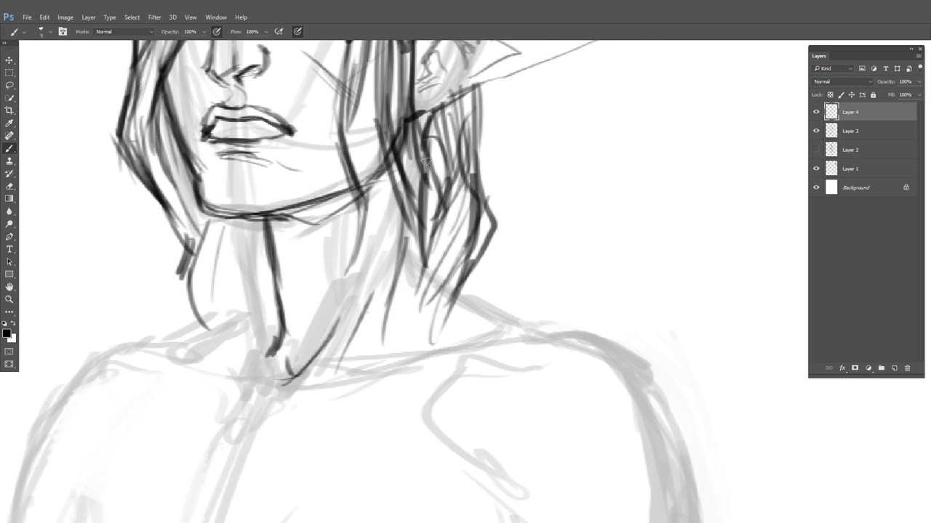
Outline the near side from the neck behind the hair, over the shoulder and down the outer upper arm
drag(426, 162, 429, 263)
mouse_move(451, 234)
mouse_down()
mouse_move(447, 209)
mouse_move(407, 214)
mouse_up()
mouse_move(445, 191)
mouse_down()
mouse_move(394, 166)
mouse_move(398, 187)
mouse_up()
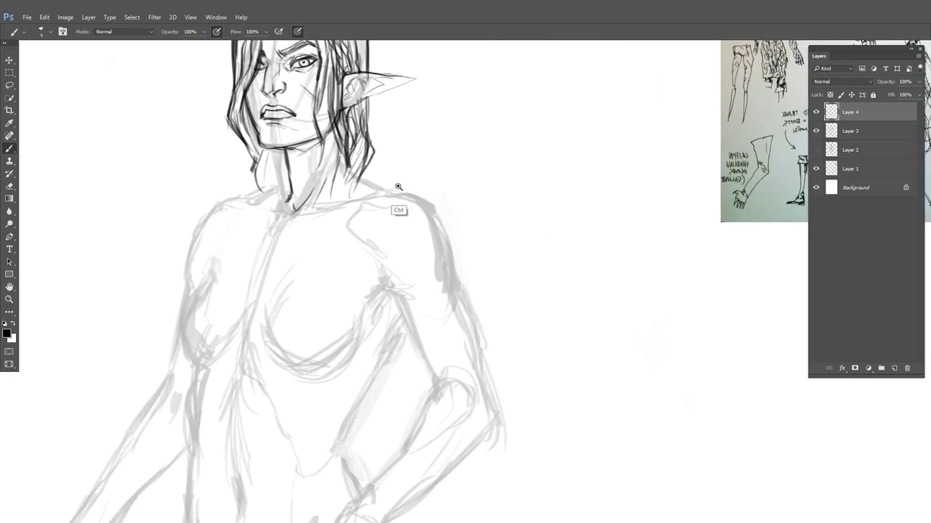
scroll(398, 187, up, 3)
drag(263, 98, 294, 132)
mouse_move(265, 105)
mouse_down()
mouse_move(327, 143)
mouse_move(372, 157)
mouse_up()
drag(325, 137, 393, 175)
key(e)
key(b)
mouse_move(268, 111)
mouse_down()
mouse_move(439, 209)
mouse_move(480, 298)
mouse_move(479, 377)
mouse_up()
drag(478, 377, 535, 343)
Draw the near collarbone from the pit of the neck out to the shoulder
drag(408, 136, 371, 139)
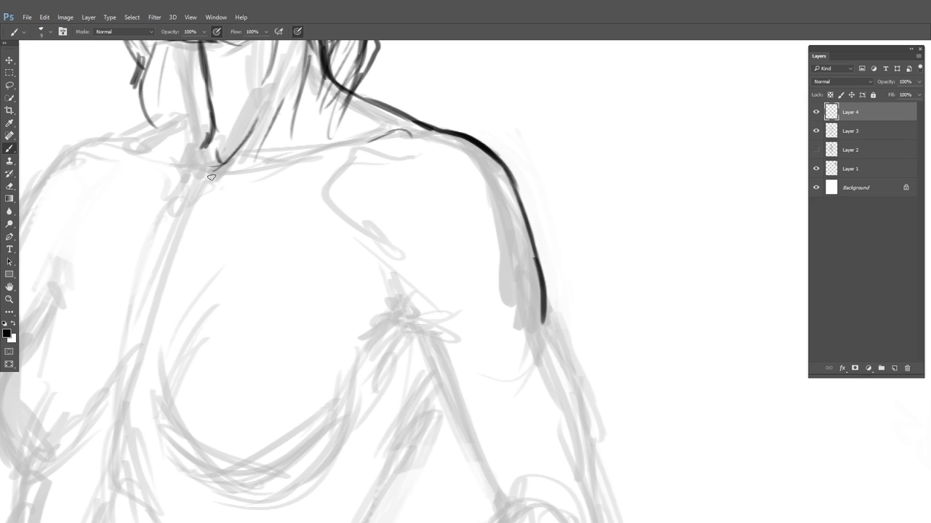
mouse_move(211, 177)
mouse_down()
mouse_move(245, 157)
mouse_move(388, 129)
mouse_up()
mouse_move(427, 163)
mouse_down()
mouse_move(540, 181)
mouse_move(543, 196)
mouse_up()
Outline the far shoulder from the neck to the upper arm, adding its armpit crease and collarbone
mouse_move(325, 139)
mouse_down()
mouse_move(245, 166)
mouse_move(270, 159)
mouse_move(206, 171)
mouse_move(169, 198)
mouse_move(133, 262)
mouse_move(126, 337)
mouse_up()
mouse_move(178, 273)
mouse_down()
mouse_move(174, 305)
mouse_move(192, 271)
mouse_up()
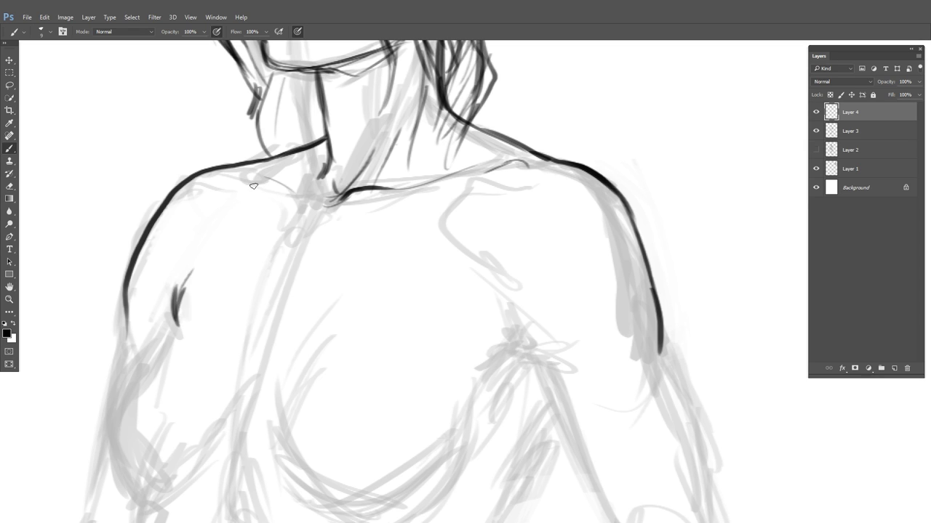
mouse_move(258, 187)
mouse_down()
mouse_move(239, 228)
mouse_move(241, 172)
mouse_move(255, 172)
mouse_up()
mouse_move(569, 261)
mouse_down()
mouse_move(543, 222)
mouse_move(466, 181)
mouse_up()
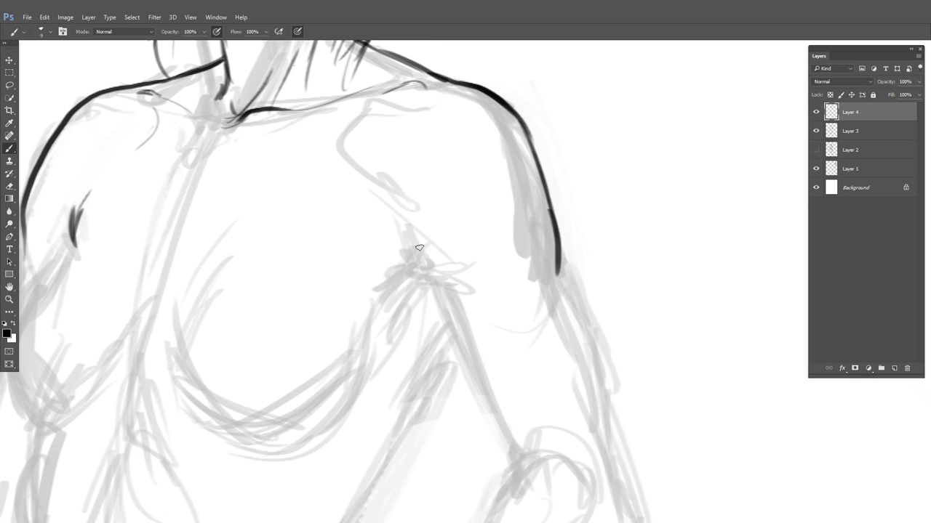
Draw the near armpit crease between chest and upper arm, with a light muscle line across the top of the arm
drag(414, 248, 427, 271)
drag(530, 280, 563, 206)
key(ctrl+z)
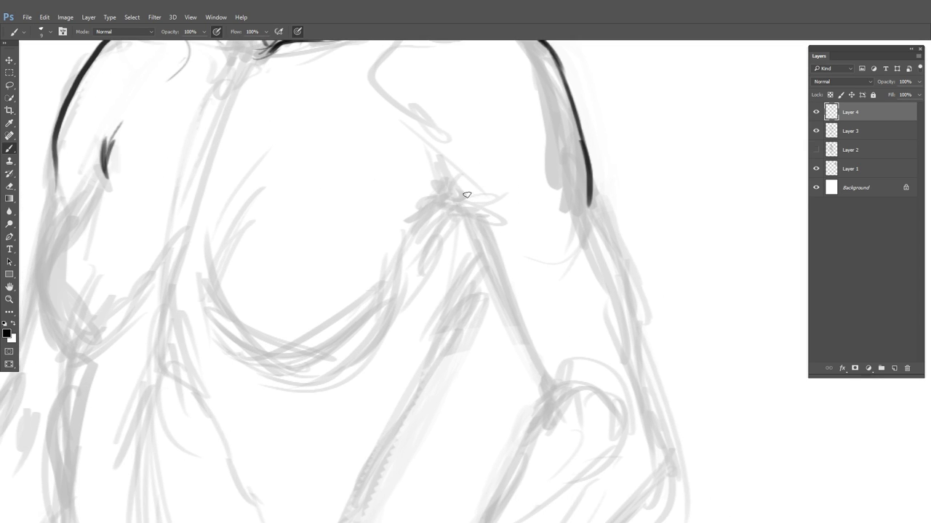
drag(476, 185, 427, 213)
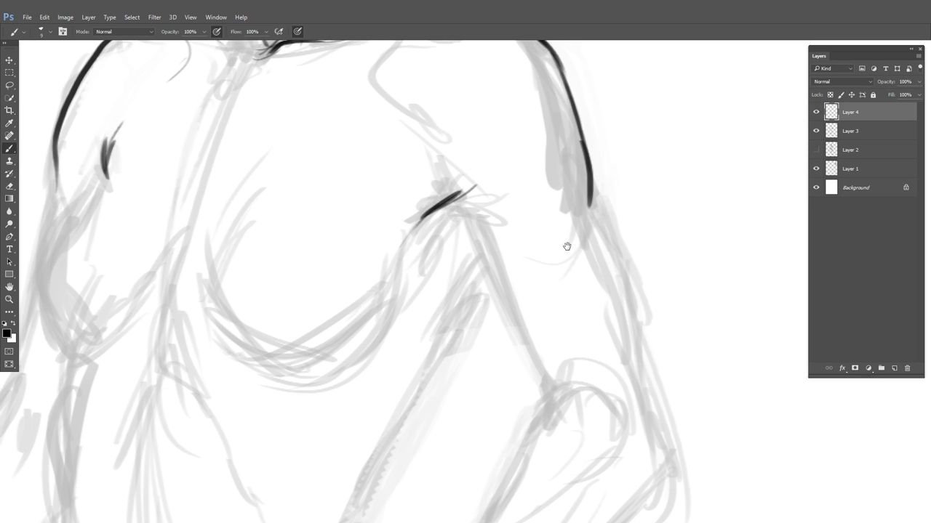
mouse_move(564, 245)
mouse_down()
mouse_move(467, 233)
mouse_move(448, 292)
mouse_up()
drag(390, 232, 429, 250)
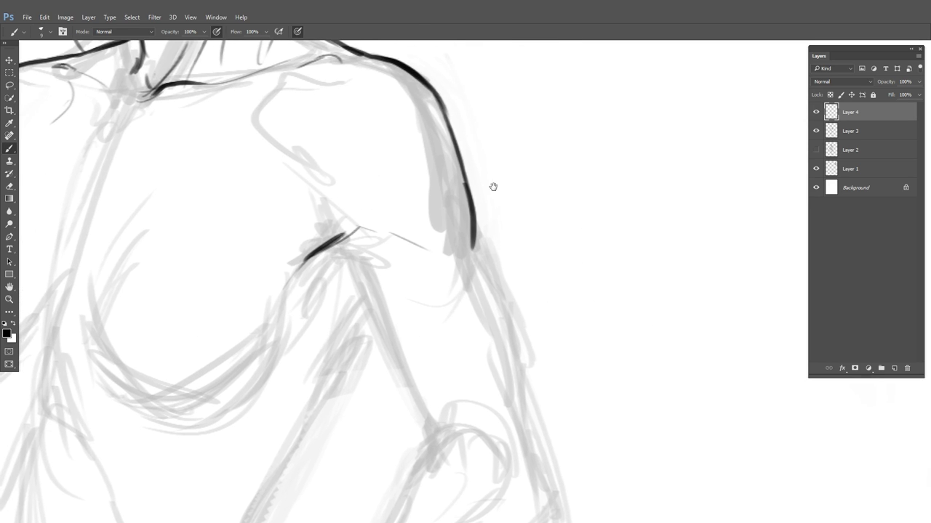
Outline the inner and outer sides of the near upper arm down to the bent elbow, adding the elbow crease lines
drag(492, 187, 475, 85)
drag(324, 133, 416, 324)
drag(454, 118, 487, 205)
drag(464, 138, 546, 359)
drag(516, 288, 552, 392)
drag(578, 258, 578, 71)
mouse_move(420, 140)
mouse_down()
mouse_move(416, 146)
mouse_move(436, 123)
mouse_move(485, 128)
mouse_up()
mouse_move(498, 96)
mouse_down()
mouse_move(503, 172)
mouse_move(435, 222)
mouse_up()
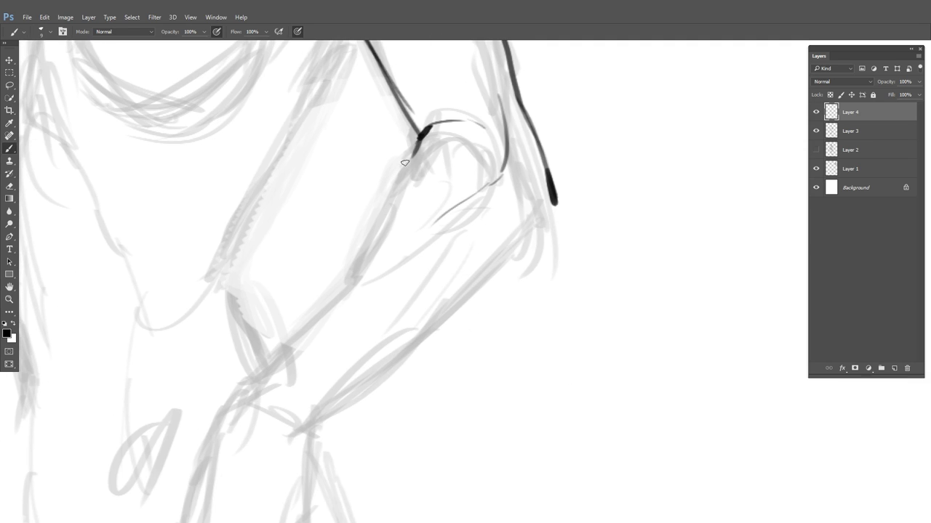
Outline both sides of the near forearm from the elbow to the wrist and add a short curved wrist mark
mouse_move(425, 132)
mouse_down()
mouse_move(366, 249)
mouse_move(254, 384)
mouse_move(282, 346)
mouse_up()
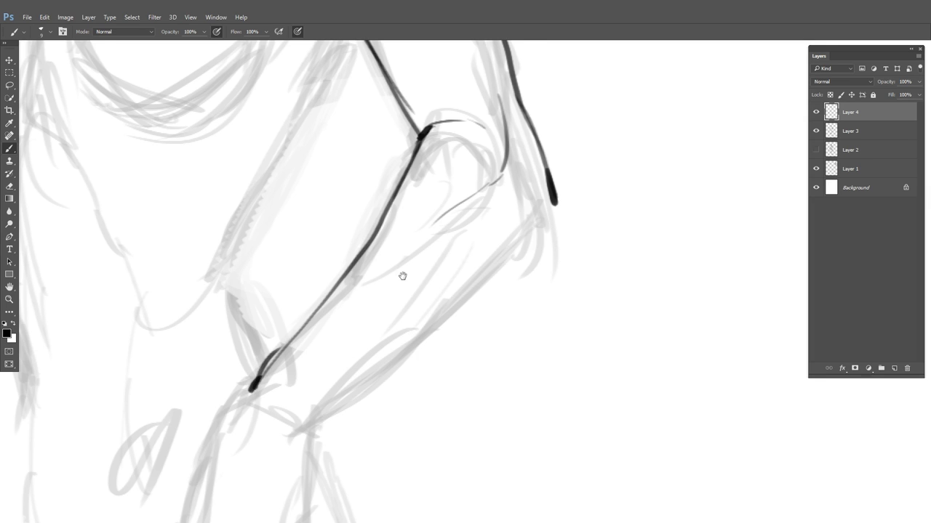
drag(466, 284, 484, 182)
mouse_move(584, 77)
mouse_down()
mouse_move(541, 158)
mouse_move(426, 289)
mouse_move(309, 391)
mouse_up()
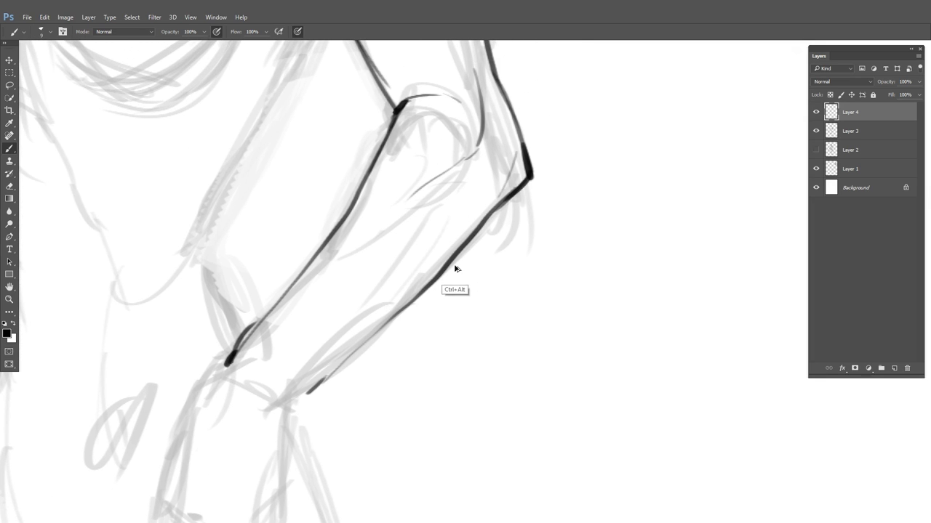
drag(497, 211, 298, 401)
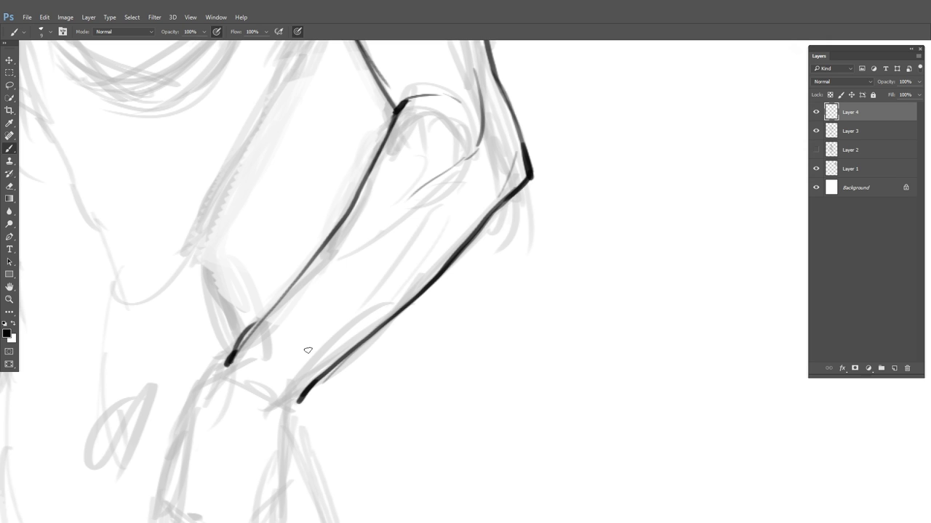
drag(308, 350, 283, 375)
Erase the underside of the near forearm and redraw it as a cleaner line running down to the wrist
drag(387, 205, 347, 244)
mouse_move(357, 323)
mouse_down()
mouse_move(472, 185)
mouse_move(406, 127)
mouse_move(388, 316)
mouse_up()
key(e)
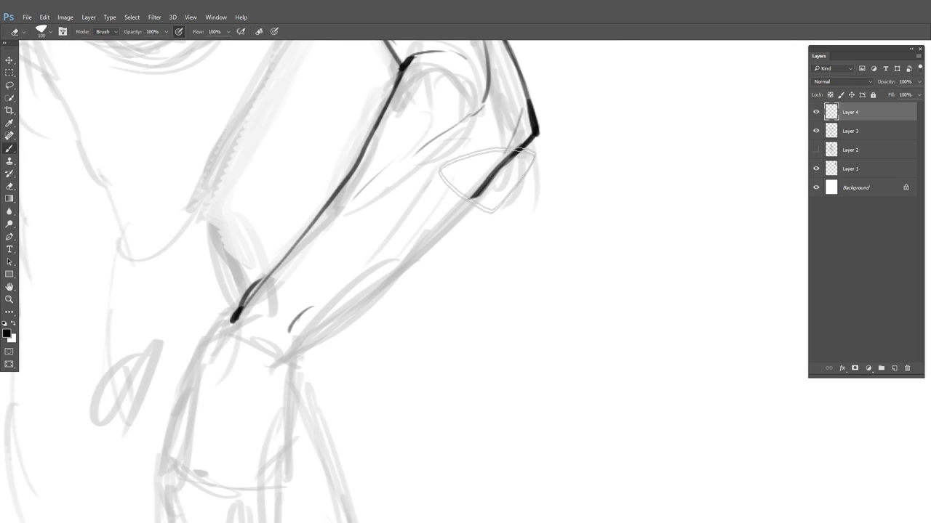
key(b)
drag(498, 173, 291, 362)
Outline the back of the near hand below the wrist, marking the knuckles and the outer edges of the first and last fingers
mouse_move(233, 315)
mouse_down()
mouse_move(355, 158)
mouse_move(291, 256)
mouse_move(296, 291)
mouse_up()
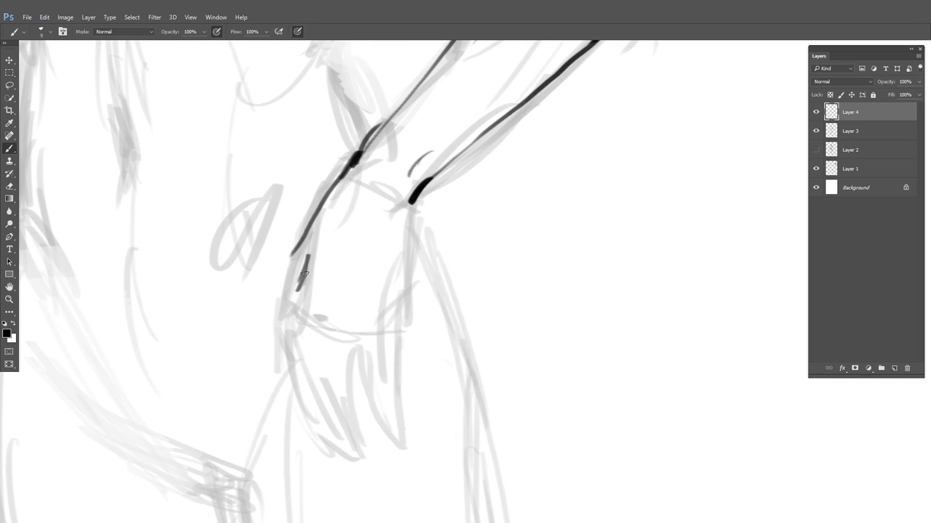
drag(415, 203, 405, 315)
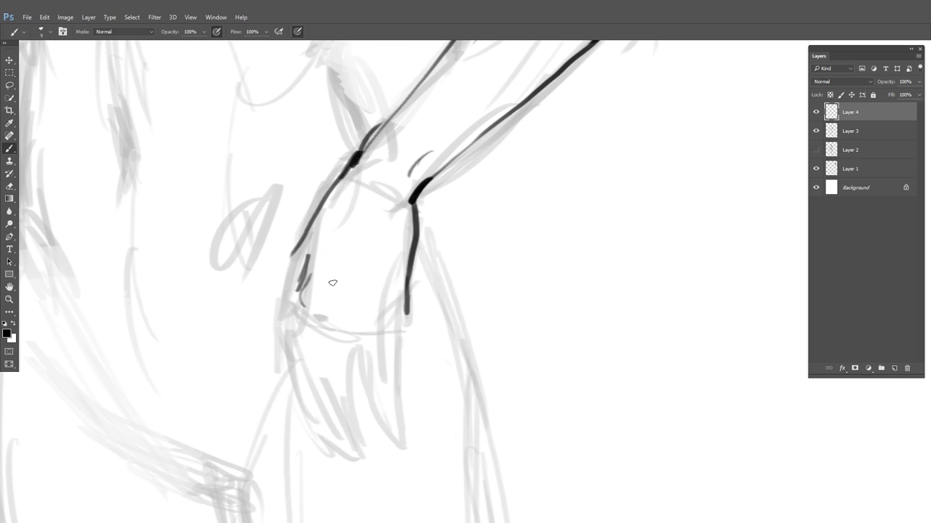
drag(331, 285, 327, 314)
mouse_move(362, 294)
mouse_down()
mouse_move(360, 327)
mouse_move(384, 314)
mouse_up()
drag(298, 290, 291, 340)
drag(373, 350, 342, 255)
drag(376, 212, 373, 272)
drag(260, 245, 271, 293)
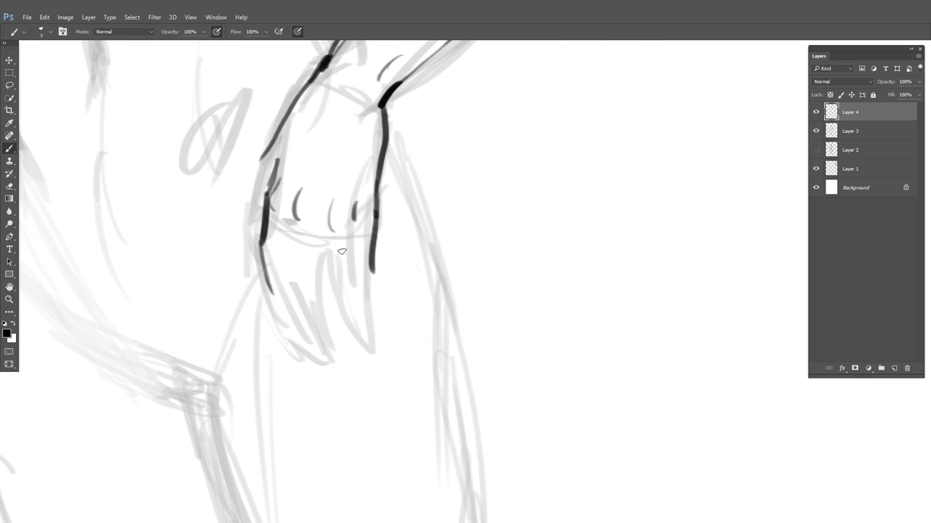
Draw the near hand's fingers with their tips, separating lines and joint creases, and add the thumb
mouse_move(340, 236)
mouse_down()
mouse_move(336, 289)
mouse_move(356, 290)
mouse_move(369, 312)
mouse_up()
drag(371, 275, 388, 327)
mouse_move(271, 291)
mouse_down()
mouse_move(302, 324)
mouse_move(327, 332)
mouse_move(343, 319)
mouse_move(339, 289)
mouse_up()
mouse_move(317, 254)
mouse_down()
mouse_move(318, 236)
mouse_move(318, 276)
mouse_up()
mouse_move(285, 225)
mouse_down()
mouse_move(294, 290)
mouse_move(310, 275)
mouse_up()
drag(320, 282, 369, 286)
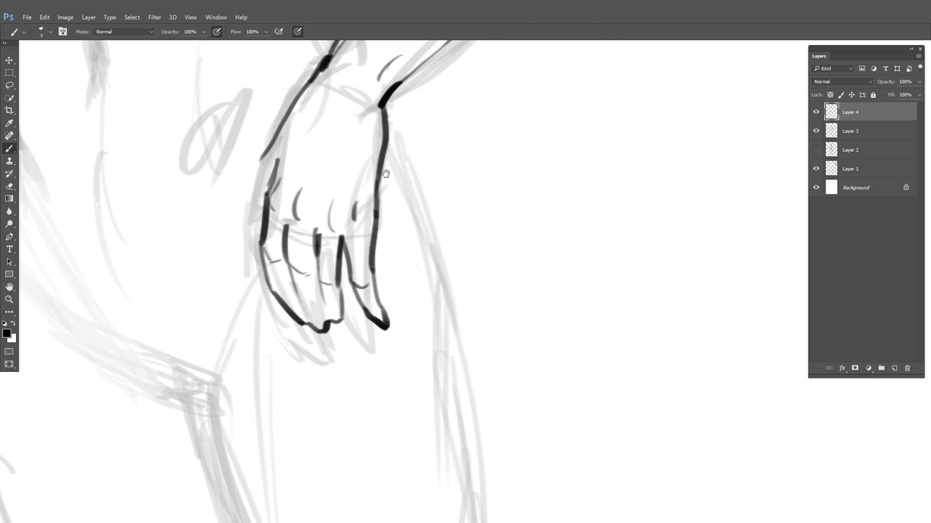
drag(386, 174, 453, 239)
mouse_move(336, 216)
mouse_down()
mouse_move(315, 298)
mouse_move(334, 284)
mouse_up()
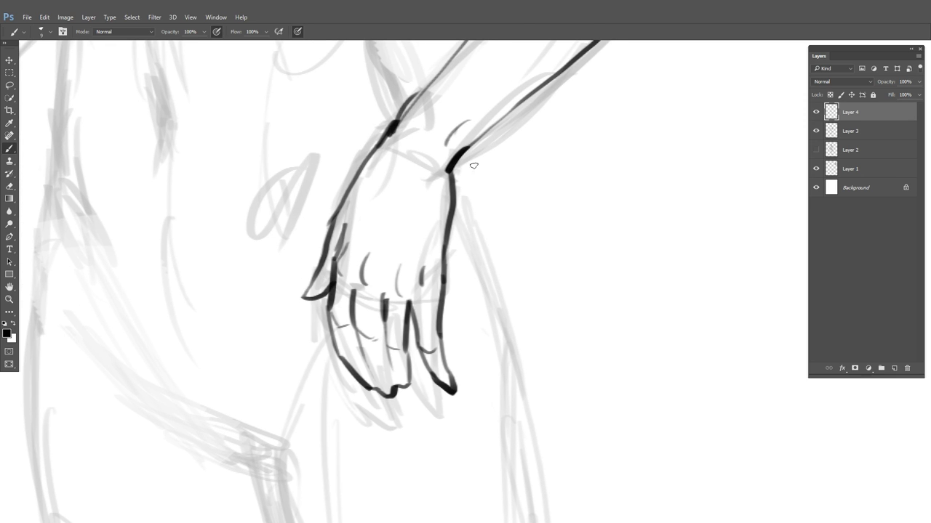
Erase the near arm's outer contour from the shoulder to just above the elbow
key(ctrl+minus)
key(ctrl+minus)
key(ctrl+minus)
key(ctrl+minus)
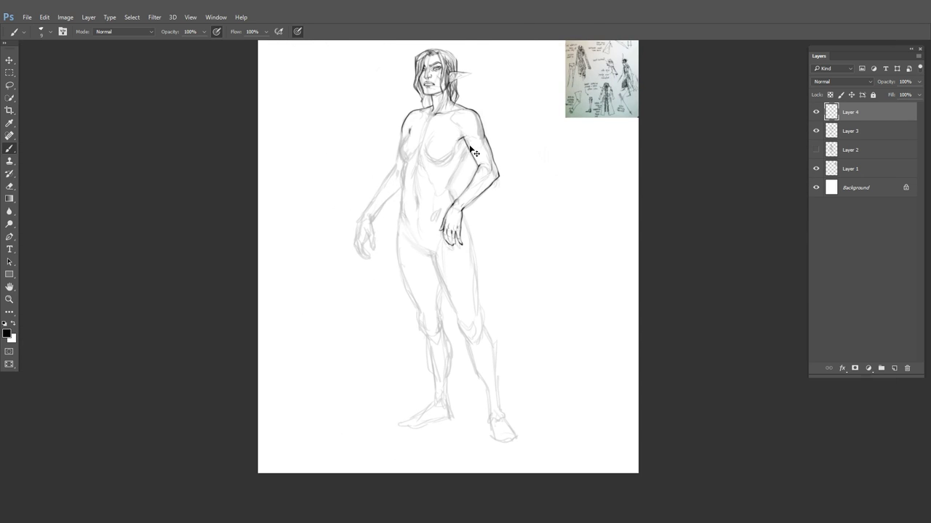
scroll(471, 151, up, 1)
scroll(516, 160, up, 1)
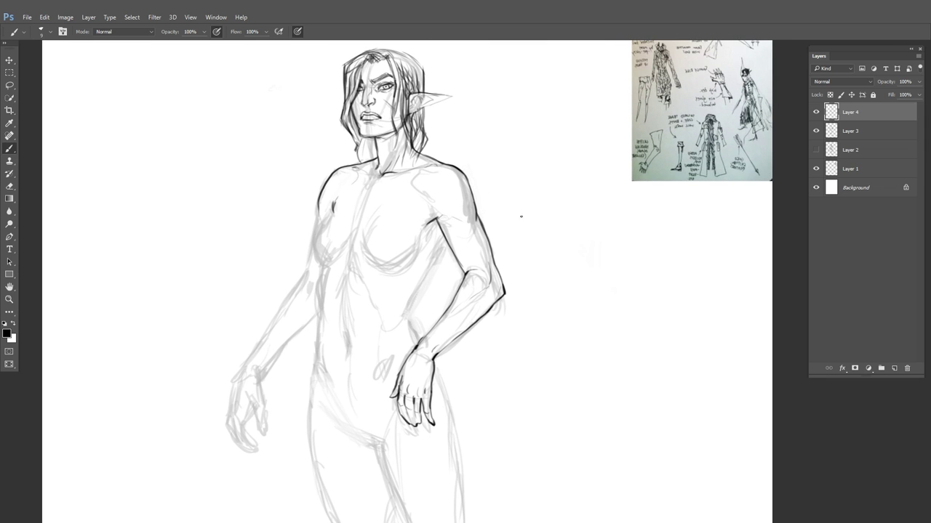
scroll(504, 206, up, 1)
scroll(452, 171, up, 1)
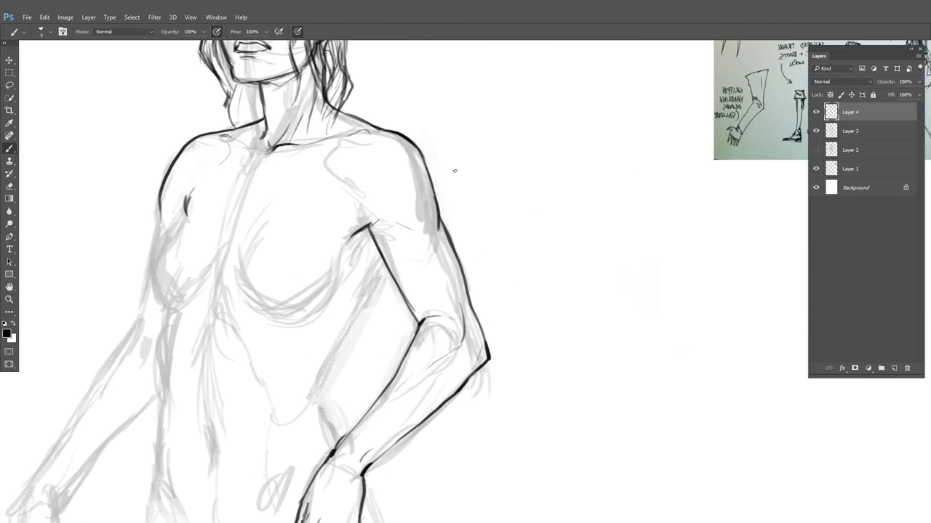
key(e)
drag(416, 133, 494, 307)
key(b)
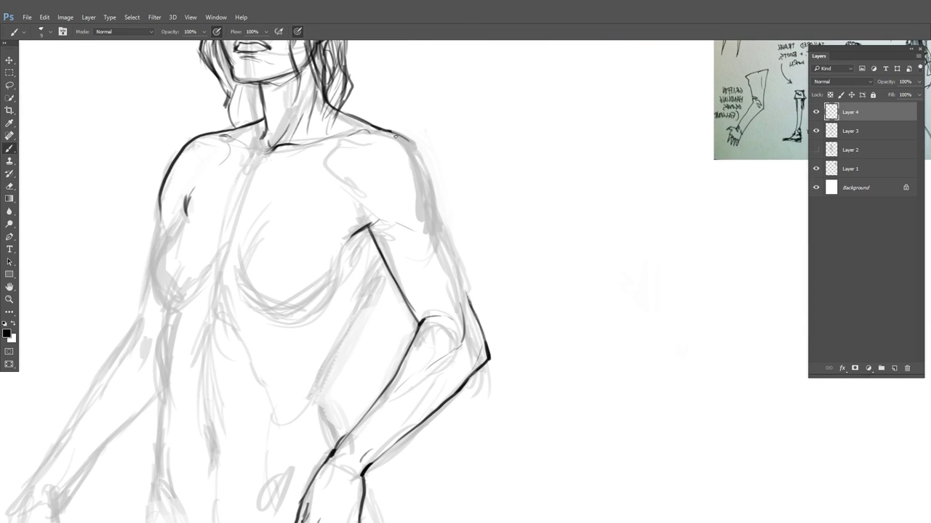
Redraw the near arm's outer contour from the shoulder to the elbow tip, with the shoulder muscle overlapping the upper arm
drag(400, 135, 418, 163)
drag(401, 136, 427, 198)
mouse_move(414, 152)
mouse_down()
mouse_move(427, 220)
mouse_move(477, 317)
mouse_move(472, 174)
mouse_move(495, 251)
mouse_up()
key(e)
key(b)
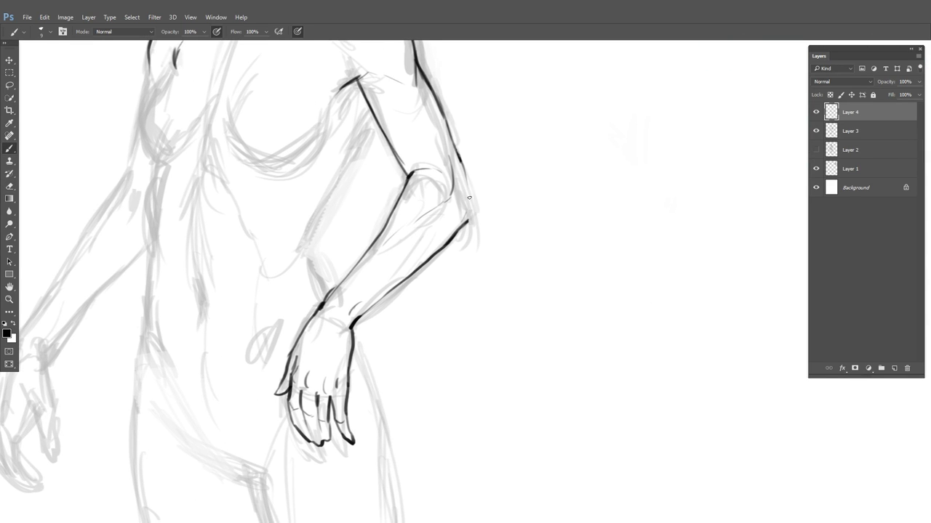
drag(459, 165, 469, 215)
drag(465, 237, 530, 221)
Erase the far upper arm's outer line and redraw it in a thinner stroke from the shoulder downward
drag(357, 164, 385, 182)
key(e)
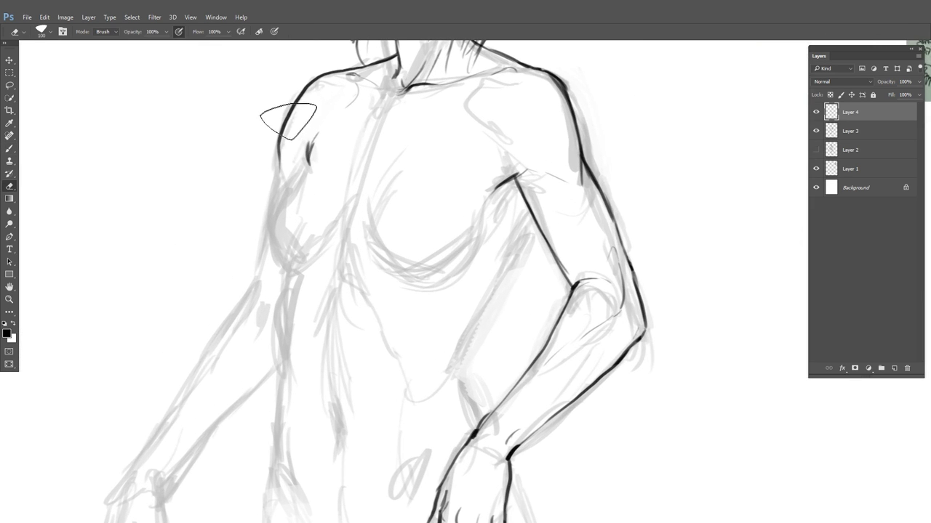
drag(289, 121, 260, 169)
key(b)
drag(299, 97, 279, 192)
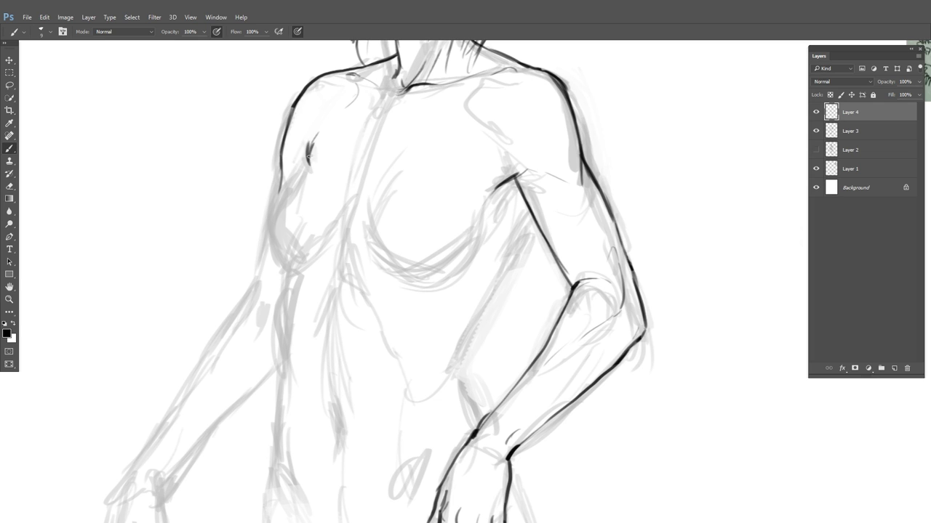
Outline the far side of the chest from the armpit, mark the breastbone line, and draw the near breast's lower curve
drag(290, 252, 291, 256)
drag(282, 211, 295, 263)
drag(517, 228, 501, 162)
drag(418, 65, 386, 193)
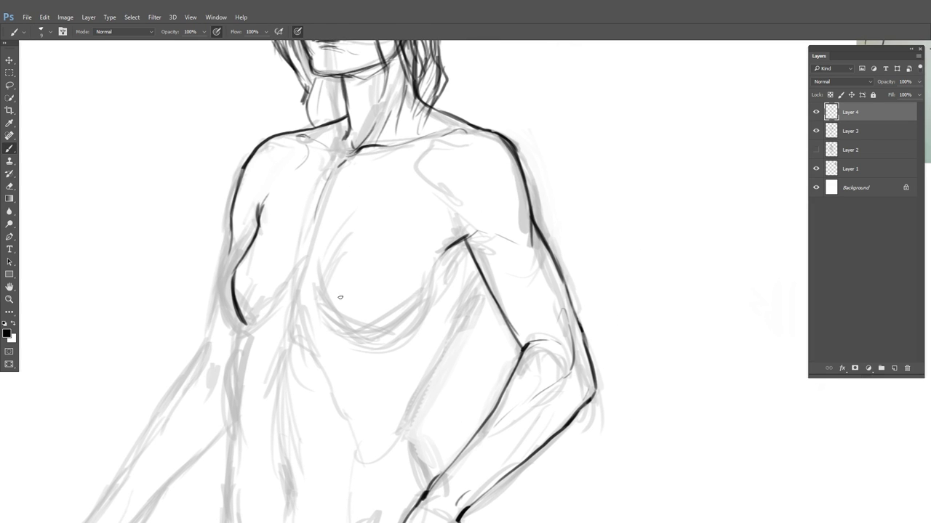
drag(341, 297, 423, 135)
drag(346, 156, 404, 196)
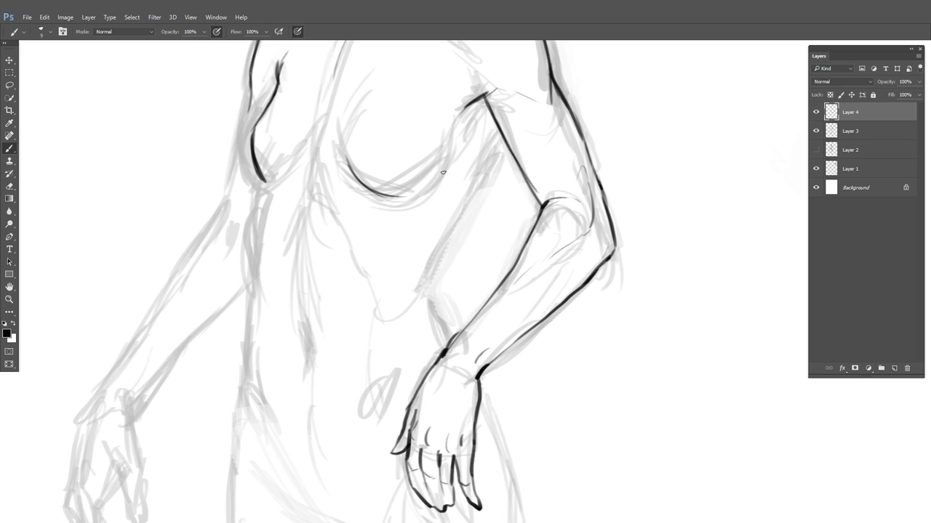
Draw the centre line beneath the chest, the far side of the ribs, and the near edge of the rib arch
drag(313, 136, 320, 203)
drag(267, 183, 257, 279)
mouse_move(477, 199)
mouse_down()
mouse_move(446, 150)
mouse_move(438, 112)
mouse_up()
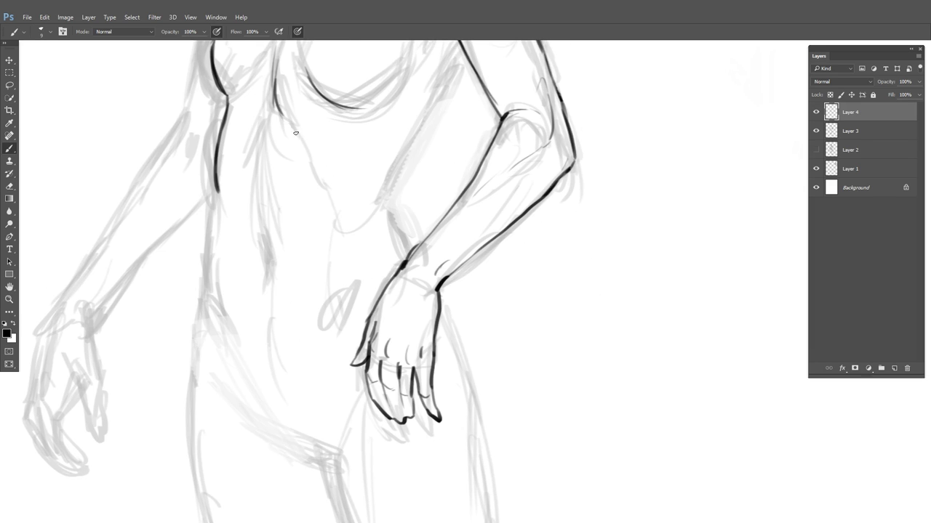
Outline the near side of the torso from below the armpit through the waist to the wrist
scroll(454, 178, up, 3)
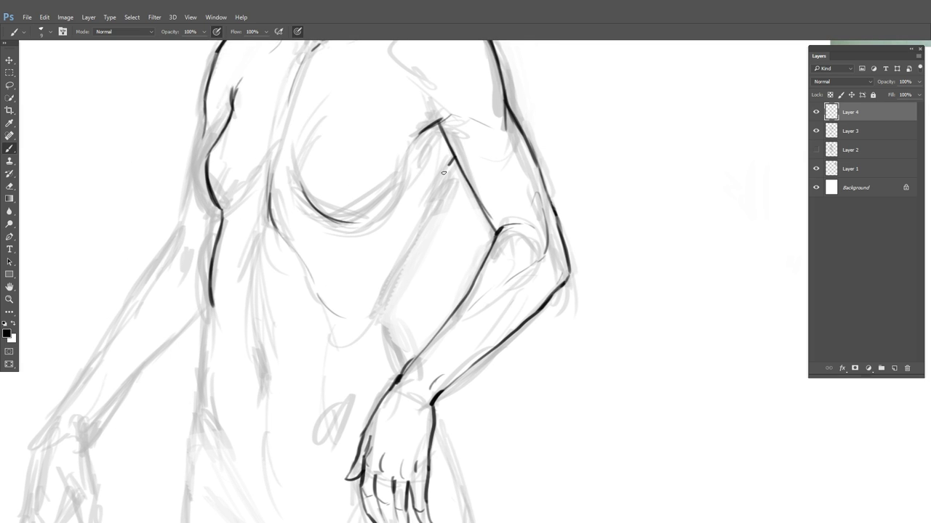
drag(443, 172, 428, 206)
drag(455, 150, 375, 303)
mouse_move(394, 316)
mouse_down()
mouse_move(451, 188)
mouse_move(444, 192)
mouse_up()
drag(442, 152, 458, 242)
Draw the abdomen's centre line down to the navel, continue the far waist to the hip, and mark both hip bones
drag(325, 72, 315, 150)
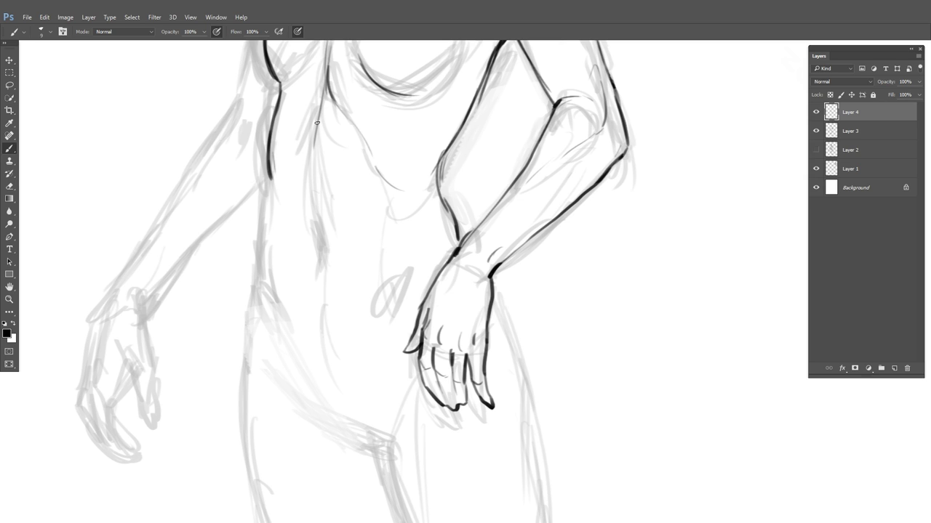
drag(322, 105, 322, 258)
drag(267, 174, 266, 282)
scroll(266, 282, down, 5)
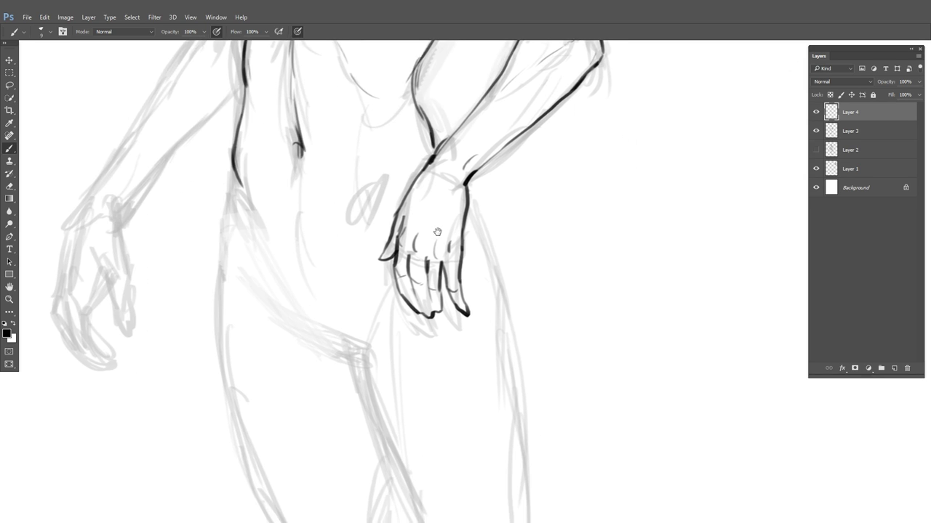
drag(381, 192, 367, 226)
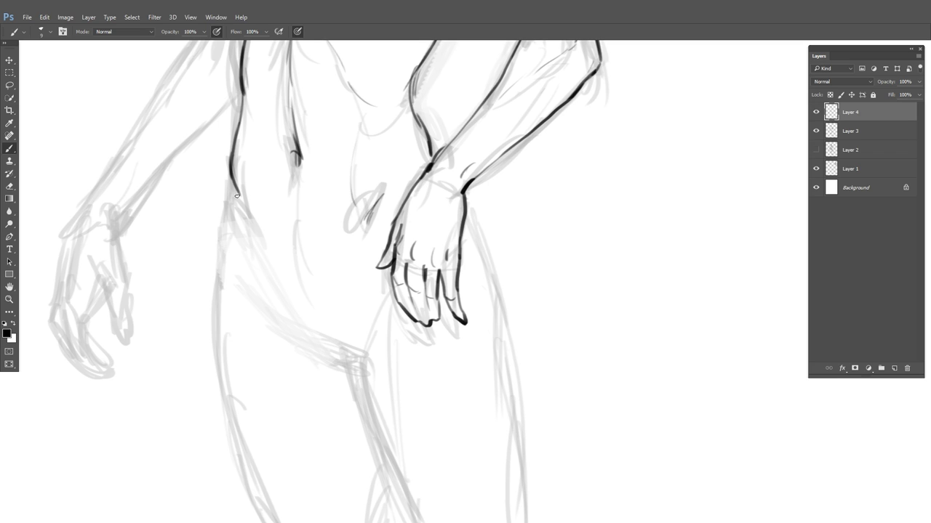
drag(234, 193, 266, 250)
drag(299, 164, 295, 237)
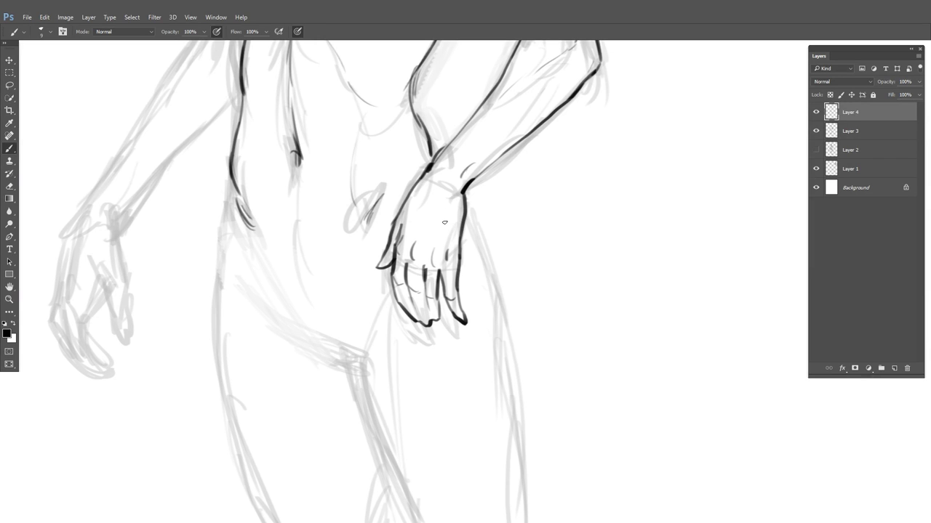
mouse_move(353, 240)
mouse_down()
mouse_move(376, 286)
mouse_move(384, 273)
mouse_move(348, 226)
mouse_up()
Lower the opacity of Layer 3 to 12%
click(858, 134)
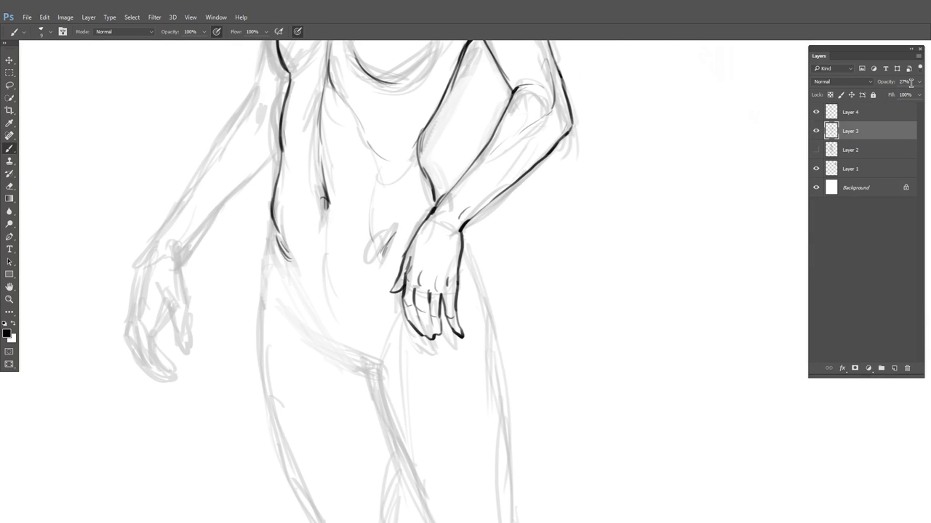
drag(919, 81, 904, 97)
click(859, 113)
click(860, 130)
click(919, 82)
drag(880, 97, 873, 97)
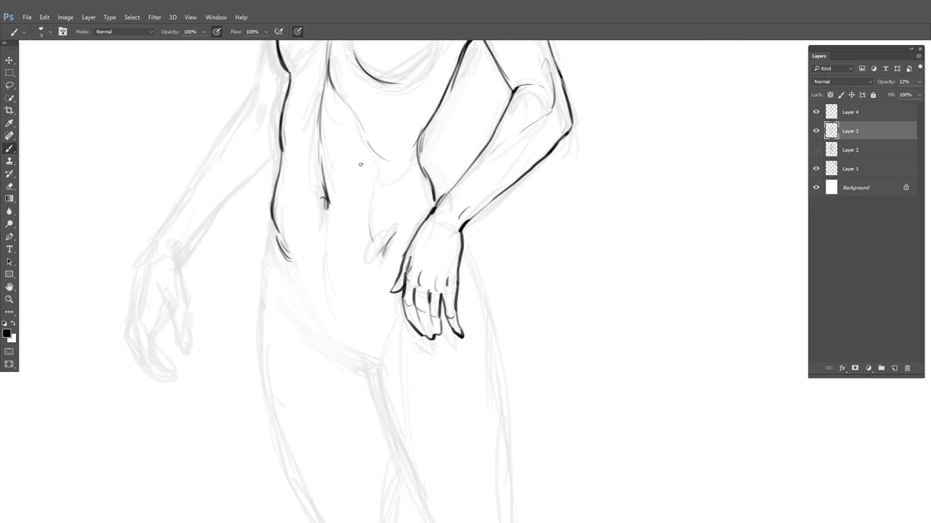
Return to Layer 4, add a light line along the far abdomen, and draw the pelvic line from far hip to crotch
drag(360, 165, 381, 258)
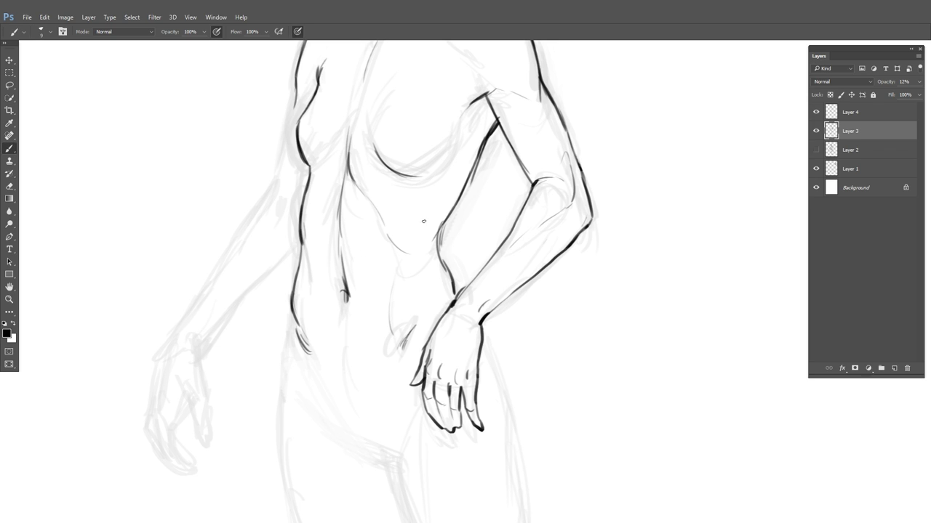
key(alt+bracketright)
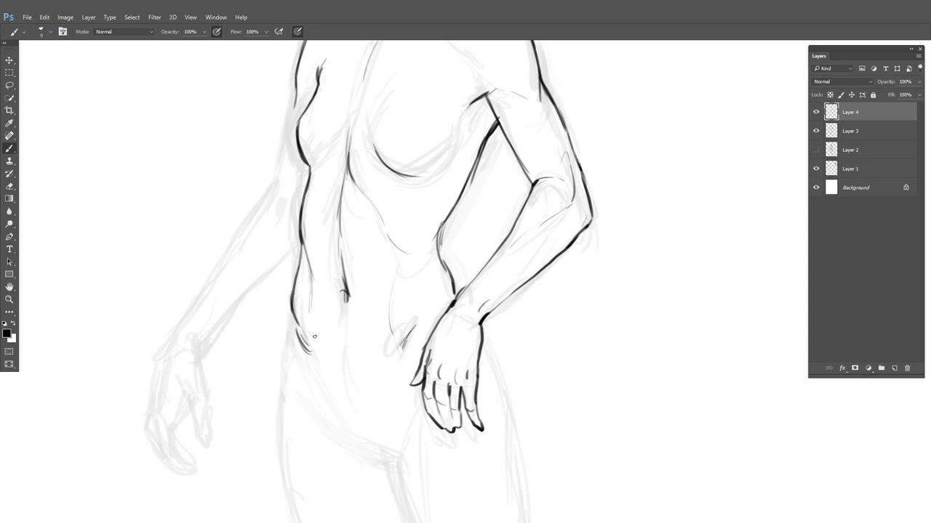
mouse_move(495, 349)
mouse_down()
mouse_move(485, 175)
mouse_move(465, 173)
mouse_up()
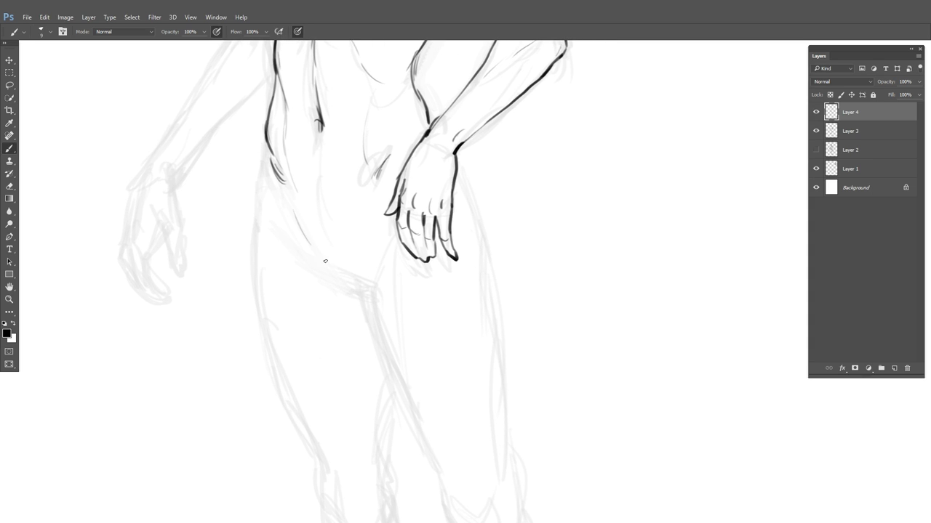
mouse_move(293, 215)
mouse_down()
mouse_move(331, 272)
mouse_move(355, 283)
mouse_up()
drag(470, 218, 440, 106)
mouse_move(354, 198)
mouse_down()
mouse_move(327, 144)
mouse_move(325, 190)
mouse_up()
Draw the near leg's inner thigh contour from the crotch to the knee and sketch the kneecap
drag(304, 124, 413, 388)
mouse_move(444, 337)
mouse_down()
mouse_move(388, 206)
mouse_move(378, 208)
mouse_move(359, 261)
mouse_up()
drag(383, 184, 396, 360)
drag(388, 164, 398, 266)
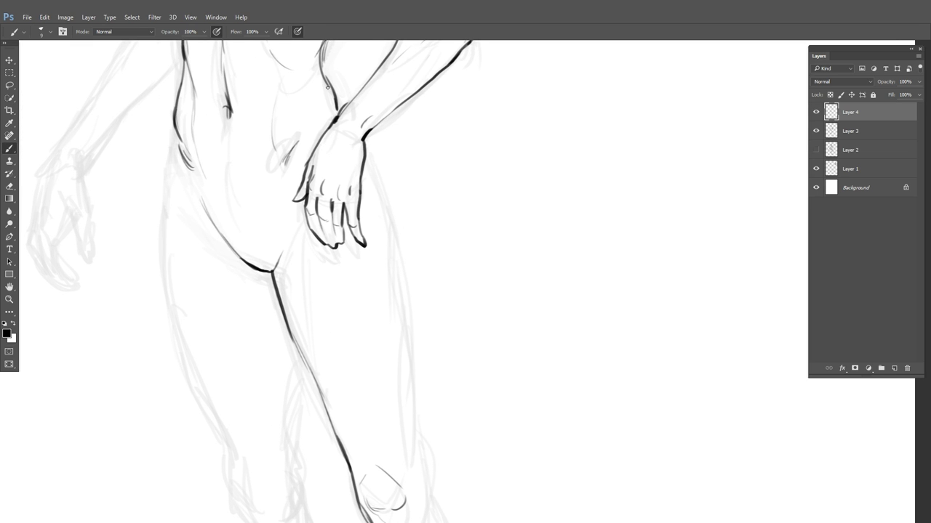
Darken the near waist line at the wrist and draw the near leg's outer contour from the hip to below the knee
drag(327, 86, 340, 113)
drag(374, 170, 400, 282)
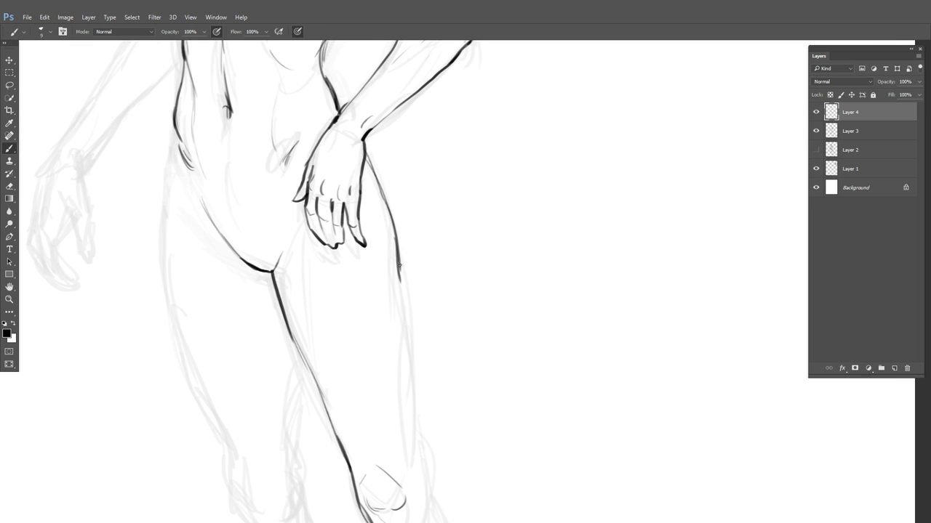
drag(422, 318, 414, 173)
mouse_move(389, 114)
mouse_down()
mouse_move(405, 292)
mouse_move(423, 338)
mouse_move(415, 441)
mouse_move(438, 274)
mouse_up()
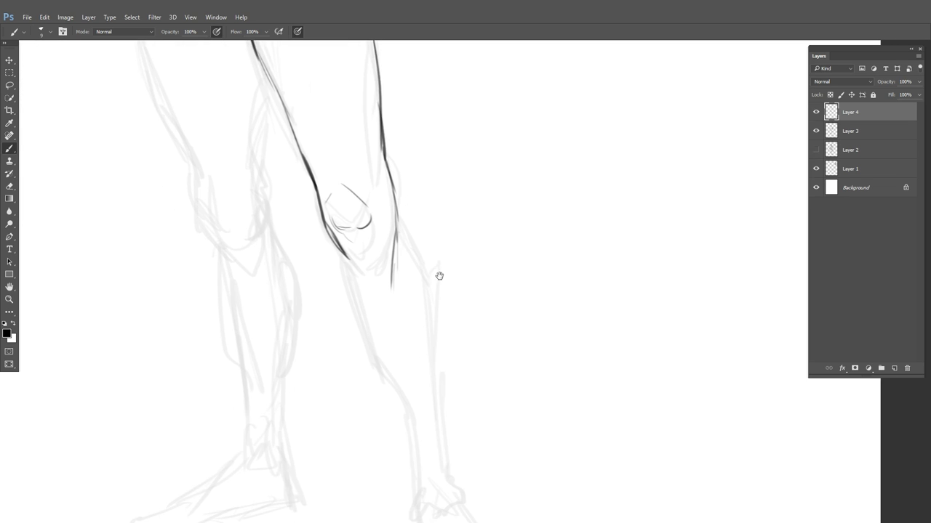
mouse_move(351, 102)
mouse_down()
mouse_move(490, 271)
mouse_move(499, 384)
mouse_up()
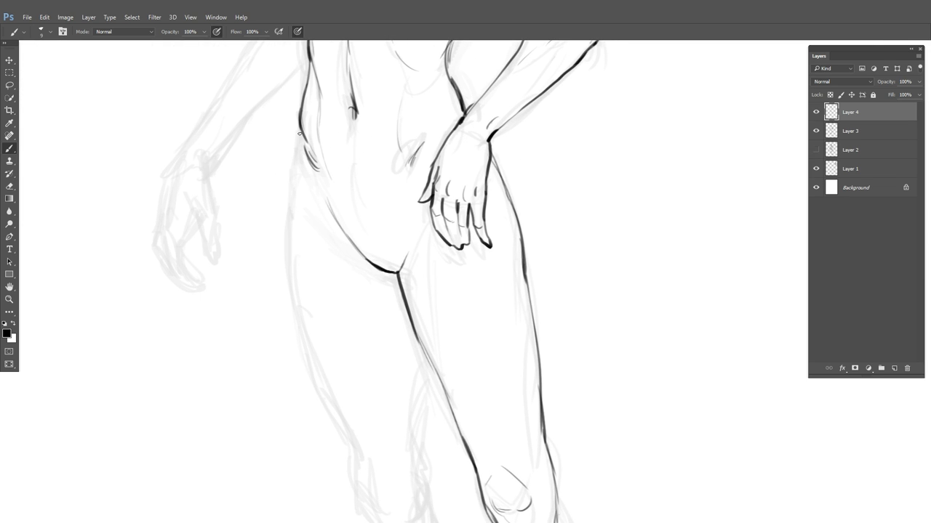
Draw the far leg's outer thigh contour from the hip down to the knee
drag(300, 129, 299, 191)
drag(300, 148, 299, 193)
drag(300, 203, 334, 232)
drag(426, 232, 390, 134)
mouse_move(260, 76)
mouse_down()
mouse_move(256, 133)
mouse_move(276, 260)
mouse_move(318, 388)
mouse_up()
Draw the far leg's inner thigh contour, a light groin line on the upper thigh, and the far kneecap lines
drag(398, 358, 387, 256)
drag(246, 78, 289, 216)
drag(353, 145, 369, 251)
drag(305, 149, 331, 220)
mouse_move(301, 137)
mouse_down()
mouse_move(340, 249)
mouse_move(388, 181)
mouse_move(350, 132)
mouse_move(361, 272)
mouse_move(345, 355)
mouse_up()
mouse_move(287, 241)
mouse_down()
mouse_move(288, 269)
mouse_move(315, 263)
mouse_move(344, 322)
mouse_up()
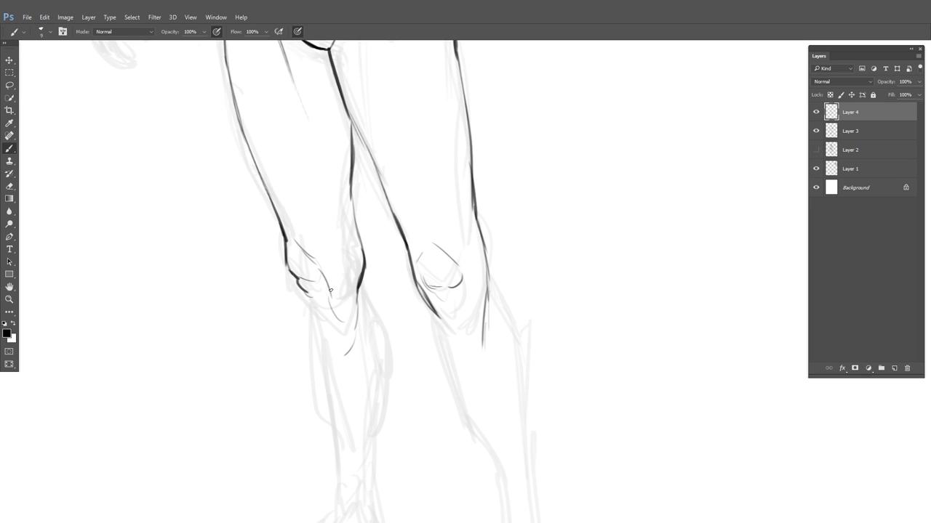
Erase the far leg's inner knee contour and redraw it running into the top of the calf
key(e)
drag(361, 230, 361, 297)
key(b)
mouse_move(349, 197)
mouse_down()
mouse_move(352, 317)
mouse_move(351, 239)
mouse_move(376, 317)
mouse_up()
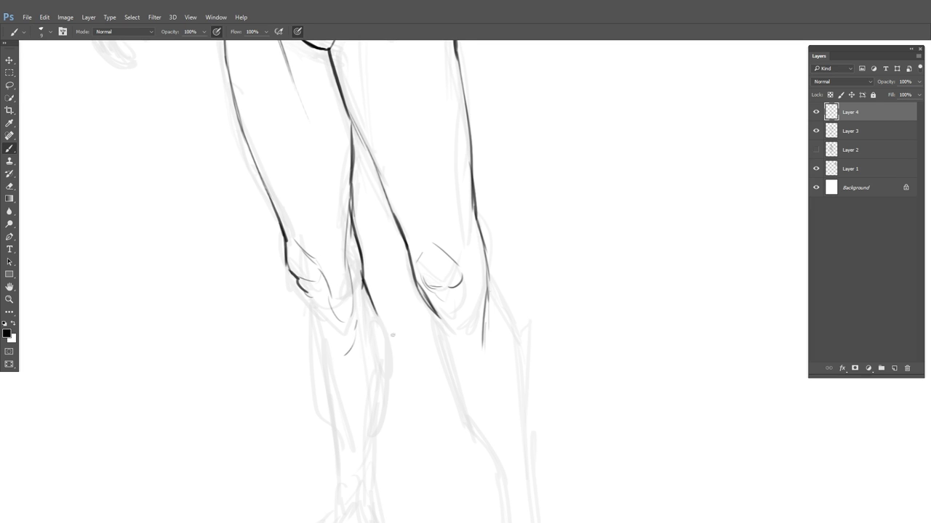
Draw the far lower leg's calf and shin contours down to the ankle and outline the ankle bone
scroll(376, 316, down, 5)
mouse_move(366, 162)
mouse_down()
mouse_move(385, 233)
mouse_move(376, 383)
mouse_up()
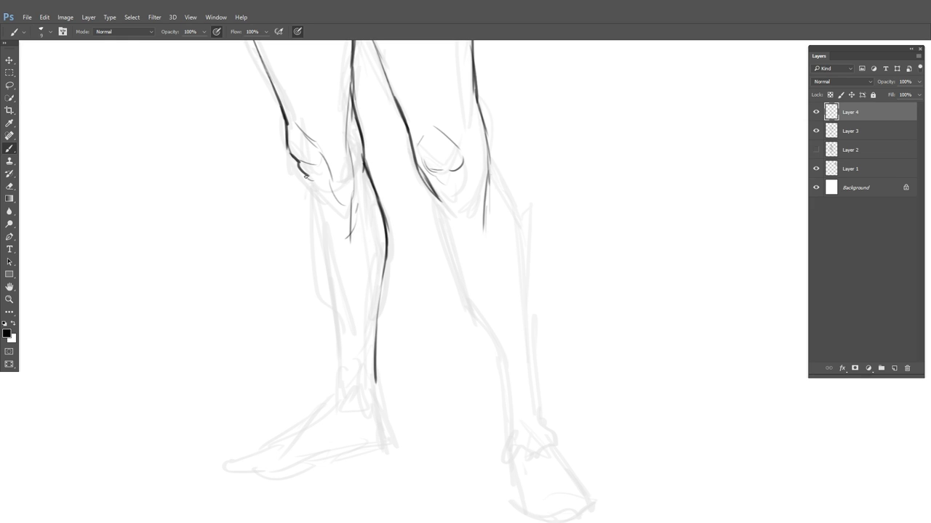
mouse_move(306, 176)
mouse_down()
mouse_move(340, 390)
mouse_move(376, 412)
mouse_up()
drag(362, 364, 371, 413)
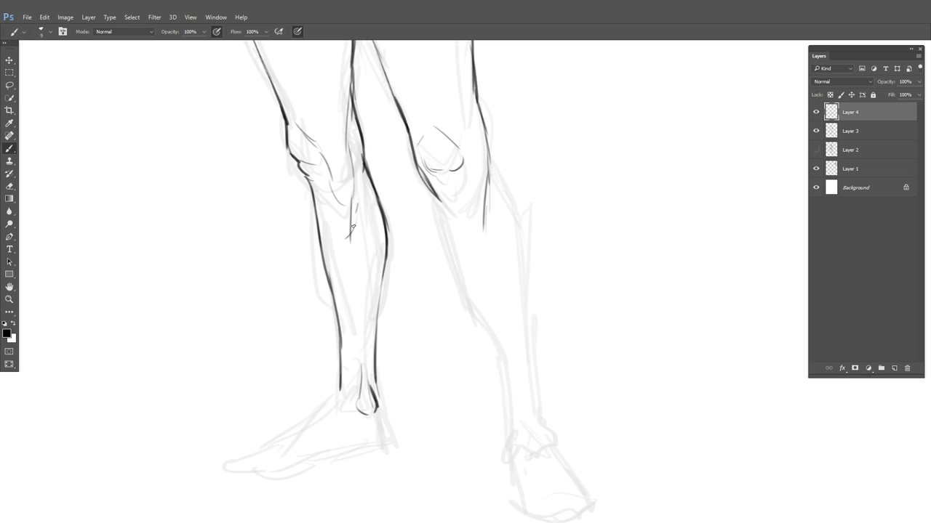
Erase the stray dark line below the far knee and return to the brush
key(e)
drag(350, 213, 362, 254)
key(b)
Draw both contours of the near lower leg from below the knee down to the ankle
drag(436, 194, 451, 223)
drag(429, 186, 505, 424)
drag(488, 151, 521, 251)
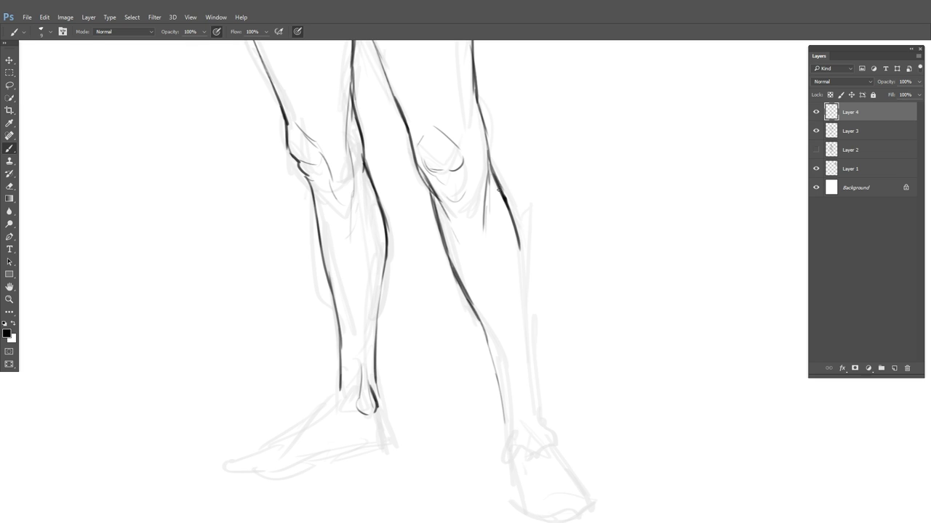
mouse_move(498, 189)
mouse_down()
mouse_move(515, 236)
mouse_move(536, 406)
mouse_move(501, 256)
mouse_move(485, 233)
mouse_up()
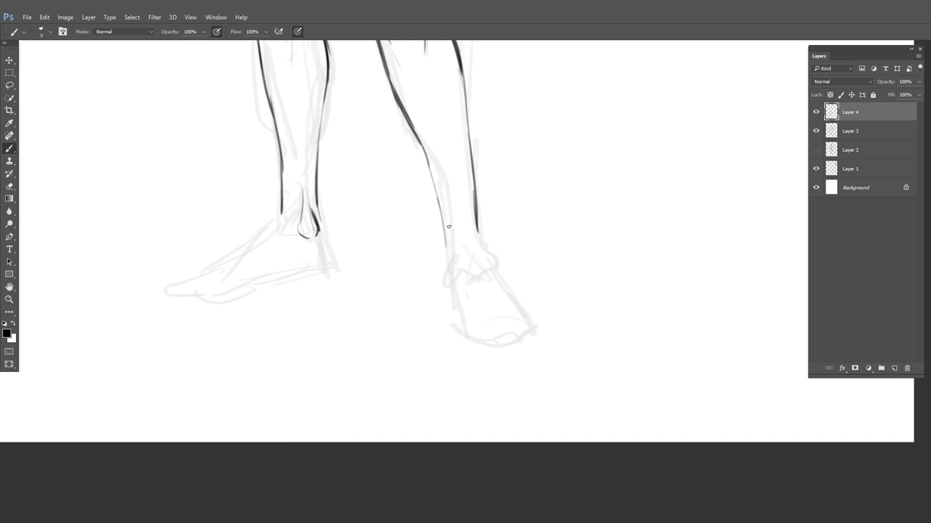
drag(436, 199, 447, 250)
drag(475, 173, 475, 250)
drag(408, 172, 479, 107)
drag(404, 305, 527, 344)
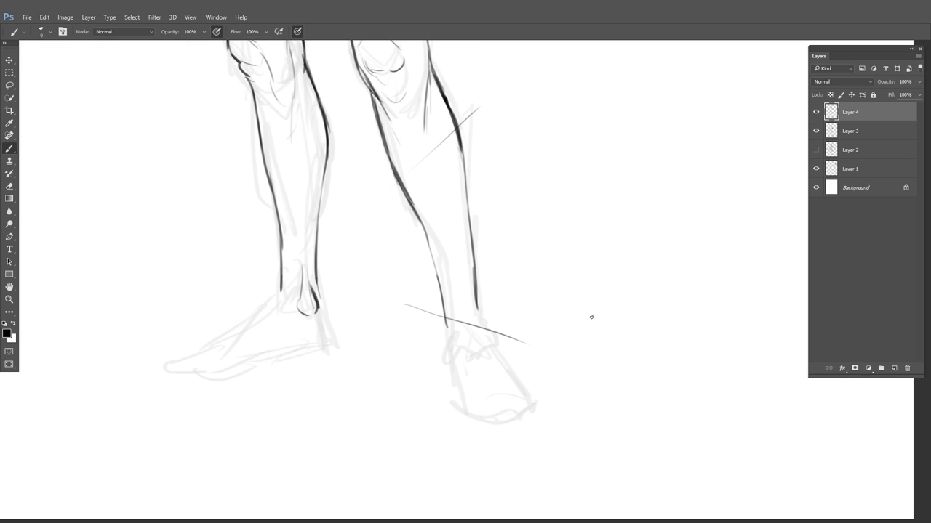
key(ctrl+z)
key(ctrl+z)
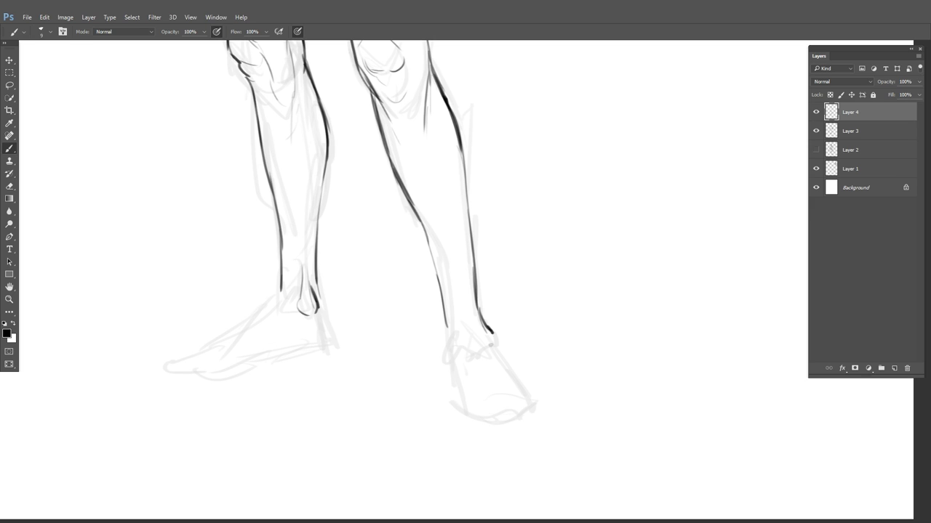
Draw the near leg's ankle bones and the curved line across the front of the ankle
drag(446, 339, 455, 350)
mouse_move(455, 318)
mouse_down()
mouse_move(452, 340)
mouse_move(486, 353)
mouse_up()
drag(568, 339, 613, 270)
Draw the far foot's heel, instep, sole and toe outline
drag(361, 206, 375, 259)
drag(366, 226, 377, 264)
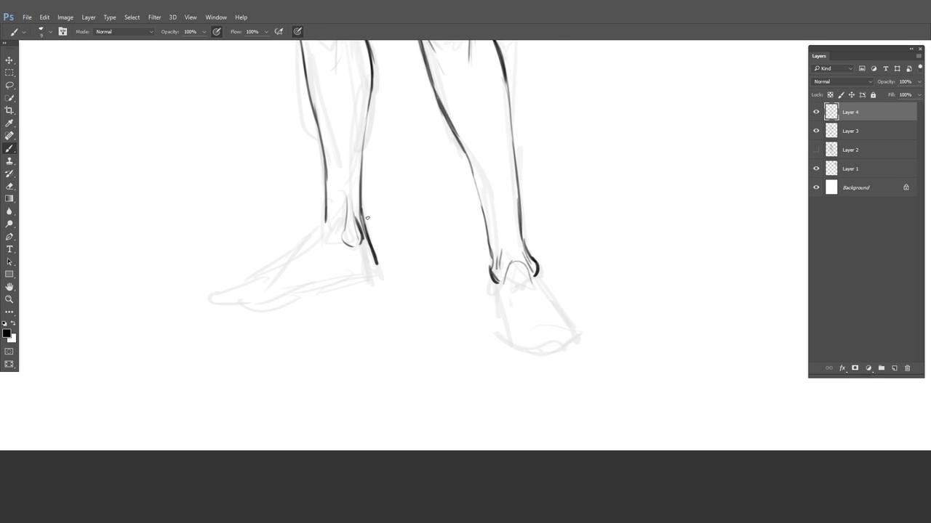
scroll(367, 218, down, 1)
scroll(367, 219, left, 3)
drag(463, 186, 407, 235)
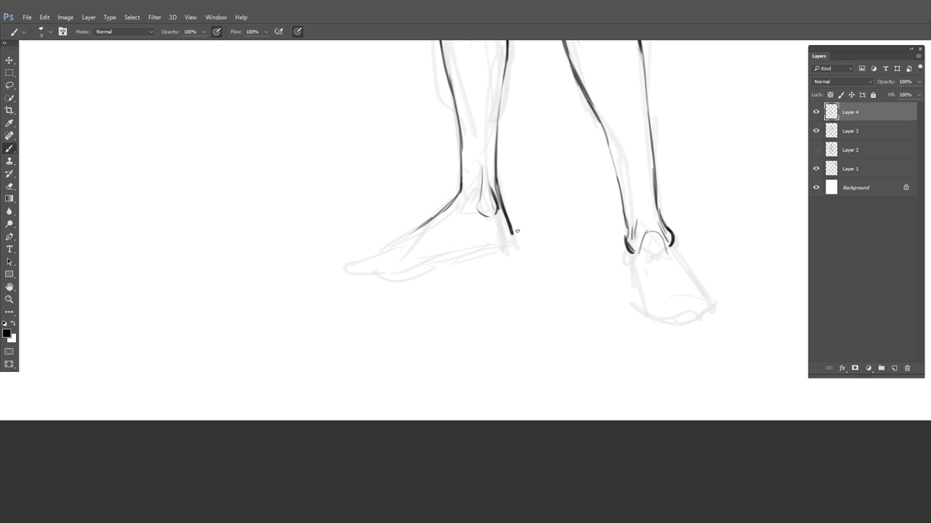
drag(511, 232, 419, 272)
mouse_move(427, 220)
mouse_down()
mouse_move(362, 260)
mouse_move(414, 269)
mouse_up()
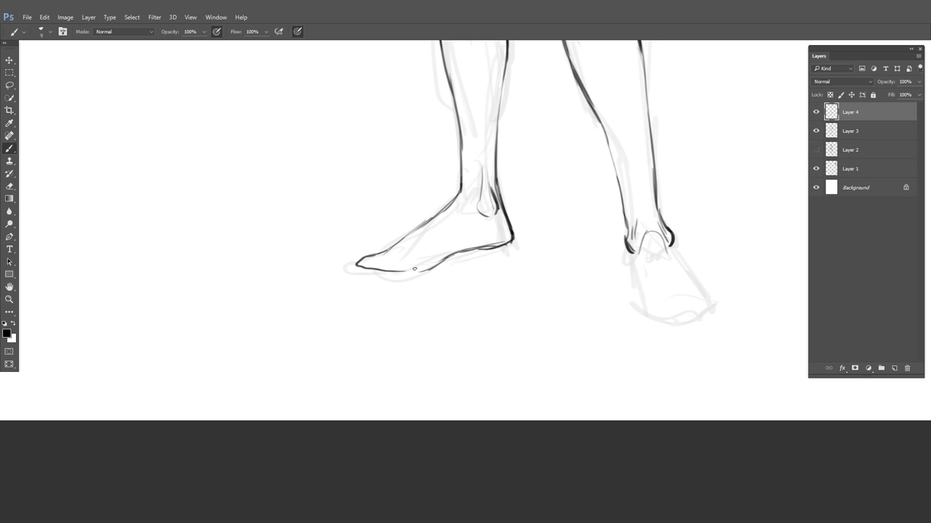
Thicken the far foot's sole line under the ball and the toes
drag(542, 282, 491, 246)
drag(345, 237, 388, 230)
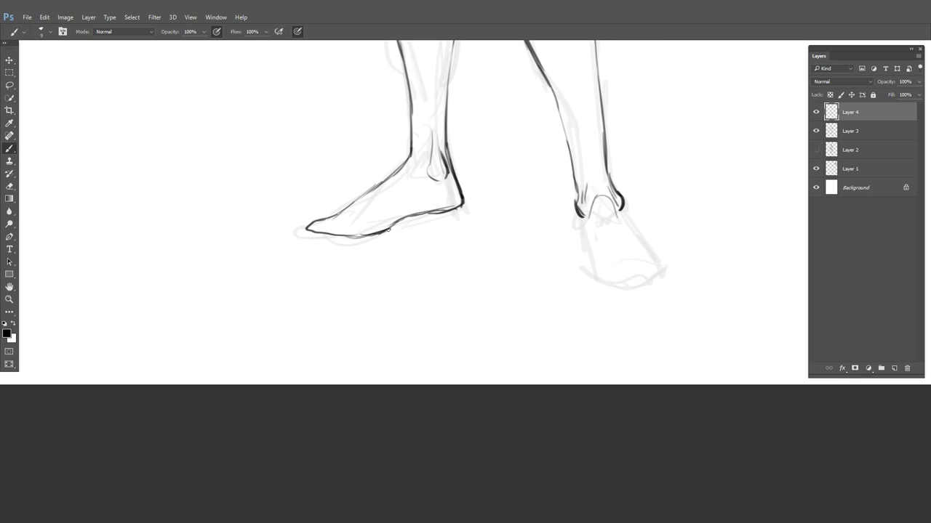
drag(315, 236, 346, 236)
scroll(436, 239, right, 5)
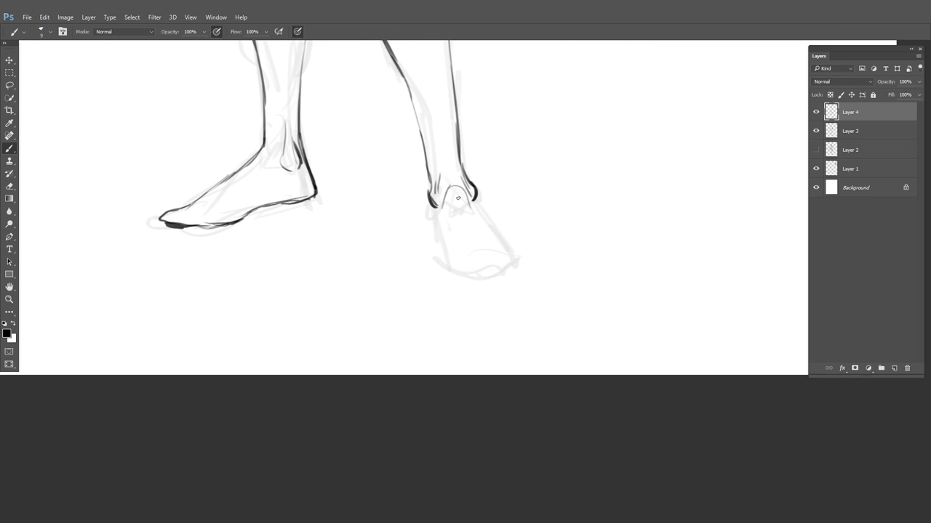
Erase part of the far foot's instep line and redraw the top of the foot toward the toes
key(e)
drag(199, 197, 209, 187)
key(b)
mouse_move(243, 154)
mouse_down()
mouse_move(217, 188)
mouse_move(169, 209)
mouse_up()
Draw the near foot's side contours and its toe and sole edge
drag(435, 205, 446, 263)
drag(467, 195, 499, 242)
mouse_move(447, 263)
mouse_down()
mouse_move(476, 275)
mouse_move(514, 264)
mouse_move(466, 273)
mouse_move(483, 273)
mouse_up()
mouse_move(463, 258)
mouse_down()
mouse_move(501, 252)
mouse_move(481, 273)
mouse_up()
drag(509, 266, 466, 270)
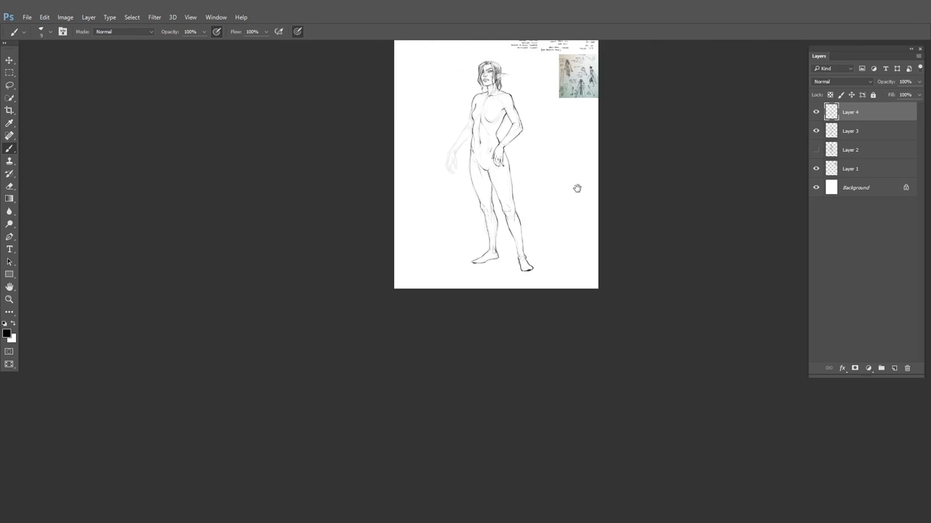
Extend the far upper arm's line down to the elbow and add the short elbow crease marks
mouse_move(558, 210)
mouse_down()
mouse_move(583, 205)
mouse_move(576, 298)
mouse_up()
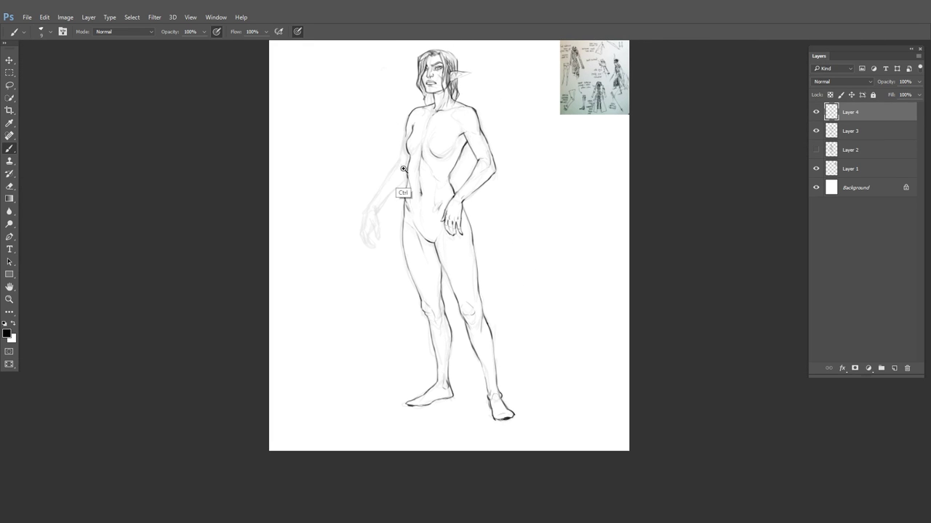
scroll(402, 178, up, 4)
drag(397, 174, 383, 261)
drag(633, 297, 606, 250)
drag(357, 201, 350, 230)
drag(369, 208, 357, 227)
key(e)
key(b)
drag(357, 207, 349, 238)
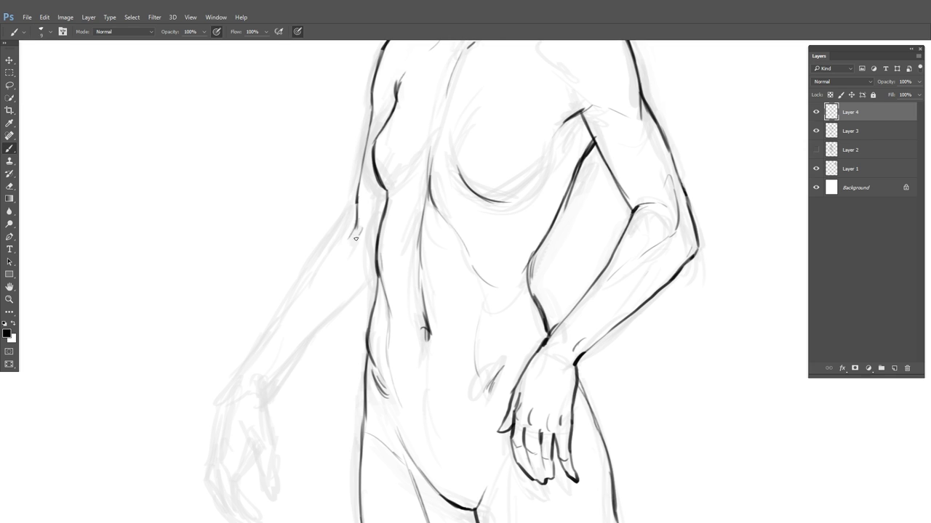
Draw the far forearm down to the wrist and begin the far hand with its thumb and back contour
mouse_move(355, 200)
mouse_down()
mouse_move(237, 372)
mouse_move(249, 339)
mouse_move(324, 243)
mouse_up()
mouse_move(469, 118)
mouse_down()
mouse_move(349, 234)
mouse_move(360, 333)
mouse_move(369, 306)
mouse_up()
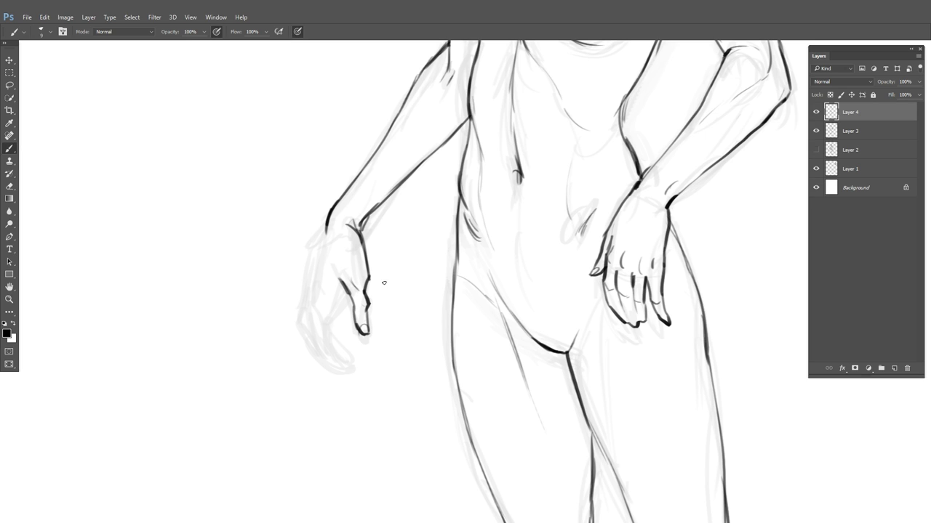
mouse_move(327, 213)
mouse_down()
mouse_move(316, 268)
mouse_move(335, 310)
mouse_up()
drag(336, 279, 341, 290)
drag(392, 370, 366, 314)
Finish the far hand's finger outlines and reinforce the lines at the far elbow
drag(300, 226, 293, 251)
mouse_move(292, 217)
mouse_down()
mouse_move(285, 277)
mouse_move(311, 282)
mouse_move(310, 298)
mouse_move(339, 300)
mouse_up()
drag(532, 375, 456, 336)
mouse_move(394, 202)
mouse_down()
mouse_move(442, 211)
mouse_move(418, 229)
mouse_up()
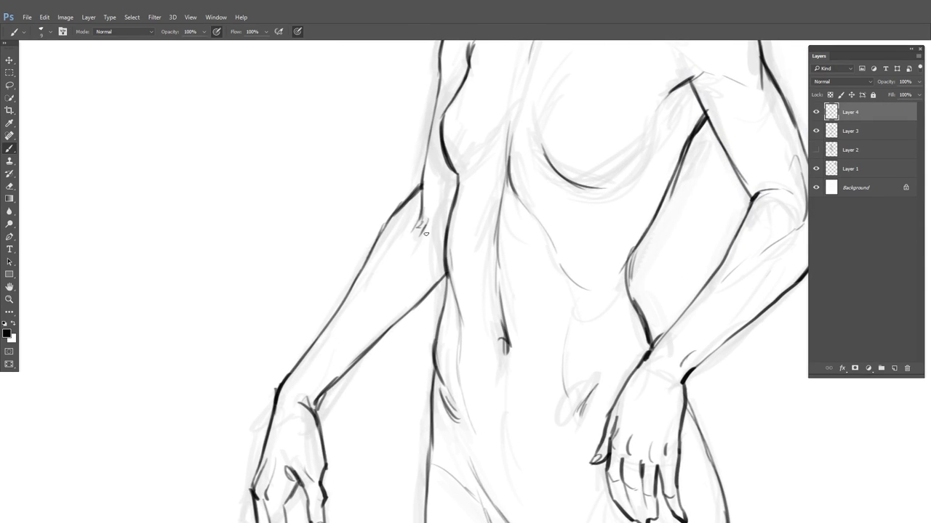
Flip the whole canvas horizontally to check the finished figure
key(ctrl+minus)
key(ctrl+minus)
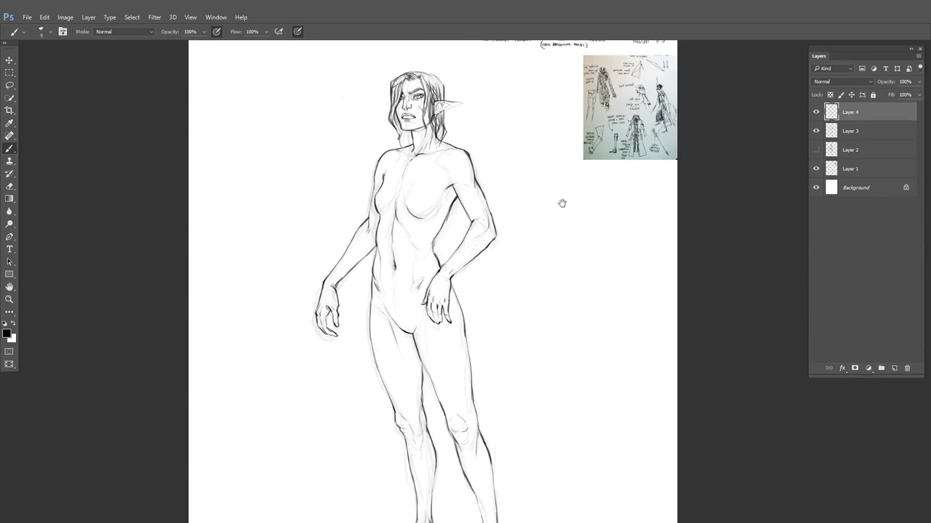
drag(466, 227, 440, 173)
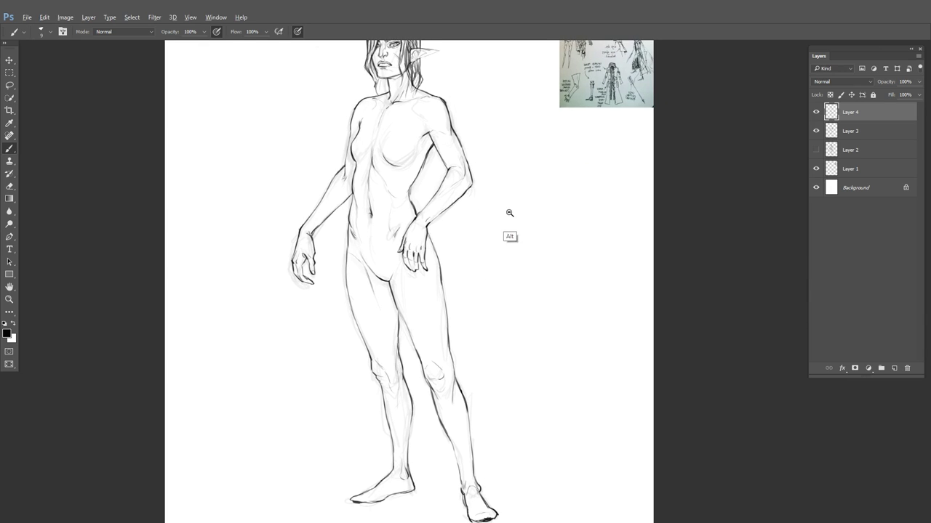
drag(510, 214, 485, 213)
click(65, 17)
mouse_move(119, 109)
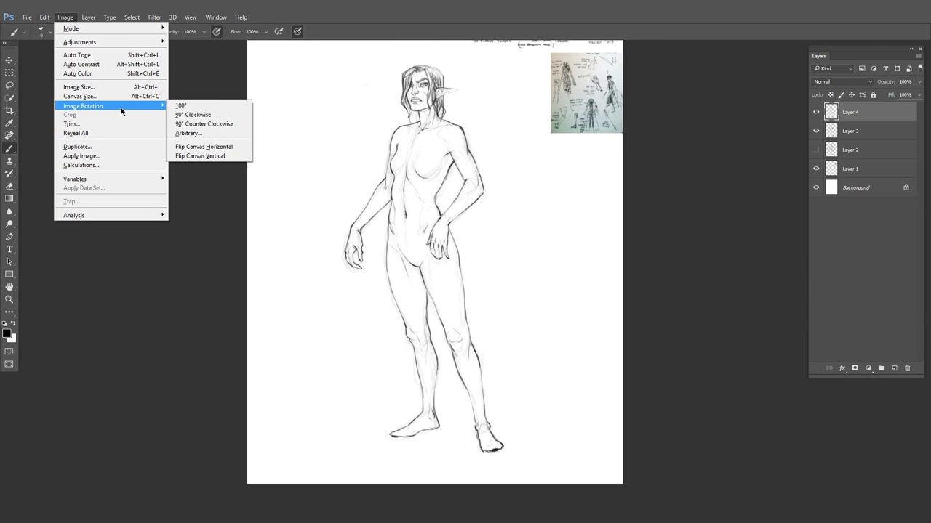
click(211, 149)
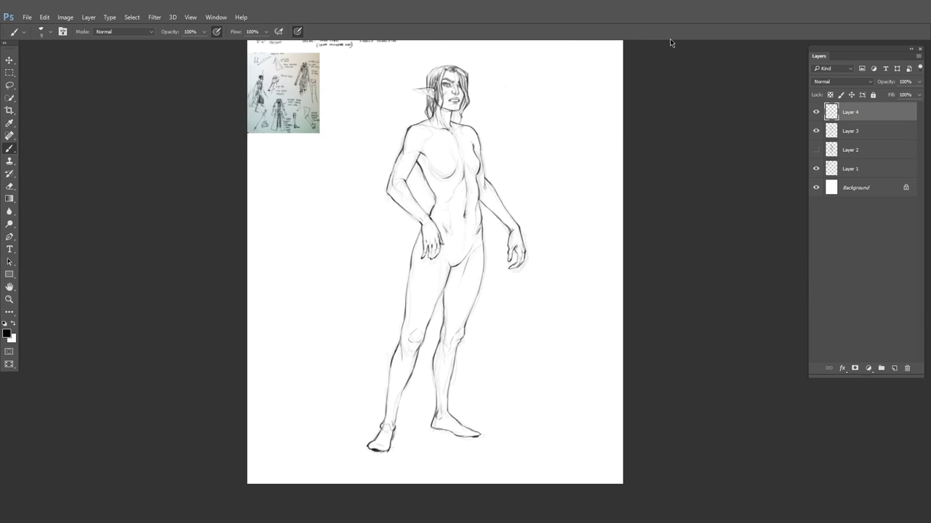
Compare the drawing stages by toggling the visibility of Layer 2, Layer 3 and Layer 4
drag(686, 205, 610, 272)
click(823, 134)
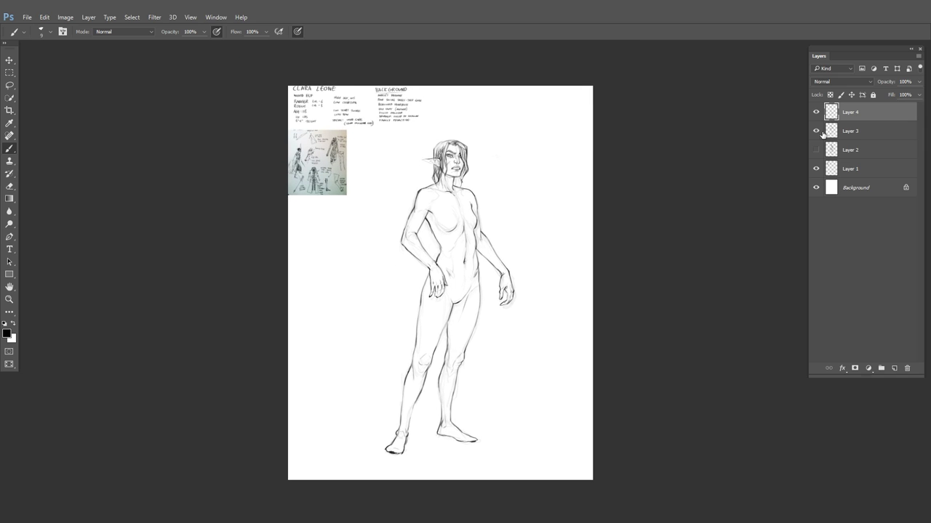
click(816, 131)
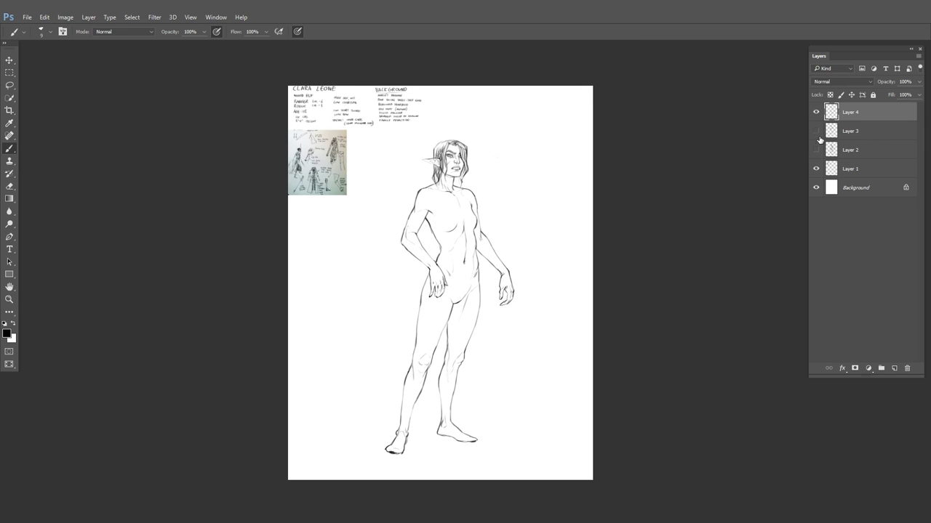
click(815, 149)
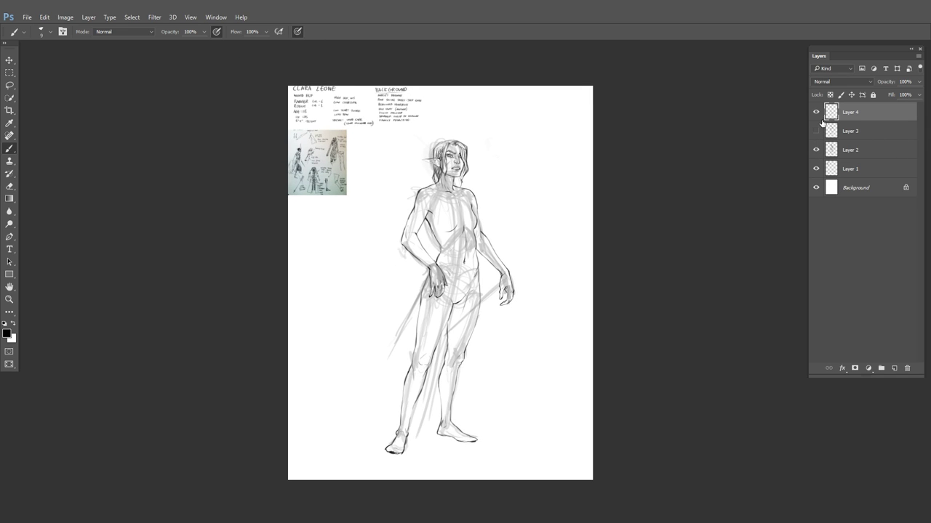
click(816, 112)
click(816, 134)
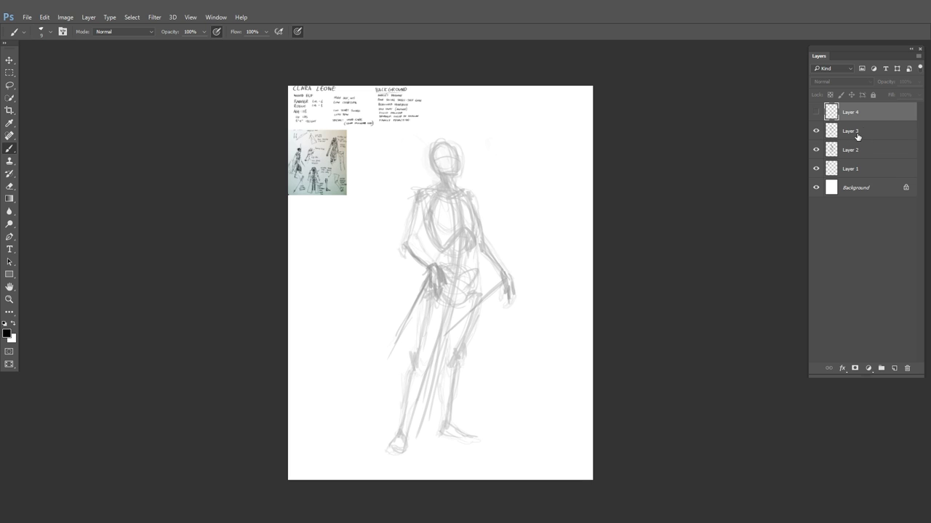
Raise the opacity of Layer 3 to 57%
click(857, 134)
click(920, 83)
drag(878, 94, 901, 95)
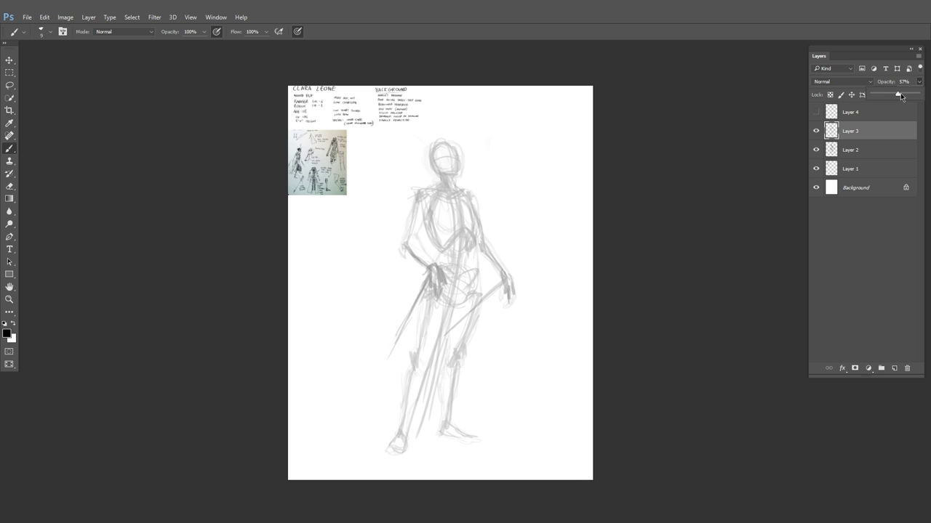
Show and select Layer 4, and hide Layer 2 and Layer 3 so only the line art remains
click(816, 112)
click(816, 112)
click(855, 116)
click(816, 150)
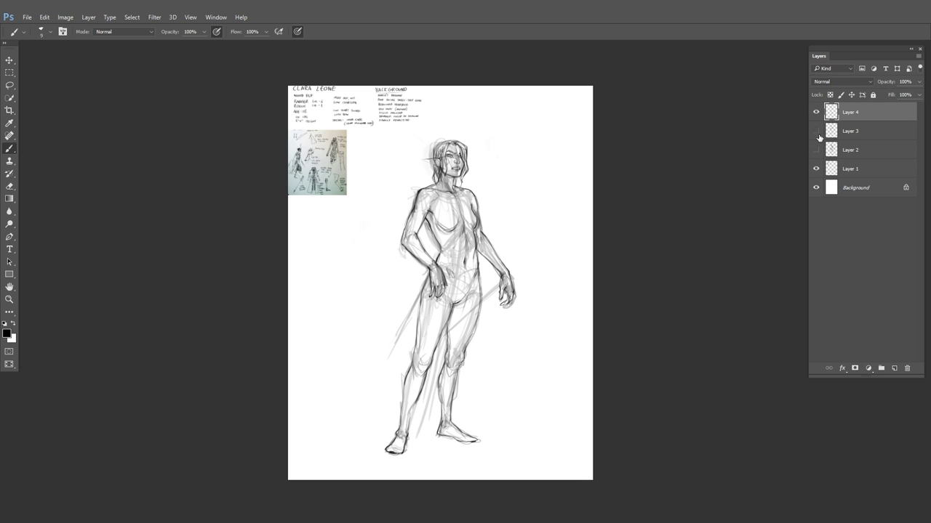
click(816, 130)
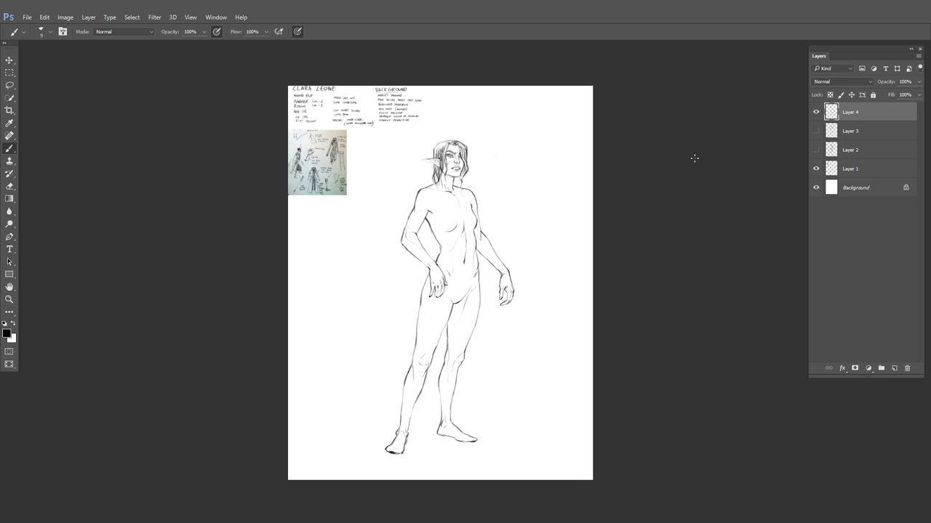
Lower the opacity of Layer 4 to 32% and add a new empty layer above it
drag(531, 257, 563, 276)
drag(564, 251, 601, 296)
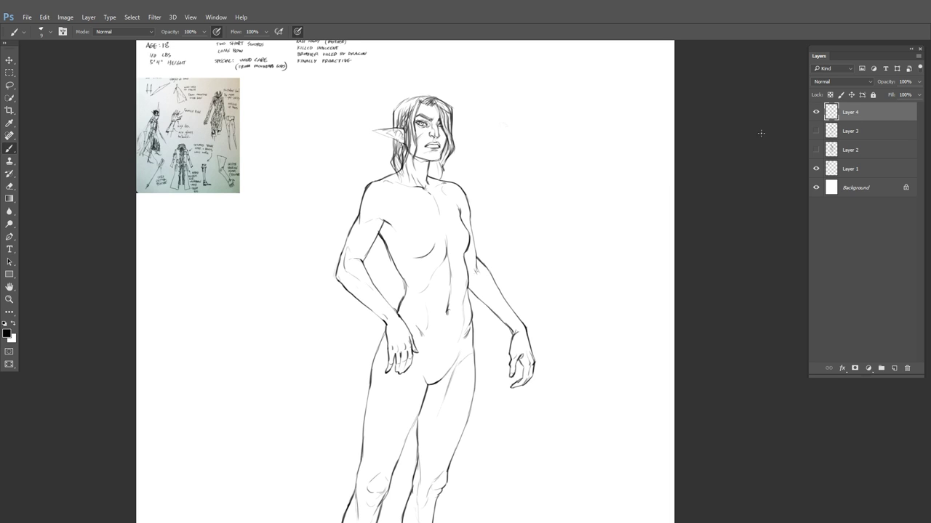
scroll(586, 249, up, 2)
drag(919, 82, 888, 96)
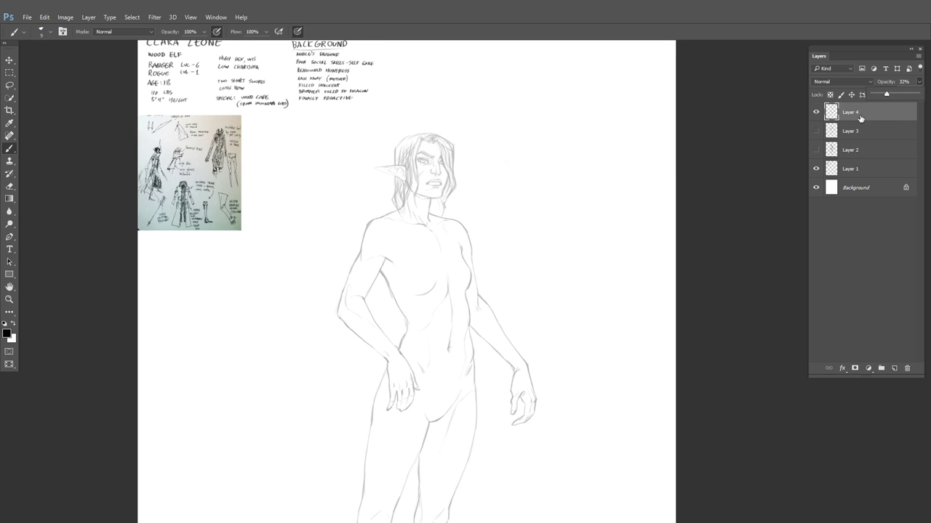
key(ctrl+shift+n)
key(Return)
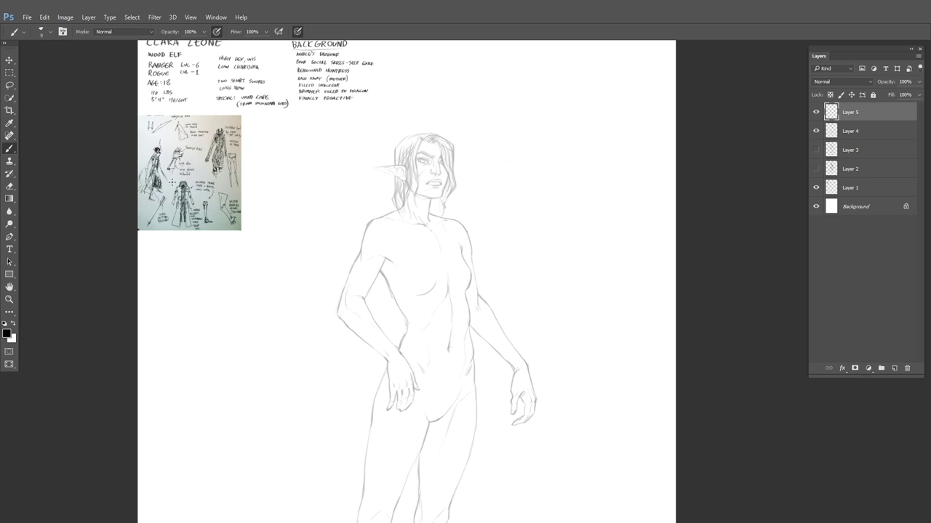
Examine the costume reference sketches, including the coat, sweater, gloves, boots and swords, and compare them with the figure
drag(172, 183, 194, 200)
scroll(191, 198, up, 5)
drag(237, 235, 329, 321)
scroll(373, 265, down, 1)
drag(436, 230, 365, 278)
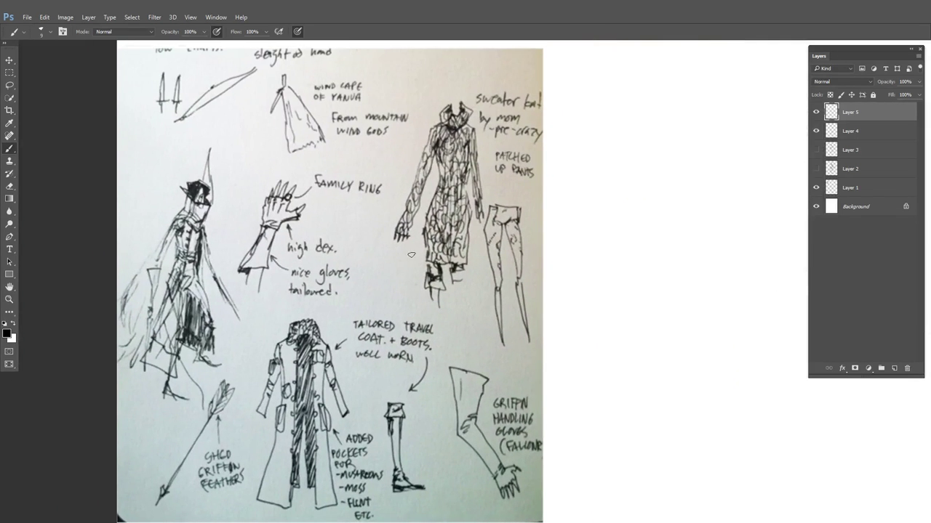
drag(530, 273, 518, 261)
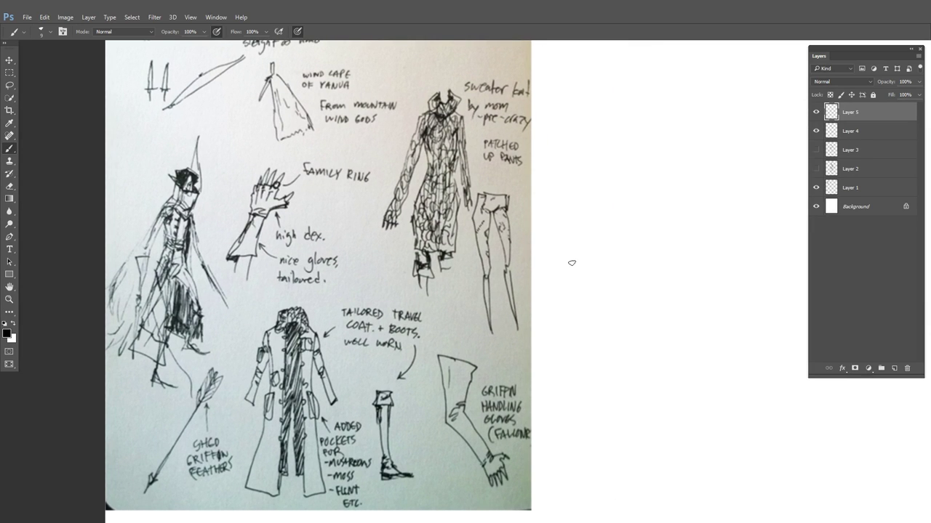
drag(566, 272, 555, 256)
mouse_move(555, 247)
mouse_down()
mouse_move(557, 260)
mouse_move(594, 268)
mouse_move(200, 225)
mouse_up()
drag(526, 194, 525, 256)
drag(522, 258, 513, 216)
drag(535, 224, 506, 187)
drag(471, 218, 502, 209)
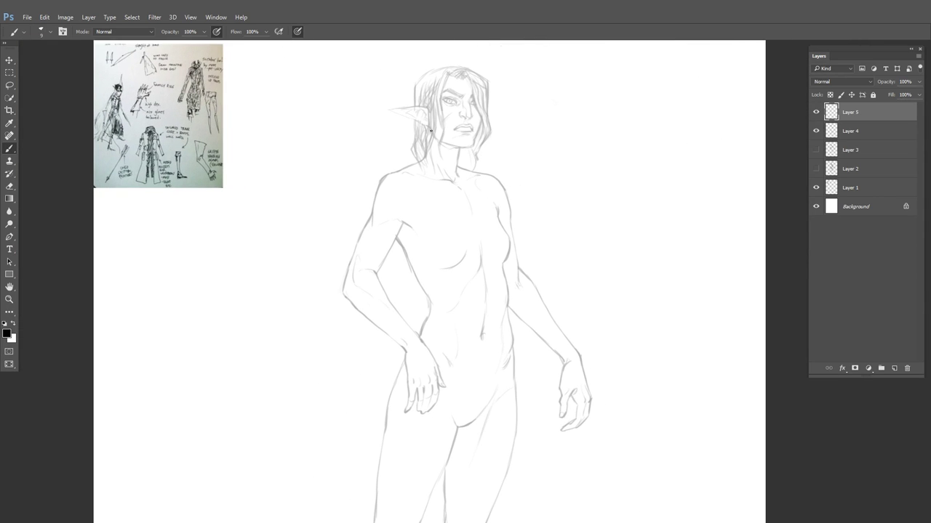
drag(530, 169, 490, 214)
Toggle Layer 5's visibility off and on, and handwrite the note "RANGER COAT" on it beside the figure's head
click(817, 113)
drag(434, 226, 453, 212)
ctrl+click(453, 211)
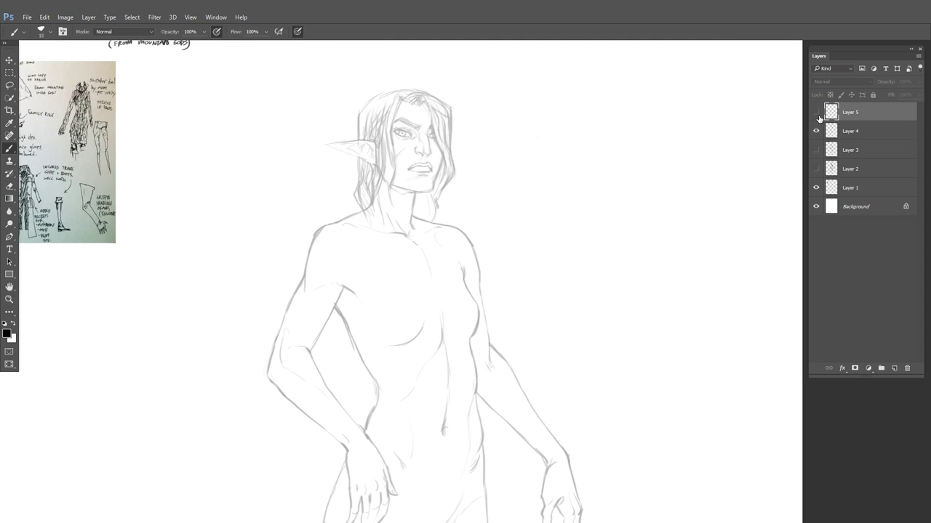
key(ctrl+comma)
drag(177, 133, 183, 153)
drag(178, 134, 195, 148)
mouse_move(198, 126)
mouse_down()
mouse_move(194, 141)
mouse_move(208, 145)
mouse_up()
mouse_move(208, 125)
mouse_down()
mouse_move(211, 143)
mouse_move(221, 121)
mouse_move(236, 134)
mouse_up()
drag(247, 120, 249, 128)
drag(252, 134, 266, 132)
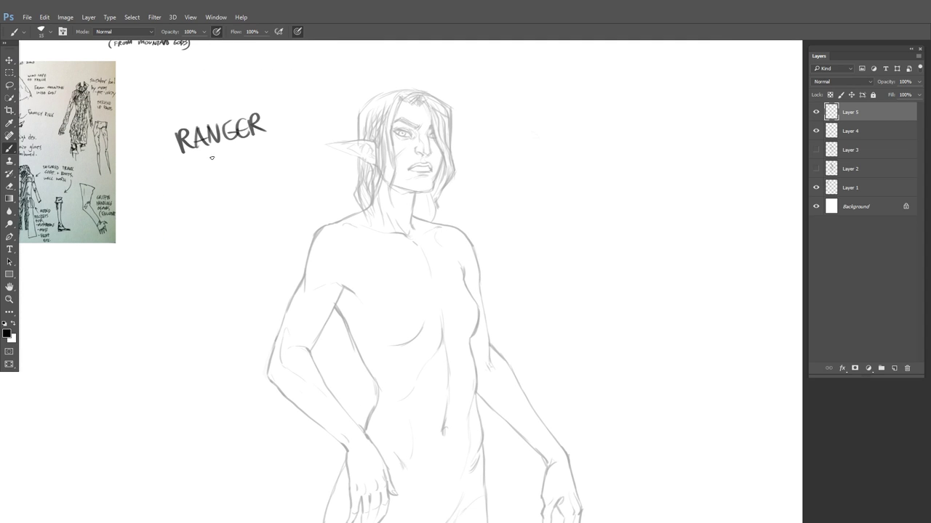
mouse_move(205, 161)
mouse_down()
mouse_move(203, 176)
mouse_move(214, 159)
mouse_up()
drag(221, 172, 235, 163)
drag(232, 154, 247, 150)
drag(240, 152, 239, 169)
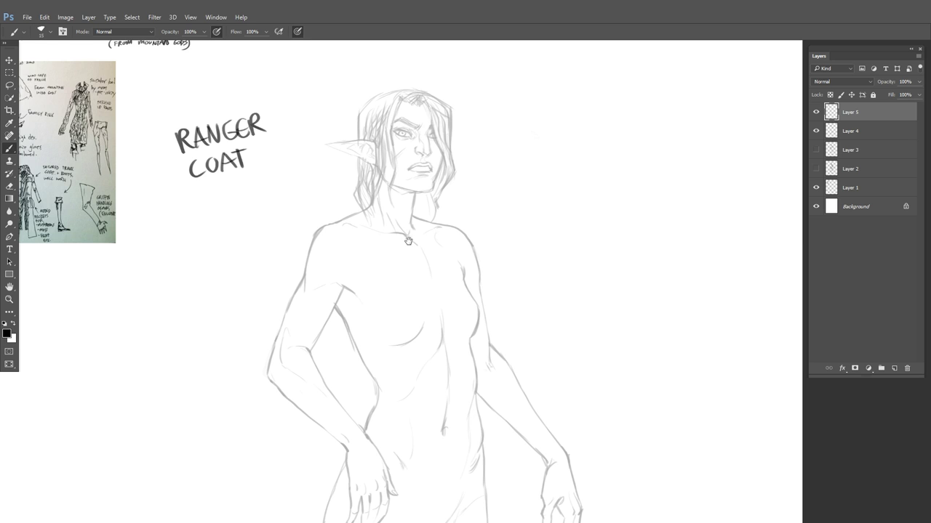
Punctuate the coat heading with a period and handwrite "OUTDOORS" beneath it, erasing and redoing the faulty letter
drag(408, 240, 522, 215)
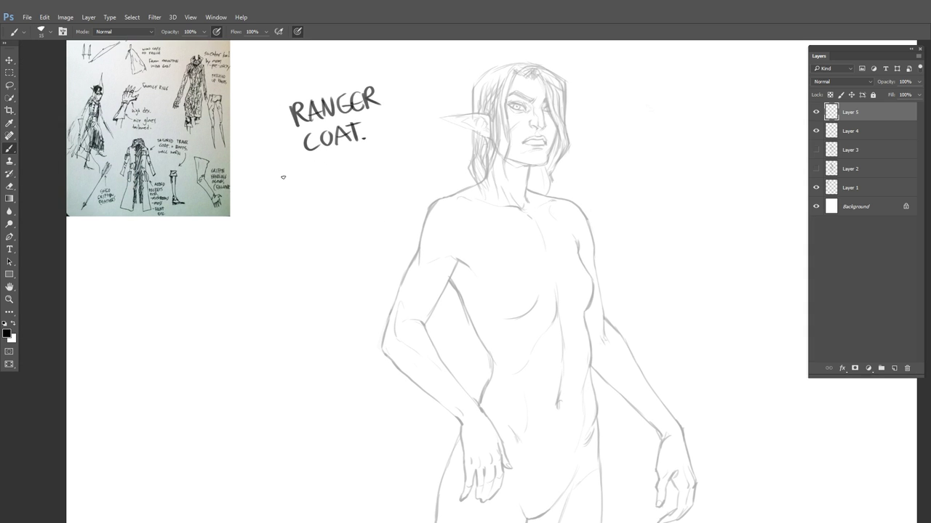
drag(261, 183, 276, 192)
drag(283, 177, 296, 190)
drag(296, 175, 298, 190)
drag(315, 176, 315, 175)
mouse_move(328, 172)
mouse_down()
mouse_move(259, 187)
mouse_move(289, 178)
mouse_up()
key(e)
key(b)
drag(293, 172, 294, 188)
drag(288, 177, 307, 181)
drag(322, 170, 333, 166)
drag(339, 163, 341, 175)
drag(339, 162, 350, 172)
Handwrite "FOR ETENDED PERIODS" in two lines below the word "OUTDOORS"
drag(260, 207, 262, 222)
drag(257, 210, 278, 205)
drag(260, 215, 271, 213)
drag(279, 202, 285, 199)
mouse_move(285, 198)
mouse_down()
mouse_move(295, 211)
mouse_move(320, 203)
mouse_up()
drag(307, 194, 318, 190)
drag(309, 199, 323, 200)
drag(317, 190, 327, 186)
drag(328, 186, 337, 189)
drag(339, 193, 349, 181)
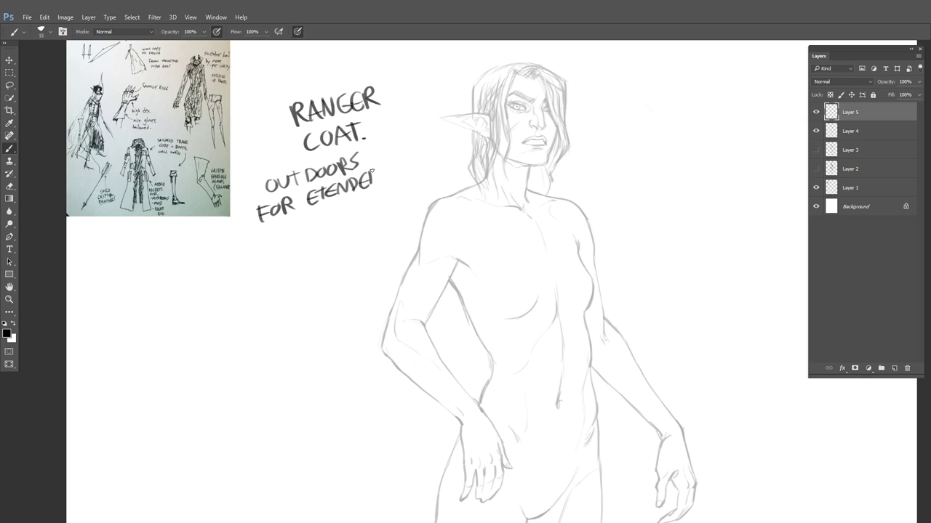
mouse_move(259, 235)
mouse_down()
mouse_move(297, 229)
mouse_move(323, 209)
mouse_up()
Rough in the first coat collar and lapel lines on both sides of the figure's neck
mouse_move(623, 266)
mouse_down()
mouse_move(496, 239)
mouse_move(497, 230)
mouse_up()
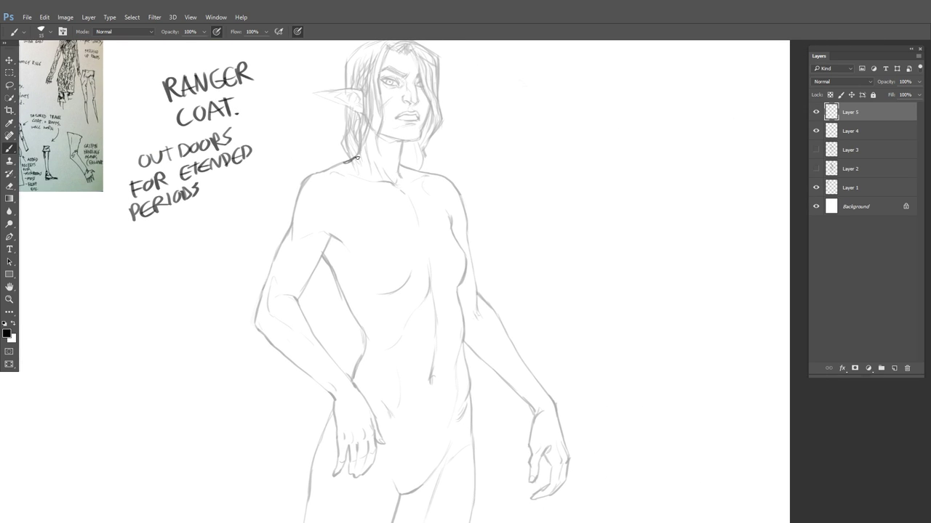
mouse_move(376, 150)
mouse_down()
mouse_move(494, 218)
mouse_move(451, 164)
mouse_move(442, 213)
mouse_move(455, 232)
mouse_up()
mouse_move(480, 184)
mouse_down()
mouse_move(508, 243)
mouse_move(514, 237)
mouse_up()
mouse_move(554, 247)
mouse_down()
mouse_move(501, 143)
mouse_move(512, 150)
mouse_up()
drag(519, 183, 500, 182)
Sketch a long sheathed short sword hanging beside one hip and a second sword's hilt and crossguard at the other
mouse_move(534, 281)
mouse_down()
mouse_move(538, 204)
mouse_move(564, 182)
mouse_up()
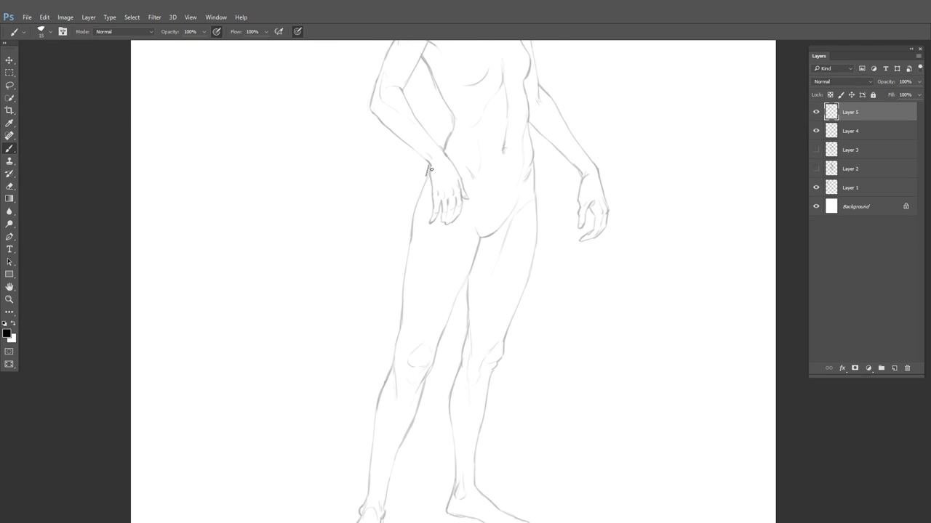
drag(430, 169, 338, 317)
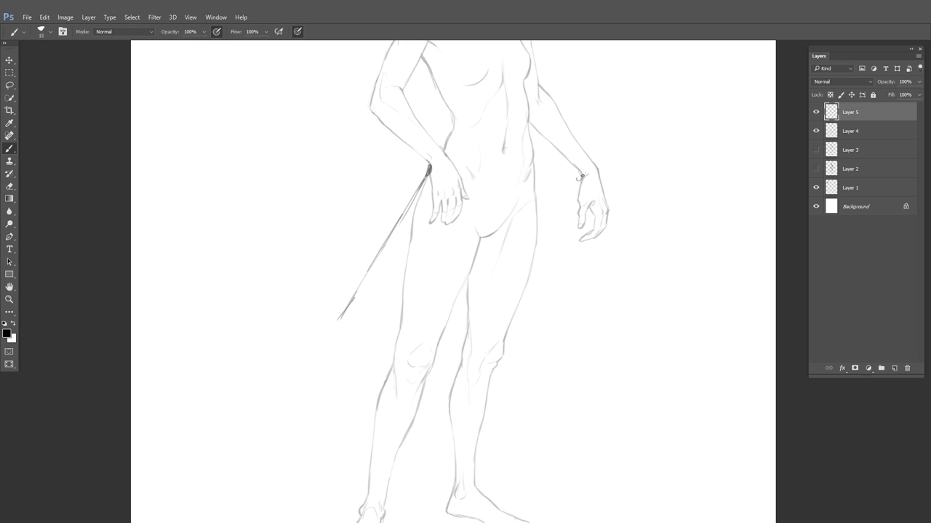
drag(582, 176, 532, 221)
mouse_move(408, 215)
mouse_down()
mouse_move(414, 237)
mouse_move(406, 204)
mouse_move(410, 231)
mouse_move(320, 356)
mouse_up()
drag(547, 211, 534, 249)
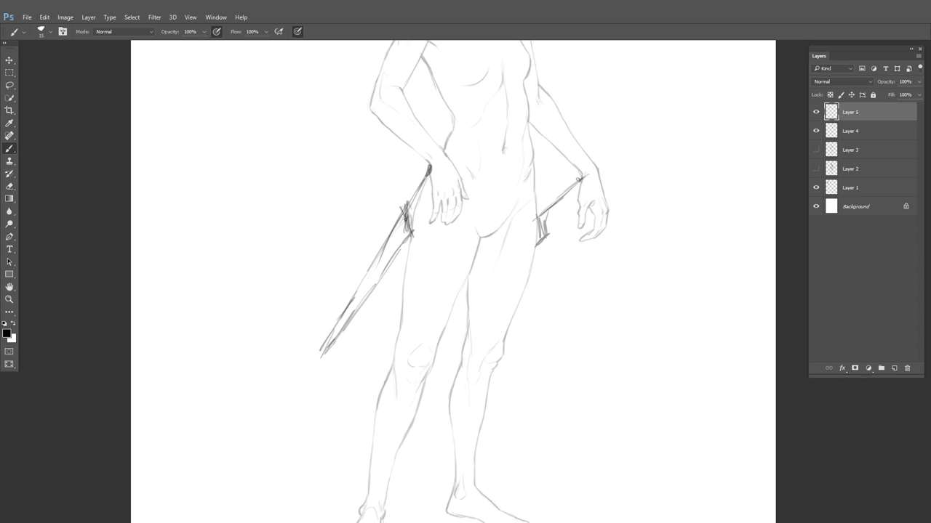
mouse_move(394, 202)
mouse_down()
mouse_move(415, 231)
mouse_move(433, 174)
mouse_up()
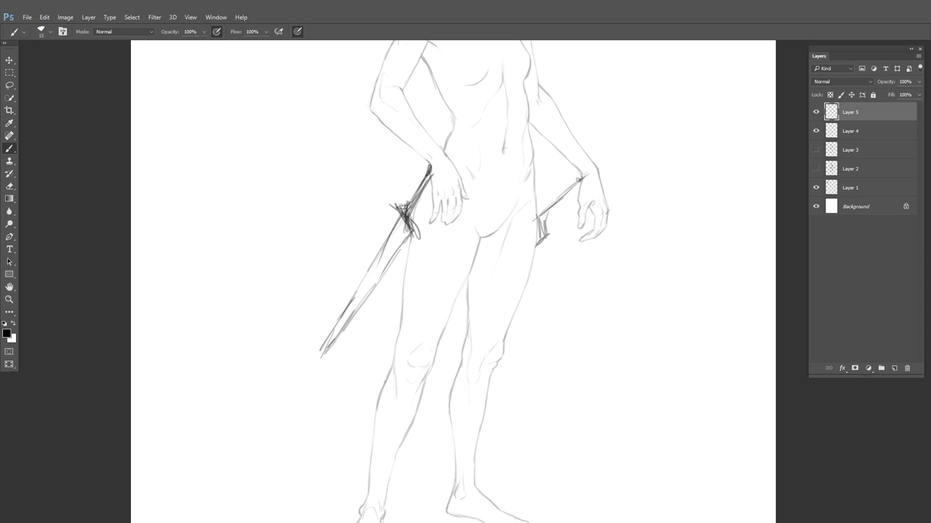
mouse_move(541, 205)
mouse_down()
mouse_move(553, 242)
mouse_move(570, 189)
mouse_up()
drag(567, 192, 581, 177)
drag(550, 149, 532, 192)
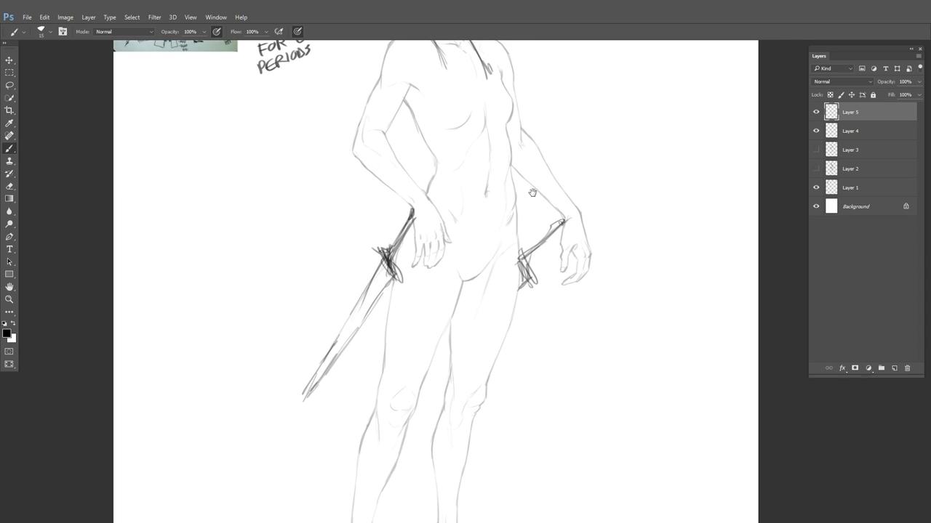
mouse_move(395, 268)
mouse_down()
mouse_move(415, 241)
mouse_move(391, 263)
mouse_up()
Sketch a belt with a buckle around the waist, linking the two swords at the hips
mouse_move(395, 250)
mouse_down()
mouse_move(415, 229)
mouse_move(519, 220)
mouse_up()
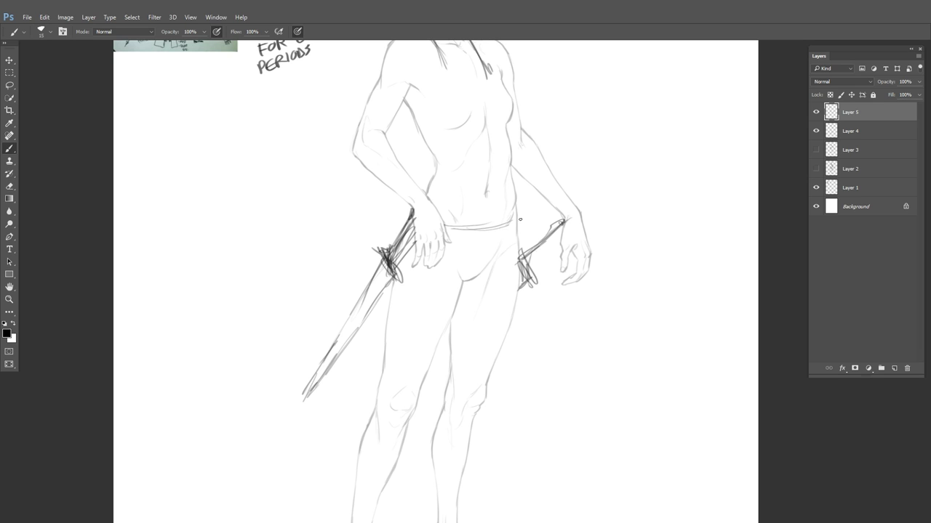
mouse_move(444, 225)
mouse_down()
mouse_move(492, 220)
mouse_move(406, 225)
mouse_move(516, 216)
mouse_move(483, 228)
mouse_move(512, 231)
mouse_move(521, 257)
mouse_move(517, 226)
mouse_move(564, 224)
mouse_move(517, 221)
mouse_move(474, 239)
mouse_up()
mouse_move(487, 220)
mouse_down()
mouse_move(476, 235)
mouse_move(497, 224)
mouse_up()
mouse_move(589, 150)
mouse_down()
mouse_move(574, 191)
mouse_move(578, 182)
mouse_up()
drag(536, 251, 532, 224)
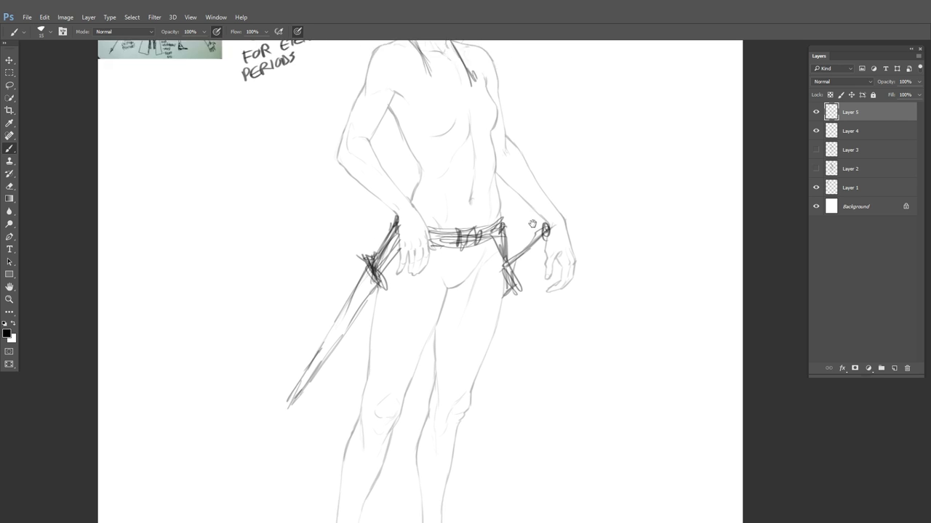
Finish the sword's tip and handwrite the label "SHORT SWORDS" beside the figure's thigh
drag(528, 271, 526, 233)
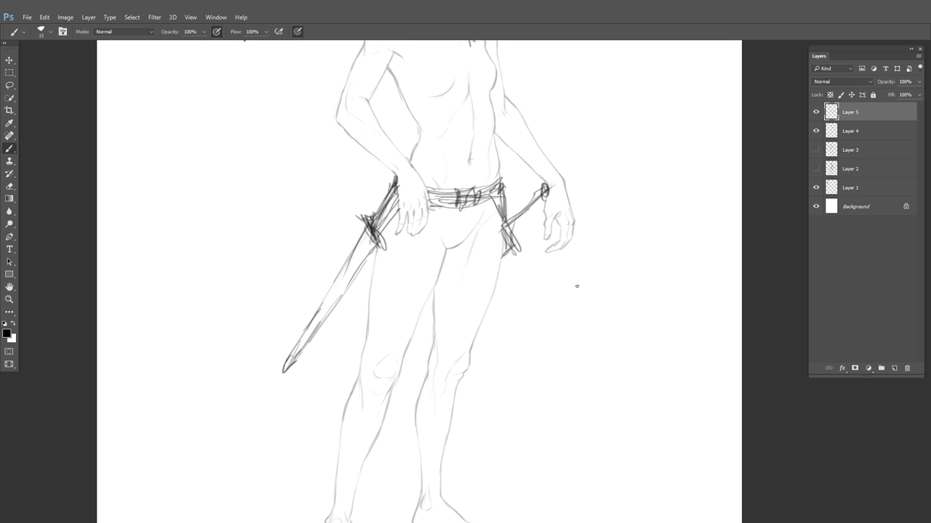
drag(547, 285, 546, 299)
mouse_move(557, 287)
mouse_down()
mouse_move(556, 300)
mouse_move(567, 299)
mouse_up()
drag(574, 289, 607, 283)
mouse_move(598, 285)
mouse_down()
mouse_move(598, 298)
mouse_move(552, 321)
mouse_up()
drag(565, 310, 585, 312)
drag(591, 320, 605, 317)
drag(616, 301, 618, 318)
Draw the coat's front edge on the figure's left side, from the collar down the chest to the belt
scroll(604, 311, up, 3)
mouse_move(364, 107)
mouse_down()
mouse_move(379, 135)
mouse_move(419, 140)
mouse_up()
drag(404, 120, 438, 168)
mouse_move(421, 139)
mouse_down()
mouse_move(441, 183)
mouse_move(439, 176)
mouse_move(440, 219)
mouse_up()
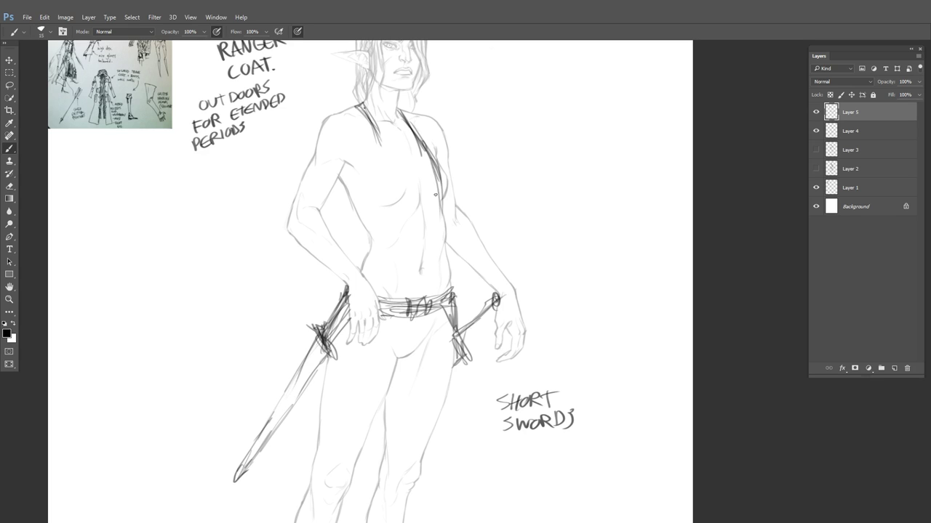
drag(436, 164, 440, 230)
drag(439, 181, 450, 278)
drag(438, 208, 451, 275)
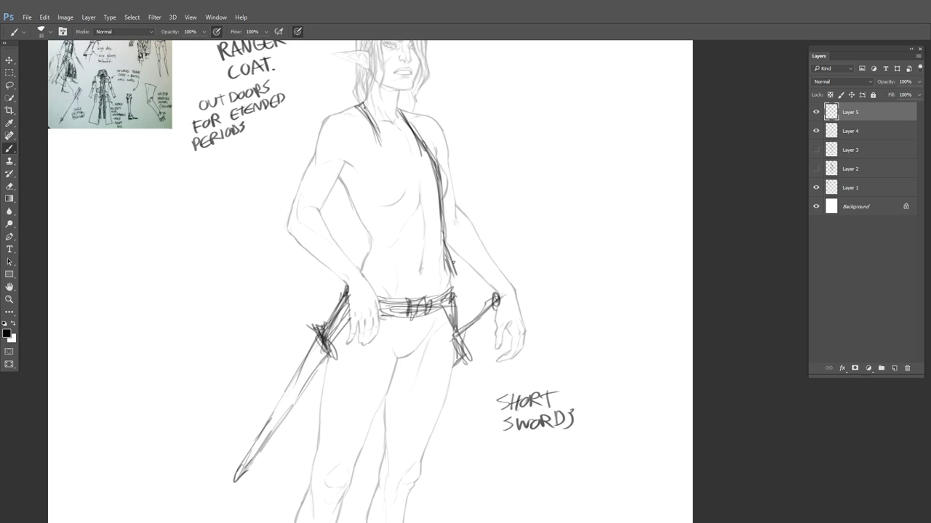
mouse_move(443, 236)
mouse_down()
mouse_move(456, 297)
mouse_move(442, 236)
mouse_up()
Draw the matching coat front edge on the figure's right side, from the lapel down to the belt
drag(377, 138, 404, 299)
drag(391, 204, 398, 255)
drag(387, 180, 396, 229)
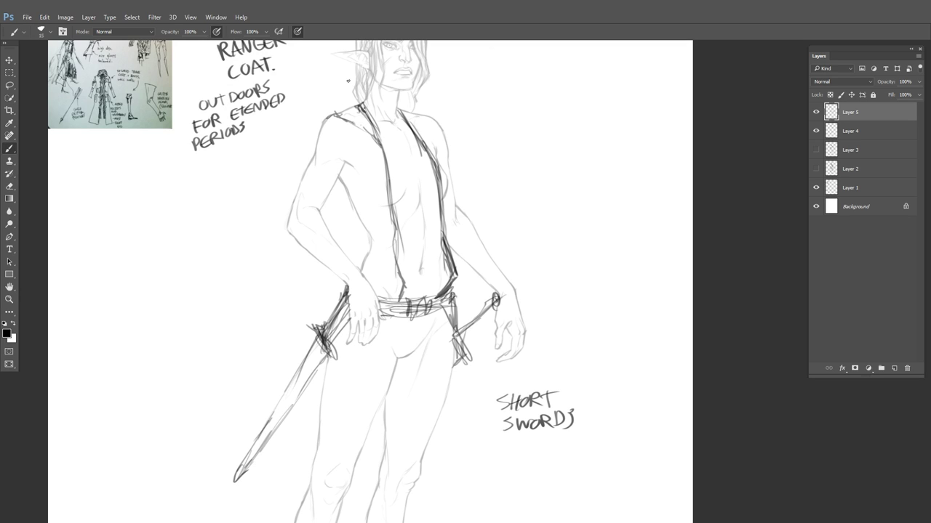
Sketch a raised collar on both sides of the neck and strengthen the lapel line on the figure's right side
mouse_move(334, 88)
mouse_down()
mouse_move(329, 115)
mouse_move(365, 91)
mouse_move(356, 80)
mouse_move(336, 87)
mouse_move(333, 110)
mouse_move(339, 97)
mouse_up()
key(e)
key(b)
drag(405, 115, 421, 90)
mouse_move(417, 90)
mouse_down()
mouse_move(435, 120)
mouse_move(429, 153)
mouse_move(423, 131)
mouse_up()
drag(360, 107, 381, 148)
drag(353, 124, 378, 144)
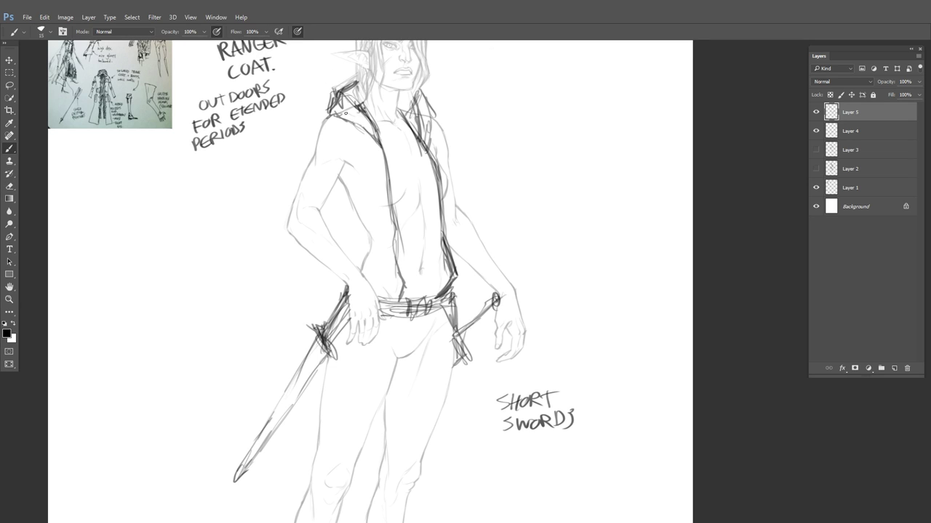
Draw flared shoulder capes over both upper arms, extending out from the collar
drag(330, 110, 321, 120)
drag(373, 161, 409, 237)
drag(365, 192, 356, 205)
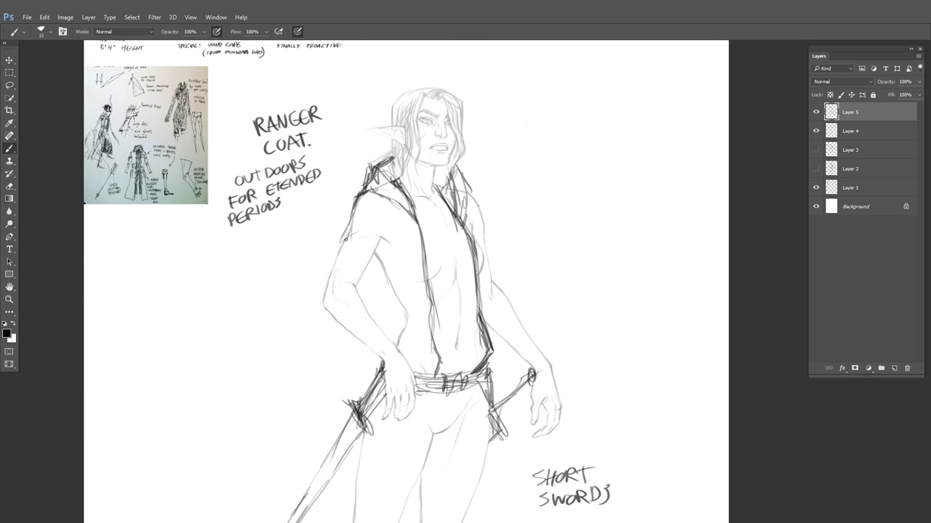
drag(405, 211, 339, 242)
drag(484, 210, 485, 235)
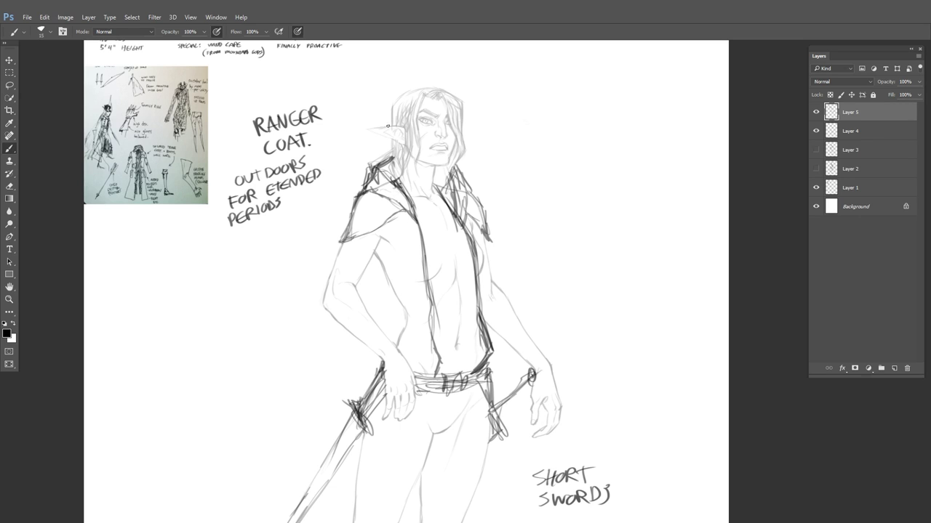
Erase the tall collar tips on both sides of the neck and redraw the collar's upper edge lower
key(e)
drag(373, 163, 399, 154)
drag(466, 160, 452, 169)
key(b)
drag(373, 177, 397, 165)
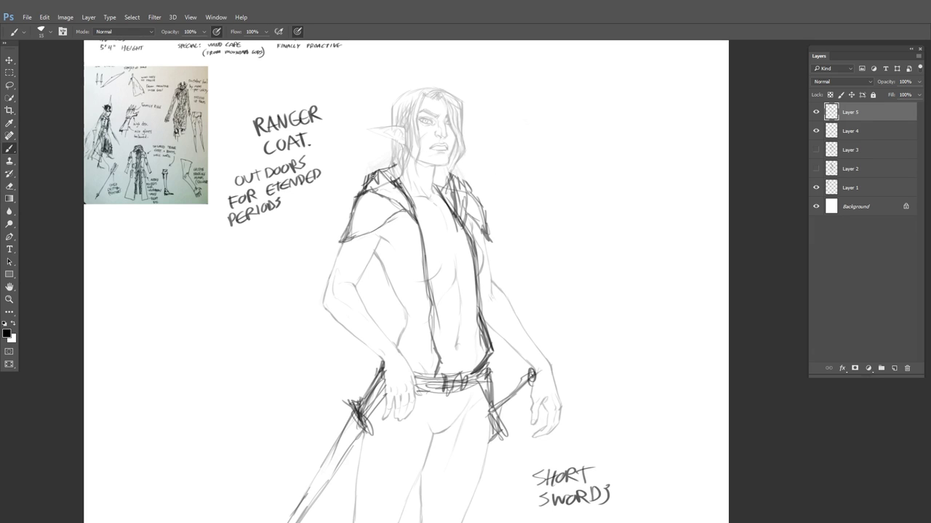
Outline the coat's fitted sides from the armpits to the waist, with short folds below the figure's right armpit
drag(372, 260, 378, 277)
drag(531, 194, 490, 130)
drag(338, 165, 332, 192)
mouse_move(352, 166)
mouse_down()
mouse_move(336, 189)
mouse_move(349, 170)
mouse_move(357, 240)
mouse_up()
mouse_move(335, 192)
mouse_down()
mouse_move(356, 235)
mouse_move(350, 267)
mouse_up()
drag(356, 234, 350, 272)
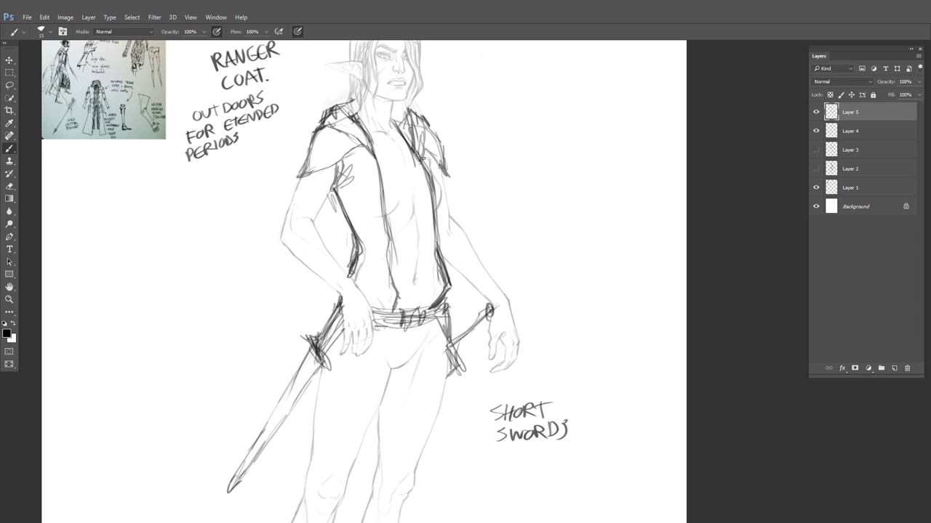
mouse_move(421, 153)
mouse_down()
mouse_move(444, 190)
mouse_move(452, 288)
mouse_up()
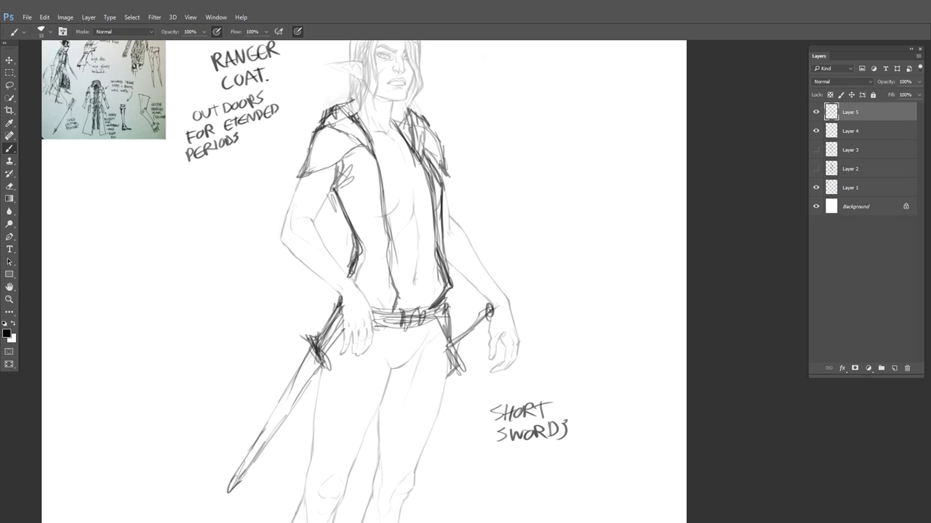
drag(428, 168, 428, 213)
Handwrite the note "NOBLE ROOTS." below the outdoor-use note
ctrl+drag(183, 242, 245, 229)
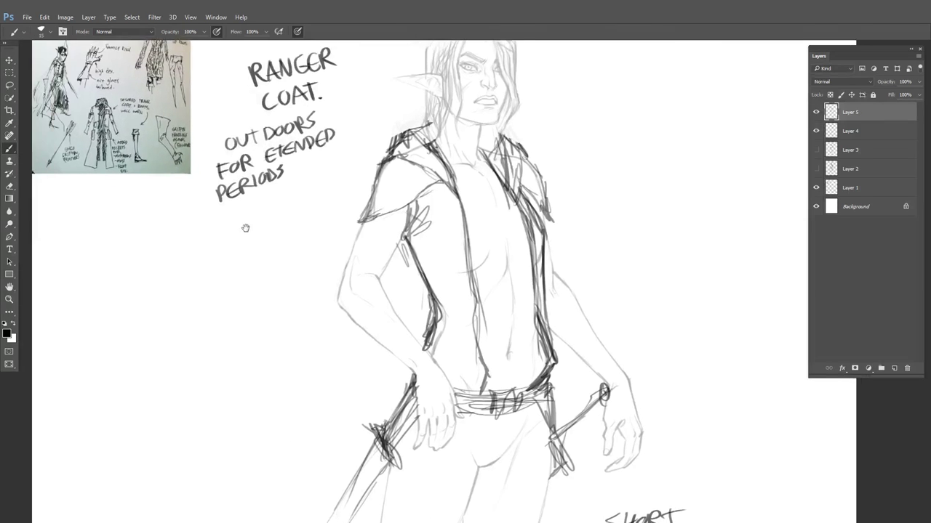
drag(159, 236, 159, 255)
drag(160, 235, 177, 240)
drag(180, 233, 192, 232)
drag(186, 232, 184, 248)
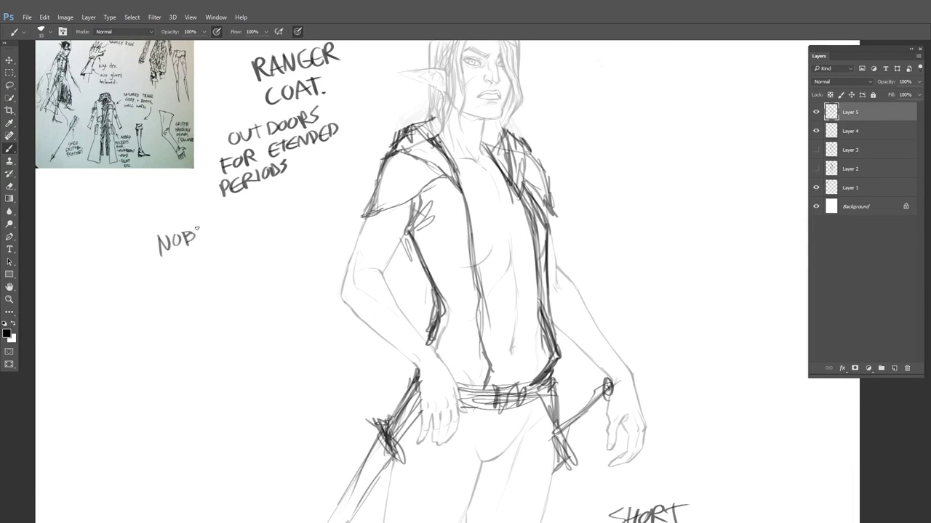
drag(232, 213, 232, 230)
drag(232, 213, 248, 222)
drag(250, 207, 249, 208)
drag(261, 205, 275, 197)
drag(269, 201, 270, 214)
drag(285, 193, 280, 209)
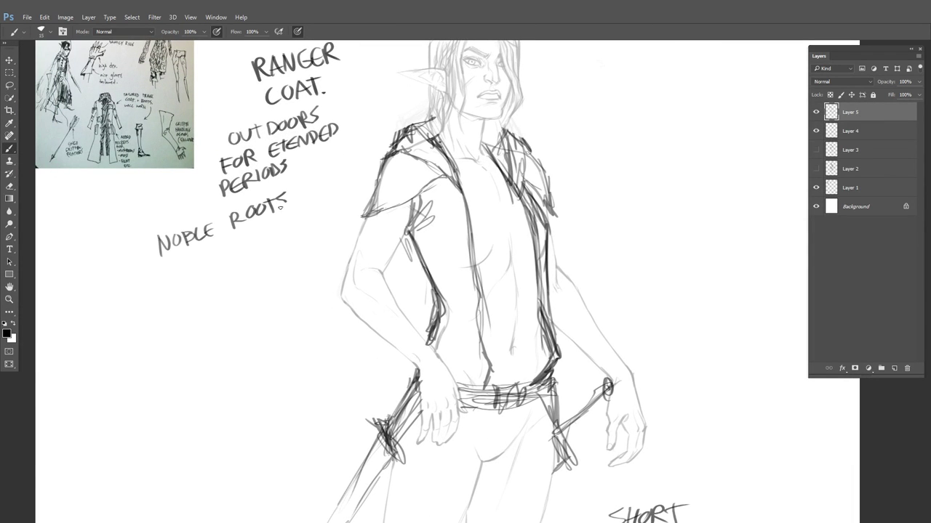
Handwrite "COAT IS TAILORED" on the line below "NOBLE ROOTS."
drag(162, 267, 164, 279)
drag(172, 266, 191, 270)
drag(181, 268, 187, 267)
drag(194, 257, 194, 267)
drag(261, 225, 267, 240)
mouse_move(273, 222)
mouse_down()
mouse_move(273, 234)
mouse_move(285, 231)
mouse_up()
drag(291, 214, 300, 224)
drag(304, 208, 314, 218)
drag(313, 203, 319, 216)
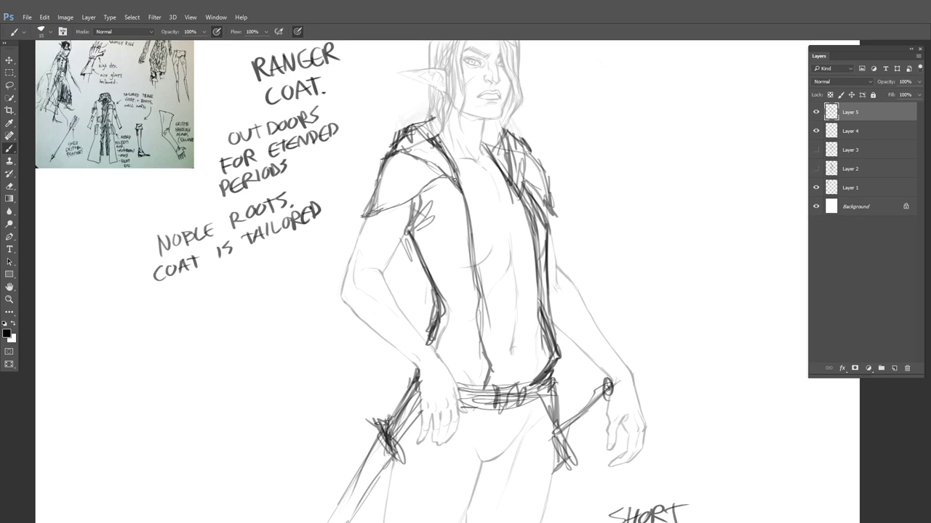
Thicken and shade the folded lapels on both sides of the coat's open neckline
drag(432, 161, 458, 186)
drag(413, 146, 438, 162)
drag(434, 157, 459, 179)
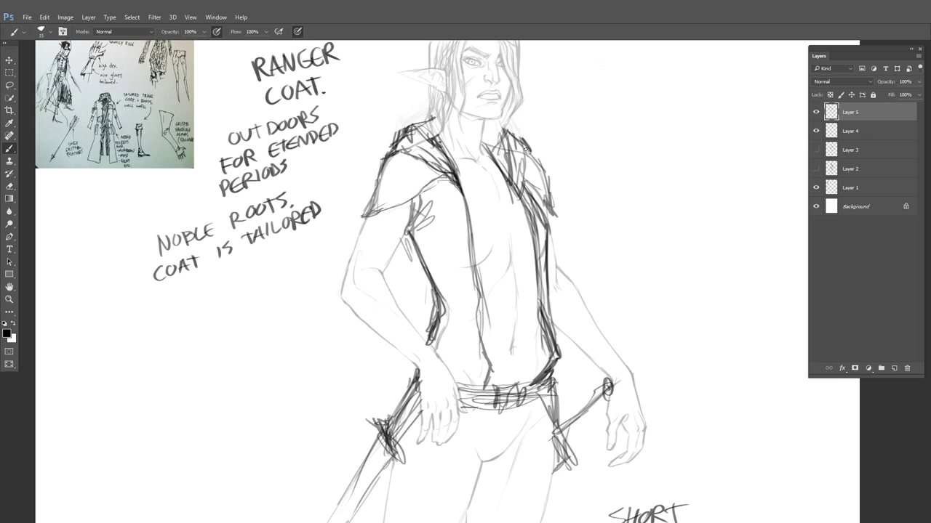
mouse_move(520, 157)
mouse_down()
mouse_move(520, 205)
mouse_move(516, 193)
mouse_up()
drag(518, 151, 524, 176)
drag(516, 134, 523, 164)
drag(503, 130, 516, 180)
Add inner seam lines along the coat's front panels and a row of buttons down each front edge
drag(417, 195, 445, 218)
drag(451, 234, 461, 320)
drag(477, 265, 491, 363)
drag(457, 284, 470, 384)
mouse_move(439, 315)
mouse_down()
mouse_move(428, 336)
mouse_move(377, 243)
mouse_move(351, 262)
mouse_move(384, 243)
mouse_move(398, 276)
mouse_up()
mouse_move(490, 225)
mouse_down()
mouse_move(483, 264)
mouse_move(493, 248)
mouse_up()
drag(503, 159, 493, 271)
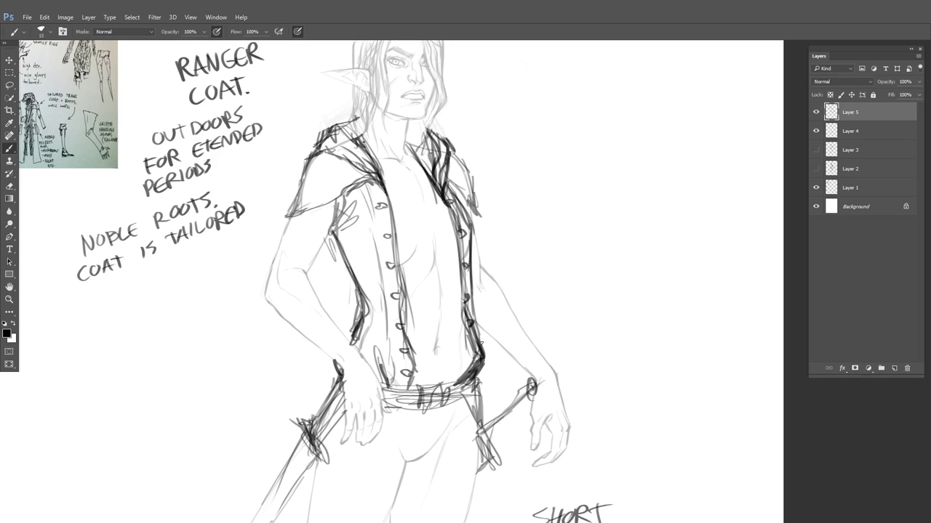
Darken the coat's side contour between the figure's right armpit and waist
drag(465, 360, 459, 330)
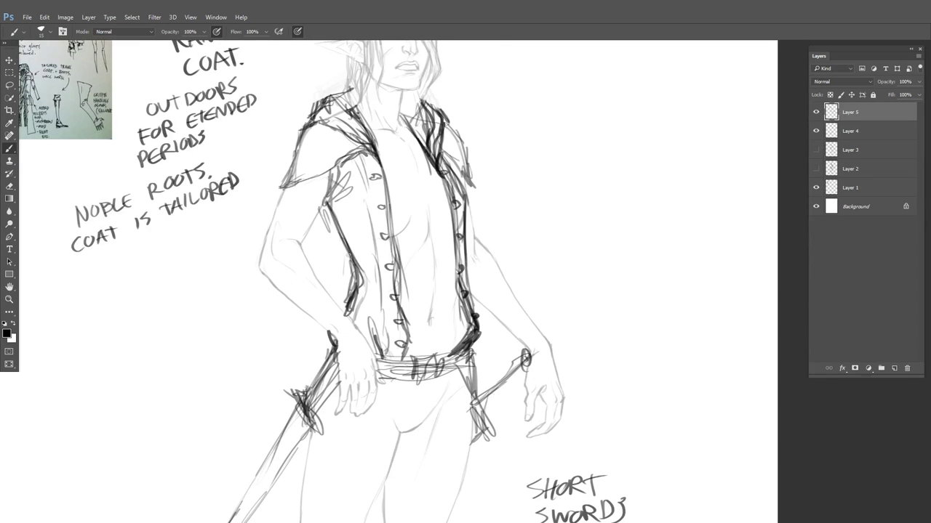
drag(324, 263, 355, 207)
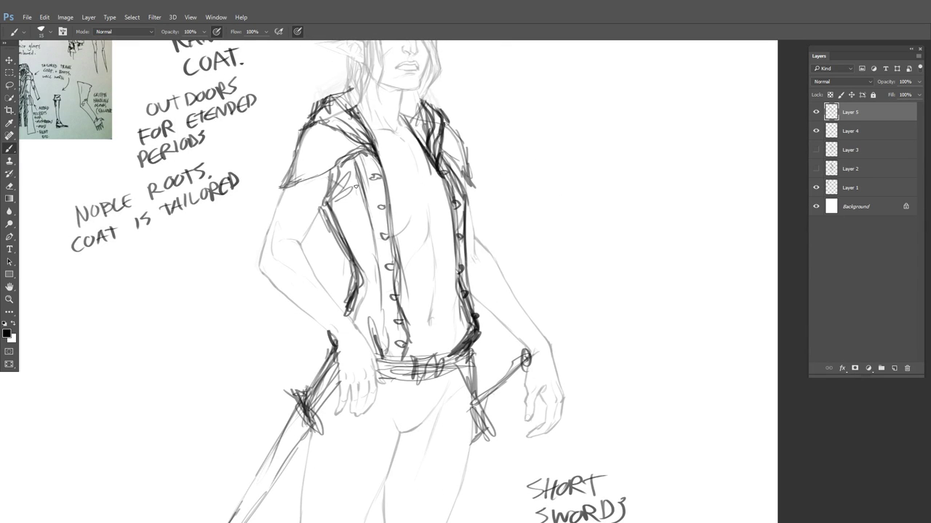
mouse_move(385, 166)
mouse_down()
mouse_move(398, 226)
mouse_move(376, 196)
mouse_move(300, 146)
mouse_up()
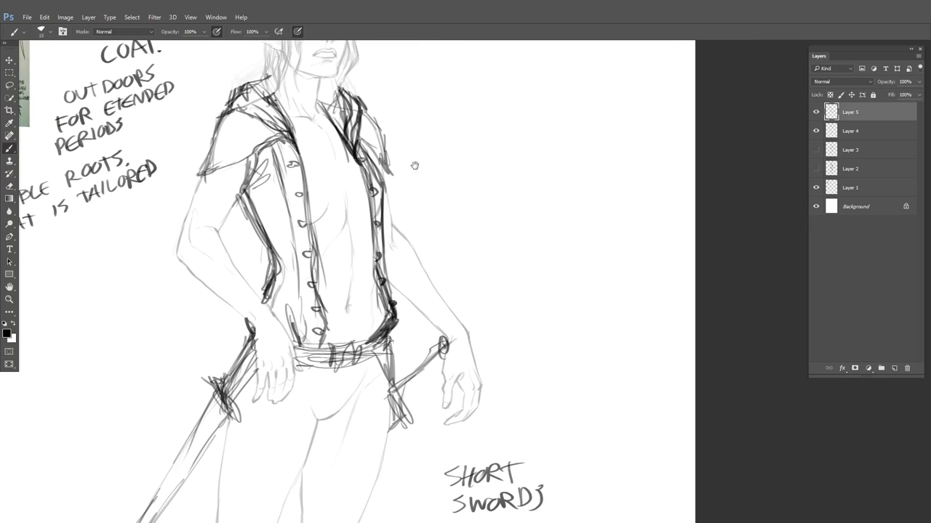
Sketch the coat sleeve down the figure's left arm with elbow folds, a wrist cuff and a row of forearm buttons
mouse_move(391, 189)
mouse_down()
mouse_move(405, 230)
mouse_move(386, 243)
mouse_move(392, 266)
mouse_move(422, 266)
mouse_move(466, 326)
mouse_up()
mouse_move(389, 285)
mouse_down()
mouse_move(420, 320)
mouse_move(402, 205)
mouse_move(373, 228)
mouse_move(372, 249)
mouse_move(420, 254)
mouse_move(430, 268)
mouse_up()
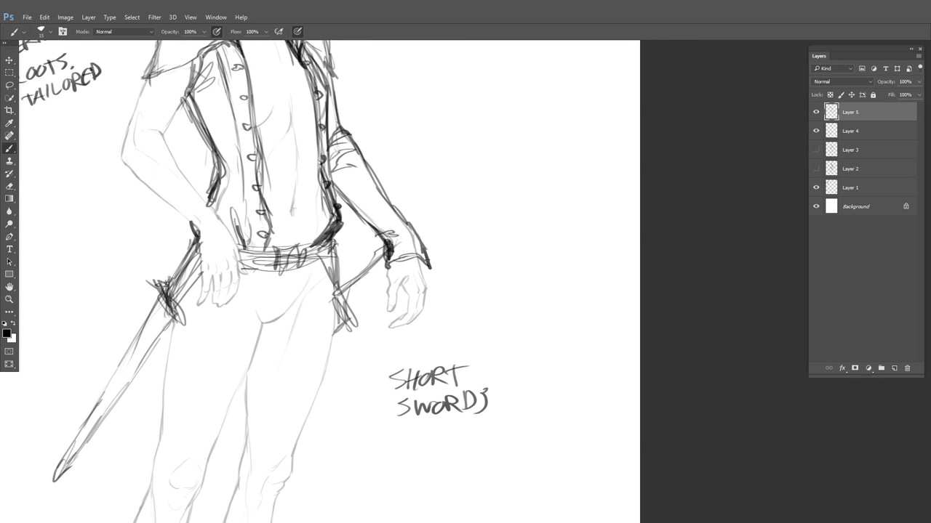
drag(410, 235, 413, 232)
drag(400, 215, 397, 218)
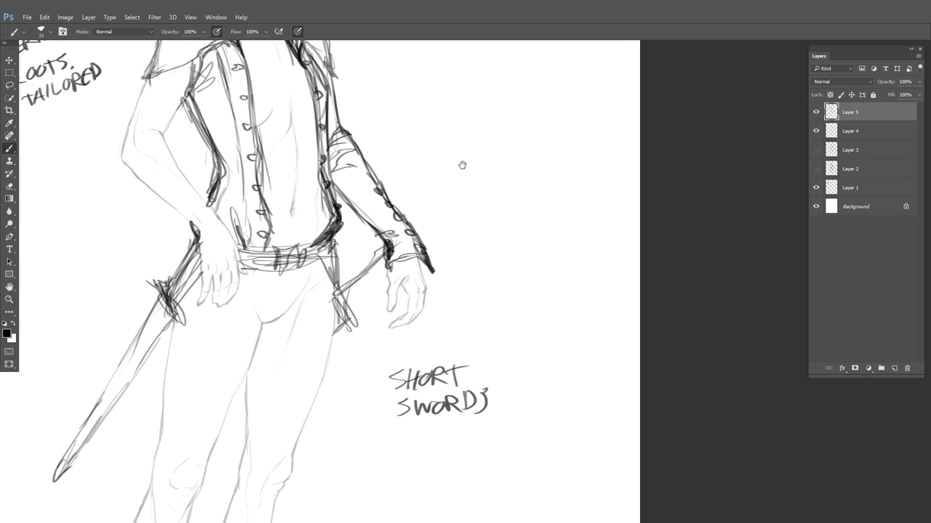
Sketch a thick flared cuff around the figure's right upper arm and darken the sleeve edge at the armpit
mouse_move(461, 165)
mouse_down()
mouse_move(463, 288)
mouse_move(487, 242)
mouse_up()
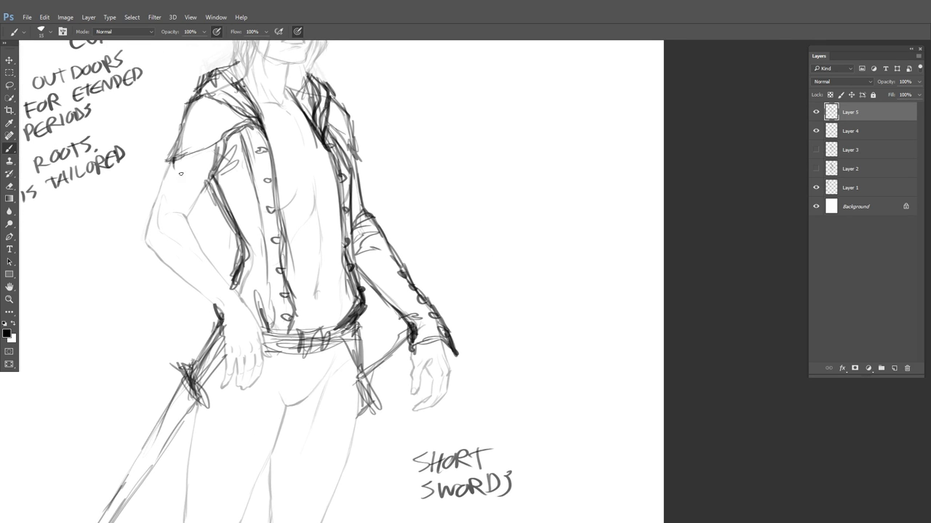
mouse_move(181, 173)
mouse_down()
mouse_move(327, 209)
mouse_move(331, 200)
mouse_move(352, 209)
mouse_move(353, 229)
mouse_up()
mouse_move(294, 190)
mouse_down()
mouse_move(341, 207)
mouse_move(294, 218)
mouse_up()
drag(303, 273, 351, 296)
Erase the handwritten coat notes beside the figure's right arm
key(e)
mouse_move(270, 87)
mouse_down()
mouse_move(247, 71)
mouse_move(297, 195)
mouse_move(197, 202)
mouse_move(181, 217)
mouse_move(251, 245)
mouse_move(217, 152)
mouse_up()
click(145, 298)
key(b)
Handwrite "FAMILY KEEPS" in the cleared space beside the figure's right arm
drag(303, 287, 354, 271)
drag(282, 313, 313, 313)
drag(112, 220, 150, 199)
mouse_move(103, 149)
mouse_down()
mouse_move(103, 175)
mouse_move(116, 147)
mouse_up()
mouse_move(121, 172)
mouse_down()
mouse_move(128, 146)
mouse_move(138, 164)
mouse_up()
mouse_move(143, 163)
mouse_down()
mouse_move(154, 139)
mouse_move(167, 160)
mouse_up()
mouse_move(173, 135)
mouse_down()
mouse_move(172, 155)
mouse_move(192, 151)
mouse_up()
drag(192, 127, 202, 147)
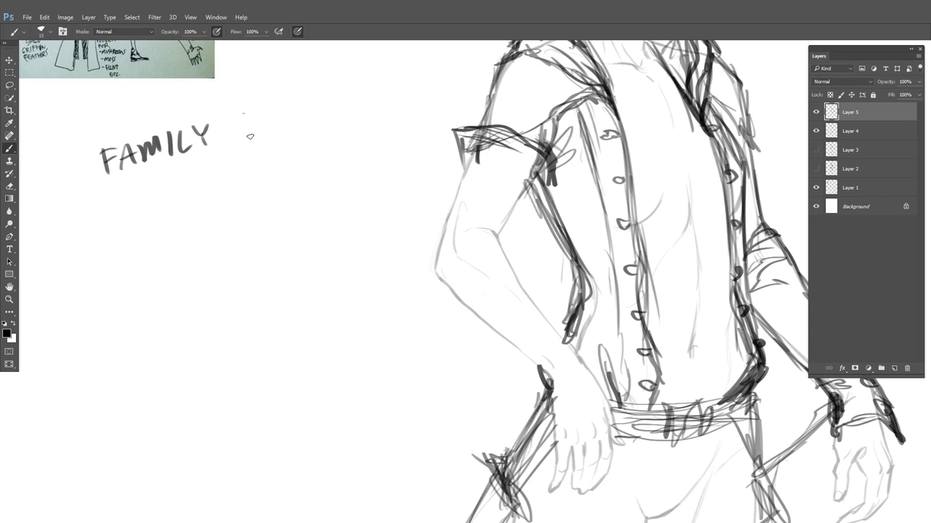
drag(246, 116, 248, 138)
drag(263, 109, 268, 134)
mouse_move(278, 109)
mouse_down()
mouse_move(273, 130)
mouse_move(275, 120)
mouse_up()
mouse_move(295, 106)
mouse_down()
mouse_move(298, 125)
mouse_move(305, 109)
mouse_up()
drag(323, 96, 309, 116)
Handwrite "GRIFFINS" on the line below "FAMILY KEEPS"
mouse_move(128, 191)
mouse_down()
mouse_move(124, 212)
mouse_move(144, 207)
mouse_up()
drag(145, 182, 156, 205)
mouse_move(166, 177)
mouse_down()
mouse_move(164, 202)
mouse_move(203, 192)
mouse_up()
mouse_move(211, 190)
mouse_down()
mouse_move(223, 163)
mouse_move(226, 178)
mouse_up()
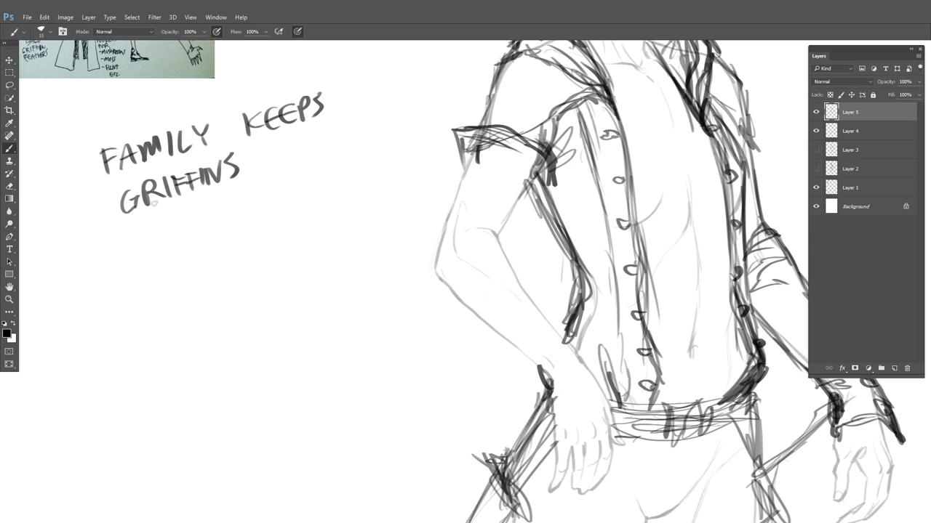
Duplicate the handwritten word "GRIFFINS" onto a new layer and place the copy below the original
key(m)
key(l)
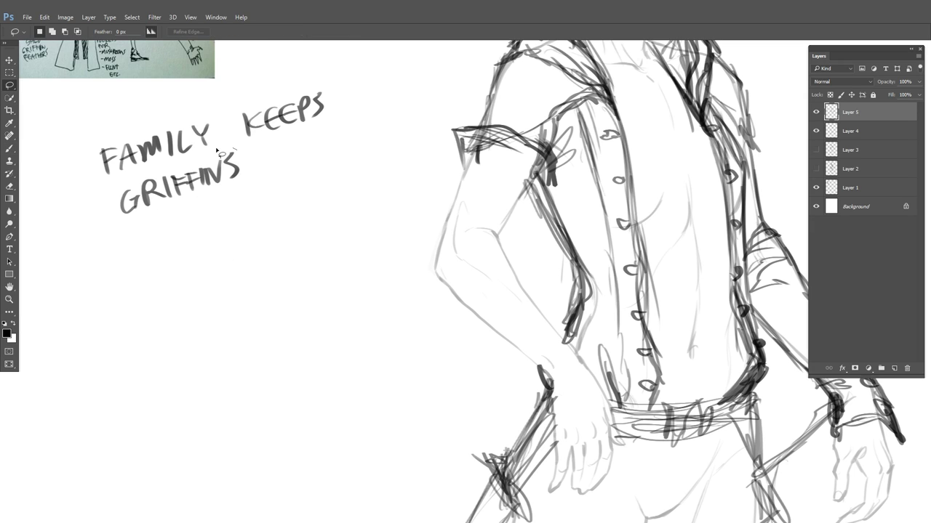
drag(232, 149, 269, 168)
key(ctrl+j)
drag(320, 140, 306, 233)
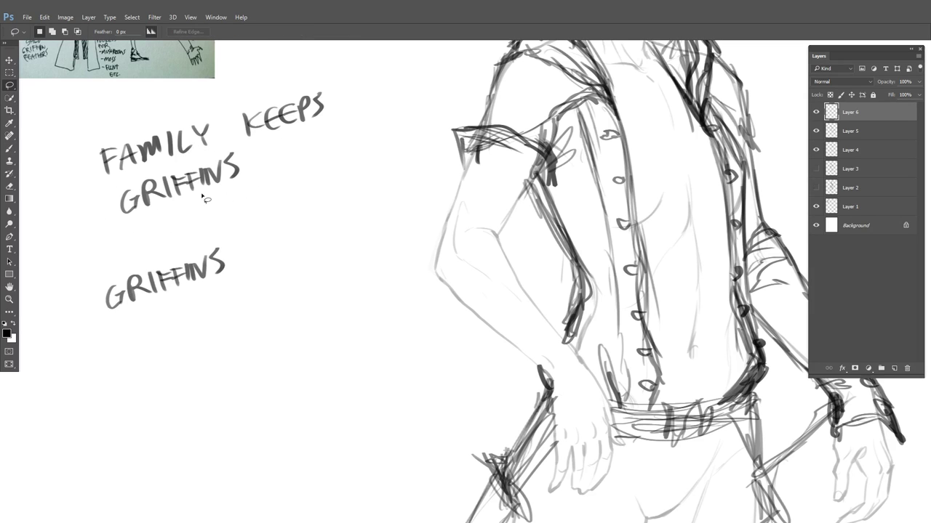
Handwrite "= FALCON" after the copied word "GRIFFINS"
key(b)
drag(231, 251, 244, 246)
drag(233, 256, 254, 255)
mouse_move(251, 237)
mouse_down()
mouse_move(269, 229)
mouse_move(266, 242)
mouse_up()
drag(270, 252, 299, 241)
mouse_move(310, 220)
mouse_down()
mouse_move(305, 238)
mouse_move(318, 216)
mouse_up()
key(ctrl+z)
drag(322, 209, 326, 229)
mouse_move(324, 210)
mouse_down()
mouse_move(336, 223)
mouse_move(338, 205)
mouse_up()
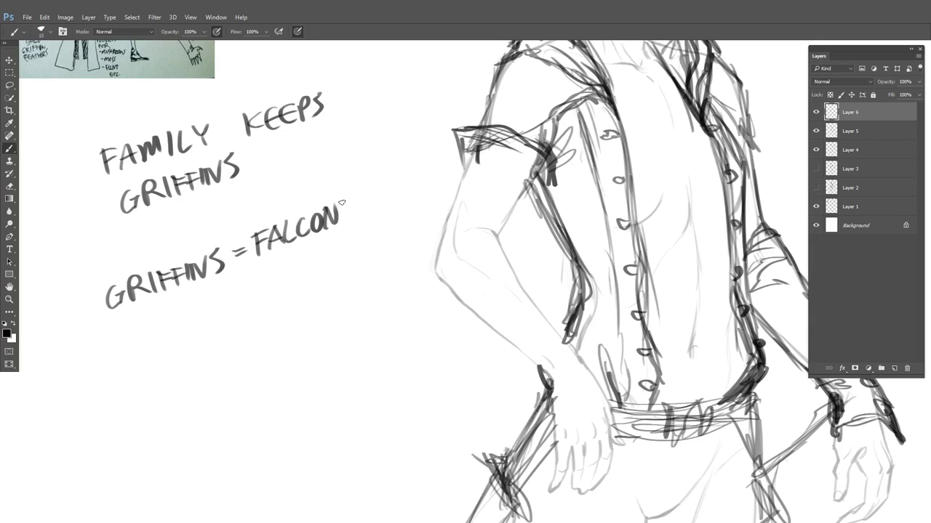
Erase the word ending and rewrite the lower note to read "GRIFFINRY = FALCONRY"
key(e)
mouse_move(256, 249)
mouse_down()
mouse_move(267, 241)
mouse_move(302, 250)
mouse_up()
key(b)
drag(210, 254, 213, 278)
mouse_move(210, 254)
mouse_down()
mouse_move(220, 251)
mouse_move(223, 269)
mouse_up()
drag(224, 252, 231, 262)
mouse_move(237, 244)
mouse_down()
mouse_move(230, 272)
mouse_move(267, 244)
mouse_up()
drag(271, 222, 270, 249)
mouse_move(269, 224)
mouse_down()
mouse_move(285, 220)
mouse_move(301, 239)
mouse_move(332, 222)
mouse_up()
drag(335, 205, 340, 217)
drag(349, 213, 352, 192)
mouse_move(351, 192)
mouse_down()
mouse_move(364, 187)
mouse_move(372, 199)
mouse_up()
drag(367, 201, 374, 207)
drag(369, 187, 375, 198)
drag(383, 182, 377, 212)
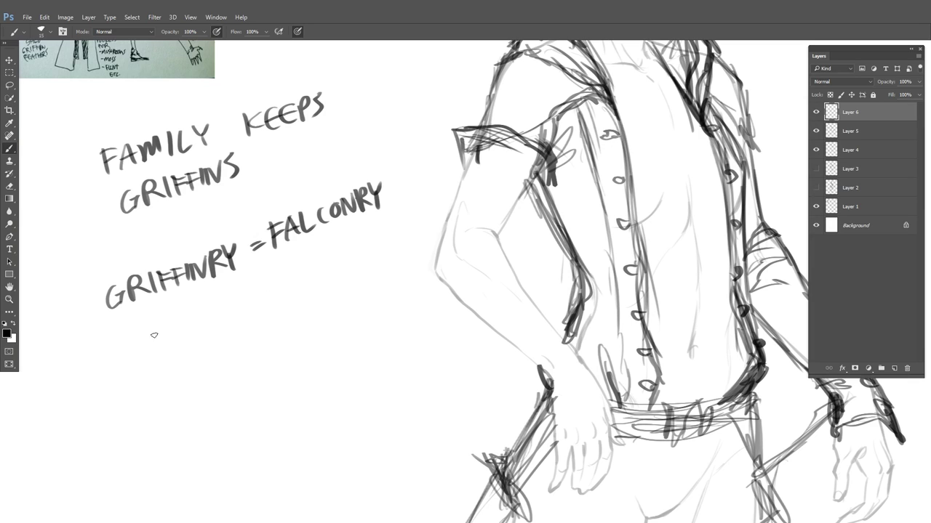
Handwrite "GRIFFINRY" on a new line below "GRIFFINRY = FALCONRY"
drag(147, 331, 143, 356)
mouse_move(137, 343)
mouse_down()
mouse_move(155, 336)
mouse_move(179, 348)
mouse_move(173, 340)
mouse_up()
mouse_move(178, 321)
mouse_down()
mouse_move(191, 339)
mouse_move(183, 314)
mouse_up()
key(e)
key(b)
drag(125, 339, 134, 355)
mouse_move(137, 340)
mouse_down()
mouse_move(136, 360)
mouse_move(152, 352)
mouse_up()
mouse_move(157, 328)
mouse_down()
mouse_move(151, 349)
mouse_move(161, 348)
mouse_up()
mouse_move(162, 326)
mouse_down()
mouse_move(175, 323)
mouse_move(177, 333)
mouse_up()
mouse_move(183, 317)
mouse_down()
mouse_move(178, 342)
mouse_move(200, 314)
mouse_up()
drag(204, 314, 204, 333)
mouse_move(205, 314)
mouse_down()
mouse_move(222, 301)
mouse_move(221, 324)
mouse_up()
drag(223, 304, 244, 314)
drag(248, 303, 241, 318)
Handwrite "GLOVE" after "GRIFFINRY" on the lowest note line
mouse_move(284, 282)
mouse_down()
mouse_move(293, 294)
mouse_move(312, 292)
mouse_up()
drag(321, 267, 341, 260)
drag(344, 256, 349, 275)
drag(346, 255, 357, 250)
drag(348, 265, 355, 261)
drag(349, 275, 358, 270)
Sketch the falconry glove's raised top band around the right upper arm and clean up its outer corner
drag(540, 217, 360, 242)
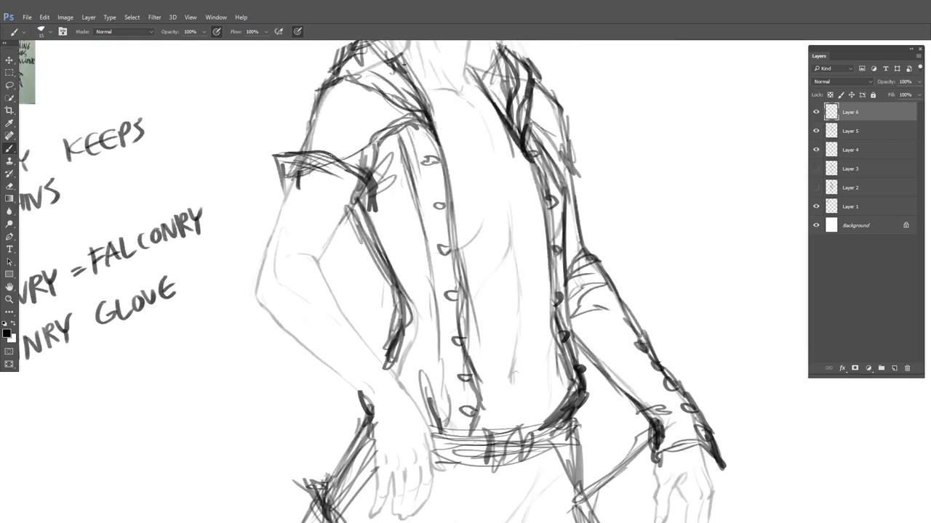
mouse_move(294, 157)
mouse_down()
mouse_move(269, 171)
mouse_move(271, 232)
mouse_up()
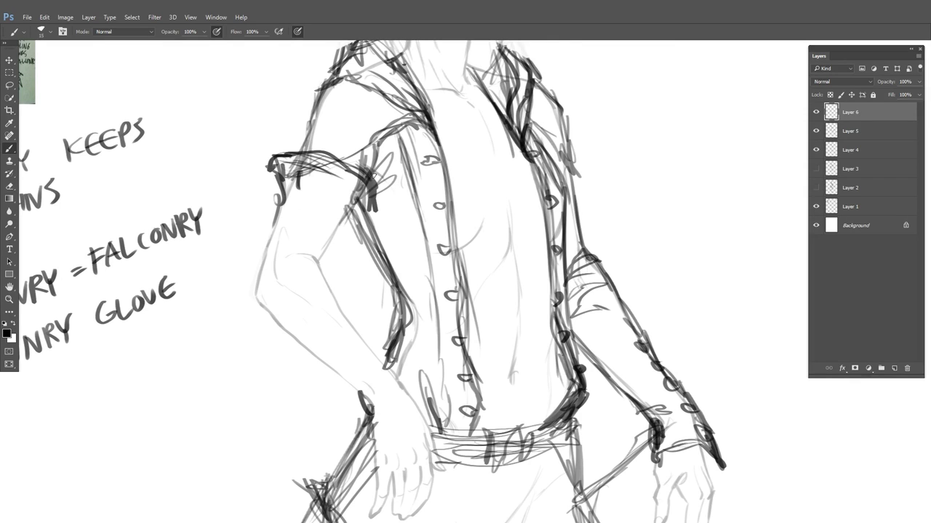
drag(372, 184, 349, 217)
drag(327, 131, 377, 193)
mouse_move(375, 156)
mouse_down()
mouse_move(373, 196)
mouse_move(288, 134)
mouse_up()
key(e)
drag(275, 157, 273, 176)
key(b)
mouse_move(302, 129)
mouse_down()
mouse_move(286, 134)
mouse_move(278, 199)
mouse_up()
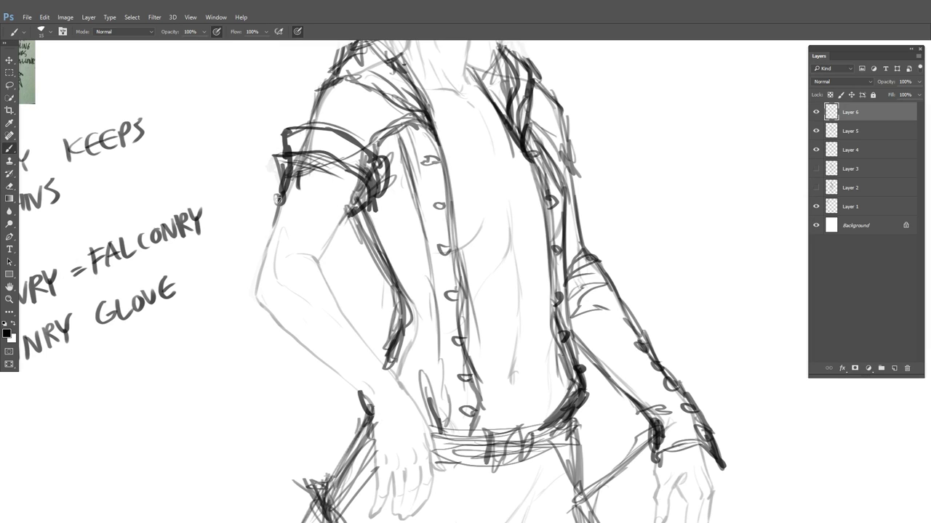
Compare the sketch with Layer 5 and Layer 6 hidden and shown
click(815, 132)
click(816, 131)
click(816, 113)
click(816, 112)
click(815, 132)
click(815, 132)
Draw the glove's upper-arm contours down to the right elbow, with a dark outer edge and a fold across the bend
drag(284, 144, 265, 240)
drag(282, 173, 248, 257)
drag(280, 190, 241, 299)
mouse_move(369, 188)
mouse_down()
mouse_move(334, 230)
mouse_move(327, 259)
mouse_move(283, 259)
mouse_up()
mouse_move(280, 263)
mouse_down()
mouse_move(323, 271)
mouse_move(330, 285)
mouse_move(279, 266)
mouse_up()
mouse_move(284, 257)
mouse_down()
mouse_move(326, 248)
mouse_move(329, 259)
mouse_up()
mouse_move(311, 246)
mouse_down()
mouse_move(333, 250)
mouse_move(269, 273)
mouse_up()
mouse_move(283, 267)
mouse_down()
mouse_move(263, 281)
mouse_move(294, 270)
mouse_up()
drag(270, 265, 262, 274)
drag(251, 244, 250, 302)
drag(254, 261, 253, 303)
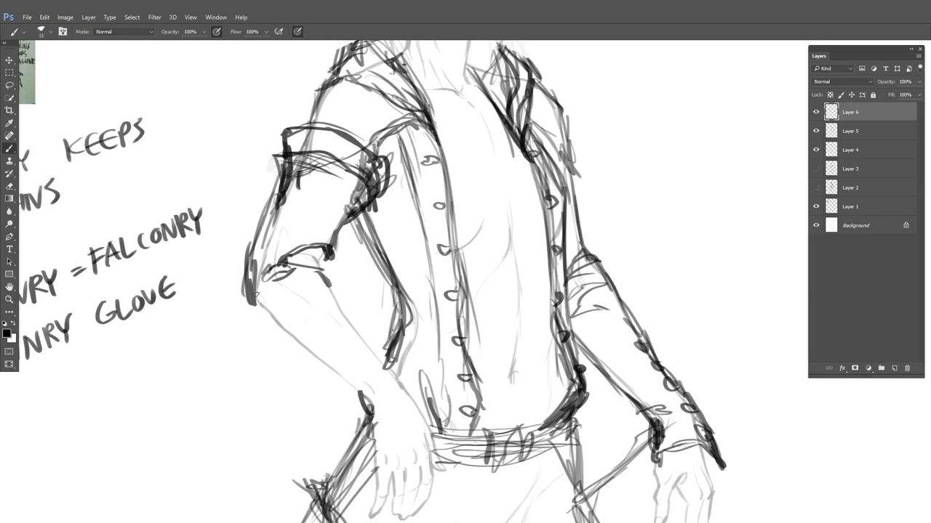
drag(266, 231, 254, 304)
Outline the right forearm, the wrist creases and the hand's fingers with the glove's edge across the knuckles
drag(331, 305, 292, 203)
drag(284, 171, 372, 297)
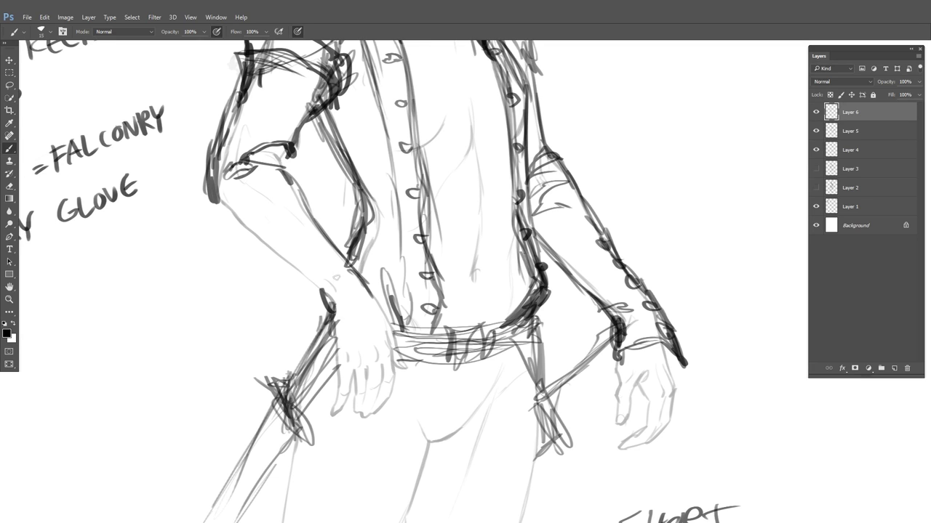
mouse_move(212, 195)
mouse_down()
mouse_move(329, 300)
mouse_move(351, 294)
mouse_up()
mouse_move(332, 306)
mouse_down()
mouse_move(350, 312)
mouse_move(328, 328)
mouse_move(338, 412)
mouse_move(353, 375)
mouse_move(342, 397)
mouse_move(356, 409)
mouse_up()
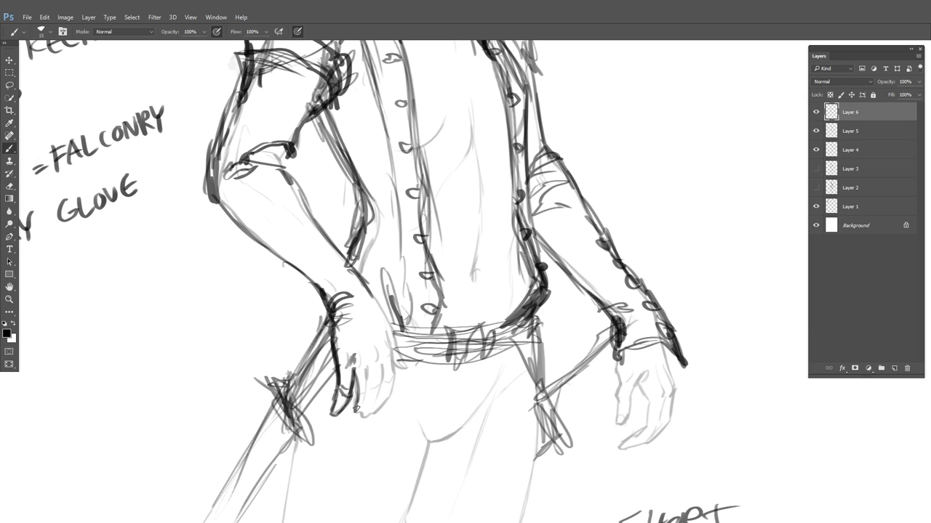
mouse_move(346, 372)
mouse_down()
mouse_move(355, 421)
mouse_move(368, 398)
mouse_move(368, 366)
mouse_move(376, 377)
mouse_move(386, 362)
mouse_move(400, 366)
mouse_move(392, 339)
mouse_up()
mouse_move(383, 390)
mouse_down()
mouse_move(359, 420)
mouse_move(397, 368)
mouse_up()
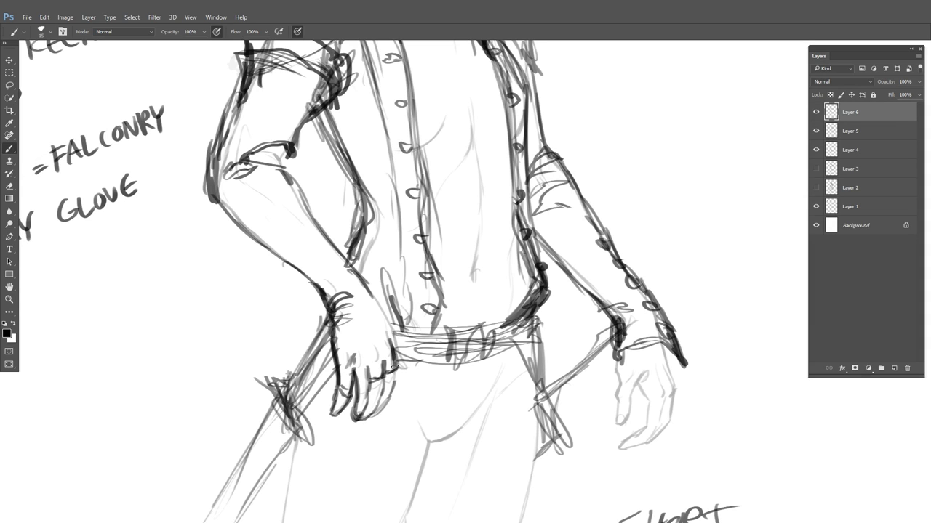
mouse_move(379, 303)
mouse_down()
mouse_move(414, 389)
mouse_move(360, 417)
mouse_up()
Handwrite "HIGH DEXTERITY. FINGERS CUT OFF GLOVE" below the gloved hand, with an arrow pointing at the fingers
scroll(346, 392, down, 5)
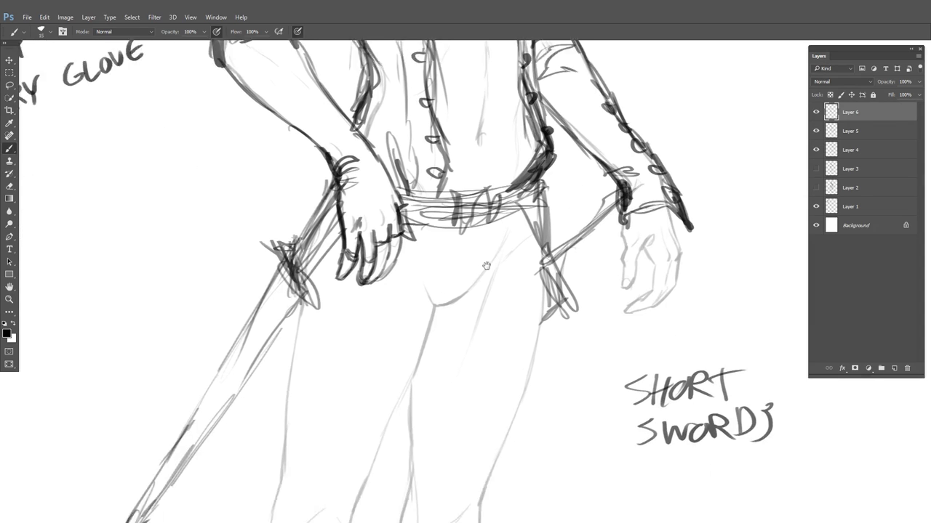
drag(357, 325, 356, 350)
mouse_move(377, 324)
mouse_down()
mouse_move(377, 349)
mouse_move(413, 343)
mouse_up()
mouse_move(440, 323)
mouse_down()
mouse_move(441, 339)
mouse_move(474, 315)
mouse_move(527, 309)
mouse_move(545, 312)
mouse_move(551, 332)
mouse_move(366, 384)
mouse_move(391, 381)
mouse_move(409, 356)
mouse_move(438, 367)
mouse_move(466, 349)
mouse_move(496, 358)
mouse_move(522, 351)
mouse_move(399, 404)
mouse_move(549, 365)
mouse_up()
mouse_move(437, 298)
mouse_down()
mouse_move(412, 262)
mouse_move(407, 282)
mouse_up()
drag(412, 262, 439, 274)
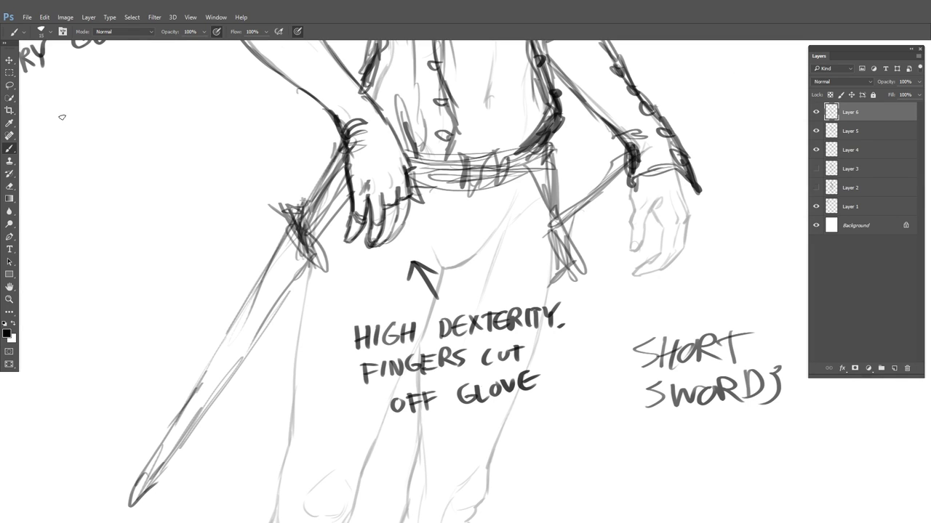
Remove the dexterity note and its arrow from over the legs
key(l)
mouse_move(531, 281)
mouse_down()
mouse_move(313, 330)
mouse_move(582, 308)
mouse_up()
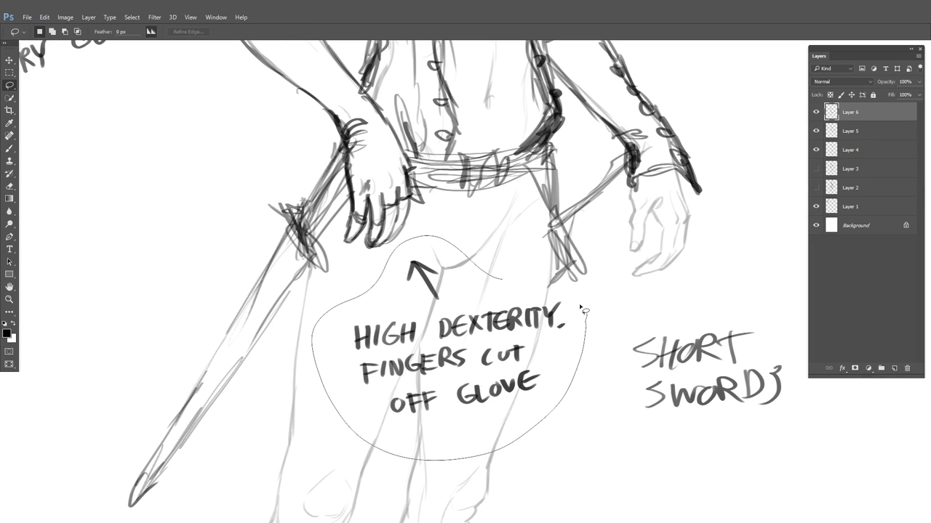
key(ctrl+x)
key(b)
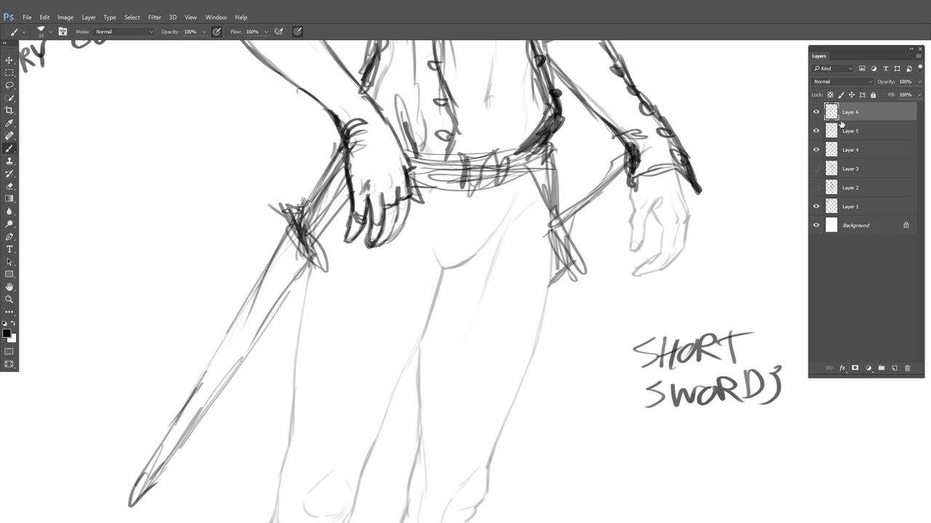
Draw a bold ring on the gloved hand's finger and add crease lines and a cuff edge on the right forearm
mouse_move(397, 201)
mouse_down()
mouse_move(389, 207)
mouse_move(398, 205)
mouse_up()
scroll(382, 263, up, 5)
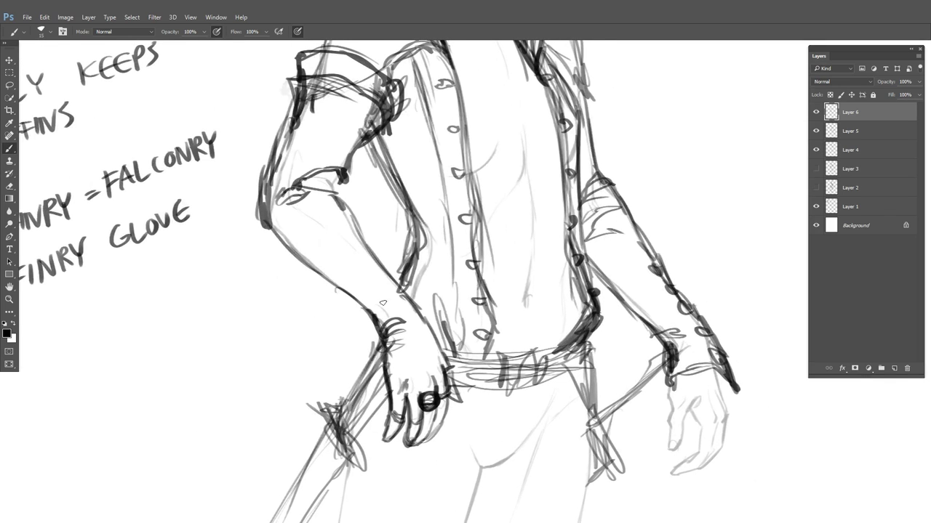
mouse_move(362, 308)
mouse_down()
mouse_move(370, 335)
mouse_move(376, 280)
mouse_move(353, 295)
mouse_move(370, 261)
mouse_move(386, 267)
mouse_move(347, 272)
mouse_up()
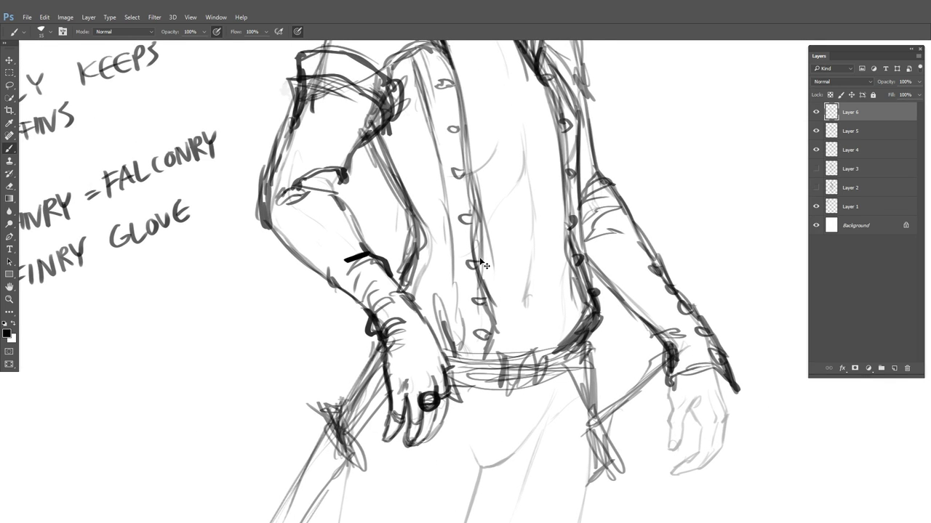
Clear the old sleeve cuff lines under the glove's top band on Layer 5 and return to Layer 6
scroll(346, 136, up, 2)
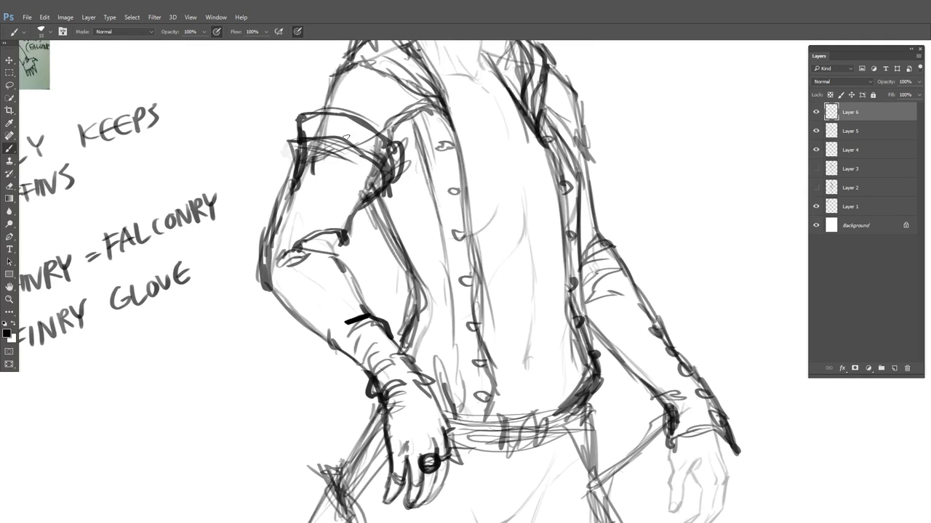
click(836, 132)
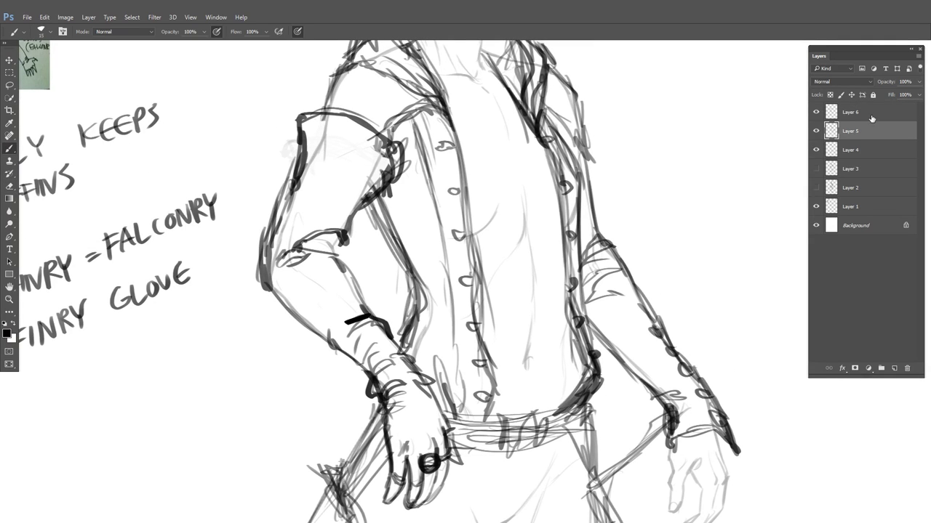
click(871, 115)
Draw overlapping riveted armor plates down the glove from the upper arm past the elbow to the knuckles
drag(305, 143, 374, 173)
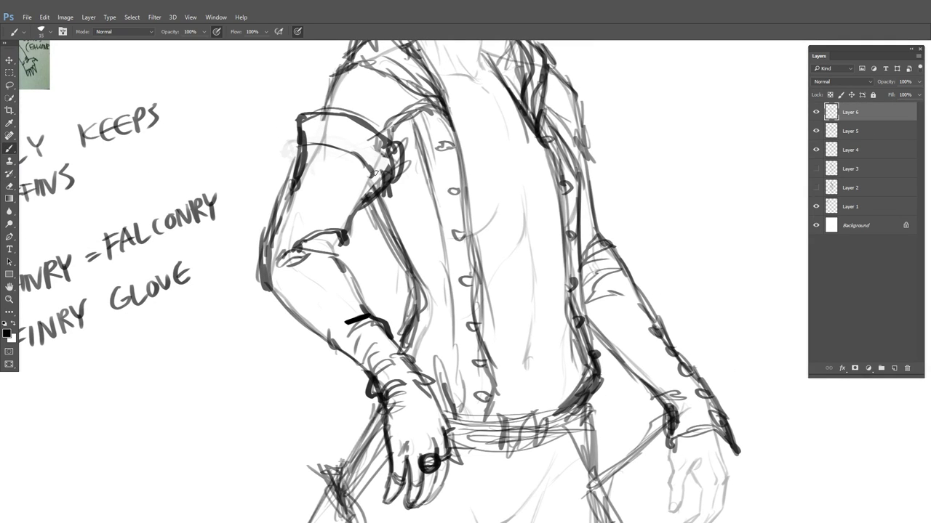
mouse_move(308, 149)
mouse_down()
mouse_move(355, 193)
mouse_move(369, 173)
mouse_up()
mouse_move(293, 169)
mouse_down()
mouse_move(345, 205)
mouse_move(340, 223)
mouse_move(312, 215)
mouse_move(342, 227)
mouse_move(288, 214)
mouse_move(348, 234)
mouse_up()
mouse_move(288, 256)
mouse_down()
mouse_move(286, 282)
mouse_move(339, 267)
mouse_move(319, 253)
mouse_move(285, 298)
mouse_move(356, 272)
mouse_move(305, 298)
mouse_move(330, 298)
mouse_move(332, 318)
mouse_move(370, 297)
mouse_move(344, 328)
mouse_move(390, 320)
mouse_move(351, 337)
mouse_move(365, 353)
mouse_move(410, 358)
mouse_move(398, 401)
mouse_move(438, 392)
mouse_move(401, 404)
mouse_move(398, 425)
mouse_move(448, 400)
mouse_up()
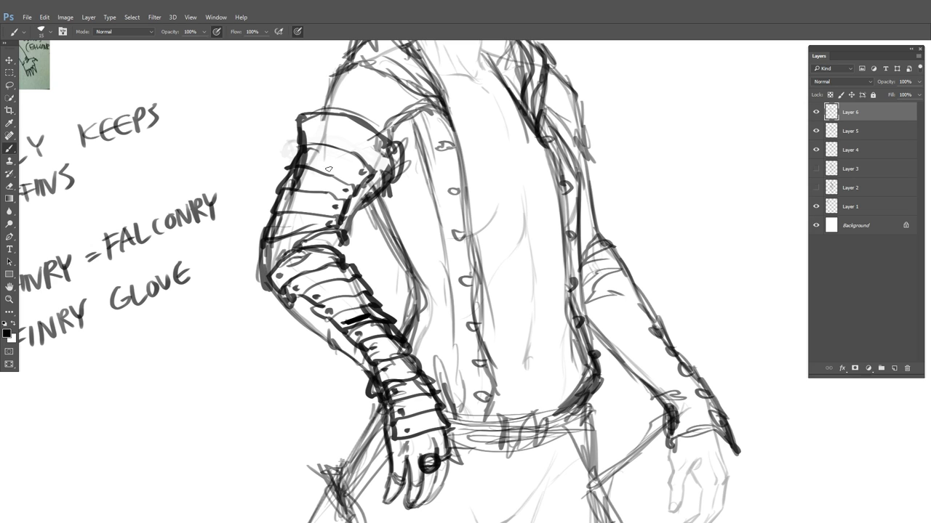
mouse_move(264, 248)
mouse_down()
mouse_move(266, 279)
mouse_move(284, 299)
mouse_up()
Delete the "GRIFFINRY = FALCONRY" and "GRIFFINRY GLOVE" notes from Layer 6
drag(467, 296, 349, 291)
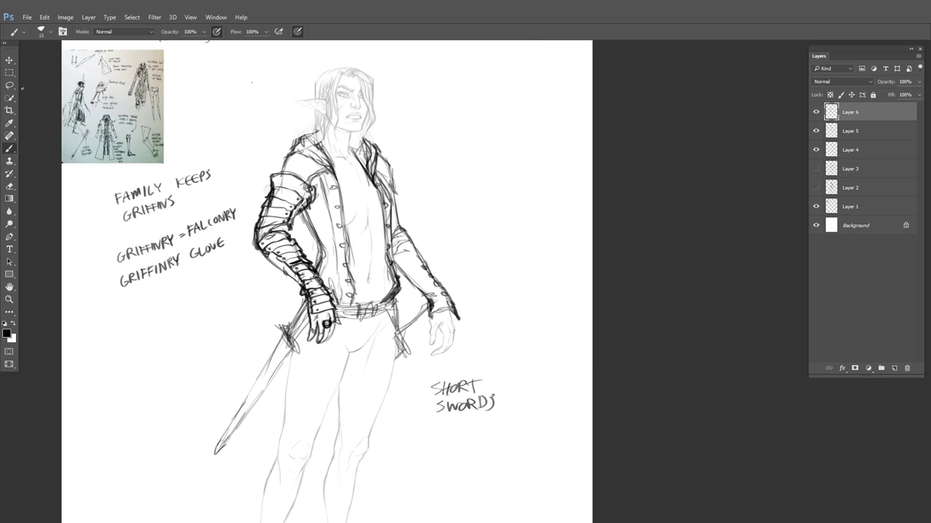
key(l)
mouse_move(222, 110)
mouse_down()
mouse_move(184, 322)
mouse_move(218, 115)
mouse_up()
key(Delete)
key(ctrl+d)
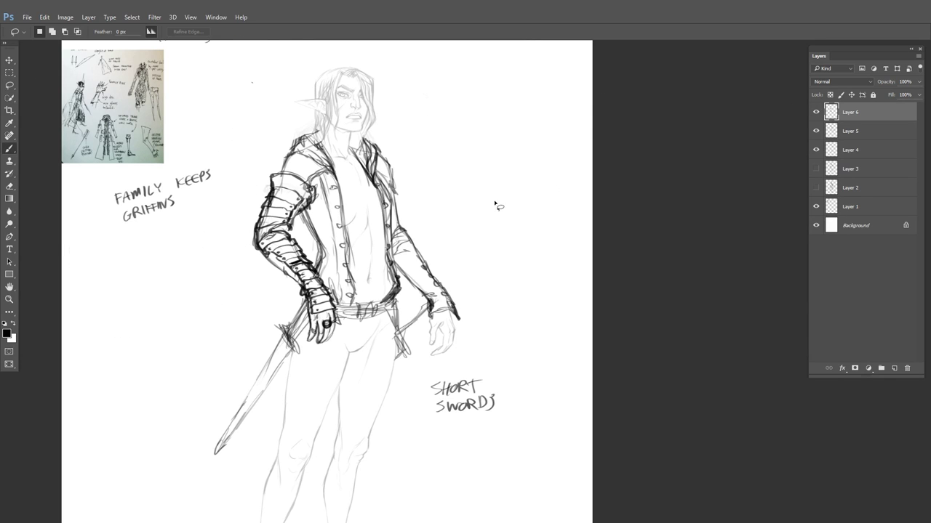
Merge Layer 6 down into Layer 5
key(b)
click(816, 112)
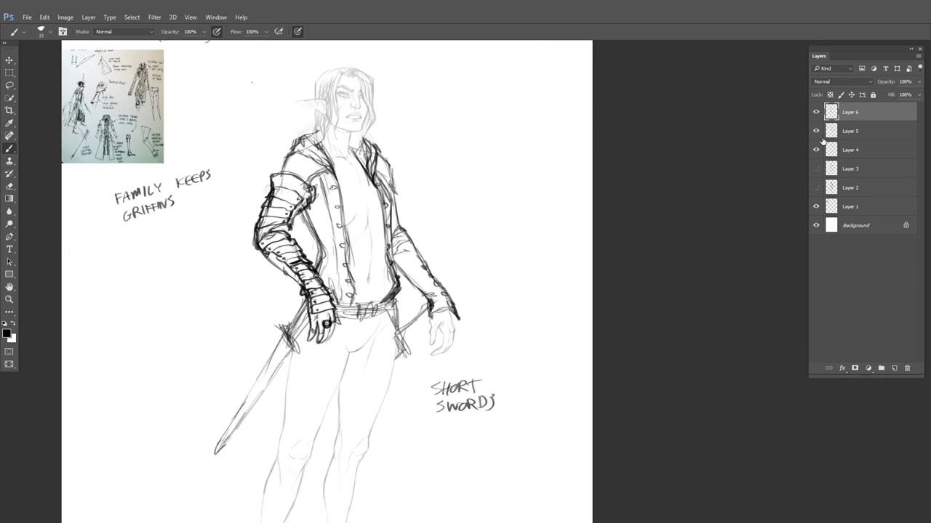
key(Delete)
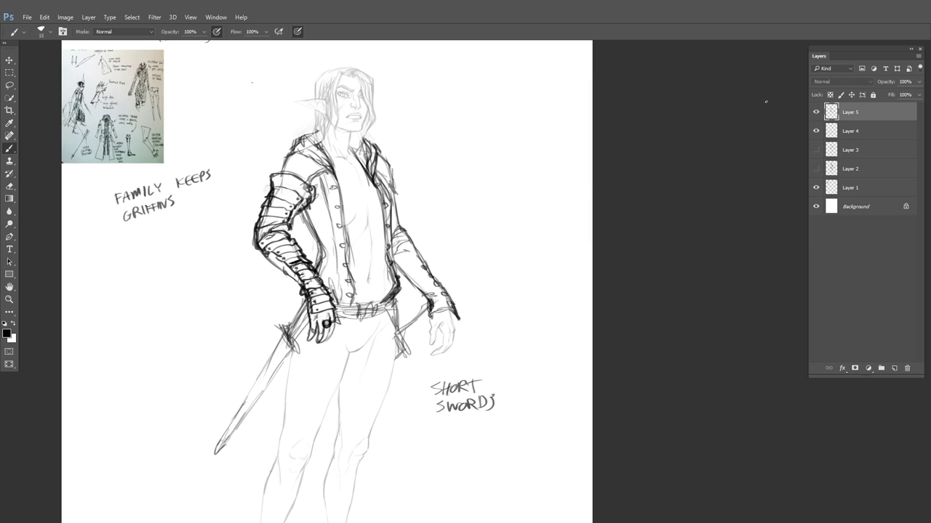
Delete the "FAMILY KEEPS GRIFFINS" and "SHORT SWORDS" notes from the canvas
key(l)
mouse_move(200, 93)
mouse_down()
mouse_move(141, 260)
mouse_move(171, 95)
mouse_up()
key(Delete)
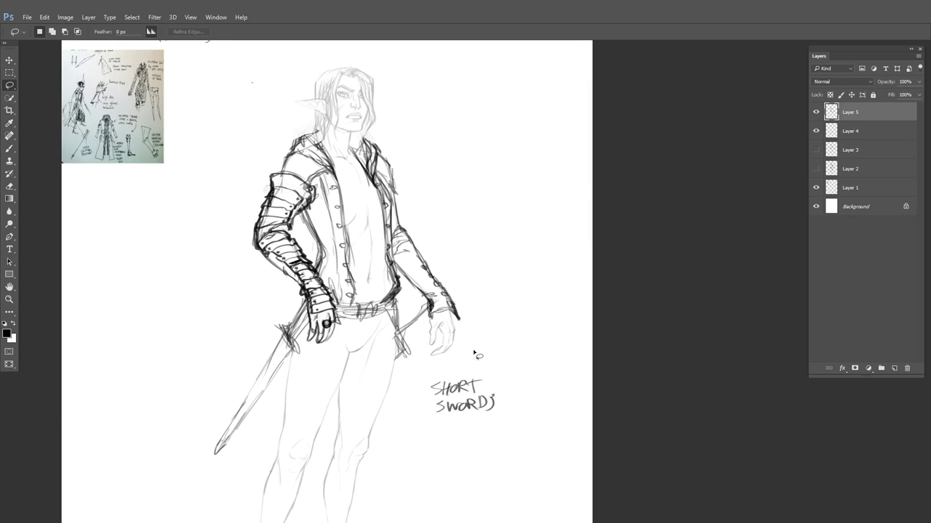
drag(472, 349, 551, 393)
key(ctrl+x)
key(b)
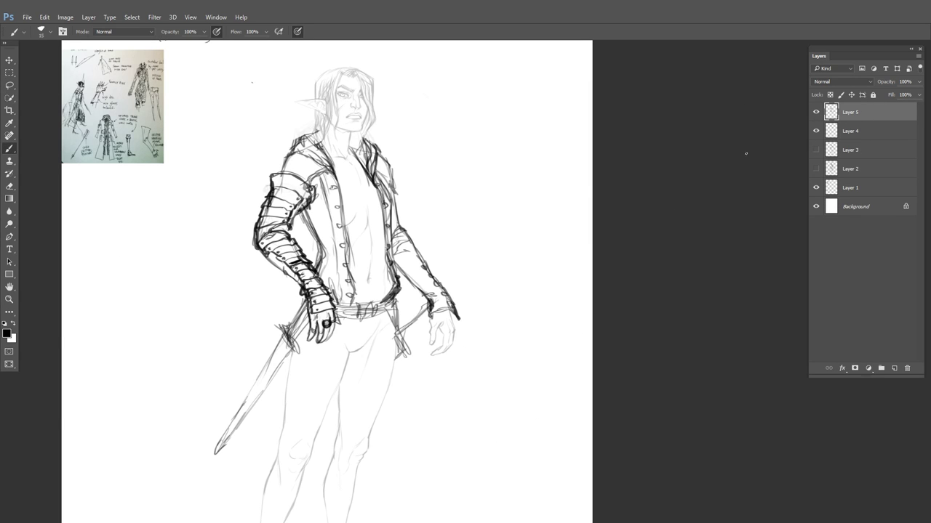
Sketch the coat skirt's long front edge from the belt down between the legs to the ankle
drag(515, 307, 528, 235)
drag(513, 306, 506, 303)
drag(404, 241, 400, 280)
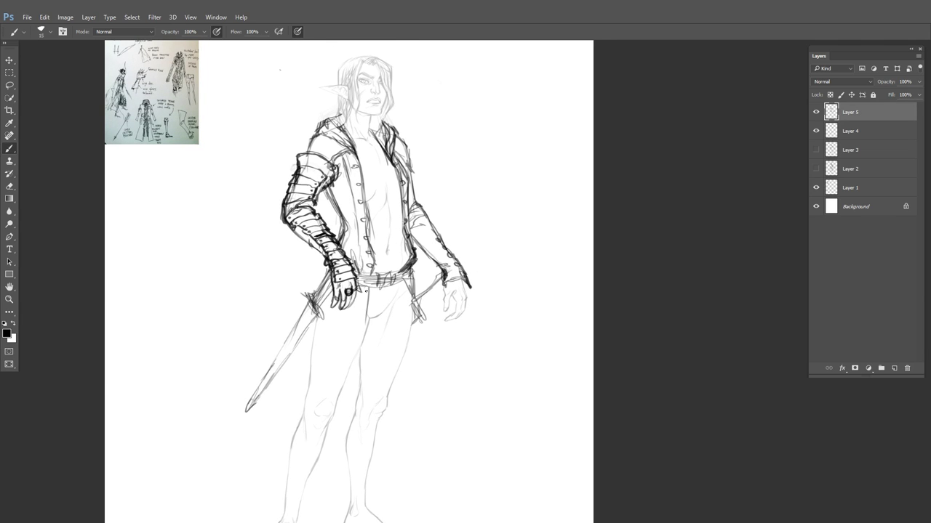
scroll(354, 266, down, 3)
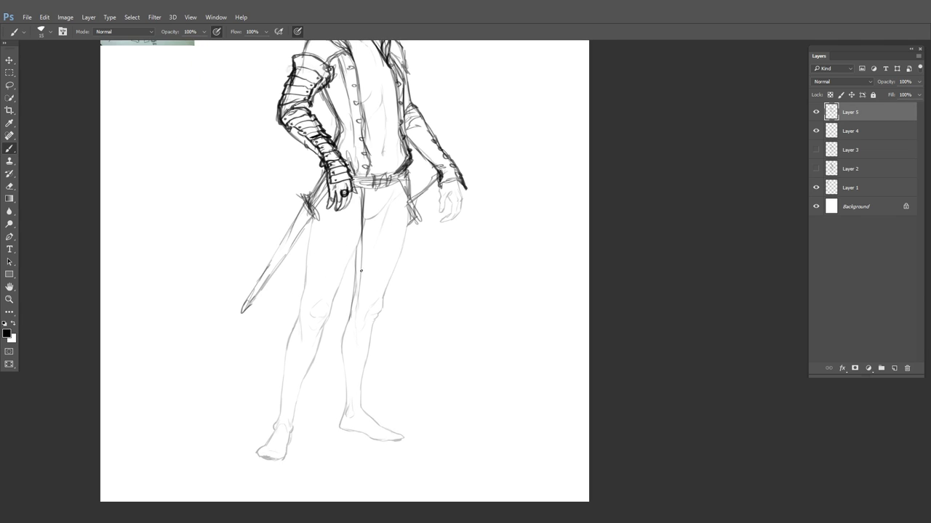
drag(360, 270, 355, 398)
Sketch the coat skirt on the gloved-arm side, flaring past the sword to a rounded back tail, with a diagonal hem to the front point
drag(310, 219, 268, 305)
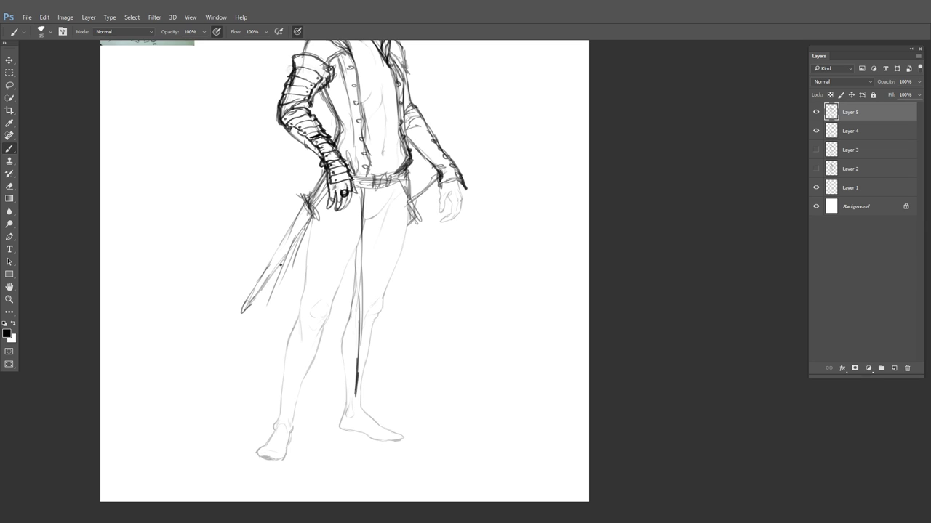
drag(282, 263, 231, 368)
mouse_move(285, 300)
mouse_down()
mouse_move(311, 360)
mouse_move(355, 412)
mouse_up()
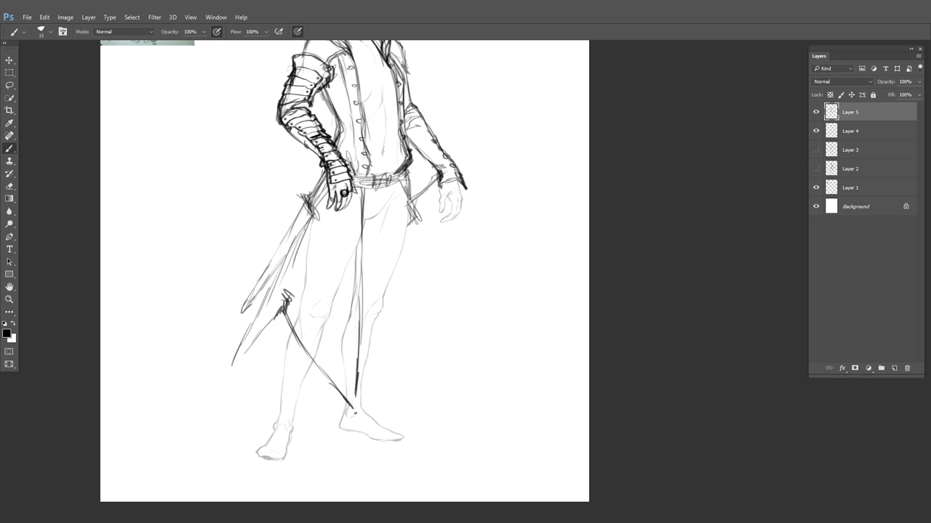
drag(264, 322, 230, 373)
mouse_move(248, 324)
mouse_down()
mouse_move(233, 372)
mouse_move(255, 396)
mouse_up()
drag(252, 393, 263, 367)
Sketch the coat's opposite front panel from the belt to a pointed tip at ankle height, with its outer side edge flaring from the hip
drag(398, 198, 408, 403)
drag(412, 215, 434, 304)
mouse_move(420, 245)
mouse_down()
mouse_move(438, 321)
mouse_move(411, 393)
mouse_up()
Draw the back tail's rounded outer edge beside the bare-hand-side panel, and add the tails' inner edges behind both legs
drag(432, 304, 444, 379)
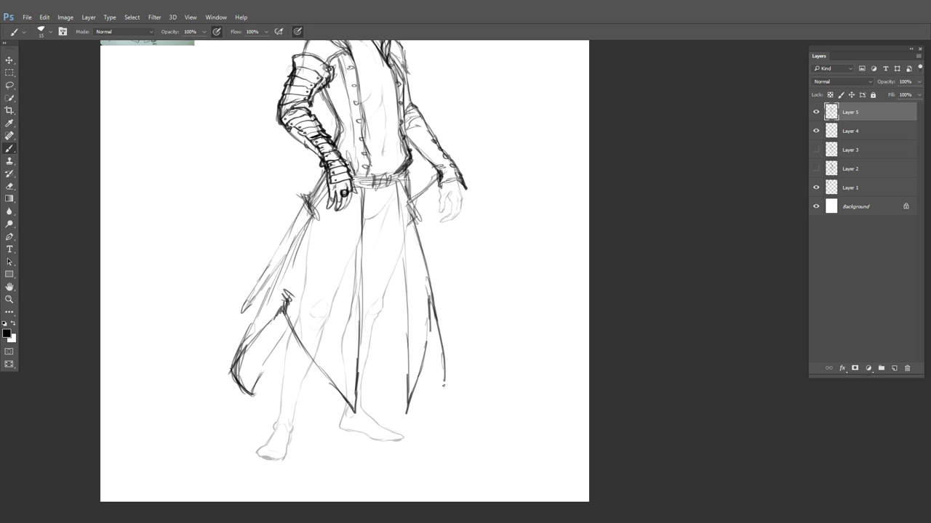
key(ctrl+z)
drag(430, 301, 445, 354)
drag(389, 393, 372, 332)
drag(256, 383, 282, 338)
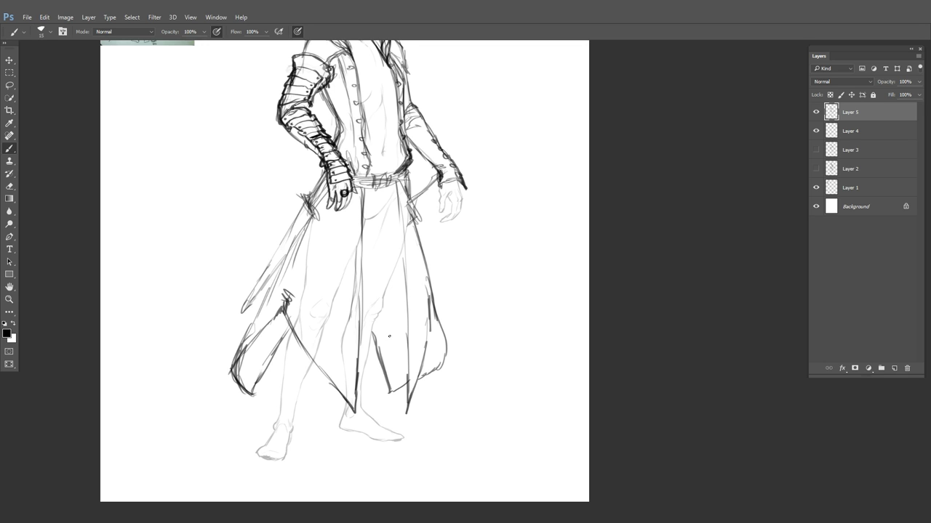
Darken and shade the flared coat tail's outer edge on the side of the unarmoured arm
mouse_move(437, 315)
mouse_down()
mouse_move(444, 363)
mouse_move(434, 325)
mouse_up()
drag(437, 316, 421, 359)
drag(430, 293, 432, 339)
mouse_move(427, 276)
mouse_down()
mouse_move(433, 336)
mouse_move(421, 373)
mouse_up()
drag(437, 318, 443, 352)
drag(440, 365, 419, 378)
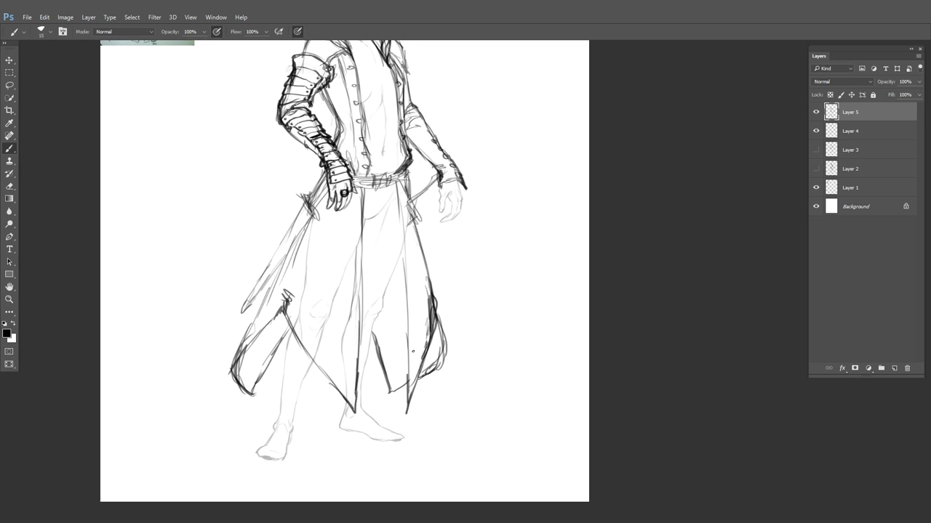
Erase the flared coat tails on both sides of the legs, keeping the belt and the front opening line
mouse_move(452, 189)
mouse_down()
mouse_move(455, 283)
mouse_move(480, 247)
mouse_move(457, 194)
mouse_up()
key(e)
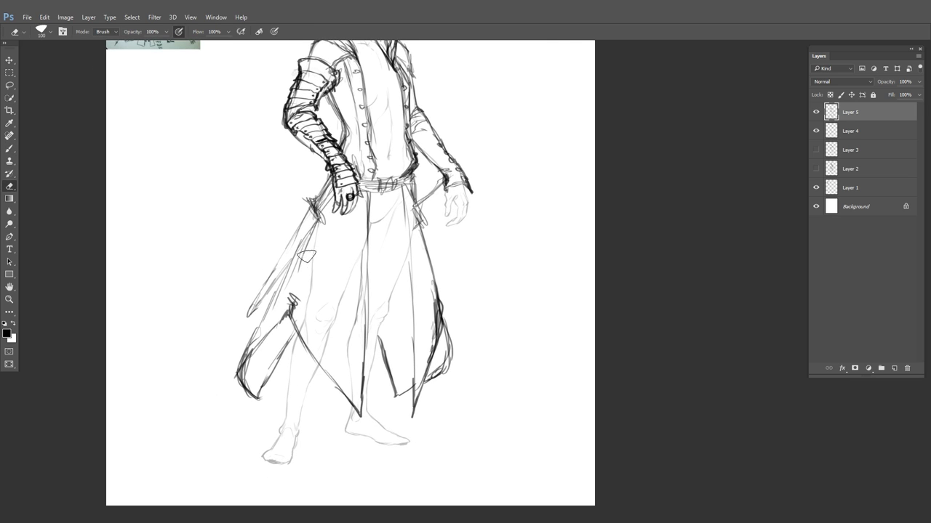
drag(306, 256, 249, 393)
mouse_move(286, 320)
mouse_down()
mouse_move(301, 303)
mouse_move(271, 382)
mouse_up()
drag(411, 258, 413, 414)
mouse_move(436, 378)
mouse_down()
mouse_move(438, 272)
mouse_move(445, 342)
mouse_up()
Redraw the coat tail on the armoured-arm side as a narrower panel falling to a point, with an angled hem above it
key(b)
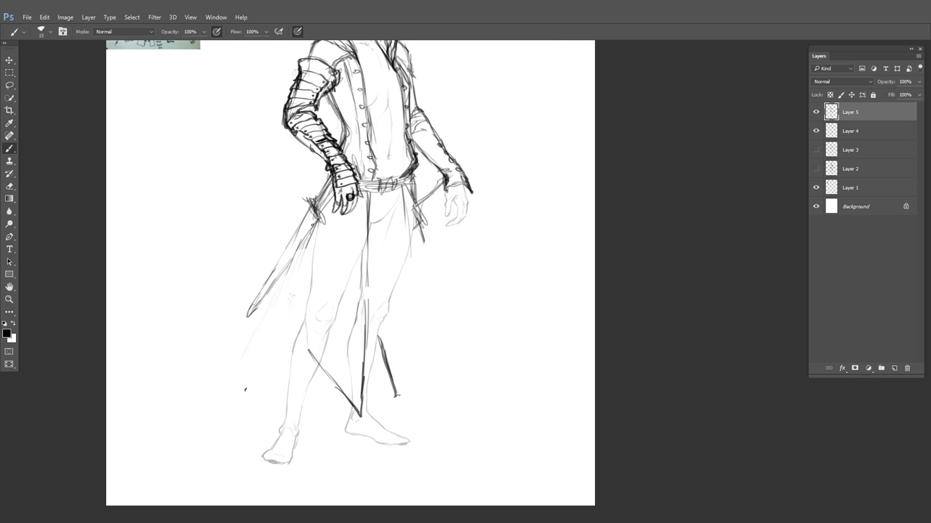
drag(316, 221, 302, 288)
drag(309, 252, 294, 308)
drag(300, 290, 274, 367)
drag(295, 314, 272, 373)
mouse_move(280, 348)
mouse_down()
mouse_move(270, 390)
mouse_move(292, 344)
mouse_up()
drag(275, 366, 304, 340)
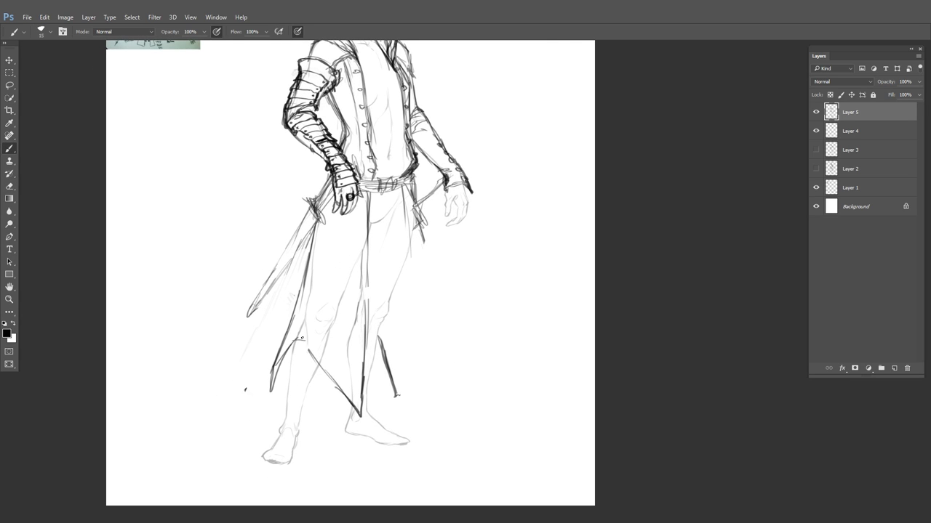
Redraw the opposite coat tail as a straight pointed panel, erase the leftover diagonal by the shin, and sketch its slanted hem
mouse_move(413, 182)
mouse_down()
mouse_move(425, 371)
mouse_move(408, 359)
mouse_move(410, 415)
mouse_up()
drag(422, 362, 411, 409)
key(e)
drag(383, 341, 394, 400)
key(b)
mouse_move(424, 330)
mouse_down()
mouse_move(422, 363)
mouse_move(383, 376)
mouse_up()
drag(406, 350, 373, 381)
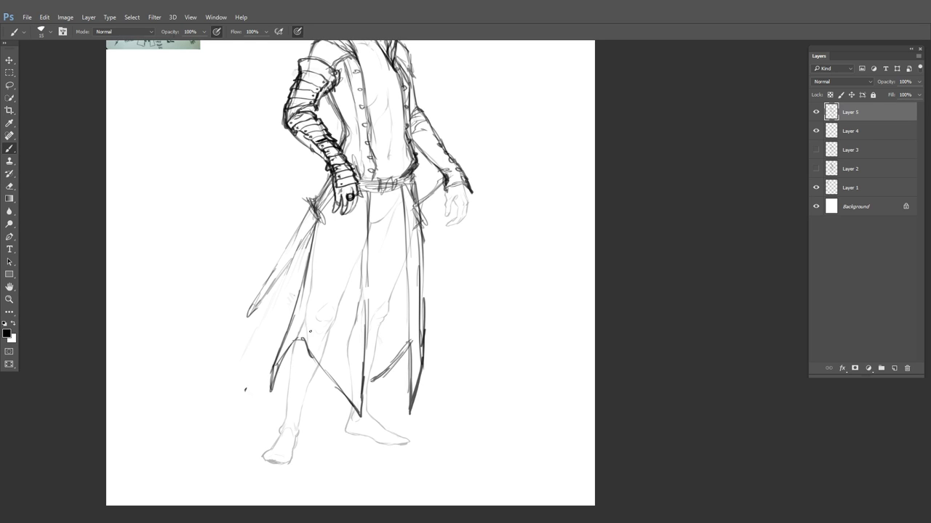
Sketch shaded cloth folds beneath the split hem of the coat on the armoured-arm side
key(e)
key(b)
mouse_move(271, 392)
mouse_down()
mouse_move(274, 375)
mouse_move(312, 402)
mouse_up()
drag(291, 343, 280, 385)
drag(293, 346, 287, 395)
Add trim lines and rows of buttons down both front edges of the coat below the belt
mouse_move(482, 231)
mouse_down()
mouse_move(456, 314)
mouse_move(447, 292)
mouse_up()
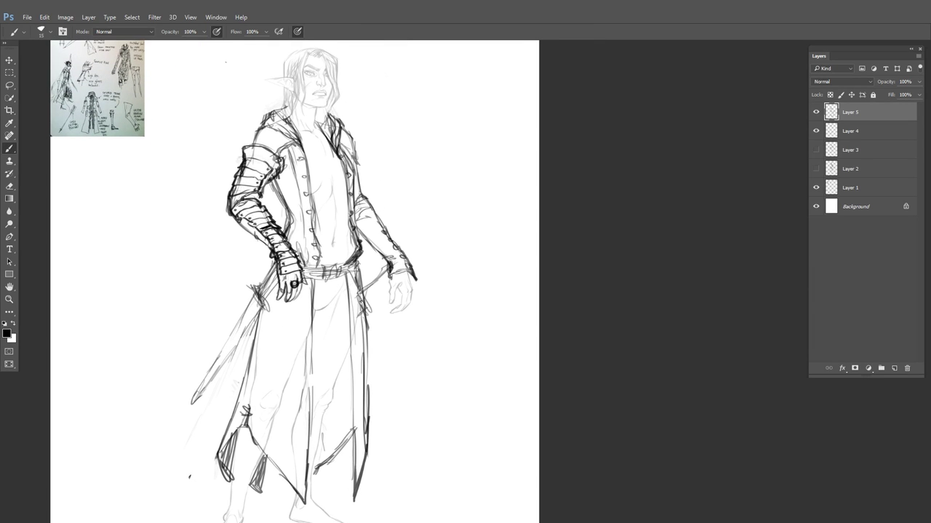
drag(457, 381, 444, 305)
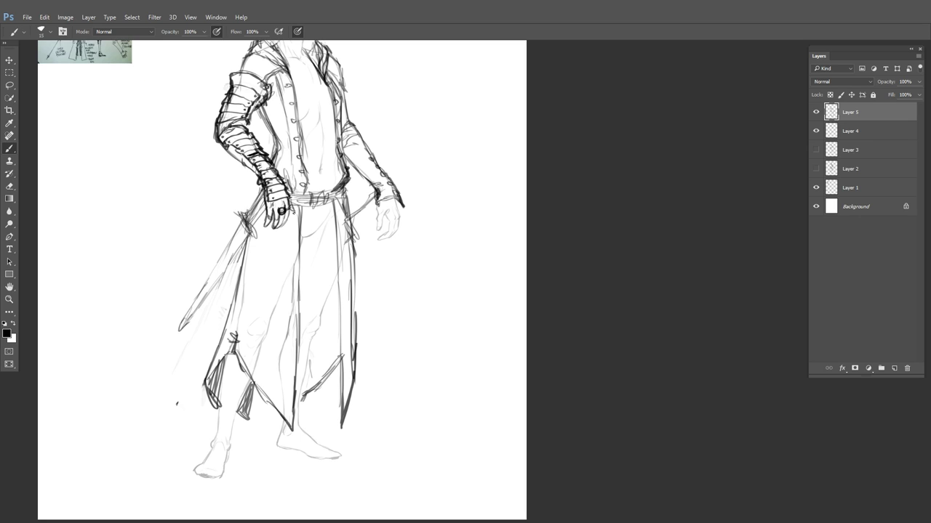
drag(294, 211, 283, 412)
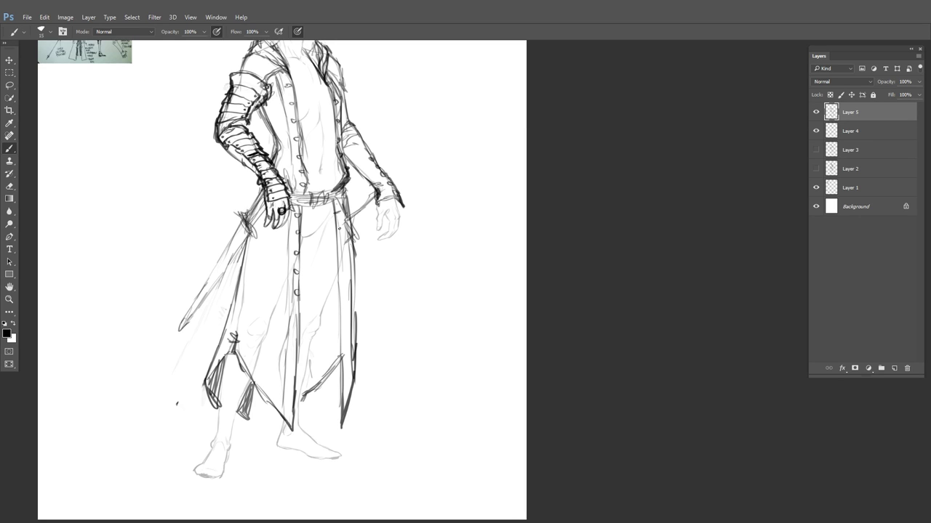
drag(338, 199, 338, 276)
drag(237, 310, 239, 333)
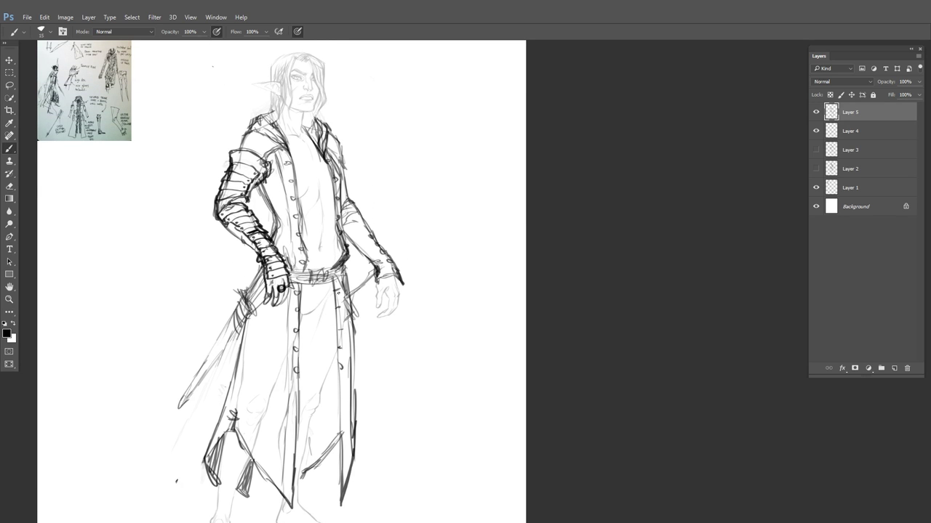
Handwrite the note heading "SWEATER" in the empty space beside the character's head
drag(458, 259, 480, 261)
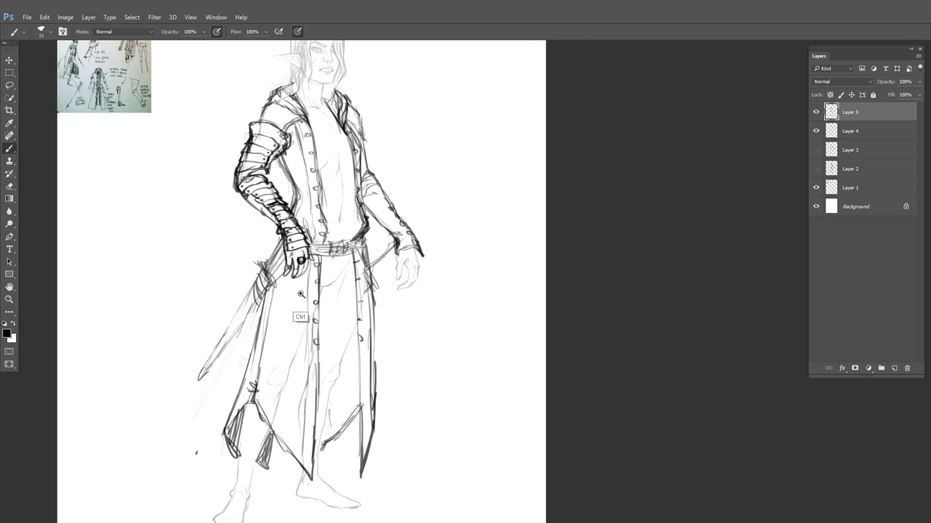
key(ctrl+plus)
key(ctrl+minus)
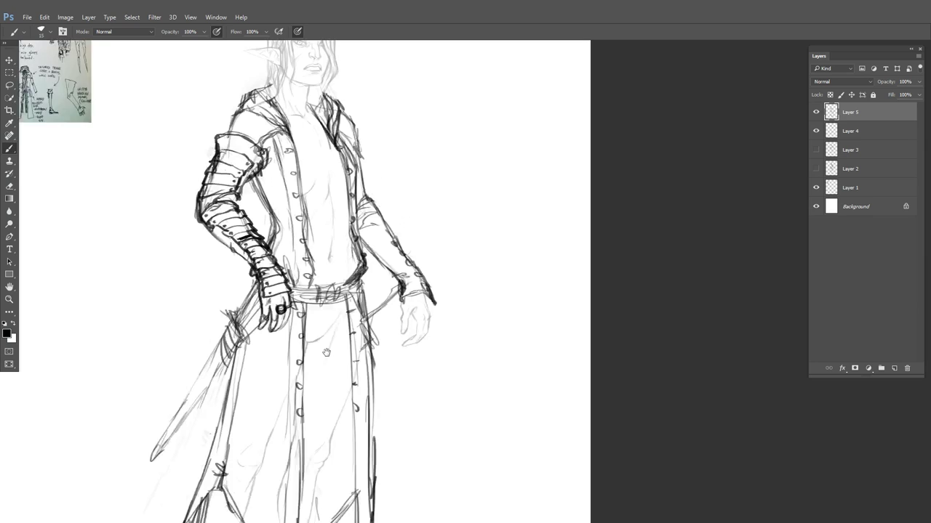
drag(346, 237, 404, 259)
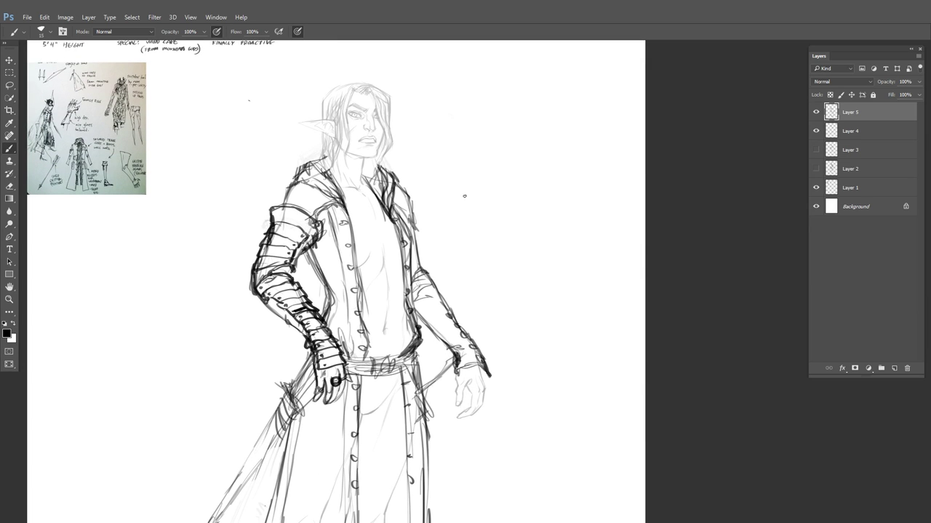
mouse_move(458, 338)
mouse_down()
mouse_move(437, 214)
mouse_move(469, 327)
mouse_up()
mouse_move(476, 270)
mouse_down()
mouse_move(440, 210)
mouse_move(453, 285)
mouse_move(440, 257)
mouse_move(433, 110)
mouse_move(444, 264)
mouse_up()
drag(416, 202, 437, 243)
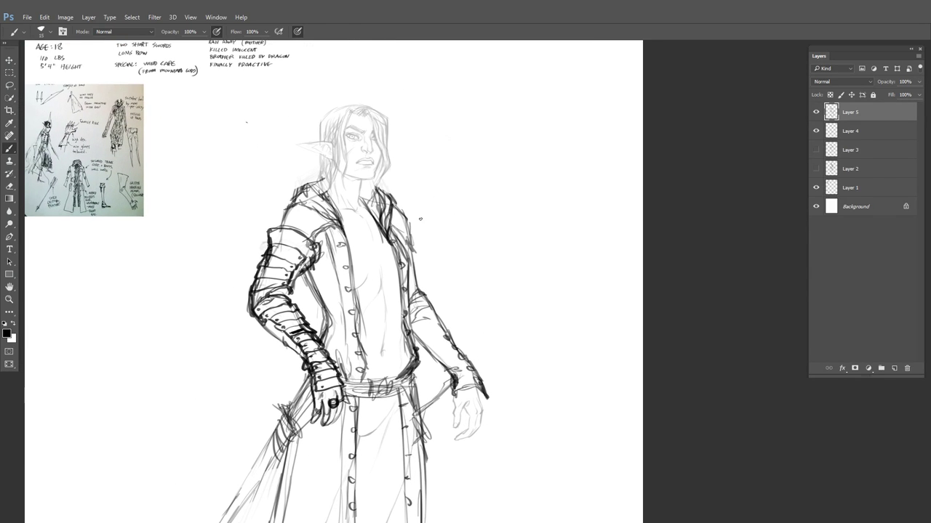
ctrl+click(447, 187)
drag(446, 189, 440, 181)
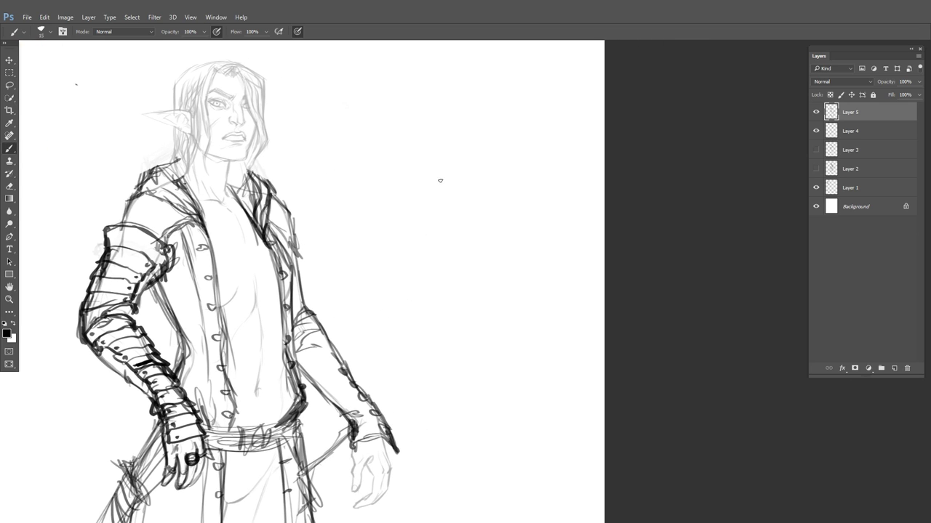
mouse_move(364, 109)
mouse_down()
mouse_move(353, 127)
mouse_move(393, 110)
mouse_move(420, 123)
mouse_move(448, 106)
mouse_move(443, 114)
mouse_up()
drag(449, 105, 449, 121)
drag(449, 104, 463, 118)
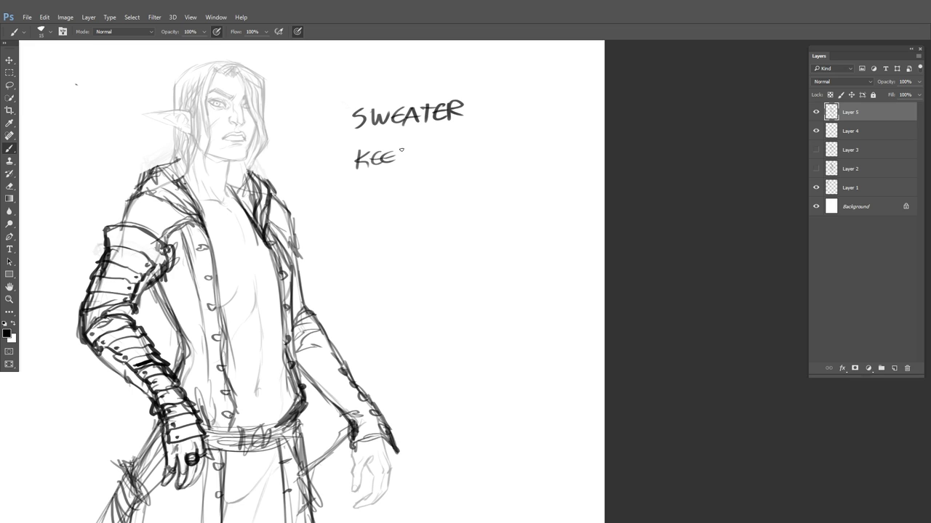
Handwrite "KEEPSAKE FROM" as the line beneath the sweater heading
drag(400, 150, 401, 167)
drag(401, 149, 414, 165)
drag(424, 163, 436, 161)
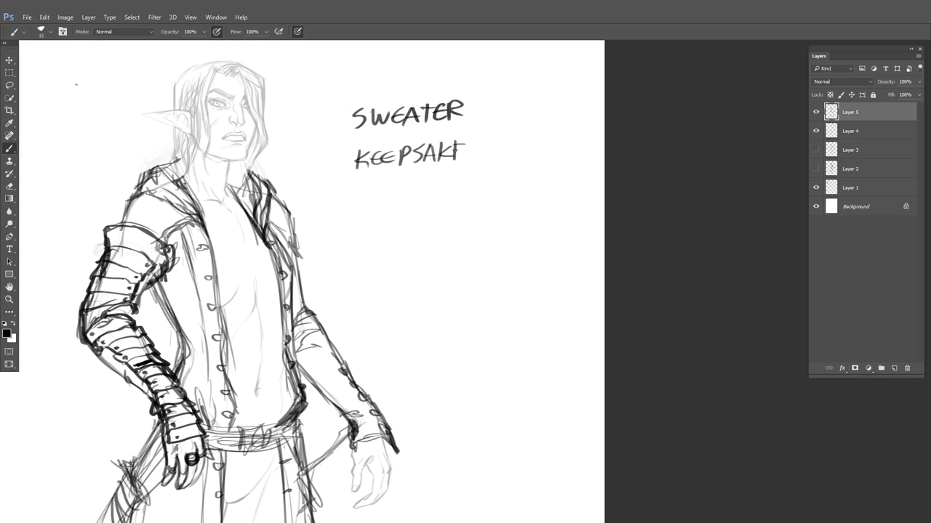
drag(512, 143, 516, 152)
drag(526, 143, 545, 151)
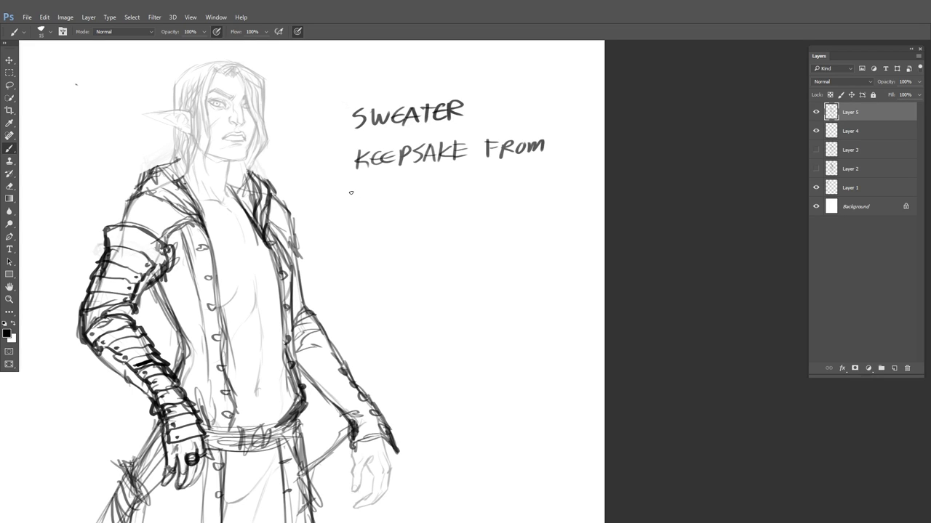
Continue the handwritten note with the line "A LOVING MOTHER" and start the line below it
drag(342, 190, 336, 205)
mouse_move(348, 187)
mouse_down()
mouse_move(349, 205)
mouse_move(393, 197)
mouse_up()
drag(399, 191, 426, 195)
drag(427, 182, 474, 191)
mouse_move(477, 179)
mouse_down()
mouse_move(491, 190)
mouse_move(498, 180)
mouse_up()
drag(510, 176, 510, 191)
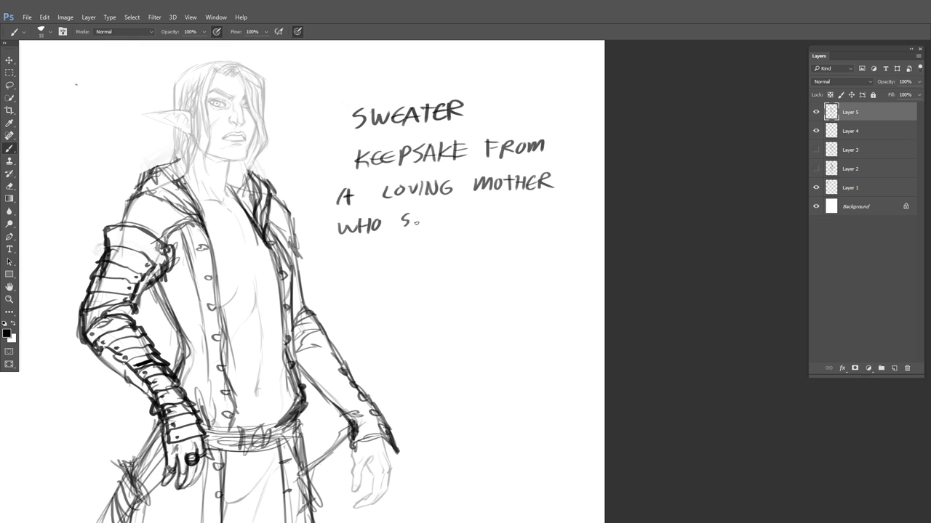
Undo the stray letter after "WHO" and complete the line as "WHO WANTED TO"
key(ctrl+z)
mouse_move(402, 216)
mouse_down()
mouse_move(423, 210)
mouse_move(429, 226)
mouse_move(457, 223)
mouse_up()
drag(458, 212, 500, 209)
drag(492, 209, 491, 222)
drag(503, 207, 502, 209)
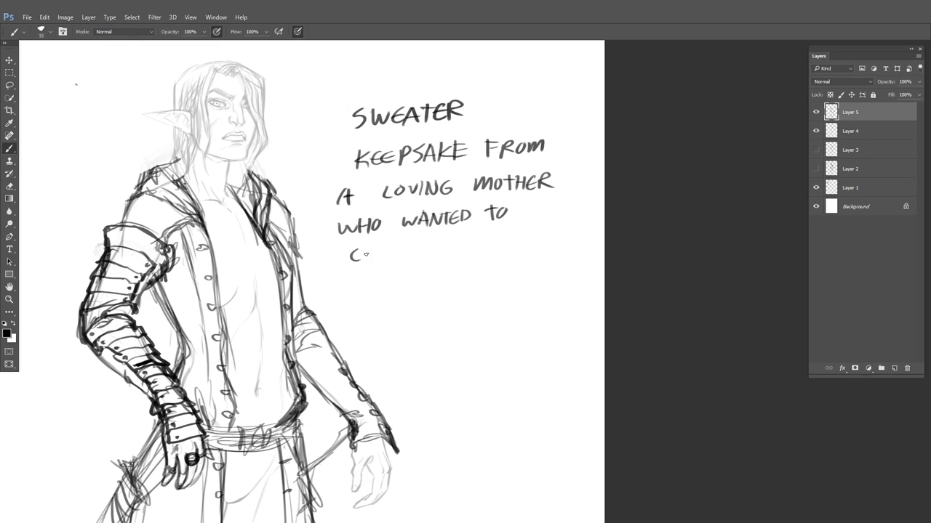
Handwrite "CONNECT TO HER" as the following line of the sweater note
drag(369, 249, 369, 251)
drag(377, 260, 405, 246)
drag(408, 245, 418, 253)
mouse_move(429, 243)
mouse_down()
mouse_move(428, 256)
mouse_move(440, 242)
mouse_up()
mouse_move(434, 243)
mouse_down()
mouse_move(434, 254)
mouse_move(467, 238)
mouse_up()
drag(463, 240, 462, 252)
drag(473, 240, 508, 250)
drag(524, 234, 525, 247)
drag(515, 242, 522, 242)
mouse_move(530, 234)
mouse_down()
mouse_move(529, 248)
mouse_move(542, 249)
mouse_up()
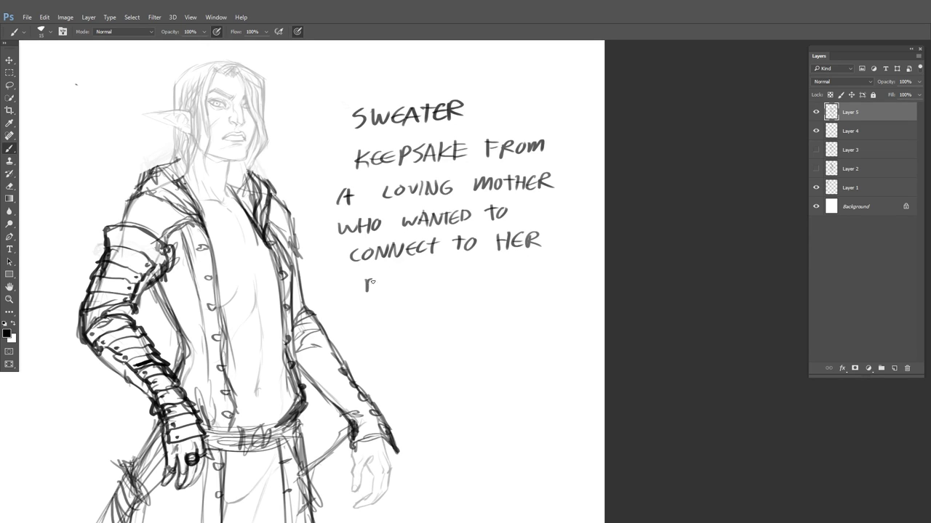
Handwrite "RECLUSIVE DAUGHTER." to finish the first sentence of the sweater note
drag(368, 281, 375, 290)
mouse_move(391, 278)
mouse_down()
mouse_move(389, 290)
mouse_move(429, 274)
mouse_up()
mouse_move(441, 274)
mouse_down()
mouse_move(433, 286)
mouse_move(445, 285)
mouse_up()
drag(451, 271, 499, 284)
mouse_move(508, 285)
mouse_down()
mouse_move(533, 267)
mouse_move(551, 280)
mouse_up()
drag(560, 264, 560, 278)
mouse_move(563, 263)
mouse_down()
mouse_move(575, 262)
mouse_move(568, 275)
mouse_up()
drag(578, 261, 578, 275)
drag(583, 262, 586, 269)
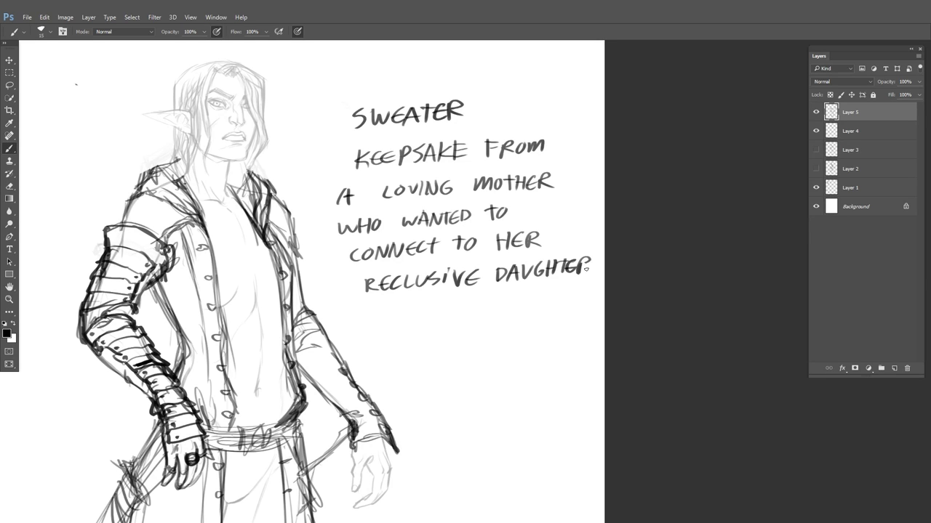
Start the second sentence of the note with the handwritten line "NOW HER LAST"
drag(460, 364, 468, 336)
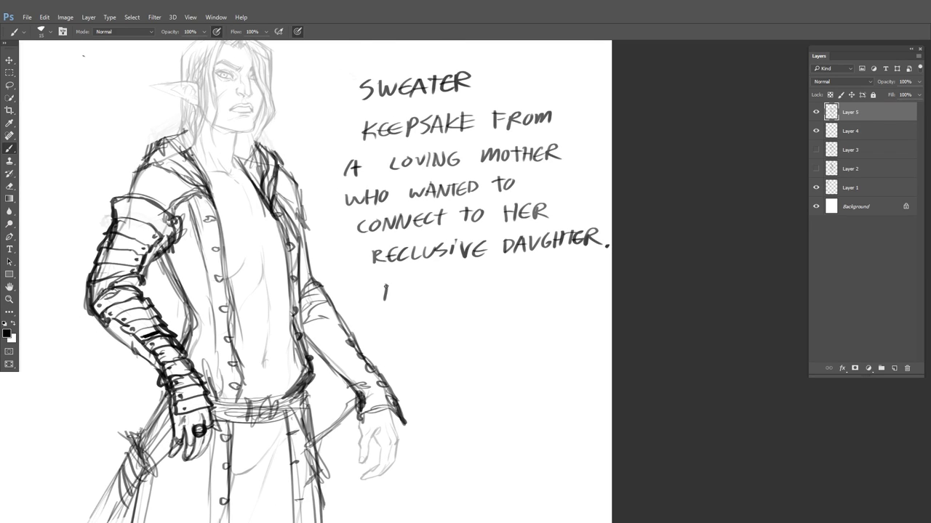
drag(386, 286, 400, 283)
mouse_move(404, 285)
mouse_down()
mouse_move(435, 293)
mouse_move(464, 294)
mouse_up()
drag(469, 294, 506, 290)
mouse_move(509, 290)
mouse_down()
mouse_move(515, 277)
mouse_move(521, 290)
mouse_up()
drag(533, 275, 525, 288)
drag(539, 273, 538, 285)
Handwrite "CONNECTION TO" beneath the line "NOW HER LAST"
drag(417, 313, 416, 325)
mouse_move(426, 313)
mouse_down()
mouse_move(447, 325)
mouse_move(463, 308)
mouse_move(478, 309)
mouse_move(500, 321)
mouse_up()
drag(508, 309, 560, 298)
drag(556, 301, 566, 306)
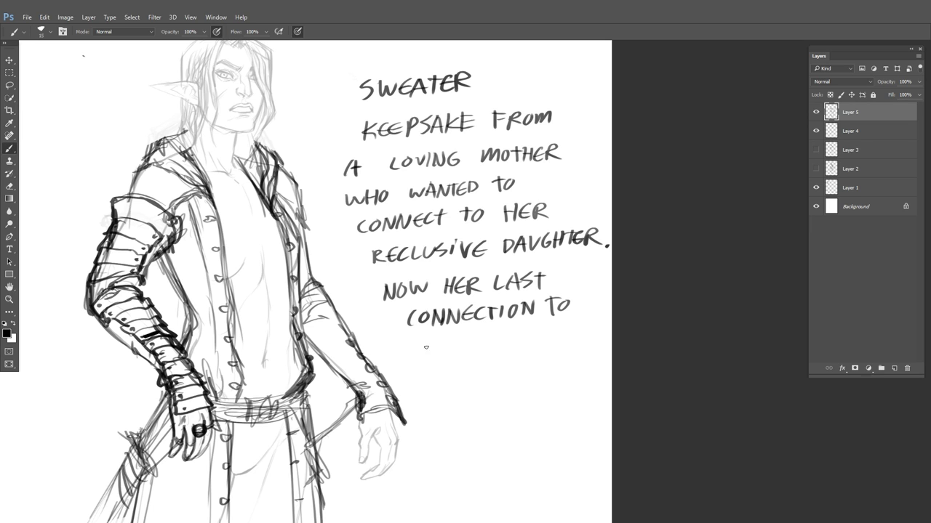
Handwrite "HER MOTHER" as the last line of the sweater note
drag(468, 387, 464, 368)
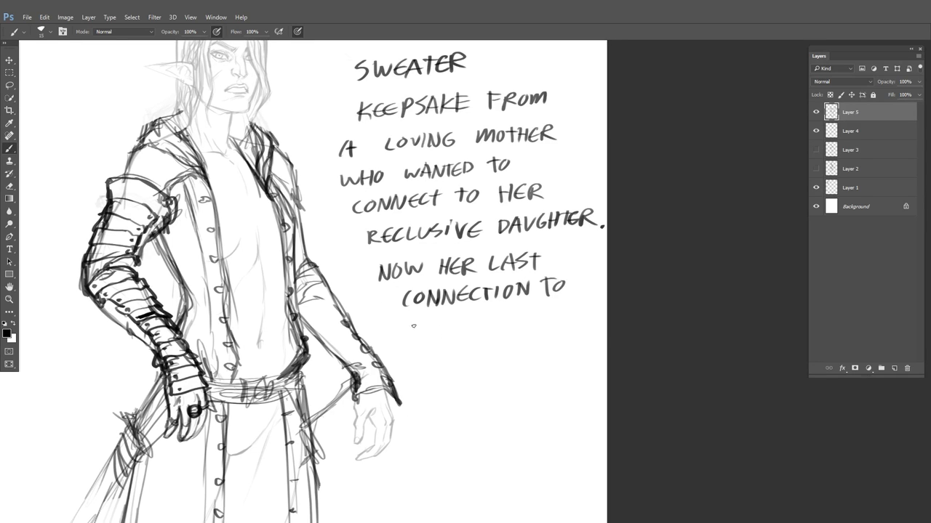
mouse_move(437, 321)
mouse_down()
mouse_move(451, 336)
mouse_move(493, 334)
mouse_move(499, 324)
mouse_up()
mouse_move(503, 318)
mouse_down()
mouse_move(519, 315)
mouse_move(512, 335)
mouse_up()
drag(518, 320, 529, 333)
mouse_move(538, 317)
mouse_down()
mouse_move(539, 333)
mouse_move(539, 323)
mouse_up()
drag(546, 317, 543, 331)
drag(543, 317, 559, 330)
Sketch the sweater's high folded collar around the character's neck and add a fold on the chest
drag(502, 387, 484, 330)
drag(411, 310, 439, 384)
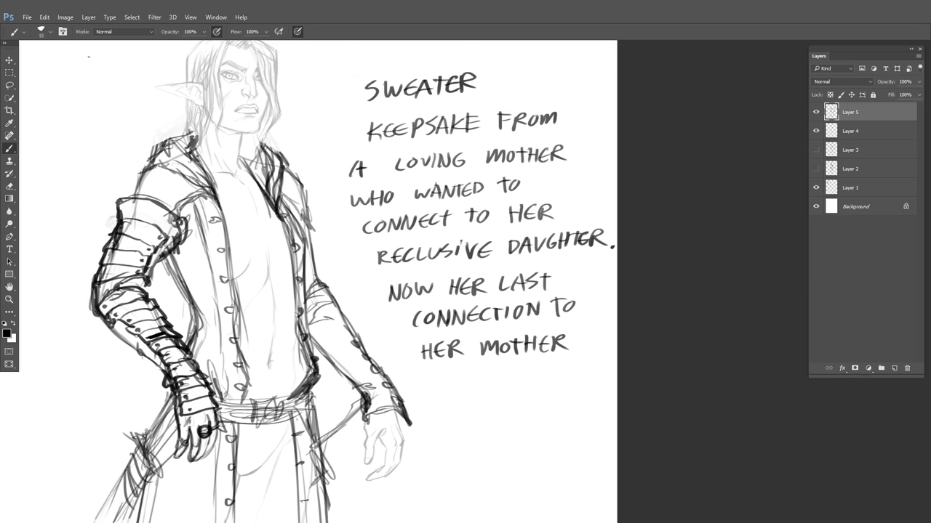
mouse_move(205, 125)
mouse_down()
mouse_move(210, 138)
mouse_move(259, 145)
mouse_move(232, 151)
mouse_move(257, 145)
mouse_move(265, 165)
mouse_move(252, 183)
mouse_up()
mouse_move(257, 161)
mouse_down()
mouse_move(227, 172)
mouse_move(235, 170)
mouse_up()
mouse_move(207, 169)
mouse_down()
mouse_move(214, 185)
mouse_move(270, 170)
mouse_move(271, 210)
mouse_up()
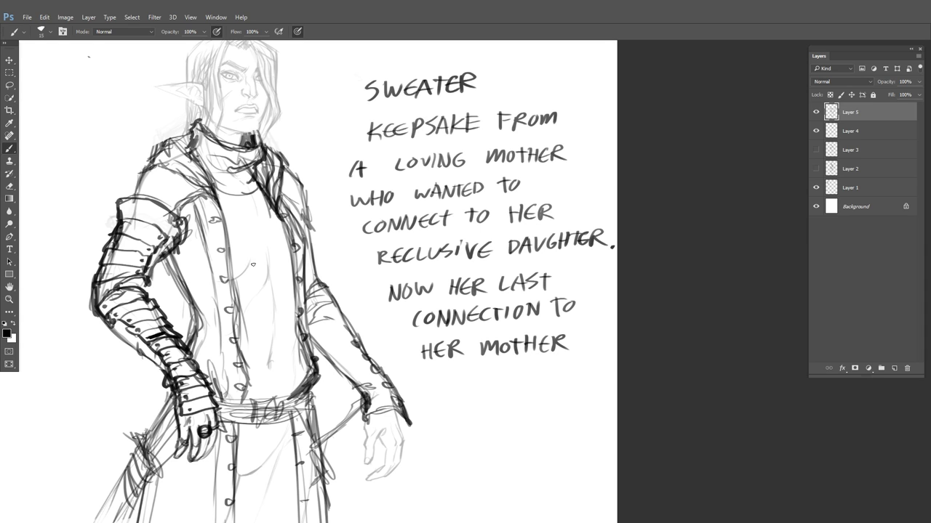
drag(259, 258, 237, 285)
Draw the sweater's banded hem between the coat panels below the belt and its cuff over the unarmoured hand
drag(352, 237, 362, 157)
mouse_move(317, 257)
mouse_down()
mouse_move(308, 298)
mouse_move(311, 271)
mouse_up()
drag(323, 349, 320, 209)
drag(243, 308, 303, 304)
drag(242, 315, 314, 301)
drag(243, 318, 300, 312)
drag(240, 320, 308, 309)
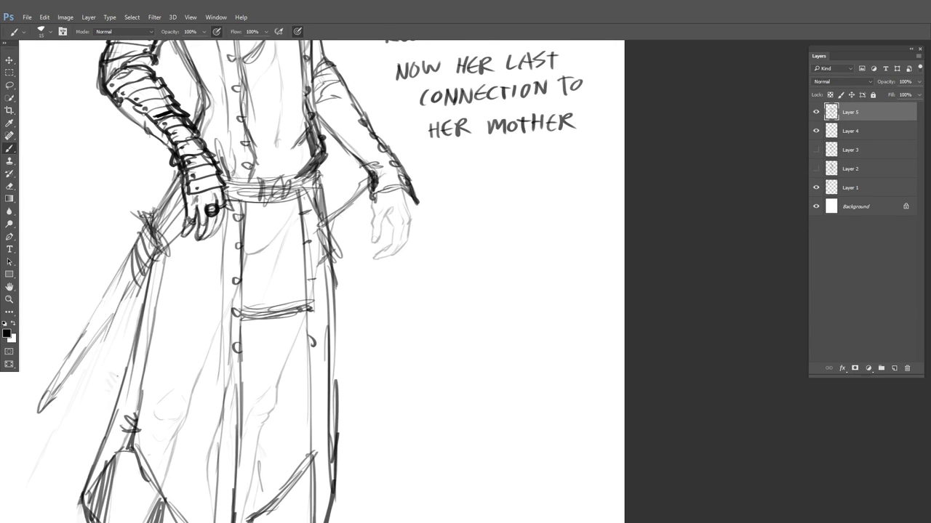
mouse_move(364, 235)
mouse_down()
mouse_move(317, 281)
mouse_move(372, 266)
mouse_up()
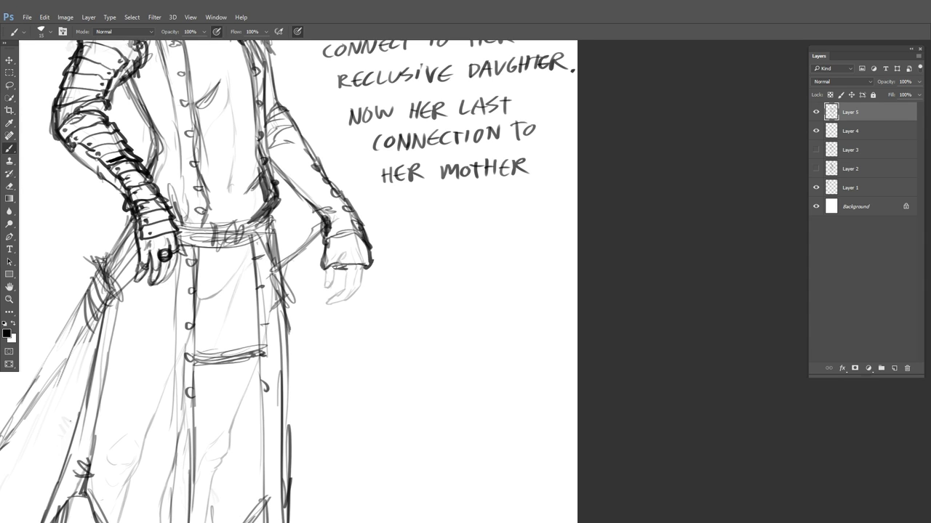
Add zigzag knit marks to the sweater's collar and the first chevrons on the upper chest
scroll(434, 327, up, 6)
scroll(434, 326, left, 1)
scroll(251, 430, down, 3)
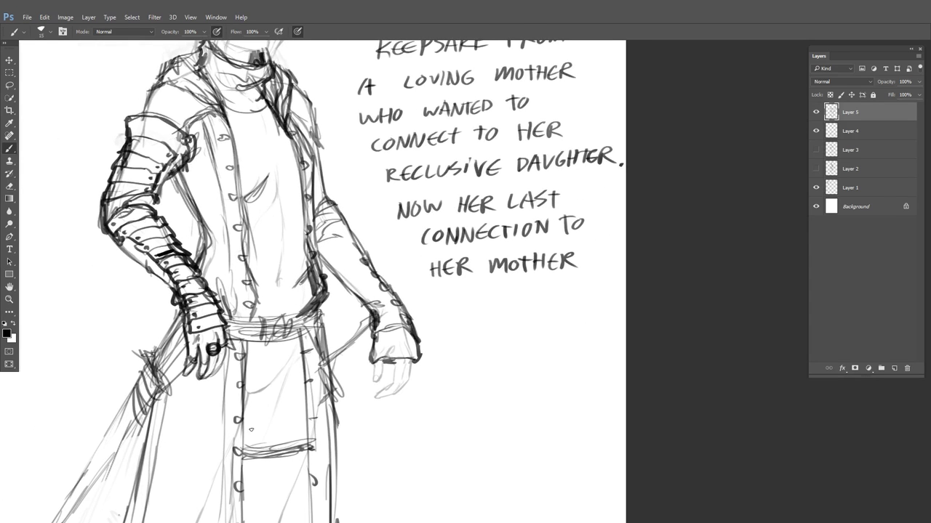
scroll(271, 280, up, 2)
scroll(271, 281, left, 1)
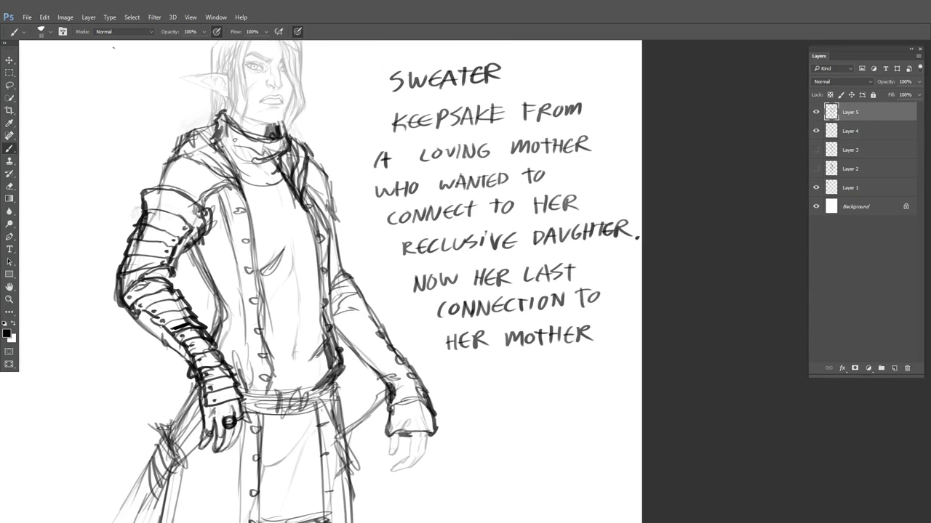
drag(232, 129, 245, 181)
drag(252, 141, 263, 188)
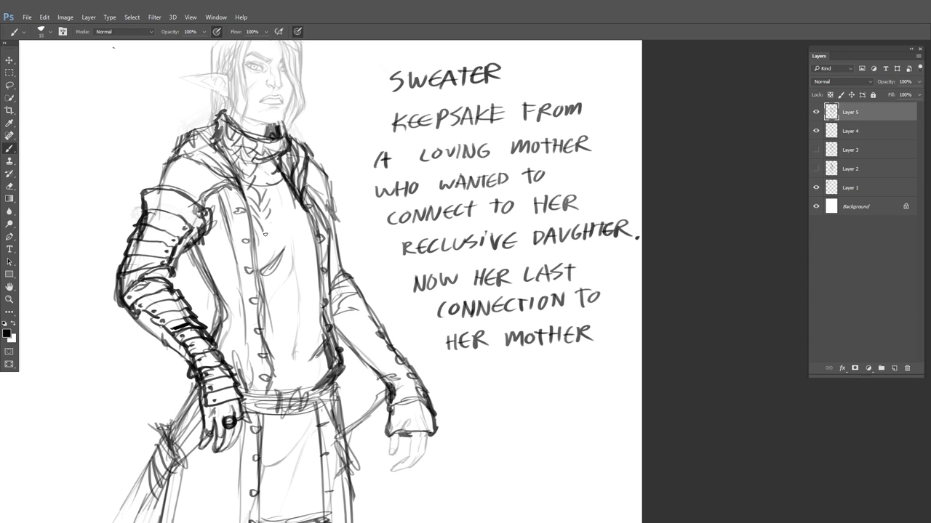
Draw chevron knit marks down the sweater's chest and in a column just above the belt
drag(265, 234, 266, 297)
mouse_move(302, 355)
mouse_down()
mouse_move(309, 316)
mouse_move(304, 346)
mouse_up()
drag(294, 344, 301, 356)
drag(294, 350, 301, 365)
drag(293, 364, 299, 387)
Add the chevron knit pattern to the sweater's lower section above its hem and to the exposed cuff
mouse_move(283, 374)
mouse_down()
mouse_move(290, 383)
mouse_move(272, 241)
mouse_up()
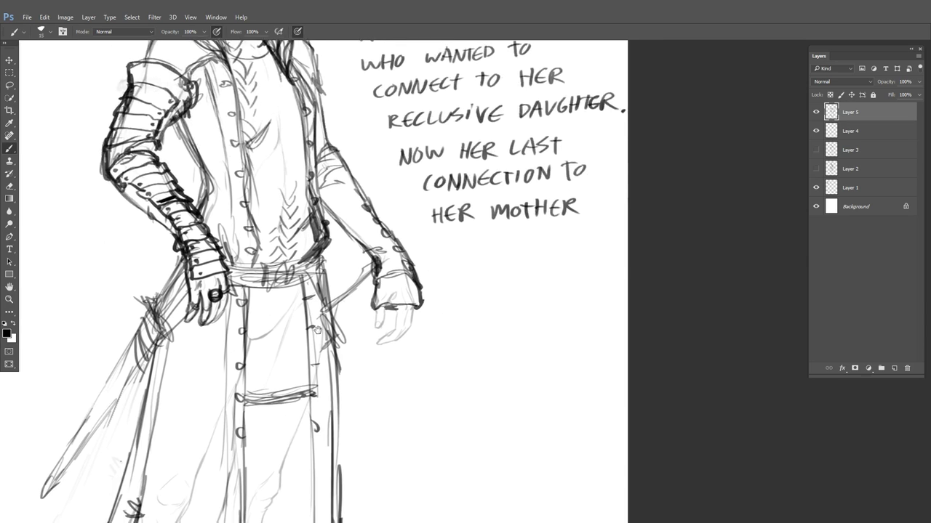
mouse_move(266, 385)
mouse_down()
mouse_move(268, 355)
mouse_move(281, 367)
mouse_move(294, 356)
mouse_up()
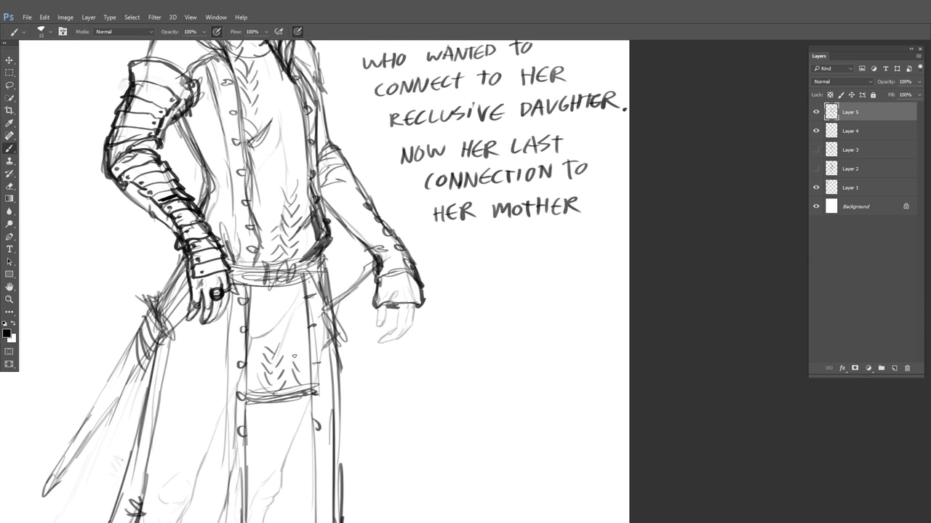
mouse_move(391, 290)
mouse_down()
mouse_move(399, 277)
mouse_move(408, 302)
mouse_move(414, 285)
mouse_up()
Add short knit marks down the side of the sweater's torso along the coat's open edge
scroll(418, 305, up, 3)
drag(276, 180, 288, 210)
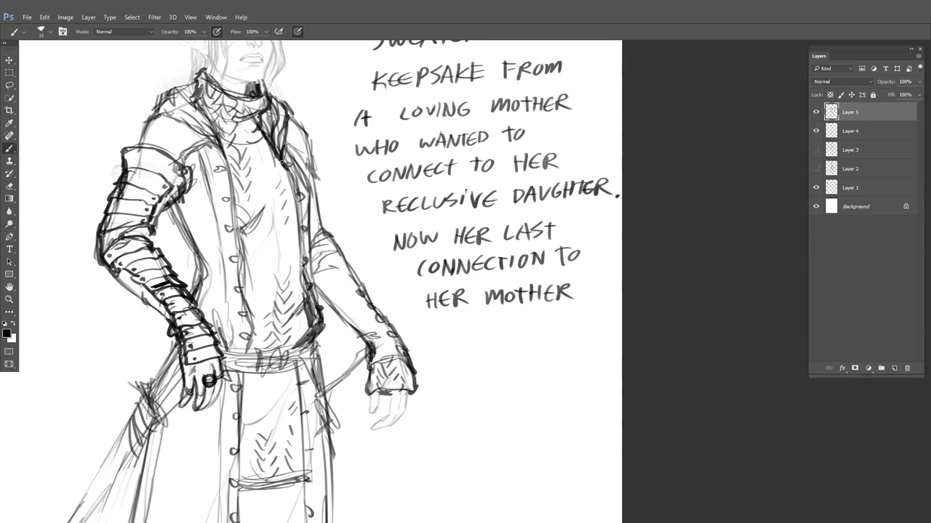
drag(279, 161, 296, 206)
drag(290, 182, 299, 269)
mouse_move(346, 253)
mouse_down()
mouse_move(364, 218)
mouse_move(341, 174)
mouse_up()
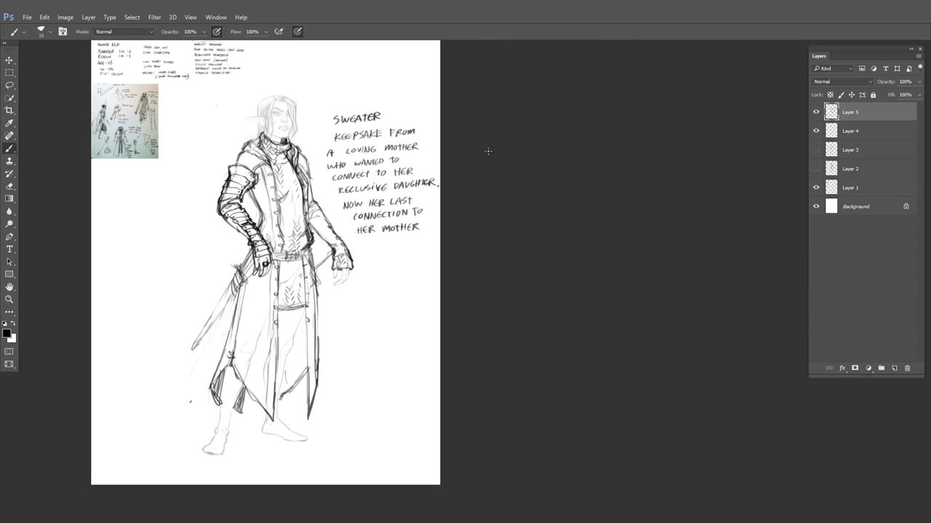
Draw the front leg's tall boot with a flared, dark-lined top at the knee, shin contours and creases at knee and ankle
scroll(282, 381, up, 2)
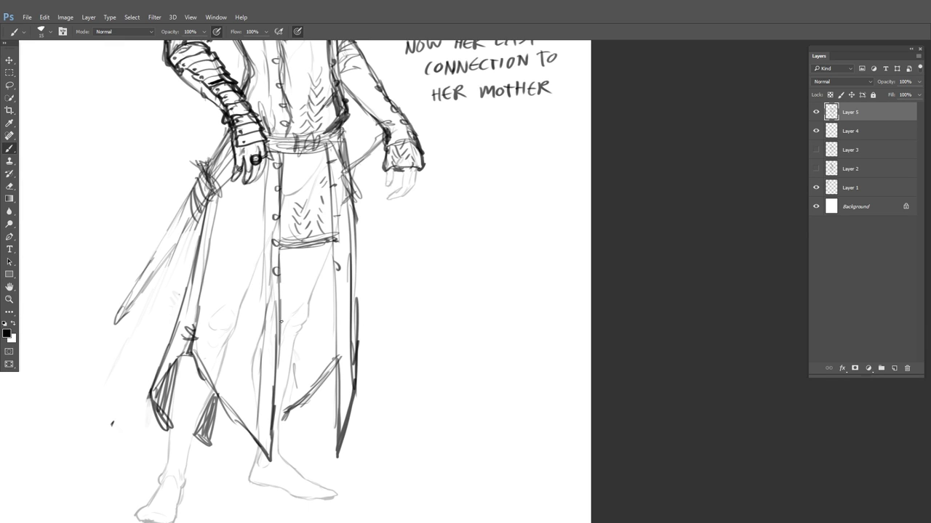
drag(293, 282, 282, 313)
mouse_move(325, 290)
mouse_down()
mouse_move(317, 282)
mouse_move(297, 338)
mouse_move(283, 433)
mouse_up()
mouse_move(312, 363)
mouse_down()
mouse_move(313, 259)
mouse_move(294, 282)
mouse_move(287, 314)
mouse_up()
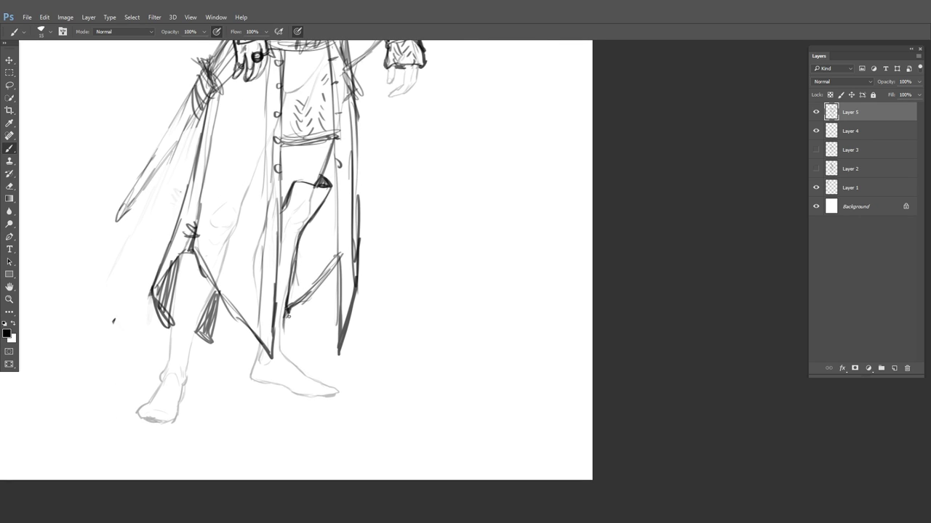
mouse_move(284, 351)
mouse_down()
mouse_move(272, 357)
mouse_move(290, 324)
mouse_up()
drag(276, 320, 285, 314)
drag(283, 228, 292, 235)
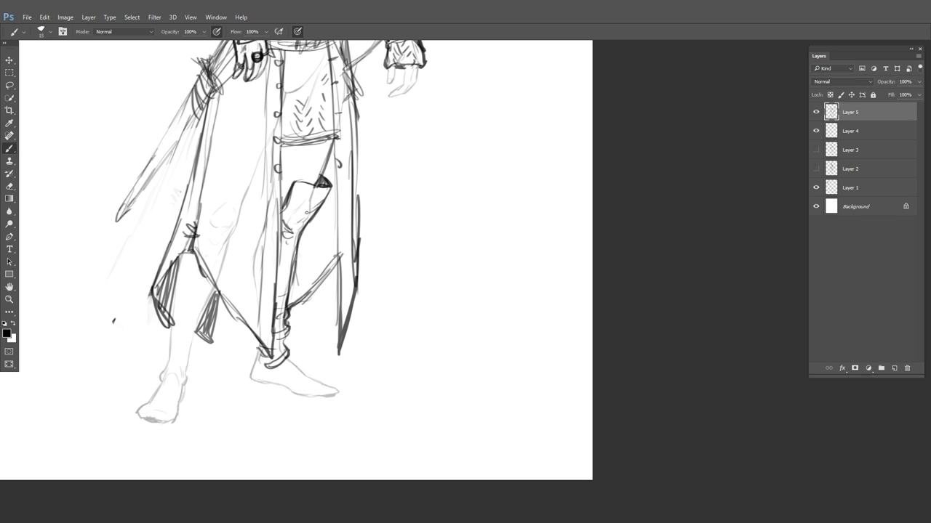
Hatch the shadow beneath the sweater's hem and add slouched folds around the ankles of both boots
mouse_move(290, 147)
mouse_down()
mouse_move(282, 172)
mouse_move(317, 146)
mouse_up()
drag(325, 143, 329, 151)
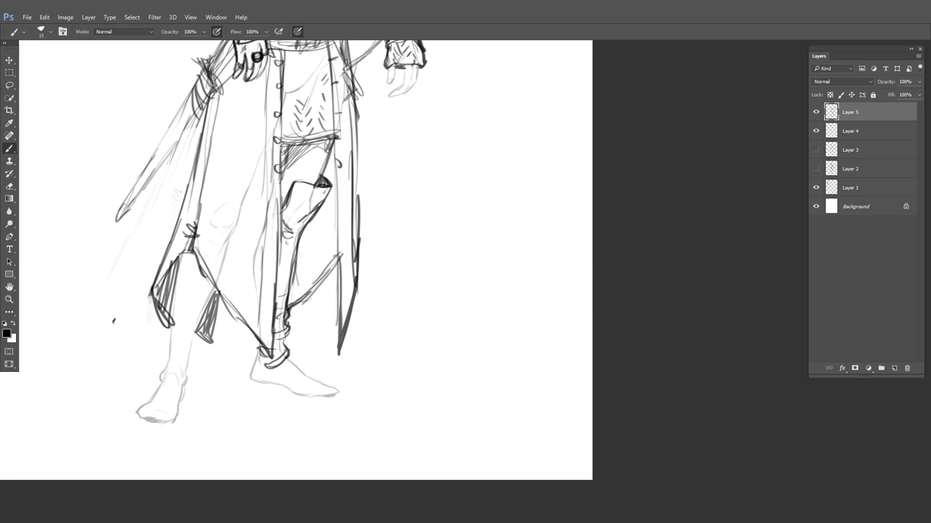
drag(256, 361, 253, 378)
drag(212, 288, 201, 317)
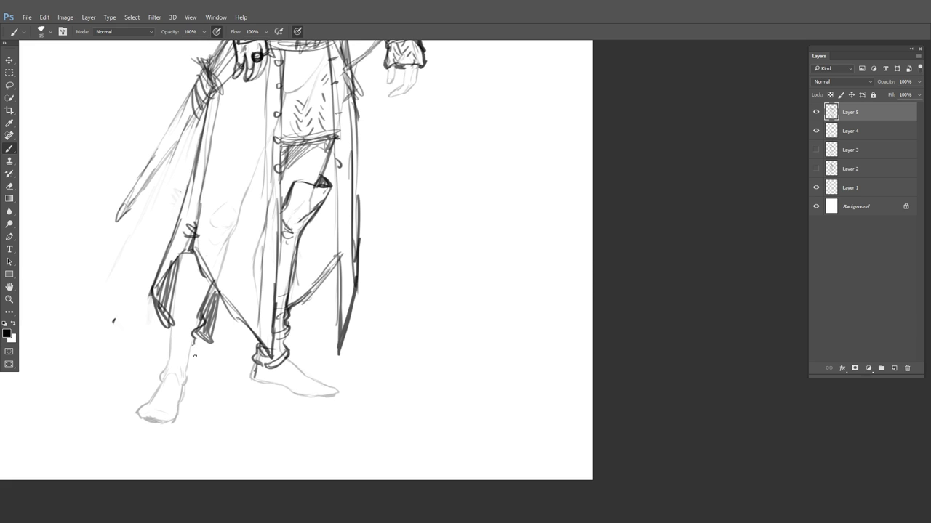
mouse_move(163, 367)
mouse_down()
mouse_move(191, 355)
mouse_move(177, 265)
mouse_move(171, 334)
mouse_move(187, 385)
mouse_up()
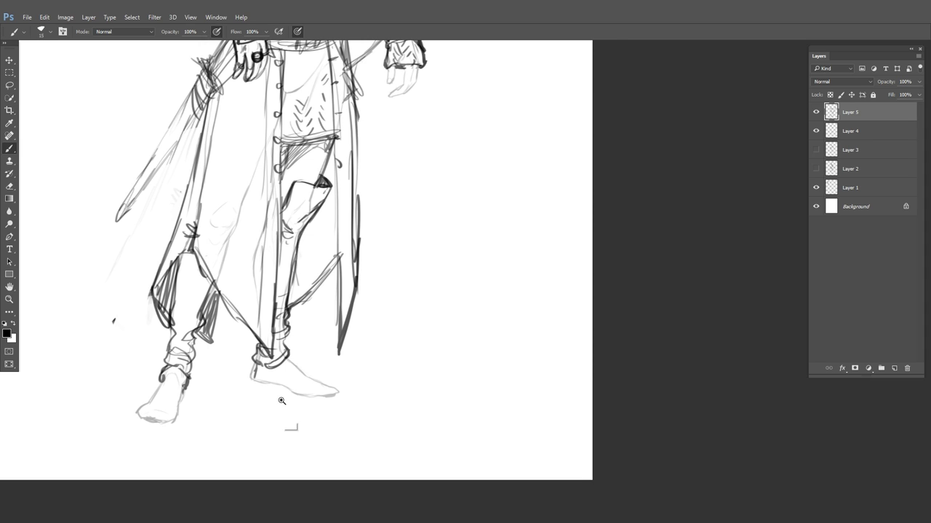
Outline the foot of the boot on the sword-side leg over the faint base sketch, including its rounded toe
drag(281, 401, 294, 392)
drag(295, 393, 473, 305)
mouse_move(306, 285)
mouse_down()
mouse_move(273, 350)
mouse_move(223, 342)
mouse_move(269, 349)
mouse_up()
mouse_move(265, 275)
mouse_down()
mouse_move(224, 338)
mouse_move(266, 327)
mouse_up()
mouse_move(240, 324)
mouse_down()
mouse_move(275, 335)
mouse_move(243, 320)
mouse_up()
drag(578, 278, 470, 285)
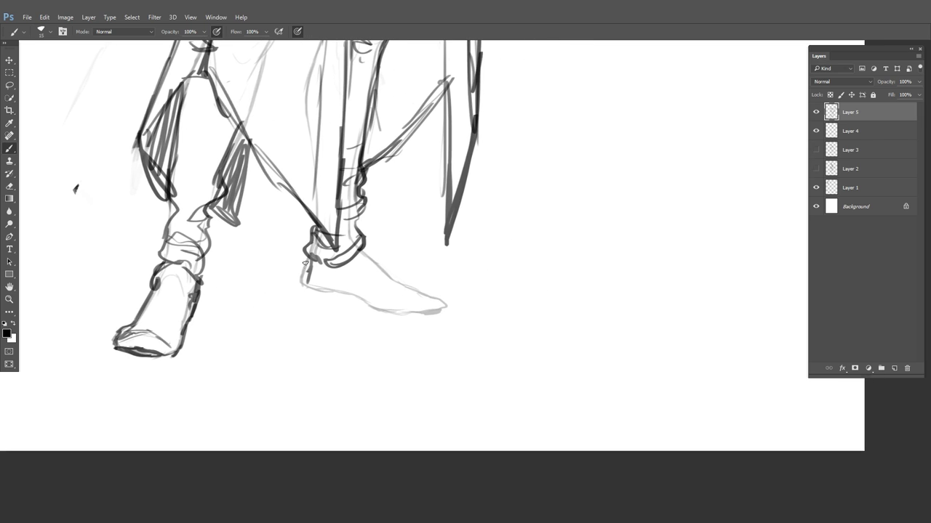
Outline the foot of the other boot from its heel along the instep and underside to the pointed toe
drag(306, 264, 305, 283)
drag(365, 250, 401, 289)
mouse_move(305, 283)
mouse_down()
mouse_move(378, 314)
mouse_move(422, 315)
mouse_up()
drag(400, 285, 443, 299)
mouse_move(443, 299)
mouse_down()
mouse_move(447, 310)
mouse_move(416, 315)
mouse_up()
drag(341, 293, 367, 301)
Add a heel seam to the pointed boot and thicken the dark soles under both boots
scroll(331, 293, up, 3)
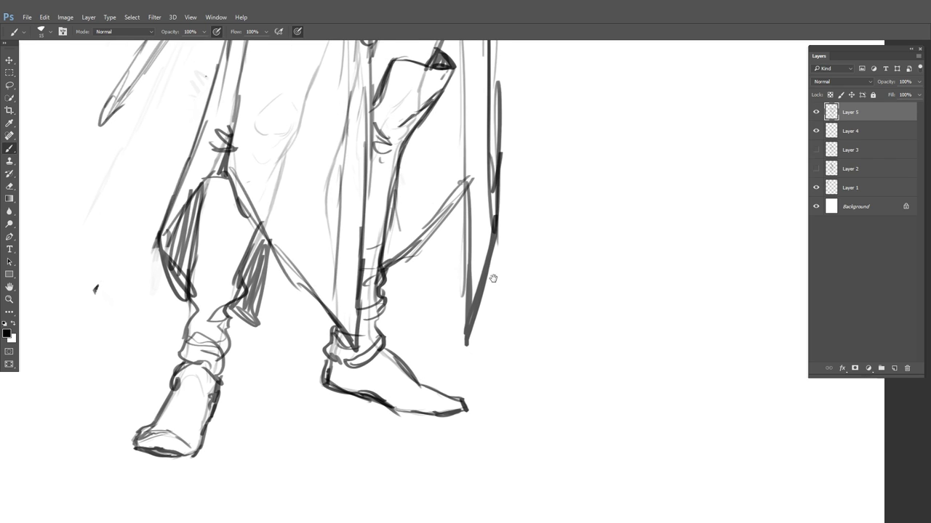
mouse_move(328, 353)
mouse_down()
mouse_move(353, 395)
mouse_move(371, 404)
mouse_up()
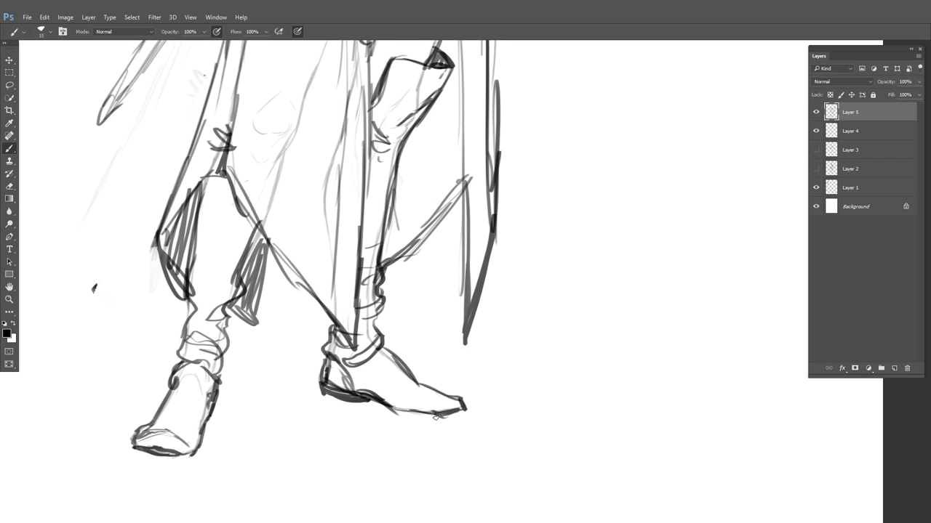
drag(435, 417, 461, 420)
drag(141, 455, 186, 458)
drag(420, 414, 458, 416)
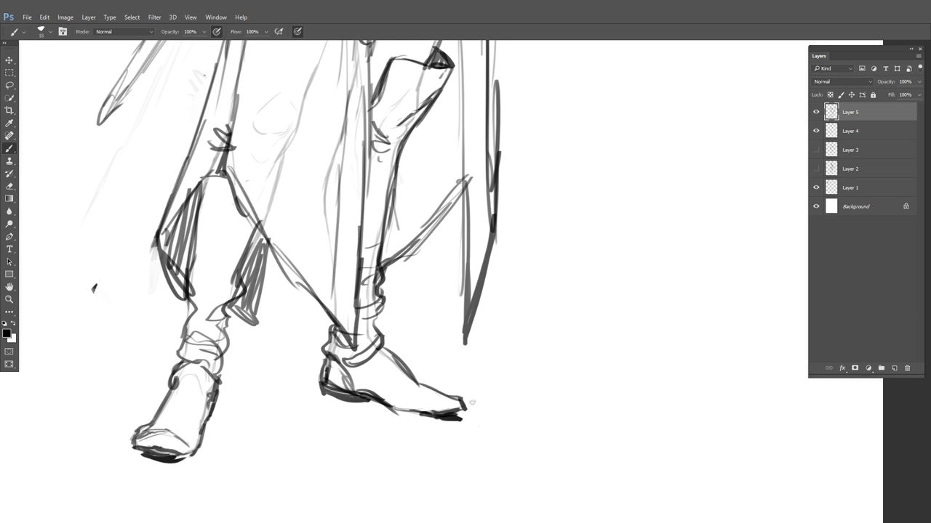
drag(470, 337, 459, 367)
drag(406, 418, 437, 429)
Review the full figure and compare it with Layer 5 hidden and shown
drag(504, 318, 495, 365)
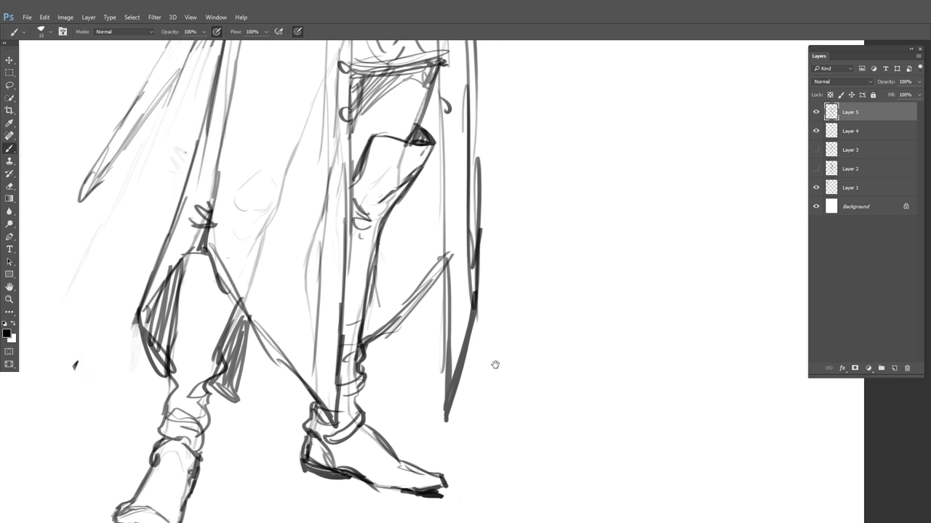
scroll(495, 363, down, 5)
drag(526, 329, 455, 402)
drag(509, 346, 490, 356)
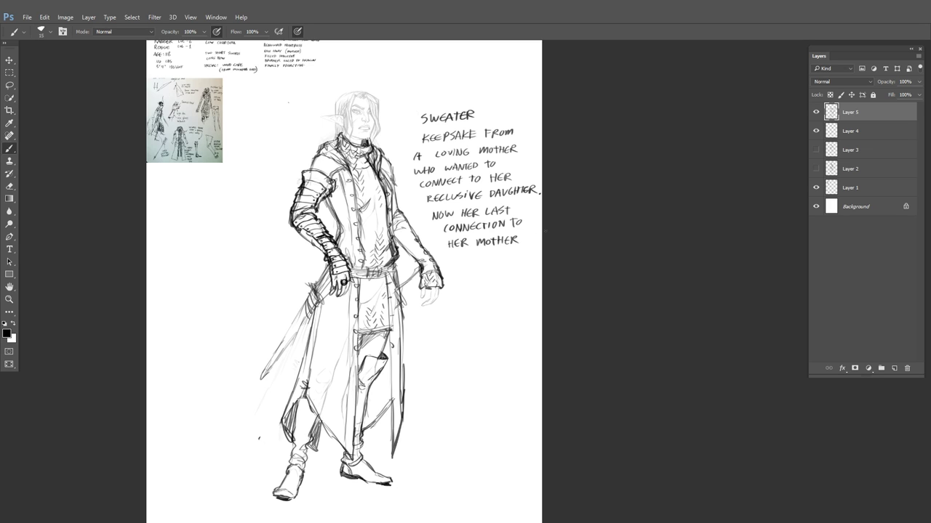
drag(590, 273, 633, 271)
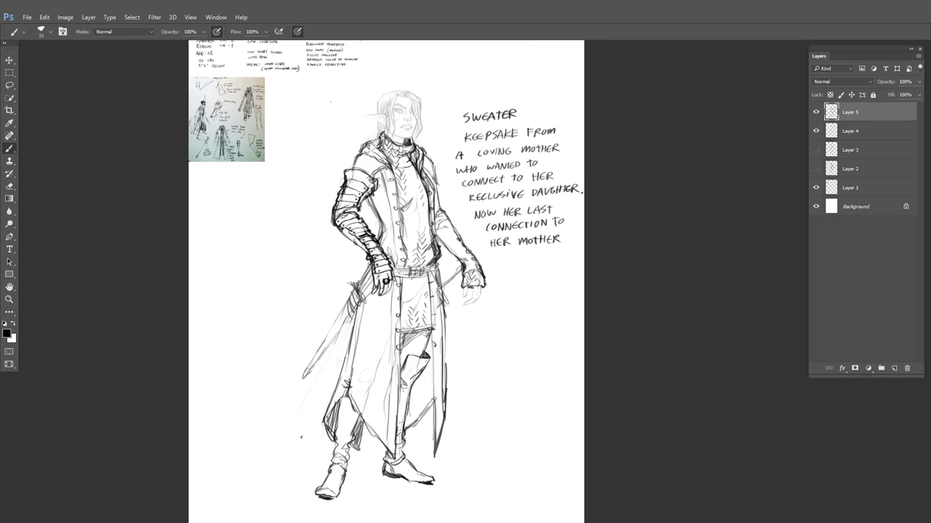
click(817, 115)
click(816, 114)
Draw a small flapped pocket on the coat's waist beside the armored forearm
drag(395, 320, 444, 312)
drag(440, 167, 469, 349)
mouse_move(375, 375)
mouse_down()
mouse_move(420, 346)
mouse_move(426, 396)
mouse_move(386, 394)
mouse_move(422, 414)
mouse_up()
drag(426, 380, 417, 422)
drag(420, 348, 399, 395)
mouse_move(384, 365)
mouse_down()
mouse_move(401, 395)
mouse_move(381, 382)
mouse_up()
mouse_move(394, 383)
mouse_down()
mouse_move(393, 398)
mouse_move(419, 411)
mouse_up()
drag(421, 360, 411, 413)
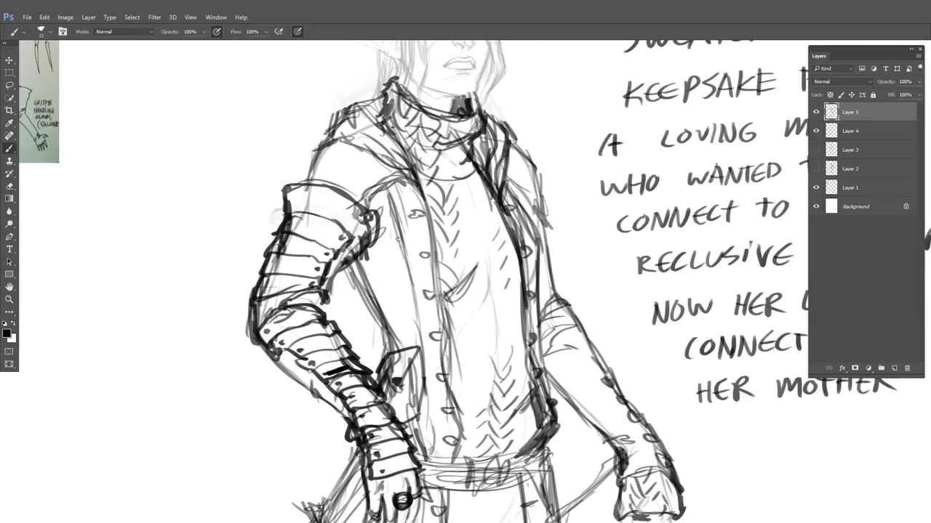
Sketch a narrow chest pocket with a dark fastening on the coat front beside the armored shoulder
drag(398, 195, 415, 273)
drag(417, 262, 425, 320)
mouse_move(411, 213)
mouse_down()
mouse_move(384, 218)
mouse_move(384, 275)
mouse_move(419, 260)
mouse_up()
drag(410, 215, 398, 278)
mouse_move(378, 264)
mouse_down()
mouse_move(389, 247)
mouse_move(375, 252)
mouse_move(393, 298)
mouse_up()
drag(391, 291, 414, 287)
drag(410, 228, 411, 288)
mouse_move(375, 222)
mouse_down()
mouse_move(411, 221)
mouse_move(378, 250)
mouse_up()
mouse_move(384, 255)
mouse_down()
mouse_move(398, 278)
mouse_move(394, 245)
mouse_up()
mouse_move(404, 221)
mouse_down()
mouse_move(382, 256)
mouse_move(401, 244)
mouse_up()
drag(385, 215, 407, 261)
Add seam marks at the unarmored shoulder and fold lines around that sleeve's elbow
mouse_move(522, 215)
mouse_down()
mouse_move(541, 261)
mouse_move(530, 240)
mouse_up()
mouse_move(552, 191)
mouse_down()
mouse_move(544, 259)
mouse_move(534, 196)
mouse_up()
drag(524, 228, 531, 245)
drag(558, 266, 516, 238)
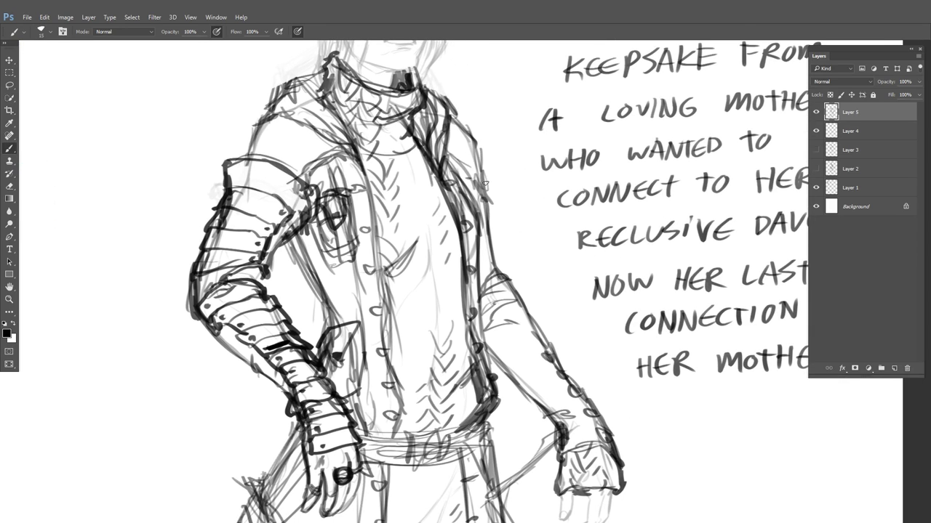
drag(518, 303, 502, 299)
drag(498, 278, 525, 316)
drag(504, 317, 490, 355)
Draw a large cargo pocket with a flap, stitch marks and gathered folds on the coat skirt below the armored hand
drag(576, 331, 531, 230)
mouse_move(472, 251)
mouse_down()
mouse_move(525, 333)
mouse_move(516, 352)
mouse_up()
mouse_move(503, 295)
mouse_down()
mouse_move(471, 257)
mouse_move(574, 66)
mouse_up()
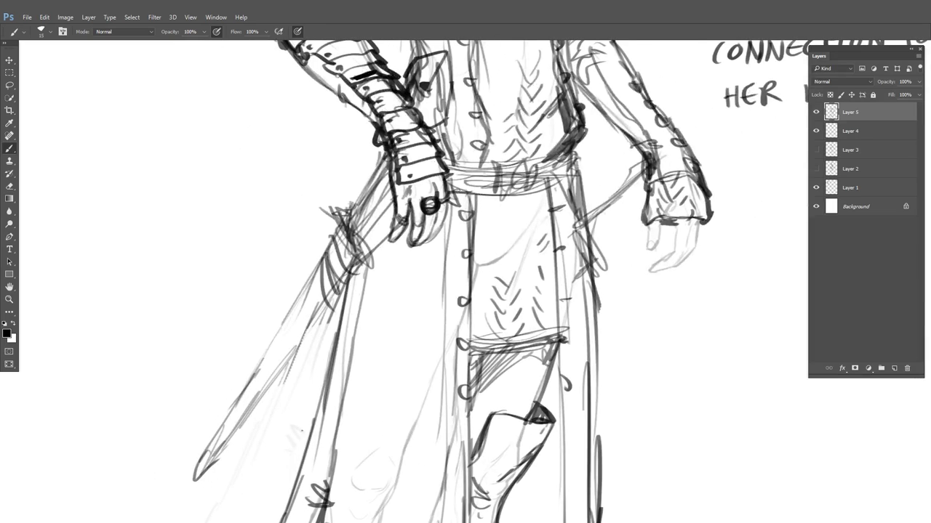
mouse_move(371, 258)
mouse_down()
mouse_move(428, 260)
mouse_move(362, 284)
mouse_move(371, 327)
mouse_move(419, 296)
mouse_move(413, 268)
mouse_up()
drag(416, 270, 433, 275)
mouse_move(370, 309)
mouse_down()
mouse_move(363, 341)
mouse_move(378, 327)
mouse_up()
drag(405, 328, 412, 318)
drag(364, 318, 381, 315)
mouse_move(364, 271)
mouse_down()
mouse_move(414, 267)
mouse_move(430, 320)
mouse_move(426, 354)
mouse_up()
mouse_move(359, 329)
mouse_down()
mouse_move(354, 362)
mouse_move(408, 397)
mouse_up()
mouse_move(421, 327)
mouse_down()
mouse_move(411, 387)
mouse_move(400, 392)
mouse_up()
mouse_move(363, 346)
mouse_down()
mouse_move(355, 383)
mouse_move(384, 327)
mouse_move(349, 363)
mouse_up()
drag(354, 359, 369, 377)
Sketch a matching bulging pocket in side view on the coat skirt's opposite outer edge
drag(613, 315, 530, 210)
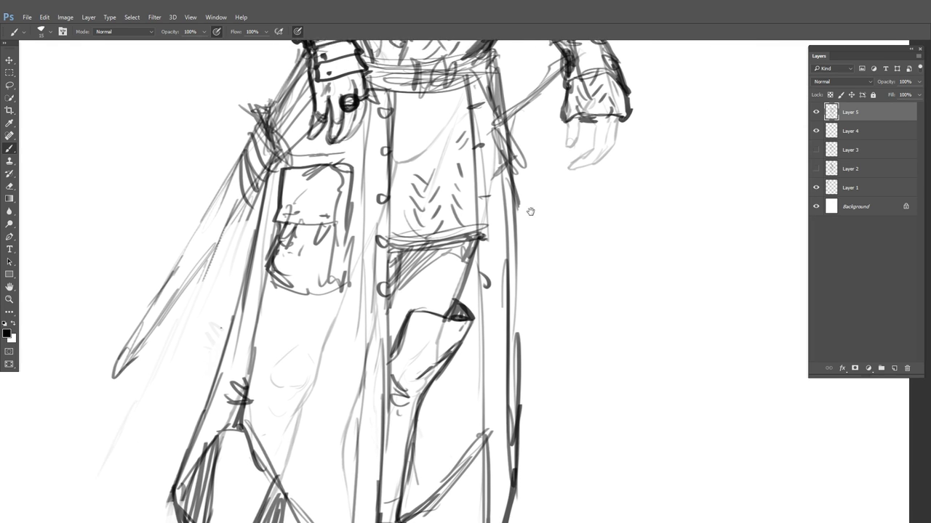
drag(497, 160, 493, 185)
drag(525, 242, 518, 222)
drag(485, 193, 488, 247)
mouse_move(485, 196)
mouse_down()
mouse_move(507, 192)
mouse_move(489, 230)
mouse_move(518, 243)
mouse_move(506, 286)
mouse_up()
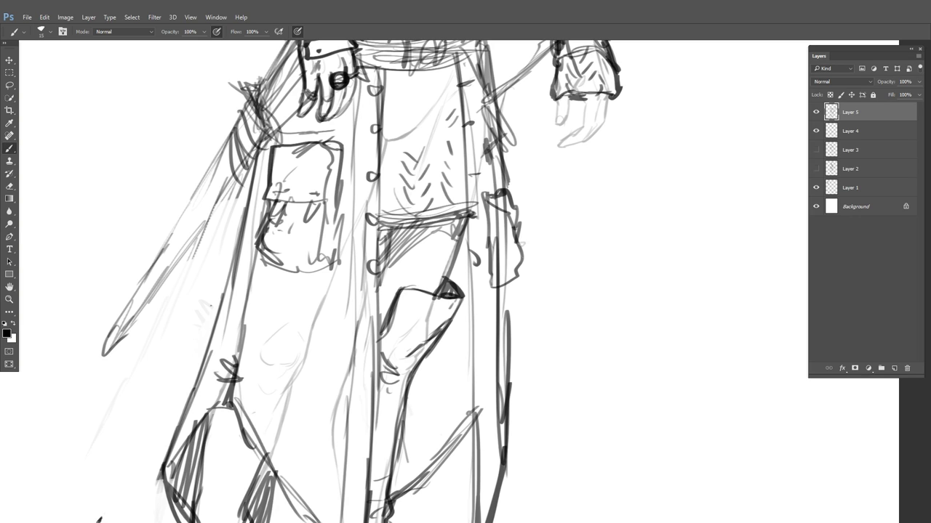
drag(521, 231, 506, 279)
drag(495, 230, 499, 281)
drag(499, 208, 490, 229)
drag(526, 156, 523, 268)
drag(482, 217, 490, 275)
drag(477, 241, 488, 271)
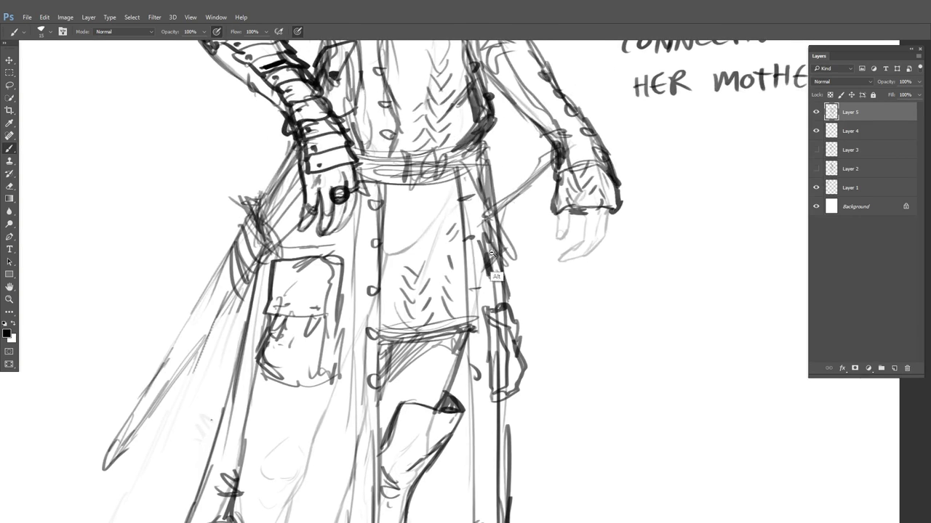
Darken the sword guard at the armored hand's hip and reinforce the sword lines behind the opposite hip
scroll(521, 209, down, 4)
drag(521, 209, 494, 315)
scroll(493, 315, down, 2)
scroll(480, 309, up, 4)
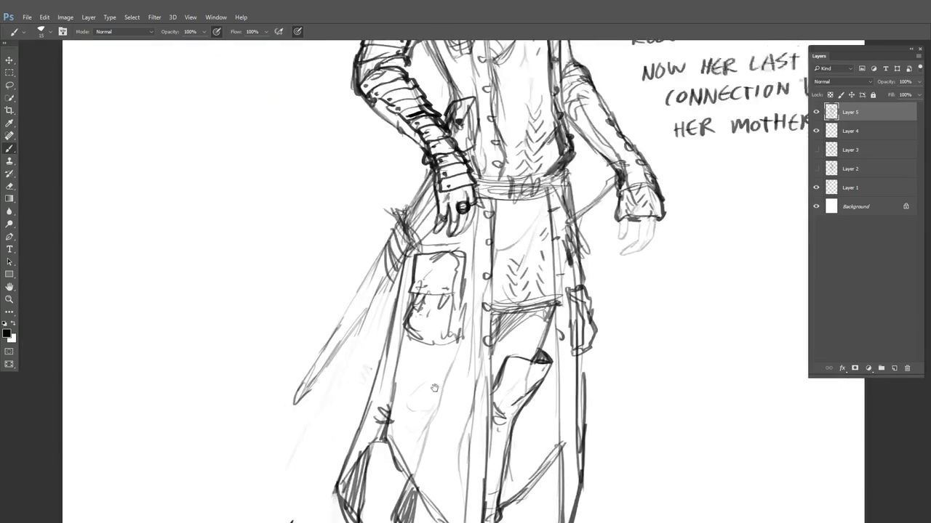
scroll(467, 304, down, 2)
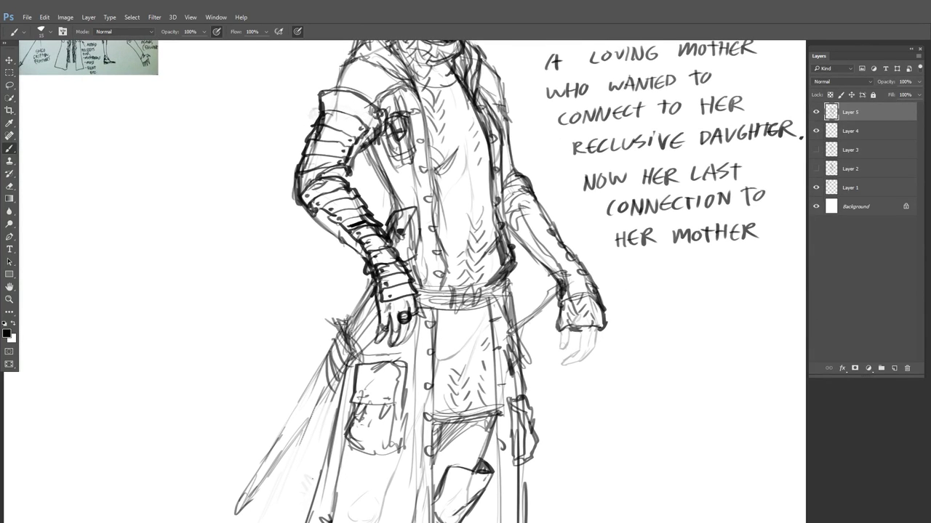
drag(352, 317, 353, 319)
drag(519, 330, 543, 304)
mouse_move(515, 316)
mouse_down()
mouse_move(527, 357)
mouse_move(520, 332)
mouse_up()
scroll(524, 339, down, 4)
scroll(476, 287, up, 2)
drag(527, 283, 510, 258)
drag(542, 328, 534, 301)
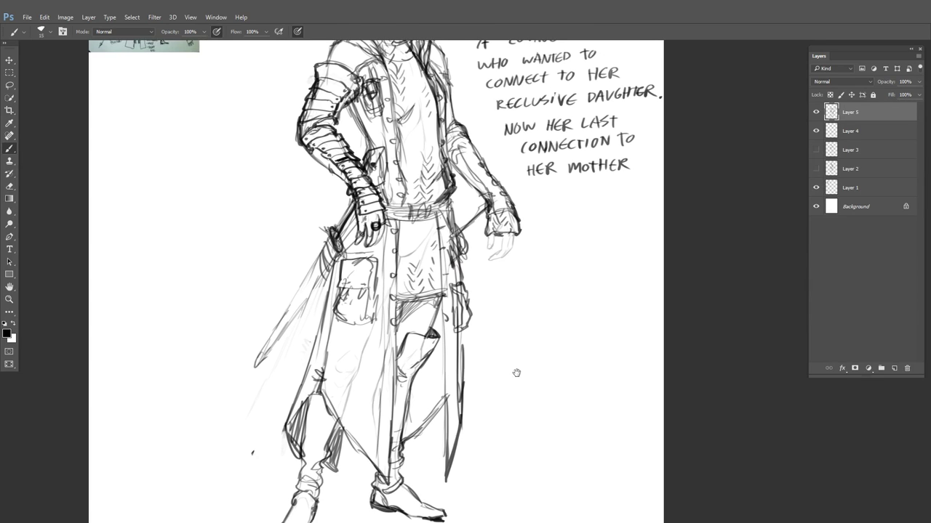
Clean up the coat's inner hem corner with the Eraser and hatch the coat lining behind the front leg
key(e)
mouse_move(435, 408)
mouse_down()
mouse_move(405, 438)
mouse_move(439, 408)
mouse_up()
key(b)
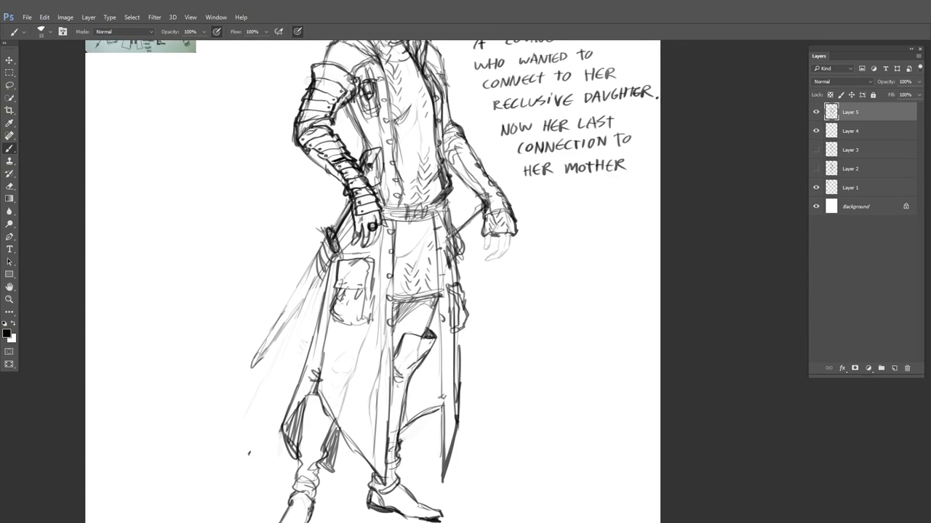
drag(358, 451, 356, 469)
drag(417, 379, 409, 418)
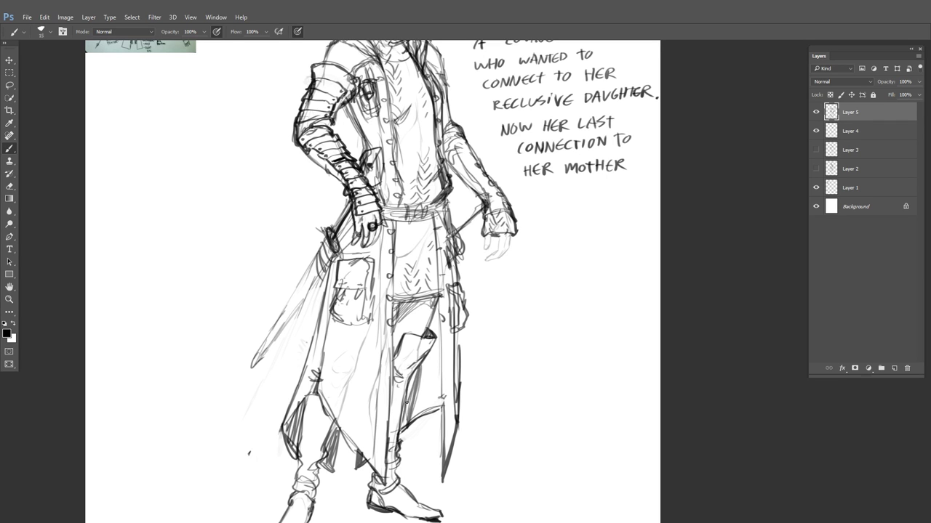
drag(427, 357, 416, 414)
drag(436, 346, 428, 395)
drag(439, 310, 430, 329)
Lower the opacity of Layer 5 to fade the costume sketch and create a new layer above it
drag(472, 341, 400, 338)
drag(530, 246, 523, 284)
drag(469, 339, 513, 349)
drag(502, 295, 502, 341)
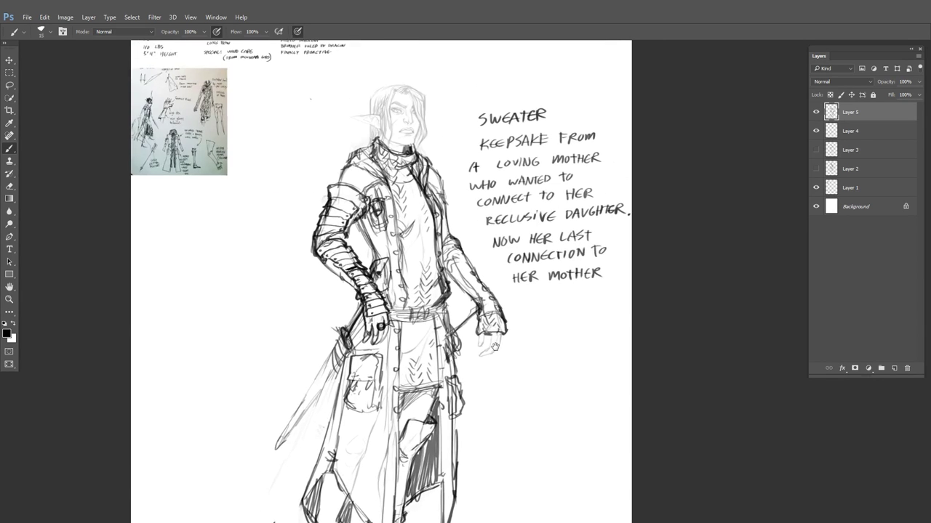
drag(400, 154, 461, 208)
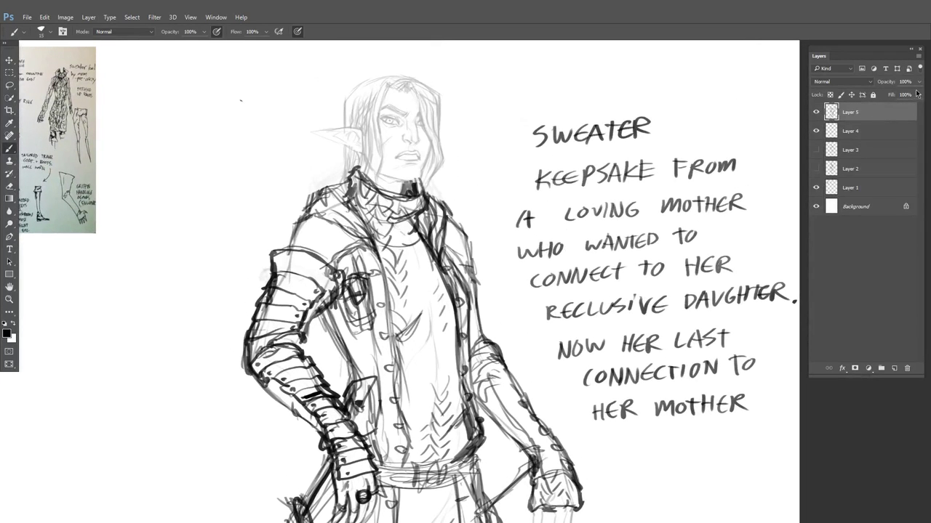
click(918, 81)
drag(916, 95, 889, 97)
key(ctrl+shift+n)
key(Return)
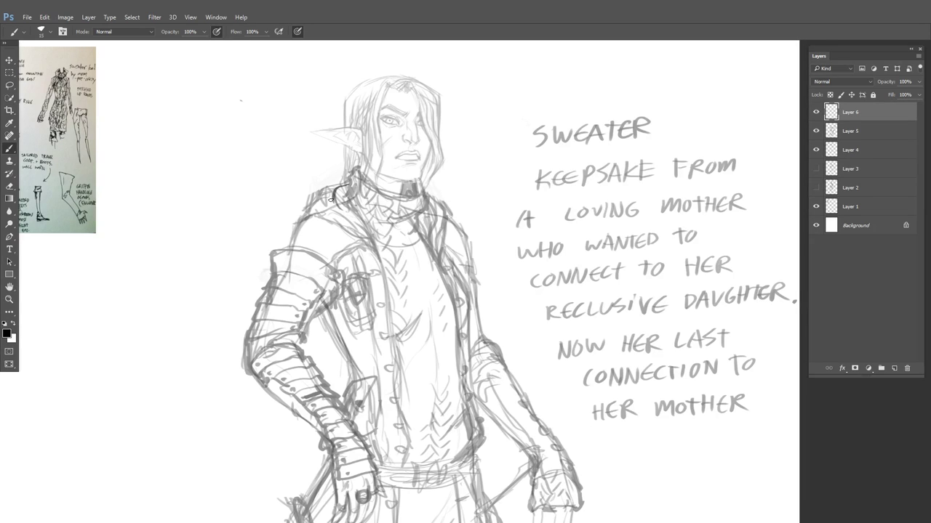
Draw the cape's two collar bands curving down from the neck, each ending in a round clasp on the upper chest
drag(339, 210, 373, 238)
mouse_move(345, 189)
mouse_down()
mouse_move(378, 232)
mouse_move(440, 233)
mouse_up()
mouse_move(427, 195)
mouse_down()
mouse_move(441, 212)
mouse_move(433, 230)
mouse_move(375, 247)
mouse_up()
drag(433, 229, 424, 247)
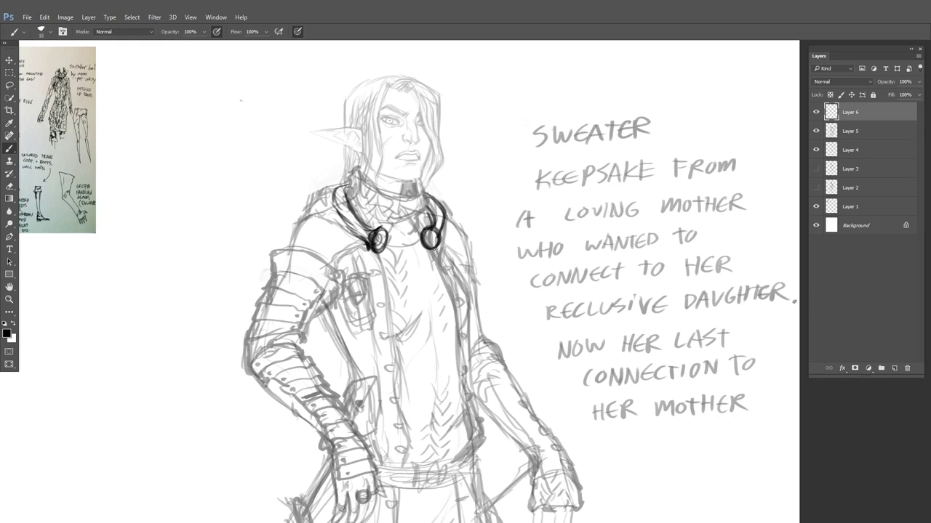
Draw the cape draping from its clasp over the armored shoulder, with long folds, an outer contour and bunched collar fabric
mouse_move(353, 215)
mouse_down()
mouse_move(345, 186)
mouse_move(363, 242)
mouse_move(254, 329)
mouse_up()
mouse_move(360, 240)
mouse_down()
mouse_move(255, 317)
mouse_move(364, 231)
mouse_move(303, 251)
mouse_up()
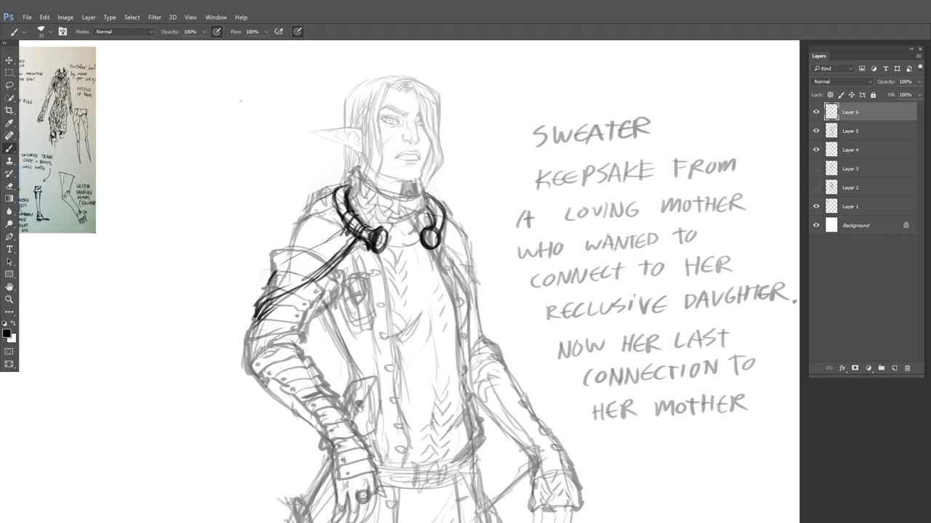
mouse_move(366, 229)
mouse_down()
mouse_move(318, 211)
mouse_move(317, 191)
mouse_move(368, 228)
mouse_up()
mouse_move(326, 192)
mouse_down()
mouse_move(370, 225)
mouse_move(297, 253)
mouse_up()
mouse_move(301, 215)
mouse_down()
mouse_move(276, 247)
mouse_move(248, 318)
mouse_move(343, 247)
mouse_move(284, 239)
mouse_up()
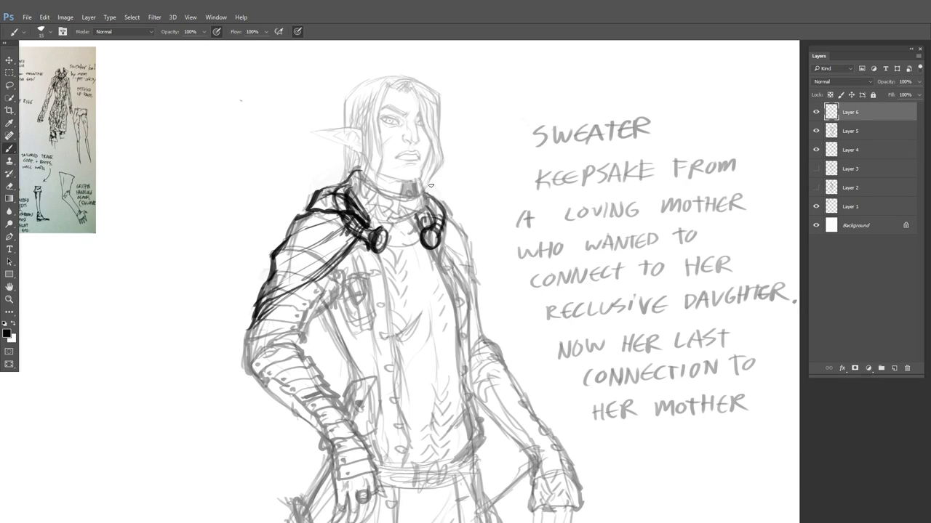
Draw the cape's bunched collar and its inner and outer edges over the opposite shoulder, tapering toward the elbow
mouse_move(431, 186)
mouse_down()
mouse_move(441, 209)
mouse_move(429, 218)
mouse_move(425, 190)
mouse_up()
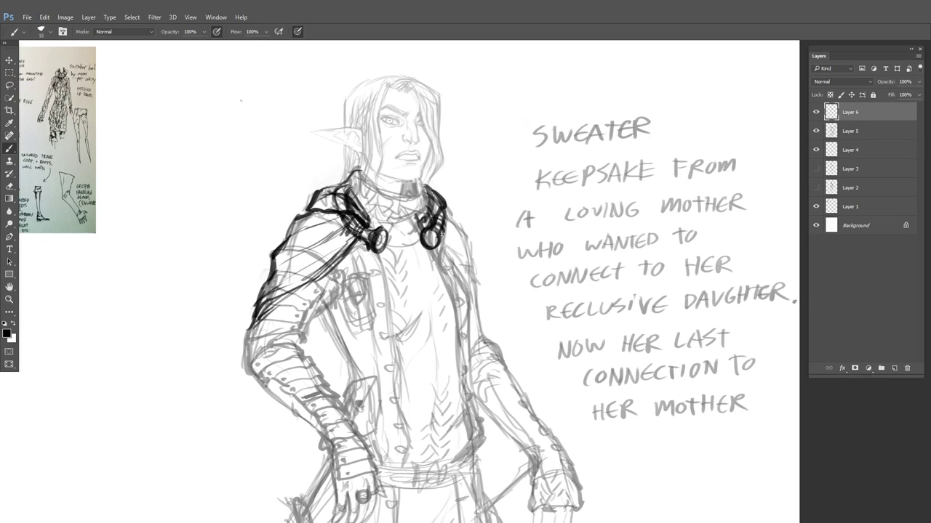
drag(443, 235, 477, 307)
drag(450, 253, 477, 310)
drag(443, 237, 471, 275)
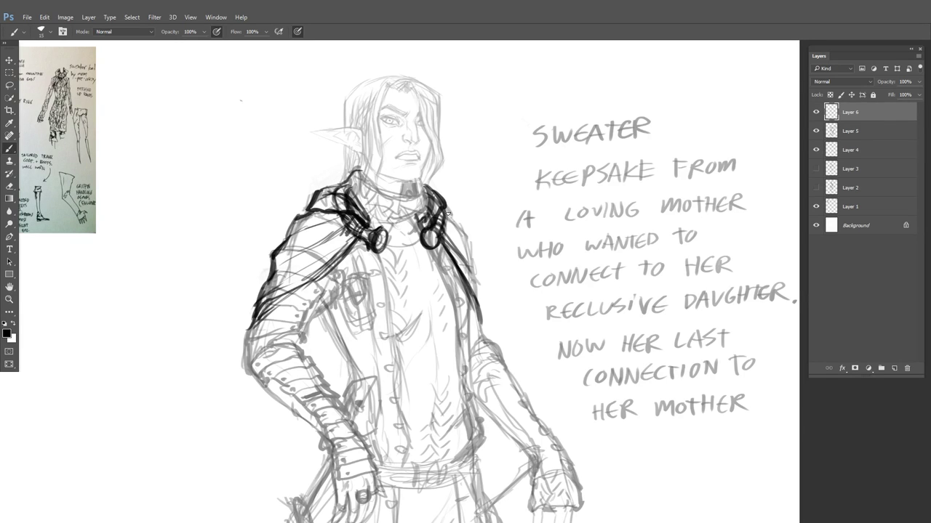
mouse_move(445, 211)
mouse_down()
mouse_move(473, 241)
mouse_move(477, 293)
mouse_up()
drag(471, 248, 488, 348)
drag(449, 231, 481, 279)
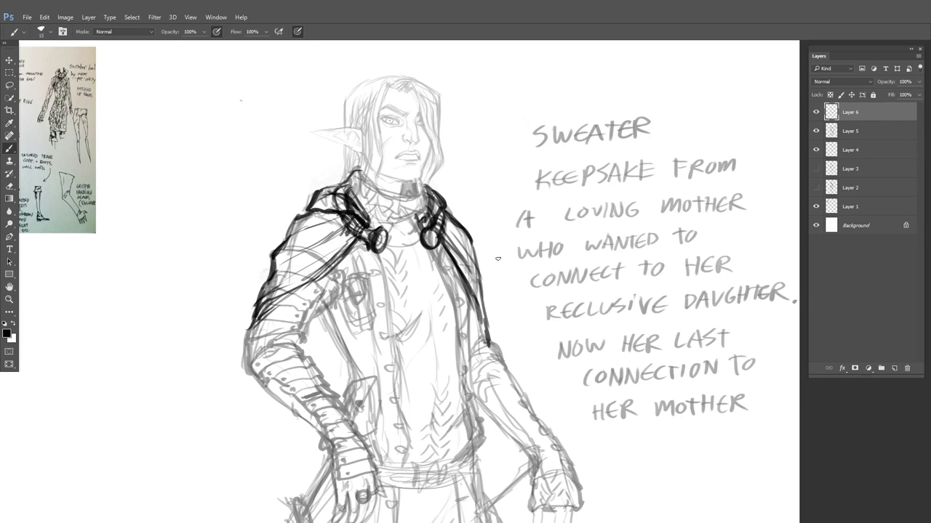
mouse_move(544, 216)
mouse_down()
mouse_move(501, 216)
mouse_move(504, 168)
mouse_move(517, 198)
mouse_move(512, 211)
mouse_up()
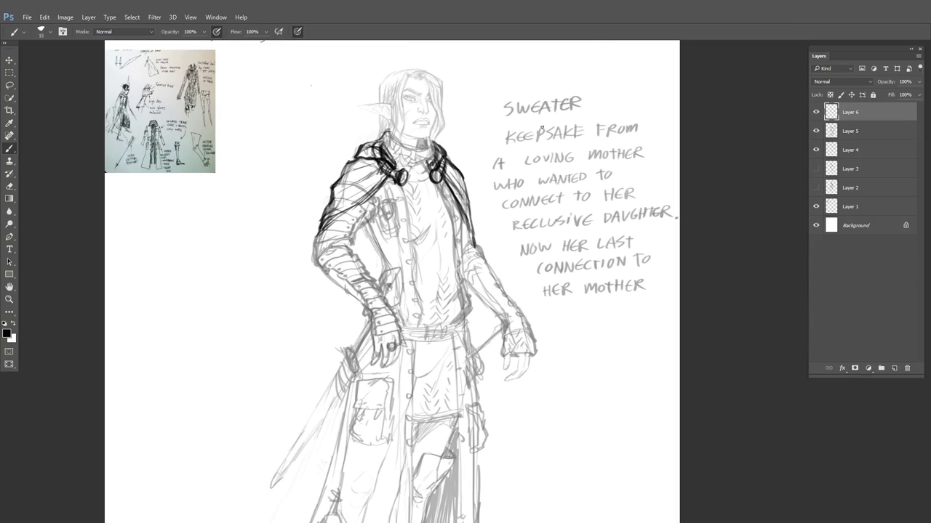
drag(421, 205, 446, 299)
drag(494, 156, 522, 176)
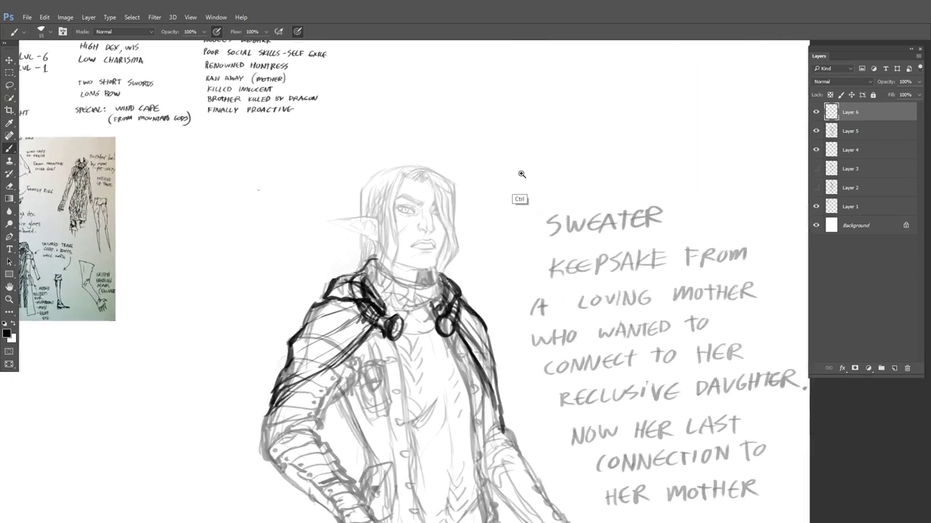
Remove the handwritten sweater note beside the figure from Layer 5
click(818, 134)
click(818, 134)
click(843, 130)
drag(315, 212, 207, 149)
key(l)
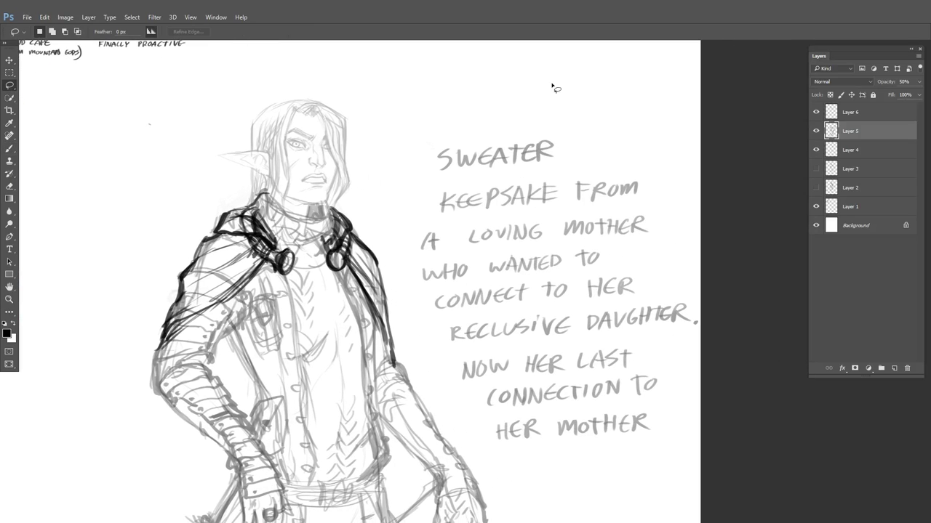
mouse_move(552, 85)
mouse_down()
mouse_move(478, 424)
mouse_move(779, 131)
mouse_up()
key(ctrl+x)
Handwrite the note "WIND CAPE FROM MOUNTAIN GODS" beside the figure's head on Layer 6
click(854, 116)
click(818, 113)
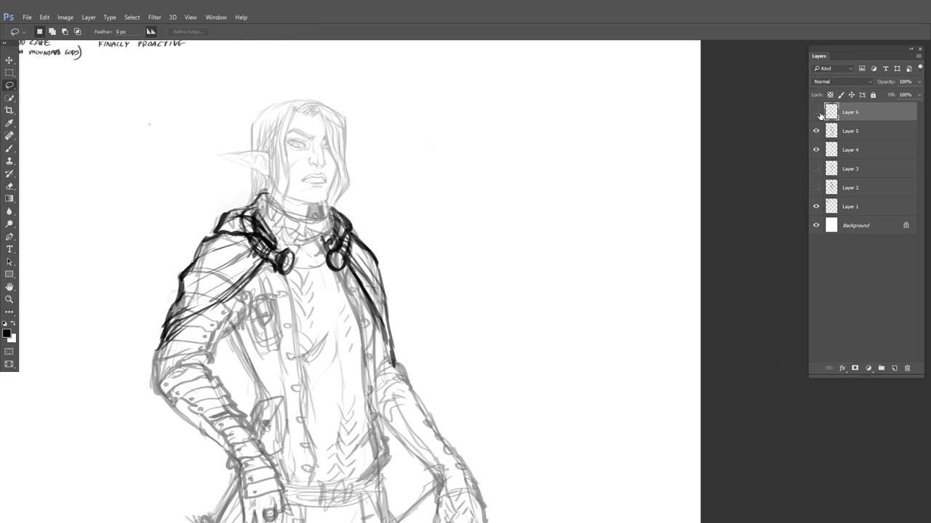
click(817, 112)
key(b)
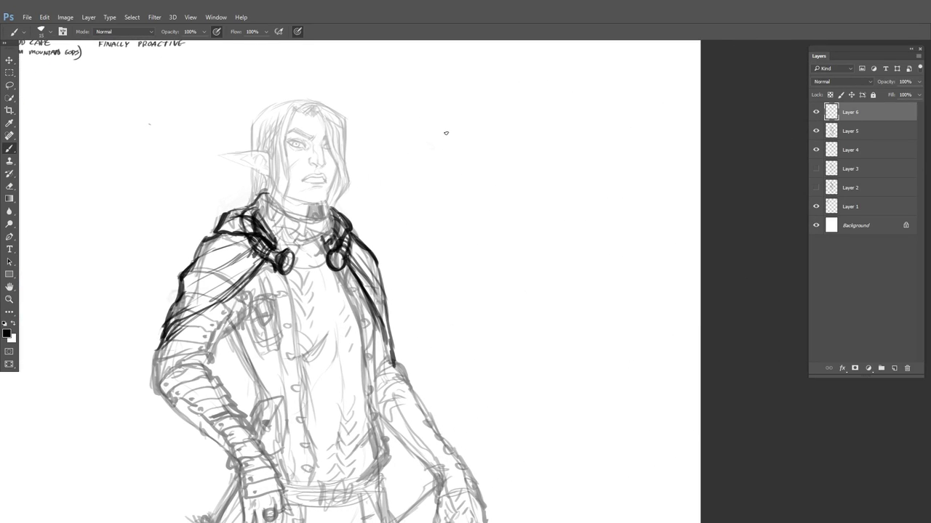
mouse_move(446, 133)
mouse_down()
mouse_move(458, 141)
mouse_move(484, 131)
mouse_move(639, 284)
mouse_up()
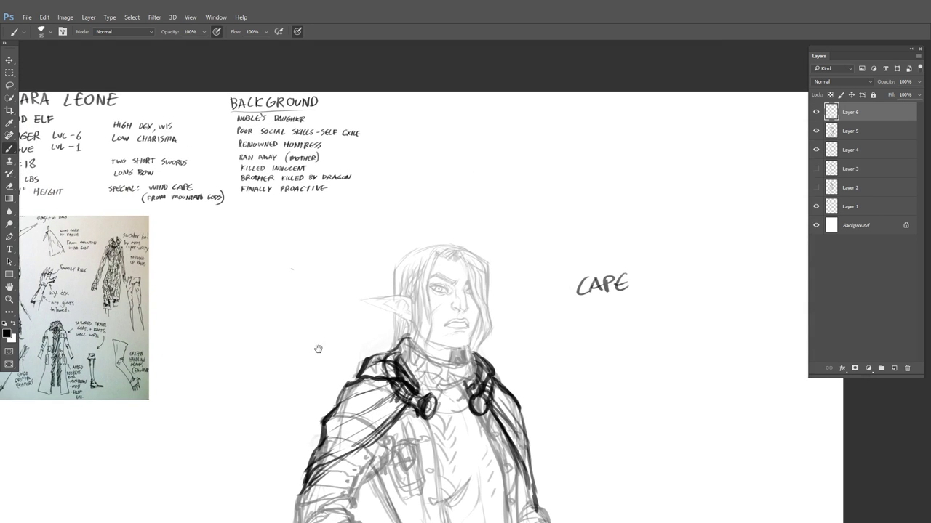
mouse_move(674, 315)
mouse_down()
mouse_move(554, 271)
mouse_move(503, 210)
mouse_move(477, 199)
mouse_move(511, 203)
mouse_up()
drag(522, 281, 551, 267)
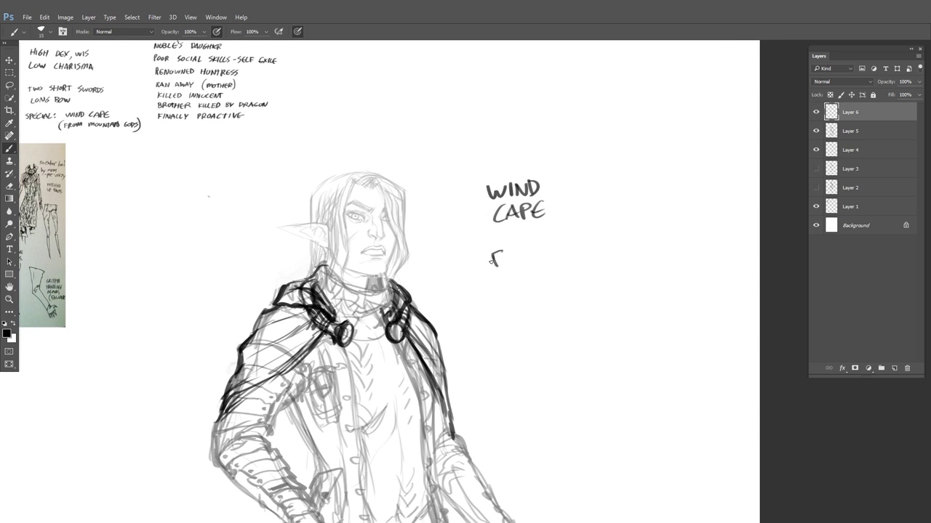
mouse_move(491, 262)
mouse_down()
mouse_move(597, 248)
mouse_move(609, 238)
mouse_up()
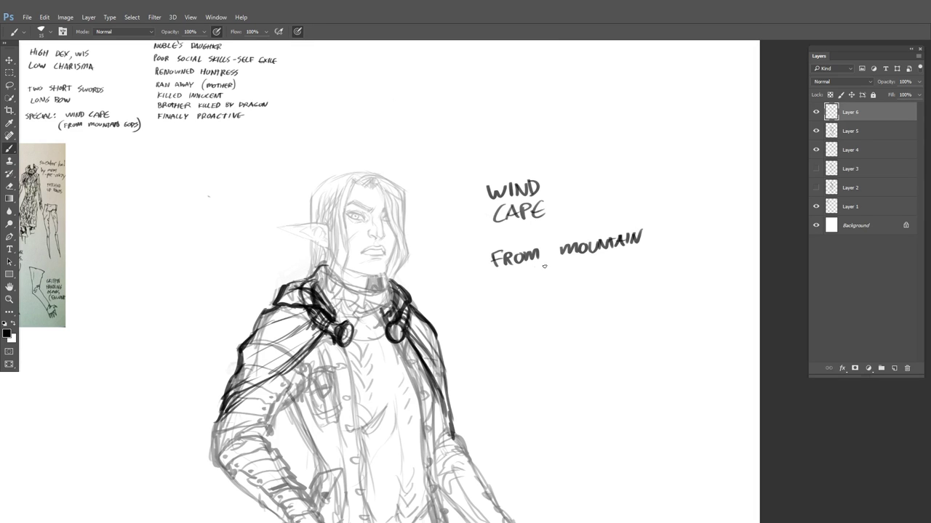
drag(666, 236, 667, 240)
drag(673, 229, 673, 230)
drag(680, 229, 681, 241)
drag(699, 227, 691, 243)
Review the cape against the coat and sleeves up close, and the whole figure on the page
drag(660, 295, 623, 306)
mouse_move(623, 319)
mouse_down()
mouse_move(626, 210)
mouse_move(594, 155)
mouse_up()
drag(614, 251, 584, 243)
drag(478, 207, 515, 235)
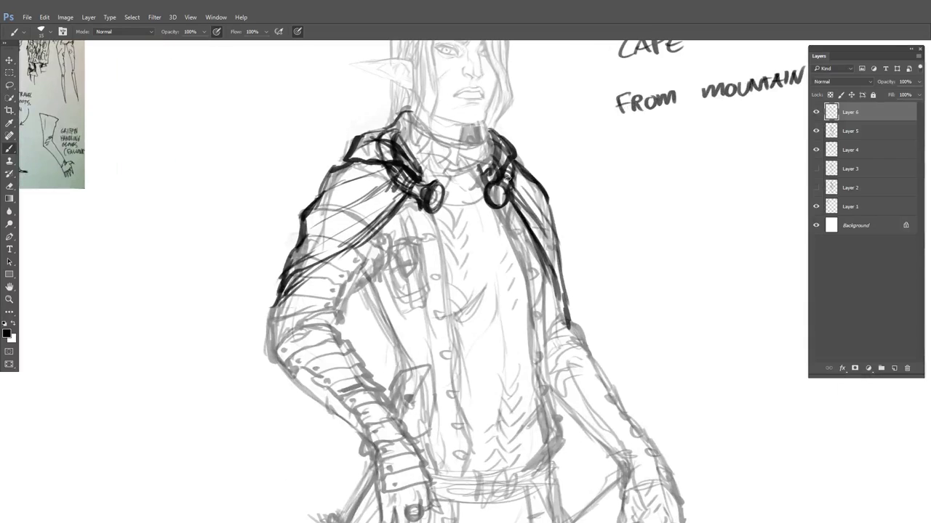
drag(544, 189, 514, 192)
drag(541, 222, 536, 232)
drag(567, 244, 511, 186)
mouse_move(525, 189)
mouse_down()
mouse_move(508, 158)
mouse_move(520, 239)
mouse_up()
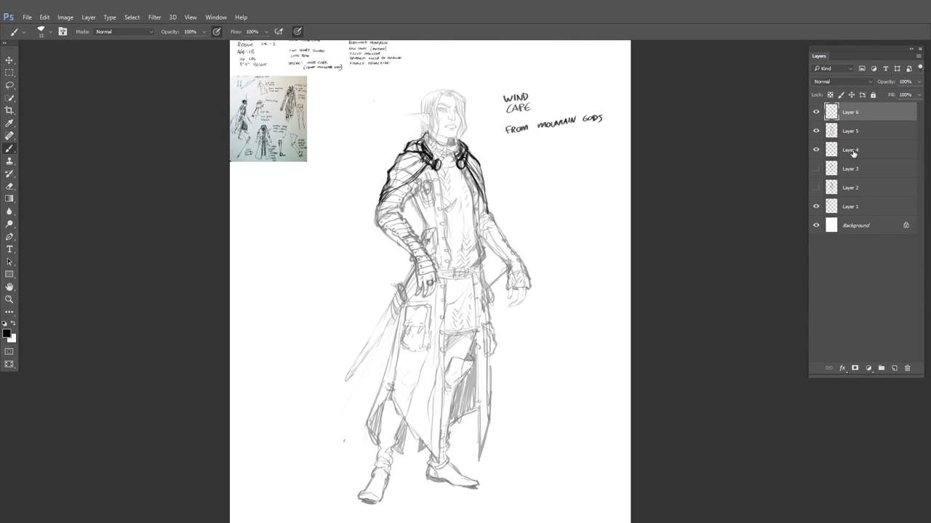
shift+click(849, 212)
mouse_move(719, 257)
mouse_down()
mouse_move(688, 257)
mouse_move(698, 245)
mouse_move(679, 247)
mouse_up()
key(ctrl+z)
Shift the artwork on Layers 2 through 6 closer to the page's left edge and reselect Layer 6
click(858, 210)
click(852, 186)
shift+click(866, 120)
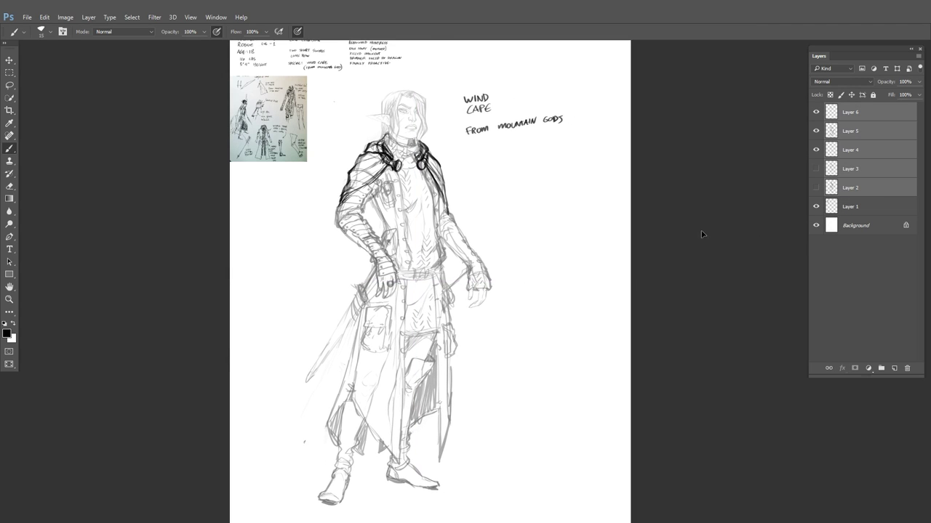
click(864, 120)
click(816, 116)
click(815, 117)
Draw the cape's long outer edges falling behind the bent arm and sweeping out past the gloved hand to a ragged hem
drag(725, 144, 736, 107)
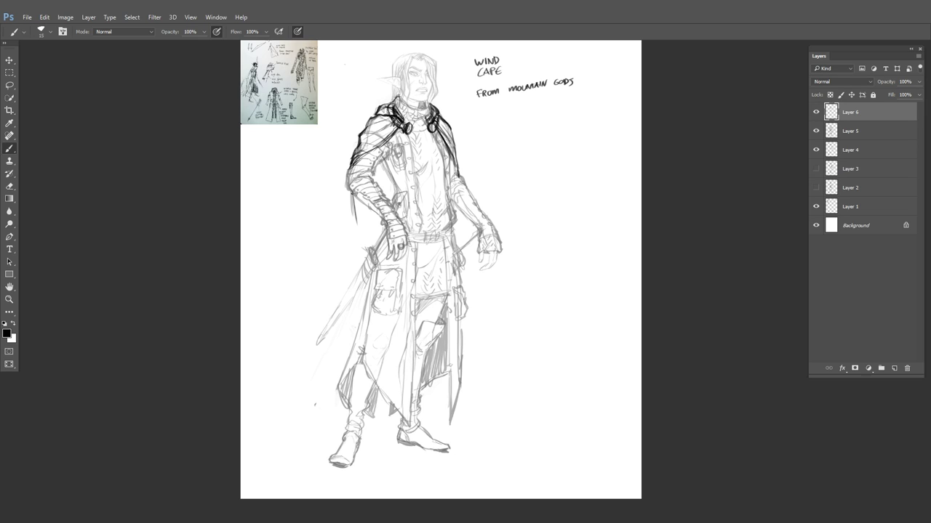
drag(351, 192, 363, 286)
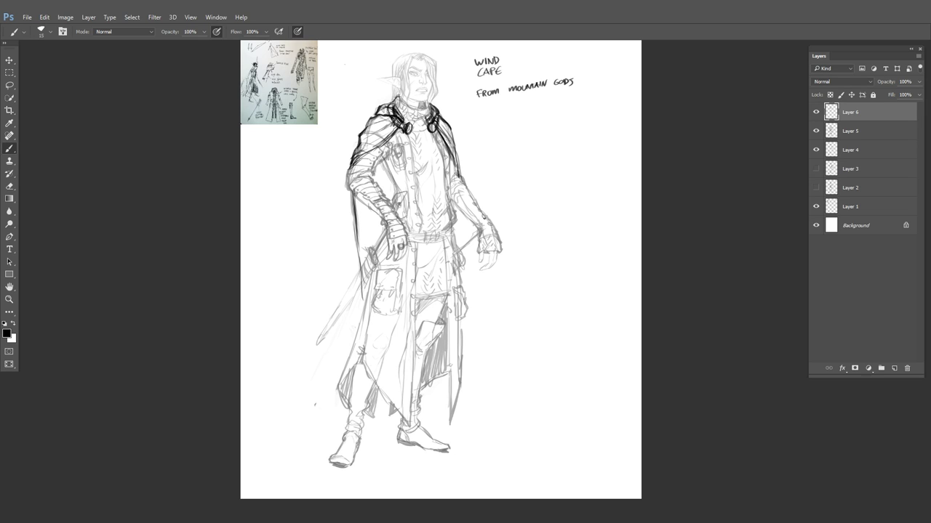
mouse_move(486, 237)
mouse_down()
mouse_move(510, 298)
mouse_move(570, 356)
mouse_up()
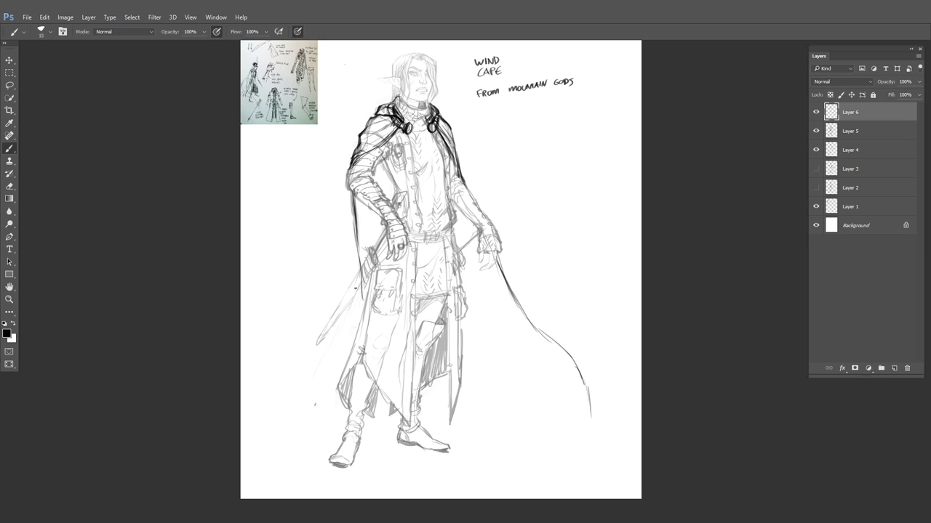
mouse_move(359, 289)
mouse_down()
mouse_move(352, 336)
mouse_move(309, 398)
mouse_up()
drag(511, 292, 622, 373)
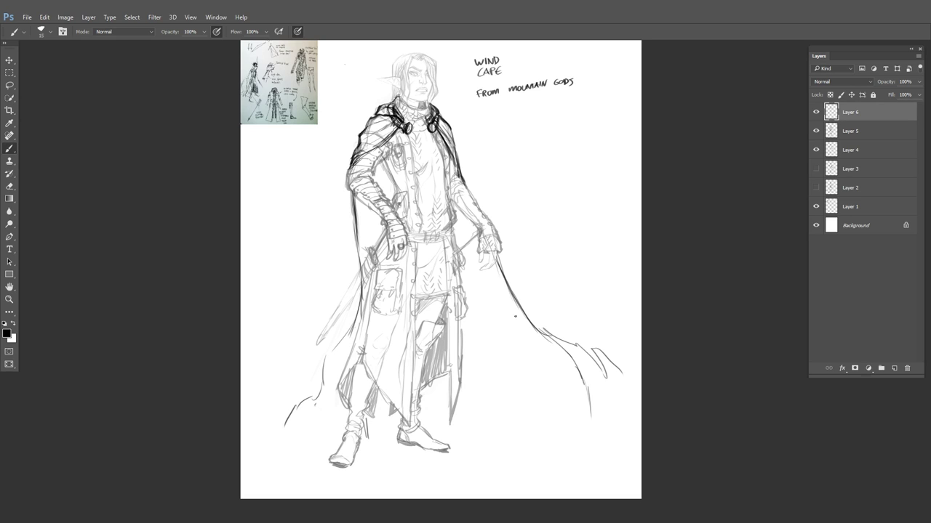
Add long flowing fold lines inside the cape behind the bent arm and across the billowing side
drag(464, 280, 514, 369)
drag(459, 215, 517, 336)
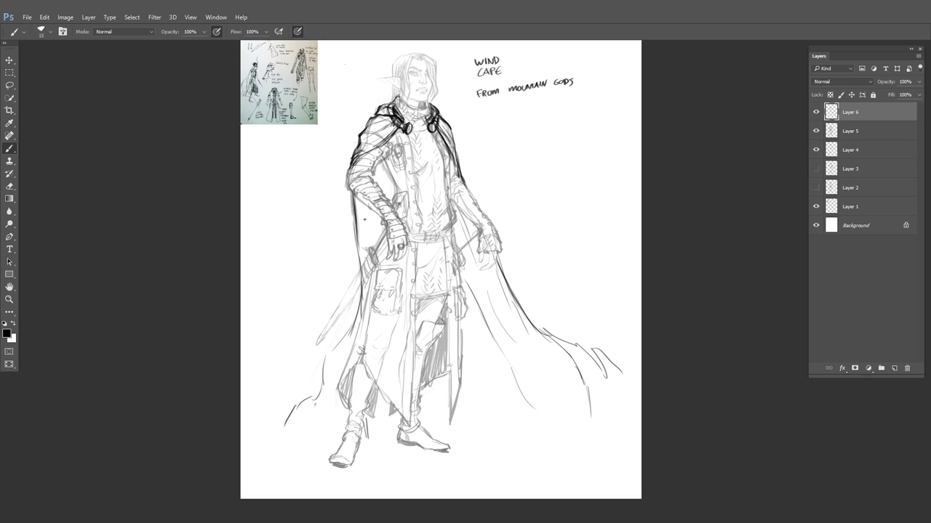
drag(357, 207, 363, 261)
drag(486, 286, 552, 380)
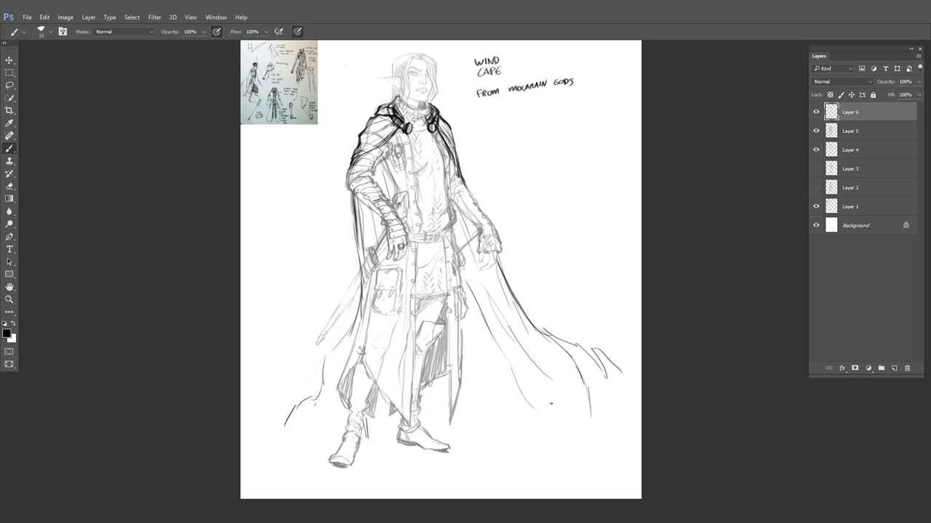
drag(464, 344, 494, 410)
Erase the Layer 5 costume lines showing through the cape and clasp, using a smaller eraser
mouse_move(597, 218)
mouse_down()
mouse_move(587, 316)
mouse_move(589, 269)
mouse_up()
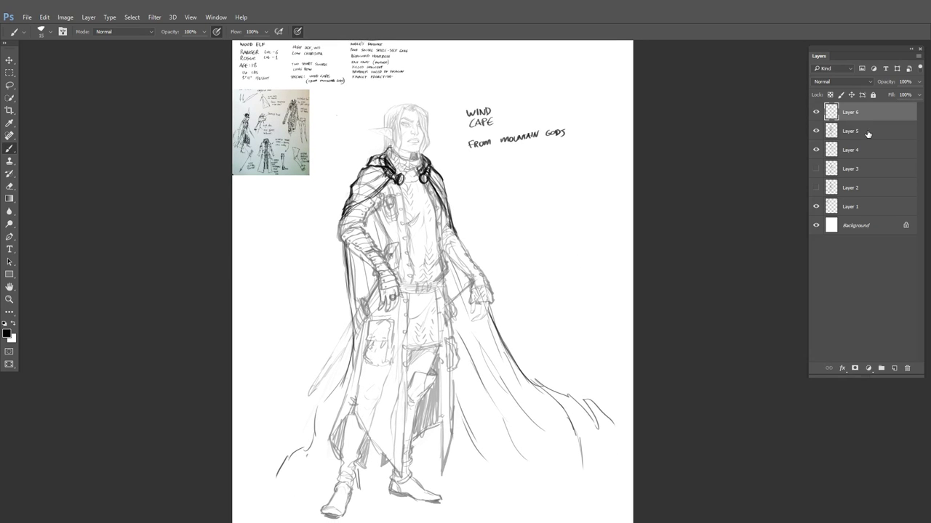
click(867, 133)
click(877, 115)
click(875, 129)
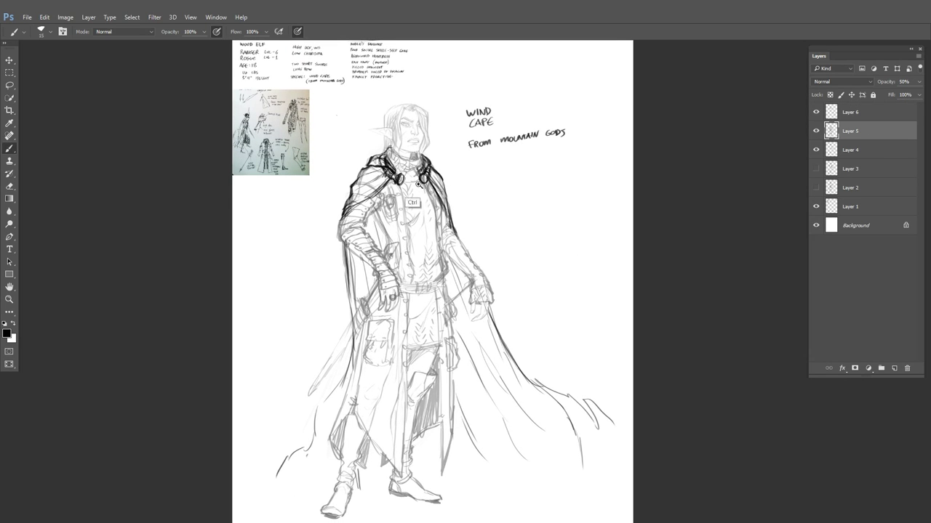
drag(397, 171, 442, 179)
key(e)
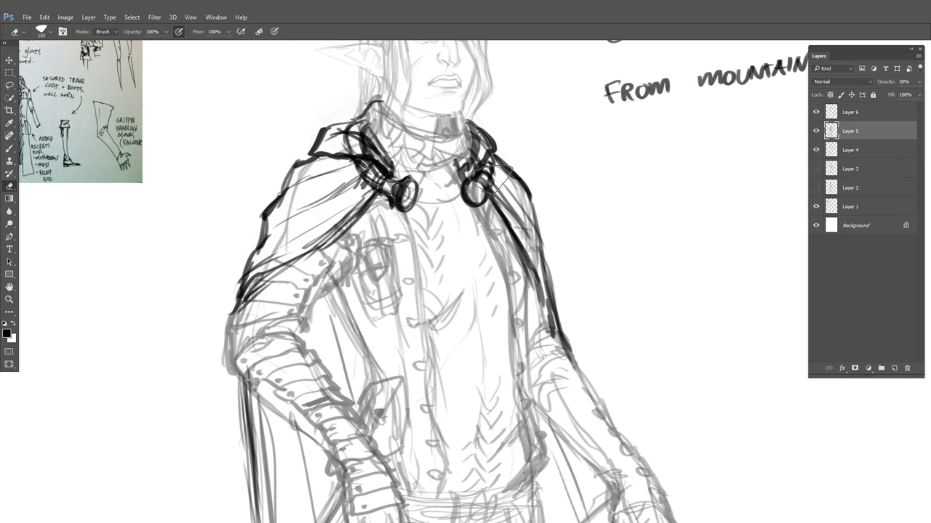
drag(519, 198, 534, 238)
key(bracketleft)
key(bracketleft)
key(bracketleft)
key(bracketleft)
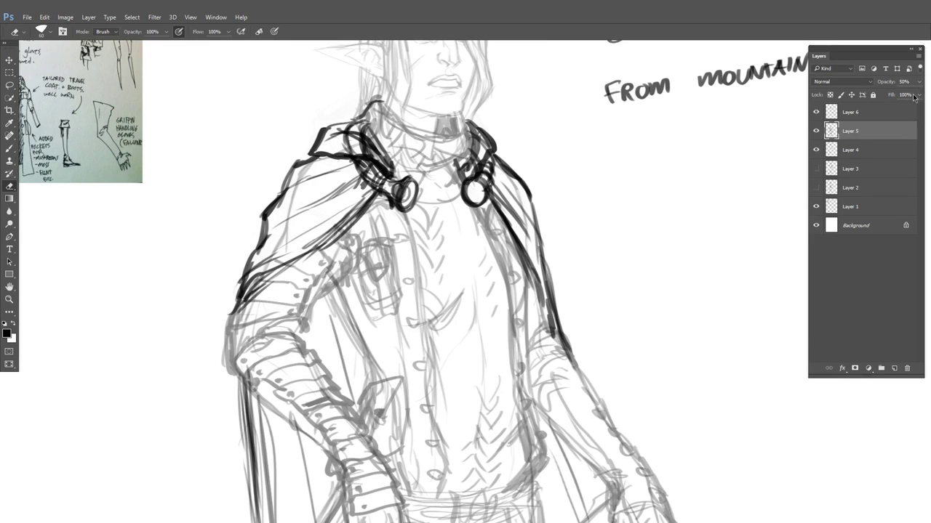
Restore Layer 5 to 100% opacity and merge Layer 6 down into it
click(920, 82)
drag(895, 95, 922, 97)
click(882, 116)
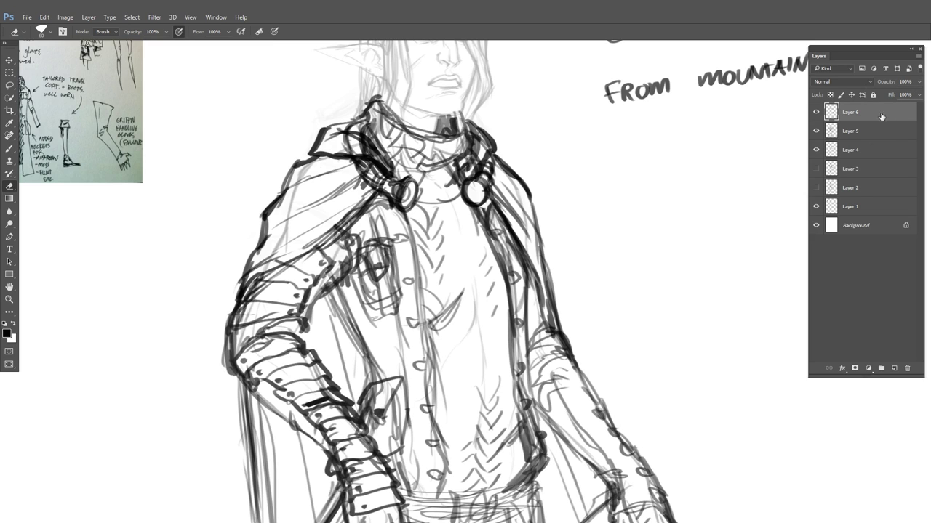
key(ctrl+e)
ctrl+alt+click(637, 268)
click(817, 116)
click(817, 116)
drag(688, 239, 569, 197)
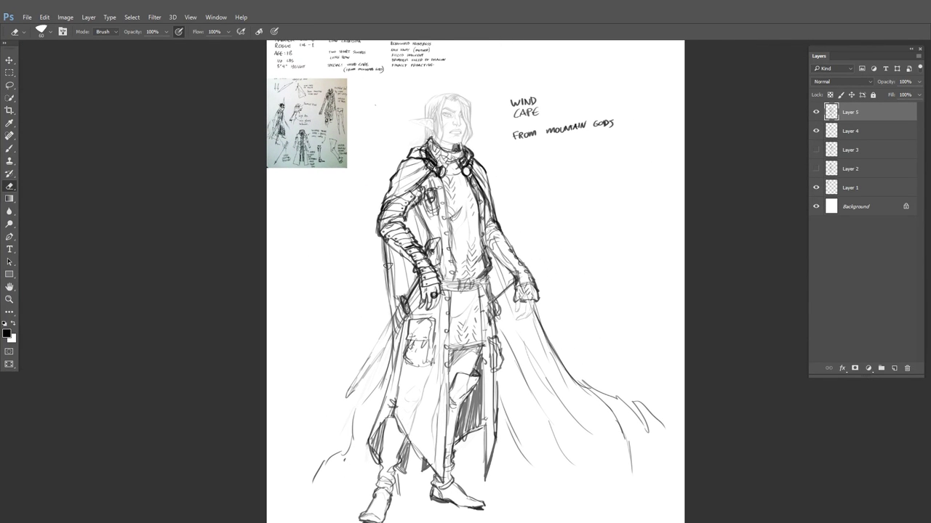
Draw a slanted belt across the hips and rough in the quiver's rim and sides behind the hip
key(ctrl+plus)
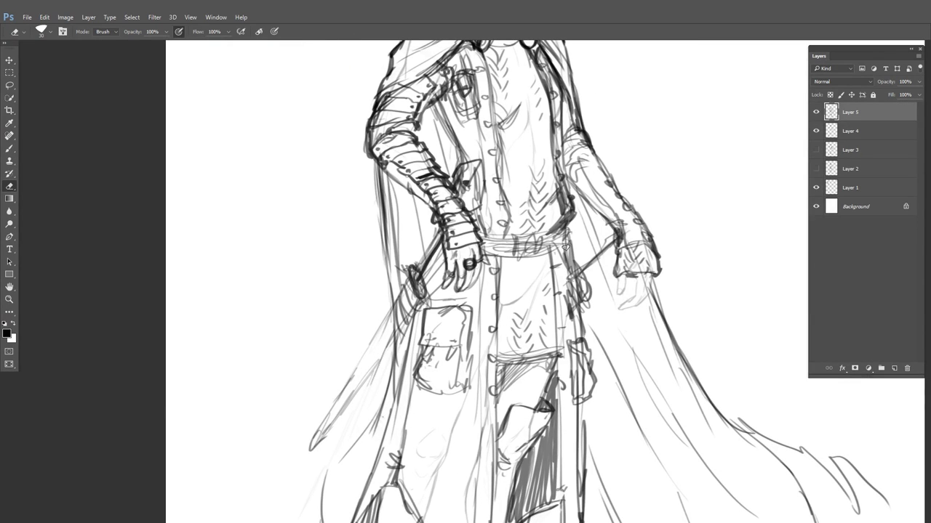
mouse_move(565, 247)
mouse_down()
mouse_move(563, 231)
mouse_move(544, 260)
mouse_move(490, 282)
mouse_move(573, 234)
mouse_move(430, 294)
mouse_up()
key(b)
drag(426, 299, 509, 278)
drag(440, 286, 336, 397)
mouse_move(392, 290)
mouse_down()
mouse_move(352, 311)
mouse_move(405, 293)
mouse_up()
drag(353, 305, 361, 357)
mouse_move(395, 382)
mouse_down()
mouse_move(383, 230)
mouse_move(366, 302)
mouse_up()
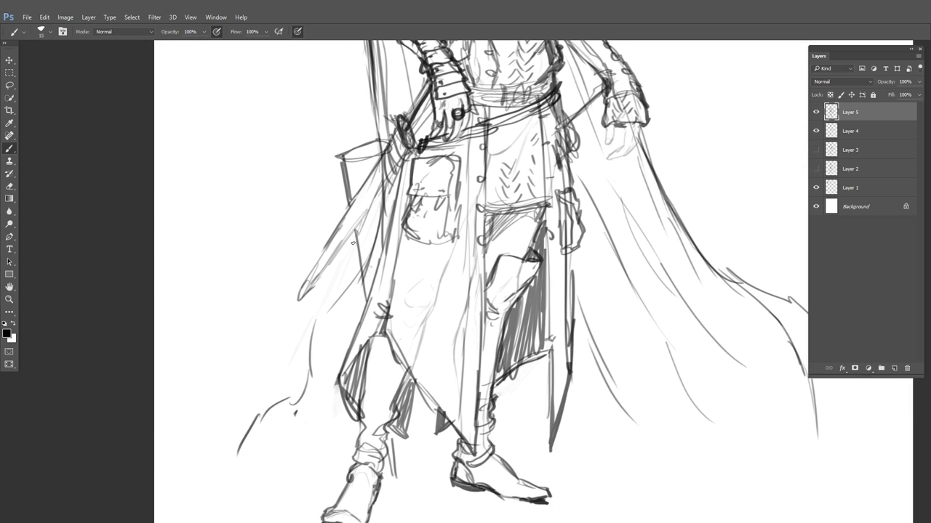
Build up the quiver body behind the coat with darker sides, bands below its rim and shading
drag(352, 233, 365, 315)
drag(354, 257, 366, 307)
drag(397, 169, 358, 224)
drag(394, 201, 393, 213)
drag(344, 170, 379, 164)
mouse_move(347, 182)
mouse_down()
mouse_move(373, 174)
mouse_move(366, 180)
mouse_up()
drag(391, 134, 351, 185)
drag(359, 240, 371, 288)
Draw a bundle of arrows rising from the quiver, with straight shafts and shaded fletching
drag(342, 138, 400, 328)
drag(393, 285, 400, 332)
drag(383, 226, 391, 267)
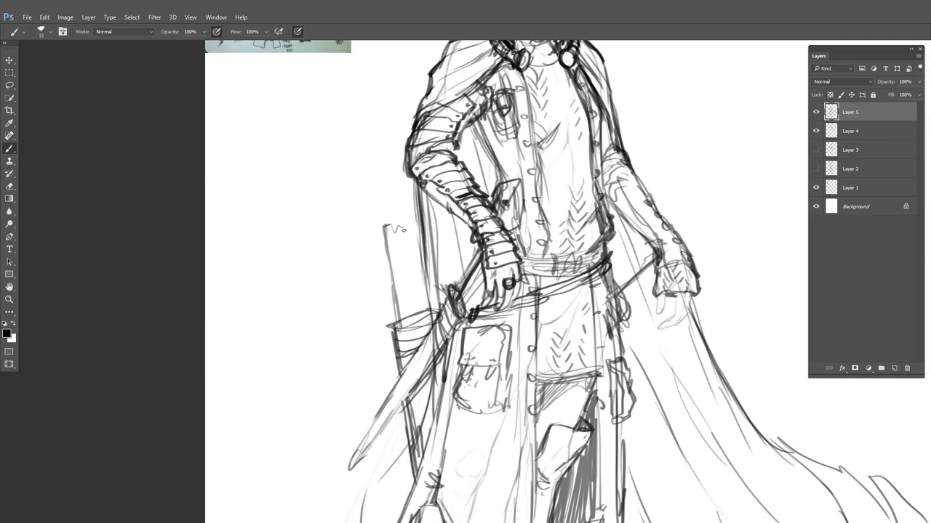
drag(402, 229, 410, 284)
drag(404, 247, 418, 316)
drag(393, 229, 401, 316)
mouse_move(388, 248)
mouse_down()
mouse_move(381, 250)
mouse_move(389, 293)
mouse_up()
mouse_move(393, 249)
mouse_down()
mouse_move(404, 294)
mouse_move(404, 284)
mouse_up()
drag(403, 245, 413, 302)
mouse_move(375, 248)
mouse_down()
mouse_move(402, 240)
mouse_move(375, 304)
mouse_up()
drag(388, 304, 404, 293)
drag(392, 251, 394, 282)
drag(396, 269, 411, 336)
drag(410, 298, 400, 330)
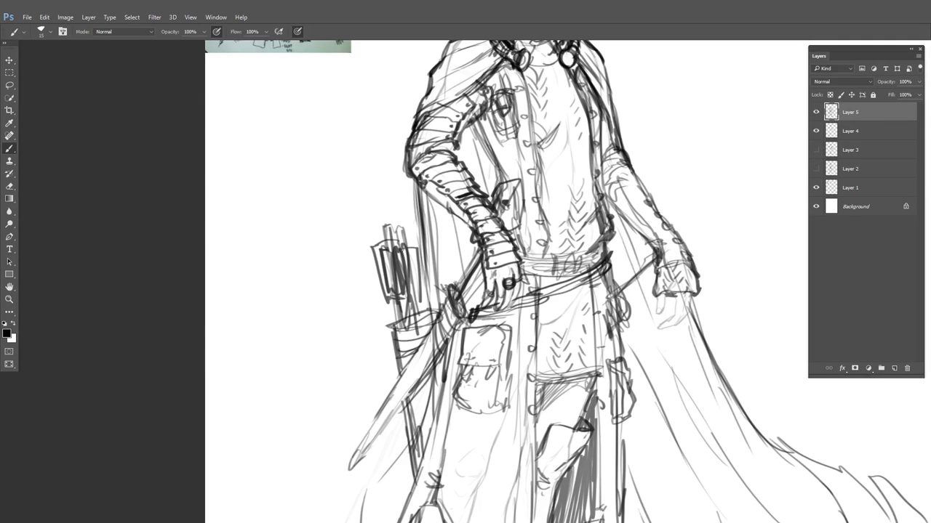
drag(413, 242, 409, 295)
drag(395, 226, 405, 339)
Draw a long curved bow behind the quiver, arching outward from a pointed upper tip
drag(570, 294, 498, 257)
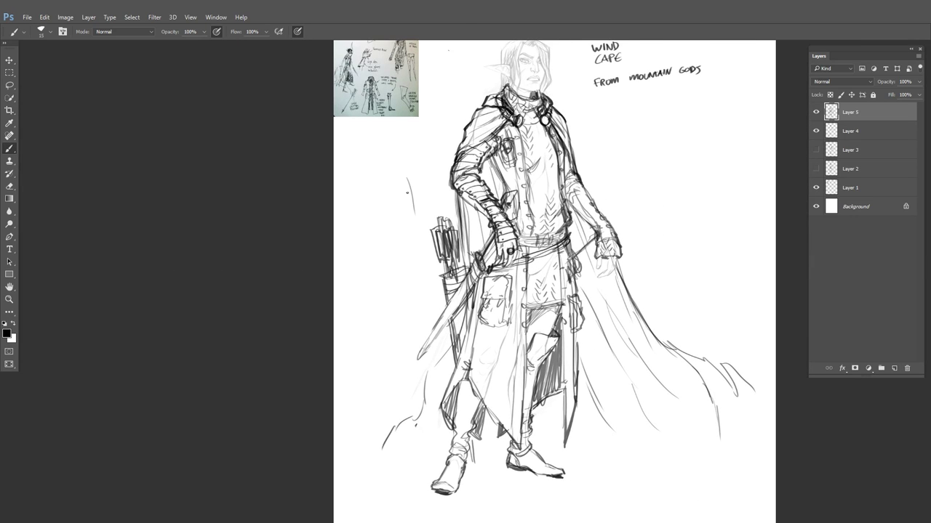
mouse_move(415, 205)
mouse_down()
mouse_move(412, 285)
mouse_move(420, 255)
mouse_move(404, 174)
mouse_move(436, 251)
mouse_up()
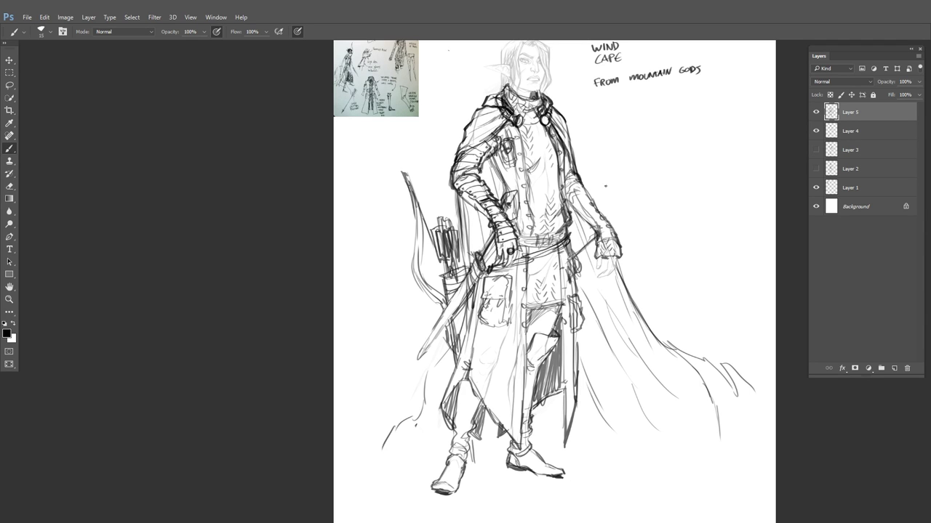
Examine the full figure and compare it with and without the costume on Layer 5
drag(594, 248, 571, 248)
drag(636, 168, 583, 214)
drag(530, 239, 570, 255)
drag(518, 271, 521, 236)
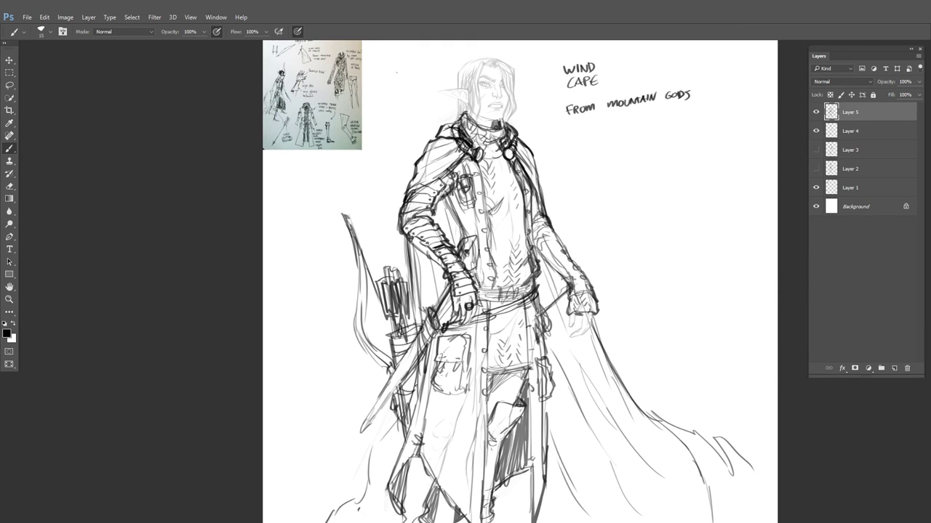
scroll(554, 298, down, 4)
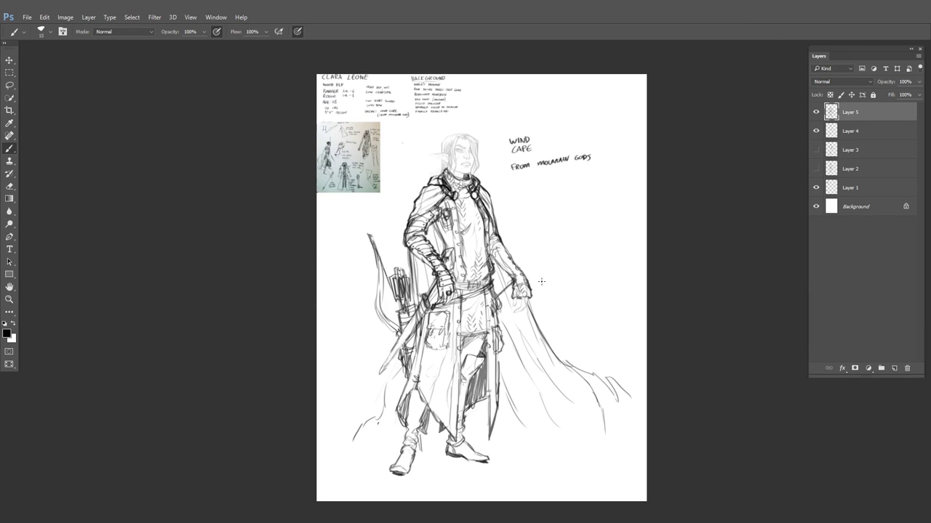
click(816, 114)
click(815, 114)
click(815, 113)
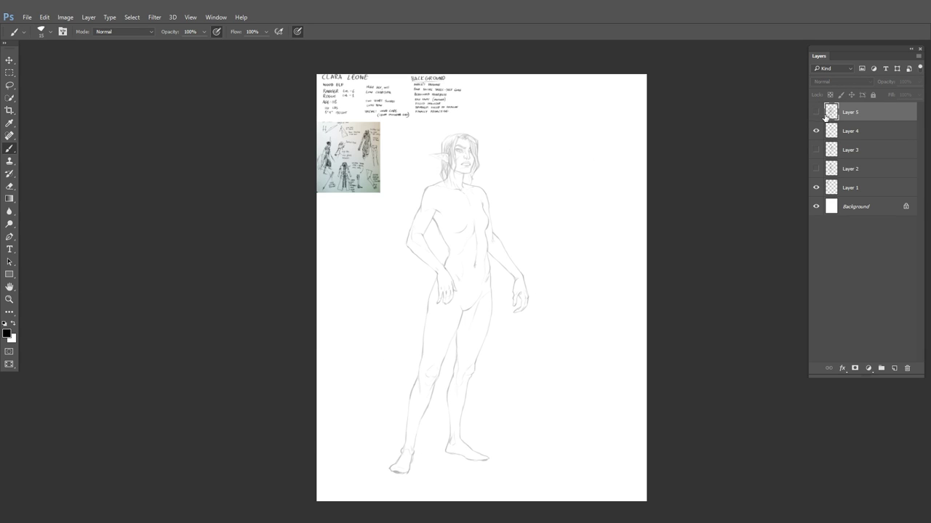
click(832, 130)
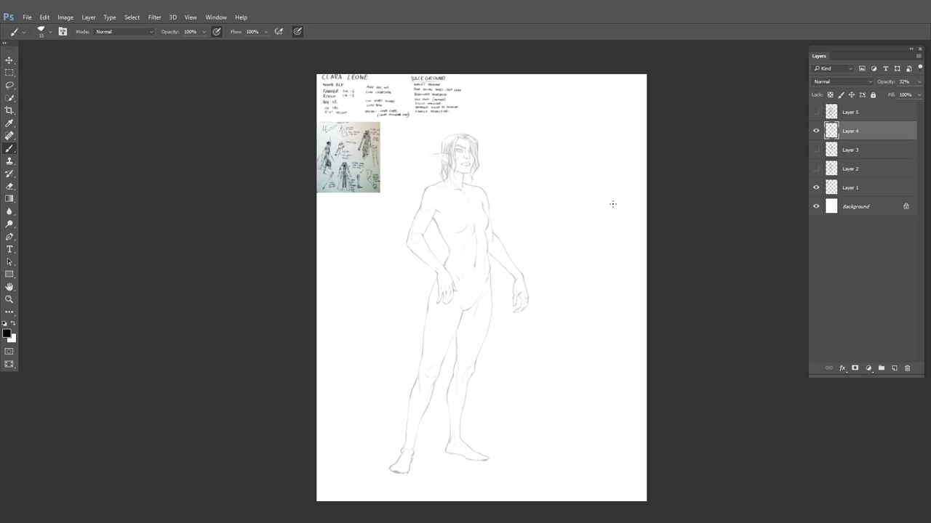
click(154, 17)
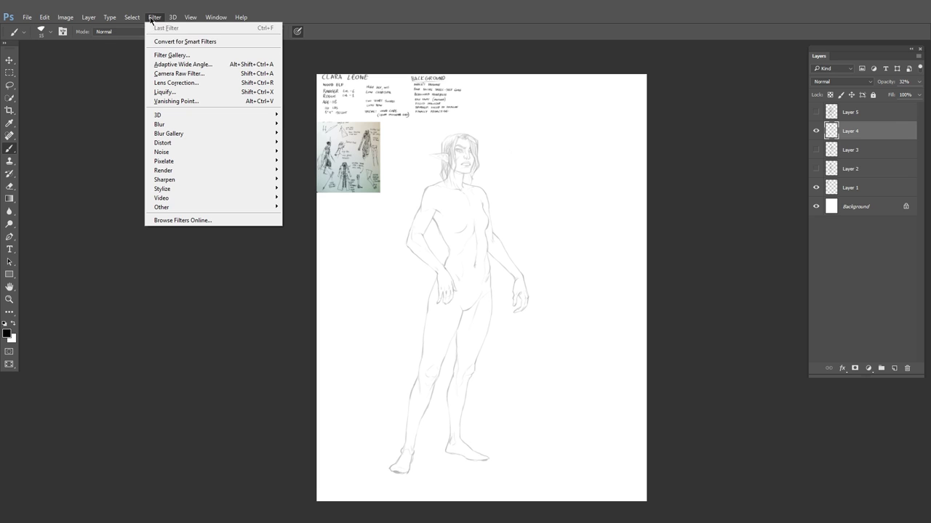
mouse_move(225, 207)
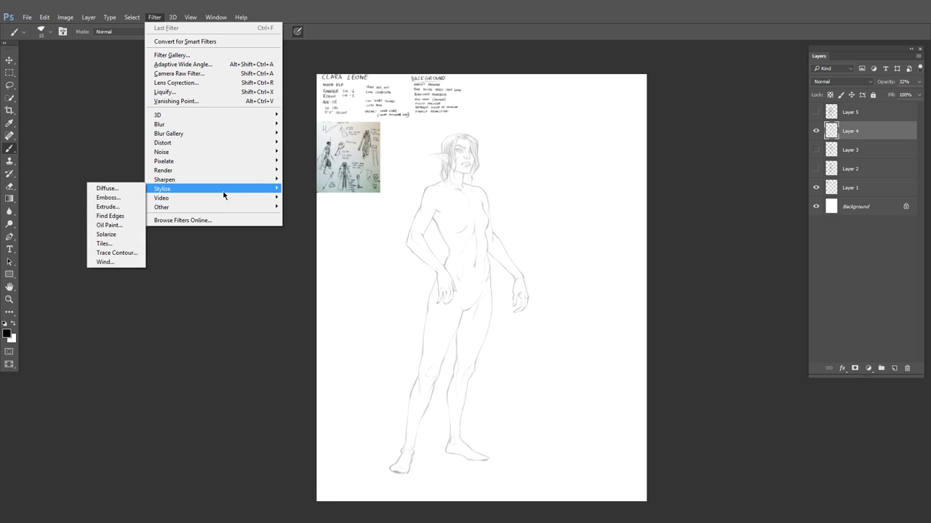
click(303, 220)
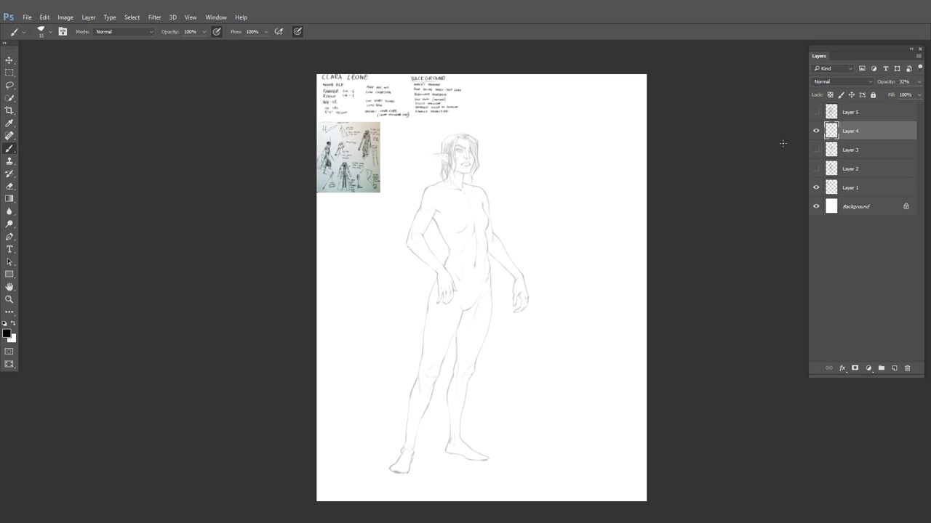
scroll(527, 261, up, 3)
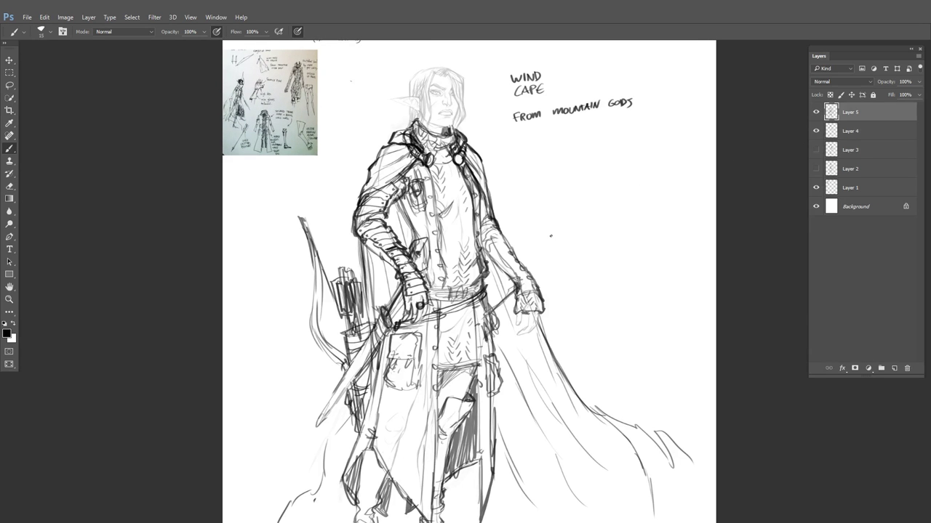
Hide the costume on Layer 5, make Layer 4 active and switch to the Magic Wand tool
click(815, 112)
click(851, 131)
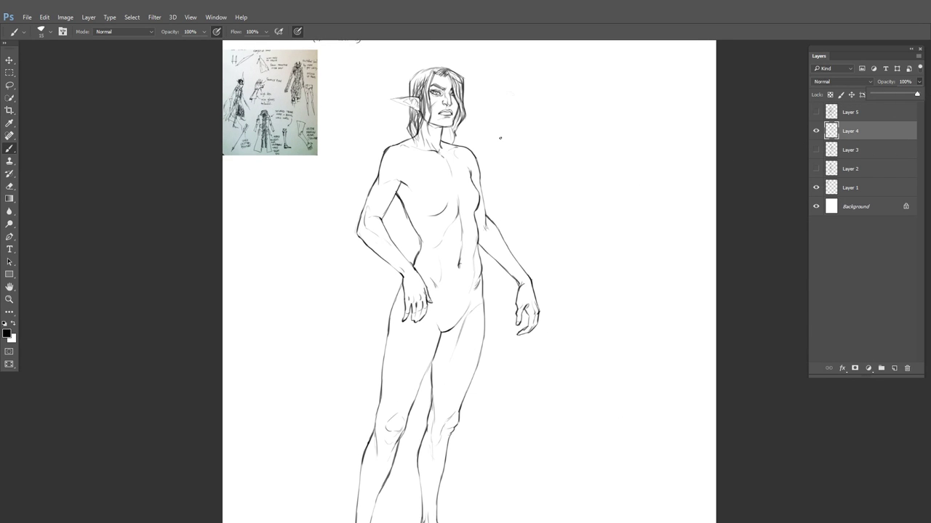
click(10, 87)
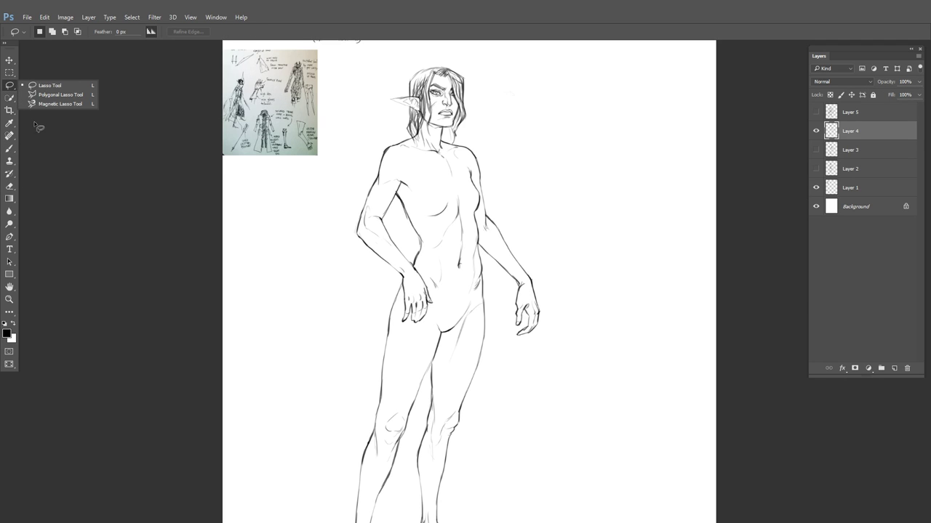
click(10, 98)
click(11, 100)
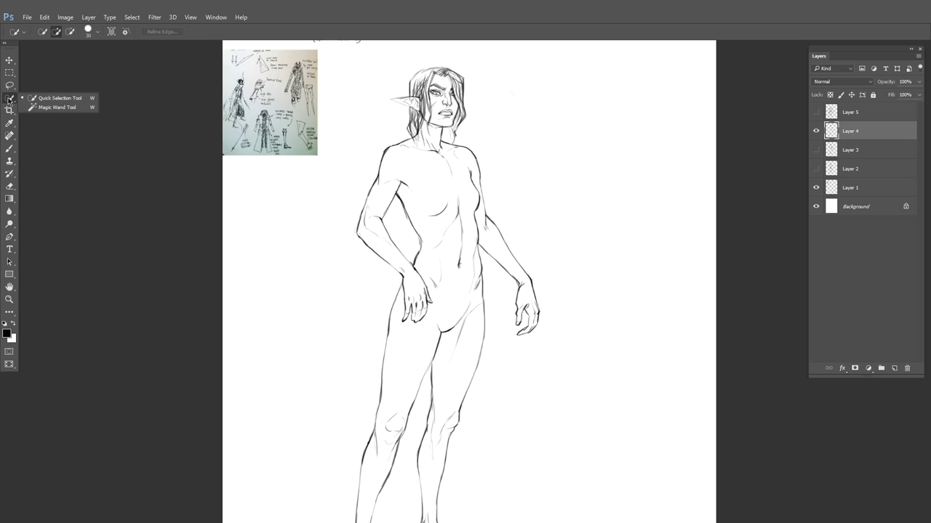
click(50, 109)
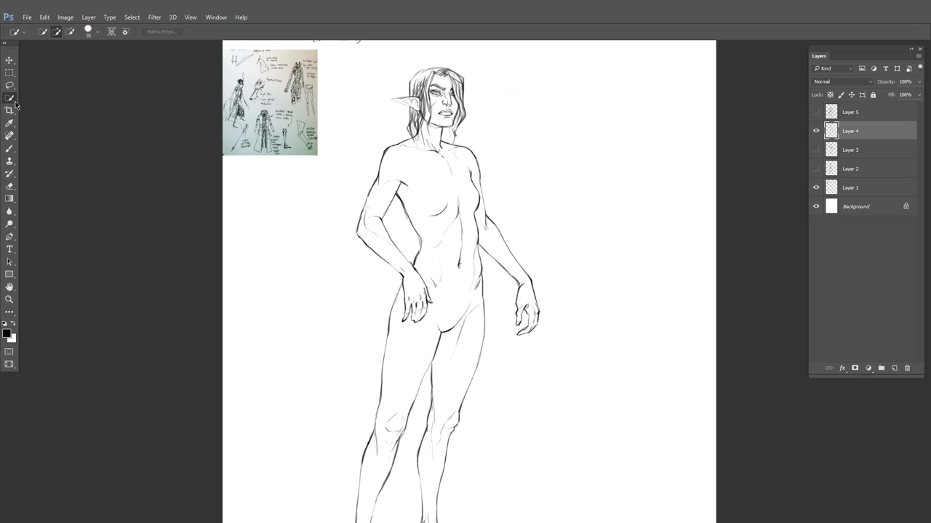
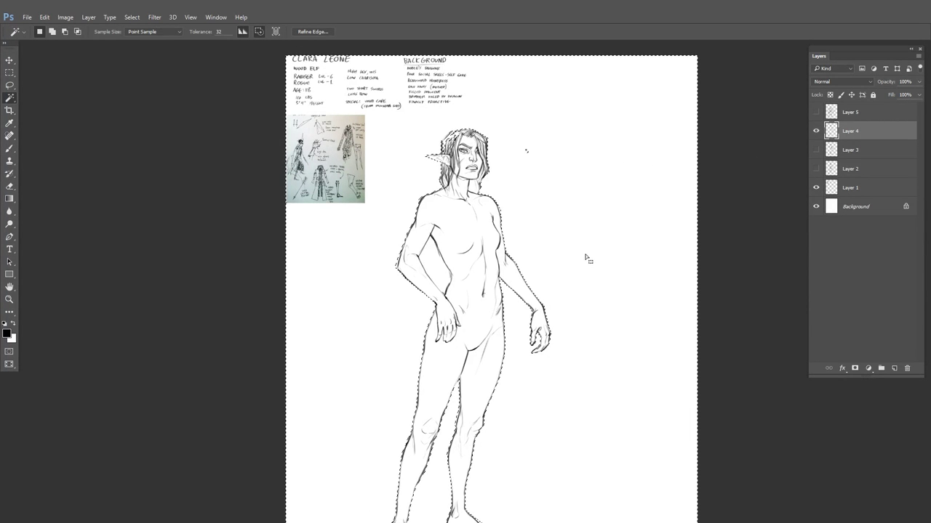
Try selecting the empty area around the figure with the Magic Wand, then deselect it
click(582, 255)
scroll(567, 226, down, 3)
key(ctrl+d)
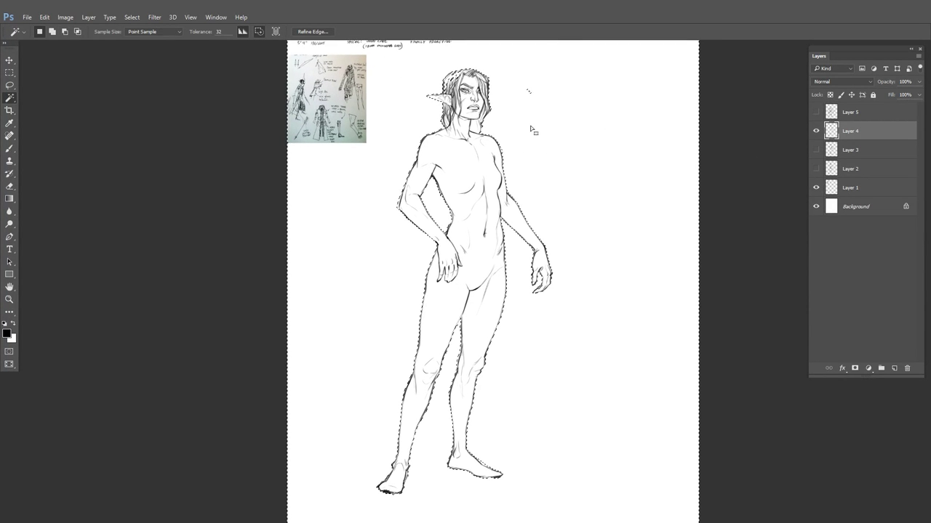
Brush over the gaps in the ear, hair and neck outlines on Layer 4 to close the figure's silhouette
drag(456, 84, 596, 139)
drag(517, 108, 532, 205)
key(b)
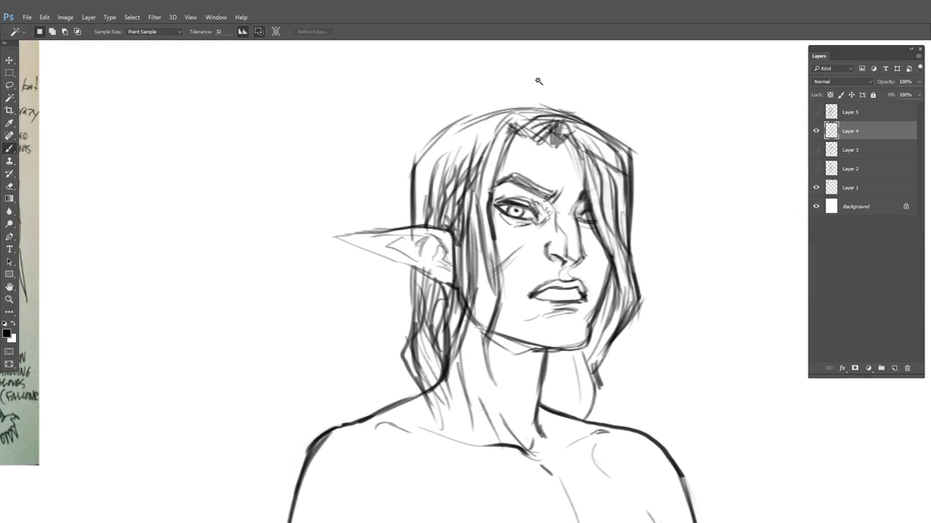
mouse_move(411, 229)
mouse_down()
mouse_move(335, 234)
mouse_move(434, 271)
mouse_up()
mouse_move(560, 111)
mouse_down()
mouse_move(461, 121)
mouse_move(416, 168)
mouse_up()
drag(413, 329, 432, 393)
drag(604, 357, 584, 419)
mouse_move(626, 384)
mouse_down()
mouse_move(574, 402)
mouse_move(466, 221)
mouse_up()
drag(465, 228, 409, 211)
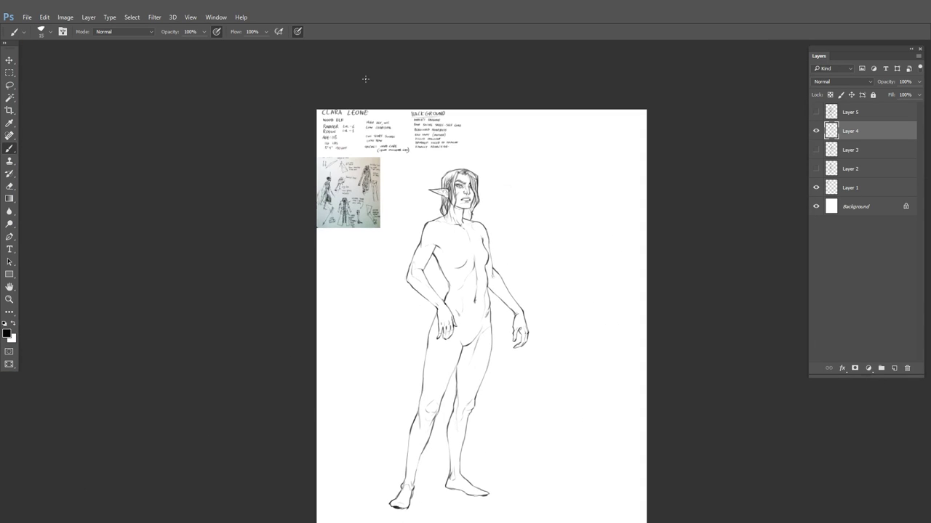
Select the empty area around the figure with the Magic Wand, invert the selection to the body and contract it slightly
click(9, 97)
click(586, 182)
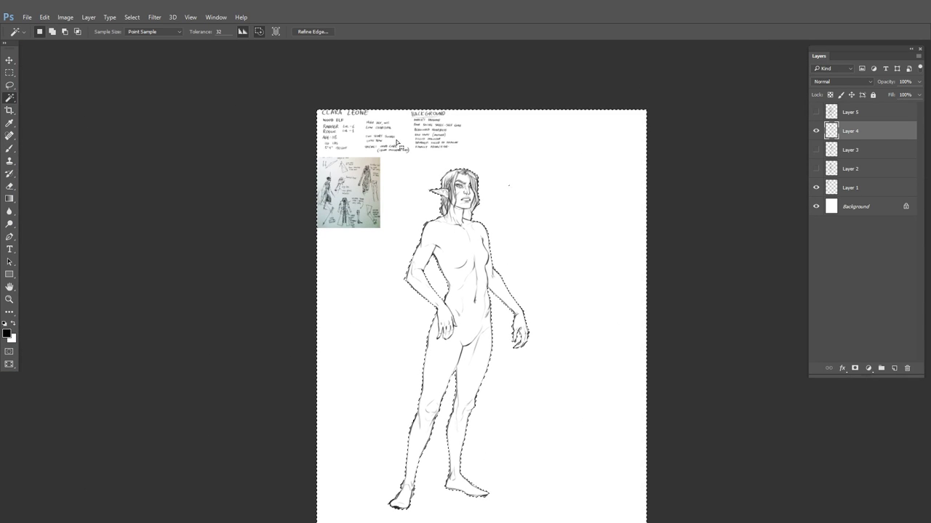
key(l)
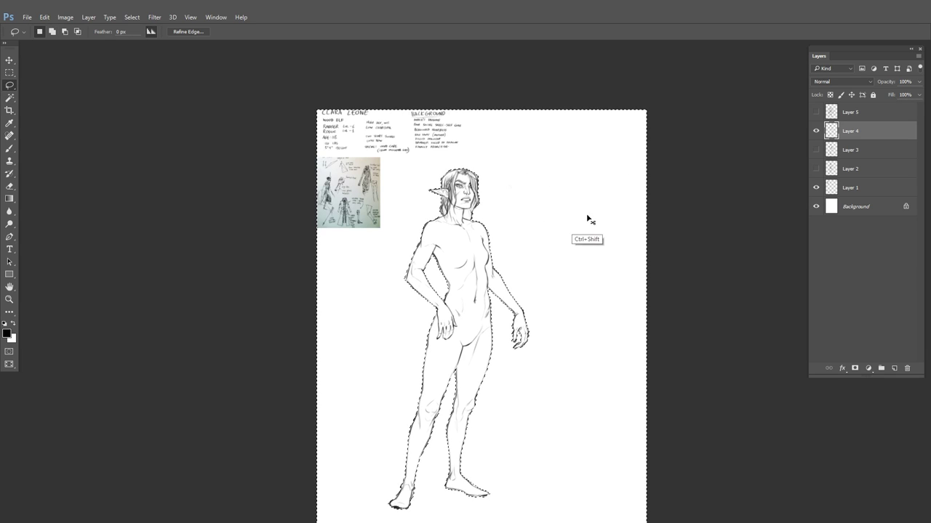
key(ctrl+shift+i)
click(131, 16)
click(155, 142)
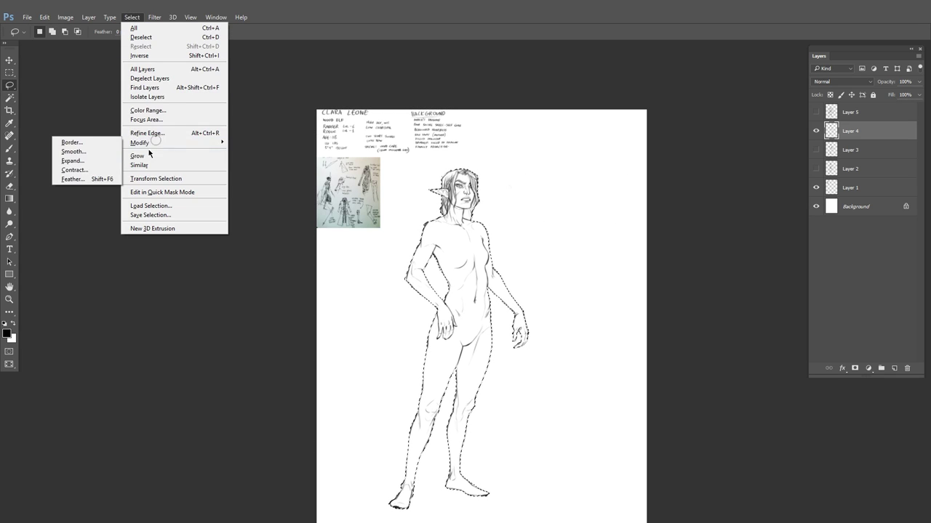
click(74, 169)
click(511, 182)
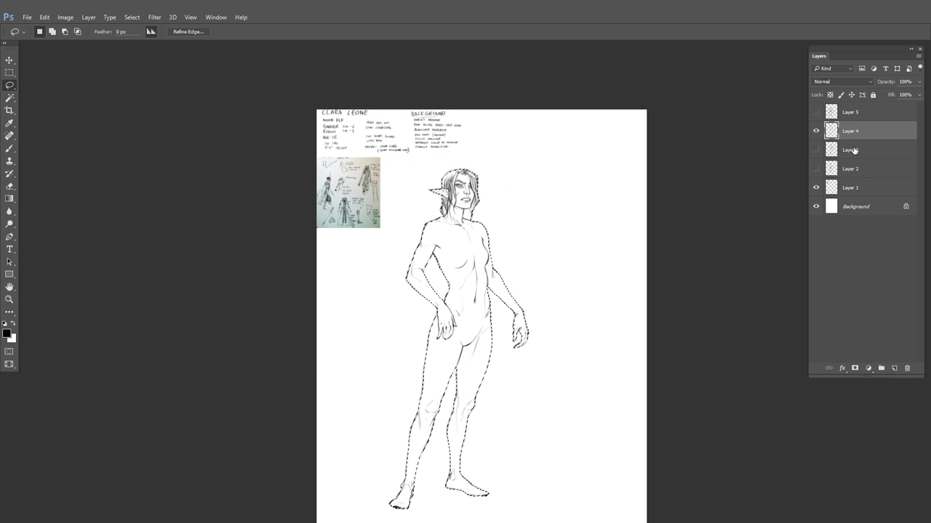
Create a new layer between Layer 3 and Layer 4 and switch to the Paint Bucket tool
click(854, 151)
key(ctrl+shift+n)
key(Return)
drag(9, 199, 48, 208)
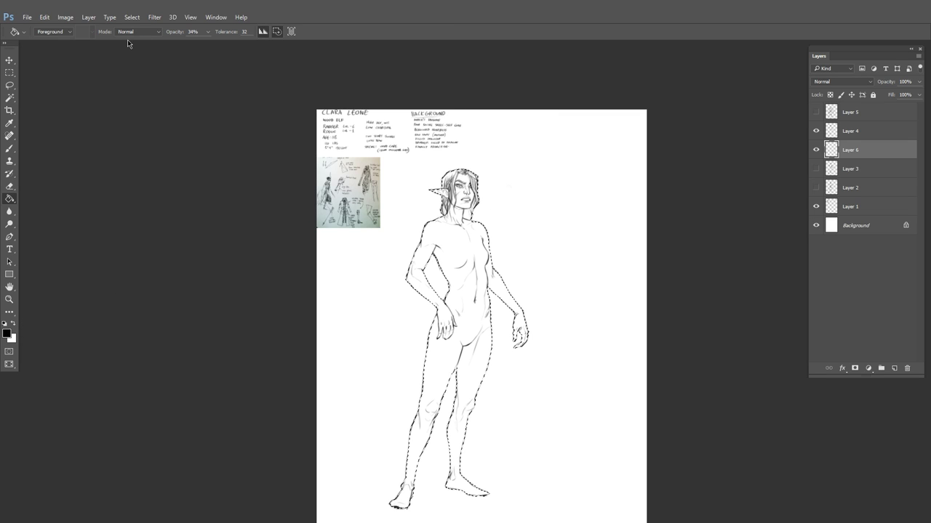
Fill the selected figure with a pale peach skin color, #efcec3, at 34% opacity, and deselect
click(7, 334)
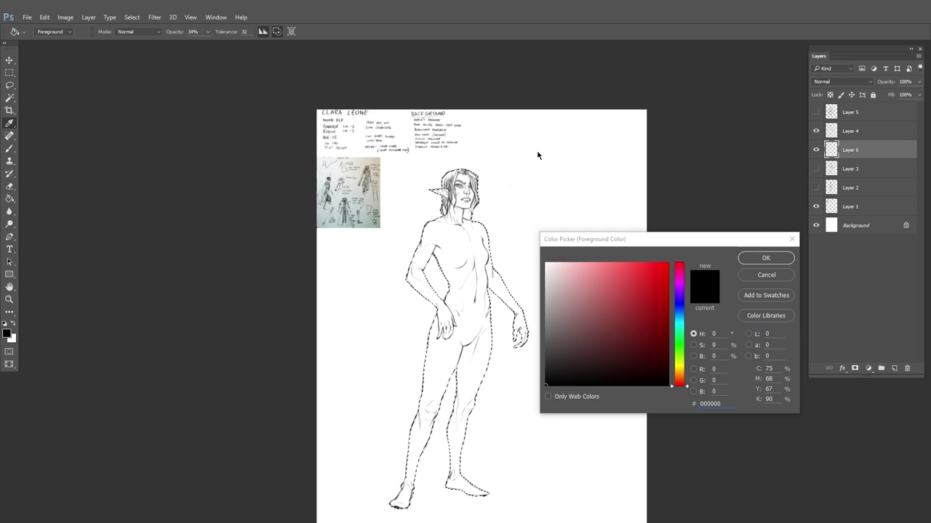
click(777, 237)
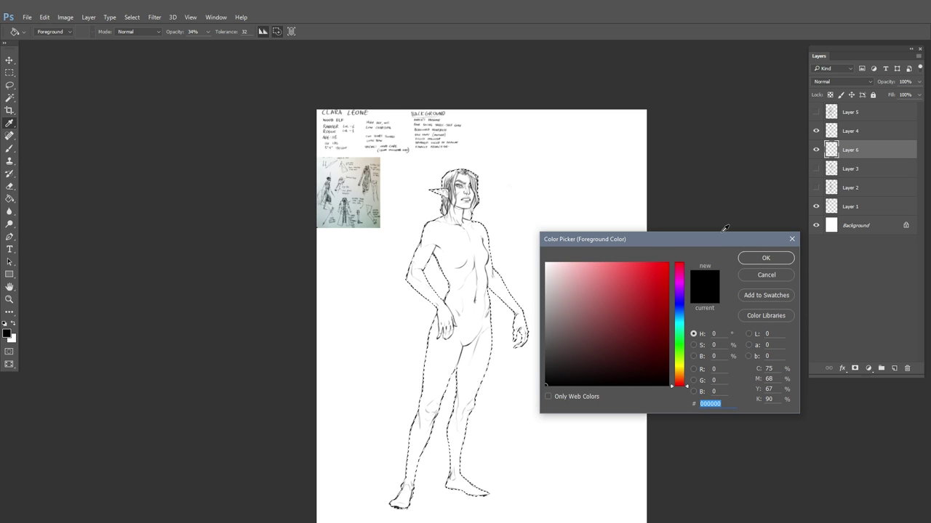
click(608, 277)
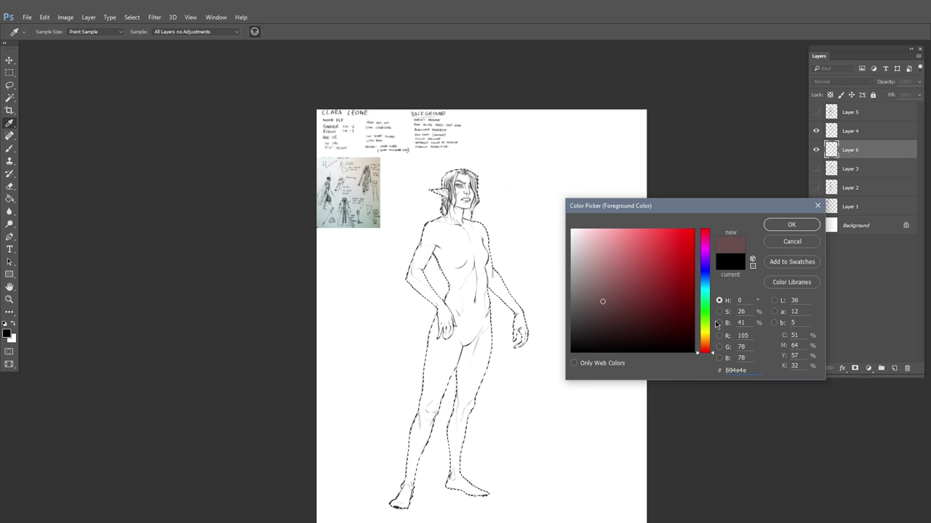
drag(705, 352, 704, 347)
click(615, 247)
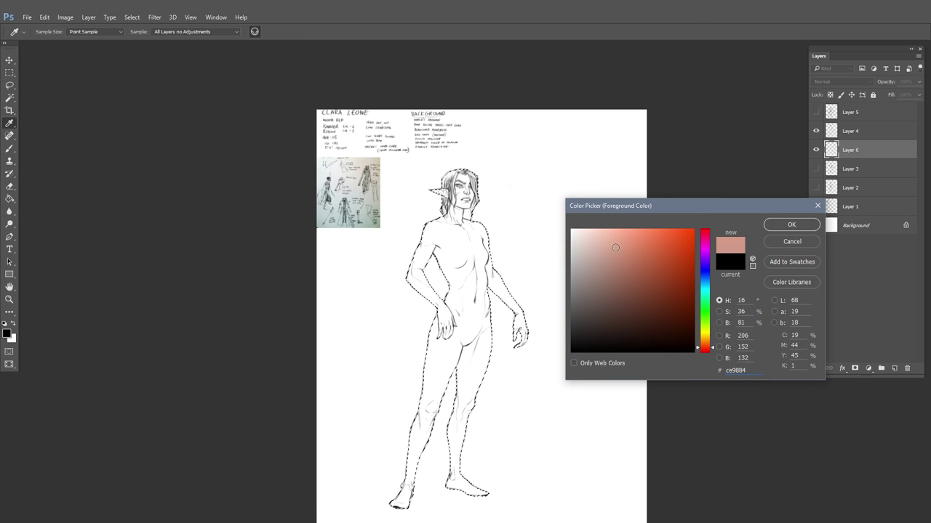
click(594, 241)
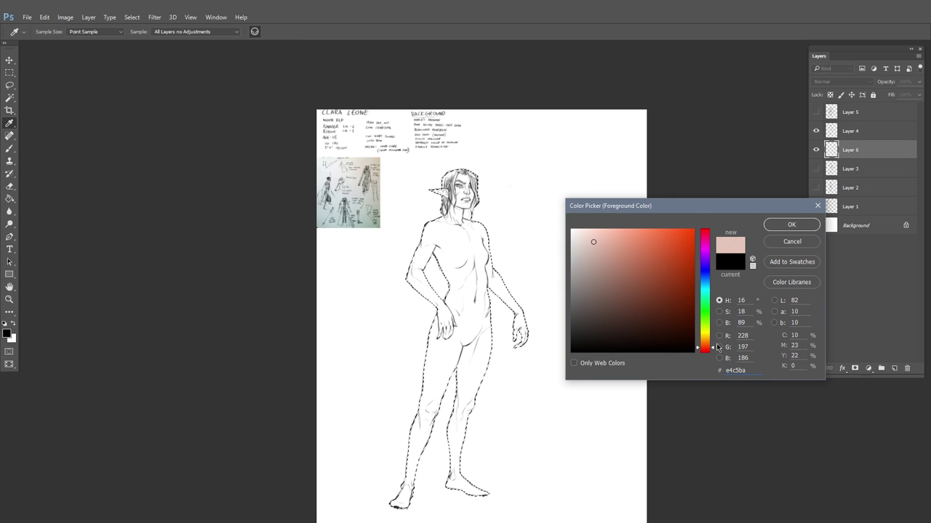
click(595, 242)
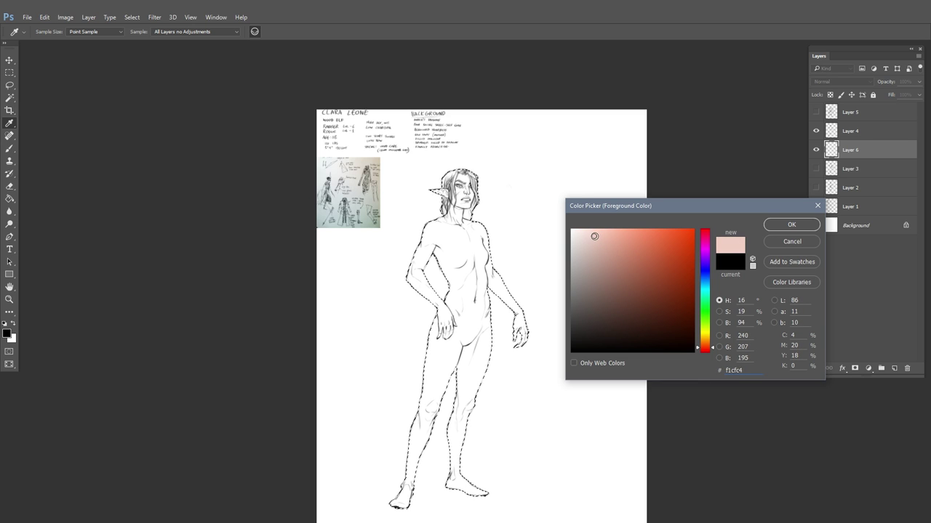
click(792, 224)
key(g)
click(472, 242)
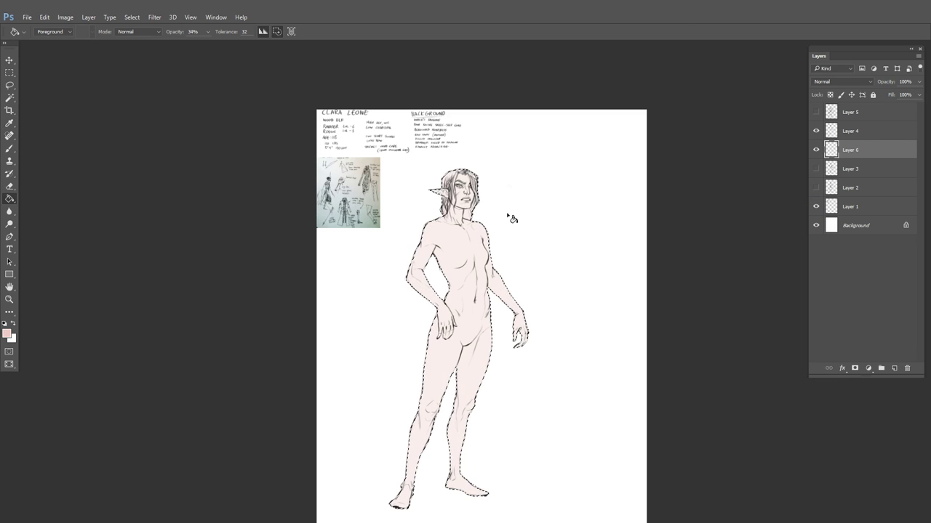
key(ctrl+d)
Darken the skin fill with a Curves adjustment, pulling the curve down to about input 190, output 117
drag(461, 196, 536, 232)
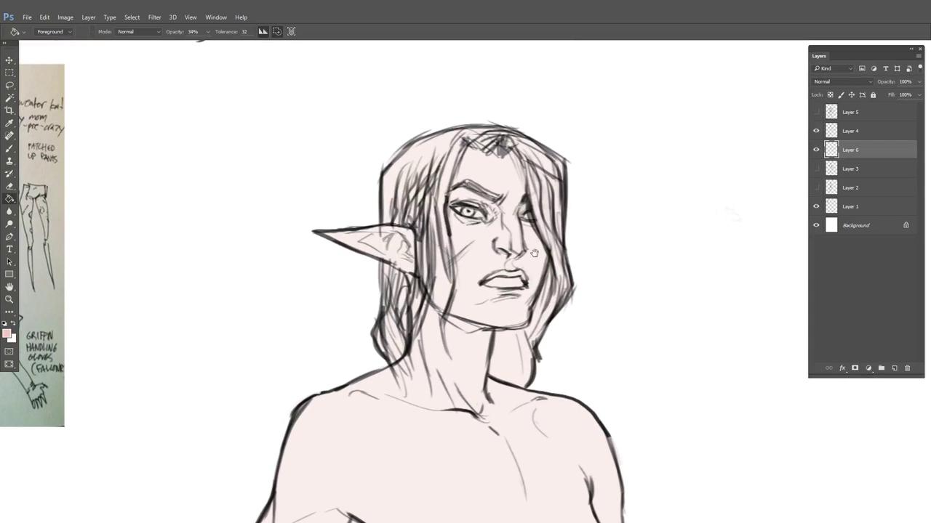
key(ctrl+m)
drag(589, 144, 798, 133)
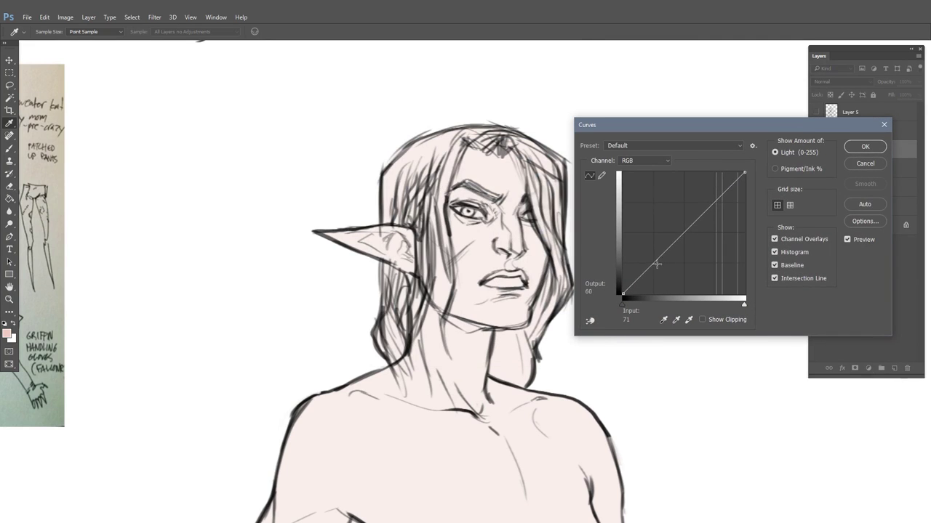
drag(657, 264, 714, 239)
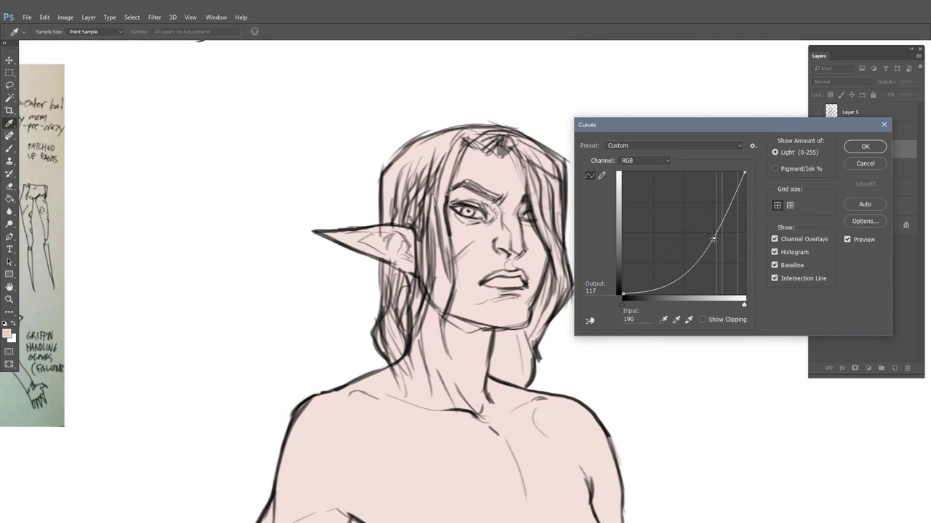
click(865, 146)
key(g)
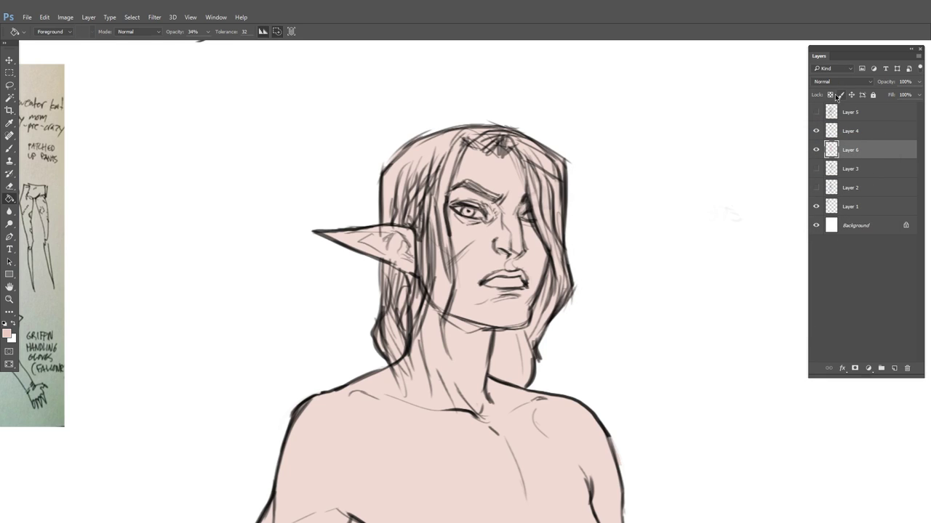
Lock Layer 6's transparent pixels and paint the hair below the ear with near-black #17181a, using a size 25 brush
click(7, 334)
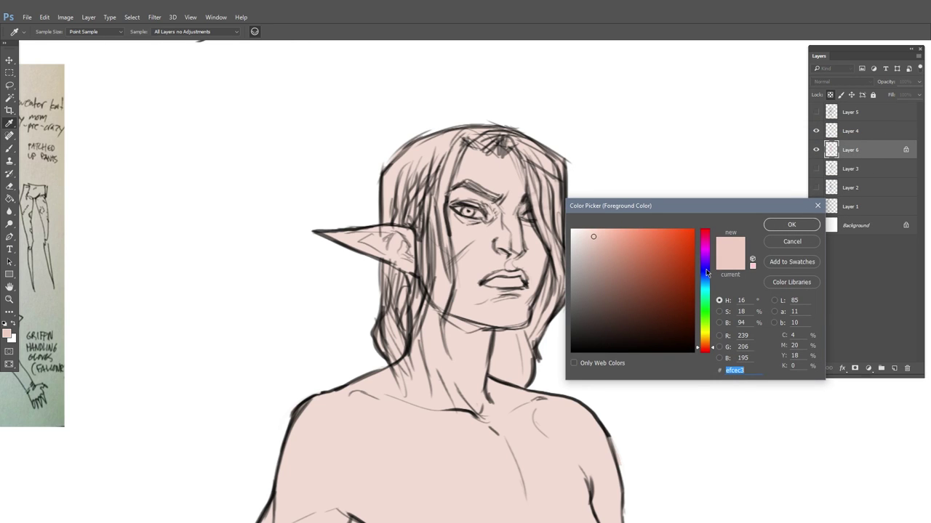
click(705, 274)
click(583, 340)
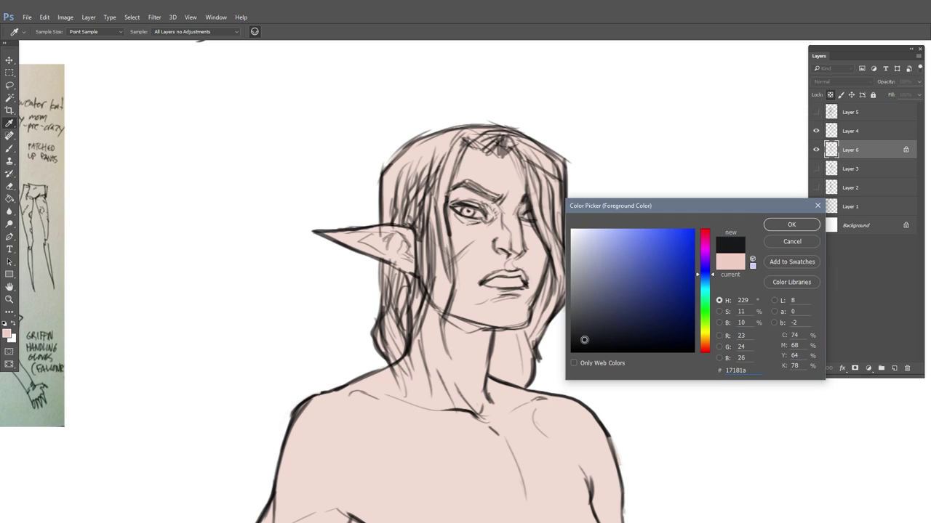
click(781, 231)
key(b)
key(bracketright)
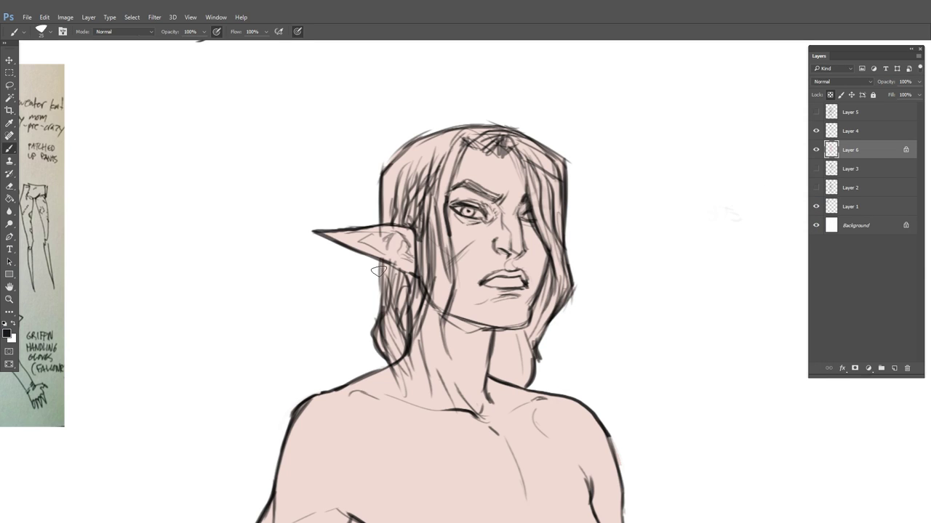
drag(378, 271, 399, 288)
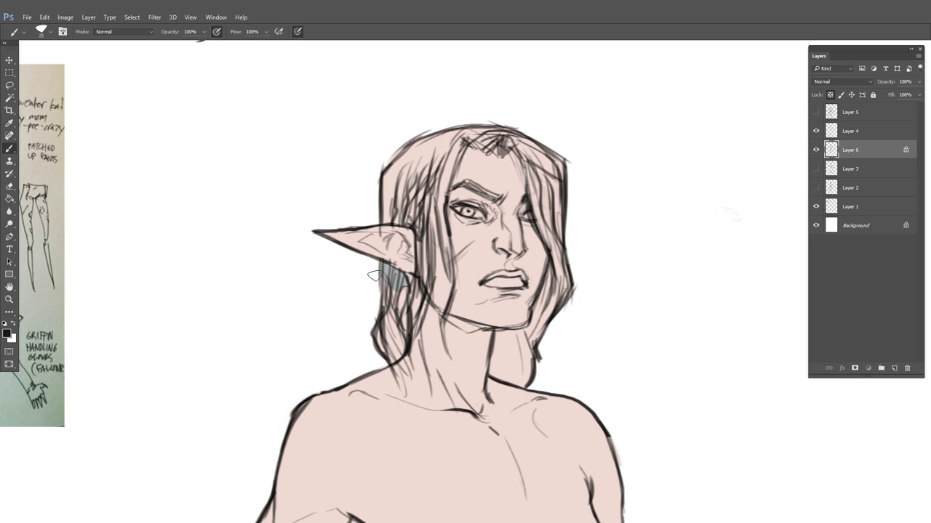
Repeatedly duplicate Layer 6 and merge each copy back down to build up the opacity of the skin and hair colors
right_click(833, 151)
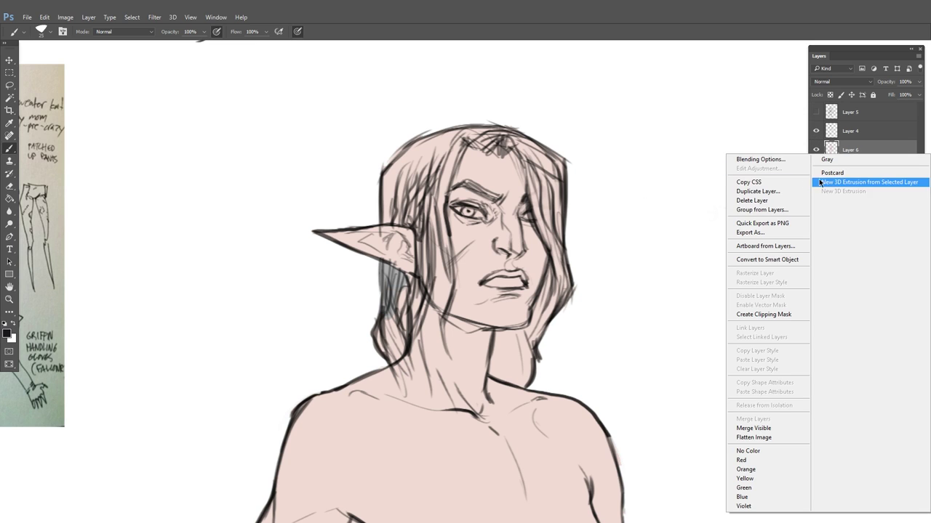
click(758, 191)
click(549, 173)
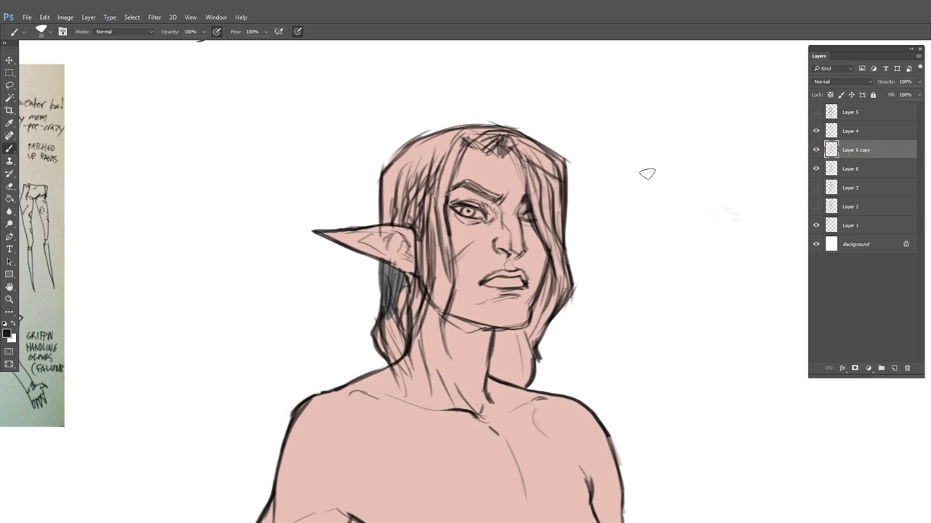
right_click(834, 149)
click(764, 191)
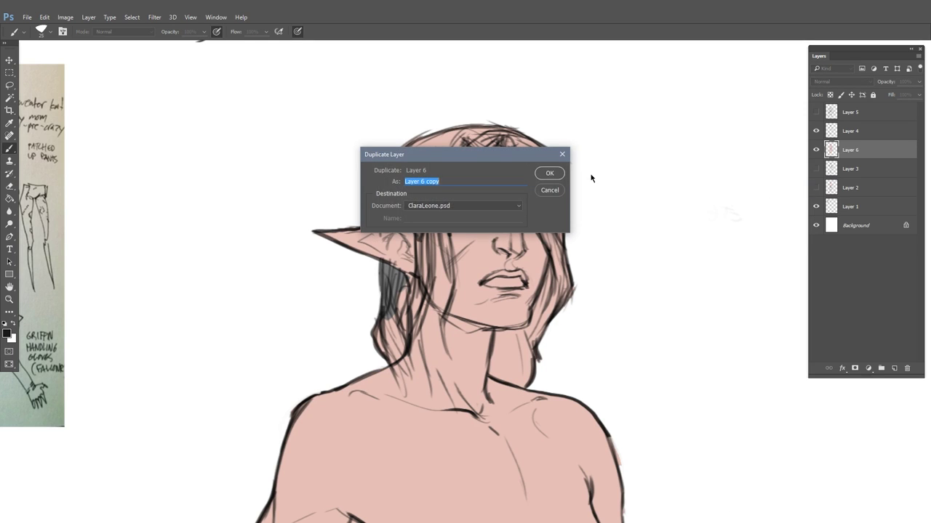
key(Return)
right_click(836, 154)
click(758, 192)
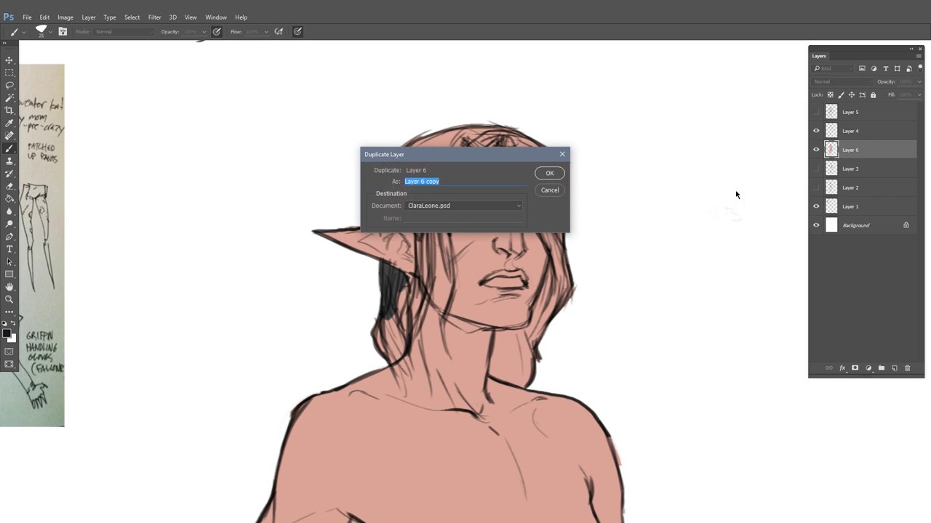
key(Return)
right_click(864, 155)
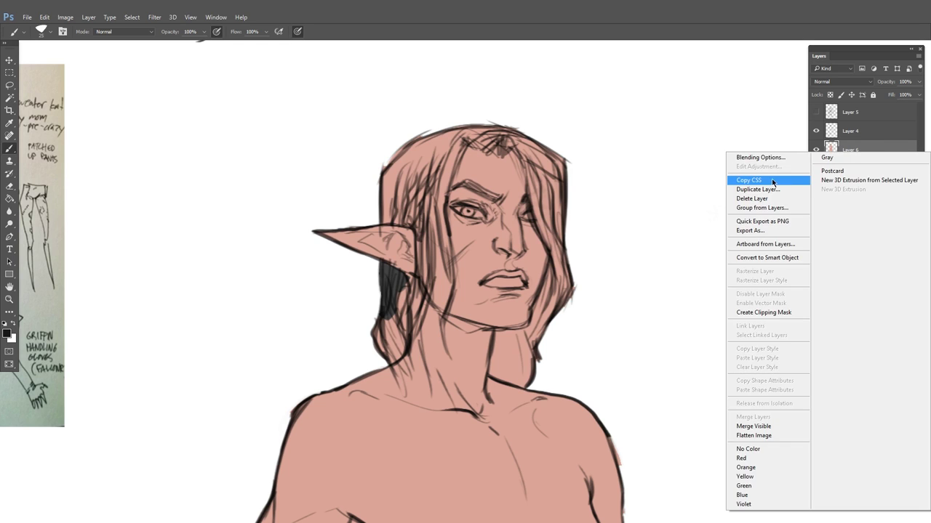
click(763, 182)
key(Return)
right_click(836, 154)
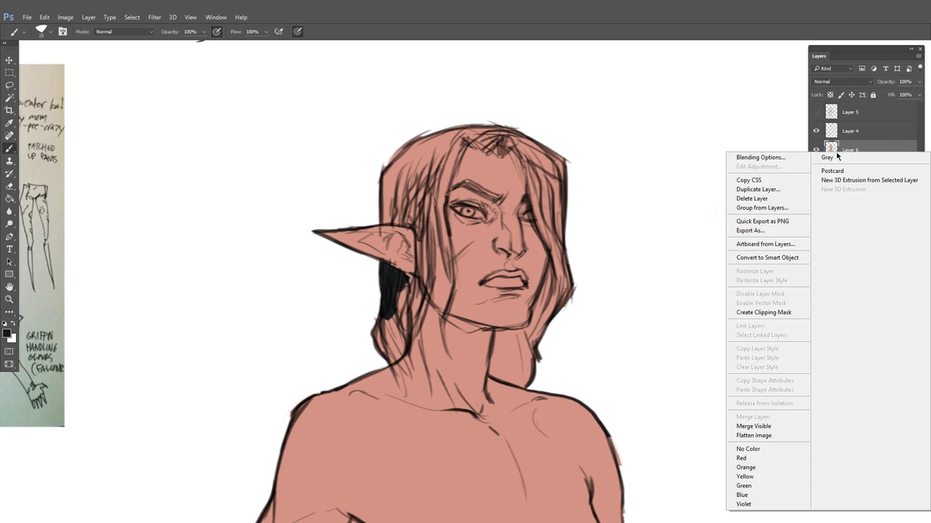
click(758, 191)
click(553, 176)
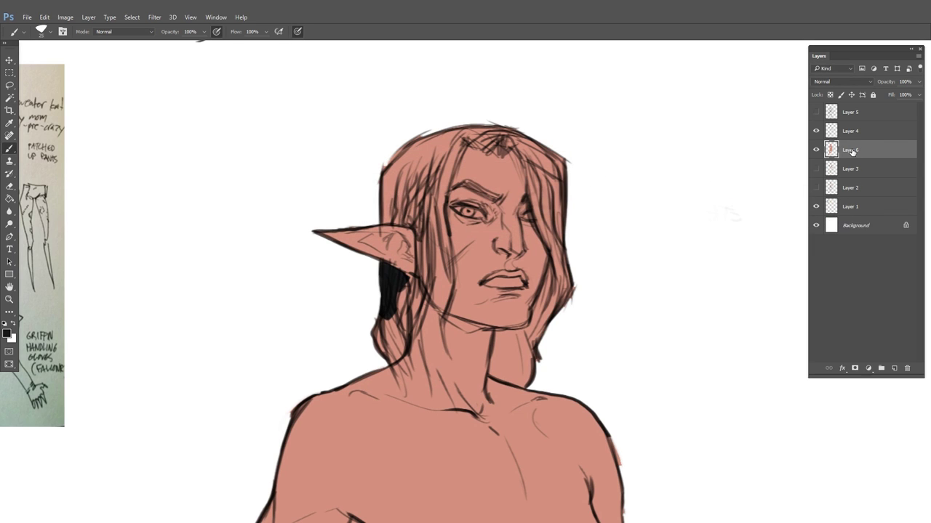
Lighten Layer 6's skin and hair colors with a Curves adjustment, raising the curve to about input 45, output 85
right_click(836, 154)
click(763, 184)
key(Return)
key(ctrl+m)
drag(645, 271, 643, 253)
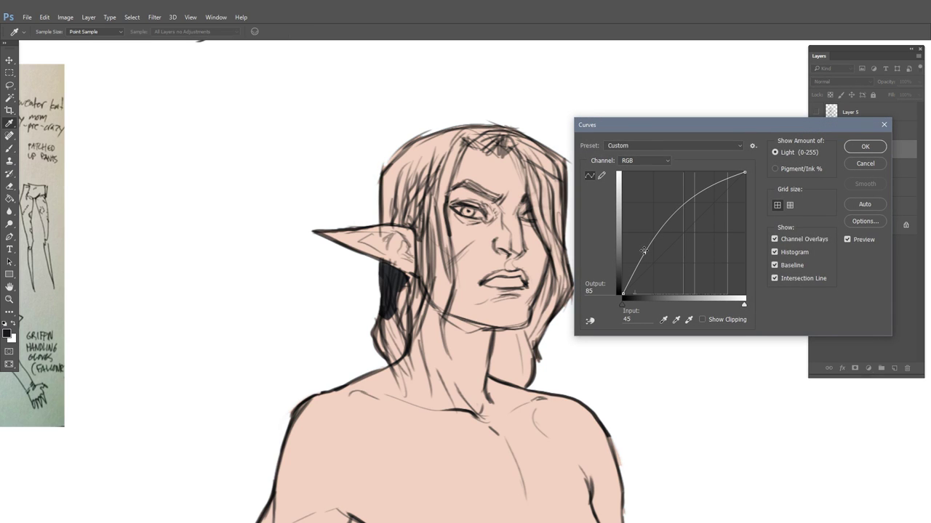
click(854, 147)
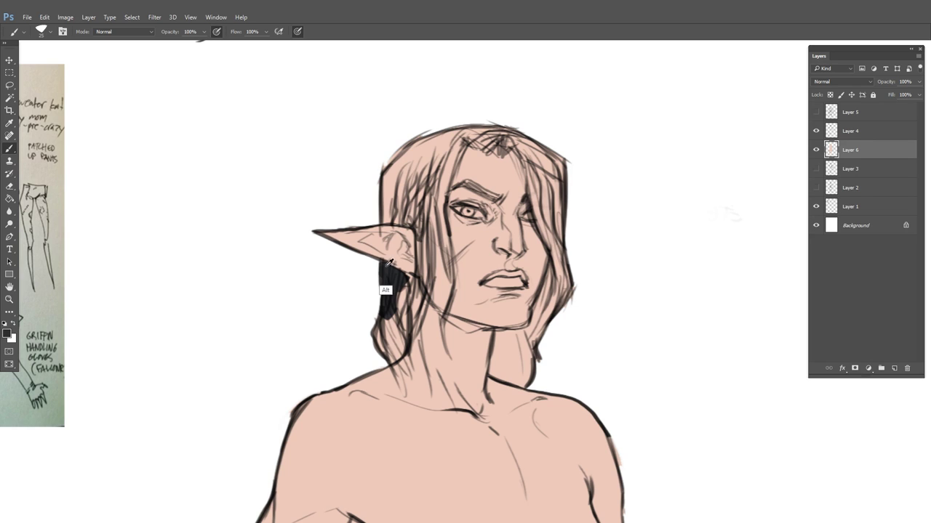
Lock Layer 6's transparent pixels and paint the hair around the face, ear and neck in dark charcoal
drag(384, 166, 395, 191)
key(ctrl+z)
click(830, 94)
mouse_move(389, 152)
mouse_down()
mouse_move(383, 218)
mouse_move(426, 216)
mouse_move(403, 225)
mouse_move(426, 236)
mouse_move(426, 269)
mouse_move(415, 316)
mouse_move(407, 281)
mouse_move(401, 324)
mouse_move(391, 315)
mouse_move(384, 324)
mouse_move(395, 358)
mouse_move(404, 299)
mouse_move(414, 309)
mouse_move(432, 234)
mouse_up()
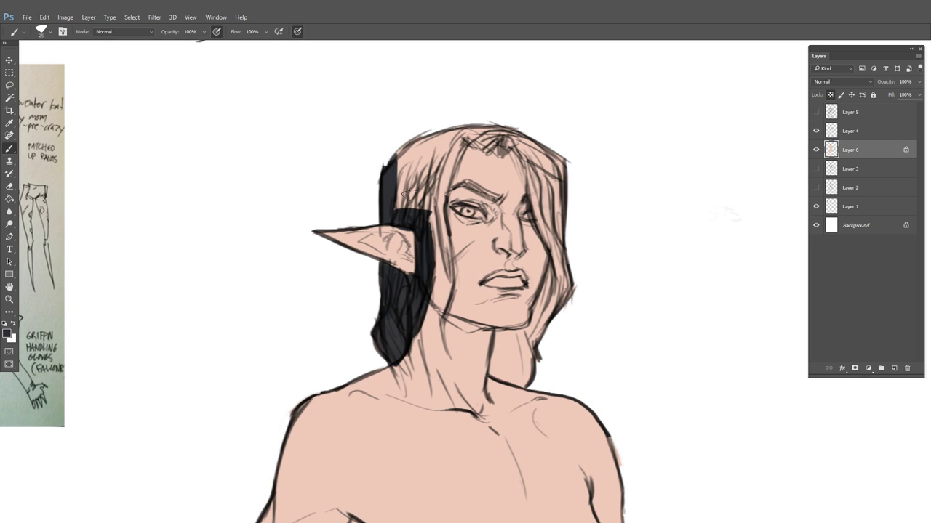
mouse_move(409, 193)
mouse_down()
mouse_move(397, 146)
mouse_move(433, 211)
mouse_move(445, 138)
mouse_move(501, 125)
mouse_move(532, 152)
mouse_move(563, 273)
mouse_move(533, 338)
mouse_move(520, 326)
mouse_move(498, 371)
mouse_move(514, 344)
mouse_move(531, 385)
mouse_move(537, 339)
mouse_move(498, 359)
mouse_move(552, 328)
mouse_move(573, 299)
mouse_move(535, 140)
mouse_move(483, 147)
mouse_move(466, 138)
mouse_move(436, 212)
mouse_move(447, 252)
mouse_move(443, 336)
mouse_up()
key(bracketleft)
key(bracketleft)
key(bracketleft)
key(bracketright)
key(bracketright)
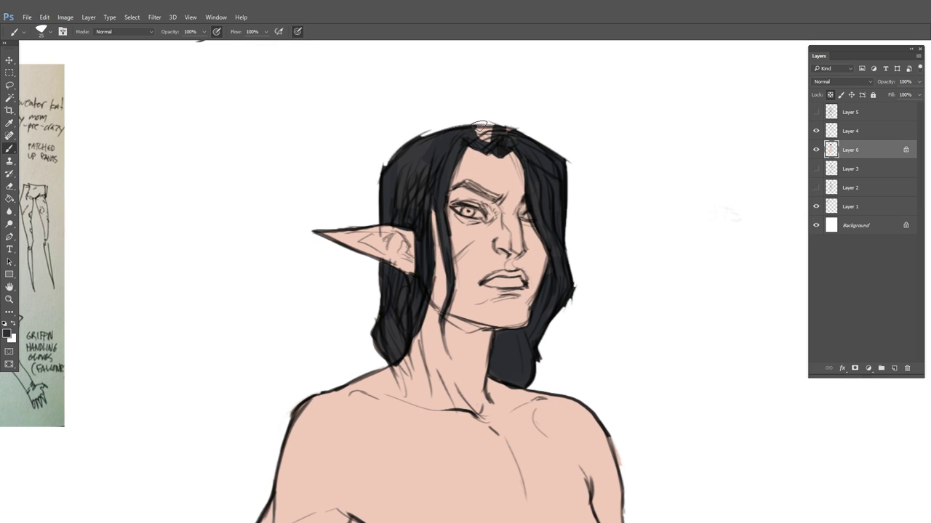
Fill the remaining gap at the crown of the hair and paint the eyebrows dark with a smaller brush
drag(479, 125, 496, 138)
mouse_move(423, 148)
mouse_down()
mouse_move(408, 198)
mouse_move(420, 195)
mouse_up()
key(bracketleft)
key(bracketleft)
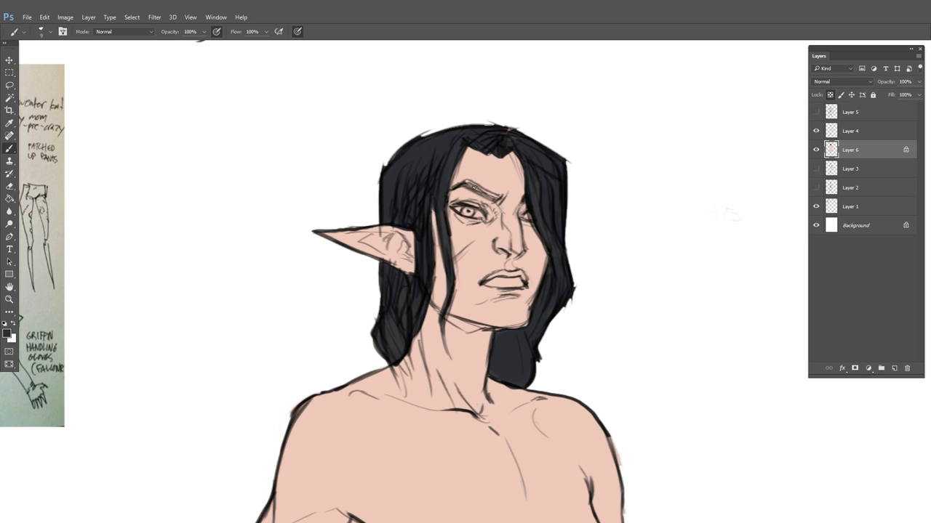
drag(478, 187, 477, 192)
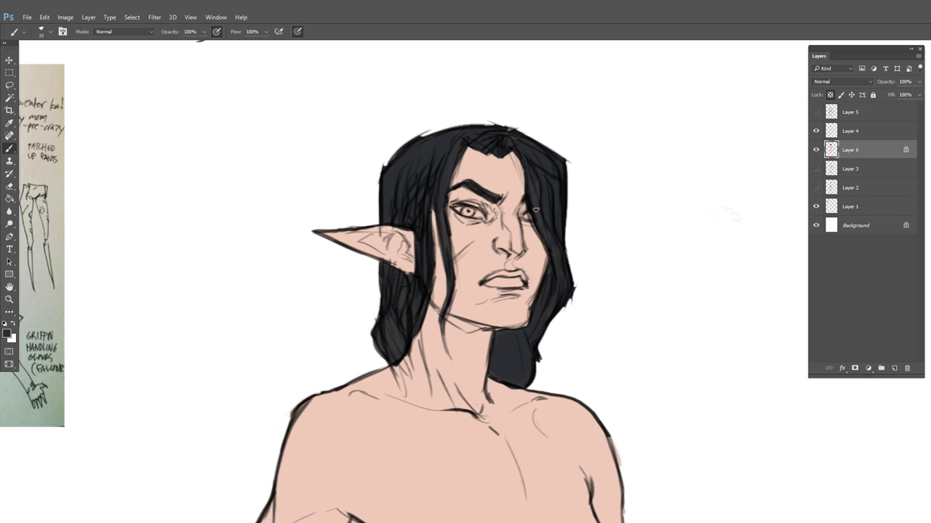
drag(553, 281, 571, 247)
Sample the skin, lighten it to #efdbd2, and paint the whites of the eyes
alt+click(512, 179)
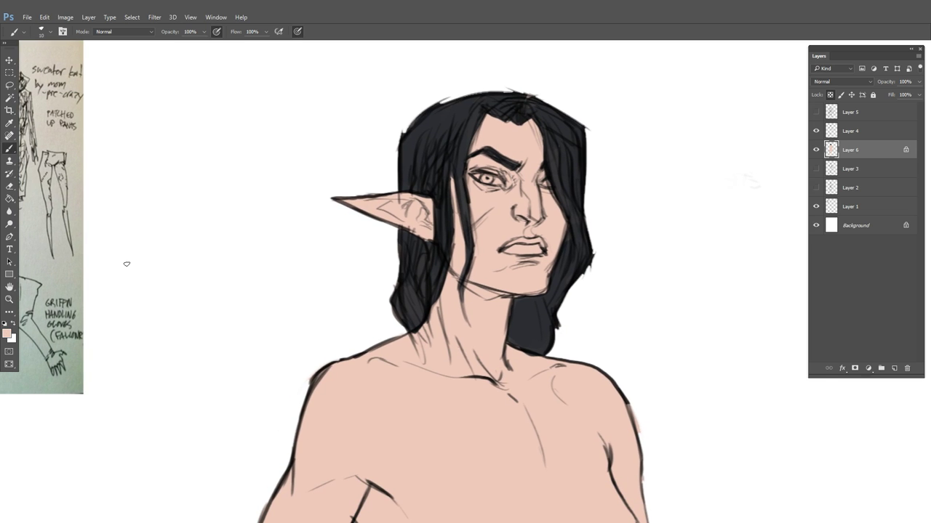
click(7, 336)
click(586, 236)
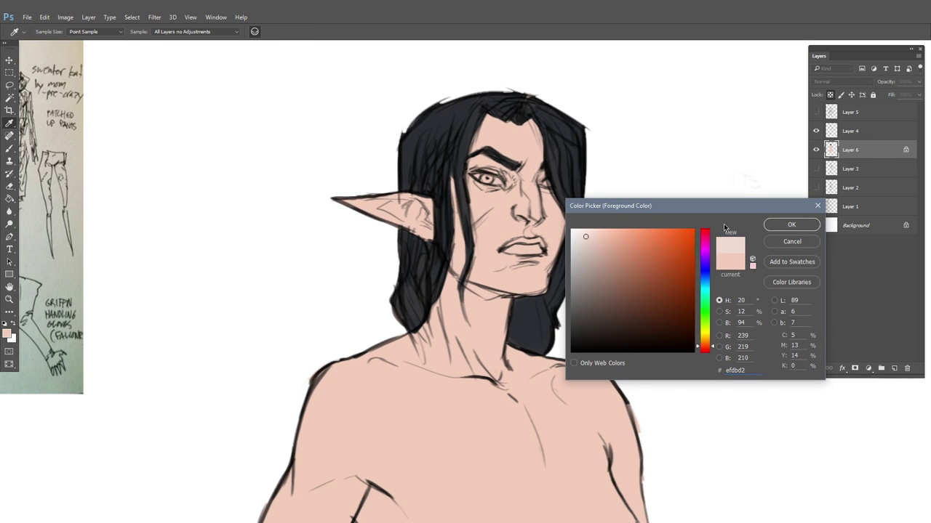
click(770, 225)
key(b)
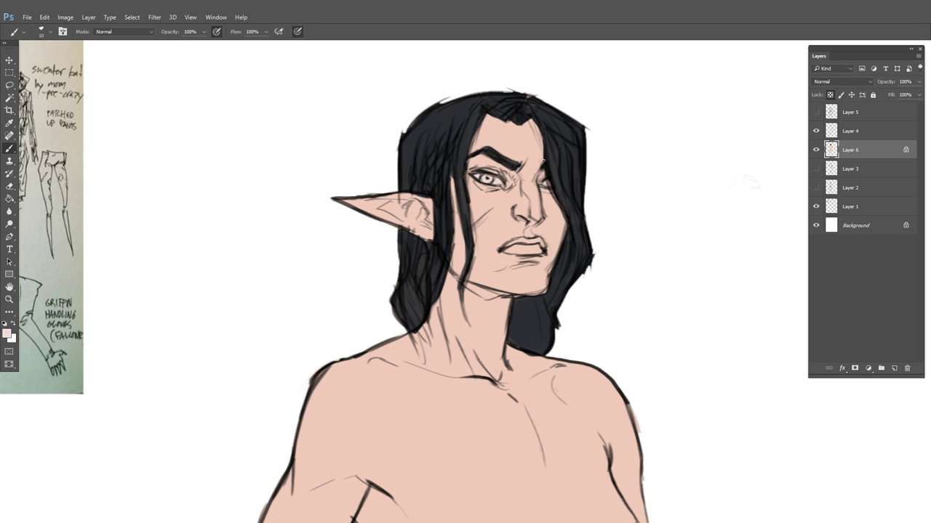
Mix a pink of about #e8ada1 from the skin color and tint the under-eye areas, nose and lips
alt+click(513, 168)
click(7, 335)
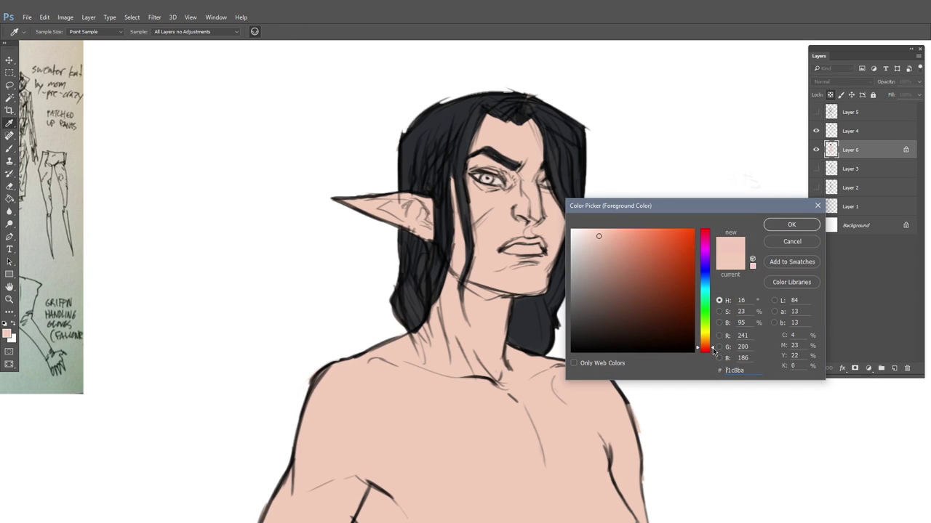
drag(714, 350, 715, 352)
click(607, 241)
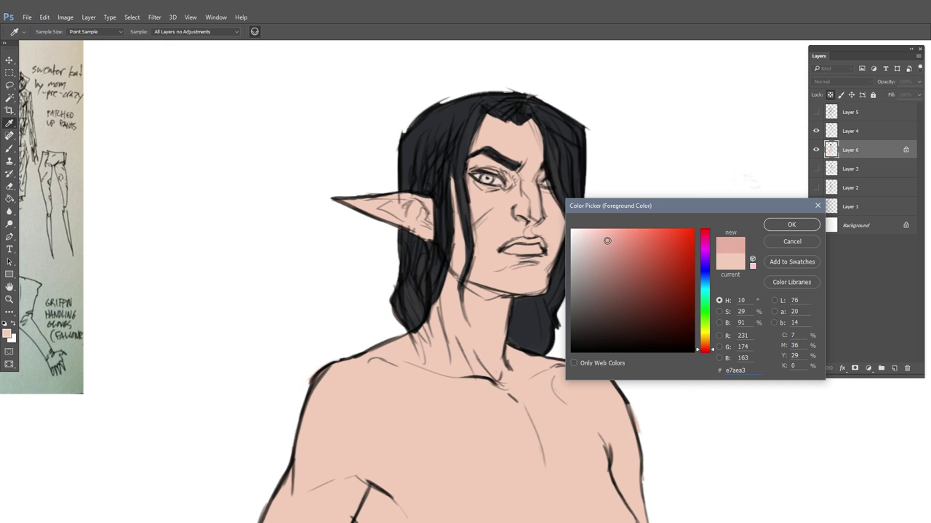
click(789, 226)
key(b)
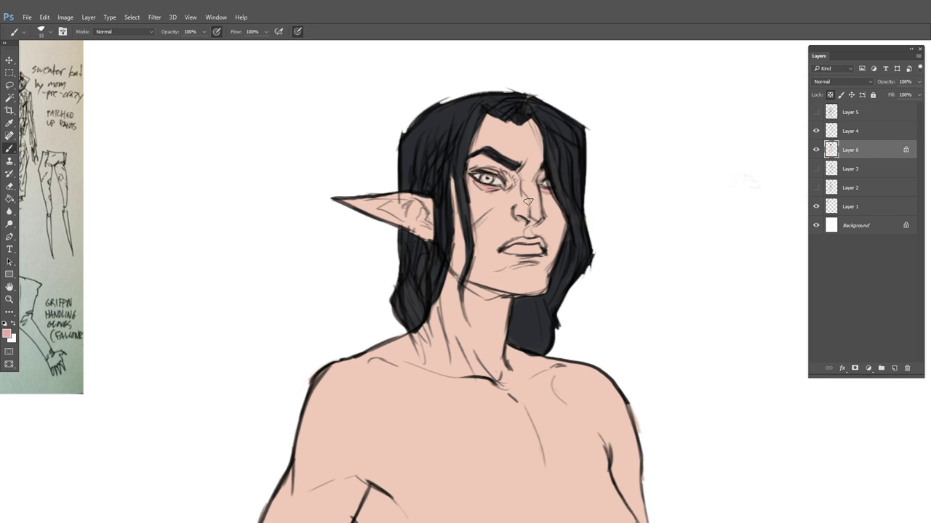
key(bracketright)
key(bracketright)
mouse_move(519, 220)
mouse_down()
mouse_move(536, 215)
mouse_move(522, 204)
mouse_move(525, 195)
mouse_up()
key(bracketleft)
drag(503, 250, 525, 245)
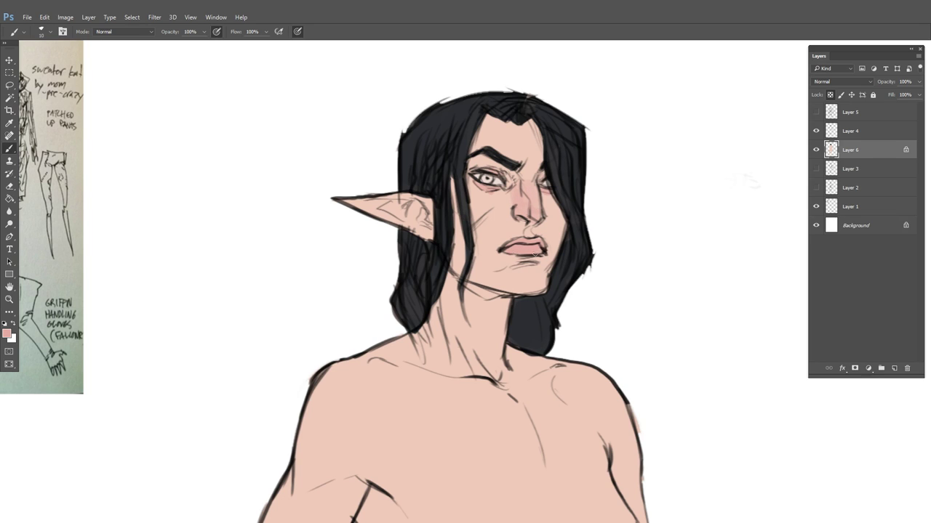
Choose a deeper rose pink, recolor the lips, and tint the inside of the pointed ear
click(9, 333)
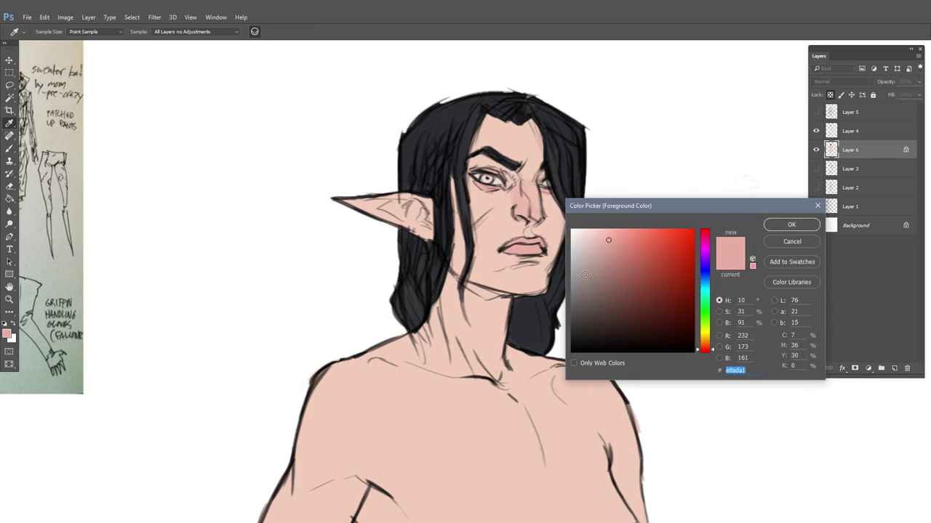
click(624, 247)
click(782, 226)
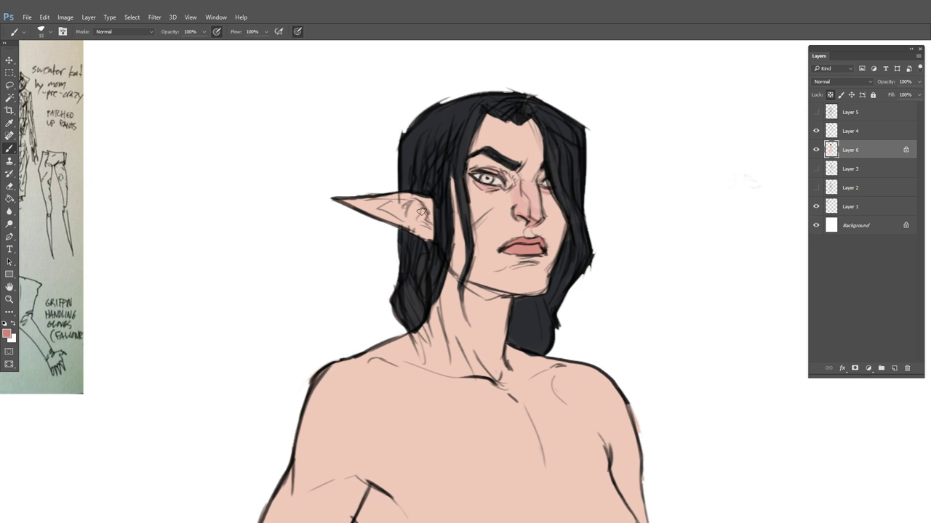
key(bracketright)
mouse_move(363, 202)
mouse_down()
mouse_move(398, 200)
mouse_move(415, 221)
mouse_up()
key(bracketleft)
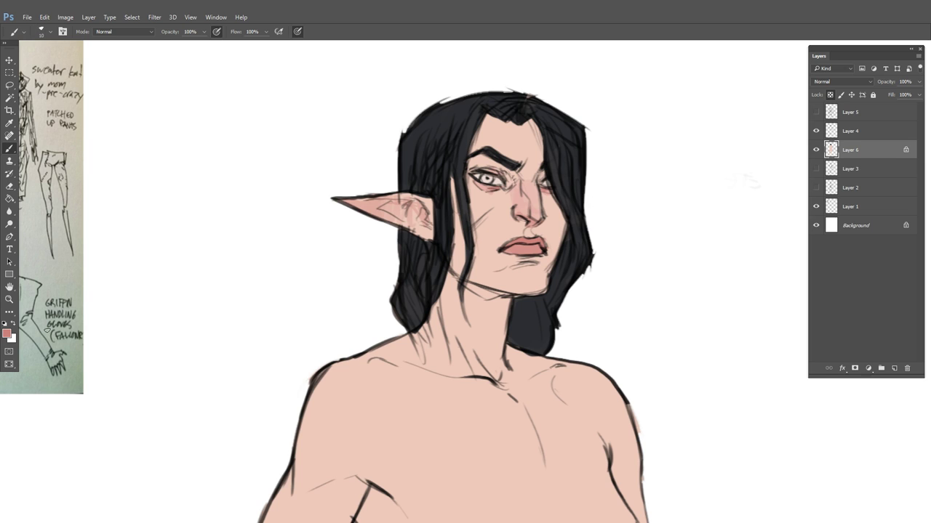
Choose a dark green and paint the iris of the visible eye
click(7, 334)
mouse_move(711, 307)
mouse_down()
mouse_move(709, 297)
mouse_move(709, 307)
mouse_up()
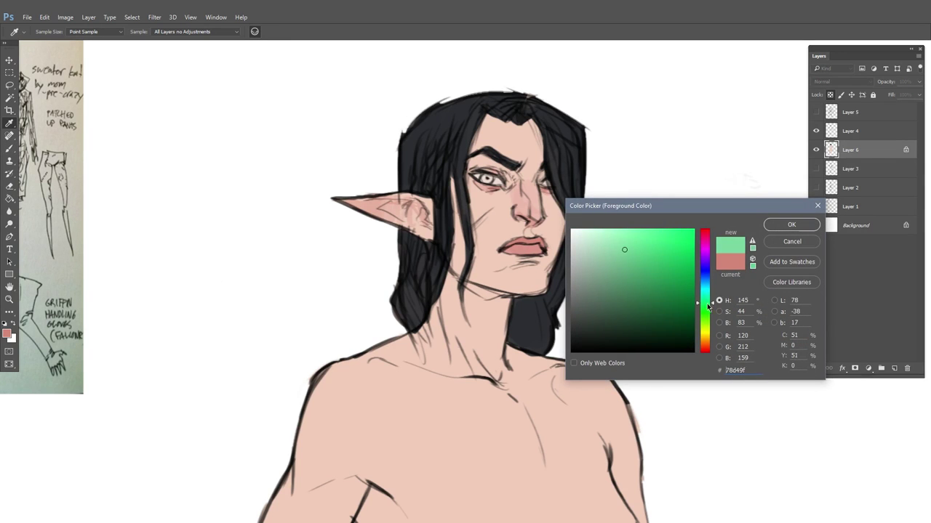
drag(642, 299, 636, 302)
click(791, 225)
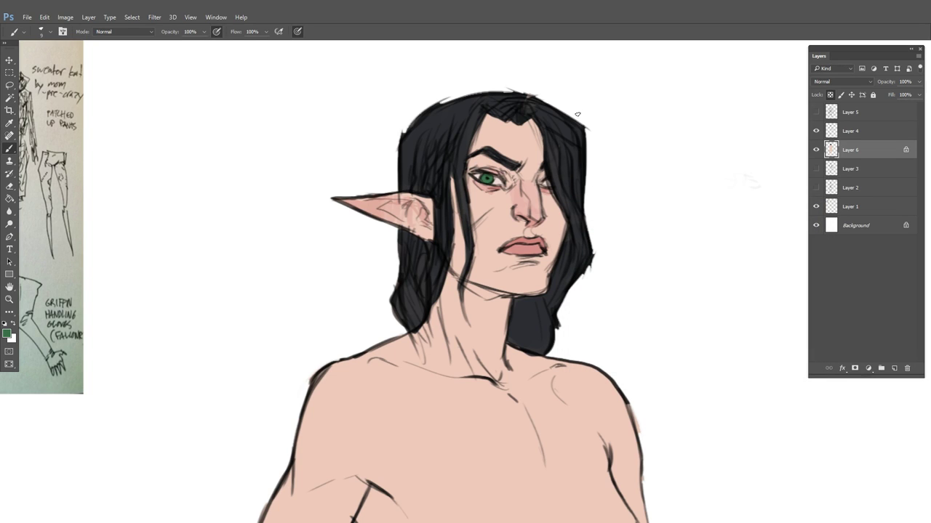
Brighten the iris with a lighter yellowish green and swap the foreground color to white
click(7, 336)
click(644, 277)
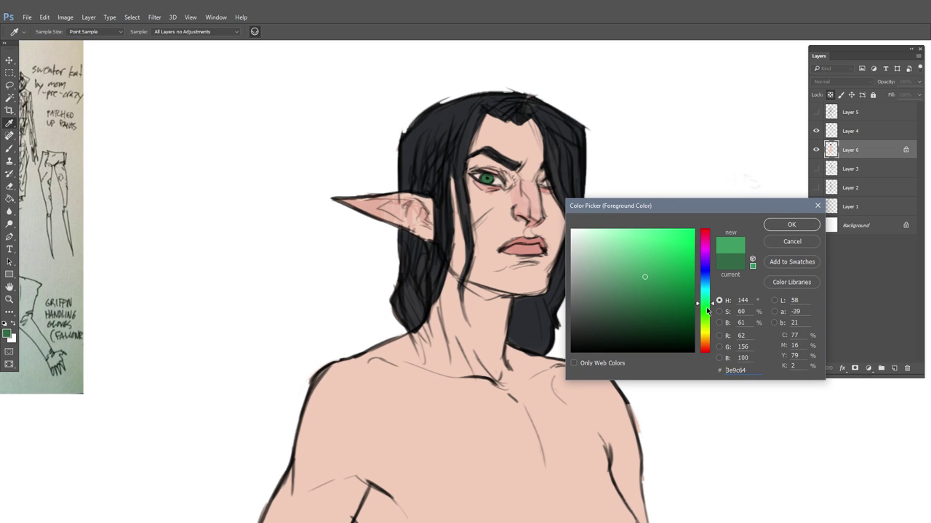
click(791, 225)
scroll(492, 184, up, 2)
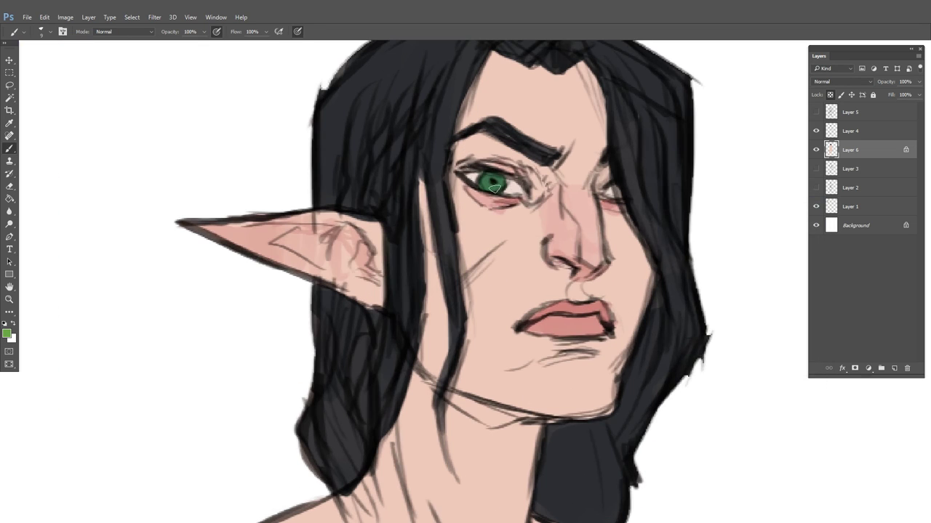
key(x)
scroll(536, 245, down, 5)
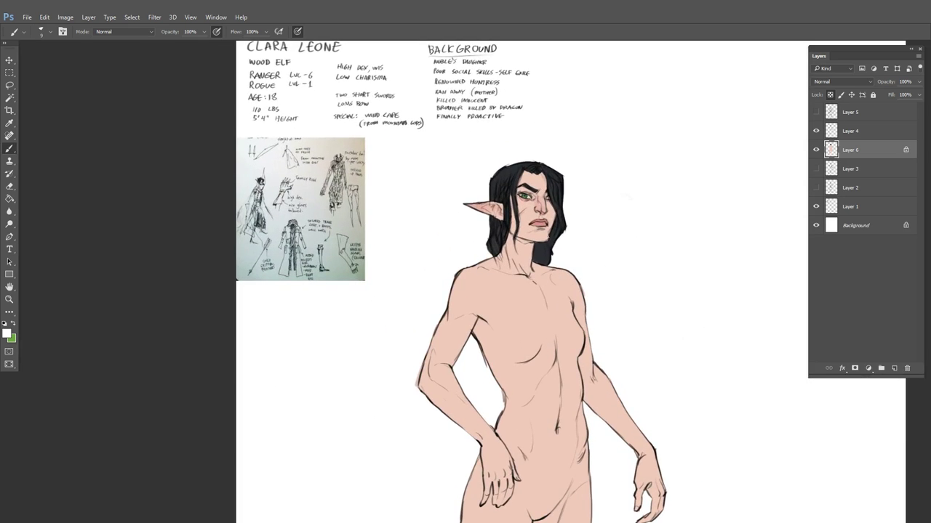
Show the costume sketch on Layer 5 over the colored figure and select that layer
drag(547, 238, 633, 239)
drag(466, 90, 469, 248)
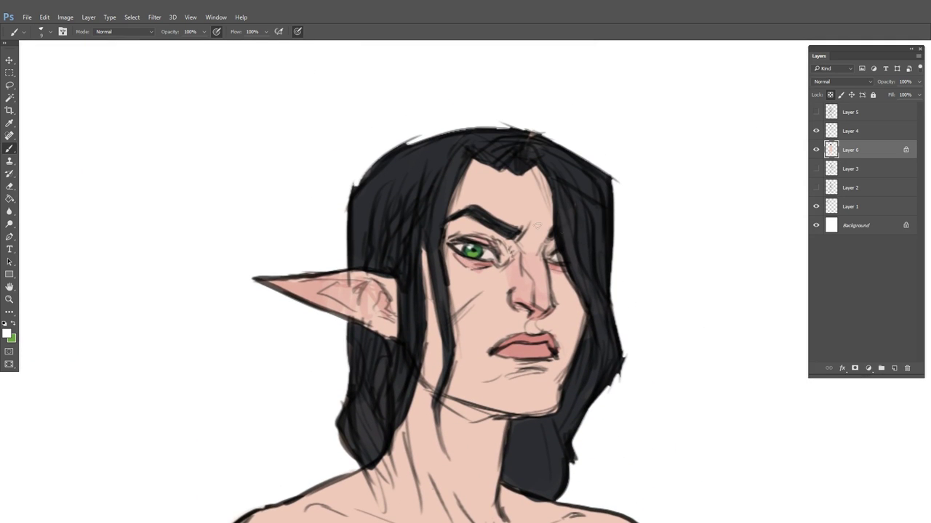
drag(575, 339, 459, 329)
drag(662, 477, 565, 281)
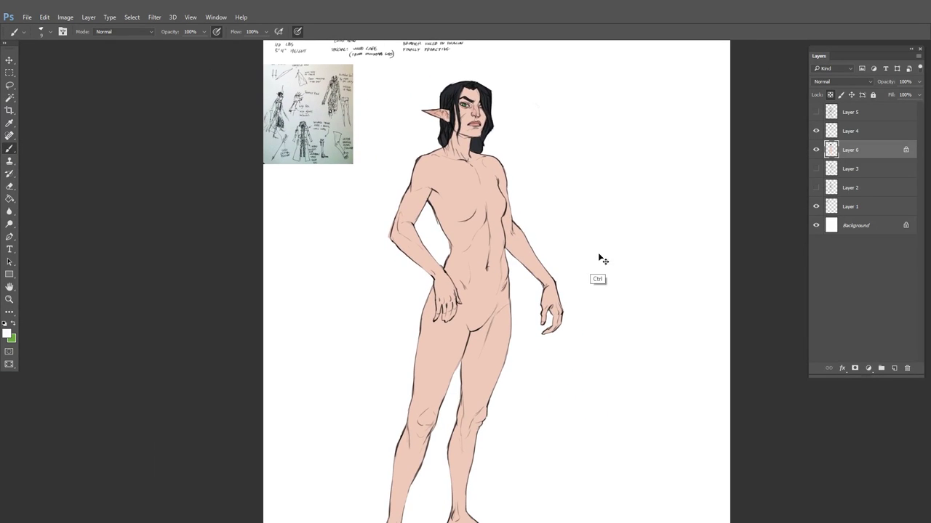
drag(578, 156, 603, 241)
click(818, 117)
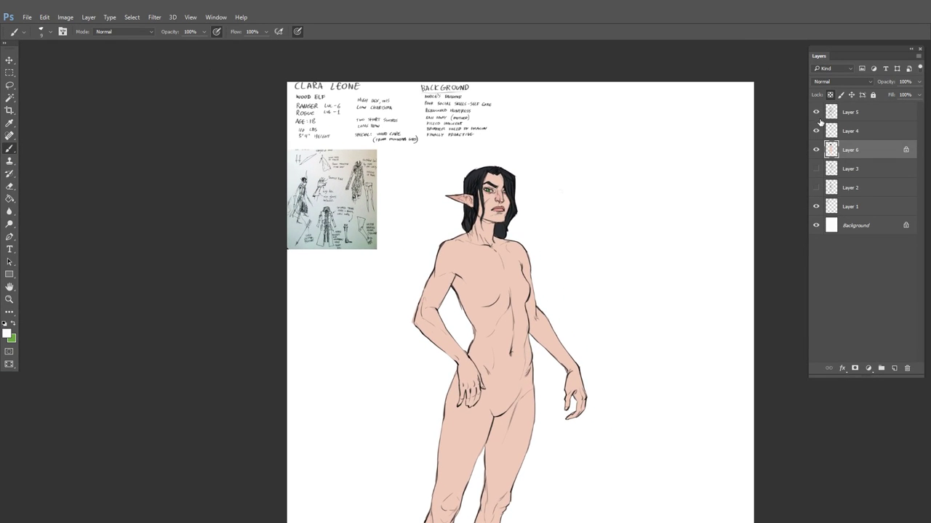
click(861, 111)
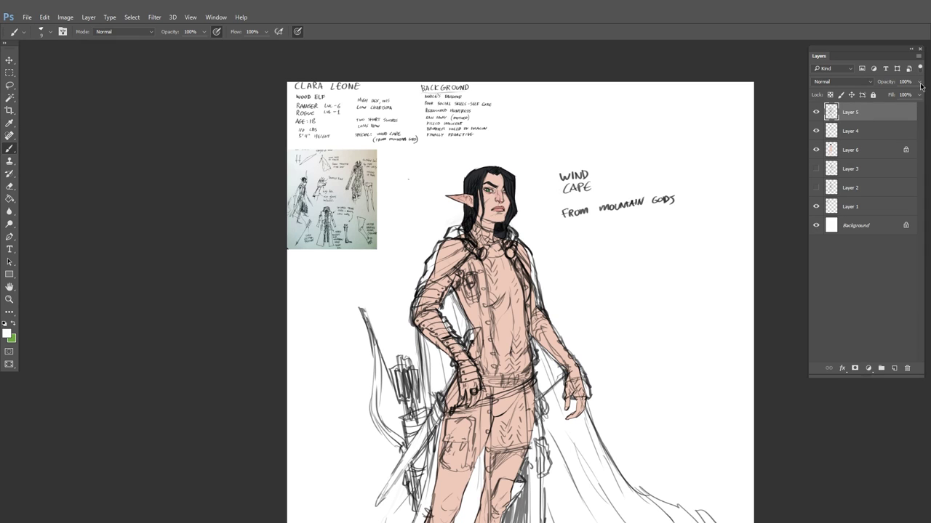
Select Layer 4 and Layer 6 together and reduce their opacity to about 40%
click(920, 82)
click(865, 135)
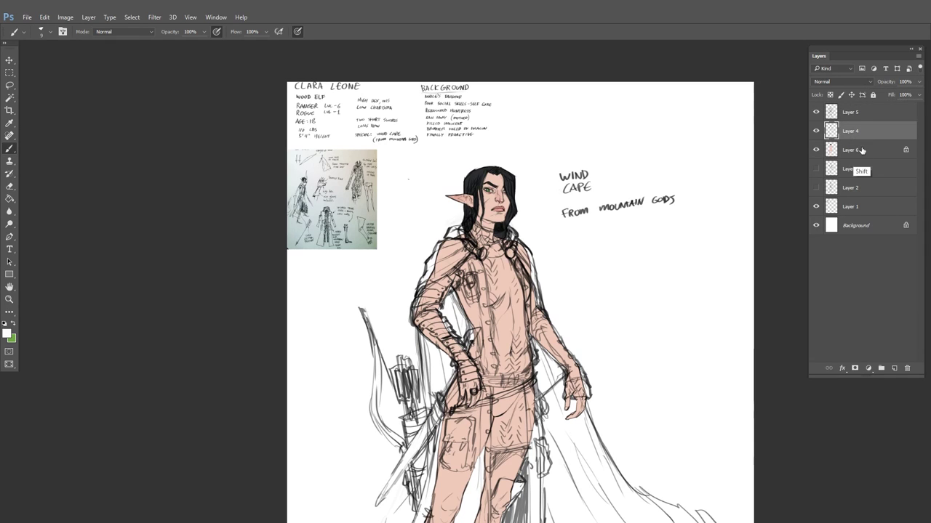
shift+click(865, 149)
click(919, 82)
drag(916, 94, 893, 94)
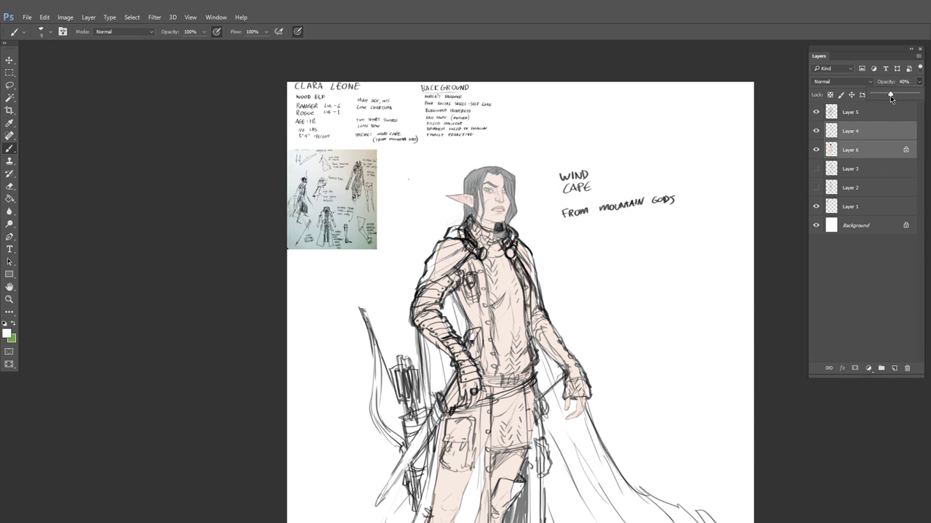
Reduce the opacity of the Layer 5 costume sketch to about half
click(868, 113)
click(920, 82)
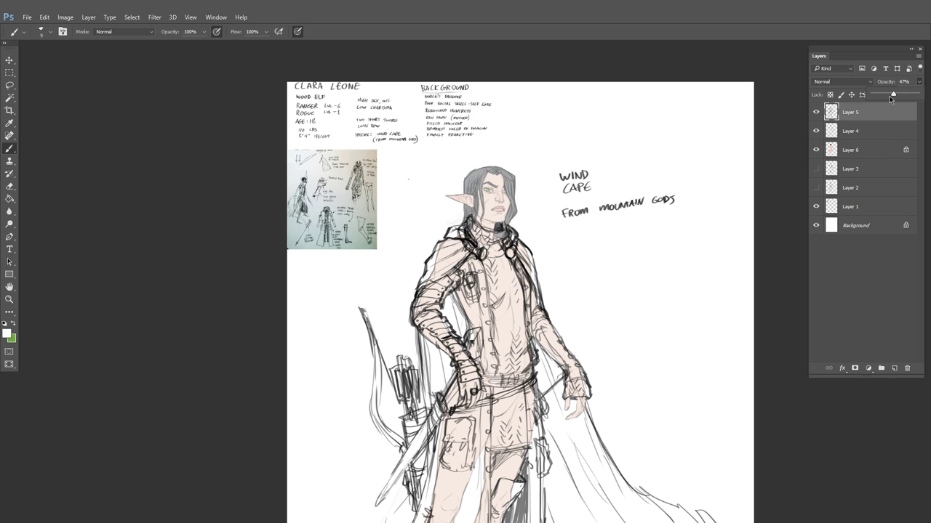
drag(889, 98, 895, 96)
click(861, 119)
Add a new layer above Layer 5 and reset the colors to default black and white
key(ctrl+shift+n)
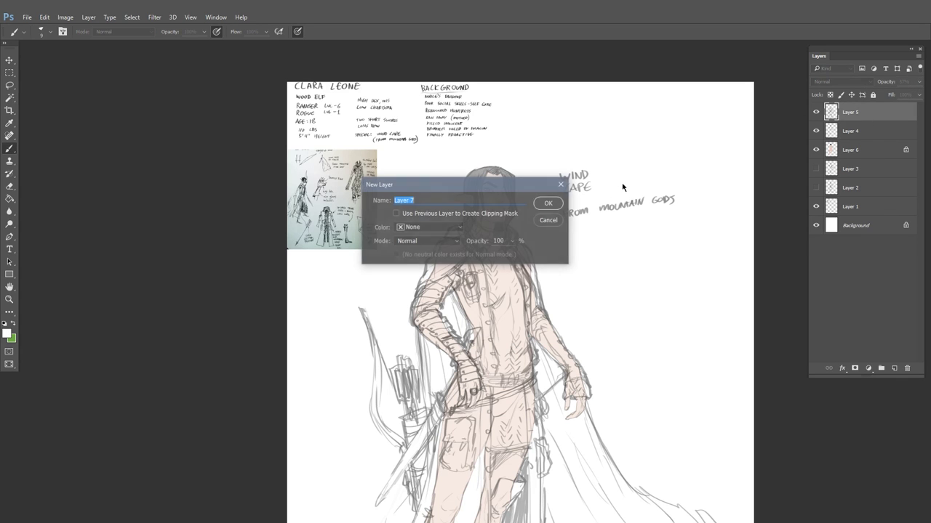
key(Return)
key(d)
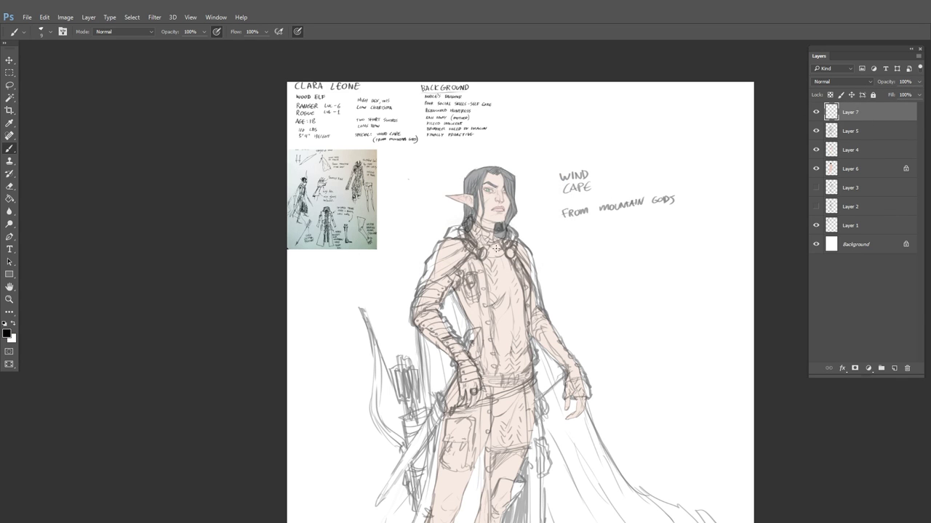
Ink the ringed strap beside the cape clasp and the lower edge of the hood across the shoulder
drag(481, 253, 541, 253)
drag(503, 167, 523, 237)
drag(523, 237, 514, 250)
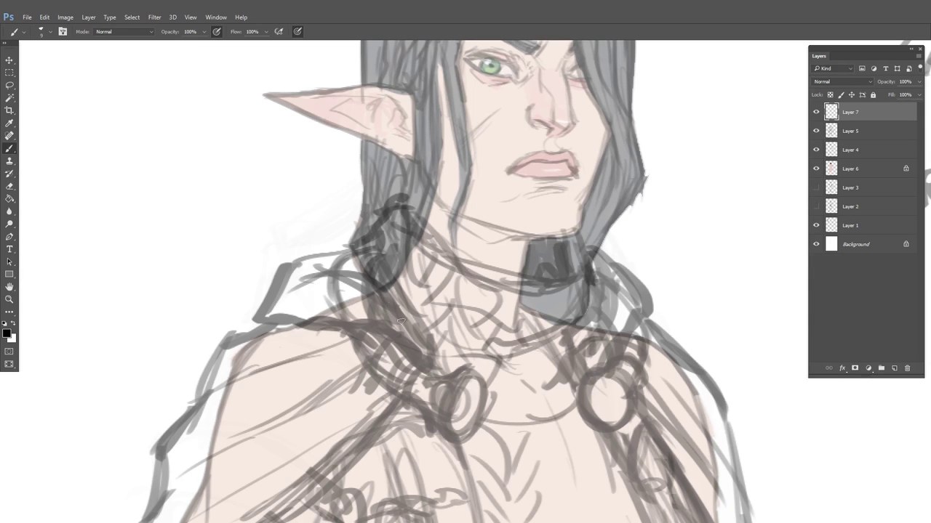
mouse_move(392, 336)
mouse_down()
mouse_move(431, 365)
mouse_move(407, 402)
mouse_up()
mouse_move(422, 365)
mouse_down()
mouse_move(397, 397)
mouse_move(384, 357)
mouse_move(384, 385)
mouse_move(366, 365)
mouse_move(376, 346)
mouse_move(396, 341)
mouse_move(364, 360)
mouse_move(395, 337)
mouse_move(403, 344)
mouse_move(384, 330)
mouse_move(256, 324)
mouse_up()
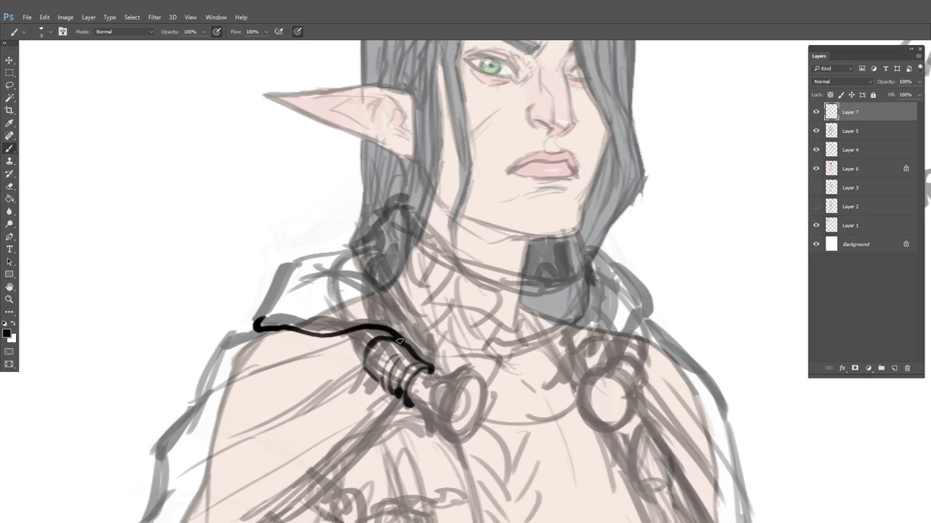
Ink the folded hood over the shoulder, including its pointed outer edge, inner fold and upper edge up to the hair
mouse_move(400, 340)
mouse_down()
mouse_move(433, 366)
mouse_move(369, 291)
mouse_move(314, 281)
mouse_move(259, 324)
mouse_up()
drag(291, 294, 335, 314)
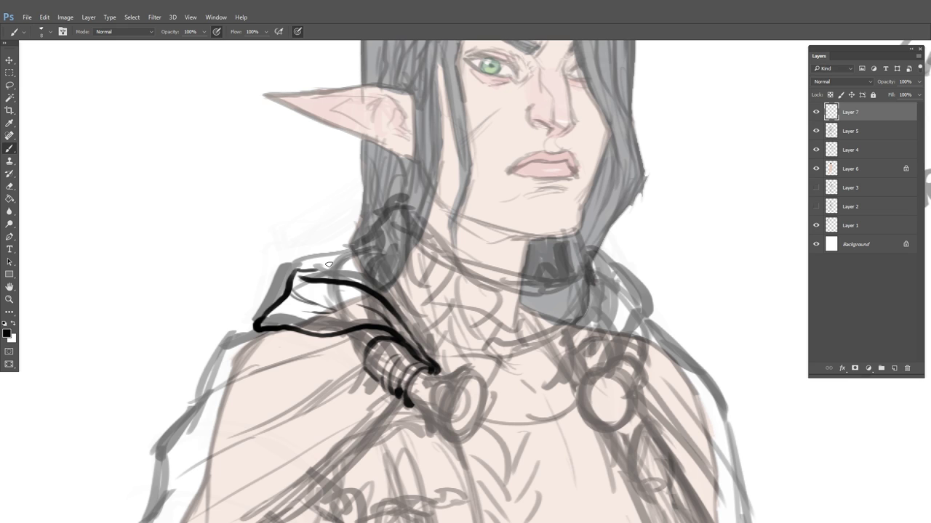
drag(299, 272, 349, 251)
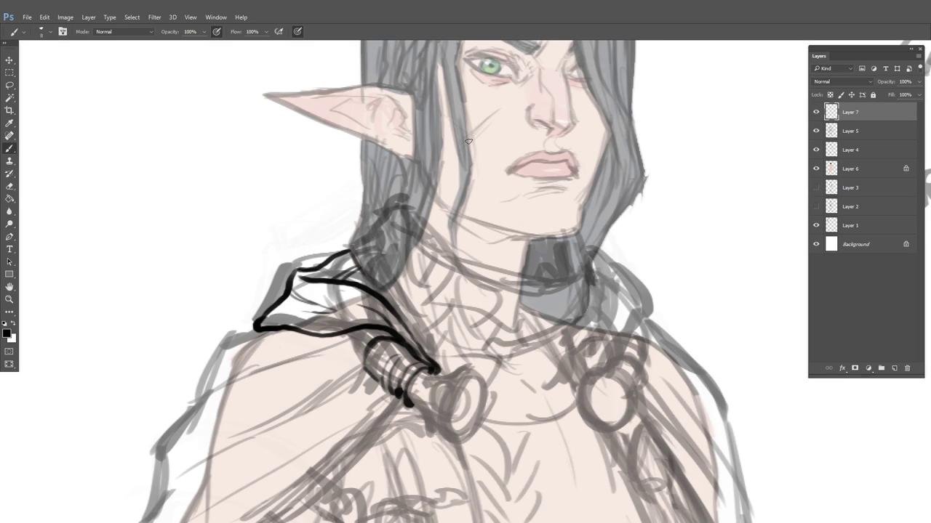
Ink the hair locks falling below the elf's ear into the hood, with outer contours and inner strands
drag(623, 206, 575, 277)
drag(302, 317, 320, 357)
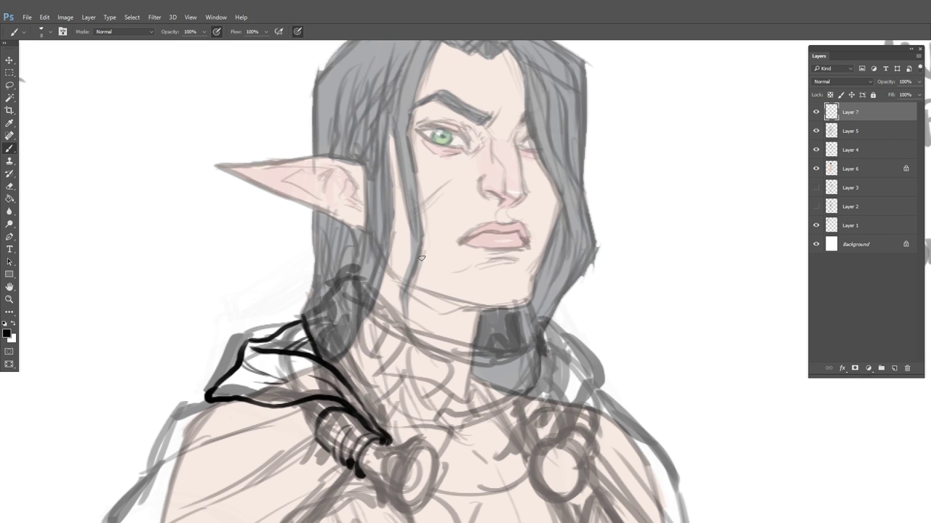
mouse_move(382, 274)
mouse_down()
mouse_move(370, 317)
mouse_move(384, 394)
mouse_move(376, 418)
mouse_move(381, 294)
mouse_up()
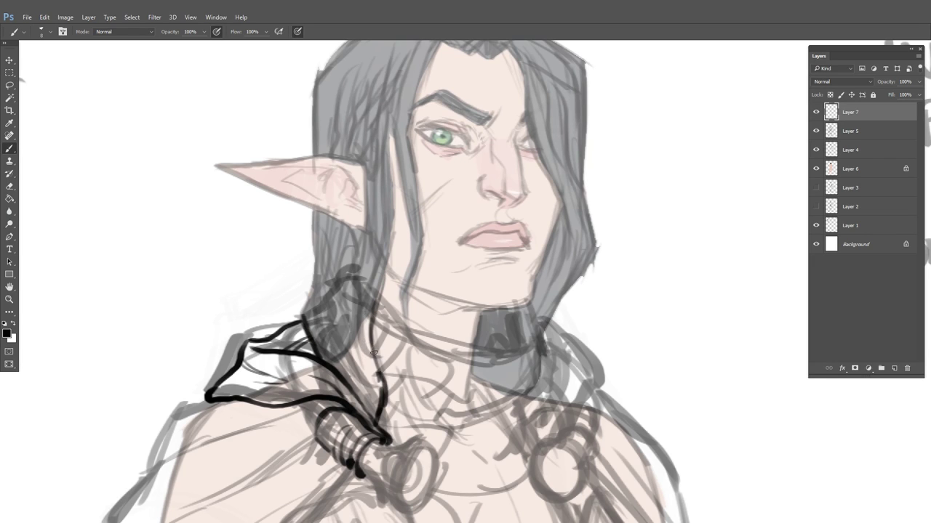
mouse_move(379, 371)
mouse_down()
mouse_move(366, 292)
mouse_move(361, 404)
mouse_move(345, 353)
mouse_up()
mouse_move(329, 331)
mouse_down()
mouse_move(350, 382)
mouse_move(339, 269)
mouse_up()
drag(339, 296, 330, 236)
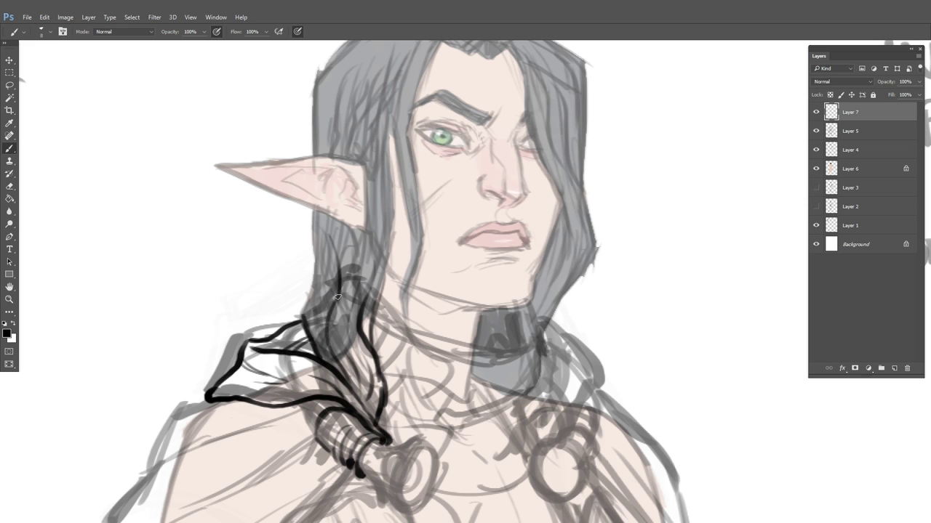
drag(330, 313, 336, 222)
drag(354, 326, 373, 276)
drag(388, 220, 372, 349)
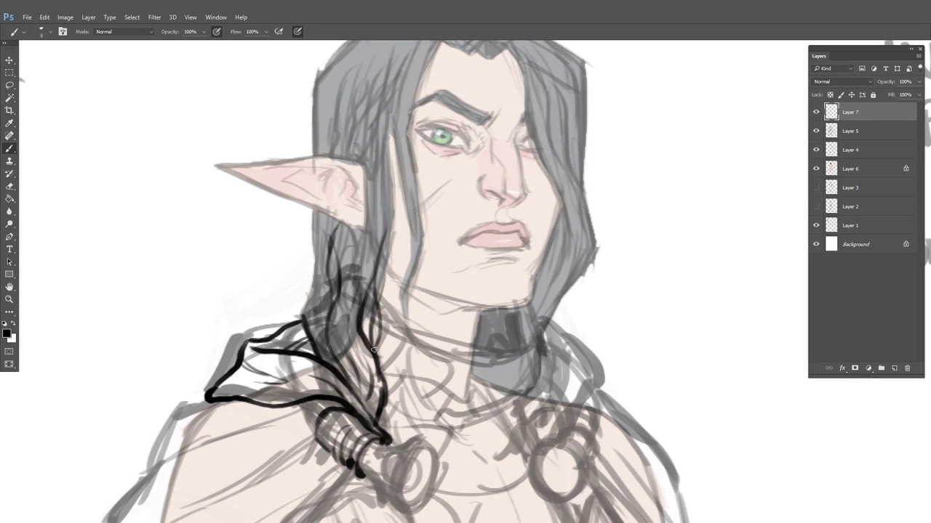
drag(317, 231, 314, 348)
mouse_move(320, 284)
mouse_down()
mouse_move(301, 321)
mouse_move(320, 234)
mouse_up()
Ink the high collar's edge beneath the jaw and its curve down the far side of the neck
drag(604, 279, 582, 217)
mouse_move(366, 314)
mouse_down()
mouse_move(367, 358)
mouse_move(354, 312)
mouse_up()
drag(359, 350, 350, 273)
mouse_move(358, 222)
mouse_down()
mouse_move(441, 288)
mouse_move(486, 293)
mouse_move(502, 285)
mouse_move(498, 239)
mouse_move(508, 236)
mouse_move(463, 243)
mouse_move(458, 289)
mouse_up()
mouse_move(517, 237)
mouse_down()
mouse_move(525, 291)
mouse_move(456, 362)
mouse_move(487, 352)
mouse_move(521, 320)
mouse_up()
mouse_move(540, 357)
mouse_down()
mouse_move(492, 343)
mouse_move(496, 286)
mouse_up()
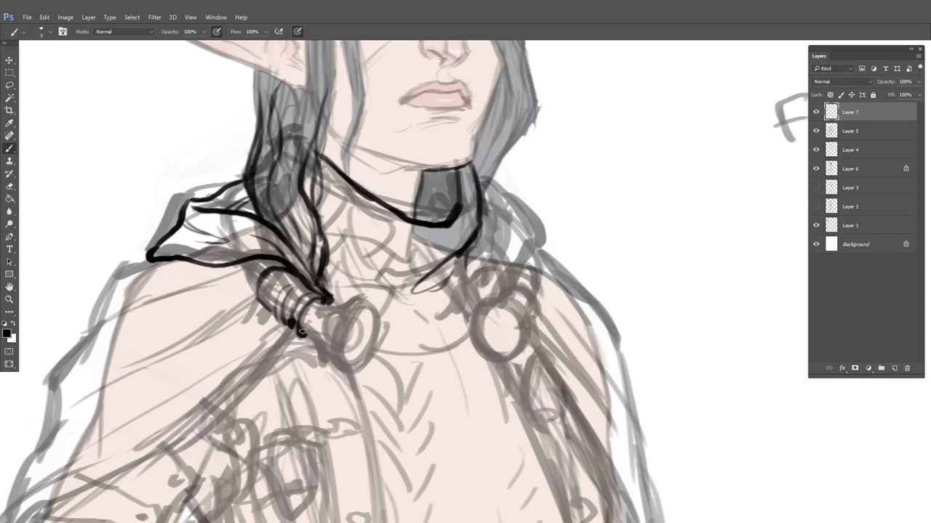
Ink the flared horn-shaped end of the first cape clasp, including its oval rim
mouse_move(302, 333)
mouse_down()
mouse_move(329, 349)
mouse_move(340, 371)
mouse_up()
mouse_move(318, 301)
mouse_down()
mouse_move(372, 298)
mouse_move(359, 300)
mouse_move(372, 304)
mouse_move(374, 346)
mouse_move(336, 371)
mouse_up()
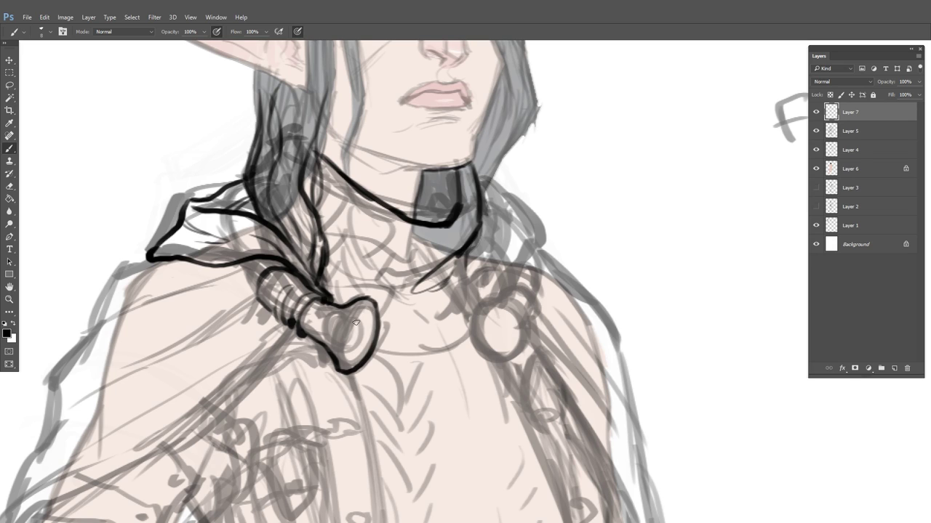
mouse_move(373, 300)
mouse_down()
mouse_move(345, 370)
mouse_move(355, 313)
mouse_up()
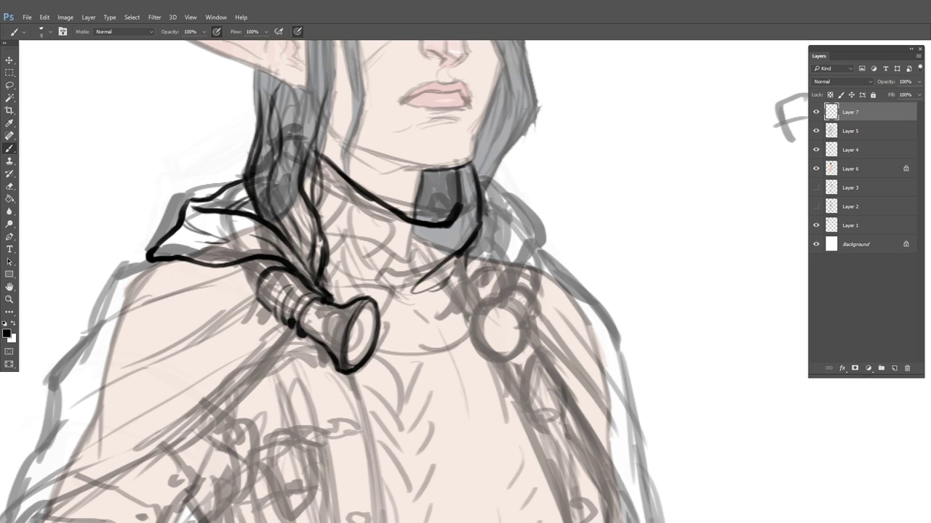
Ink the second cape clasp as a round end with its ringed strap leading up to the hood
mouse_move(483, 300)
mouse_down()
mouse_move(496, 359)
mouse_move(515, 311)
mouse_move(467, 312)
mouse_move(497, 294)
mouse_move(474, 299)
mouse_move(511, 344)
mouse_move(520, 340)
mouse_move(521, 291)
mouse_move(525, 320)
mouse_up()
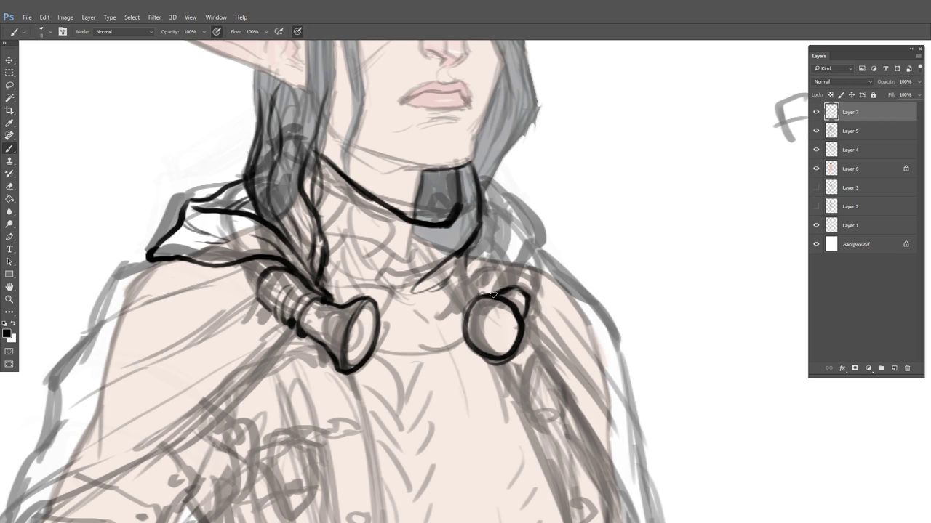
mouse_move(503, 291)
mouse_down()
mouse_move(523, 253)
mouse_move(539, 249)
mouse_move(545, 260)
mouse_up()
mouse_move(502, 285)
mouse_down()
mouse_move(538, 297)
mouse_move(527, 318)
mouse_up()
mouse_move(517, 268)
mouse_down()
mouse_move(538, 300)
mouse_move(540, 264)
mouse_move(547, 282)
mouse_up()
drag(540, 246, 549, 275)
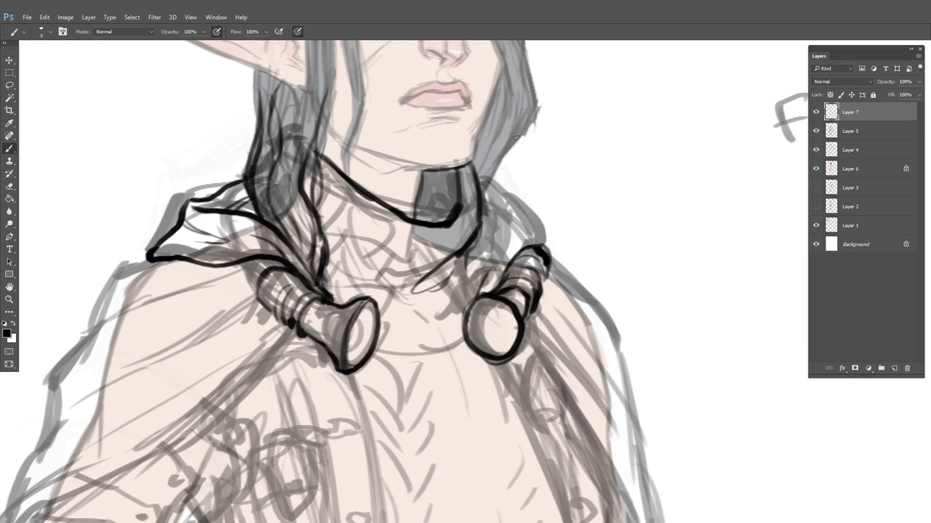
Ink the hair lock above the second clasp and the hood folds over the far shoulder
mouse_move(492, 173)
mouse_down()
mouse_move(500, 231)
mouse_move(476, 271)
mouse_move(474, 235)
mouse_move(480, 296)
mouse_up()
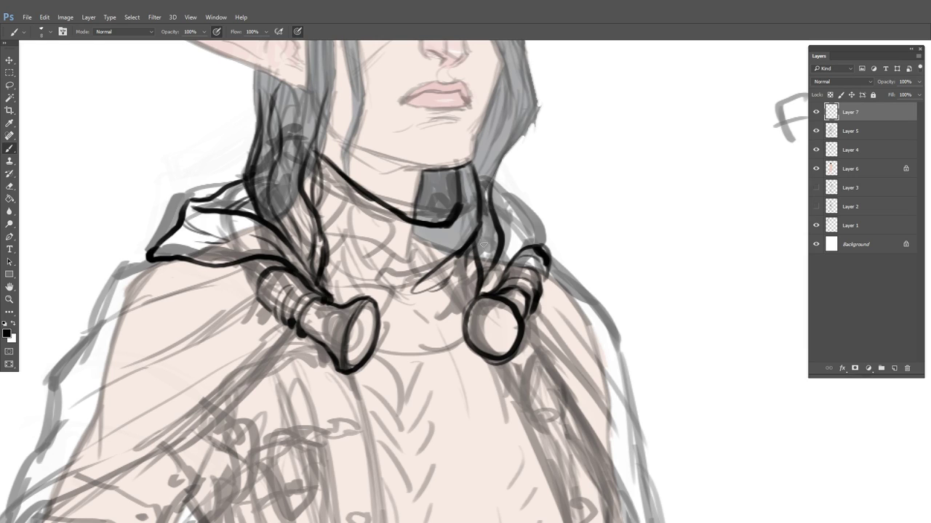
drag(479, 228, 482, 273)
drag(480, 227, 481, 278)
mouse_move(495, 246)
mouse_down()
mouse_move(485, 277)
mouse_move(542, 203)
mouse_move(510, 207)
mouse_move(547, 208)
mouse_move(563, 268)
mouse_move(560, 260)
mouse_up()
drag(520, 232, 544, 241)
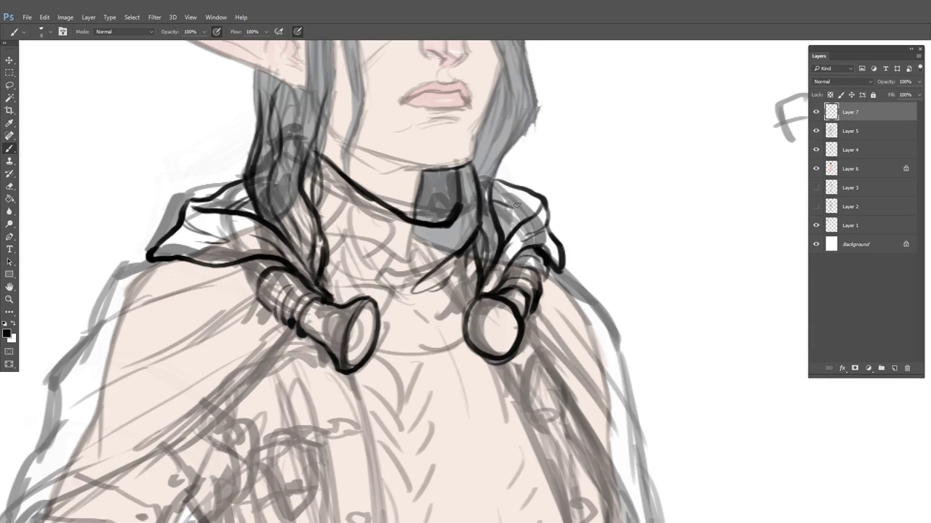
mouse_move(510, 205)
mouse_down()
mouse_move(530, 223)
mouse_move(509, 222)
mouse_move(528, 195)
mouse_move(487, 187)
mouse_up()
Ink the neckline between the two clasps and add fold and hair strokes beside the collar
mouse_move(207, 210)
mouse_down()
mouse_move(191, 202)
mouse_move(258, 185)
mouse_up()
drag(381, 386, 403, 364)
drag(400, 315, 441, 320)
drag(488, 302, 441, 320)
mouse_move(345, 211)
mouse_down()
mouse_move(376, 240)
mouse_move(398, 313)
mouse_up()
drag(355, 191, 344, 280)
mouse_move(347, 238)
mouse_down()
mouse_move(344, 301)
mouse_move(335, 243)
mouse_up()
drag(342, 275, 359, 165)
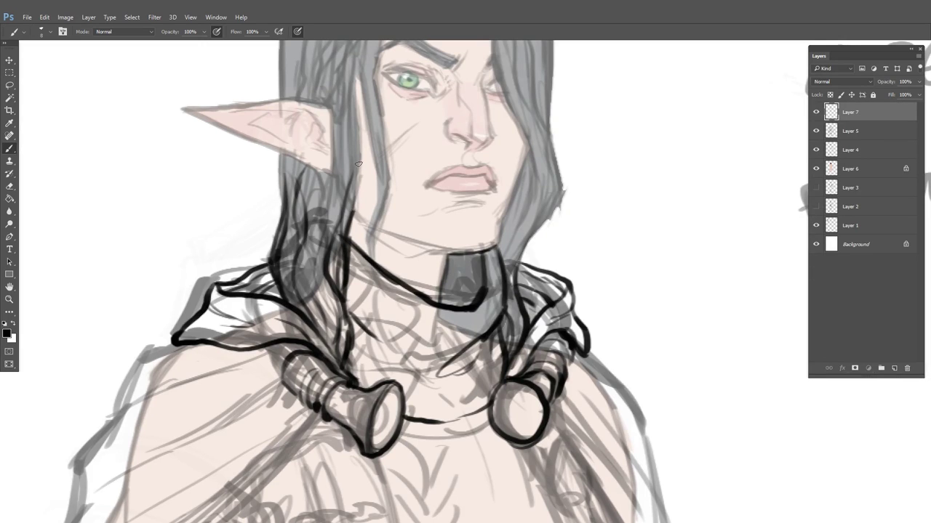
Lower the opacity of Layers 4 and 6 further, set Layer 5 to about 24%, and return to Layer 7
drag(551, 347, 502, 348)
drag(556, 325, 506, 196)
key(ctrl+plus)
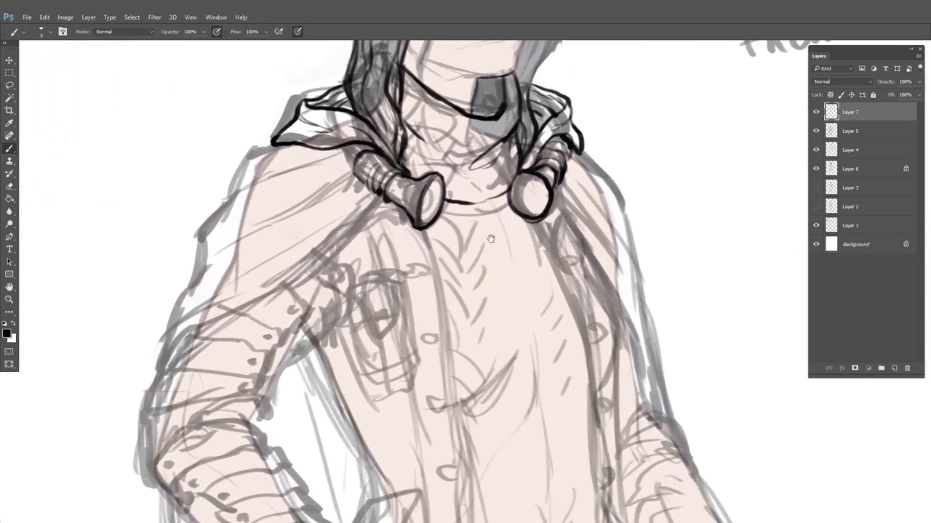
click(862, 151)
click(919, 81)
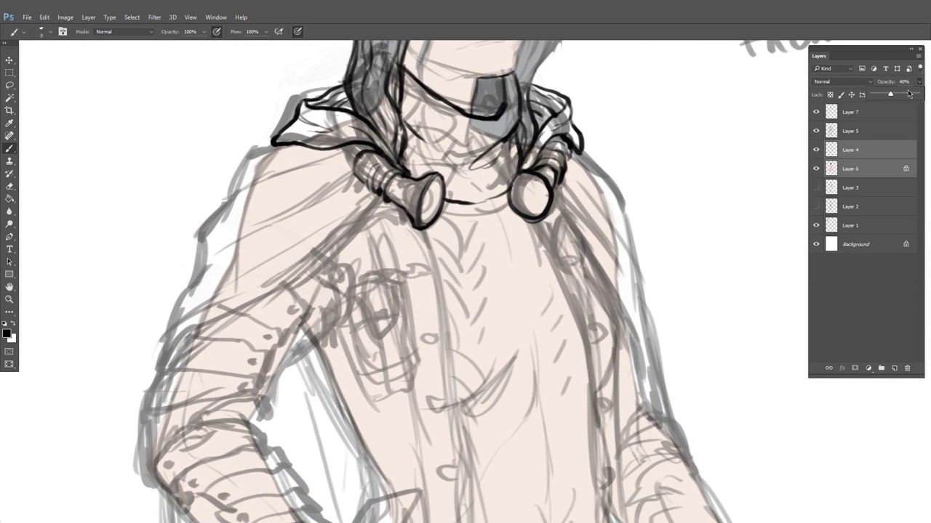
drag(889, 96, 887, 100)
click(866, 133)
click(918, 82)
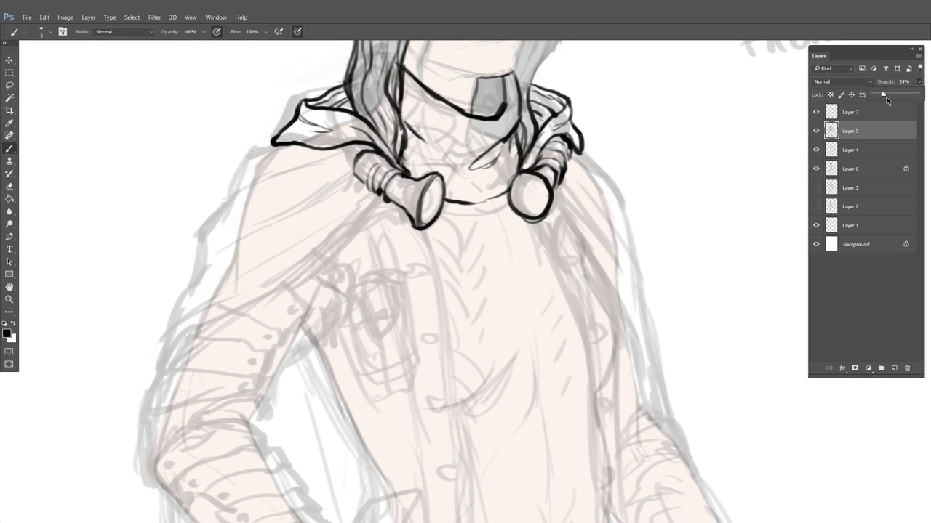
click(852, 113)
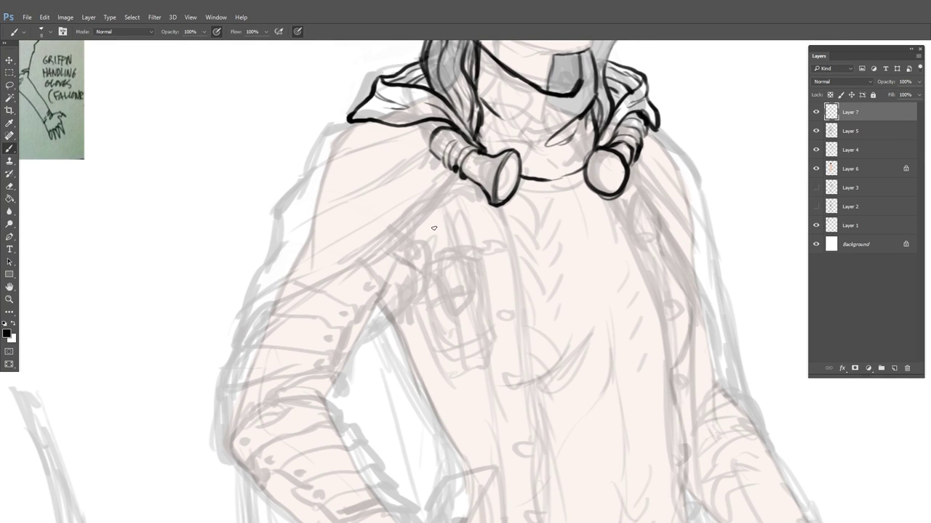
Ink the short cape over the bent arm's shoulder, outlining both edges to the pointed tip and adding fold lines
mouse_move(349, 120)
mouse_down()
mouse_move(325, 131)
mouse_move(282, 201)
mouse_move(250, 289)
mouse_up()
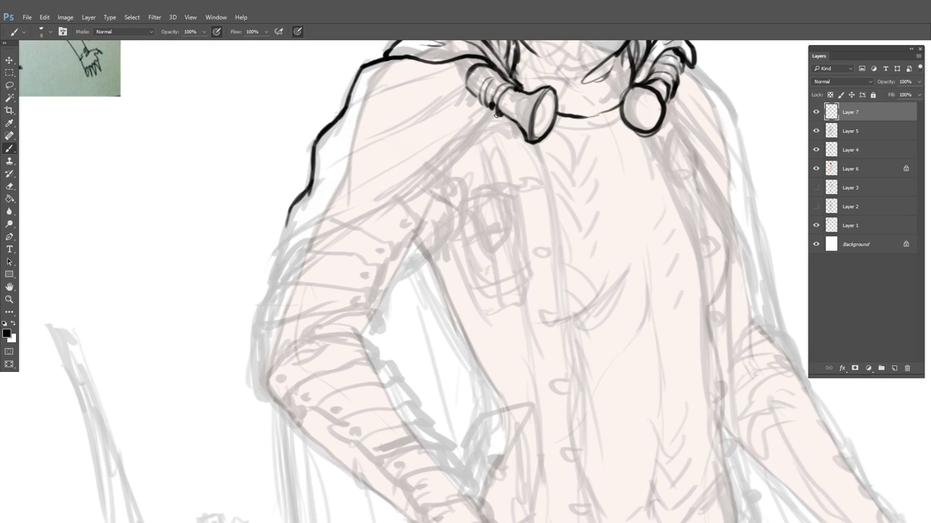
mouse_move(499, 114)
mouse_down()
mouse_move(395, 206)
mouse_move(295, 251)
mouse_move(278, 275)
mouse_move(283, 246)
mouse_move(358, 203)
mouse_move(282, 250)
mouse_up()
mouse_move(491, 115)
mouse_down()
mouse_move(402, 185)
mouse_move(452, 120)
mouse_move(409, 141)
mouse_up()
drag(316, 184, 366, 162)
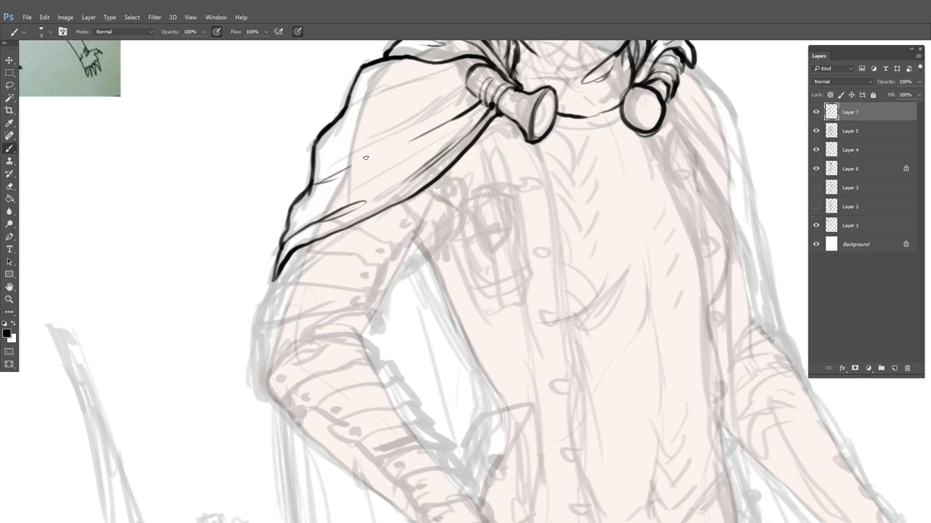
drag(446, 152, 429, 230)
drag(326, 191, 374, 178)
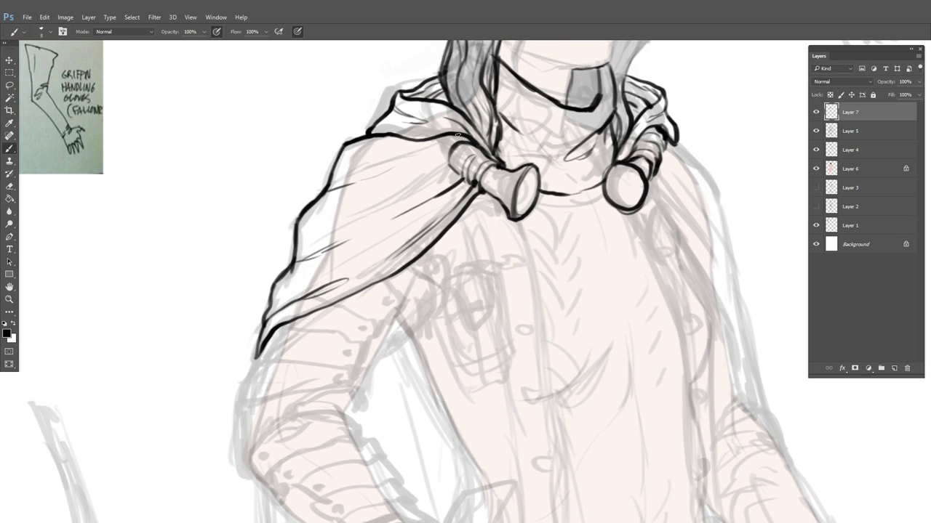
mouse_move(445, 141)
mouse_down()
mouse_move(435, 155)
mouse_move(446, 159)
mouse_move(447, 149)
mouse_move(440, 157)
mouse_move(452, 168)
mouse_up()
mouse_move(427, 185)
mouse_down()
mouse_move(453, 170)
mouse_move(442, 213)
mouse_up()
Ink the cape on the far shoulder with its inner and outer edges, pointed tip and folds below the second clasp
drag(665, 155, 411, 155)
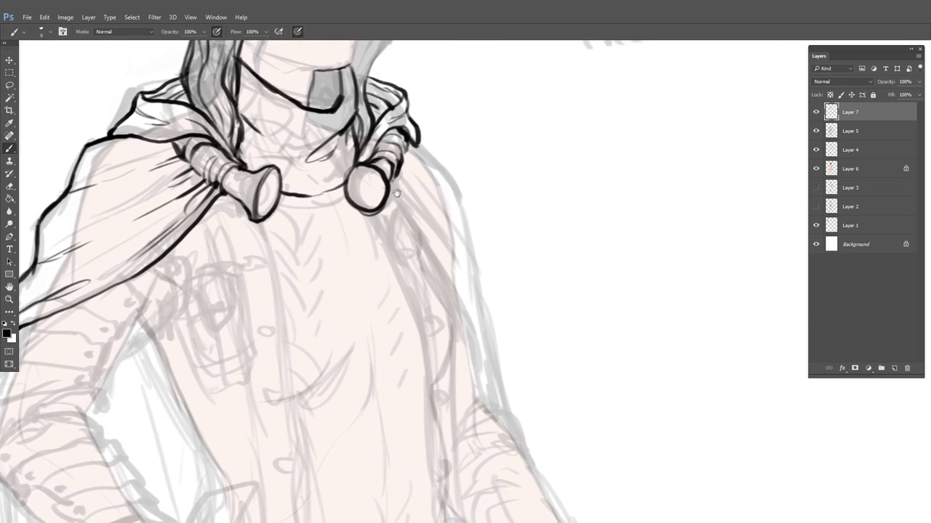
mouse_move(410, 199)
mouse_down()
mouse_move(355, 148)
mouse_move(438, 317)
mouse_up()
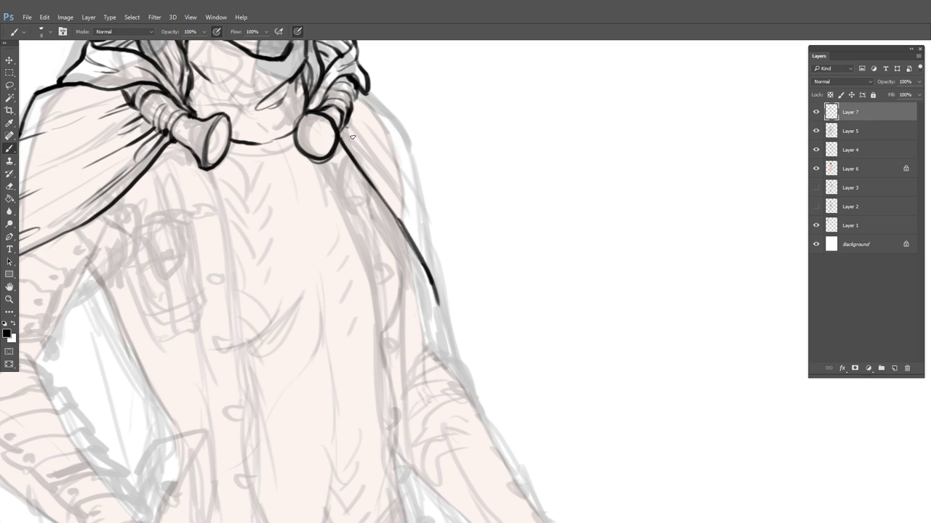
mouse_move(345, 128)
mouse_down()
mouse_move(375, 174)
mouse_move(379, 164)
mouse_move(408, 192)
mouse_up()
mouse_move(363, 90)
mouse_down()
mouse_move(409, 143)
mouse_move(446, 317)
mouse_up()
drag(446, 296, 447, 317)
drag(413, 217, 442, 274)
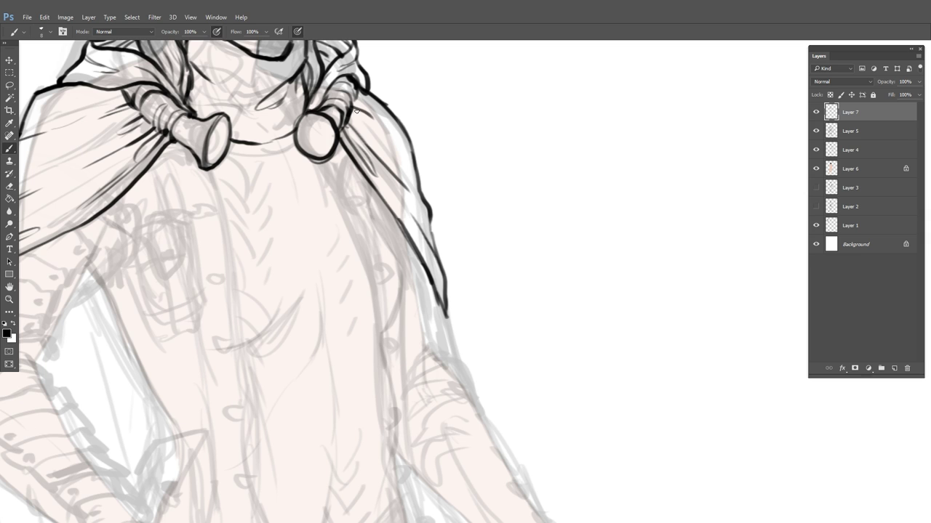
drag(425, 161, 535, 245)
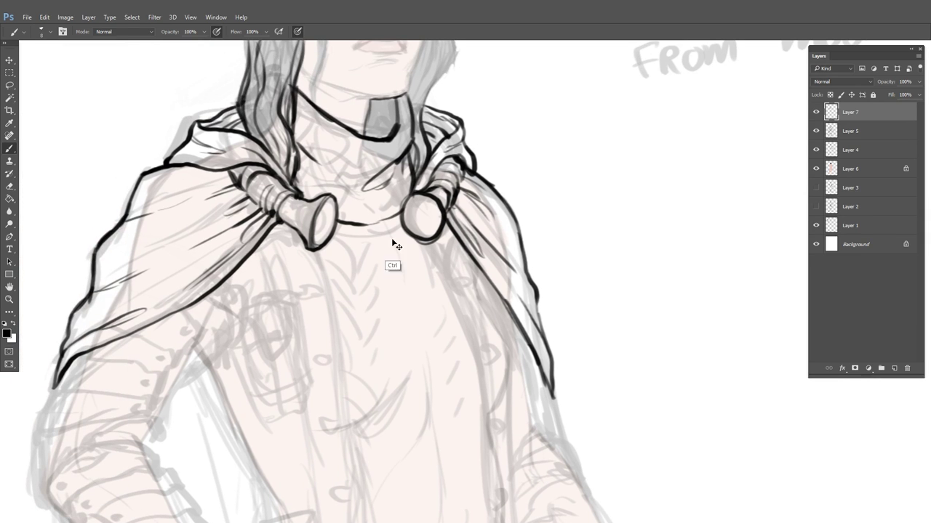
Ink the bent arm's sleeve from the armpit down its inner edge to the folds at the elbow crease
drag(383, 269, 405, 116)
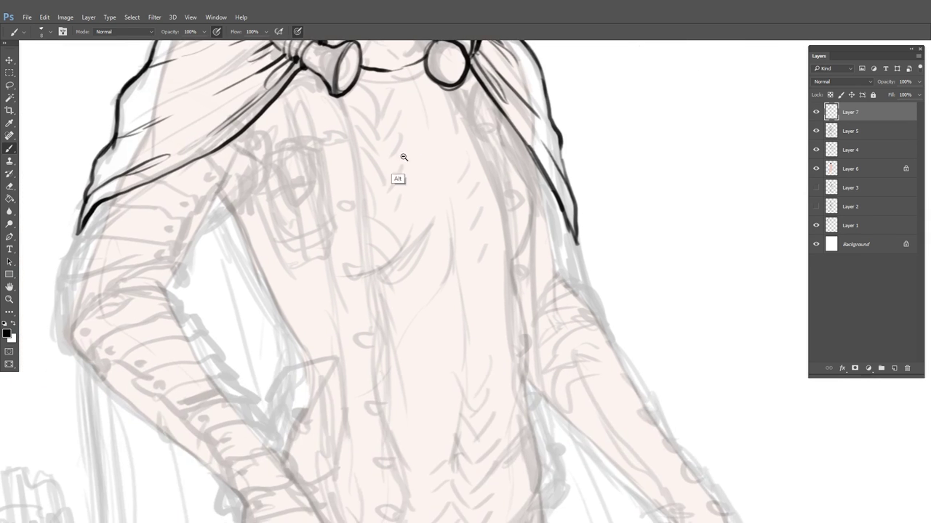
drag(405, 157, 327, 160)
drag(484, 148, 468, 237)
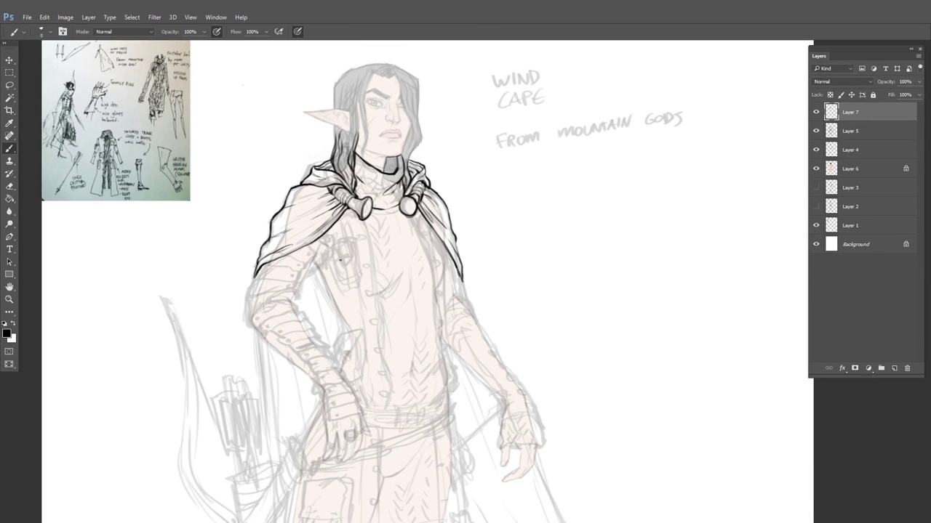
scroll(339, 261, up, 2)
scroll(347, 291, up, 3)
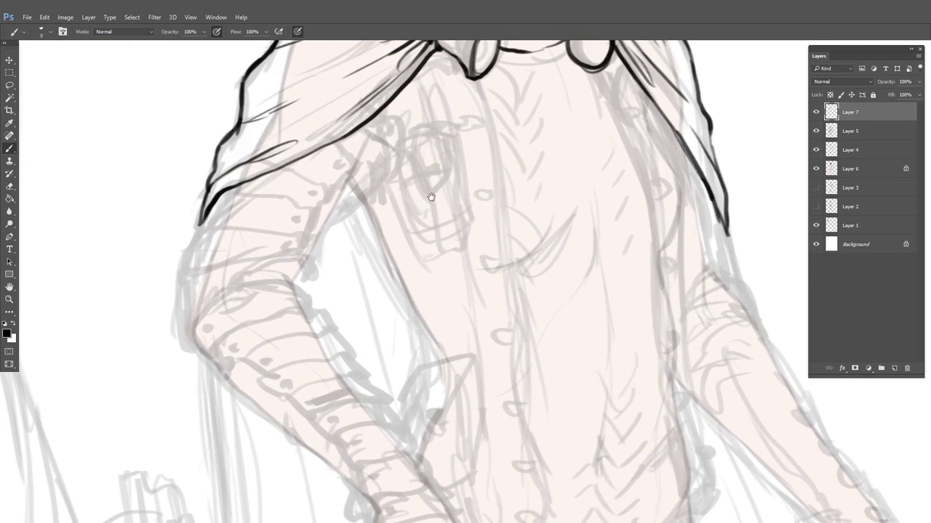
mouse_move(368, 122)
mouse_down()
mouse_move(385, 154)
mouse_move(341, 196)
mouse_up()
mouse_move(313, 249)
mouse_down()
mouse_move(307, 277)
mouse_move(304, 246)
mouse_move(306, 273)
mouse_move(298, 264)
mouse_move(251, 277)
mouse_move(312, 292)
mouse_up()
drag(309, 275, 313, 292)
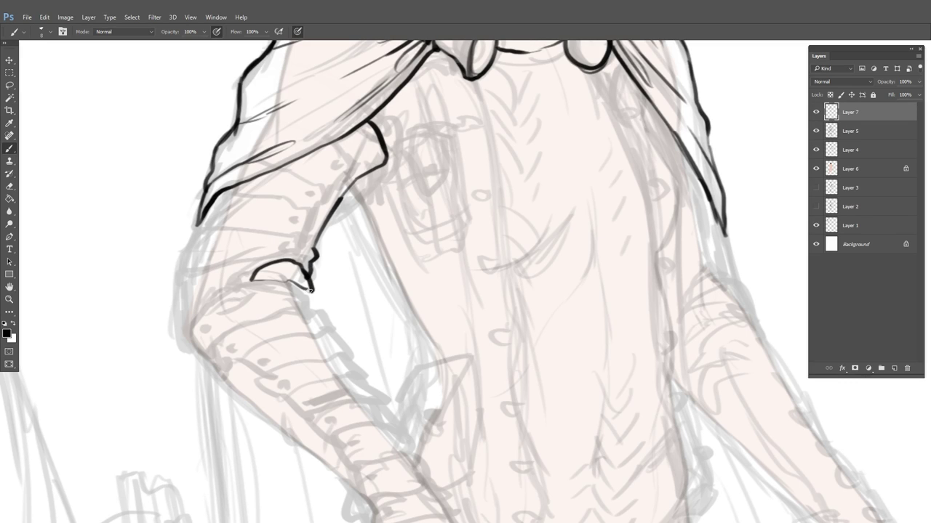
mouse_move(258, 277)
mouse_down()
mouse_move(292, 271)
mouse_move(296, 283)
mouse_up()
drag(366, 210, 386, 231)
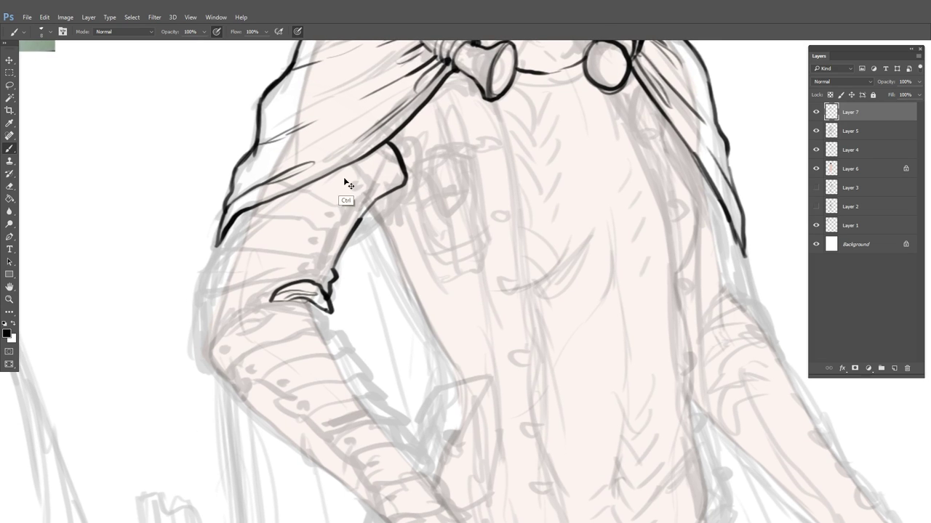
Ink the overlapping armor plates on the bent upper arm below the cape
mouse_move(350, 163)
mouse_down()
mouse_move(367, 182)
mouse_move(348, 199)
mouse_move(312, 185)
mouse_up()
mouse_move(343, 199)
mouse_down()
mouse_move(330, 223)
mouse_move(337, 216)
mouse_move(256, 205)
mouse_up()
mouse_move(331, 225)
mouse_down()
mouse_move(325, 244)
mouse_move(236, 227)
mouse_up()
mouse_move(329, 246)
mouse_down()
mouse_move(313, 265)
mouse_move(296, 268)
mouse_move(217, 245)
mouse_up()
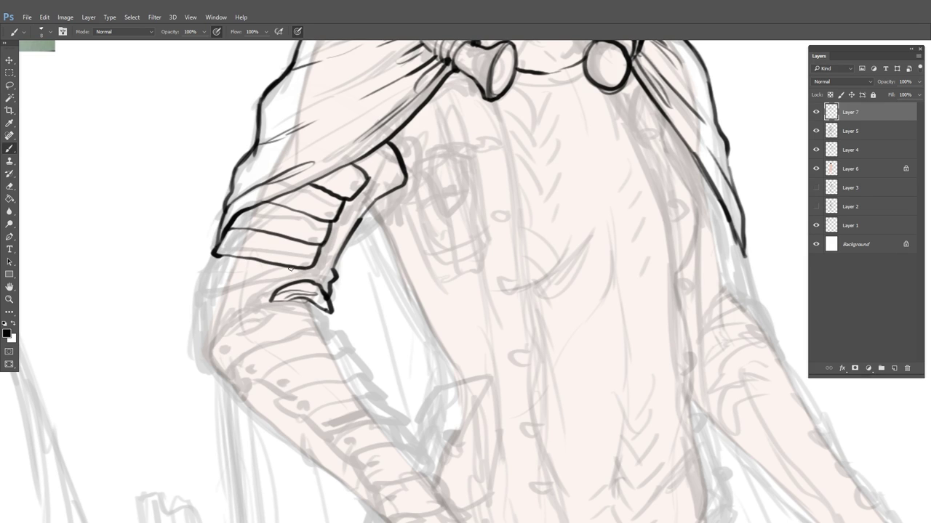
Ink the rounded plate wrapping the bent elbow below the sleeve folds
scroll(401, 215, down, 4)
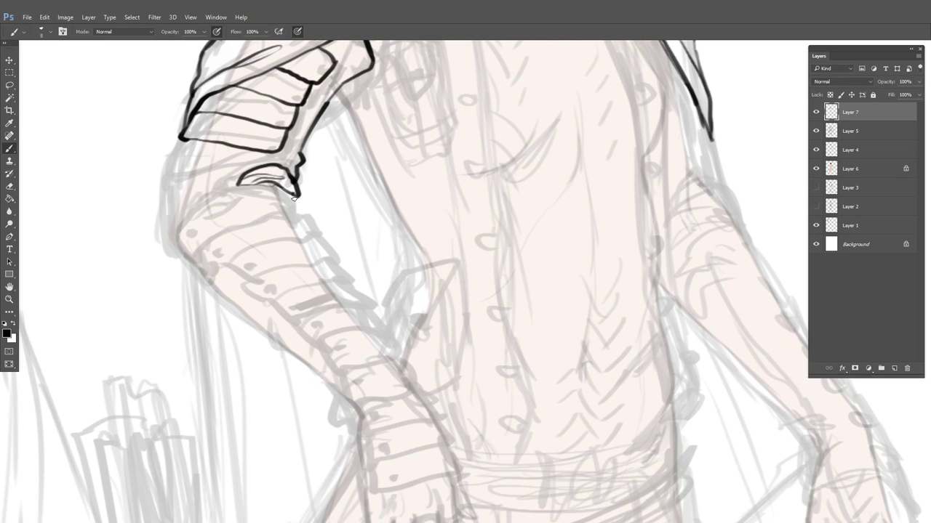
mouse_move(294, 198)
mouse_down()
mouse_move(238, 183)
mouse_move(208, 197)
mouse_move(184, 230)
mouse_move(181, 255)
mouse_move(200, 264)
mouse_move(276, 207)
mouse_move(307, 211)
mouse_up()
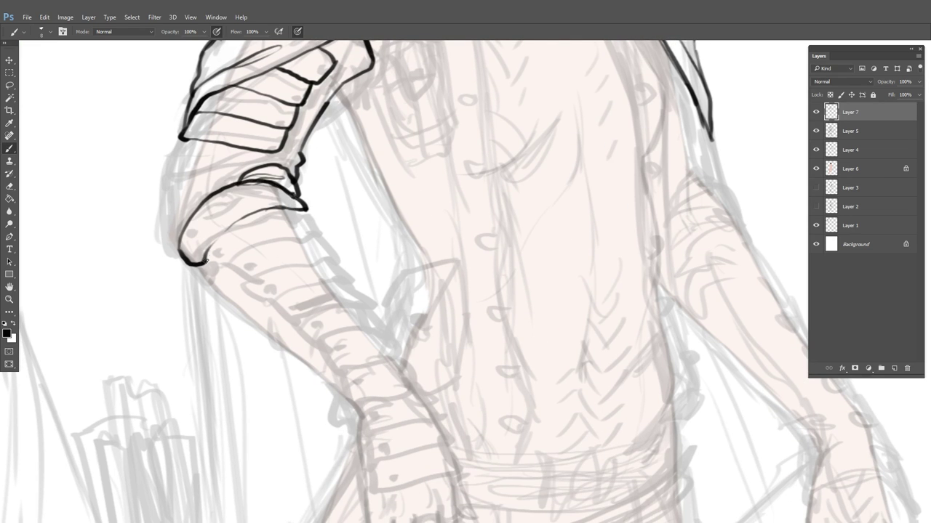
drag(206, 262, 230, 224)
Ink the first forearm plate and the serrated inner edge of the overlapping plates down to the wrist
drag(371, 224, 347, 141)
key(ctrl+z)
mouse_move(183, 174)
mouse_down()
mouse_move(221, 172)
mouse_move(204, 187)
mouse_move(247, 160)
mouse_move(302, 151)
mouse_up()
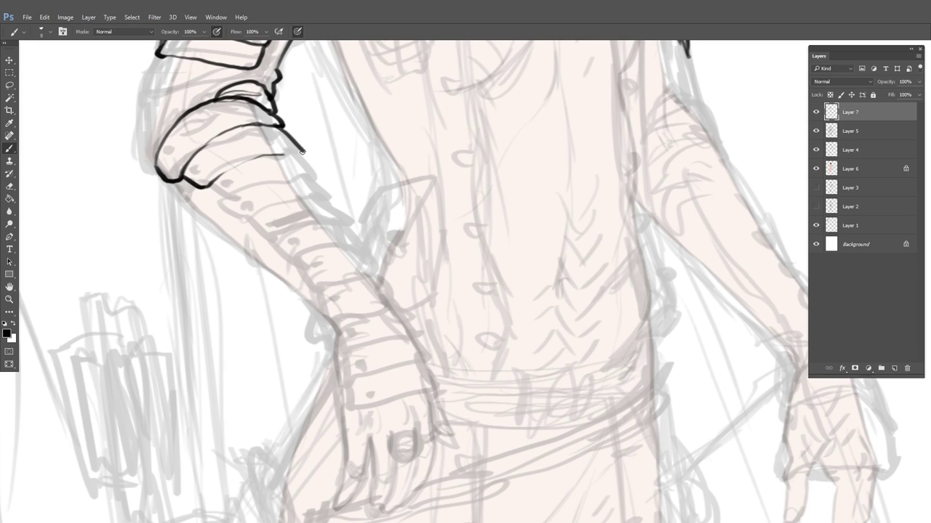
key(ctrl+z)
mouse_move(218, 177)
mouse_down()
mouse_move(289, 150)
mouse_move(304, 155)
mouse_move(415, 315)
mouse_move(438, 393)
mouse_up()
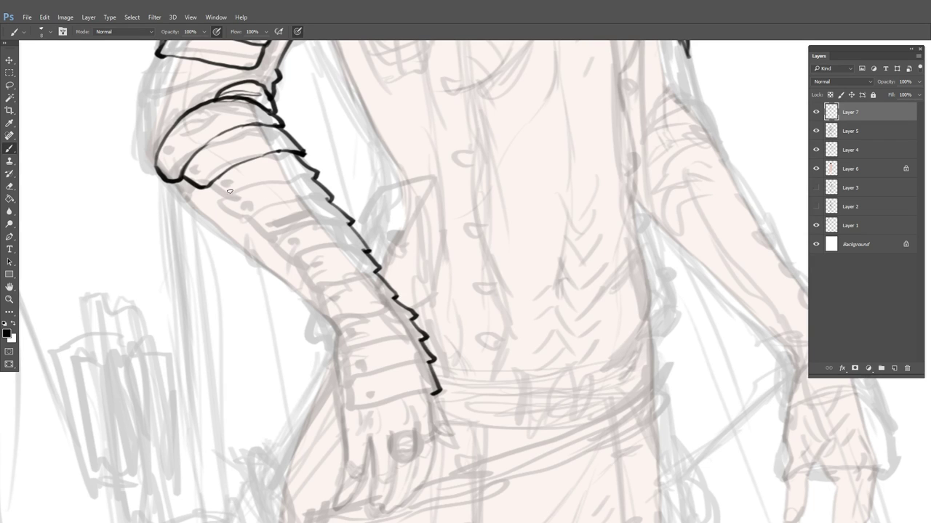
Clean up the elbow plate's lower edge and ink the next three overlapping plates down the upper forearm
key(e)
mouse_move(188, 182)
mouse_down()
mouse_move(218, 179)
mouse_move(194, 193)
mouse_move(207, 195)
mouse_move(218, 175)
mouse_up()
key(b)
mouse_move(315, 176)
mouse_down()
mouse_move(289, 173)
mouse_move(234, 212)
mouse_up()
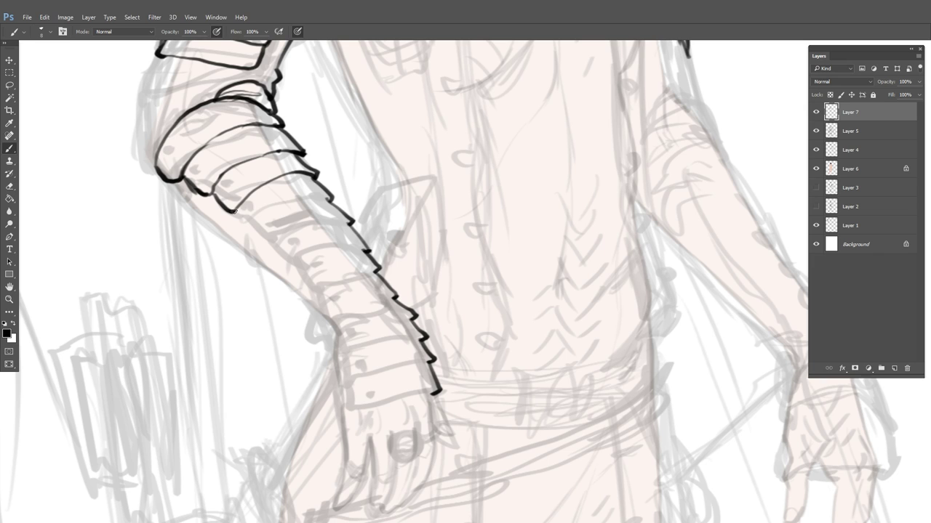
mouse_move(333, 198)
mouse_down()
mouse_move(295, 202)
mouse_move(260, 227)
mouse_move(237, 210)
mouse_move(256, 233)
mouse_up()
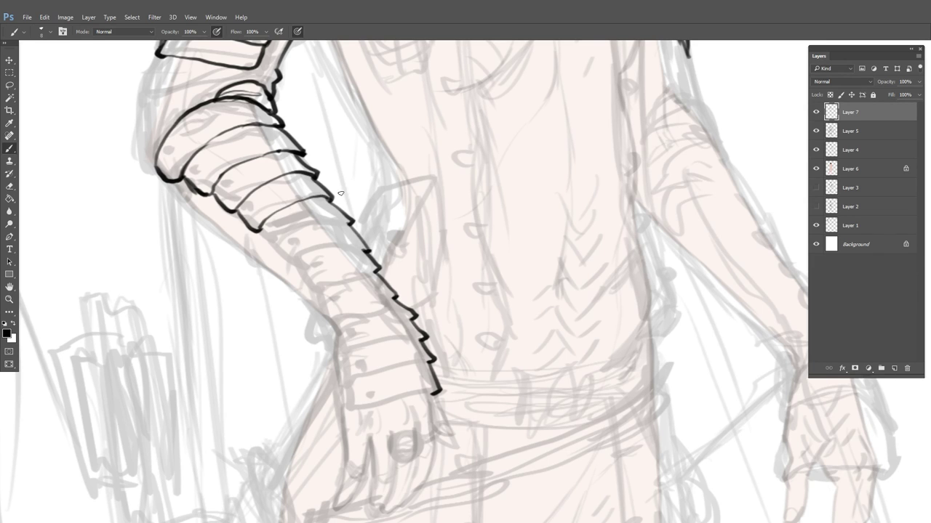
mouse_move(352, 222)
mouse_down()
mouse_move(315, 226)
mouse_move(285, 253)
mouse_up()
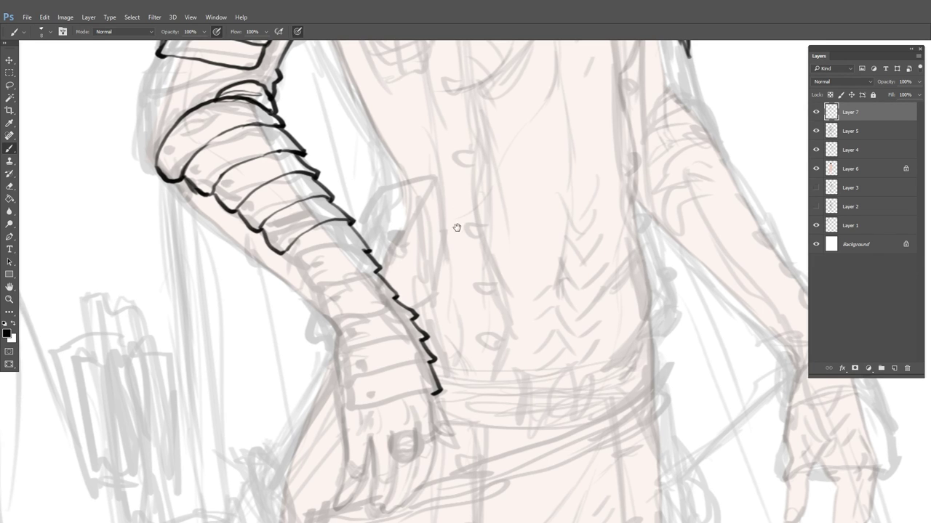
Ink the curved edges and rounded outer corners of the overlapping plates from mid-forearm towards the wrist
drag(457, 227, 441, 156)
drag(353, 180, 292, 206)
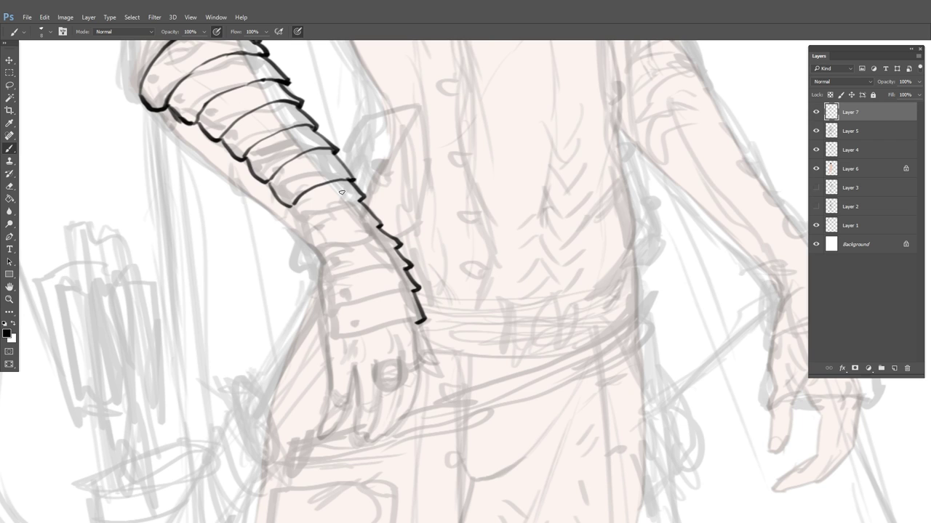
drag(363, 197, 311, 226)
drag(292, 207, 314, 224)
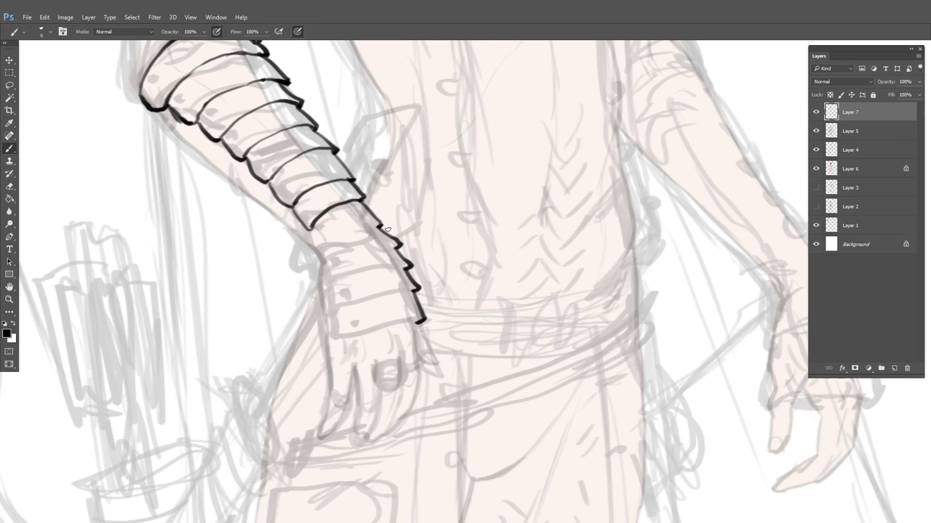
drag(381, 226, 317, 252)
drag(311, 226, 320, 253)
Ink the last narrow plates around the wrist, closing the armor with a straight edge above the hand
mouse_move(398, 245)
mouse_down()
mouse_move(323, 256)
mouse_move(326, 275)
mouse_up()
drag(409, 267, 327, 288)
drag(321, 271, 329, 291)
drag(418, 291, 332, 311)
drag(425, 322, 337, 337)
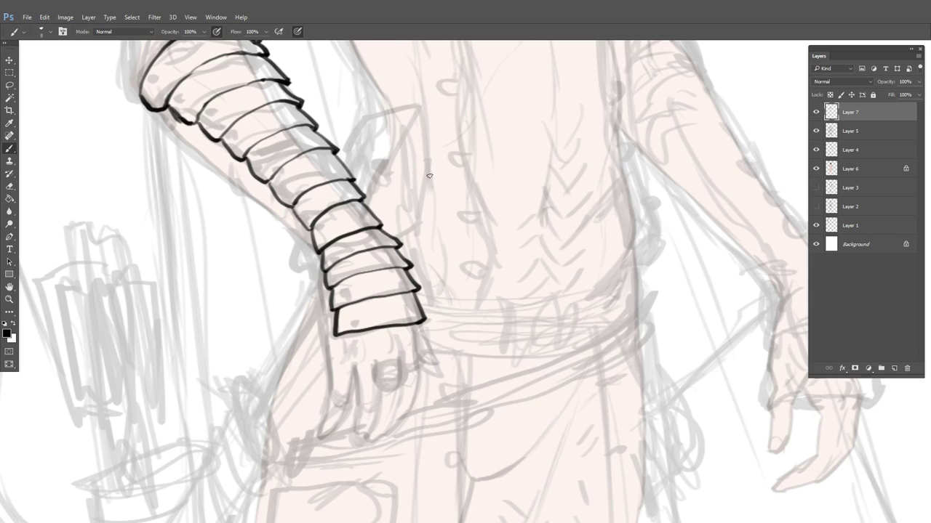
Draw small rivets along the outer ends of the forearm plates and near their inner edge at the wrist
drag(373, 136, 411, 202)
drag(190, 159, 253, 189)
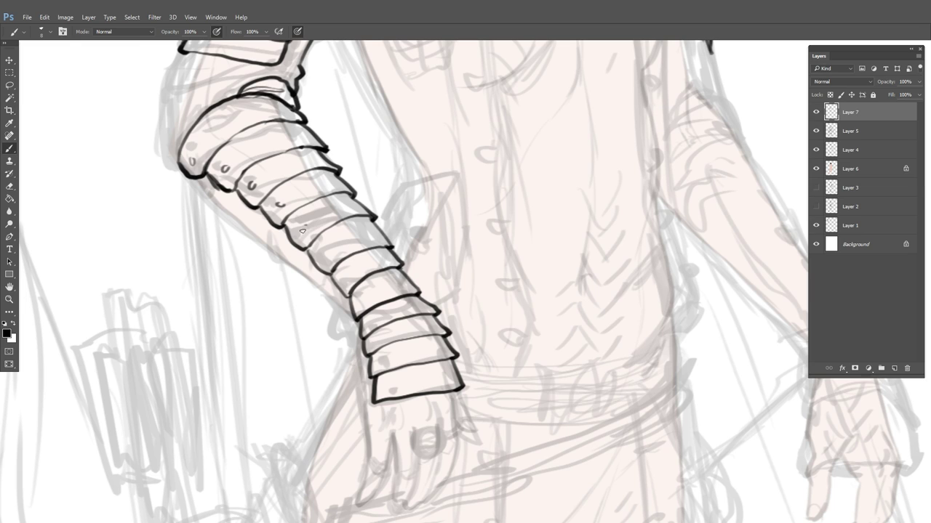
drag(301, 226, 305, 232)
drag(328, 249, 364, 300)
drag(371, 318, 382, 366)
drag(386, 380, 388, 387)
mouse_move(436, 319)
mouse_down()
mouse_move(445, 329)
mouse_move(430, 308)
mouse_up()
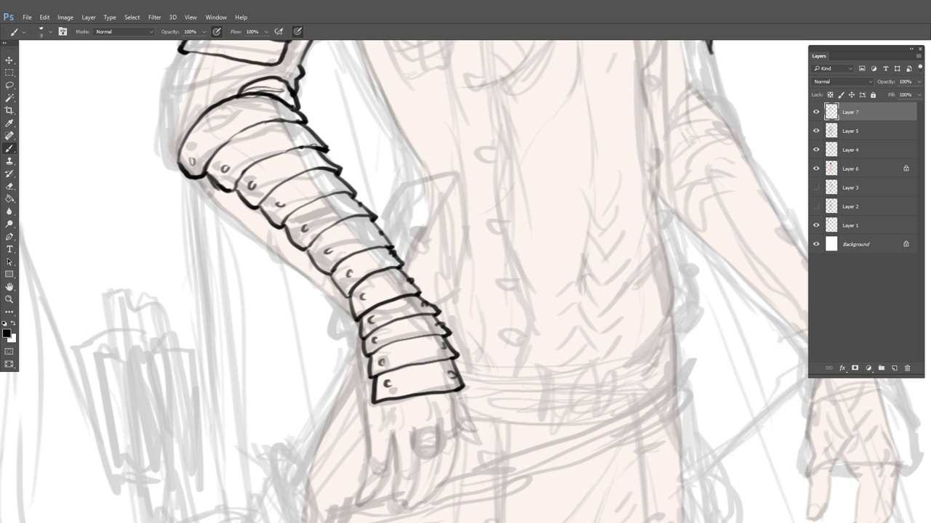
Touch up the forearm plates' inner edge and draw rivets on the upper arm plates below the cape
drag(320, 151, 326, 154)
drag(328, 116, 349, 263)
drag(289, 193, 291, 200)
drag(300, 170, 318, 153)
mouse_move(212, 181)
mouse_down()
mouse_move(184, 270)
mouse_move(200, 298)
mouse_up()
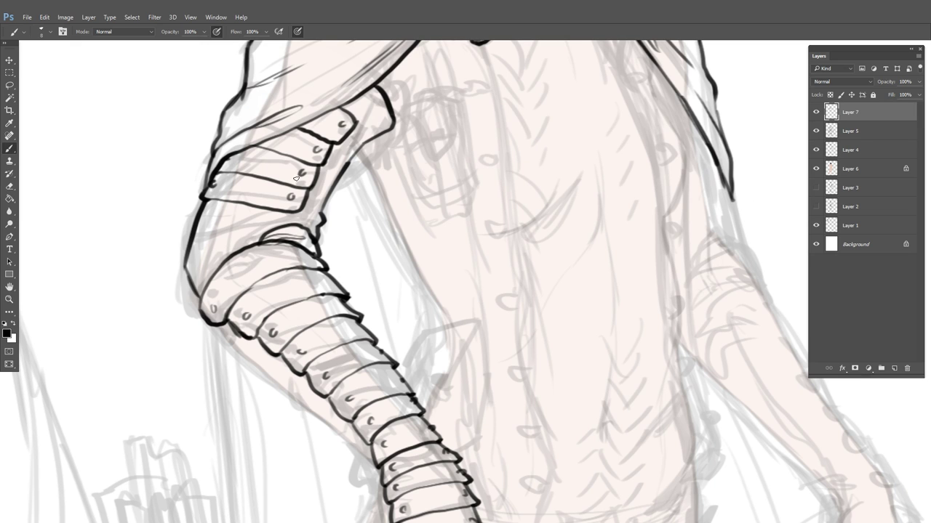
Ink fabric folds on the sleeve between the upper arm plates and the elbow plate
mouse_move(267, 229)
mouse_down()
mouse_move(236, 239)
mouse_move(220, 232)
mouse_move(292, 222)
mouse_up()
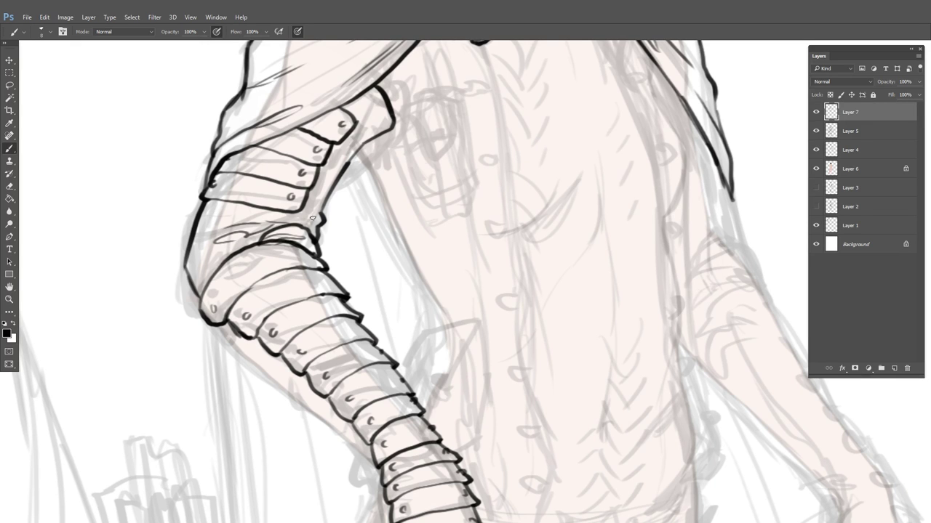
drag(349, 137, 343, 169)
mouse_move(426, 84)
mouse_down()
mouse_move(369, 180)
mouse_move(372, 168)
mouse_up()
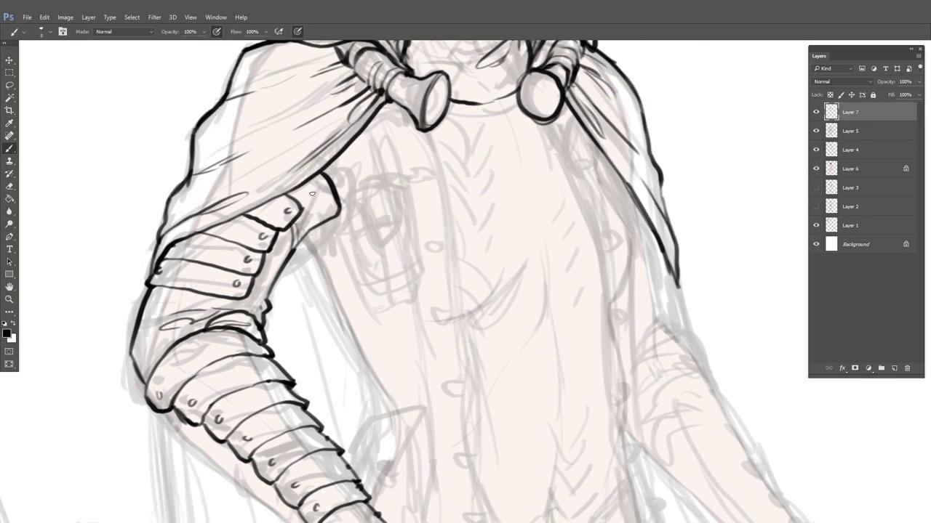
mouse_move(334, 261)
mouse_down()
mouse_move(339, 106)
mouse_move(319, 56)
mouse_up()
drag(299, 185, 281, 181)
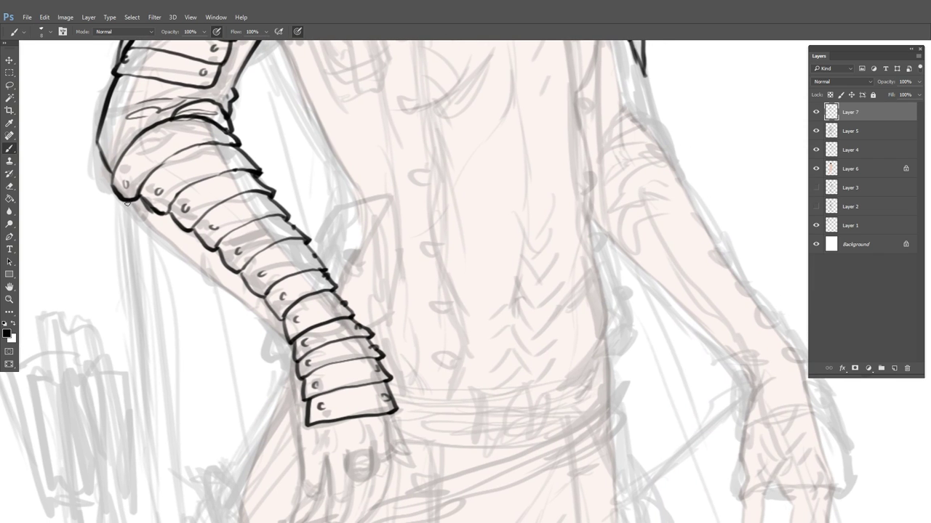
Ink the sleeve's underside below the forearm plates from the elbow towards the wrist, including its folds
drag(128, 204, 214, 286)
mouse_move(202, 249)
mouse_down()
mouse_move(212, 282)
mouse_move(215, 253)
mouse_move(219, 282)
mouse_up()
drag(172, 220, 178, 243)
drag(222, 285, 280, 341)
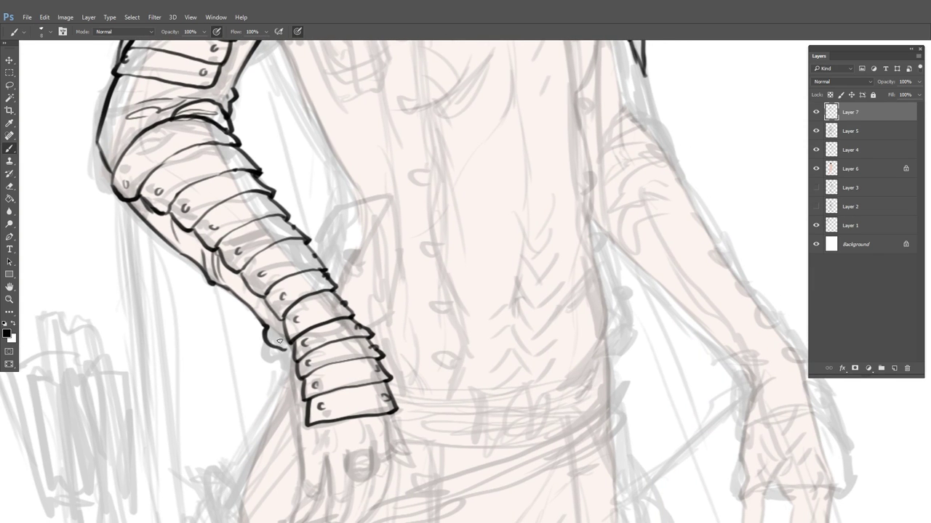
Ink the bunched sleeve cuff at the wrist and the outer contour leading into the hand
mouse_move(395, 342)
mouse_down()
mouse_move(369, 189)
mouse_move(378, 172)
mouse_up()
drag(267, 181, 276, 204)
mouse_move(273, 181)
mouse_down()
mouse_move(277, 198)
mouse_move(271, 176)
mouse_up()
mouse_move(261, 161)
mouse_down()
mouse_move(267, 171)
mouse_move(254, 143)
mouse_up()
drag(272, 209, 286, 272)
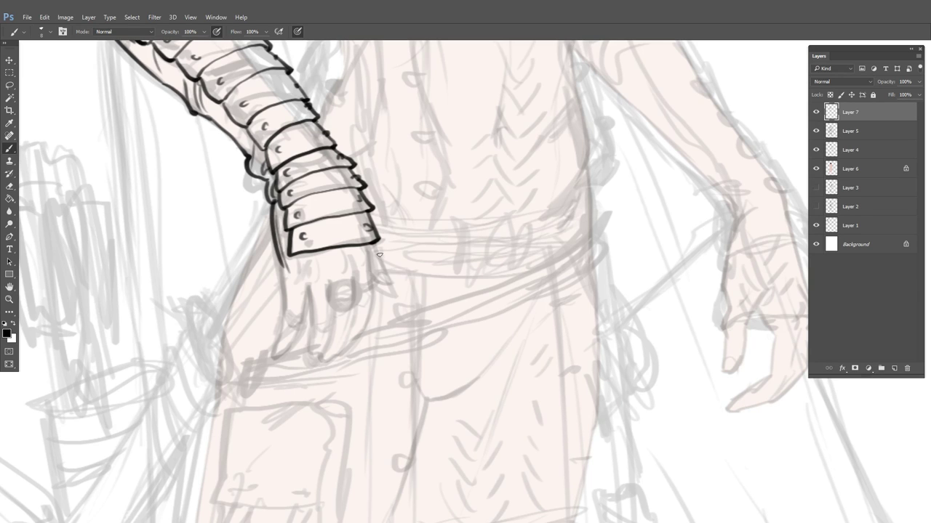
Ink the back of the hand, a round ring with an engraved emblem, and the glove edges around the fingers
mouse_move(370, 246)
mouse_down()
mouse_move(373, 284)
mouse_move(347, 282)
mouse_move(329, 303)
mouse_move(347, 313)
mouse_up()
mouse_move(360, 285)
mouse_down()
mouse_move(362, 302)
mouse_move(339, 312)
mouse_move(346, 297)
mouse_up()
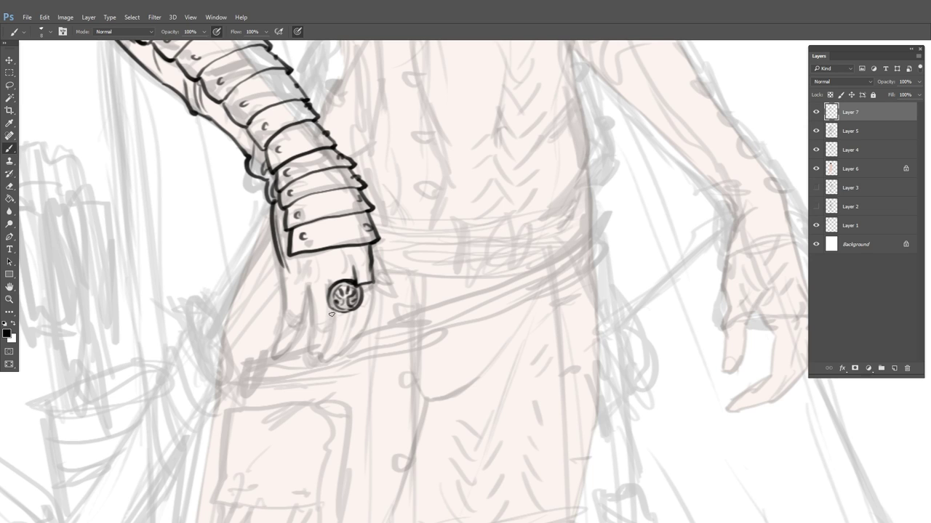
drag(332, 310, 322, 328)
drag(311, 286, 302, 322)
mouse_move(281, 264)
mouse_down()
mouse_move(283, 315)
mouse_move(317, 327)
mouse_up()
drag(338, 277, 331, 288)
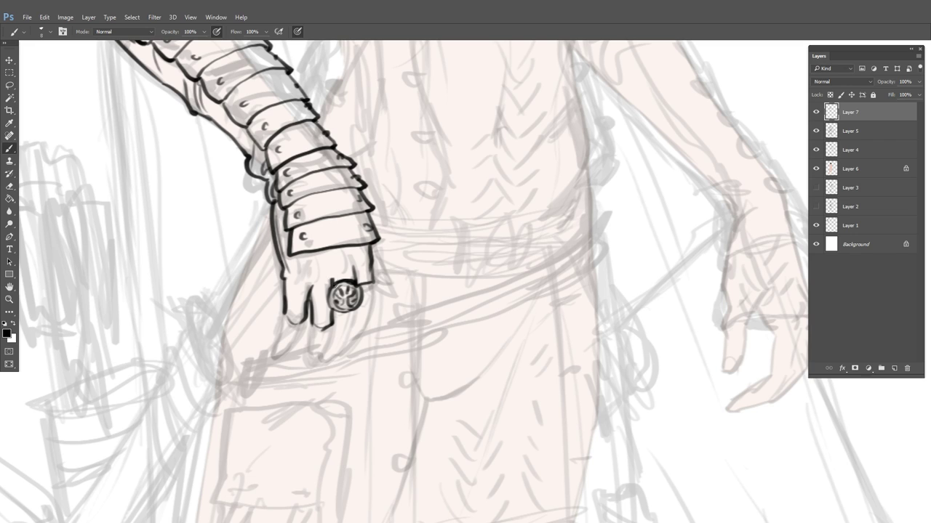
Ink the knuckle details, the four fingers and the thumb of the hand resting on the hip
mouse_move(352, 253)
mouse_down()
mouse_move(349, 272)
mouse_move(365, 270)
mouse_move(307, 279)
mouse_up()
mouse_move(304, 267)
mouse_down()
mouse_move(298, 282)
mouse_move(316, 323)
mouse_move(277, 338)
mouse_move(282, 353)
mouse_move(307, 320)
mouse_move(268, 351)
mouse_up()
mouse_move(327, 332)
mouse_down()
mouse_move(313, 357)
mouse_move(294, 364)
mouse_move(314, 361)
mouse_move(299, 362)
mouse_up()
drag(354, 311, 321, 366)
mouse_move(372, 286)
mouse_down()
mouse_move(371, 314)
mouse_move(339, 355)
mouse_up()
mouse_move(373, 260)
mouse_down()
mouse_move(381, 245)
mouse_move(391, 296)
mouse_up()
Add thin shading strokes to the elbow, upper arm and forearm plates and the hand
drag(449, 264, 416, 265)
drag(471, 243, 453, 217)
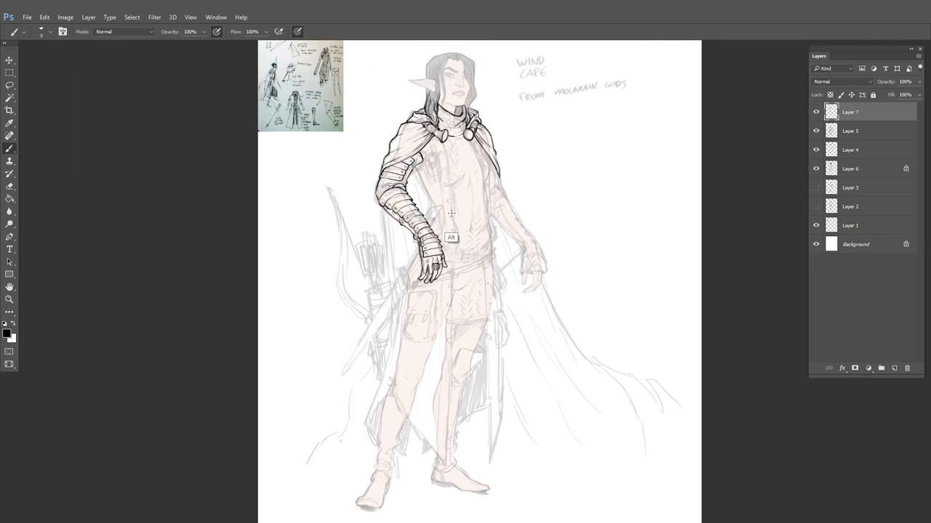
mouse_move(497, 180)
mouse_down()
mouse_move(464, 235)
mouse_move(487, 241)
mouse_up()
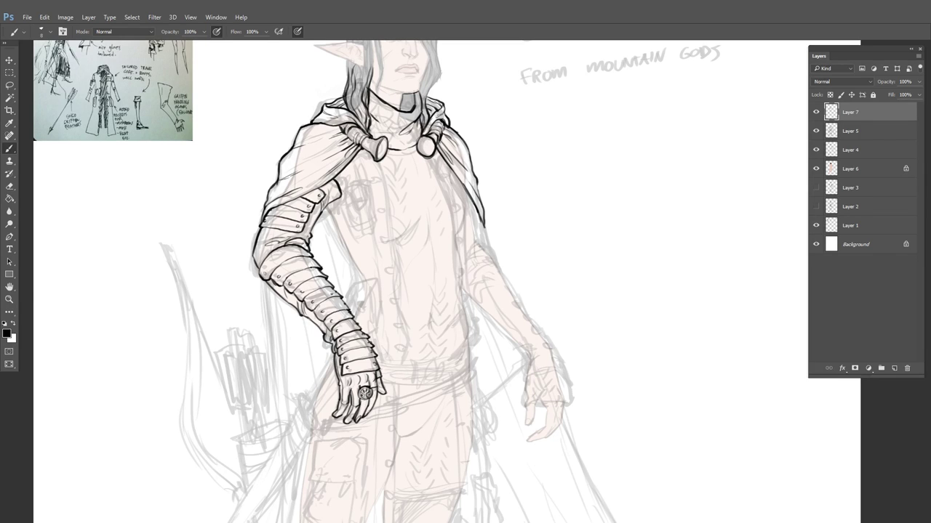
scroll(330, 312, up, 1)
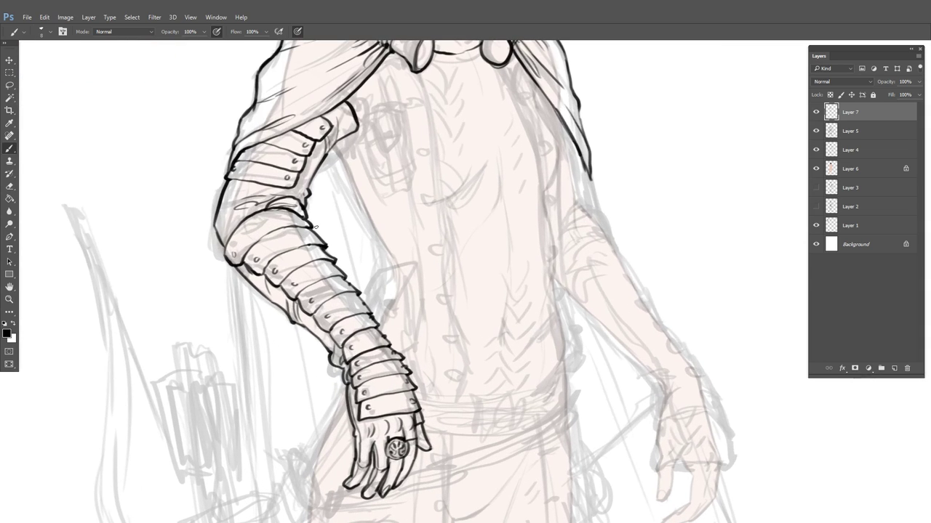
mouse_move(285, 254)
mouse_down()
mouse_move(295, 234)
mouse_move(256, 238)
mouse_move(238, 260)
mouse_up()
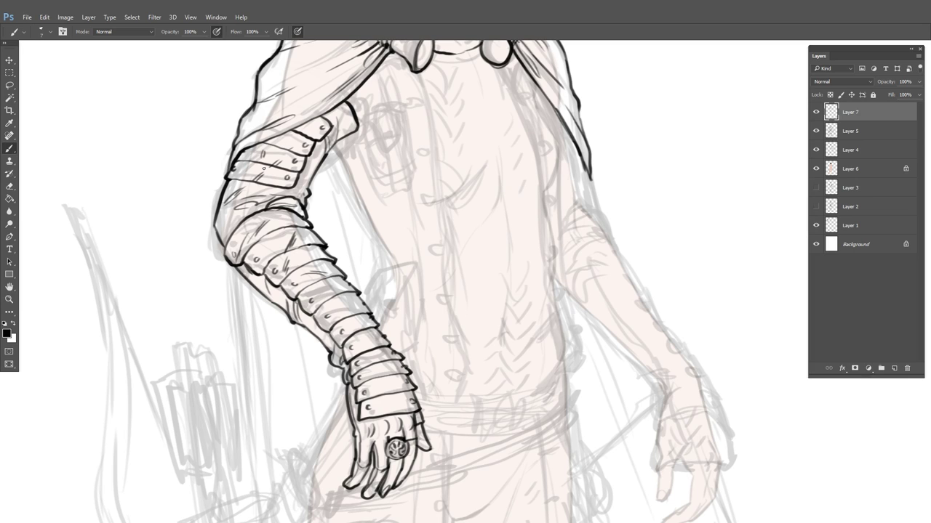
drag(333, 302, 357, 312)
drag(401, 401, 406, 409)
Enlarge the brush slightly and ink the fabric folds at the front of the armpit below the cape
drag(528, 152, 363, 285)
drag(372, 281, 370, 200)
scroll(370, 200, down, 5)
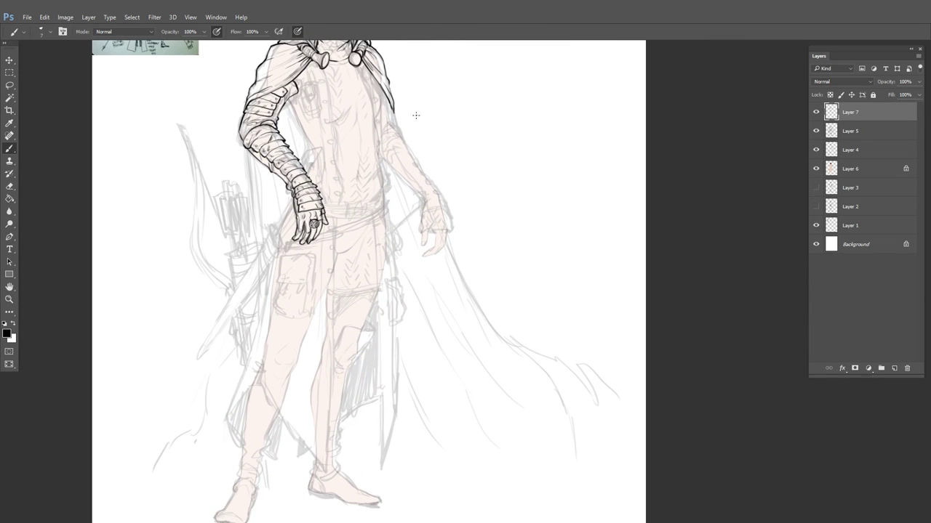
scroll(415, 115, up, 5)
drag(424, 141, 434, 219)
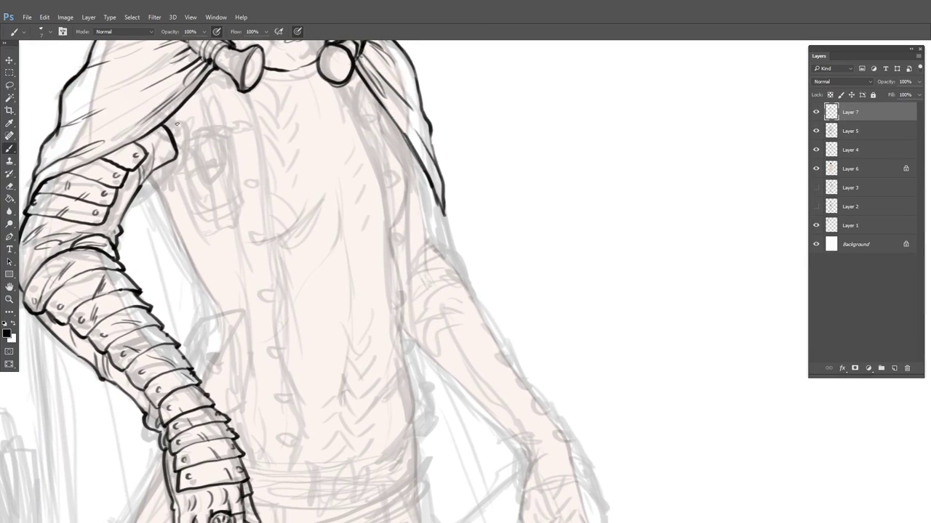
key(])
drag(172, 134, 183, 105)
drag(175, 140, 196, 98)
drag(179, 151, 197, 106)
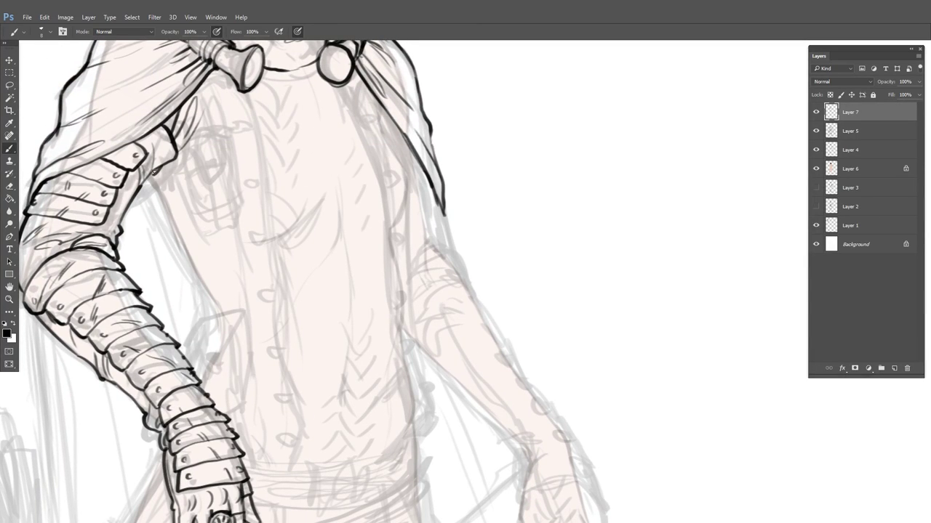
Ink the torso's side contour from the armpit down to the waist, redoing the first stroke
drag(155, 185, 198, 301)
key(ctrl+z)
drag(187, 256, 212, 317)
Ink both front edges of the open coat as doubled lines from the cape clasps down to the waist
mouse_move(249, 91)
mouse_down()
mouse_move(273, 206)
mouse_move(294, 460)
mouse_up()
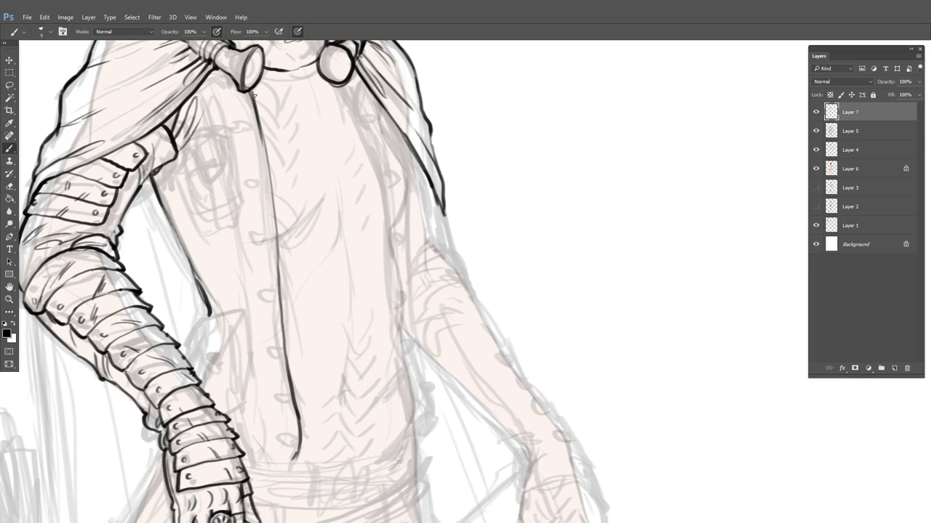
drag(253, 95, 298, 454)
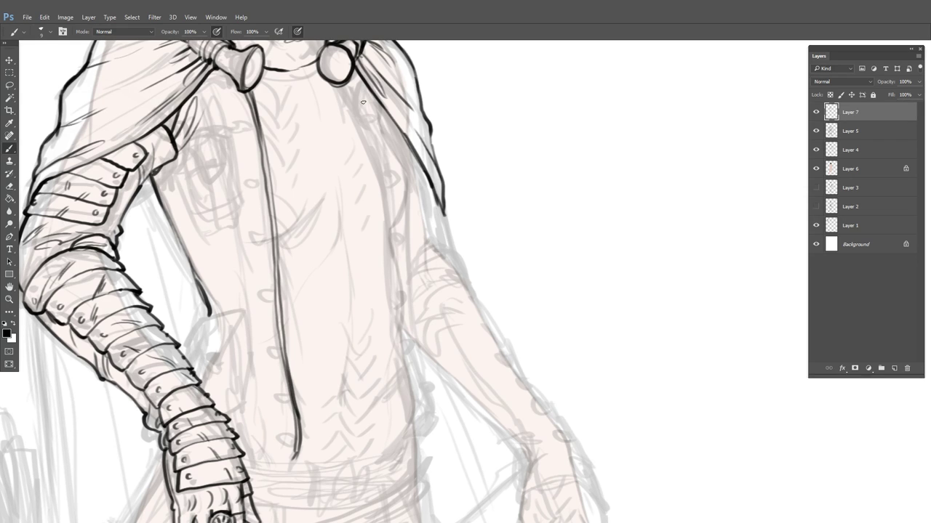
mouse_move(347, 86)
mouse_down()
mouse_move(322, 153)
mouse_move(317, 115)
mouse_move(309, 115)
mouse_move(346, 194)
mouse_move(354, 242)
mouse_move(374, 399)
mouse_move(360, 482)
mouse_up()
mouse_move(404, 298)
mouse_down()
mouse_move(441, 211)
mouse_move(360, 258)
mouse_up()
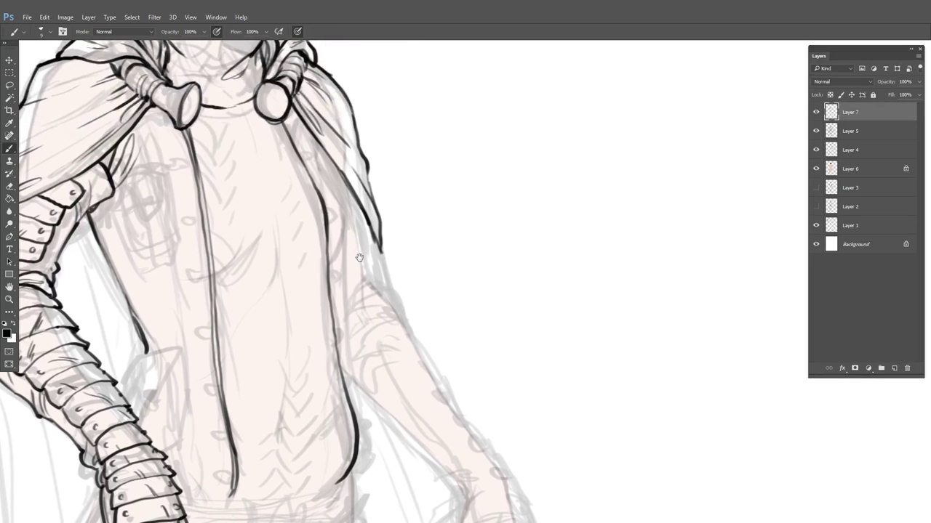
mouse_move(283, 119)
mouse_down()
mouse_move(327, 200)
mouse_move(359, 468)
mouse_up()
Undo a trial line beside the coat's front edge and ink the first button with its pointed loop
drag(146, 118, 184, 227)
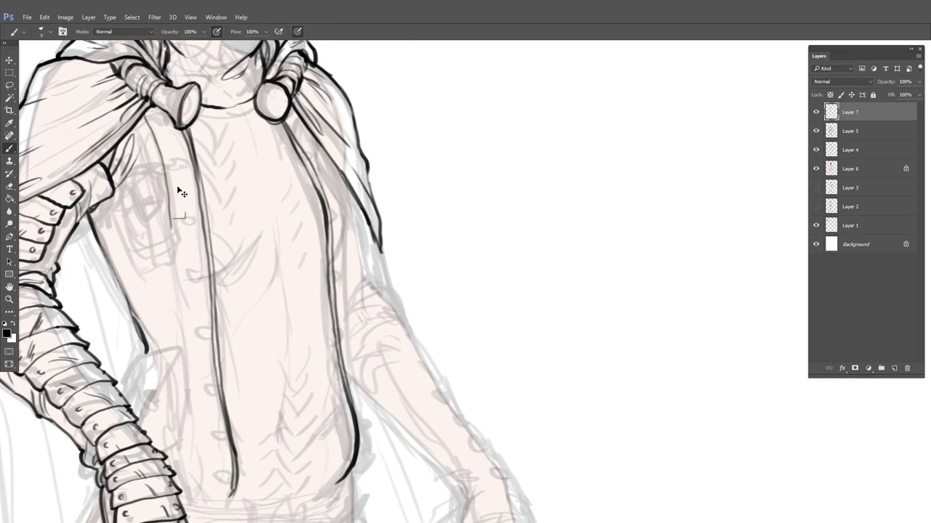
key(ctrl+z)
mouse_move(189, 163)
mouse_down()
mouse_move(177, 157)
mouse_move(167, 168)
mouse_move(195, 161)
mouse_up()
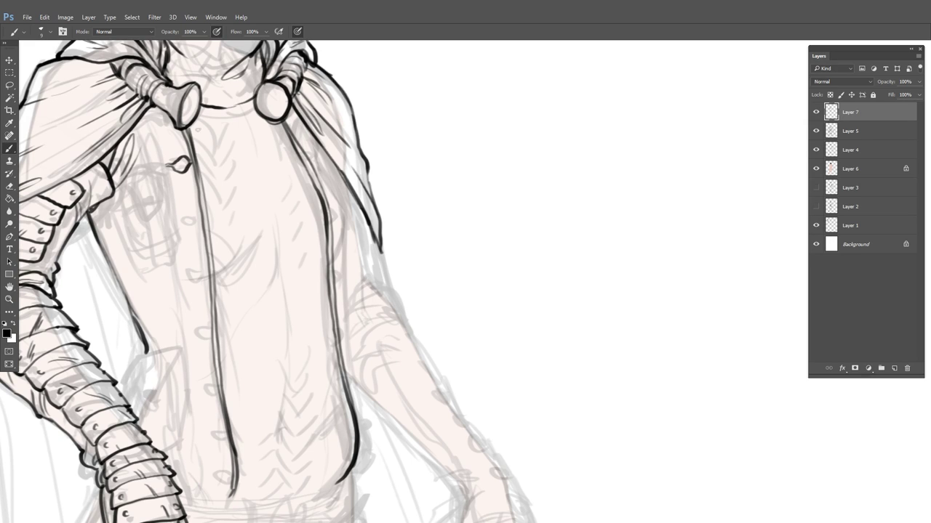
Lasso the inked button, copy it to a new layer and place the copy below it along the coat edge
click(14, 86)
mouse_move(190, 155)
mouse_down()
mouse_move(162, 177)
mouse_move(190, 170)
mouse_up()
key(ctrl+j)
drag(254, 152, 258, 190)
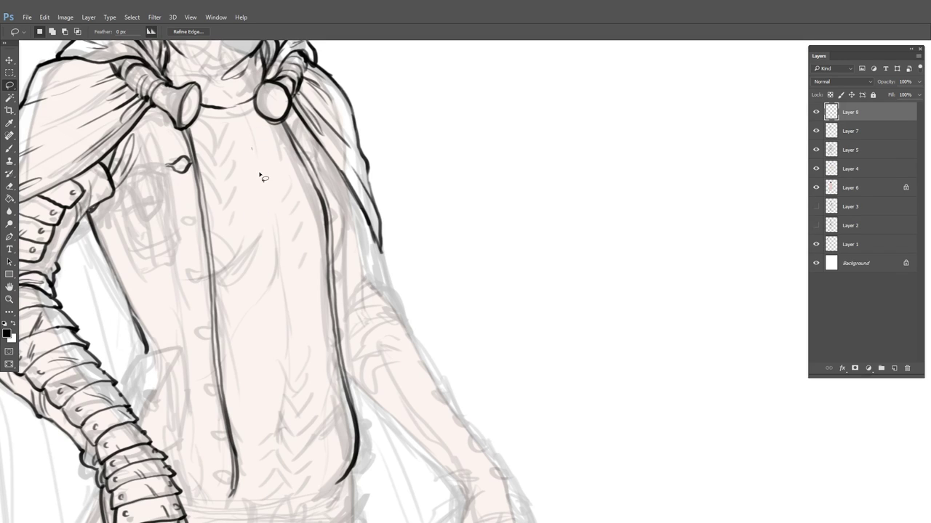
mouse_move(309, 131)
mouse_down()
mouse_move(314, 170)
mouse_move(331, 173)
mouse_move(323, 174)
mouse_up()
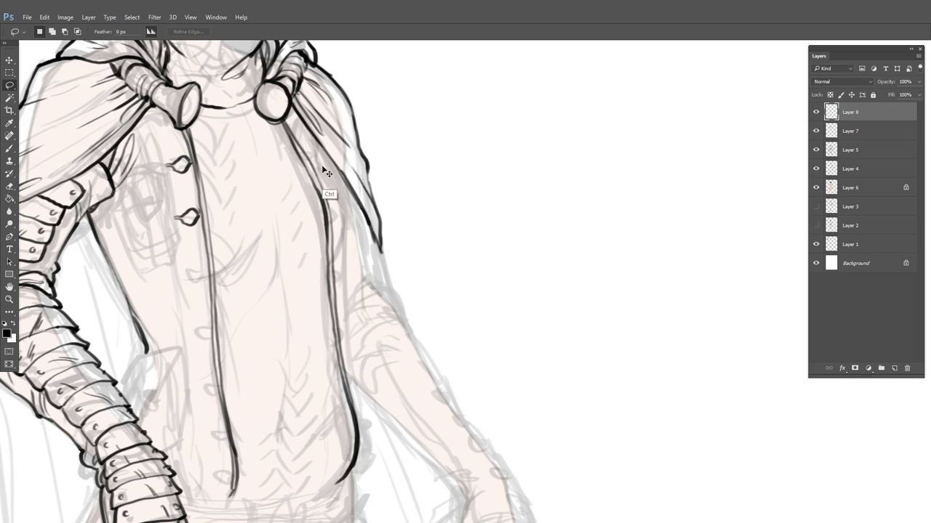
Create a third button on its own layer and position it below the second along the coat edge
key(ctrl+shift+alt+n)
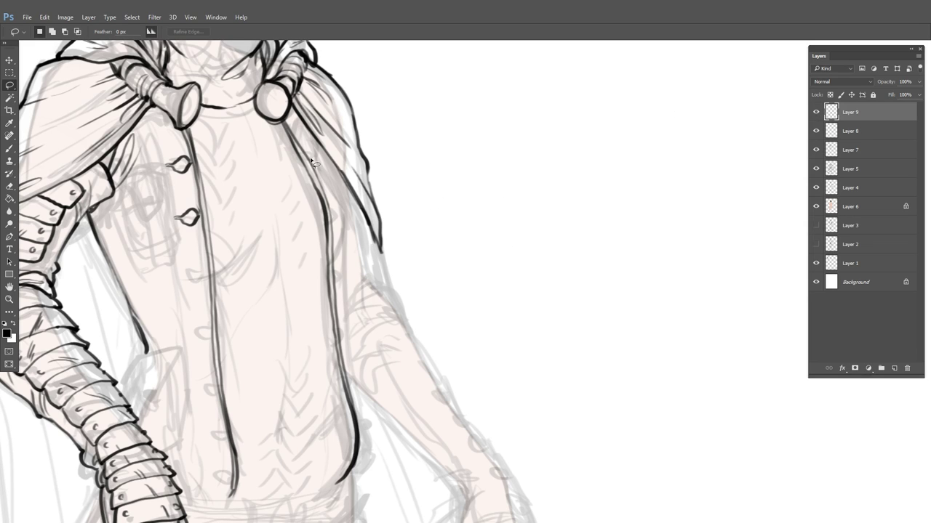
drag(311, 160, 551, 147)
key(ctrl+d)
drag(189, 216, 466, 289)
drag(440, 239, 509, 286)
click(815, 112)
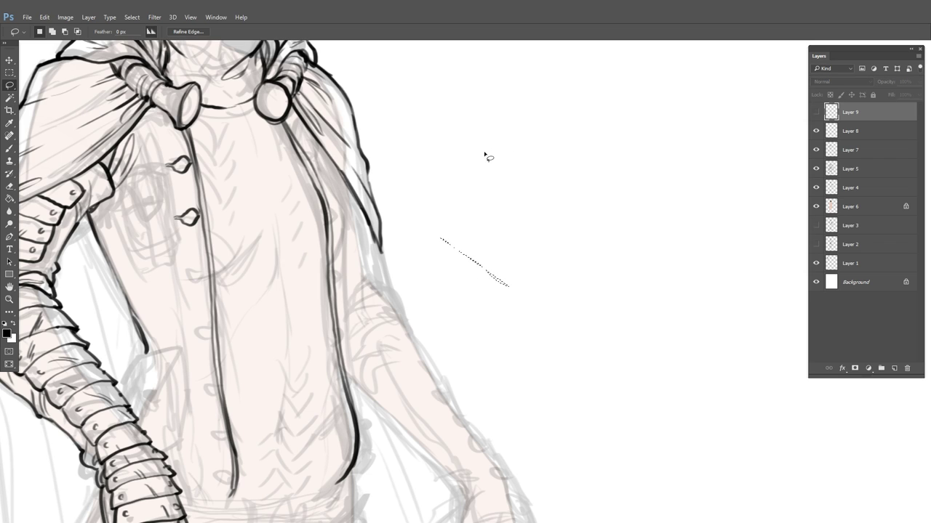
click(512, 182)
click(815, 112)
mouse_move(658, 250)
mouse_down()
mouse_move(405, 216)
mouse_move(390, 233)
mouse_up()
Add a fourth button on another layer and position it below the third along the coat edge
key(ctrl+shift+alt+n)
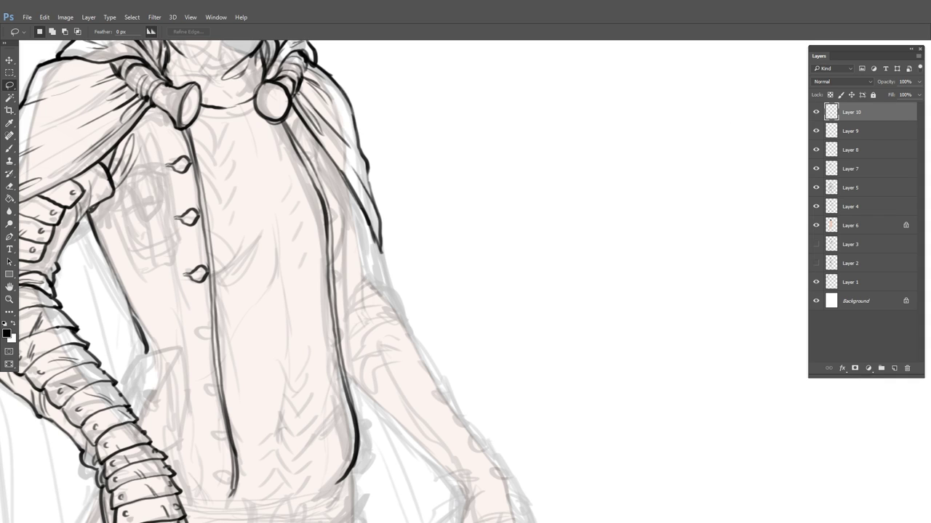
key(ctrl+v)
mouse_move(690, 207)
mouse_down()
mouse_move(441, 235)
mouse_move(440, 260)
mouse_up()
Merge the copied button layers down into Layer 7 and hide that layer to check its contents
key(ctrl+e)
key(ctrl+e)
key(ctrl+e)
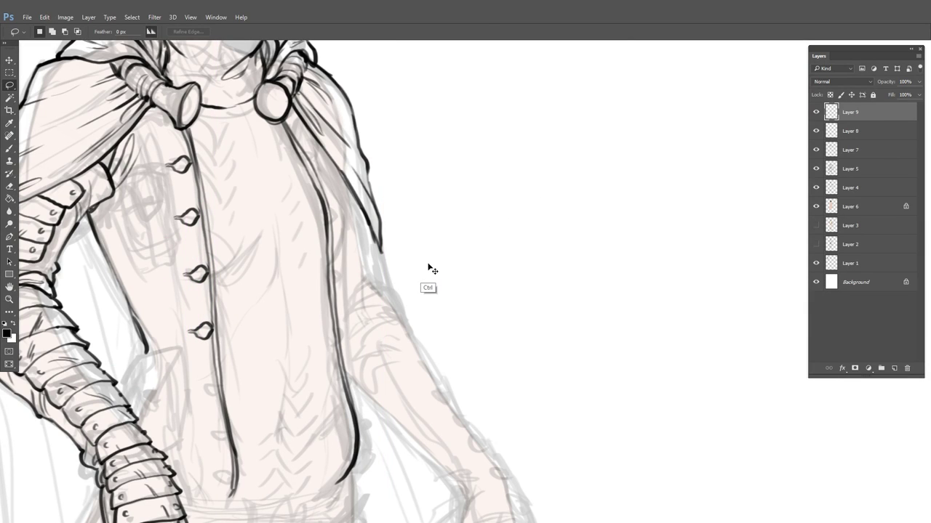
click(816, 113)
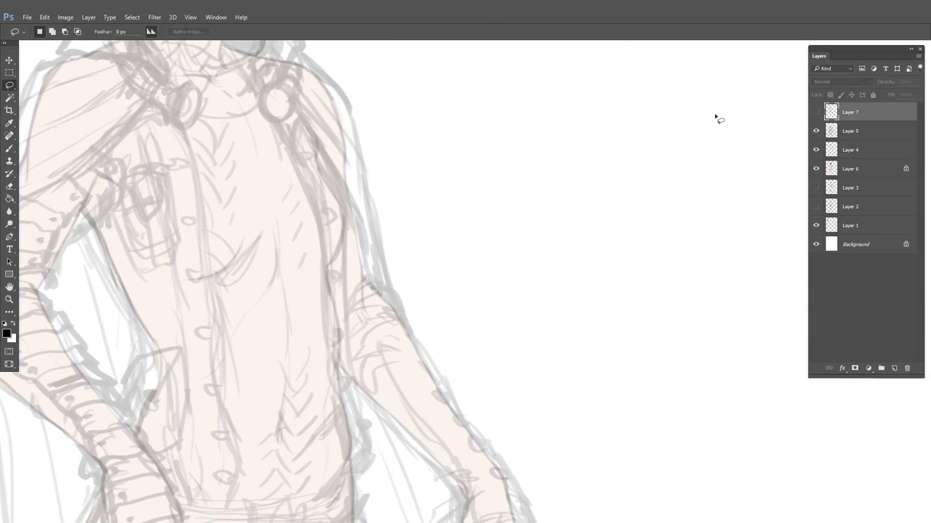
Show Layer 7 again and ink three more buttons with their loops down the lower coat edge
click(815, 113)
key(b)
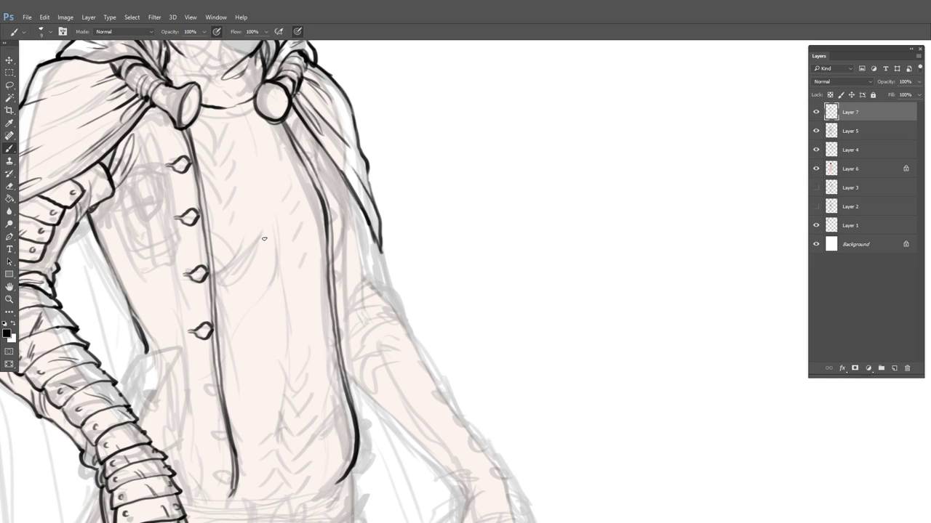
drag(217, 382, 196, 386)
key(ctrl+z)
drag(217, 389, 203, 390)
drag(207, 440, 231, 439)
drag(286, 400, 296, 322)
key(ctrl+alt+z)
key(ctrl+alt+z)
drag(237, 355, 216, 360)
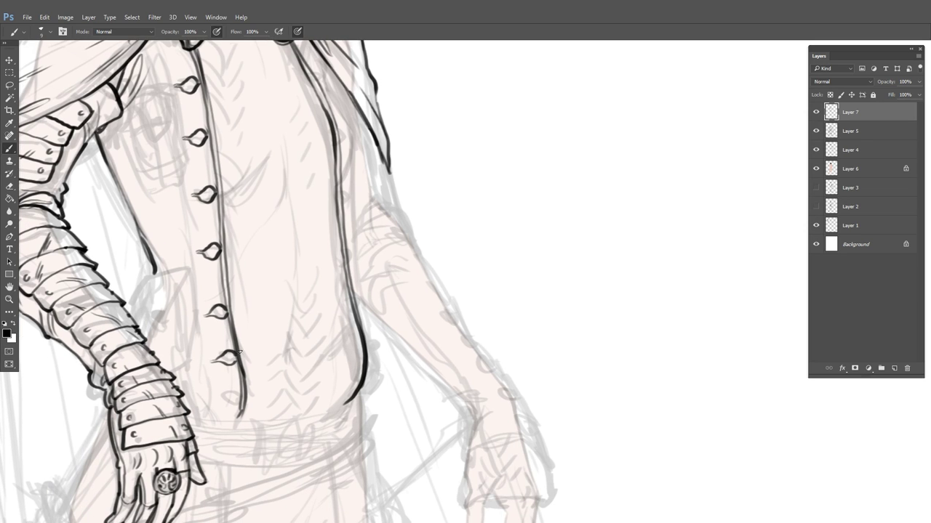
drag(238, 112, 253, 200)
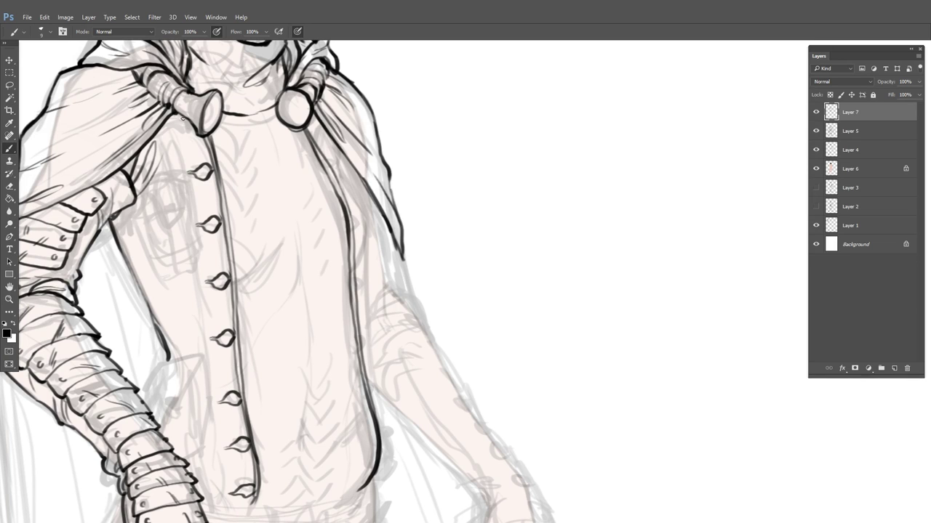
Ink a seam line running behind the buttoned coat edge from the cape clasp down to the hem
mouse_move(182, 117)
mouse_down()
mouse_move(201, 167)
mouse_move(212, 265)
mouse_up()
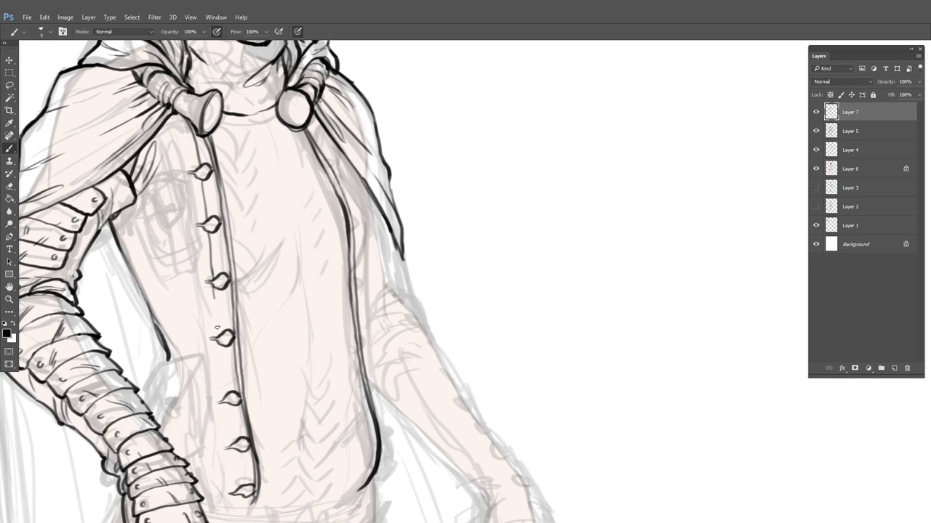
drag(217, 328, 240, 489)
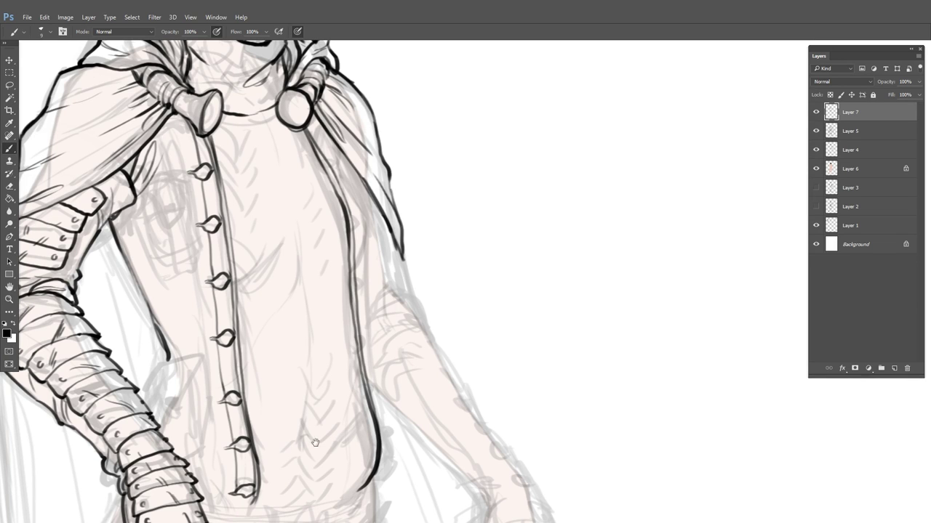
drag(315, 443, 342, 283)
Ink a parallel seam line and a row of small buttonholes along the opposite coat edge
drag(513, 300, 470, 376)
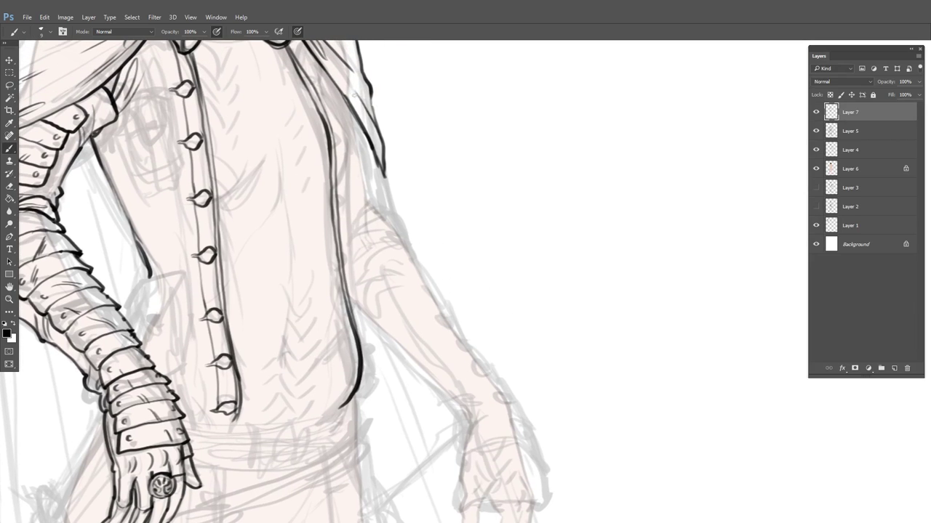
drag(350, 92, 348, 170)
mouse_move(289, 112)
mouse_down()
mouse_move(320, 149)
mouse_move(341, 207)
mouse_move(365, 458)
mouse_up()
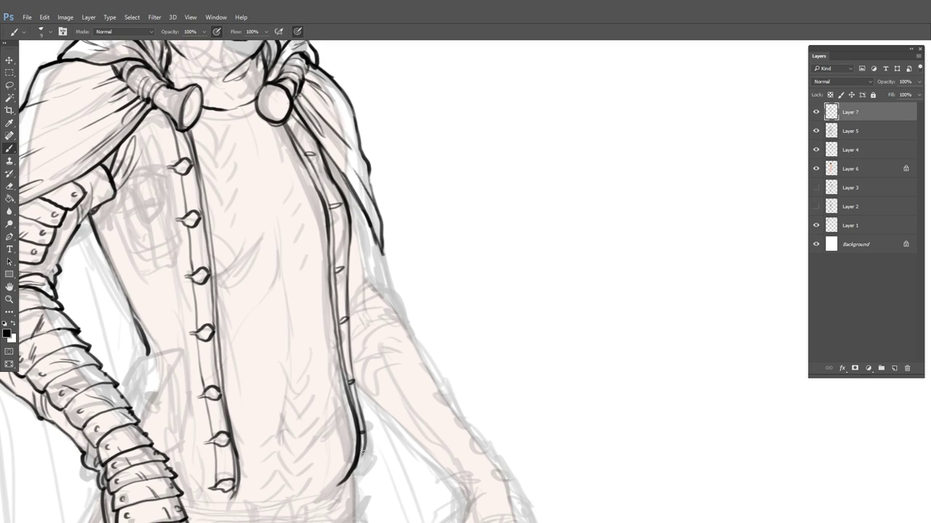
drag(391, 392, 391, 332)
Ink short curved rib strokes along the folded upper edge of the turtleneck collar
drag(318, 177, 358, 332)
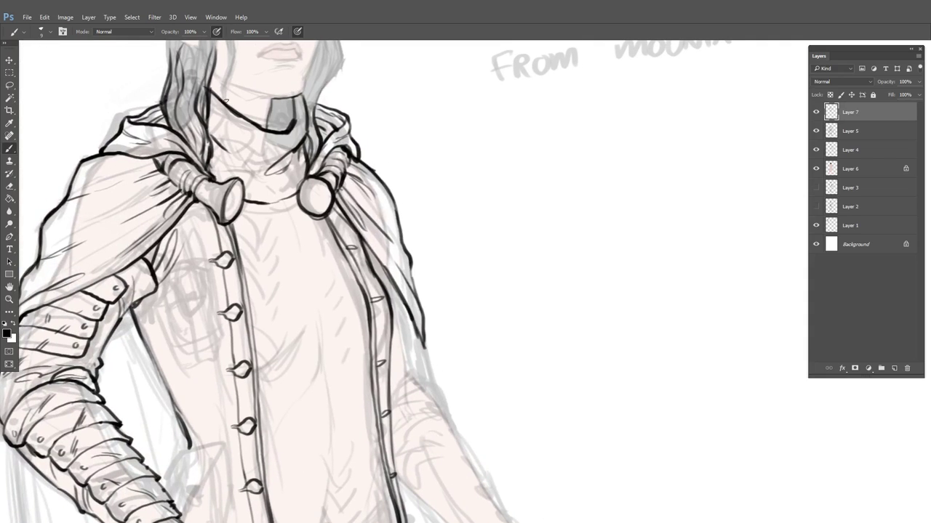
drag(235, 117, 240, 139)
drag(244, 122, 257, 148)
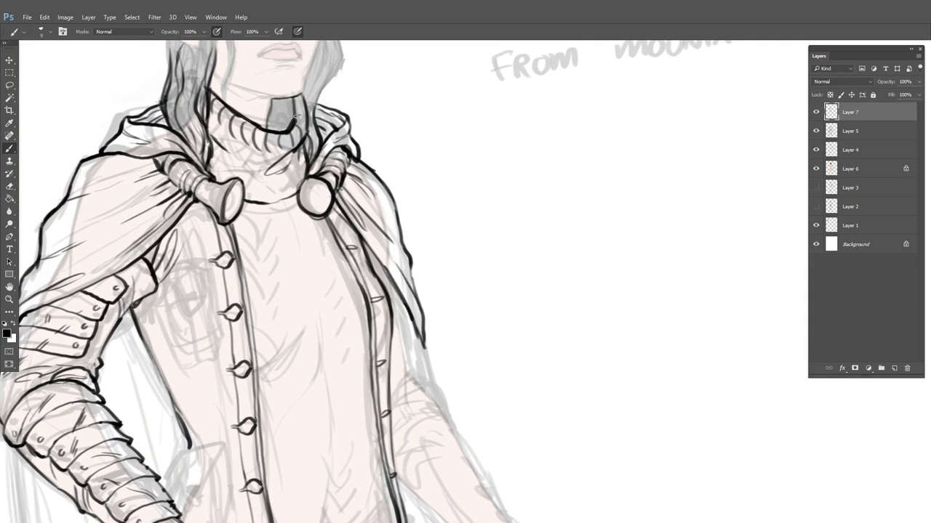
drag(296, 120, 297, 109)
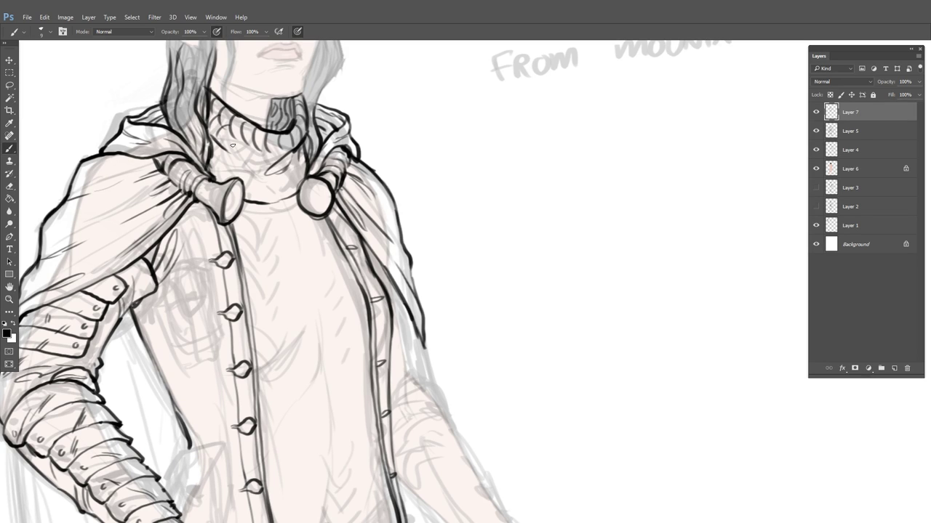
Ink rows of braided knit texture over the rest of the turtleneck collar between the cape clasps
drag(241, 142, 256, 148)
drag(254, 149, 280, 149)
drag(280, 149, 299, 139)
mouse_move(266, 135)
mouse_down()
mouse_move(256, 237)
mouse_move(203, 273)
mouse_up()
mouse_move(218, 270)
mouse_down()
mouse_move(205, 280)
mouse_move(256, 283)
mouse_up()
mouse_move(269, 279)
mouse_down()
mouse_move(299, 264)
mouse_move(281, 263)
mouse_move(291, 270)
mouse_move(285, 282)
mouse_move(247, 263)
mouse_move(240, 294)
mouse_up()
mouse_move(259, 288)
mouse_down()
mouse_move(238, 301)
mouse_move(285, 299)
mouse_up()
drag(369, 288, 343, 91)
alt+click(339, 173)
drag(387, 154, 377, 224)
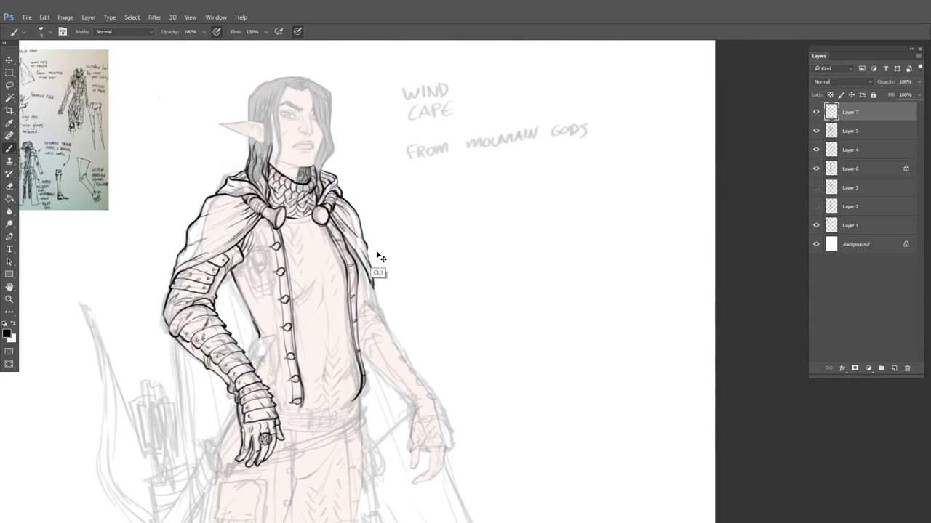
Ink the curved sword grip extending from behind the armored wrist down beside the hip
drag(375, 334, 445, 129)
scroll(362, 217, up, 5)
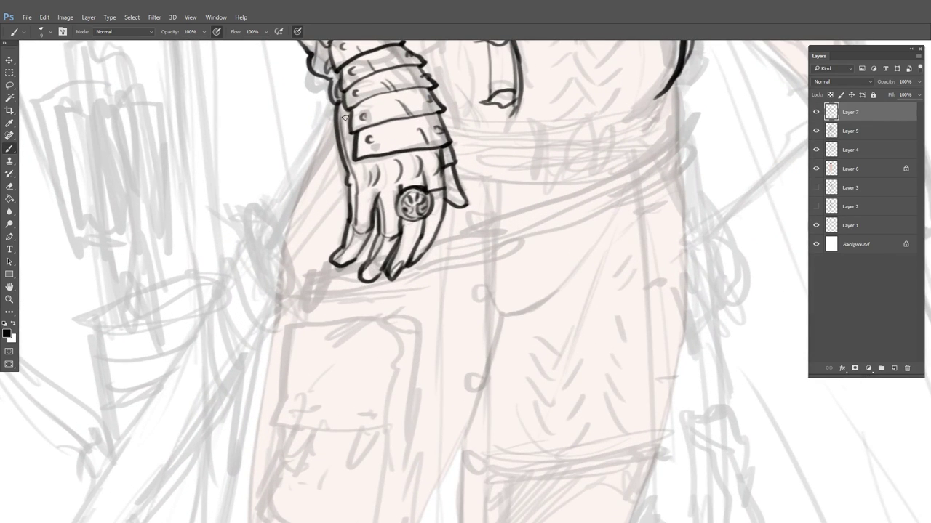
mouse_move(324, 99)
mouse_down()
mouse_move(314, 166)
mouse_move(332, 109)
mouse_move(325, 96)
mouse_move(333, 117)
mouse_move(315, 161)
mouse_move(335, 149)
mouse_move(318, 150)
mouse_move(325, 133)
mouse_move(304, 163)
mouse_move(265, 255)
mouse_move(264, 238)
mouse_move(284, 256)
mouse_up()
mouse_move(346, 160)
mouse_down()
mouse_move(279, 254)
mouse_move(284, 208)
mouse_up()
drag(319, 163, 293, 208)
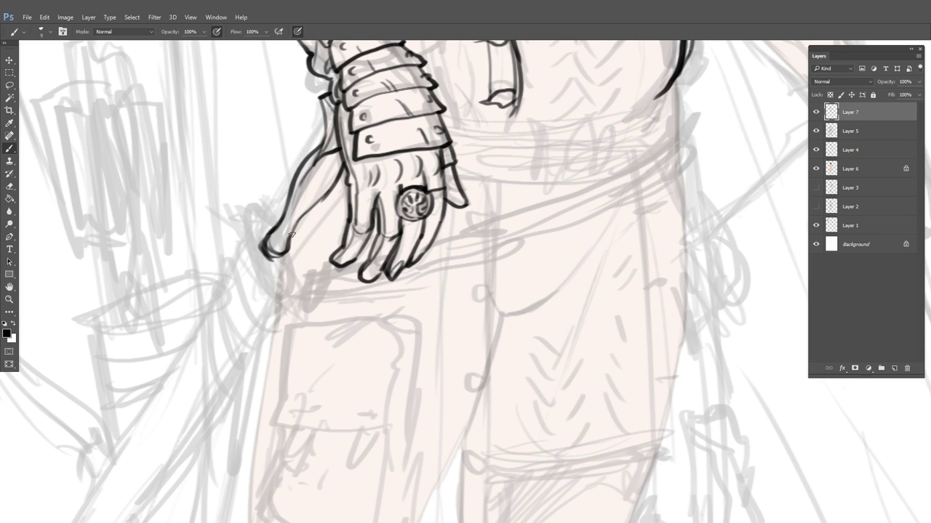
drag(313, 168, 339, 152)
Outline the round disc at the lower end of the sword grip and erase the lines overlapping it
mouse_move(266, 230)
mouse_down()
mouse_move(255, 251)
mouse_move(285, 253)
mouse_up()
mouse_move(280, 221)
mouse_down()
mouse_move(240, 234)
mouse_move(248, 274)
mouse_move(277, 289)
mouse_move(299, 264)
mouse_move(287, 226)
mouse_move(272, 287)
mouse_move(296, 242)
mouse_up()
key(ctrl+z)
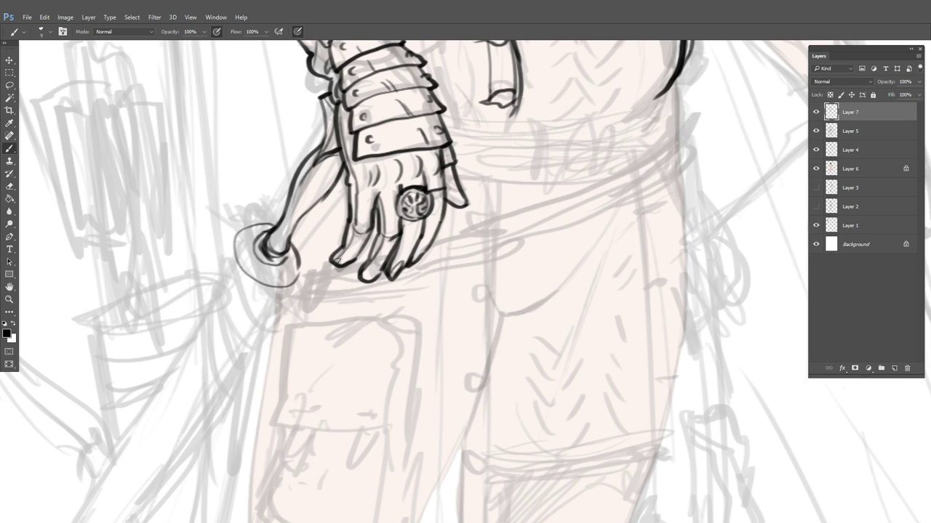
scroll(405, 260, down, 5)
scroll(383, 276, up, 2)
scroll(350, 201, up, 5)
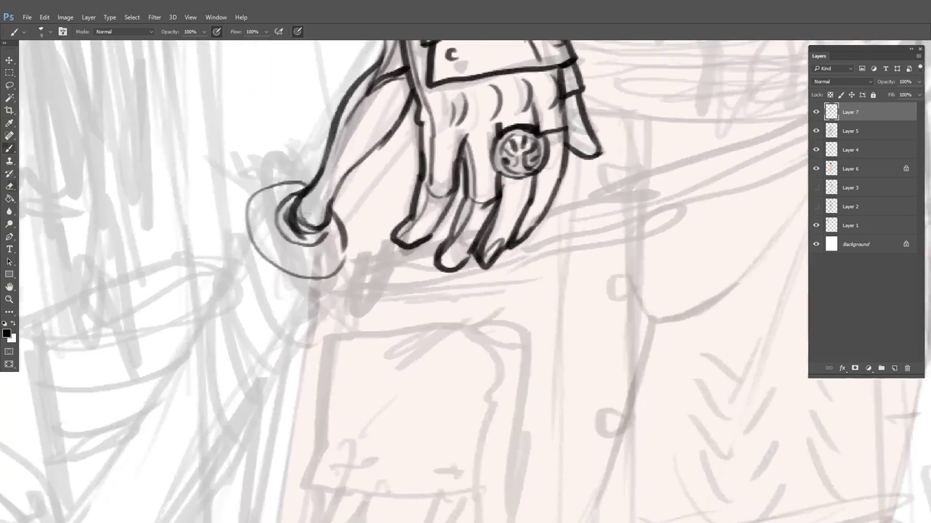
key(e)
mouse_move(300, 213)
mouse_down()
mouse_move(306, 203)
mouse_move(323, 234)
mouse_move(338, 195)
mouse_move(248, 224)
mouse_move(312, 279)
mouse_move(345, 227)
mouse_move(304, 185)
mouse_move(318, 189)
mouse_move(251, 227)
mouse_move(302, 265)
mouse_move(340, 247)
mouse_move(342, 209)
mouse_move(398, 125)
mouse_move(322, 283)
mouse_up()
Ink the radial segments on the sword's disc and thicken its outer outline
key(b)
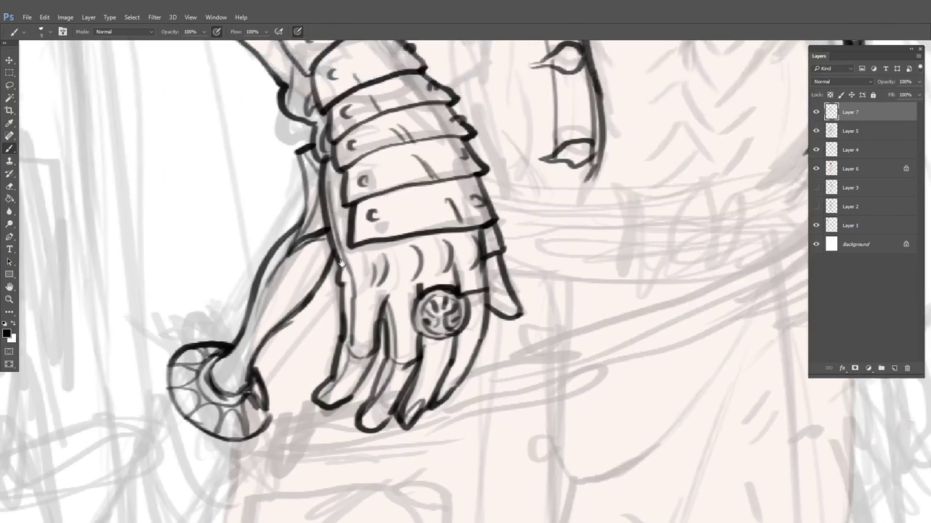
drag(296, 147, 306, 179)
mouse_move(309, 286)
mouse_down()
mouse_move(409, 139)
mouse_move(400, 141)
mouse_up()
drag(360, 261, 359, 280)
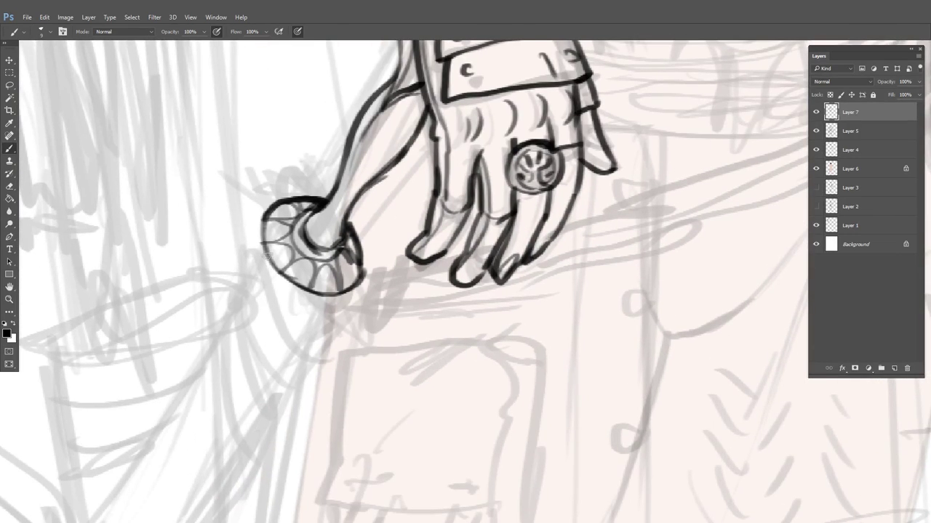
mouse_move(265, 216)
mouse_down()
mouse_move(295, 290)
mouse_move(364, 282)
mouse_move(445, 150)
mouse_up()
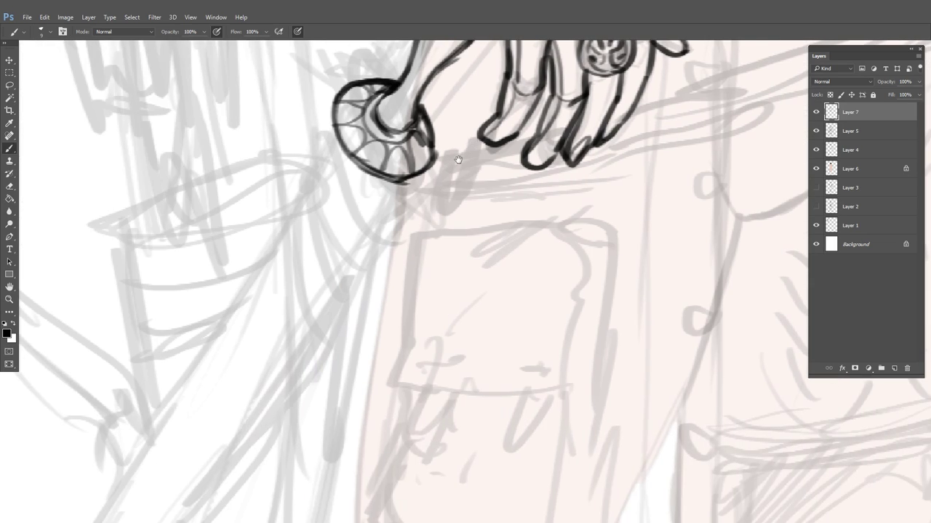
Add a new layer and draw a straight 11 px guide line along the sword's axis with the Line tool
scroll(459, 175, down, 4)
drag(631, 155, 546, 231)
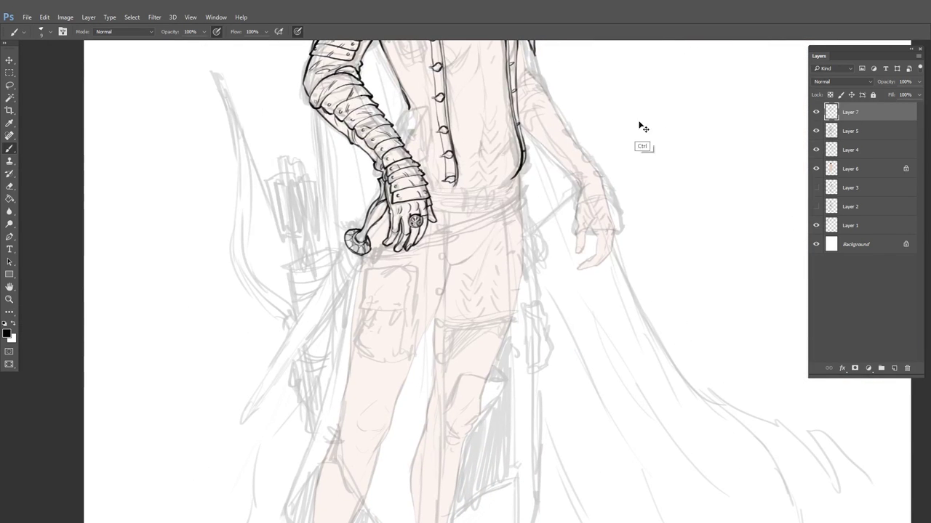
key(ctrl+shift+n)
key(Return)
right_click(9, 277)
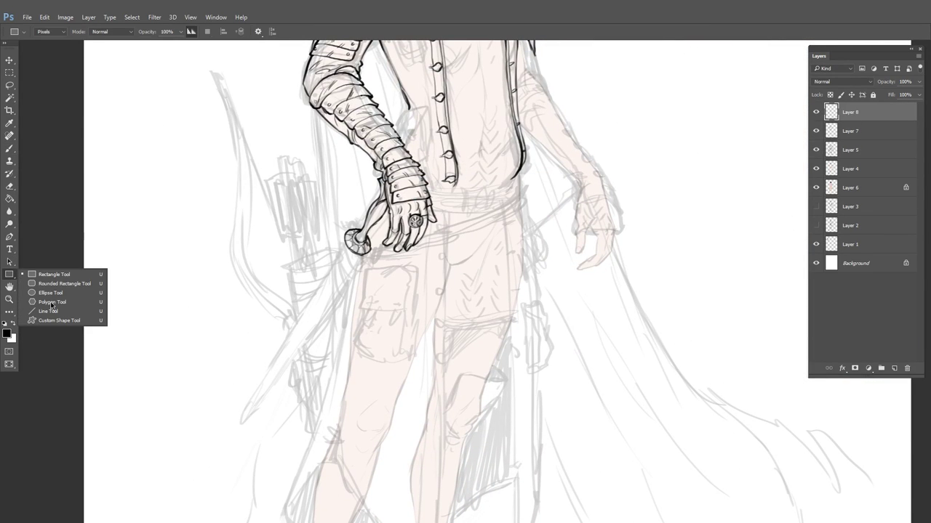
click(53, 306)
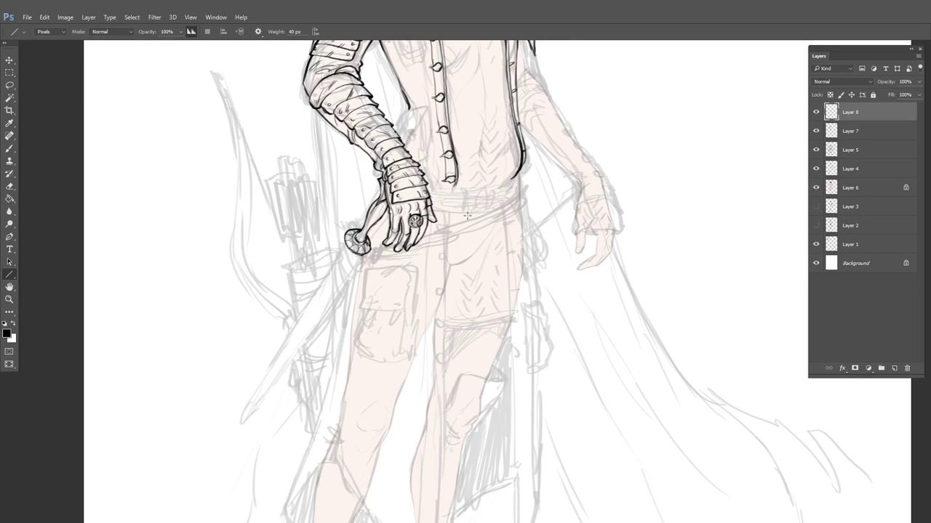
drag(485, 154, 413, 313)
key(ctrl+z)
mouse_move(398, 176)
mouse_down()
mouse_move(248, 400)
mouse_move(238, 432)
mouse_up()
Lower the opacity of the guide line's layer and make Layer 7 the active, visible layer
click(918, 83)
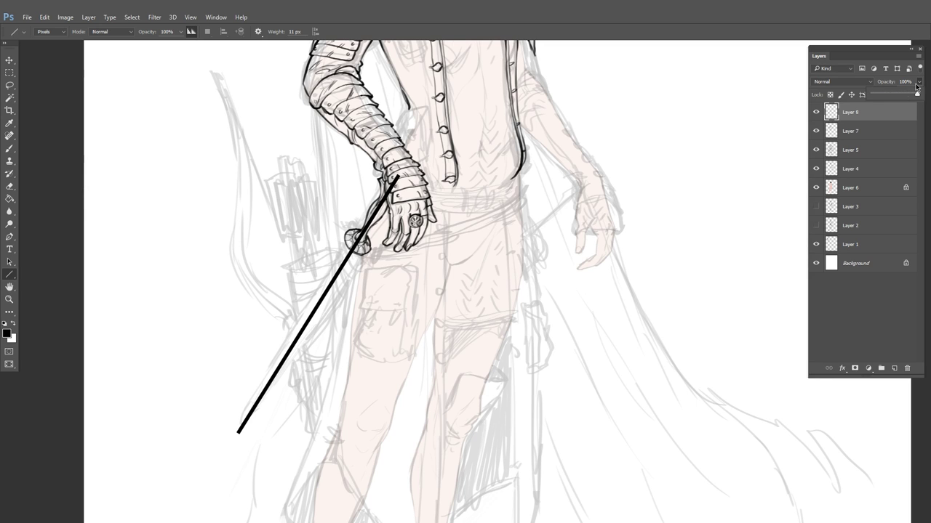
drag(917, 91, 889, 93)
click(835, 132)
click(817, 132)
click(816, 131)
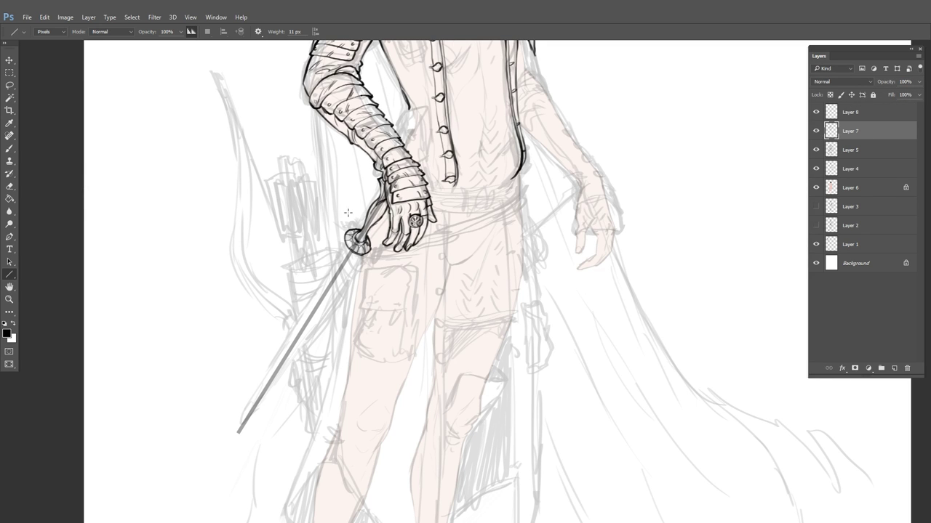
Ink overlapping scale plates around the top of the scabbard just below the sword's disc
key(b)
scroll(347, 274, up, 4)
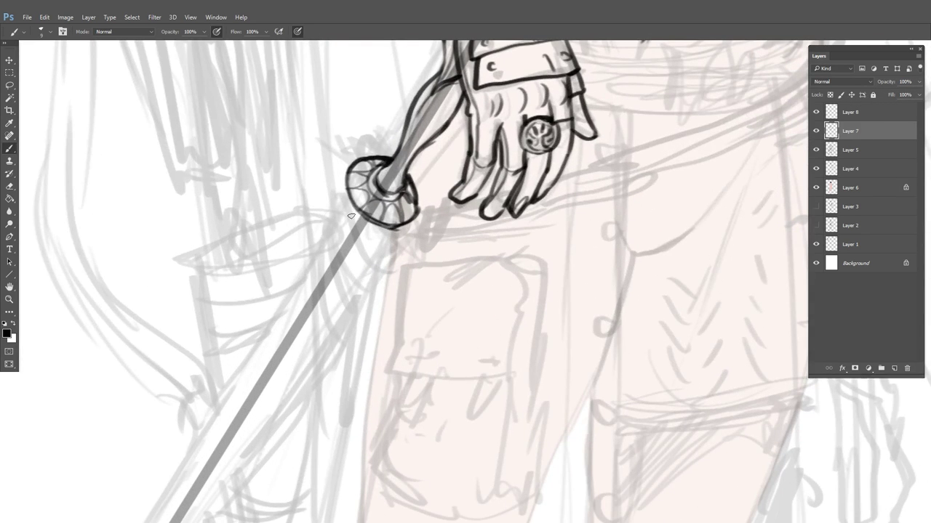
mouse_move(352, 211)
mouse_down()
mouse_move(378, 265)
mouse_move(386, 253)
mouse_move(380, 258)
mouse_up()
mouse_move(345, 195)
mouse_down()
mouse_move(329, 220)
mouse_move(339, 260)
mouse_move(360, 237)
mouse_up()
mouse_move(349, 221)
mouse_down()
mouse_move(354, 239)
mouse_move(336, 242)
mouse_move(338, 268)
mouse_move(364, 289)
mouse_up()
drag(387, 252, 363, 283)
drag(365, 239, 359, 281)
mouse_move(323, 228)
mouse_down()
mouse_move(305, 266)
mouse_move(331, 312)
mouse_move(366, 299)
mouse_up()
drag(336, 265, 320, 292)
drag(336, 247, 322, 298)
drag(323, 298, 347, 315)
drag(372, 286, 351, 320)
mouse_move(303, 269)
mouse_down()
mouse_move(288, 297)
mouse_move(346, 341)
mouse_move(355, 320)
mouse_up()
mouse_move(320, 293)
mouse_down()
mouse_move(306, 327)
mouse_move(294, 320)
mouse_move(317, 342)
mouse_up()
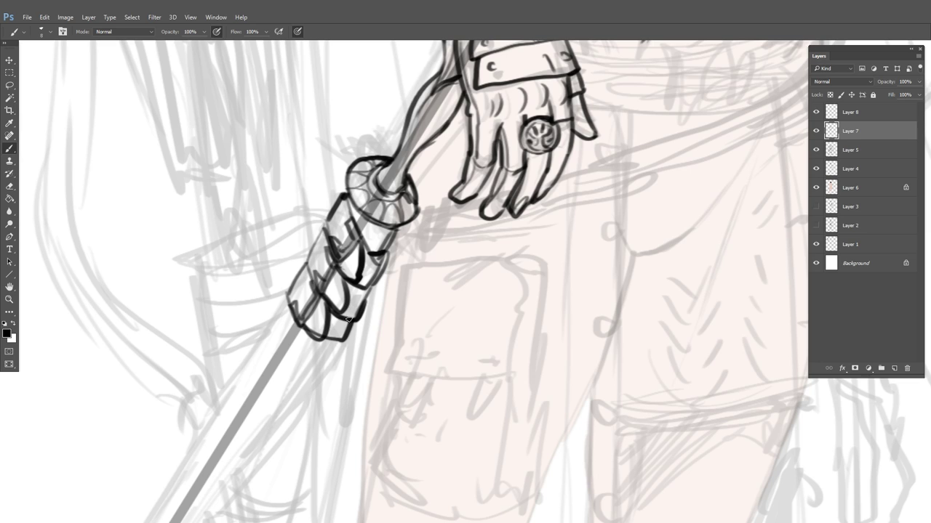
Add rivet dots to the scabbard's scale plates and strengthen the outlines of the disc and scales
click(320, 258)
click(334, 290)
click(349, 264)
click(336, 223)
mouse_move(345, 199)
mouse_down()
mouse_move(362, 242)
mouse_move(380, 232)
mouse_move(359, 218)
mouse_move(414, 220)
mouse_move(418, 172)
mouse_up()
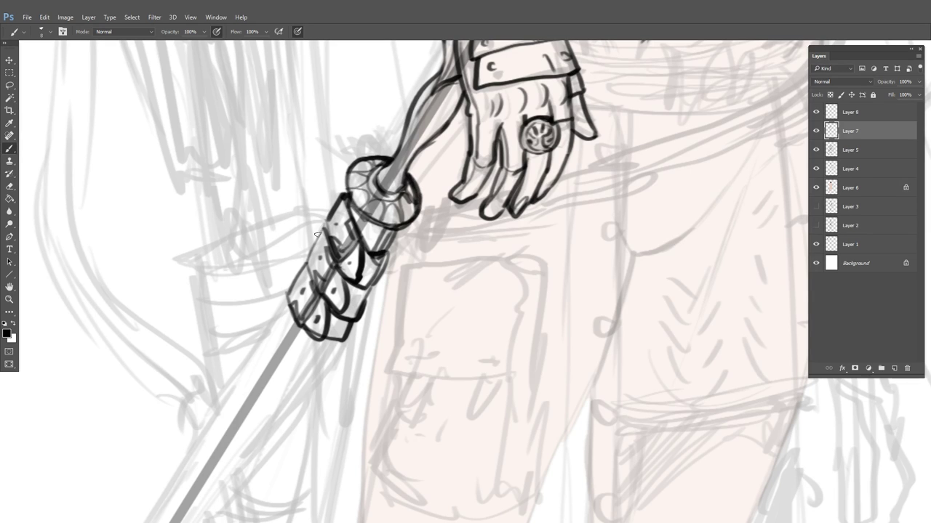
drag(325, 223, 285, 288)
Ink both long scabbard edges parallel to the guide line and close them with a blunt tip
mouse_move(315, 363)
mouse_down()
mouse_move(464, 199)
mouse_move(501, 139)
mouse_up()
mouse_move(478, 63)
mouse_down()
mouse_move(247, 458)
mouse_move(263, 490)
mouse_move(274, 486)
mouse_up()
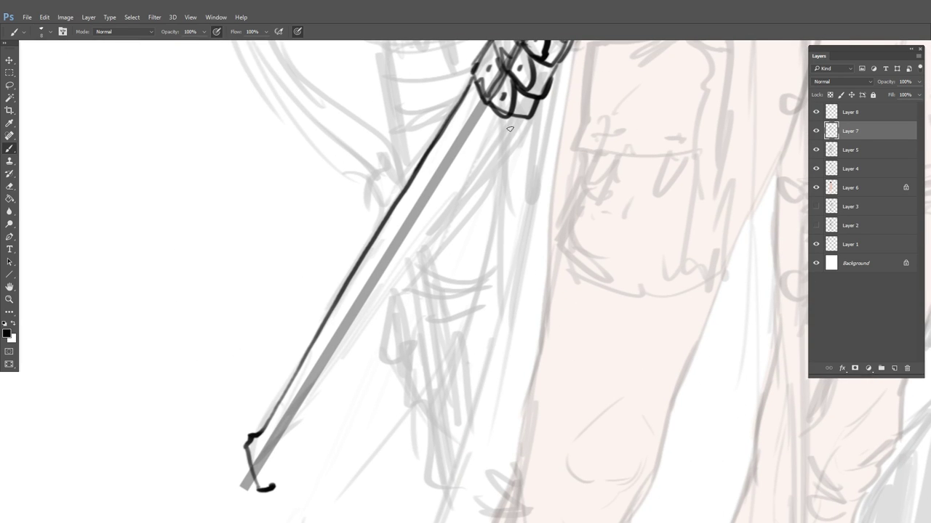
drag(517, 120, 277, 481)
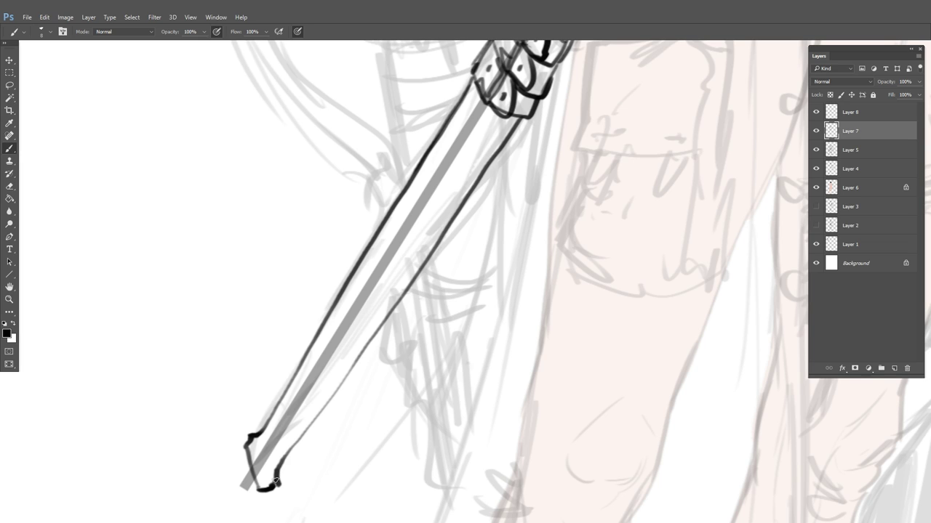
Try to ink a V-shaped metal cap over the scabbard's tip
drag(258, 436, 304, 393)
drag(303, 395, 279, 478)
drag(253, 437, 288, 426)
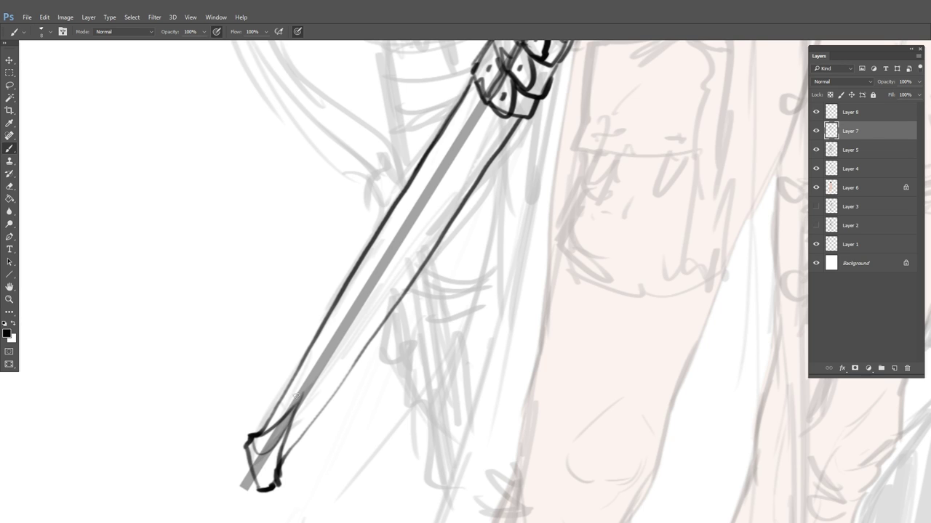
key(ctrl+alt+z)
key(ctrl+alt+z)
key(ctrl+alt+z)
key(e)
key(alt+e)
text(b)
text(e)
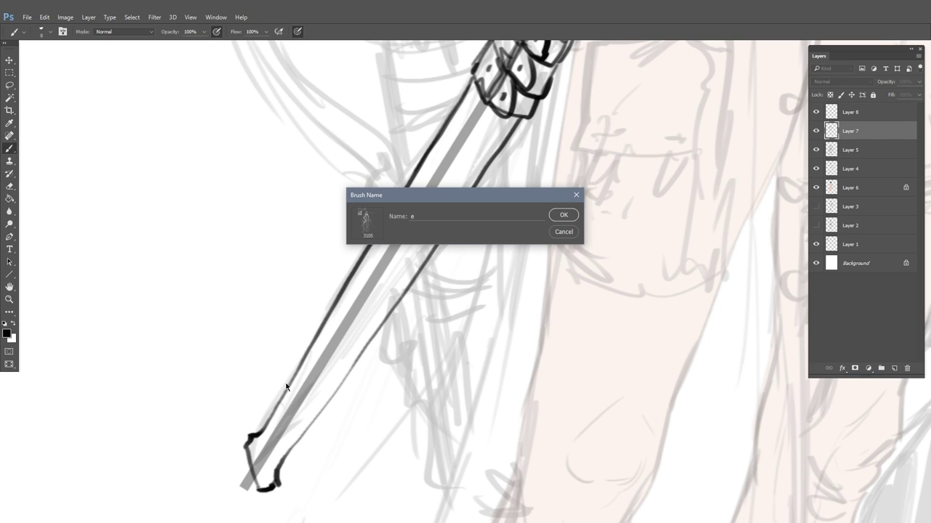
click(563, 231)
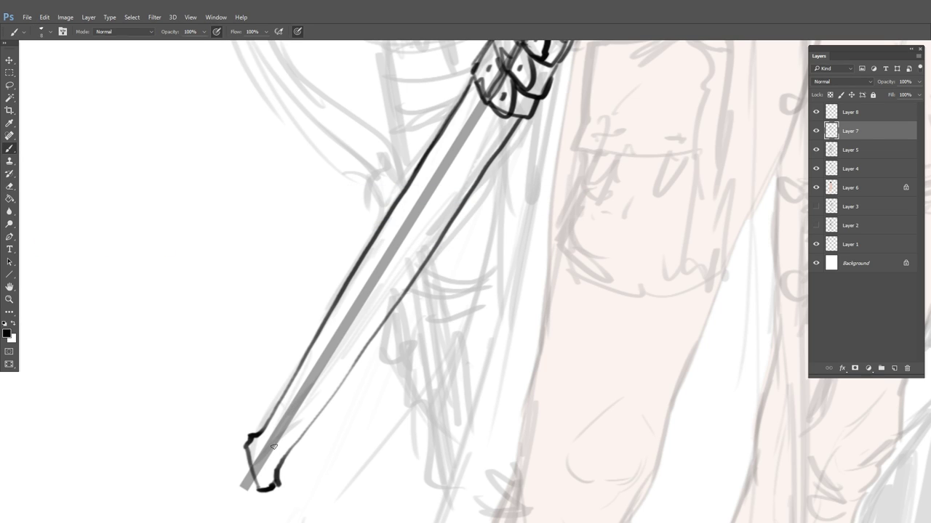
Ink a V-shaped metal cap over the scabbard's tip and thicken the edge lines next to it
mouse_move(283, 429)
mouse_down()
mouse_move(289, 413)
mouse_move(257, 439)
mouse_move(286, 425)
mouse_move(276, 475)
mouse_move(359, 358)
mouse_up()
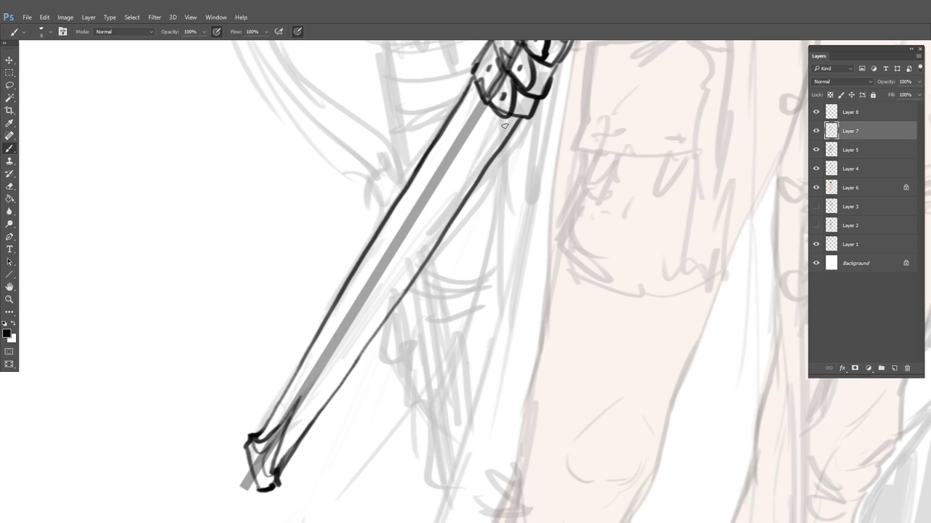
mouse_move(504, 129)
mouse_down()
mouse_move(453, 207)
mouse_move(506, 116)
mouse_move(274, 465)
mouse_up()
key(ctrl+z)
drag(441, 322, 386, 314)
drag(539, 237, 399, 336)
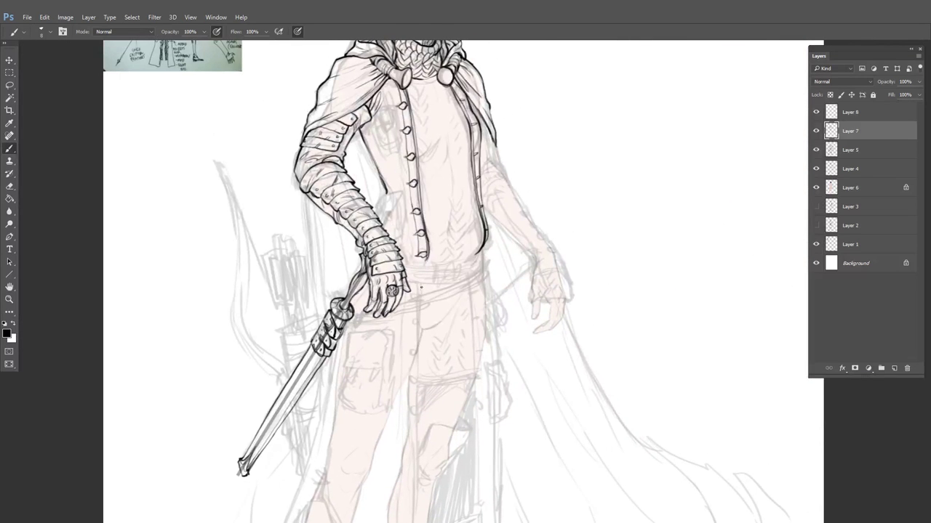
drag(318, 365, 368, 359)
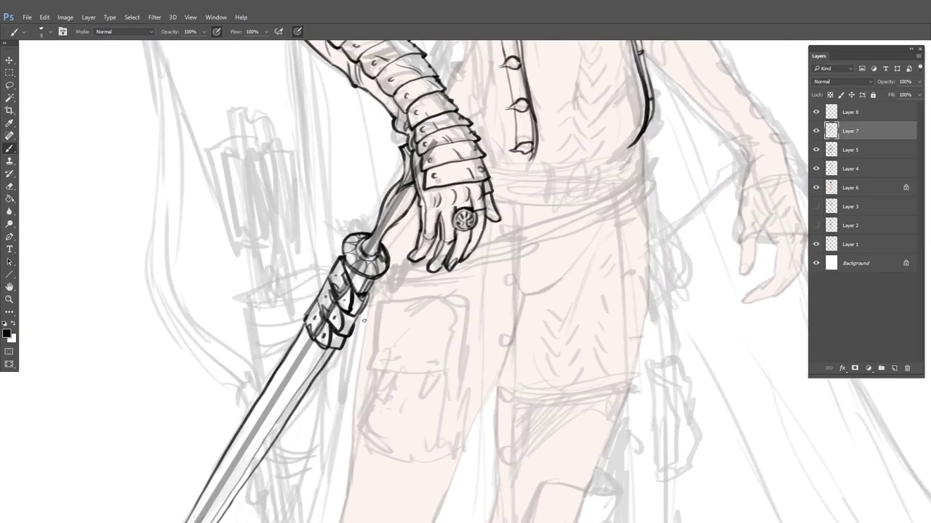
drag(387, 322, 324, 320)
drag(562, 277, 505, 241)
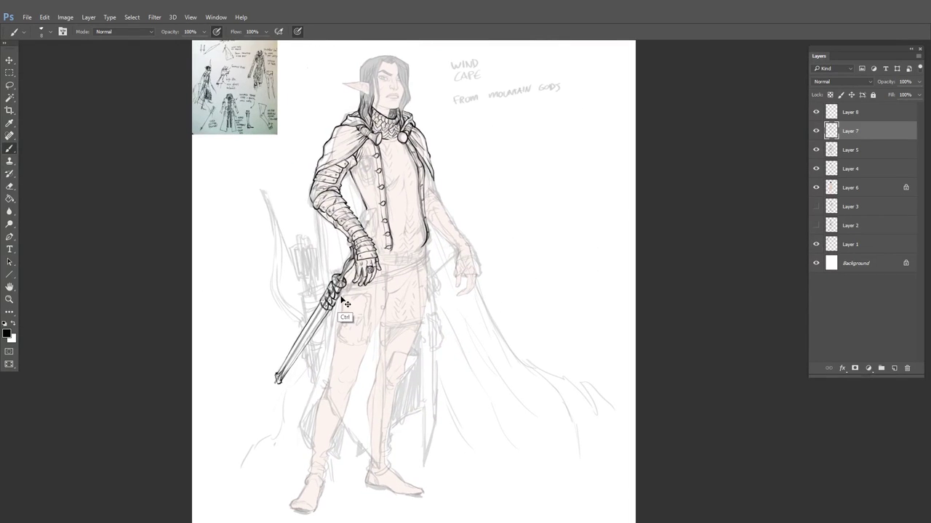
Ink the sword-hanger straps running from the hilt disc and scale plates up behind the armored hand, with small stud dots
drag(330, 286, 393, 329)
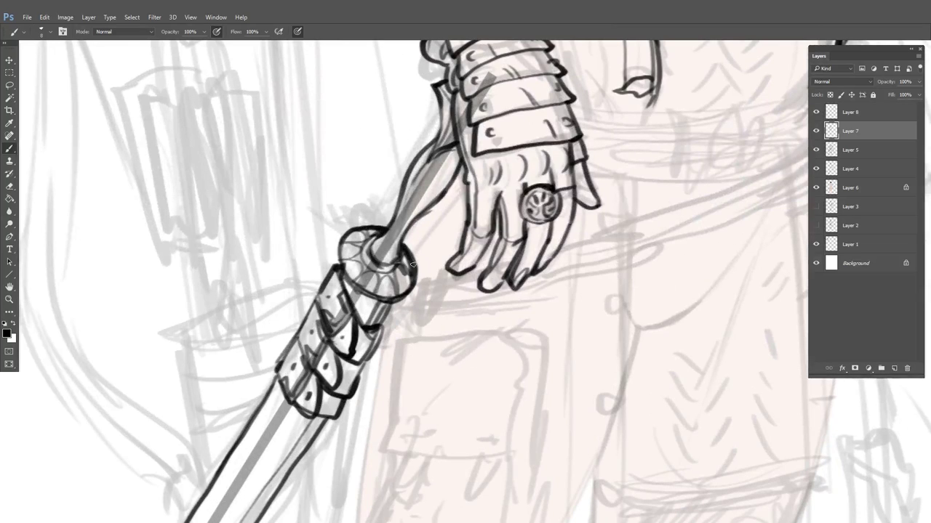
drag(412, 266, 465, 206)
drag(416, 237, 469, 176)
drag(405, 254, 471, 180)
drag(377, 227, 402, 190)
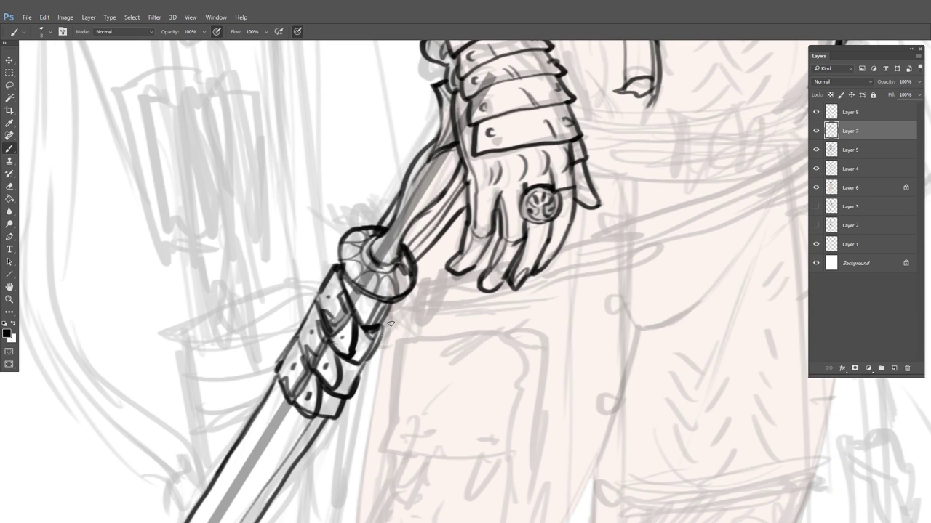
drag(376, 345, 458, 270)
drag(463, 217, 414, 270)
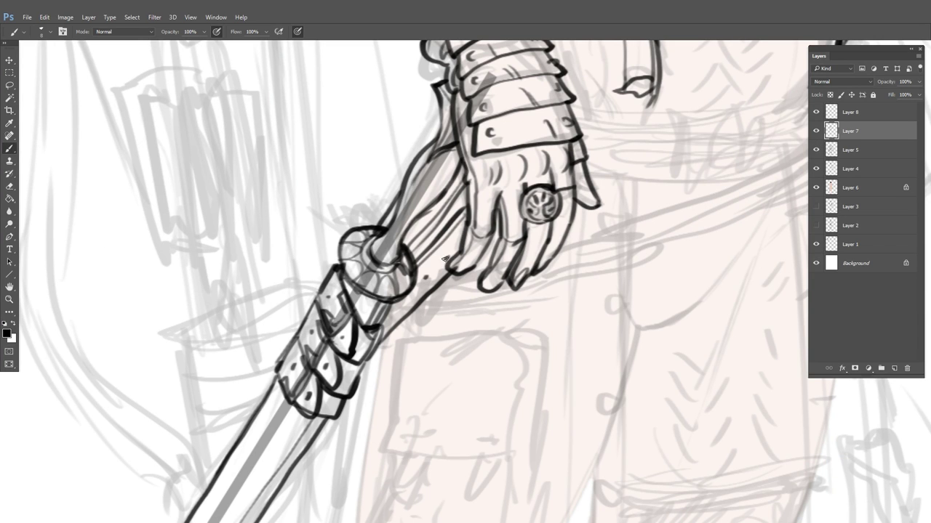
Outline the waist belt section beside the armored hand with a straight vertical end and small scalloped corners
drag(525, 227, 505, 233)
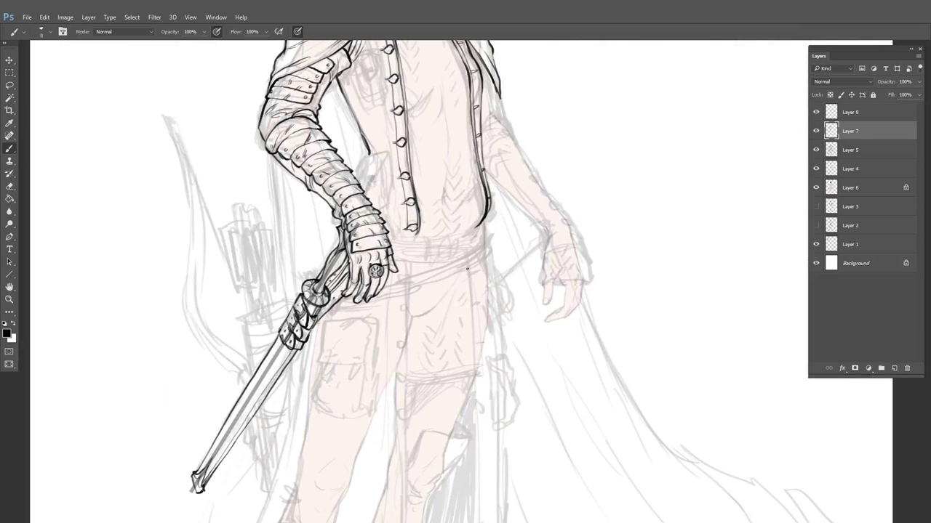
drag(421, 274, 506, 274)
mouse_move(510, 197)
mouse_down()
mouse_move(422, 252)
mouse_move(477, 328)
mouse_move(523, 259)
mouse_up()
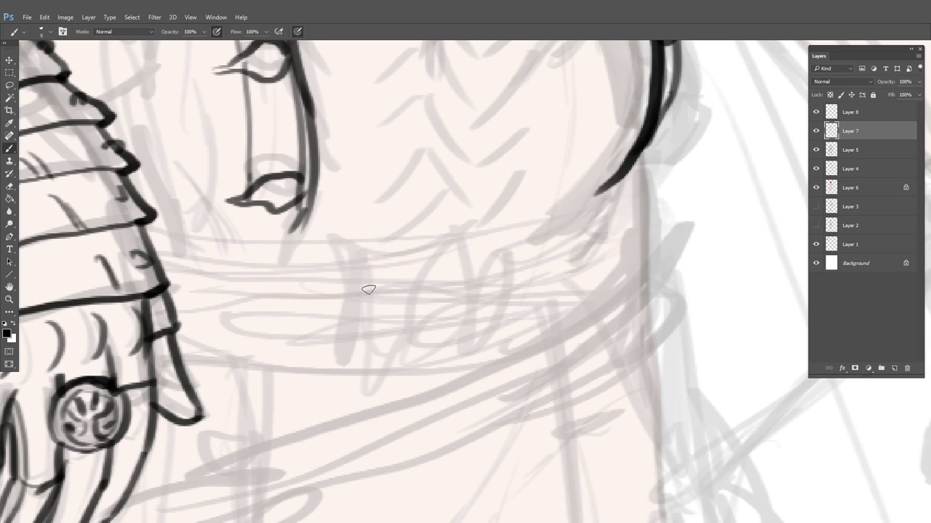
mouse_move(362, 239)
mouse_down()
mouse_move(370, 241)
mouse_move(377, 365)
mouse_move(361, 369)
mouse_move(369, 243)
mouse_up()
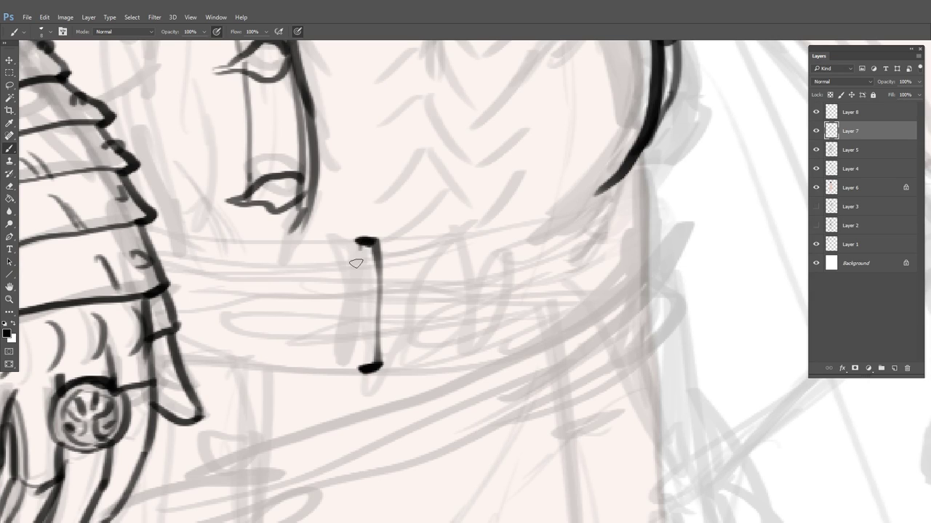
mouse_move(359, 247)
mouse_down()
mouse_move(348, 266)
mouse_move(291, 239)
mouse_move(193, 247)
mouse_move(142, 245)
mouse_up()
drag(307, 222, 284, 245)
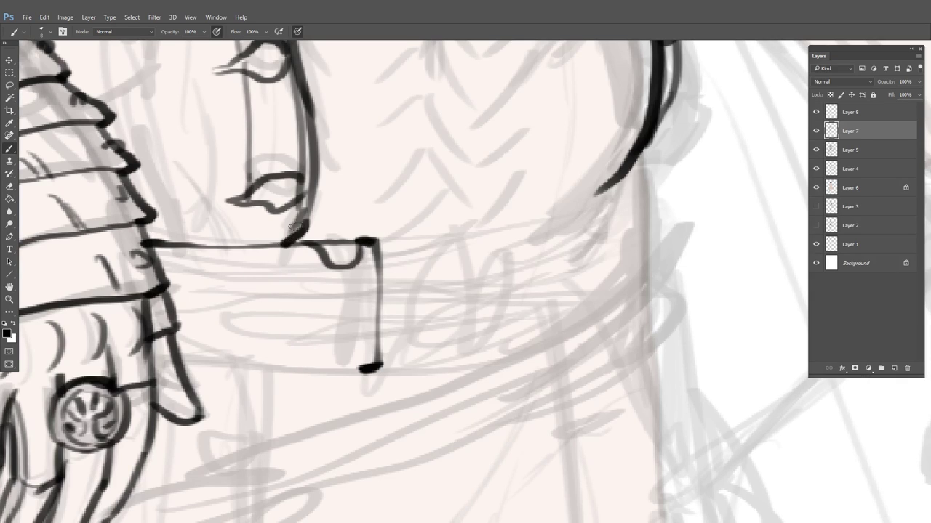
mouse_move(369, 369)
mouse_down()
mouse_move(189, 369)
mouse_move(336, 347)
mouse_move(280, 370)
mouse_up()
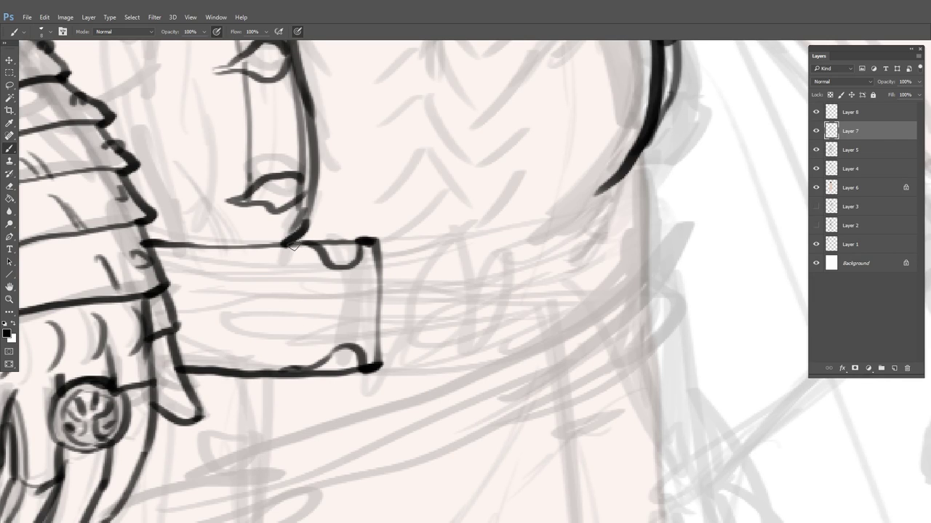
Decorate that belt section with curved double flourishes, three round studs and a pointed frame around the studs
drag(293, 247, 325, 289)
drag(263, 249, 320, 289)
mouse_move(247, 373)
mouse_down()
mouse_move(335, 329)
mouse_move(308, 352)
mouse_move(339, 328)
mouse_up()
drag(337, 328, 259, 371)
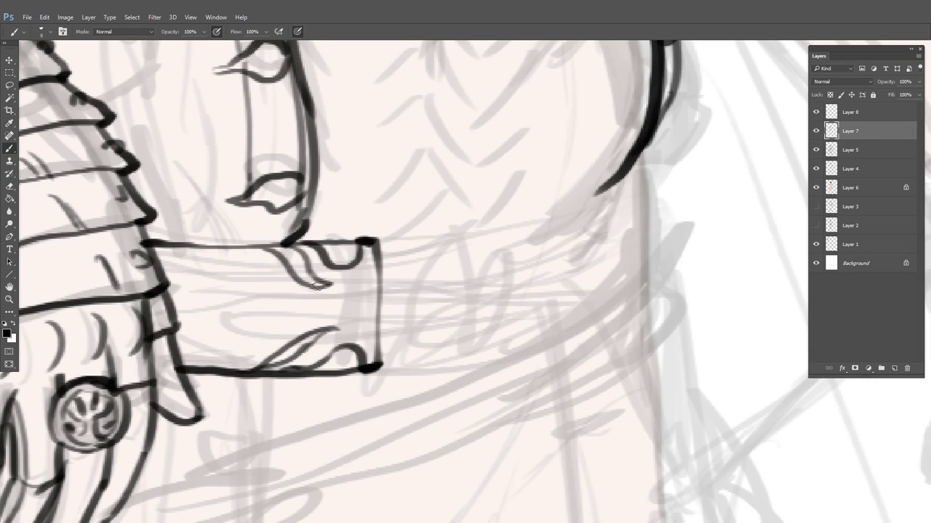
drag(301, 300, 286, 311)
drag(346, 301, 341, 314)
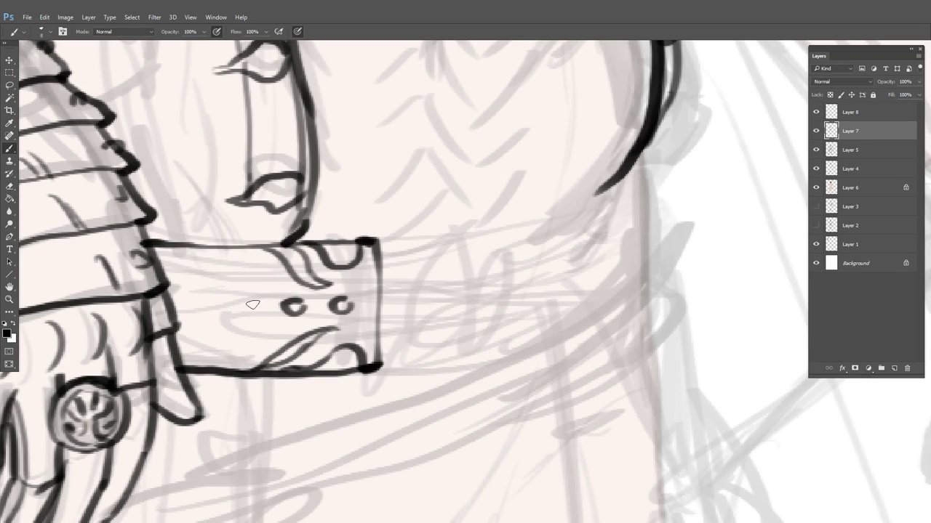
drag(256, 303, 247, 312)
mouse_move(317, 286)
mouse_down()
mouse_move(266, 295)
mouse_move(215, 320)
mouse_move(303, 330)
mouse_move(247, 366)
mouse_up()
drag(311, 285, 255, 247)
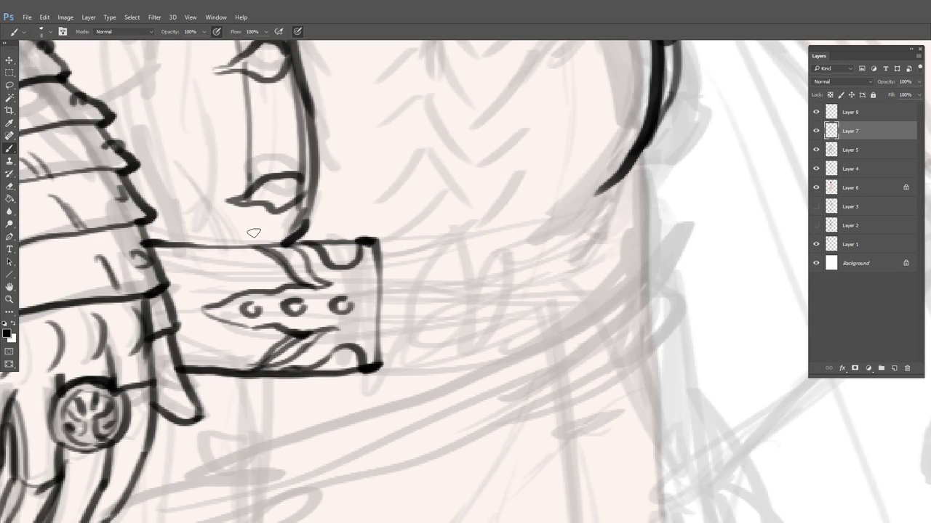
Outline the opposite waist belt section, curving its edges around the hip below the coat's far edge
mouse_move(489, 236)
mouse_down()
mouse_move(491, 349)
mouse_move(504, 355)
mouse_move(475, 376)
mouse_move(631, 285)
mouse_move(647, 264)
mouse_move(647, 232)
mouse_move(665, 249)
mouse_up()
mouse_move(486, 232)
mouse_down()
mouse_move(609, 201)
mouse_move(576, 205)
mouse_up()
mouse_move(576, 205)
mouse_down()
mouse_move(631, 190)
mouse_move(643, 156)
mouse_move(647, 256)
mouse_up()
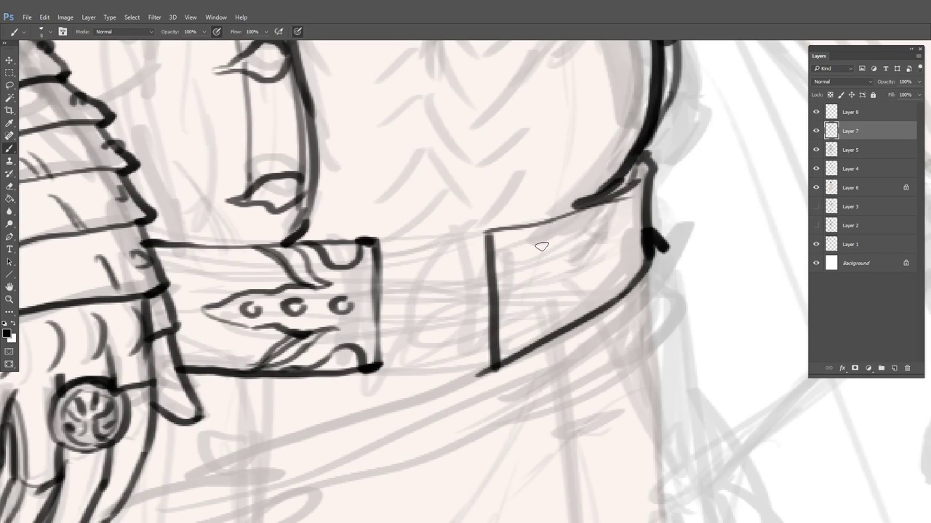
Mirror the ornament on the far belt section with scalloped corners, flourishes and a pointed frame holding three studs
drag(502, 229, 513, 250)
drag(535, 247, 549, 220)
drag(508, 357, 532, 344)
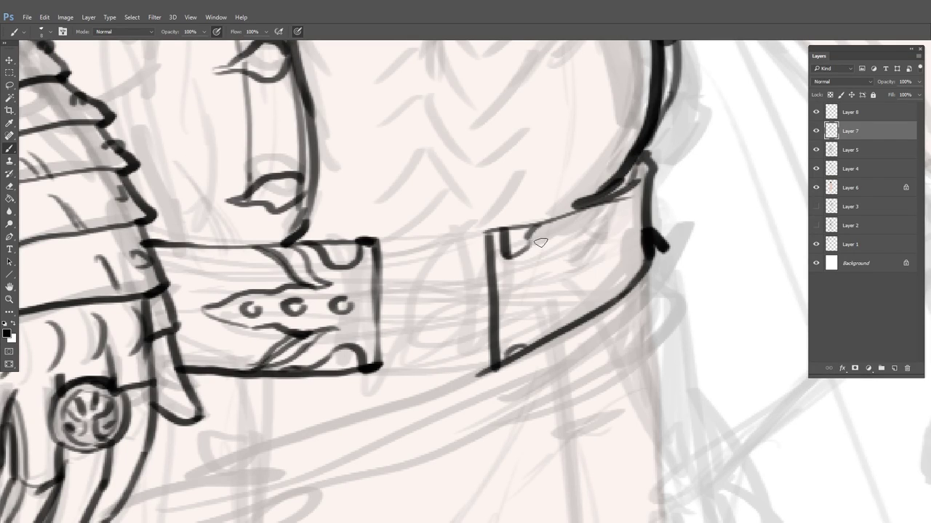
mouse_move(554, 220)
mouse_down()
mouse_move(534, 261)
mouse_move(561, 224)
mouse_up()
mouse_move(579, 211)
mouse_down()
mouse_move(539, 270)
mouse_move(570, 270)
mouse_move(556, 289)
mouse_move(519, 299)
mouse_move(518, 289)
mouse_move(574, 277)
mouse_move(569, 268)
mouse_move(595, 273)
mouse_move(584, 284)
mouse_move(597, 273)
mouse_move(575, 306)
mouse_move(558, 309)
mouse_move(559, 326)
mouse_move(522, 339)
mouse_up()
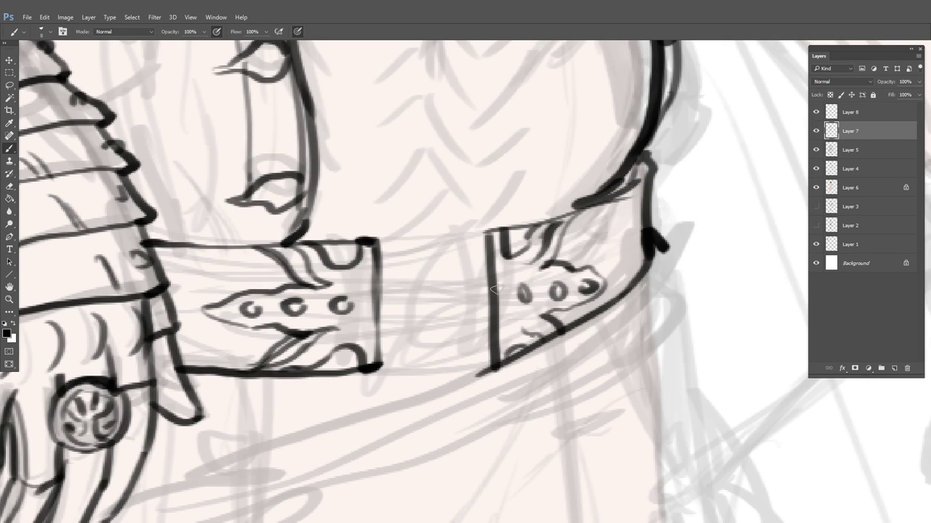
Ink an interlaced round clasp with a faceted center between the belt sections, erase its overlapping lines and retouch the outline
drag(375, 241, 398, 281)
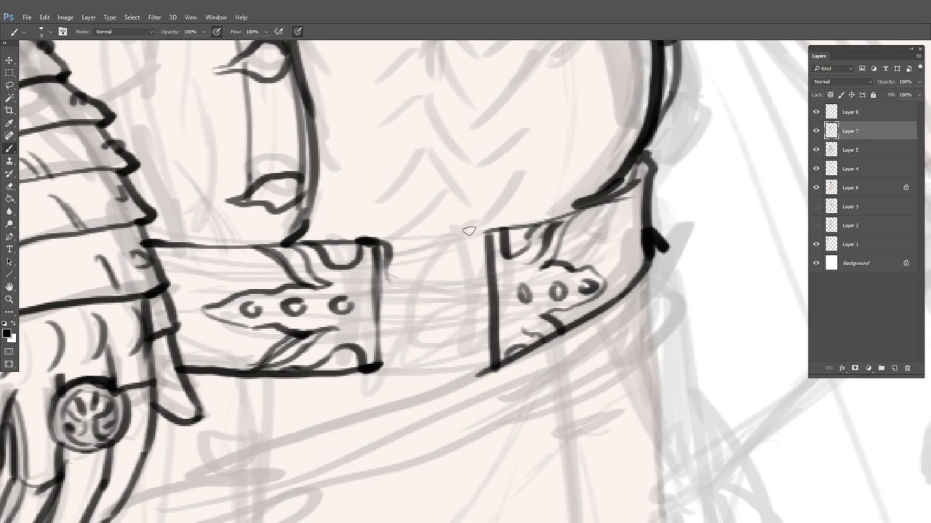
mouse_move(386, 256)
mouse_down()
mouse_move(389, 277)
mouse_move(407, 282)
mouse_up()
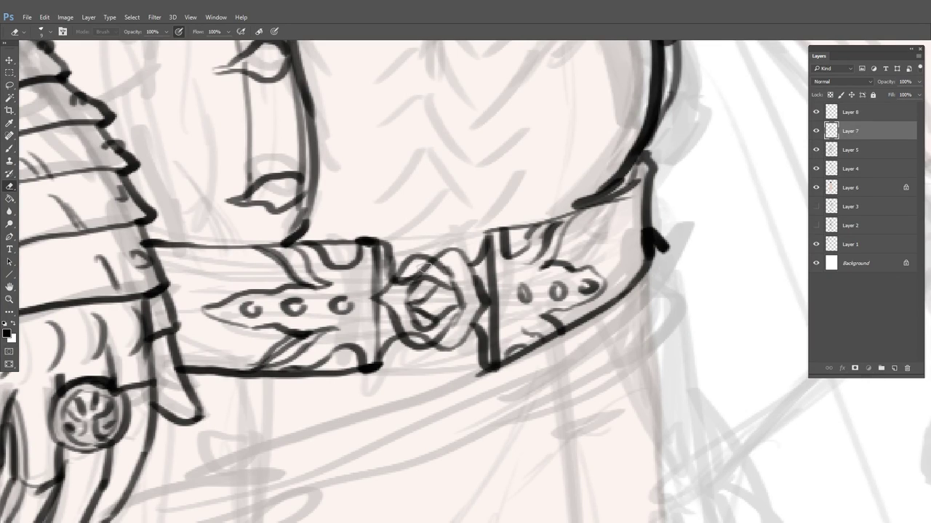
mouse_move(421, 269)
mouse_down()
mouse_move(434, 266)
mouse_move(403, 288)
mouse_up()
mouse_move(419, 327)
mouse_down()
mouse_move(409, 331)
mouse_move(441, 340)
mouse_up()
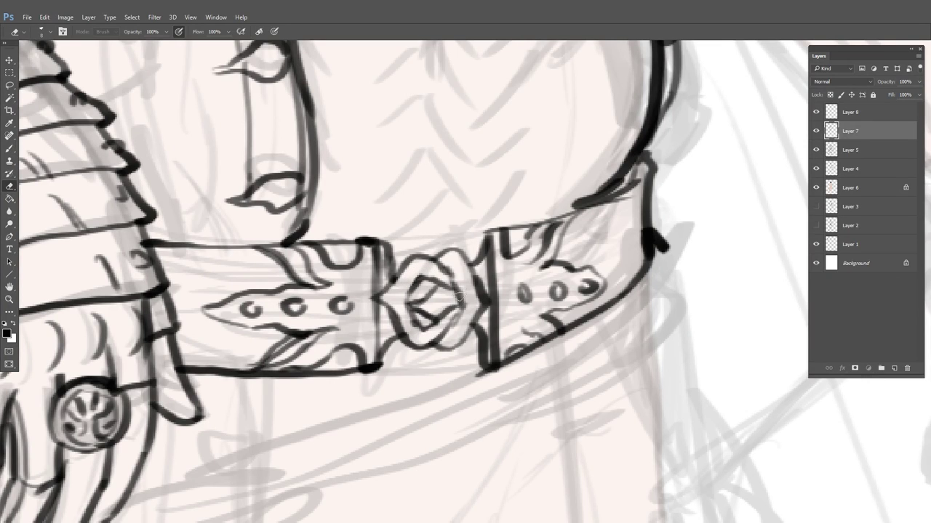
mouse_move(458, 296)
mouse_down()
mouse_move(460, 331)
mouse_move(449, 342)
mouse_move(491, 269)
mouse_up()
key(b)
drag(462, 306, 452, 322)
mouse_move(456, 286)
mouse_down()
mouse_move(416, 303)
mouse_move(457, 272)
mouse_up()
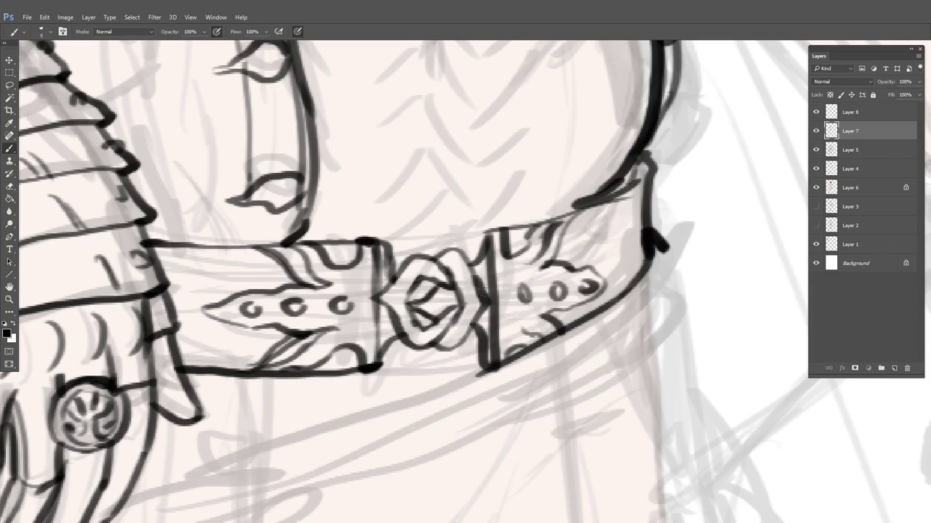
mouse_move(435, 347)
mouse_down()
mouse_move(509, 327)
mouse_move(440, 329)
mouse_up()
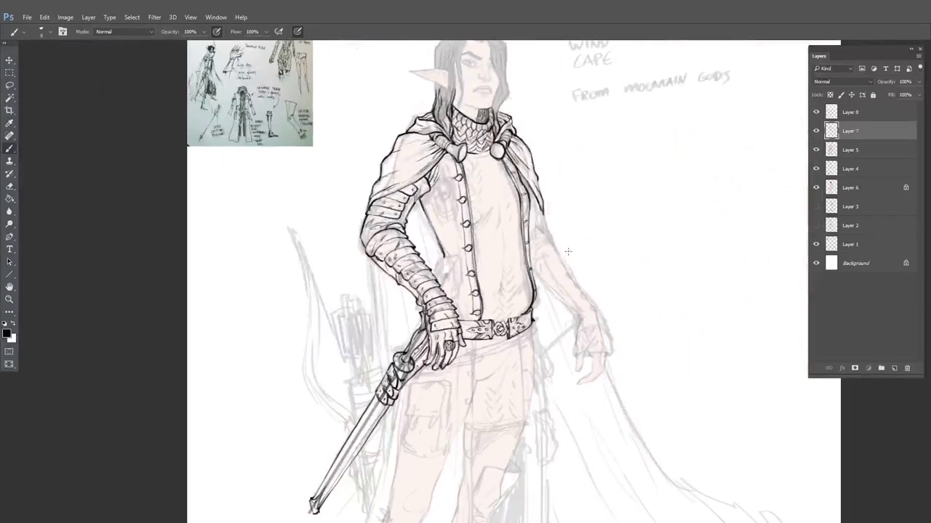
Ink a narrow slanted second belt below the waist belt with a small buckle, both strap edges and punched holes
drag(541, 278, 571, 280)
drag(561, 389, 557, 232)
drag(477, 245, 538, 246)
drag(447, 204, 543, 260)
drag(682, 117, 688, 155)
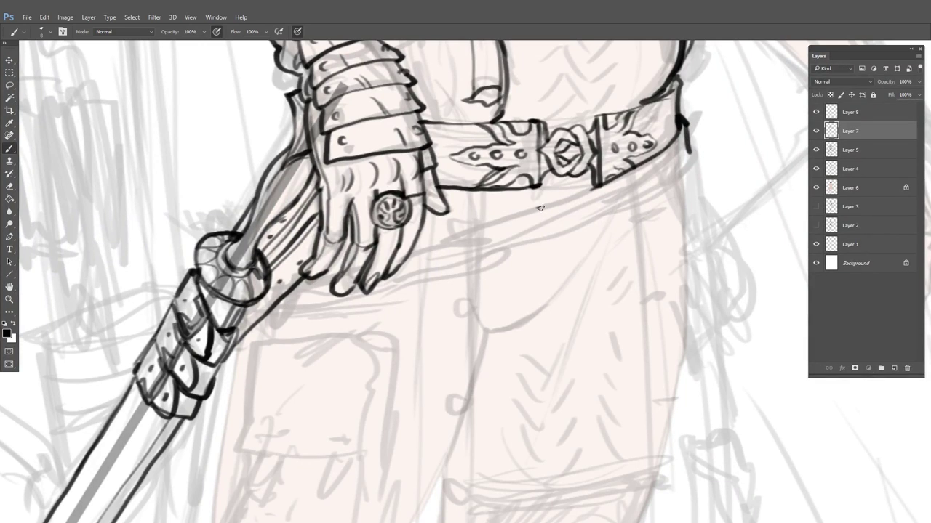
mouse_move(535, 209)
mouse_down()
mouse_move(522, 218)
mouse_move(547, 235)
mouse_move(567, 206)
mouse_move(541, 233)
mouse_move(655, 181)
mouse_up()
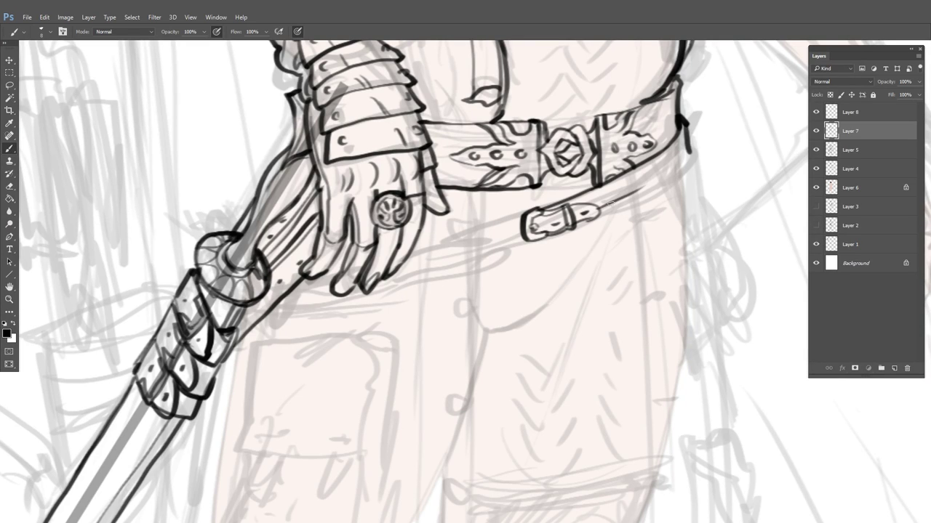
drag(607, 208, 683, 150)
drag(524, 212, 413, 249)
mouse_move(525, 240)
mouse_down()
mouse_move(409, 279)
mouse_move(279, 301)
mouse_up()
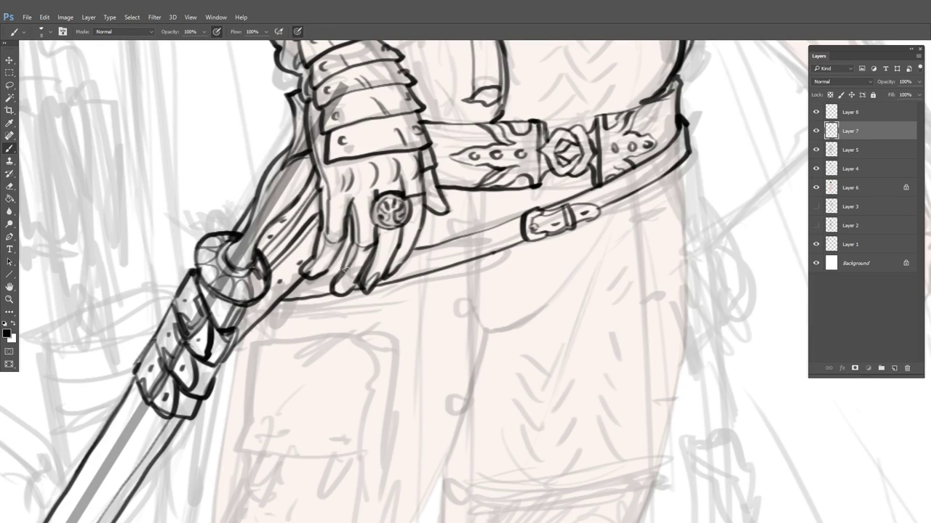
drag(323, 273, 345, 270)
drag(411, 256, 519, 219)
Fill both ornamented waist belt sections with short curved hatching strokes around the flourishes
drag(511, 309, 485, 306)
drag(556, 245, 587, 246)
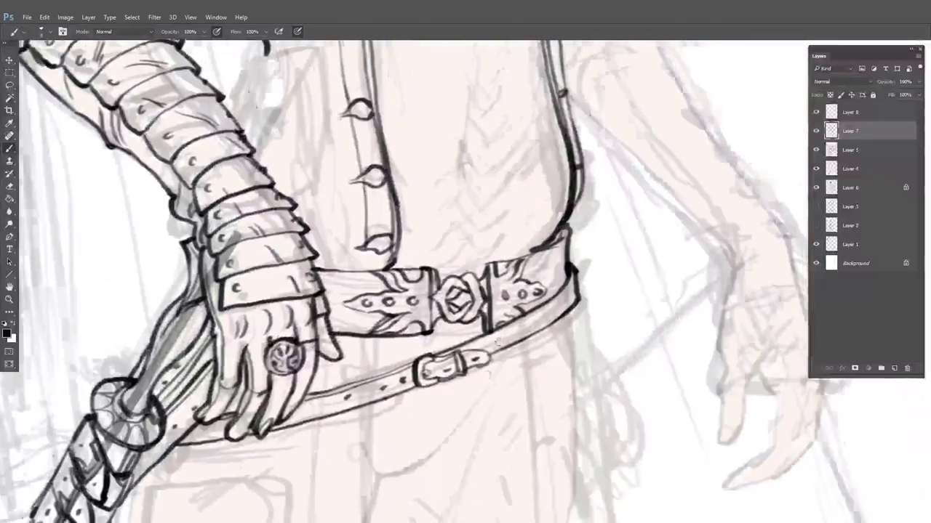
drag(329, 272, 350, 295)
mouse_move(347, 272)
mouse_down()
mouse_move(363, 294)
mouse_move(378, 292)
mouse_up()
mouse_move(373, 272)
mouse_down()
mouse_move(389, 291)
mouse_move(368, 332)
mouse_move(356, 333)
mouse_up()
drag(364, 313, 348, 332)
drag(356, 312, 332, 330)
drag(544, 253, 538, 278)
mouse_move(559, 249)
mouse_down()
mouse_move(544, 279)
mouse_move(551, 277)
mouse_up()
drag(571, 253, 563, 271)
Ink the coat's hip pocket beside the armored forearm with a folded flap, a rounded outer edge and an inner fold line
scroll(533, 300, down, 5)
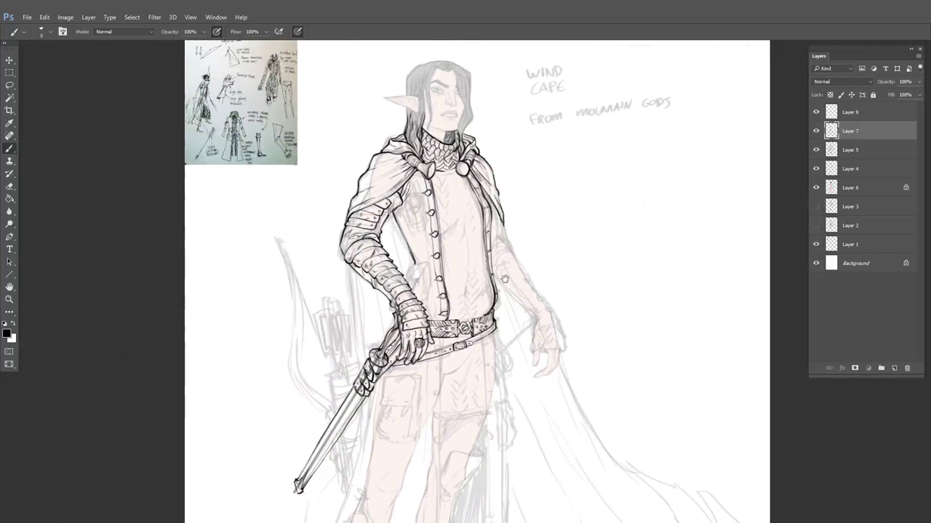
drag(523, 374, 518, 323)
mouse_move(522, 238)
mouse_down()
mouse_move(535, 271)
mouse_move(505, 236)
mouse_up()
scroll(504, 235, up, 5)
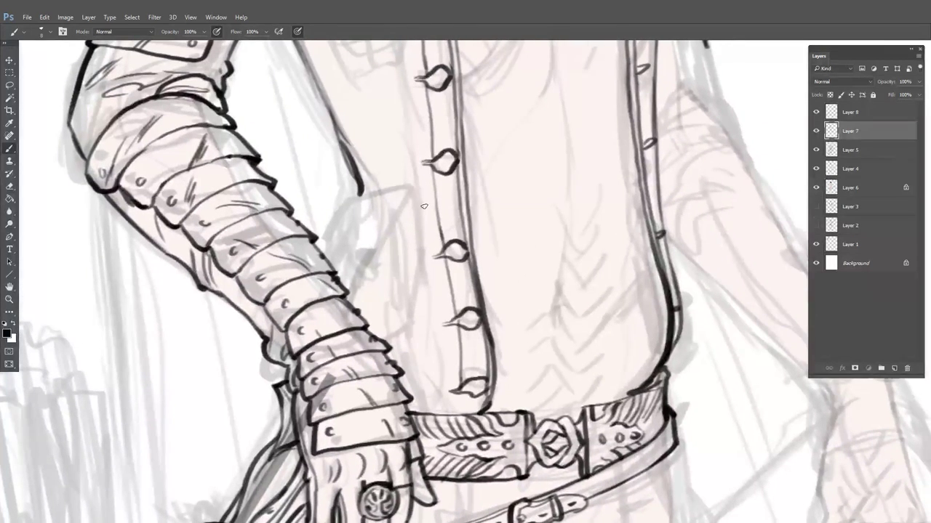
drag(419, 198, 393, 345)
mouse_move(419, 198)
mouse_down()
mouse_move(350, 207)
mouse_move(334, 260)
mouse_move(385, 231)
mouse_move(418, 196)
mouse_move(329, 246)
mouse_up()
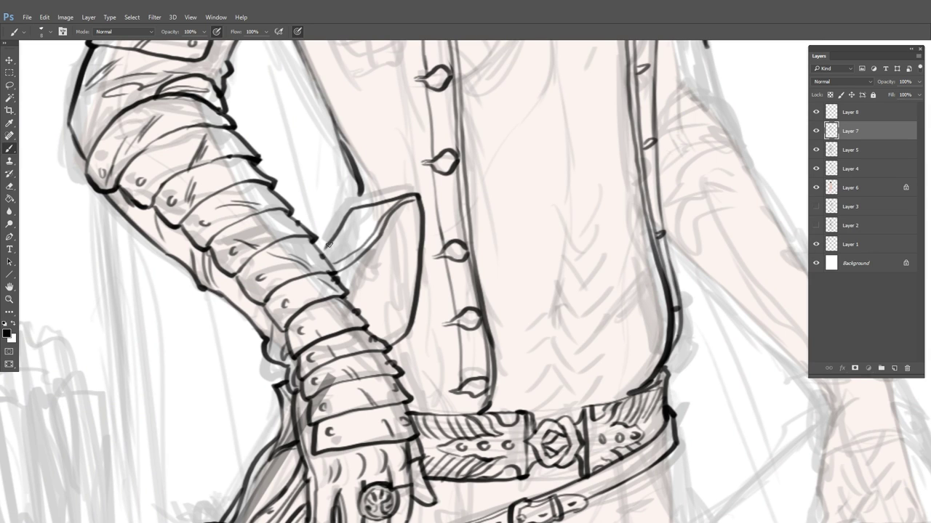
mouse_move(389, 214)
mouse_down()
mouse_move(385, 334)
mouse_move(399, 342)
mouse_up()
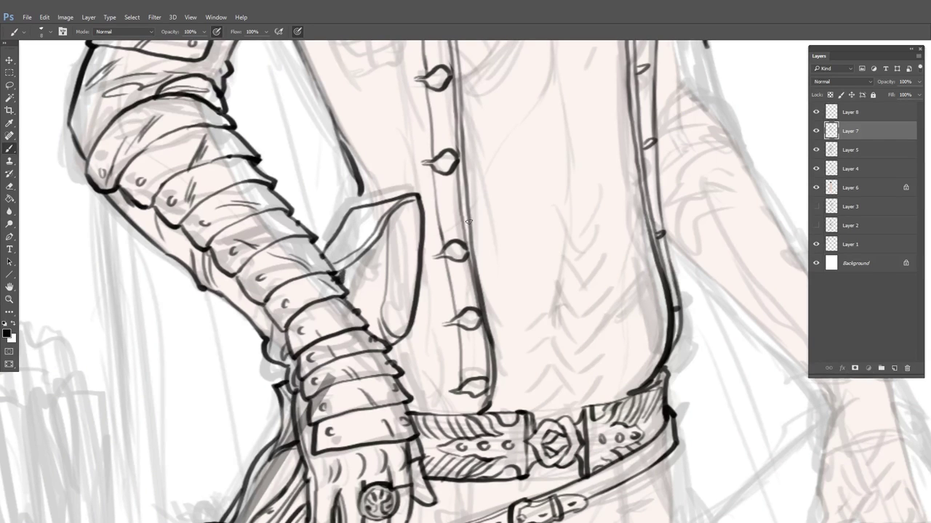
Ink a rounded chest pocket beside the coat's buttons with a pointed flap, a small triangular fastener and a center crease
scroll(346, 244, up, 5)
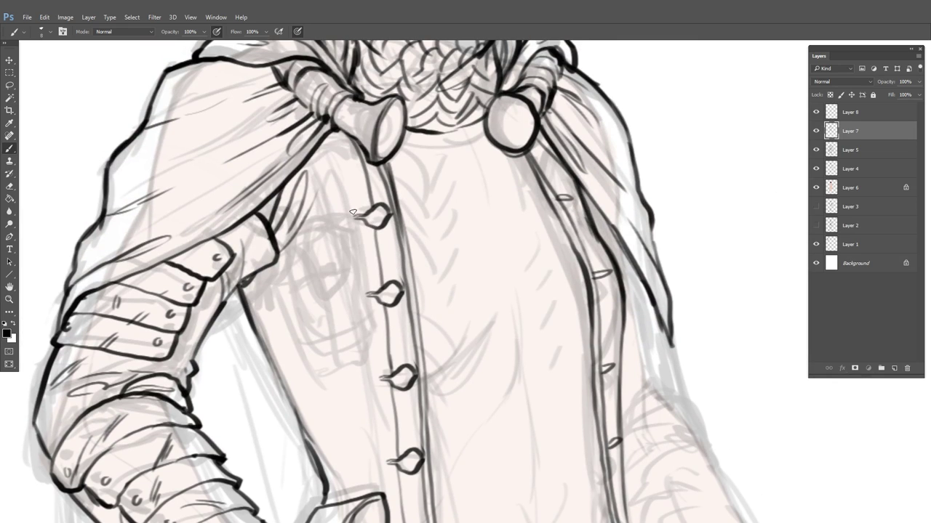
mouse_move(354, 212)
mouse_down()
mouse_move(367, 329)
mouse_move(333, 216)
mouse_move(290, 234)
mouse_move(328, 358)
mouse_move(373, 325)
mouse_up()
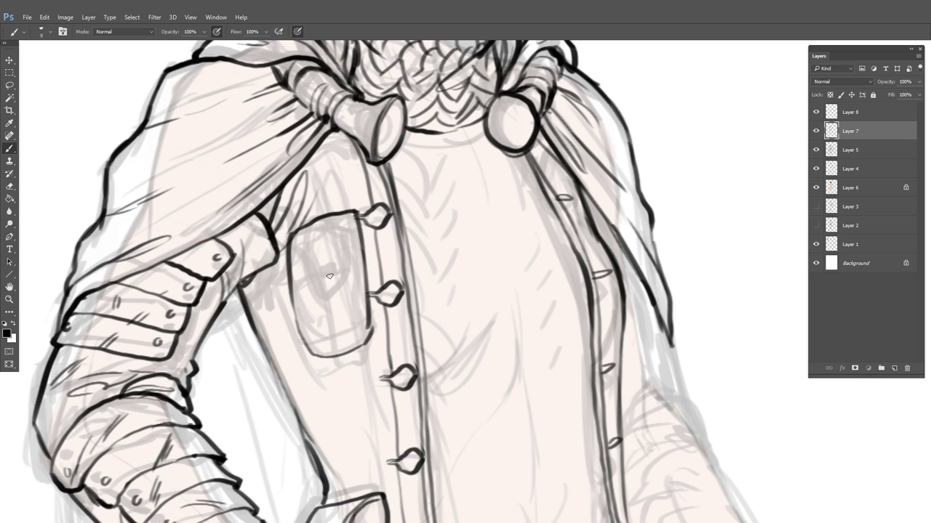
mouse_move(291, 238)
mouse_down()
mouse_move(304, 268)
mouse_move(333, 285)
mouse_move(349, 219)
mouse_move(363, 339)
mouse_up()
drag(292, 258, 308, 353)
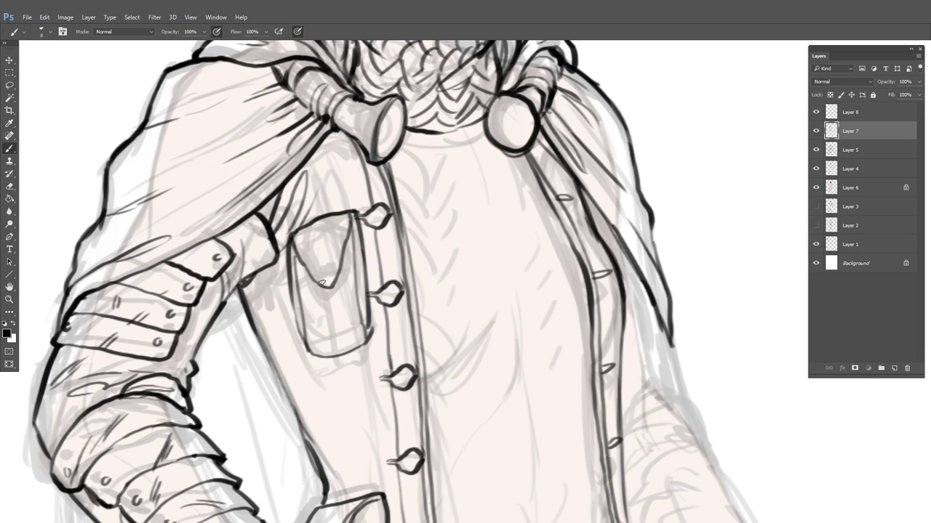
drag(326, 278, 332, 260)
mouse_move(317, 267)
mouse_down()
mouse_move(330, 260)
mouse_move(331, 321)
mouse_up()
Add short parallel fold strokes at the coat's armpit next to the chest pocket
drag(575, 301, 381, 271)
drag(478, 357, 506, 258)
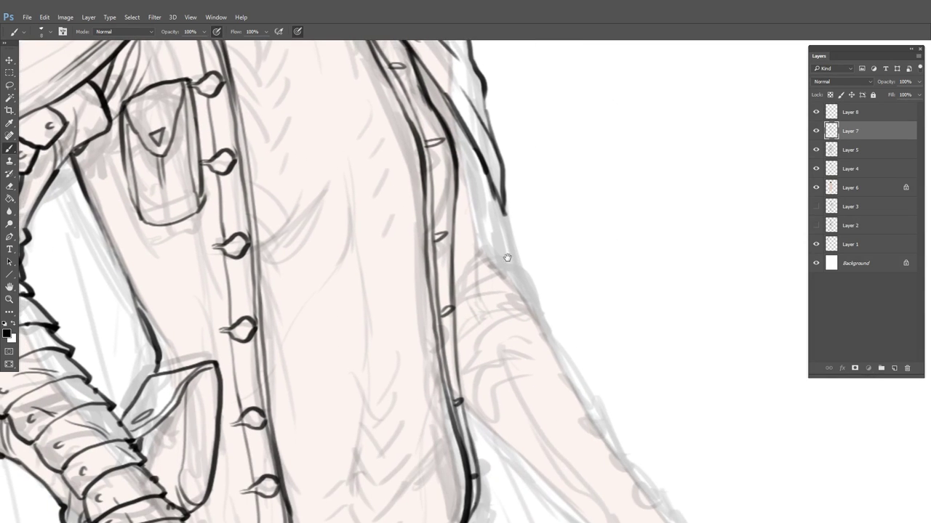
drag(88, 152, 111, 135)
drag(89, 160, 113, 146)
drag(93, 166, 115, 155)
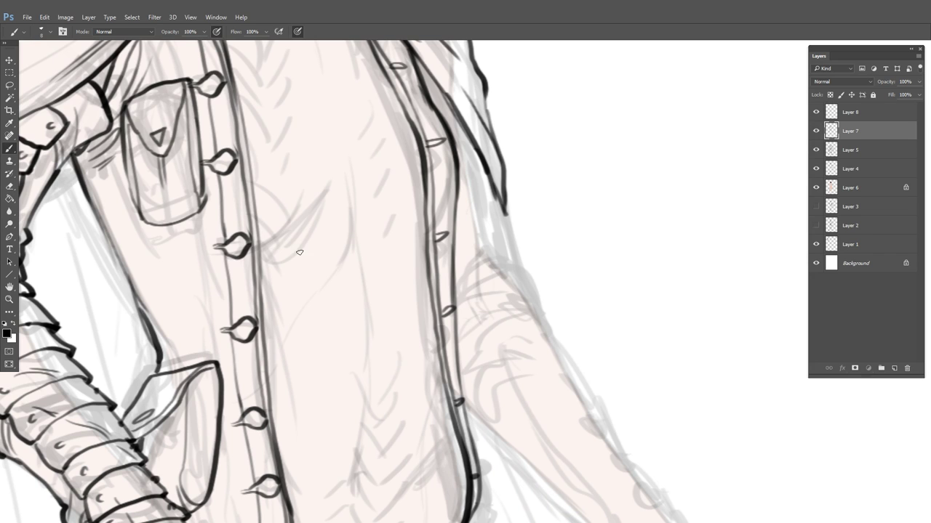
Ink long fold lines on the coat beside the hip pocket, running down to the waist belt
drag(487, 296, 481, 201)
drag(415, 354, 457, 207)
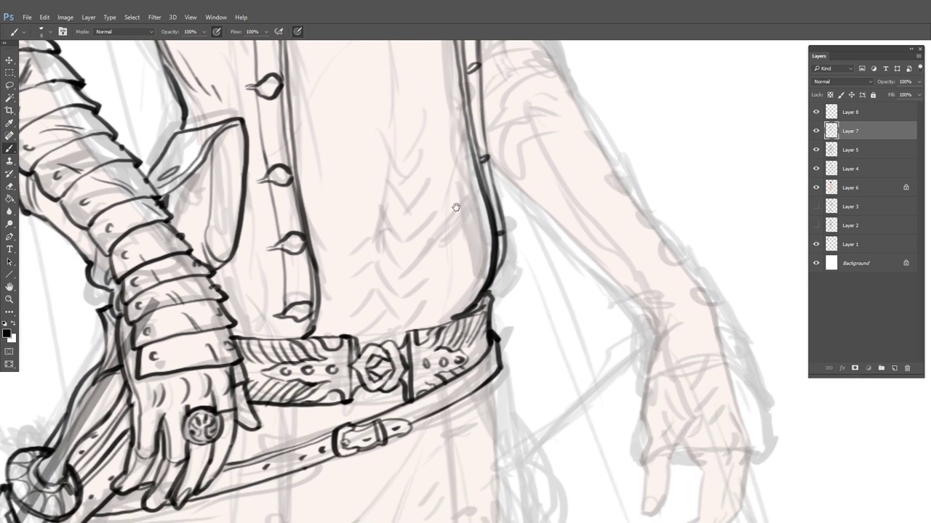
drag(246, 286, 244, 335)
drag(239, 267, 243, 312)
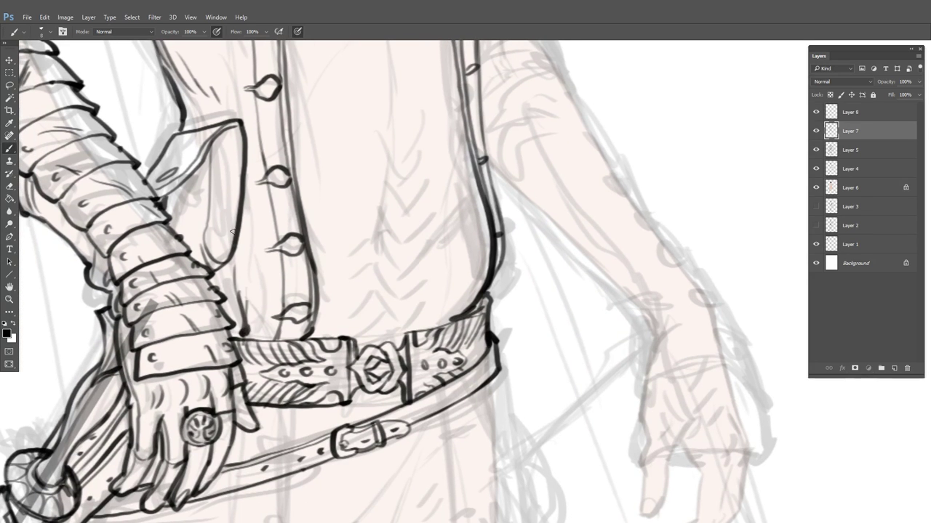
drag(245, 221, 243, 273)
drag(243, 265, 247, 322)
drag(491, 286, 463, 412)
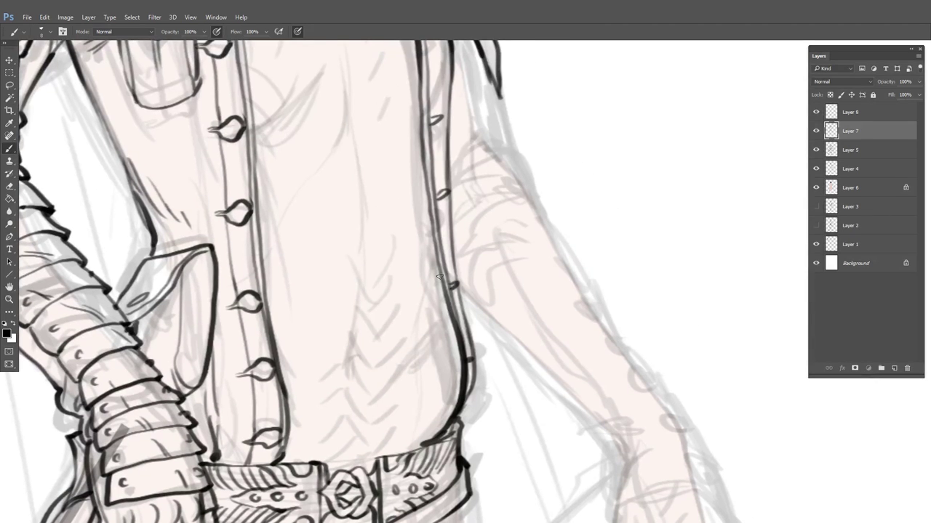
Fill the gap inside the coat's open edge just above the belt with dense black shadow strokes
drag(442, 276, 448, 348)
drag(443, 291, 451, 358)
mouse_move(449, 346)
mouse_down()
mouse_move(444, 379)
mouse_move(456, 396)
mouse_up()
drag(448, 312, 458, 371)
drag(447, 340, 457, 393)
drag(450, 318, 461, 386)
drag(454, 336, 458, 389)
mouse_move(446, 309)
mouse_down()
mouse_move(453, 381)
mouse_move(443, 364)
mouse_up()
drag(443, 312, 450, 375)
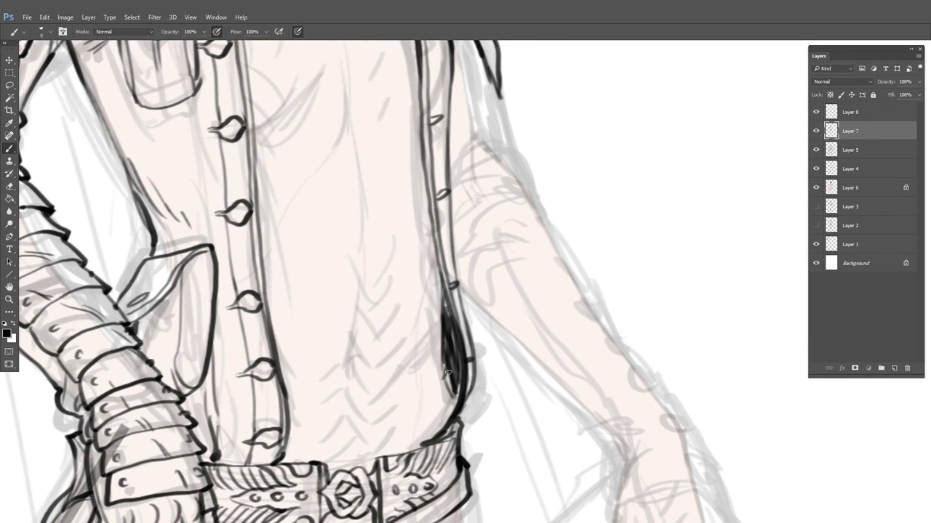
mouse_move(440, 331)
mouse_down()
mouse_move(416, 372)
mouse_move(394, 383)
mouse_up()
drag(419, 376, 382, 392)
drag(459, 310, 445, 378)
Ink the coat's long front edge from the belt to a pointed tip at the ankle, with the diagonal hem rising to the knee
scroll(445, 378, down, 5)
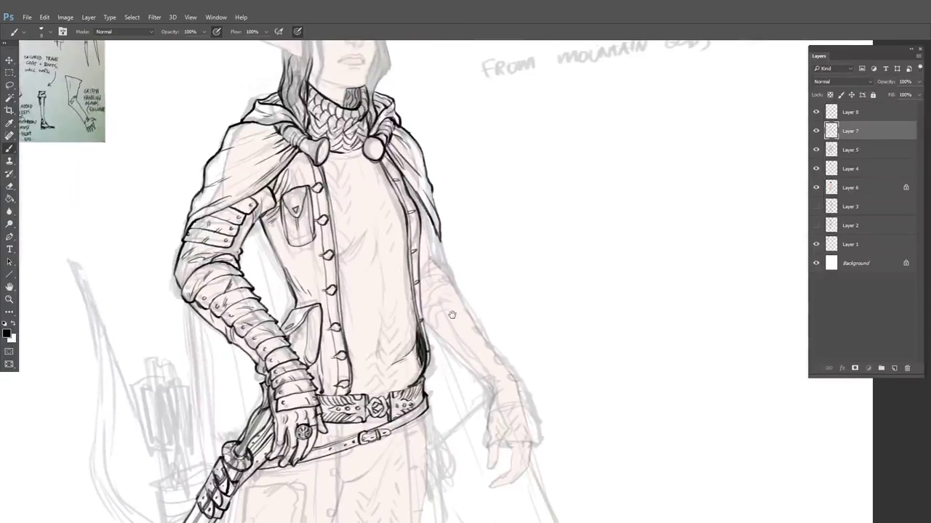
scroll(399, 324, up, 4)
drag(282, 280, 341, 220)
drag(441, 246, 187, 251)
drag(506, 282, 435, 211)
drag(306, 349, 426, 361)
mouse_move(389, 333)
mouse_down()
mouse_move(443, 245)
mouse_move(429, 303)
mouse_up()
alt+click(474, 168)
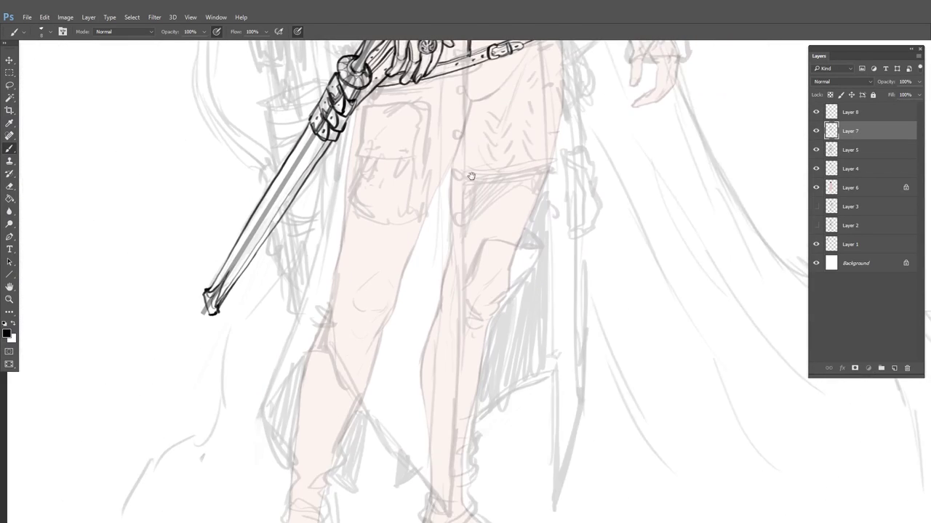
drag(500, 138, 474, 168)
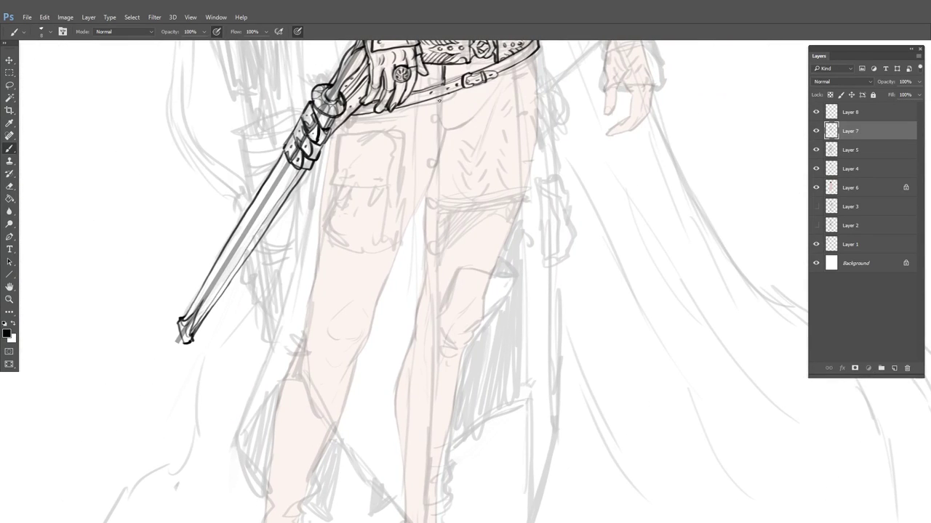
drag(443, 109, 428, 463)
scroll(427, 363, down, 3)
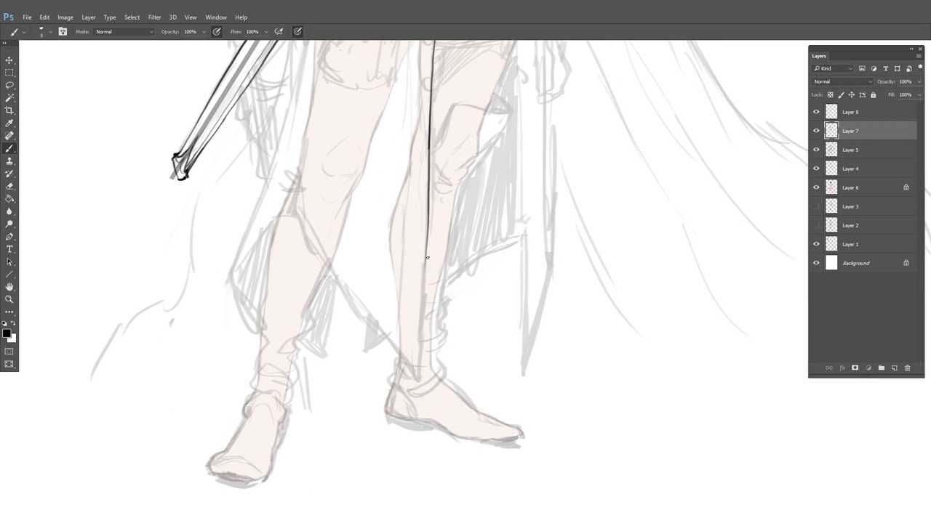
drag(426, 246, 417, 378)
drag(294, 192, 417, 376)
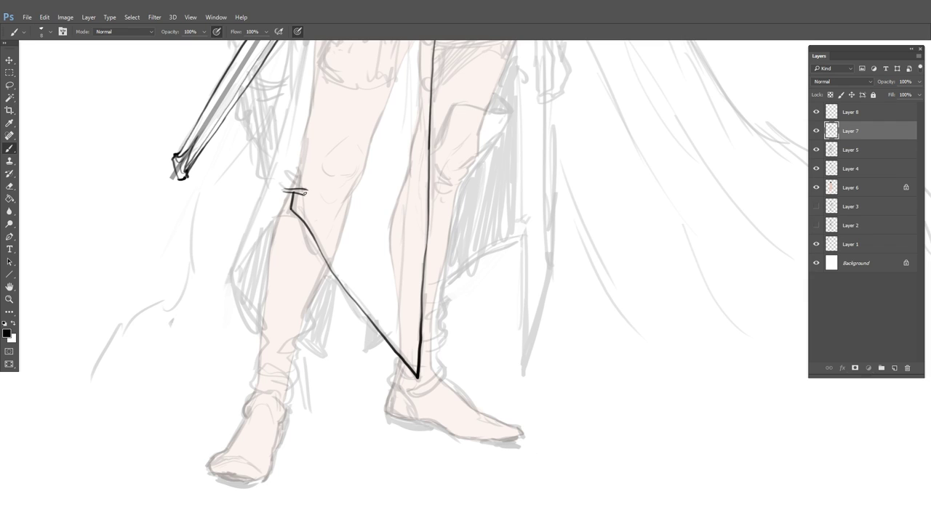
Ink the coat's angular side flap at the knee, plus the front leg's slouched boot shaft with bumpy edges and wrinkle folds
mouse_move(292, 192)
mouse_down()
mouse_move(232, 273)
mouse_move(256, 322)
mouse_up()
mouse_move(274, 231)
mouse_down()
mouse_move(256, 392)
mouse_move(262, 414)
mouse_up()
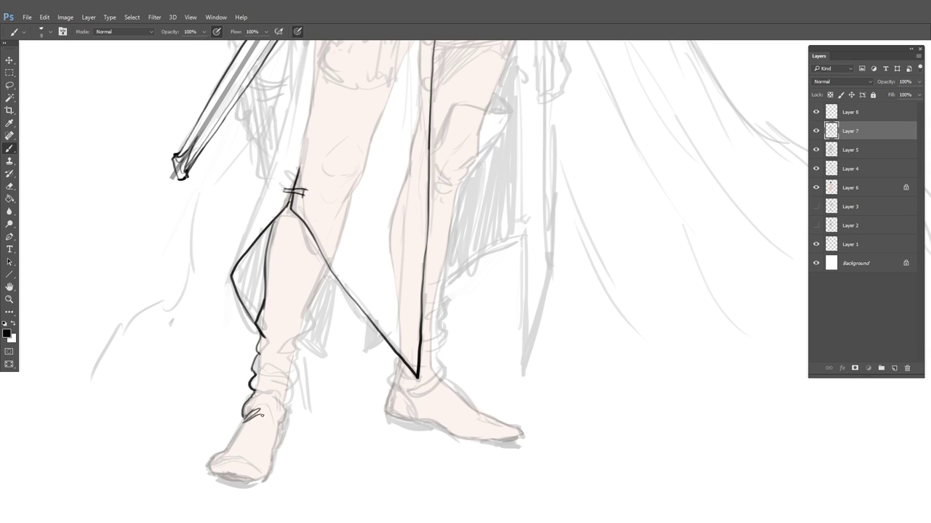
drag(328, 268, 293, 380)
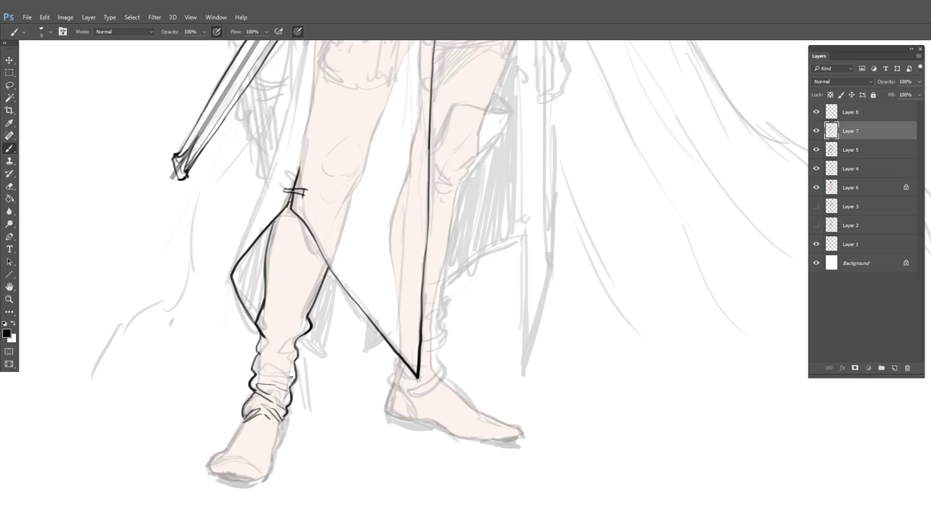
drag(293, 362, 272, 372)
drag(263, 314, 280, 303)
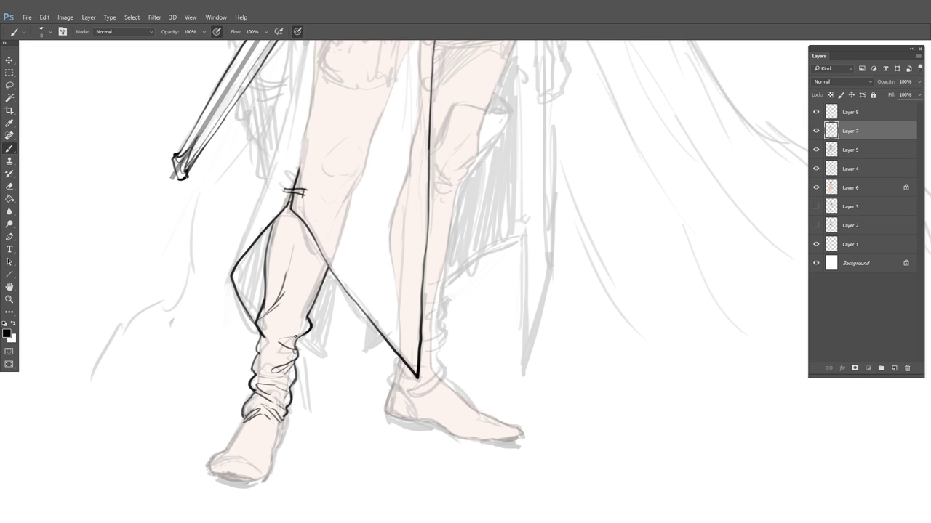
drag(259, 354, 278, 358)
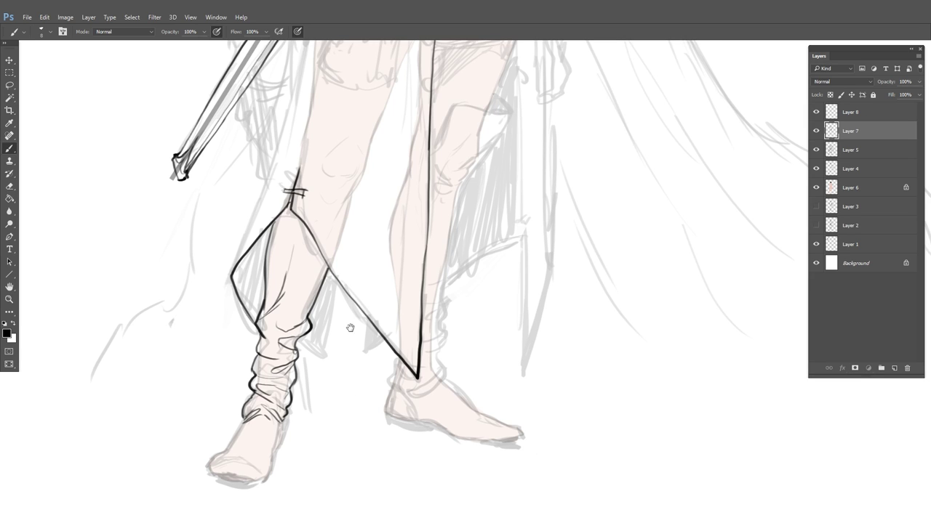
Outline the foot of the front boot with its instep, rounded toe and heavy sole line
drag(351, 328, 360, 225)
drag(280, 345, 351, 356)
drag(309, 294, 285, 361)
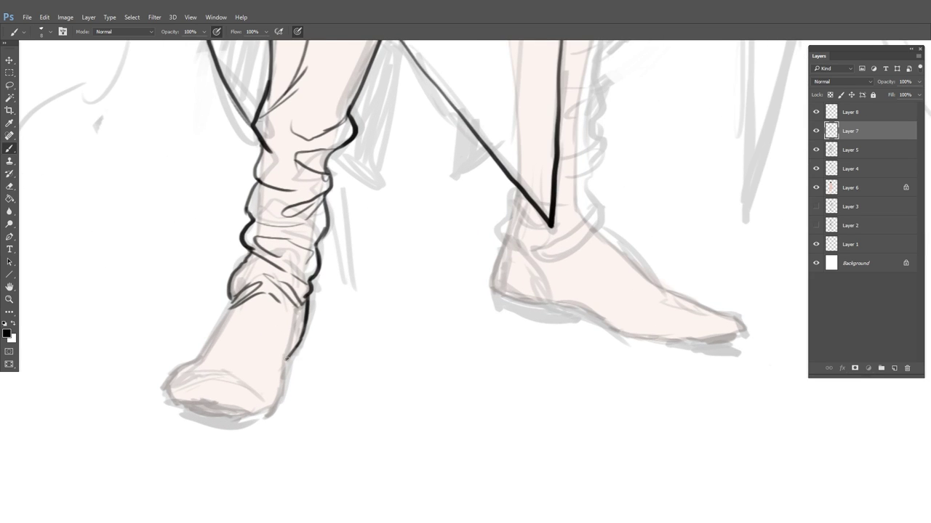
mouse_move(296, 311)
mouse_down()
mouse_move(285, 376)
mouse_move(256, 418)
mouse_up()
mouse_move(232, 298)
mouse_down()
mouse_move(206, 351)
mouse_move(173, 373)
mouse_move(202, 356)
mouse_up()
mouse_move(171, 375)
mouse_down()
mouse_move(175, 405)
mouse_move(277, 419)
mouse_up()
drag(168, 402, 256, 417)
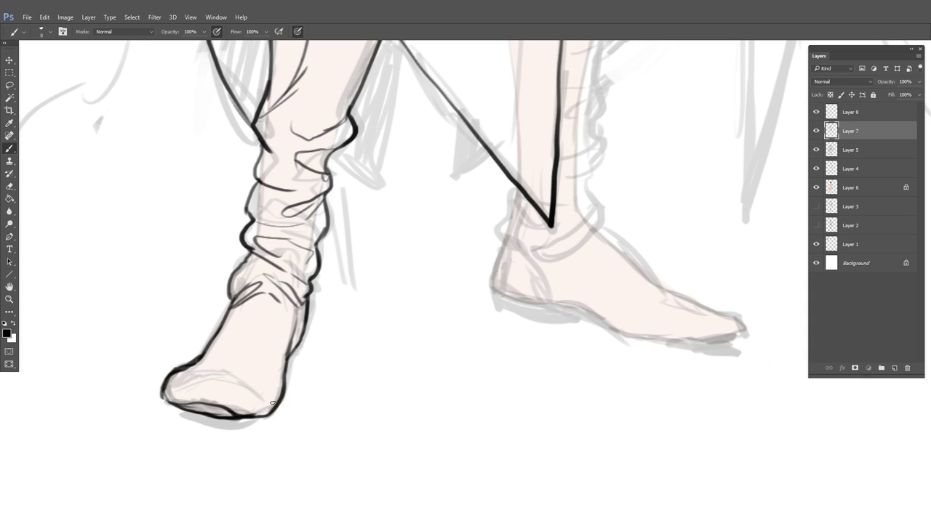
Add a curved toe-cap line, a reinforced side edge, a center seam and zigzag instep points to the front boot
mouse_move(171, 380)
mouse_down()
mouse_move(248, 377)
mouse_move(259, 396)
mouse_up()
drag(430, 269, 392, 280)
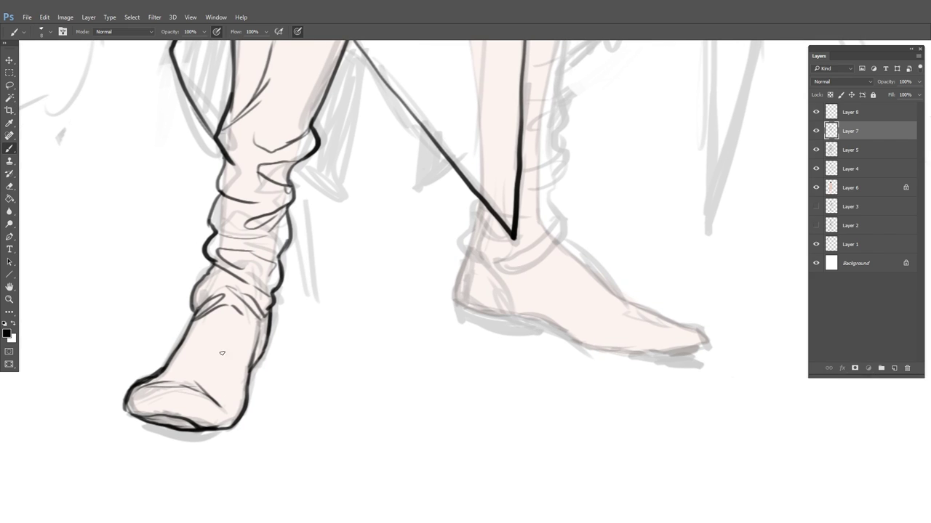
drag(271, 314, 259, 355)
mouse_move(189, 331)
mouse_down()
mouse_move(215, 332)
mouse_move(243, 202)
mouse_up()
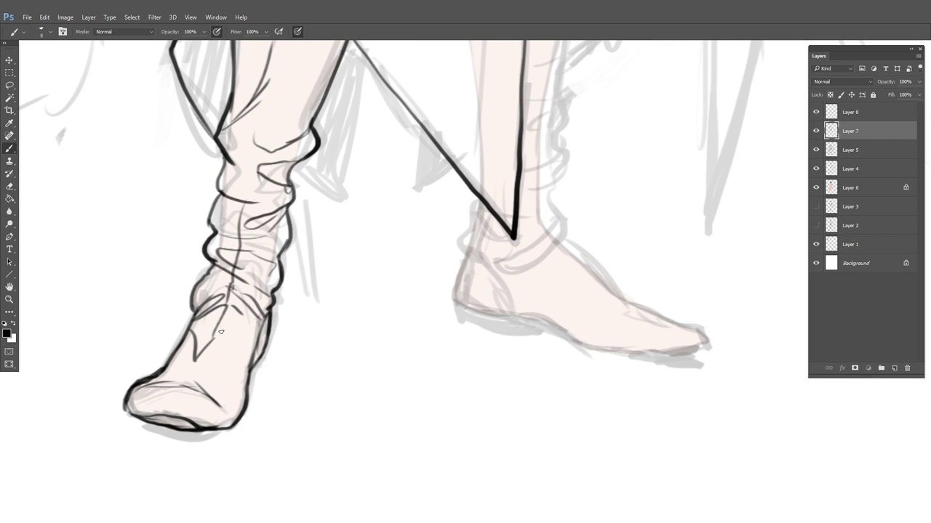
drag(233, 291, 250, 339)
Ink the back of the other boot with small ankle wrinkles running down to the heel
drag(567, 255, 436, 291)
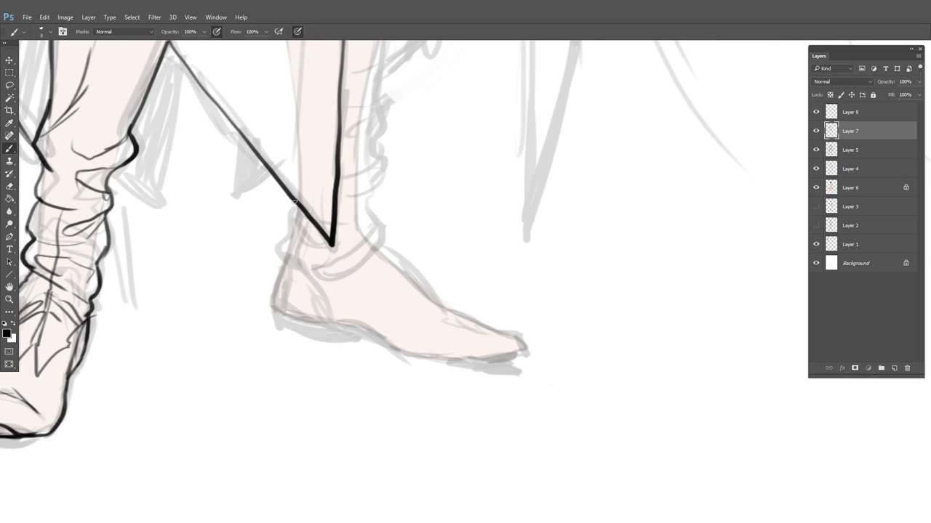
drag(295, 203, 279, 325)
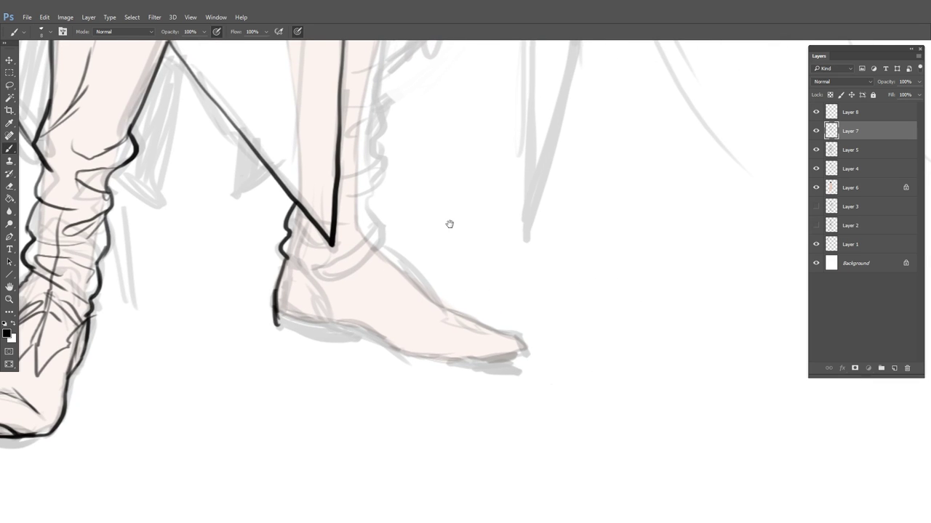
drag(449, 224, 380, 306)
drag(338, 153, 316, 376)
drag(328, 436, 362, 208)
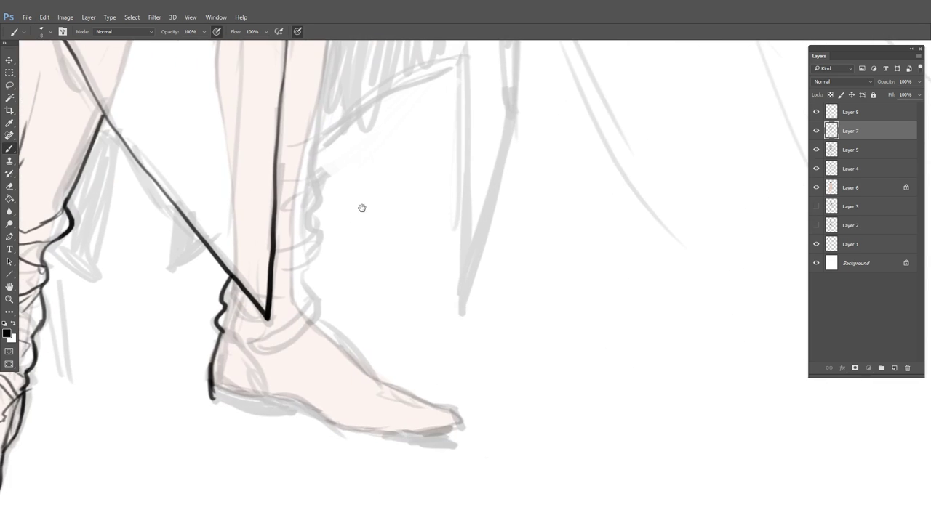
Ink the coat skirt's long outer edge from below the sword hilt down to the corner of the side flap
key(ctrl+minus)
key(ctrl+minus)
key(ctrl+minus)
drag(414, 264, 345, 383)
drag(234, 171, 286, 155)
drag(287, 137, 336, 224)
drag(337, 291, 313, 255)
mouse_move(313, 256)
mouse_down()
mouse_move(299, 274)
mouse_move(269, 280)
mouse_up()
drag(334, 262, 376, 232)
drag(333, 157, 256, 422)
drag(295, 372, 256, 418)
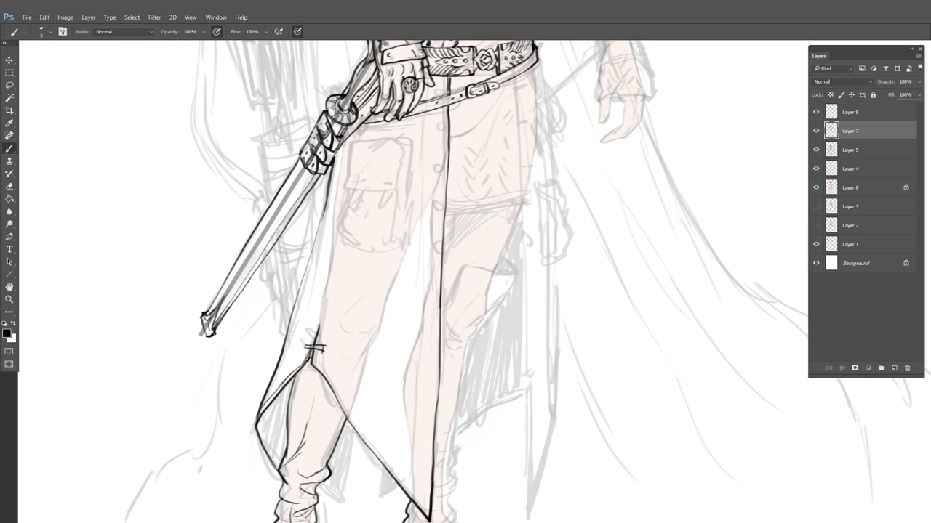
Ink the coat skirt's inner side edge down to the knee strap and double the diagonal hem and front edge with parallel lines
mouse_move(314, 348)
mouse_down()
mouse_move(339, 149)
mouse_move(336, 161)
mouse_up()
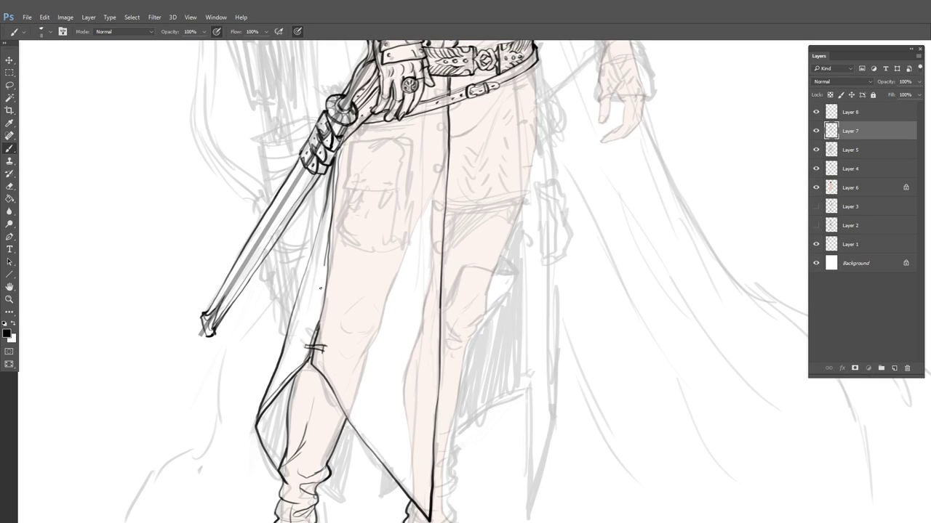
drag(321, 268, 315, 333)
mouse_move(322, 369)
mouse_down()
mouse_move(371, 448)
mouse_move(427, 512)
mouse_up()
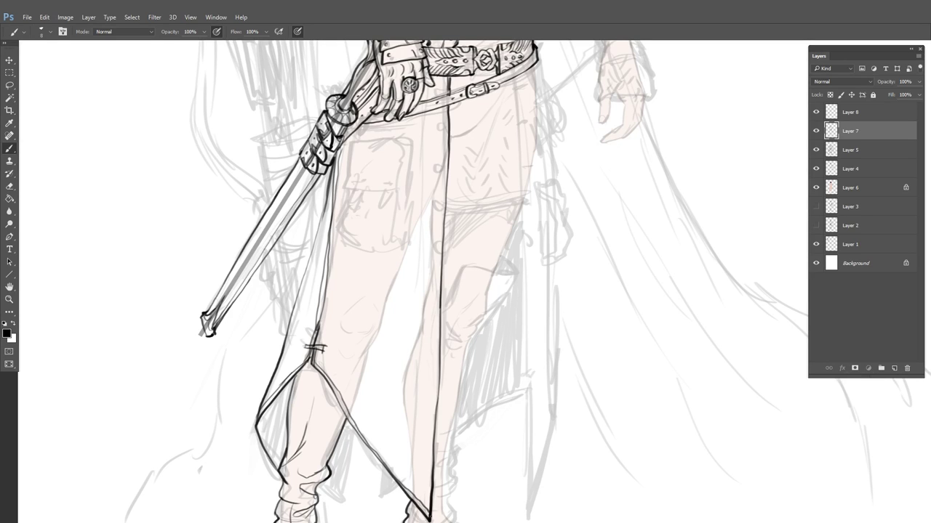
drag(446, 102, 427, 509)
Ink the coat's thigh pocket with a wavy flap, two triangular fasteners, two hanging straps and a side panel
drag(465, 182, 444, 240)
drag(393, 254, 459, 243)
mouse_move(401, 129)
mouse_down()
mouse_move(397, 196)
mouse_move(346, 126)
mouse_move(279, 136)
mouse_move(258, 227)
mouse_move(383, 134)
mouse_move(366, 229)
mouse_move(262, 233)
mouse_up()
mouse_move(380, 130)
mouse_down()
mouse_move(288, 231)
mouse_move(284, 132)
mouse_up()
mouse_move(336, 215)
mouse_down()
mouse_move(359, 212)
mouse_move(354, 198)
mouse_move(361, 215)
mouse_up()
mouse_move(298, 213)
mouse_down()
mouse_move(277, 219)
mouse_move(296, 218)
mouse_move(271, 258)
mouse_move(289, 232)
mouse_move(337, 265)
mouse_move(343, 248)
mouse_move(369, 335)
mouse_up()
drag(398, 193, 372, 336)
mouse_move(258, 266)
mouse_down()
mouse_move(247, 318)
mouse_move(378, 321)
mouse_up()
key(ctrl+z)
drag(265, 234, 262, 334)
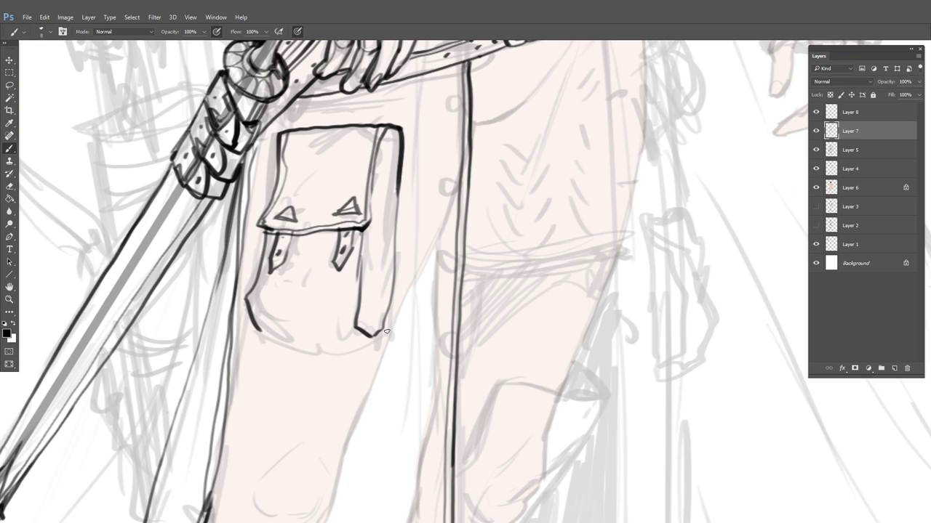
Close the thigh pocket's rounded bottom and add fold lines, thicker corners and dark shading beside the flap
drag(376, 336, 260, 334)
mouse_move(256, 284)
mouse_down()
mouse_move(253, 314)
mouse_move(267, 337)
mouse_up()
mouse_move(264, 245)
mouse_down()
mouse_move(255, 283)
mouse_move(282, 314)
mouse_up()
drag(260, 308, 318, 318)
drag(333, 320, 347, 326)
mouse_move(365, 236)
mouse_down()
mouse_move(359, 318)
mouse_move(371, 333)
mouse_up()
drag(389, 138, 384, 155)
drag(387, 139, 386, 251)
Ink a column of round buttons with pointed loops down the coat's front edge below the waist belt
drag(486, 156, 444, 212)
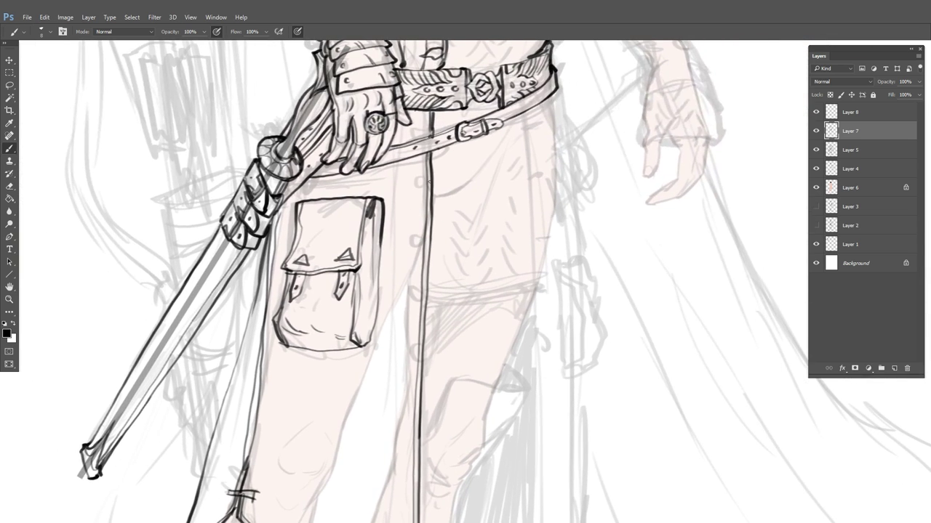
scroll(438, 195, up, 3)
mouse_move(446, 97)
mouse_down()
mouse_move(443, 238)
mouse_move(388, 239)
mouse_up()
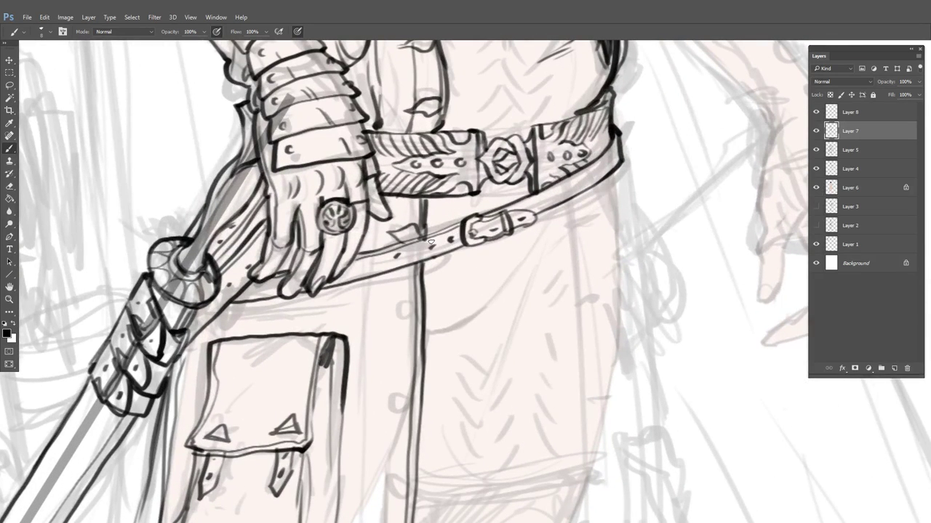
mouse_move(413, 319)
mouse_down()
mouse_move(381, 317)
mouse_move(414, 321)
mouse_up()
drag(407, 431, 444, 214)
mouse_move(447, 179)
mouse_down()
mouse_move(422, 191)
mouse_move(447, 194)
mouse_up()
drag(466, 234, 467, 144)
mouse_move(445, 175)
mouse_down()
mouse_move(433, 191)
mouse_move(448, 191)
mouse_move(418, 180)
mouse_move(445, 195)
mouse_up()
key(ctrl+z)
mouse_move(445, 254)
mouse_down()
mouse_move(419, 263)
mouse_move(443, 281)
mouse_up()
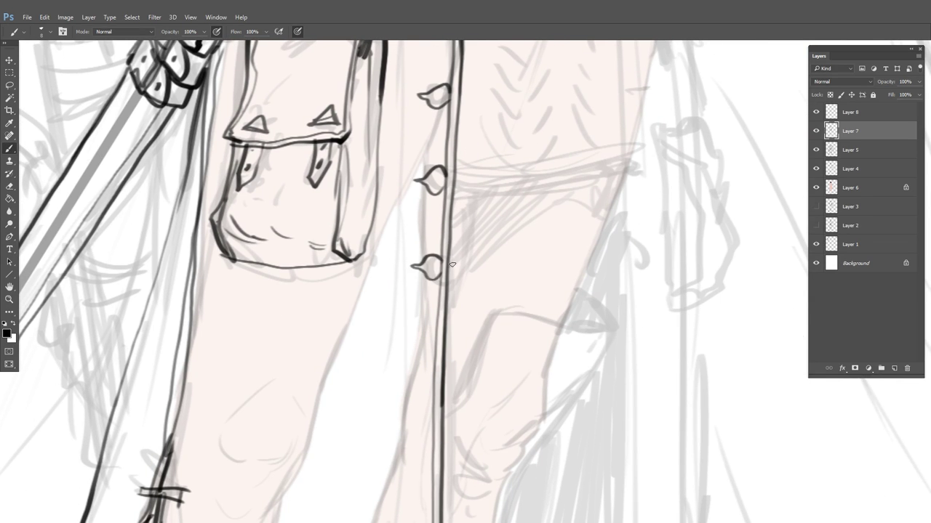
Ink a long inner line parallel to the coat skirt's front edge and a curved trim shape above the pointed hem tip
mouse_move(598, 280)
mouse_down()
mouse_move(411, 436)
mouse_move(427, 426)
mouse_up()
drag(258, 110, 244, 402)
drag(249, 421, 178, 422)
mouse_move(299, 427)
mouse_down()
mouse_move(424, 143)
mouse_move(365, 171)
mouse_move(355, 349)
mouse_up()
scroll(341, 364, up, 4)
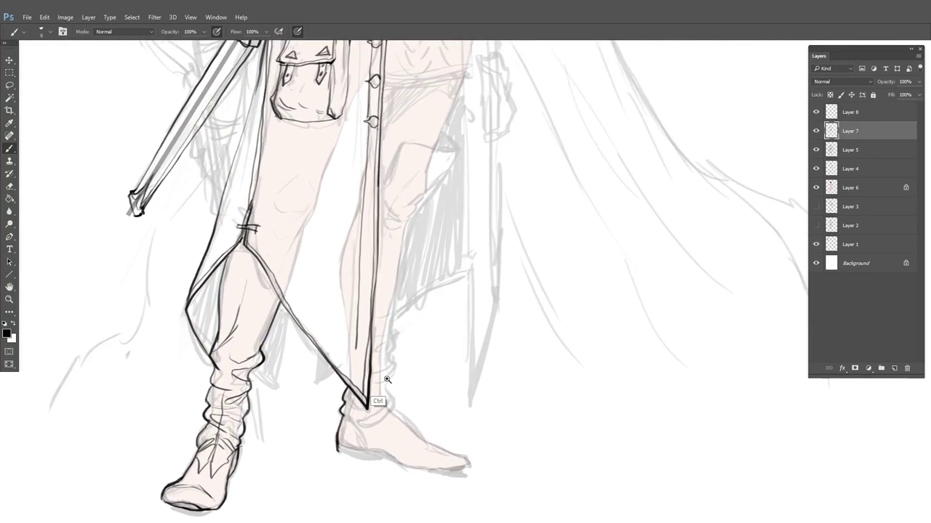
mouse_move(320, 387)
mouse_down()
mouse_move(355, 294)
mouse_move(426, 355)
mouse_up()
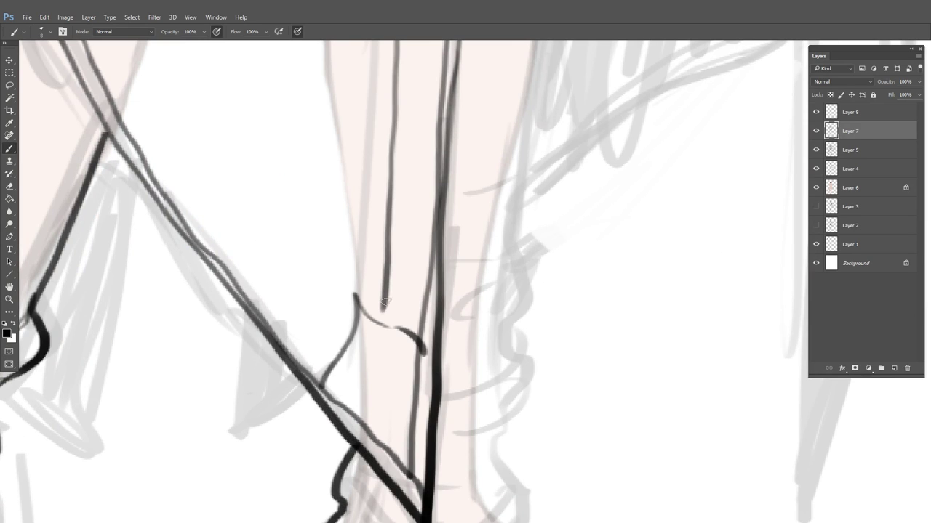
Finish the inner seam line and draw small rivets on the corner patch at the coat's pointed front hem
drag(383, 304, 384, 331)
drag(342, 376, 346, 386)
drag(401, 354, 407, 361)
drag(363, 333, 369, 339)
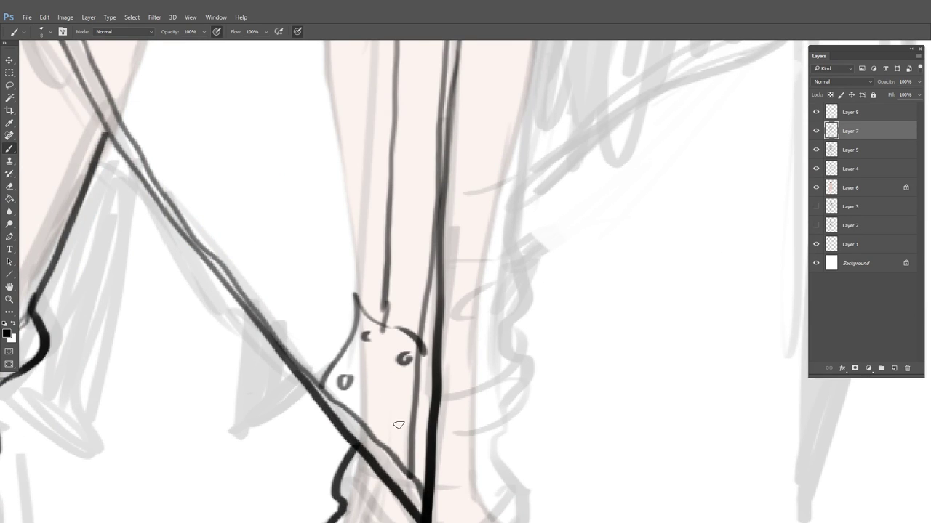
drag(390, 424, 396, 431)
scroll(424, 405, down, 4)
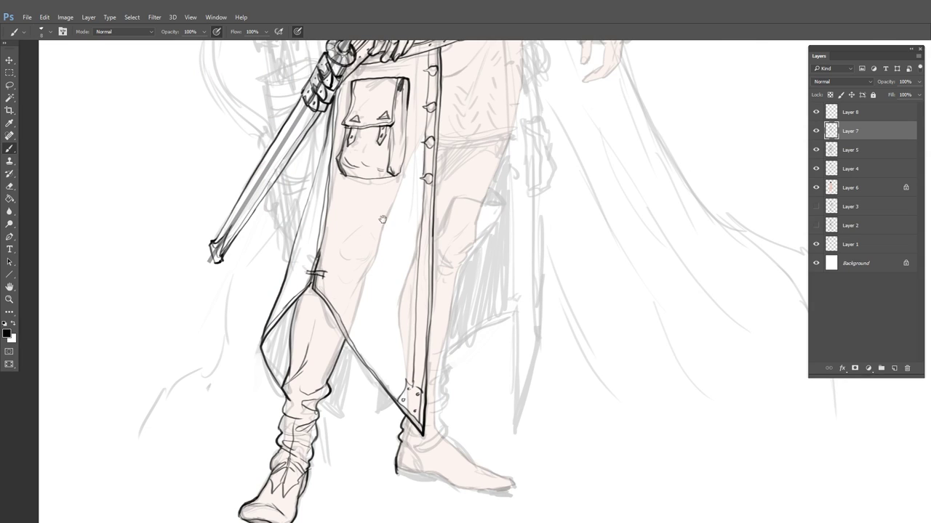
drag(511, 220, 458, 329)
key(e)
drag(502, 256, 518, 226)
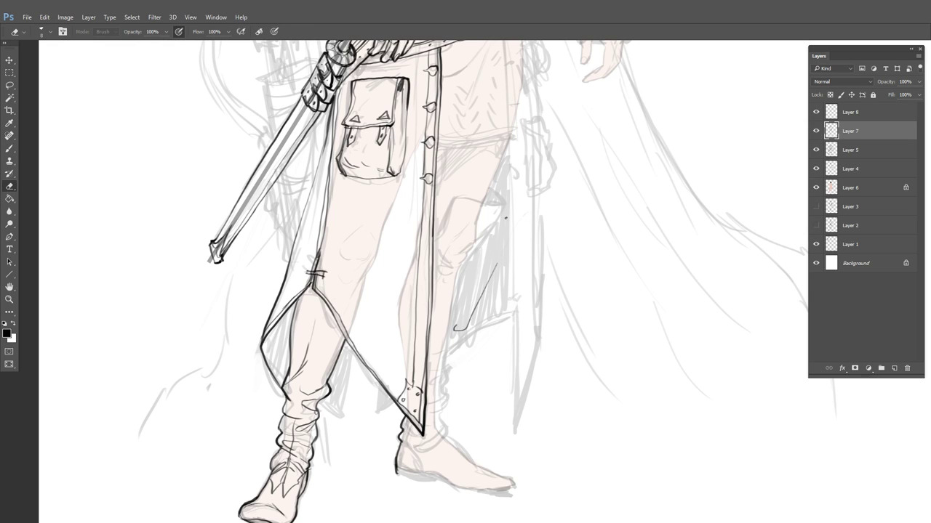
drag(496, 264, 458, 333)
key(b)
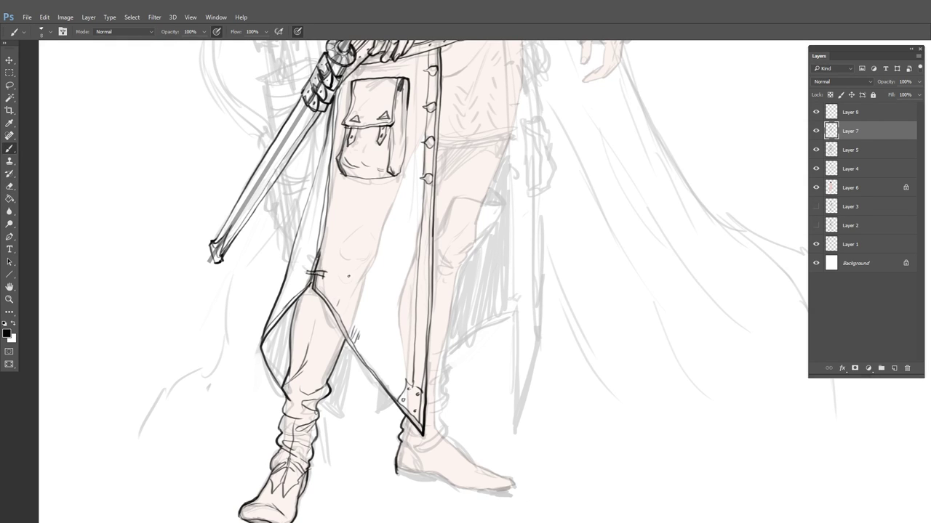
Add short texture strokes and ragged wear marks across the lower part of the coat's front panel
drag(407, 212, 394, 237)
drag(407, 239, 400, 256)
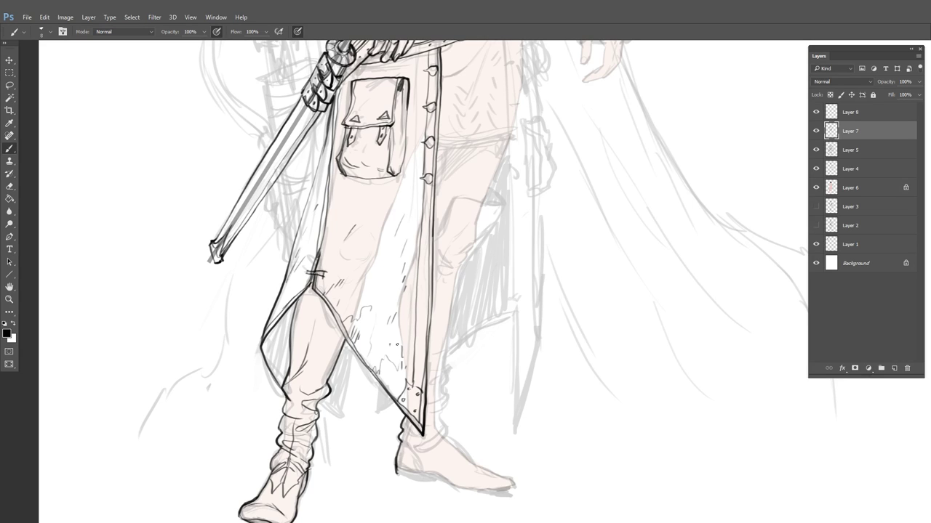
drag(398, 348, 402, 324)
drag(315, 216, 307, 249)
Ink the long front edge of the far coat panel from the belt down to its pointed hem
drag(486, 199, 365, 310)
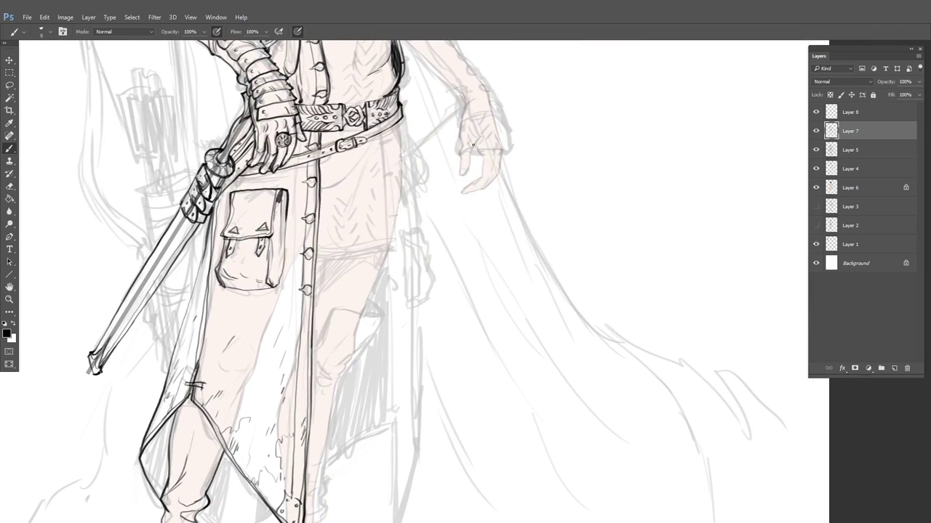
scroll(389, 174, up, 3)
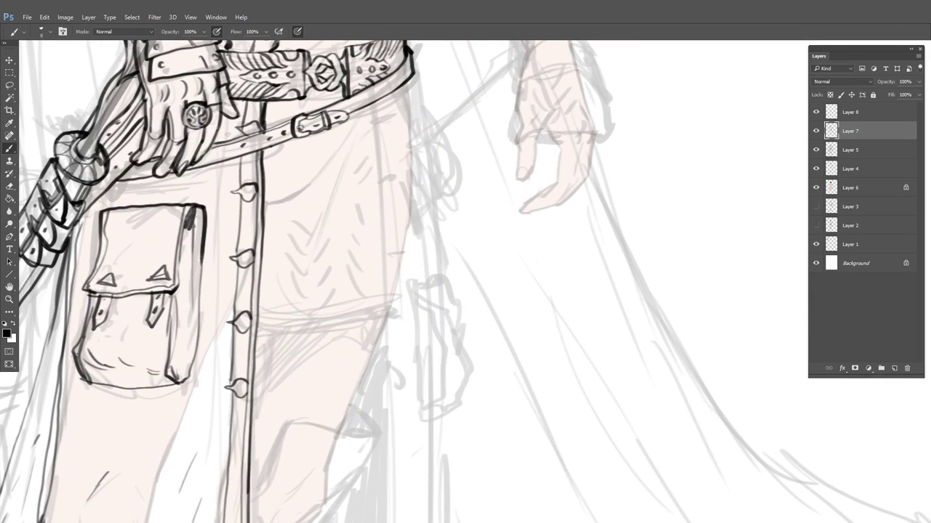
drag(371, 107, 390, 404)
mouse_move(389, 431)
mouse_down()
mouse_move(372, 212)
mouse_move(345, 109)
mouse_move(351, 365)
mouse_move(380, 222)
mouse_up()
scroll(352, 152, down, 3)
scroll(380, 222, up, 5)
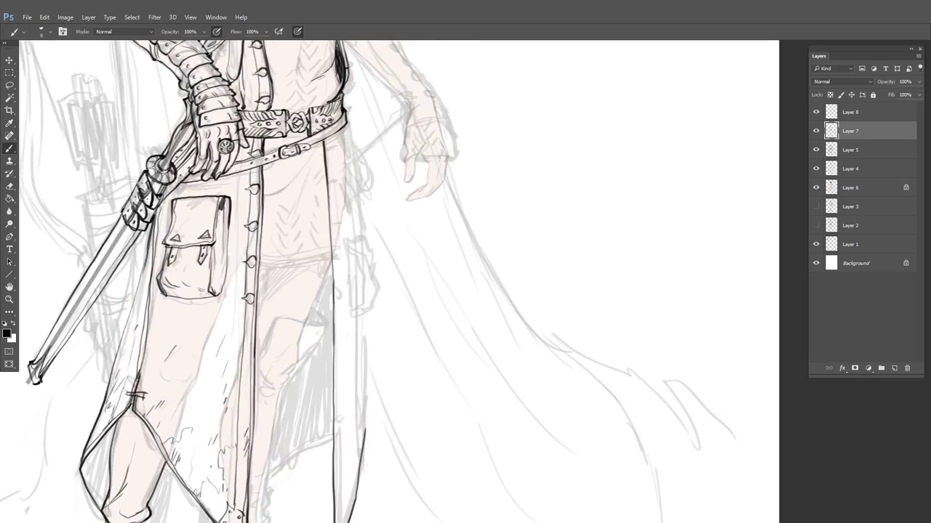
Ink the far coat panel's outer edge below the belt and outline the side pouch hanging there
drag(350, 146, 375, 277)
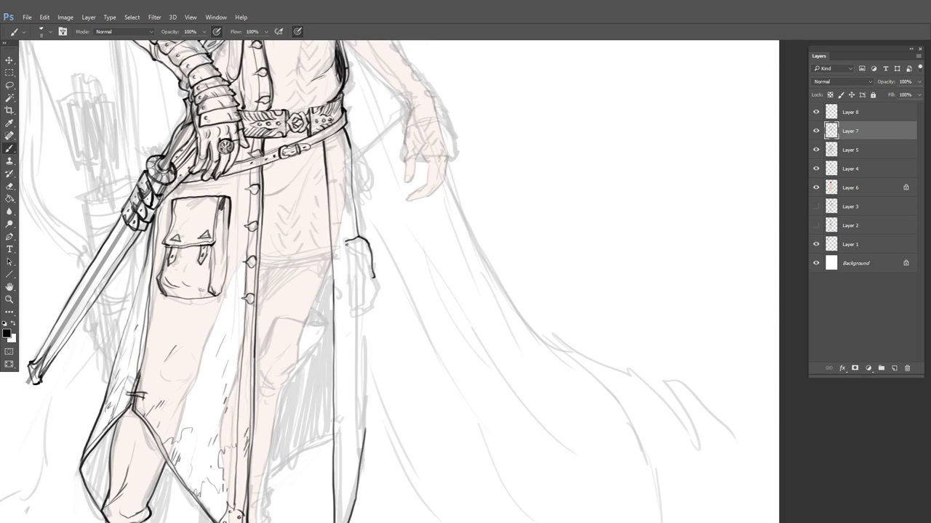
mouse_move(346, 245)
mouse_down()
mouse_move(374, 277)
mouse_move(354, 314)
mouse_up()
mouse_move(374, 277)
mouse_down()
mouse_move(355, 317)
mouse_move(370, 276)
mouse_move(370, 302)
mouse_up()
Double the far coat panel's front edge with a border line and ink its outer edge below the side pouch
drag(326, 153, 336, 472)
scroll(381, 328, down, 3)
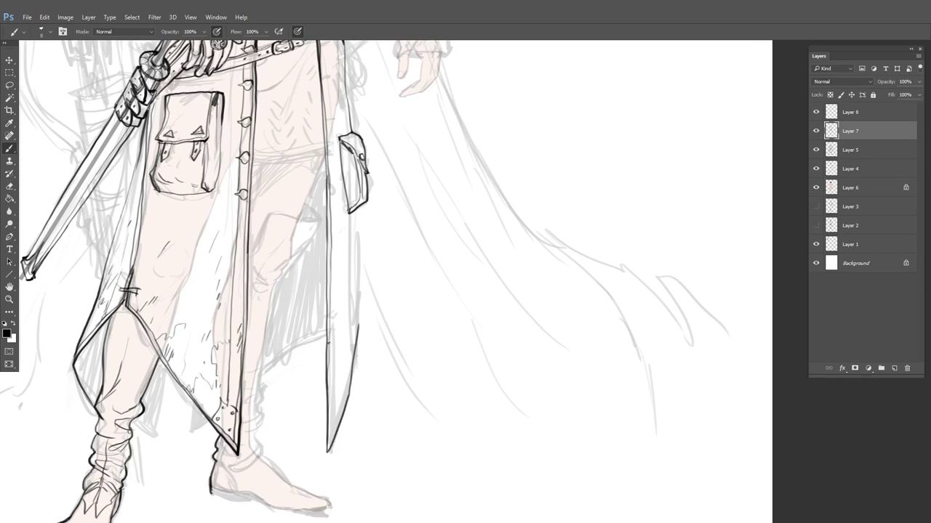
drag(329, 340, 330, 445)
drag(354, 211, 359, 305)
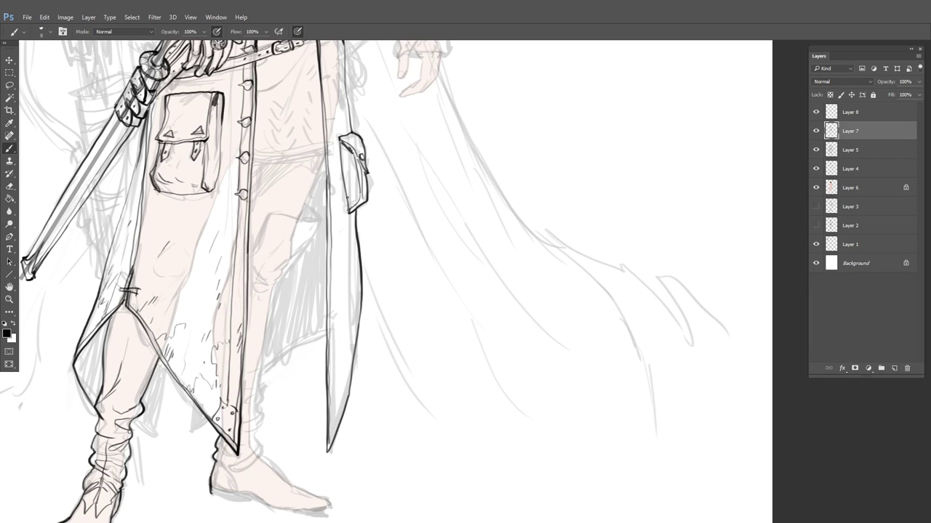
drag(348, 196, 350, 247)
drag(346, 191, 354, 360)
Draw fold lines in the far coat panel just beneath the belt
drag(372, 229, 384, 384)
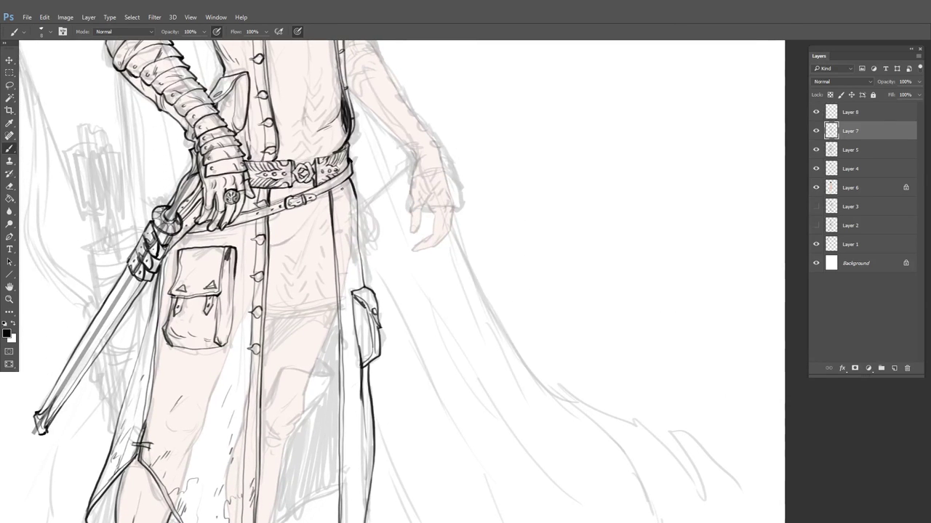
mouse_move(340, 188)
mouse_down()
mouse_move(348, 211)
mouse_move(352, 203)
mouse_up()
drag(336, 187, 351, 299)
Ink the curved hem of the knitted tunic between the two coat panels
drag(387, 211, 400, 277)
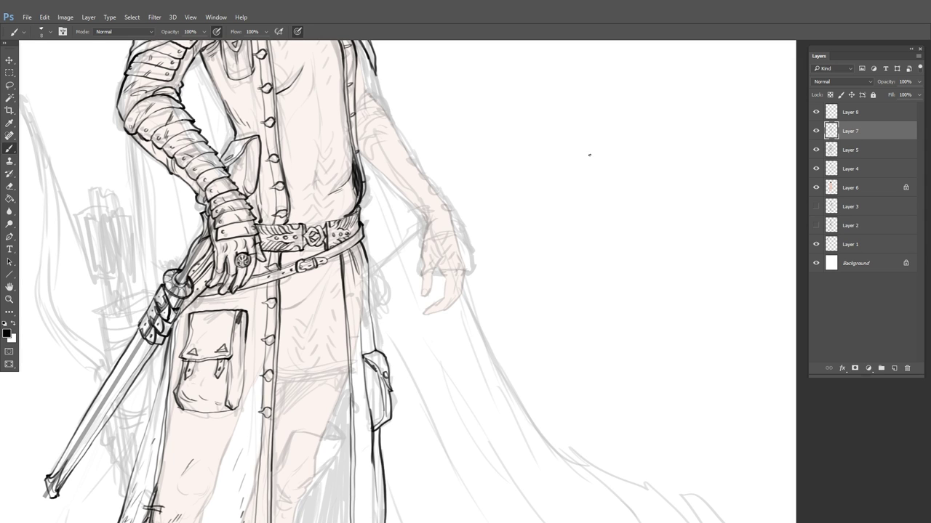
drag(422, 293, 473, 214)
scroll(363, 312, up, 3)
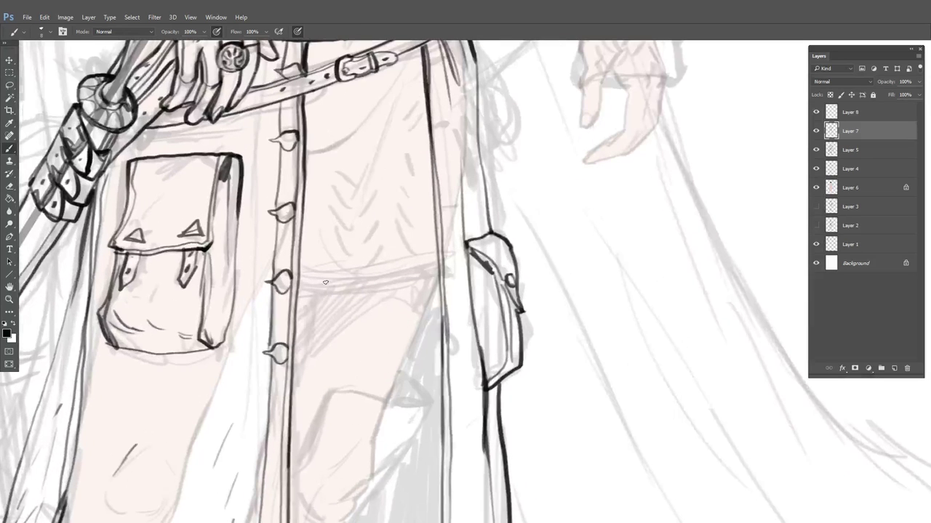
drag(297, 291, 440, 263)
scroll(408, 255, up, 4)
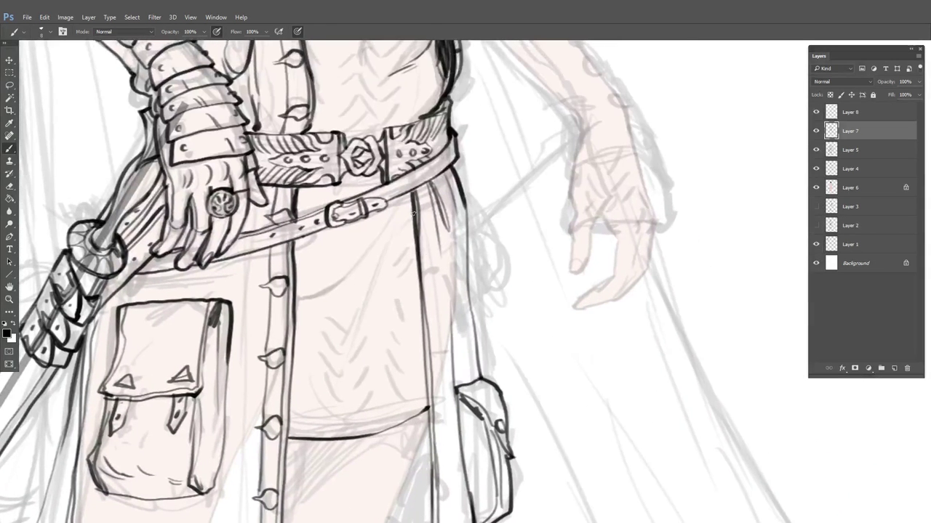
Ink the gathered sleeve folds of the lowered arm where it emerges below the cape
scroll(491, 236, down, 5)
drag(510, 212, 414, 267)
scroll(413, 267, up, 3)
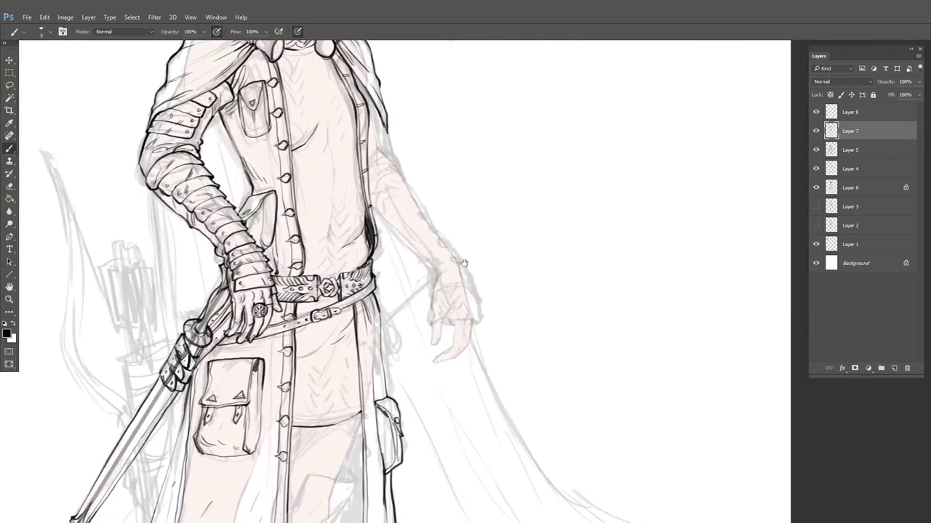
mouse_move(390, 123)
mouse_down()
mouse_move(352, 195)
mouse_move(368, 226)
mouse_up()
scroll(356, 198, up, 2)
mouse_move(335, 237)
mouse_down()
mouse_move(367, 240)
mouse_move(357, 220)
mouse_up()
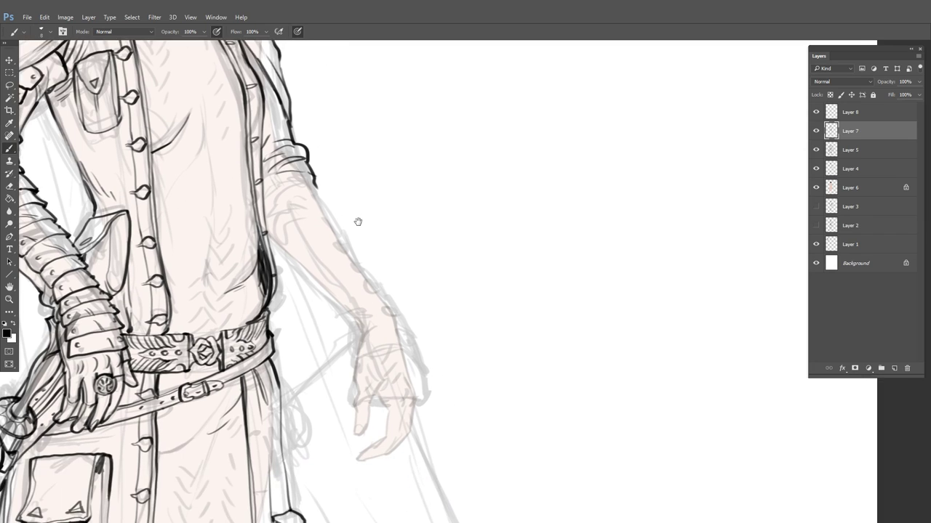
Ink the outer and inner contours of the lowered forearm, with bumps along the outside and a double-edged flared cuff
mouse_move(312, 173)
mouse_down()
mouse_move(397, 298)
mouse_move(425, 365)
mouse_move(407, 344)
mouse_move(351, 349)
mouse_move(341, 328)
mouse_move(375, 303)
mouse_up()
drag(351, 335, 380, 314)
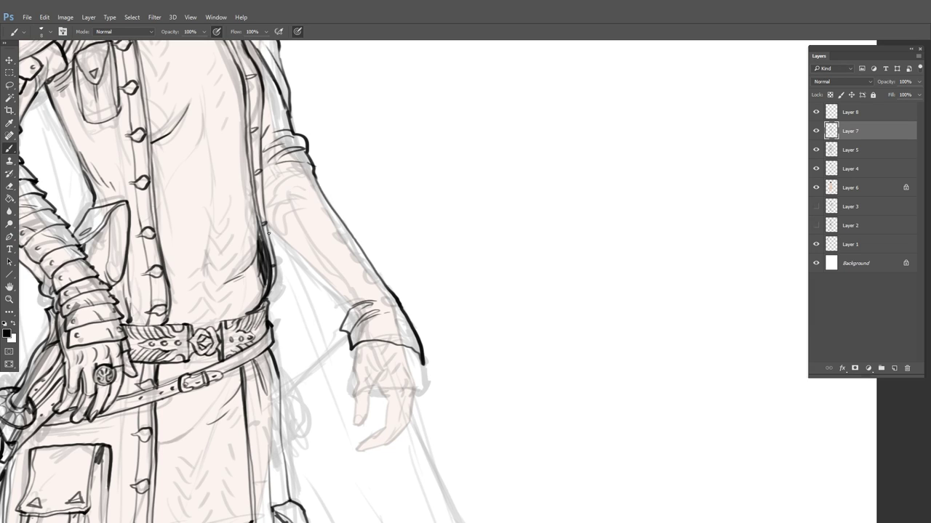
mouse_move(269, 233)
mouse_down()
mouse_move(341, 304)
mouse_move(345, 322)
mouse_up()
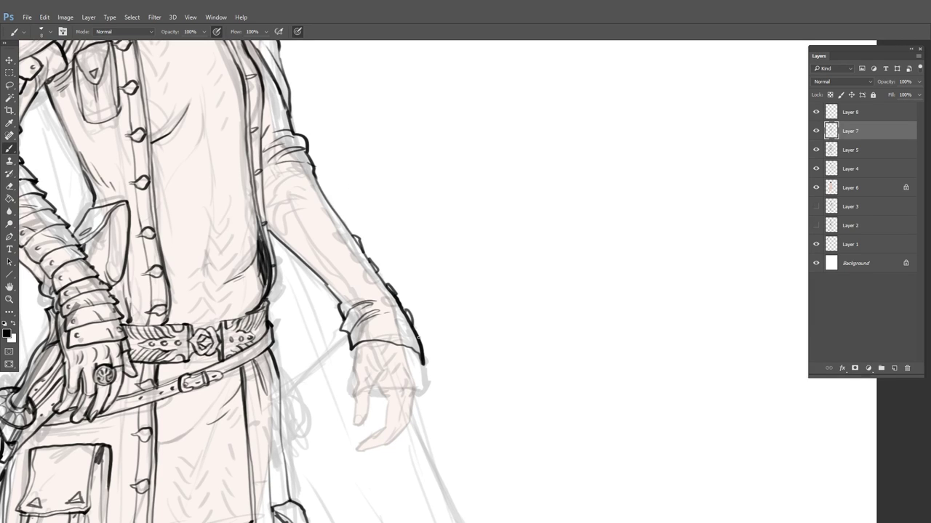
drag(423, 352, 372, 337)
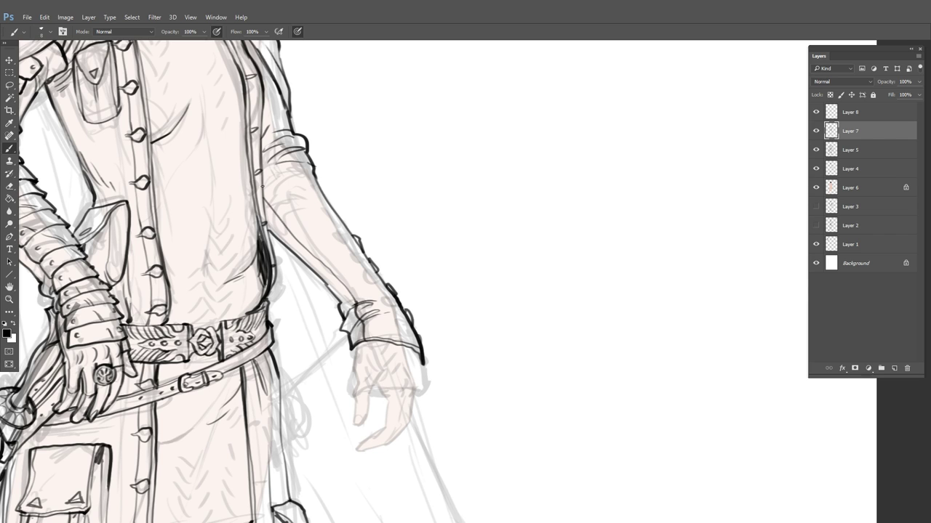
Add crease marks and short shading strokes along the lowered arm's sleeve and cuff
drag(263, 187, 285, 170)
drag(264, 188, 269, 226)
drag(392, 201, 466, 293)
drag(416, 359, 412, 373)
drag(421, 360, 419, 388)
mouse_move(405, 328)
mouse_down()
mouse_move(401, 343)
mouse_move(386, 324)
mouse_up()
Outline the knitted undersleeve extending from the coat cuff down to the lowered hand
drag(510, 370, 538, 181)
scroll(492, 272, up, 1)
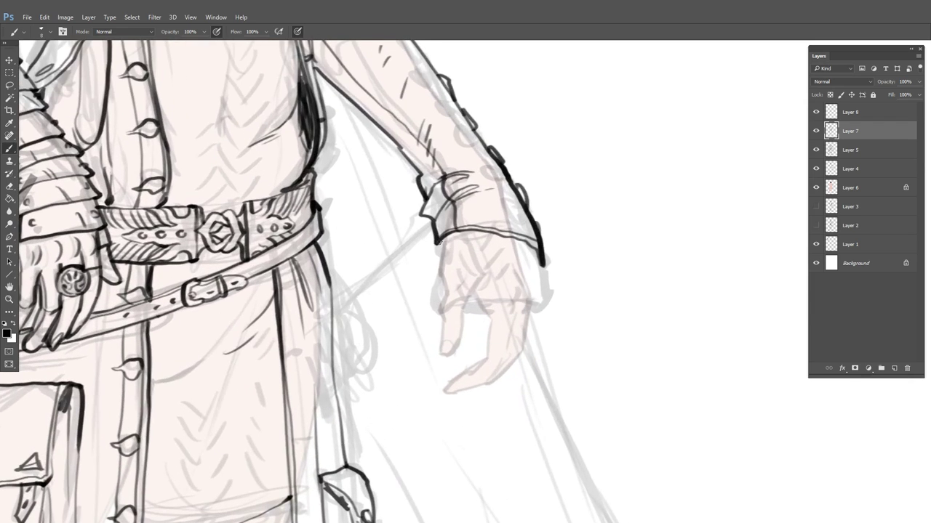
drag(437, 240, 433, 313)
mouse_move(539, 256)
mouse_down()
mouse_move(542, 314)
mouse_move(507, 311)
mouse_up()
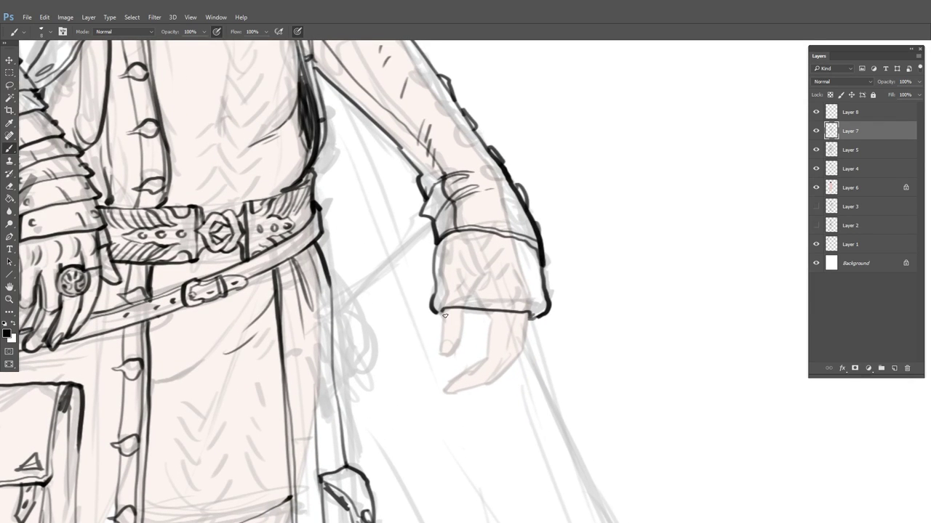
Ink the thumb and fingers of the lowered hand and add inner finger lines with a dark accent
mouse_move(441, 311)
mouse_down()
mouse_move(441, 358)
mouse_move(461, 339)
mouse_move(445, 355)
mouse_up()
mouse_move(486, 318)
mouse_down()
mouse_move(478, 374)
mouse_move(481, 362)
mouse_move(448, 386)
mouse_move(505, 373)
mouse_move(521, 350)
mouse_move(529, 316)
mouse_up()
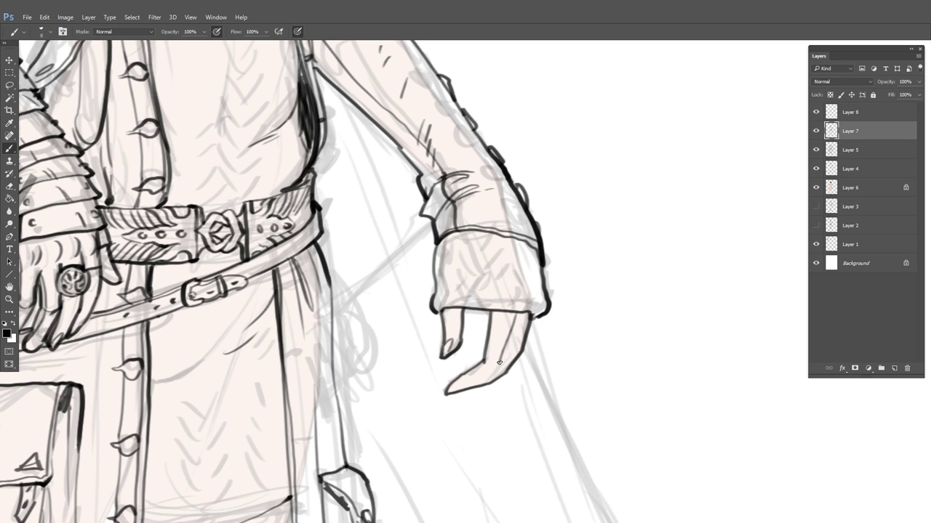
mouse_move(499, 362)
mouse_down()
mouse_move(469, 387)
mouse_move(532, 318)
mouse_move(493, 365)
mouse_move(517, 317)
mouse_move(510, 331)
mouse_up()
drag(569, 312, 548, 311)
drag(419, 308, 460, 314)
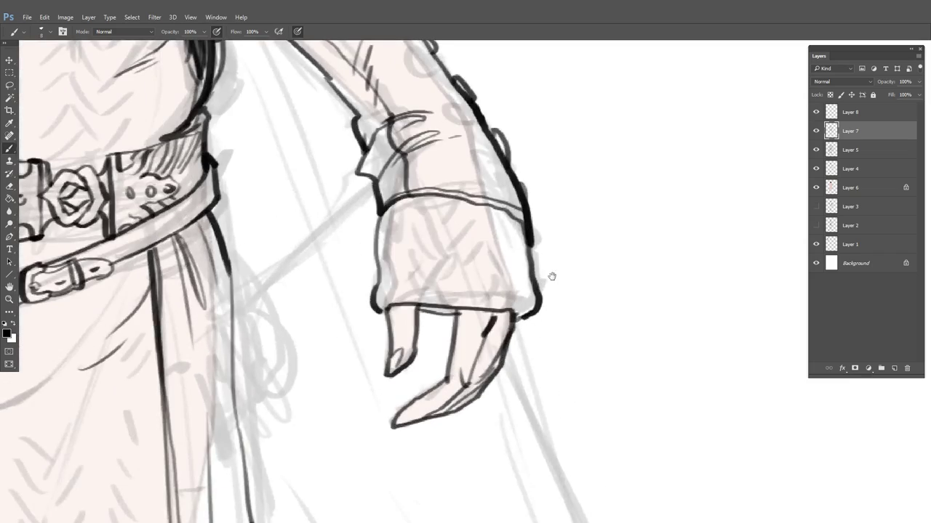
Draw the second weapon's curved grip and round guard between the lowered forearm and the hip
scroll(551, 276, down, 5)
scroll(584, 266, up, 1)
scroll(536, 327, up, 3)
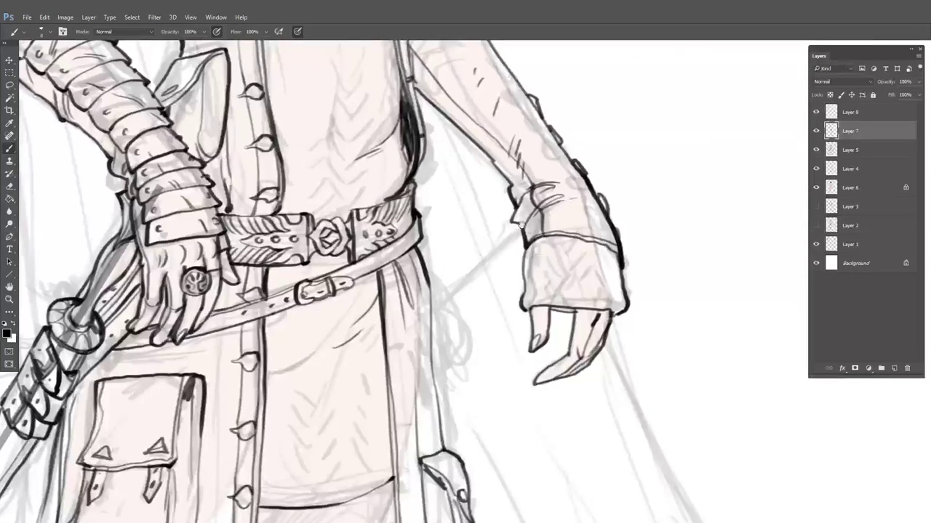
mouse_move(521, 224)
mouse_down()
mouse_move(551, 243)
mouse_move(522, 222)
mouse_move(521, 269)
mouse_move(556, 266)
mouse_move(540, 248)
mouse_move(499, 279)
mouse_move(469, 317)
mouse_move(477, 328)
mouse_move(525, 298)
mouse_move(549, 269)
mouse_move(488, 310)
mouse_move(520, 301)
mouse_move(552, 261)
mouse_up()
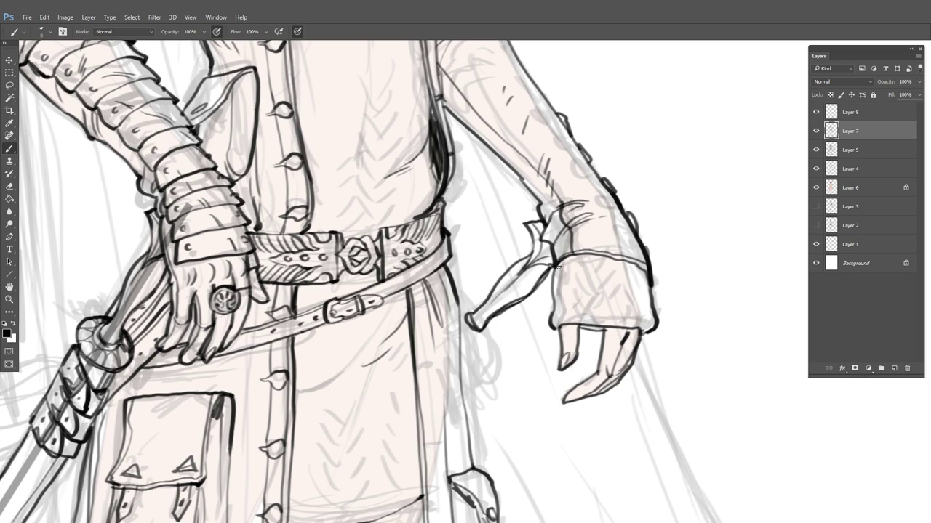
drag(466, 317, 478, 336)
drag(458, 300, 477, 310)
mouse_move(461, 349)
mouse_down()
mouse_move(483, 361)
mouse_move(491, 355)
mouse_move(476, 356)
mouse_move(485, 335)
mouse_move(473, 359)
mouse_move(466, 338)
mouse_move(478, 306)
mouse_up()
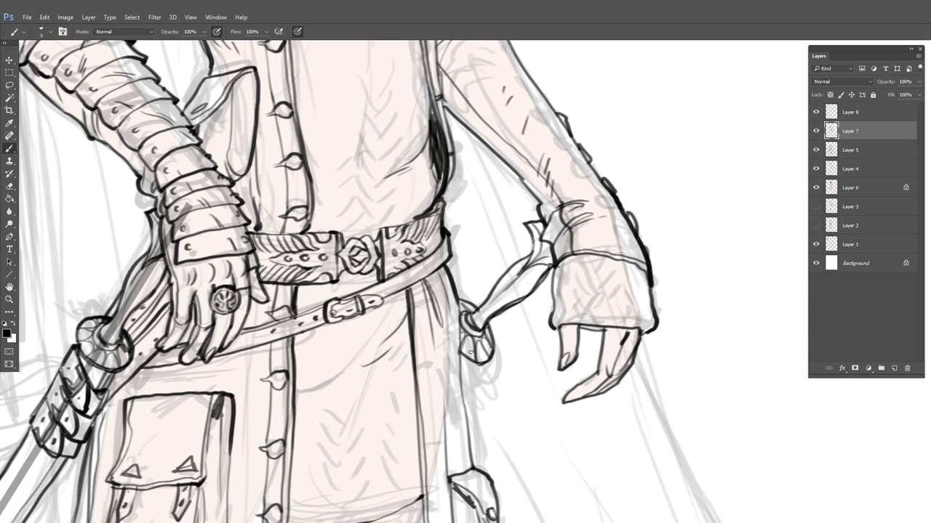
drag(459, 352, 480, 362)
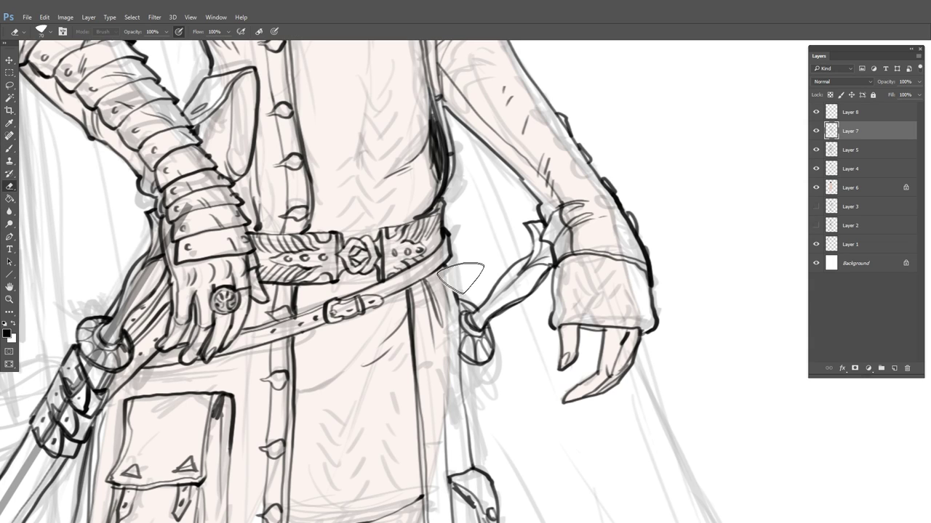
Erase the lines overlapping the new guard and redraw the coat edge and belt-side strokes beside it
drag(436, 274, 461, 351)
drag(449, 258, 463, 336)
mouse_move(428, 218)
mouse_down()
mouse_move(433, 258)
mouse_move(436, 215)
mouse_up()
drag(433, 244, 441, 210)
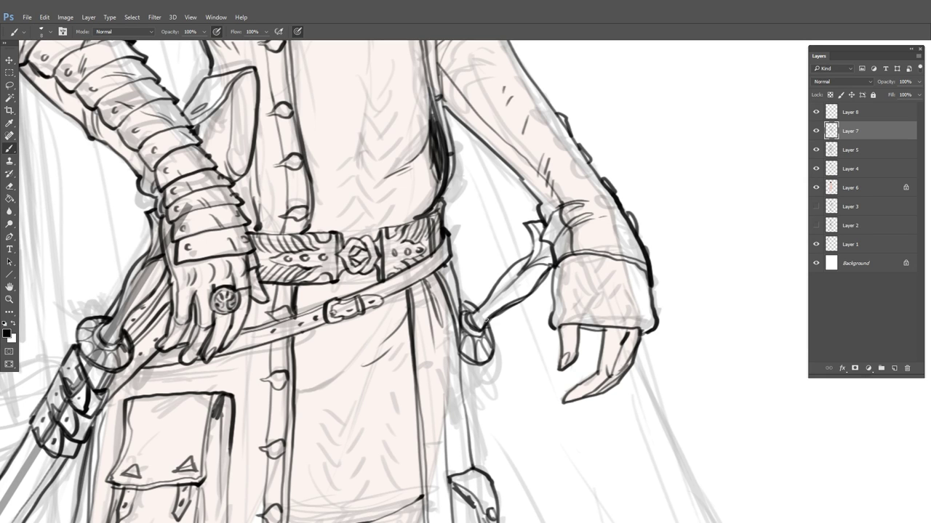
drag(456, 322, 462, 363)
Compare the inked line art with the underlying sketch on the whole figure by hiding and reshowing Layer 7
mouse_move(619, 396)
mouse_down()
mouse_move(580, 262)
mouse_move(560, 282)
mouse_move(665, 281)
mouse_up()
drag(382, 114, 247, 116)
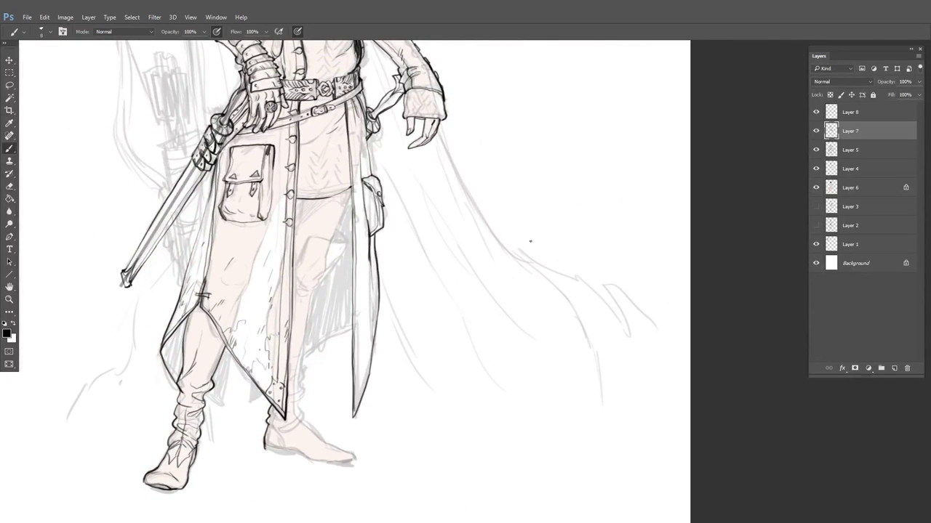
scroll(541, 254, down, 3)
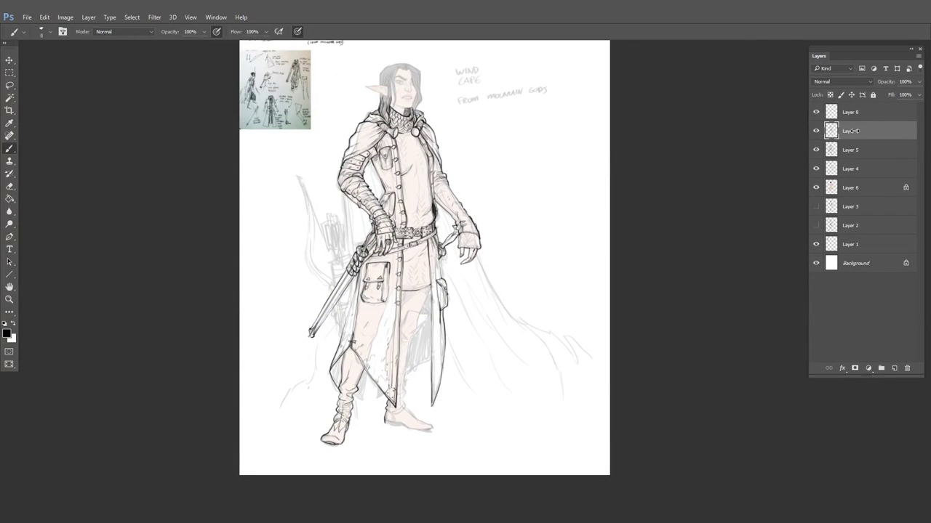
click(815, 132)
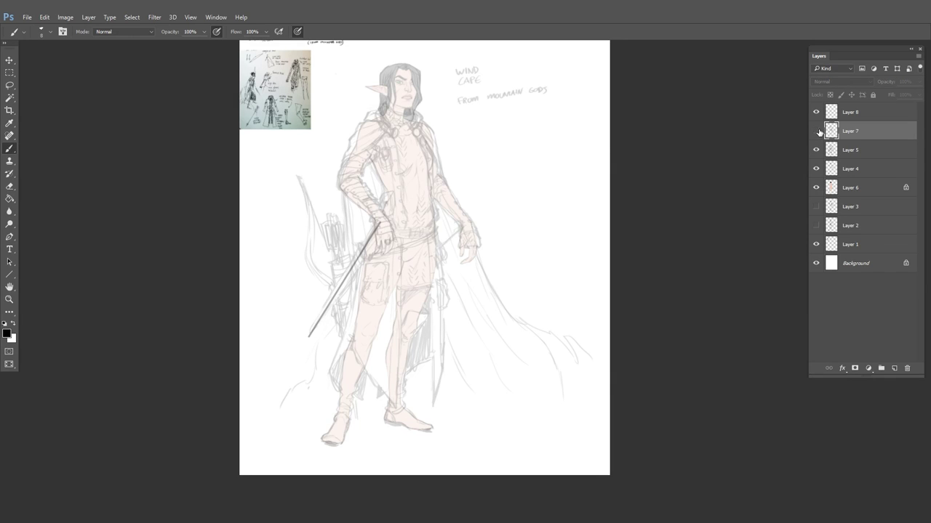
click(815, 132)
Flip the canvas horizontally and check the mirrored figure with Layer 7 hidden and shown again
click(65, 16)
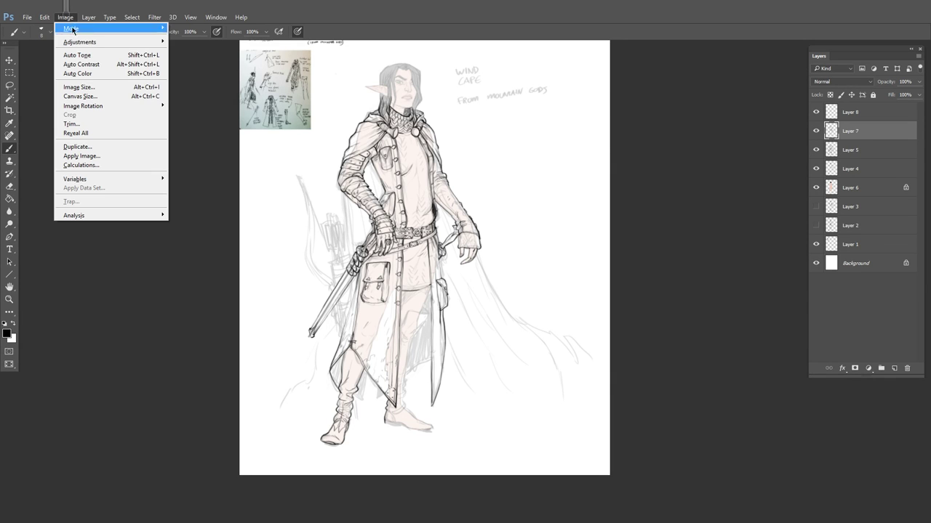
mouse_move(109, 106)
click(204, 146)
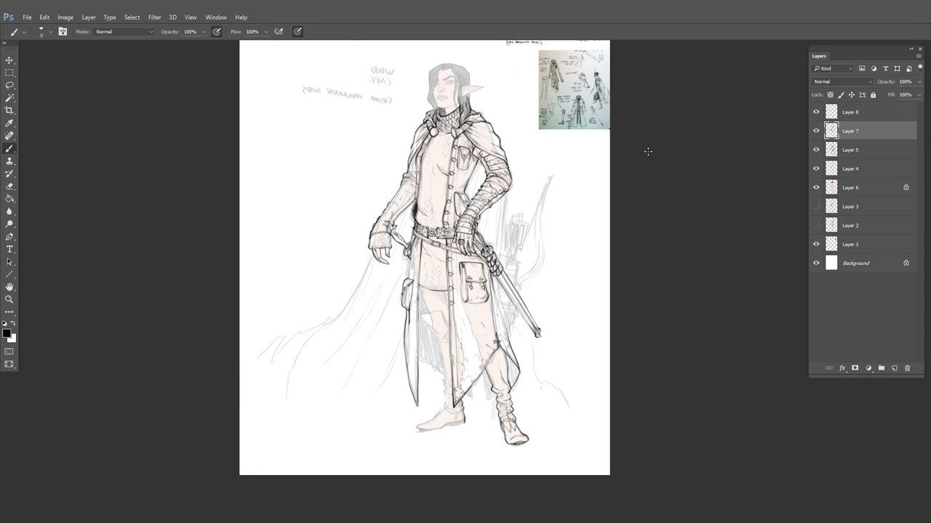
click(816, 132)
click(816, 133)
scroll(502, 291, up, 5)
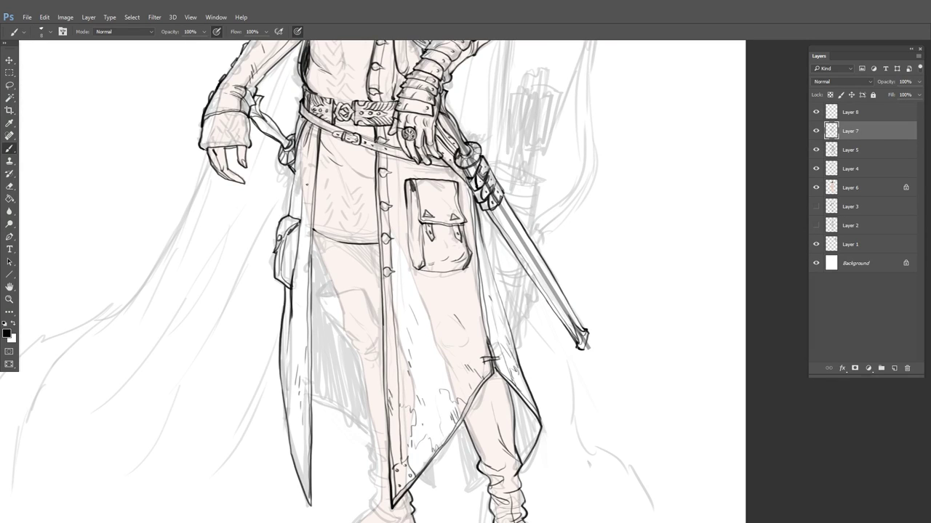
Ink the inner trim line of the coat's long pointed front panel and add a studded cap at its lower tip
drag(313, 125, 303, 458)
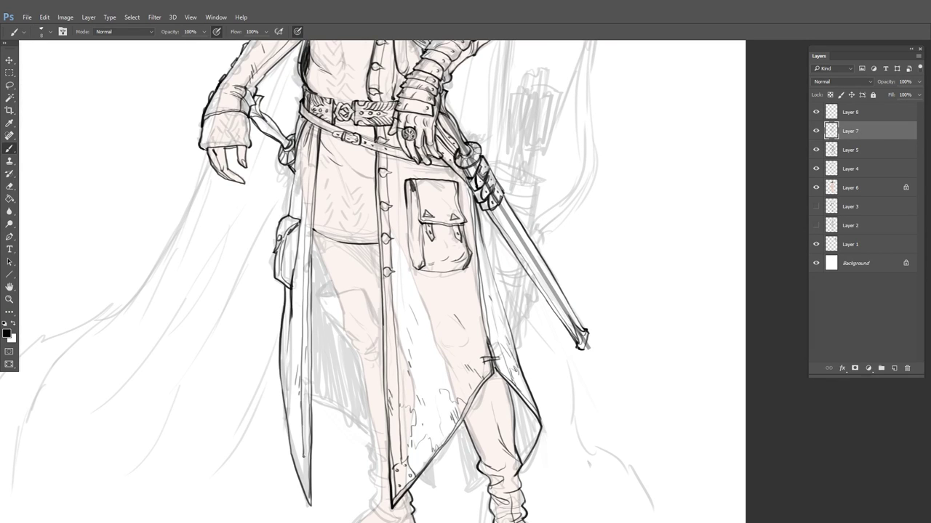
drag(309, 503, 280, 382)
drag(478, 154, 441, 183)
drag(491, 325, 460, 178)
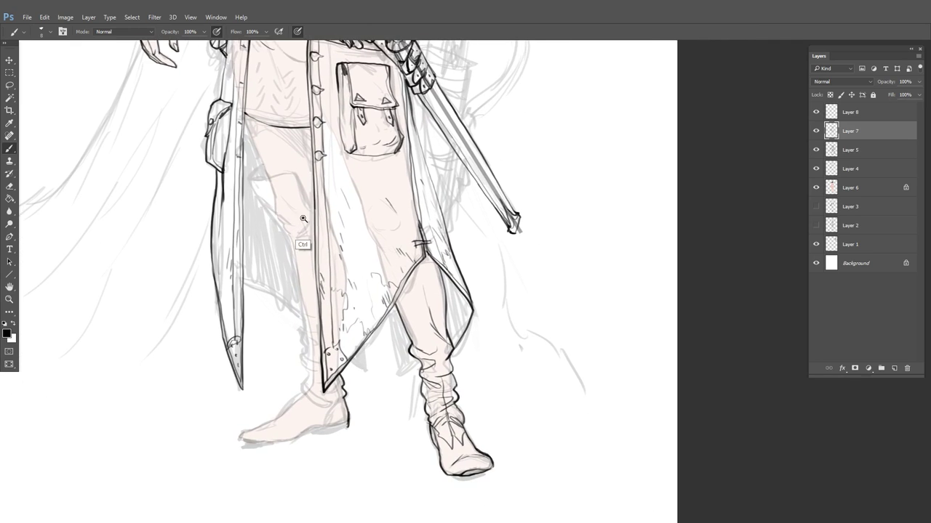
Outline the upper edge and side notch of the tall boot's cuff on the rear leg
drag(303, 239, 339, 210)
drag(332, 159, 357, 234)
mouse_move(347, 286)
mouse_down()
mouse_move(319, 230)
mouse_move(298, 220)
mouse_move(243, 230)
mouse_move(259, 207)
mouse_up()
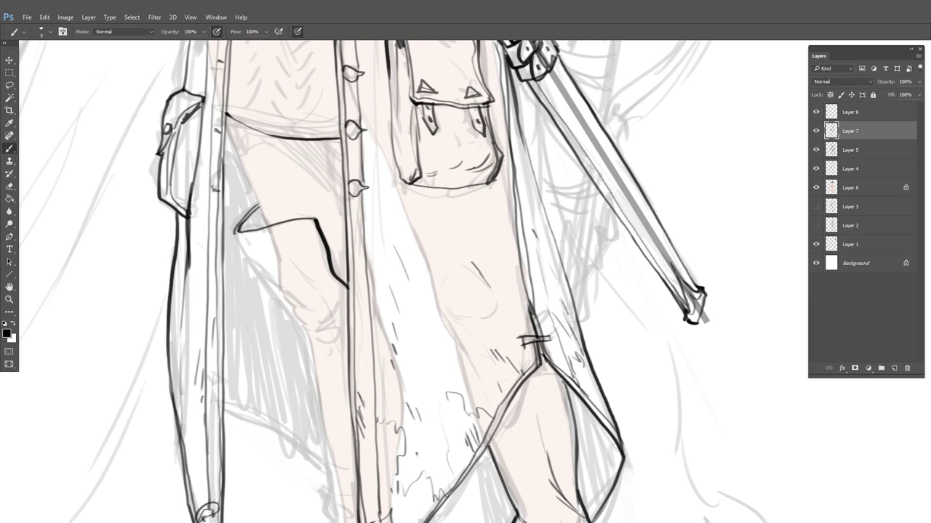
Ink the rear leg's thigh contour below the tunic and add dashed stitching seams along both sides of the trouser leg
drag(228, 135, 268, 222)
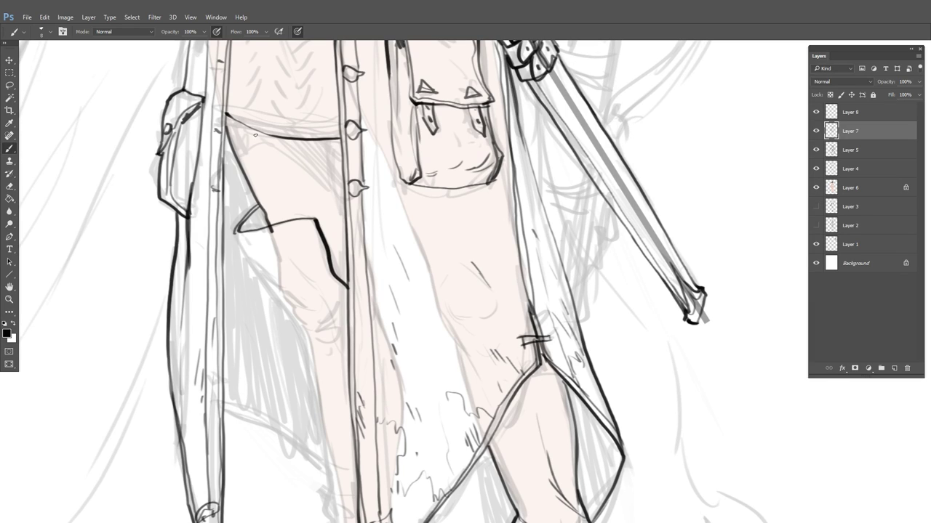
drag(239, 124, 283, 223)
drag(269, 184, 271, 191)
drag(274, 195, 279, 204)
drag(282, 209, 284, 219)
mouse_move(325, 139)
mouse_down()
mouse_move(334, 184)
mouse_move(330, 150)
mouse_up()
drag(330, 155, 332, 165)
drag(334, 168, 336, 177)
Erase the thigh lines overlapping the boot cuff and ink the boot's outer edge down to the knee folds
key(e)
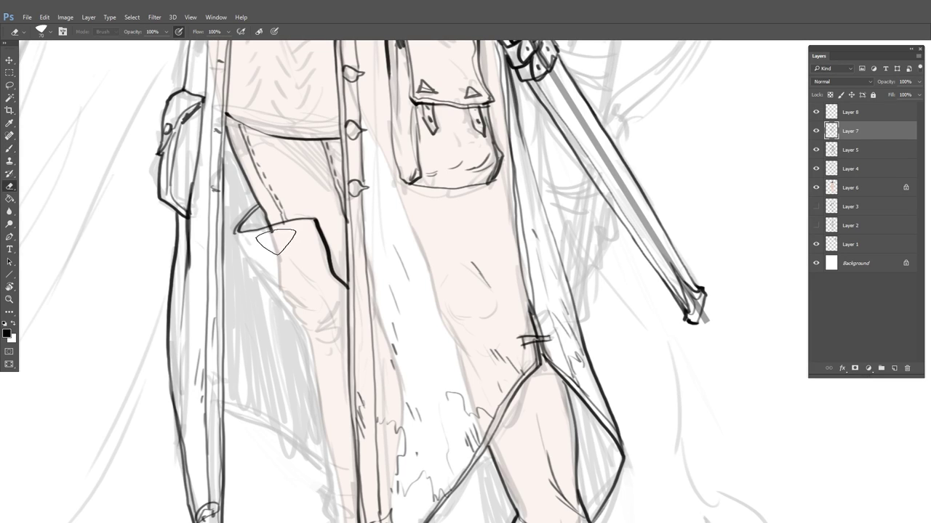
key(b)
mouse_move(237, 234)
mouse_down()
mouse_move(304, 339)
mouse_move(348, 320)
mouse_up()
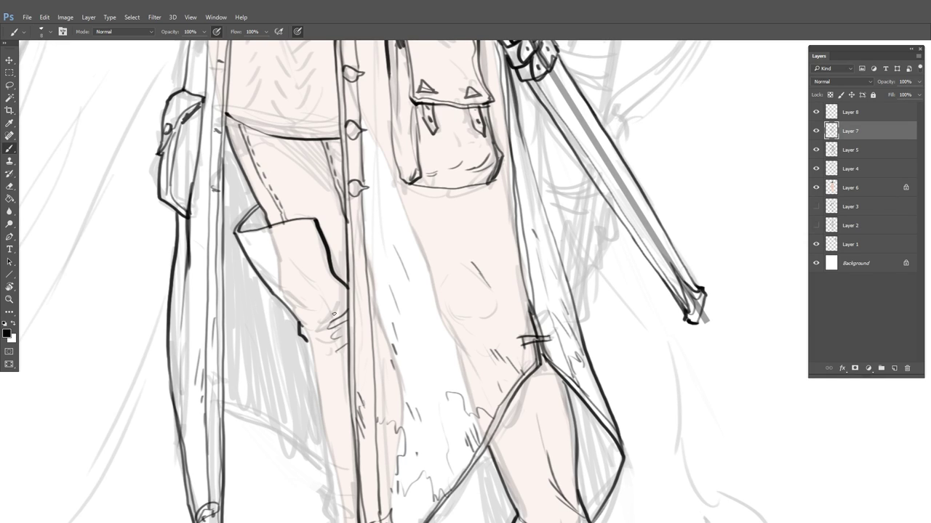
Ink the rear boot's outer contour from the knee down the shin to the first ankle folds
drag(355, 372, 277, 202)
drag(259, 156, 285, 342)
mouse_move(277, 285)
mouse_down()
mouse_move(292, 306)
mouse_move(287, 322)
mouse_move(276, 316)
mouse_move(310, 321)
mouse_up()
drag(288, 249, 308, 288)
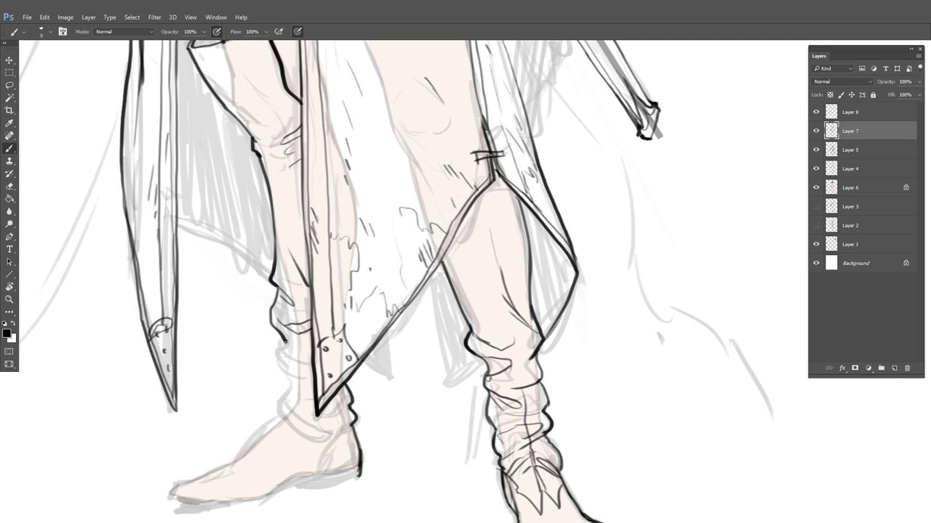
Draw the bunched leather folds around the rear boot's ankle beside the coat tip
drag(285, 341, 277, 361)
mouse_move(277, 361)
mouse_down()
mouse_move(294, 377)
mouse_move(312, 356)
mouse_up()
mouse_move(294, 373)
mouse_down()
mouse_move(313, 376)
mouse_move(283, 416)
mouse_move(308, 432)
mouse_up()
drag(296, 394, 299, 415)
mouse_move(354, 402)
mouse_down()
mouse_move(320, 422)
mouse_move(320, 436)
mouse_up()
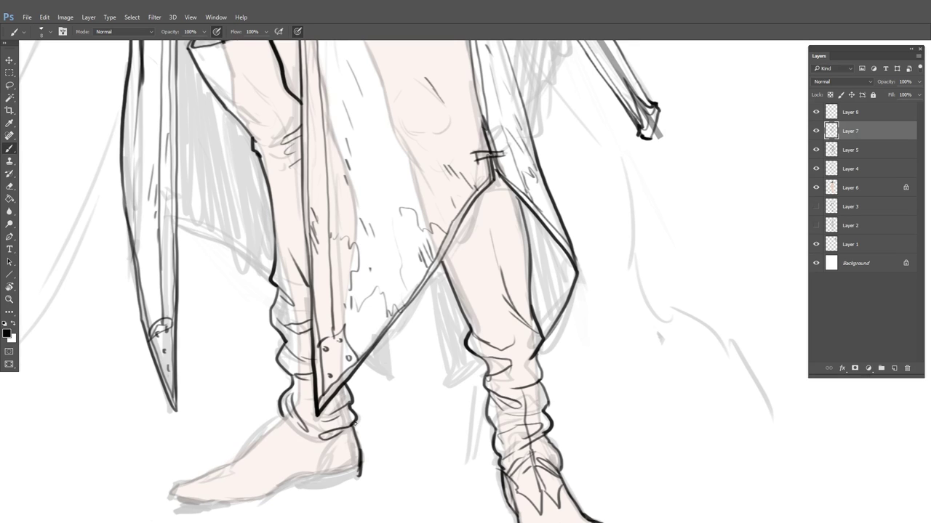
Outline the rear boot's foot with toe creases, sole line and heel
mouse_move(405, 434)
mouse_down()
mouse_move(418, 291)
mouse_move(428, 284)
mouse_up()
mouse_move(304, 269)
mouse_down()
mouse_move(249, 314)
mouse_move(195, 348)
mouse_up()
mouse_move(380, 318)
mouse_down()
mouse_move(280, 349)
mouse_move(191, 346)
mouse_up()
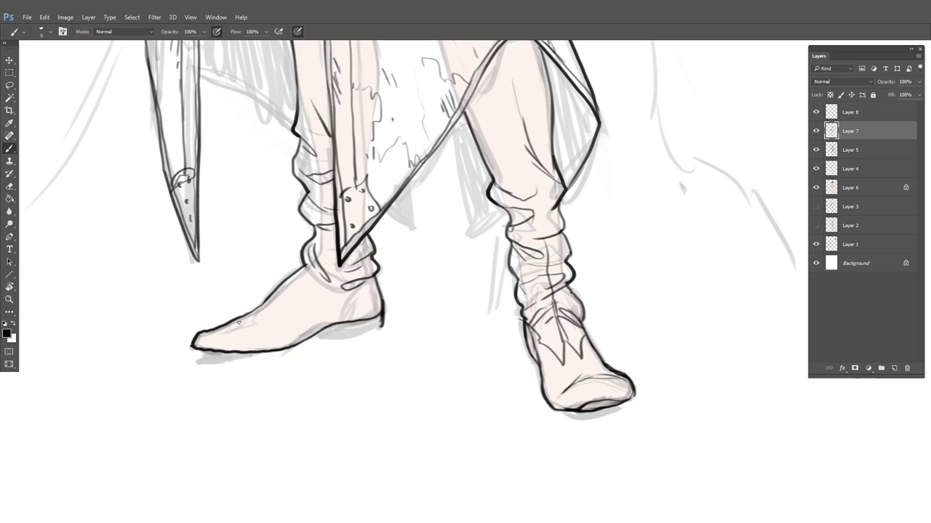
drag(256, 320, 264, 333)
mouse_move(383, 324)
mouse_down()
mouse_move(330, 329)
mouse_move(259, 354)
mouse_move(193, 352)
mouse_up()
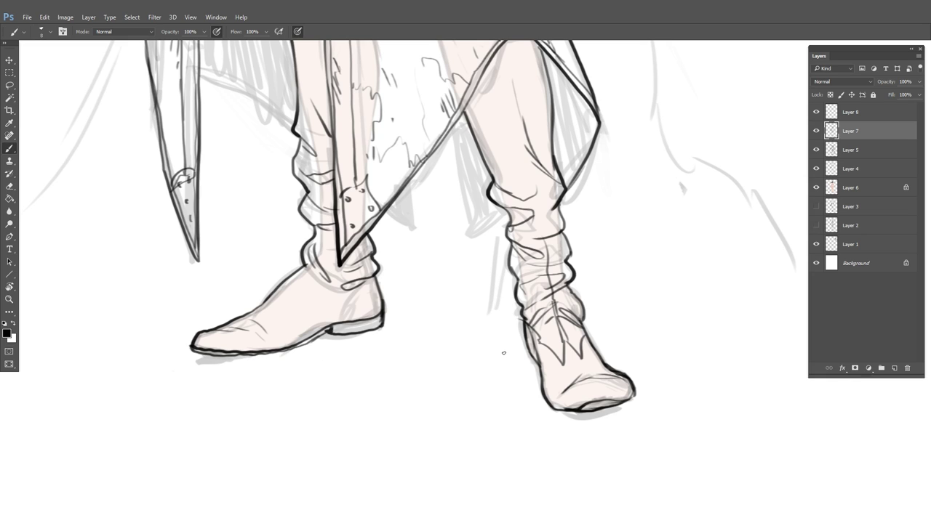
Refine the front boot's toe outline and fill dark shadows beneath the soles of both boots
drag(555, 411, 638, 389)
drag(531, 352, 544, 374)
mouse_move(640, 432)
mouse_down()
mouse_move(702, 286)
mouse_move(705, 297)
mouse_up()
mouse_move(274, 220)
mouse_down()
mouse_move(262, 226)
mouse_move(333, 219)
mouse_up()
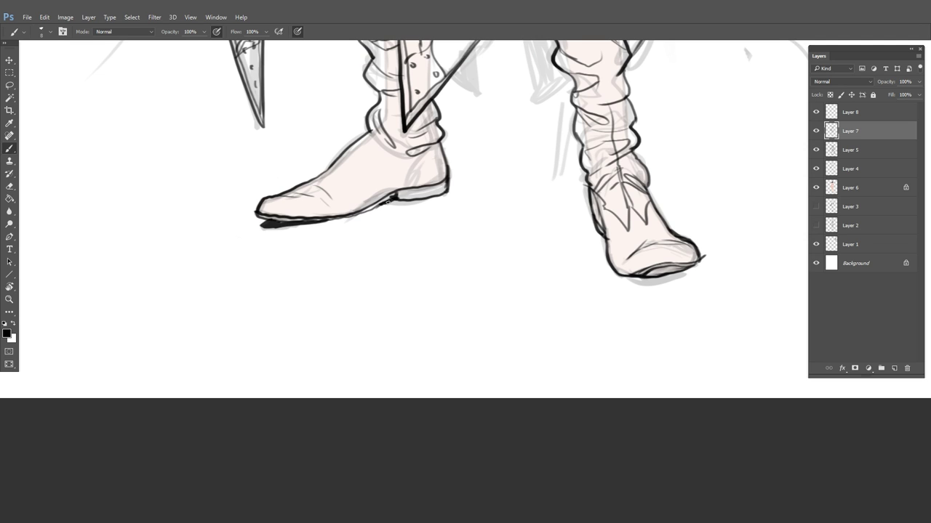
drag(630, 282, 698, 266)
Add the instep and heel seam lines to the rear boot's foot
scroll(614, 256, down, 1)
scroll(528, 317, down, 2)
scroll(431, 405, up, 3)
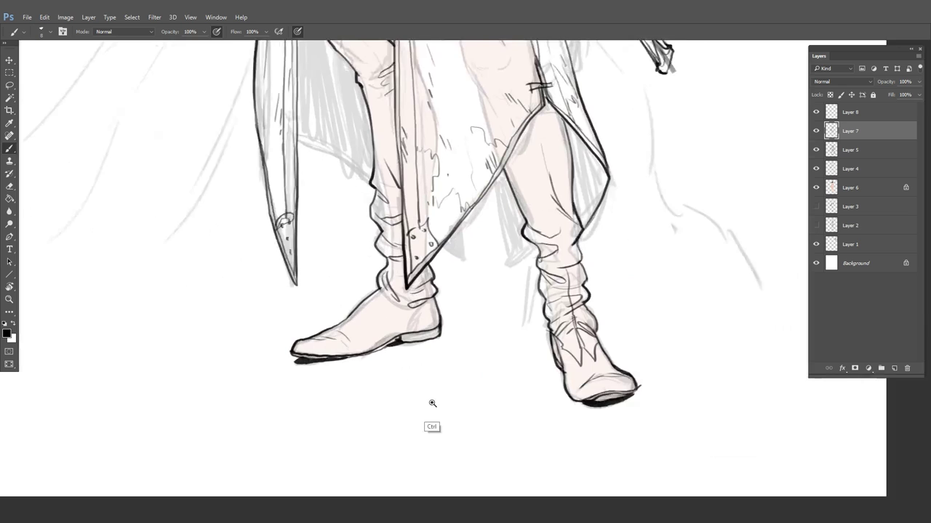
drag(351, 311, 434, 286)
drag(416, 332, 434, 286)
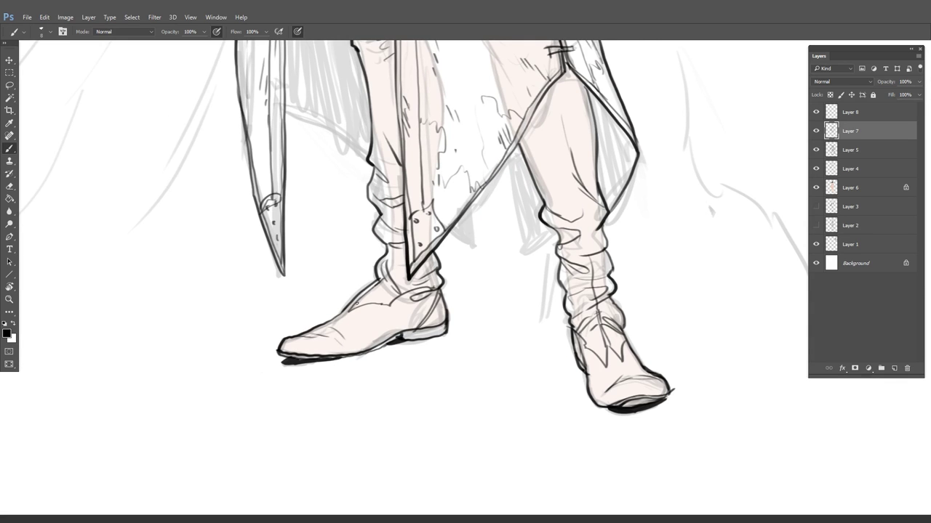
Hatch short shading and crease strokes on the rear boot's cuff and below its knee
scroll(356, 303, up, 10)
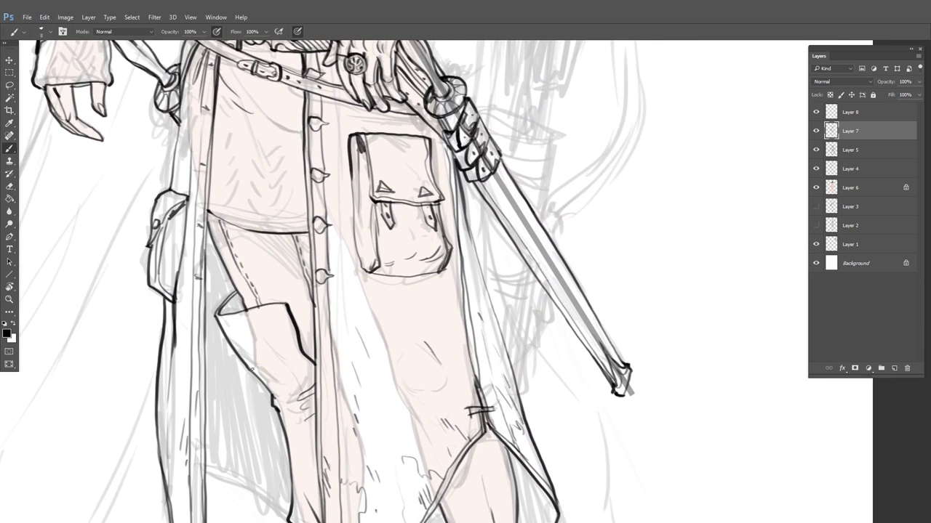
drag(263, 353, 275, 331)
drag(267, 369, 276, 359)
mouse_move(273, 352)
mouse_down()
mouse_move(283, 331)
mouse_move(256, 323)
mouse_up()
mouse_move(246, 355)
mouse_down()
mouse_move(257, 340)
mouse_move(242, 323)
mouse_up()
drag(235, 357, 241, 332)
drag(279, 408, 296, 422)
drag(282, 416, 300, 435)
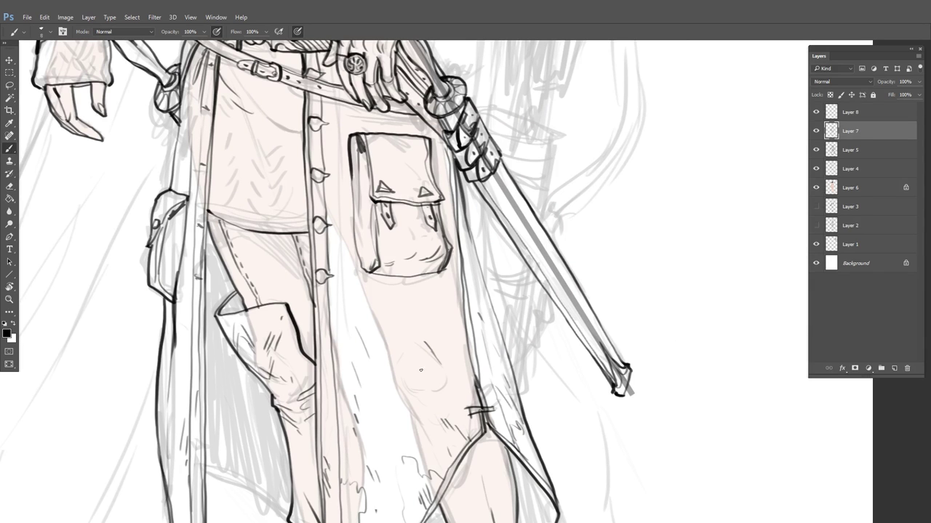
Ink the back coat panel visible behind the front leg and the inner trim line of the side panel's hem
drag(550, 400, 522, 254)
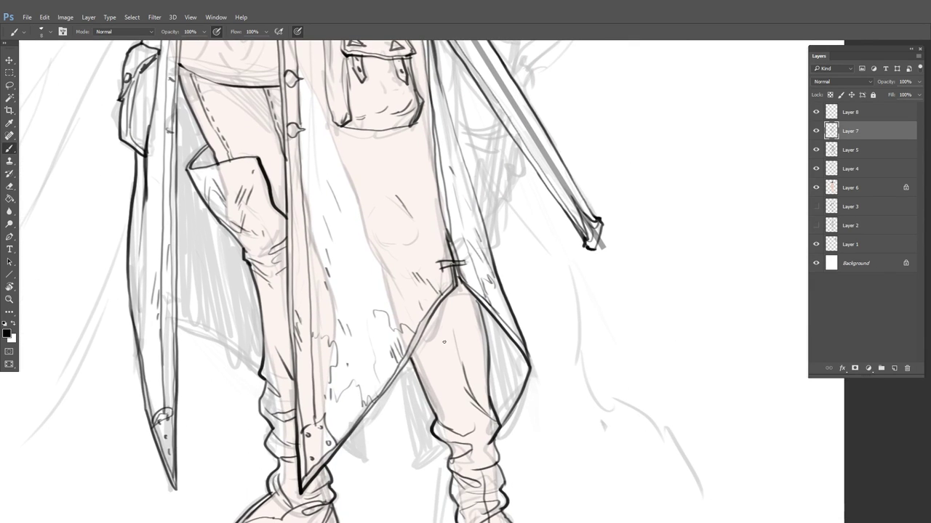
drag(465, 363, 349, 357)
drag(470, 301, 451, 303)
drag(463, 313, 553, 363)
drag(517, 379, 496, 237)
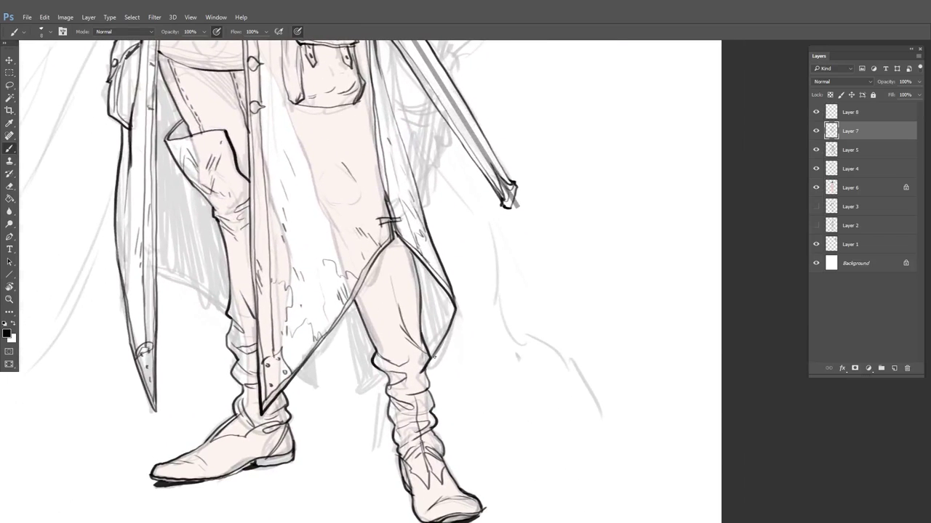
mouse_move(363, 393)
mouse_down()
mouse_move(390, 378)
mouse_move(347, 318)
mouse_move(369, 387)
mouse_up()
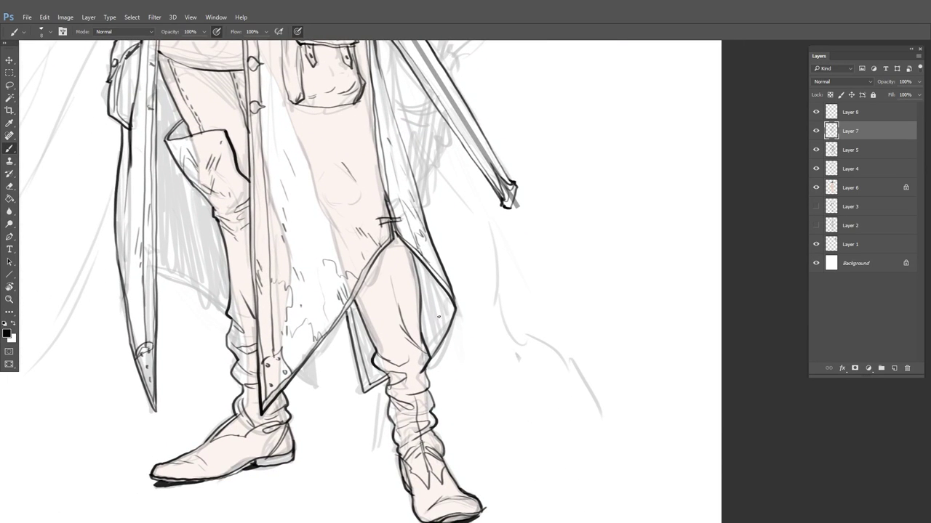
drag(453, 305, 434, 342)
Draw the back coat hem lines visible between the legs and behind the rear boot
drag(318, 352, 326, 387)
drag(184, 240, 225, 286)
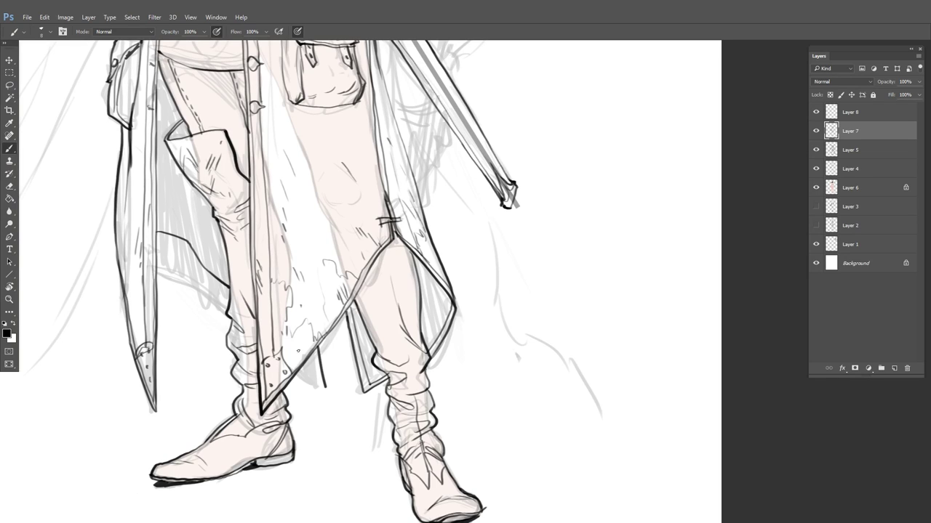
drag(303, 362, 325, 386)
mouse_move(157, 232)
mouse_down()
mouse_move(189, 239)
mouse_move(230, 284)
mouse_up()
Check the line art of the whole figure in an overall view of the canvas
drag(465, 229, 386, 266)
drag(524, 191, 404, 327)
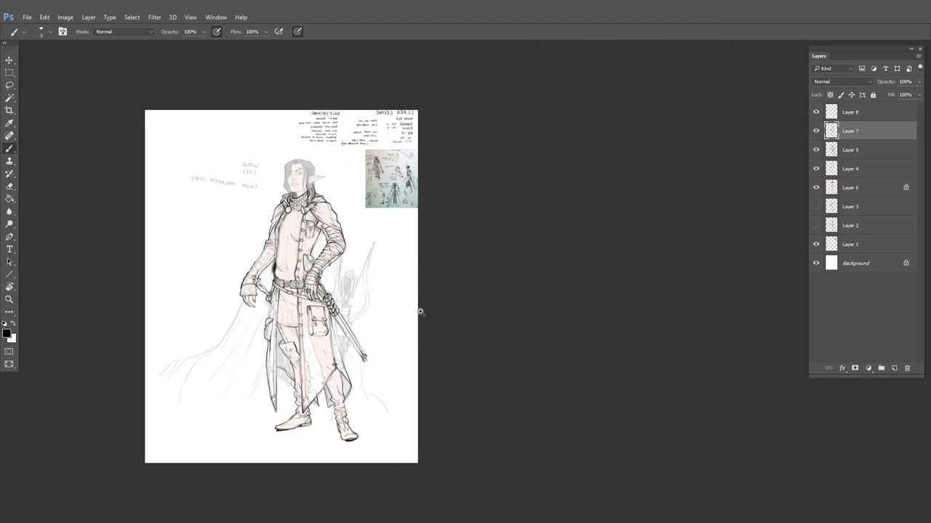
key(ctrl)
drag(365, 337, 408, 363)
click(389, 336)
key(e)
mouse_move(364, 335)
mouse_down()
mouse_move(396, 355)
mouse_move(451, 305)
mouse_up()
key(b)
mouse_move(458, 261)
mouse_down()
mouse_move(414, 325)
mouse_move(418, 310)
mouse_move(519, 283)
mouse_up()
Outline the quiver's rim and its wide upper band behind the sword grip
ctrl+click(413, 318)
ctrl+click(412, 316)
ctrl+click(413, 309)
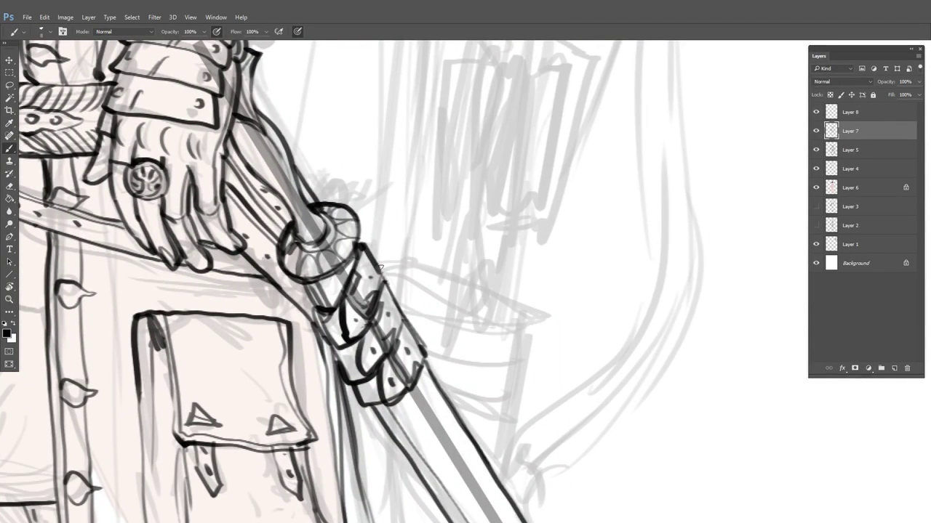
mouse_move(380, 267)
mouse_down()
mouse_move(400, 256)
mouse_move(407, 287)
mouse_move(541, 317)
mouse_up()
mouse_move(391, 292)
mouse_down()
mouse_move(542, 324)
mouse_move(531, 362)
mouse_up()
mouse_move(529, 361)
mouse_down()
mouse_move(493, 364)
mouse_move(405, 336)
mouse_up()
mouse_move(538, 316)
mouse_down()
mouse_move(535, 329)
mouse_move(529, 314)
mouse_up()
drag(557, 278, 421, 401)
Draw a row of parallel arrow shafts rising from the quiver's rim
drag(394, 437, 405, 373)
mouse_move(335, 376)
mouse_down()
mouse_move(326, 438)
mouse_move(336, 436)
mouse_up()
drag(391, 376, 379, 436)
drag(380, 378, 369, 435)
drag(357, 375, 347, 438)
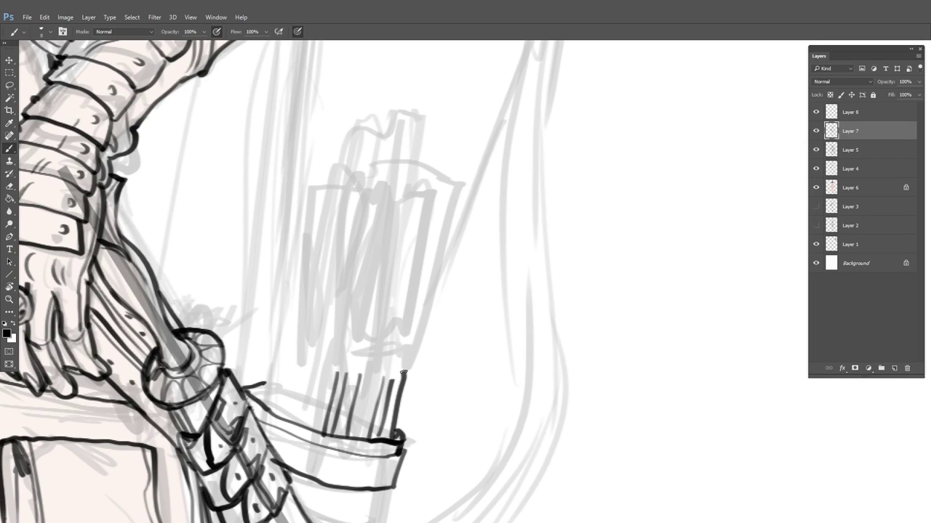
Outline the arrows' fletching bundle above the shafts, with the nock ends projecting from its top
mouse_move(391, 379)
mouse_down()
mouse_move(436, 354)
mouse_move(474, 212)
mouse_move(447, 186)
mouse_move(427, 189)
mouse_move(411, 144)
mouse_move(402, 183)
mouse_up()
mouse_move(341, 375)
mouse_down()
mouse_move(324, 254)
mouse_move(333, 178)
mouse_move(391, 167)
mouse_move(404, 175)
mouse_move(410, 150)
mouse_up()
drag(453, 191, 386, 382)
drag(411, 194, 349, 373)
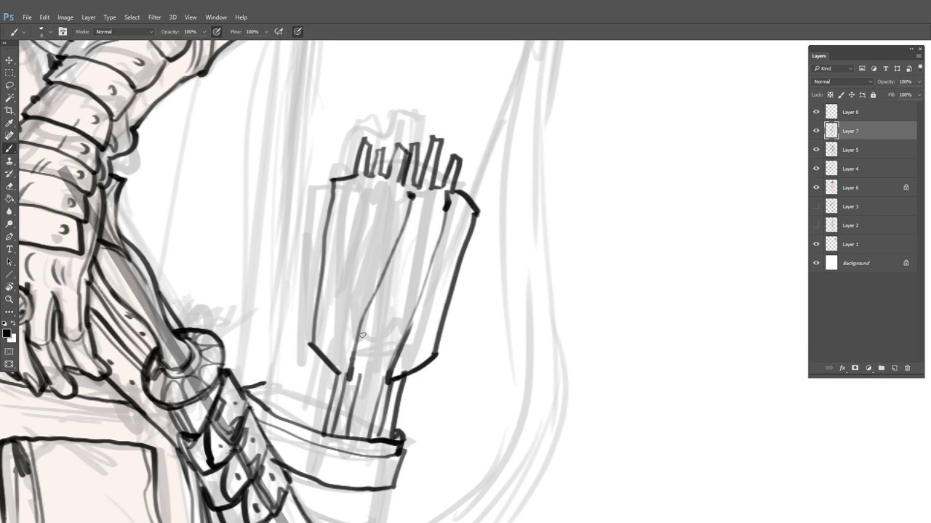
Fill the fletching bundle with long feather edges and overlapping vertical strokes
mouse_move(377, 181)
mouse_down()
mouse_move(335, 375)
mouse_move(337, 311)
mouse_move(358, 336)
mouse_up()
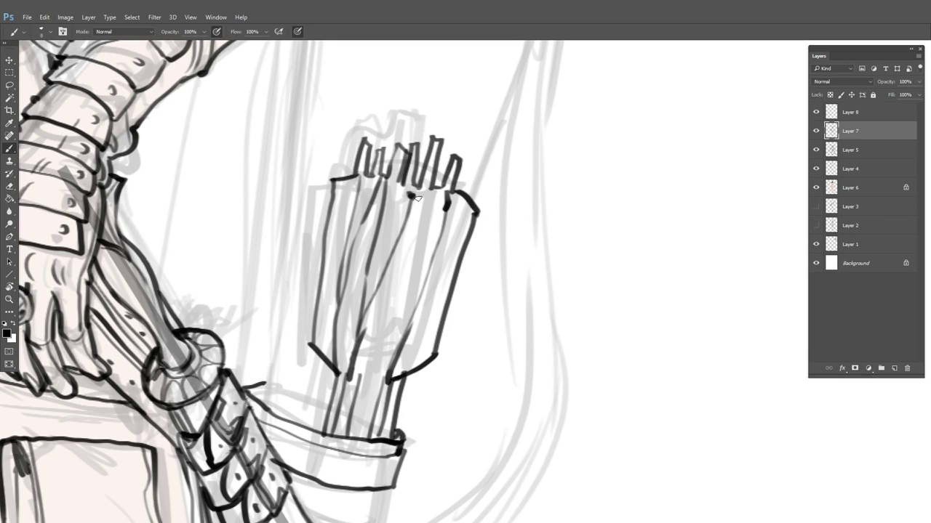
mouse_move(418, 198)
mouse_down()
mouse_move(383, 381)
mouse_move(371, 376)
mouse_up()
drag(396, 371, 423, 280)
drag(434, 187, 414, 279)
drag(440, 242, 409, 367)
drag(370, 176, 355, 241)
drag(326, 365, 338, 302)
drag(355, 294, 344, 379)
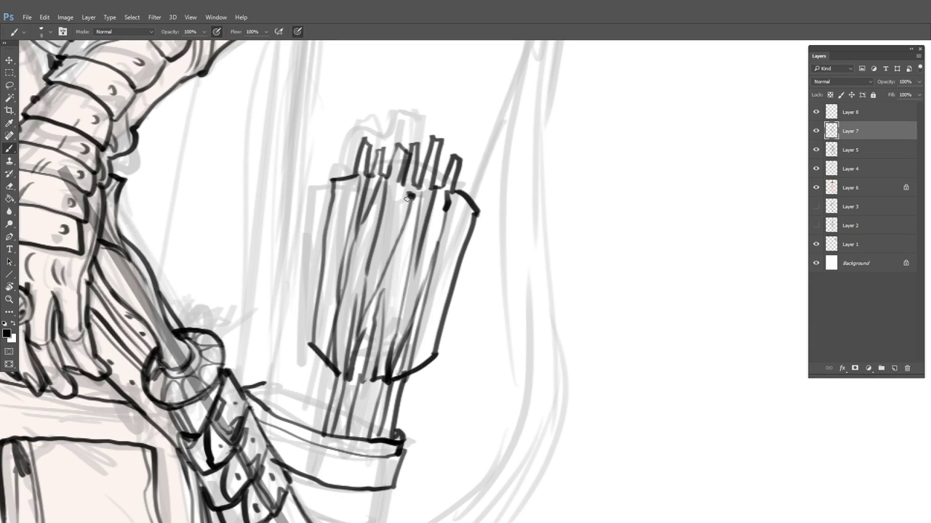
drag(401, 180, 387, 269)
Draw the strap lines joining the quiver's rim to the sword grip
mouse_move(334, 410)
mouse_down()
mouse_move(276, 390)
mouse_move(276, 409)
mouse_move(322, 423)
mouse_up()
drag(264, 411, 325, 424)
drag(445, 394, 398, 381)
Ink the quiver's side edge above and below the scabbard and draw a strap band across its lower part
scroll(429, 245, down, 3)
scroll(429, 245, up, 3)
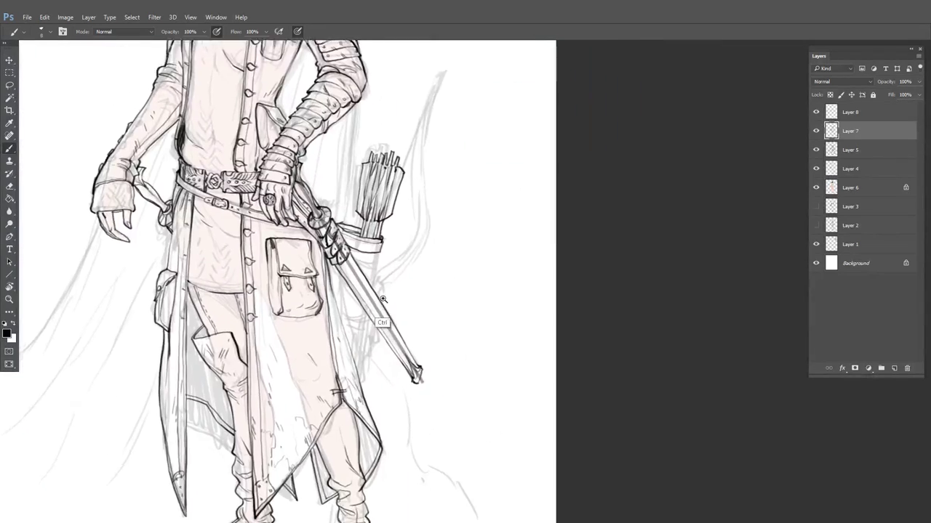
drag(393, 195, 358, 387)
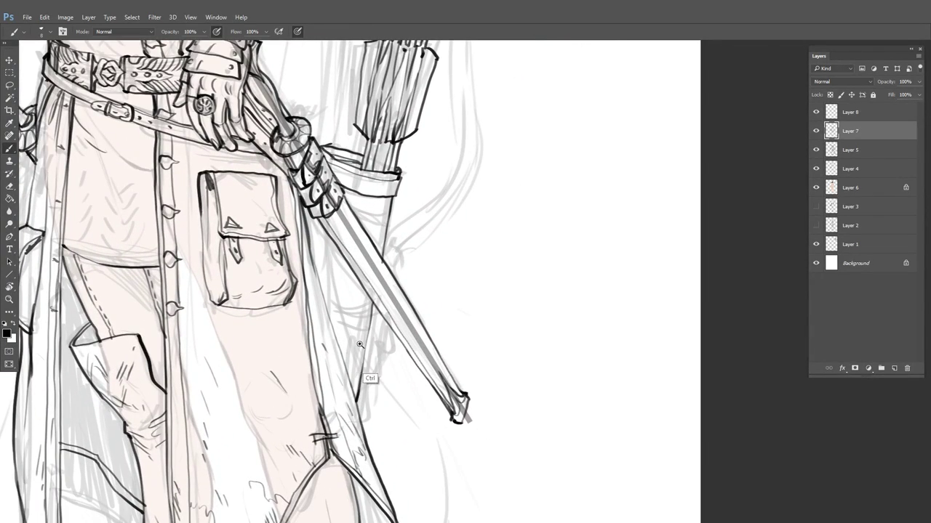
scroll(361, 345, up, 2)
drag(321, 332, 376, 326)
drag(331, 357, 352, 355)
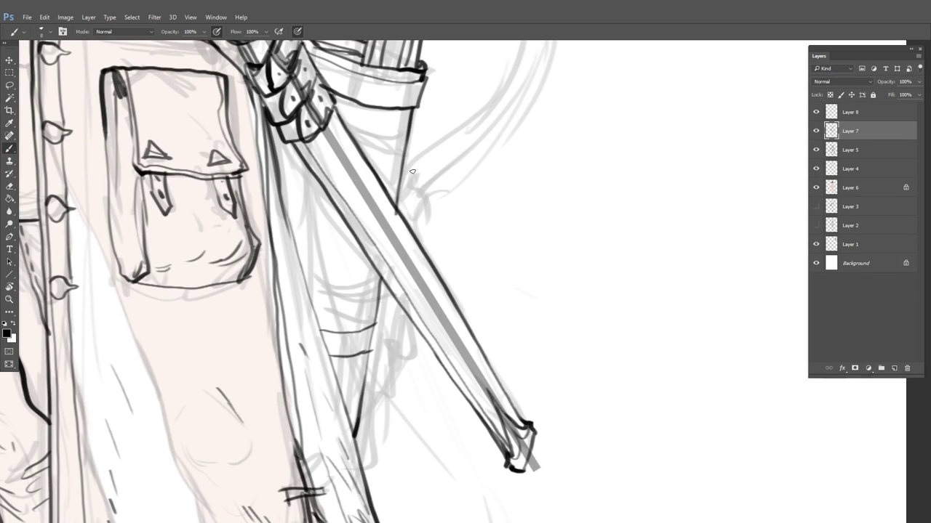
Close the lower band's edge, add the quiver's second side line with dashed stitching, and touch up the coat edge
scroll(412, 172, up, 3)
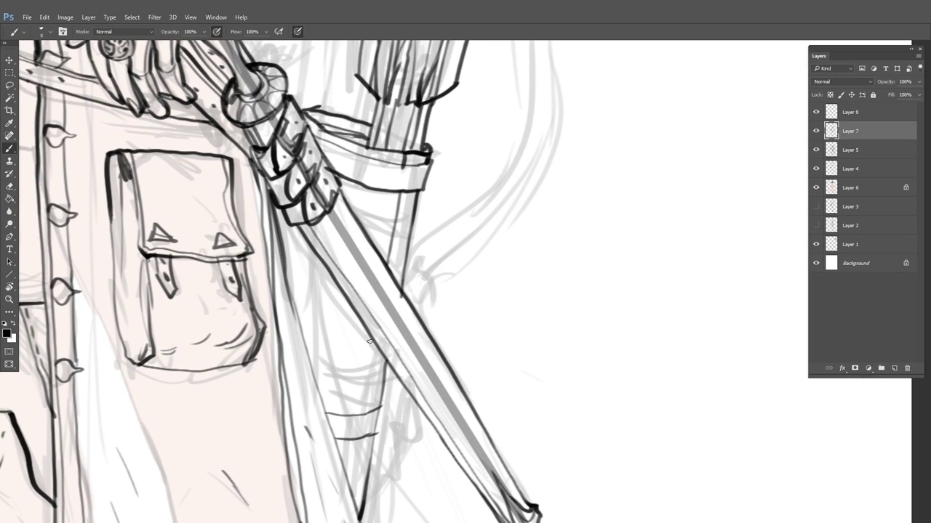
drag(369, 341, 358, 406)
drag(353, 439, 347, 484)
drag(383, 406, 376, 438)
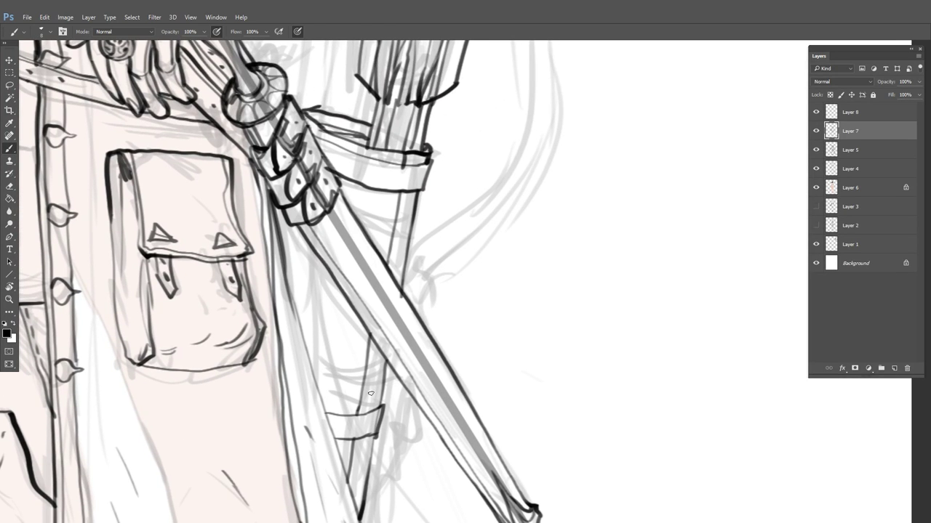
drag(368, 336, 359, 365)
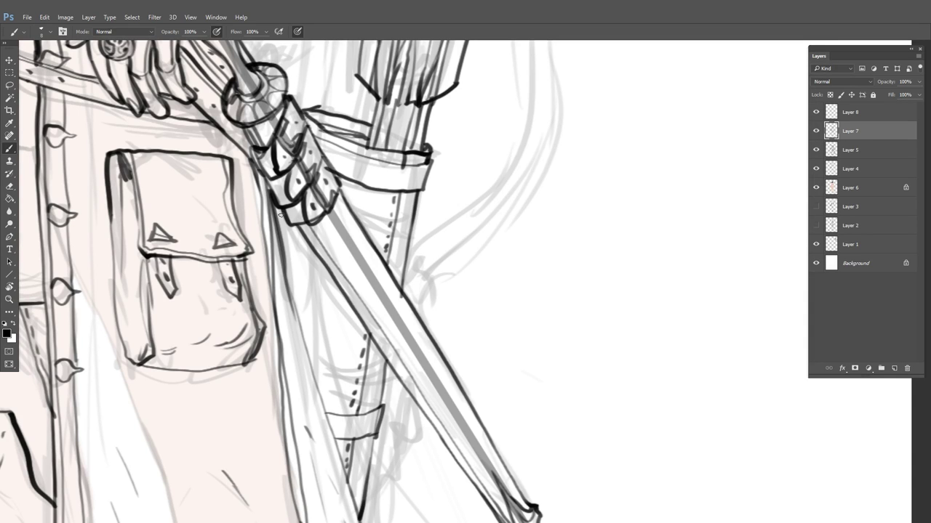
drag(281, 215, 280, 237)
Ink the bow's pointed tip and both curved edges of its limb down to the scabbard behind the quiver
scroll(429, 236, down, 5)
drag(501, 210, 462, 270)
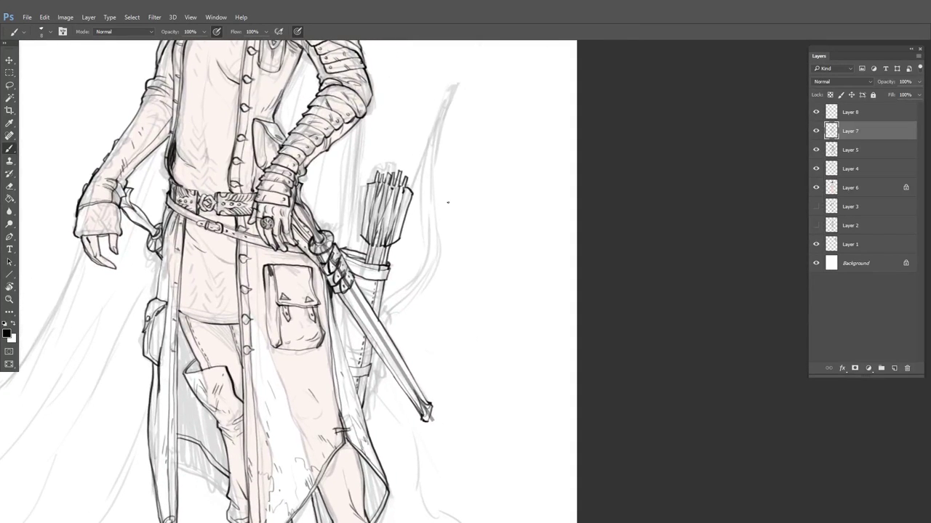
scroll(451, 205, up, 4)
drag(448, 233, 423, 279)
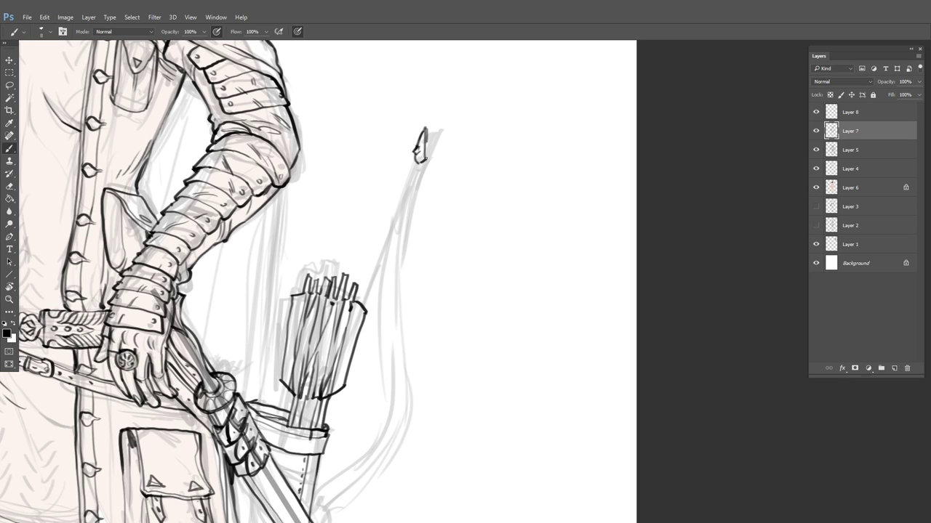
mouse_move(415, 168)
mouse_down()
mouse_move(403, 347)
mouse_move(383, 418)
mouse_move(420, 250)
mouse_move(395, 446)
mouse_move(427, 191)
mouse_move(343, 284)
mouse_up()
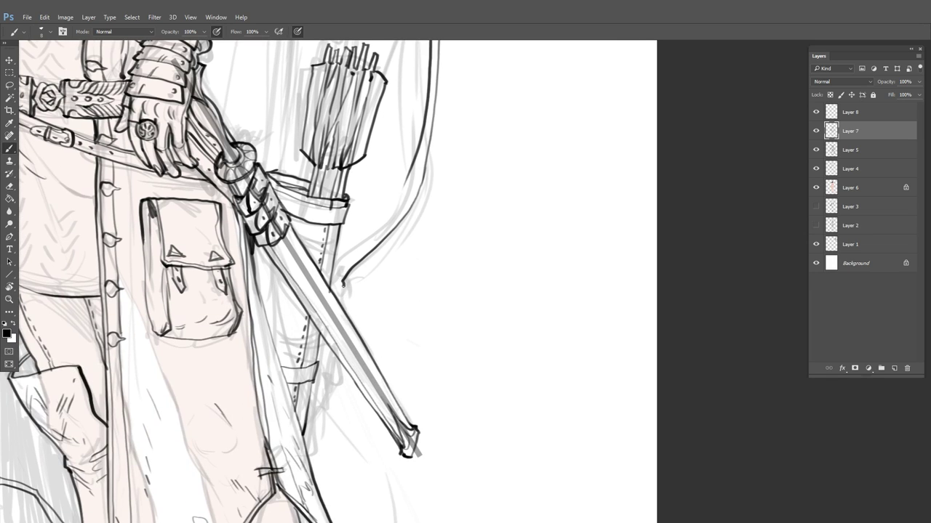
drag(410, 168, 344, 255)
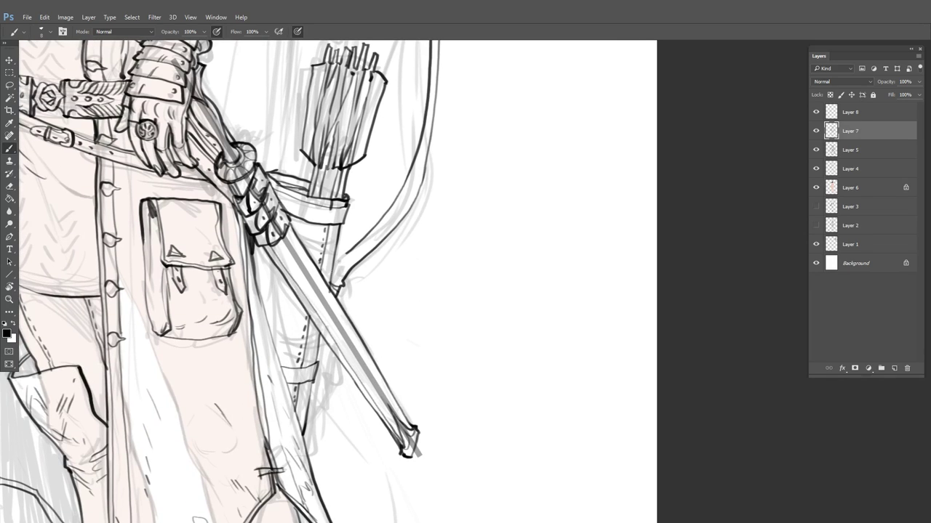
Ink the second edge of the bow's limb from below the pointed tip down to its end behind the scabbard
mouse_move(437, 86)
mouse_down()
mouse_move(420, 218)
mouse_move(407, 229)
mouse_up()
drag(409, 75, 399, 278)
key(ctrl+z)
mouse_move(410, 74)
mouse_down()
mouse_move(384, 323)
mouse_move(307, 416)
mouse_move(408, 201)
mouse_move(385, 328)
mouse_move(306, 431)
mouse_up()
key(ctrl+z)
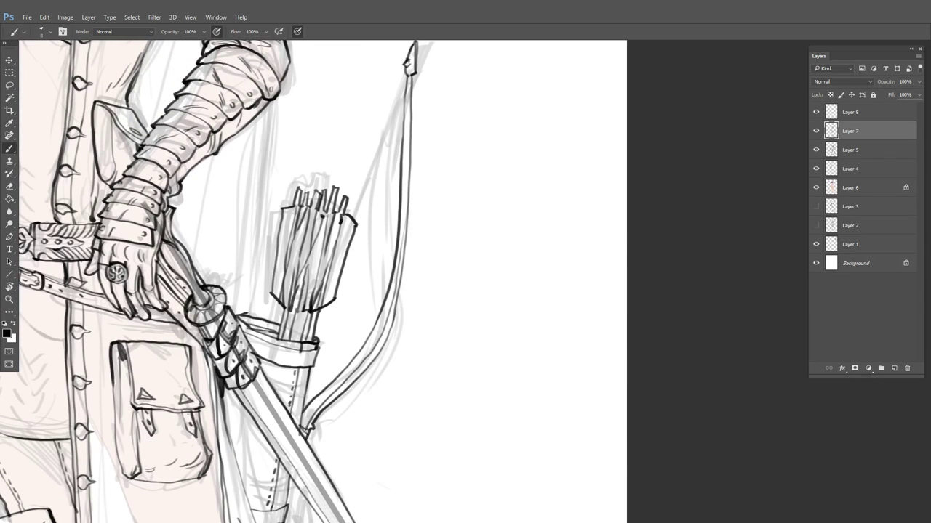
drag(373, 392, 404, 184)
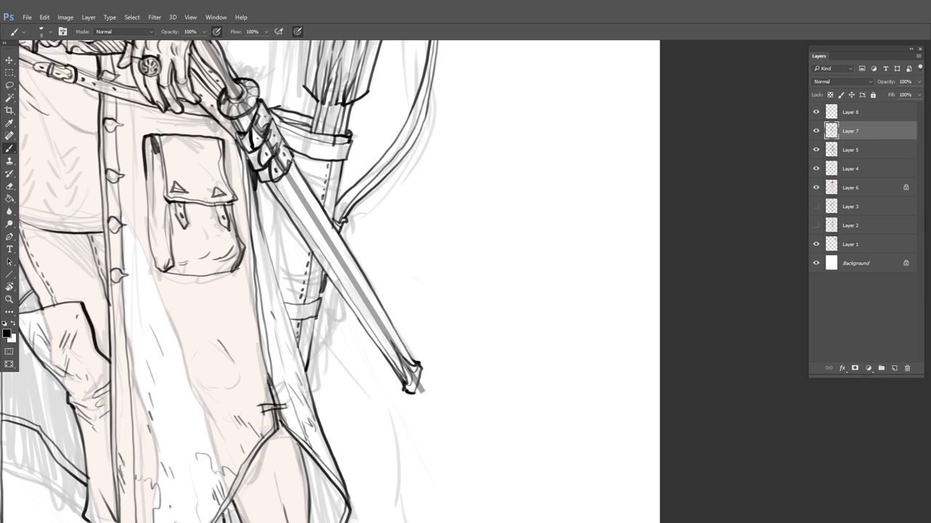
Ink the quiver's lower side edge beneath the scabbard and draw the bowstring from the bow tip to the arrows
drag(322, 291, 305, 390)
mouse_move(317, 313)
mouse_down()
mouse_move(308, 375)
mouse_move(269, 366)
mouse_up()
mouse_move(359, 334)
mouse_down()
mouse_move(391, 369)
mouse_move(409, 303)
mouse_up()
drag(408, 112, 437, 114)
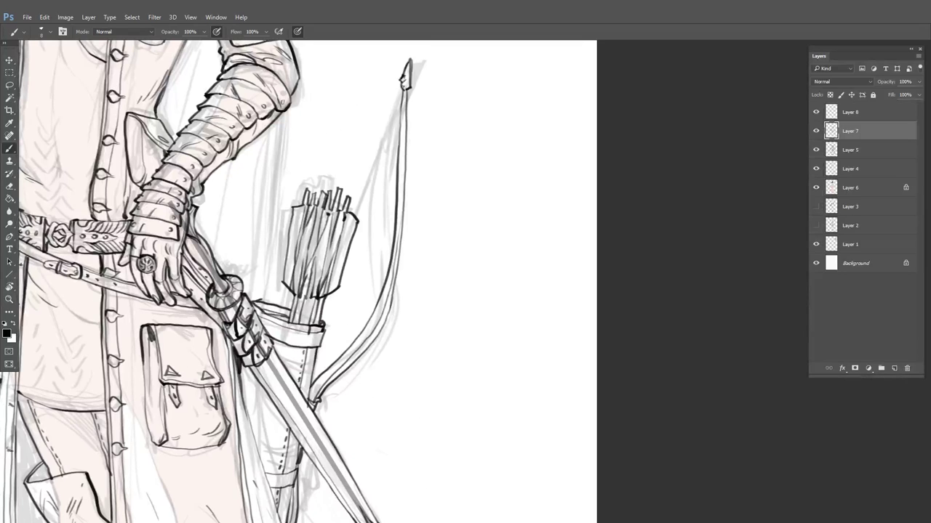
drag(404, 80, 356, 209)
drag(354, 320, 310, 321)
drag(396, 344, 384, 284)
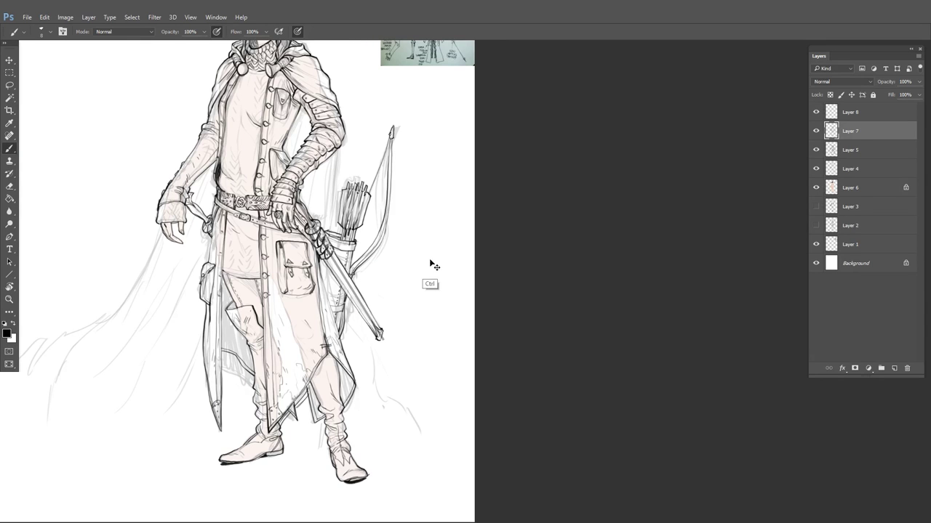
Draw the long vertical cape folds hanging behind the armoured elbow and in the gap beside the torso
drag(384, 270, 418, 341)
drag(374, 195, 407, 250)
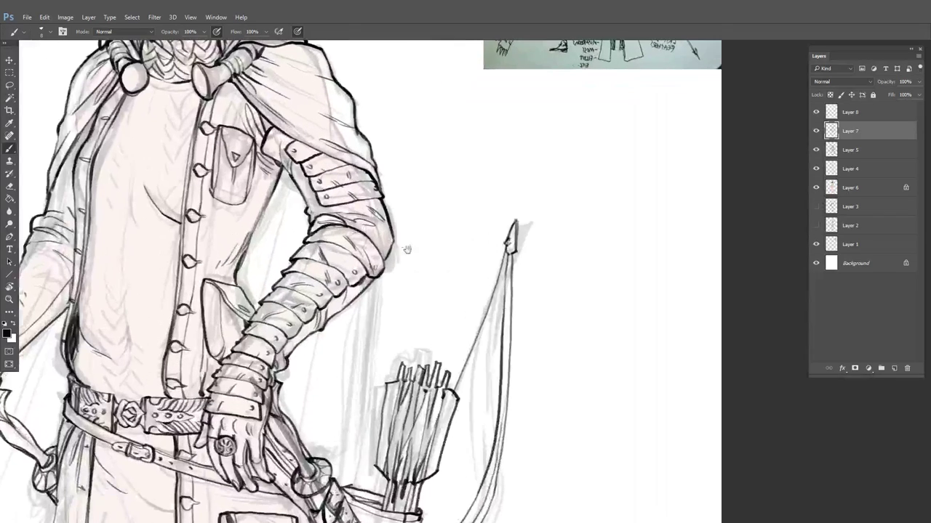
mouse_move(375, 279)
mouse_down()
mouse_move(357, 489)
mouse_move(360, 442)
mouse_up()
drag(356, 301, 334, 421)
drag(332, 317, 321, 374)
mouse_move(293, 179)
mouse_down()
mouse_move(283, 247)
mouse_move(278, 226)
mouse_up()
drag(187, 379, 491, 202)
Ink the windblown cape's outer edge sweeping down from the lowered hand and add its long inner fold lines
scroll(490, 202, down, 4)
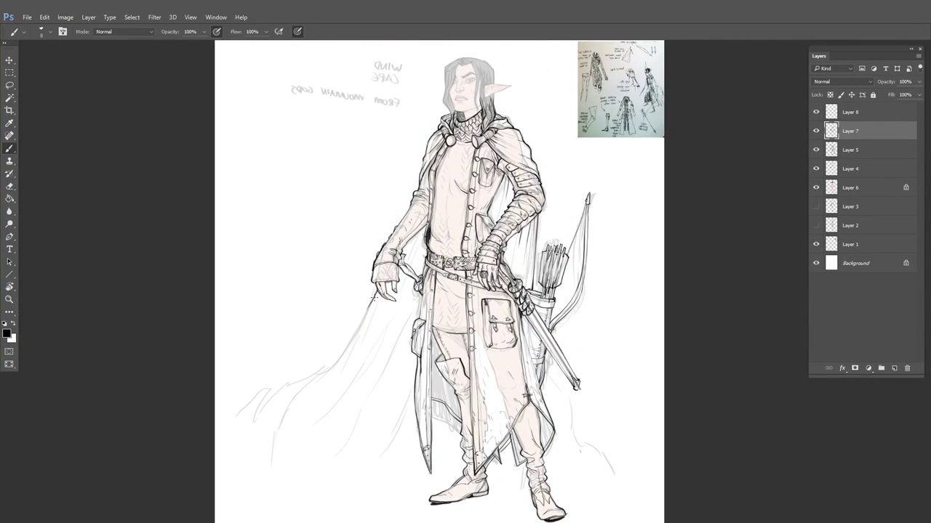
mouse_move(373, 298)
mouse_down()
mouse_move(352, 331)
mouse_move(319, 360)
mouse_up()
scroll(399, 307, up, 3)
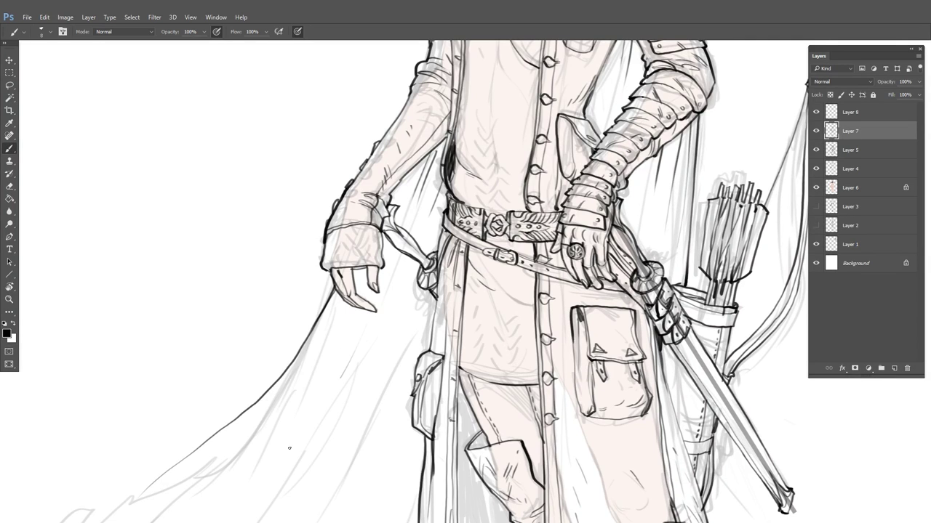
scroll(290, 449, down, 3)
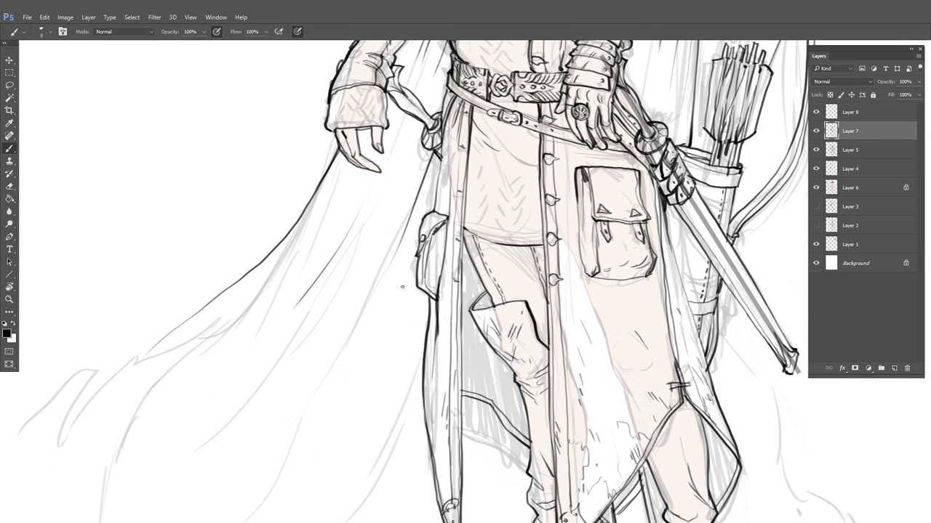
drag(414, 251, 278, 437)
drag(425, 346, 392, 417)
Create a new layer directly above Layer 7 for the knit pattern
scroll(436, 405, down, 8)
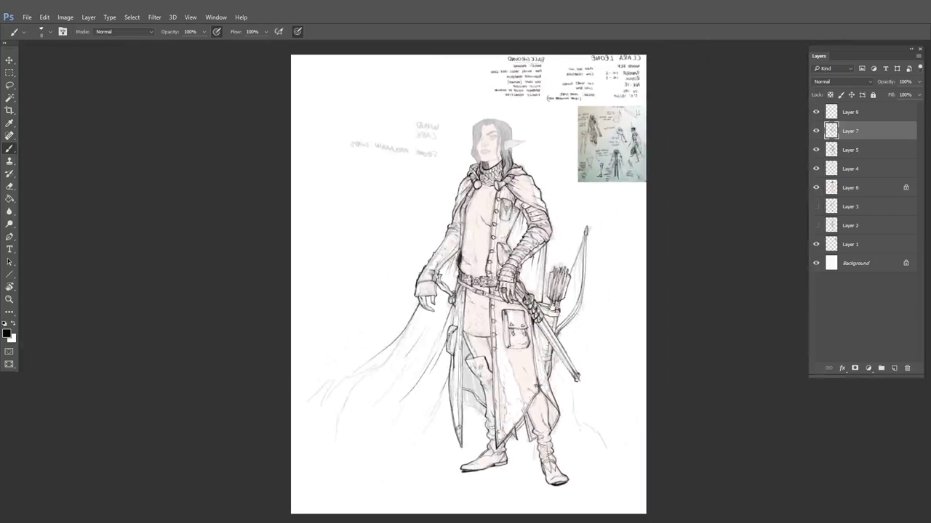
scroll(534, 312, up, 3)
scroll(541, 302, down, 2)
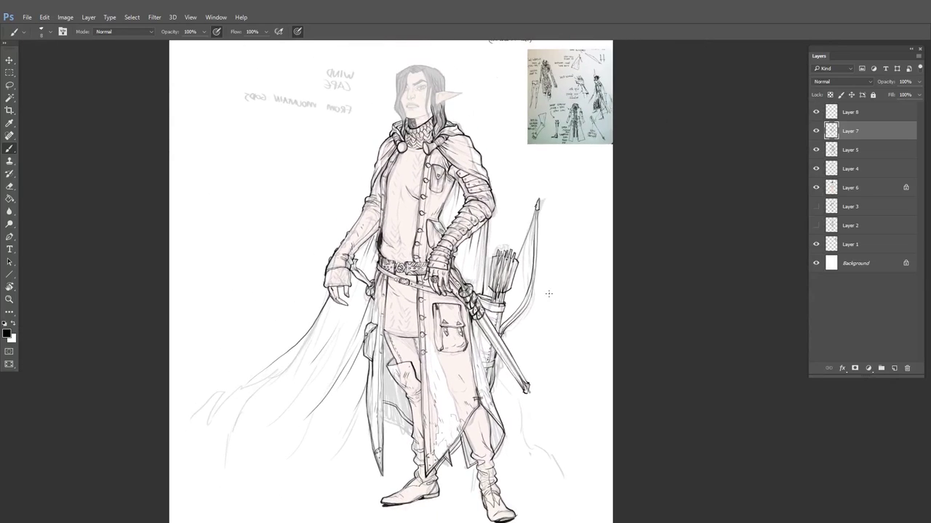
scroll(349, 235, up, 2)
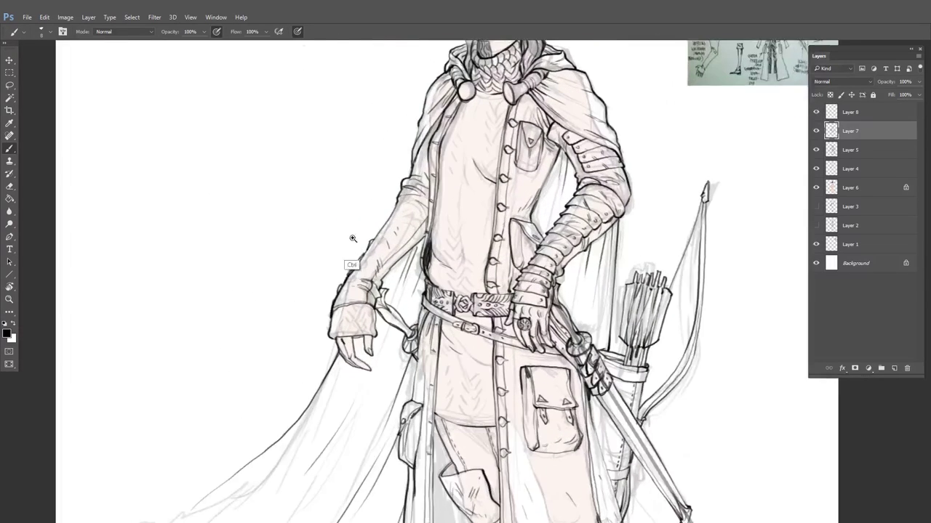
key(ctrl+shift+n)
key(Return)
scroll(299, 257, up, 1)
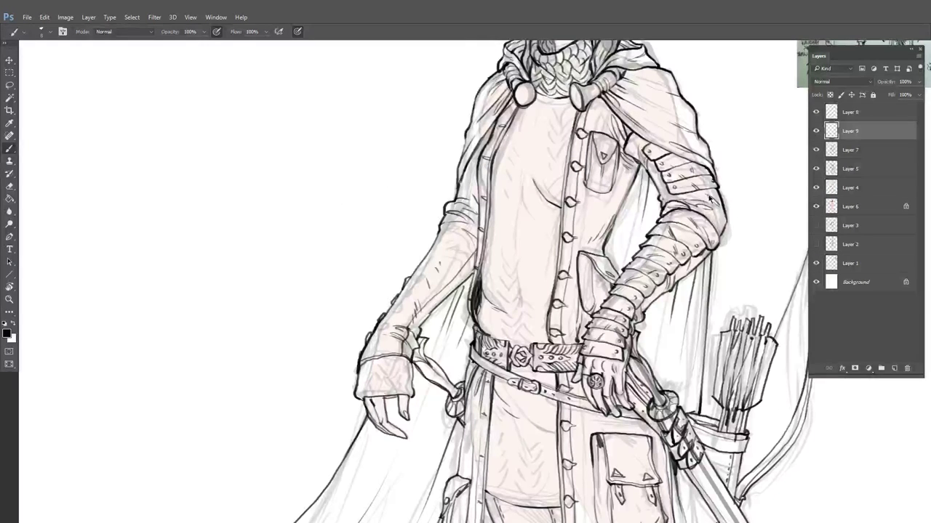
Draw a small V-shaped braid motif of paired curved strokes on the blank canvas beside the figure
scroll(307, 210, up, 1)
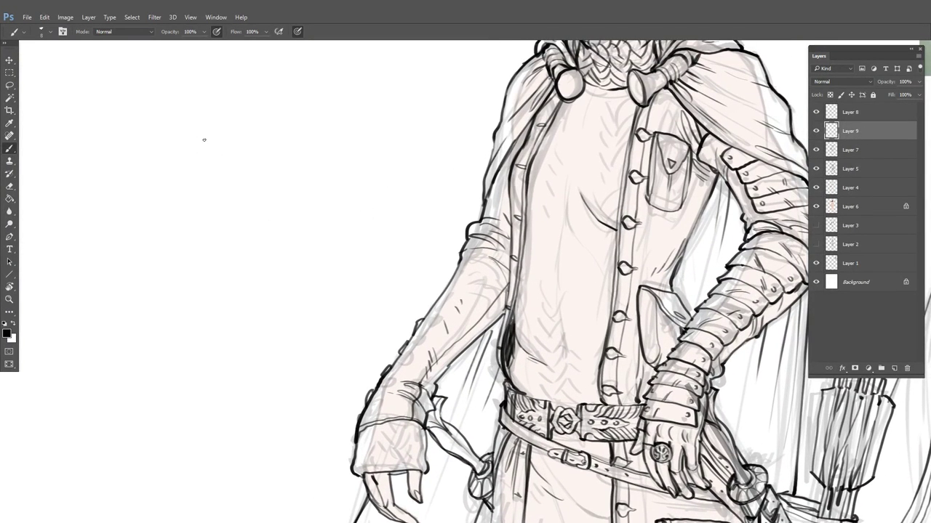
drag(179, 121, 195, 157)
key(ctrl+z)
mouse_move(244, 130)
mouse_down()
mouse_move(223, 160)
mouse_move(194, 164)
mouse_up()
Copy the braid motif to a new layer, align the copy directly beneath the original, and merge it into Layer 9
key(l)
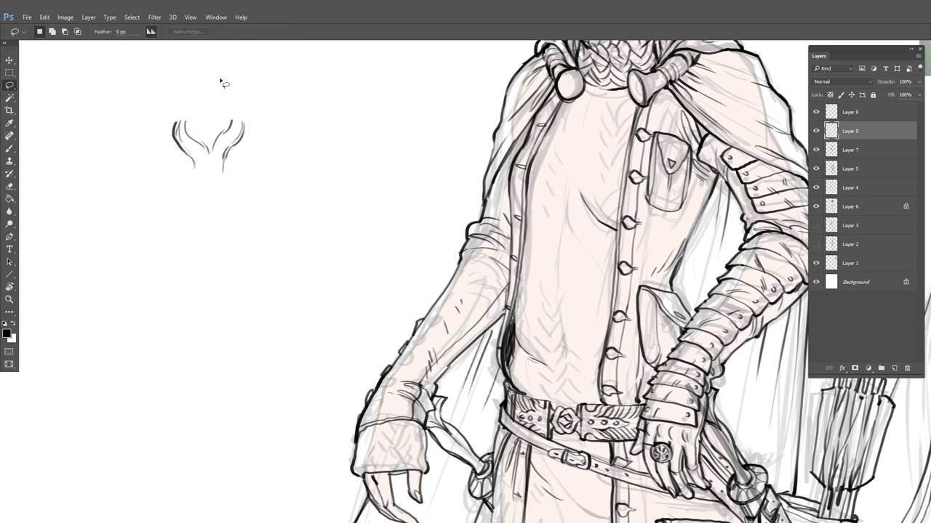
drag(194, 85, 280, 102)
key(ctrl+j)
click(10, 148)
drag(436, 206, 448, 200)
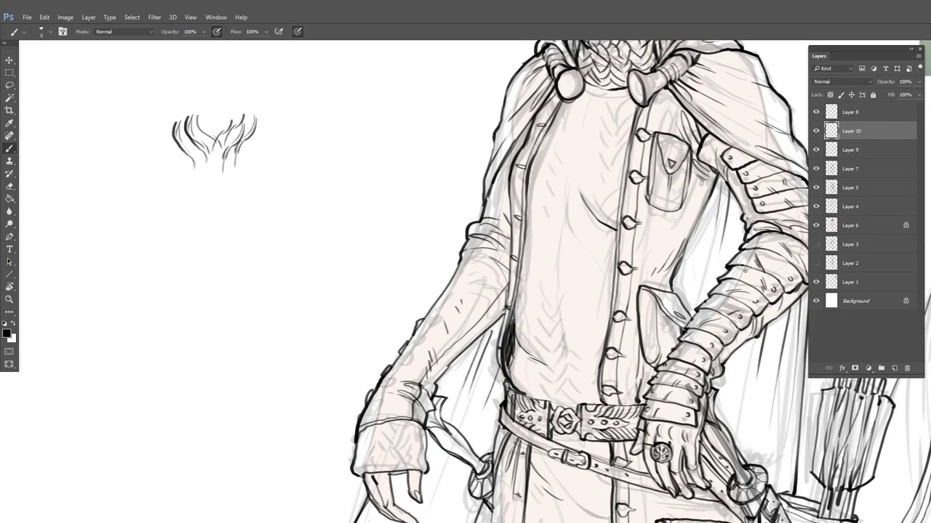
click(818, 135)
click(818, 135)
mouse_move(457, 145)
mouse_down()
mouse_move(445, 199)
mouse_move(446, 179)
mouse_up()
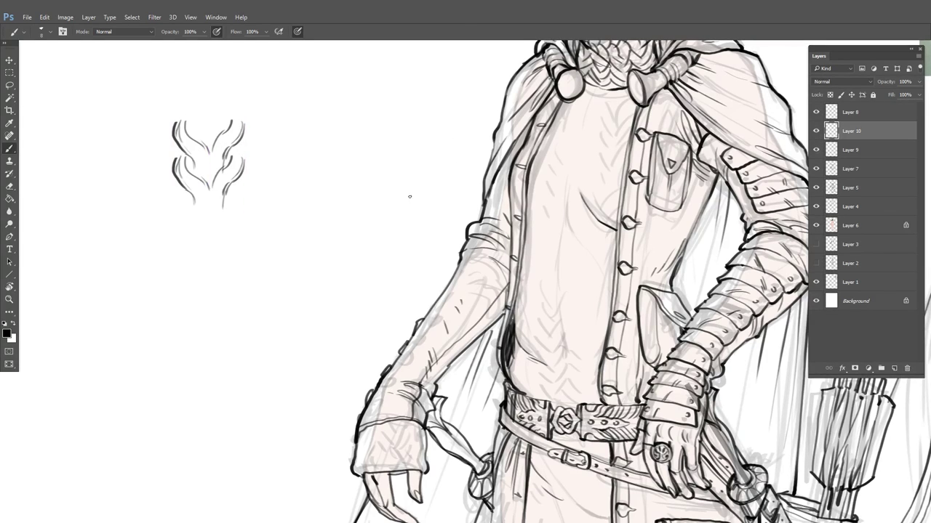
key(ctrl+e)
Duplicate the two-row braid, stack the copy underneath to make four rows, and merge the layers
drag(214, 73, 268, 197)
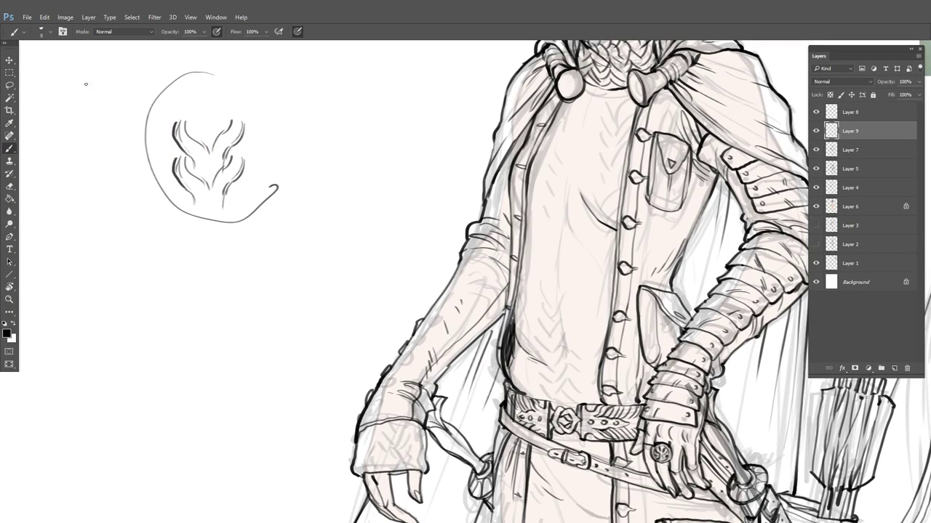
key(ctrl+z)
key(l)
drag(183, 63, 307, 83)
key(ctrl+j)
drag(415, 116, 402, 218)
key(ctrl+e)
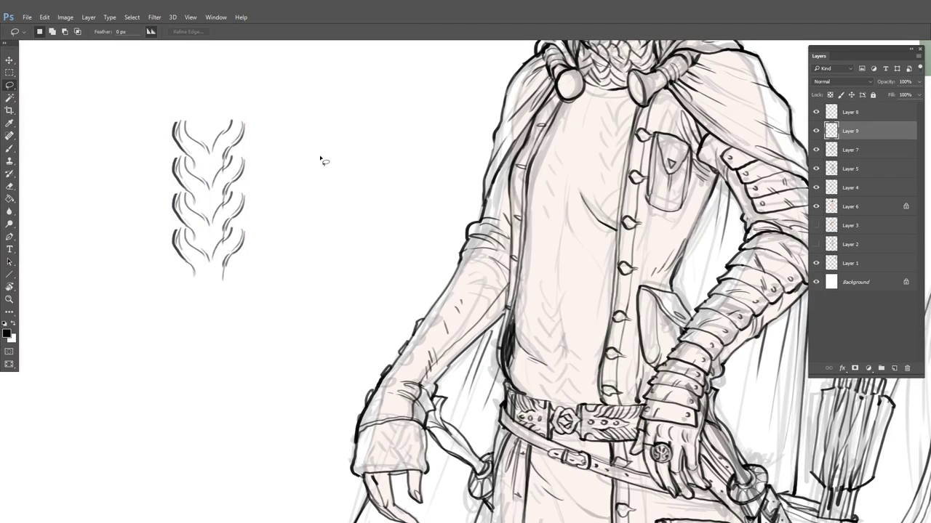
Duplicate the four-row braid, place the copy beneath it to form eight rows, and merge it down
mouse_move(259, 95)
mouse_down()
mouse_move(141, 150)
mouse_move(307, 258)
mouse_up()
key(ctrl+j)
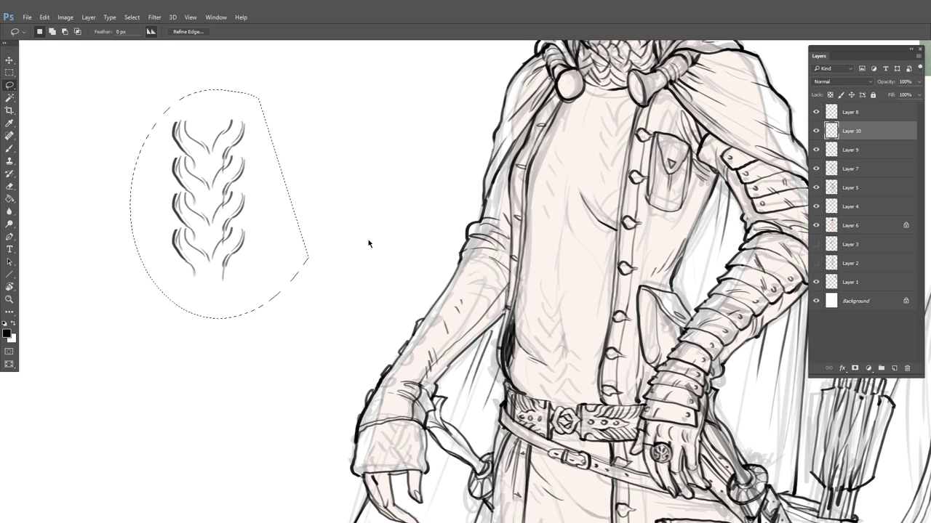
drag(376, 255, 381, 253)
key(ctrl+comma)
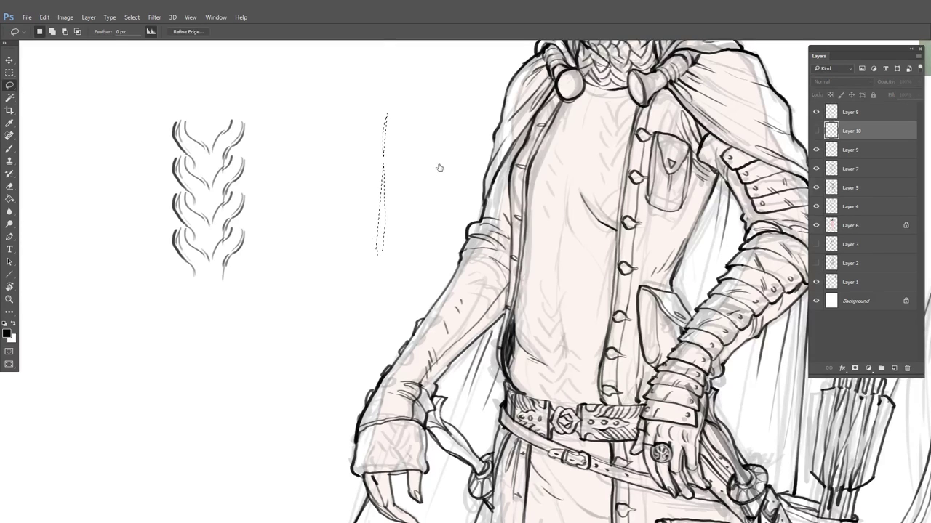
key(ctrl+d)
click(816, 131)
drag(415, 155, 409, 313)
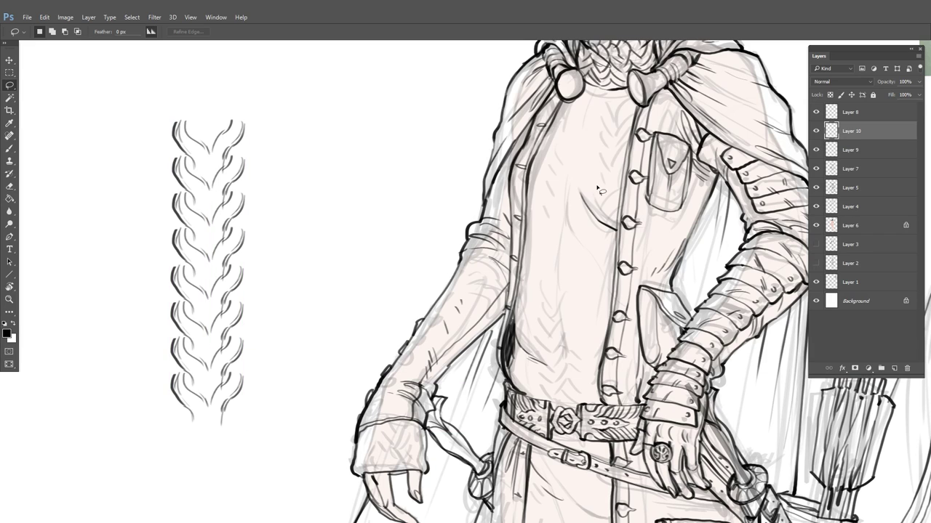
key(ctrl+e)
Duplicate Layer 9 and join the copy end to end with the eight-row braid to lengthen the column
right_click(855, 134)
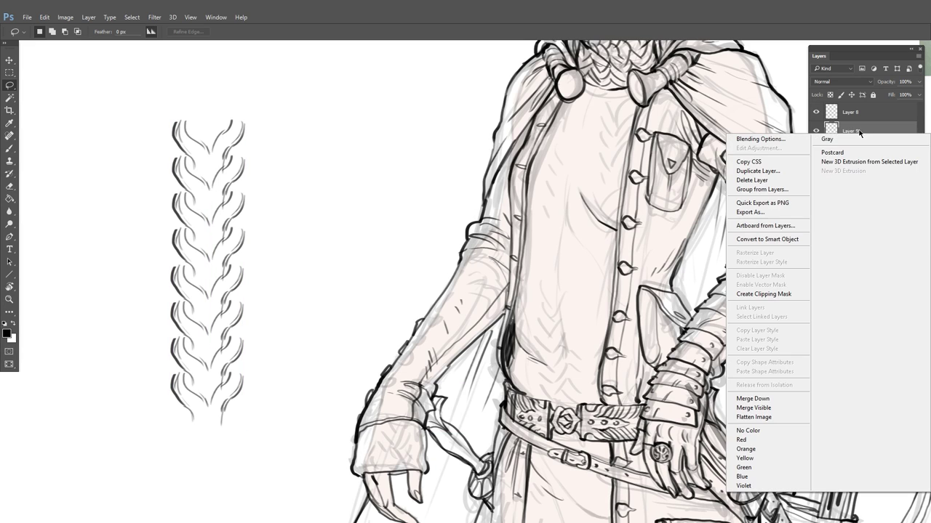
click(764, 171)
key(Return)
drag(529, 91, 469, 247)
Duplicate Layer 9 and scale the copy down into a narrower braid column placed beside the large one
right_click(854, 132)
click(790, 171)
click(556, 174)
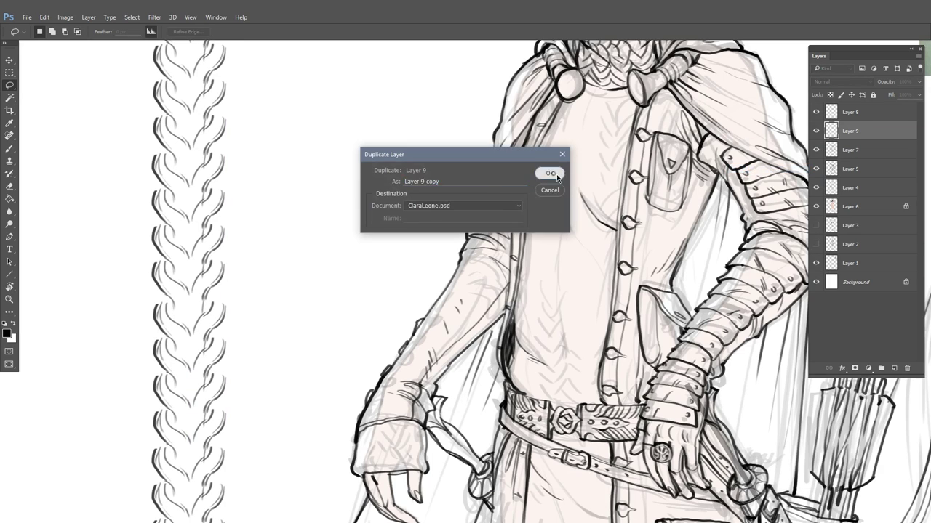
drag(455, 301, 434, 284)
key(ctrl+t)
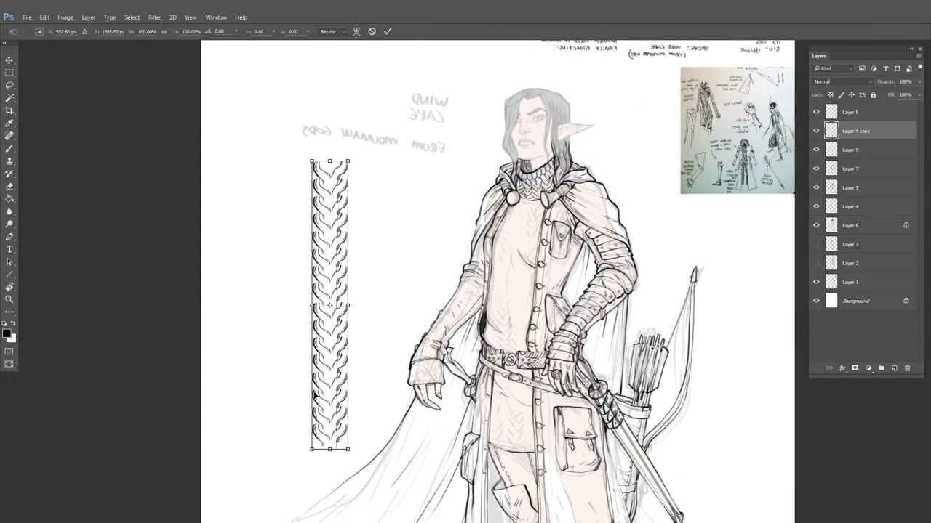
drag(312, 451, 335, 364)
key(Return)
drag(387, 297, 402, 297)
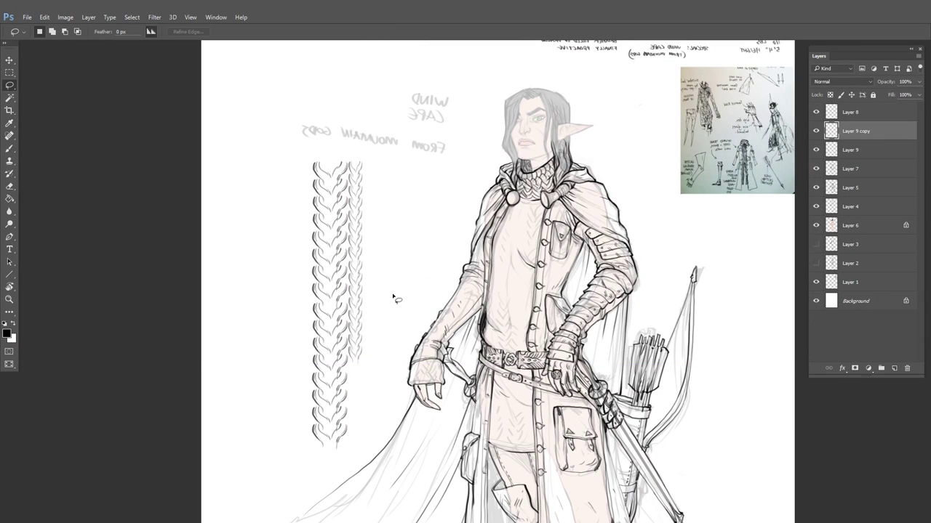
Duplicate the narrow braid on Layer 9 copy and move the duplicate down to extend that column
right_click(855, 132)
click(757, 170)
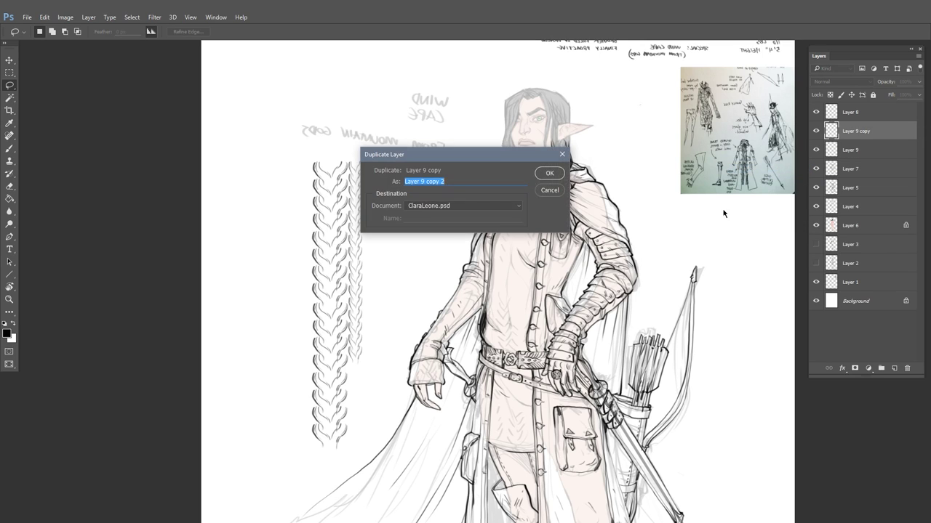
click(547, 173)
ctrl+drag(525, 223, 524, 312)
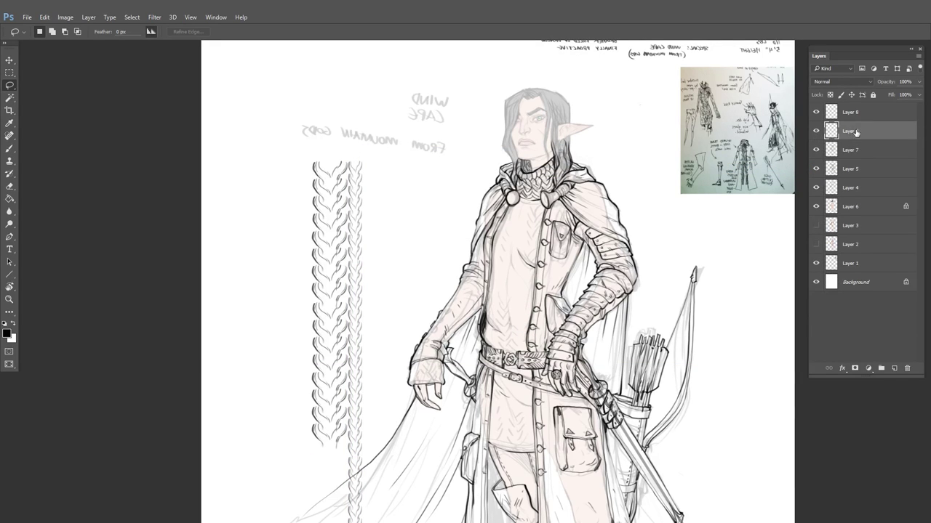
Duplicate the wide and narrow braid pair, place the copy alongside to make four columns, and merge it down
right_click(820, 137)
click(758, 168)
click(546, 173)
ctrl+drag(646, 182, 592, 182)
key(ctrl+e)
Duplicate the four braid columns, shift the copy sideways to make eight columns, and merge it into Layer 9
right_click(826, 132)
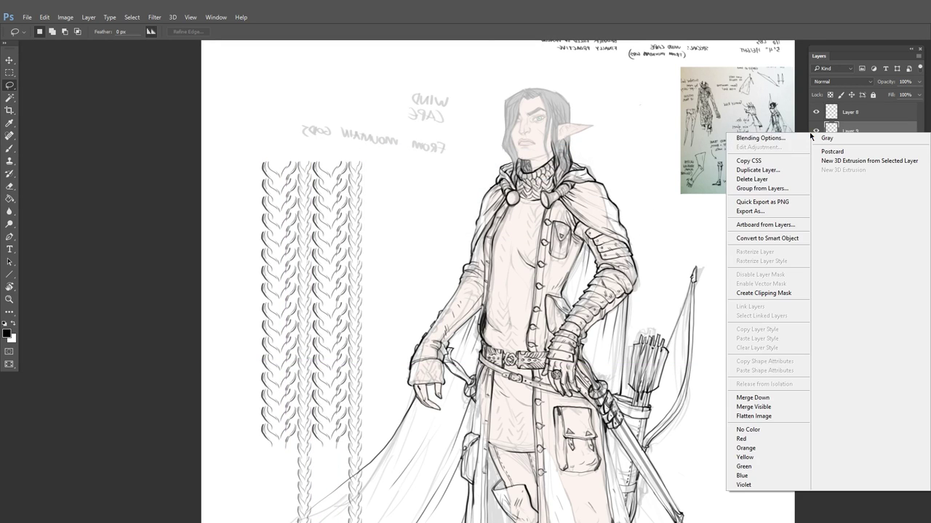
click(771, 170)
click(550, 173)
ctrl+drag(347, 251, 445, 251)
key(ctrl+e)
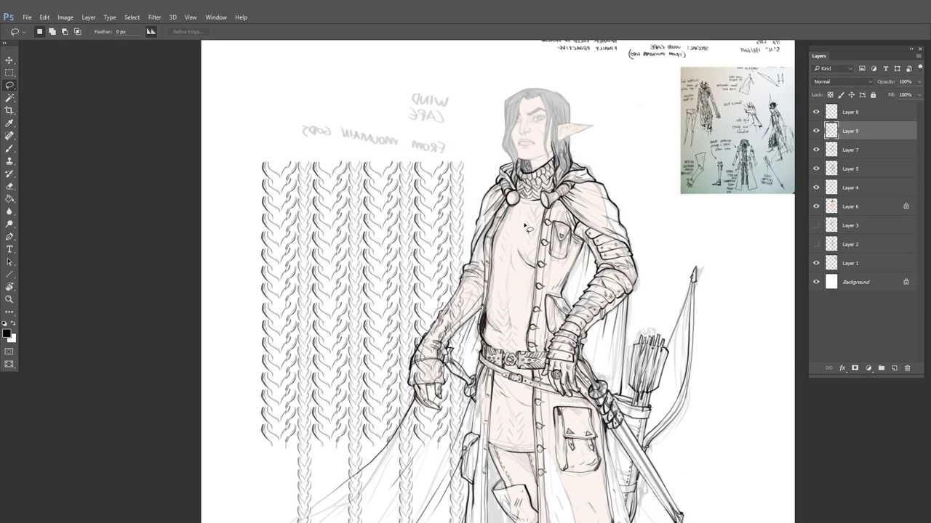
Delete the narrow braids' excess length hanging below the wide columns and clear the selection
drag(502, 325, 457, 244)
click(10, 73)
mouse_move(170, 501)
mouse_down()
mouse_move(340, 464)
mouse_move(521, 372)
mouse_move(168, 501)
mouse_up()
key(Delete)
key(ctrl+d)
Scale down the braid pattern and position it over the tunic's lower half below the belt
drag(582, 257, 531, 297)
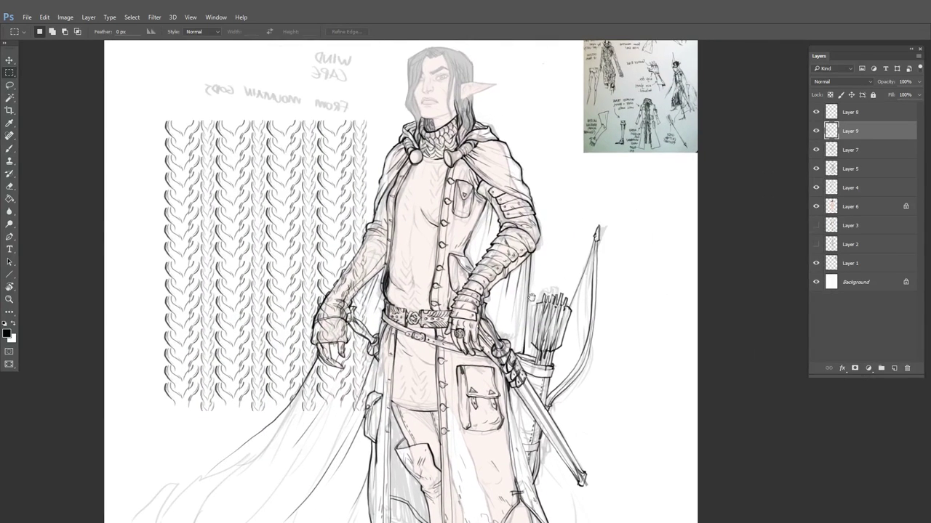
key(ctrl+t)
drag(367, 120, 307, 215)
drag(260, 265, 439, 372)
drag(449, 383, 404, 327)
key(Return)
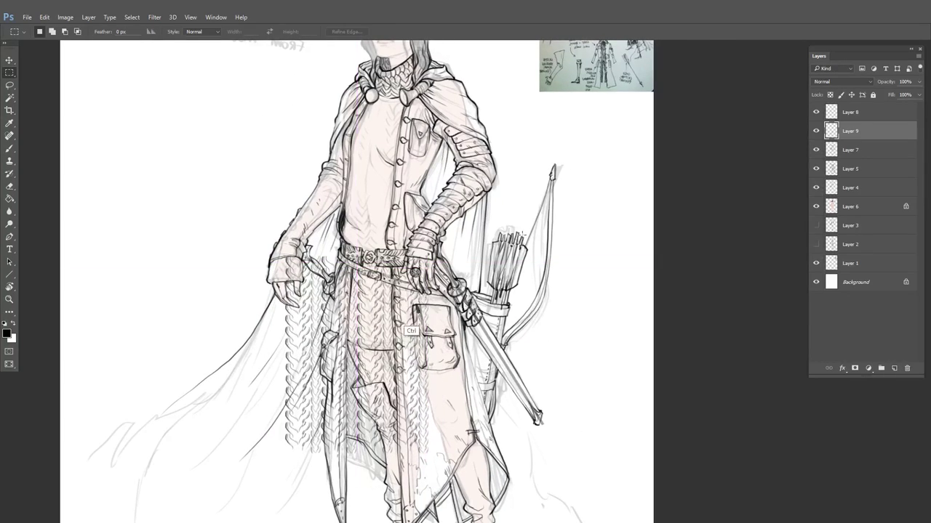
Duplicate Layer 9 and move the copied braid pattern up over the torso
right_click(850, 131)
click(757, 173)
key(Return)
drag(465, 378, 448, 219)
scroll(465, 218, up, 2)
Select the copied pattern's upper part across the chest and collar, skew it horizontally by about -18°, and deselect
drag(183, 114, 491, 265)
key(ctrl+t)
right_click(342, 171)
click(368, 223)
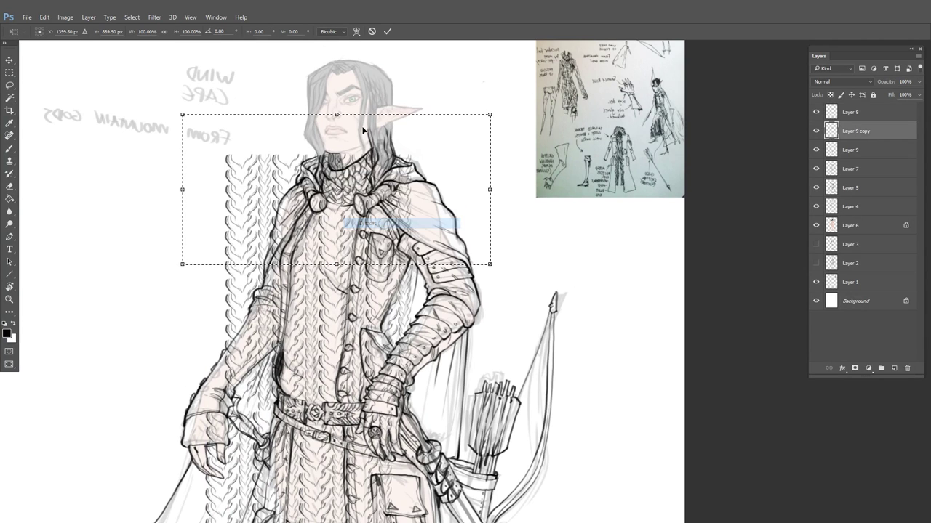
drag(353, 121, 385, 121)
key(ctrl+z)
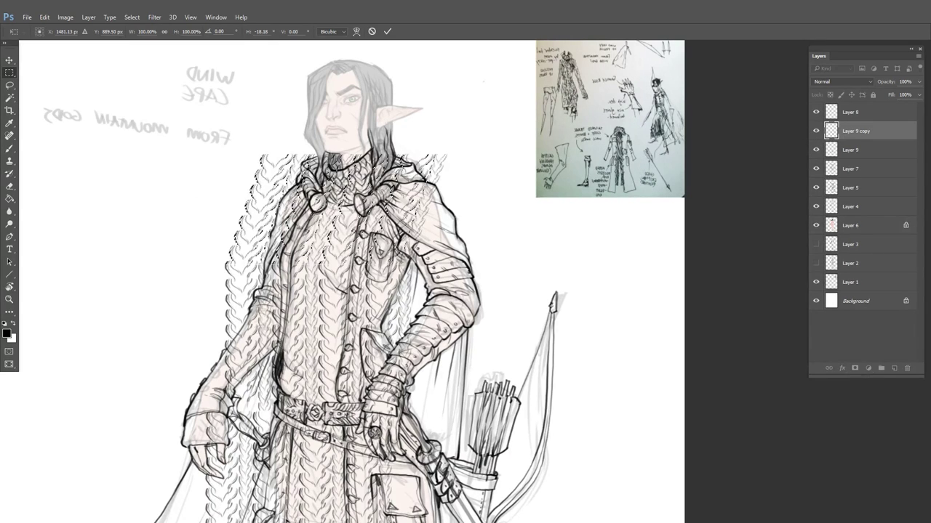
key(Return)
key(ctrl+d)
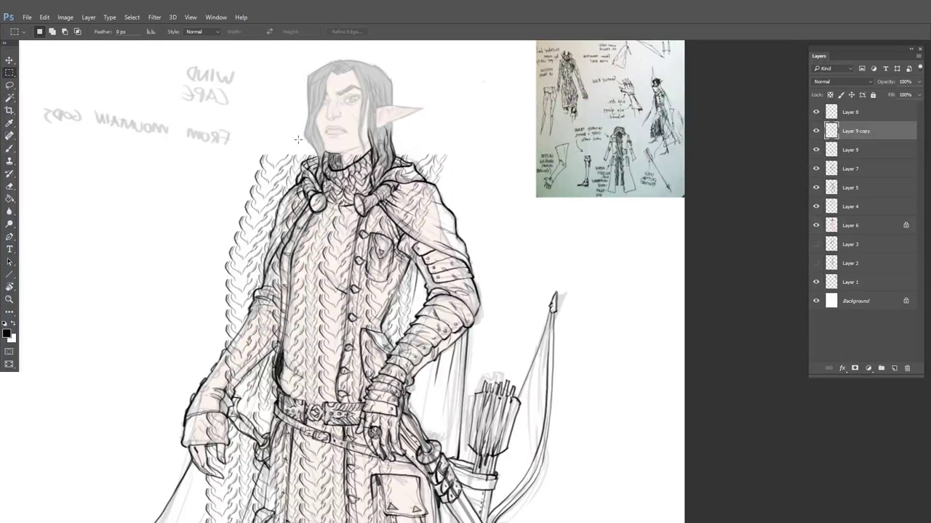
Lasso a section of the outer braids, move it over the bare hand's sleeve cuff, merge Layer 9 copy into Layer 9 and deselect
drag(398, 304, 403, 200)
click(10, 85)
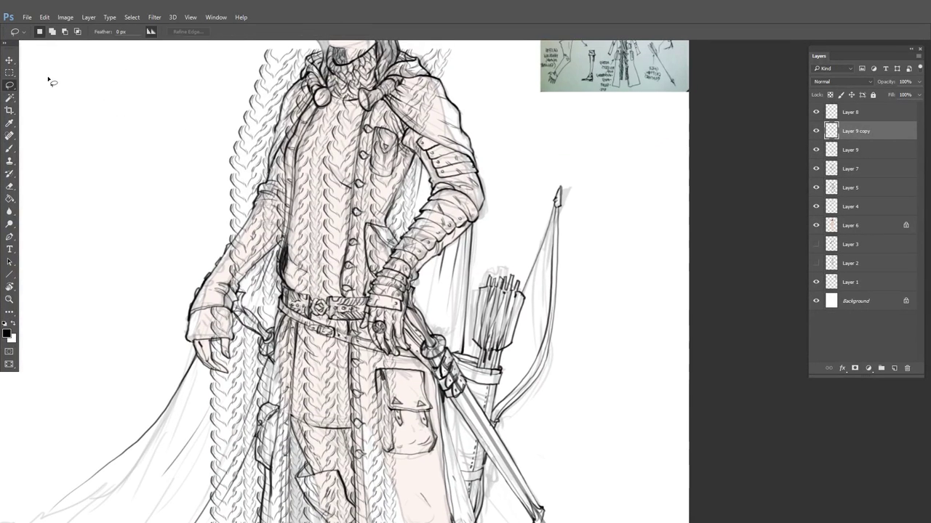
mouse_move(467, 161)
mouse_down()
mouse_move(471, 182)
mouse_move(479, 101)
mouse_up()
mouse_move(242, 392)
mouse_down()
mouse_move(186, 291)
mouse_move(251, 251)
mouse_move(273, 360)
mouse_move(231, 321)
mouse_move(219, 324)
mouse_up()
click(456, 212)
key(ctrl+e)
key(ctrl+d)
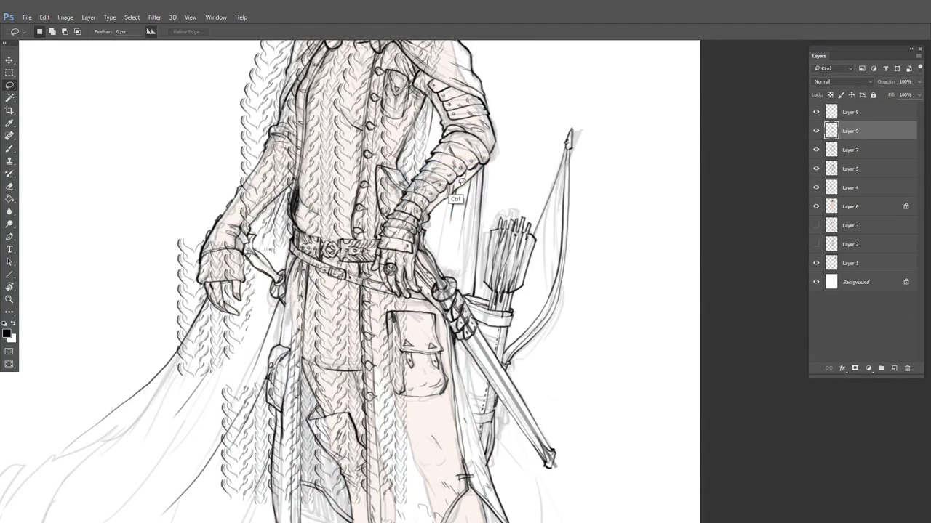
Select the braid pattern from mid-torso to the belt, distort it to a horizontal skew of about 4.9°, and deselect
mouse_move(443, 176)
mouse_down()
mouse_move(412, 239)
mouse_move(412, 278)
mouse_up()
key(m)
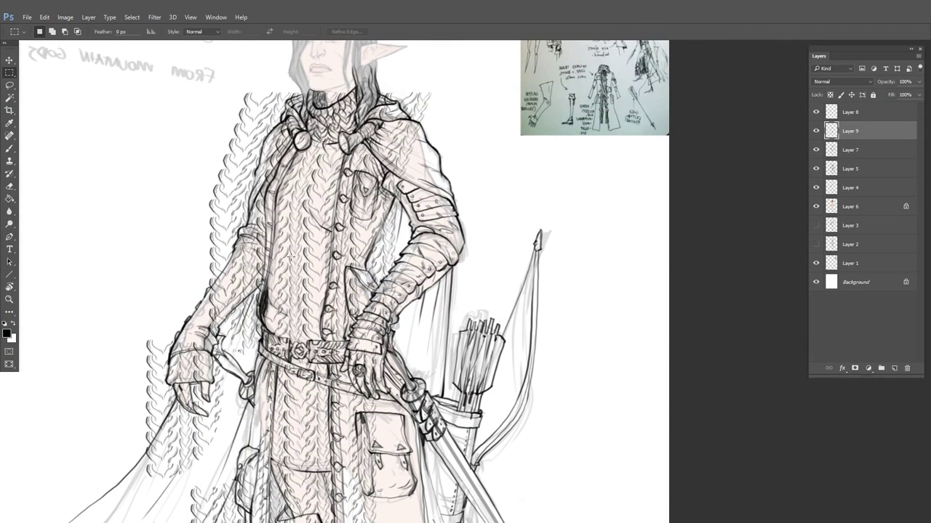
drag(235, 213, 405, 349)
key(ctrl+t)
right_click(341, 245)
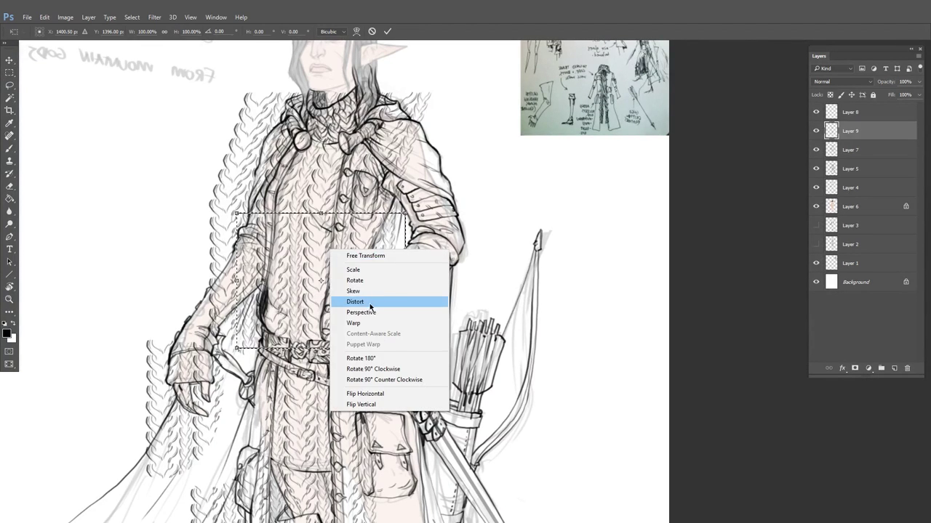
click(382, 301)
drag(321, 349, 337, 357)
key(Return)
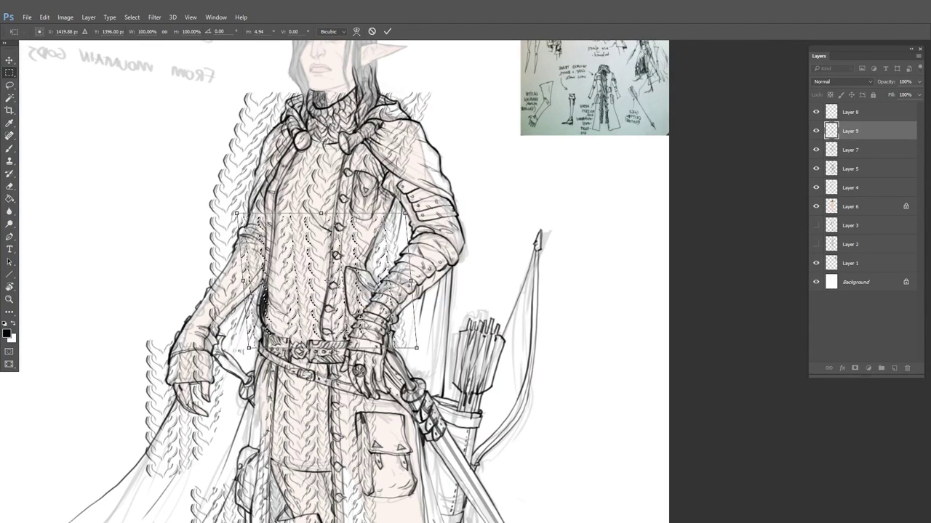
key(ctrl+d)
Select the shallow strip of braids just above the belt, distort it so its lower edge slants left, and deselect
drag(248, 349, 404, 294)
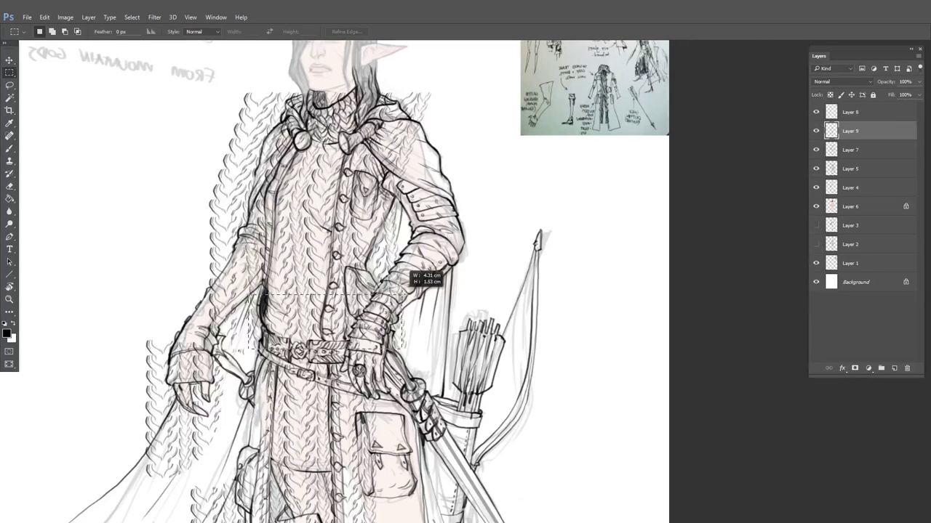
key(ctrl+t)
right_click(345, 308)
click(368, 359)
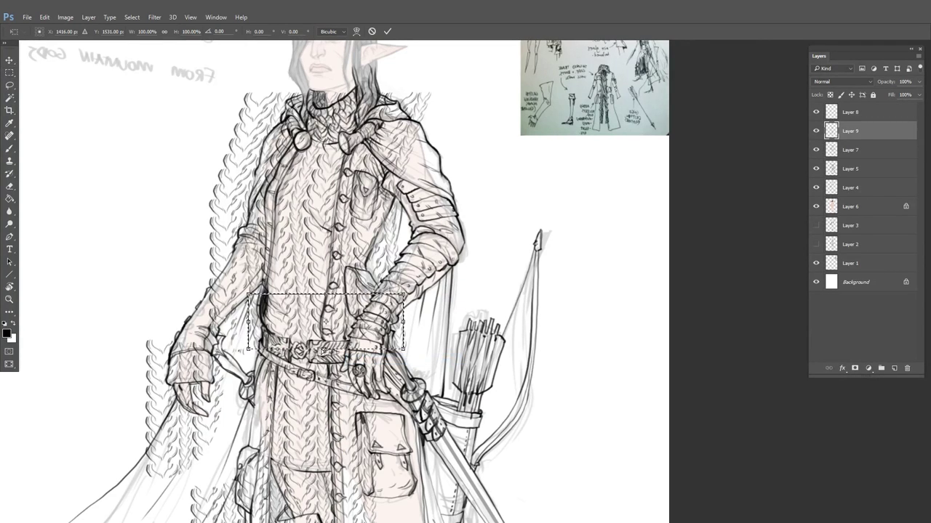
drag(332, 352, 315, 355)
key(Return)
key(ctrl+d)
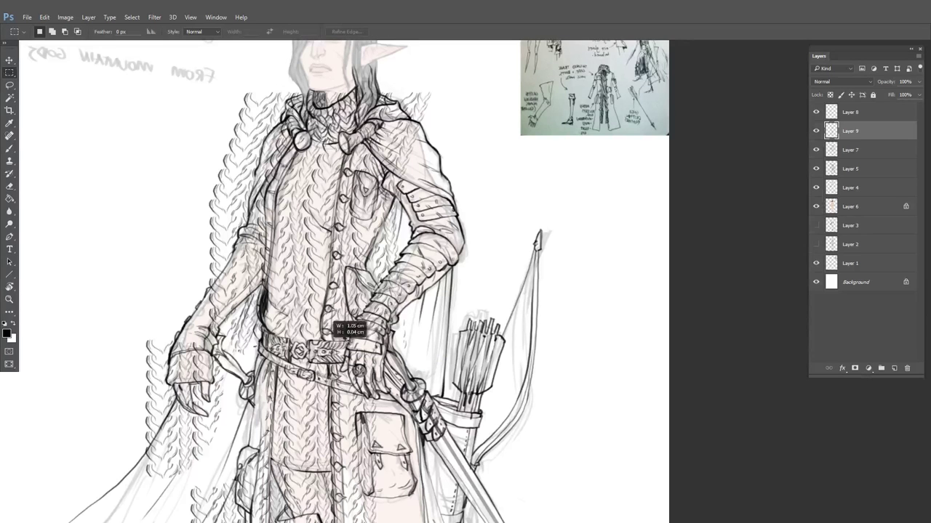
Select the narrower strip of braids along the belt's upper edge and distort its lower edge to the right
key(ctrl+t)
right_click(342, 327)
click(367, 382)
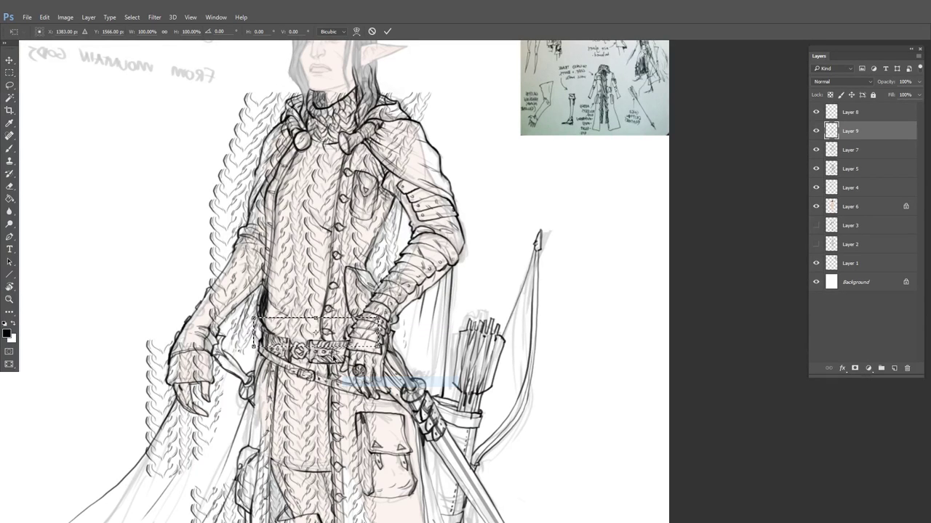
drag(320, 349, 336, 356)
key(Return)
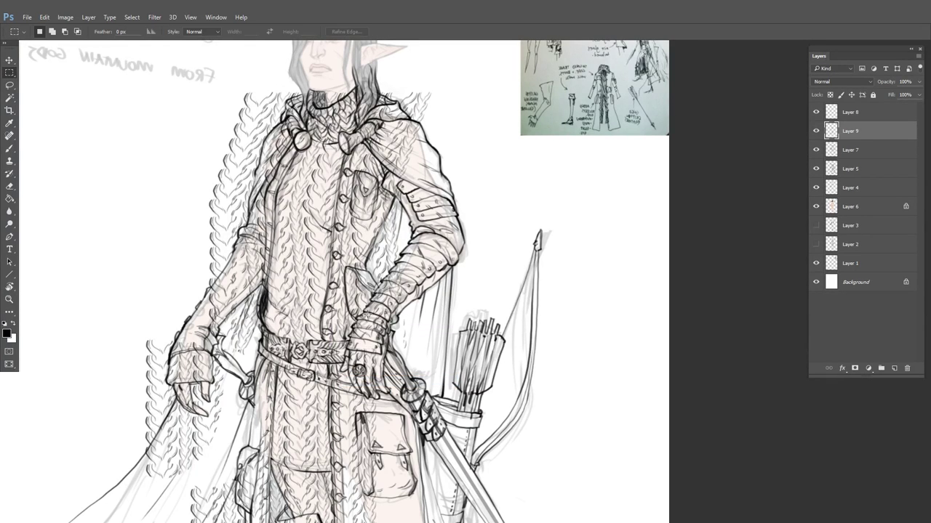
Select the braids across the chest and collar, distort them to a horizontal skew of about -5.8°, and deselect
drag(403, 298, 389, 311)
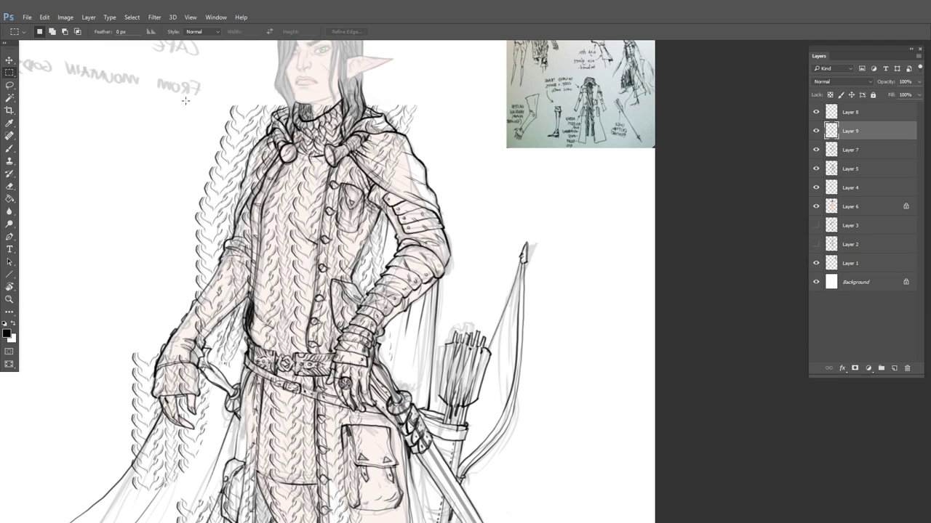
drag(185, 101, 455, 276)
key(ctrl+t)
right_click(323, 165)
click(352, 218)
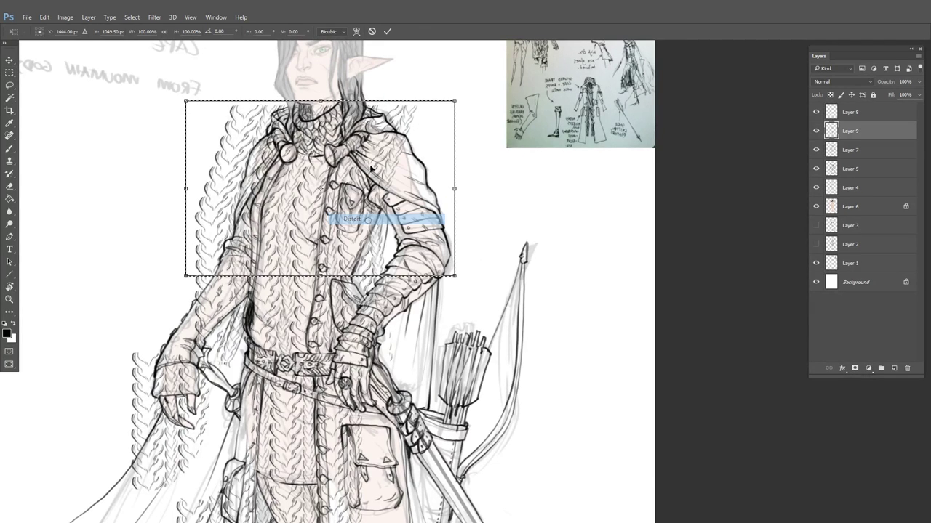
drag(323, 103, 340, 108)
key(Return)
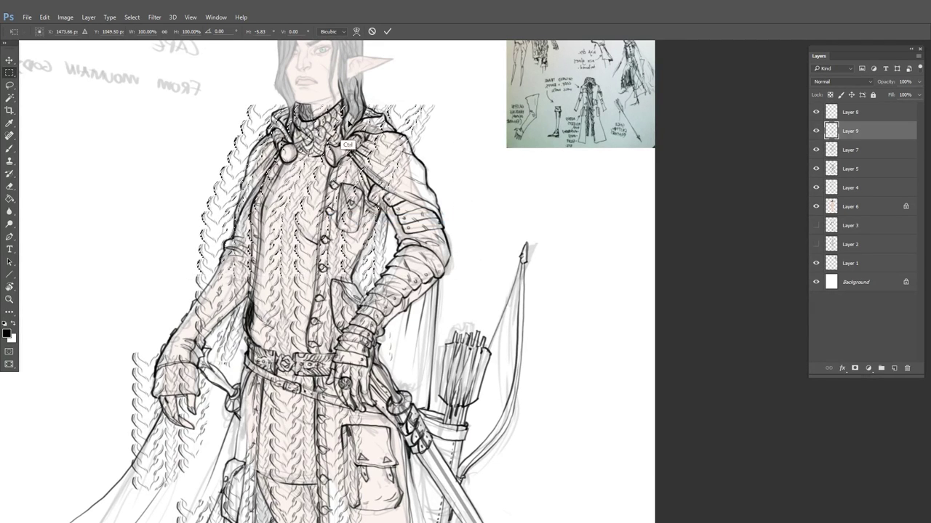
key(Return)
Add a layer mask to Layer 9 and fill it with black at 100% opacity to hide the whole braid pattern
drag(481, 316, 474, 243)
click(815, 131)
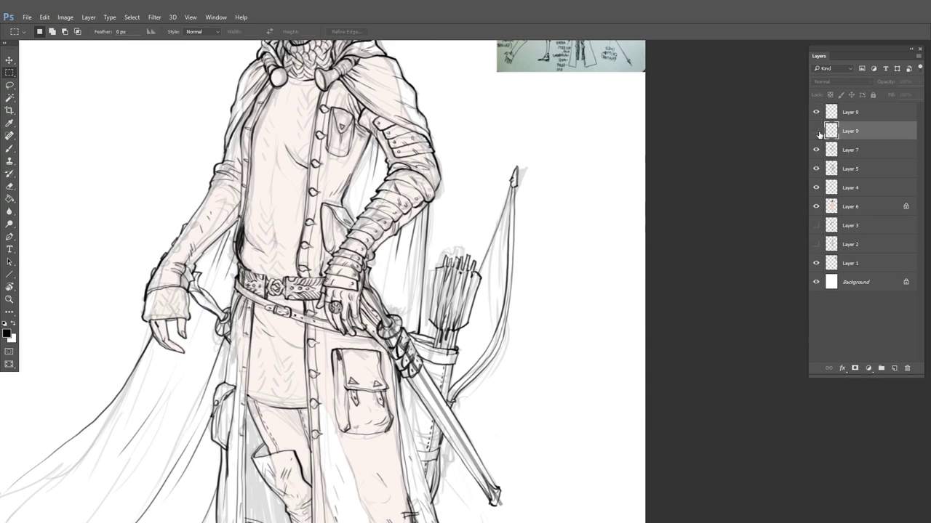
click(816, 131)
click(854, 369)
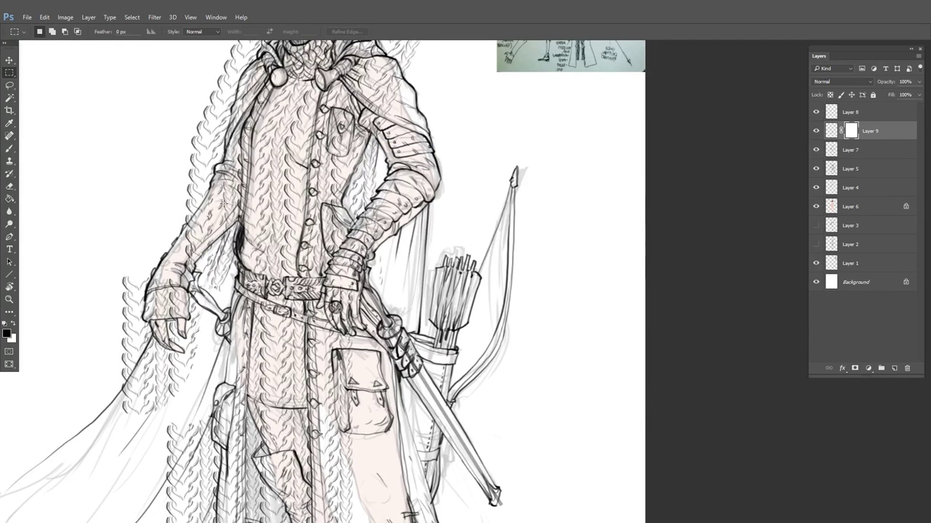
click(10, 200)
click(312, 124)
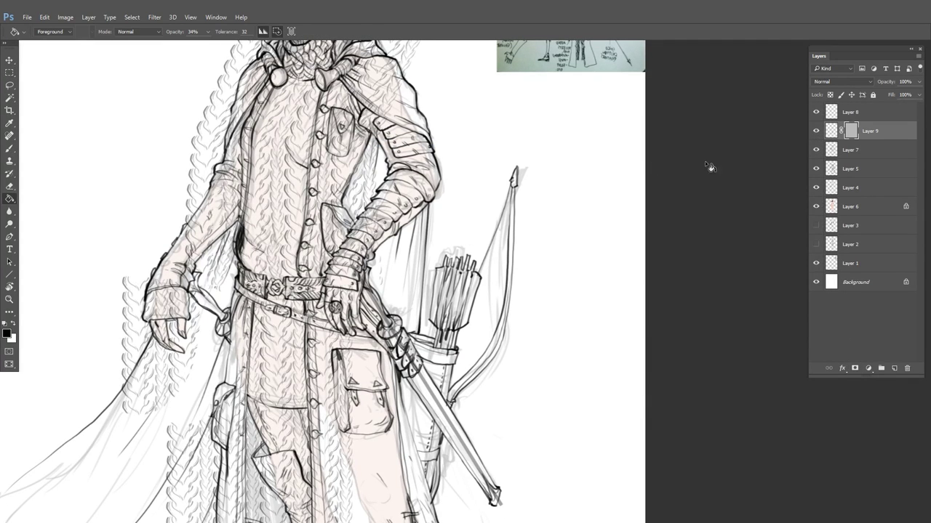
click(208, 31)
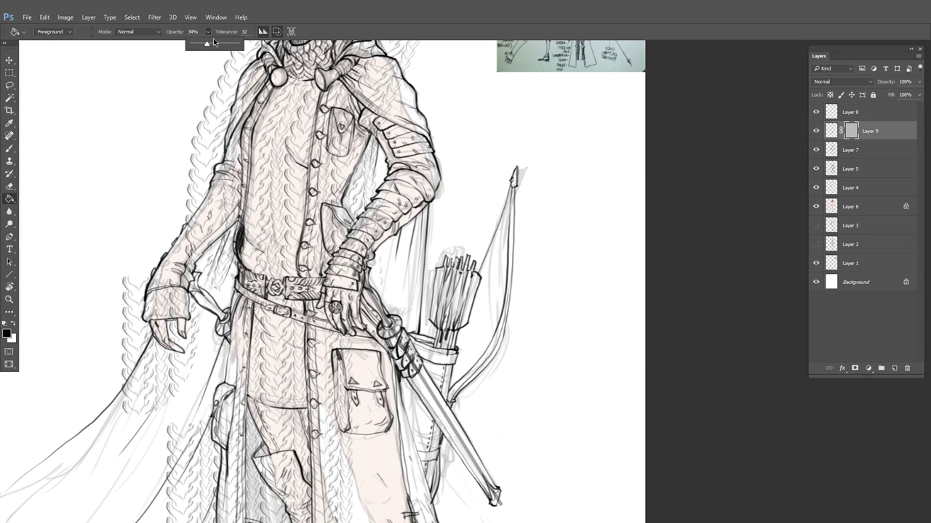
click(402, 185)
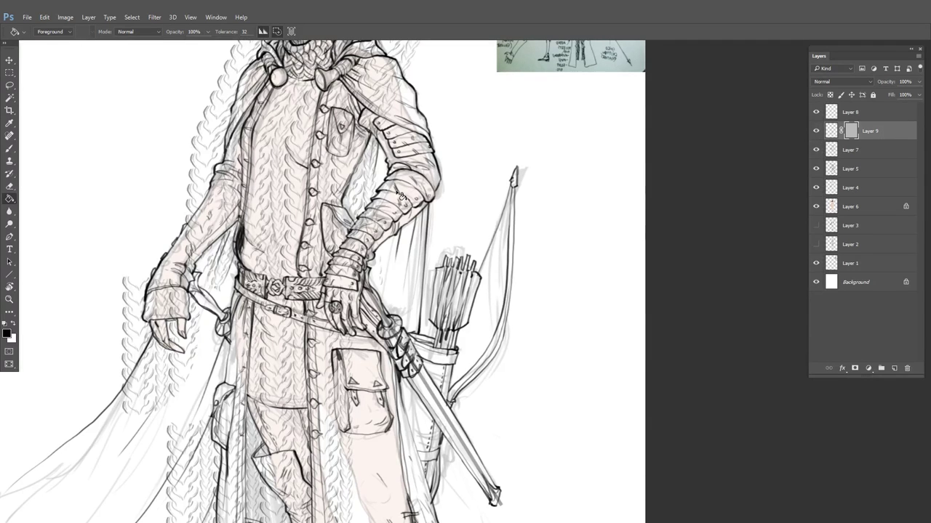
click(400, 197)
Brush white on Layer 9's mask to reveal the braids on the sleeve cuff and the tunic panel below the belt
key(x)
key(b)
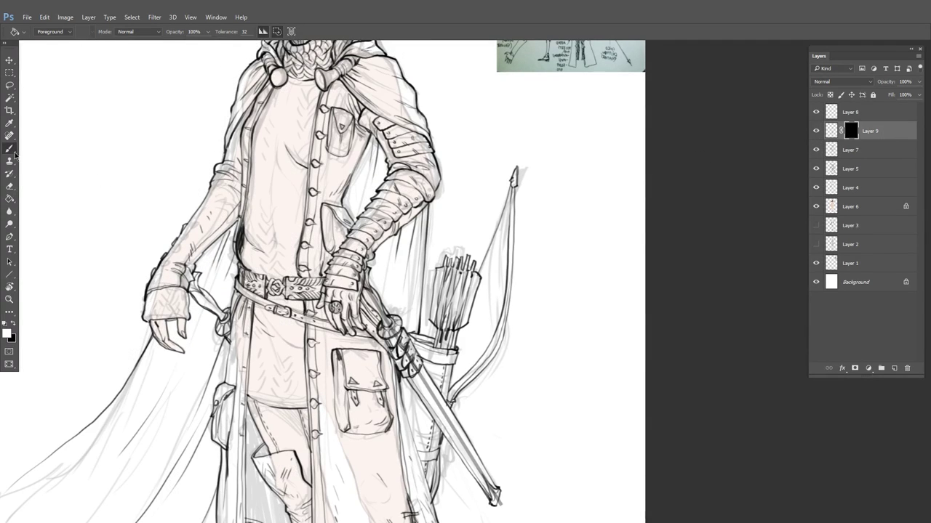
ctrl+click(204, 316)
ctrl+click(204, 316)
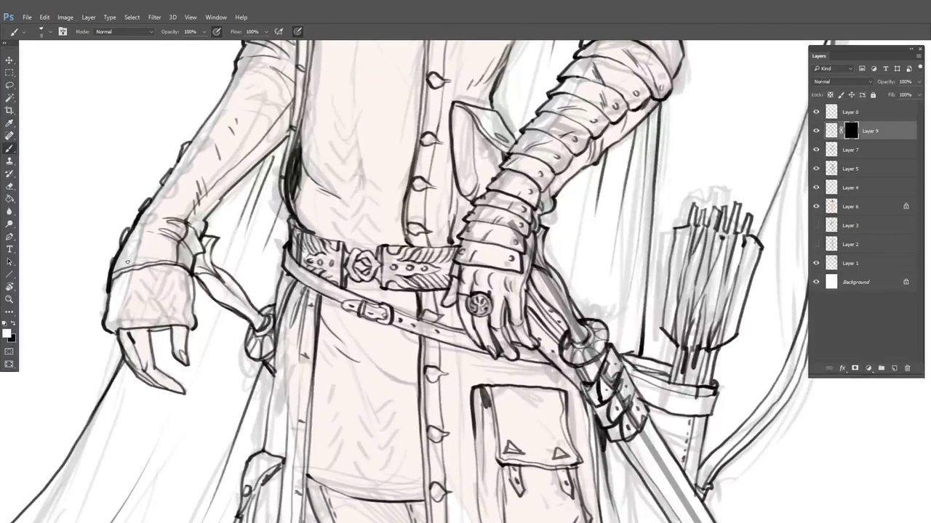
mouse_move(123, 287)
mouse_down()
mouse_move(116, 314)
mouse_move(138, 273)
mouse_up()
mouse_move(170, 320)
mouse_down()
mouse_move(124, 326)
mouse_move(160, 289)
mouse_move(173, 316)
mouse_move(136, 312)
mouse_up()
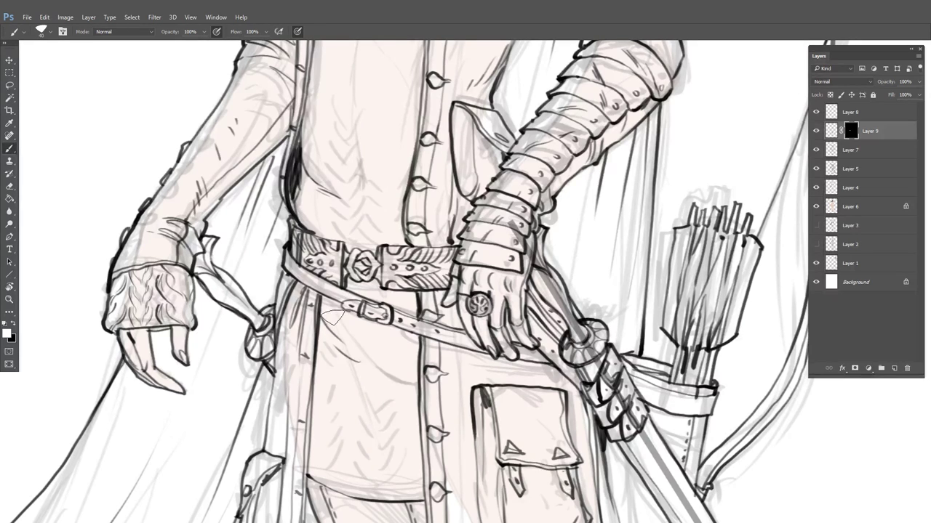
mouse_move(332, 317)
mouse_down()
mouse_move(322, 405)
mouse_move(346, 320)
mouse_move(404, 339)
mouse_move(414, 489)
mouse_move(361, 490)
mouse_move(323, 475)
mouse_move(359, 332)
mouse_move(376, 337)
mouse_move(390, 405)
mouse_move(387, 469)
mouse_move(351, 423)
mouse_move(342, 466)
mouse_up()
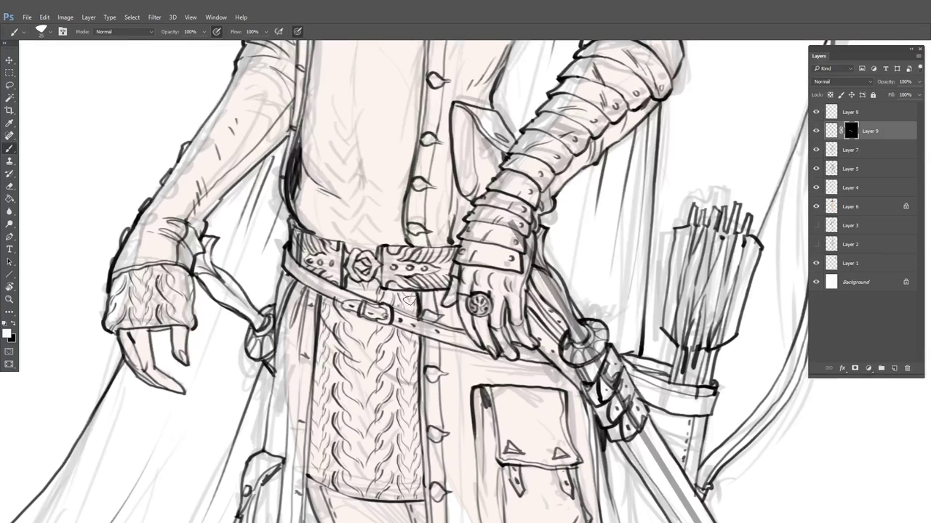
Brush white on the mask to reveal the braids over the tunic's torso from the belt up to the collar
mouse_move(368, 247)
mouse_down()
mouse_move(310, 211)
mouse_move(308, 178)
mouse_move(359, 149)
mouse_move(328, 172)
mouse_move(333, 221)
mouse_move(360, 212)
mouse_move(391, 169)
mouse_up()
drag(413, 122, 373, 358)
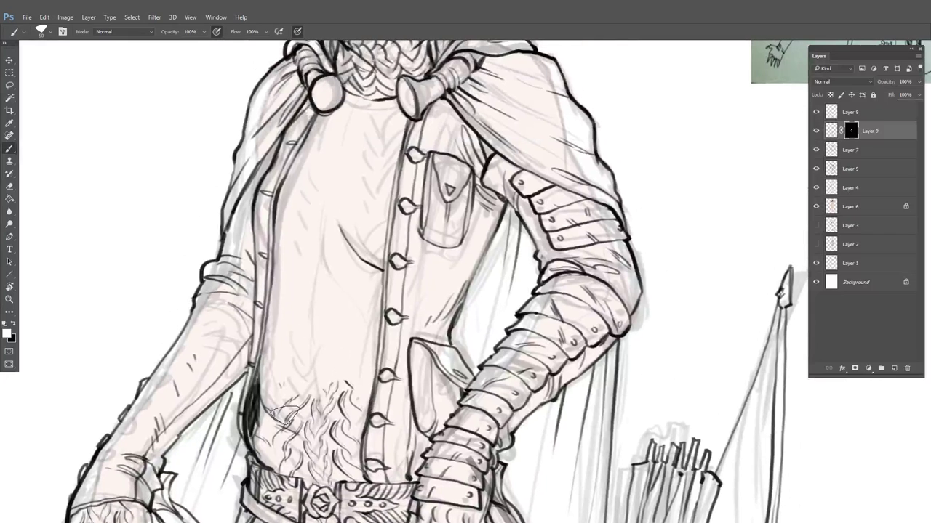
mouse_move(284, 416)
mouse_down()
mouse_move(279, 365)
mouse_move(275, 381)
mouse_move(291, 212)
mouse_move(308, 156)
mouse_move(329, 124)
mouse_move(357, 107)
mouse_move(382, 107)
mouse_move(386, 142)
mouse_move(366, 376)
mouse_move(350, 434)
mouse_move(312, 387)
mouse_move(286, 372)
mouse_move(333, 159)
mouse_move(340, 262)
mouse_move(370, 139)
mouse_move(363, 110)
mouse_up()
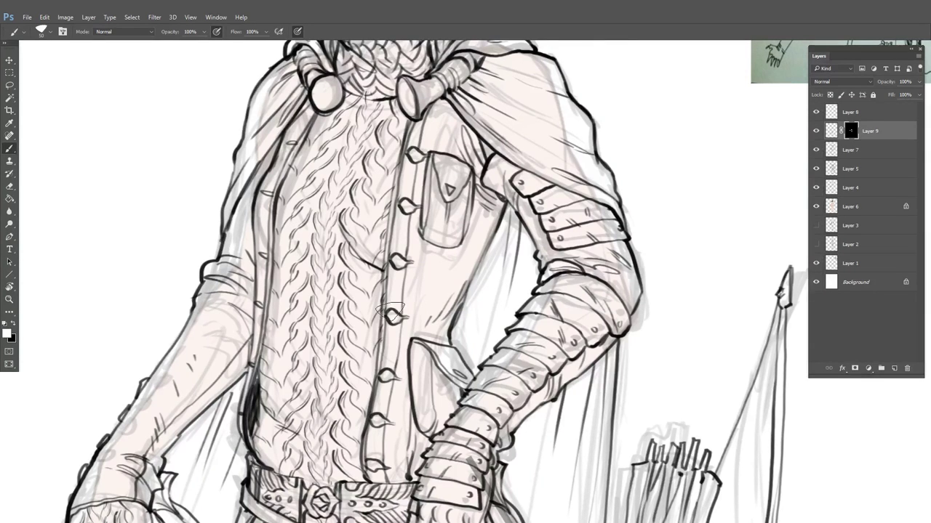
scroll(391, 313, down, 6)
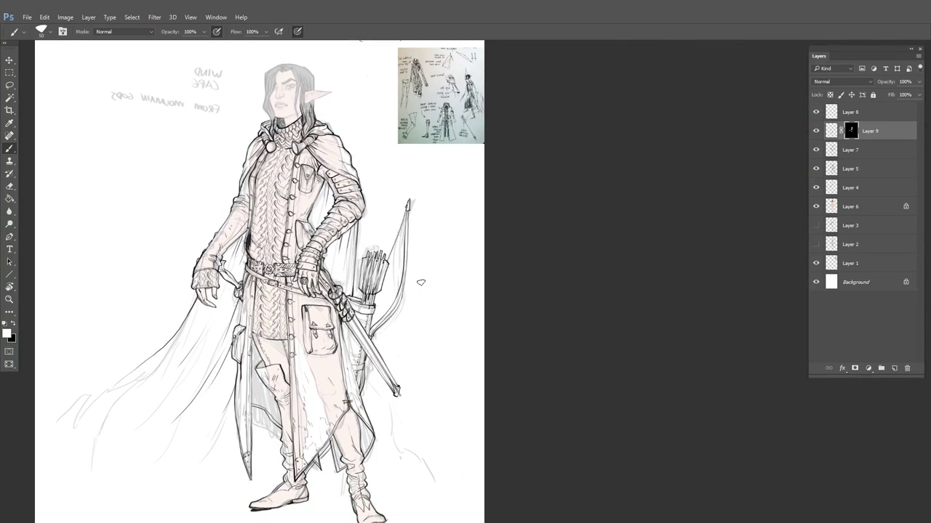
Merge the masked braid layer into Layer 7 and hide the rough sketch on Layer 5
key(ctrl+e)
click(816, 131)
click(816, 131)
click(817, 151)
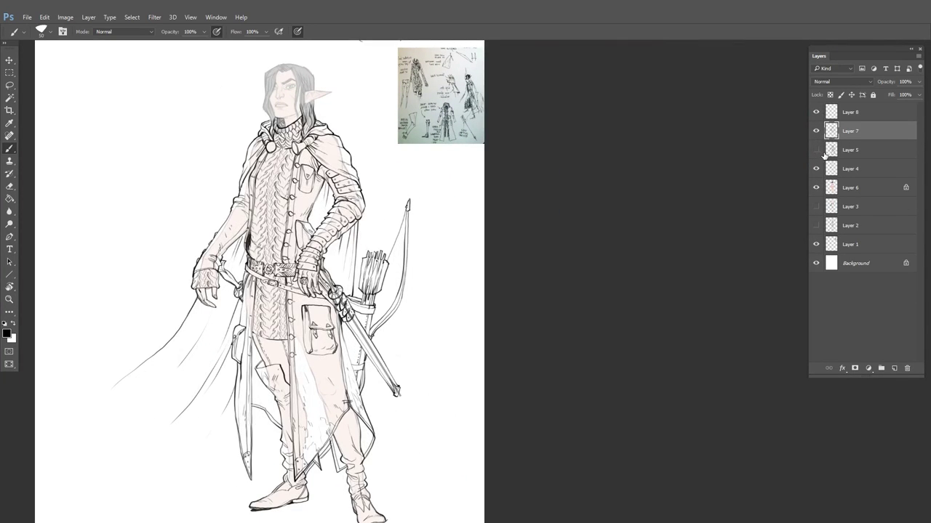
Set Layer 4 and Layer 6 to 100% opacity and hide both layers
click(853, 170)
shift+click(850, 187)
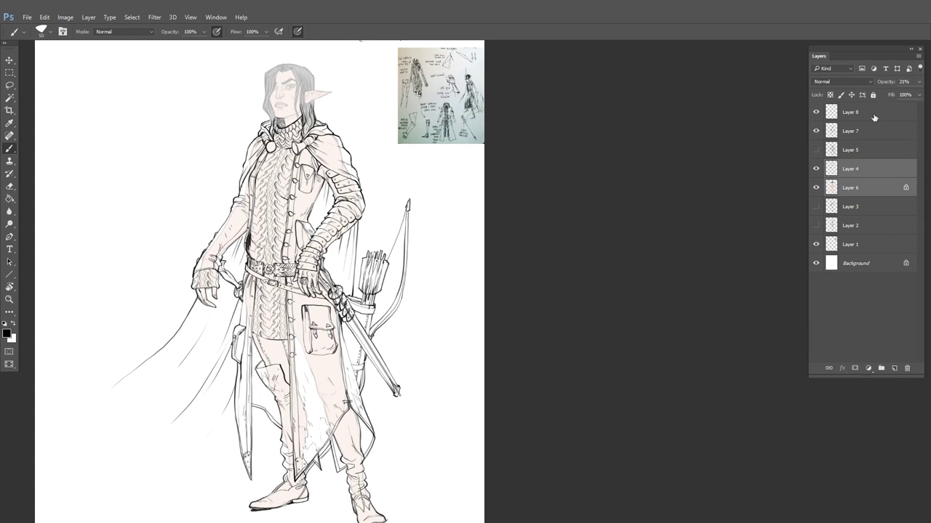
click(918, 83)
drag(906, 98, 924, 97)
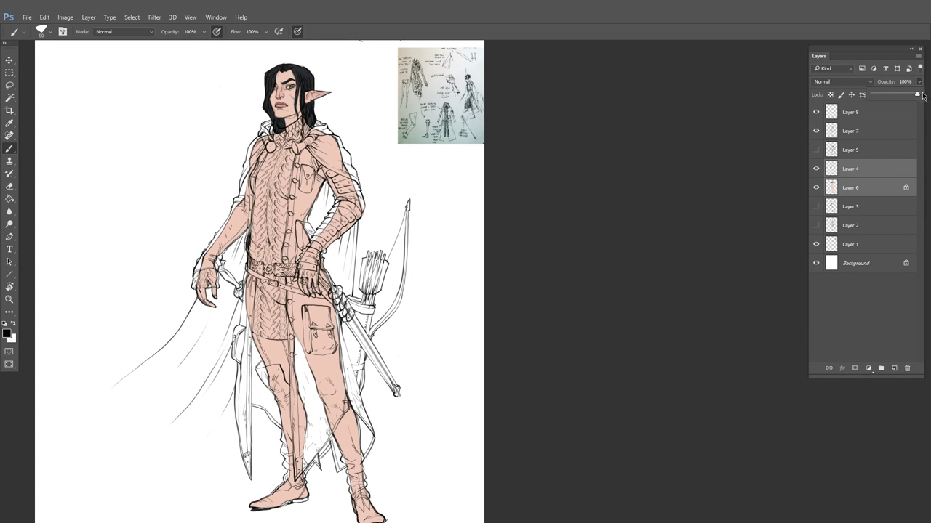
drag(817, 173, 816, 189)
On Layer 7, select the blank area around the figure with the Magic Wand, adding the enclosed gaps around the coat hem and legs
click(851, 137)
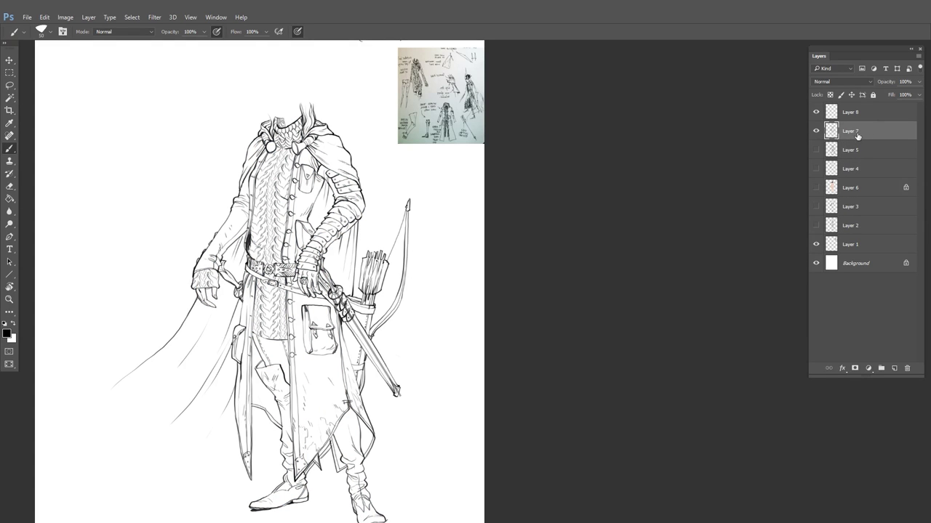
key(w)
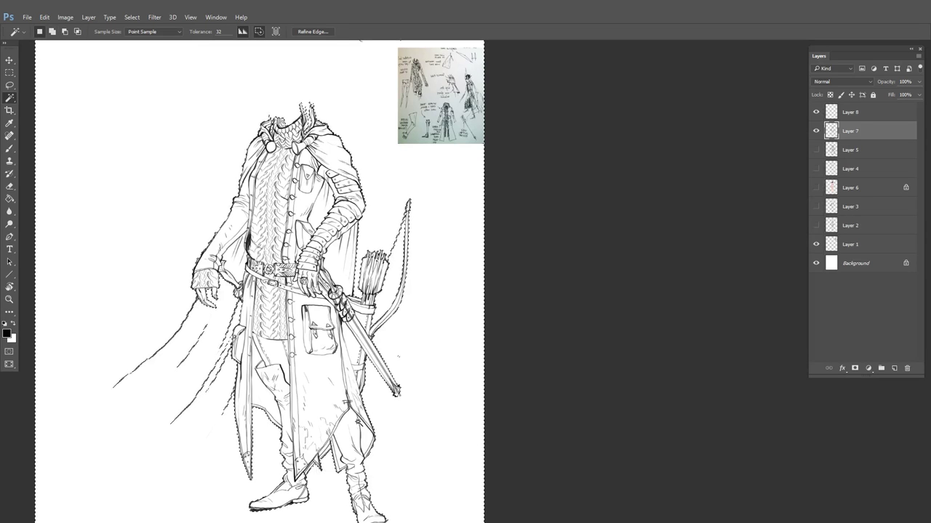
drag(321, 455, 402, 492)
drag(408, 407, 385, 425)
drag(385, 429, 410, 351)
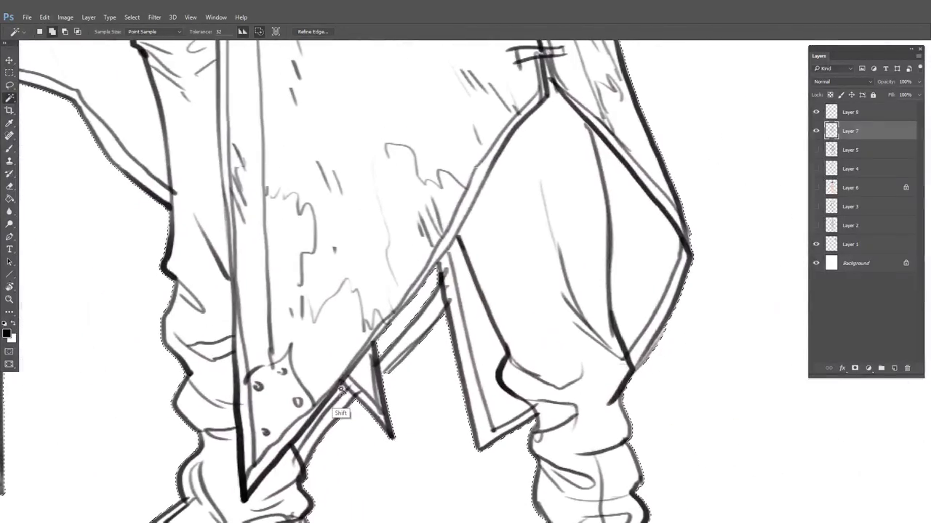
scroll(374, 366, down, 1)
scroll(373, 366, down, 5)
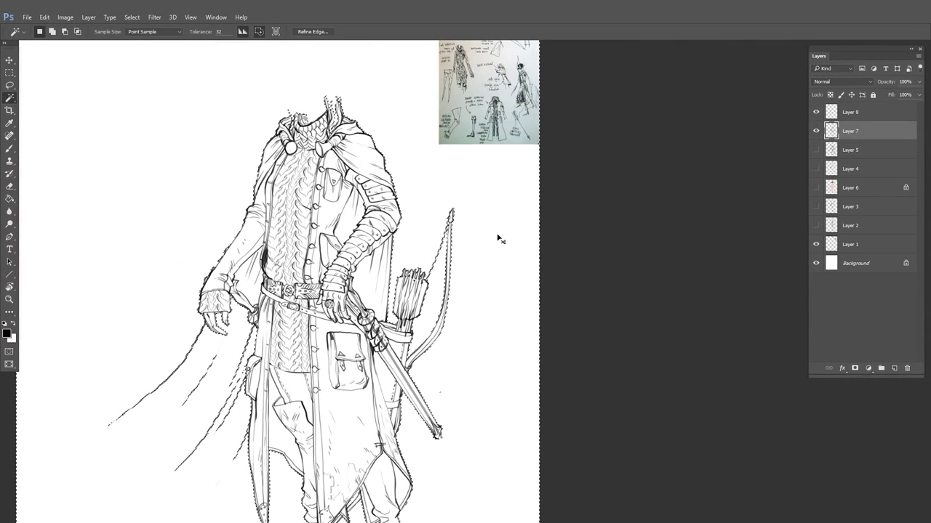
Invert the selection to cover the figure and contract it inside the outlines
click(131, 17)
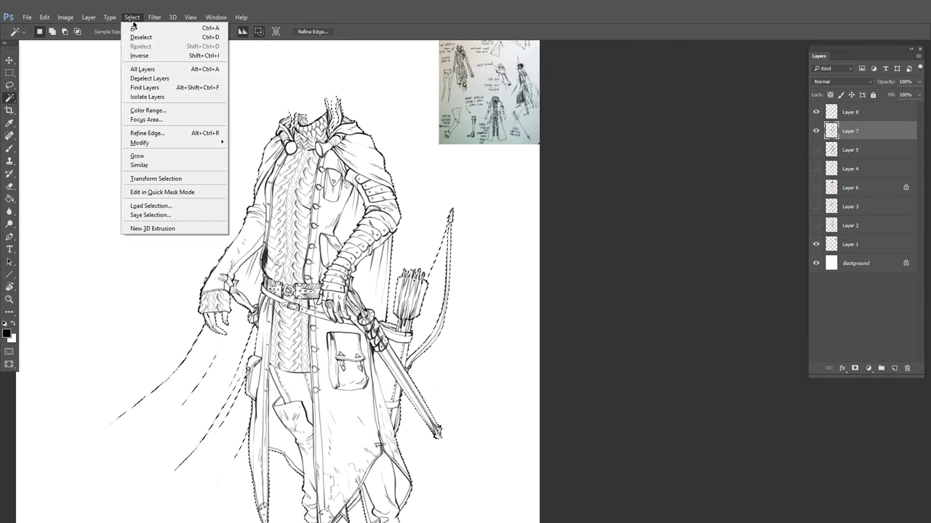
mouse_move(149, 142)
click(115, 161)
click(513, 184)
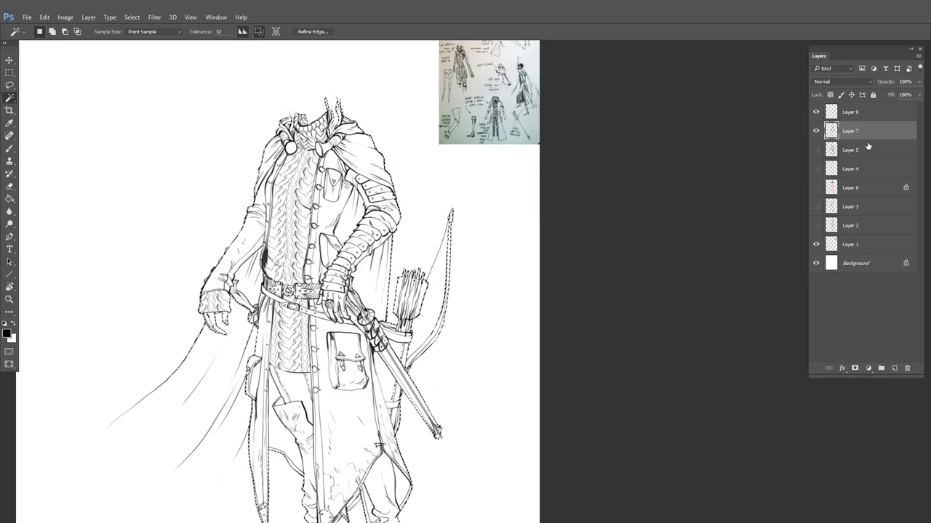
Create a new layer between Layer 7 and Layer 5, keeping the figure selection active
click(836, 148)
key(ctrl+shift+n)
key(Return)
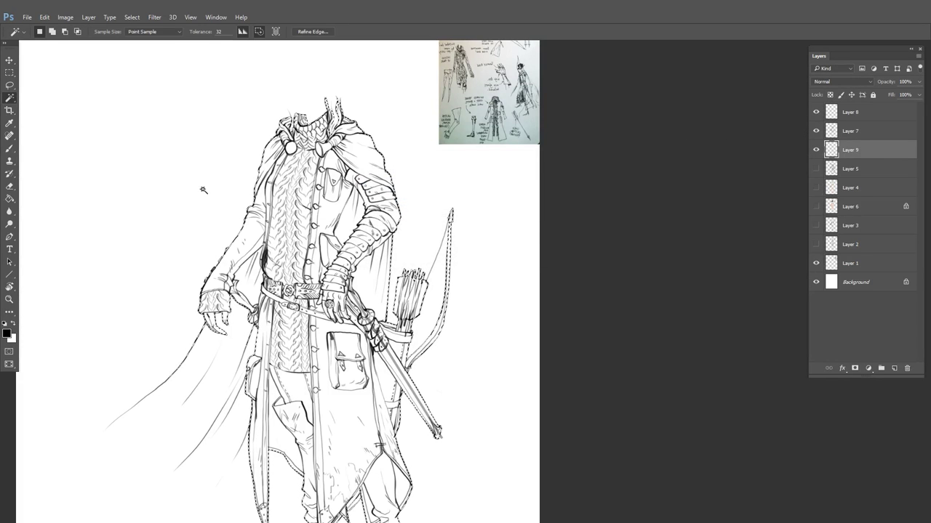
Fill the figure selection on Layer 9 with dark grey #4c4c4c and clear the selection
click(10, 198)
click(8, 333)
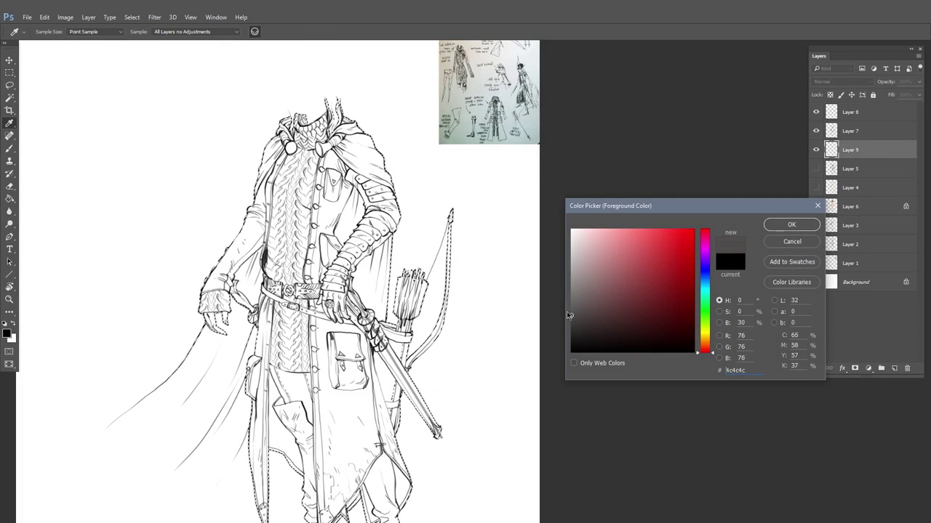
click(791, 227)
click(337, 256)
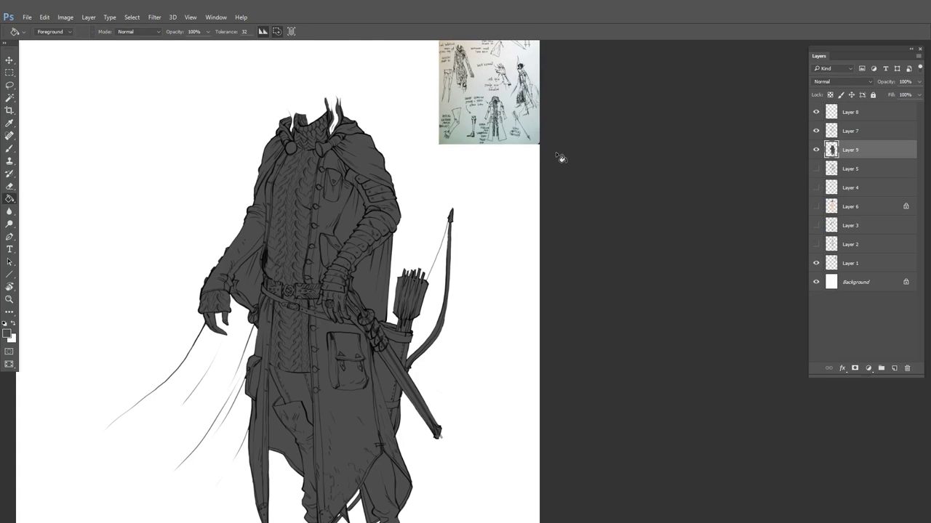
key(b)
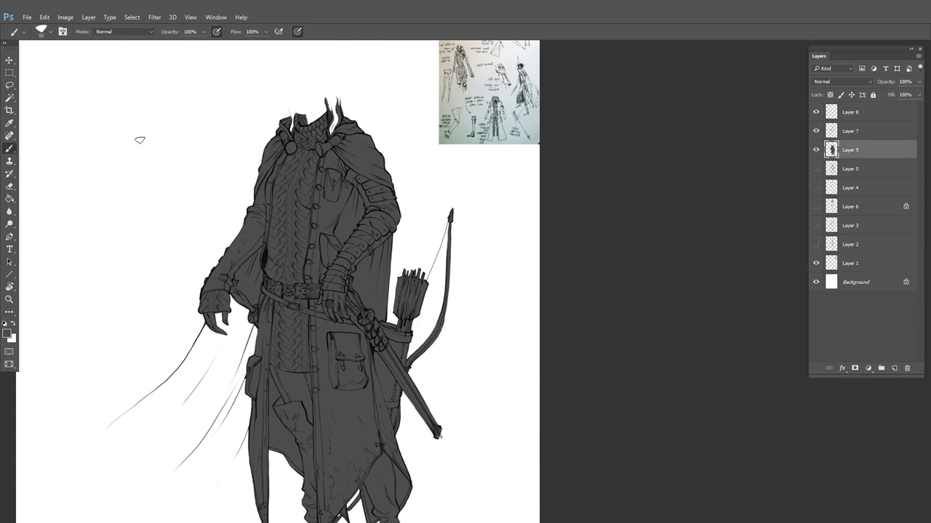
Show the body layers 4 and 6, hide Layers 7 and 9, and move the hidden Layer 5 sketch beneath Layer 6
drag(819, 191, 817, 206)
drag(818, 152, 816, 132)
click(815, 171)
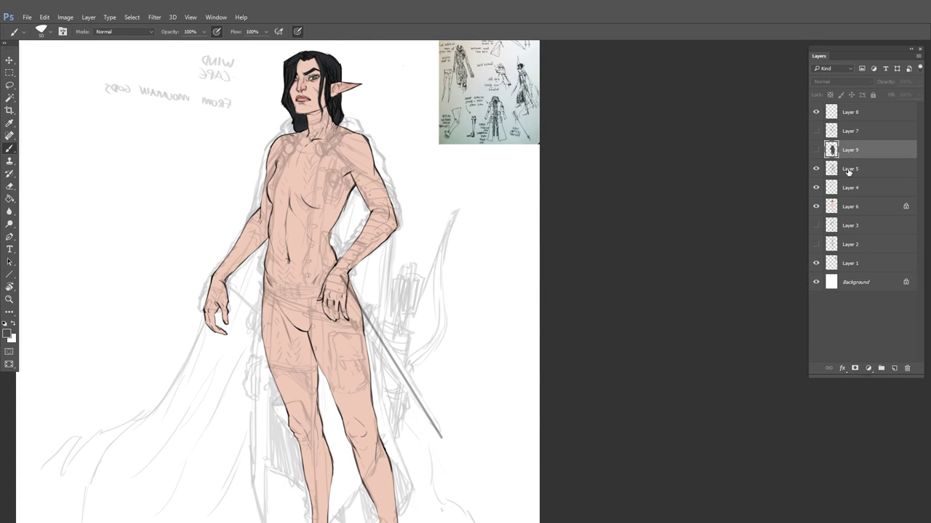
click(852, 171)
click(817, 171)
drag(858, 178, 860, 209)
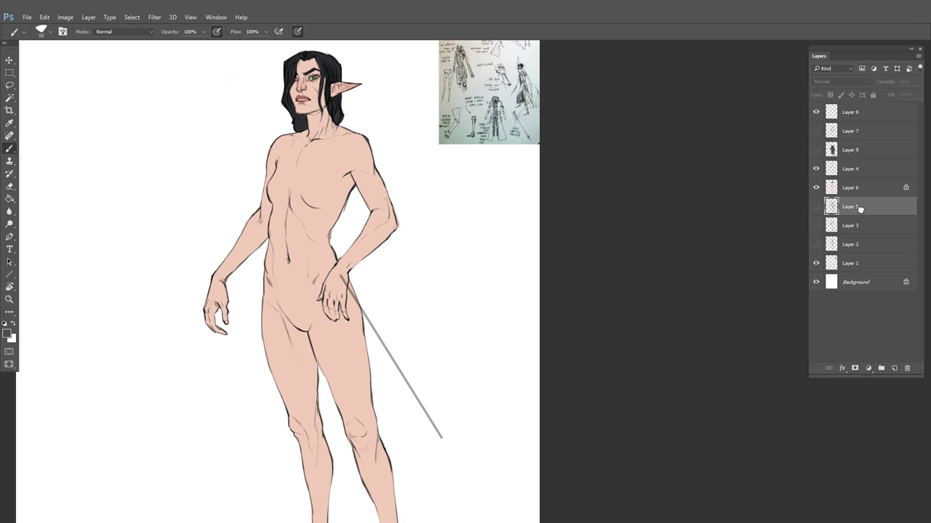
Show Layer 9 and Layer 7 again, and delete Layer 8, leaving Layer 9 active
click(816, 150)
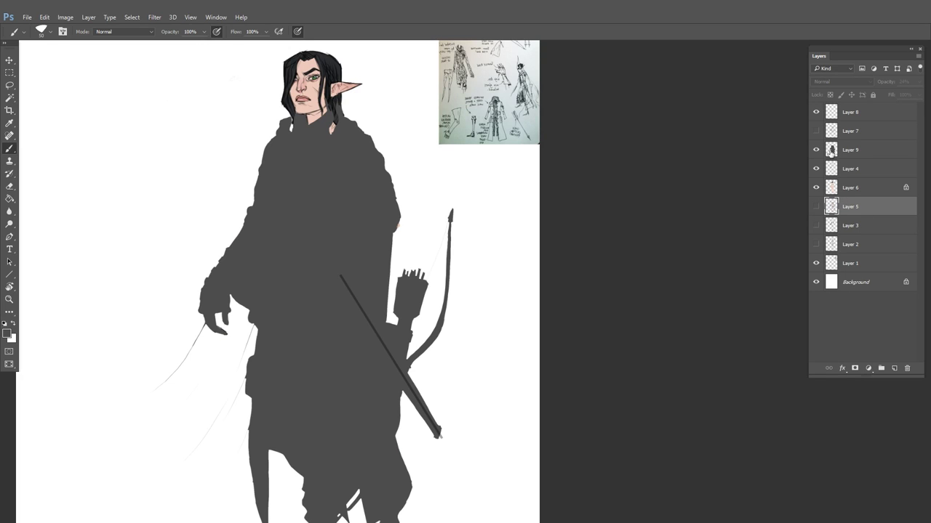
click(816, 131)
click(850, 135)
click(816, 112)
click(815, 112)
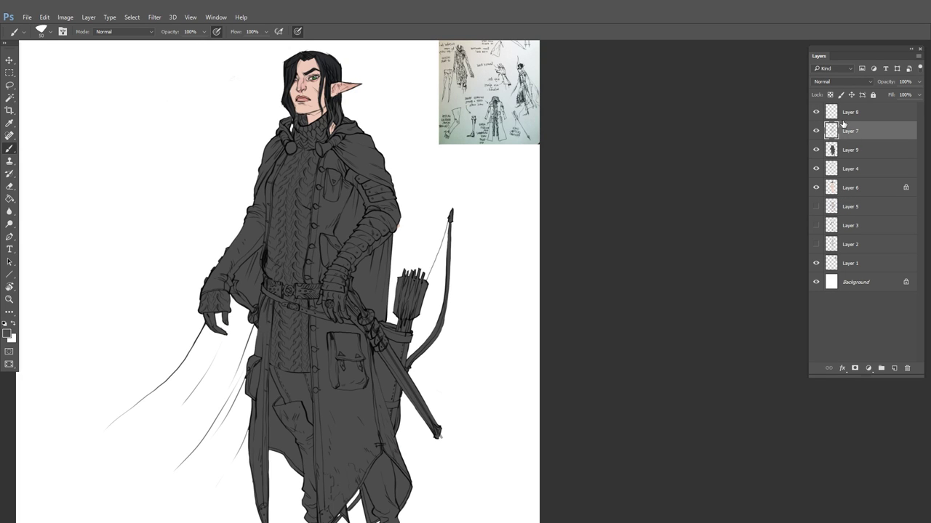
drag(858, 118, 906, 369)
click(862, 138)
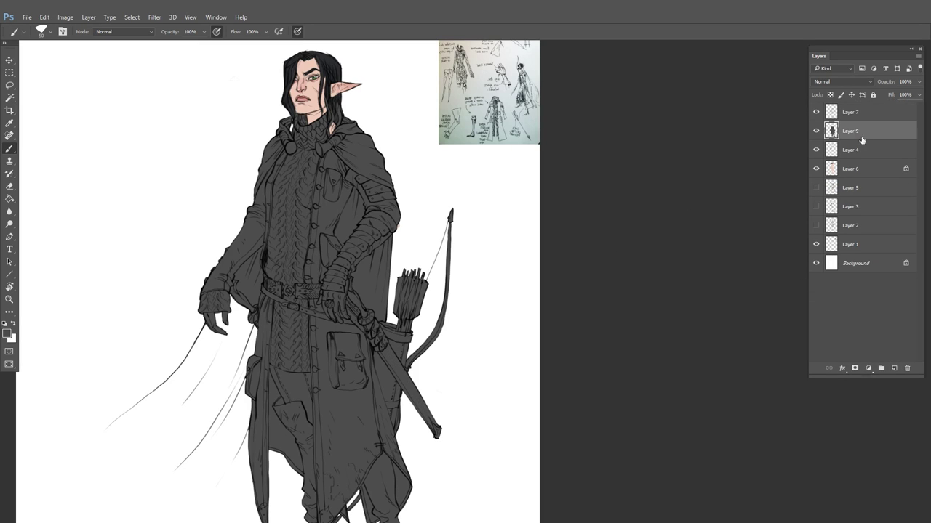
Try lightening Layer 9's fill with a Curves adjustment, and revert it to the dark grey
key(ctrl+m)
drag(654, 260, 655, 237)
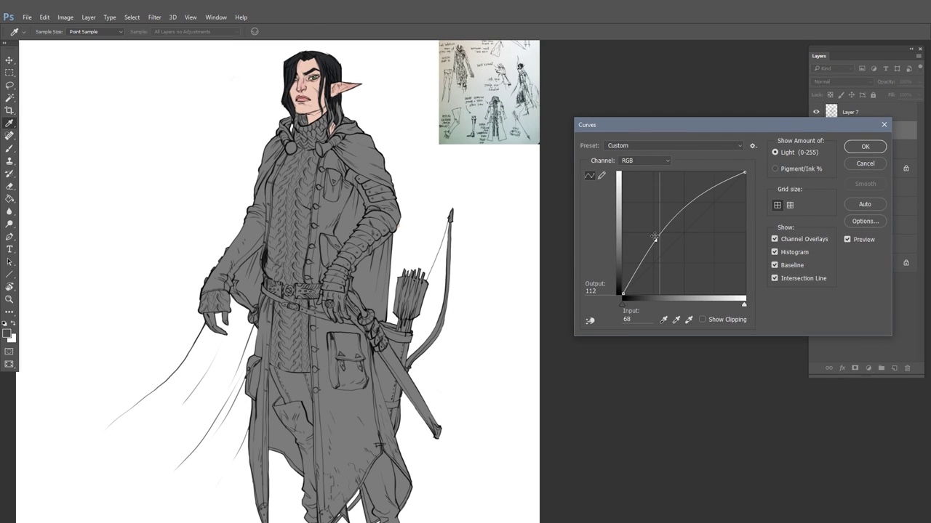
click(864, 146)
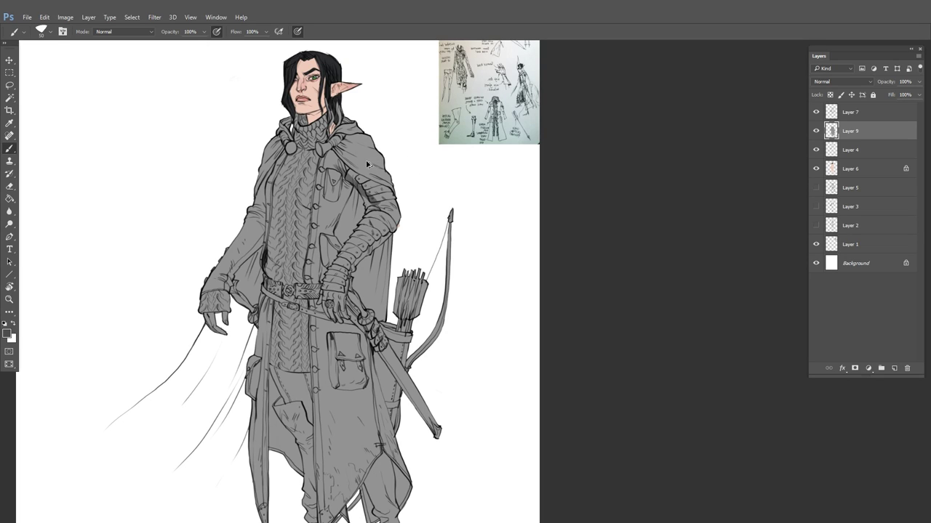
key(shift+alt+BackSpace)
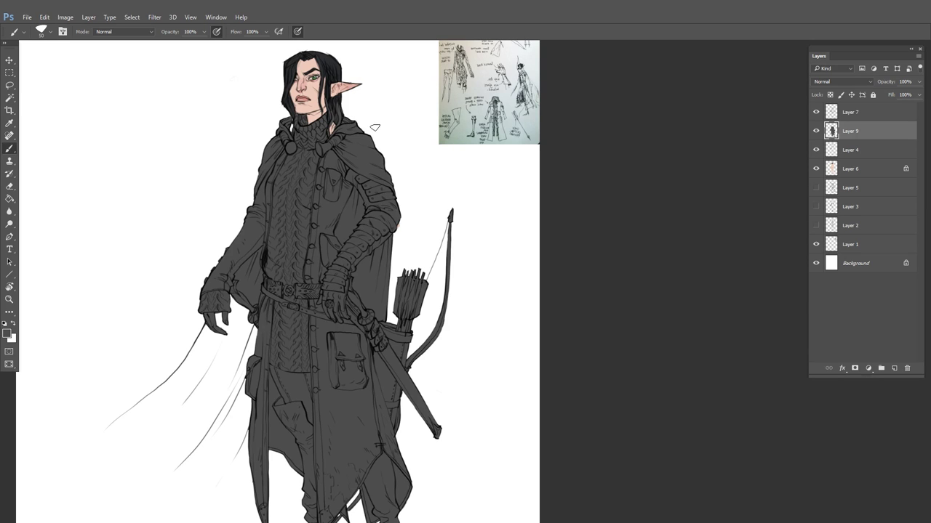
Lighten Layer 9's base fill to a mid grey by raising the RGB curve in a Curves adjustment
key(ctrl+m)
drag(666, 258, 663, 240)
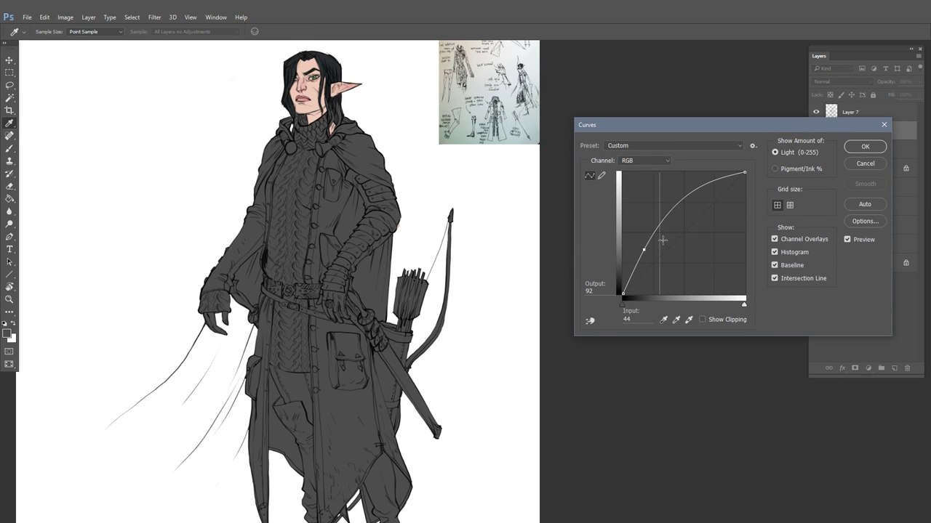
click(862, 146)
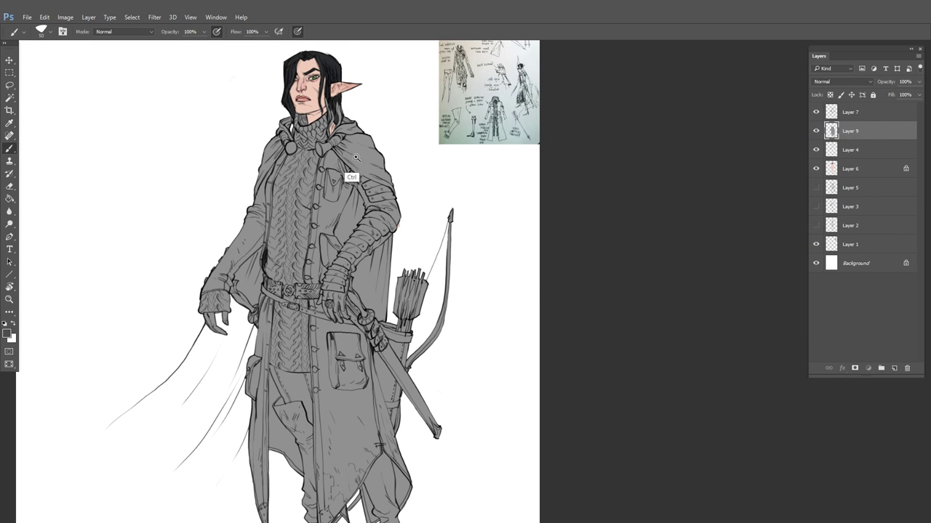
Sample the mid grey of the base fill and paint over the unfilled gap between the hood and the knit collar on Layer 9
drag(342, 147, 369, 156)
drag(368, 157, 424, 297)
alt+click(441, 265)
drag(382, 212, 371, 249)
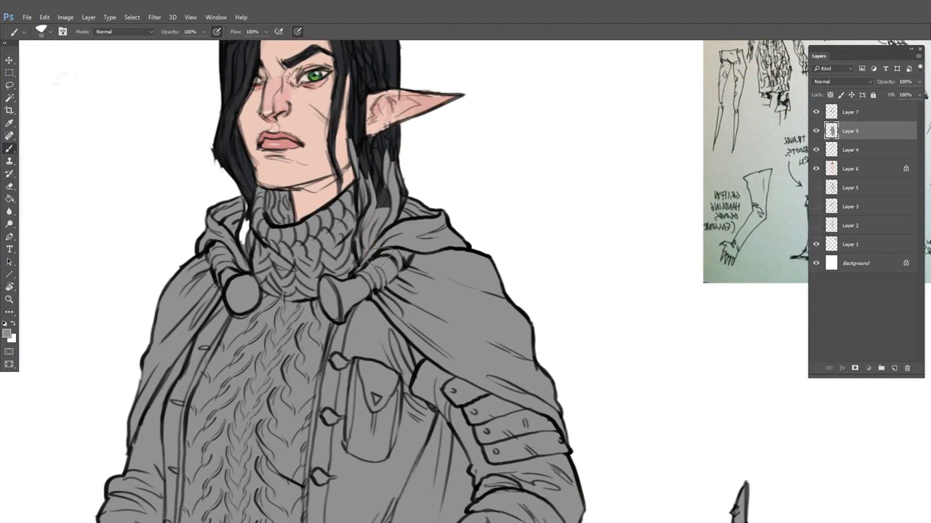
drag(261, 233, 244, 221)
drag(310, 306, 227, 299)
drag(472, 398, 497, 263)
mouse_move(397, 266)
mouse_down()
mouse_move(449, 280)
mouse_move(453, 343)
mouse_up()
drag(453, 338, 416, 324)
drag(436, 323, 441, 305)
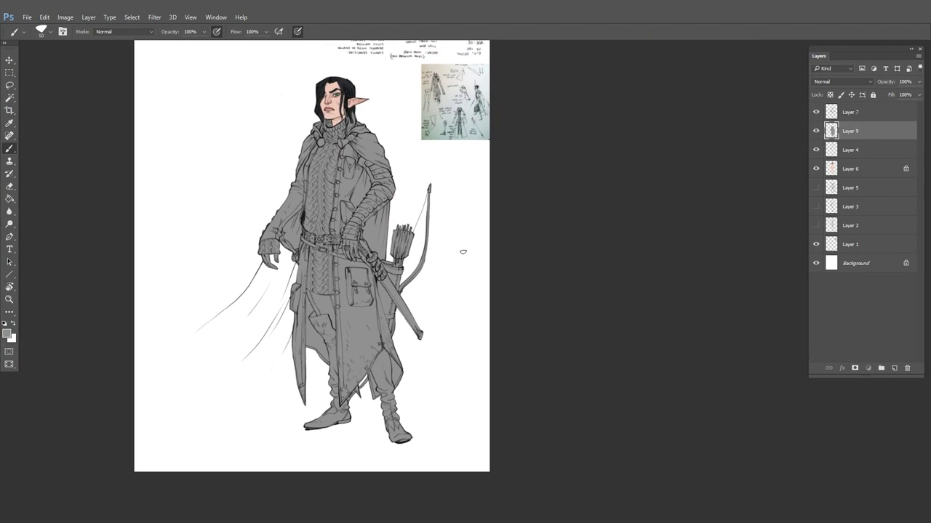
Block in the billowing cape on Layer 9 with a 175 px grey brush and check the coverage by toggling the layer's visibility
key(bracketright)
mouse_move(290, 248)
mouse_down()
mouse_move(258, 294)
mouse_move(185, 347)
mouse_move(221, 376)
mouse_move(291, 281)
mouse_move(233, 367)
mouse_move(276, 342)
mouse_move(313, 371)
mouse_up()
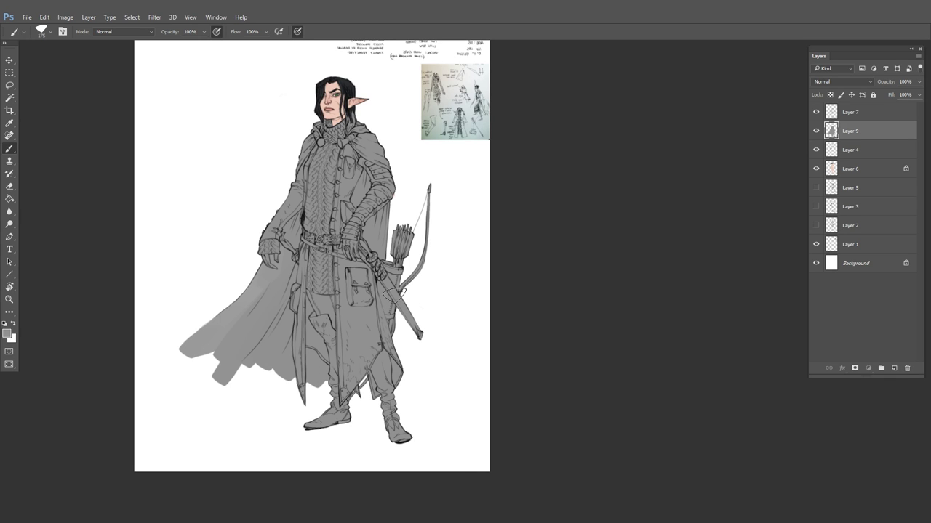
click(816, 134)
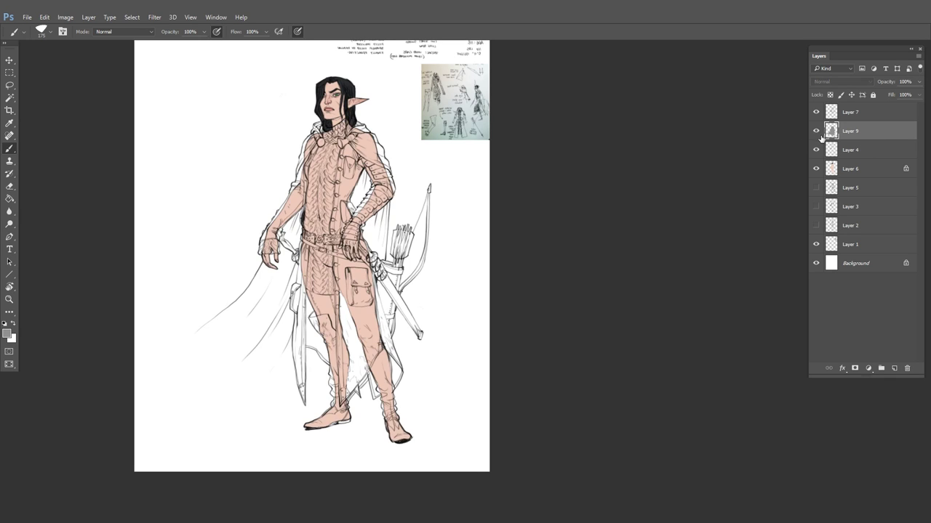
click(816, 135)
Lock Layer 9's transparent pixels, sample the dark hair colour, and paint the hair strands over the grey beside the neck with a small brush
drag(386, 170, 433, 261)
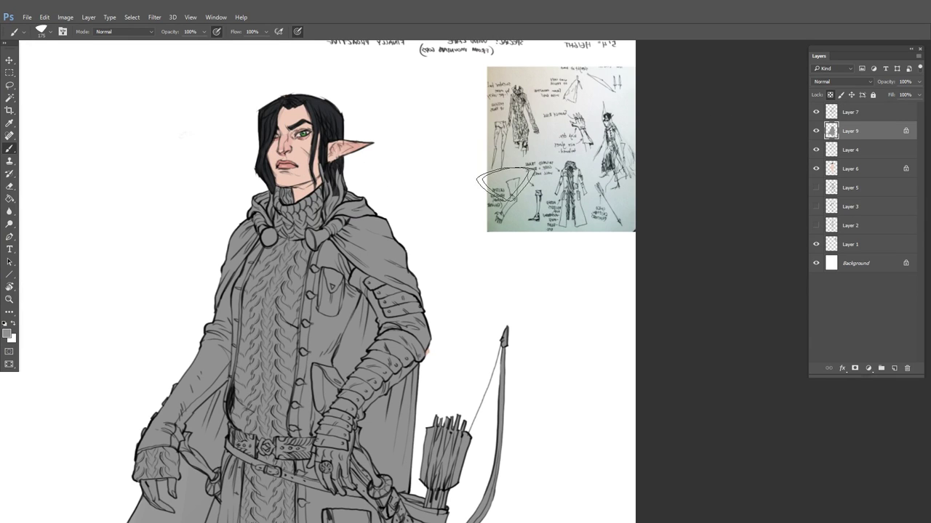
mouse_move(342, 174)
mouse_down()
mouse_move(386, 211)
mouse_move(406, 214)
mouse_up()
mouse_move(364, 181)
mouse_down()
mouse_move(412, 332)
mouse_move(418, 192)
mouse_up()
alt+click(362, 178)
key(bracketleft)
key(bracketleft)
key(bracketleft)
key(bracketleft)
key(bracketleft)
key(bracketleft)
key(bracketleft)
key(bracketleft)
key(bracketleft)
key(bracketleft)
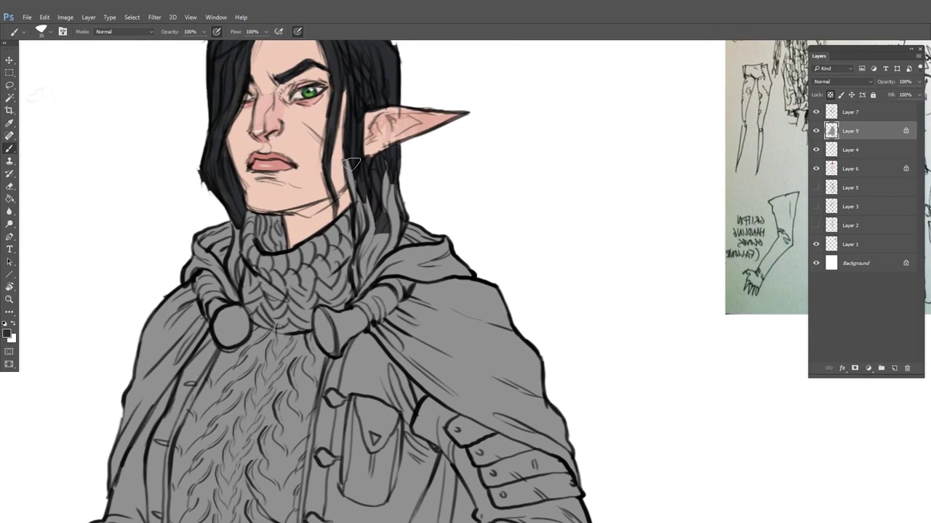
drag(352, 164, 362, 250)
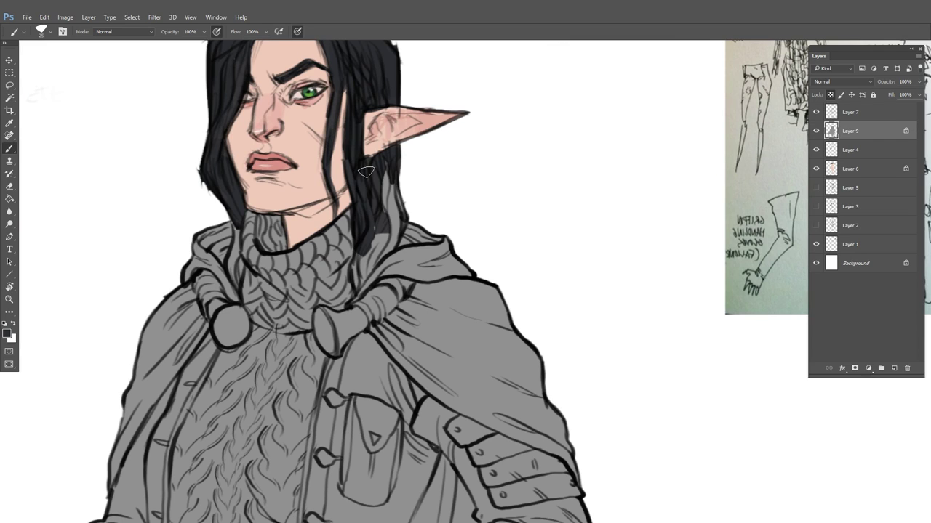
Examine the brush's tip shape, Shape Dynamics and Transfer settings, including the Pen Pressure control for opacity
click(62, 32)
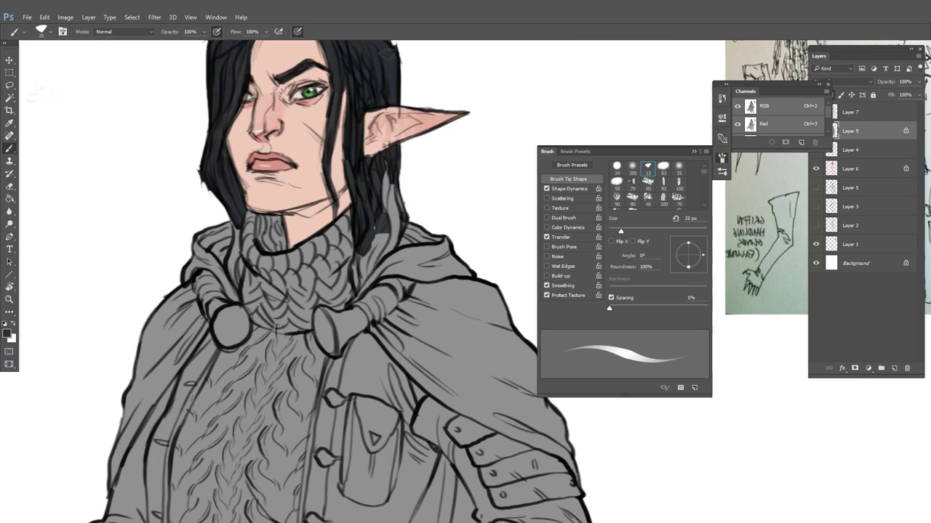
click(574, 190)
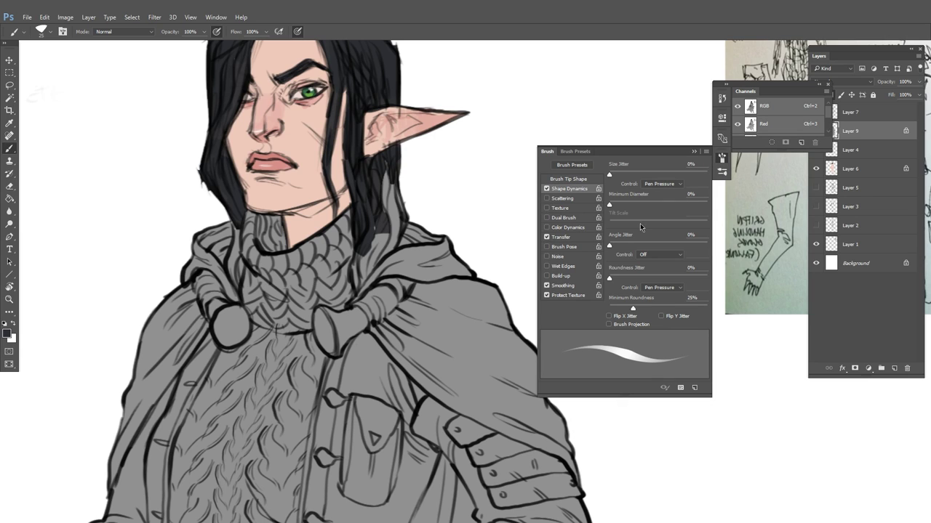
click(572, 238)
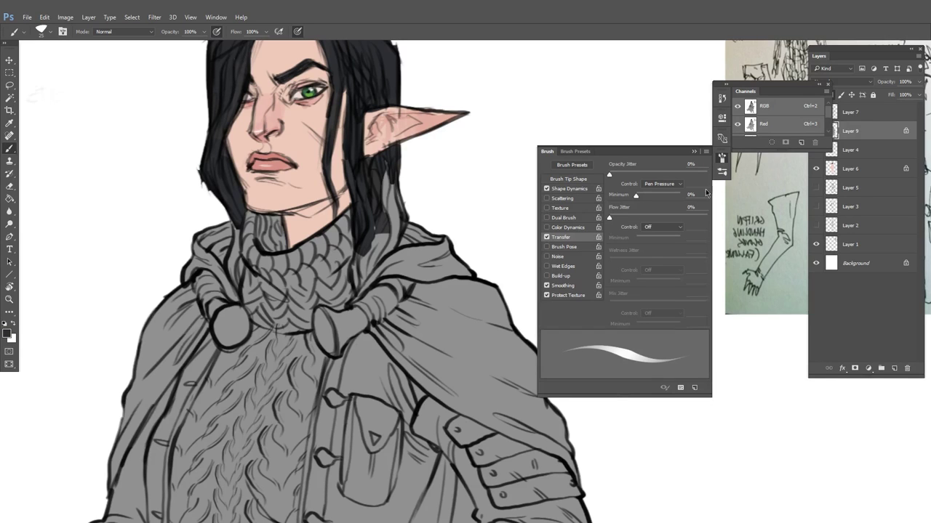
click(662, 184)
click(663, 177)
click(662, 185)
click(660, 184)
click(661, 184)
click(654, 203)
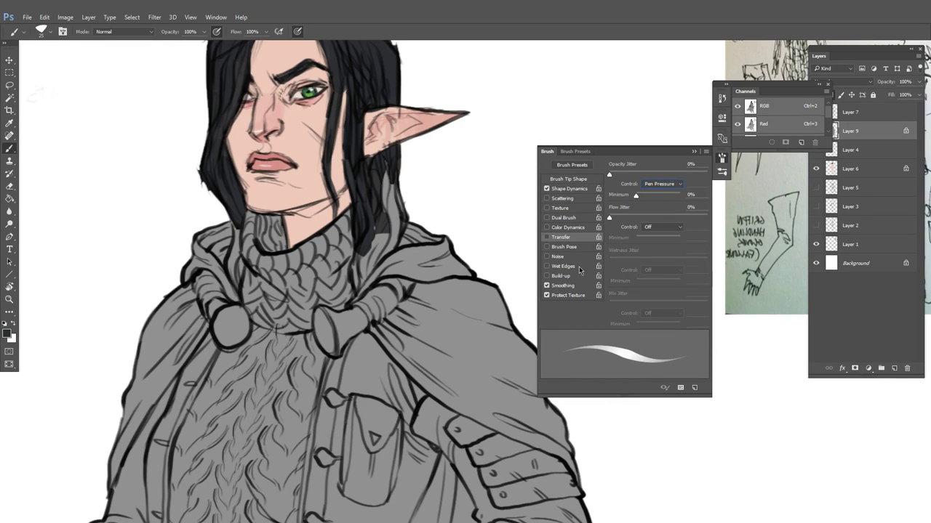
Turn off Smoothing and Protect Texture for the brush, keep Transfer on, and close the brush settings
click(581, 188)
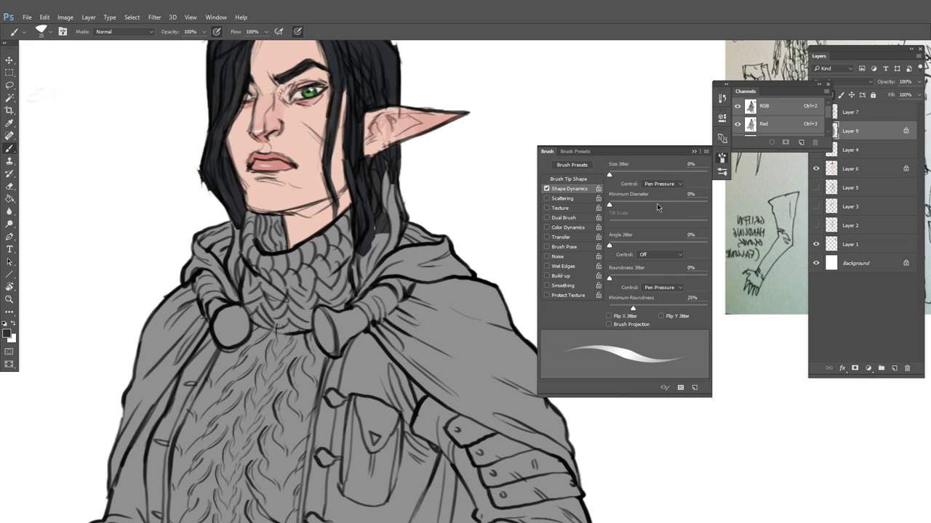
click(603, 178)
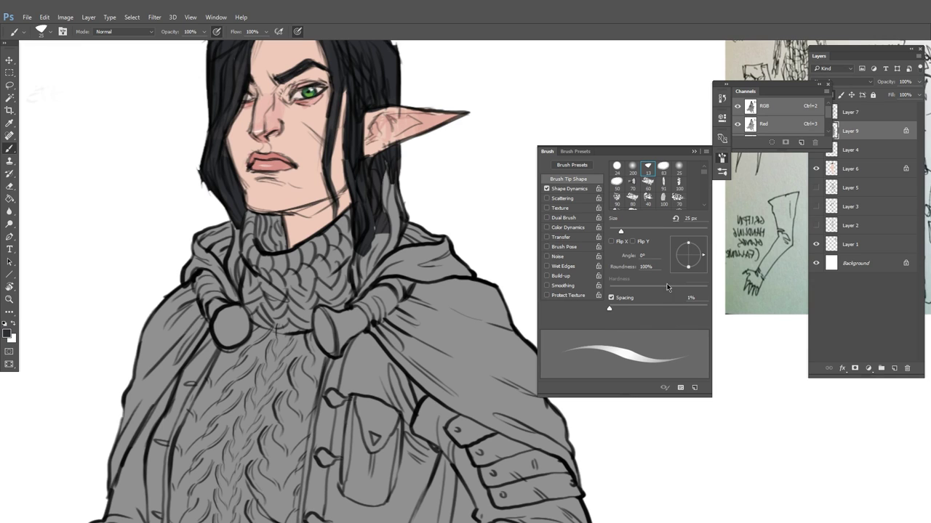
click(571, 189)
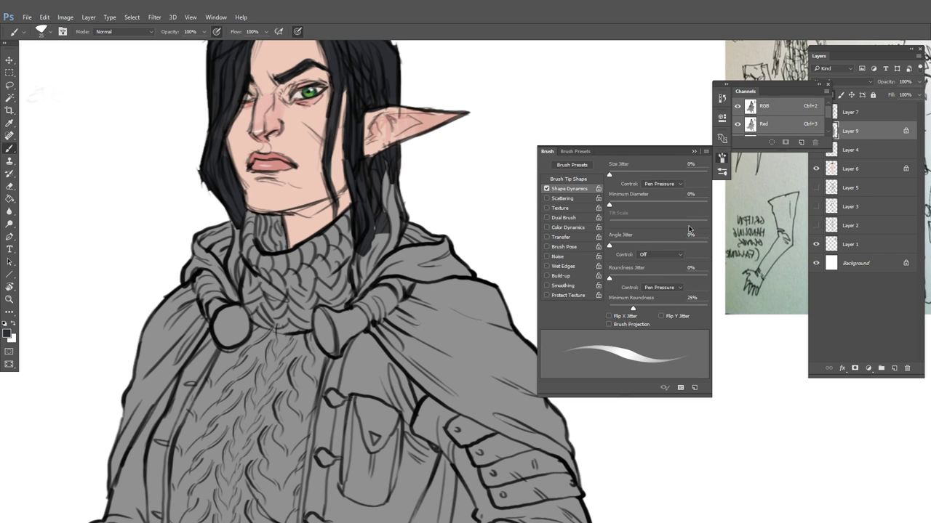
click(681, 388)
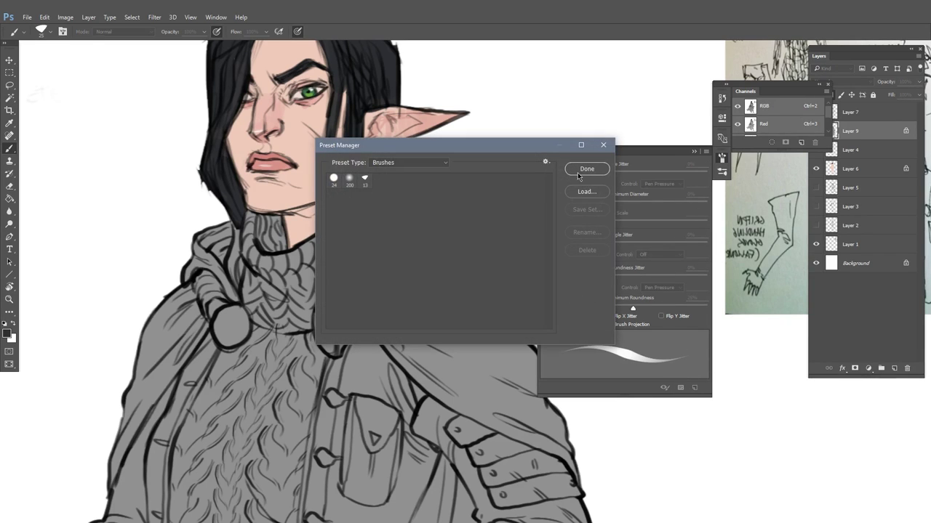
click(603, 145)
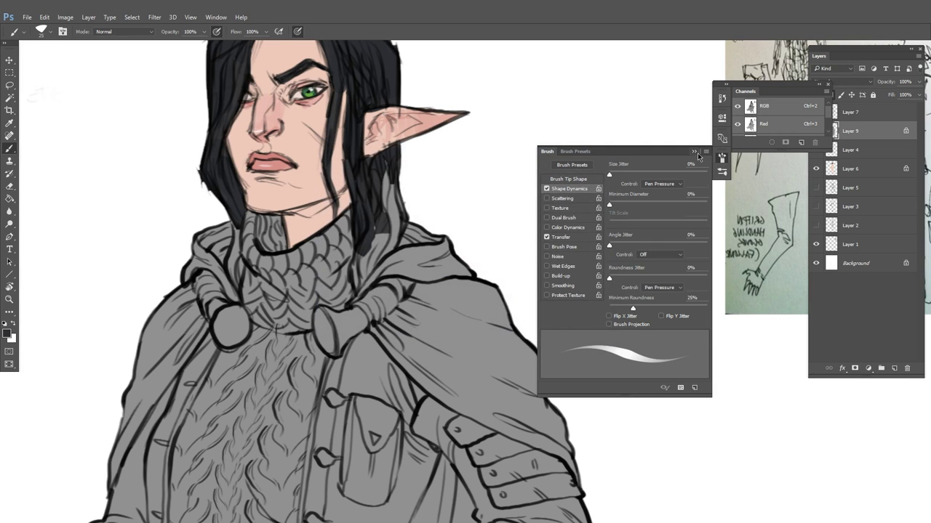
click(828, 86)
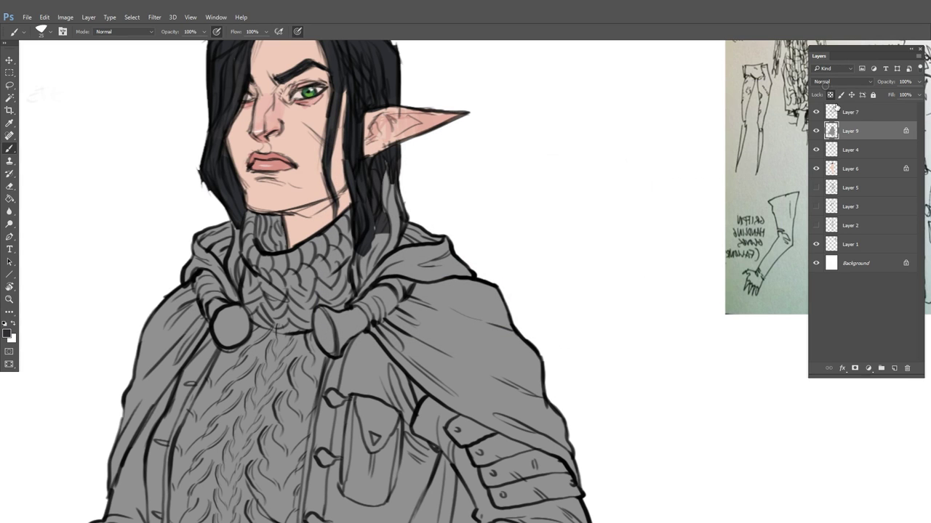
Sample the skin tone from the face and create a new layer directly above Layer 9
scroll(444, 341, down, 5)
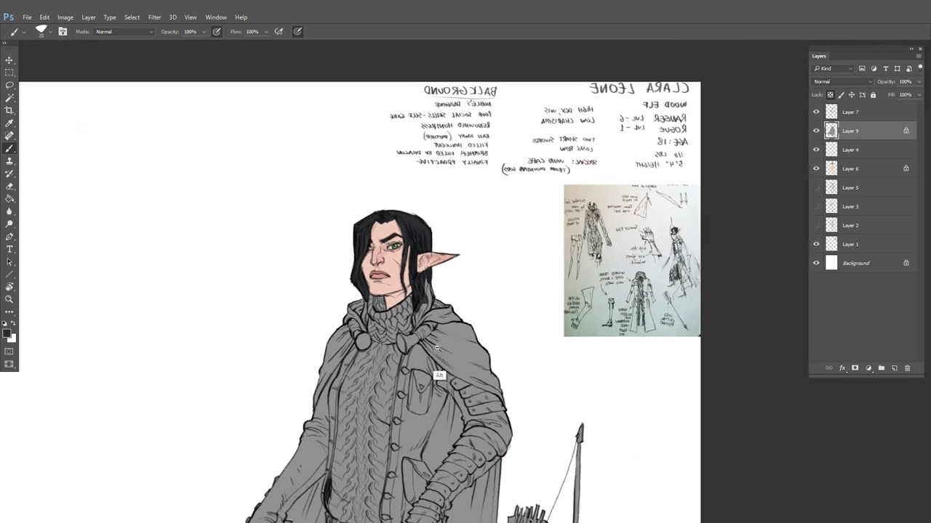
scroll(472, 225, up, 3)
alt+click(363, 118)
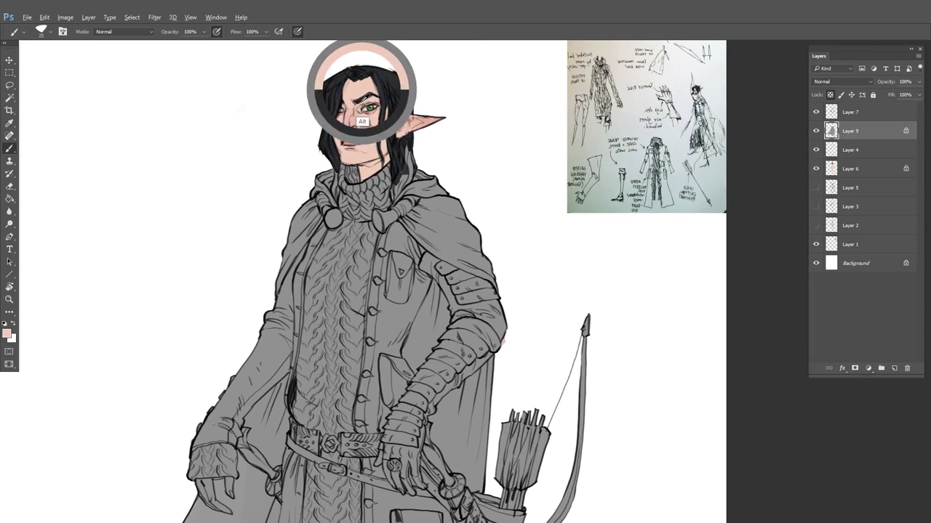
scroll(367, 218, up, 4)
key(ctrl+shift+n)
key(Return)
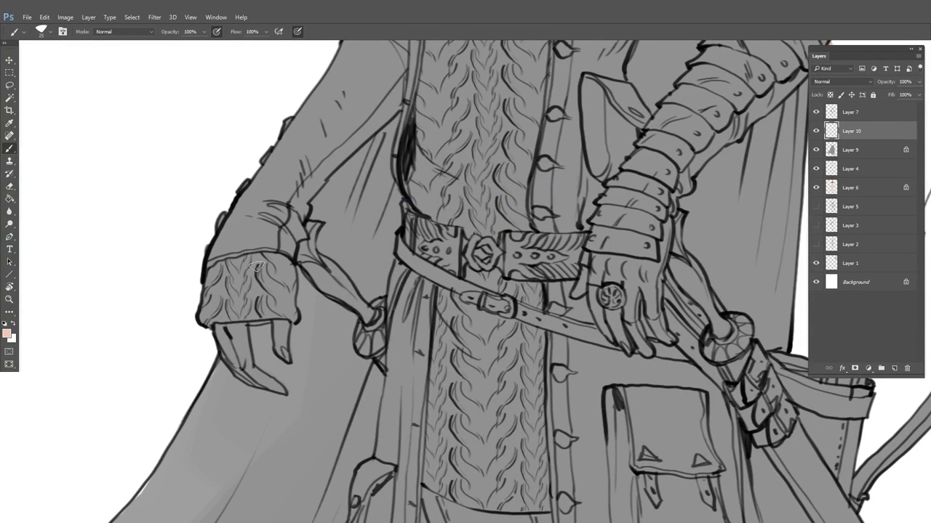
Paint the exposed fingers of both hands with the sampled skin tone on Layer 10, using a small brush
mouse_move(218, 329)
mouse_down()
mouse_move(247, 377)
mouse_move(245, 354)
mouse_up()
key(bracketleft)
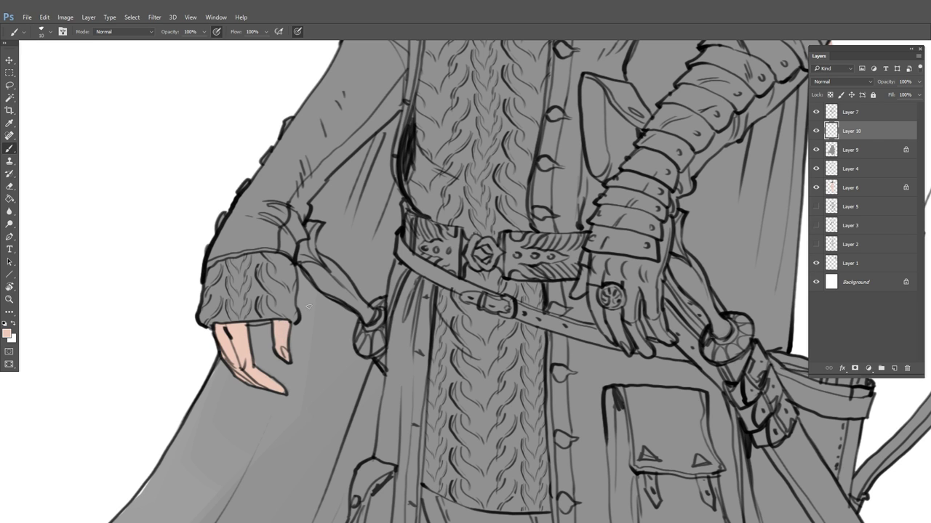
drag(588, 340, 382, 320)
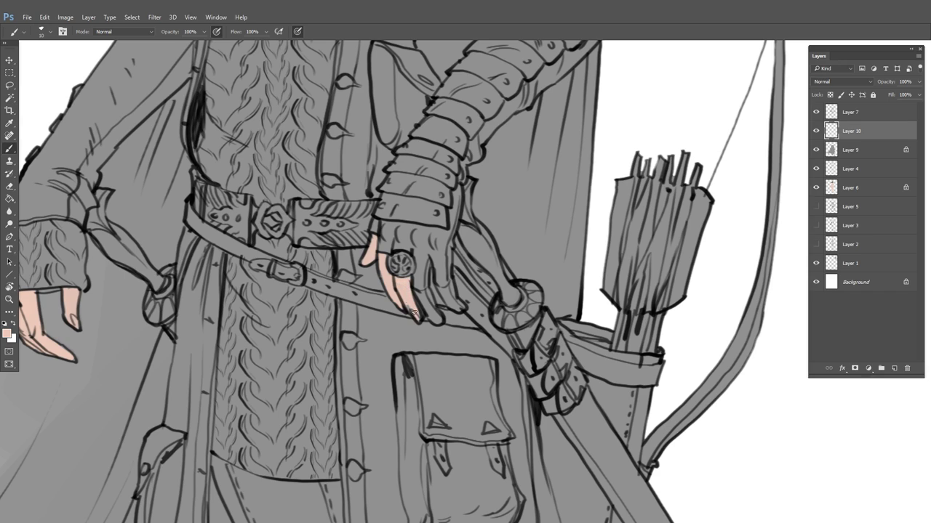
scroll(440, 312, up, 3)
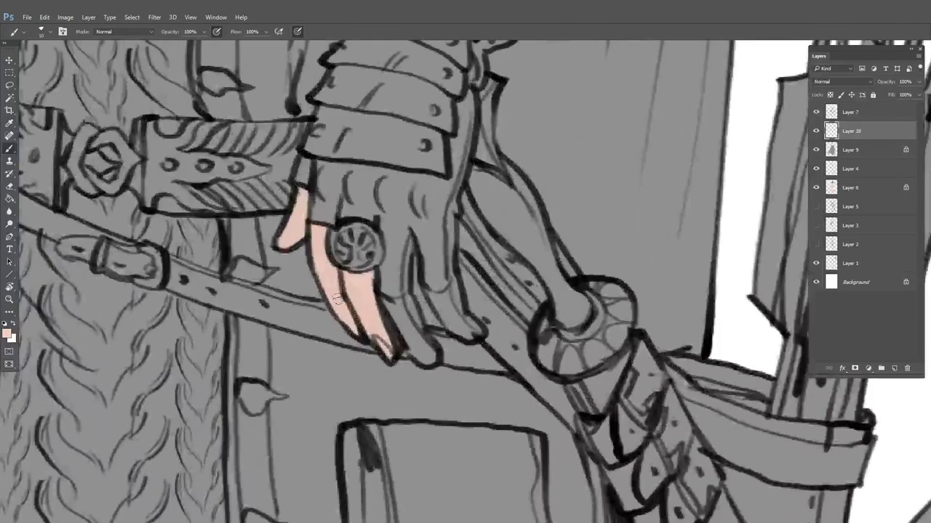
scroll(392, 320, down, 5)
drag(474, 217, 471, 249)
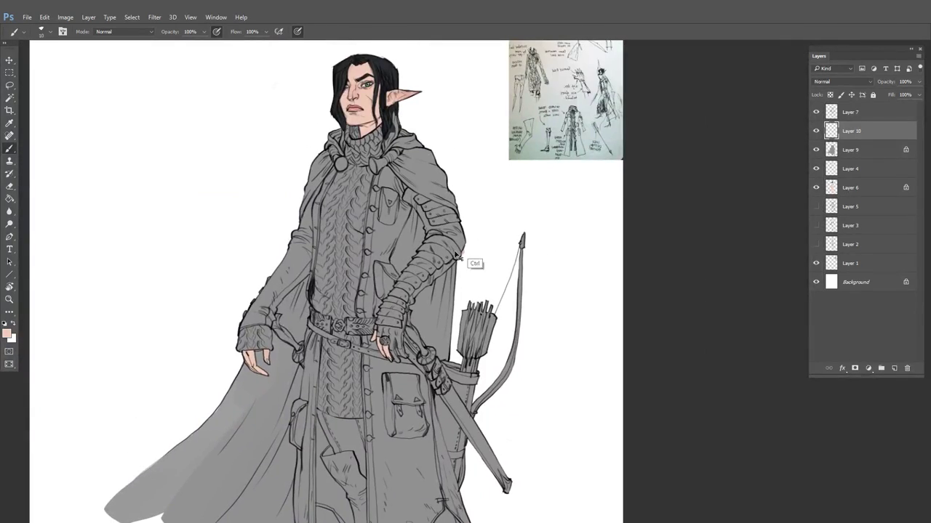
Create a new layer directly above Layer 9 and set the foreground colour to pale blue #bae7f1
click(855, 155)
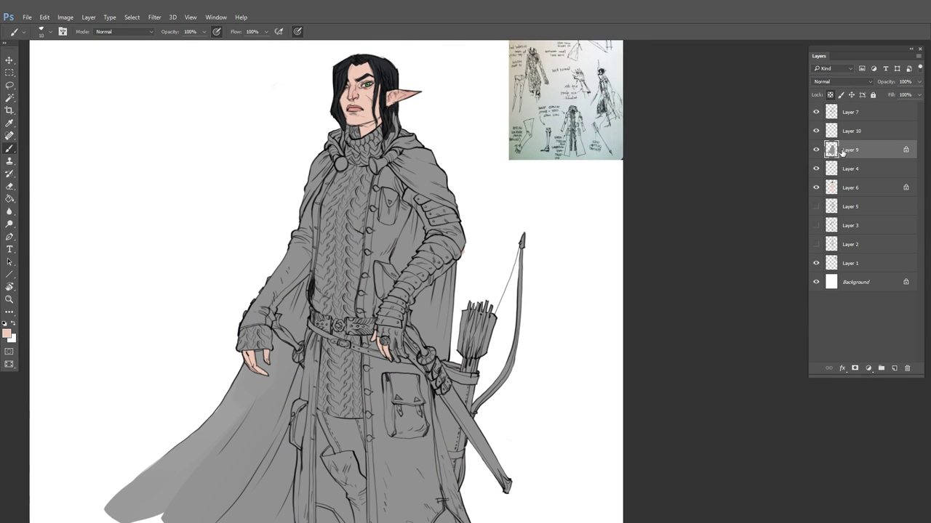
key(ctrl+shift+alt+n)
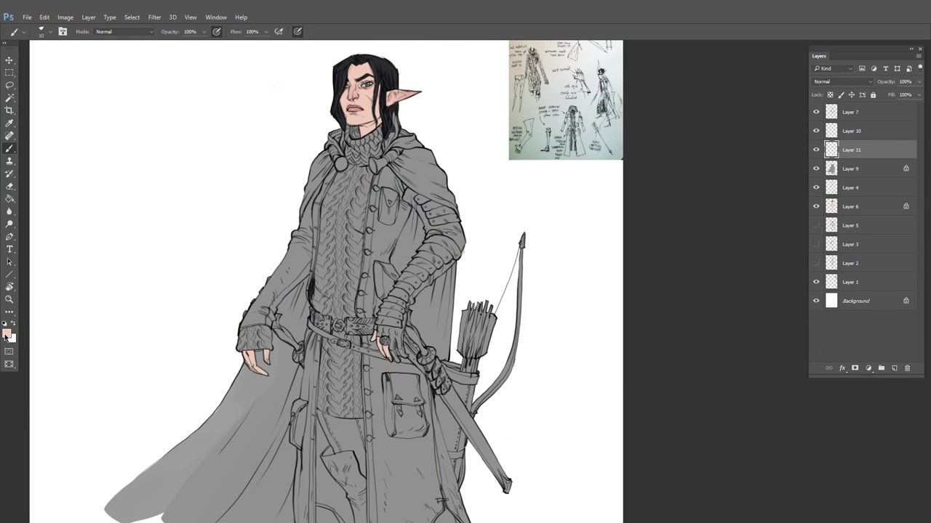
click(7, 335)
click(707, 291)
click(791, 225)
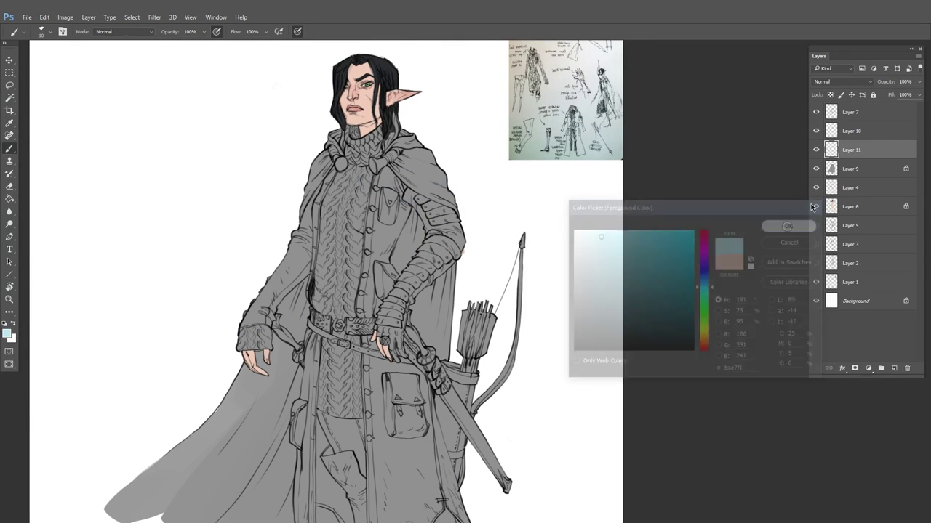
Load Layer 9's outline as a selection with hidden edges and paint the cape over the armoured shoulder pale blue
ctrl+click(833, 173)
key(ctrl+h)
drag(439, 188, 476, 194)
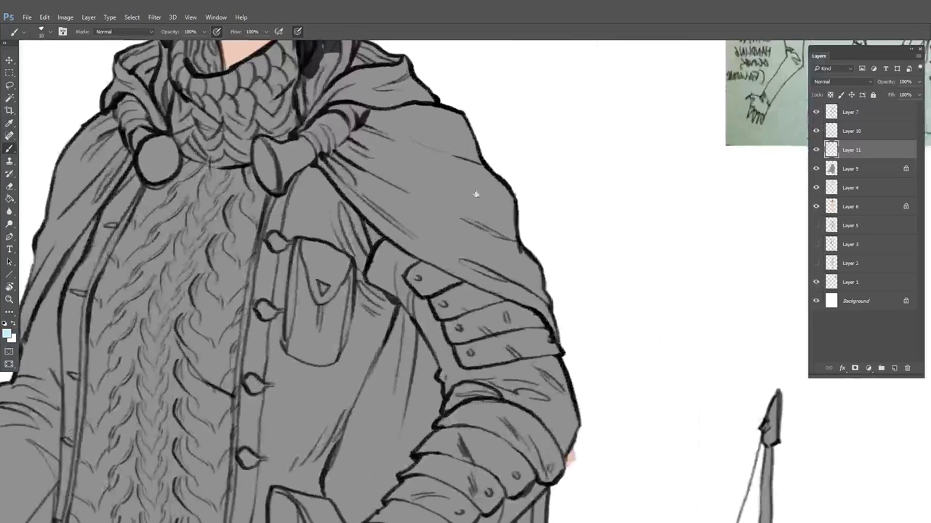
mouse_move(307, 134)
mouse_down()
mouse_move(331, 117)
mouse_move(462, 114)
mouse_up()
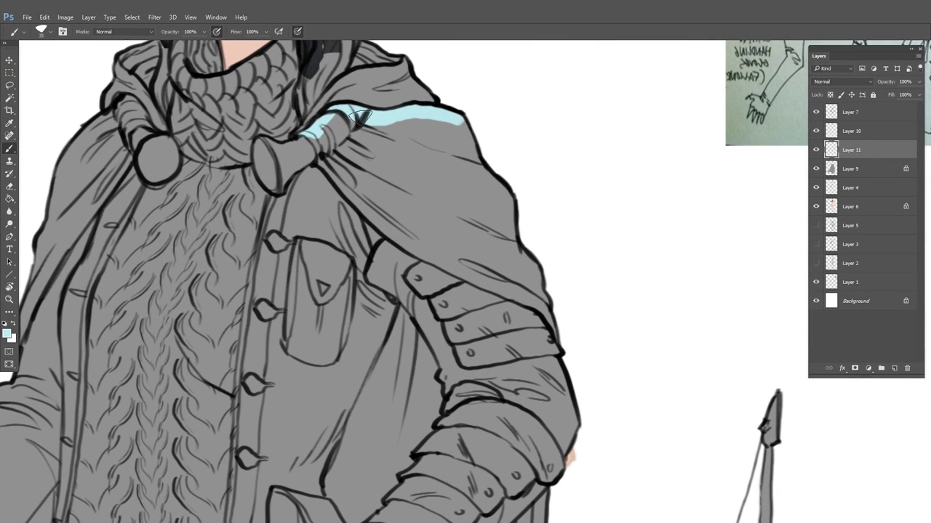
mouse_move(321, 137)
mouse_down()
mouse_move(327, 160)
mouse_move(392, 232)
mouse_move(564, 333)
mouse_up()
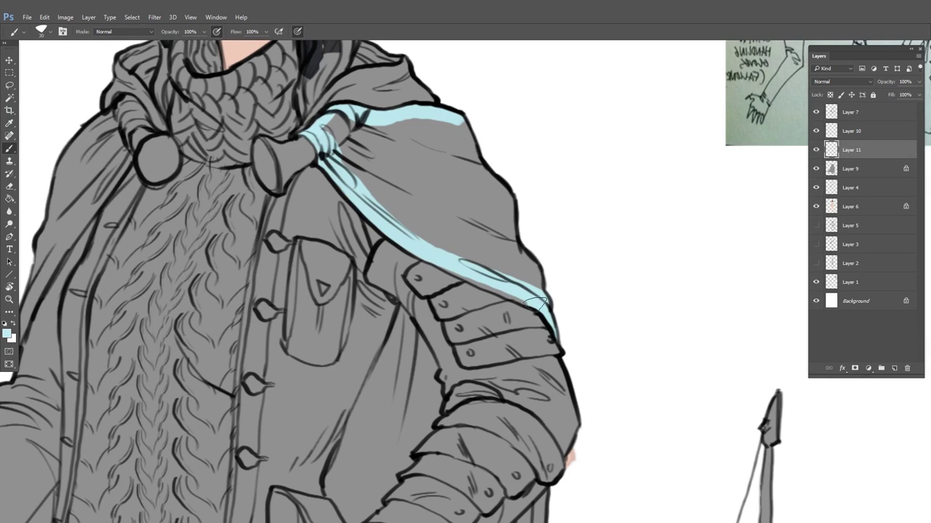
key(])
mouse_move(331, 124)
mouse_down()
mouse_move(351, 149)
mouse_move(376, 133)
mouse_move(415, 139)
mouse_move(463, 181)
mouse_move(378, 191)
mouse_move(429, 194)
mouse_move(496, 273)
mouse_move(536, 233)
mouse_up()
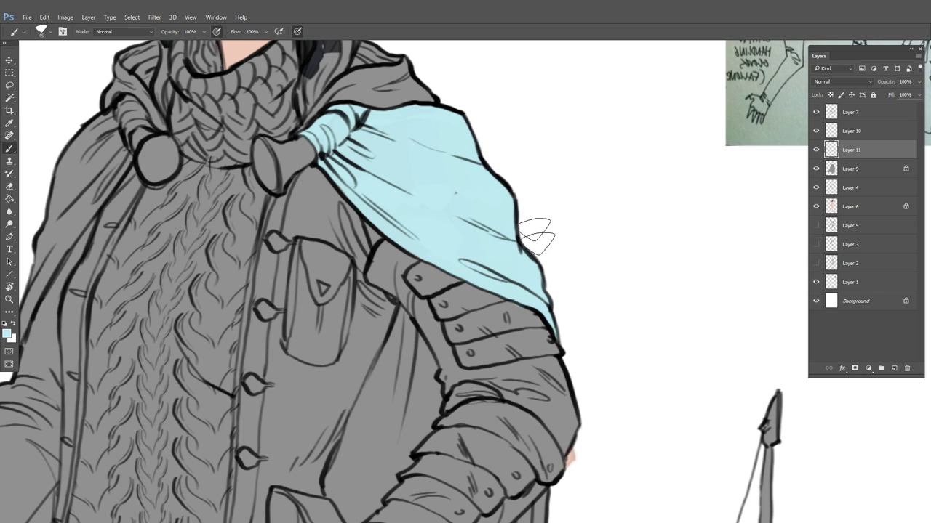
mouse_move(511, 298)
mouse_down()
mouse_move(460, 247)
mouse_move(460, 256)
mouse_up()
Paint the cape section over the opposite shoulder, including its gathered cloth beside the toggle, in the same pale blue
key(e)
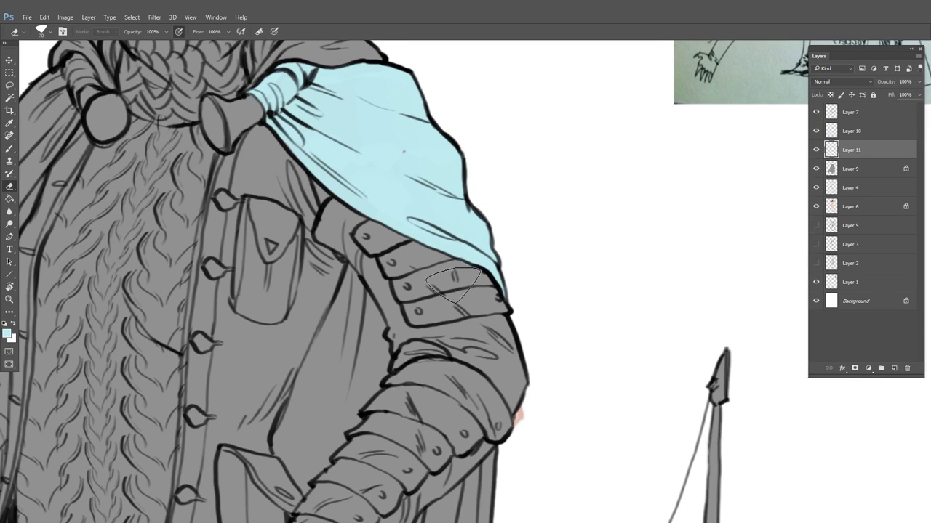
key(b)
drag(365, 277, 630, 336)
drag(670, 210, 694, 195)
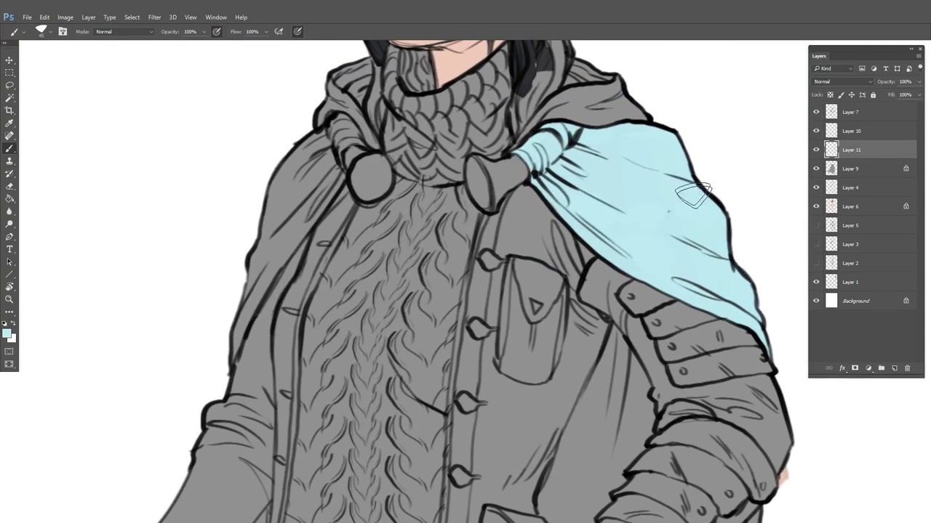
mouse_move(305, 159)
mouse_down()
mouse_move(334, 118)
mouse_move(327, 133)
mouse_move(353, 150)
mouse_move(231, 339)
mouse_move(263, 191)
mouse_move(274, 203)
mouse_move(325, 151)
mouse_move(324, 190)
mouse_up()
key(e)
key(b)
mouse_move(296, 238)
mouse_down()
mouse_move(256, 275)
mouse_move(256, 249)
mouse_move(260, 283)
mouse_move(282, 239)
mouse_up()
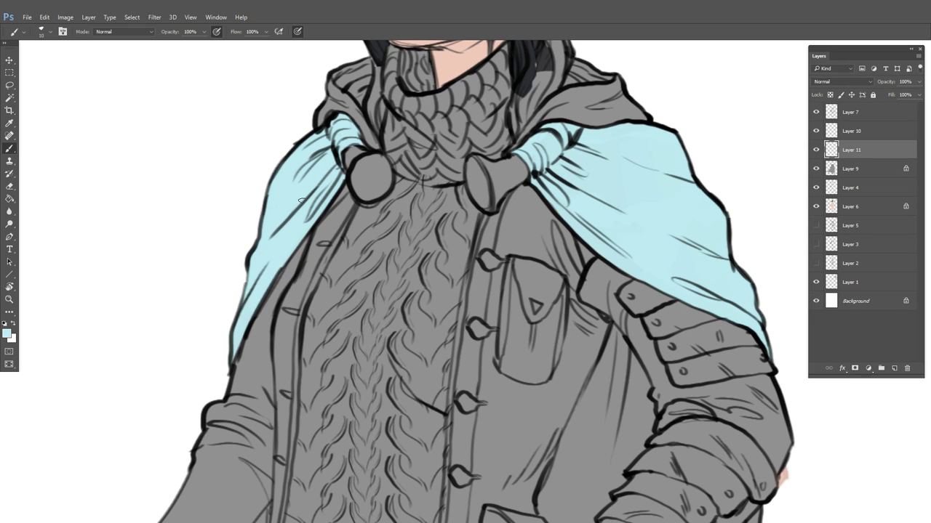
Set the foreground colour to a reddish brown and paint both cape toggles below the collar
click(7, 334)
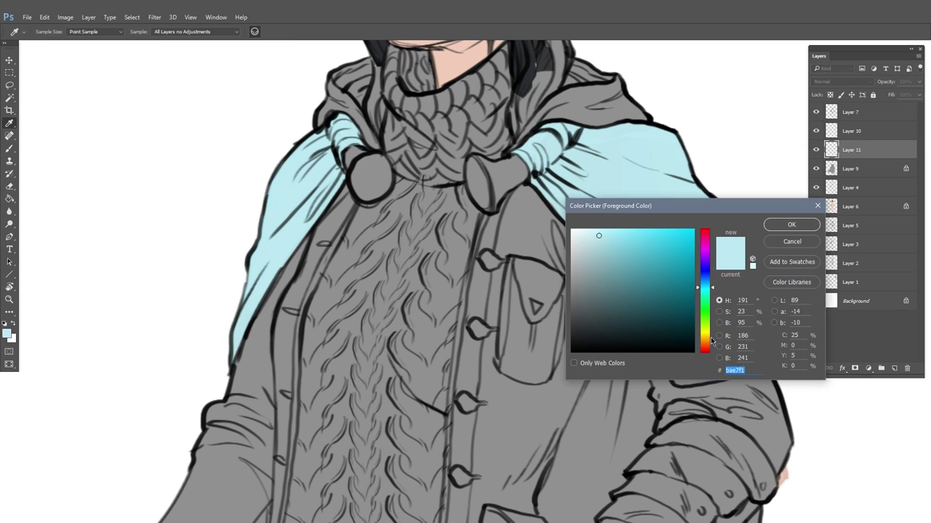
drag(712, 342, 712, 347)
mouse_move(648, 287)
mouse_down()
mouse_move(639, 286)
mouse_move(660, 282)
mouse_up()
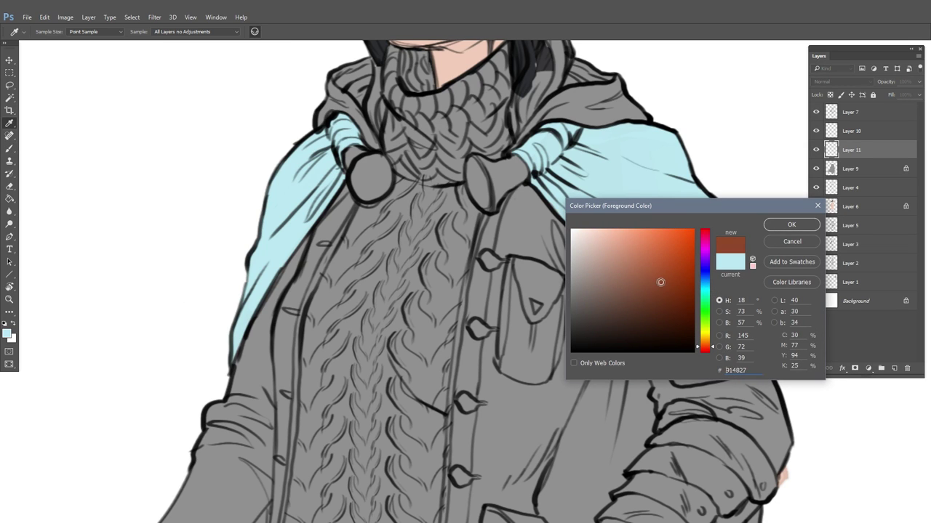
click(790, 224)
mouse_move(477, 157)
mouse_down()
mouse_move(515, 157)
mouse_move(522, 182)
mouse_move(495, 208)
mouse_move(479, 197)
mouse_move(481, 204)
mouse_move(483, 164)
mouse_move(479, 193)
mouse_move(491, 204)
mouse_move(510, 183)
mouse_up()
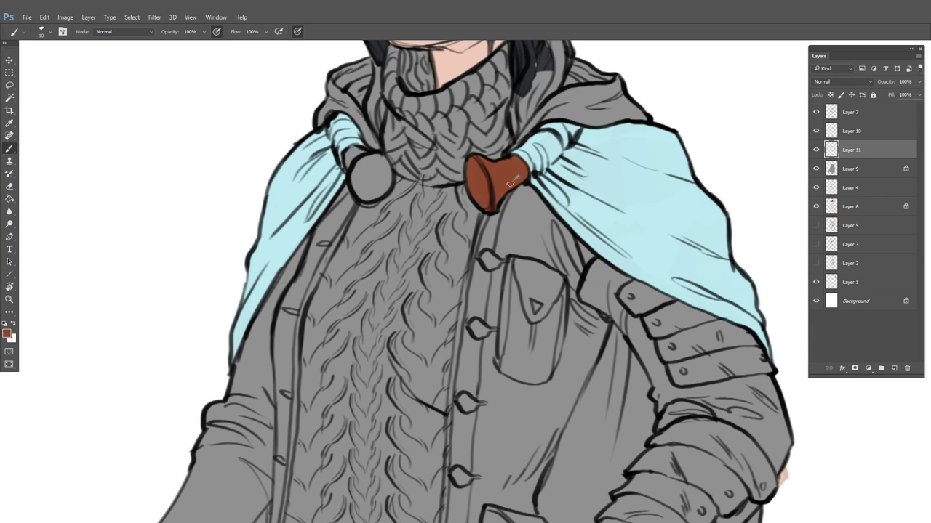
mouse_move(352, 155)
mouse_down()
mouse_move(371, 157)
mouse_move(384, 182)
mouse_move(374, 198)
mouse_move(353, 167)
mouse_move(371, 188)
mouse_move(379, 182)
mouse_up()
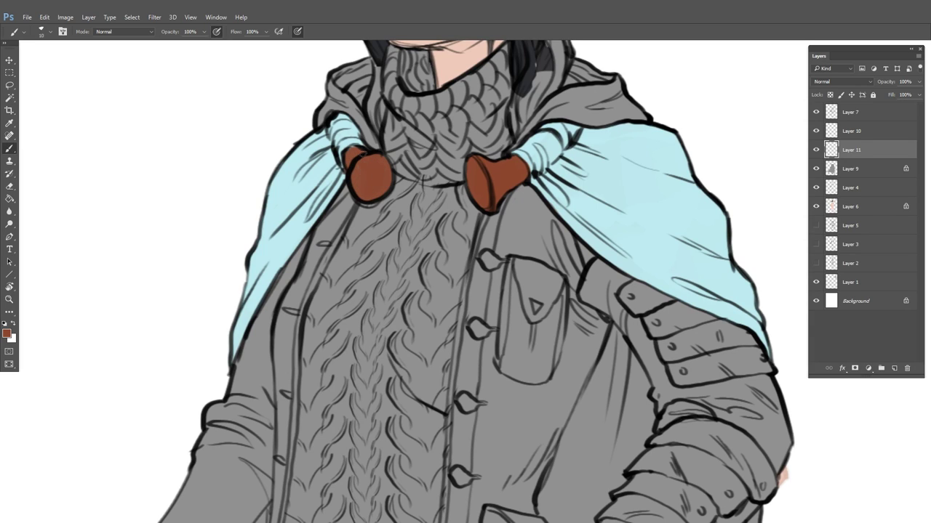
Merge the skin layer, Layer 10, down into Layer 11 and create a new Layer 12 directly above Layer 9
click(849, 134)
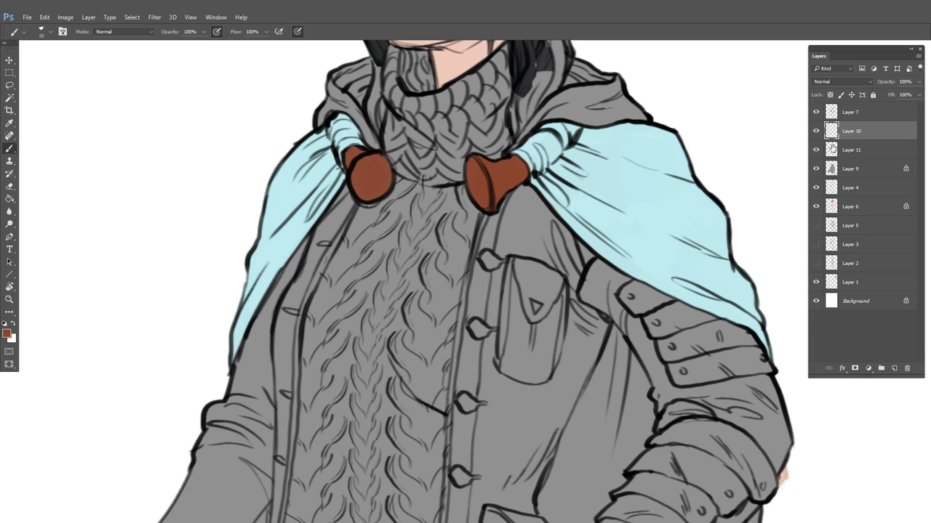
key(ctrl+e)
drag(568, 264, 573, 264)
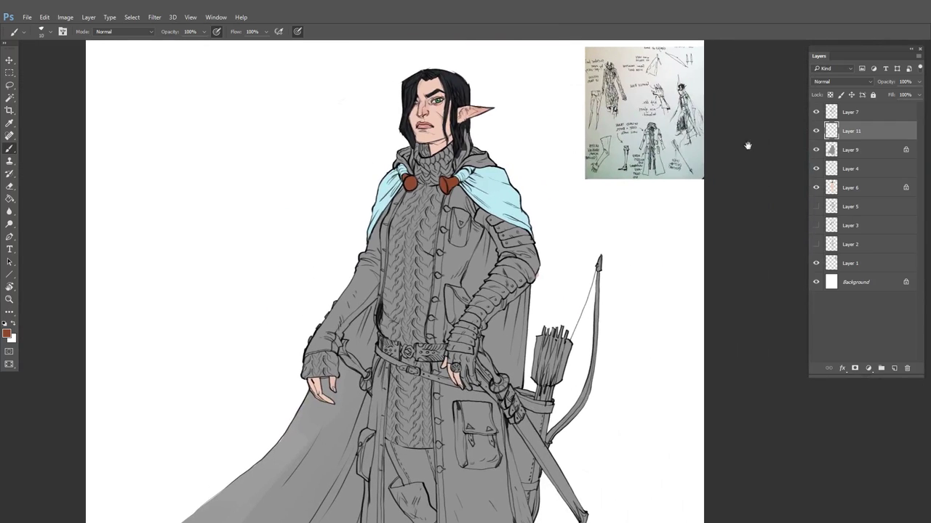
click(855, 144)
key(ctrl+shift+n)
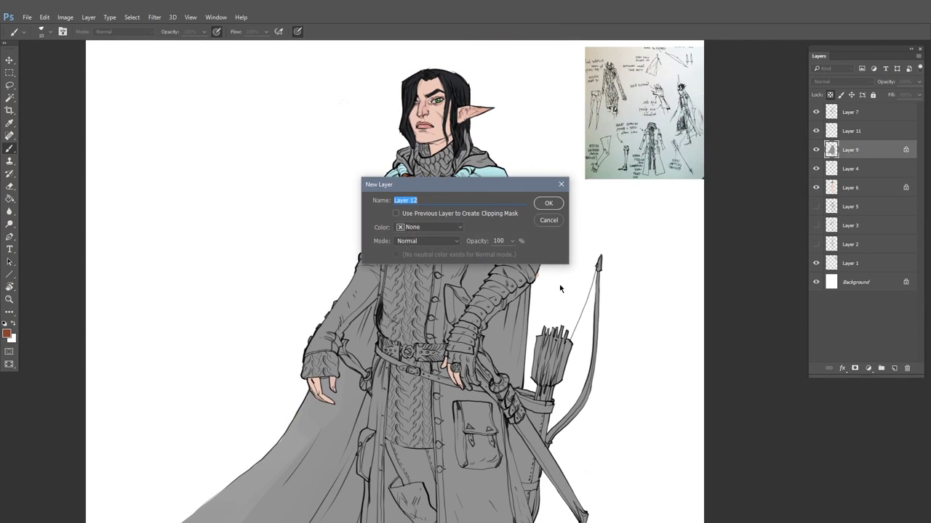
key(Return)
Set the foreground colour to olive green #a7a981 and paint the knitted collar and the uppermost edge of the sweater
click(6, 333)
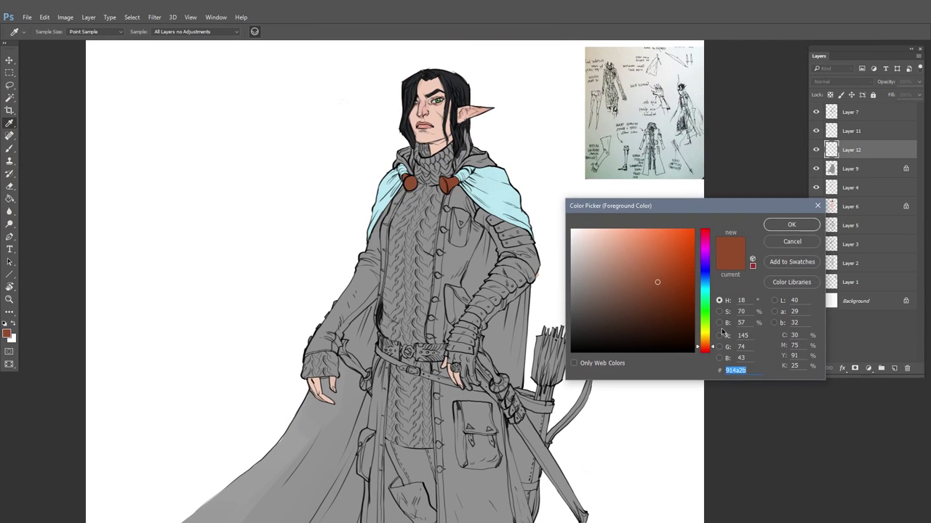
drag(706, 335, 706, 331)
click(600, 271)
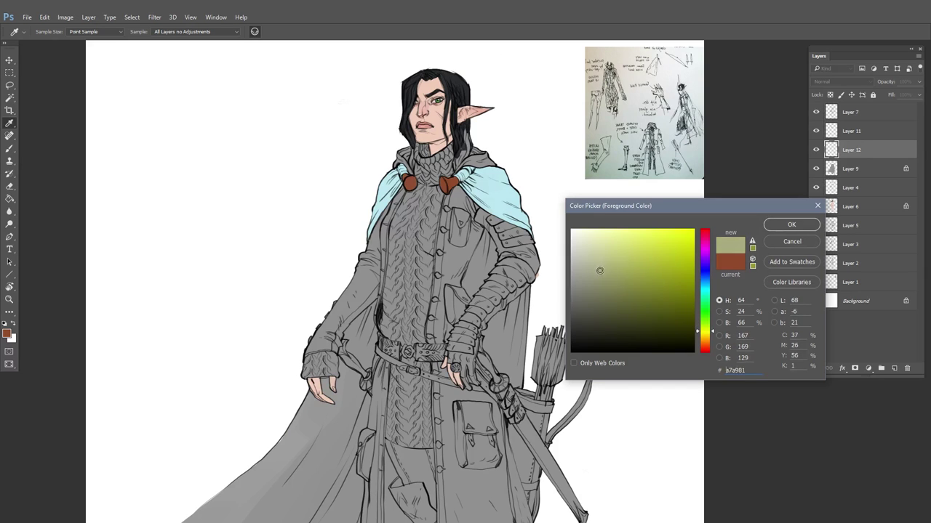
click(791, 225)
scroll(392, 243, up, 4)
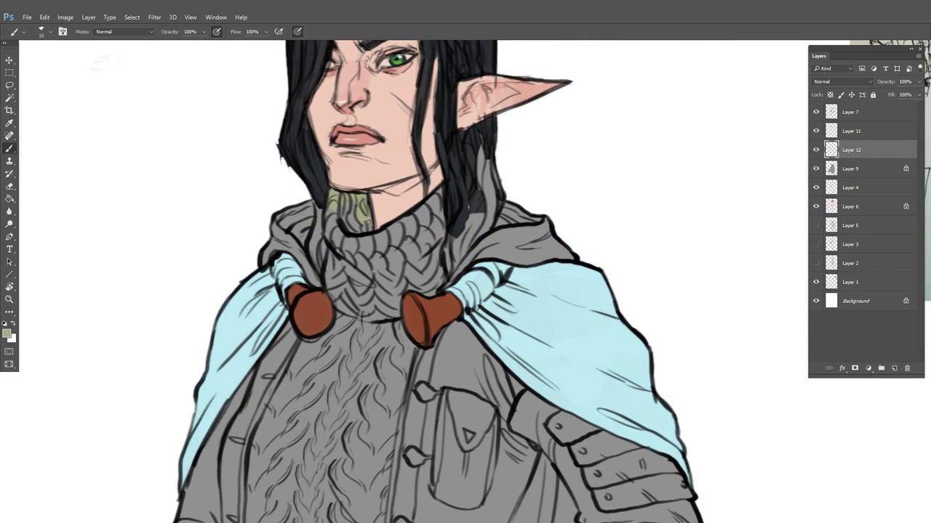
mouse_move(336, 201)
mouse_down()
mouse_move(346, 244)
mouse_move(367, 262)
mouse_move(429, 208)
mouse_move(426, 218)
mouse_move(440, 194)
mouse_move(440, 276)
mouse_move(407, 291)
mouse_move(381, 325)
mouse_up()
mouse_move(341, 250)
mouse_down()
mouse_move(339, 302)
mouse_move(346, 250)
mouse_move(356, 326)
mouse_move(428, 245)
mouse_up()
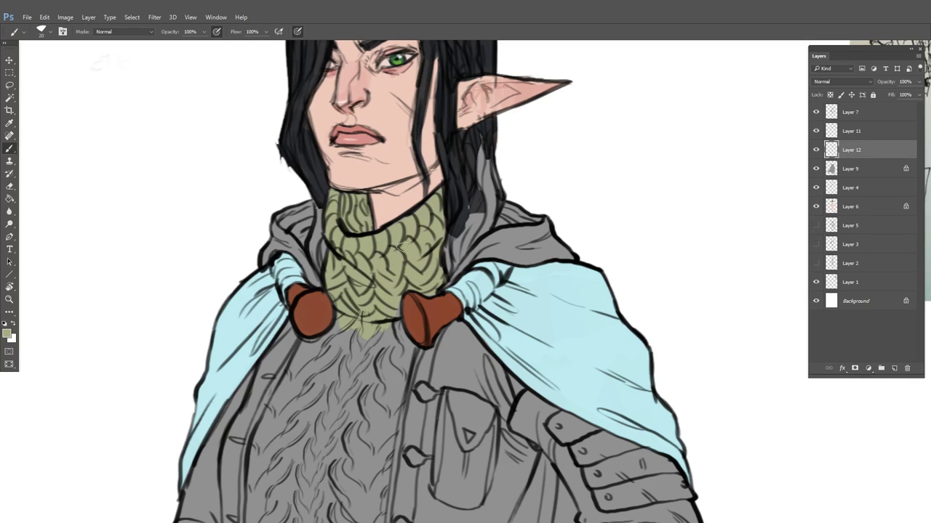
drag(396, 325, 414, 310)
drag(421, 419, 435, 261)
drag(344, 179, 288, 262)
Darken Layer 9's grey base with a Curves adjustment and return to painting on Layer 12
click(854, 170)
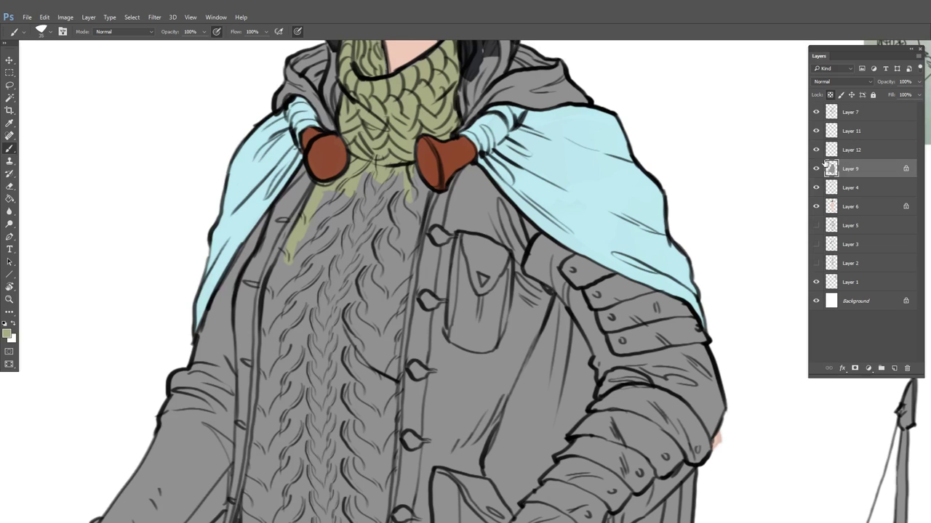
key(ctrl+m)
drag(696, 220, 700, 234)
click(864, 147)
key(b)
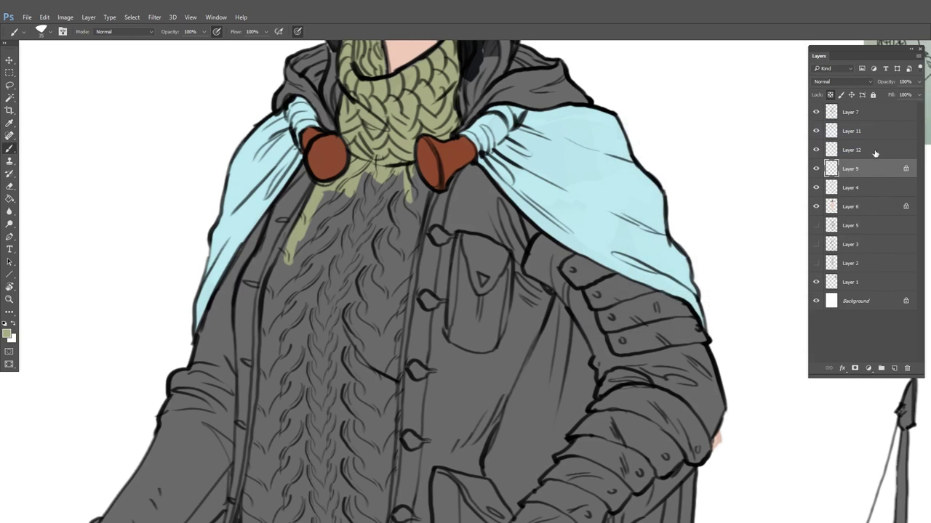
Paint the sweater's chest panel olive green along both coat edges and down to the belt
mouse_move(329, 203)
mouse_down()
mouse_move(349, 242)
mouse_move(398, 171)
mouse_move(386, 213)
mouse_move(399, 170)
mouse_move(411, 191)
mouse_move(378, 461)
mouse_up()
mouse_move(305, 254)
mouse_down()
mouse_move(283, 283)
mouse_move(298, 241)
mouse_move(255, 498)
mouse_up()
drag(309, 501, 343, 155)
mouse_move(284, 202)
mouse_down()
mouse_move(277, 258)
mouse_move(292, 280)
mouse_move(330, 292)
mouse_move(291, 196)
mouse_move(359, 279)
mouse_move(389, 214)
mouse_move(394, 231)
mouse_move(412, 126)
mouse_move(378, 197)
mouse_up()
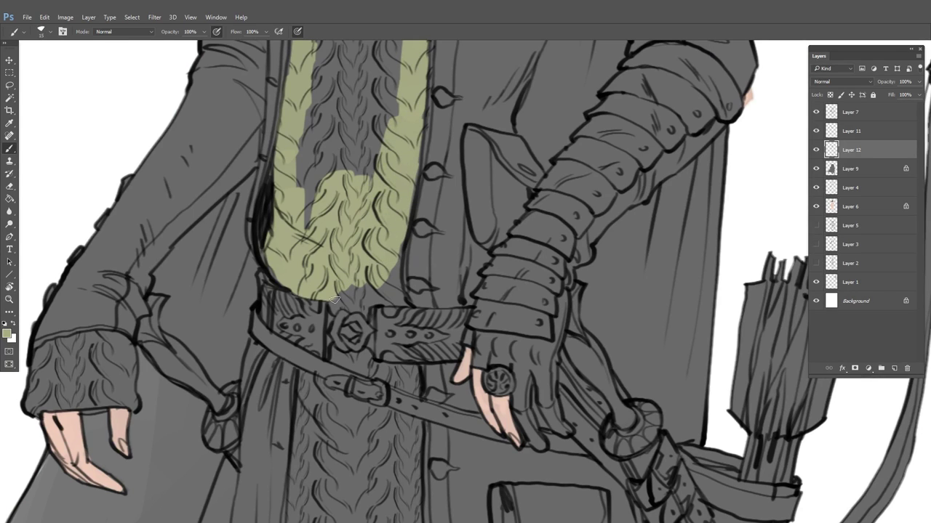
mouse_move(336, 300)
mouse_down()
mouse_move(357, 290)
mouse_move(355, 307)
mouse_move(362, 297)
mouse_move(393, 302)
mouse_move(393, 240)
mouse_up()
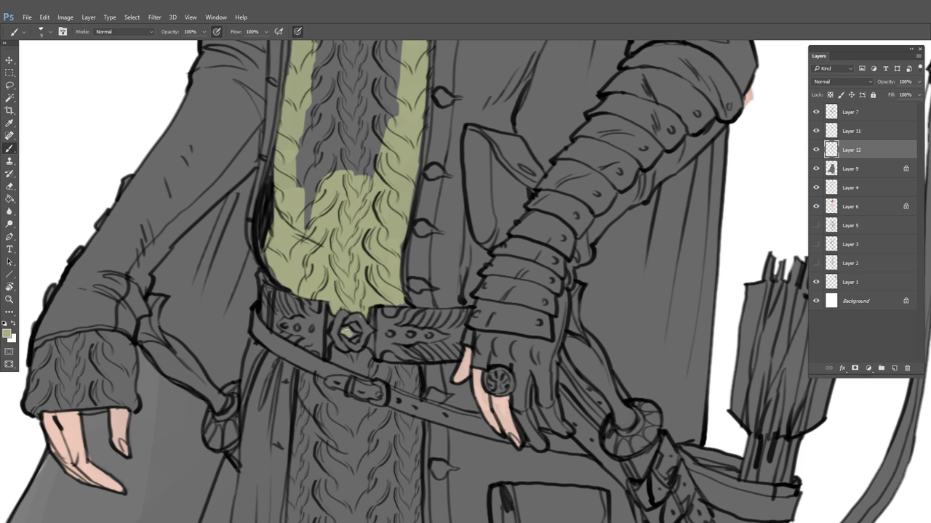
Erase the green spill from the belt buckle's frame and paint the sweater gap between the belt and the diagonal strap
key(e)
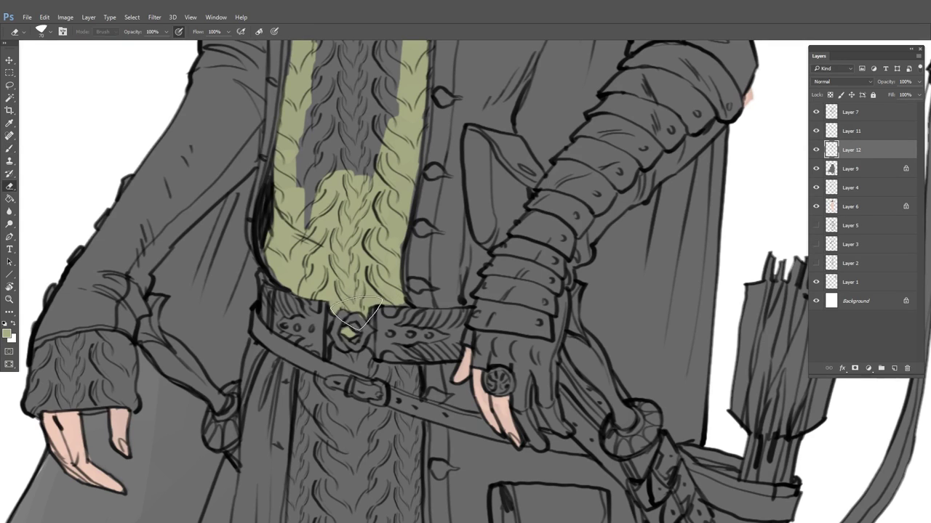
key(b)
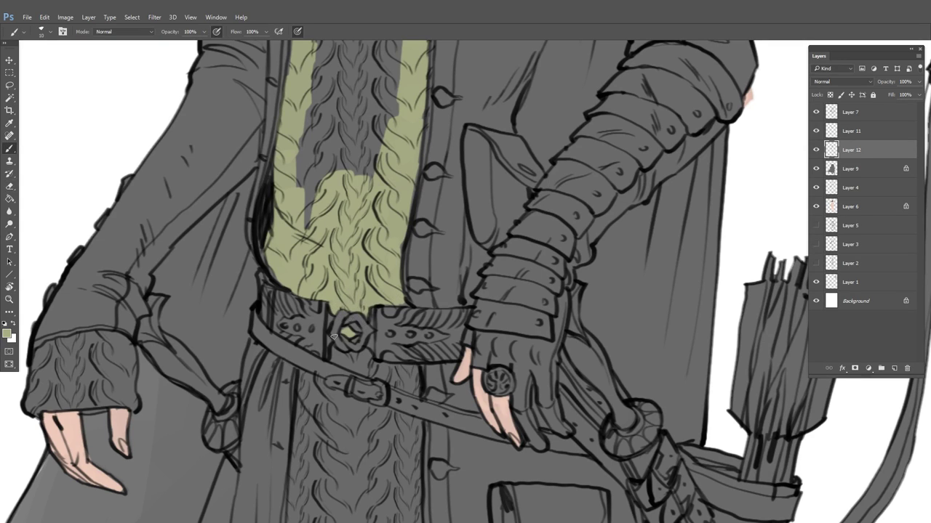
mouse_move(333, 364)
mouse_down()
mouse_move(355, 368)
mouse_move(361, 357)
mouse_move(372, 374)
mouse_move(409, 372)
mouse_move(413, 390)
mouse_move(381, 377)
mouse_move(411, 383)
mouse_up()
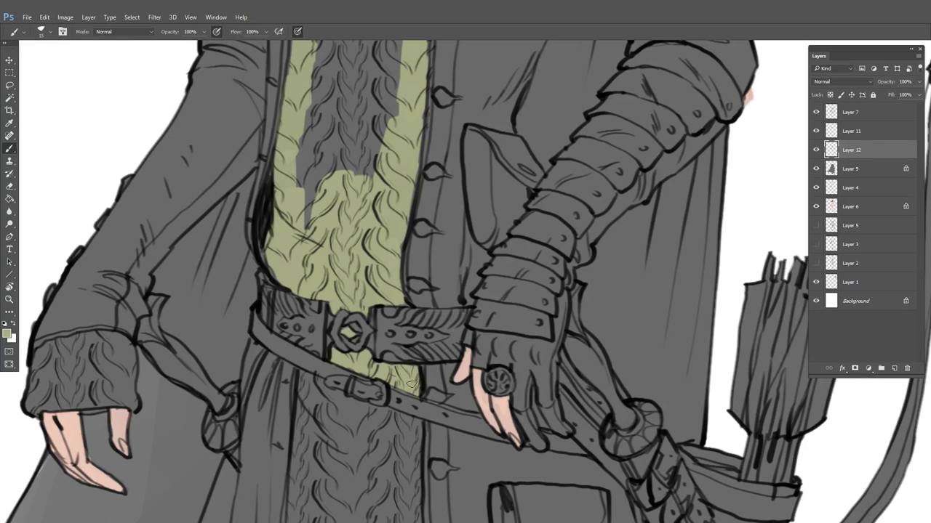
drag(438, 441, 407, 257)
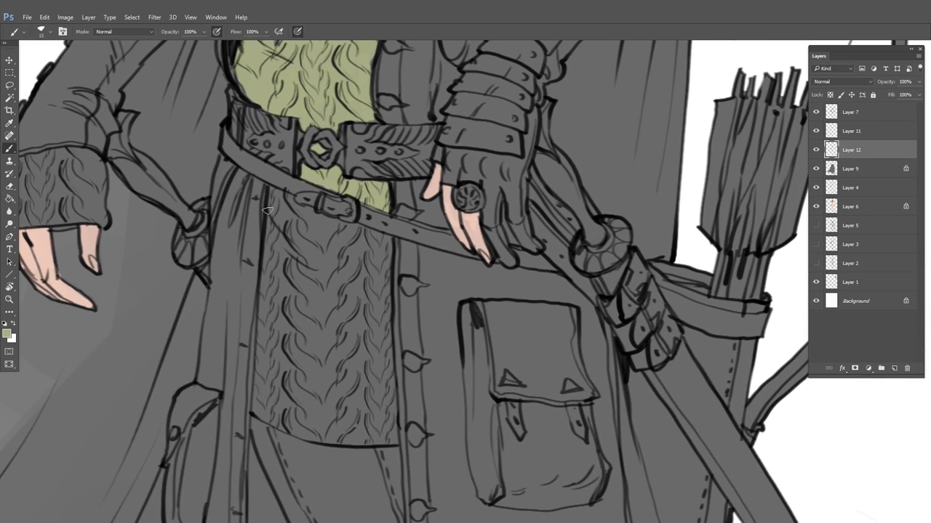
Paint an olive green border around the sweater's lower panel, from the diagonal strap down to the hem
mouse_move(267, 211)
mouse_down()
mouse_move(273, 231)
mouse_move(284, 199)
mouse_up()
mouse_move(273, 233)
mouse_down()
mouse_move(259, 416)
mouse_move(289, 418)
mouse_up()
mouse_move(291, 215)
mouse_down()
mouse_move(384, 238)
mouse_move(394, 440)
mouse_move(415, 300)
mouse_move(373, 307)
mouse_move(316, 291)
mouse_move(308, 256)
mouse_up()
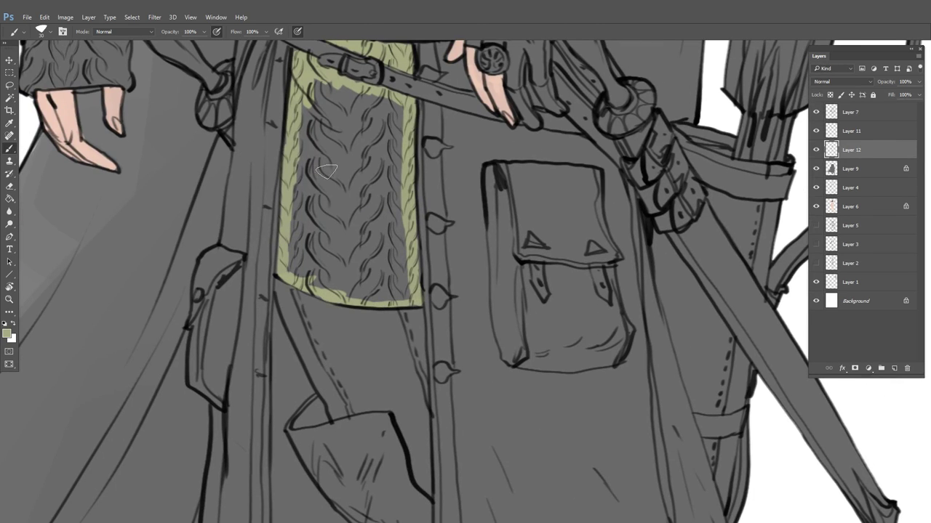
Fill the interior of the sweater's lower panel with olive green using a larger brush
mouse_move(313, 90)
mouse_down()
mouse_move(331, 164)
mouse_move(371, 109)
mouse_move(392, 182)
mouse_up()
mouse_move(387, 218)
mouse_down()
mouse_move(403, 288)
mouse_move(382, 296)
mouse_move(302, 280)
mouse_move(309, 165)
mouse_move(328, 194)
mouse_move(355, 116)
mouse_move(340, 243)
mouse_move(373, 246)
mouse_up()
drag(408, 129, 334, 459)
drag(303, 119, 289, 314)
mouse_move(297, 91)
mouse_down()
mouse_move(256, 217)
mouse_move(317, 224)
mouse_move(296, 363)
mouse_move(289, 215)
mouse_move(274, 272)
mouse_up()
mouse_move(317, 407)
mouse_down()
mouse_move(537, 187)
mouse_move(571, 26)
mouse_up()
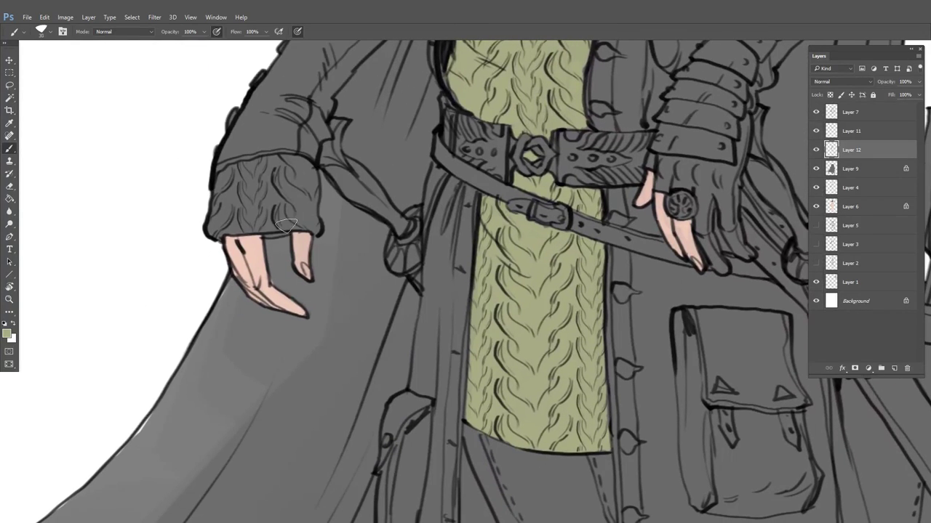
Fill the knitted sleeve cuff above the bare hand with olive green and merge Layer 11 into Layer 12
mouse_move(229, 169)
mouse_down()
mouse_move(302, 163)
mouse_move(312, 178)
mouse_move(308, 217)
mouse_move(262, 232)
mouse_move(211, 230)
mouse_move(243, 195)
mouse_move(287, 191)
mouse_move(309, 204)
mouse_up()
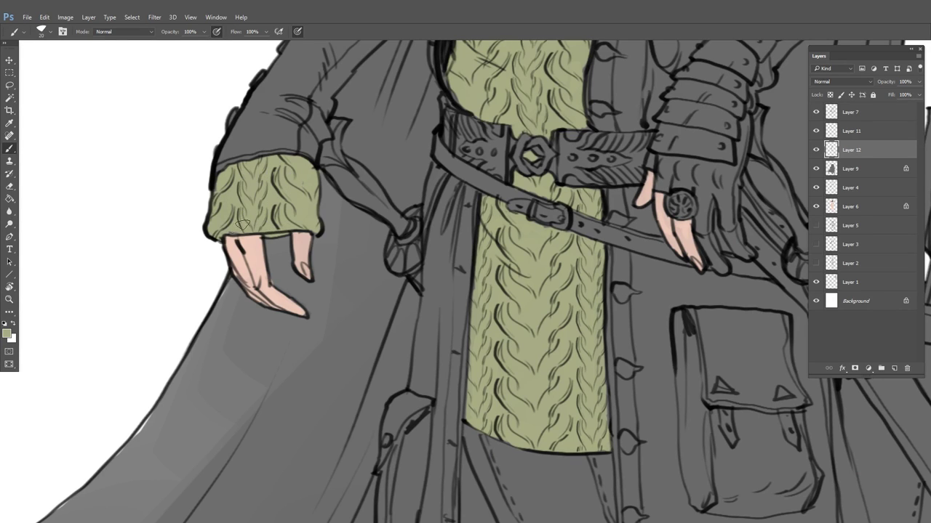
drag(554, 277, 458, 304)
drag(624, 203, 461, 217)
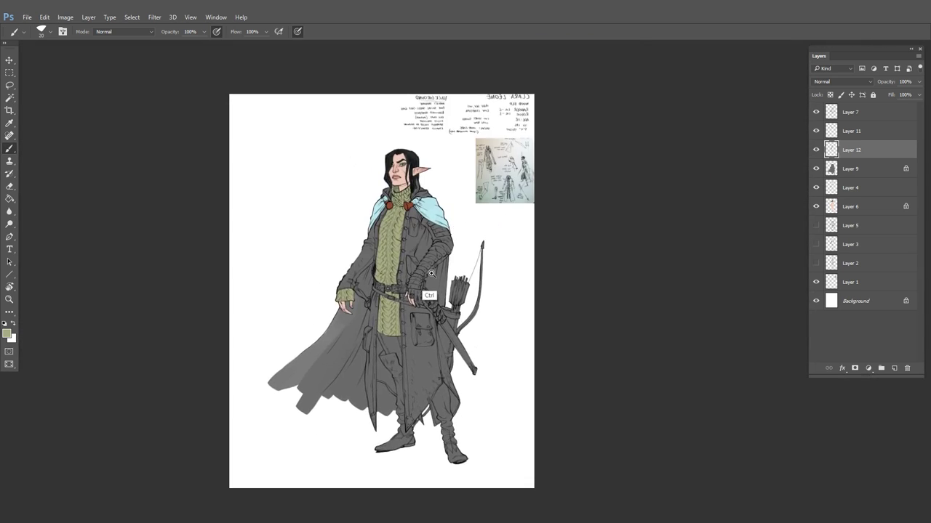
drag(430, 297, 463, 294)
drag(462, 295, 445, 274)
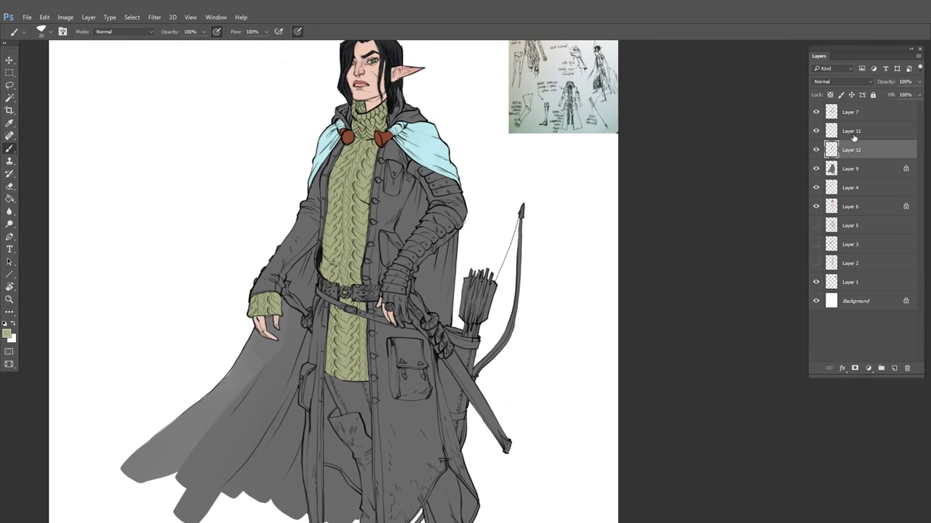
click(823, 137)
key(Delete)
Paint the loose hair strands on both sides of the neck dark blue-black, covering the grey below the ear
drag(500, 187, 510, 291)
scroll(502, 251, up, 5)
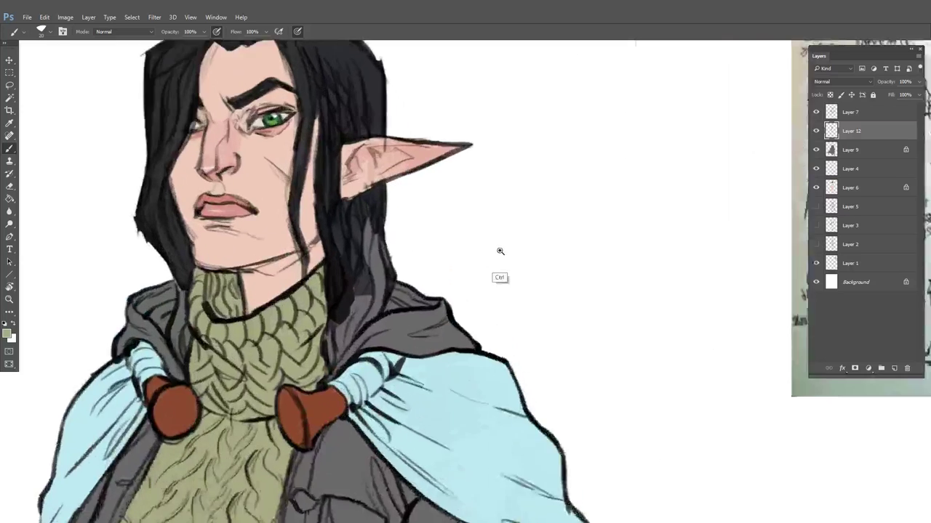
key(bracketright)
key(bracketright)
key(bracketright)
key(bracketright)
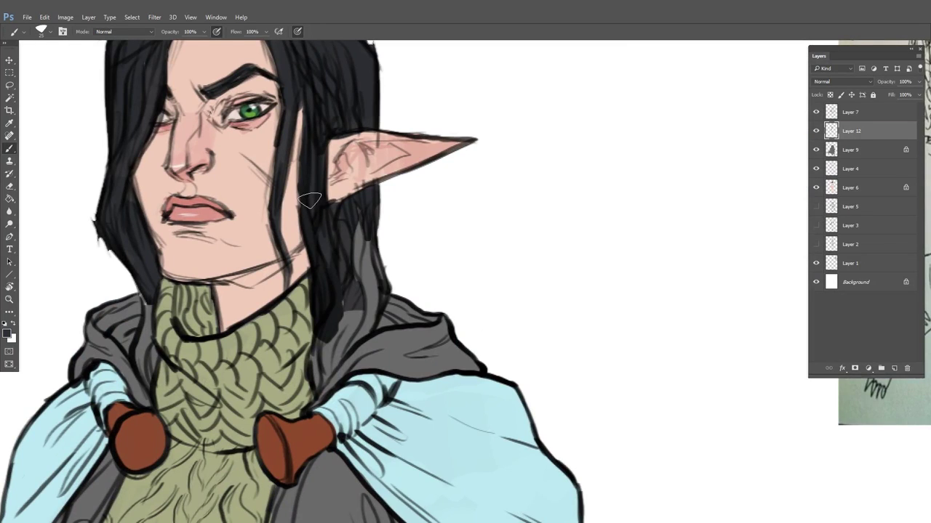
mouse_move(327, 285)
mouse_down()
mouse_move(320, 380)
mouse_move(352, 336)
mouse_move(357, 223)
mouse_move(373, 286)
mouse_up()
drag(357, 211, 347, 328)
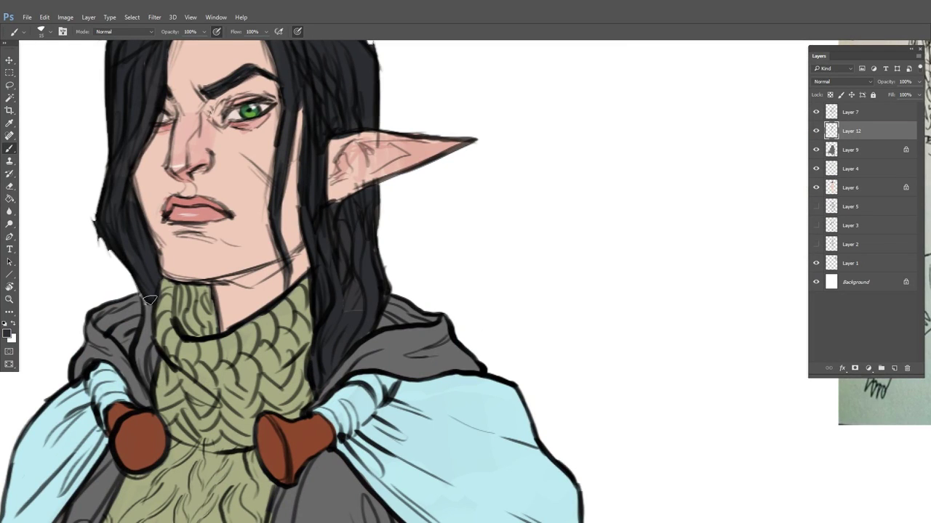
drag(149, 301, 145, 345)
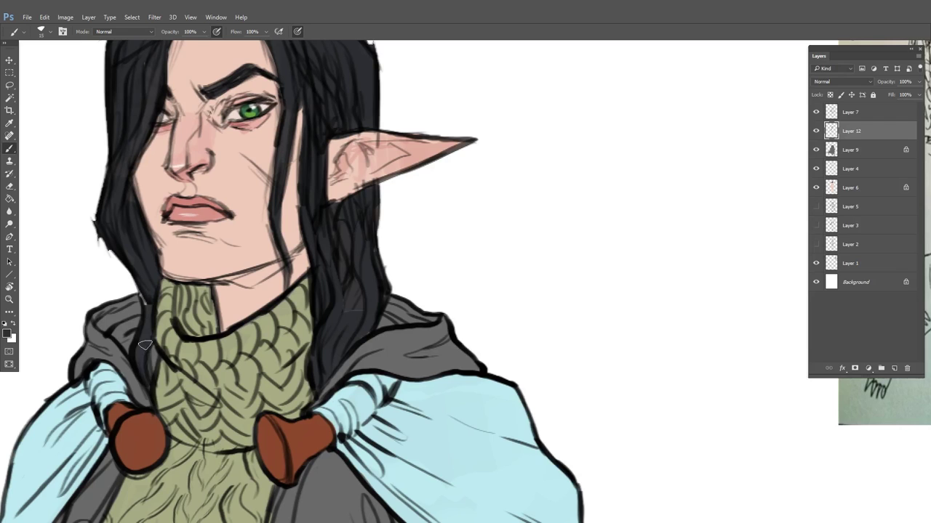
click(815, 112)
click(815, 112)
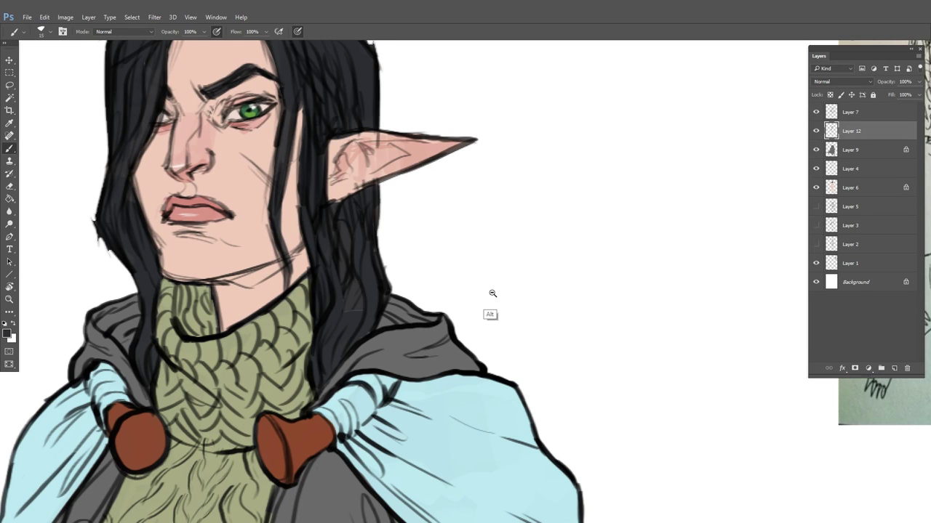
scroll(490, 293, up, 3)
drag(293, 215, 302, 276)
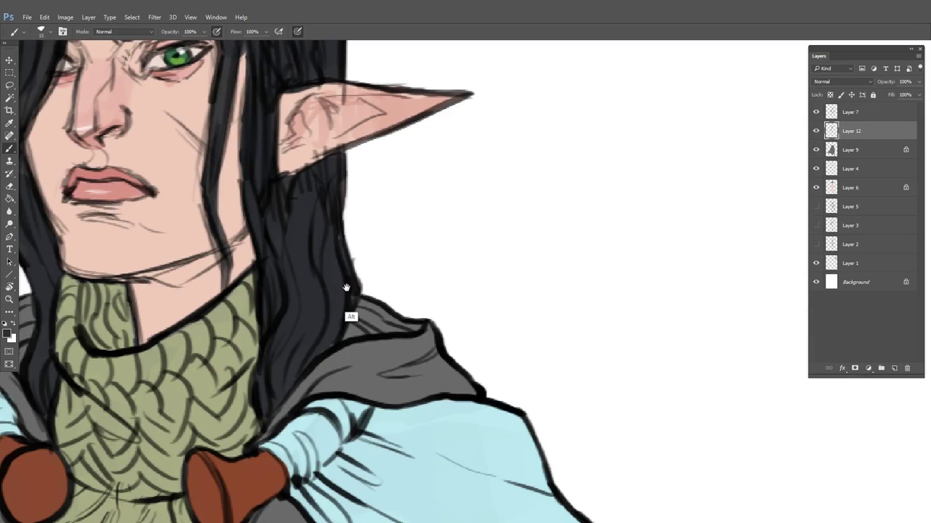
Load Layer 9's silhouette as a selection, add a new layer above it, and sample the cape's light blue
scroll(346, 288, down, 3)
scroll(422, 259, down, 5)
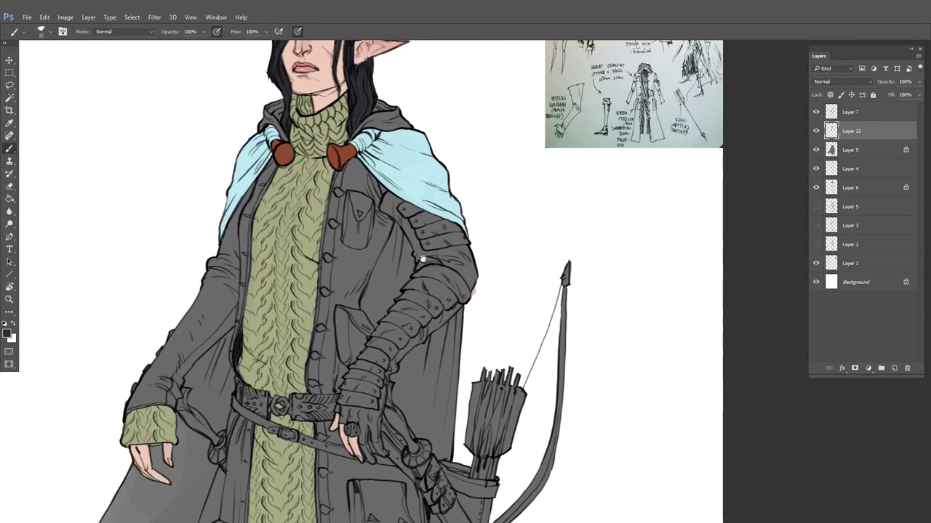
click(852, 151)
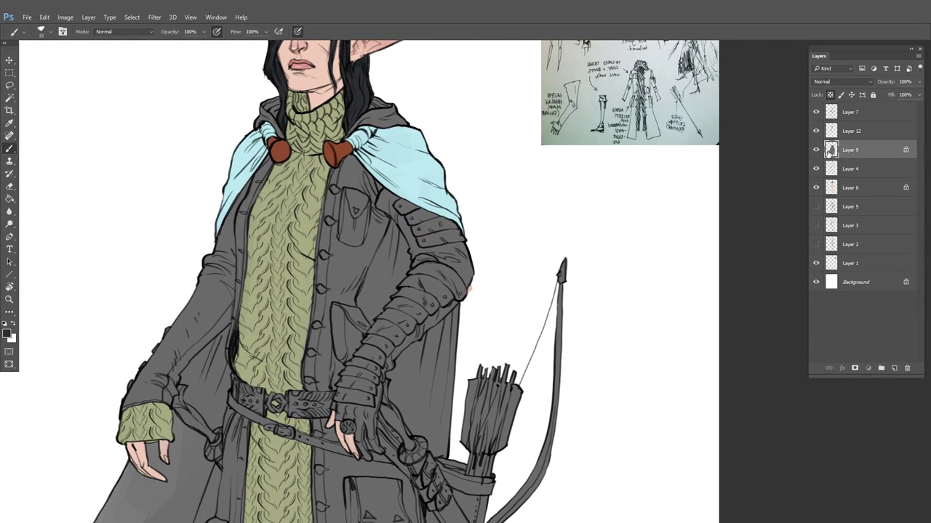
ctrl+click(830, 151)
key(ctrl+shift+n)
key(Return)
alt+click(416, 161)
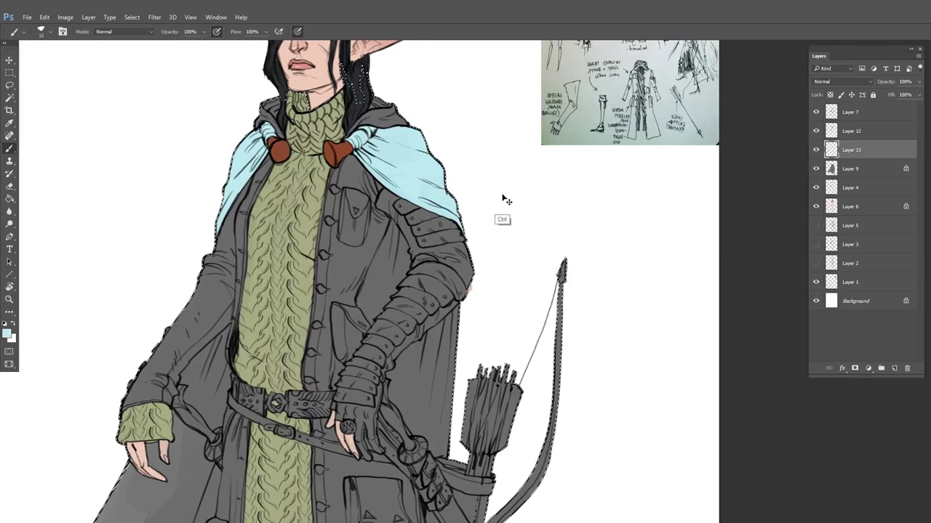
Paint the cape area behind the armoured forearm light blue, from the elbow down to the sword hilt
scroll(507, 201, up, 5)
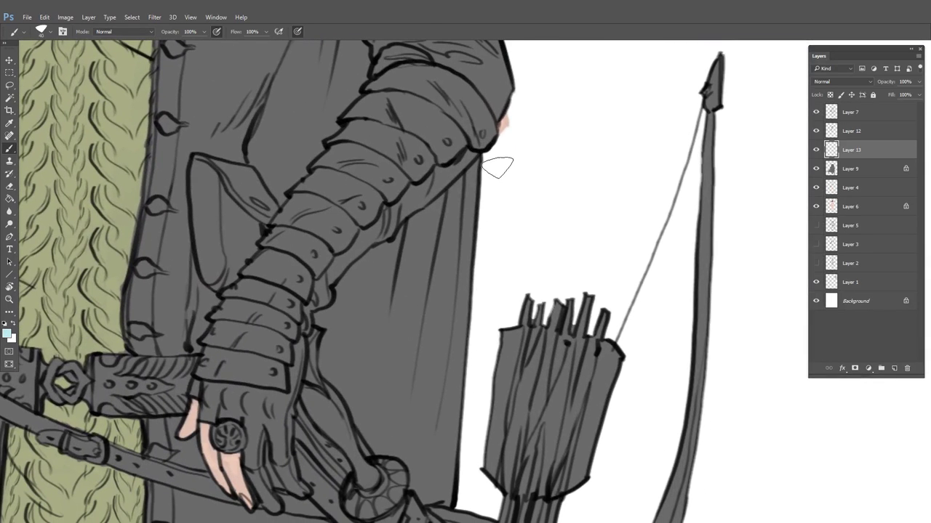
mouse_move(497, 167)
mouse_down()
mouse_move(366, 271)
mouse_move(330, 320)
mouse_move(336, 373)
mouse_move(389, 447)
mouse_move(419, 479)
mouse_move(450, 452)
mouse_up()
key(bracketleft)
key(bracketleft)
key(bracketleft)
key(bracketright)
key(bracketright)
key(bracketright)
key(bracketright)
key(bracketright)
mouse_move(485, 194)
mouse_down()
mouse_move(407, 270)
mouse_move(407, 262)
mouse_move(370, 344)
mouse_move(357, 324)
mouse_move(413, 352)
mouse_move(468, 246)
mouse_move(401, 293)
mouse_move(403, 433)
mouse_move(439, 487)
mouse_move(444, 339)
mouse_move(451, 424)
mouse_up()
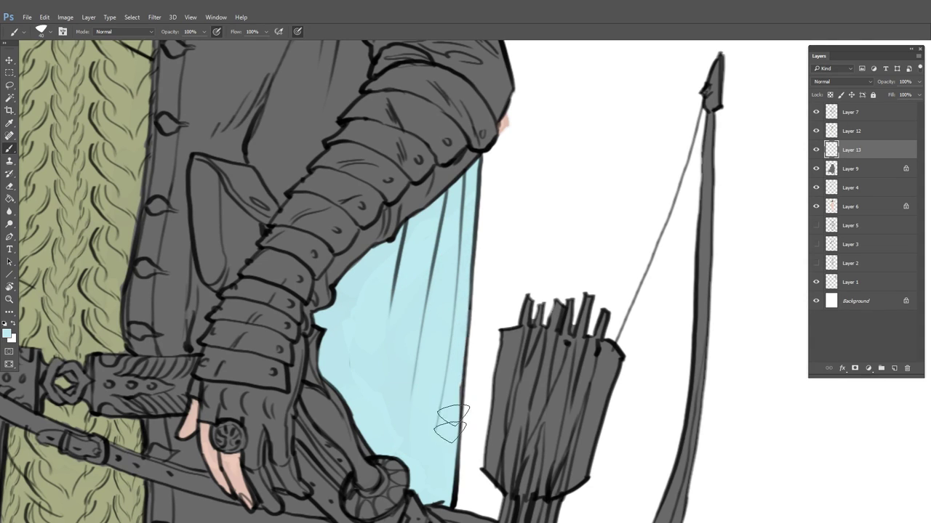
Unlock Layer 6 and erase the skin-coloured spill outside the armoured elbow
click(857, 205)
key(e)
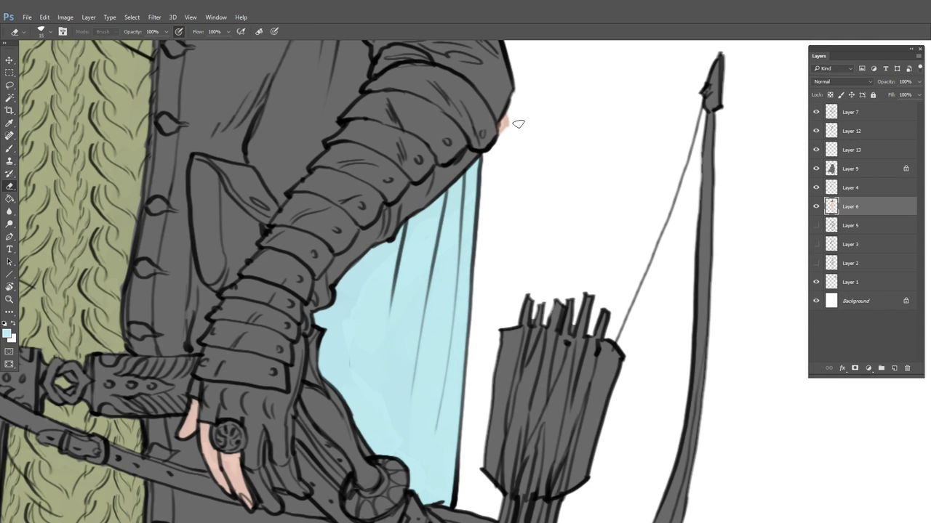
click(851, 186)
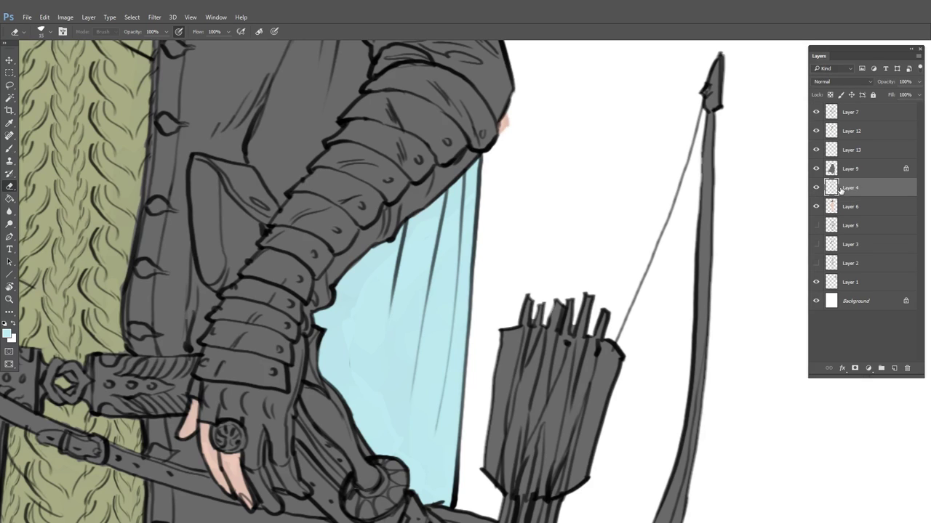
click(817, 209)
click(861, 207)
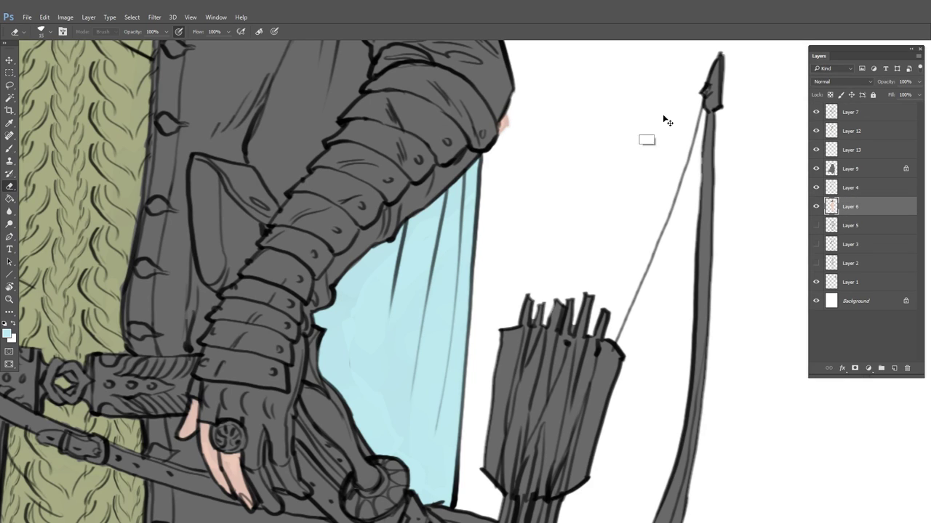
click(850, 186)
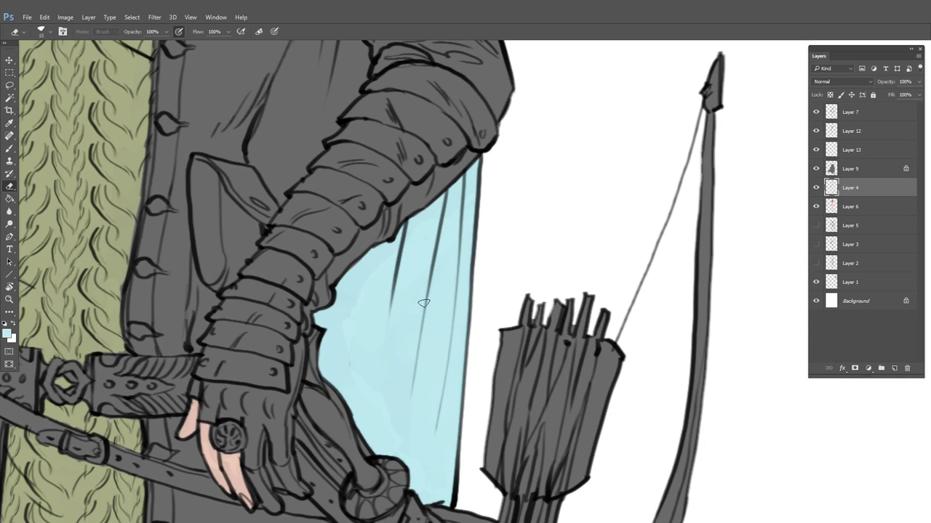
Paint a light blue border on Layer 12 around the cape gap between the cuffed sleeve and the coat
drag(451, 349, 490, 202)
drag(261, 145, 358, 178)
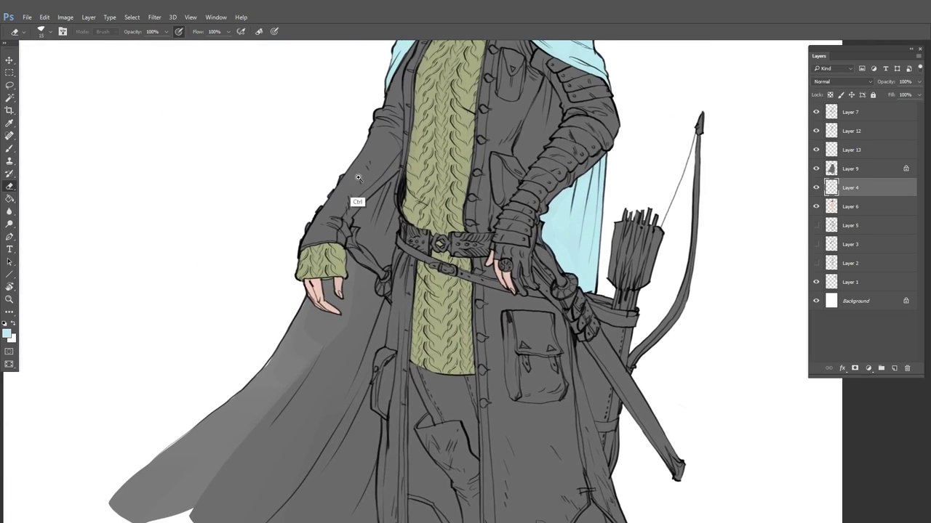
scroll(357, 177, up, 2)
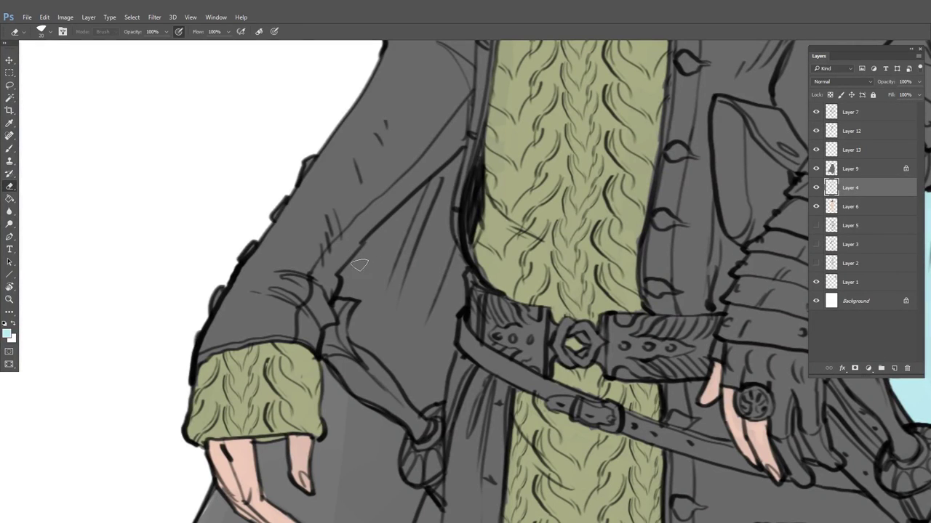
click(15, 143)
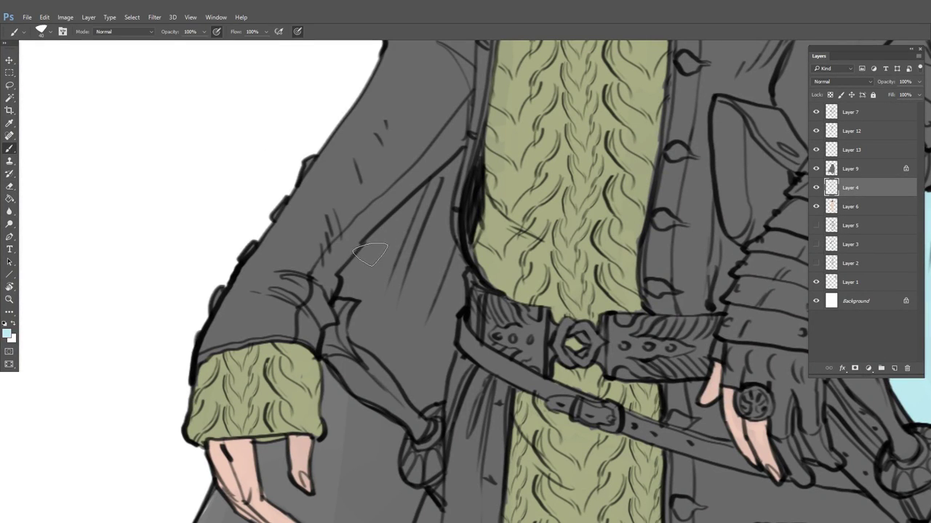
click(850, 173)
click(840, 145)
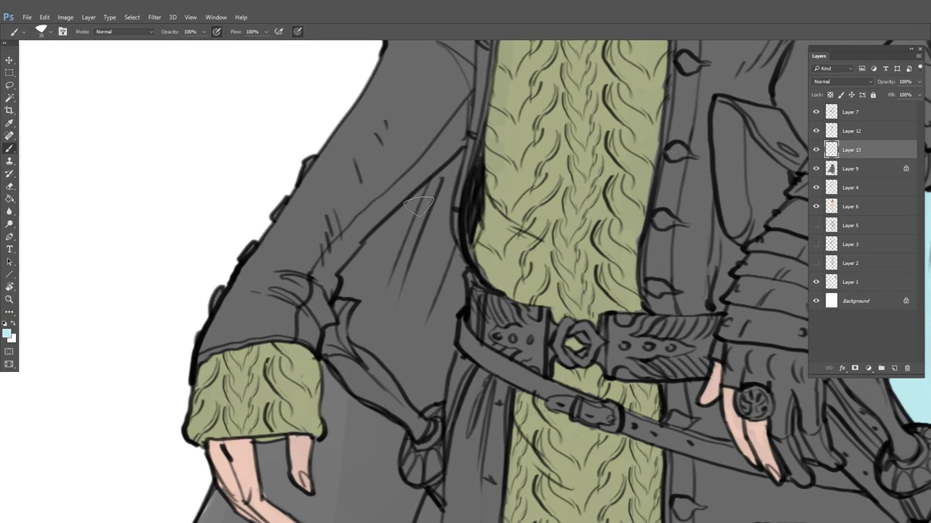
click(873, 136)
mouse_move(357, 292)
mouse_down()
mouse_move(459, 157)
mouse_move(441, 205)
mouse_move(457, 305)
mouse_move(458, 294)
mouse_move(438, 393)
mouse_move(412, 396)
mouse_up()
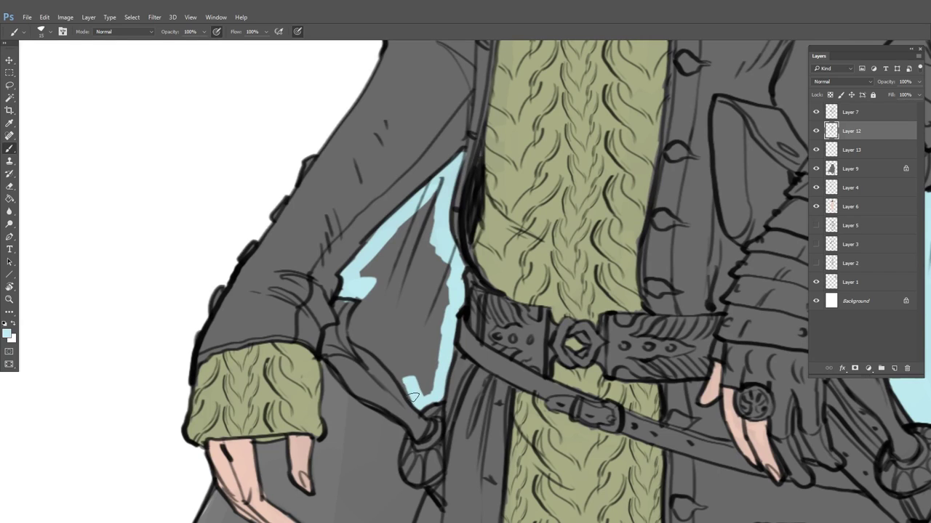
drag(361, 342, 368, 293)
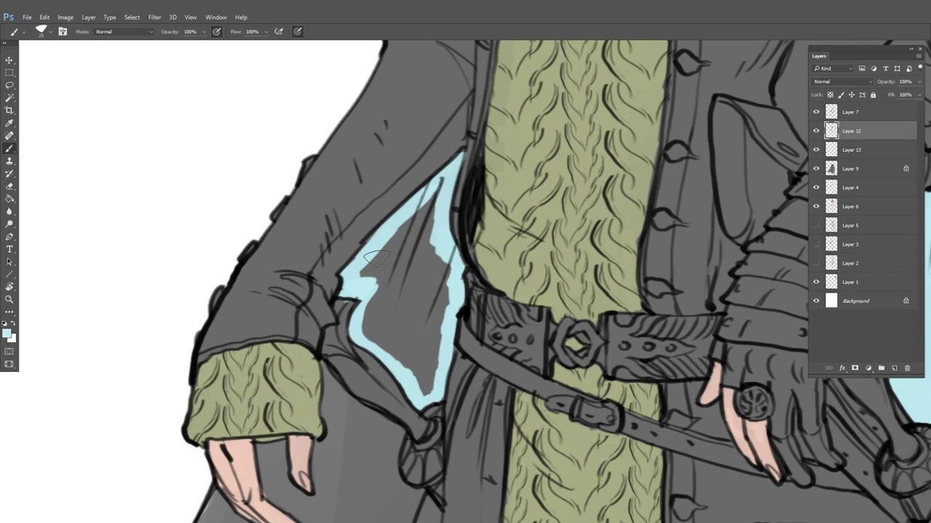
Fill the interior of the cape gap between sleeve and coat with light blue using a larger brush
key(e)
key(b)
mouse_move(379, 247)
mouse_down()
mouse_move(407, 218)
mouse_move(386, 291)
mouse_move(396, 350)
mouse_move(436, 284)
mouse_move(436, 211)
mouse_move(447, 298)
mouse_move(498, 62)
mouse_up()
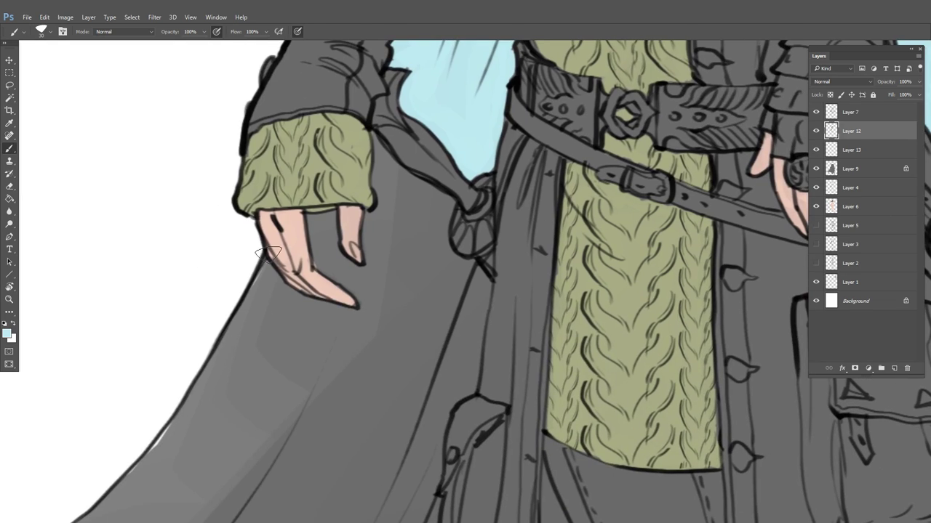
Select Layer 9's silhouette and paint the cape light blue on Layer 13 around the lowered hand and beneath the hanging strap
ctrl+click(831, 169)
mouse_move(250, 273)
mouse_down()
mouse_move(266, 291)
mouse_move(261, 274)
mouse_move(278, 298)
mouse_move(326, 317)
mouse_move(327, 257)
mouse_move(320, 222)
mouse_up()
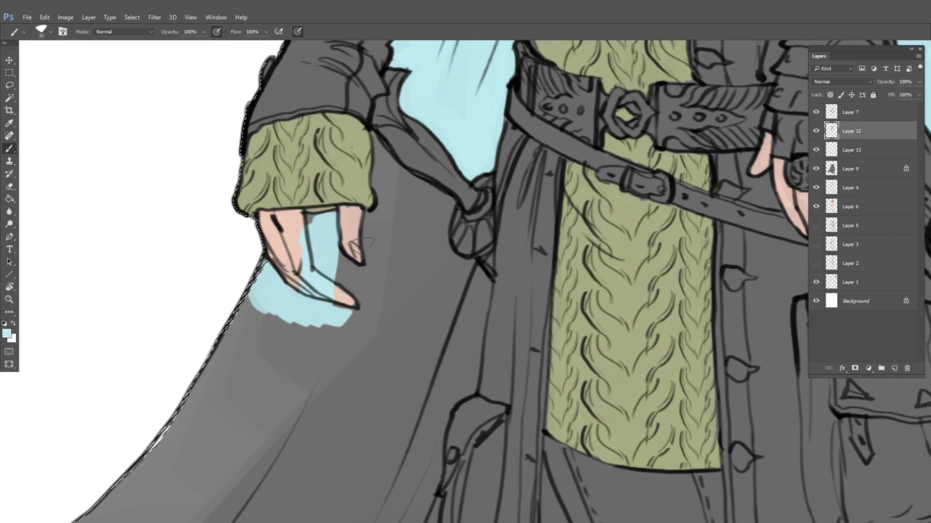
key(ctrl+z)
click(849, 152)
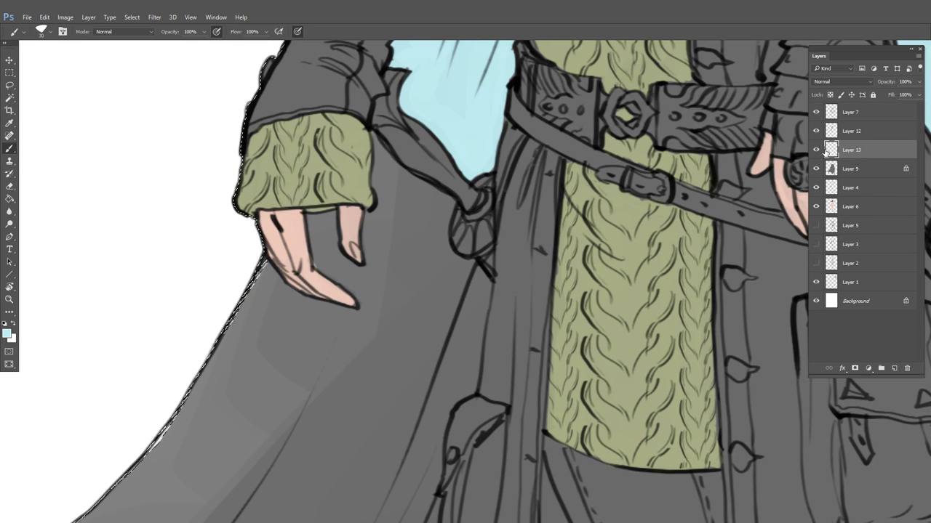
mouse_move(306, 302)
mouse_down()
mouse_move(314, 220)
mouse_move(254, 324)
mouse_move(361, 197)
mouse_move(401, 178)
mouse_move(447, 213)
mouse_move(437, 214)
mouse_up()
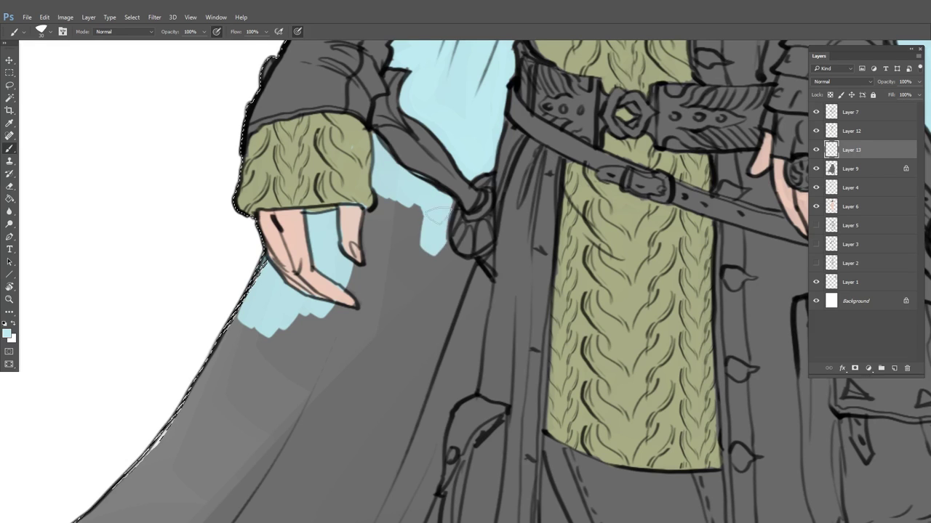
Paint the cape light blue along the coat edge and around the hip pouch with a smaller brush
mouse_move(460, 349)
mouse_down()
mouse_move(466, 156)
mouse_move(436, 253)
mouse_up()
key(v)
mouse_move(434, 194)
mouse_down()
mouse_move(442, 197)
mouse_move(437, 182)
mouse_move(450, 231)
mouse_move(441, 284)
mouse_up()
key(ctrl+z)
key(b)
key([)
key([)
key([)
mouse_move(455, 249)
mouse_down()
mouse_move(449, 287)
mouse_move(427, 307)
mouse_move(409, 369)
mouse_move(402, 473)
mouse_up()
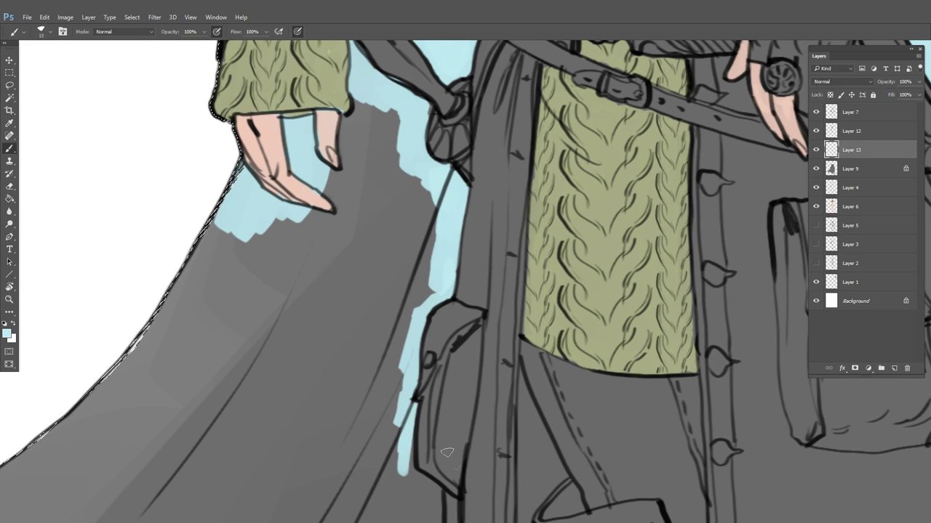
drag(480, 469, 484, 201)
mouse_move(394, 141)
mouse_down()
mouse_move(385, 234)
mouse_move(400, 237)
mouse_up()
mouse_move(411, 169)
mouse_down()
mouse_move(412, 241)
mouse_move(437, 234)
mouse_move(435, 314)
mouse_move(396, 233)
mouse_move(367, 309)
mouse_up()
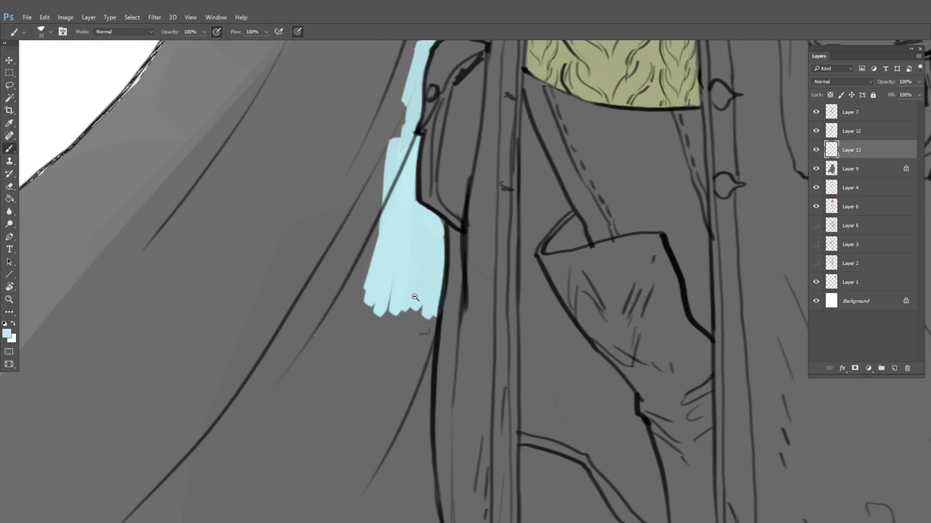
Extend the light blue cape strip along the coat's outer edge down to the cape's hem
alt+click(414, 297)
mouse_move(433, 286)
mouse_down()
mouse_move(465, 178)
mouse_move(434, 246)
mouse_up()
mouse_move(445, 197)
mouse_down()
mouse_move(446, 234)
mouse_move(452, 189)
mouse_move(457, 325)
mouse_up()
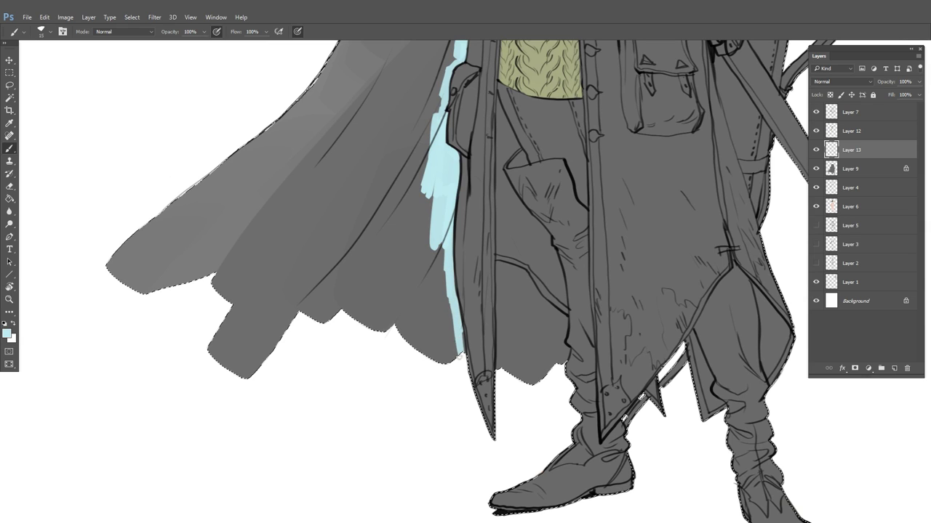
Outline and fill the cape section between the pointed coat flap and the boot with light blue
drag(501, 267, 500, 370)
drag(511, 285, 501, 269)
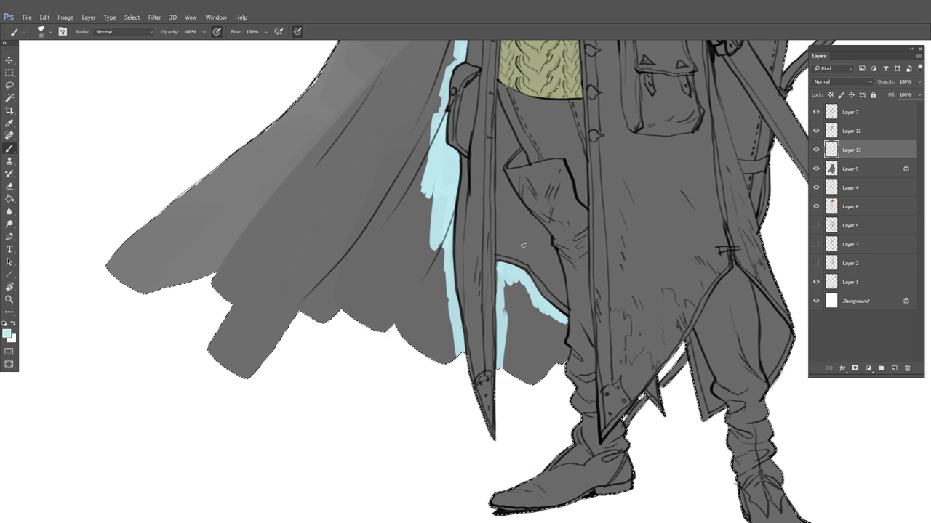
key(])
key(])
key(])
mouse_move(513, 283)
mouse_down()
mouse_move(517, 349)
mouse_move(537, 336)
mouse_move(546, 356)
mouse_move(559, 321)
mouse_up()
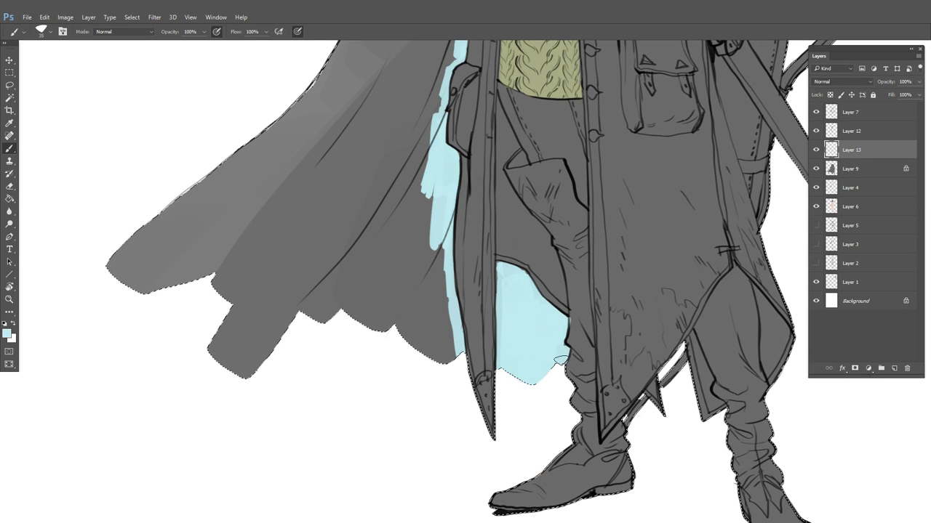
Widen the light blue cape area outward from the coat edge, from below the lowered hand down to the hem
key(e)
key(b)
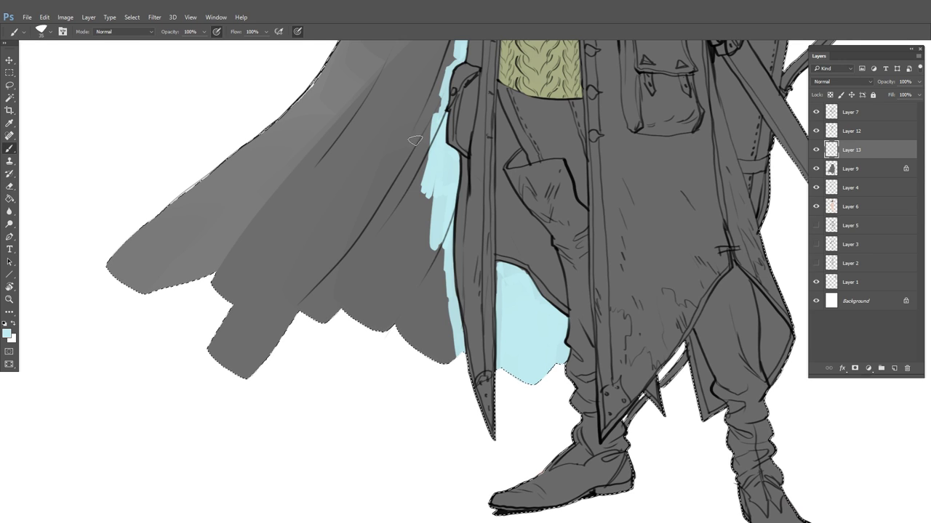
mouse_move(411, 138)
mouse_down()
mouse_move(422, 278)
mouse_move(426, 216)
mouse_move(439, 348)
mouse_up()
drag(436, 199, 416, 327)
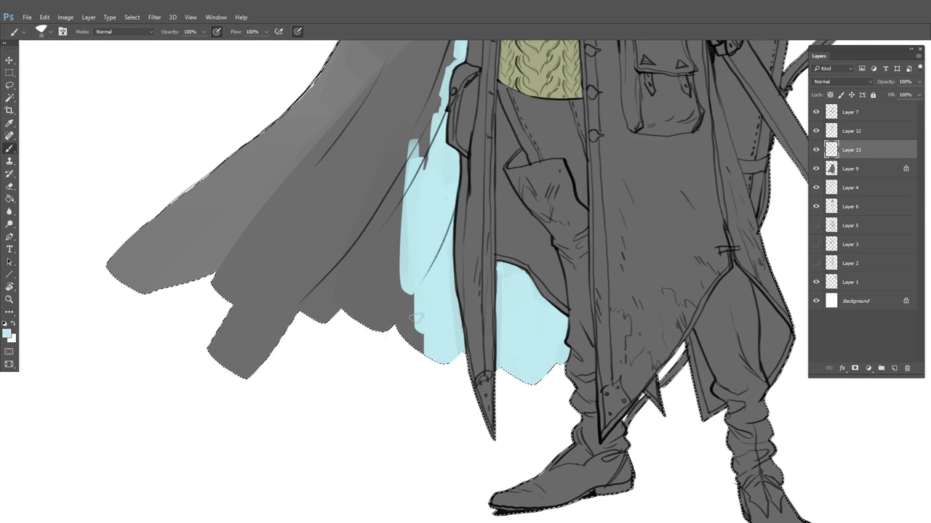
scroll(407, 218, up, 5)
mouse_move(408, 140)
mouse_down()
mouse_move(420, 199)
mouse_move(435, 145)
mouse_move(441, 195)
mouse_move(419, 125)
mouse_up()
drag(448, 221, 424, 325)
drag(427, 247, 415, 323)
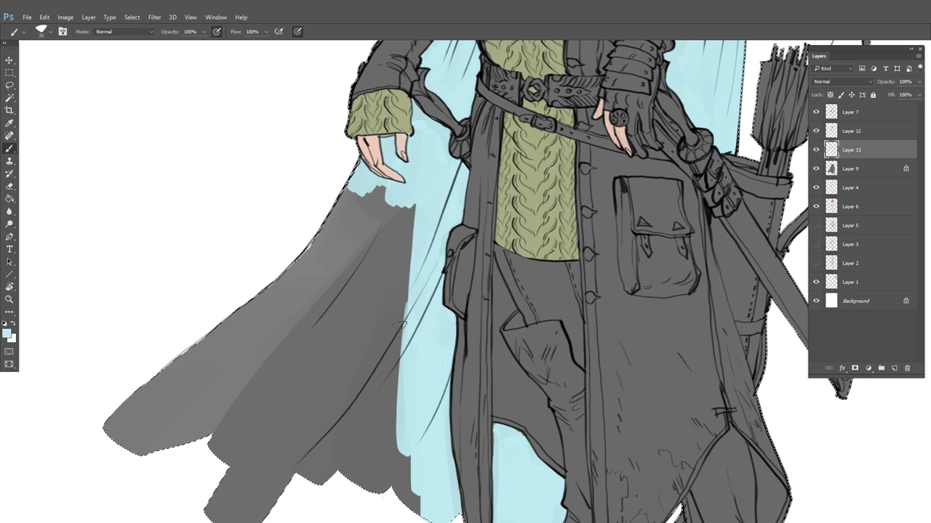
drag(411, 211, 403, 326)
mouse_move(415, 263)
mouse_down()
mouse_move(375, 257)
mouse_move(242, 370)
mouse_move(205, 421)
mouse_up()
Fill the remaining grey cape out to its flared outer hem with light blue using a 175 px brush, and deselect
key(bracketright)
key(bracketright)
key(bracketright)
key(bracketright)
key(bracketright)
key(bracketright)
key(bracketright)
key(bracketright)
key(bracketright)
key(bracketright)
key(bracketright)
drag(306, 369, 286, 435)
drag(367, 292, 320, 385)
mouse_move(398, 236)
mouse_down()
mouse_move(391, 339)
mouse_move(406, 426)
mouse_move(373, 322)
mouse_move(314, 425)
mouse_move(259, 386)
mouse_move(297, 482)
mouse_up()
key(ctrl+d)
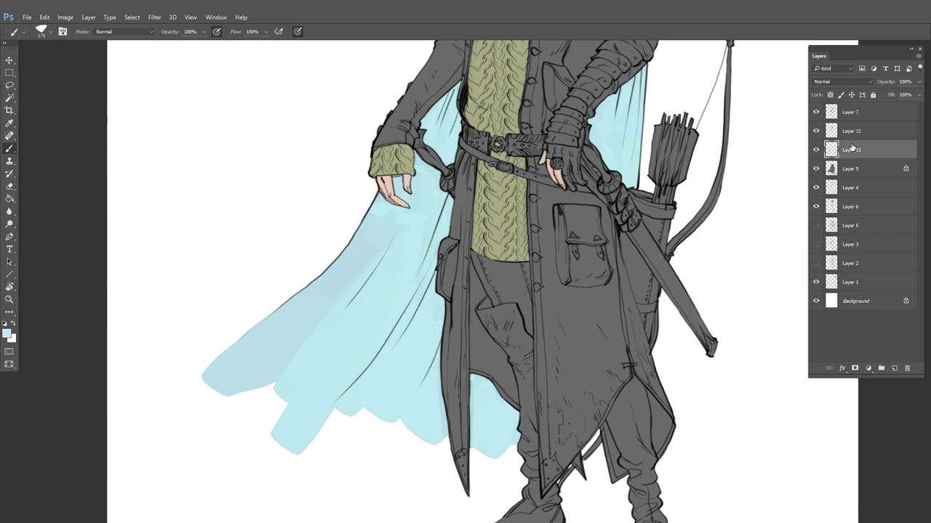
Merge Layer 12 and Layer 13 into one local colour layer
right_click(852, 145)
click(836, 135)
key(ctrl+e)
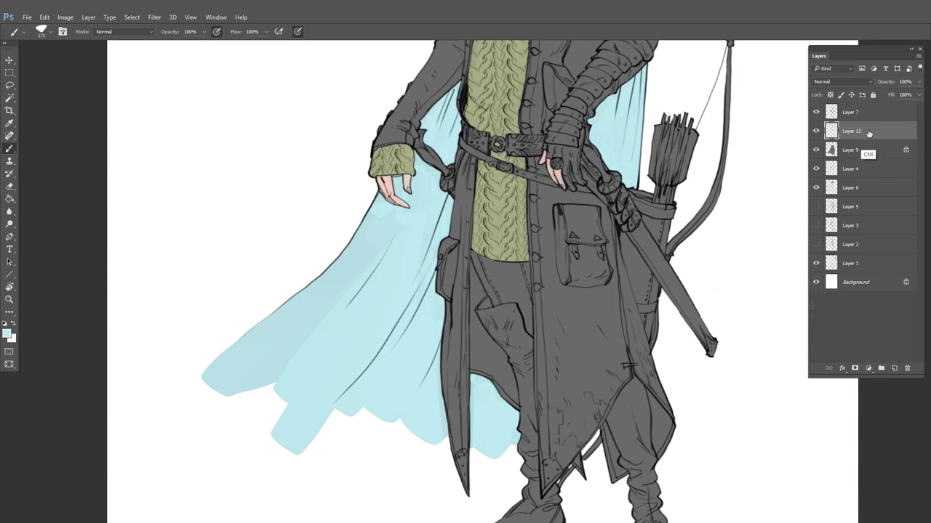
Create a new layer above Layer 9 with the silhouette selected, and set the foreground colour to dark olive 5c6347
right_click(854, 133)
click(773, 168)
key(Return)
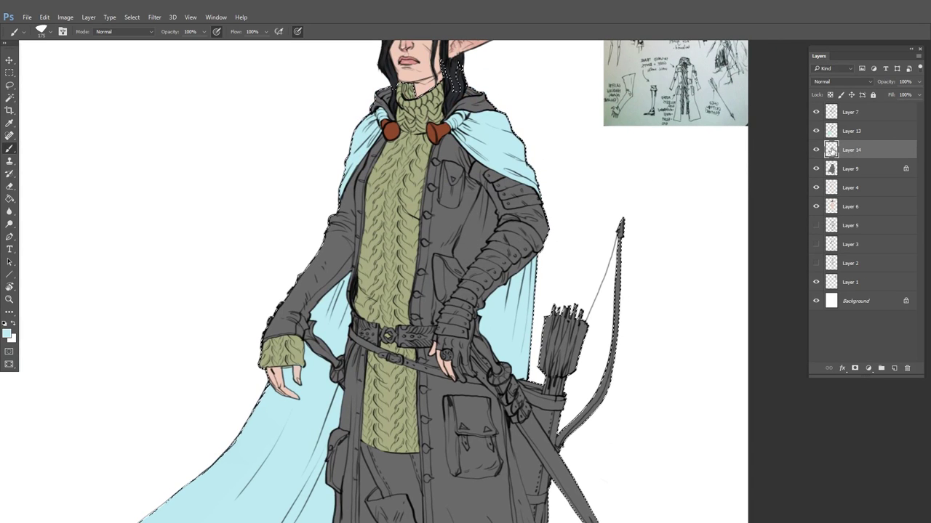
click(7, 333)
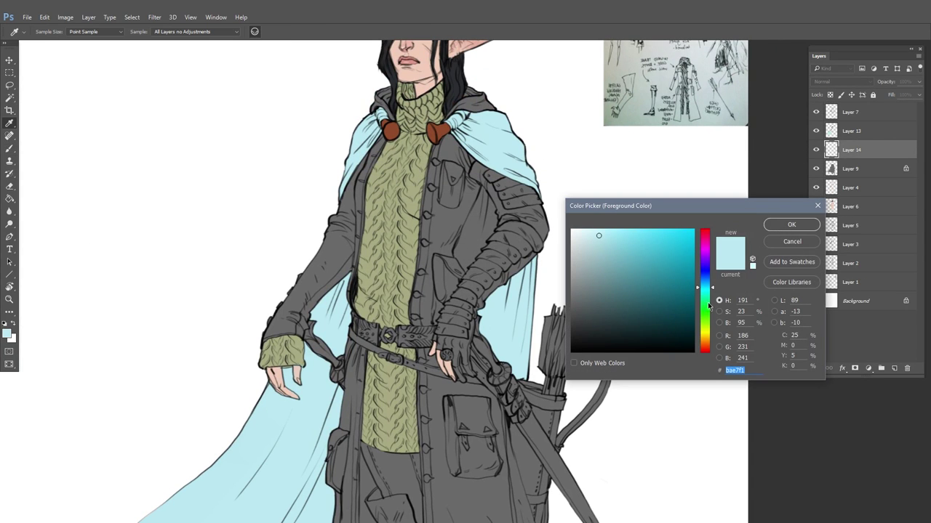
click(707, 331)
click(605, 305)
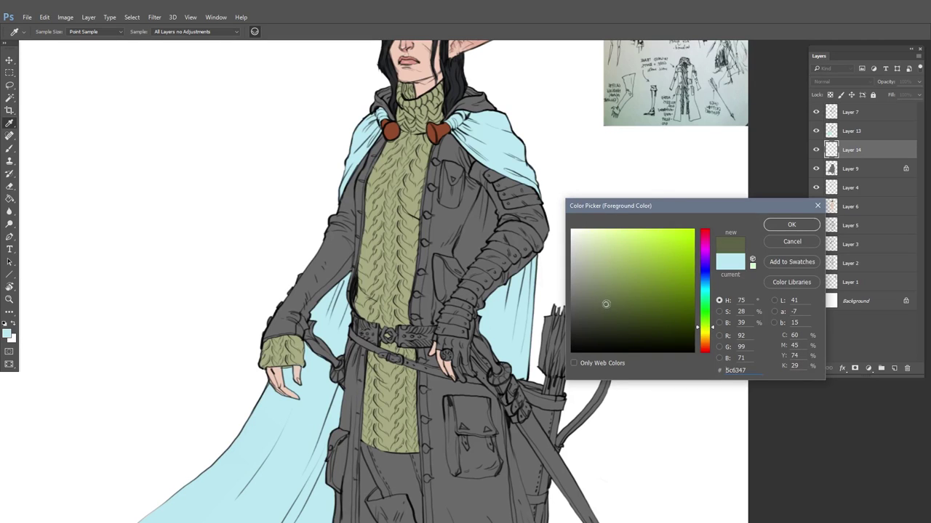
click(779, 227)
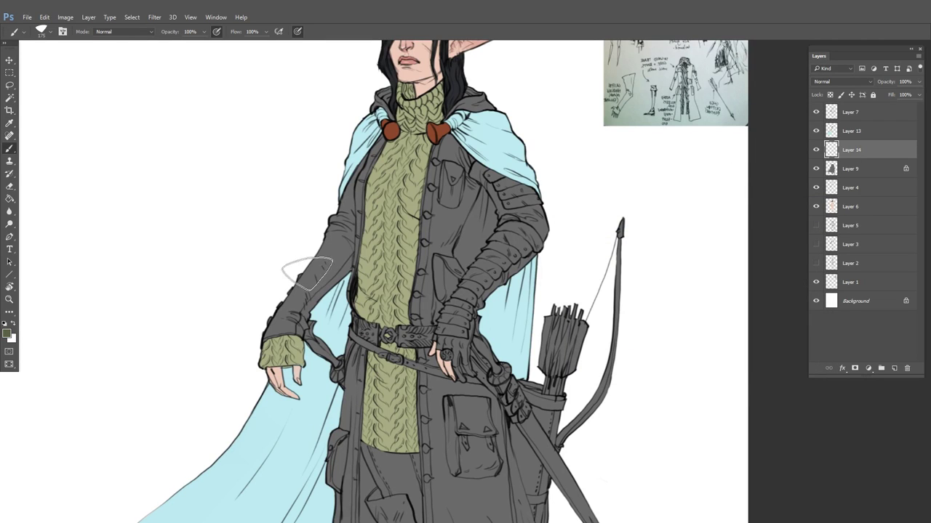
Paint the lowered arm's coat sleeve and the adjoining coat front up to the cape dark olive on Layer 14
drag(307, 305, 337, 301)
mouse_move(287, 266)
mouse_down()
mouse_move(249, 320)
mouse_move(276, 356)
mouse_move(322, 248)
mouse_up()
key(bracketleft)
key(bracketleft)
key(bracketleft)
key(bracketleft)
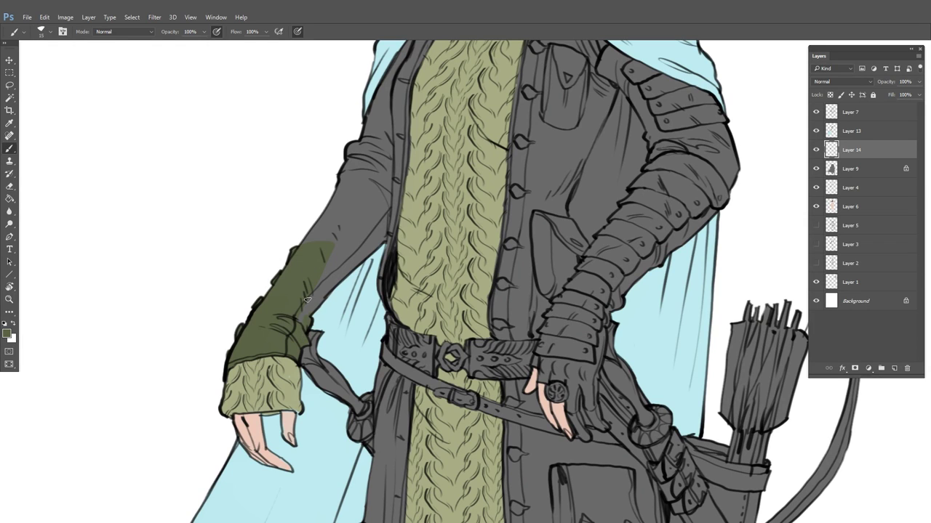
mouse_move(302, 315)
mouse_down()
mouse_move(328, 262)
mouse_move(336, 287)
mouse_move(376, 235)
mouse_move(383, 272)
mouse_move(397, 183)
mouse_move(334, 262)
mouse_move(305, 253)
mouse_up()
mouse_move(356, 170)
mouse_down()
mouse_move(358, 142)
mouse_move(375, 131)
mouse_up()
drag(420, 120, 376, 300)
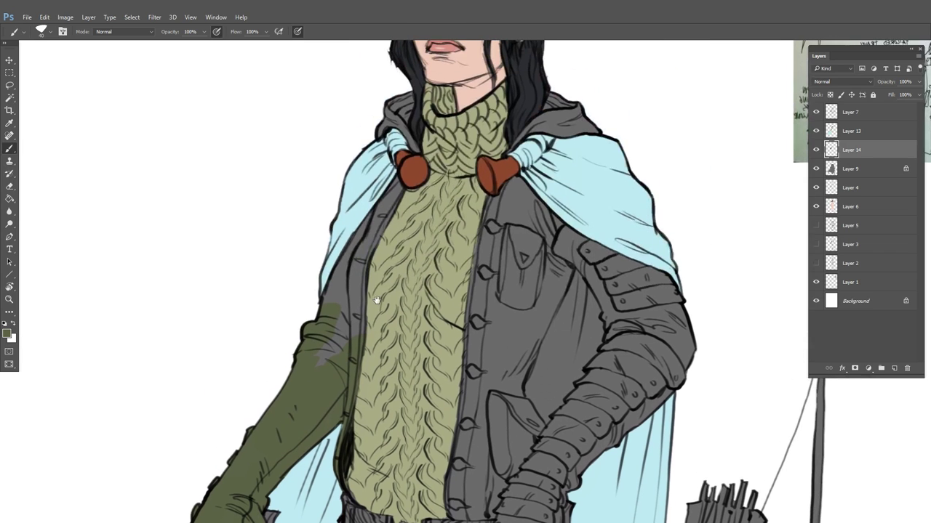
drag(398, 180, 320, 351)
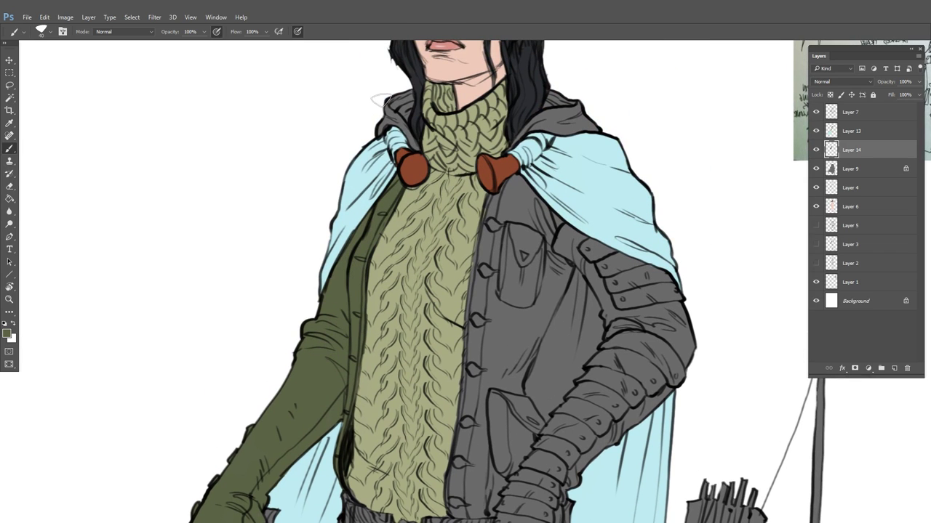
Paint both sides of the hood behind the neck dark olive
drag(382, 98, 404, 112)
drag(605, 154, 498, 160)
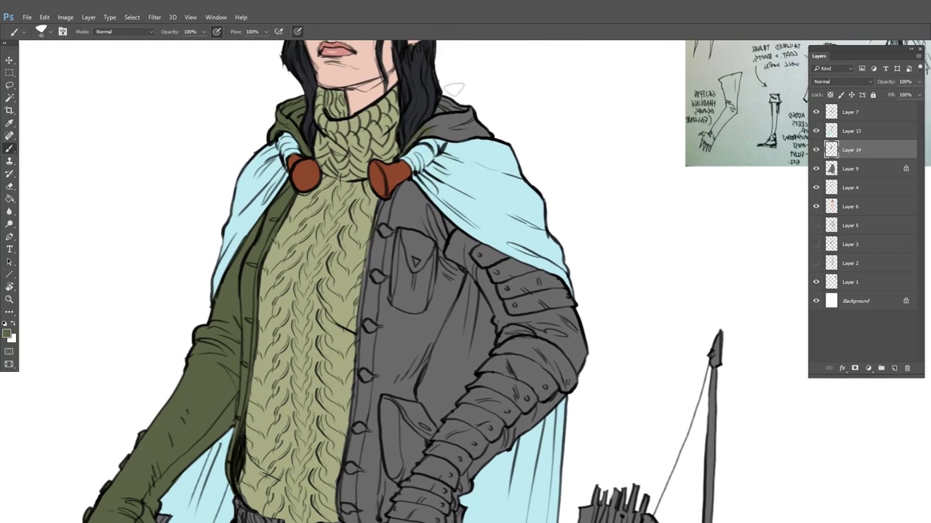
drag(434, 121, 491, 159)
Paint the buttoned coat front beside the armoured arm dark olive, covering both chest pockets down to the belt
mouse_move(436, 217)
mouse_down()
mouse_move(427, 251)
mouse_move(441, 276)
mouse_move(440, 312)
mouse_move(426, 342)
mouse_move(411, 187)
mouse_move(378, 281)
mouse_move(397, 385)
mouse_up()
mouse_move(436, 379)
mouse_down()
mouse_move(421, 227)
mouse_move(390, 211)
mouse_move(395, 235)
mouse_move(404, 213)
mouse_move(397, 258)
mouse_up()
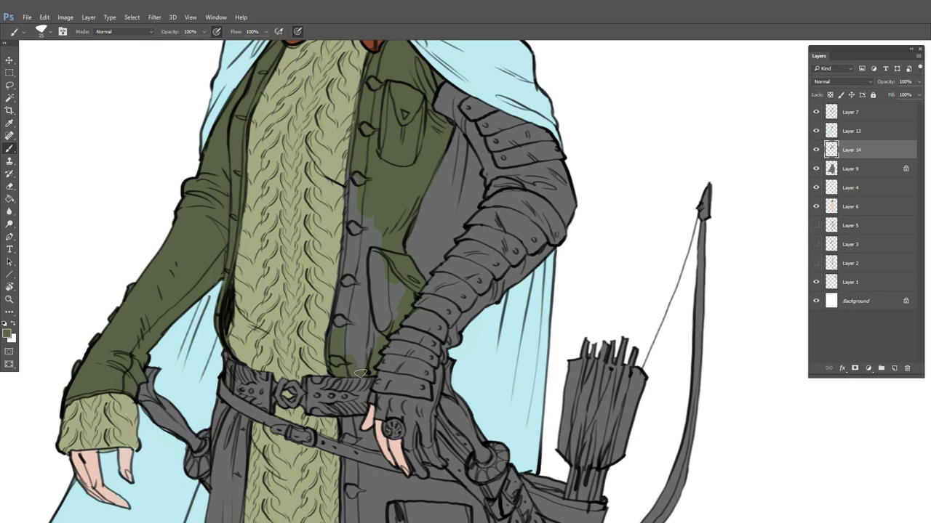
mouse_move(359, 373)
mouse_down()
mouse_move(343, 295)
mouse_move(353, 215)
mouse_up()
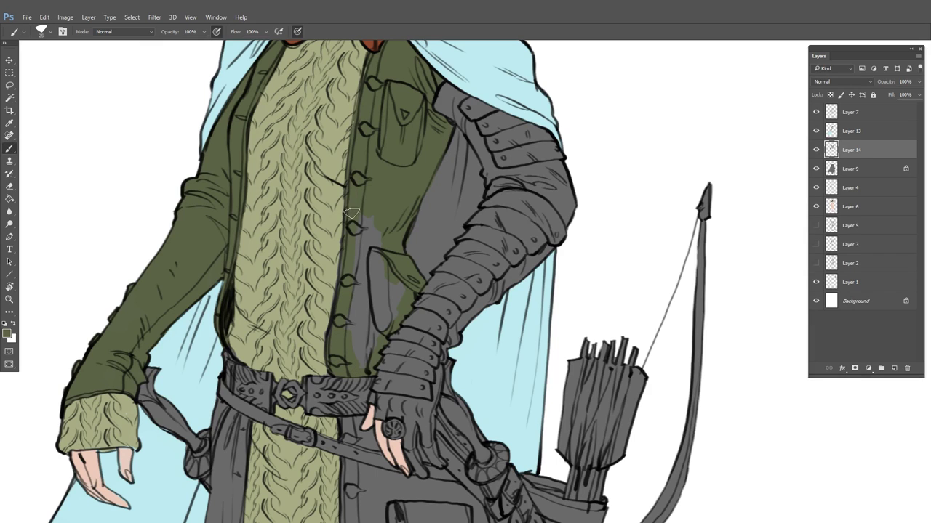
mouse_move(336, 304)
mouse_down()
mouse_move(367, 251)
mouse_move(396, 298)
mouse_move(354, 350)
mouse_up()
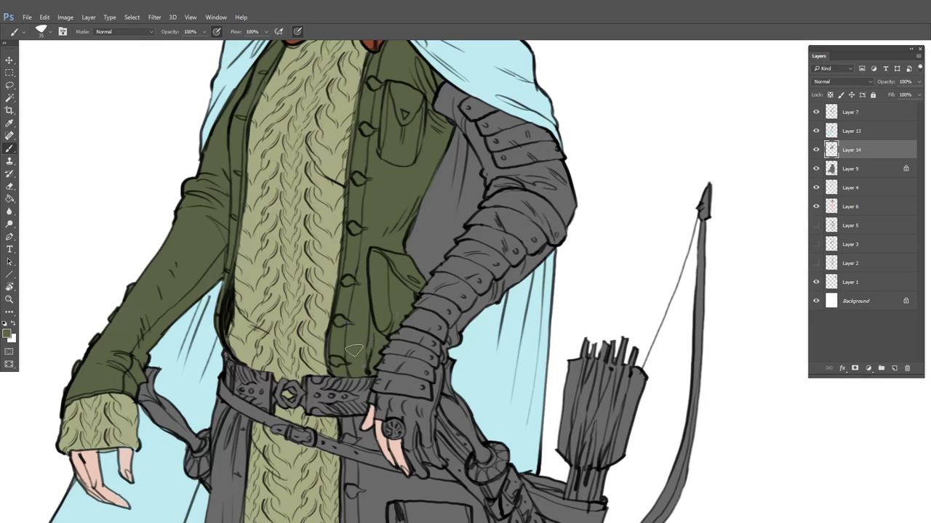
Create a new layer above Layer 9 and paint the cape gap between the coat and armoured arm light blue
drag(532, 155, 483, 246)
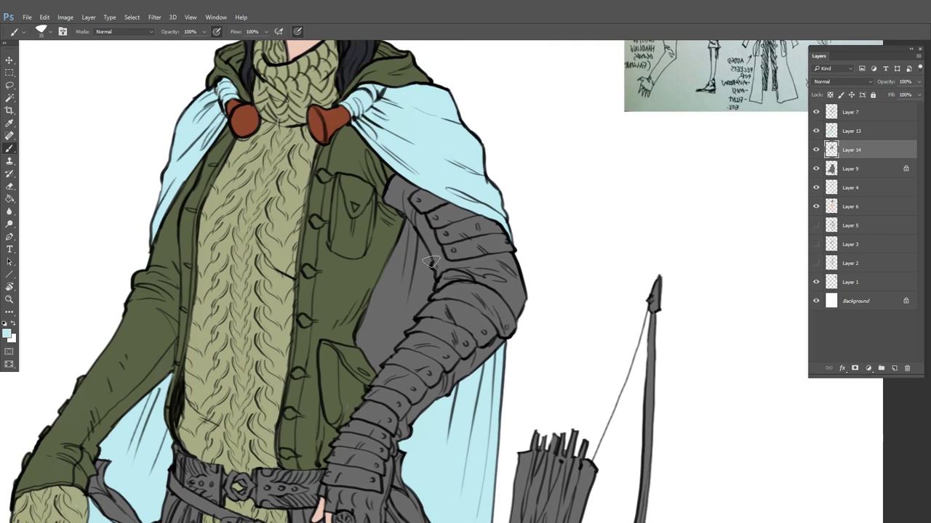
click(856, 169)
key(ctrl+shift+n)
key(Return)
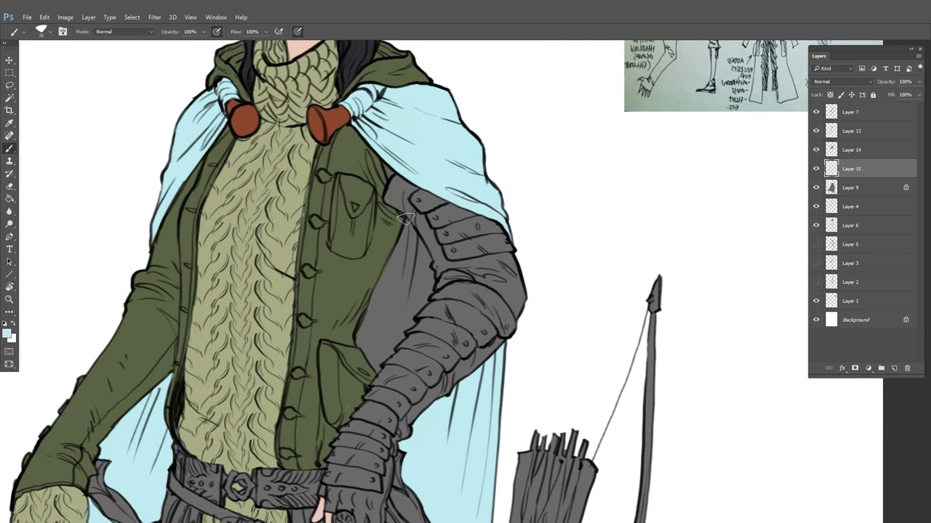
drag(402, 227, 424, 286)
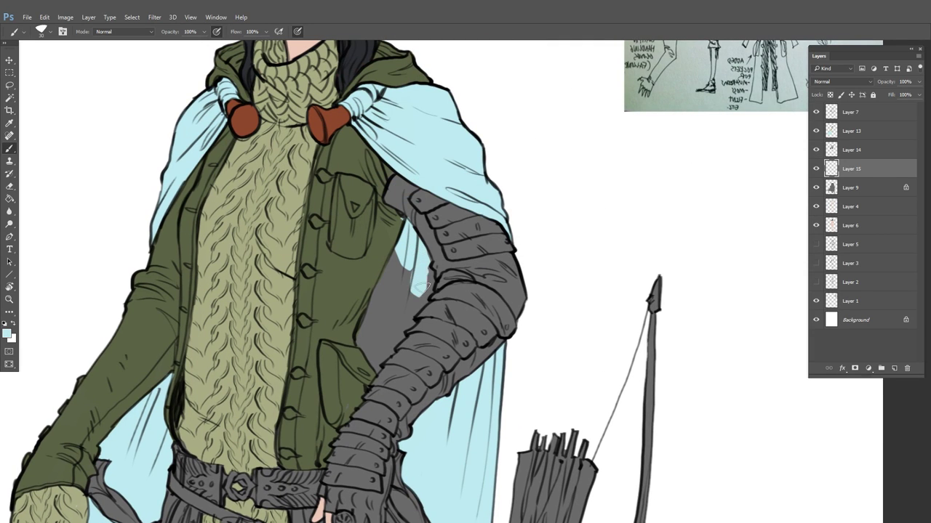
key(e)
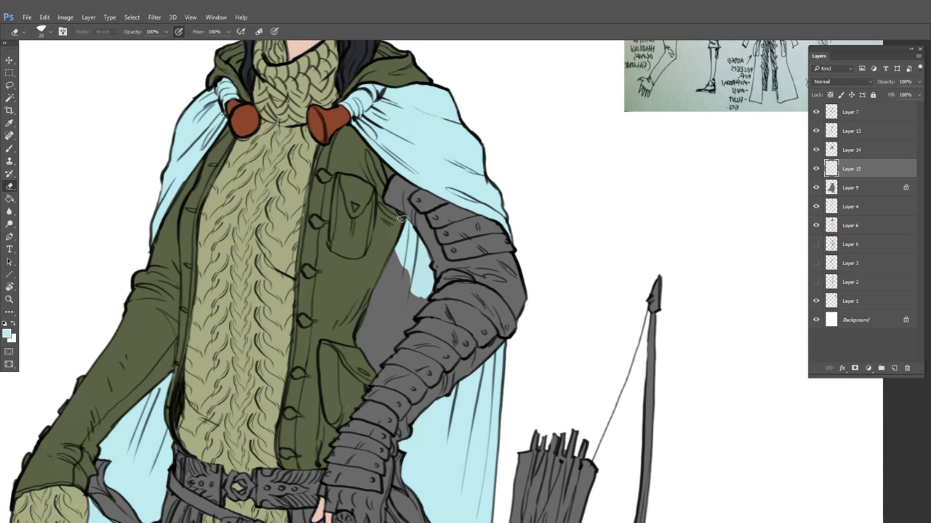
key(b)
mouse_move(411, 253)
mouse_down()
mouse_move(396, 260)
mouse_move(367, 336)
mouse_move(370, 362)
mouse_move(407, 323)
mouse_move(418, 294)
mouse_move(378, 320)
mouse_up()
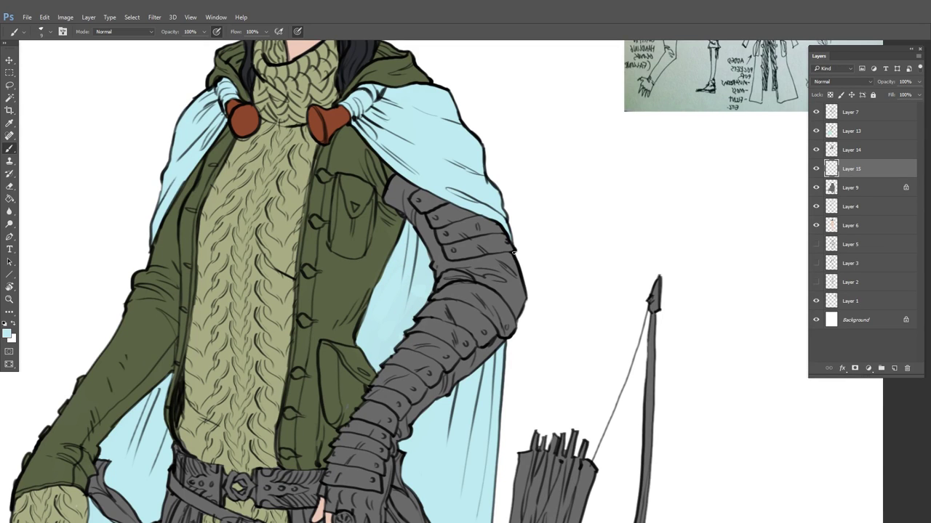
Merge Layers 13, 14 and 15 into a single local colour layer
click(853, 151)
key(ctrl+e)
click(854, 132)
key(ctrl+e)
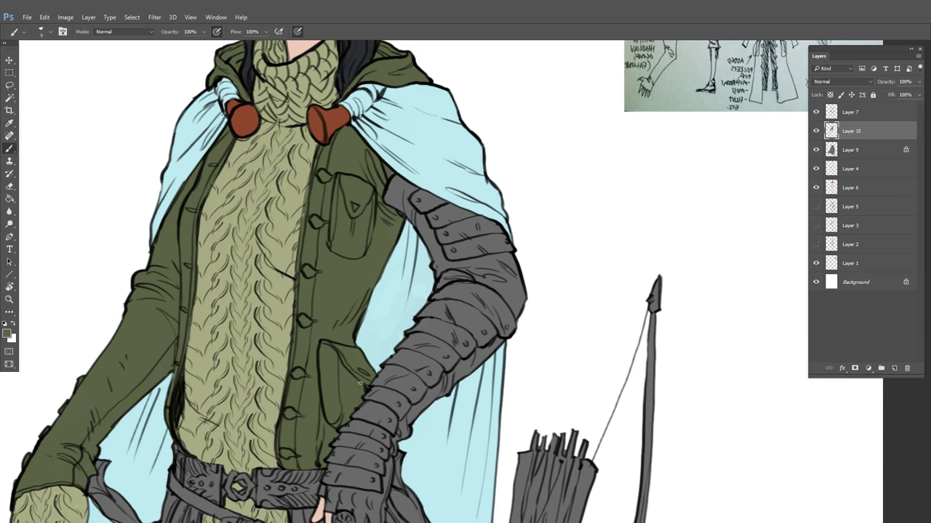
Load Layer 9's silhouette as a selection and create a new layer directly above it
scroll(360, 383, down, 3)
scroll(521, 239, down, 2)
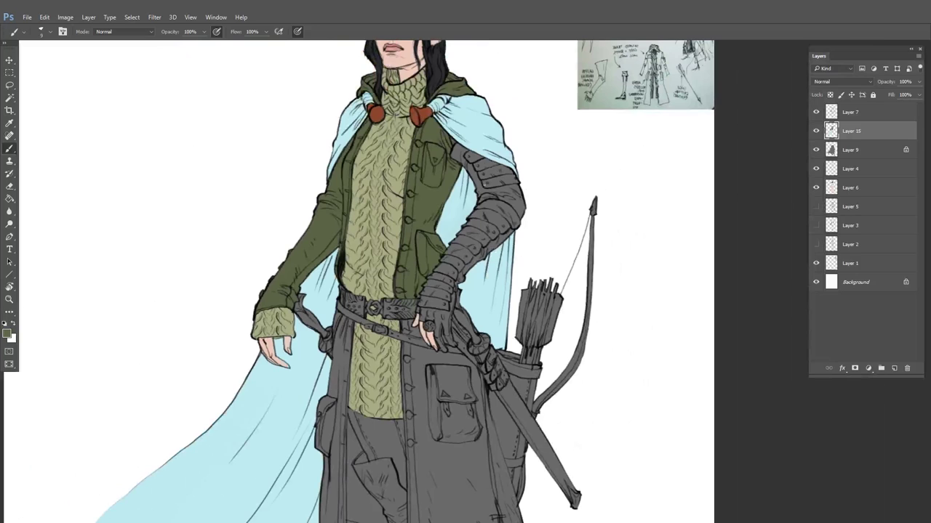
click(850, 149)
ctrl+click(831, 149)
key(ctrl+shift+n)
key(Return)
Paint the narrow coat panel below the belt dark olive down to the top of the hip pouch with a larger brush
key(])
key(])
key(])
key(])
key(])
key(])
key(])
key(])
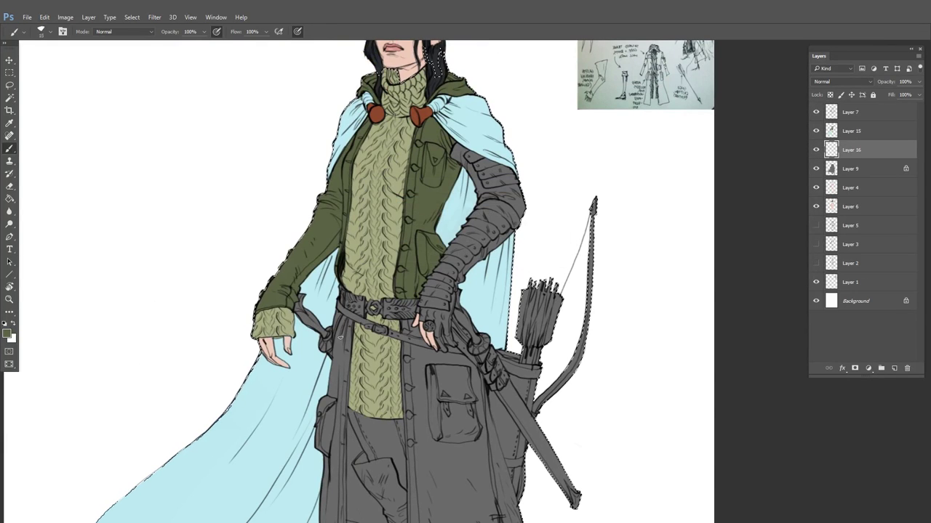
drag(429, 420, 437, 282)
scroll(386, 290, up, 3)
drag(310, 123, 331, 191)
drag(323, 228, 305, 275)
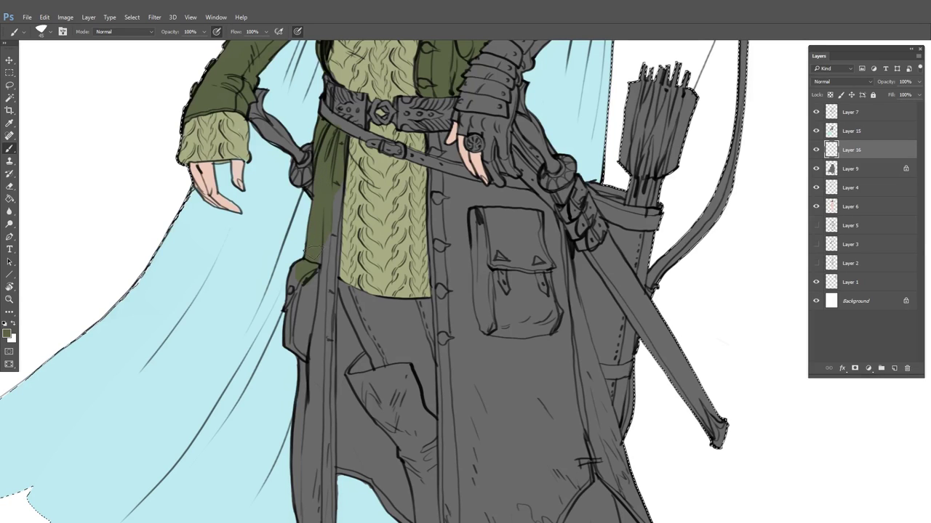
Paint the hip pouch and the rest of the narrow coat panel dark olive down to its pointed tip
drag(333, 180, 326, 297)
drag(320, 297, 290, 342)
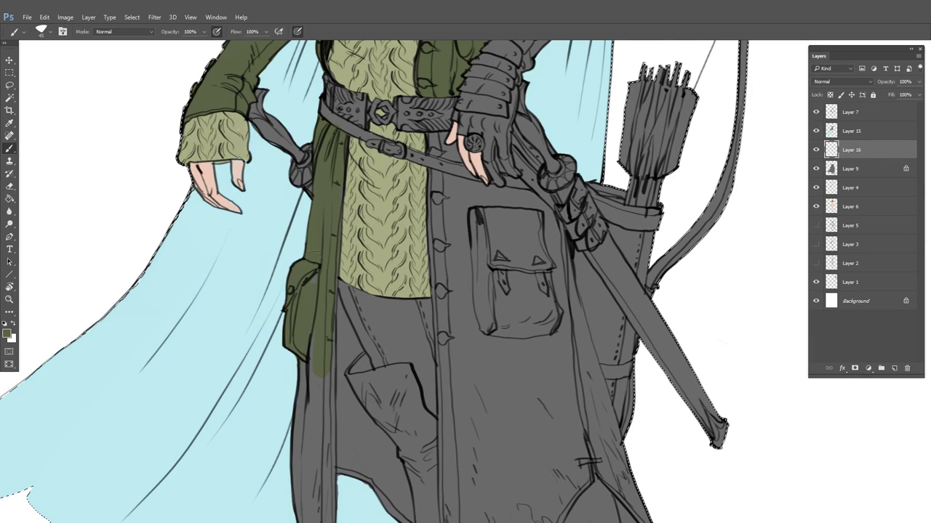
mouse_move(342, 381)
mouse_down()
mouse_move(328, 252)
mouse_move(287, 329)
mouse_move(306, 249)
mouse_move(313, 342)
mouse_move(300, 421)
mouse_move(313, 512)
mouse_up()
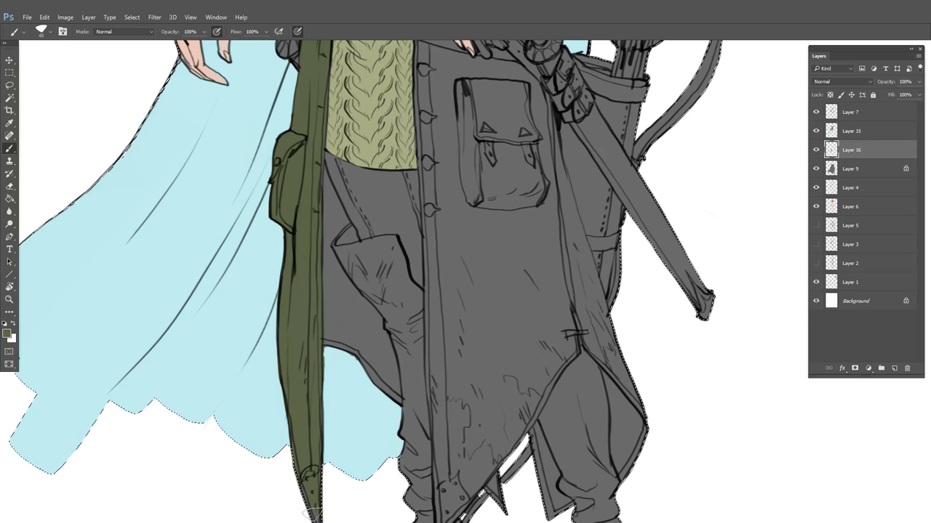
drag(330, 468, 321, 403)
Paint the upper part of the wide coat panel dark olive beneath the slanted belt and over the large pocket
drag(514, 229, 400, 479)
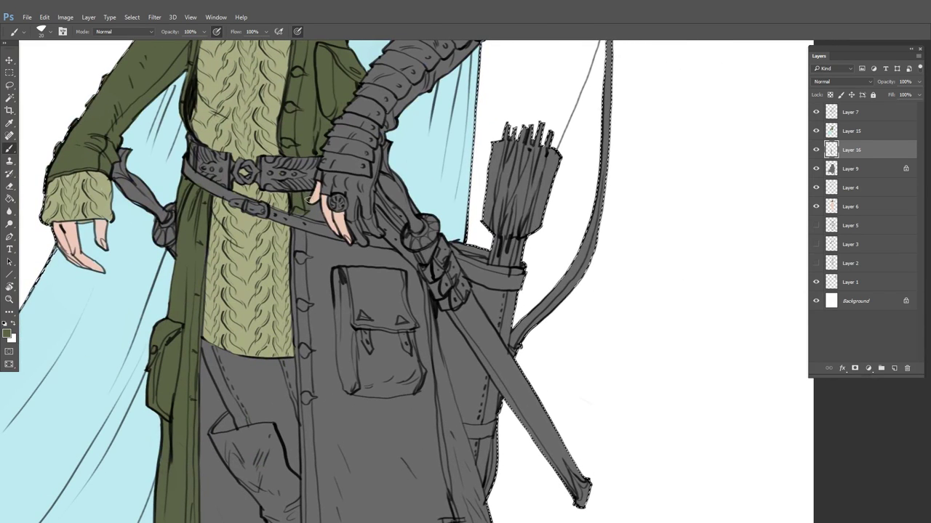
key(bracketleft)
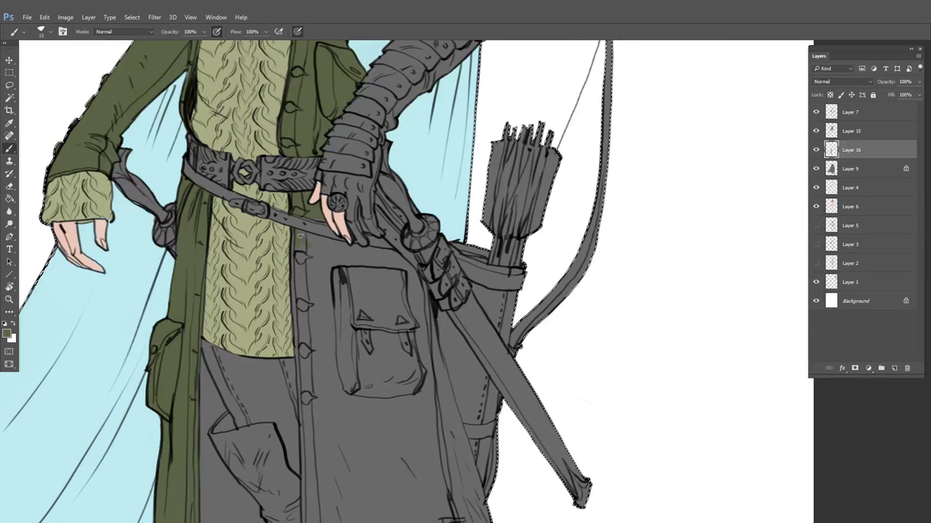
key(bracketright)
key(bracketright)
drag(358, 255, 342, 247)
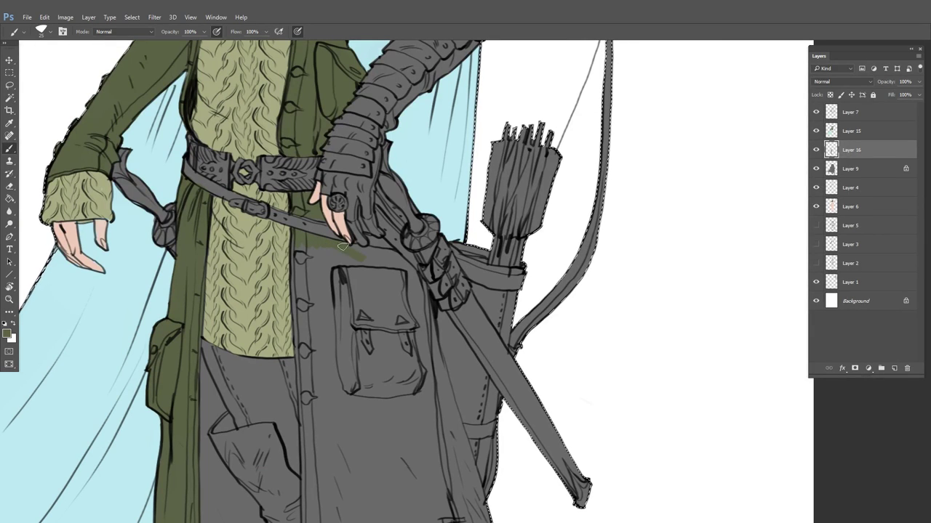
drag(415, 285, 419, 313)
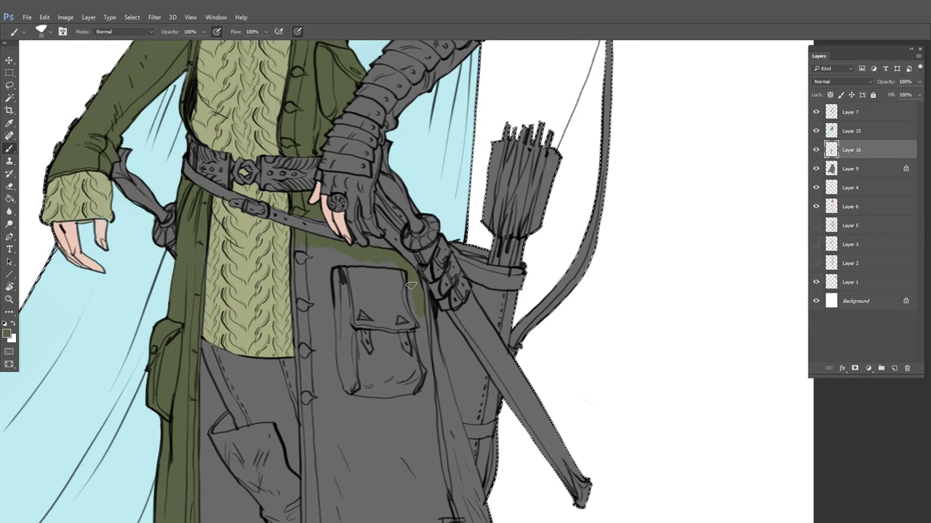
mouse_move(304, 247)
mouse_down()
mouse_move(293, 285)
mouse_move(302, 344)
mouse_move(320, 259)
mouse_move(347, 349)
mouse_move(359, 303)
mouse_move(405, 311)
mouse_up()
Paint the coat's rear side panel dark olive beside the scabbard, covering both sides of the seam
drag(515, 405, 461, 236)
mouse_move(369, 145)
mouse_down()
mouse_move(427, 357)
mouse_move(471, 430)
mouse_up()
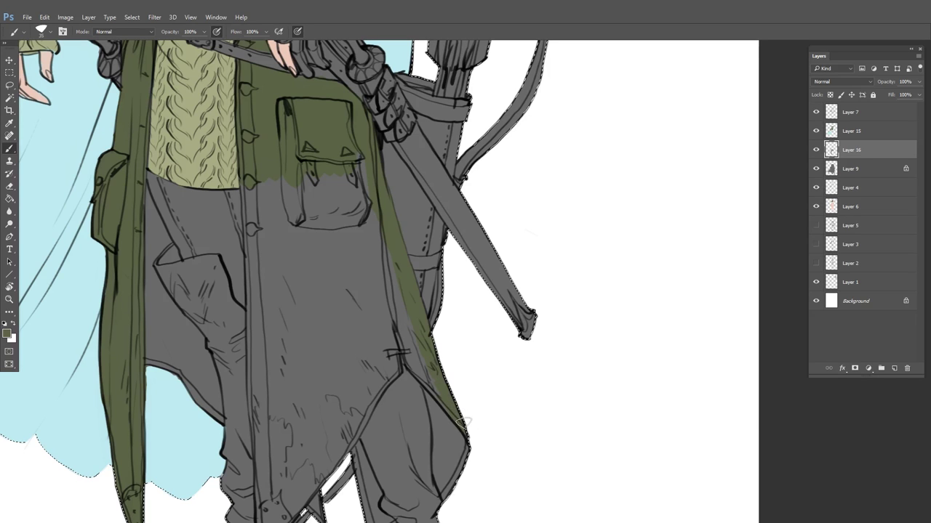
mouse_move(420, 374)
mouse_down()
mouse_move(405, 341)
mouse_move(390, 359)
mouse_move(413, 357)
mouse_move(377, 219)
mouse_up()
Paint a dark olive edge along the wide coat panel's slanted hem, from the side slit down to its pointed tip
drag(404, 325, 427, 218)
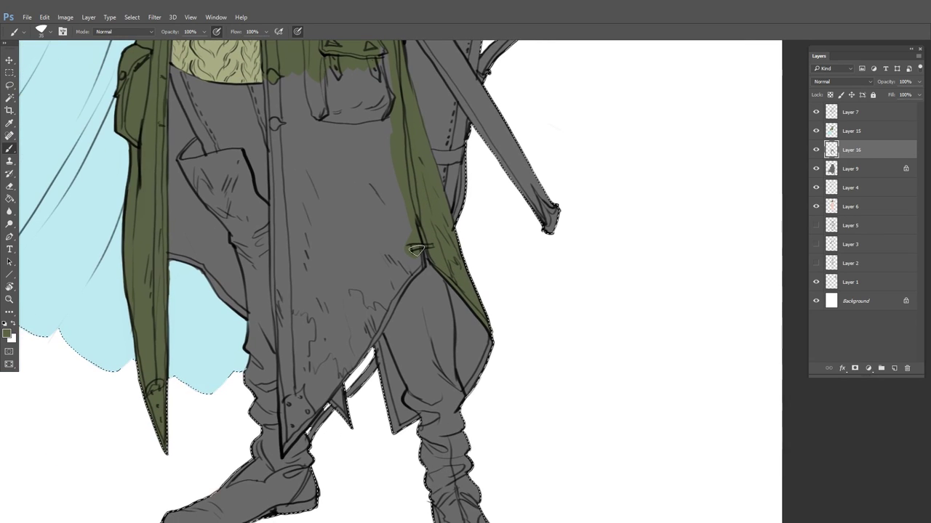
drag(404, 280, 384, 318)
drag(361, 351, 335, 380)
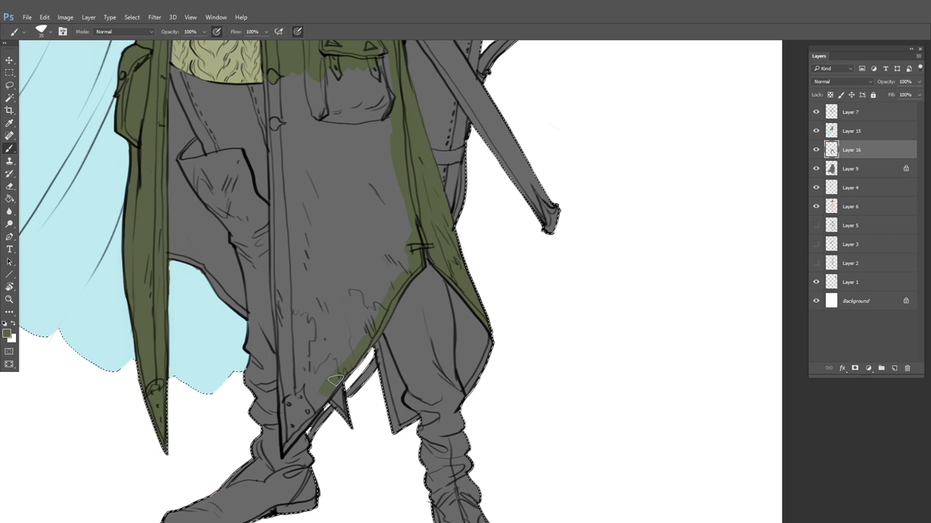
drag(312, 409, 290, 434)
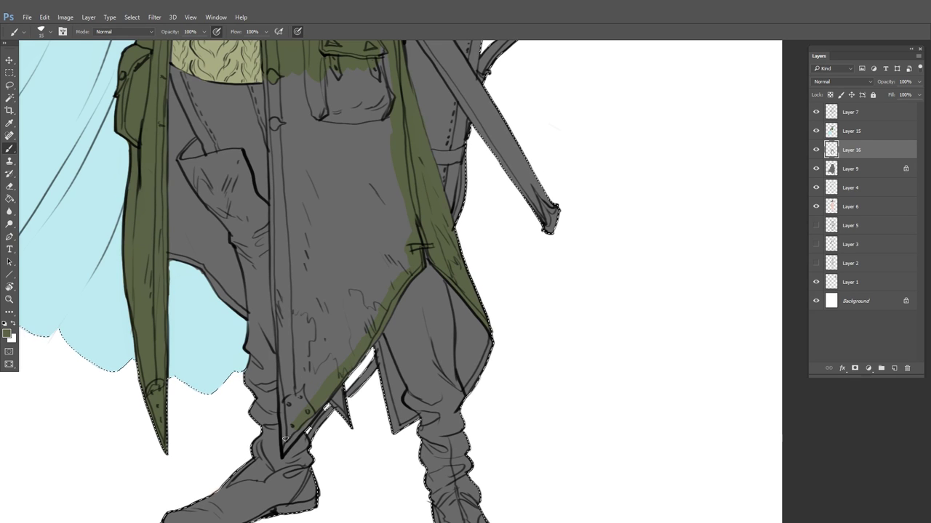
Fill the rest of the wide coat panel and its lower pocket area dark olive with a larger brush
key(bracketright)
key(bracketright)
mouse_move(288, 434)
mouse_down()
mouse_move(296, 373)
mouse_move(302, 414)
mouse_move(390, 256)
mouse_up()
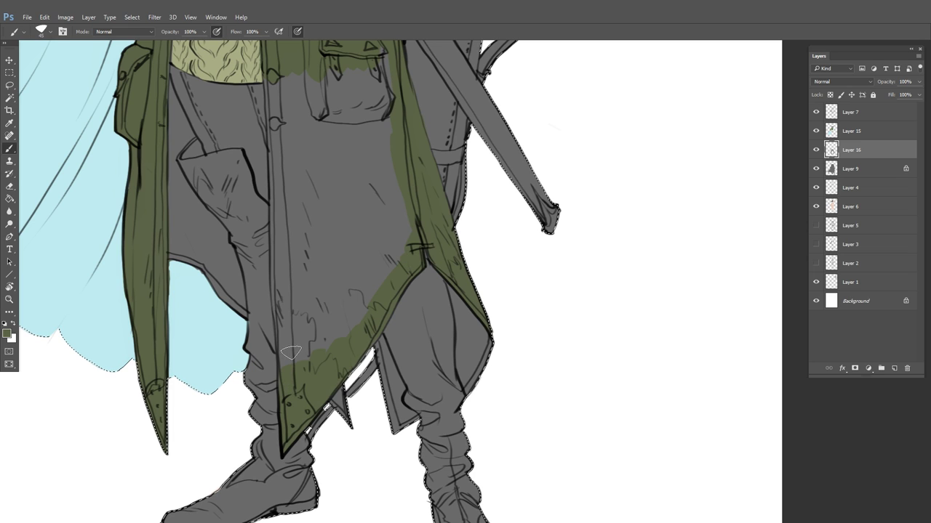
mouse_move(289, 356)
mouse_down()
mouse_move(277, 78)
mouse_move(317, 75)
mouse_move(300, 67)
mouse_move(313, 69)
mouse_move(398, 187)
mouse_move(355, 311)
mouse_move(309, 301)
mouse_move(391, 210)
mouse_up()
drag(400, 78, 392, 217)
drag(386, 278, 228, 312)
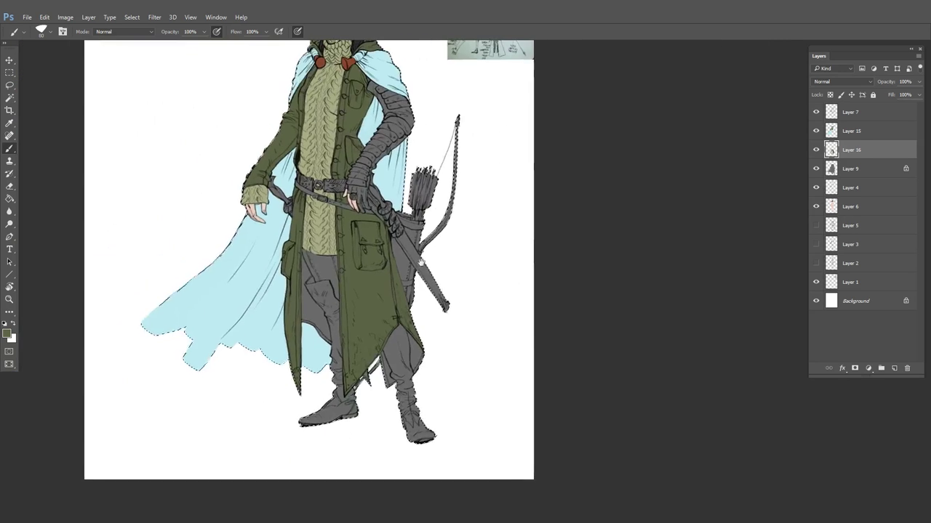
Clear the selection and merge the coat colour layer with Layer 15
drag(440, 217, 426, 269)
key(ctrl+d)
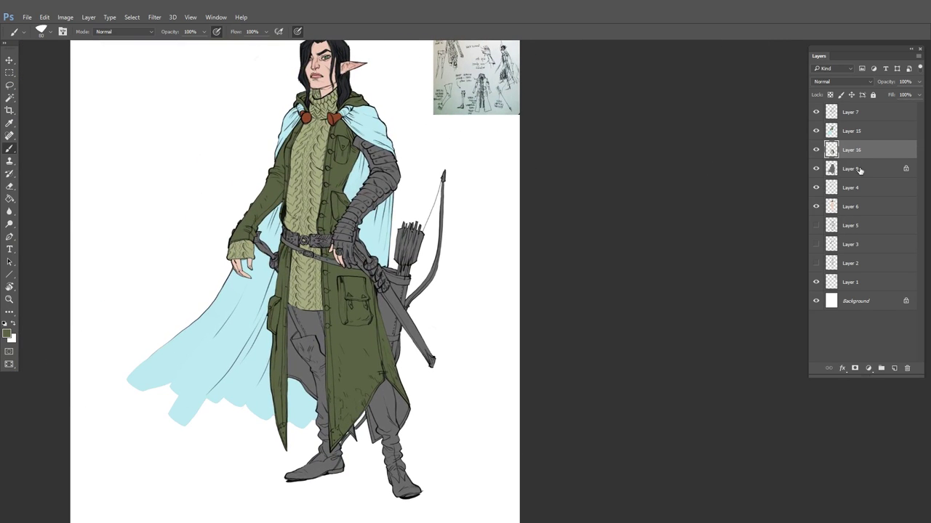
click(852, 135)
key(ctrl+e)
right_click(855, 132)
click(770, 170)
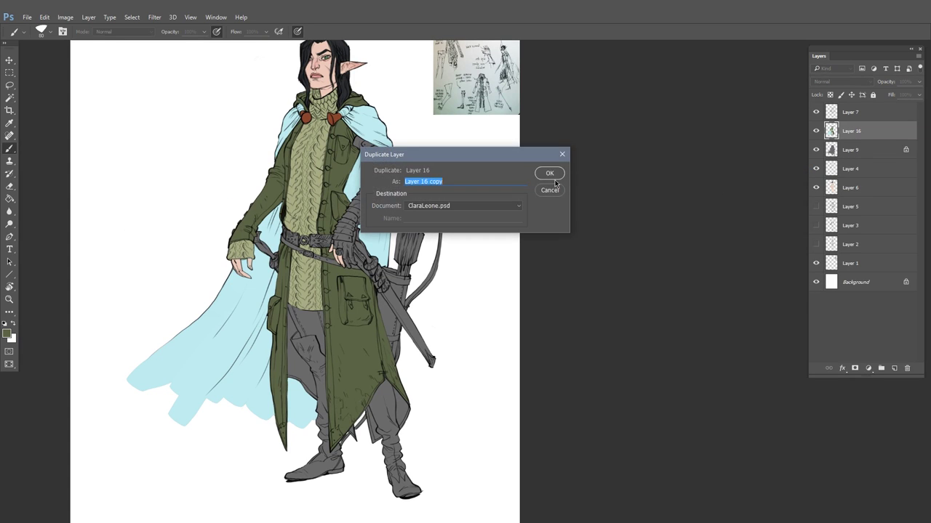
click(551, 174)
Add a new layer directly above the grey base layer and choose a darker olive as the foreground colour
click(854, 148)
key(ctrl+shift+n)
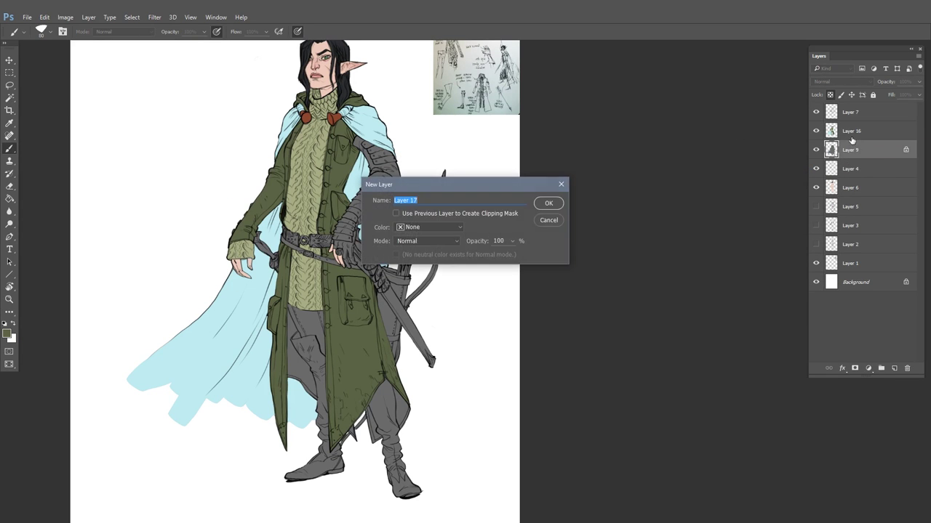
key(Return)
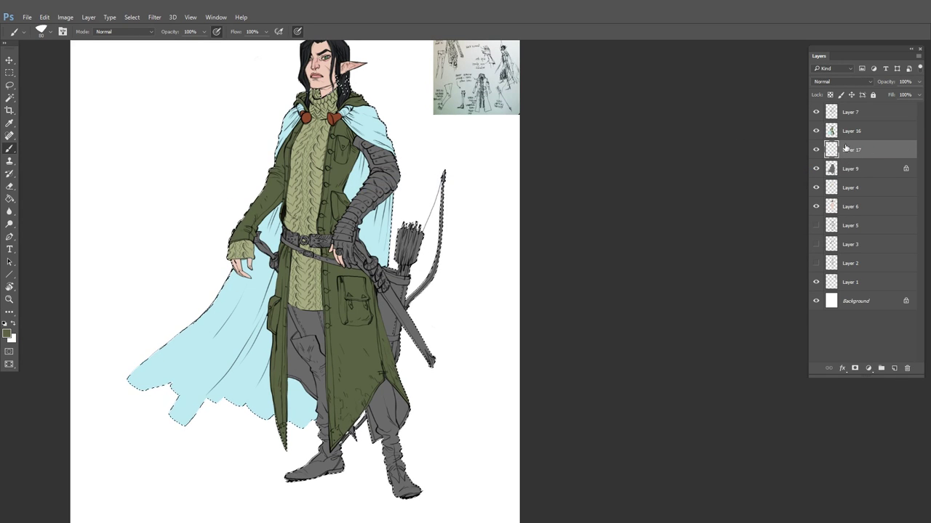
drag(330, 378, 409, 280)
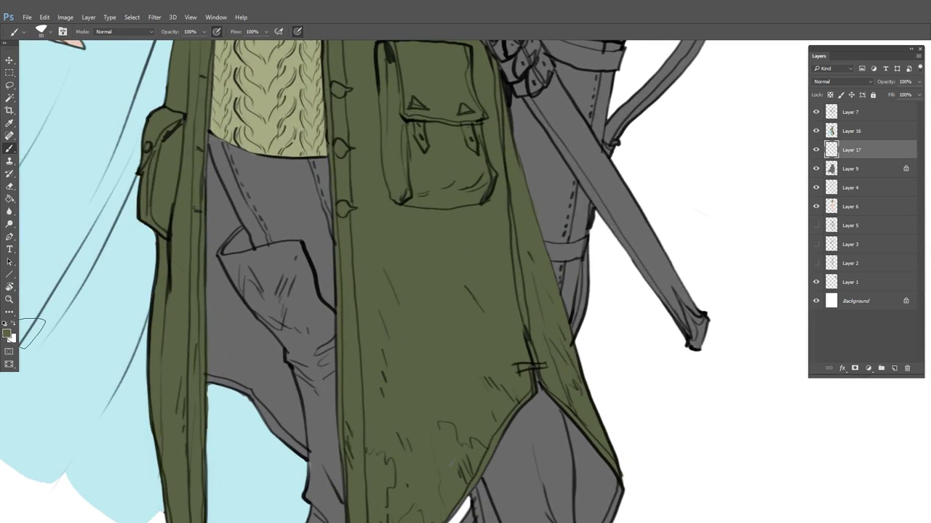
click(7, 333)
click(608, 310)
click(792, 225)
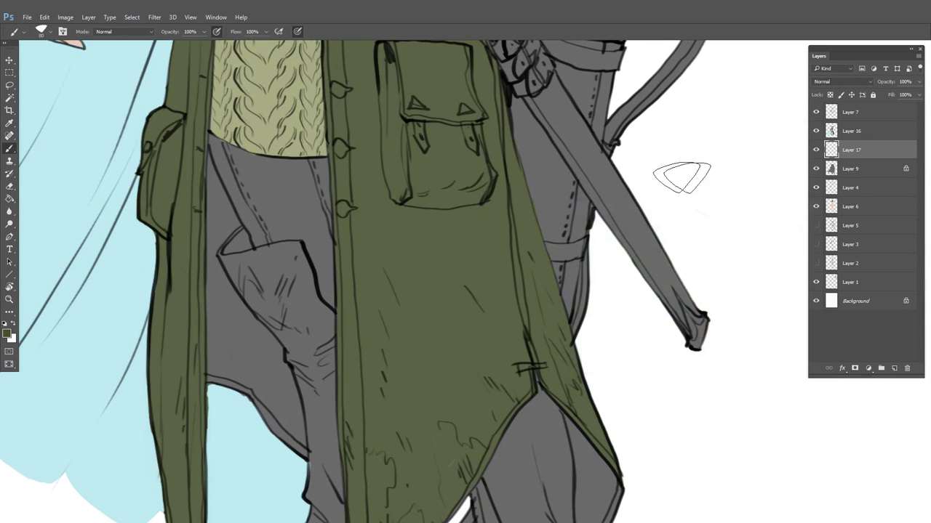
Paint the coat's inner lining darker olive behind the front leg, between the legs and behind the rear leg
mouse_move(199, 156)
mouse_down()
mouse_move(228, 212)
mouse_move(212, 247)
mouse_move(211, 219)
mouse_move(211, 276)
mouse_move(294, 388)
mouse_move(299, 456)
mouse_move(280, 393)
mouse_move(247, 349)
mouse_up()
mouse_move(201, 290)
mouse_down()
mouse_move(211, 389)
mouse_move(225, 303)
mouse_up()
scroll(403, 300, down, 5)
scroll(403, 299, right, 3)
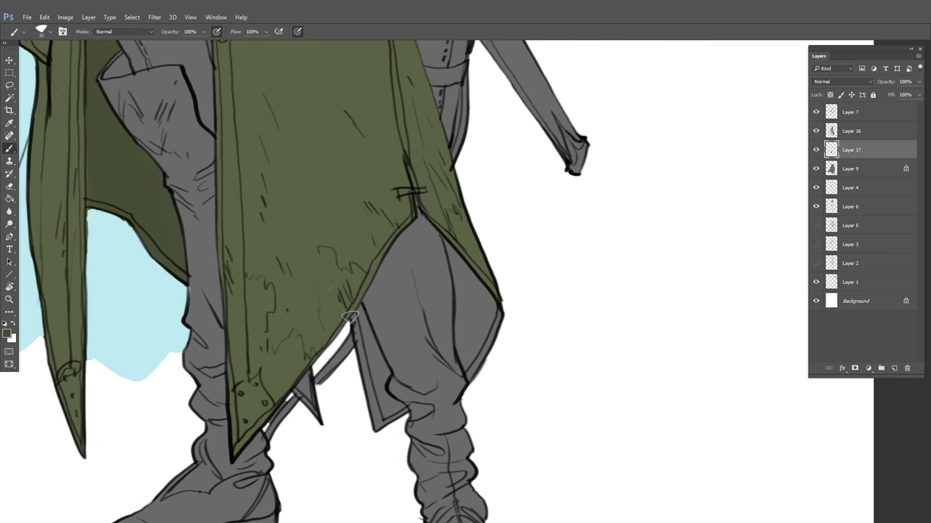
mouse_move(350, 309)
mouse_down()
mouse_move(364, 352)
mouse_move(358, 317)
mouse_move(379, 361)
mouse_move(379, 381)
mouse_move(363, 349)
mouse_move(381, 398)
mouse_up()
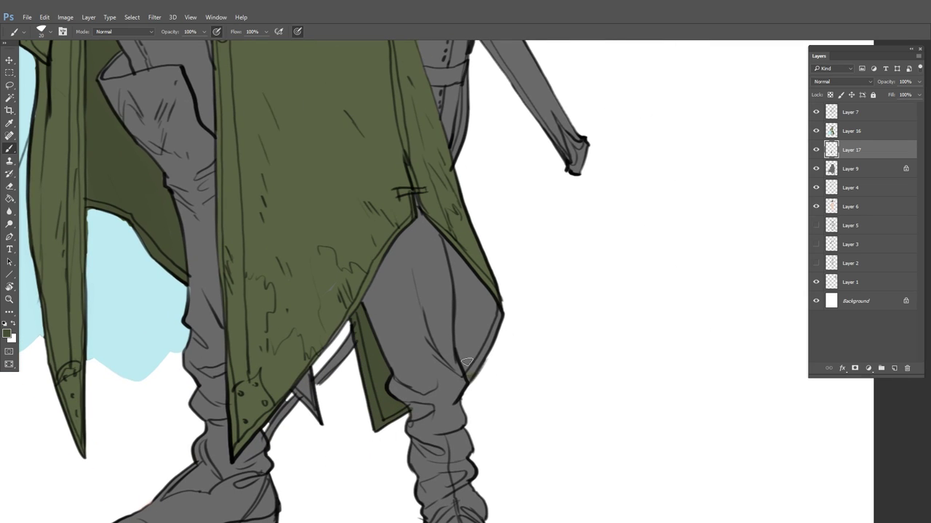
mouse_move(467, 361)
mouse_down()
mouse_move(449, 238)
mouse_move(474, 347)
mouse_move(479, 310)
mouse_move(499, 320)
mouse_up()
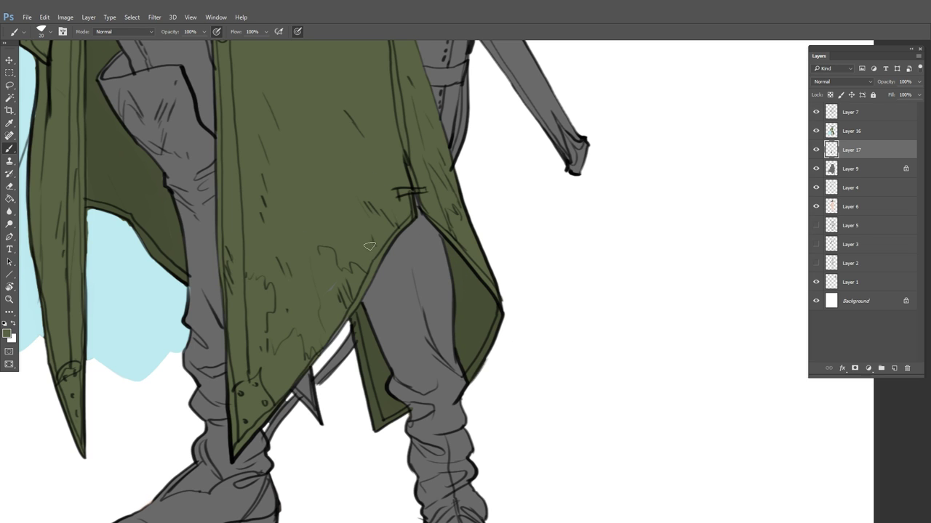
Merge the coat lining layer with the flat colour layer above it
click(868, 135)
key(ctrl+e)
alt+click(340, 224)
Choose a near-black warm grey as the foreground colour for the trousers and return to the Brush
drag(365, 284, 320, 267)
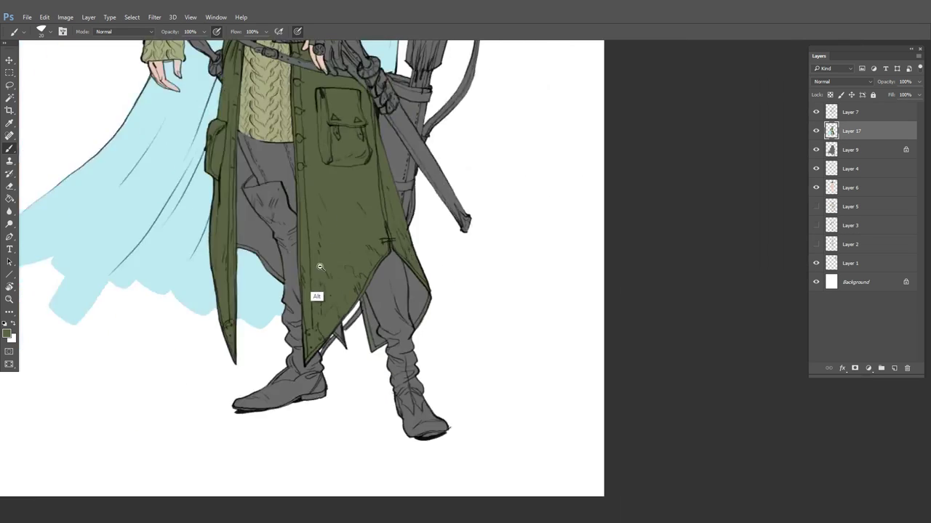
alt+click(319, 267)
ctrl+click(329, 248)
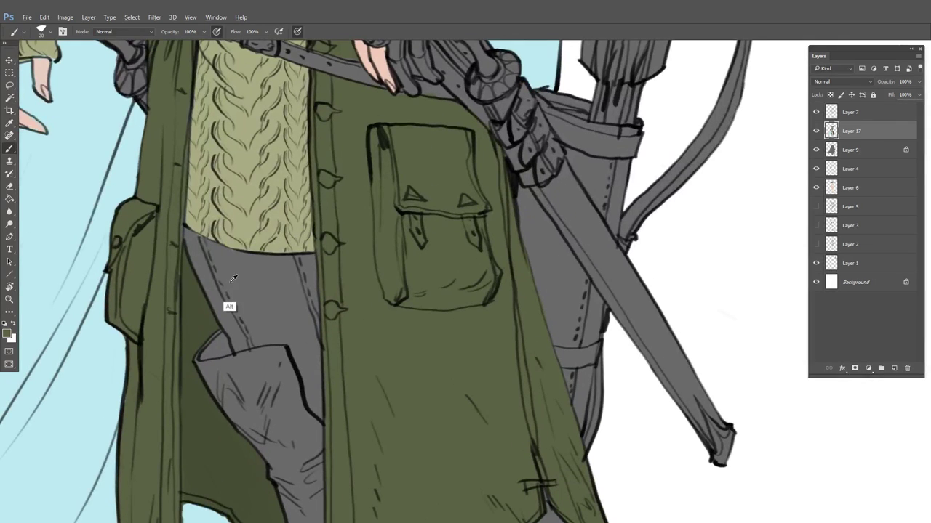
click(7, 333)
click(582, 333)
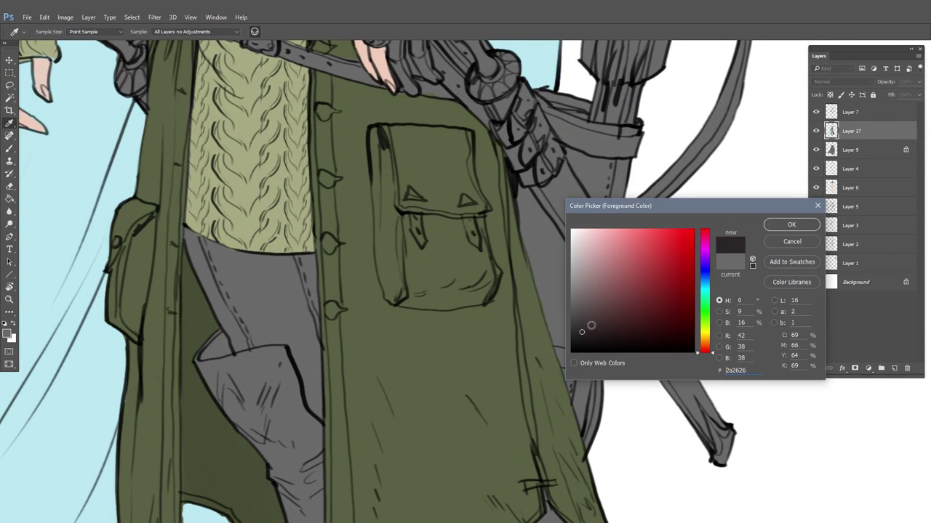
drag(706, 348, 706, 341)
click(791, 224)
key(b)
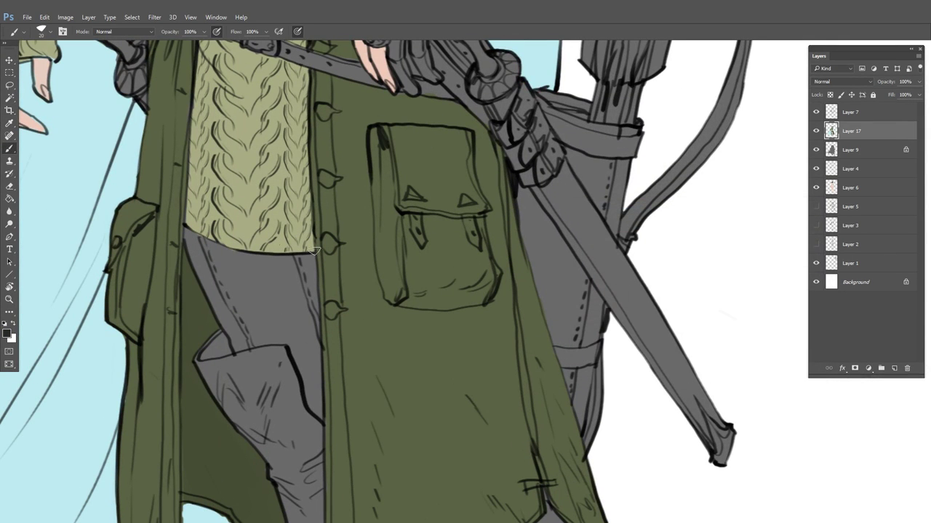
Add a new layer above the grey base and paint the trousers near-black between the sweater hem and boot top
click(854, 147)
key(ctrl+shift+alt+n)
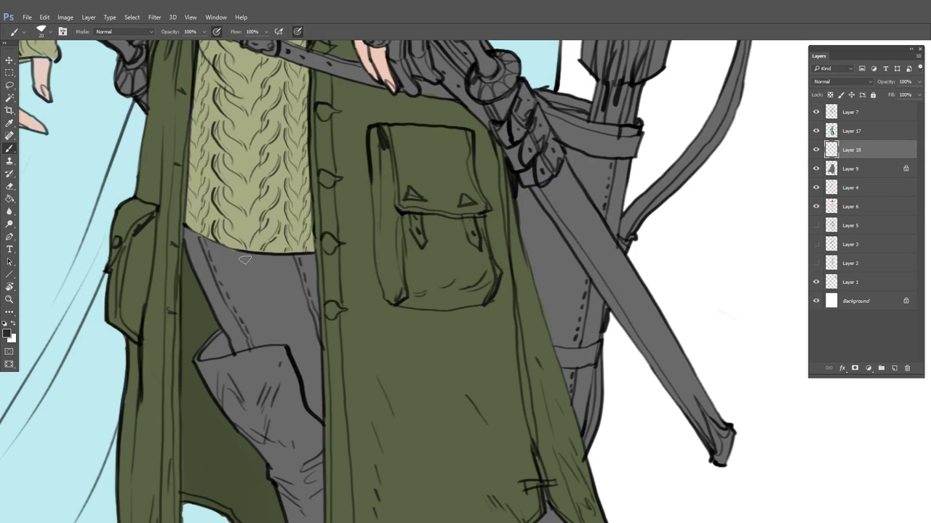
drag(198, 227, 237, 341)
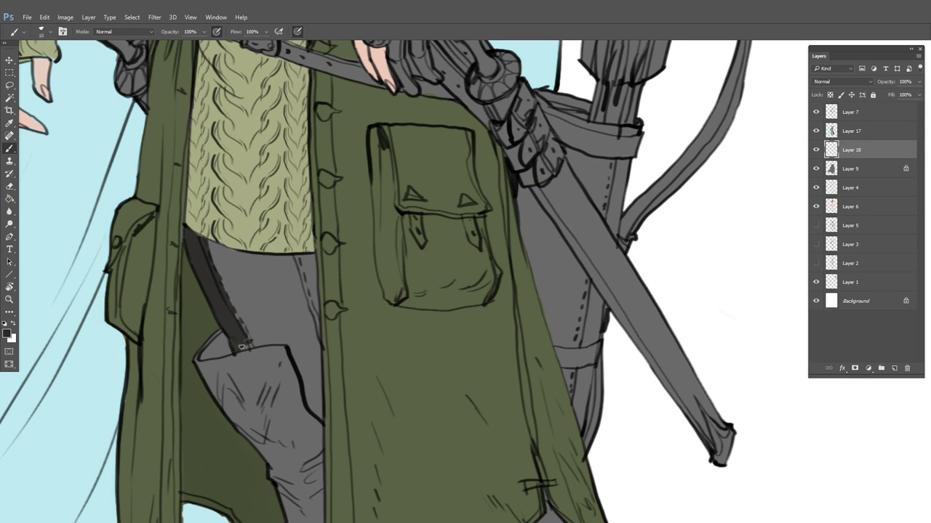
mouse_move(198, 237)
mouse_down()
mouse_move(223, 294)
mouse_move(217, 232)
mouse_move(269, 315)
mouse_move(283, 310)
mouse_move(299, 264)
mouse_move(303, 297)
mouse_move(305, 269)
mouse_move(310, 363)
mouse_move(282, 340)
mouse_move(237, 344)
mouse_move(295, 338)
mouse_move(247, 317)
mouse_move(284, 308)
mouse_move(295, 350)
mouse_up()
drag(317, 412, 316, 402)
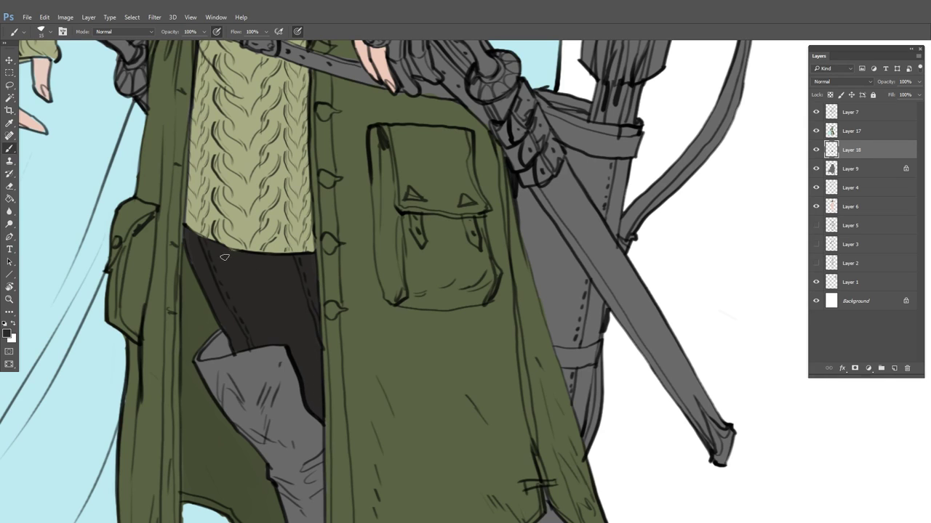
Merge the trousers layer with the flat colour layer above it
click(824, 129)
key(ctrl+e)
alt+click(164, 195)
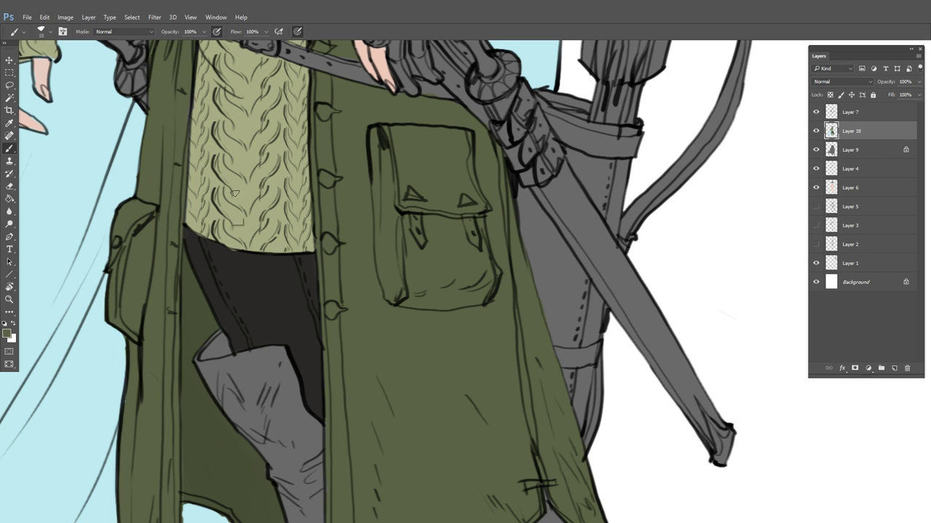
alt+click(241, 288)
Paint the small pointed lining corner sticking out behind the wide coat panel darker olive
alt+scroll(422, 265, down, 3)
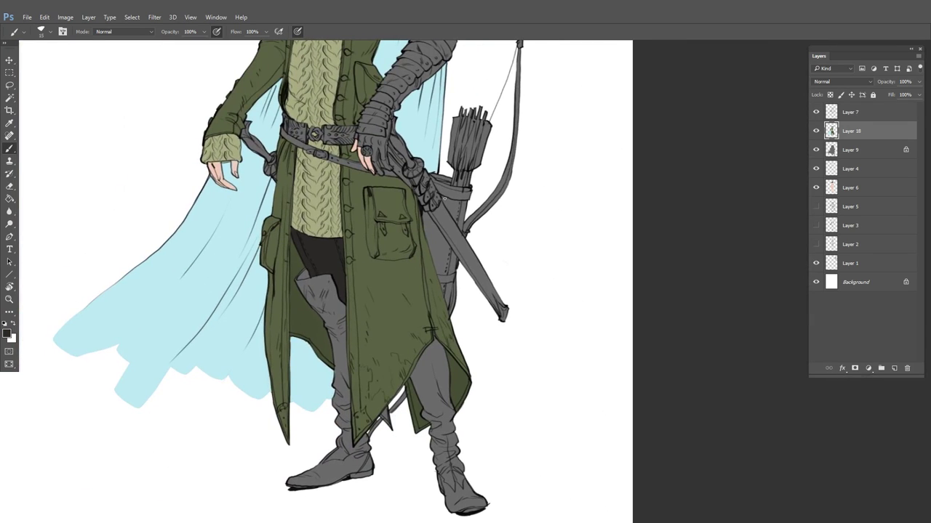
scroll(444, 197, down, 1)
alt+scroll(310, 329, up, 3)
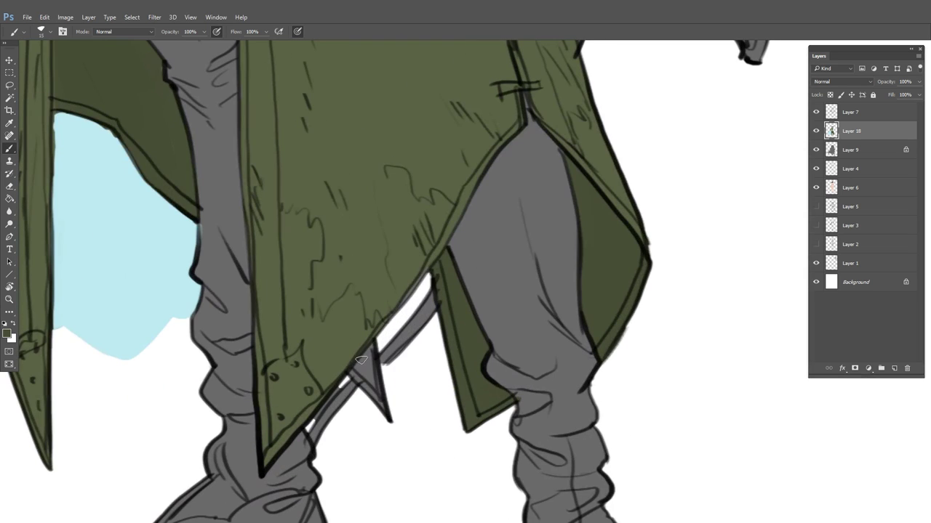
mouse_move(357, 373)
mouse_down()
mouse_move(372, 347)
mouse_move(363, 371)
mouse_move(373, 393)
mouse_up()
alt+scroll(385, 416, down, 3)
Switch to the Paint Bucket and set the foreground colour to ochre brown 85784a
click(10, 198)
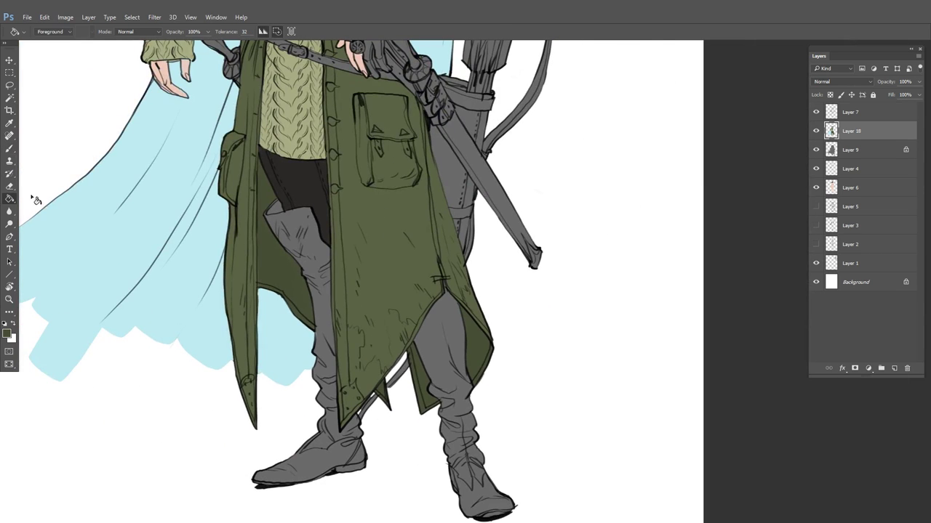
alt+click(245, 209)
click(7, 334)
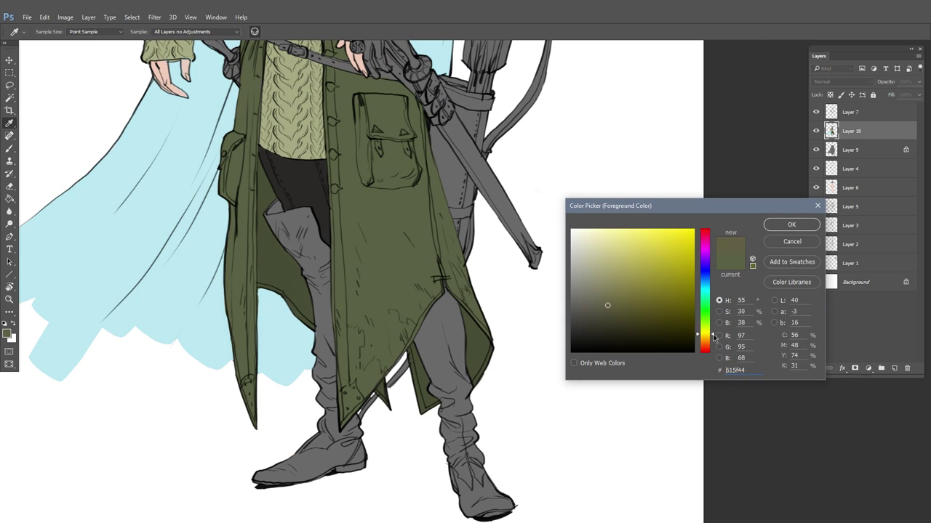
drag(714, 335, 714, 338)
drag(617, 305, 626, 290)
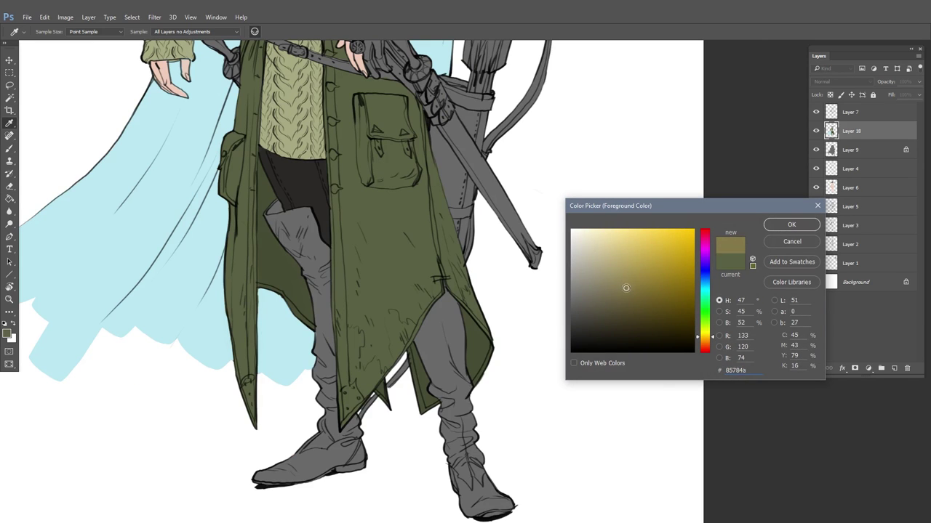
click(775, 231)
Try filling the boots with ochre brown on the flat colour layer and undo that fill
click(447, 333)
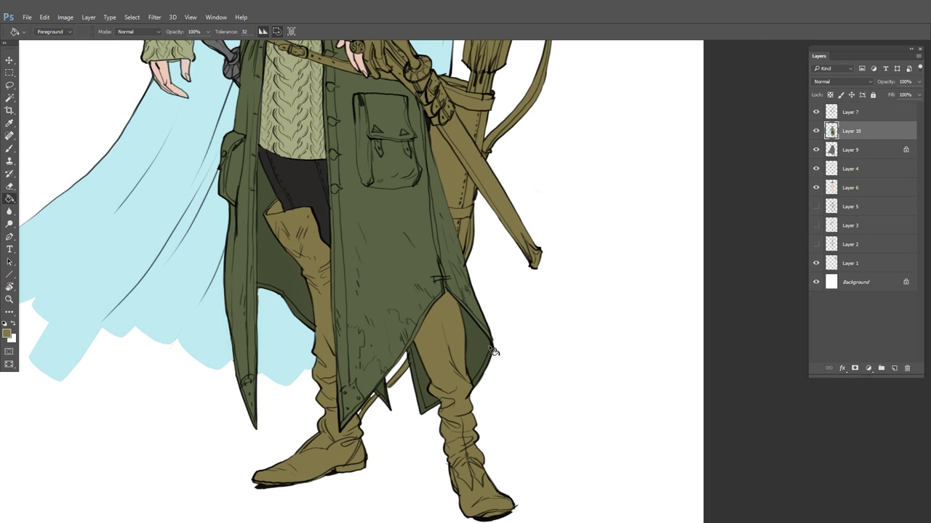
key(ctrl+z)
Merge the flat colours into the grey base layer and fill both boots with ochre brown
drag(626, 286, 596, 278)
drag(618, 256, 575, 326)
key(ctrl+e)
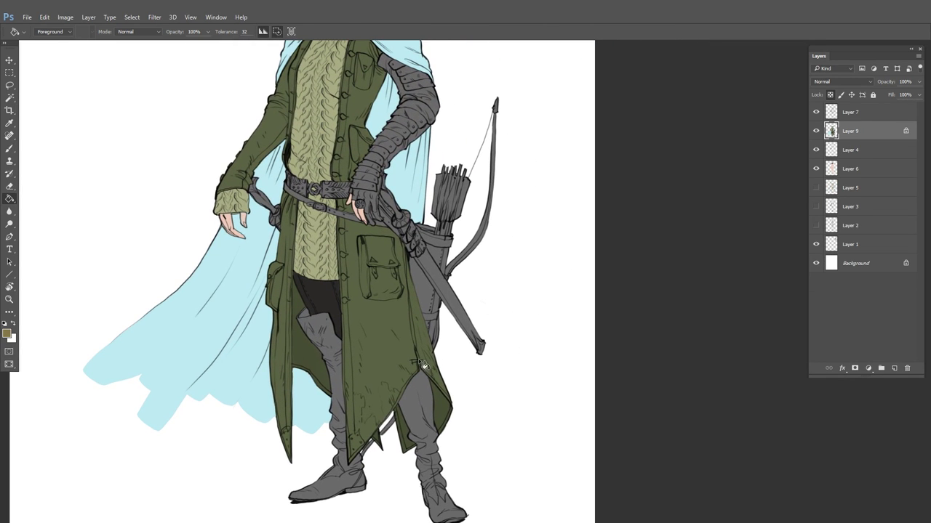
click(350, 482)
click(434, 421)
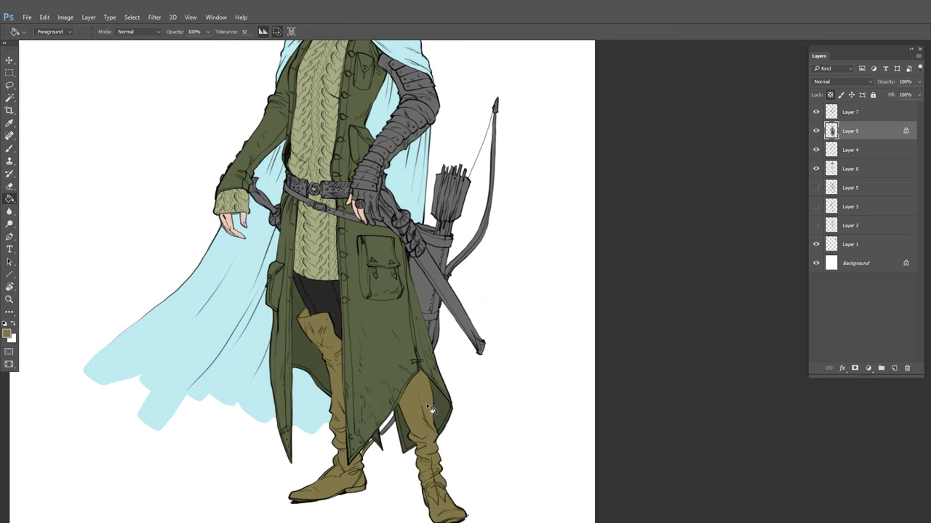
Paint the heels and soles of both boots with the trousers' near-black colour
key(b)
alt+click(325, 300)
mouse_move(319, 484)
mouse_down()
mouse_move(507, 474)
mouse_move(497, 262)
mouse_move(530, 290)
mouse_move(433, 312)
mouse_move(338, 354)
mouse_up()
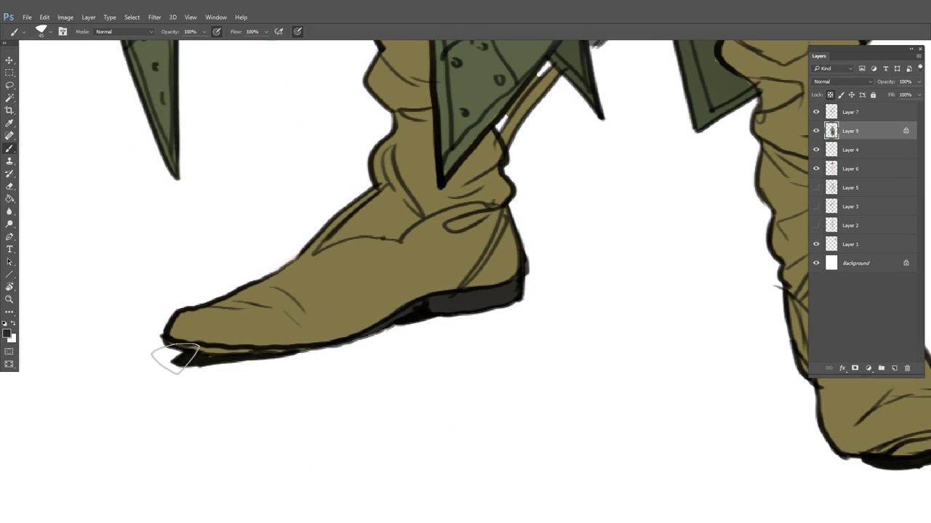
drag(175, 357, 250, 362)
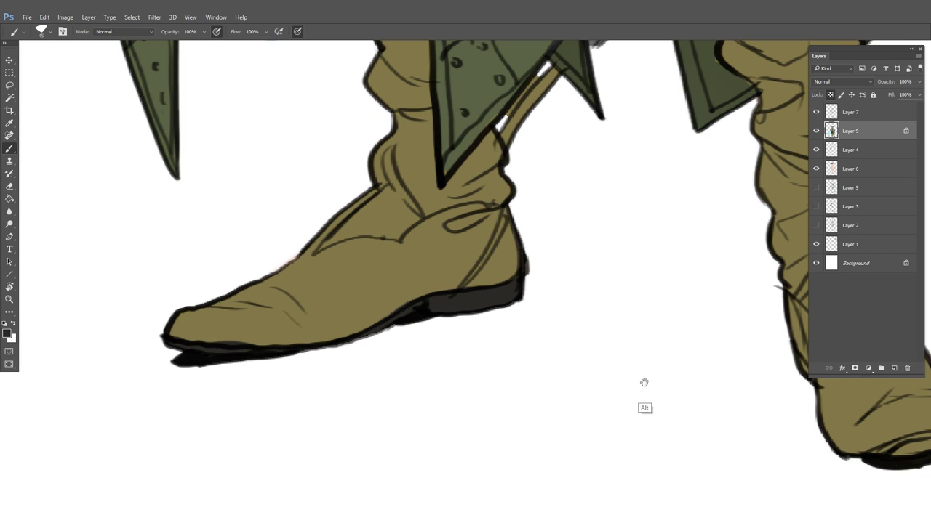
mouse_move(647, 384)
mouse_down()
mouse_move(401, 344)
mouse_move(335, 309)
mouse_up()
mouse_move(616, 376)
mouse_down()
mouse_move(644, 370)
mouse_move(547, 379)
mouse_up()
Repaint the thin brown strip behind the coat's pointed hem, between the legs, with the sampled base grey
drag(458, 198, 534, 389)
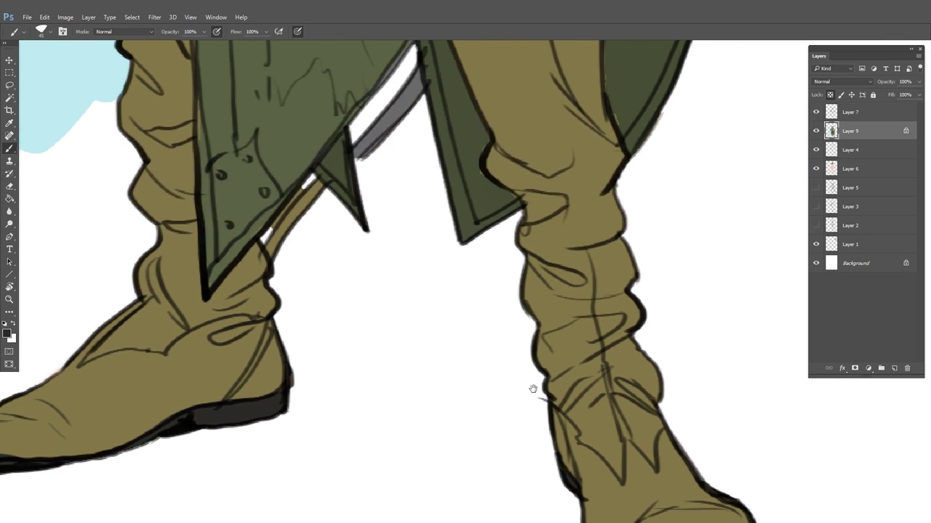
alt+click(235, 176)
key(bracketleft)
key(bracketleft)
key(bracketleft)
key(bracketleft)
alt+click(426, 225)
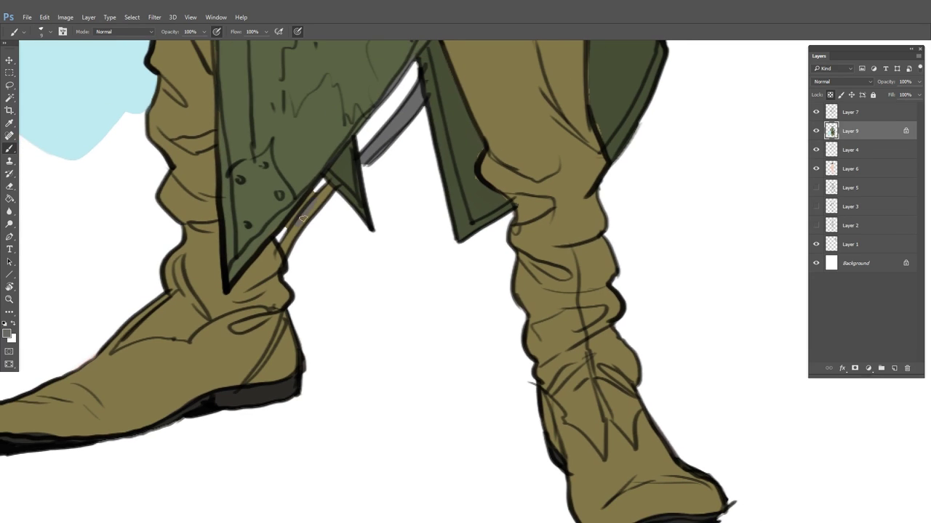
drag(302, 218, 285, 251)
key(e)
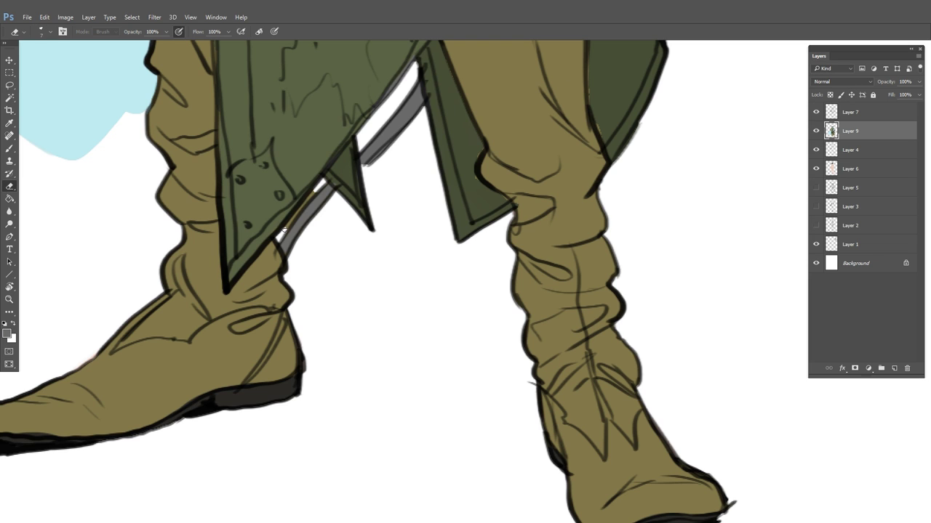
Sample the boots' ochre and shift the foreground colour to a warmer brown, about 815b33
drag(602, 291, 488, 383)
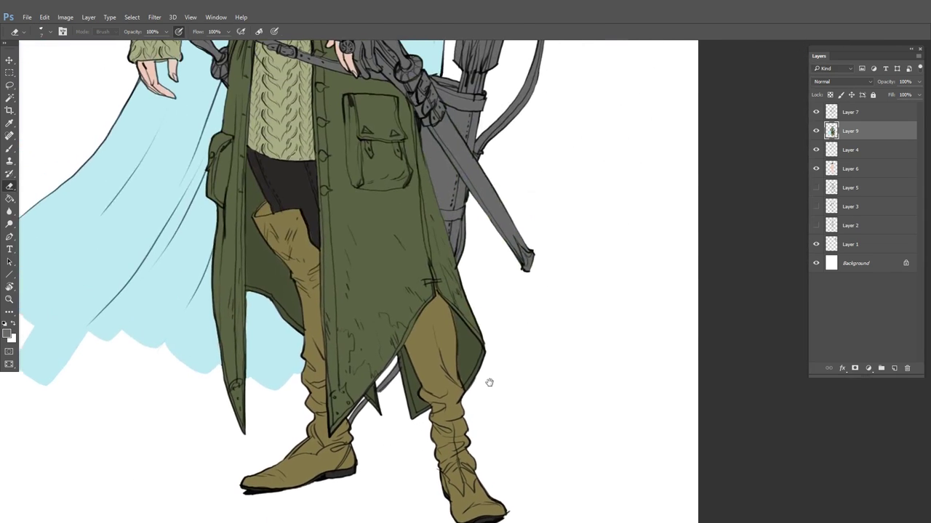
drag(530, 324, 521, 423)
drag(535, 264, 532, 328)
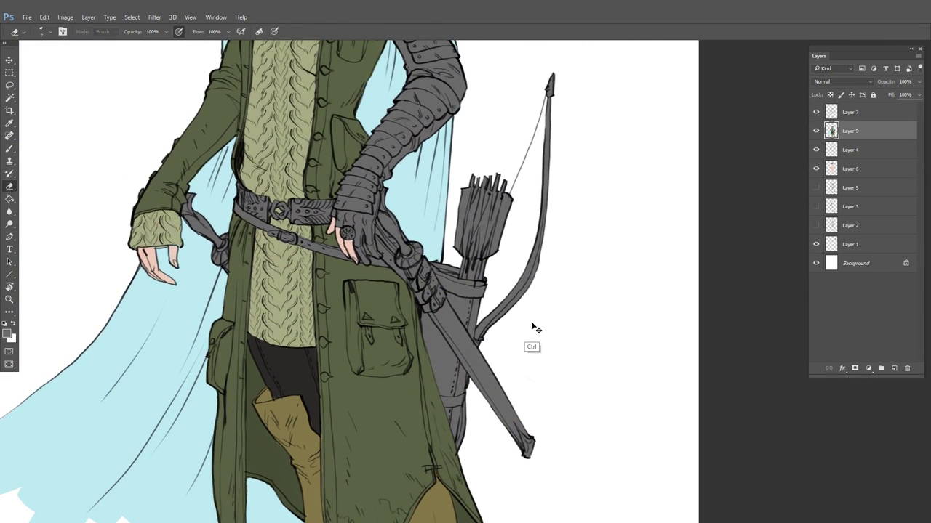
scroll(531, 324, down, 4)
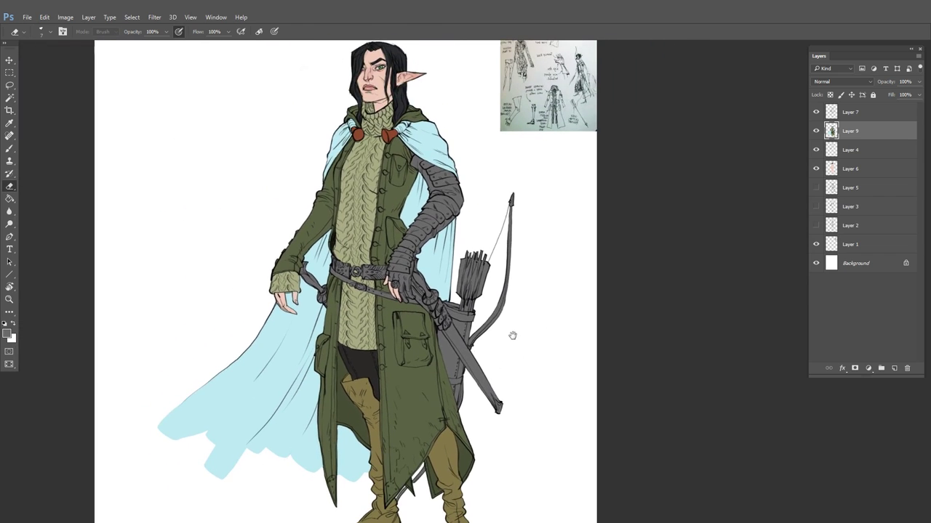
key(i)
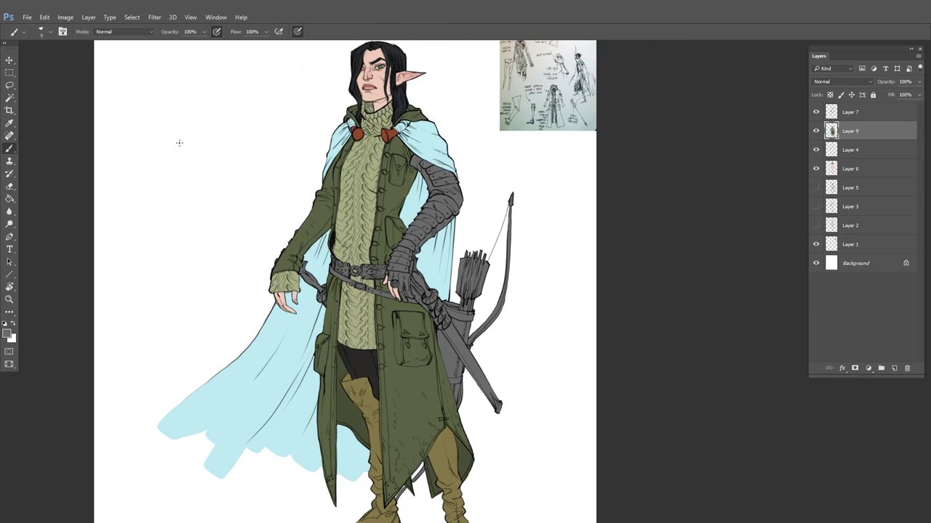
click(364, 398)
click(7, 333)
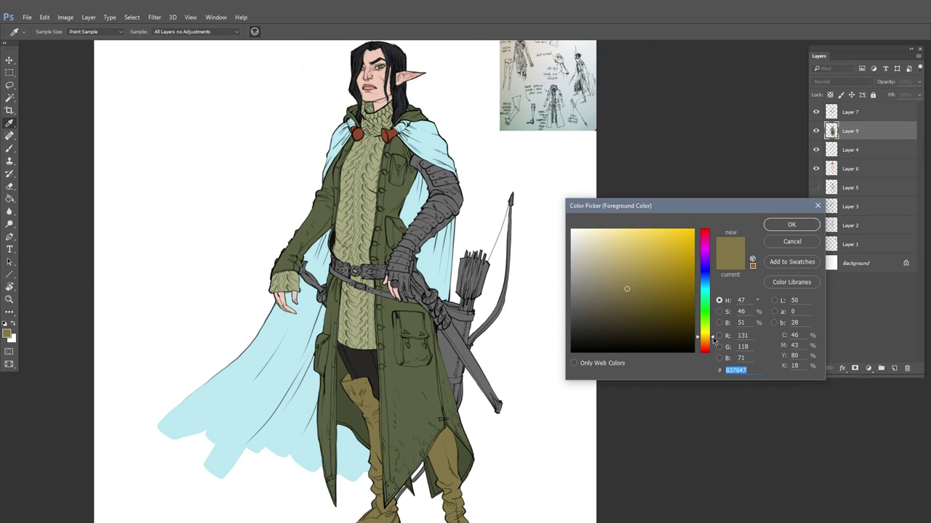
drag(714, 340, 714, 345)
drag(630, 289, 644, 290)
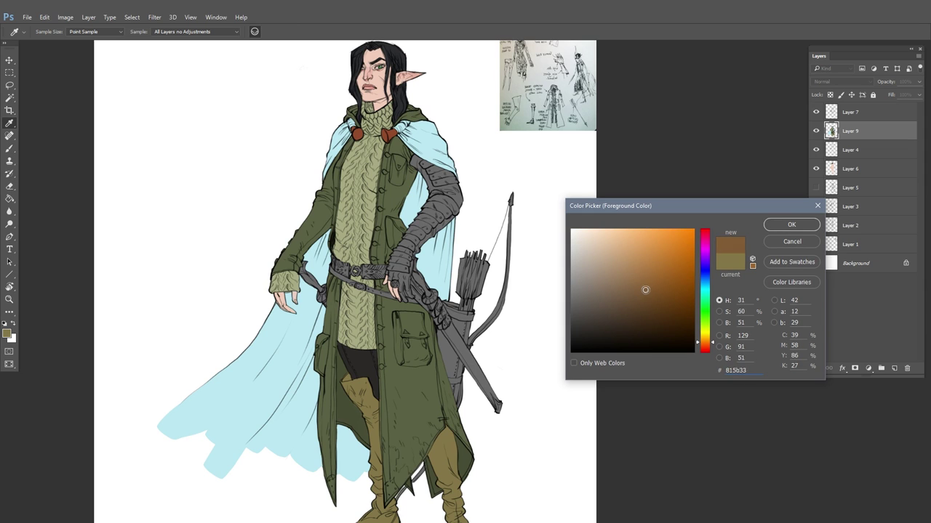
click(791, 225)
key(b)
Select the remaining grey areas with the Magic Wand and paint the upper arm and elbow armour brown with a large brush
drag(469, 213, 520, 218)
click(10, 96)
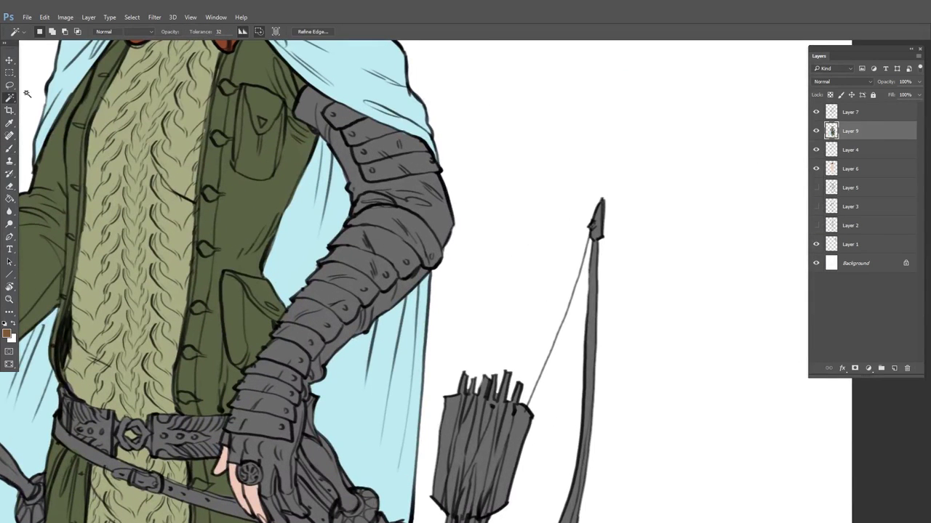
click(429, 218)
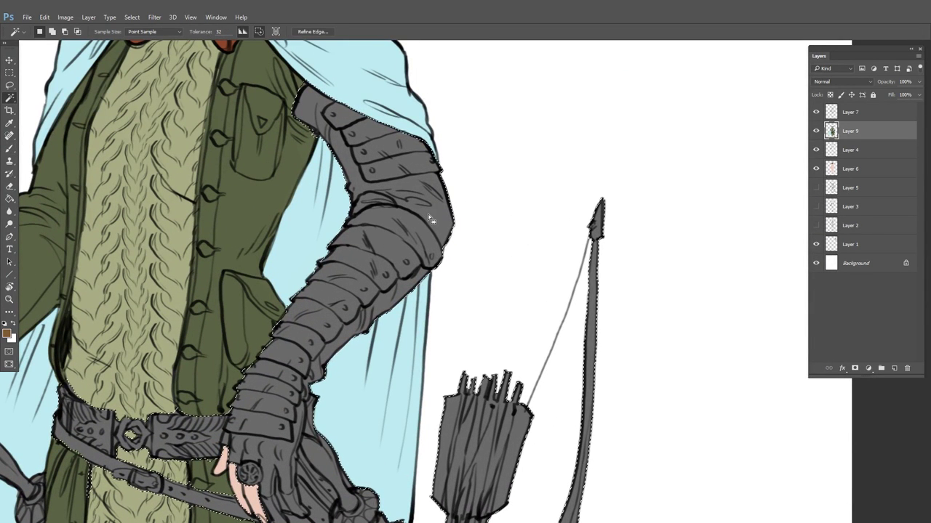
key(b)
key(])
key(])
key(])
key(])
key(])
key(])
key(])
key(])
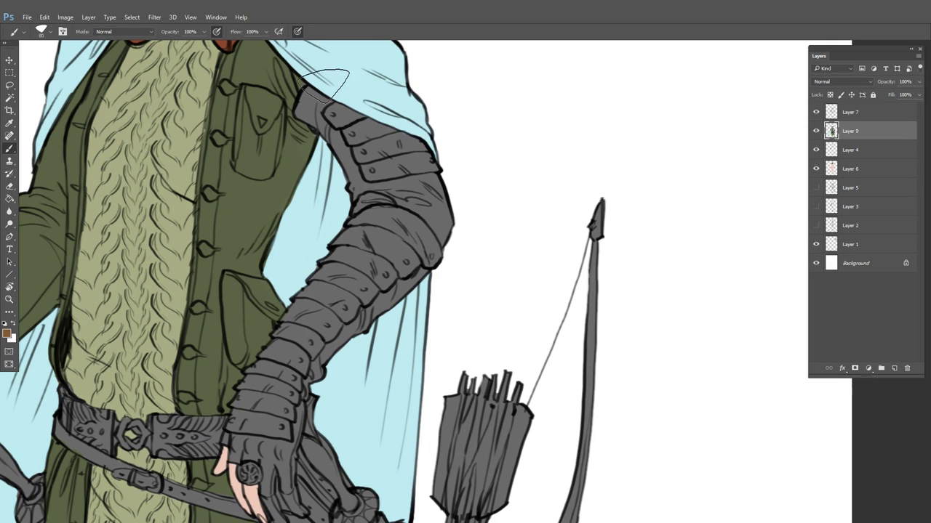
mouse_move(323, 85)
mouse_down()
mouse_move(364, 170)
mouse_move(436, 212)
mouse_move(361, 292)
mouse_move(374, 243)
mouse_up()
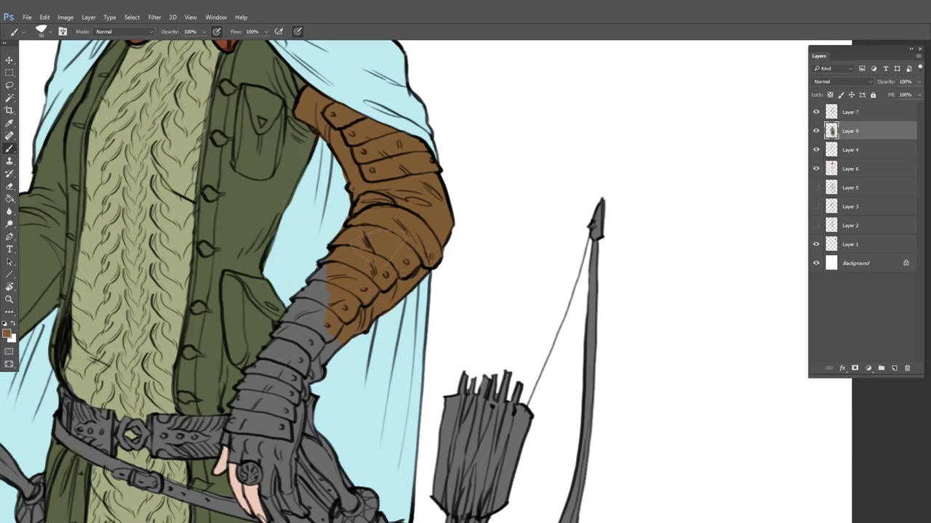
Paint the forearm armour and the glove down to the fingertips in the same brown using a smaller brush
key(bracketleft)
key(bracketleft)
key(bracketleft)
key(bracketleft)
mouse_move(235, 442)
mouse_down()
mouse_move(308, 293)
mouse_move(323, 298)
mouse_up()
drag(323, 298, 354, 177)
drag(365, 225, 336, 267)
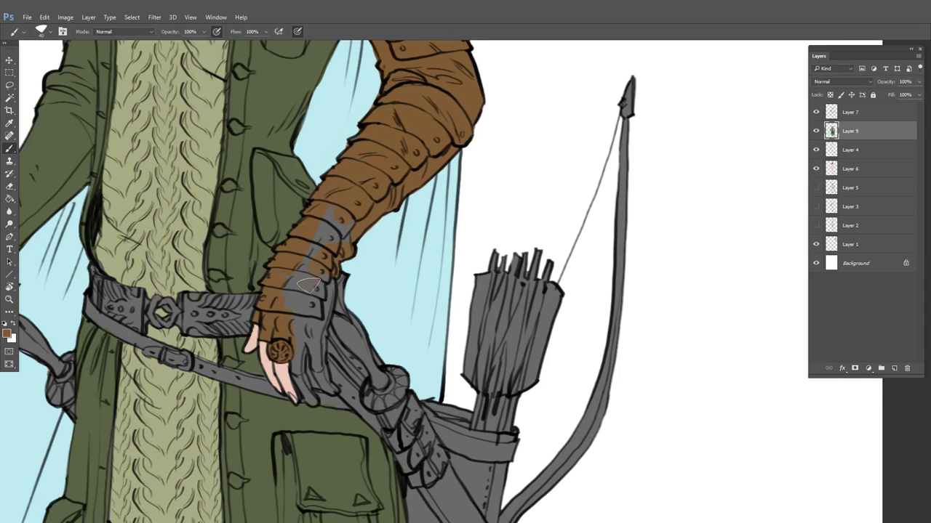
drag(331, 222, 309, 253)
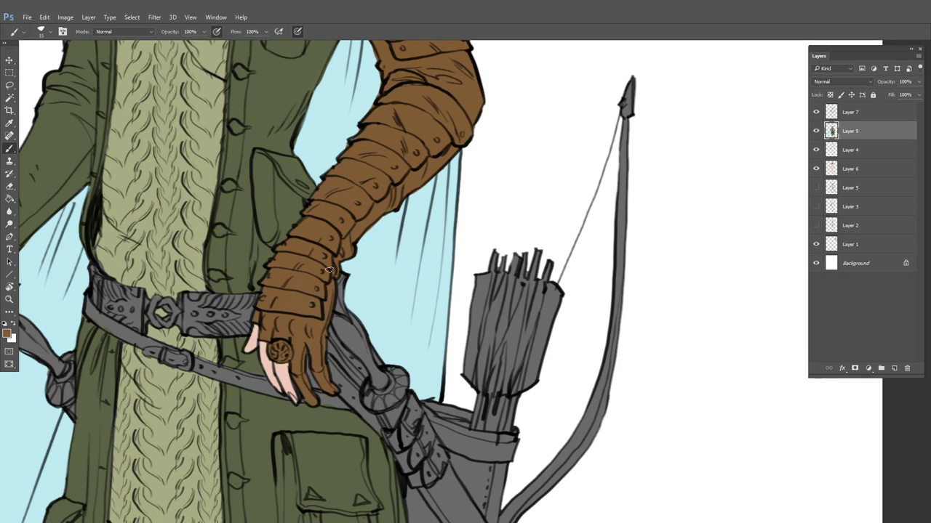
key(e)
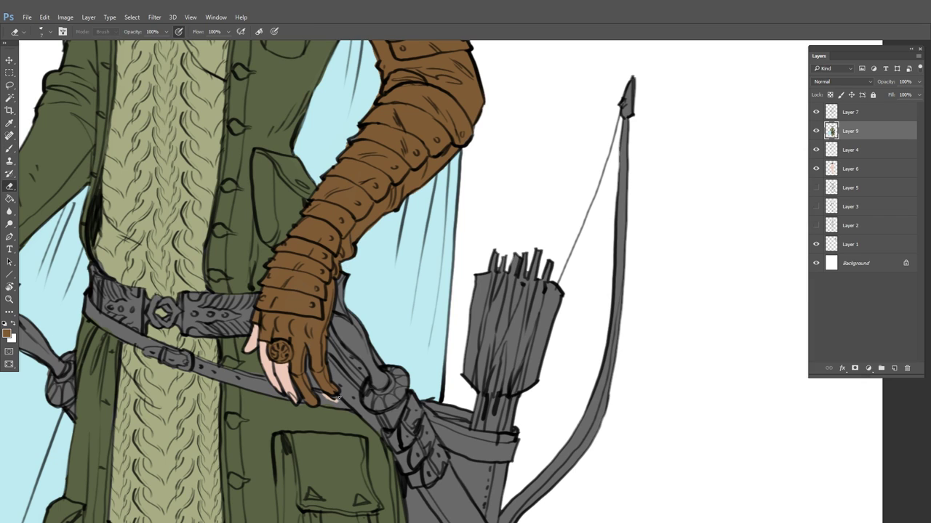
Set the foreground colour to gold b19233 and paint the ring on the gloved hand
key(b)
alt+click(337, 404)
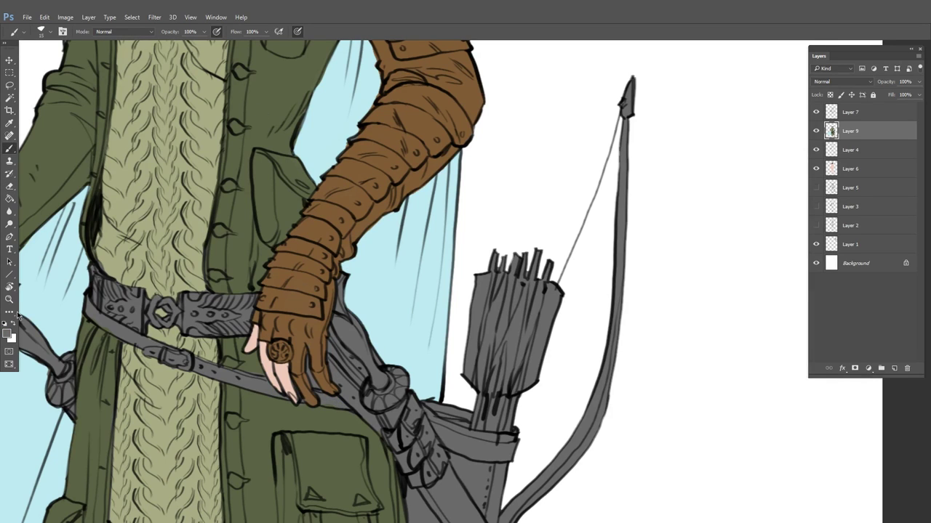
click(20, 336)
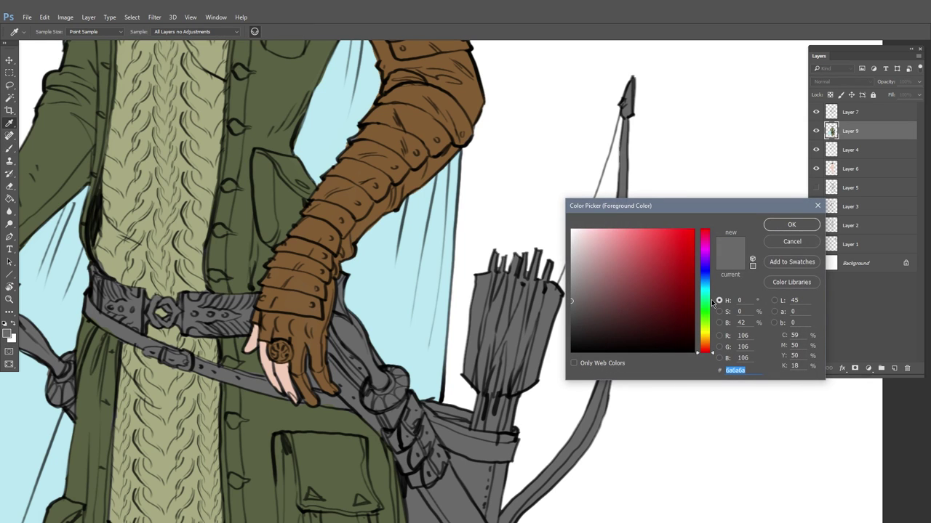
drag(712, 328, 706, 342)
click(657, 270)
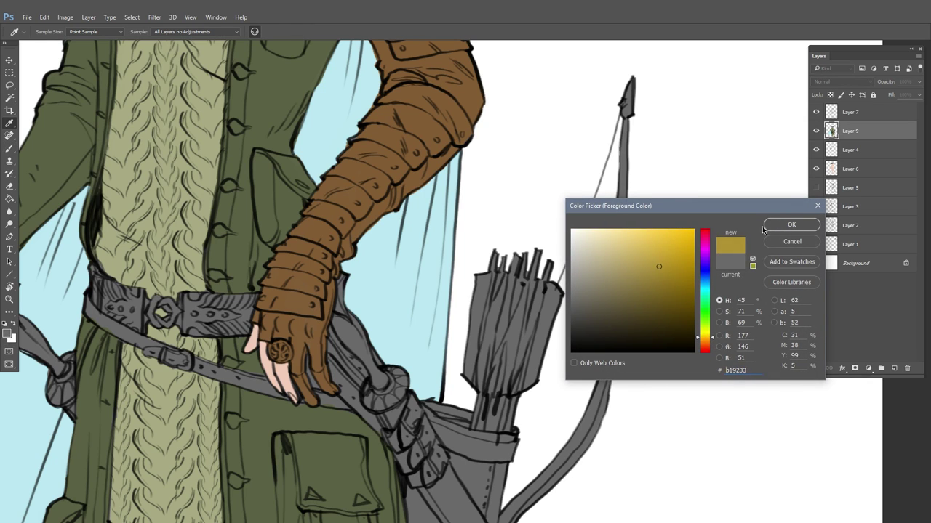
click(791, 224)
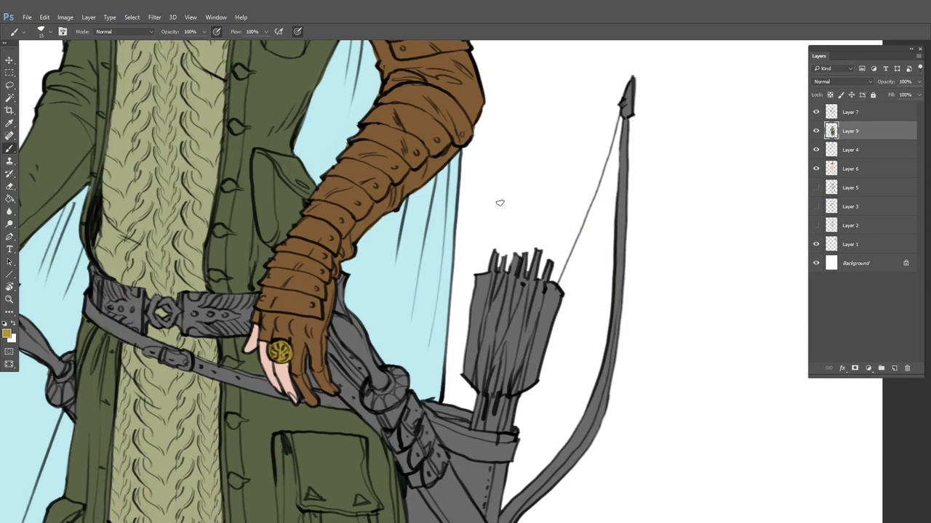
Select the brown armoured sleeve with the Magic Wand and add a new layer above the flat colour layer
click(10, 99)
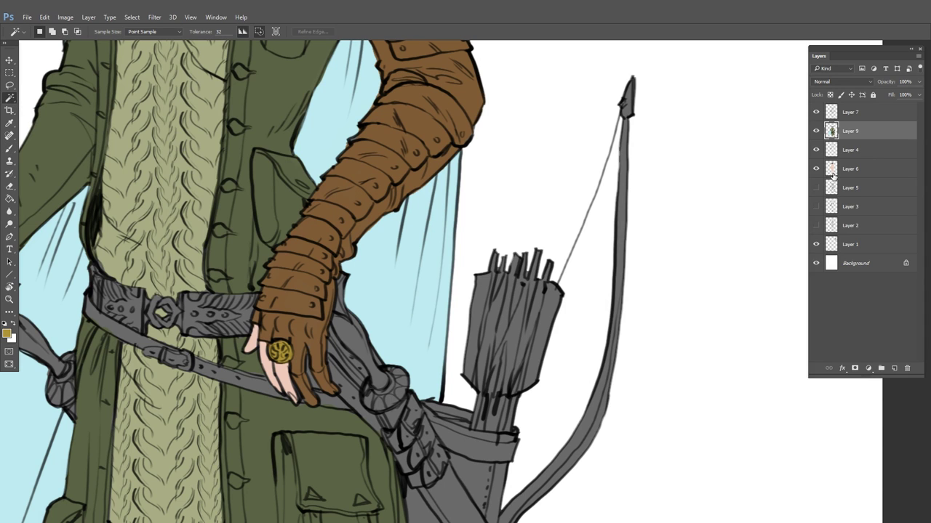
drag(688, 297, 584, 284)
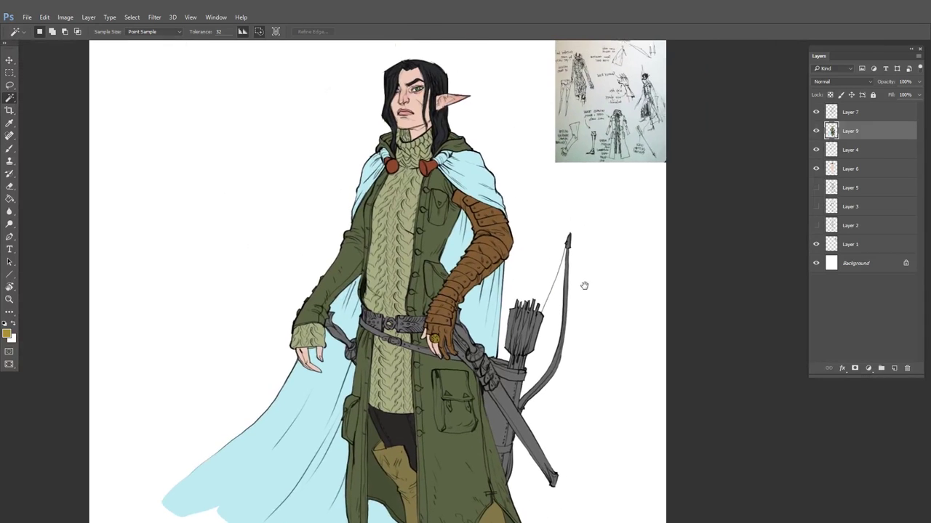
click(816, 151)
click(817, 150)
scroll(471, 270, up, 2)
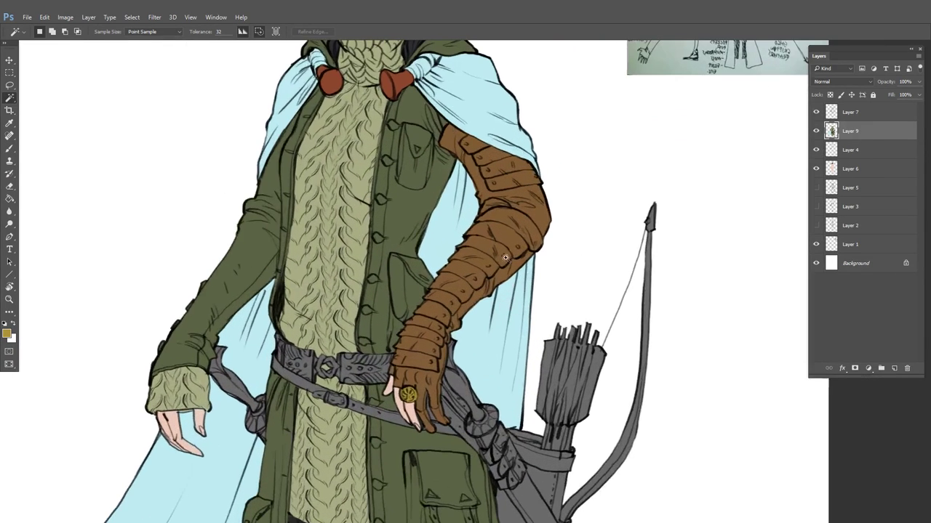
click(512, 276)
key(ctrl+shift+n)
key(Return)
key(ctrl+d)
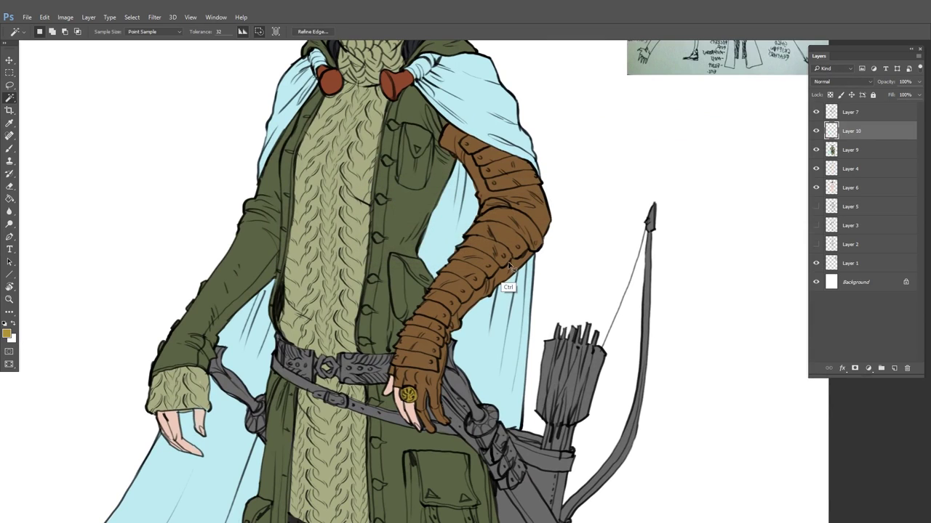
Sample the sleeve's brown and set the foreground to a darker, more saturated brown for the armour plates
key(b)
alt+click(541, 210)
click(8, 334)
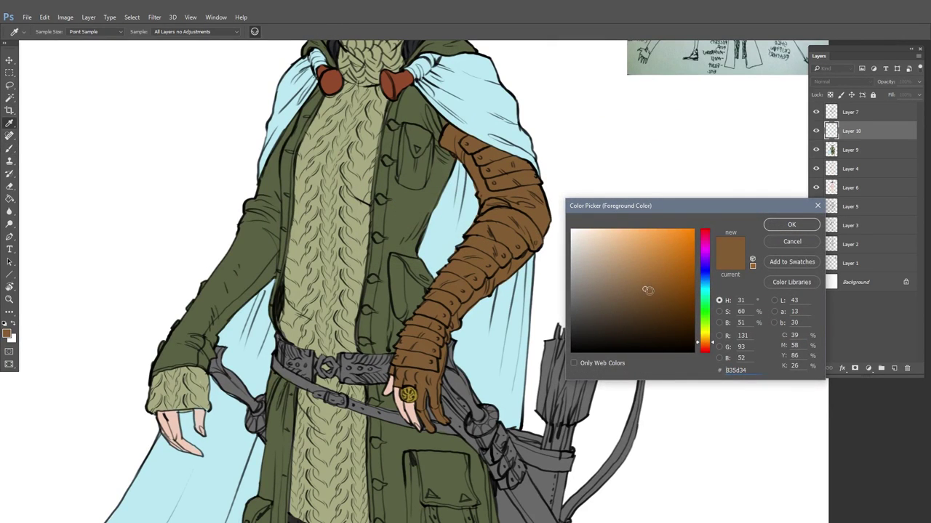
mouse_move(647, 290)
mouse_down()
mouse_move(650, 306)
mouse_move(659, 301)
mouse_up()
click(791, 224)
key(b)
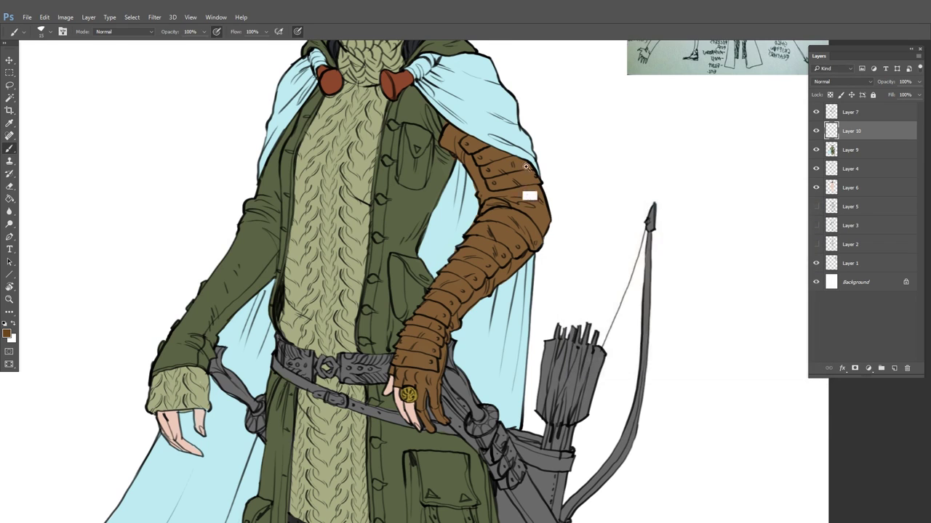
Paint the overlapping forearm plates dark brown on the new layer, leaving the glove and underlying sleeve lighter
scroll(526, 167, up, 2)
mouse_move(446, 118)
mouse_down()
mouse_move(454, 148)
mouse_move(477, 194)
mouse_move(470, 202)
mouse_move(547, 188)
mouse_move(544, 174)
mouse_move(511, 186)
mouse_move(496, 165)
mouse_move(471, 163)
mouse_move(457, 131)
mouse_up()
mouse_move(462, 252)
mouse_down()
mouse_move(526, 264)
mouse_move(542, 301)
mouse_move(520, 299)
mouse_move(476, 327)
mouse_move(397, 406)
mouse_move(467, 275)
mouse_move(455, 271)
mouse_move(428, 293)
mouse_move(350, 430)
mouse_up()
drag(362, 450, 411, 334)
mouse_move(401, 295)
mouse_down()
mouse_move(353, 375)
mouse_move(436, 370)
mouse_move(421, 345)
mouse_move(433, 310)
mouse_move(390, 328)
mouse_move(439, 257)
mouse_move(422, 261)
mouse_move(444, 312)
mouse_up()
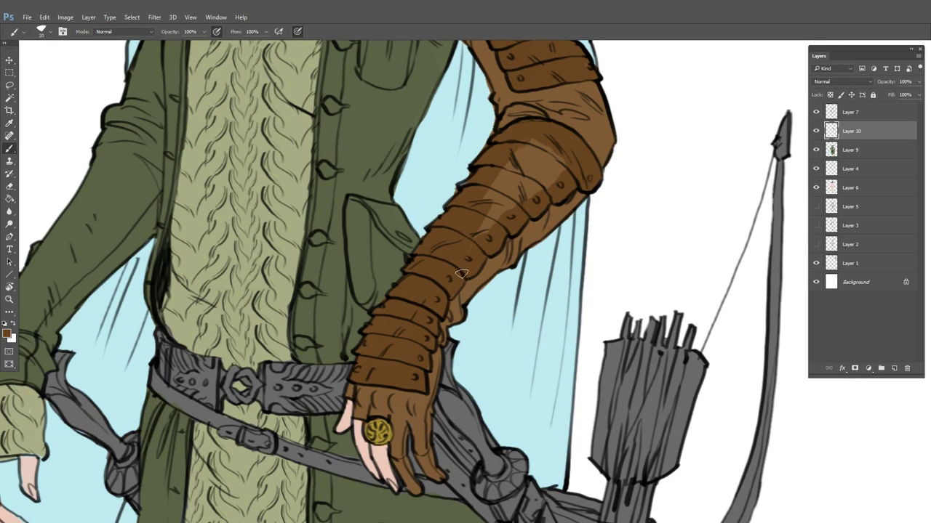
Fill in the remaining elbow and upper arm plates with dark brown using a larger brush
key(bracketright)
key(bracketright)
key(bracketright)
drag(533, 141, 569, 178)
drag(585, 234, 549, 397)
Sample the coat's olive green and paint the small cloth fold just above the elbow plates with a smaller brush
alt+click(354, 274)
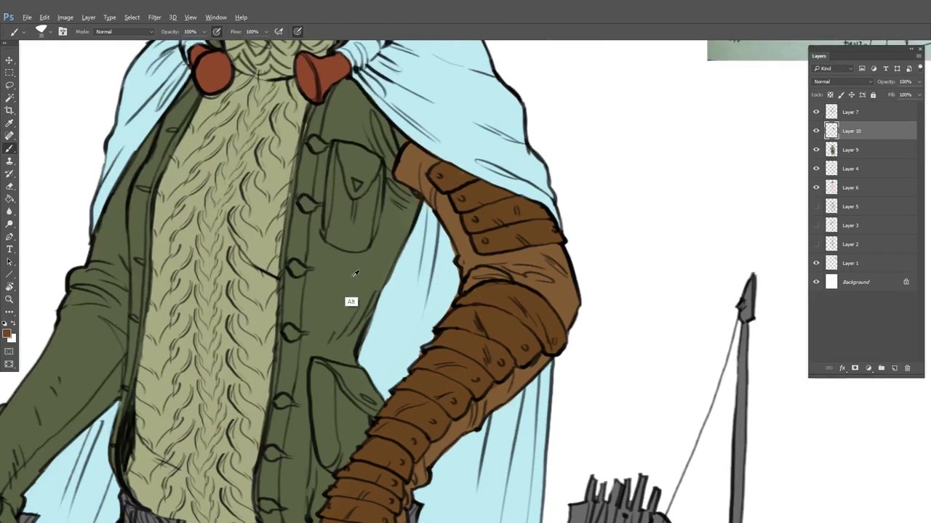
key(bracketleft)
key(bracketleft)
key(bracketleft)
drag(477, 275, 481, 271)
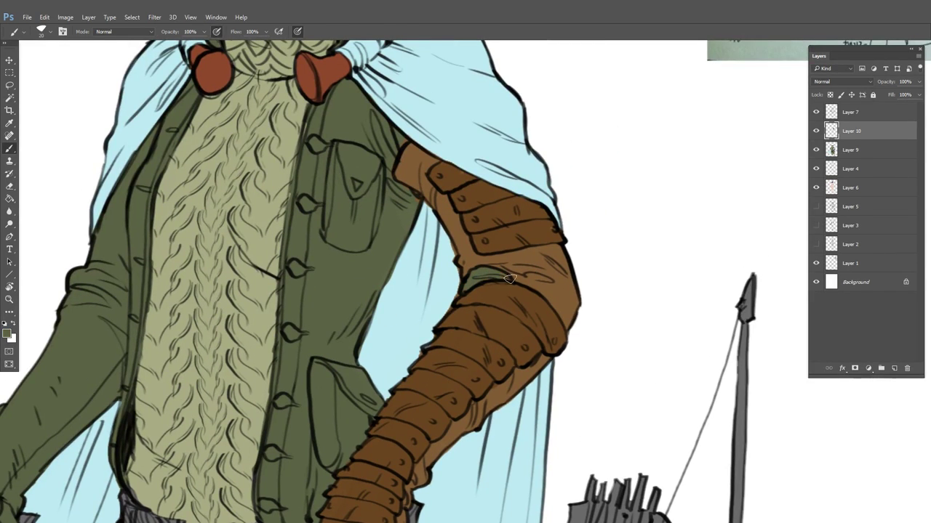
scroll(539, 326, down, 10)
scroll(534, 325, up, 12)
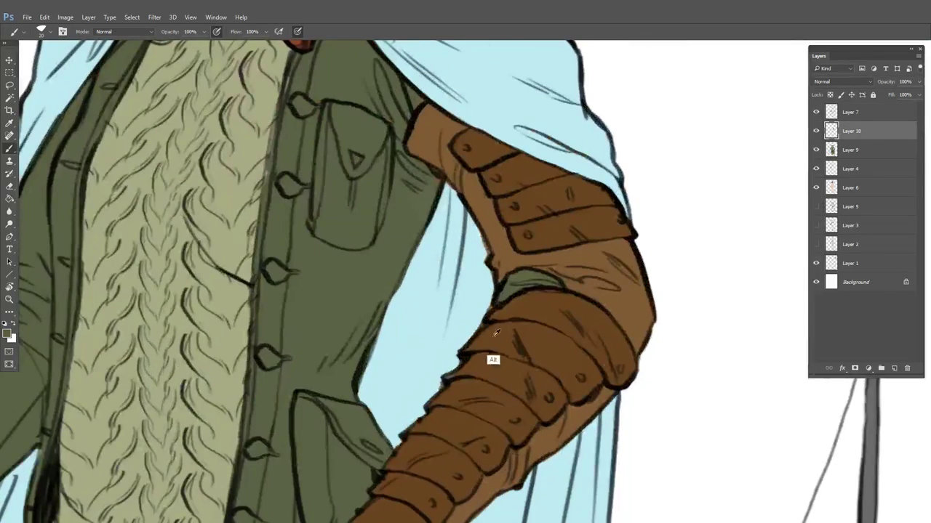
Sample the plates' dark brown again and merge the plate layer down into the flat colour layer
alt+click(492, 359)
scroll(449, 389, down, 5)
scroll(509, 327, up, 1)
key(ctrl+e)
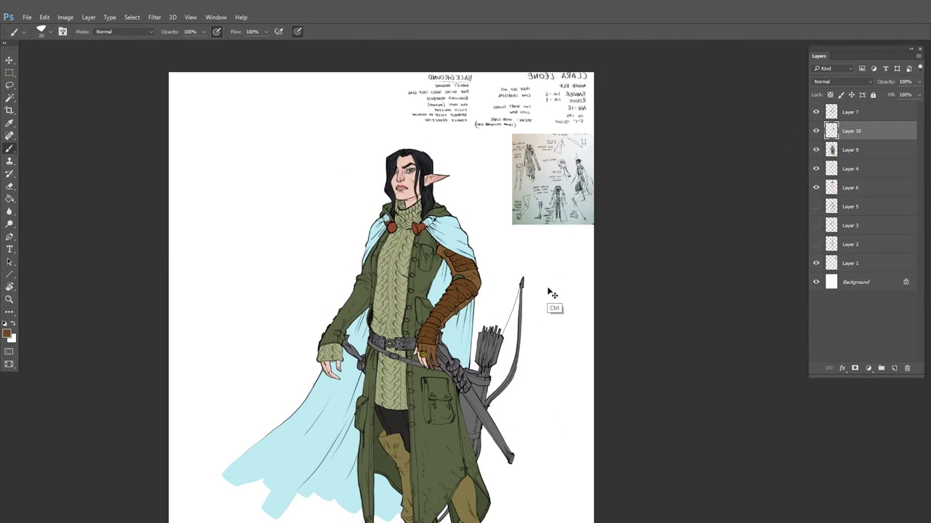
drag(548, 341, 536, 308)
scroll(536, 308, up, 4)
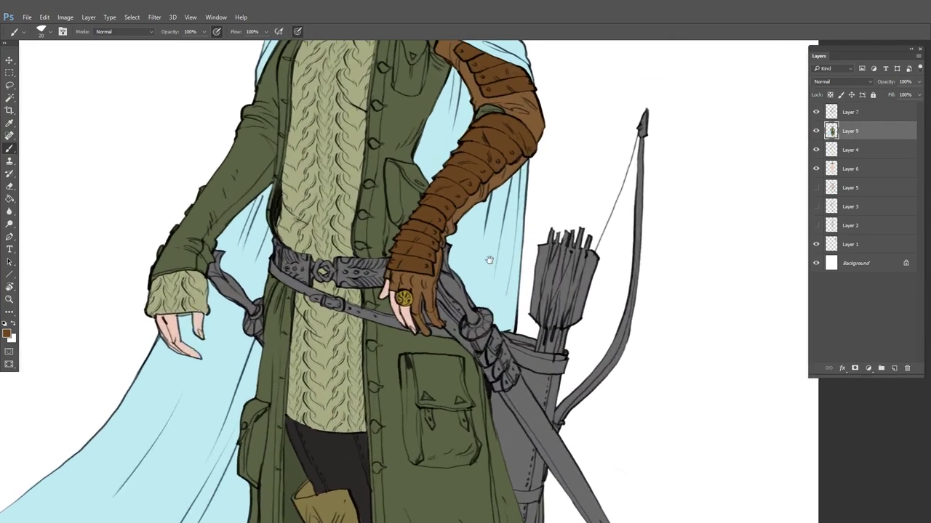
Sample the ring's gold as foreground colour and select the remaining grey belts, scabbard and quiver with the Magic Wand
alt+click(405, 298)
scroll(396, 291, up, 8)
scroll(508, 466, down, 8)
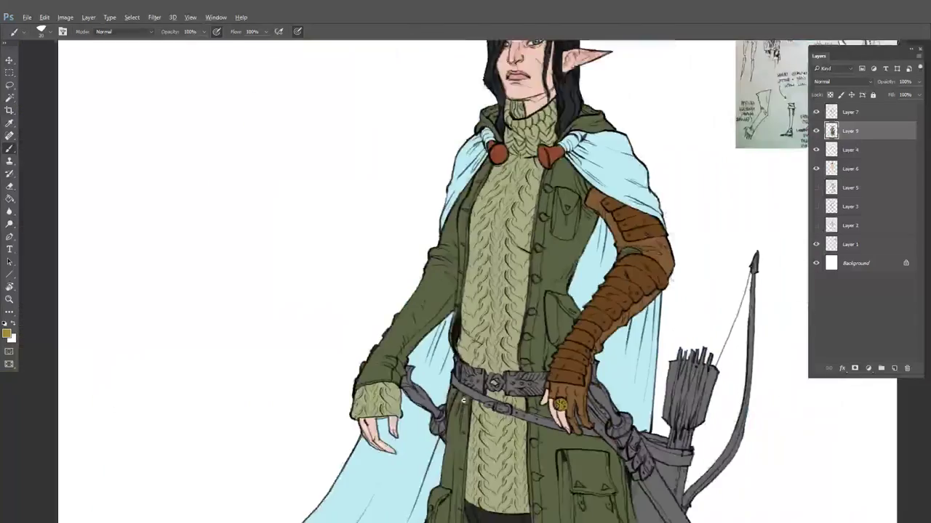
scroll(370, 229, down, 3)
key(/)
drag(370, 229, 411, 230)
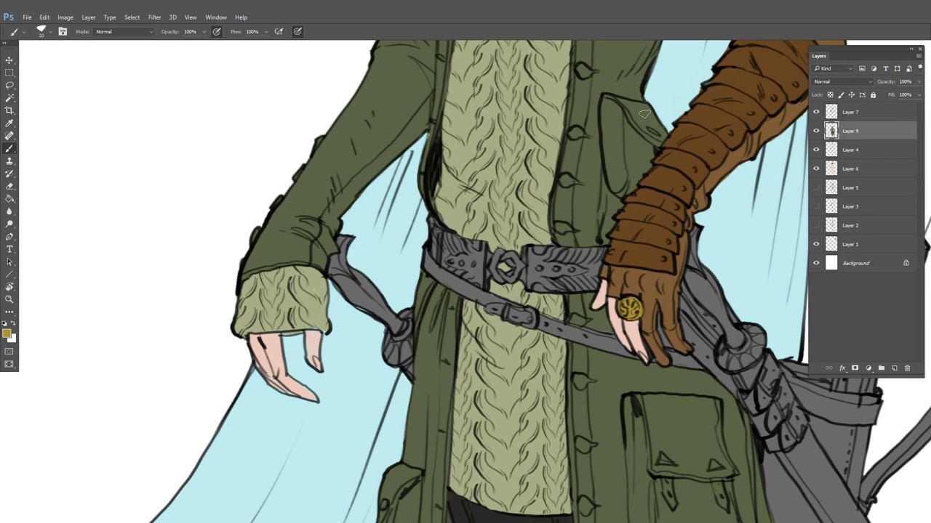
click(10, 97)
drag(689, 364, 554, 342)
shift+click(607, 309)
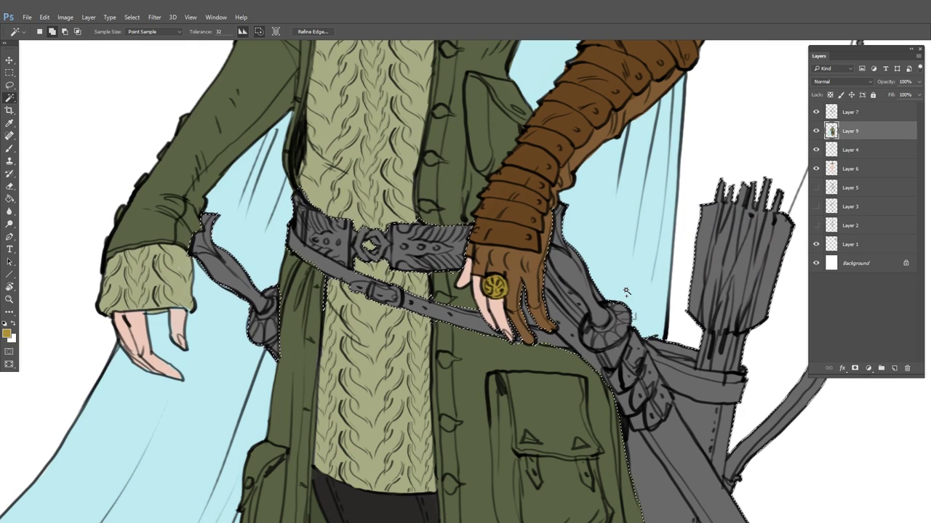
Fill the selected belt, weapon and quiver areas with a darker grey and switch to the Brush tool
key(shift+BackSpace)
key(Return)
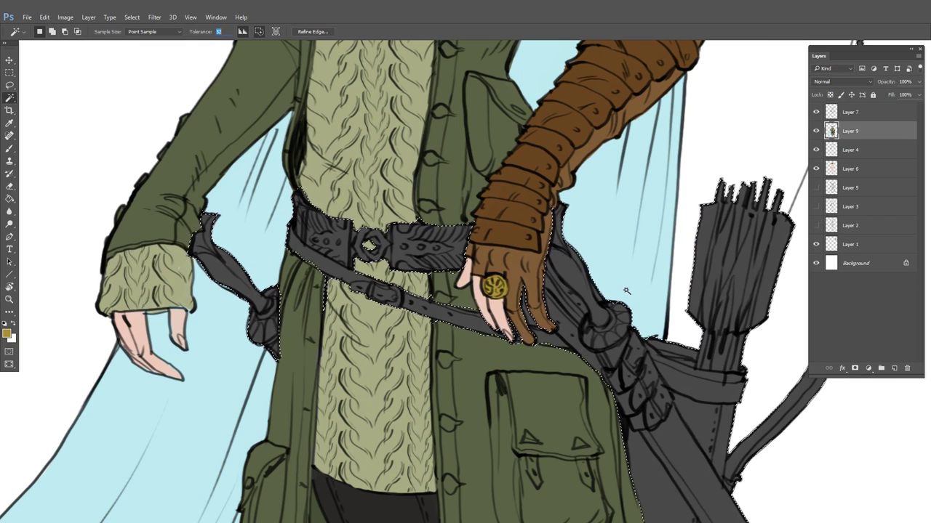
key(BackSpace)
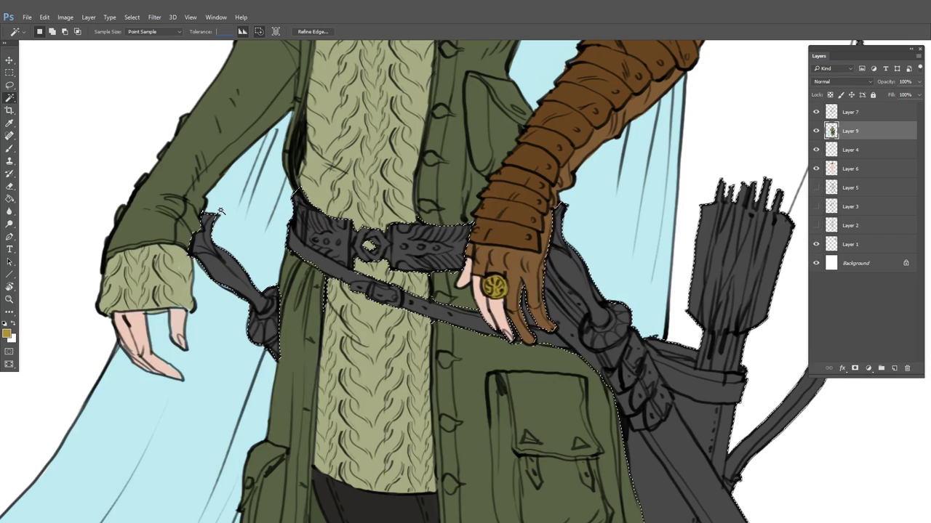
click(9, 147)
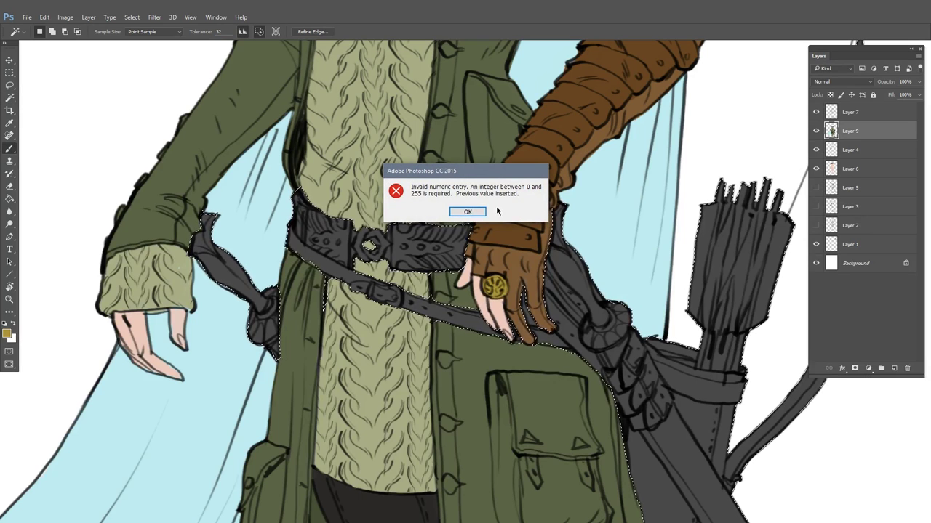
key(Return)
Paint the pommel and round guard of the dagger behind the coat gold, undoing the stray erasure on its grip
drag(202, 236, 208, 218)
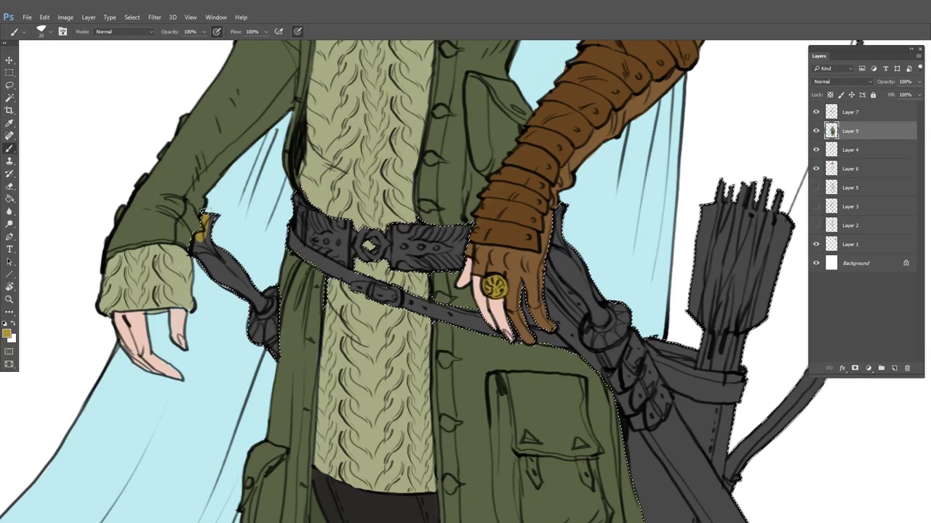
key(bracketleft)
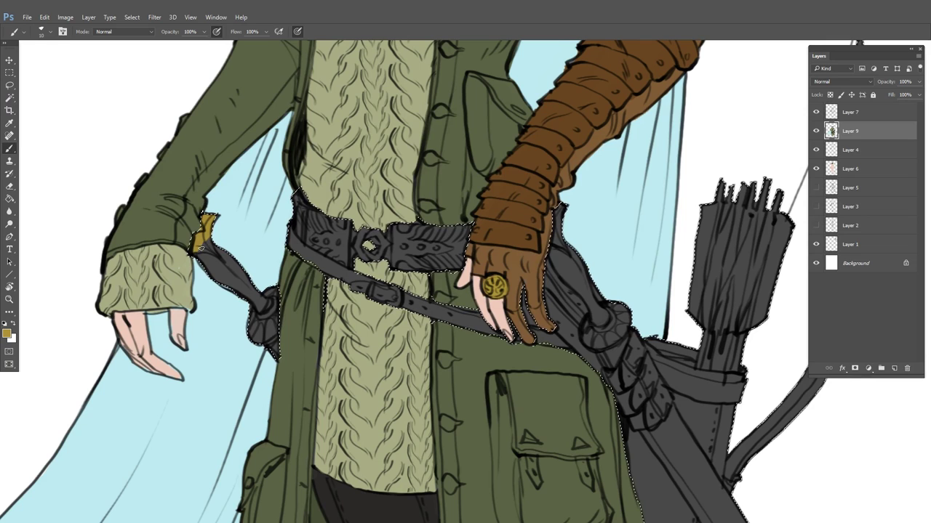
drag(214, 252, 210, 242)
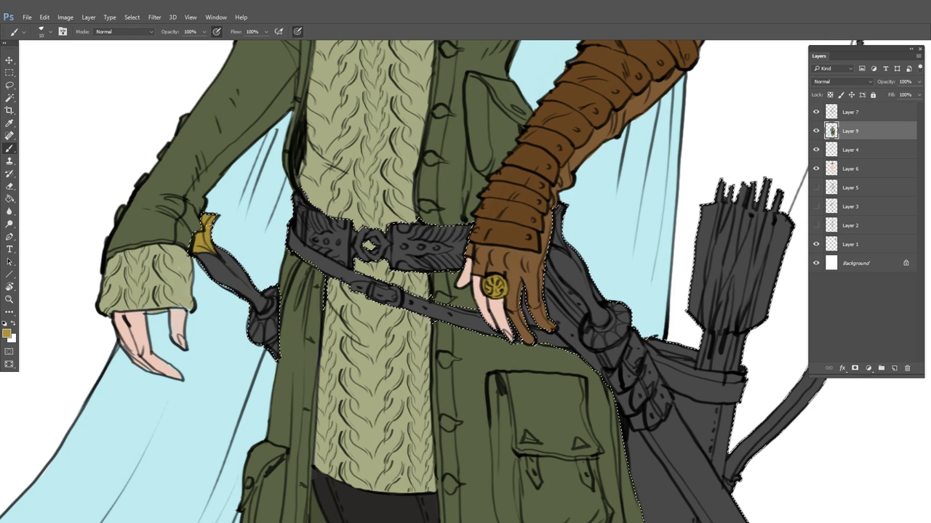
key(bracketright)
key(bracketright)
key(bracketright)
mouse_move(245, 313)
mouse_down()
mouse_move(262, 331)
mouse_move(275, 309)
mouse_move(272, 339)
mouse_up()
key(e)
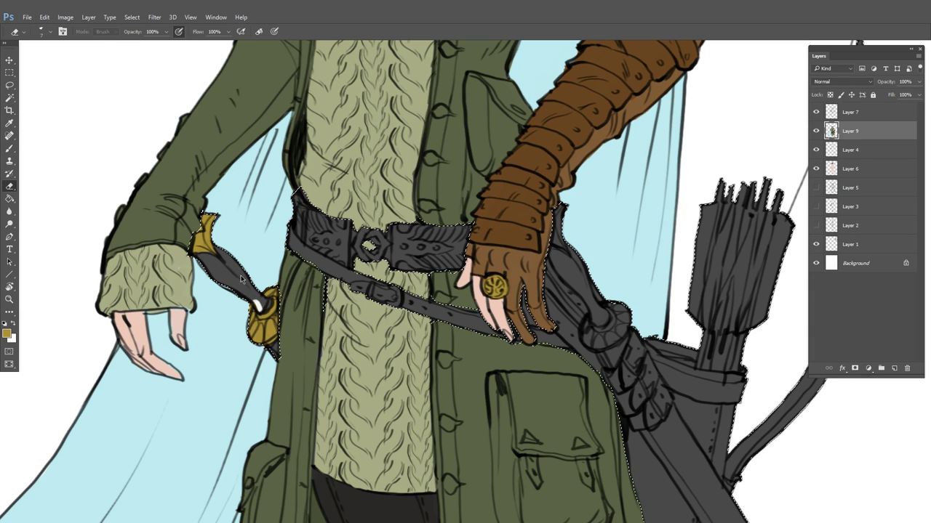
key(ctrl+alt+z)
click(18, 147)
key(b)
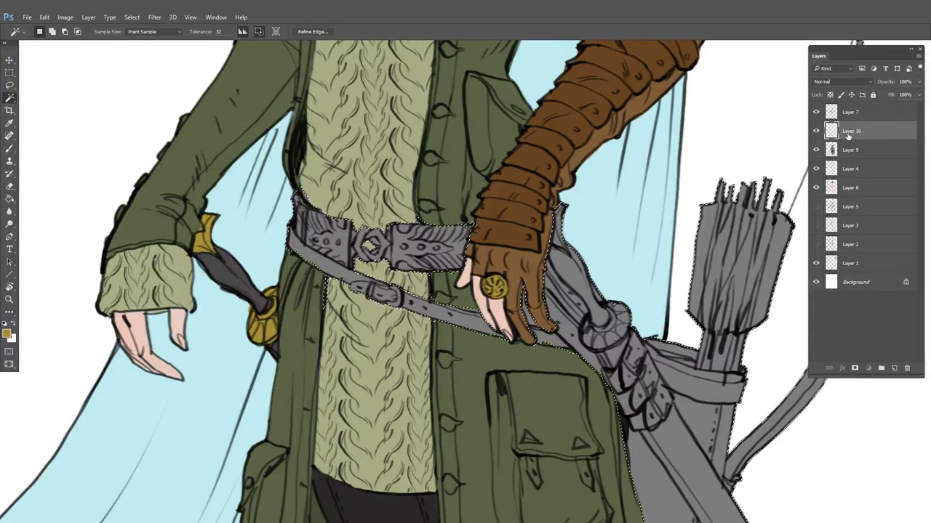
Clear the selection and paint the wide belt's clasp and ornaments and the narrow strap's buckle gold
key(ctrl+d)
key(b)
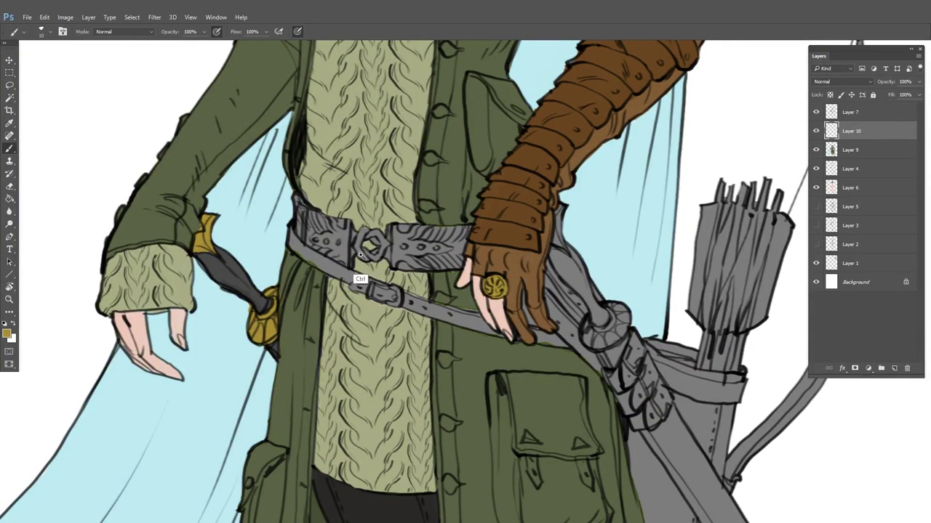
scroll(357, 276, up, 2)
mouse_move(304, 209)
mouse_down()
mouse_move(288, 230)
mouse_move(303, 222)
mouse_move(317, 258)
mouse_move(338, 266)
mouse_move(310, 194)
mouse_move(335, 222)
mouse_move(352, 197)
mouse_move(362, 260)
mouse_move(381, 218)
mouse_move(405, 268)
mouse_move(421, 222)
mouse_move(444, 227)
mouse_move(462, 212)
mouse_move(444, 237)
mouse_move(511, 246)
mouse_move(451, 256)
mouse_move(457, 279)
mouse_move(464, 274)
mouse_move(419, 266)
mouse_move(430, 246)
mouse_move(461, 253)
mouse_up()
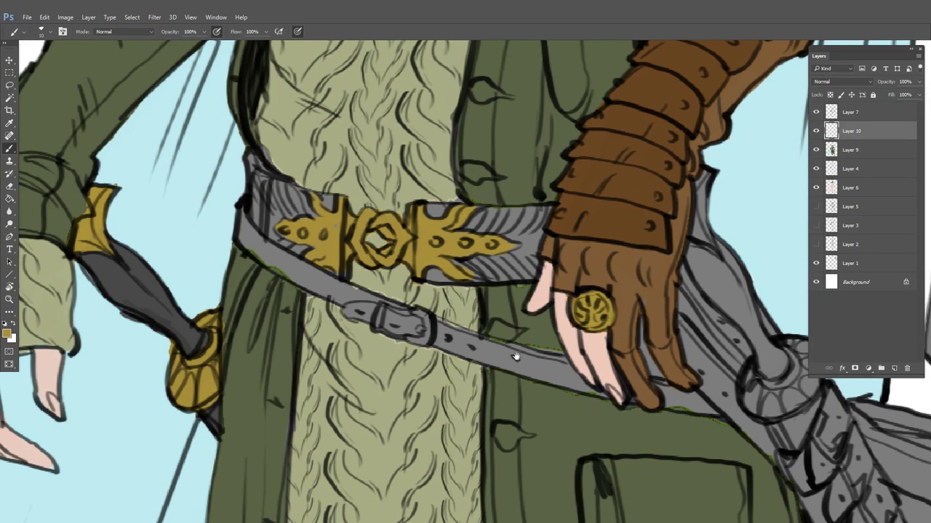
drag(399, 295, 342, 270)
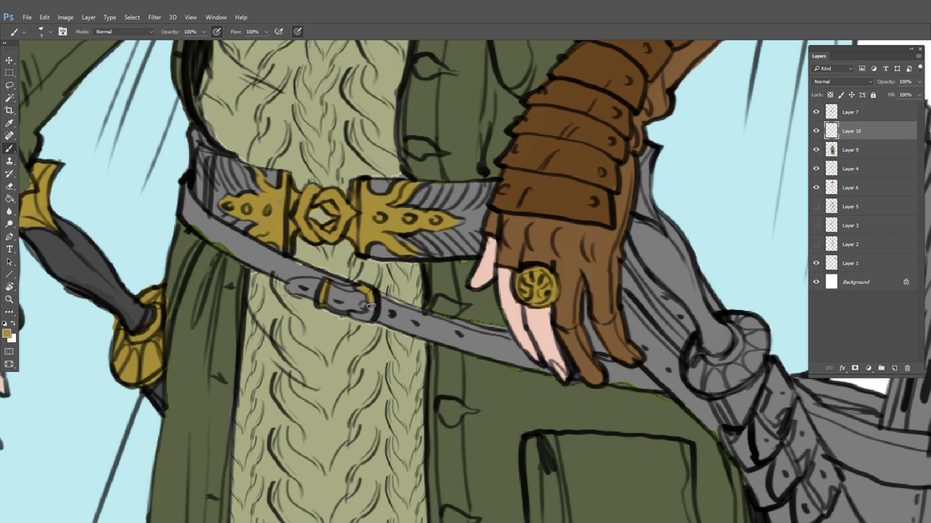
Paint the sword's pommel, its round guard and the angular trim on the scabbard's wrapping gold
drag(636, 339, 333, 278)
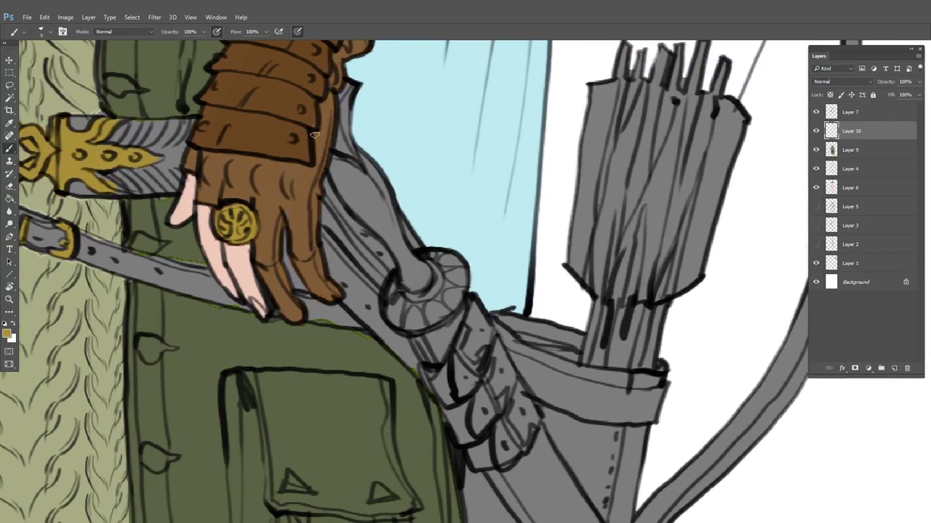
mouse_move(342, 149)
mouse_down()
mouse_move(344, 109)
mouse_move(357, 151)
mouse_up()
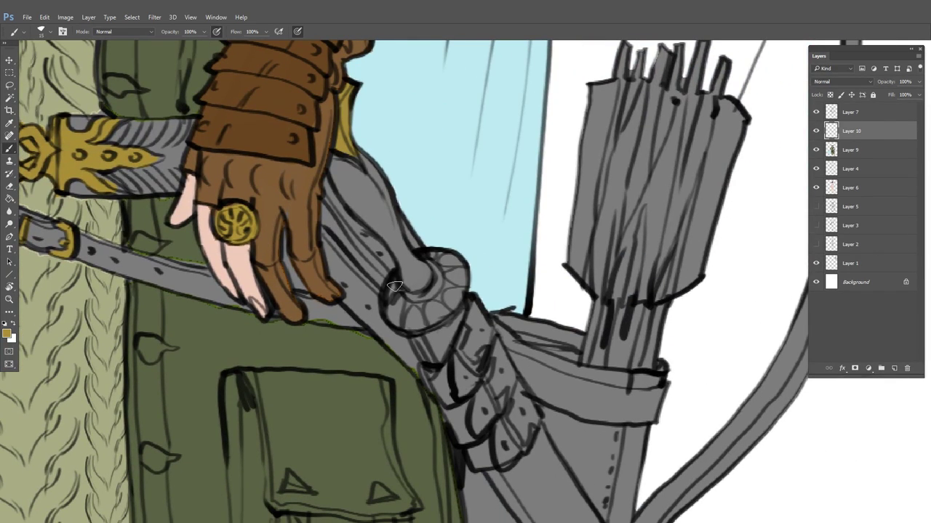
mouse_move(395, 286)
mouse_down()
mouse_move(401, 319)
mouse_move(393, 297)
mouse_move(422, 297)
mouse_move(440, 272)
mouse_move(435, 257)
mouse_move(453, 271)
mouse_move(450, 304)
mouse_move(393, 310)
mouse_up()
drag(460, 332, 473, 367)
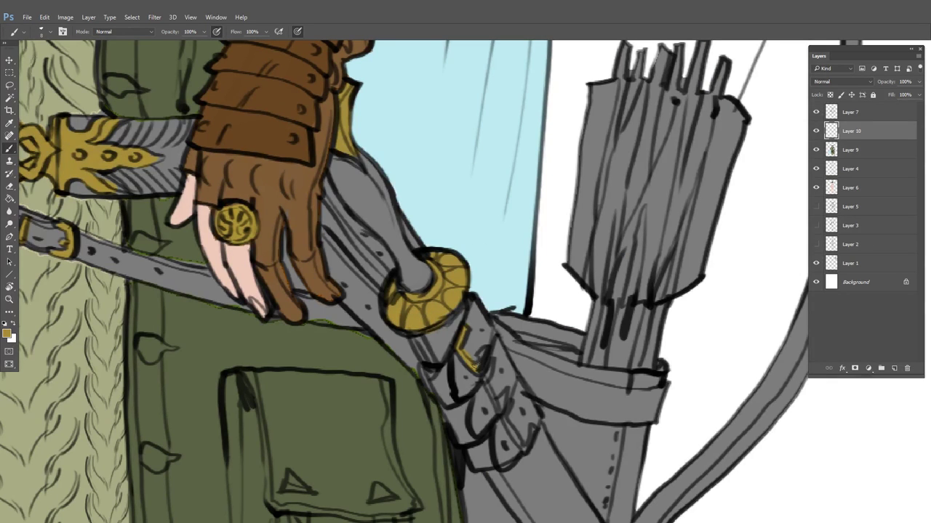
drag(511, 427, 527, 445)
Paint the buttons down the front of the coat gold, from the chest to below the belt
mouse_move(626, 397)
mouse_down()
mouse_move(568, 379)
mouse_move(459, 266)
mouse_move(516, 236)
mouse_move(512, 320)
mouse_up()
scroll(410, 282, up, 3)
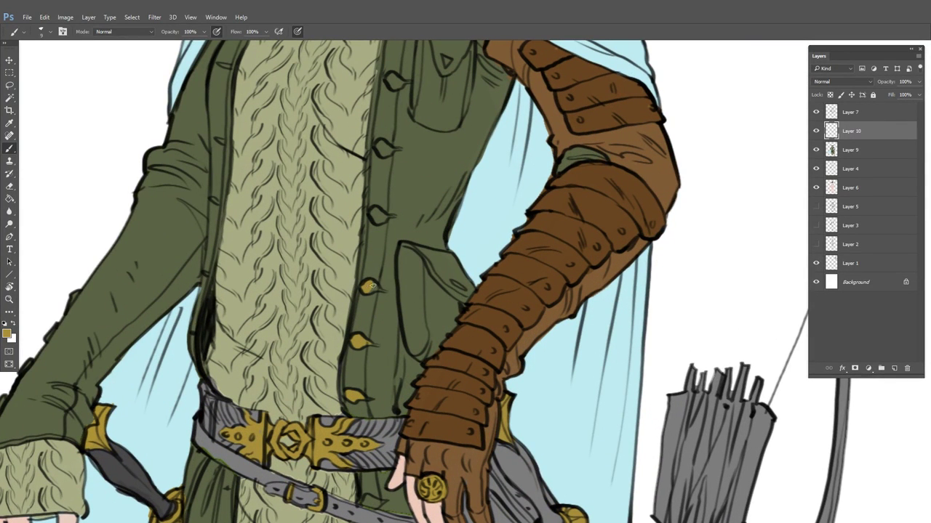
drag(380, 141, 381, 145)
drag(411, 80, 342, 269)
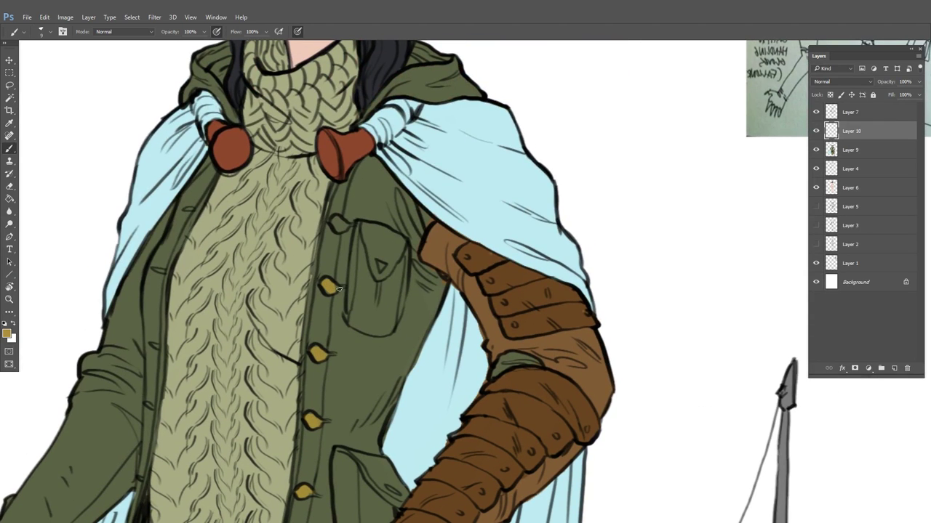
scroll(380, 269, down, 10)
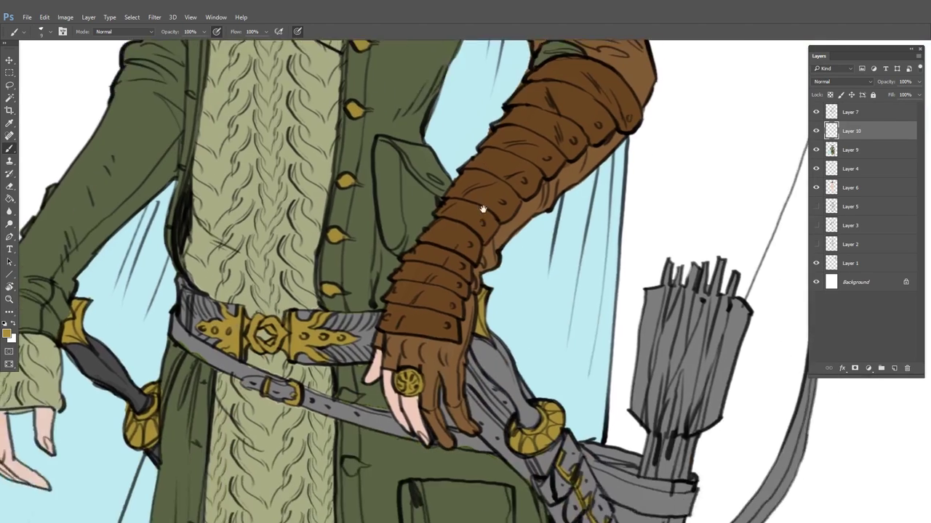
drag(326, 204, 342, 202)
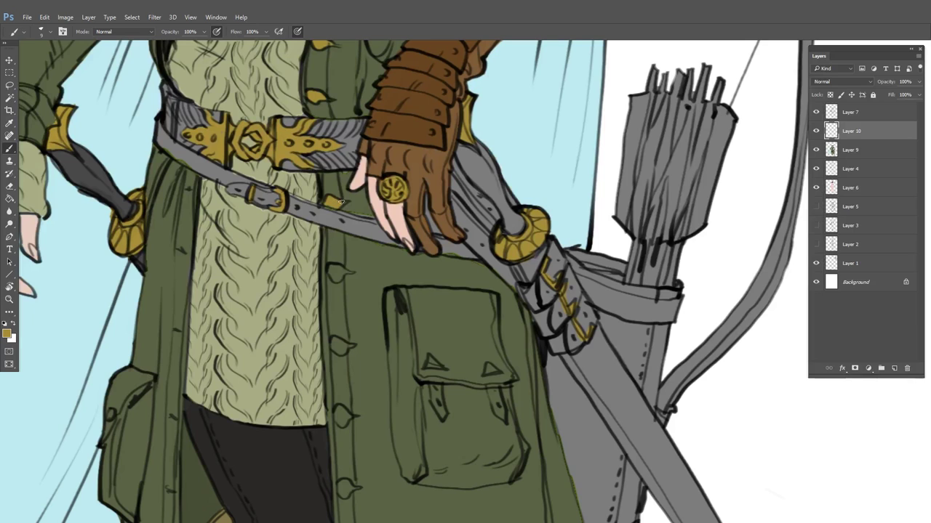
drag(333, 272, 339, 279)
scroll(351, 418, down, 5)
click(371, 278)
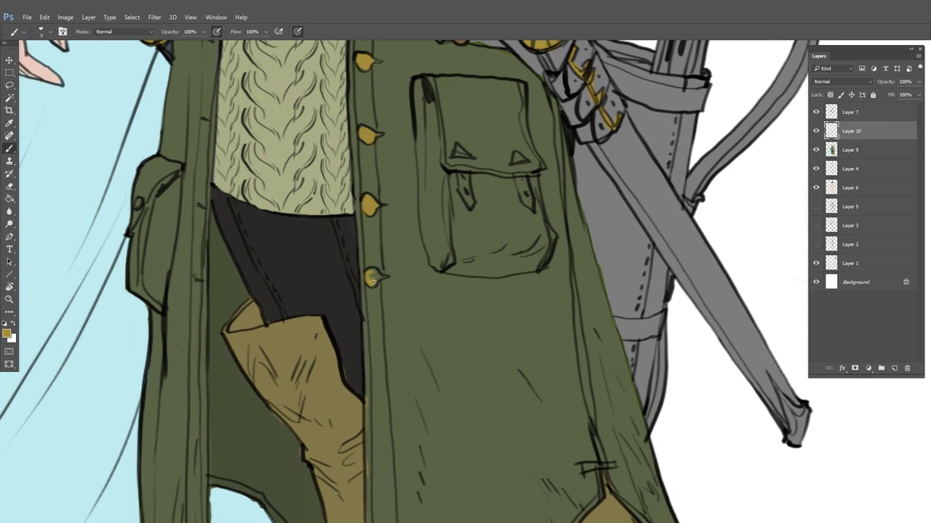
Paint the triangular fittings on the coat's large pocket and the tip of the sword's scabbard gold
scroll(427, 244, up, 2)
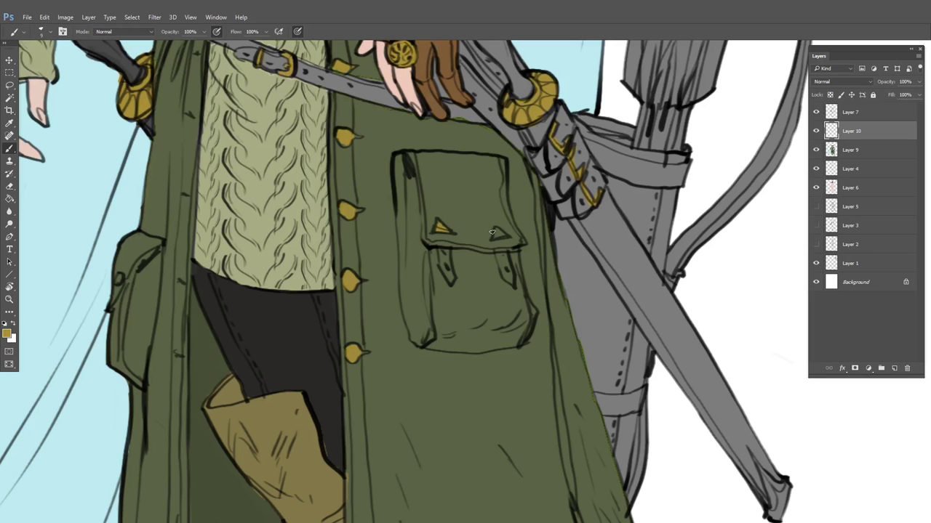
drag(710, 387, 405, 262)
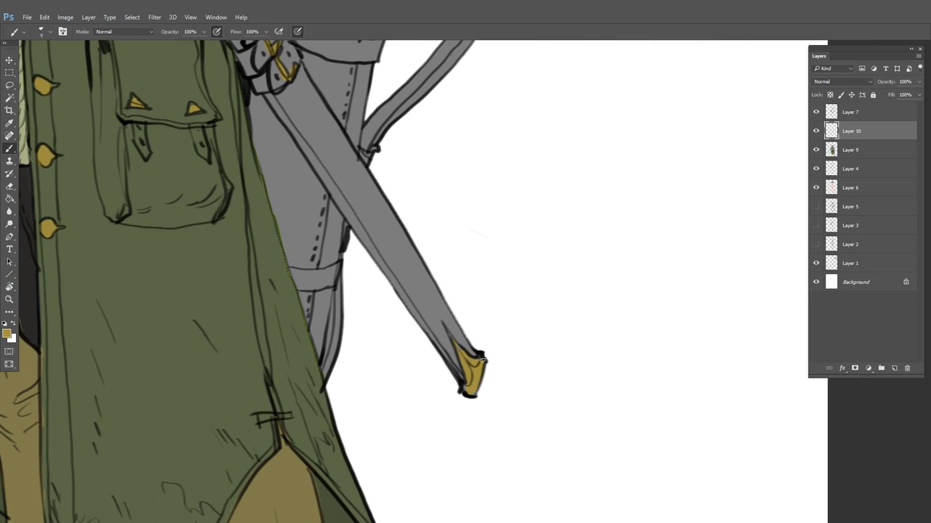
scroll(494, 357, down, 4)
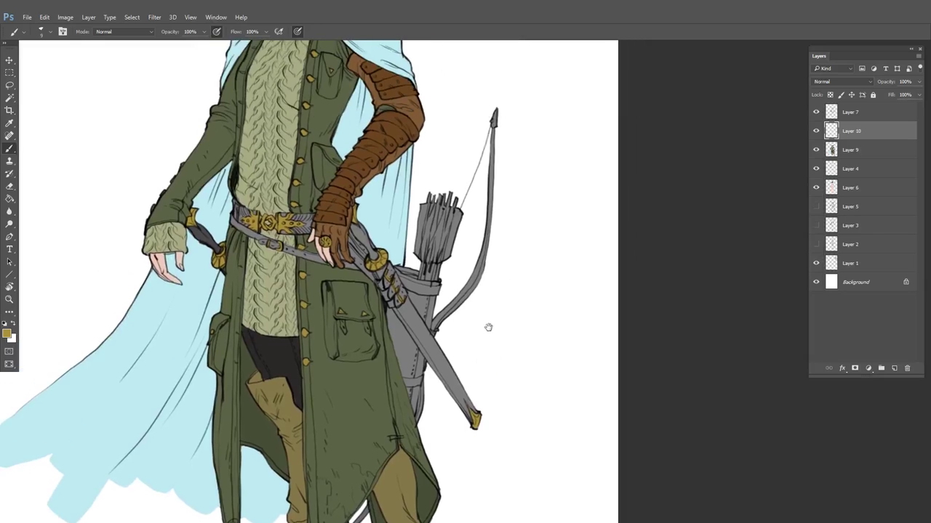
Add a new layer directly above Layer 9
click(863, 149)
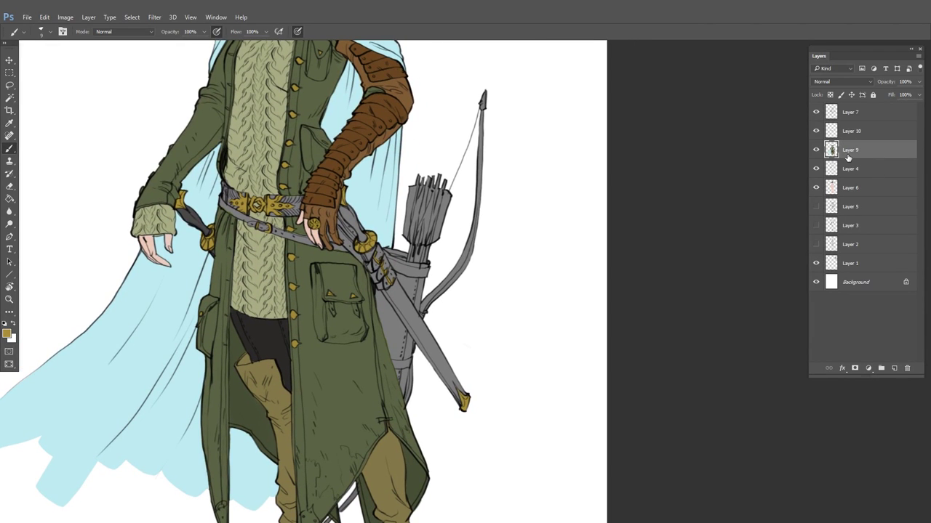
key(ctrl+shift+n)
key(Return)
scroll(265, 459, up, 2)
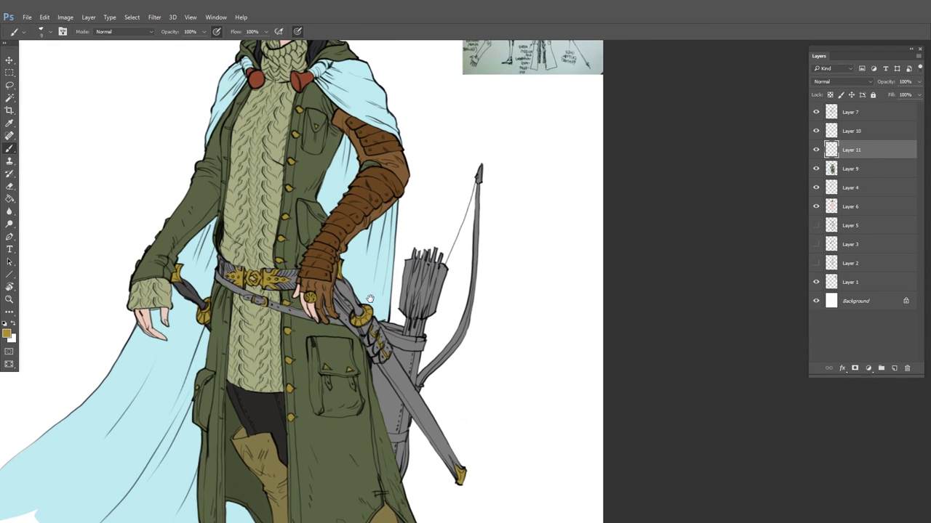
Set the foreground colour to a dark red and return to the Brush tool
alt+click(317, 278)
click(7, 333)
drag(704, 316, 713, 352)
drag(659, 295, 660, 300)
click(791, 225)
key(b)
scroll(341, 290, up, 2)
Delete Layer 10 and Layer 11
click(855, 133)
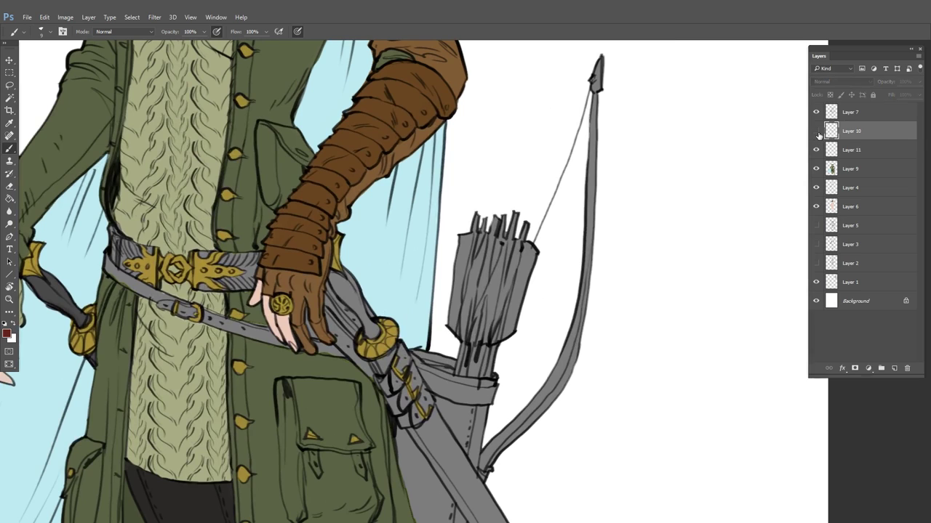
key(Delete)
click(841, 153)
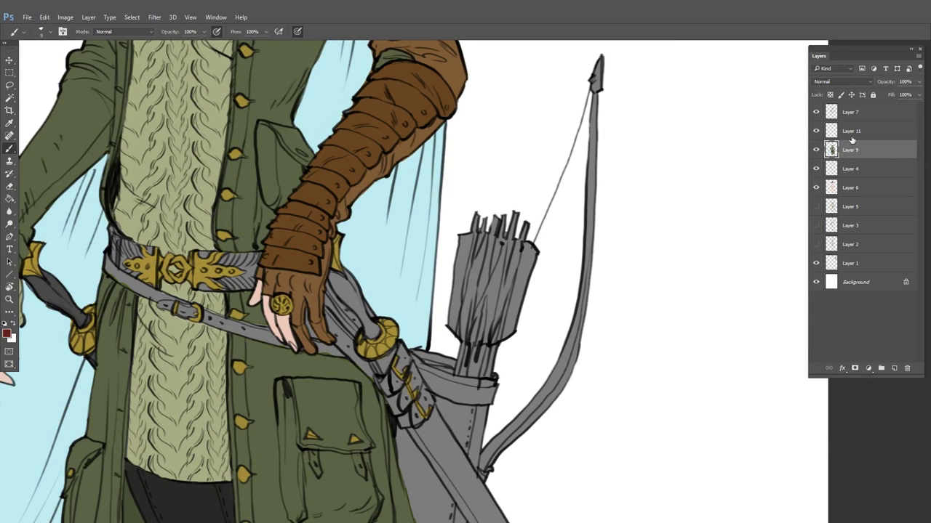
click(852, 136)
key(Delete)
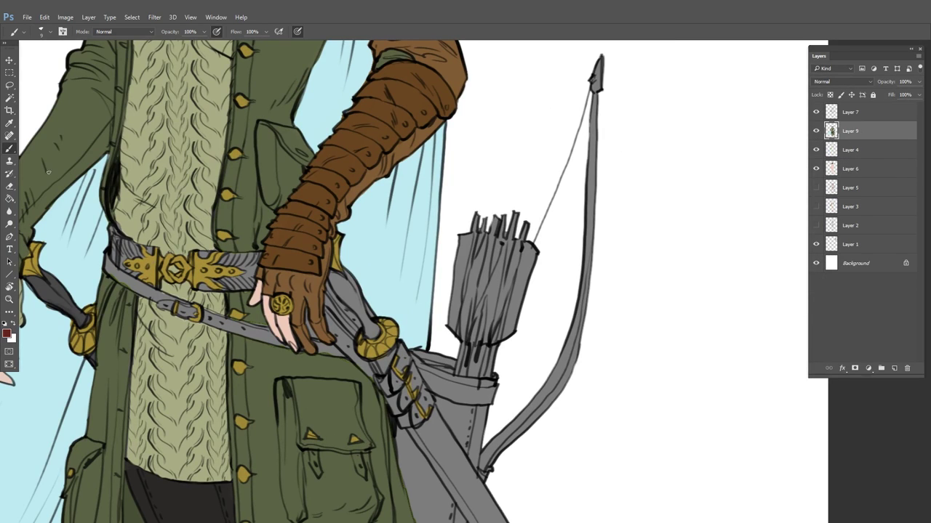
Fill the grey areas of the belt, strap, sword, quiver and bow on Layer 9 with dark red using the Paint Bucket
click(10, 197)
click(266, 248)
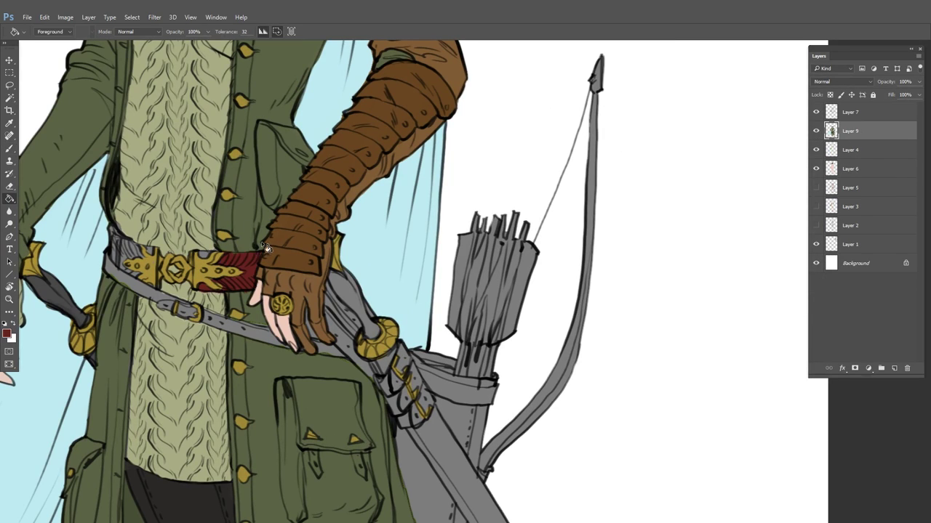
click(207, 258)
click(145, 241)
click(237, 329)
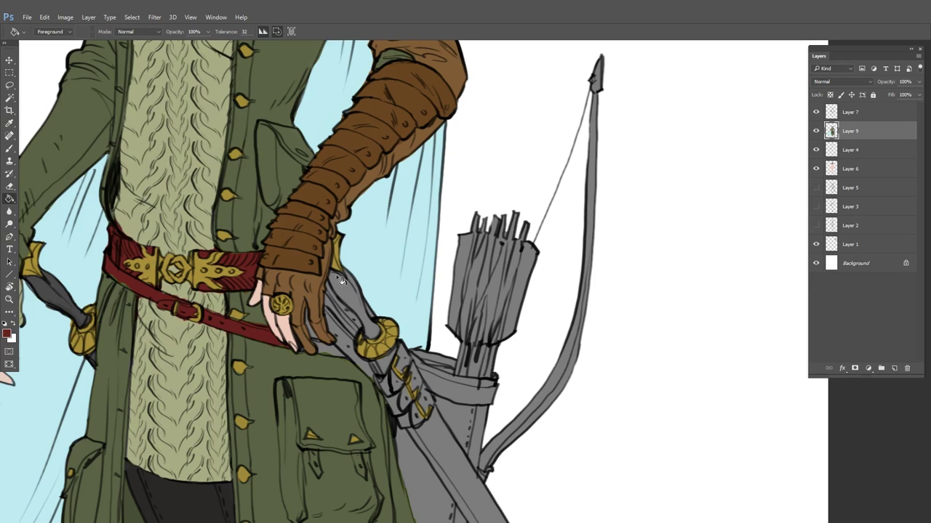
scroll(341, 280, down, 3)
click(312, 270)
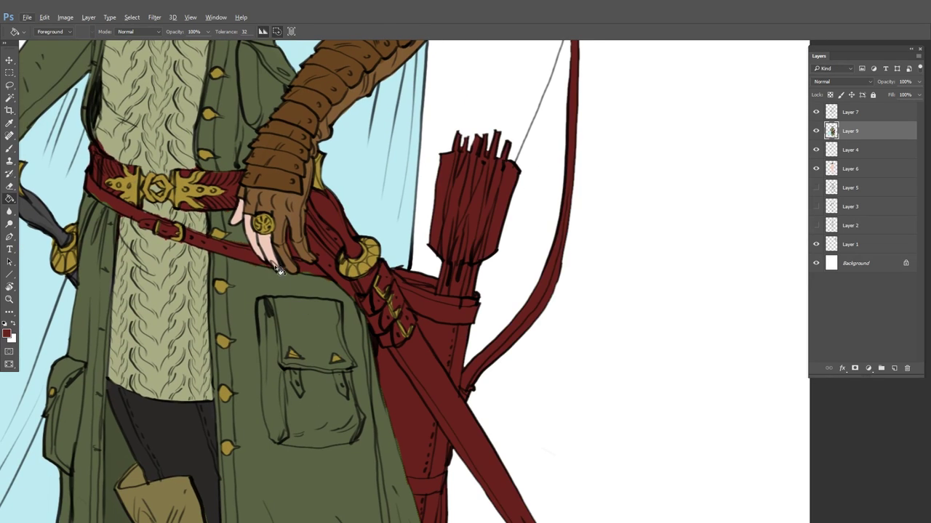
Touch up the strap's edge beside the gloved fingers with colours sampled from the coat and strap
key(b)
alt+click(308, 277)
drag(313, 272, 302, 270)
alt+click(326, 263)
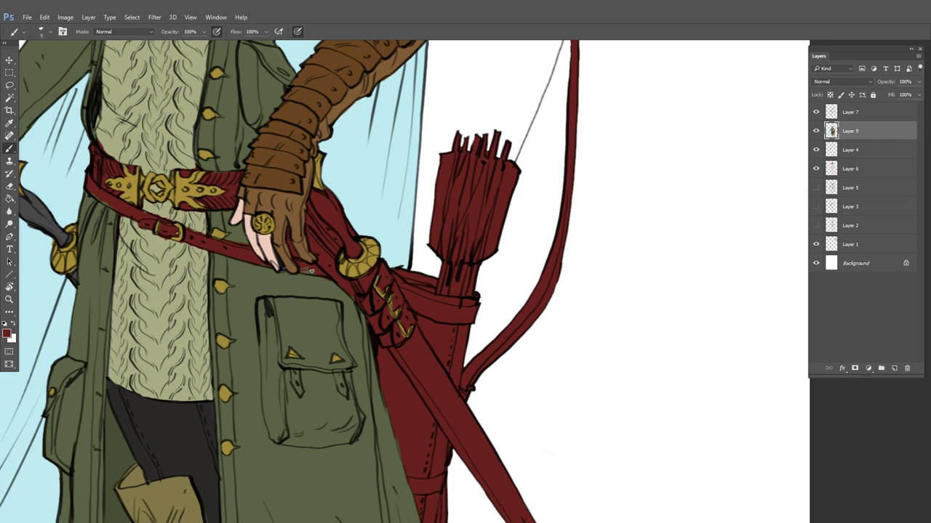
alt+click(291, 281)
Paint the band around the quiver's upper edge brown with a colour sampled from the glove
drag(505, 297, 491, 245)
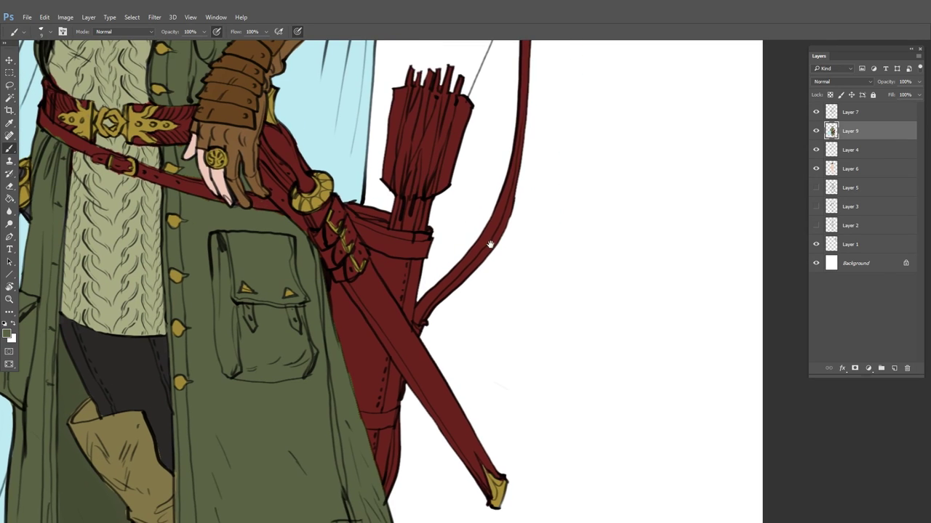
drag(378, 134, 476, 210)
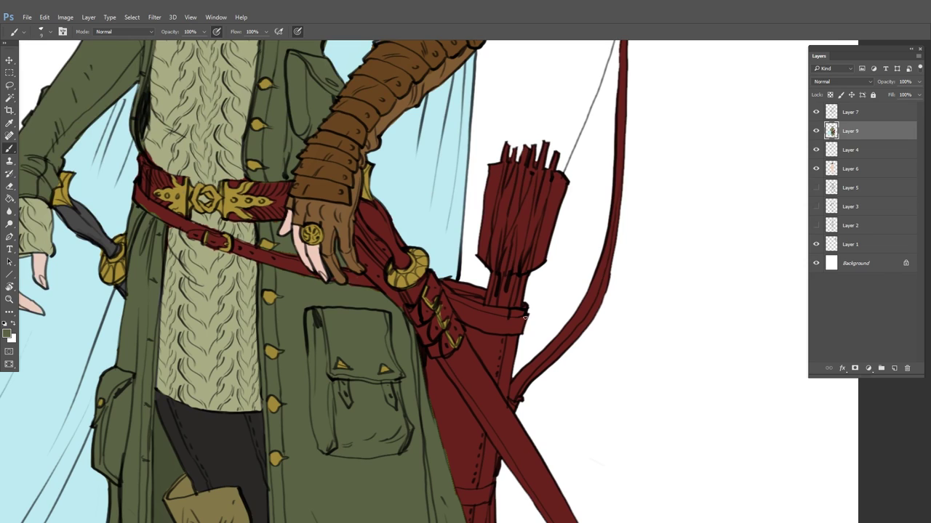
drag(531, 331, 516, 277)
drag(368, 138, 357, 232)
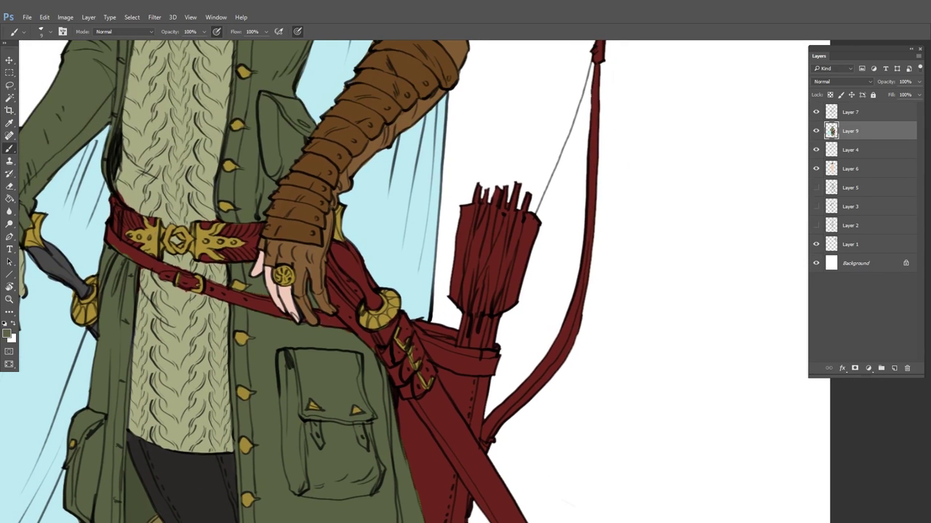
alt+click(294, 271)
drag(424, 345, 477, 363)
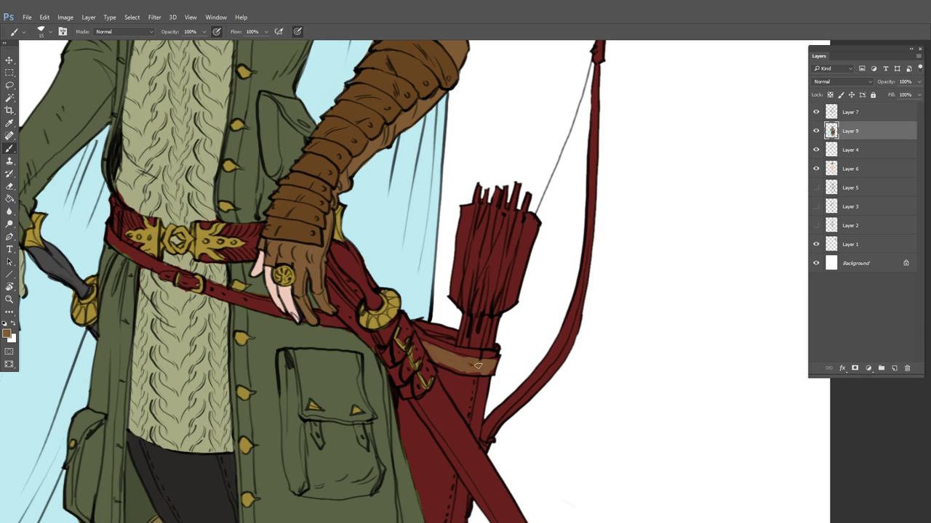
Clean up the lower belt strap's edges with sampled colours and paint the sheath end below the dagger's guard dark red
scroll(509, 291, down, 5)
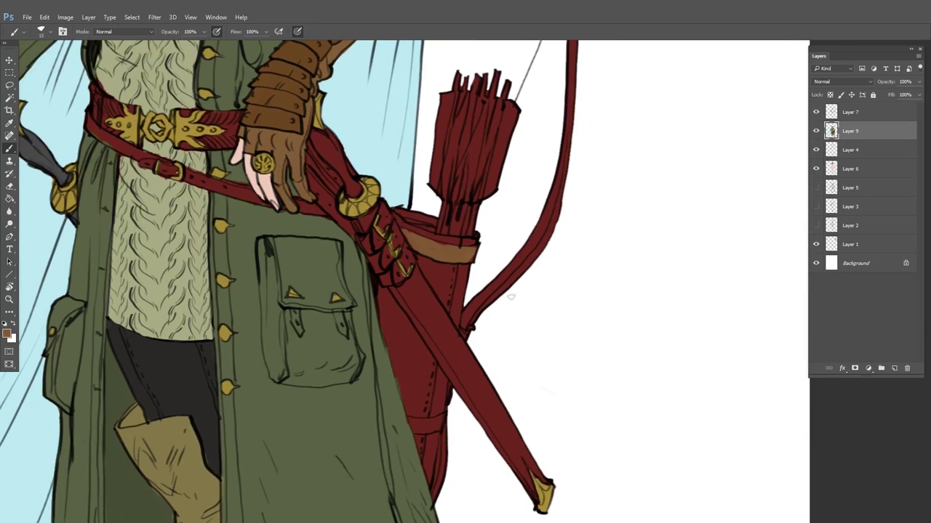
scroll(530, 311, up, 4)
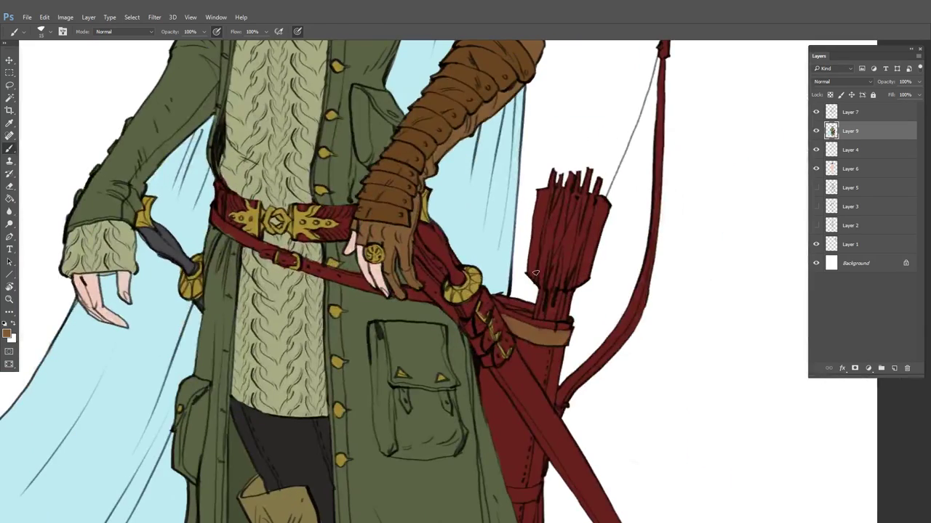
scroll(535, 274, down, 4)
scroll(161, 187, up, 5)
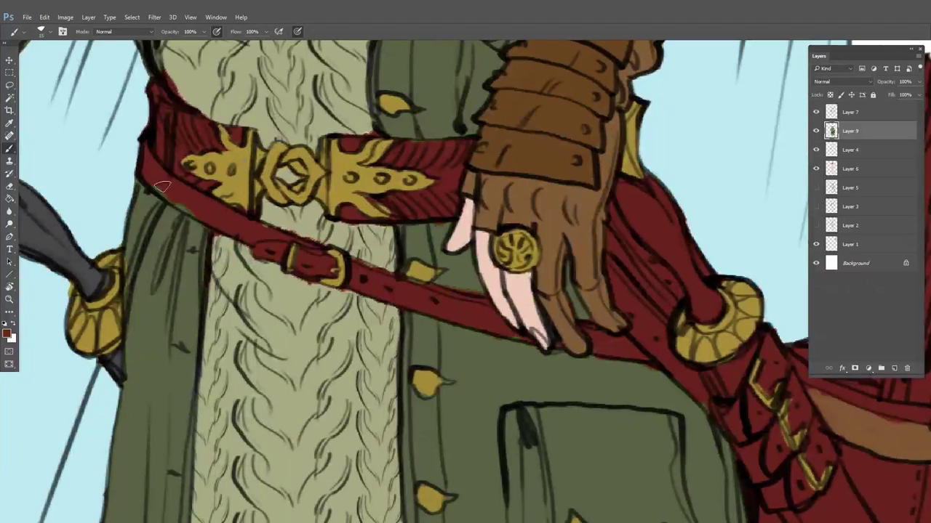
mouse_move(162, 187)
mouse_down()
mouse_move(231, 231)
mouse_move(275, 233)
mouse_up()
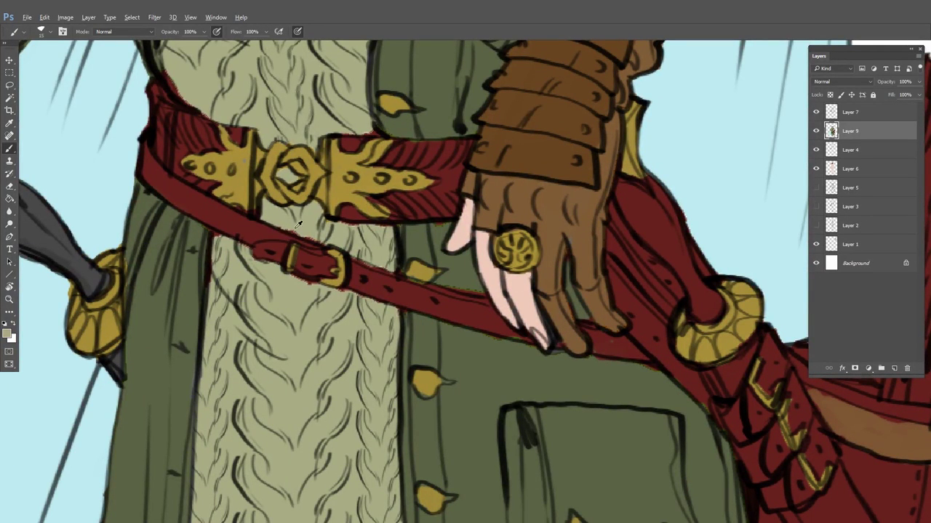
alt+click(243, 155)
alt+click(221, 240)
drag(116, 372, 113, 356)
scroll(301, 291, down, 5)
scroll(291, 240, up, 3)
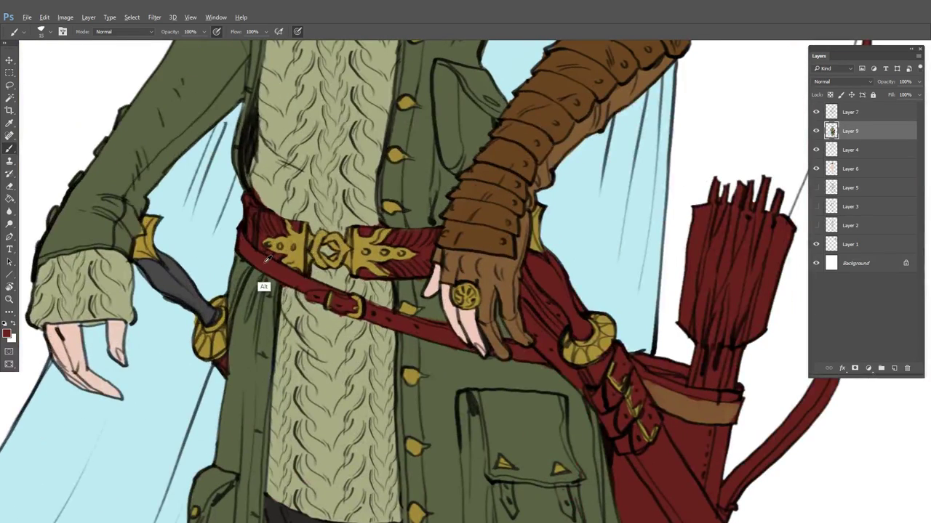
alt+click(109, 202)
click(8, 334)
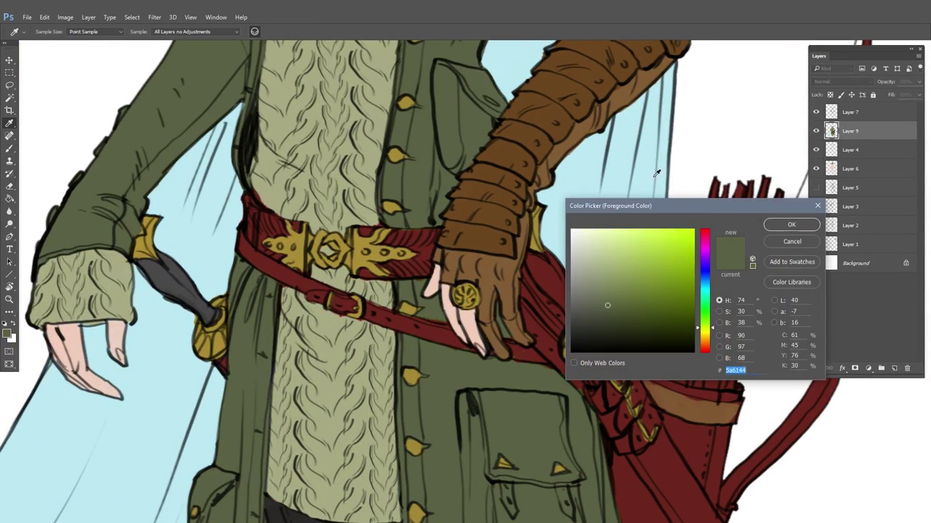
drag(644, 294, 661, 299)
click(791, 224)
scroll(524, 359, down, 5)
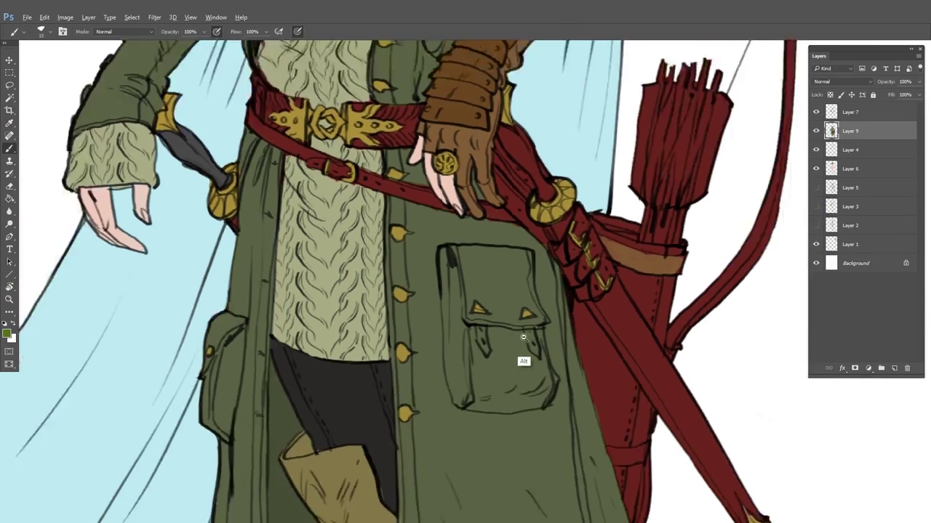
scroll(463, 205, up, 3)
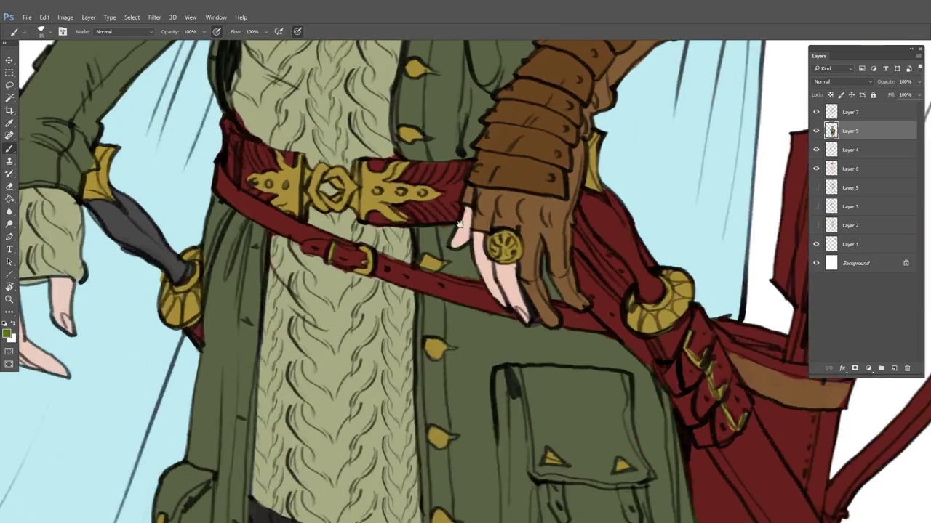
Choose a near-black foreground colour and paint the grips of the dagger and the sword with it
click(8, 334)
click(585, 332)
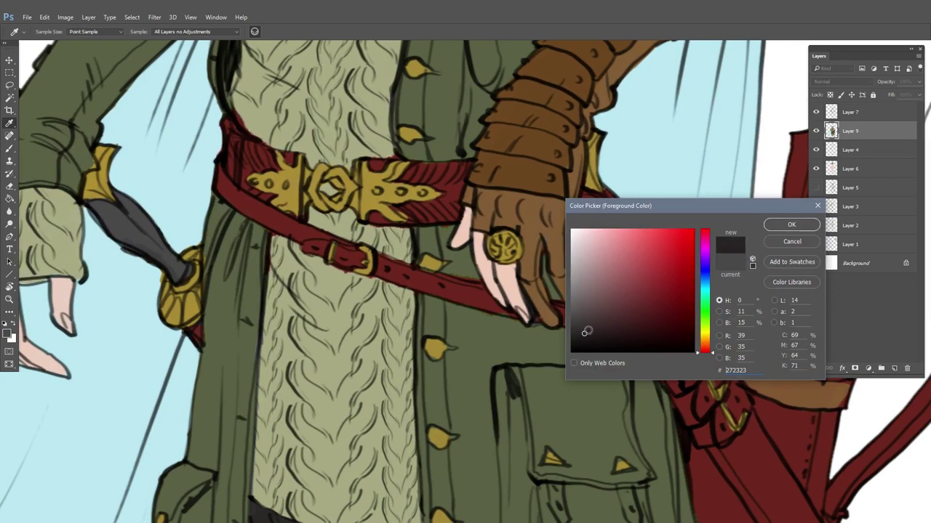
click(709, 299)
click(791, 224)
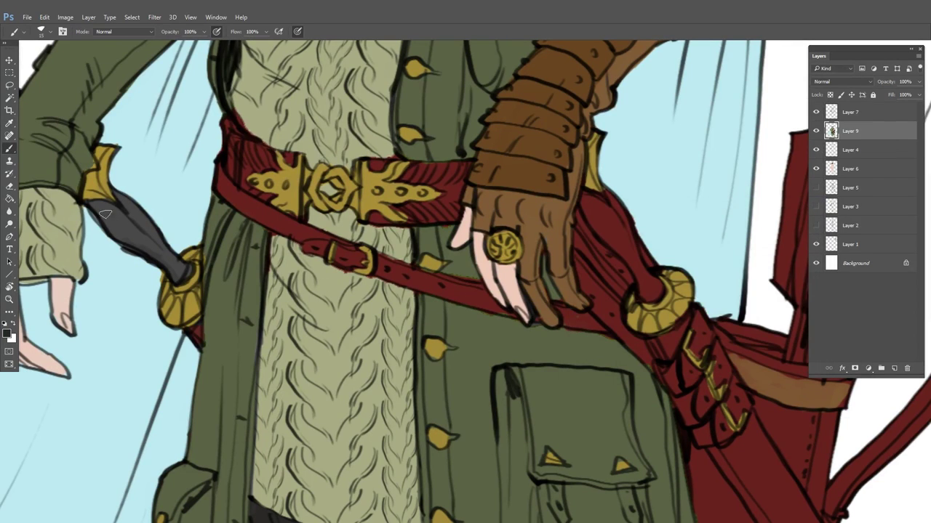
mouse_move(106, 215)
mouse_down()
mouse_move(124, 239)
mouse_move(127, 222)
mouse_move(139, 231)
mouse_move(117, 197)
mouse_move(144, 241)
mouse_move(178, 266)
mouse_up()
drag(629, 268, 365, 239)
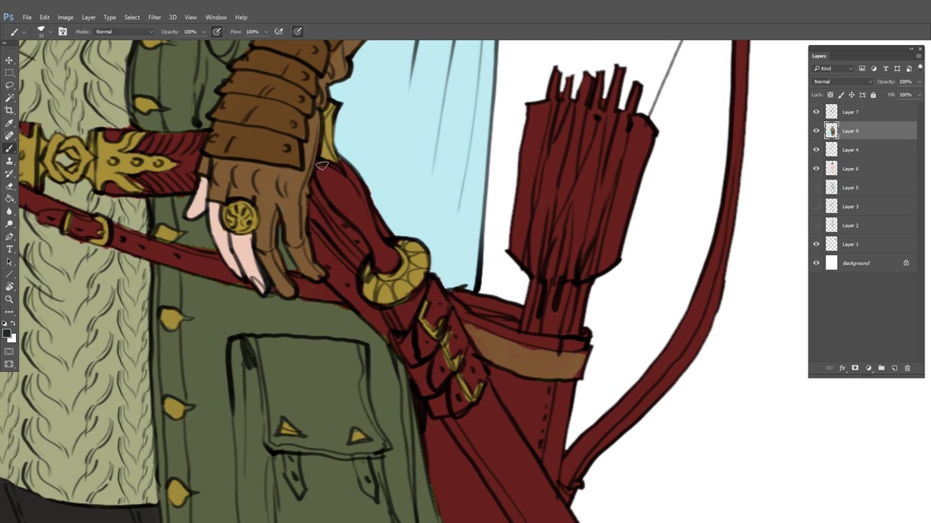
mouse_move(322, 165)
mouse_down()
mouse_move(346, 211)
mouse_move(364, 207)
mouse_move(396, 264)
mouse_move(397, 252)
mouse_up()
drag(429, 248, 333, 241)
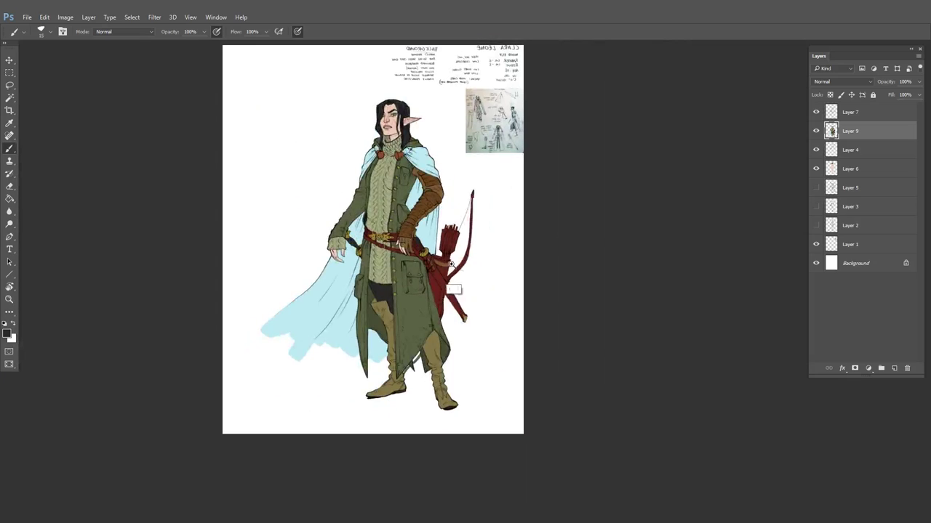
Paint the metal corner pieces on the coat's front hem points with gold sampled from a coat button
drag(451, 265, 499, 274)
drag(519, 352, 506, 413)
drag(527, 315, 489, 282)
drag(406, 372, 470, 419)
drag(375, 352, 394, 250)
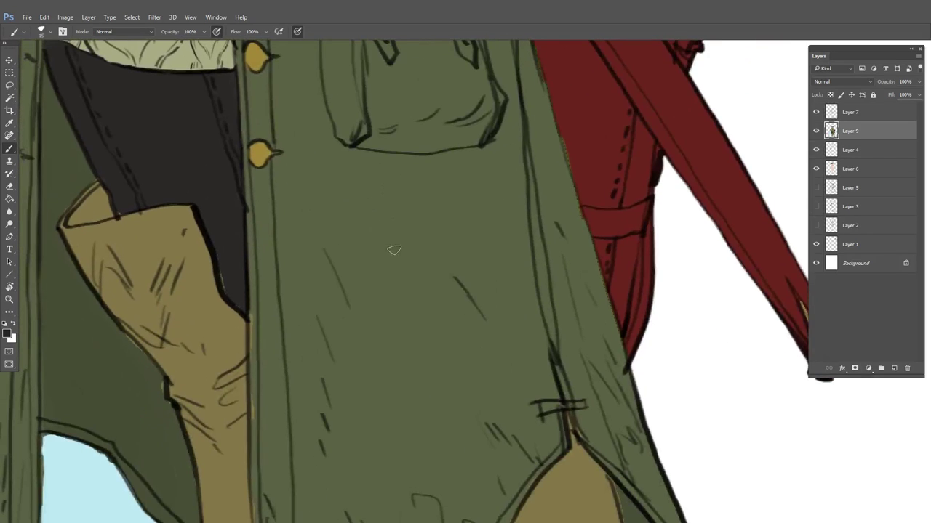
alt+click(258, 157)
drag(372, 507, 428, 174)
mouse_move(344, 384)
mouse_down()
mouse_move(365, 376)
mouse_move(389, 404)
mouse_move(363, 443)
mouse_move(346, 396)
mouse_move(385, 405)
mouse_move(540, 376)
mouse_up()
mouse_move(221, 342)
mouse_down()
mouse_move(231, 317)
mouse_move(233, 380)
mouse_move(226, 371)
mouse_move(241, 422)
mouse_up()
drag(313, 354, 174, 354)
drag(488, 226, 468, 366)
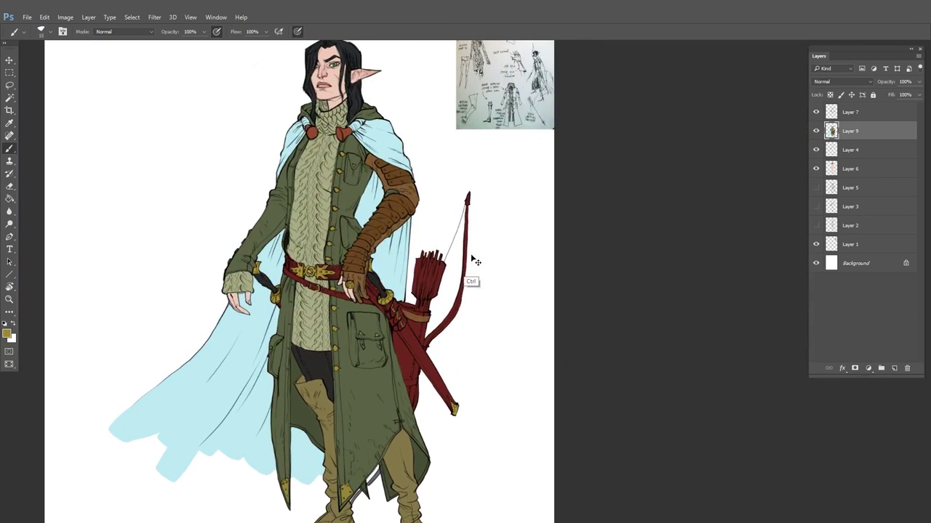
Fill the coat's inner lining with a brighter version of the scabbard's red using the Paint Bucket at tolerance 10
alt+click(349, 334)
alt+click(400, 345)
click(7, 335)
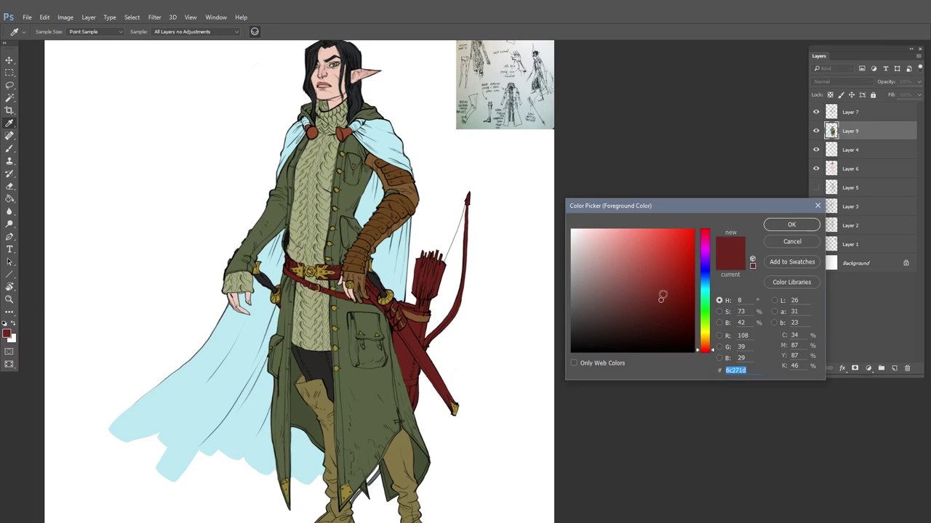
click(782, 226)
key(g)
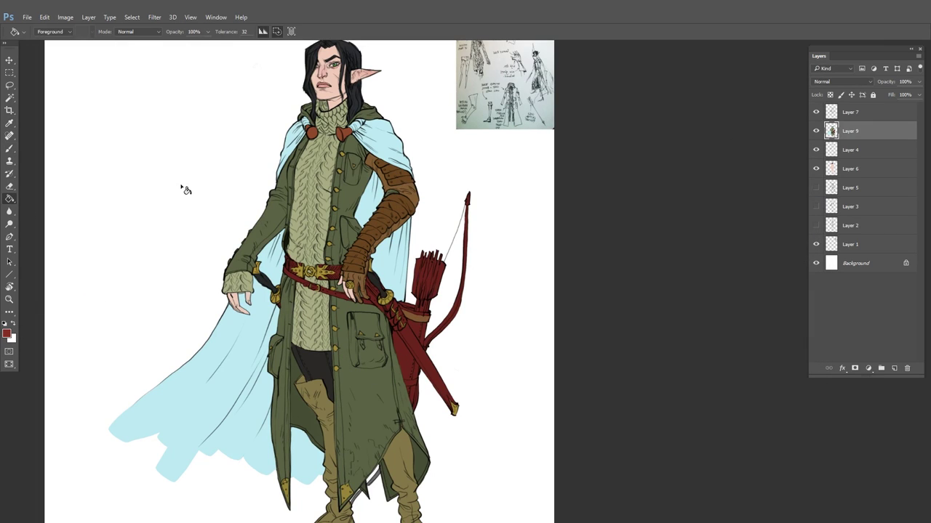
click(307, 415)
key(ctrl+z)
click(417, 458)
drag(487, 437, 486, 338)
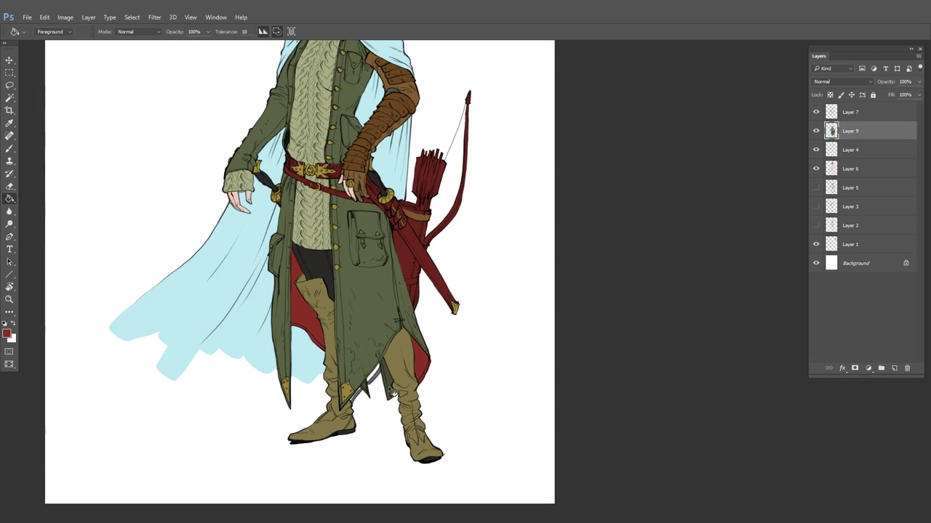
click(390, 390)
click(368, 390)
Paint the inside of the hood on both sides of the neck with the lining red
drag(457, 278, 451, 366)
key(b)
drag(354, 106, 419, 126)
drag(418, 127, 429, 315)
mouse_move(391, 220)
mouse_down()
mouse_move(380, 240)
mouse_move(420, 237)
mouse_up()
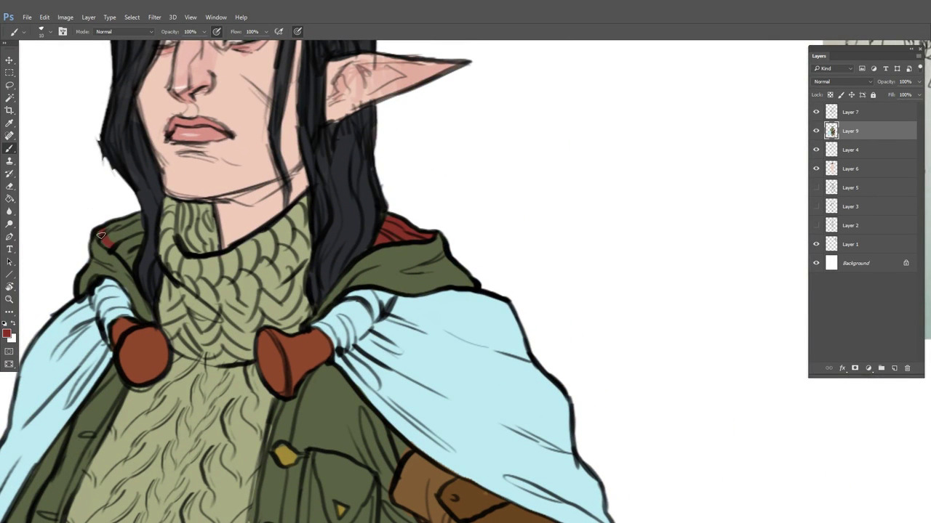
mouse_move(102, 237)
mouse_down()
mouse_move(121, 225)
mouse_move(128, 265)
mouse_up()
Paint a thin trim along the hood's edges with sampled gold and a smaller brush
drag(538, 369, 466, 363)
drag(608, 477, 505, 370)
drag(362, 340, 473, 365)
alt+click(351, 318)
mouse_move(383, 138)
mouse_down()
mouse_move(378, 413)
mouse_move(365, 270)
mouse_move(363, 279)
mouse_up()
key(bracketleft)
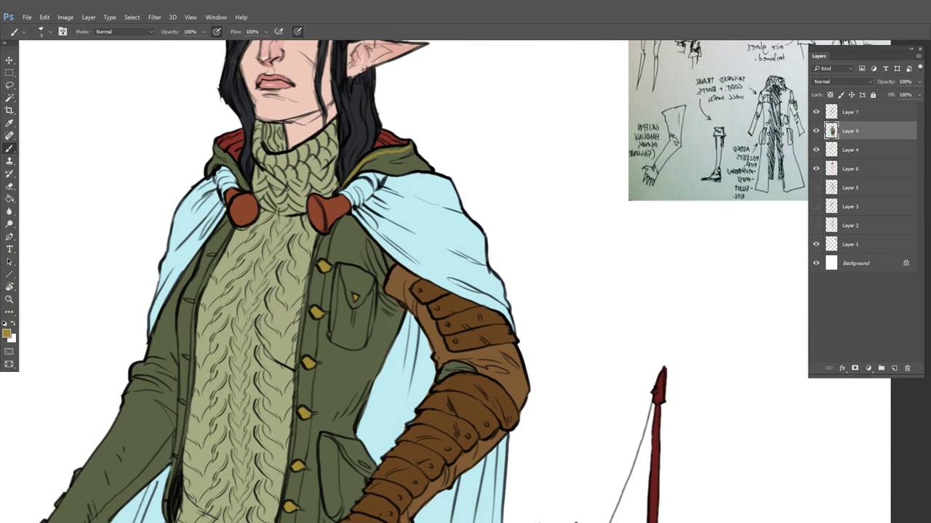
Paint a thin gold trim down the coat's buttoned front edge
drag(314, 272, 300, 356)
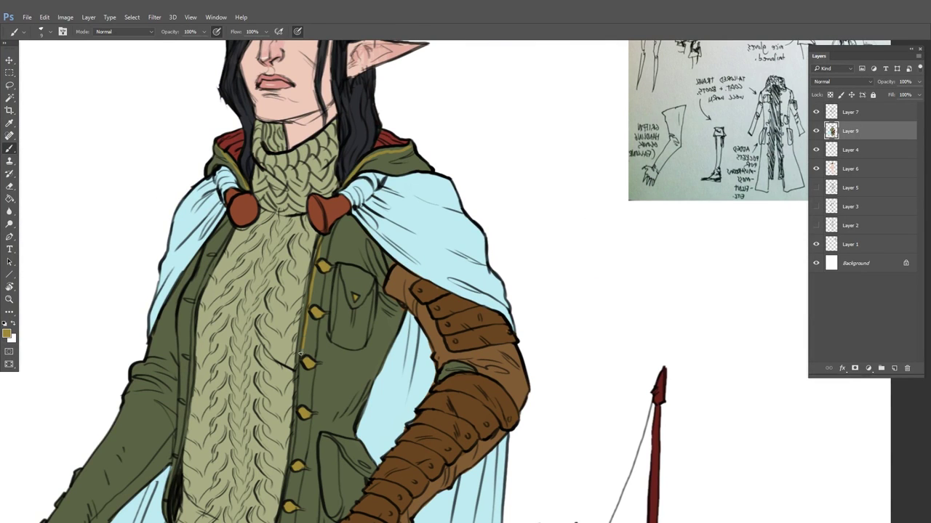
mouse_move(397, 395)
mouse_down()
mouse_move(434, 207)
mouse_move(450, 178)
mouse_up()
drag(356, 146, 339, 288)
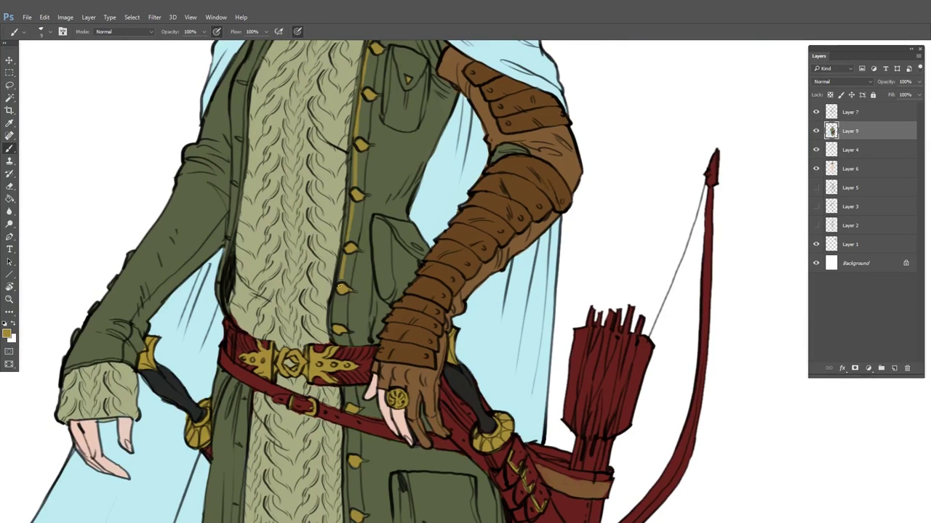
drag(298, 163, 314, 332)
mouse_move(299, 198)
mouse_down()
mouse_move(266, 282)
mouse_move(258, 382)
mouse_up()
drag(251, 469, 264, 123)
Continue the gold trim along the coat's hem, side slit and the edges of the other front panel
drag(422, 349, 371, 241)
mouse_move(320, 166)
mouse_down()
mouse_move(332, 433)
mouse_move(314, 148)
mouse_move(328, 411)
mouse_move(374, 398)
mouse_move(358, 424)
mouse_move(479, 259)
mouse_move(494, 252)
mouse_move(561, 332)
mouse_up()
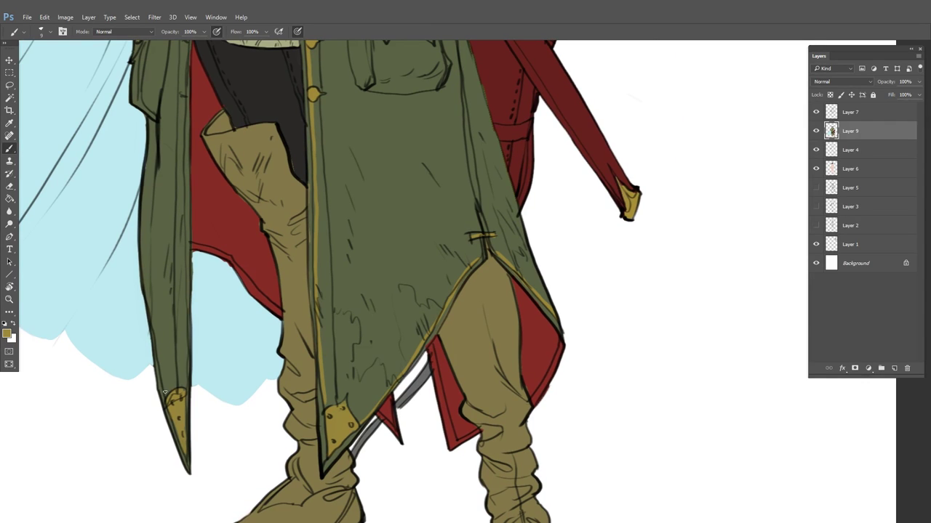
drag(165, 394, 147, 288)
scroll(222, 209, up, 5)
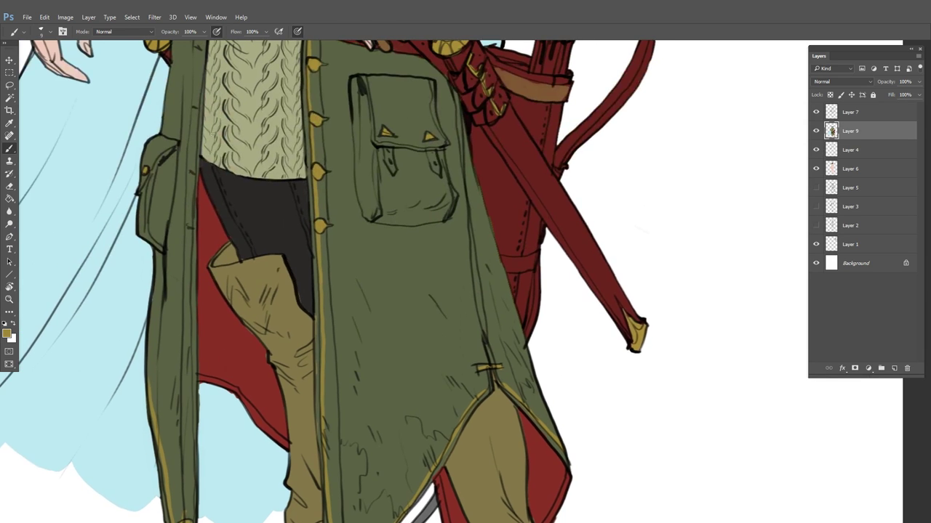
mouse_move(194, 133)
mouse_down()
mouse_move(182, 441)
mouse_move(236, 120)
mouse_move(239, 342)
mouse_move(198, 376)
mouse_up()
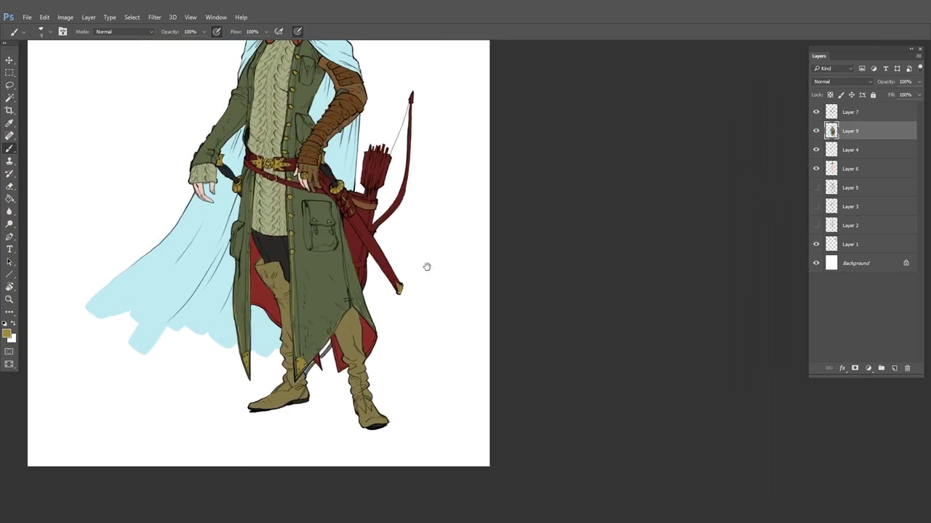
Paint gold trim around the green sleeve's cuff and short gold bands beside the sleeve's outer tabs
drag(426, 264, 420, 378)
drag(194, 294, 305, 291)
mouse_move(317, 211)
mouse_down()
mouse_move(275, 195)
mouse_move(146, 223)
mouse_up()
mouse_move(177, 148)
mouse_down()
mouse_move(203, 275)
mouse_move(241, 256)
mouse_up()
drag(251, 196, 285, 191)
drag(294, 138, 327, 135)
drag(319, 90, 358, 81)
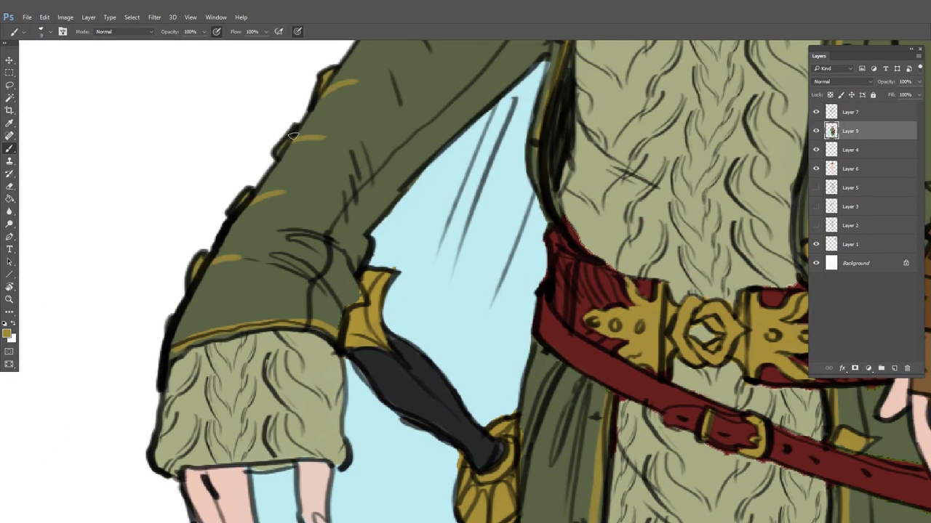
drag(377, 206, 311, 201)
Lock Layer 9's transparent pixels and paint the arrow fletchings near-black with a larger brush and the sword grip's colour
drag(552, 184, 509, 230)
drag(434, 249, 528, 251)
drag(530, 190, 523, 213)
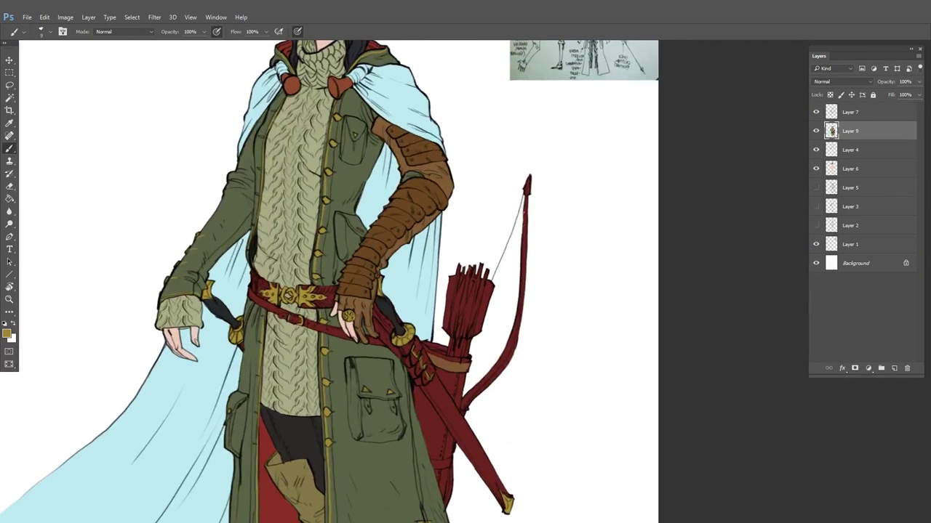
scroll(509, 276, down, 4)
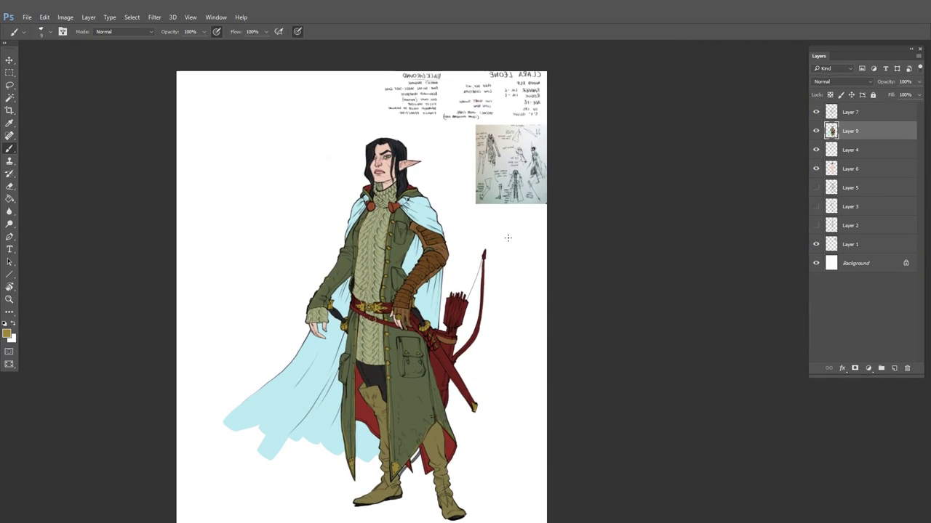
scroll(490, 349, up, 4)
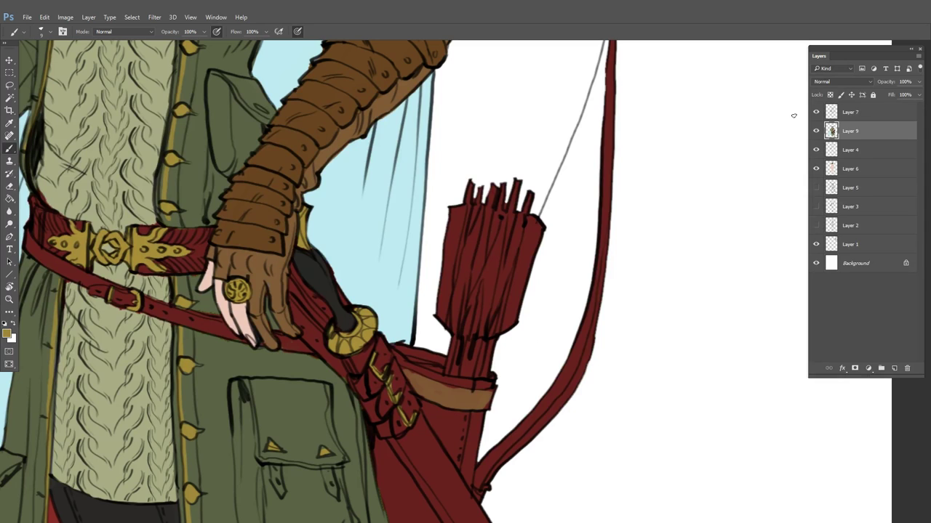
alt+click(312, 301)
key(bracketright)
key(bracketright)
key(bracketright)
key(bracketright)
key(bracketright)
mouse_move(460, 212)
mouse_down()
mouse_move(499, 214)
mouse_move(509, 329)
mouse_move(468, 218)
mouse_move(442, 249)
mouse_up()
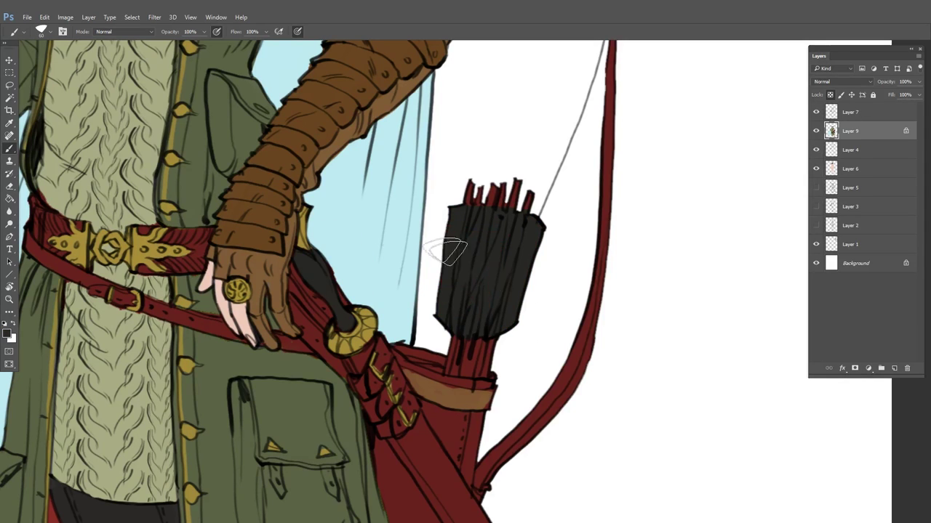
Choose a grey-brown and paint the arrow shafts above and below the fletchings with it
click(7, 334)
click(594, 294)
click(791, 225)
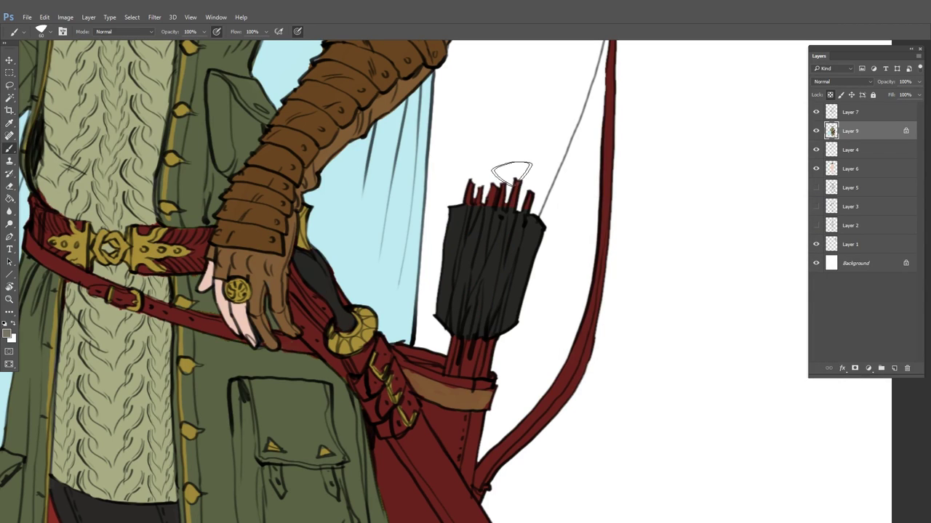
mouse_move(480, 193)
mouse_down()
mouse_move(530, 189)
mouse_move(519, 200)
mouse_up()
key(bracketleft)
key(bracketleft)
key(bracketleft)
key(bracketleft)
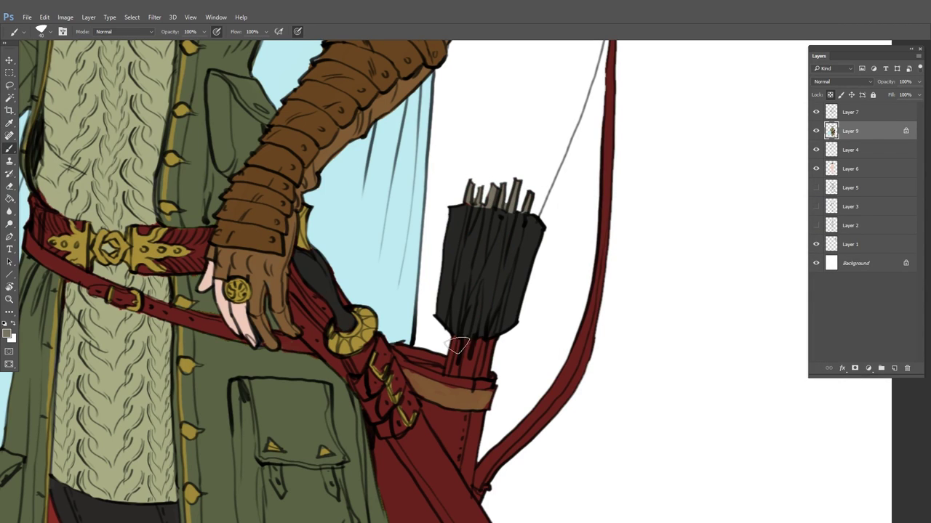
mouse_move(455, 346)
mouse_down()
mouse_move(477, 350)
mouse_move(449, 343)
mouse_move(452, 372)
mouse_move(484, 371)
mouse_up()
alt+click(434, 386)
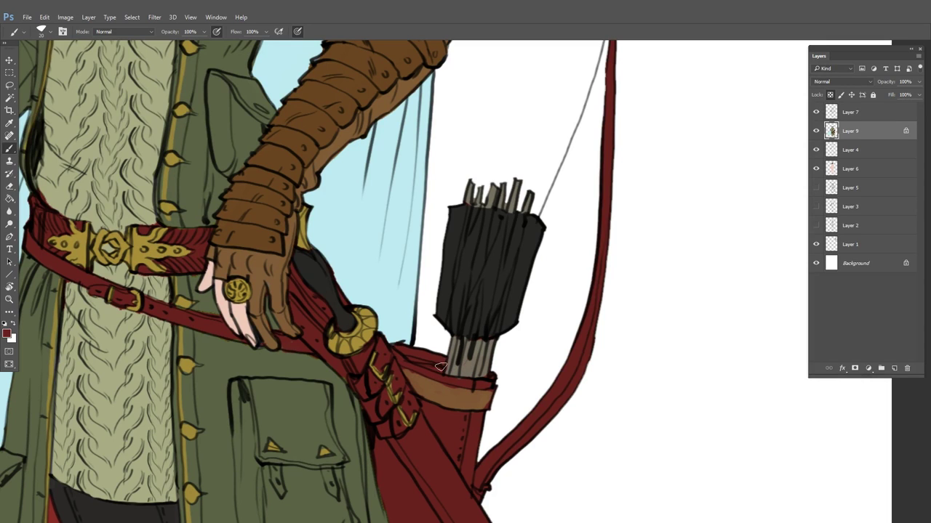
Choose a pale blue-grey and paint fine feather barb strokes over the black arrow fletchings
alt+click(473, 253)
click(8, 333)
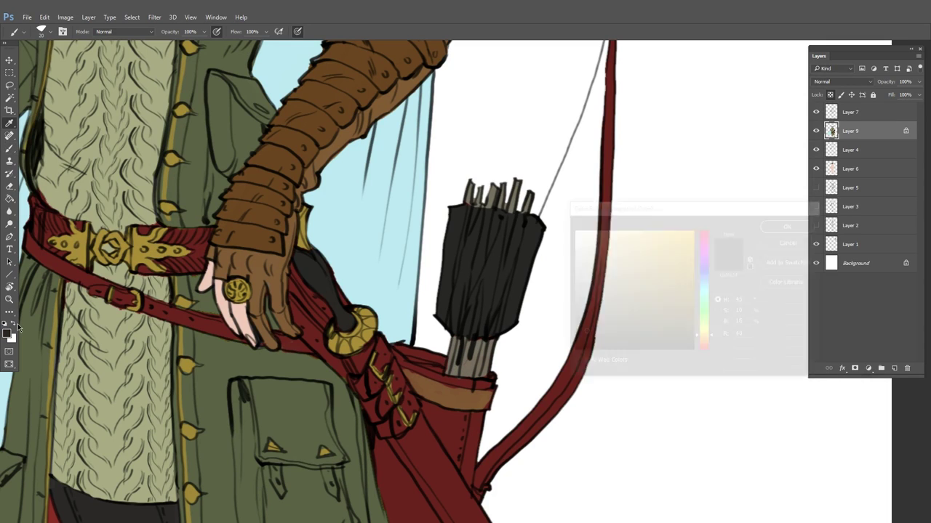
drag(707, 283, 706, 287)
mouse_move(590, 289)
mouse_down()
mouse_move(601, 267)
mouse_move(590, 263)
mouse_up()
click(790, 225)
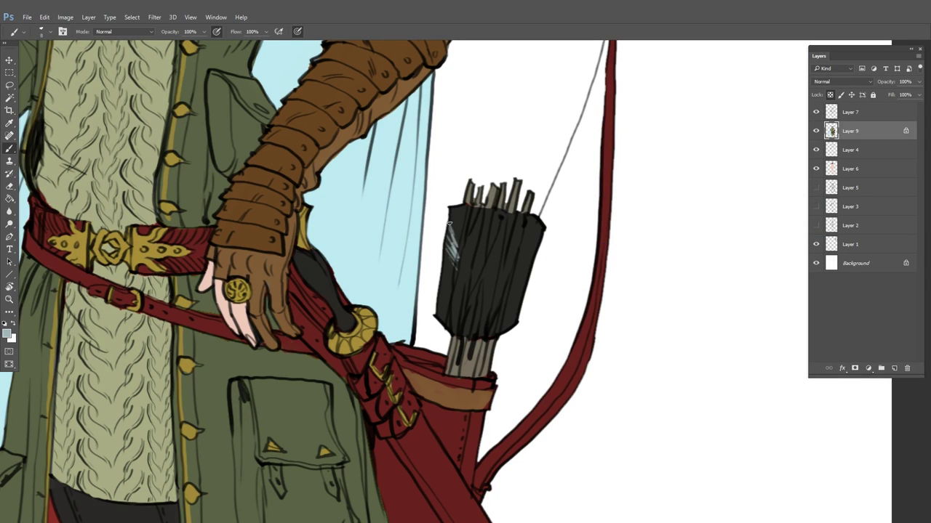
drag(466, 245, 463, 259)
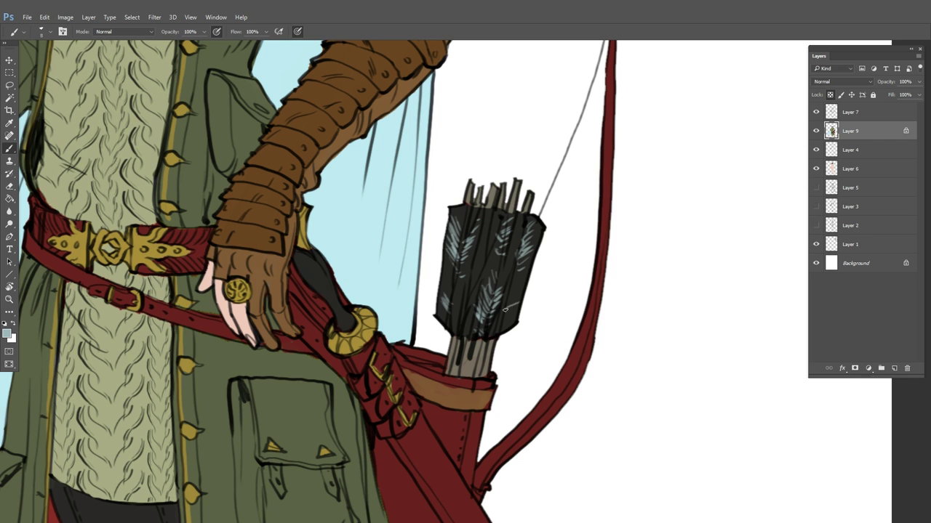
drag(545, 319, 698, 354)
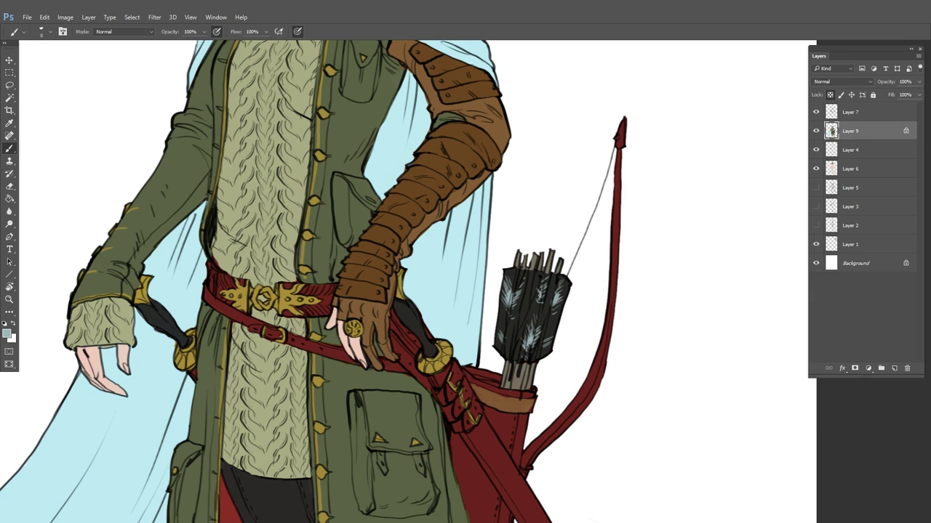
scroll(594, 280, down, 5)
scroll(582, 283, up, 2)
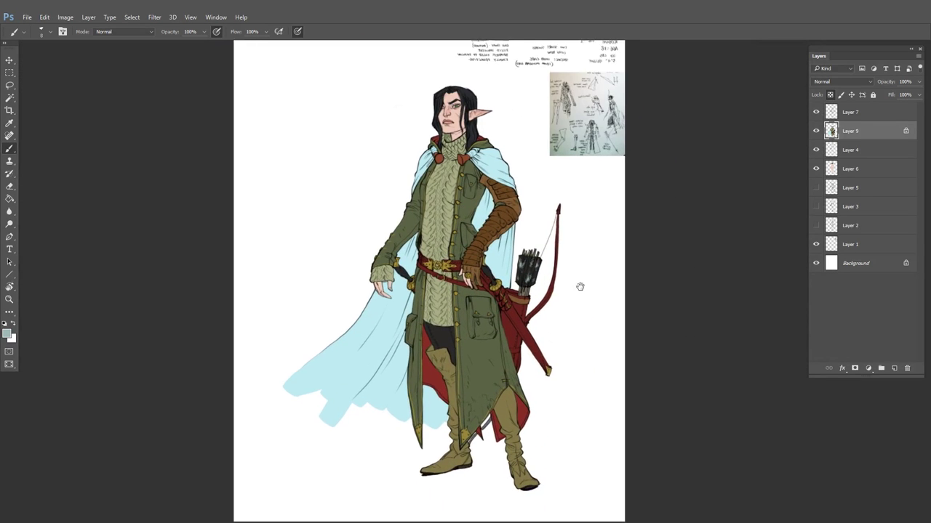
Reset the colours to default, select the coat's red lining areas with the Magic Wand and darken them with Curves, input 213 to output 176
key(d)
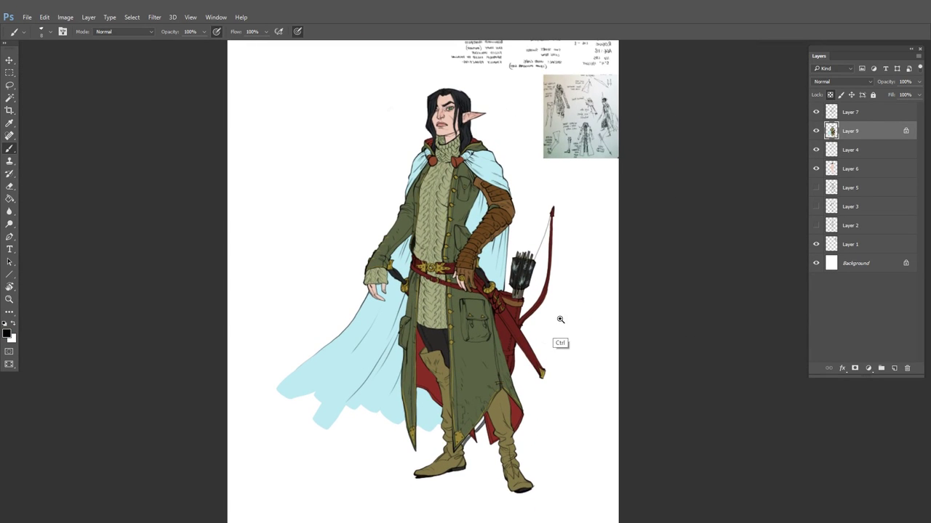
scroll(560, 322, up, 2)
click(10, 99)
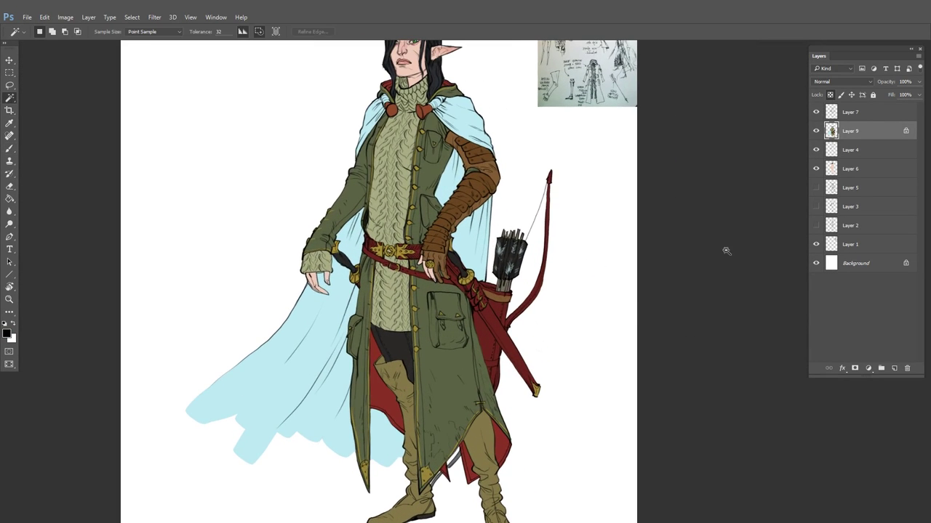
click(377, 388)
shift+click(445, 473)
shift+click(469, 469)
shift+click(502, 448)
key(ctrl+m)
drag(724, 194, 724, 210)
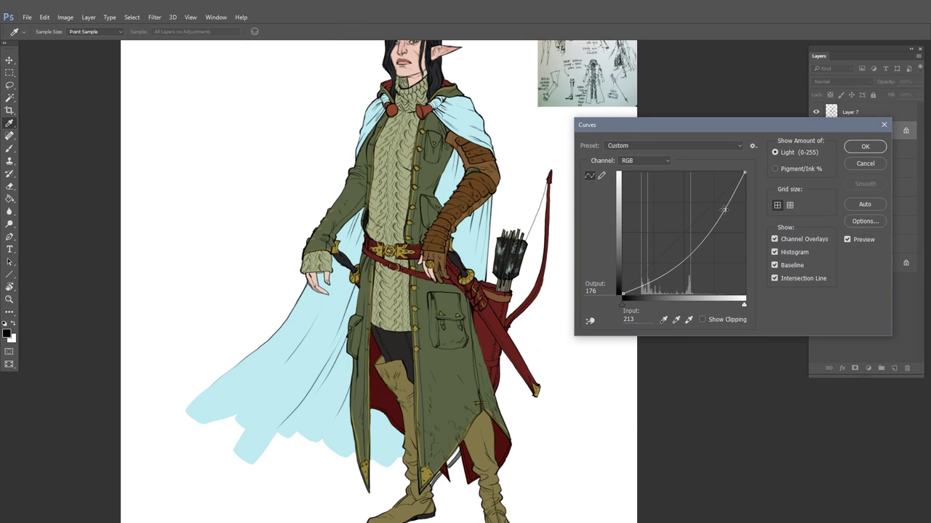
click(865, 146)
key(ctrl+d)
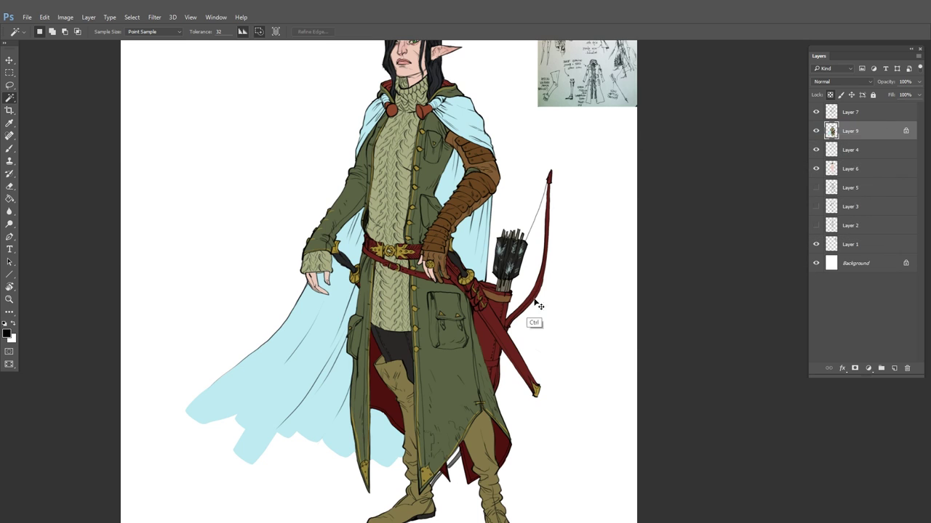
Flip the whole canvas horizontally so the character faces the other way
key(ctrl+minus)
drag(529, 299, 549, 320)
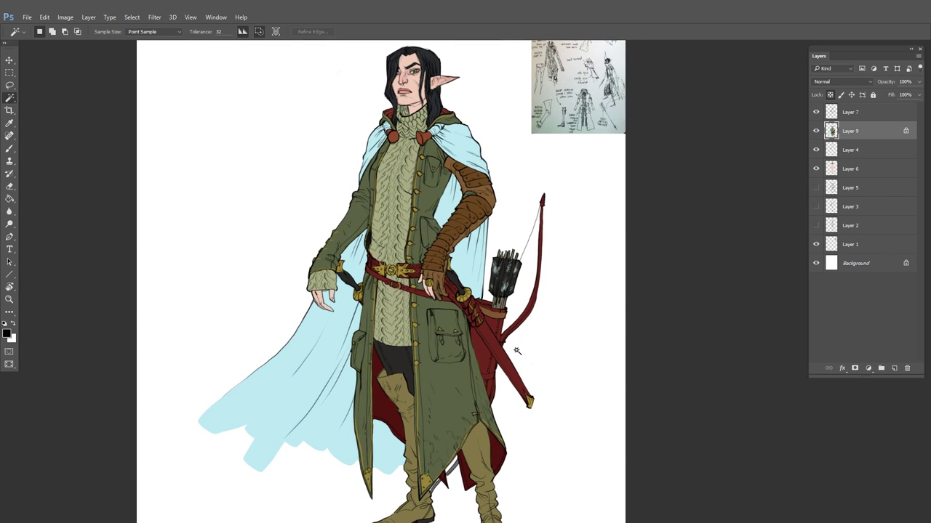
scroll(516, 351, down, 2)
click(64, 17)
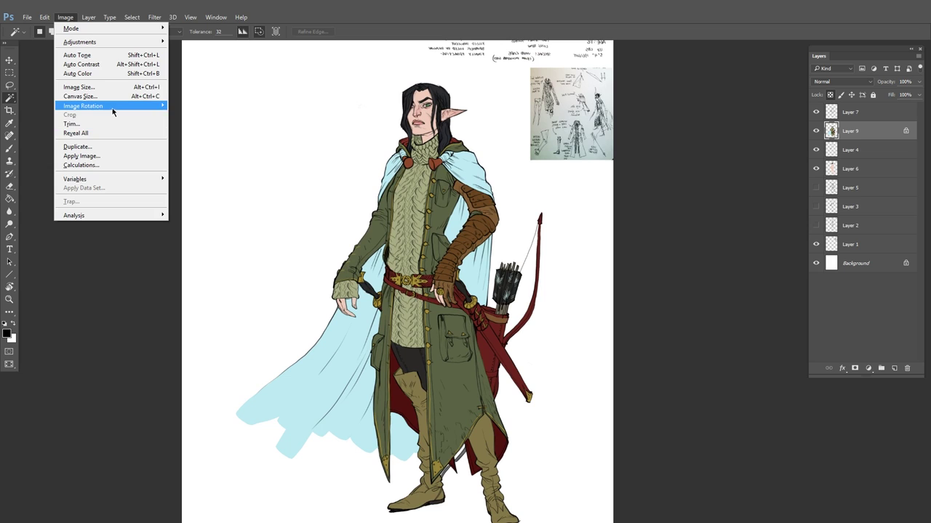
mouse_move(114, 109)
click(227, 147)
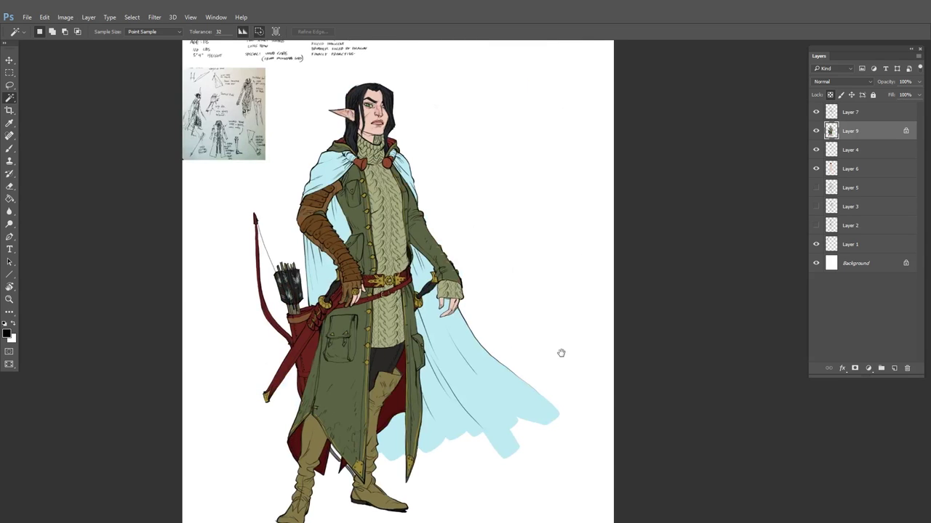
drag(560, 353, 568, 340)
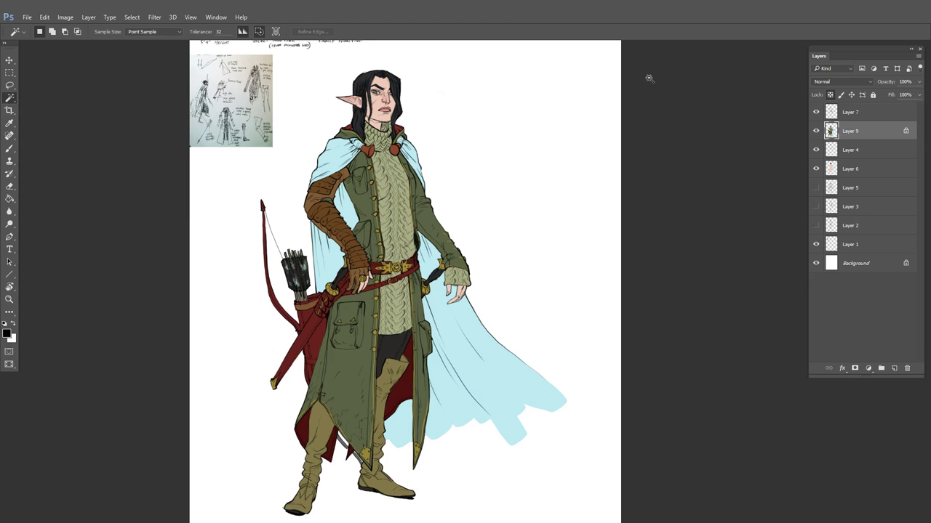
Unlock Layer 9's transparent pixels, switch to the Brush tool and hide Layer 1 with the notes and reference sketch
click(831, 95)
click(11, 150)
scroll(501, 254, down, 1)
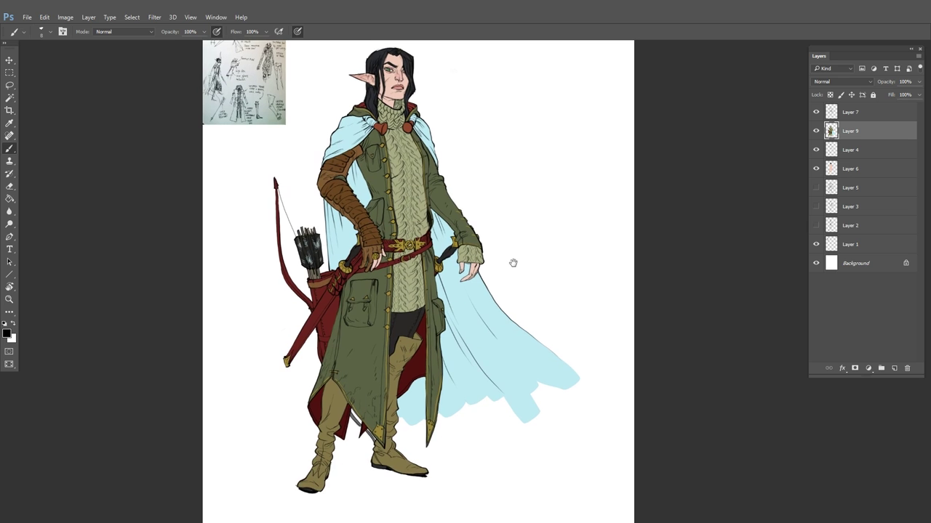
scroll(560, 267, down, 2)
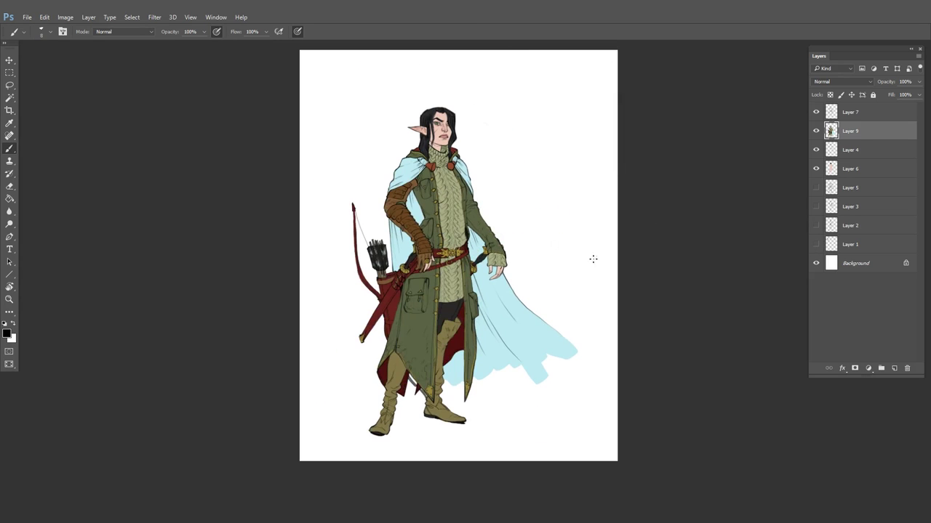
Select Layer 7 down through Layer 2, scale them together to about 104% and reposition the figure on the page
click(859, 118)
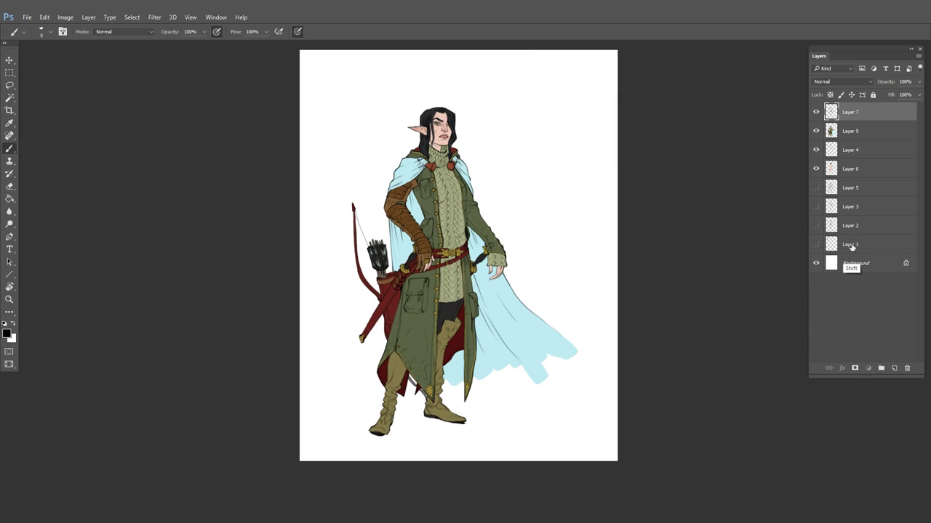
shift+click(852, 245)
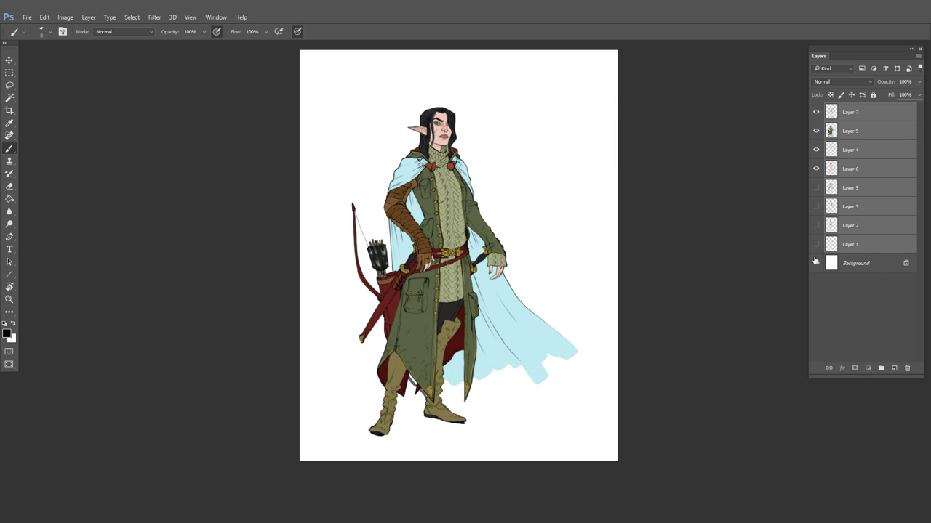
click(854, 227)
shift+click(864, 117)
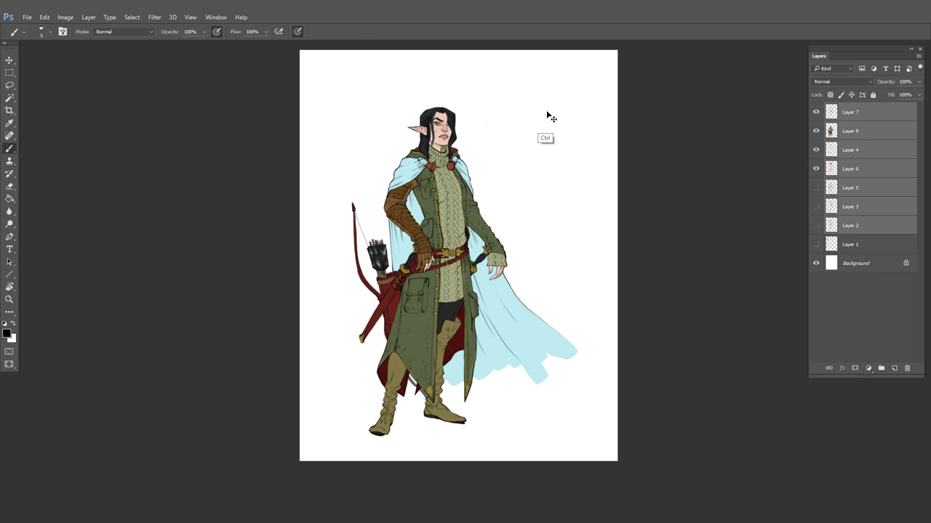
key(ctrl+t)
drag(606, 78, 624, 69)
key(Return)
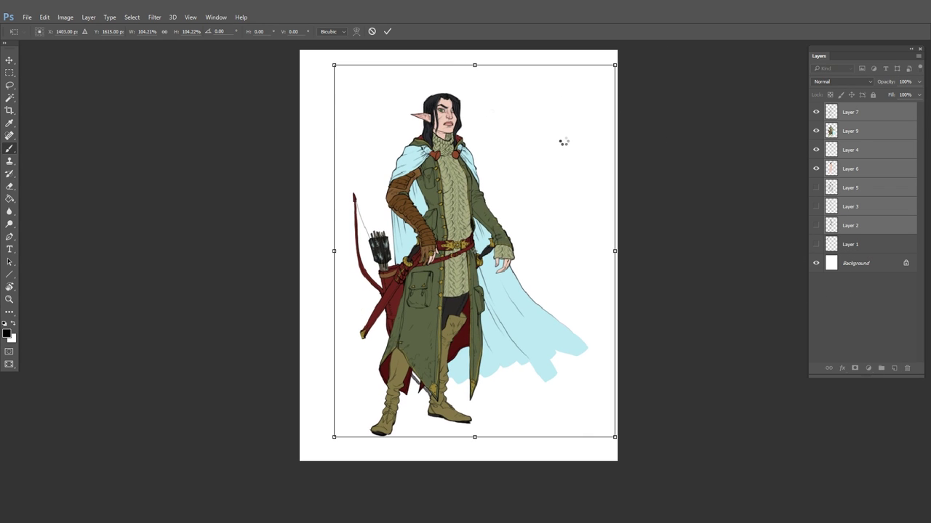
drag(591, 244, 587, 235)
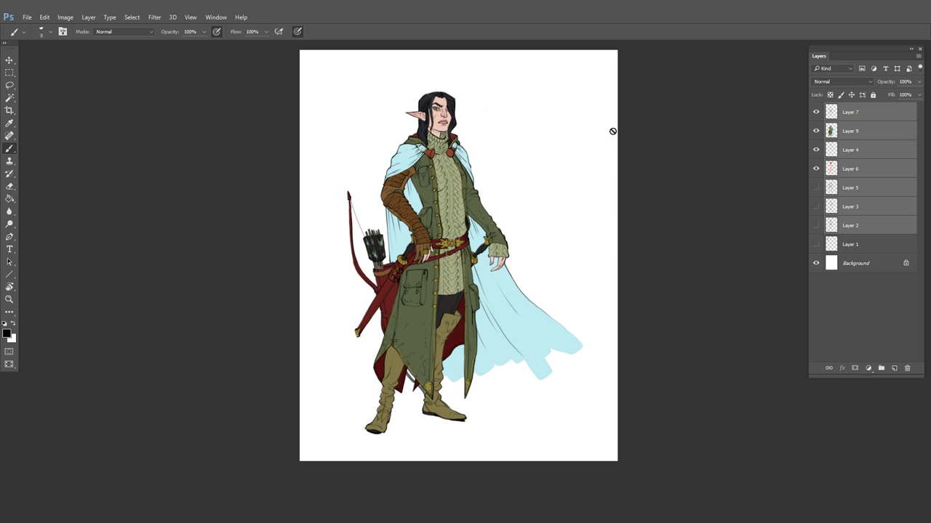
Hide Layer 7 and Layer 9 so that only the bare figure is left on the page
click(852, 138)
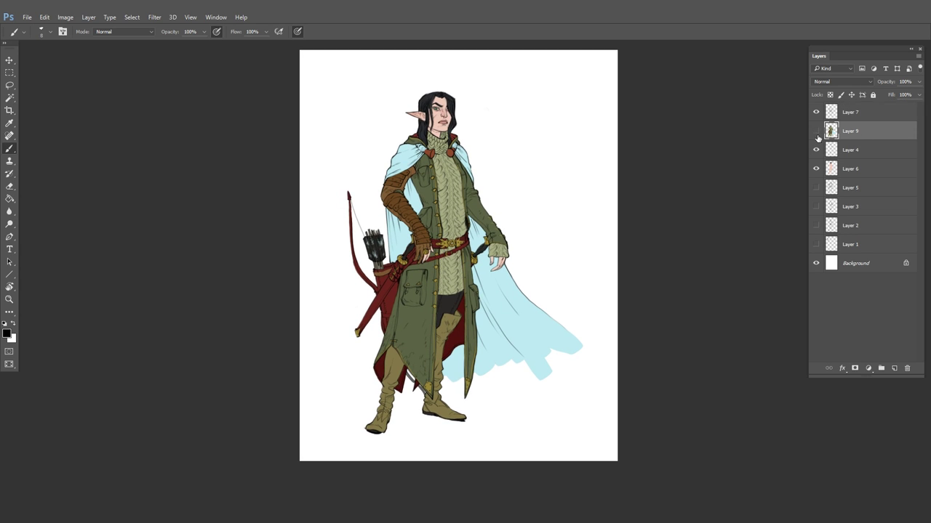
click(816, 135)
click(816, 113)
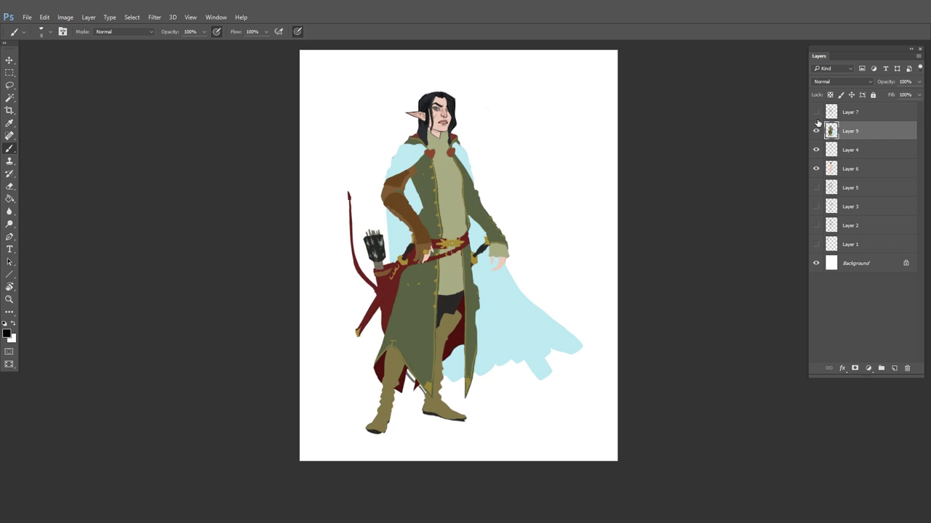
click(817, 131)
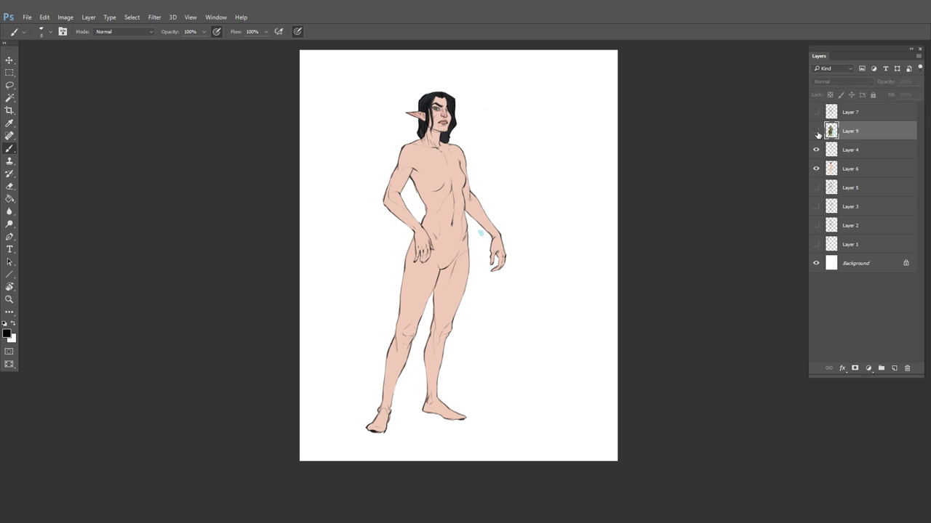
click(817, 132)
click(817, 131)
Find the layer holding the stray pale-blue spot beside the forearm and erase the spot from Layer 4
click(816, 168)
click(815, 168)
click(833, 172)
click(816, 150)
click(829, 153)
key(e)
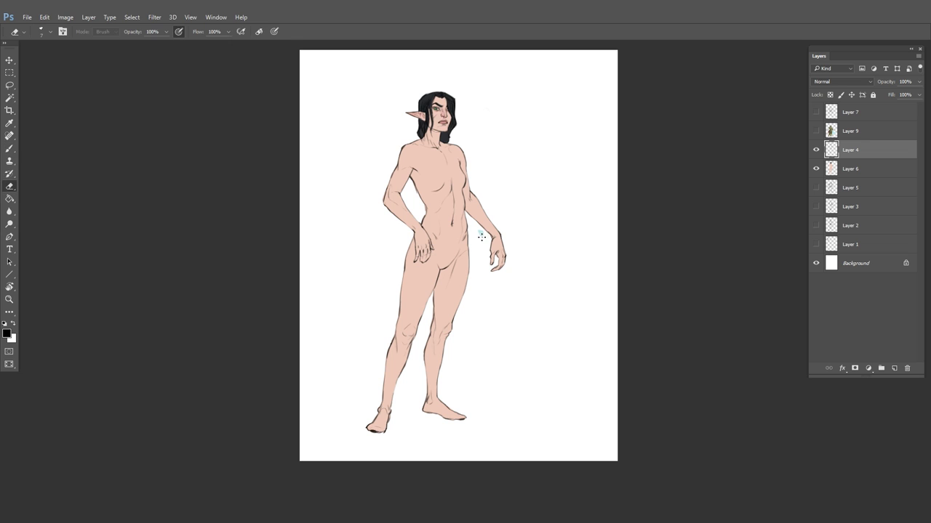
scroll(483, 241, up, 3)
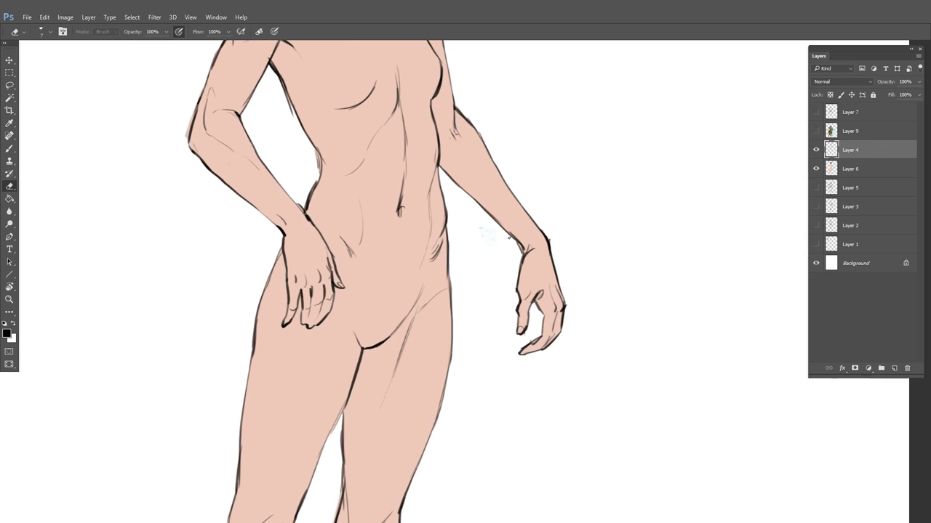
scroll(487, 227, down, 4)
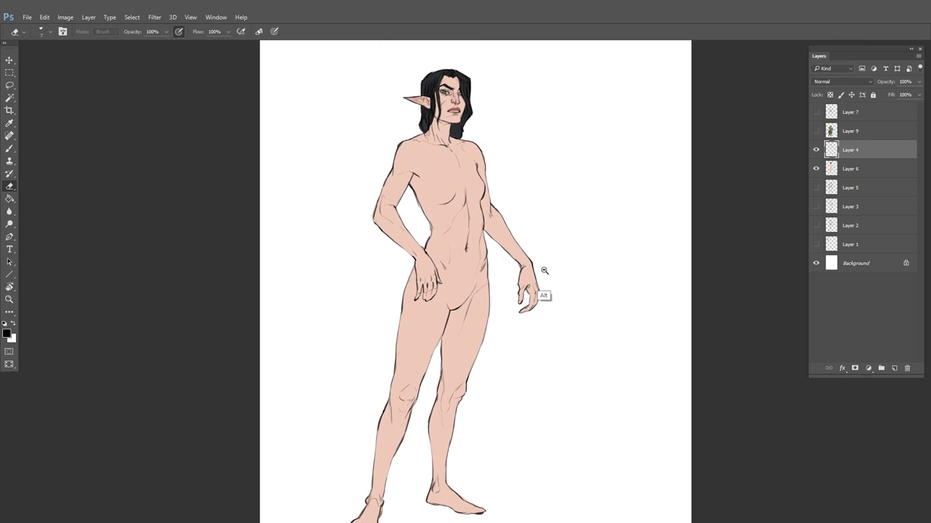
Show Layer 9 and Layer 7 again and make Layer 7 the active layer
click(816, 133)
click(816, 112)
click(847, 112)
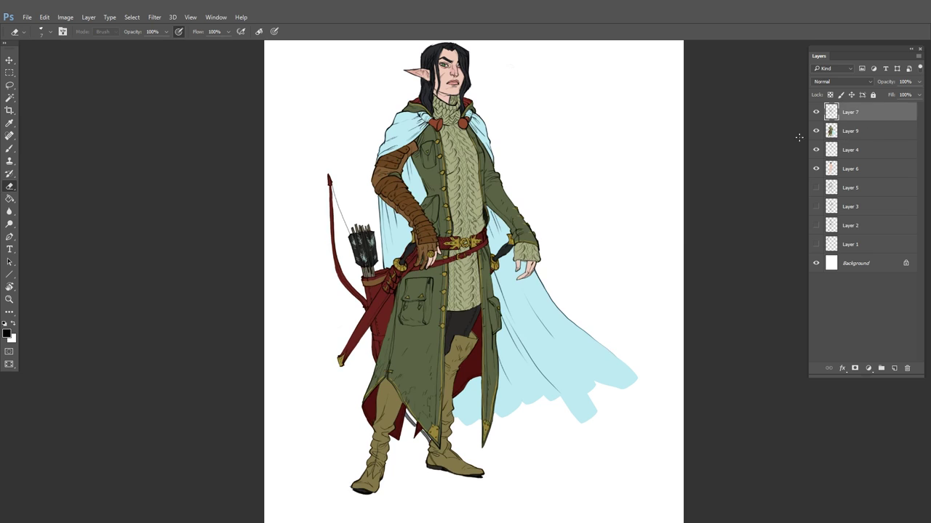
drag(617, 193, 630, 204)
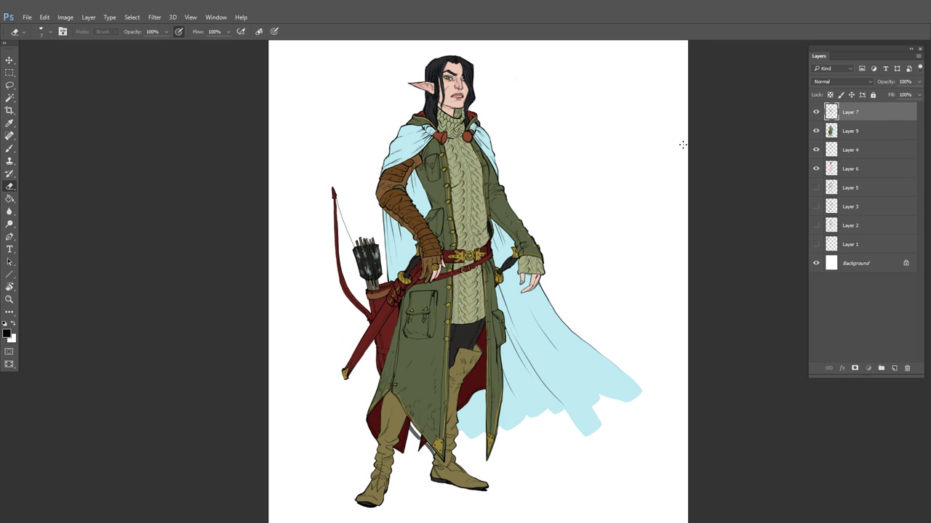
Duplicate Layer 9 and merge the copy down into the original
click(864, 130)
right_click(865, 130)
click(756, 161)
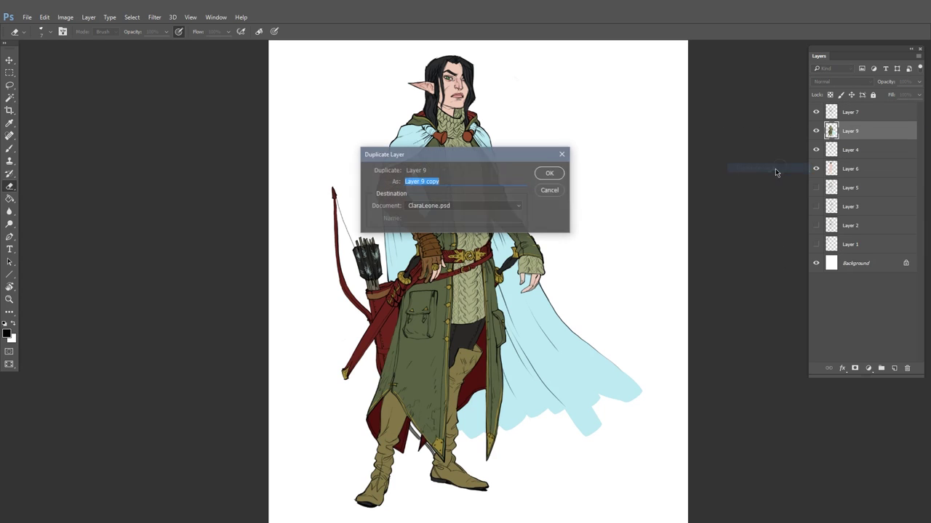
click(550, 175)
key(ctrl+e)
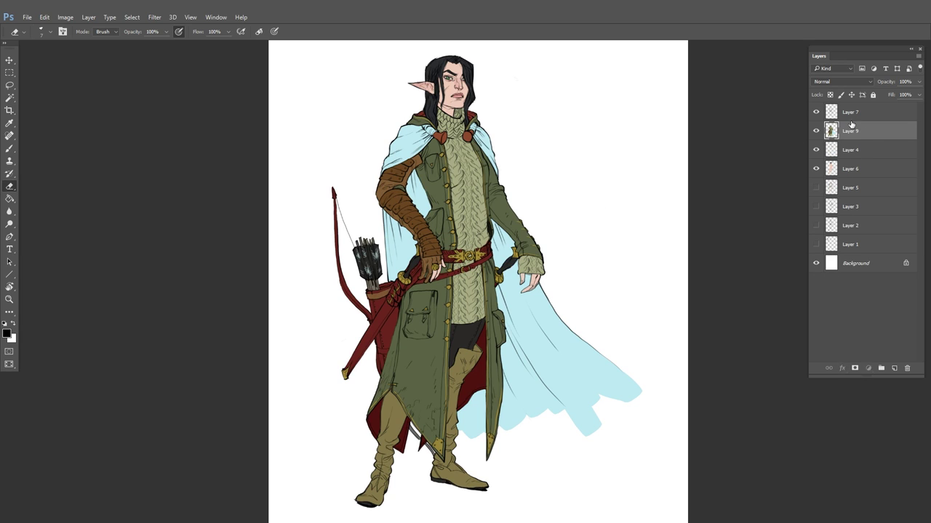
Duplicate Layer 4 and Layer 6 together, put the two copies in a new group and expand the group
click(851, 117)
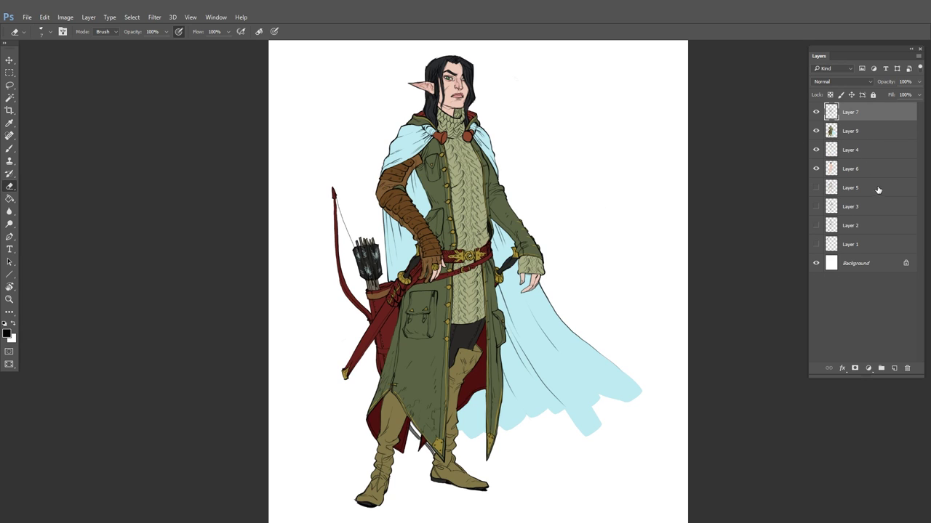
click(862, 135)
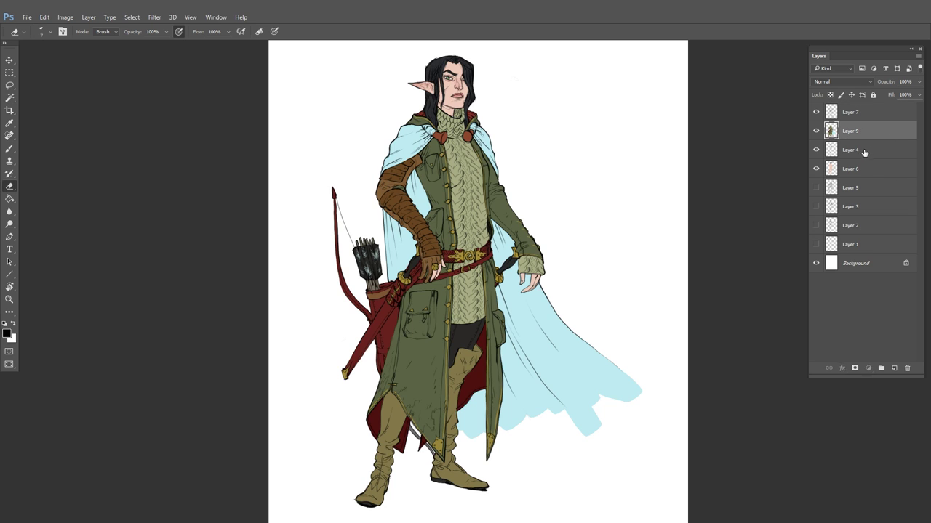
click(865, 153)
shift+click(867, 171)
right_click(865, 171)
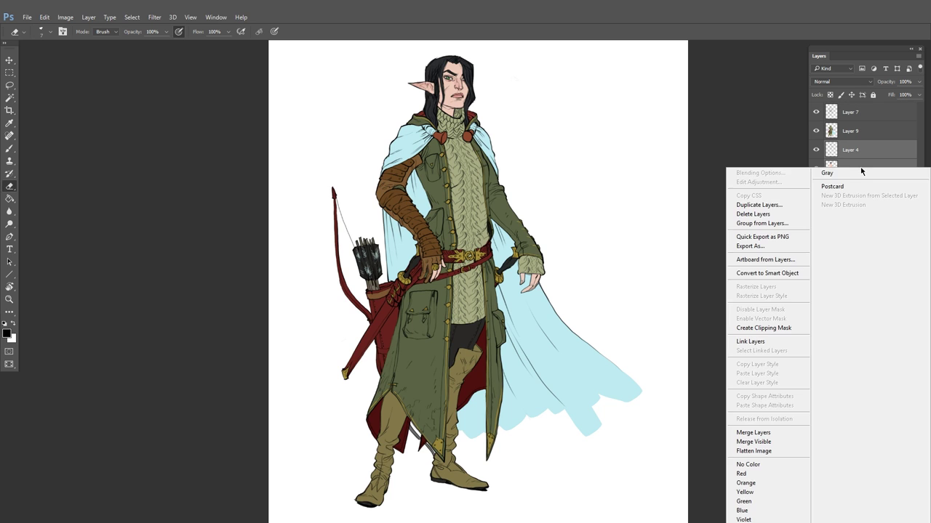
click(786, 205)
key(Return)
click(881, 368)
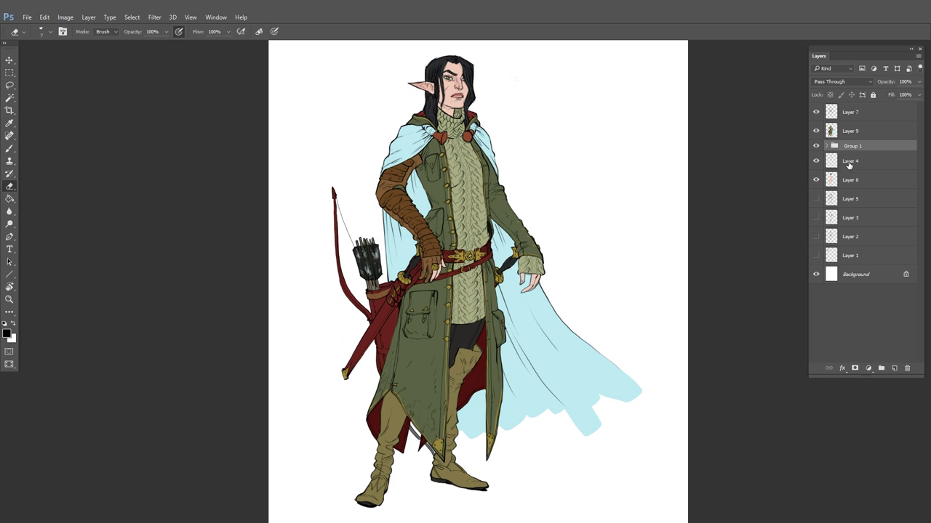
click(826, 146)
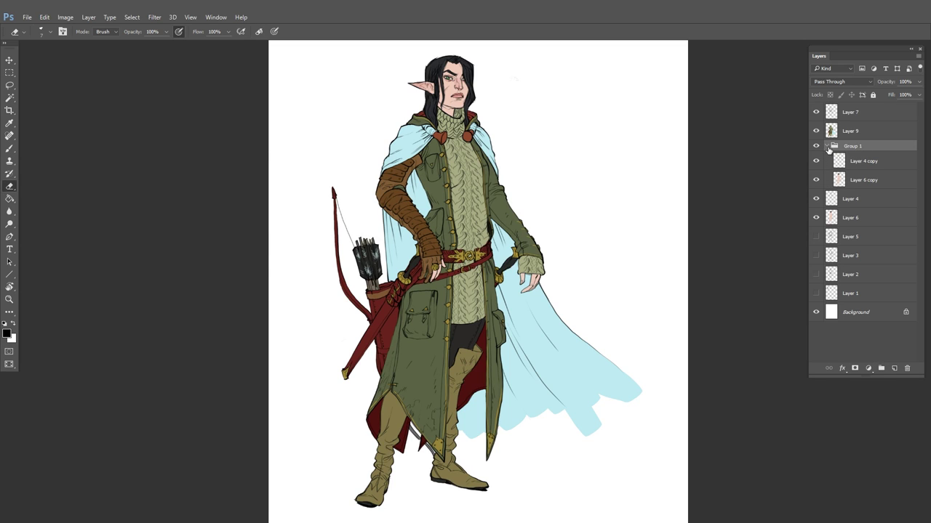
Rename the new group "base", collapse and hide it, and move it below Layer 6
double_click(856, 146)
text(base)
key(Return)
click(826, 147)
click(816, 147)
drag(871, 150, 869, 187)
Reorder the upper layers so Layer 7 merges into Layer 4 and Layer 9 merges into Layer 6
ctrl+click(831, 131)
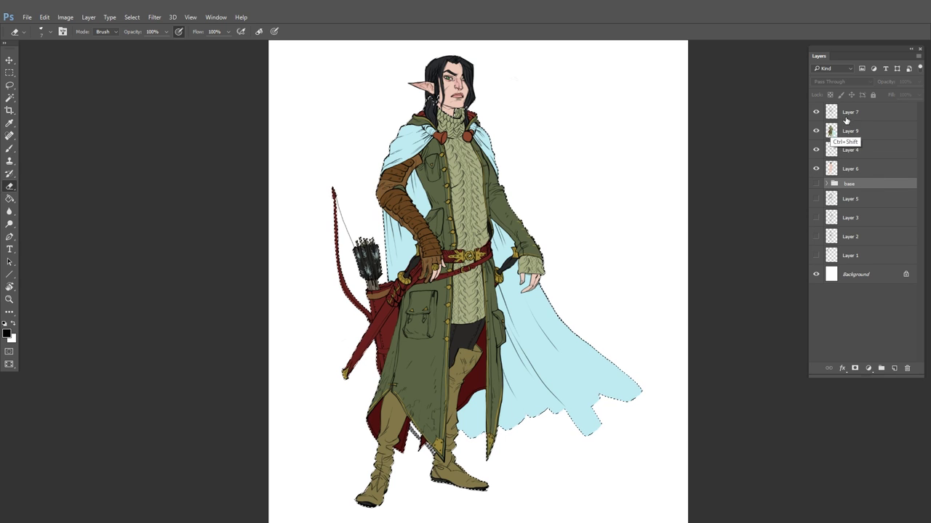
click(858, 149)
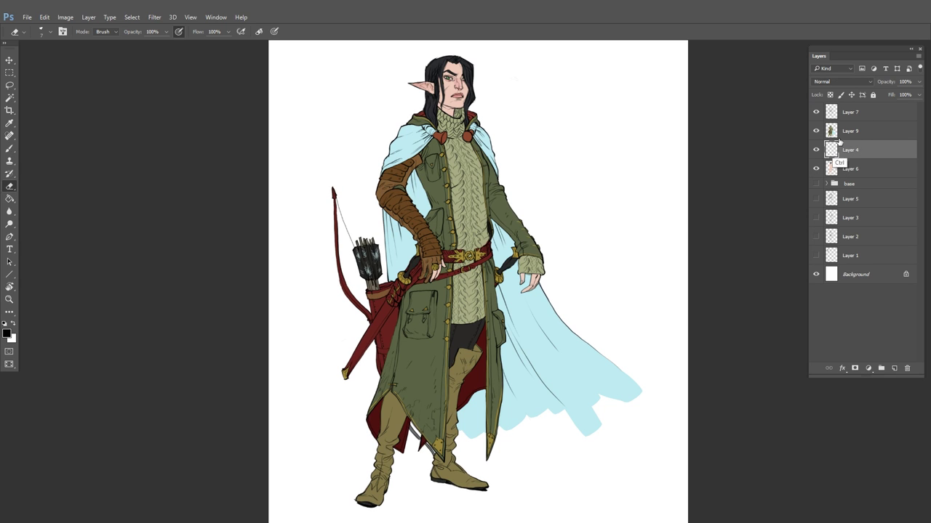
drag(873, 129, 870, 163)
key(ctrl+d)
click(866, 122)
key(ctrl+e)
click(867, 130)
key(ctrl+e)
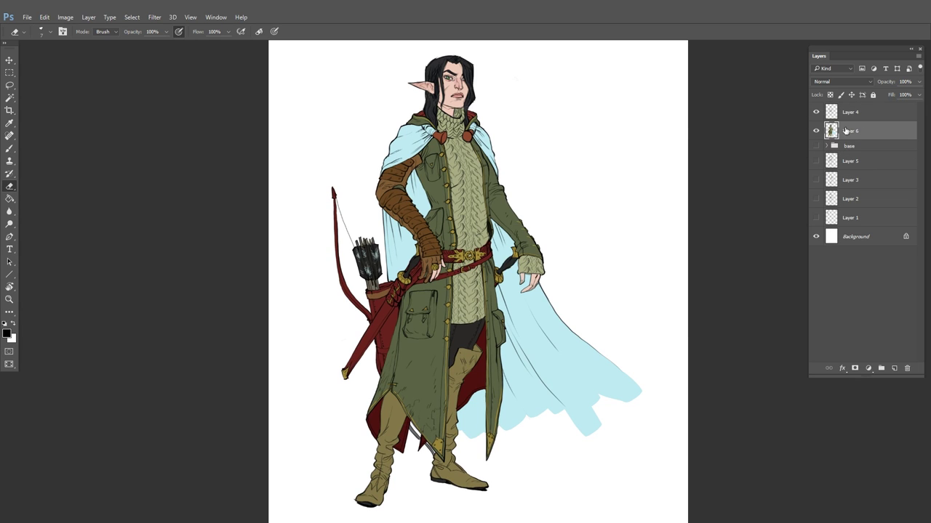
Check the contents of the merged Layer 4 and Layer 6 by toggling their visibility
click(817, 114)
click(816, 131)
click(816, 112)
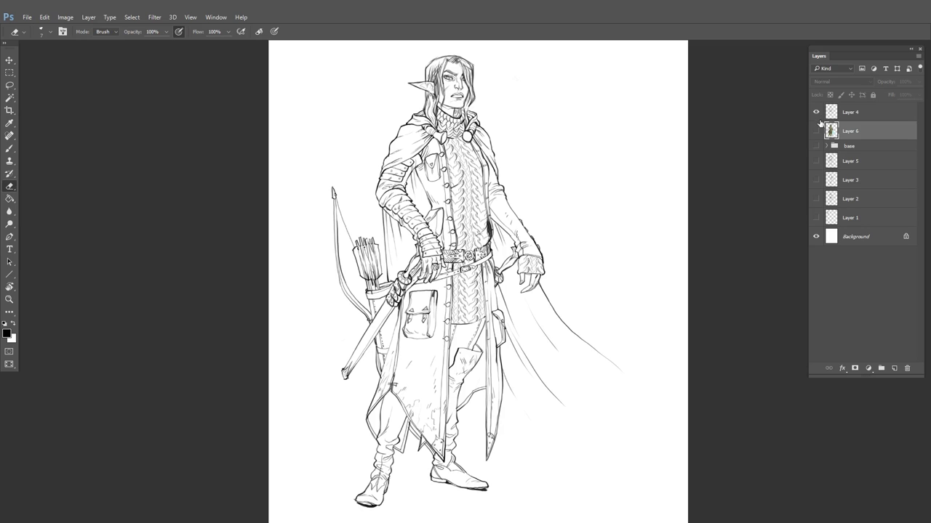
click(816, 131)
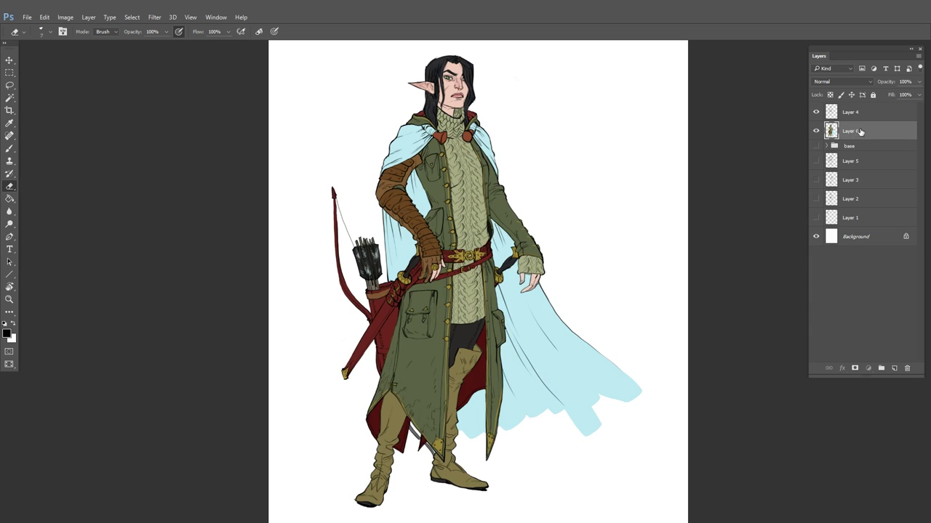
right_click(865, 131)
click(782, 167)
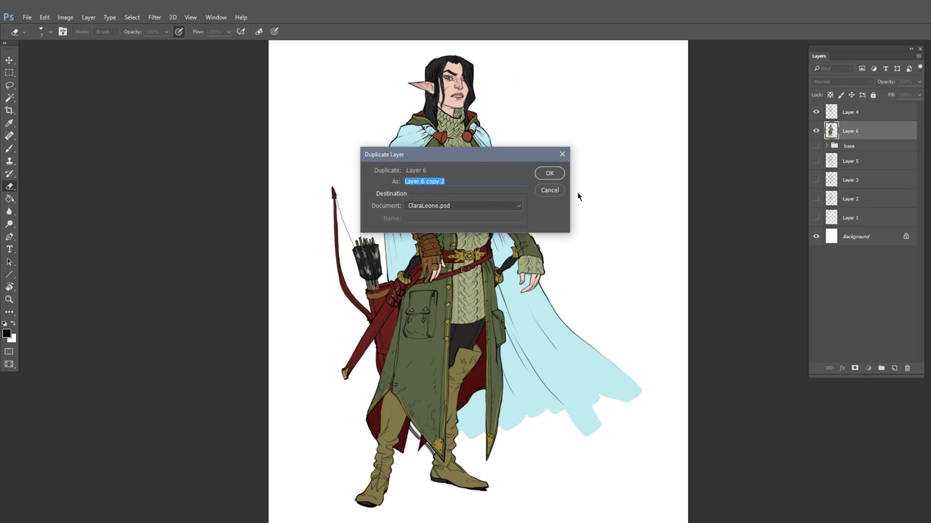
key(Return)
Try hand-lettering "DIF" in black beside the head on Layer 6, and erase the letters with a much larger eraser
click(16, 151)
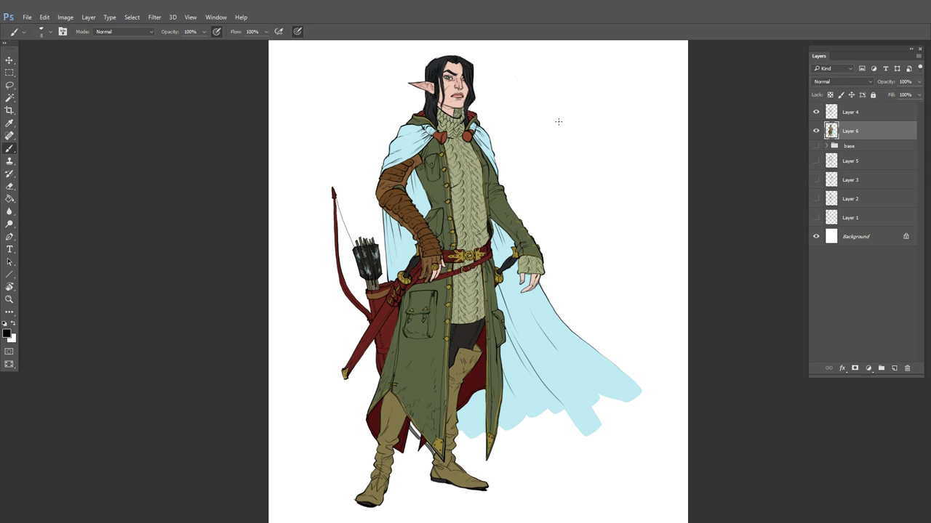
drag(533, 84, 533, 102)
mouse_move(534, 84)
mouse_down()
mouse_move(533, 102)
mouse_move(547, 102)
mouse_up()
drag(555, 85, 554, 103)
drag(554, 86, 567, 84)
key(e)
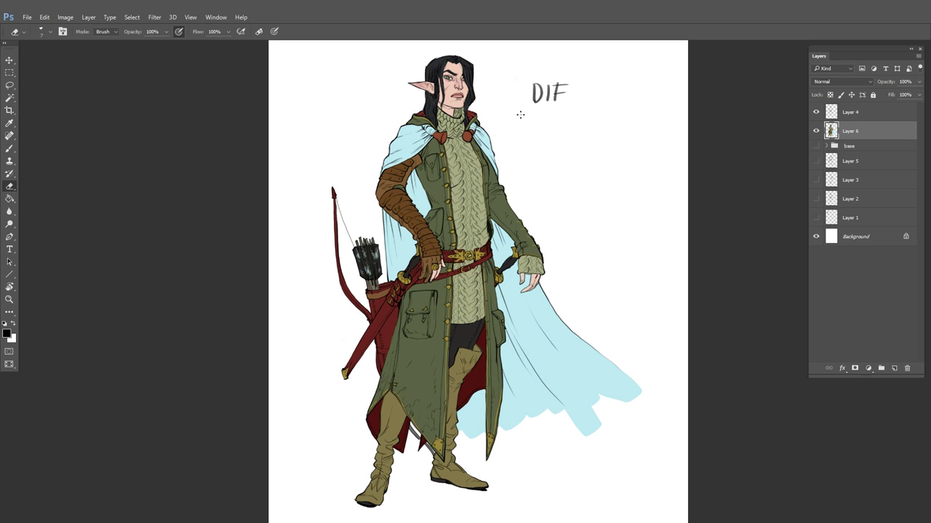
key(bracketright)
key(bracketright)
key(bracketright)
key(bracketright)
key(bracketright)
drag(572, 83, 552, 100)
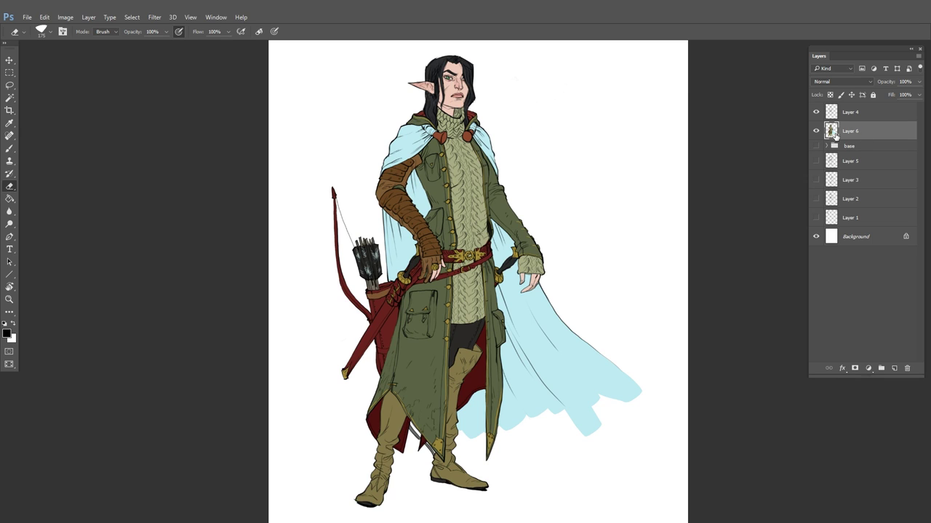
Hand-letter "DIFFUSE COLOR" in black with a size 25 brush on Layer 6, in the blank area beside the head
key(bracketleft)
key(bracketleft)
key(bracketleft)
key(bracketleft)
key(bracketleft)
key(bracketleft)
key(bracketleft)
key(bracketleft)
key(b)
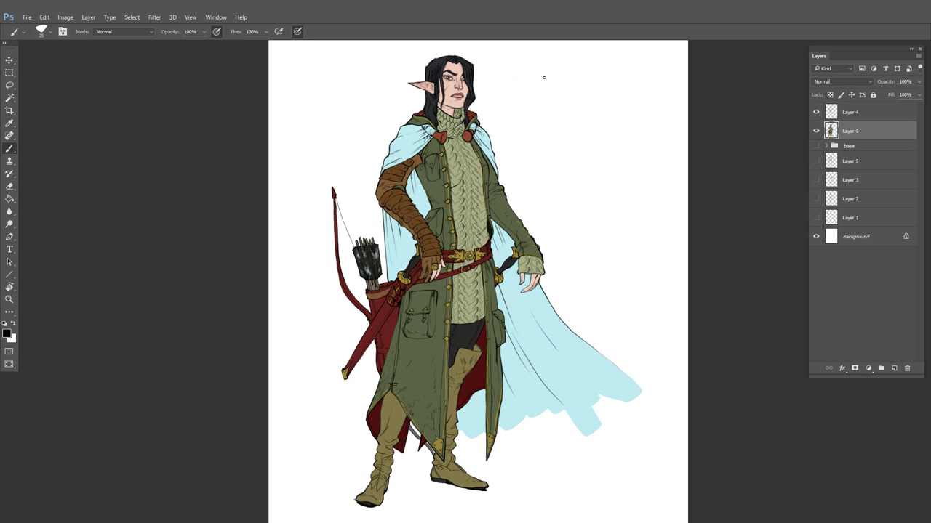
drag(544, 77, 544, 94)
mouse_move(544, 78)
mouse_down()
mouse_move(545, 92)
mouse_move(591, 77)
mouse_up()
mouse_move(600, 78)
mouse_down()
mouse_move(592, 90)
mouse_move(618, 83)
mouse_up()
drag(566, 103, 565, 104)
mouse_move(574, 101)
mouse_down()
mouse_move(581, 110)
mouse_move(587, 104)
mouse_up()
drag(593, 111, 601, 103)
Duplicate Layer 6 and darken the copy with Curves, lowering white to output 149 and adding a point at input 56, output 44
right_click(853, 127)
click(731, 166)
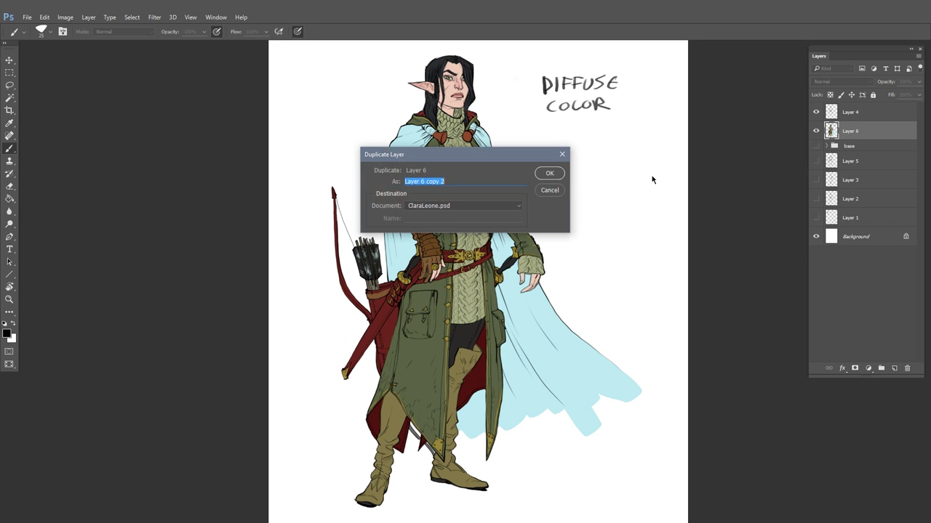
click(552, 173)
key(ctrl+m)
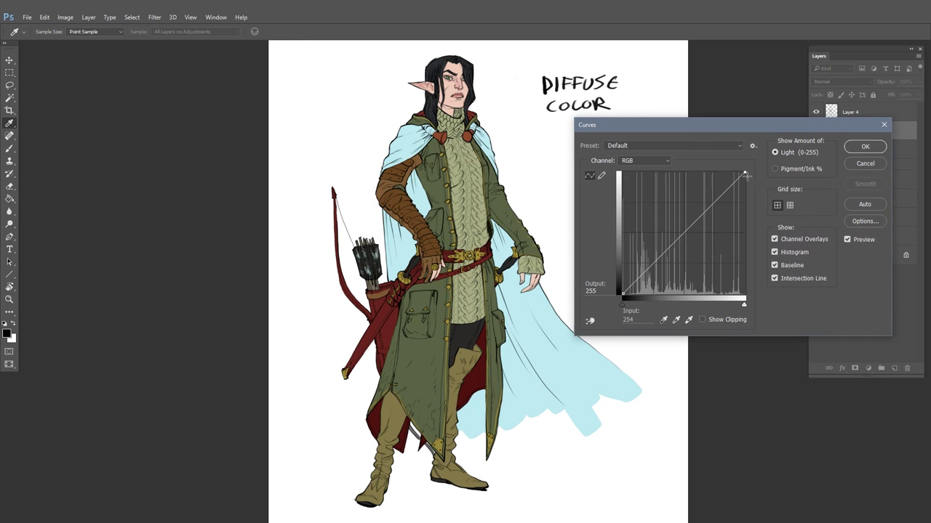
drag(745, 175, 757, 227)
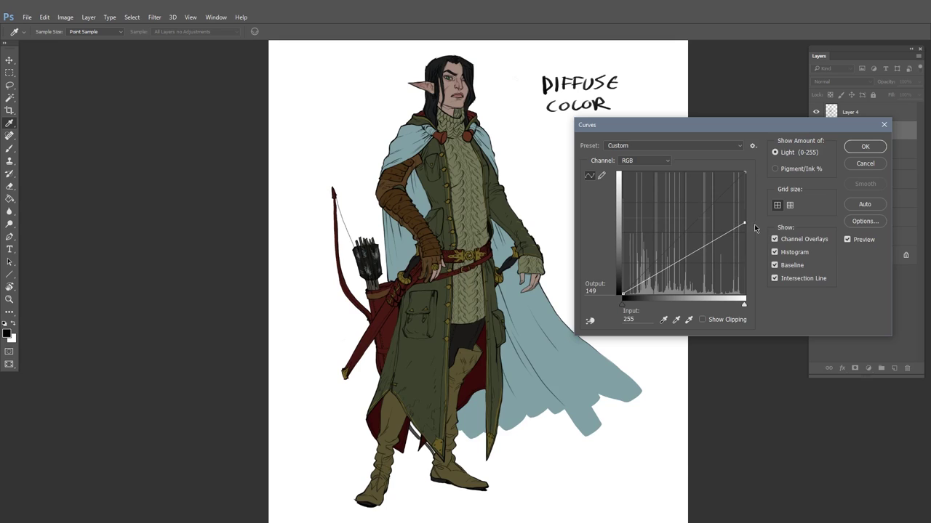
drag(653, 277, 650, 272)
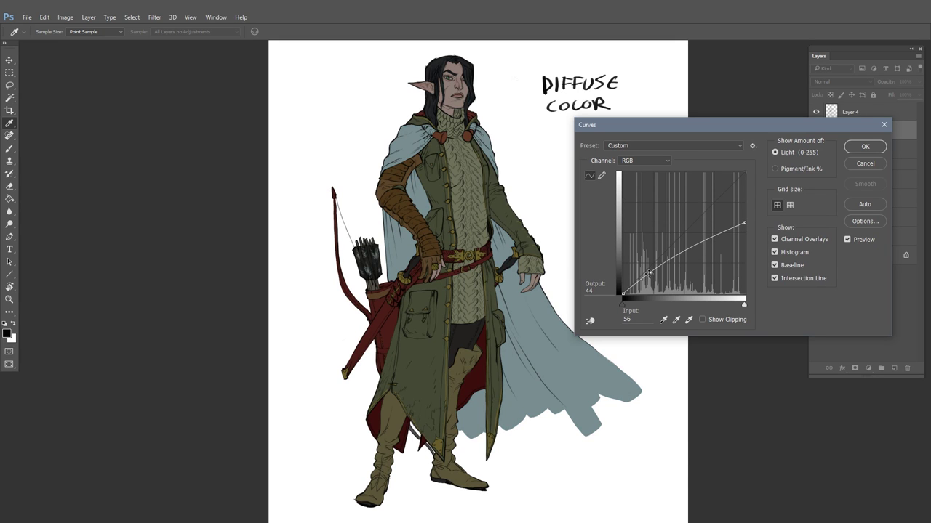
click(865, 146)
Cool the darkened copy's midtones with Color Balance, setting cyan-red to -20 and yellow-blue to +19
key(ctrl+b)
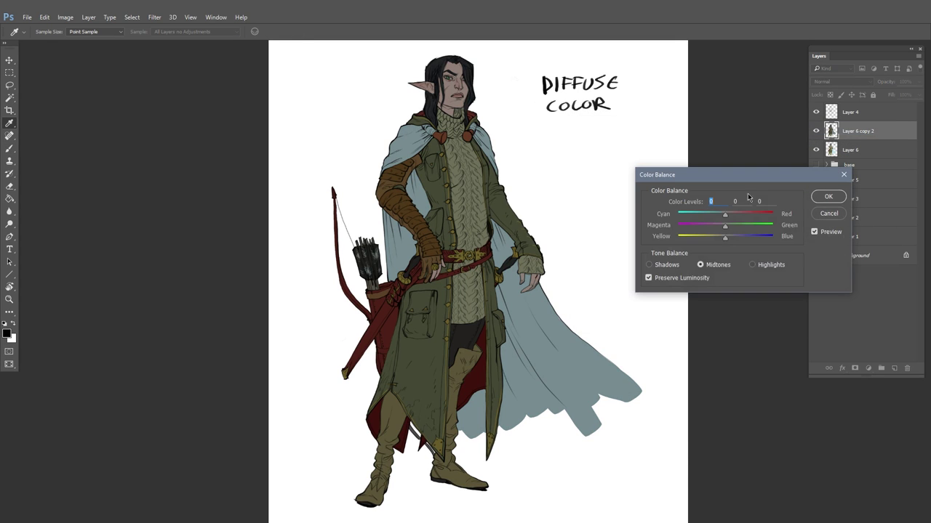
drag(726, 240, 733, 239)
click(724, 215)
mouse_move(724, 216)
mouse_down()
mouse_move(715, 216)
mouse_move(740, 237)
mouse_move(728, 231)
mouse_up()
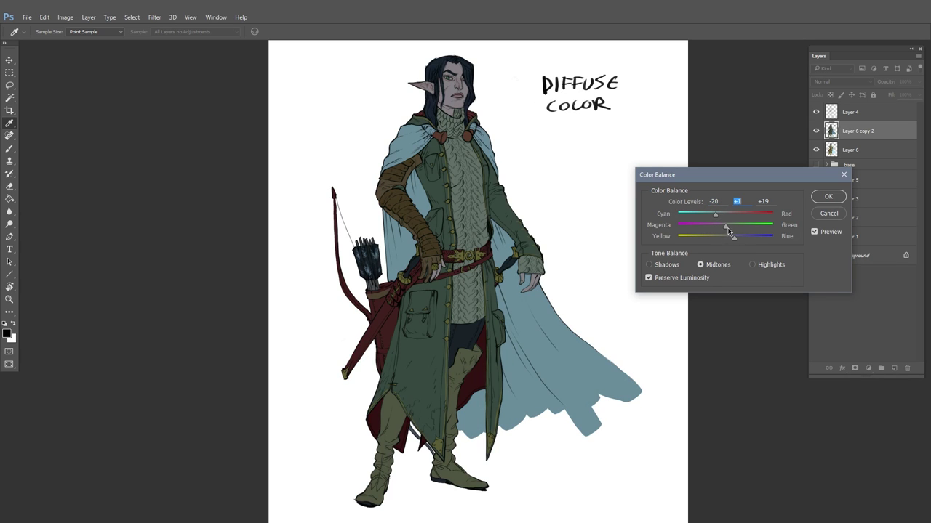
click(827, 197)
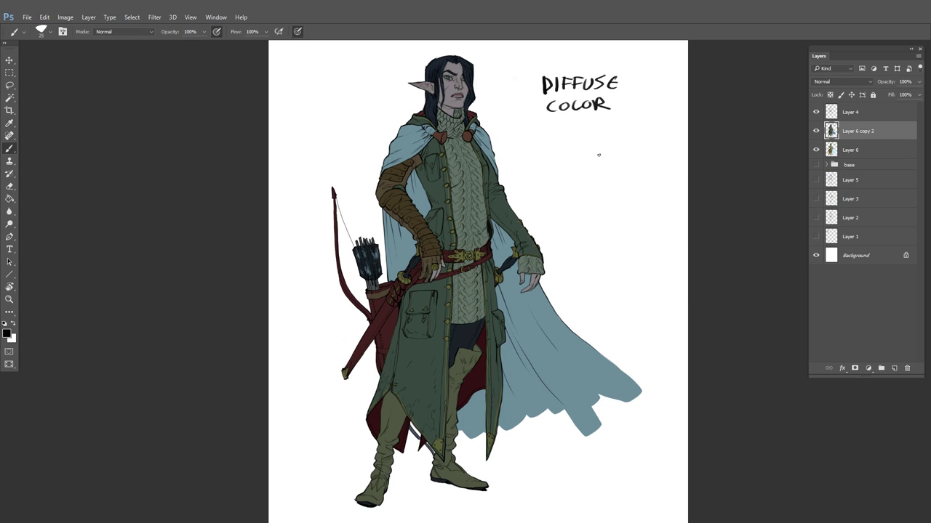
Hand-letter "SHADOW LAYER" below the first label on the darkened copy
drag(557, 159, 547, 172)
mouse_move(562, 158)
mouse_down()
mouse_move(559, 173)
mouse_move(616, 155)
mouse_up()
drag(570, 186, 619, 185)
Rename the darkened copy "shadow" and Layer 6 "diffuse"
double_click(861, 134)
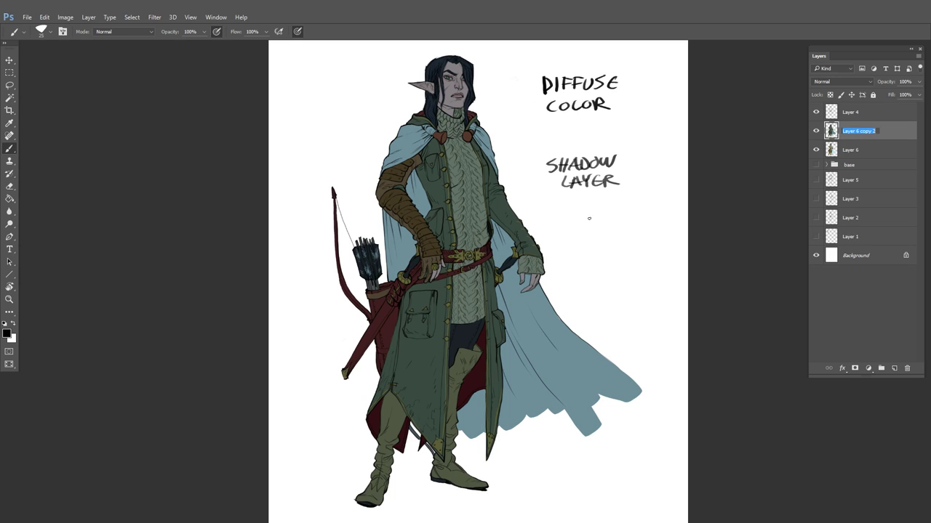
text(shadow)
key(Tab)
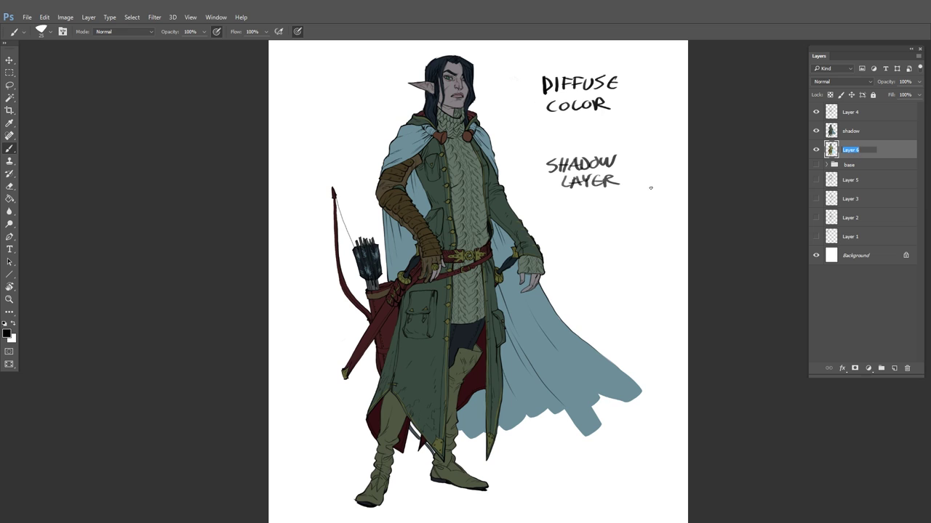
text(diffuse)
key(Return)
click(839, 141)
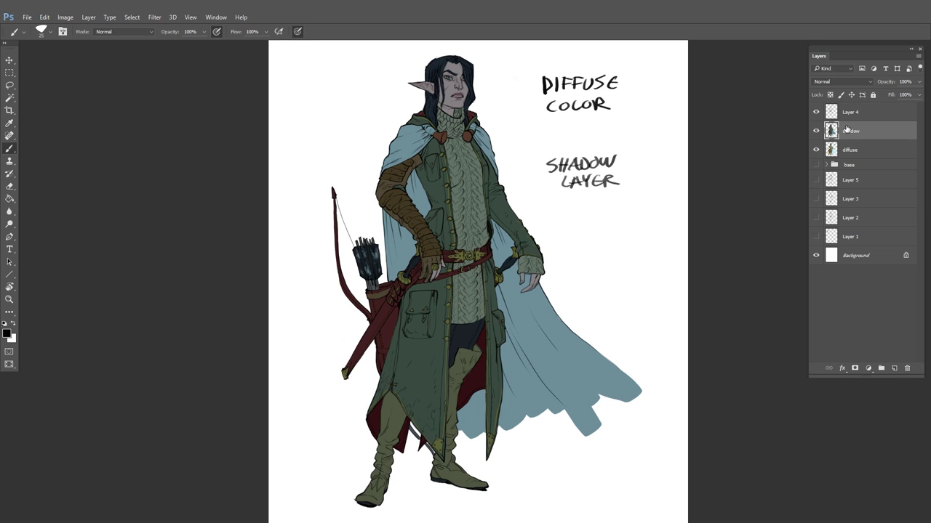
Duplicate the diffuse layer and move the copy above the shadow layer
right_click(854, 150)
click(749, 181)
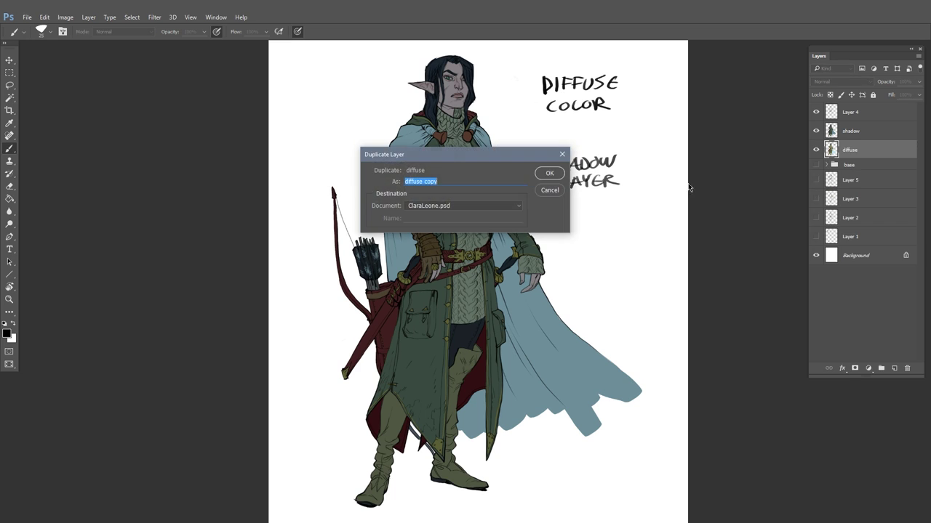
click(561, 176)
drag(854, 150, 853, 129)
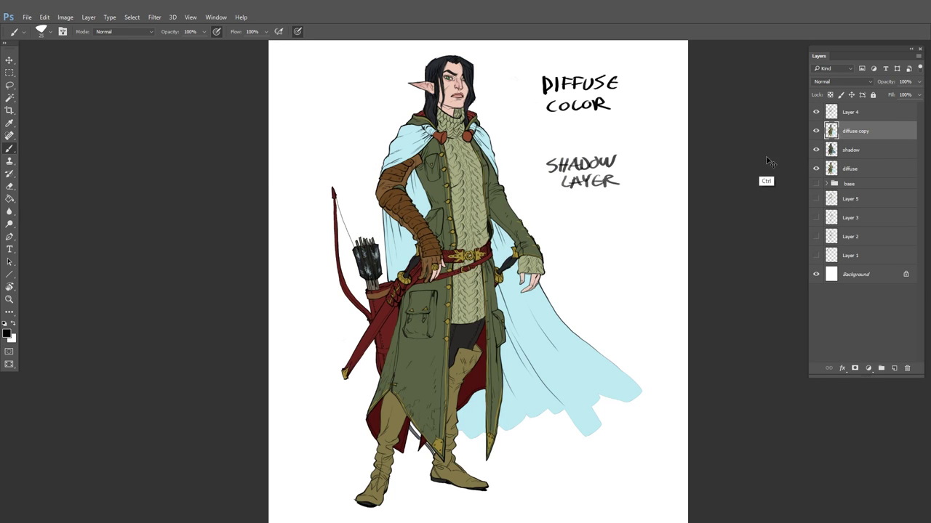
Brighten the diffuse copy with a raised Curves adjustment and shift it to warmer tones with Color Balance
key(ctrl+m)
drag(639, 278, 639, 267)
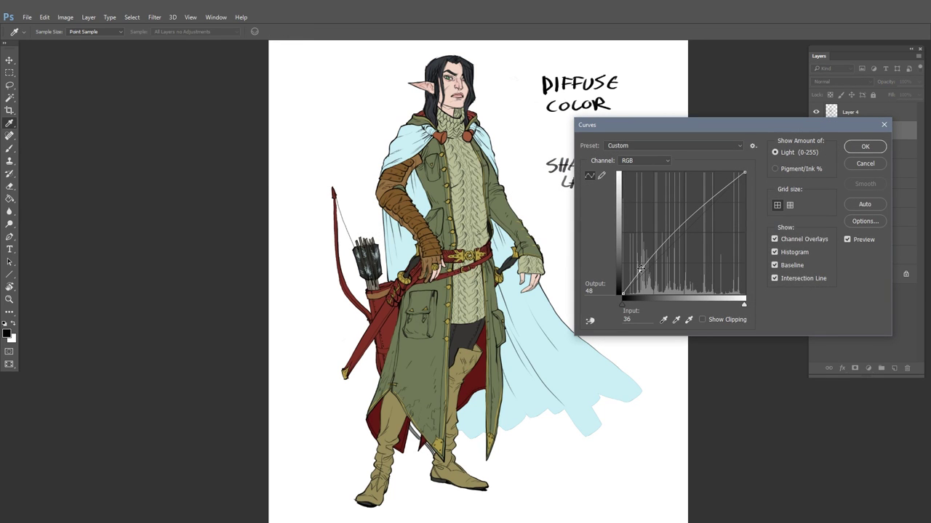
drag(692, 219, 728, 238)
click(851, 148)
key(ctrl+b)
click(820, 197)
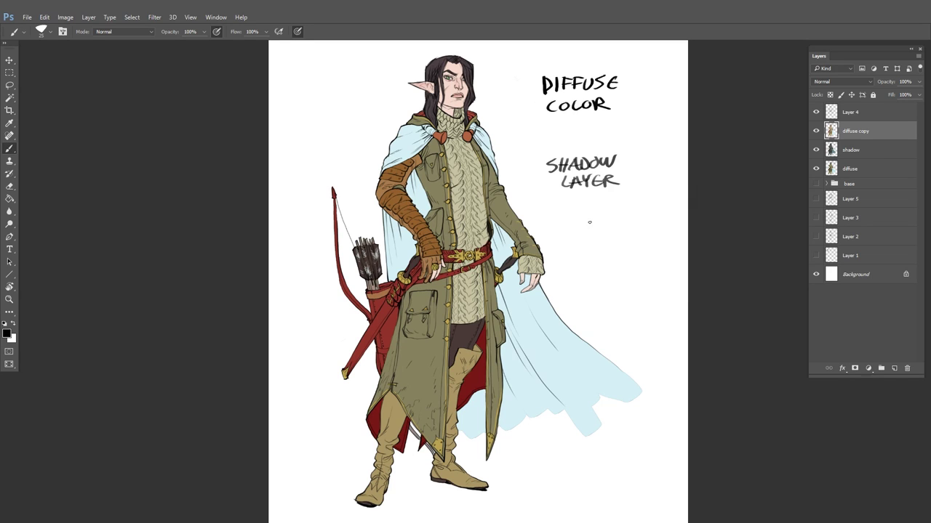
Rename the brightened diffuse copy "light"
double_click(854, 131)
text(ht)
key(Return)
Move the "DIFFUSE COLOR" lettering on the diffuse layer below the "SHADOW LAYER" label and deselect it
click(849, 151)
key(l)
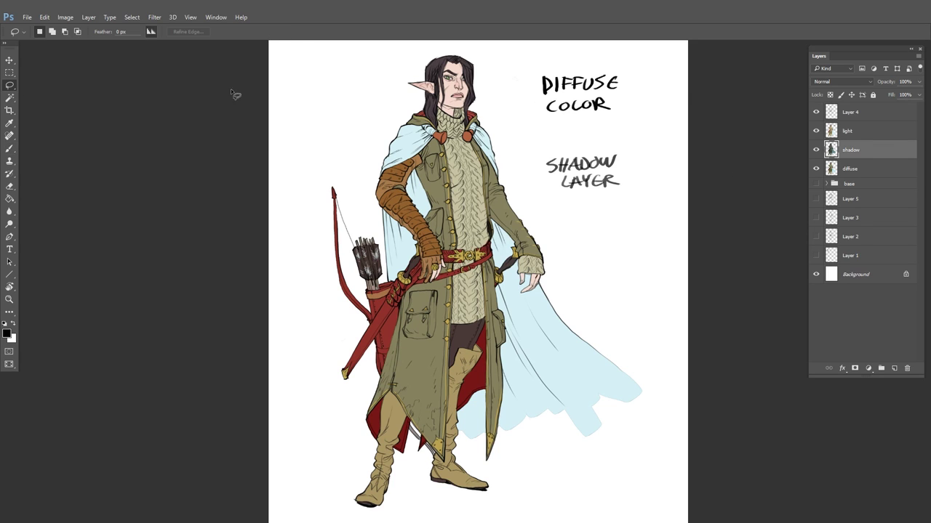
click(845, 171)
ctrl+drag(604, 109, 626, 248)
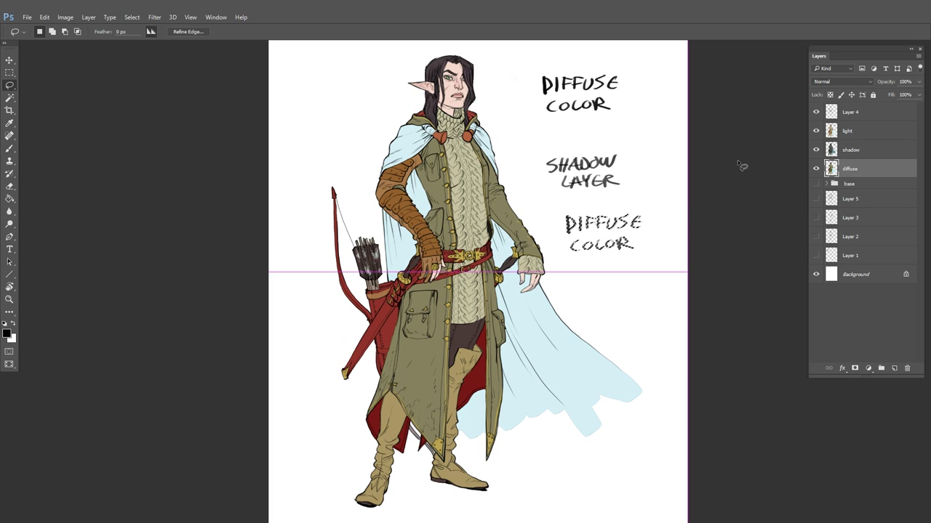
key(ctrl+d)
key(b)
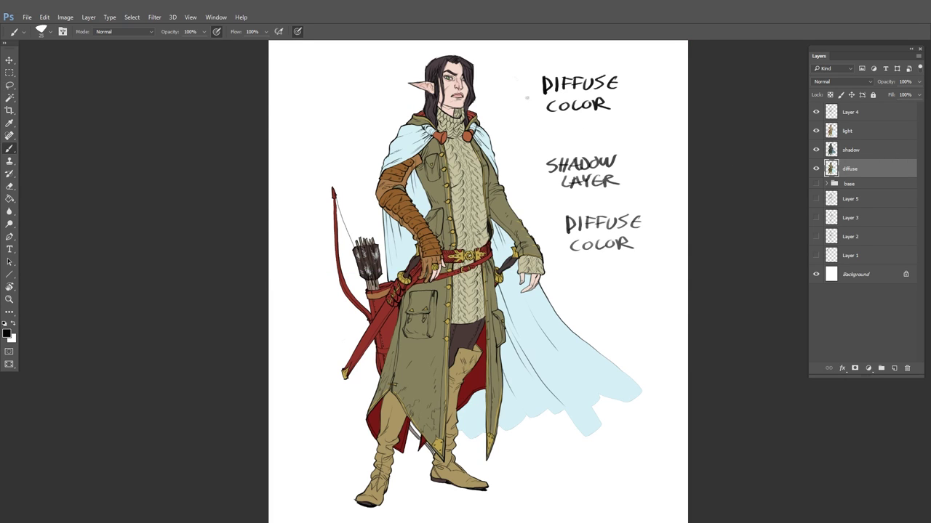
Try to cut the upper "DIFFUSE COLOR" lettering from the diffuse layer with a rectangular selection
key(m)
drag(524, 56, 647, 136)
key(ctrl+x)
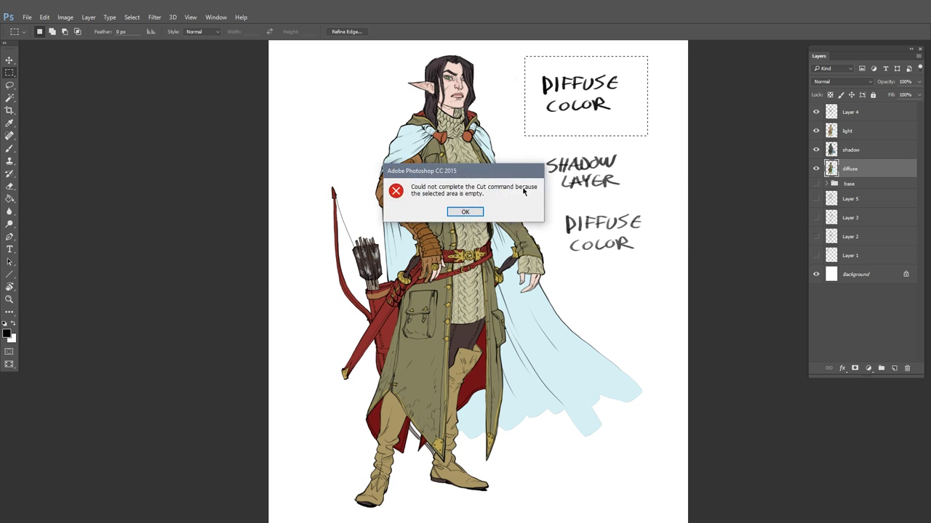
click(465, 212)
key(ctrl+d)
Hide the light layer and cut the upper "DIFFUSE COLOR" lettering from the shadow layer with a rectangular selection
click(816, 131)
click(815, 149)
click(815, 149)
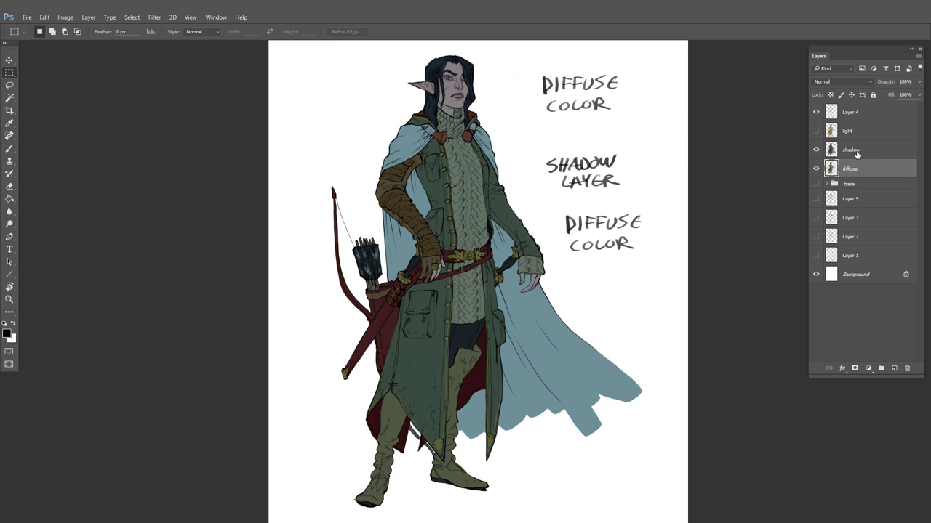
click(857, 154)
drag(530, 58, 646, 138)
key(ctrl+x)
Show the light layer again and cut the upper "DIFFUSE COLOR" lettering from it
click(855, 136)
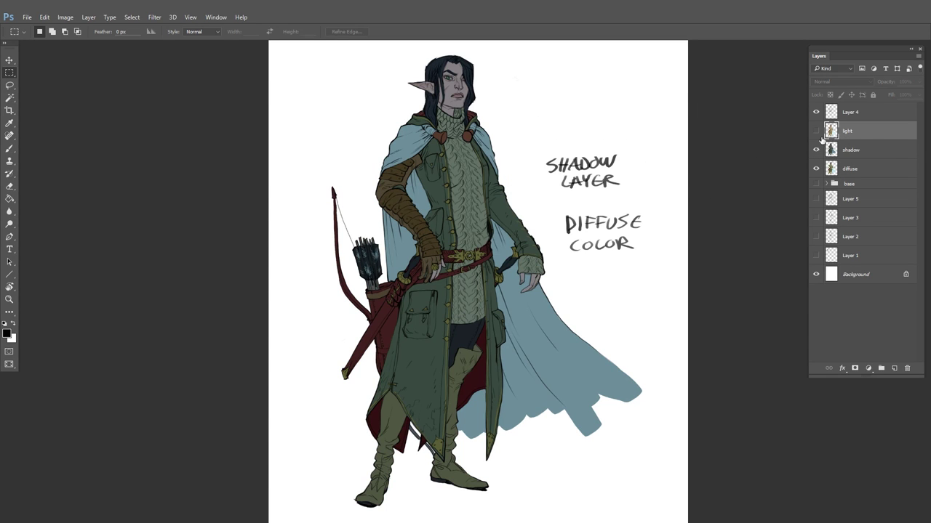
click(815, 131)
drag(532, 64, 673, 131)
key(ctrl+x)
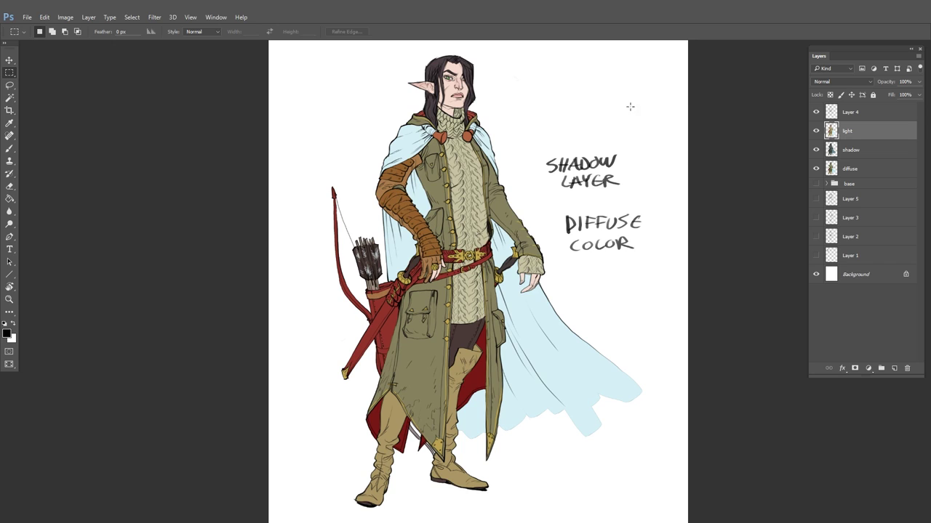
Hand-letter "LIGHT LAYER" on the light layer, above the "SHADOW LAYER" label
key(b)
drag(546, 78, 562, 94)
drag(581, 81, 593, 95)
drag(602, 77, 602, 95)
drag(597, 80, 612, 79)
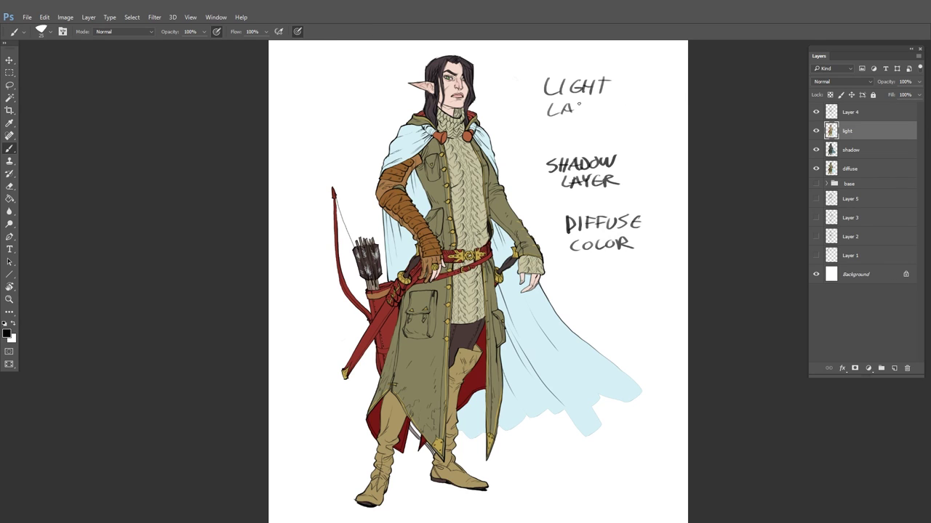
drag(591, 109, 599, 109)
drag(602, 115, 610, 109)
drag(606, 109, 616, 115)
Compare the light, shadow and diffuse versions by toggling the visibility of the light and shadow layers
click(816, 131)
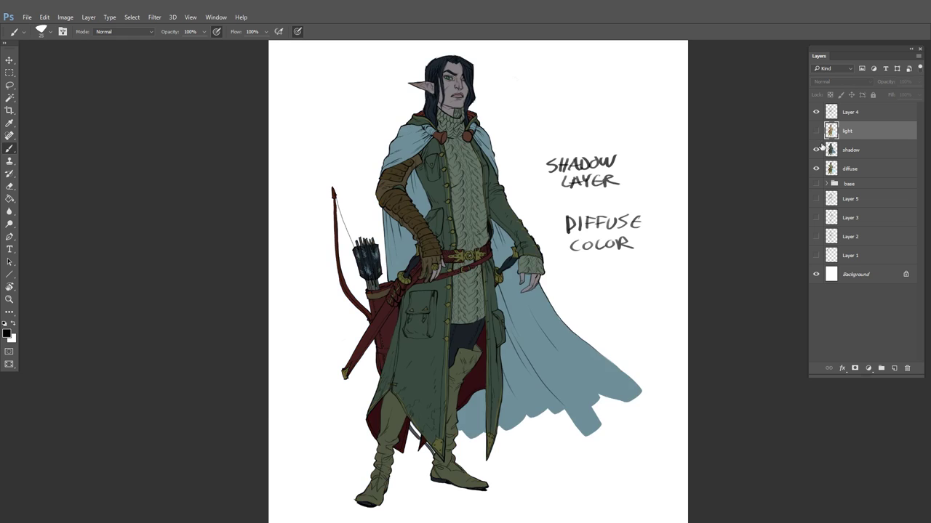
click(815, 150)
click(816, 150)
click(816, 131)
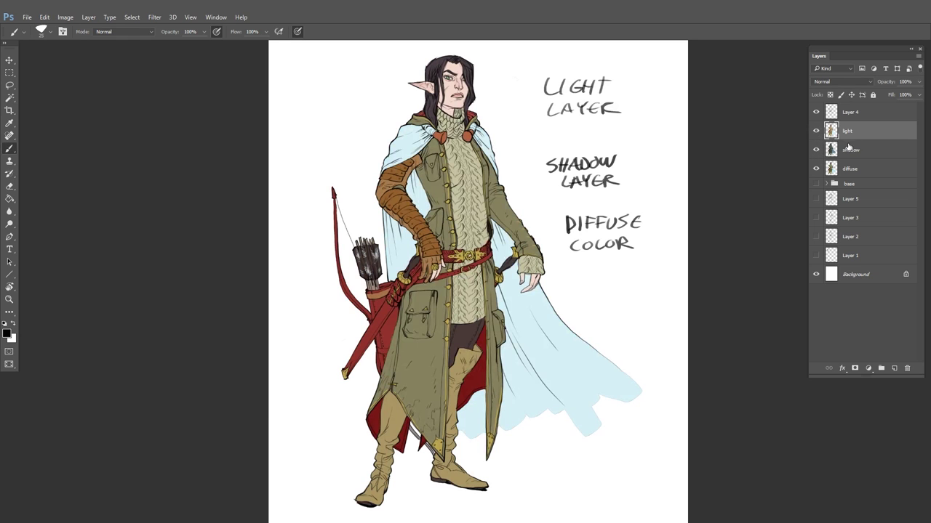
Add a layer mask to the light layer, fill it with black, and ready the Brush with white
click(856, 370)
key(g)
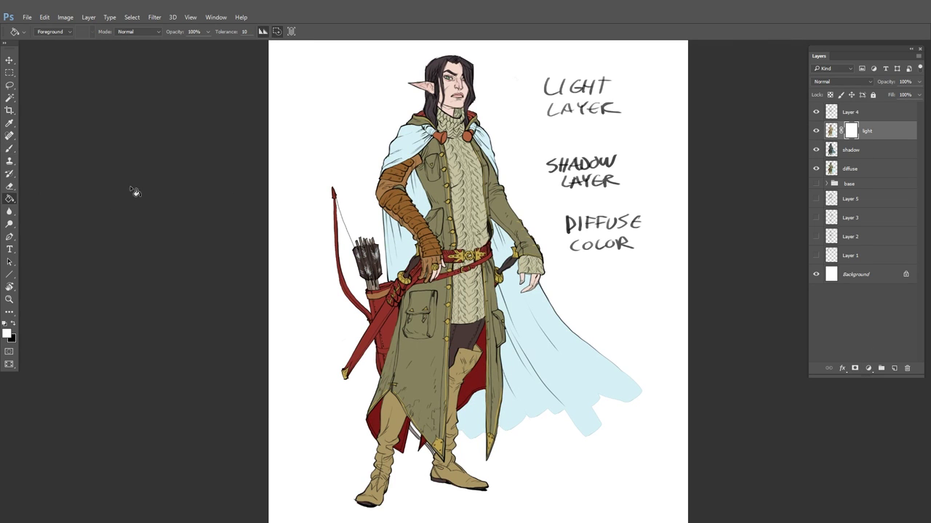
key(x)
click(629, 171)
key(b)
key(x)
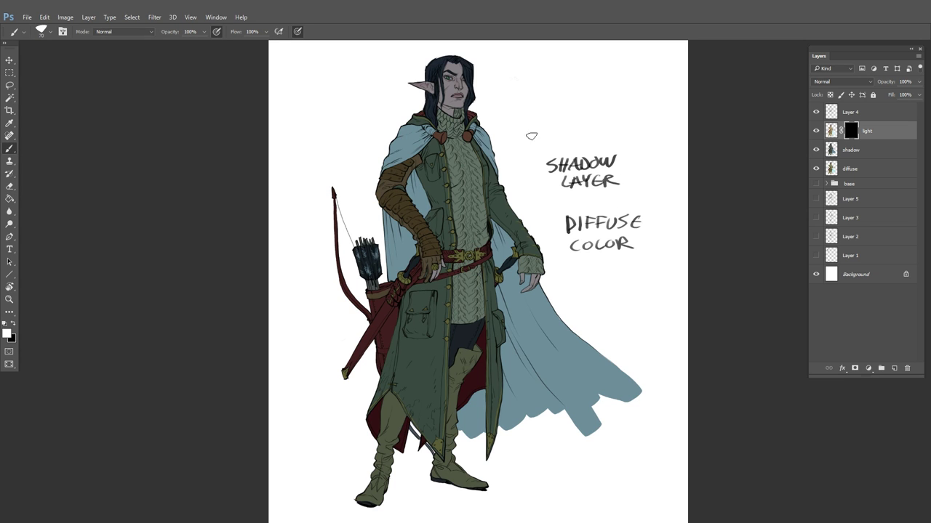
Paint white on the light layer's mask to bring back the "LIGHT LAYER" lettering
drag(446, 88, 463, 159)
mouse_move(574, 302)
mouse_down()
mouse_move(506, 275)
mouse_move(408, 264)
mouse_up()
mouse_move(570, 124)
mouse_down()
mouse_move(552, 164)
mouse_move(633, 139)
mouse_move(533, 147)
mouse_move(494, 134)
mouse_move(479, 116)
mouse_move(574, 171)
mouse_move(494, 176)
mouse_up()
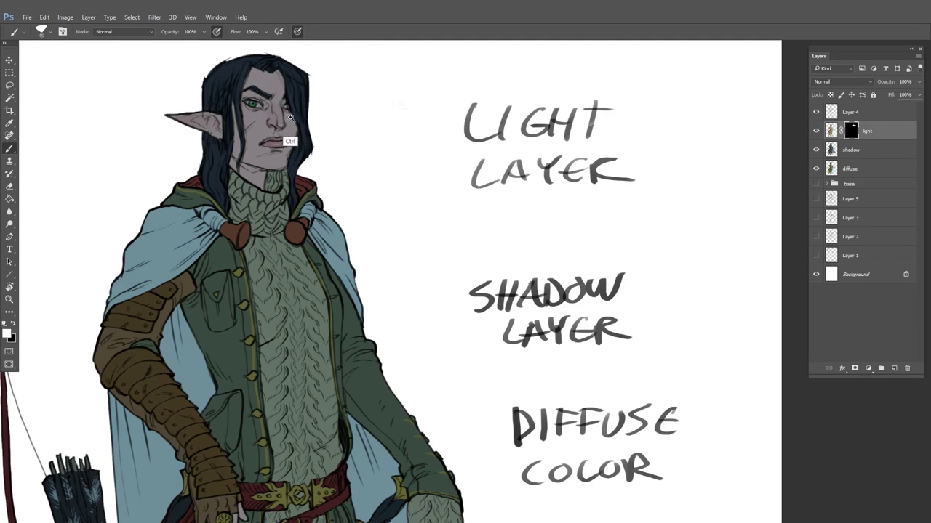
With a smaller brush, reveal the light on the forehead and the hair on the far side of the face
key(ctrl+plus)
drag(268, 100, 392, 230)
key(bracketleft)
key(bracketleft)
key(bracketleft)
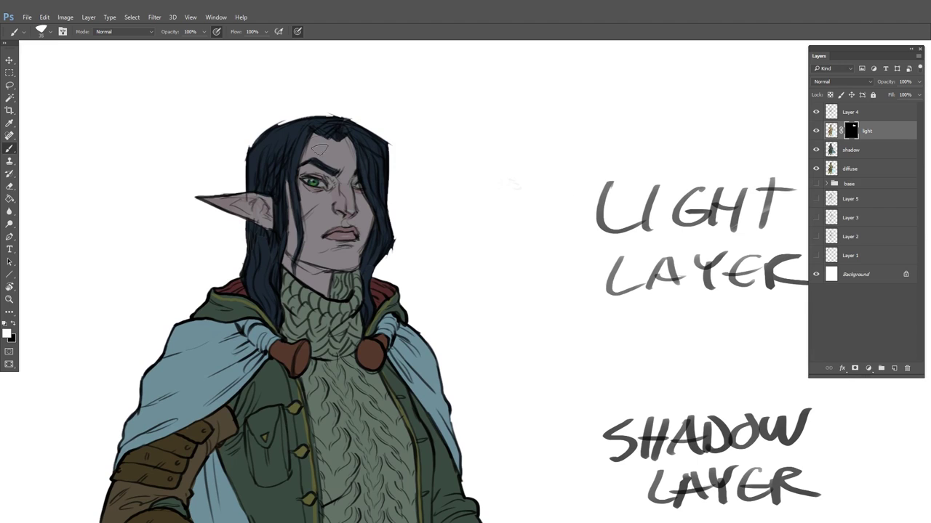
mouse_move(320, 149)
mouse_down()
mouse_move(342, 165)
mouse_move(331, 140)
mouse_move(335, 155)
mouse_move(340, 119)
mouse_move(370, 164)
mouse_move(372, 135)
mouse_move(391, 221)
mouse_move(377, 194)
mouse_move(384, 220)
mouse_move(372, 279)
mouse_move(381, 296)
mouse_move(395, 238)
mouse_move(360, 269)
mouse_up()
key(x)
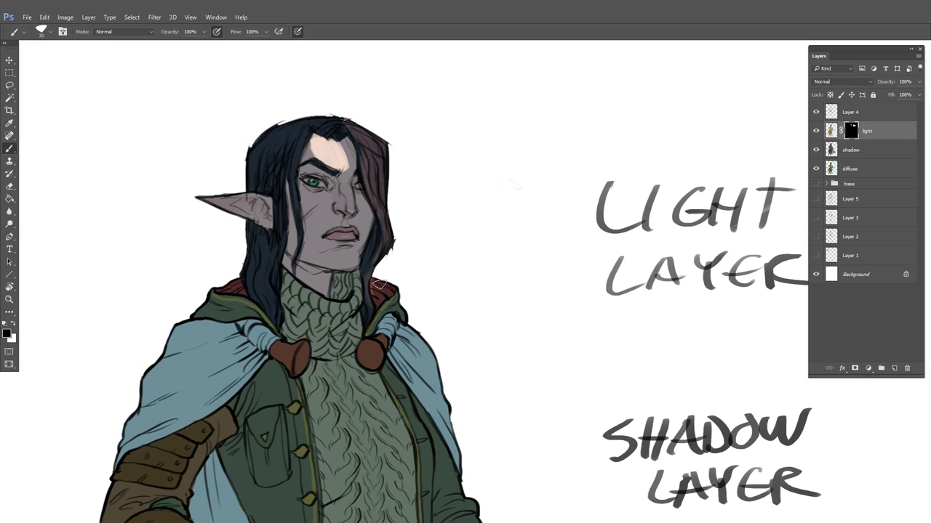
Reveal the light on the top of the hair, the nose, lips, chin and far cheek with finer strokes
key(x)
mouse_move(336, 121)
mouse_down()
mouse_move(277, 133)
mouse_move(262, 207)
mouse_move(415, 94)
mouse_move(340, 200)
mouse_move(301, 134)
mouse_move(342, 156)
mouse_move(356, 151)
mouse_move(346, 155)
mouse_move(360, 182)
mouse_move(341, 182)
mouse_move(345, 166)
mouse_move(351, 210)
mouse_move(358, 200)
mouse_move(365, 219)
mouse_move(357, 207)
mouse_move(364, 233)
mouse_move(341, 259)
mouse_up()
key([)
key(bracketleft)
drag(338, 237, 349, 237)
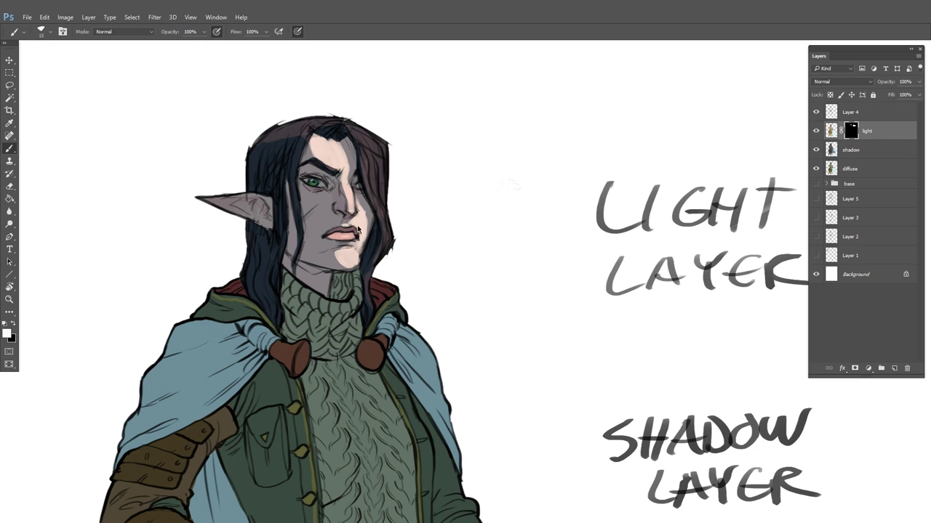
key(x)
key(x)
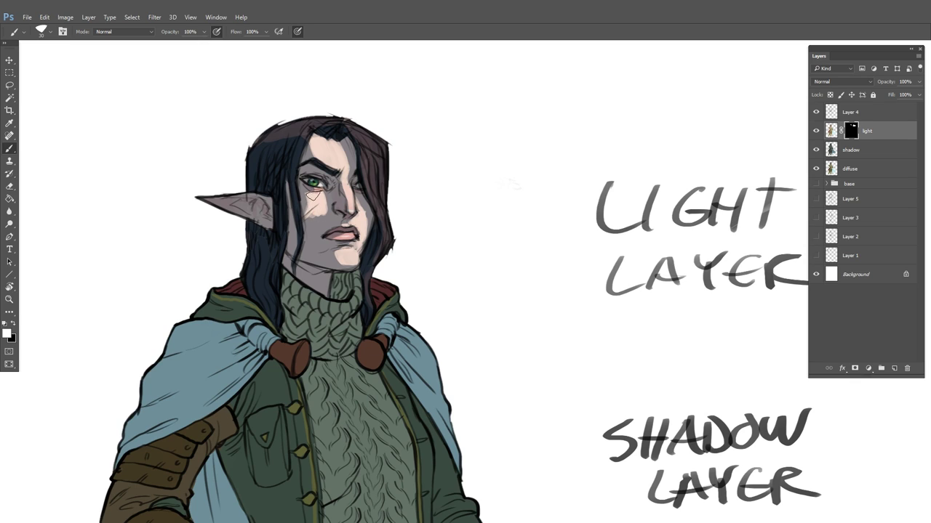
Paint a patch of light on the near cheek below the green eye, alternating white and black on the mask
key(x)
key(x)
mouse_move(321, 210)
mouse_down()
mouse_move(335, 210)
mouse_move(322, 233)
mouse_up()
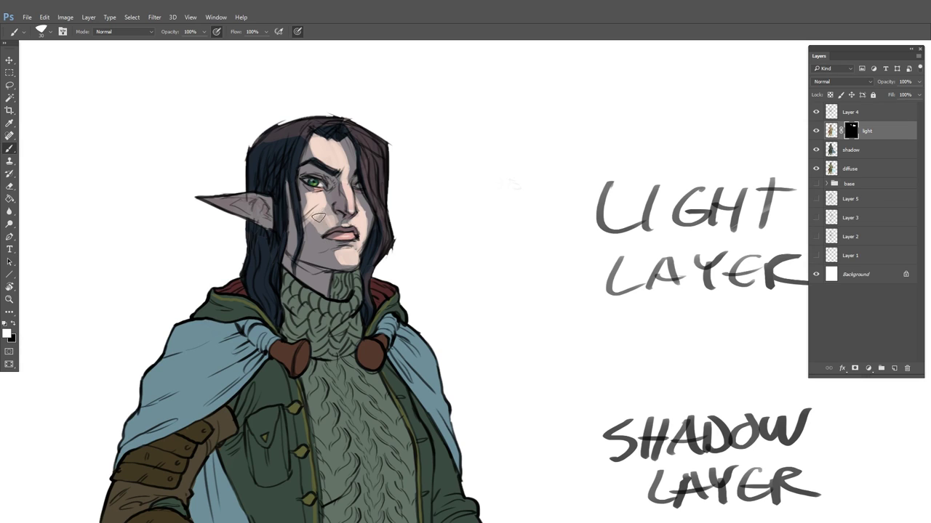
key(x)
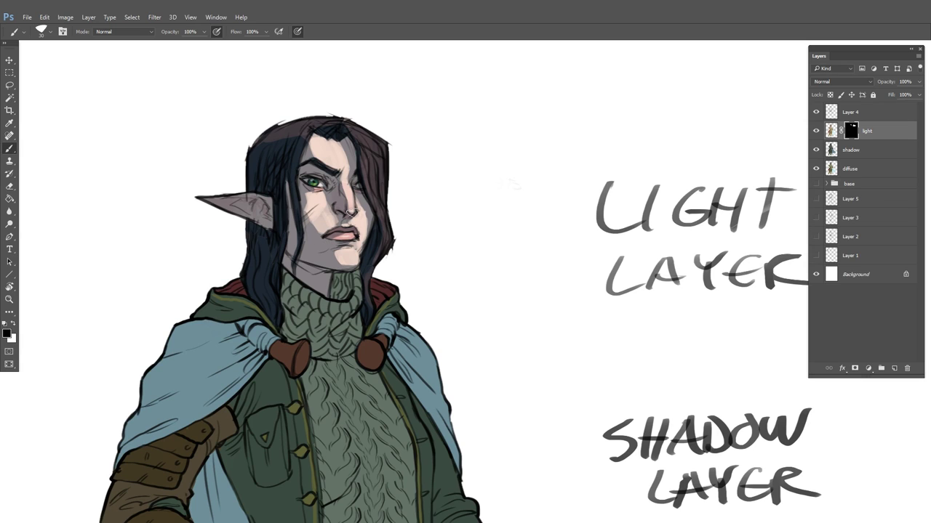
key(x)
key(x)
key(x)
drag(320, 218, 312, 206)
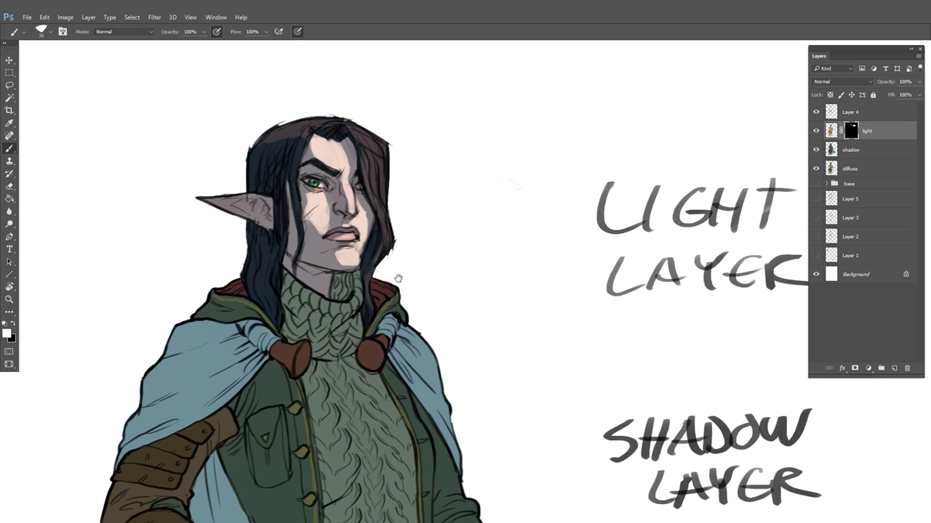
Reshape the edge of the near cheek's light with the Eraser on the light layer's mask
drag(365, 261, 440, 246)
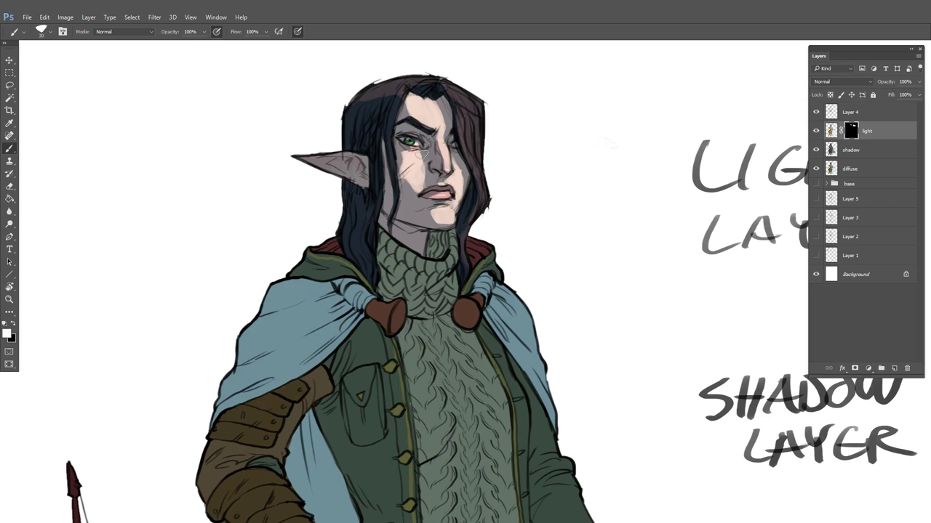
scroll(445, 208, down, 5)
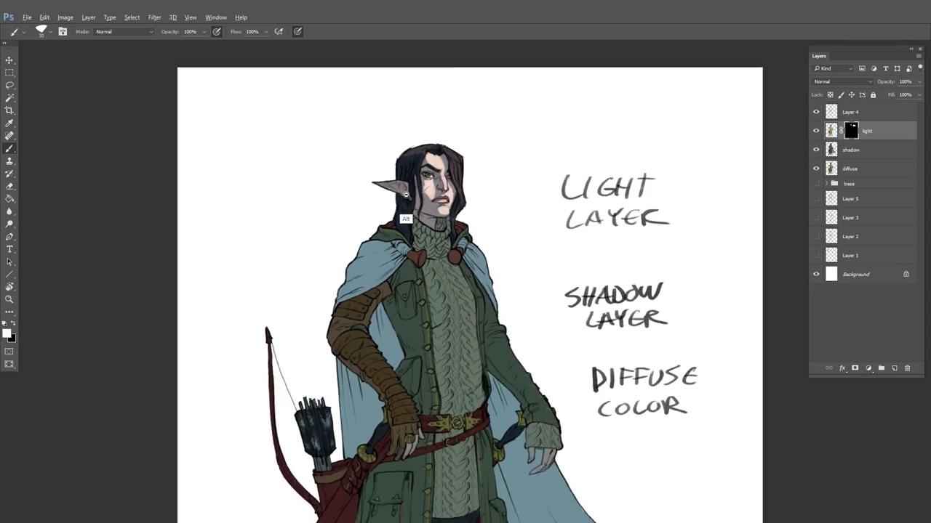
key(x)
scroll(421, 102, up, 6)
mouse_move(424, 106)
mouse_down()
mouse_move(446, 153)
mouse_move(351, 243)
mouse_up()
click(858, 116)
key(e)
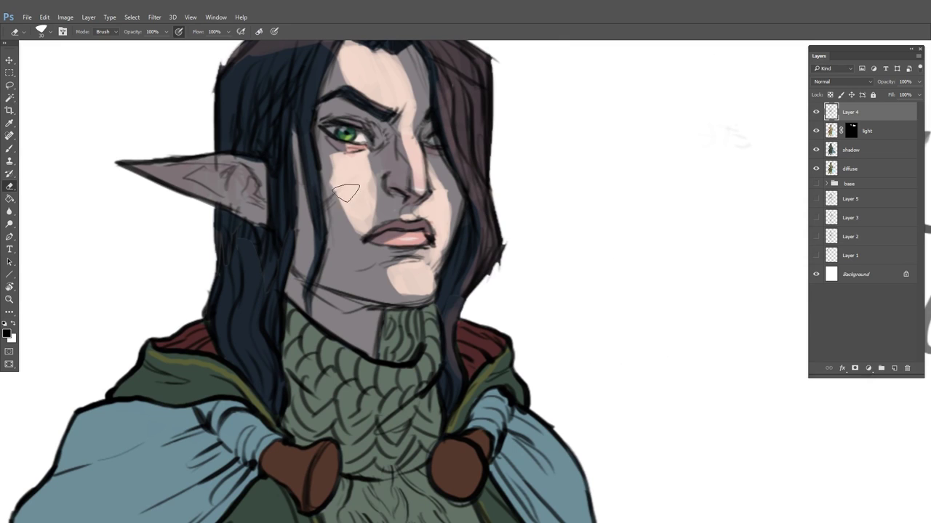
click(854, 135)
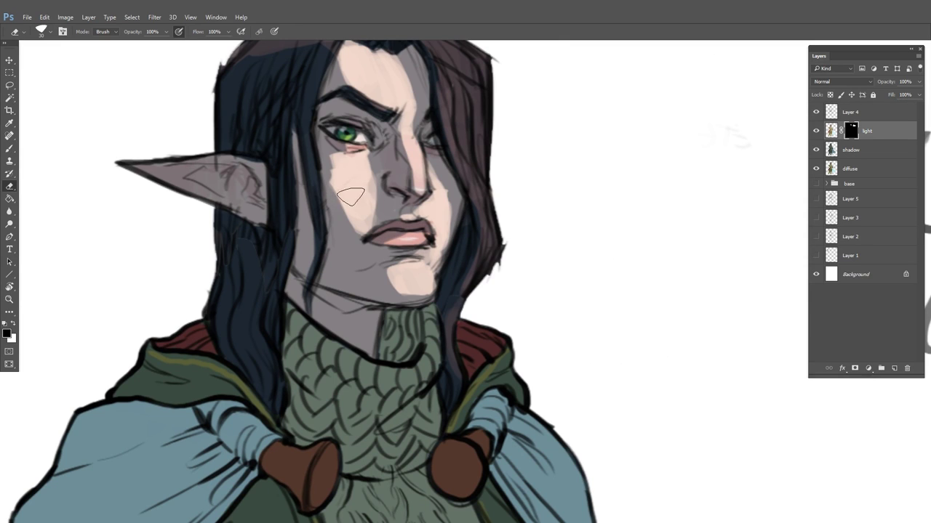
key(x)
drag(378, 164, 378, 230)
mouse_move(324, 159)
mouse_down()
mouse_move(327, 210)
mouse_move(352, 245)
mouse_up()
drag(348, 200, 352, 244)
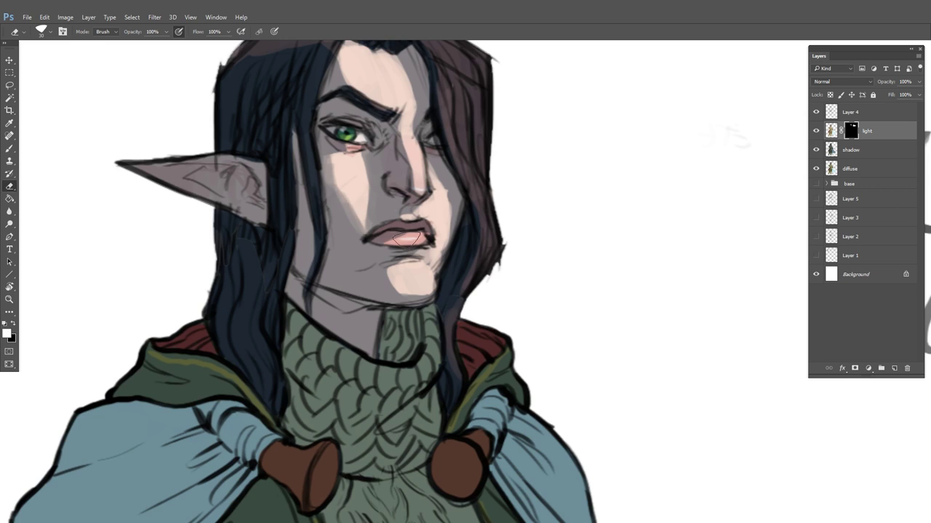
Touch up the light and shadow around the nose on the light layer's mask
mouse_move(418, 172)
mouse_down()
mouse_move(378, 178)
mouse_move(394, 164)
mouse_move(430, 187)
mouse_up()
key(x)
mouse_move(404, 143)
mouse_down()
mouse_move(404, 170)
mouse_move(401, 161)
mouse_up()
scroll(447, 137, down, 3)
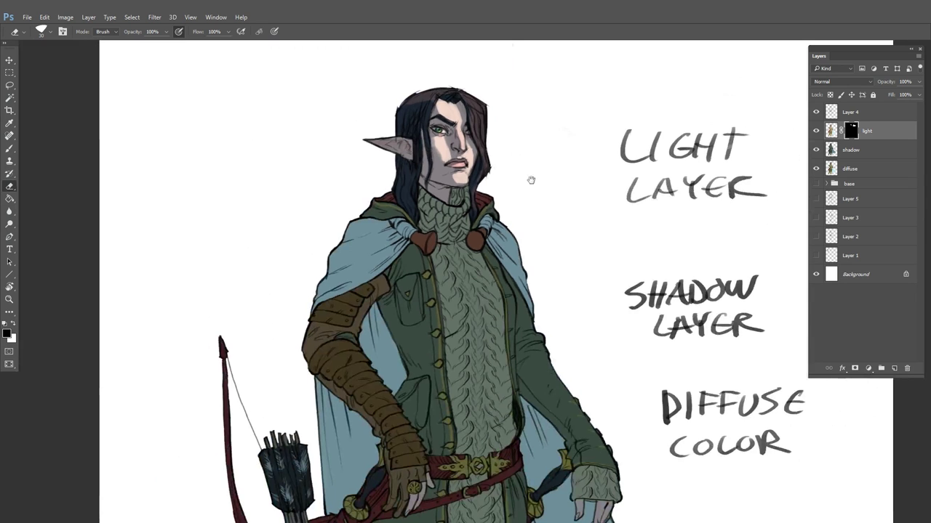
Reveal the light on the hood's edge and on the cape's two brown toggles and their wrapped cords
scroll(455, 155, up, 1)
scroll(454, 155, up, 2)
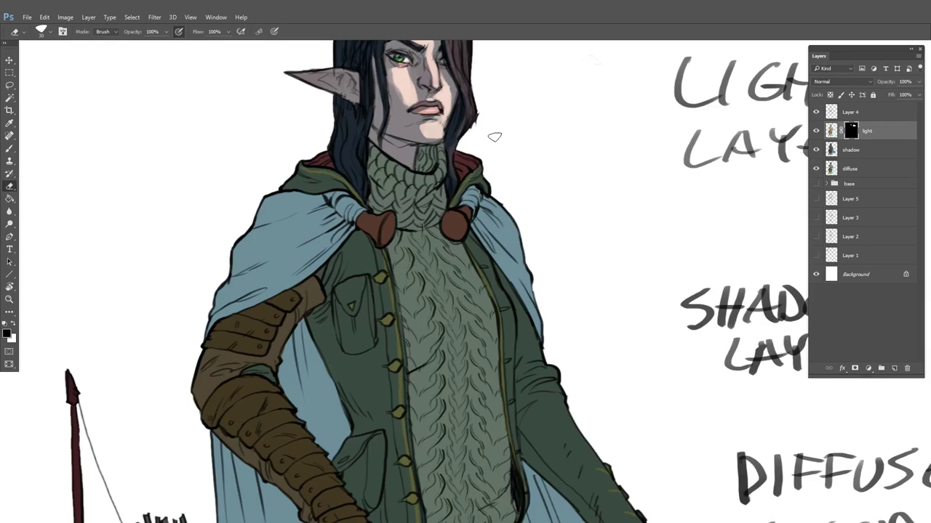
key(x)
key(x)
mouse_move(485, 172)
mouse_down()
mouse_move(469, 196)
mouse_move(480, 186)
mouse_move(467, 212)
mouse_move(443, 197)
mouse_move(464, 216)
mouse_up()
key(bracketleft)
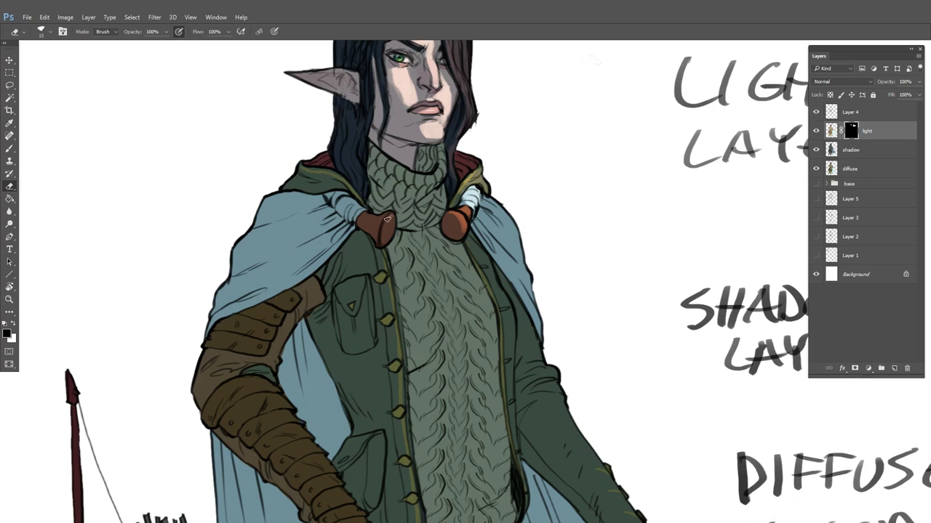
mouse_move(393, 215)
mouse_down()
mouse_move(387, 238)
mouse_move(353, 205)
mouse_up()
key(bracketright)
key(bracketright)
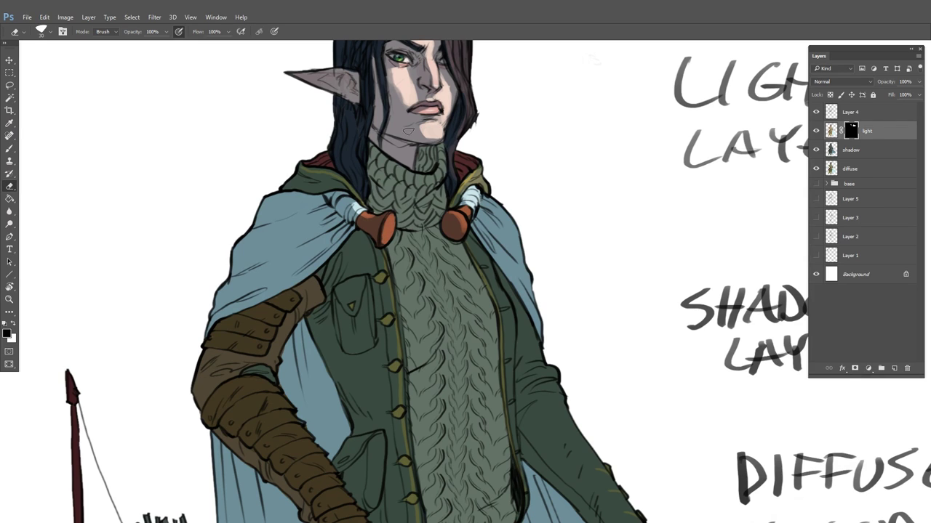
Reveal the light on the sweater's knitted turtleneck collar with a larger eraser
mouse_move(447, 158)
mouse_down()
mouse_move(419, 182)
mouse_move(405, 176)
mouse_move(427, 164)
mouse_move(407, 159)
mouse_move(447, 190)
mouse_move(435, 196)
mouse_move(434, 184)
mouse_move(427, 211)
mouse_move(430, 204)
mouse_move(421, 217)
mouse_move(426, 193)
mouse_move(413, 215)
mouse_up()
key(bracketright)
key(bracketright)
key(bracketright)
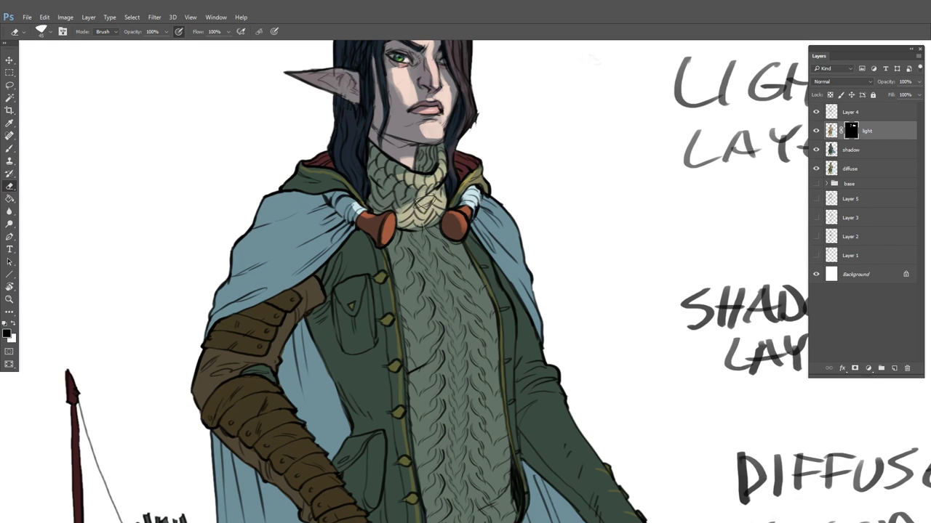
Reveal the light on both shoulders of the cape and along the coat's lapel
scroll(535, 262, down, 5)
mouse_move(528, 264)
mouse_down()
mouse_move(474, 194)
mouse_move(434, 187)
mouse_move(417, 168)
mouse_move(423, 161)
mouse_move(442, 176)
mouse_move(427, 170)
mouse_move(458, 233)
mouse_up()
key(x)
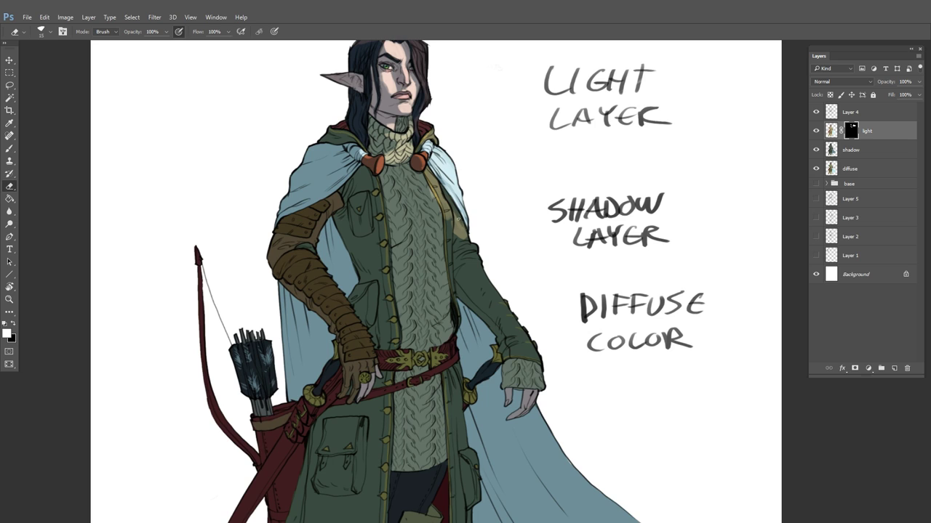
key(x)
Reveal the light along the hanging green sleeve, its knitted cuff and hand, and down the coat's adjoining front edge
mouse_move(460, 237)
mouse_down()
mouse_move(475, 257)
mouse_move(475, 248)
mouse_move(471, 267)
mouse_move(473, 259)
mouse_move(522, 347)
mouse_move(518, 324)
mouse_move(522, 368)
mouse_move(524, 359)
mouse_move(531, 398)
mouse_up()
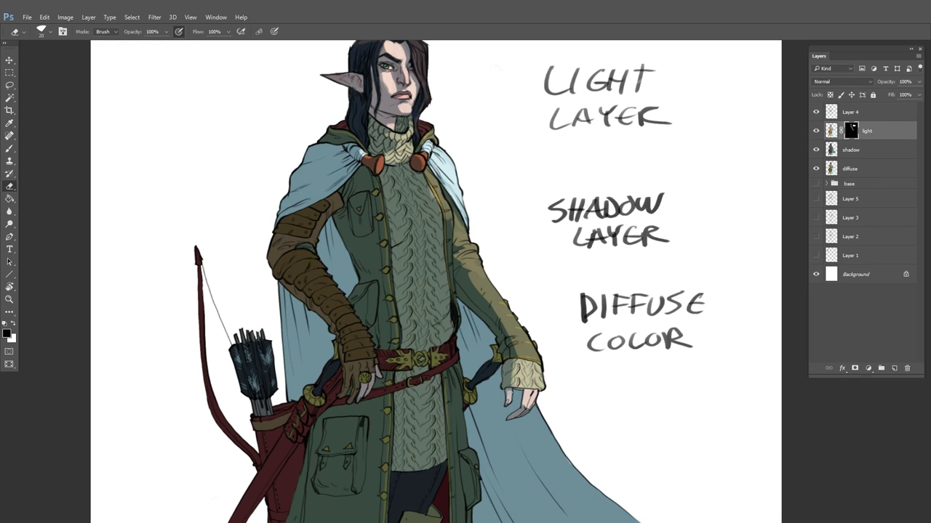
key(x)
key(x)
key(x)
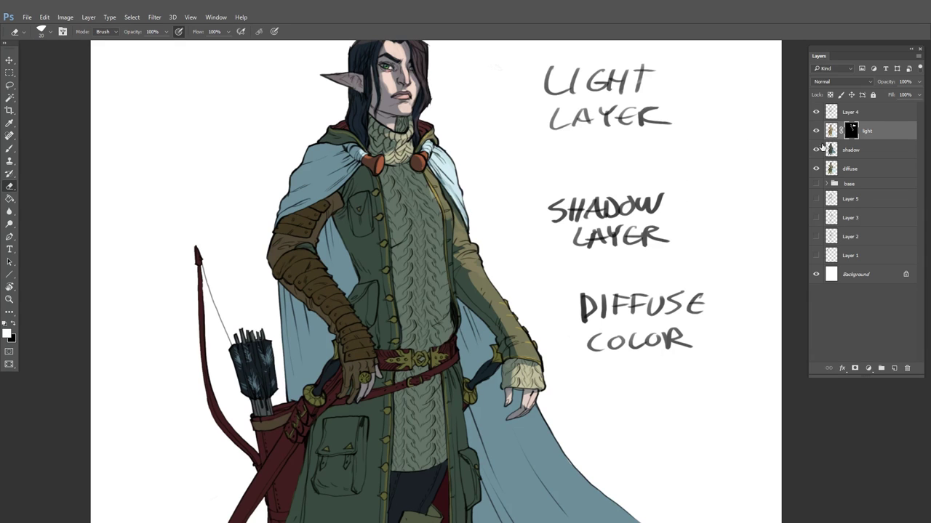
scroll(466, 247, up, 2)
key(x)
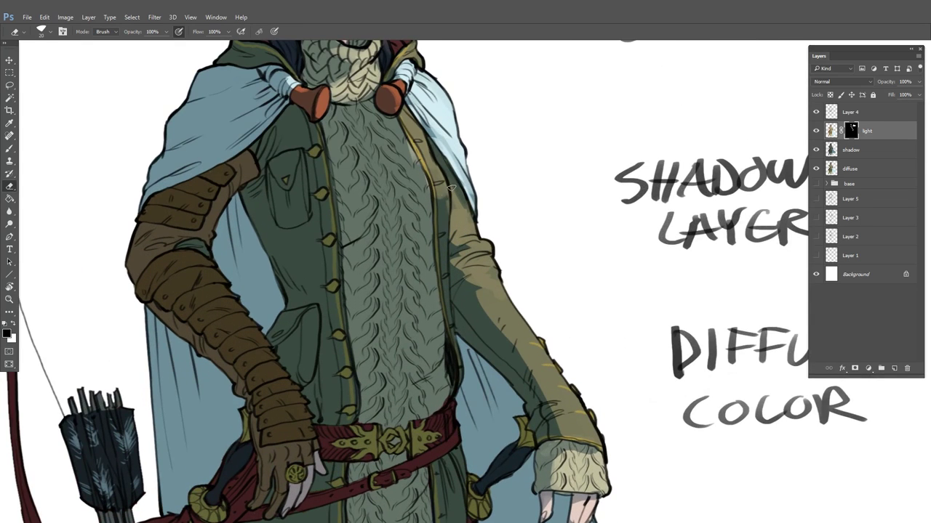
mouse_move(451, 187)
mouse_down()
mouse_move(442, 208)
mouse_move(448, 325)
mouse_up()
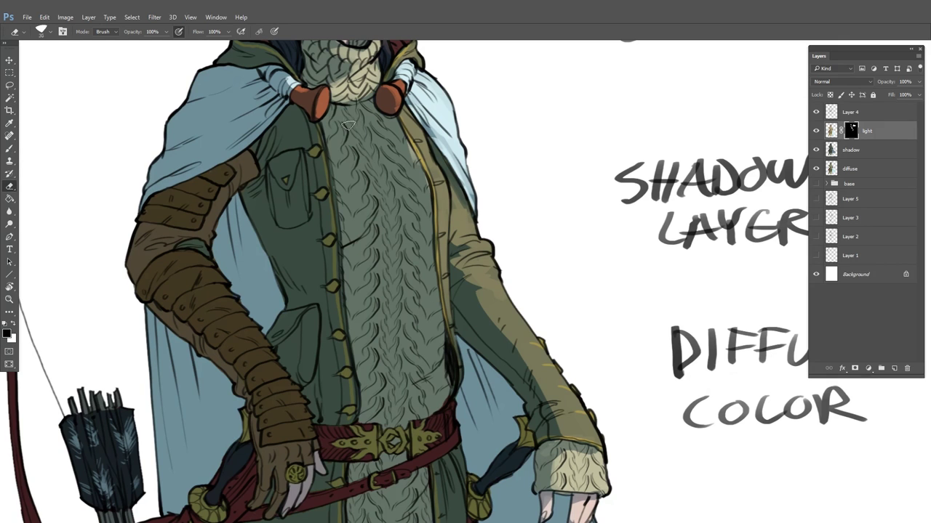
Reveal the light down the middle of the cable-knit sweater with a larger eraser
mouse_move(355, 109)
mouse_down()
mouse_move(357, 183)
mouse_move(361, 127)
mouse_move(403, 193)
mouse_move(387, 162)
mouse_move(391, 188)
mouse_move(353, 180)
mouse_move(355, 209)
mouse_move(362, 189)
mouse_move(390, 204)
mouse_move(393, 242)
mouse_move(378, 236)
mouse_move(356, 191)
mouse_move(387, 198)
mouse_move(386, 258)
mouse_move(405, 196)
mouse_move(389, 234)
mouse_move(385, 360)
mouse_up()
key(bracketright)
key(bracketright)
key(bracketright)
key(bracketleft)
key(bracketleft)
key(bracketleft)
key(bracketleft)
mouse_move(399, 254)
mouse_down()
mouse_move(408, 356)
mouse_move(408, 244)
mouse_move(418, 349)
mouse_up()
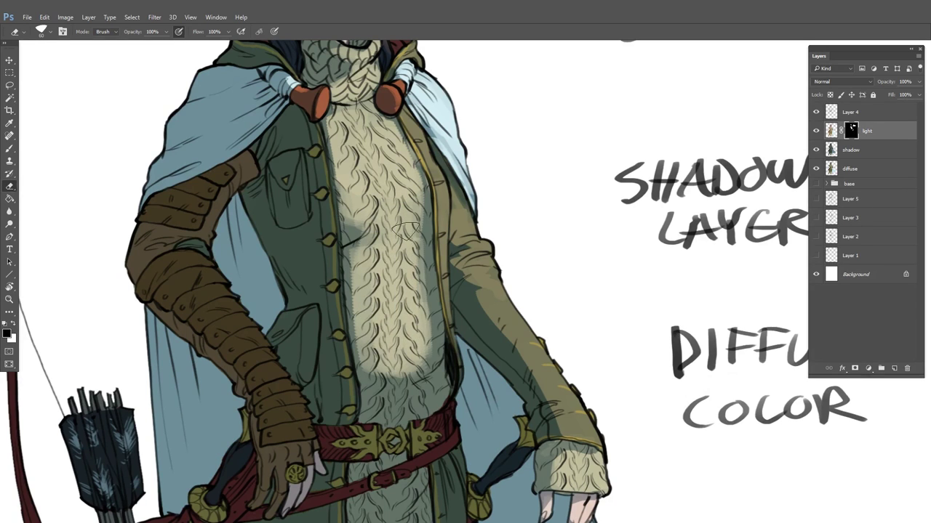
Extend the sweater's light to its sides and down to the belt, keeping shadow along the coat opening
drag(405, 231, 427, 344)
key(bracketleft)
key(bracketleft)
key(x)
drag(437, 240, 436, 387)
key(x)
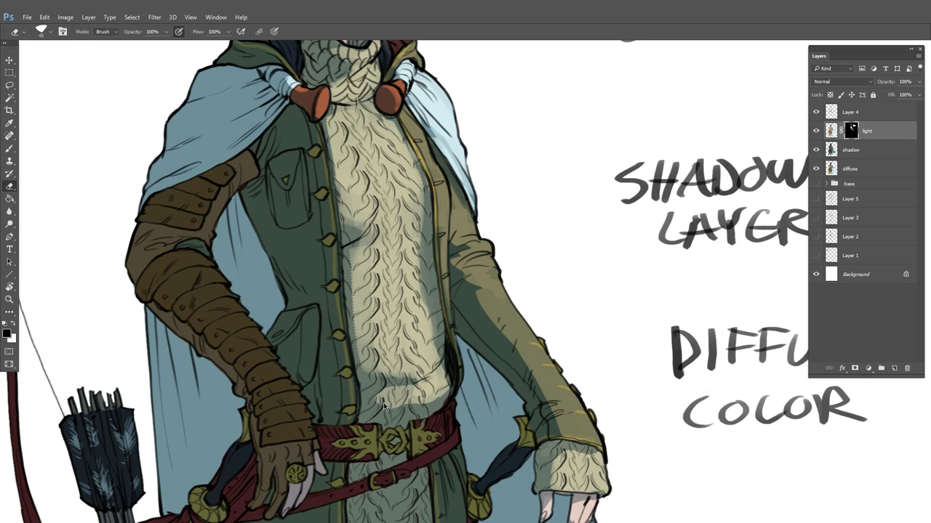
drag(383, 378, 369, 404)
drag(364, 361, 361, 249)
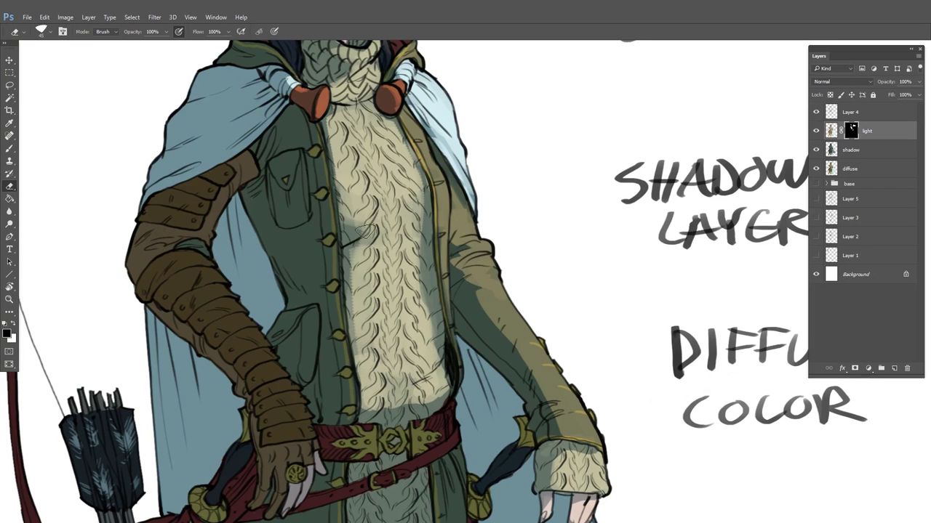
drag(437, 325, 364, 325)
Reveal the light on the forearm of the brown leather bracer, the gloved hand and its gold ring
drag(521, 304, 496, 256)
key(ctrl+plus)
key(ctrl+plus)
key(ctrl+plus)
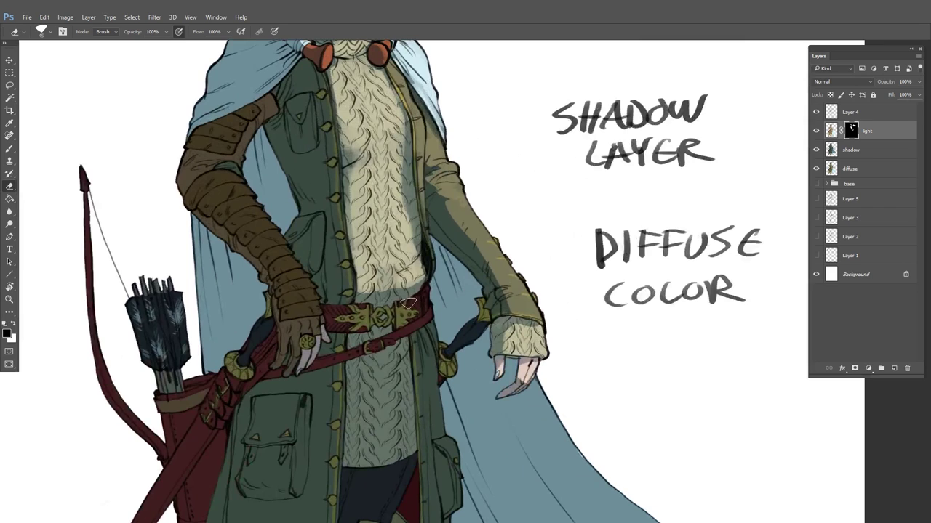
mouse_move(238, 208)
mouse_down()
mouse_move(307, 304)
mouse_move(286, 311)
mouse_up()
drag(279, 270, 265, 245)
drag(238, 207, 263, 255)
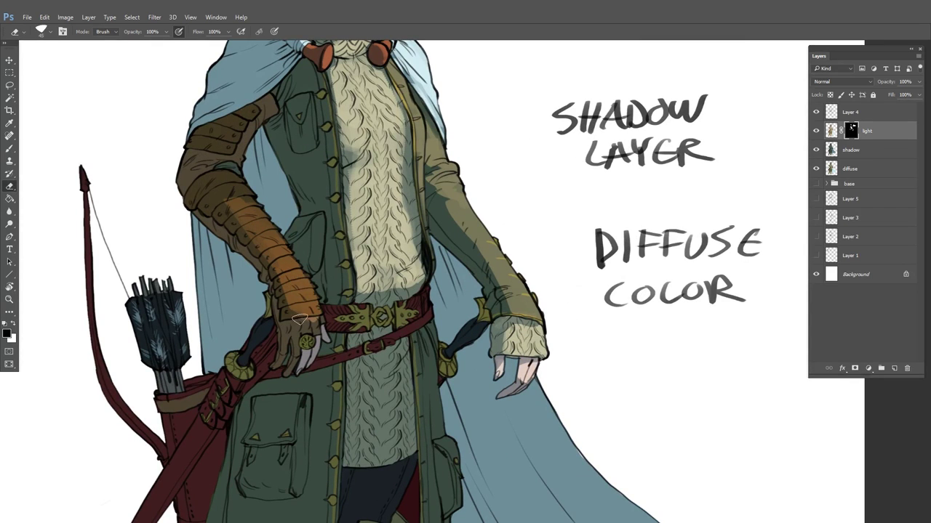
key(bracketleft)
mouse_move(294, 299)
mouse_down()
mouse_move(300, 325)
mouse_move(287, 329)
mouse_move(291, 322)
mouse_move(300, 347)
mouse_move(321, 320)
mouse_up()
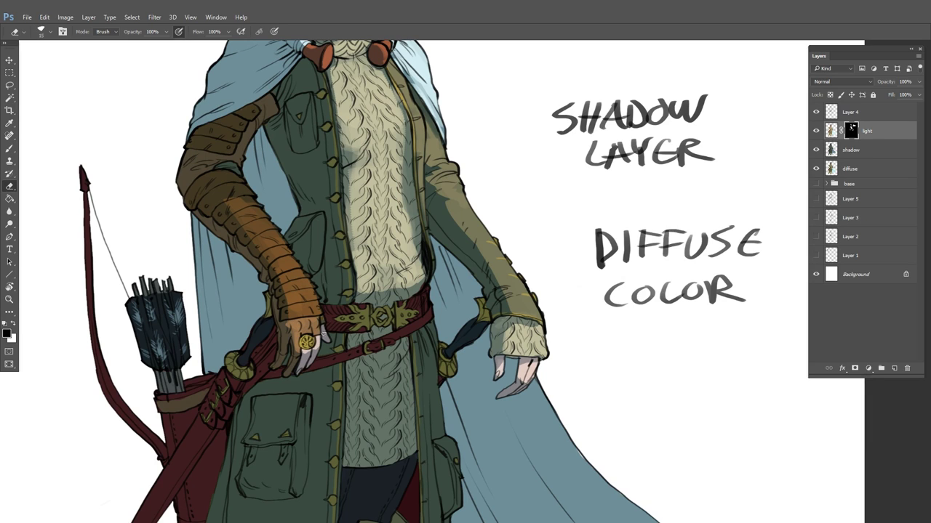
Refine the bracer's lighting and reveal the light on the coat's chest, front band, buttons and waist pocket
key(bracketright)
key(x)
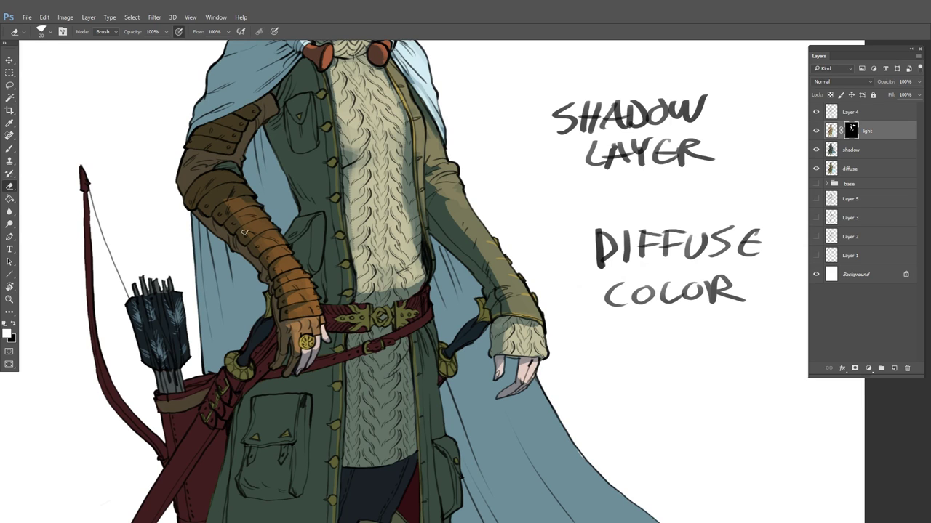
key(x)
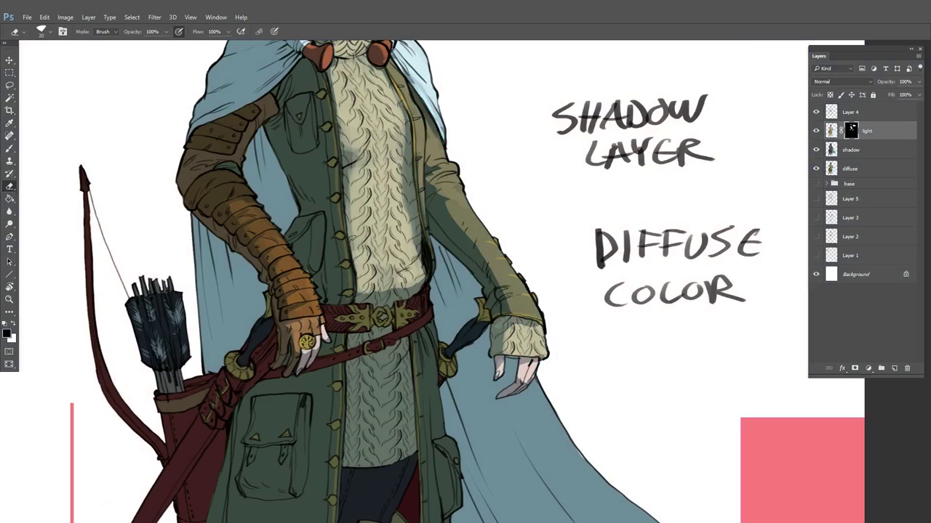
mouse_move(345, 233)
mouse_down()
mouse_move(332, 261)
mouse_move(347, 291)
mouse_move(336, 228)
mouse_move(317, 219)
mouse_move(329, 180)
mouse_move(320, 86)
mouse_move(323, 101)
mouse_move(309, 96)
mouse_move(312, 136)
mouse_up()
scroll(468, 224, up, 3)
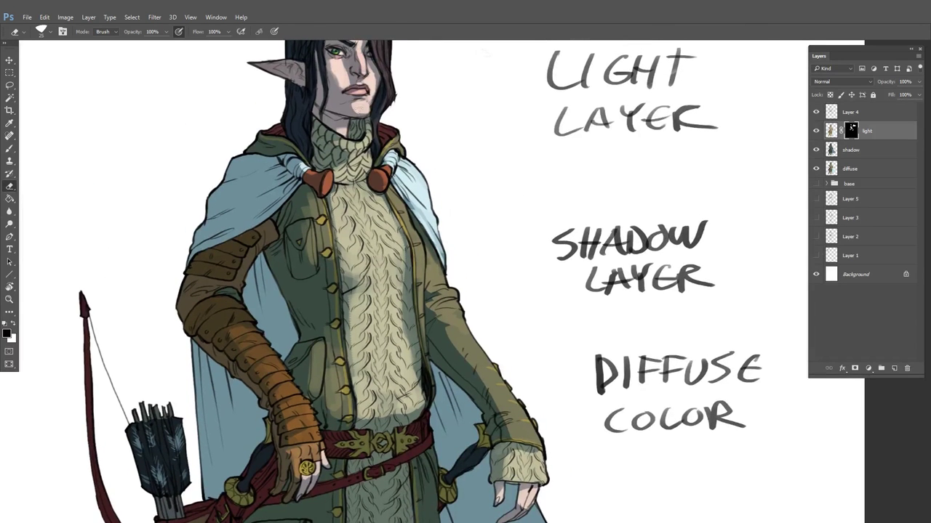
drag(518, 112, 511, 138)
drag(465, 281, 422, 295)
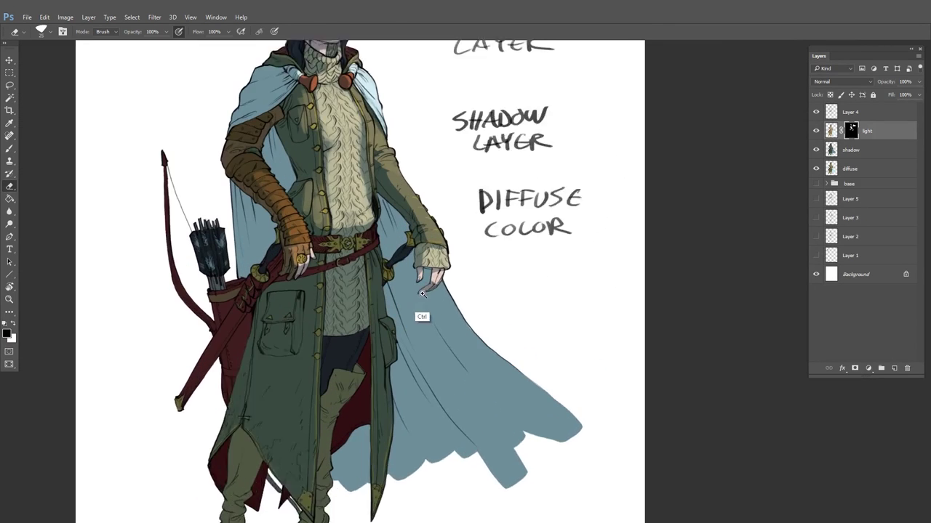
Reveal the light on the red belts, gold buckle, the sweater below the belt and the dark trousers
scroll(422, 293, up, 1)
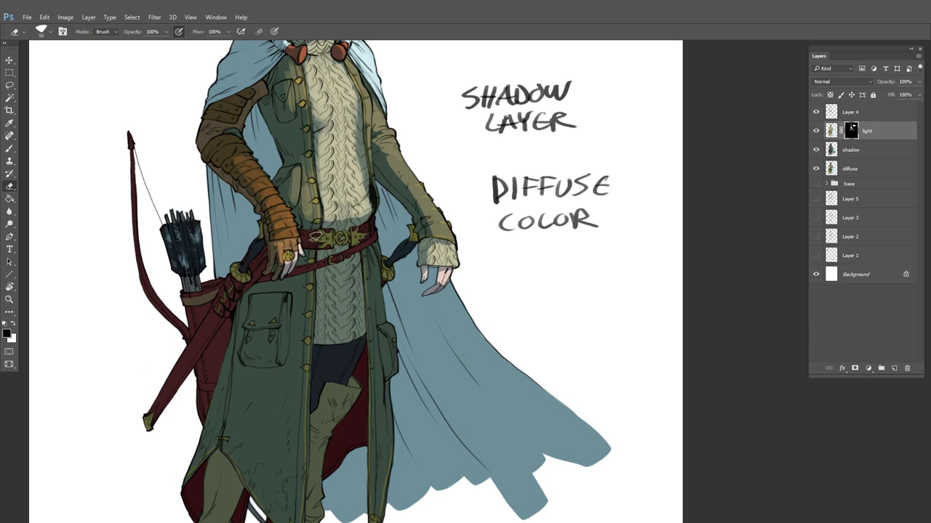
drag(314, 236, 335, 239)
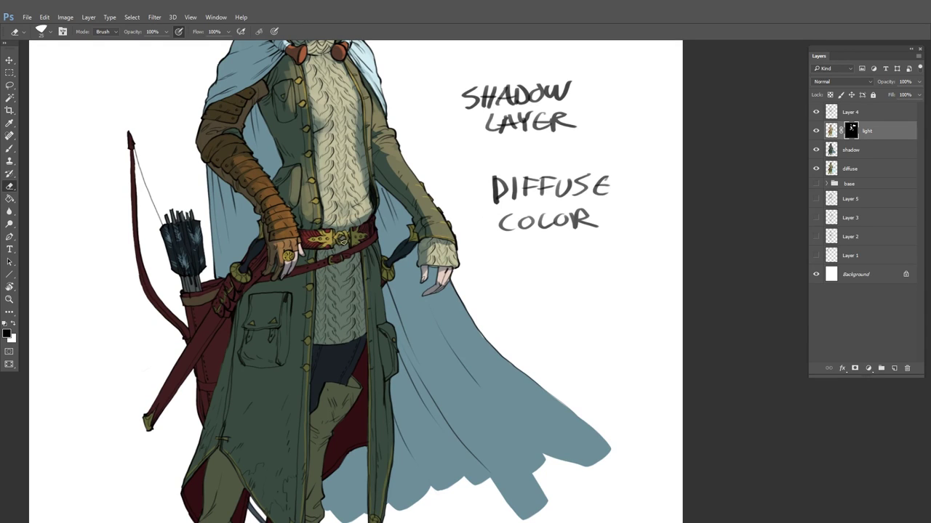
mouse_move(355, 229)
mouse_down()
mouse_move(370, 237)
mouse_move(296, 271)
mouse_up()
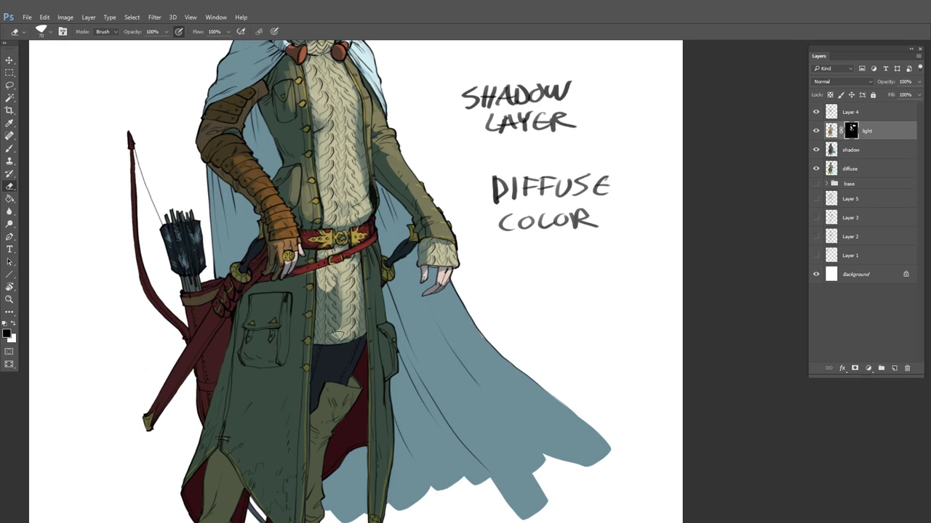
mouse_move(343, 355)
mouse_down()
mouse_move(339, 377)
mouse_move(324, 363)
mouse_move(320, 405)
mouse_up()
Reveal the light on both tall boots from the thigh cuff to the toes, keeping shadow along their edges
drag(408, 436, 441, 298)
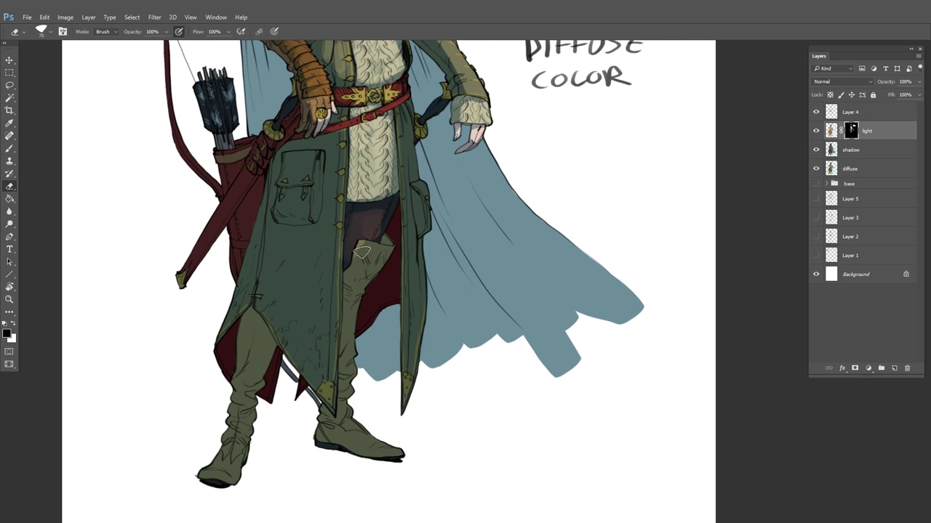
key(x)
key(x)
mouse_move(372, 251)
mouse_down()
mouse_move(362, 274)
mouse_move(381, 261)
mouse_move(363, 270)
mouse_move(348, 357)
mouse_move(344, 330)
mouse_move(347, 413)
mouse_move(334, 426)
mouse_move(360, 435)
mouse_move(339, 426)
mouse_move(351, 422)
mouse_move(371, 434)
mouse_move(368, 449)
mouse_move(401, 454)
mouse_up()
key(backslash)
key(backslash)
key(bracketleft)
key(bracketleft)
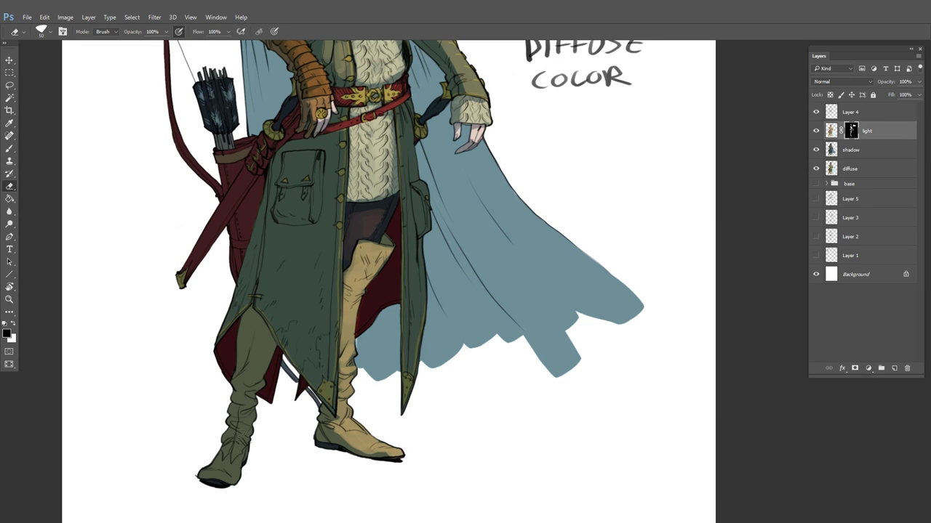
mouse_move(258, 369)
mouse_down()
mouse_move(230, 482)
mouse_move(253, 448)
mouse_move(226, 457)
mouse_up()
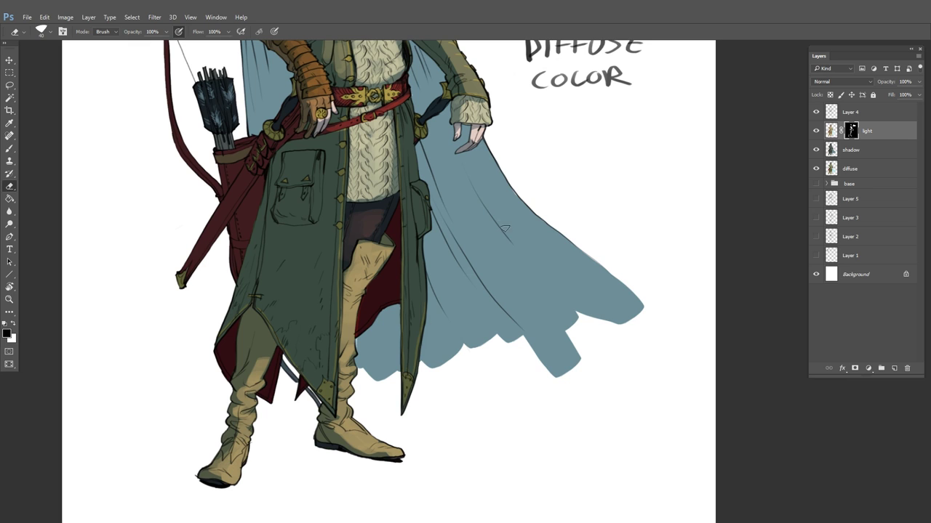
Reveal the light along both front edges of the coat skirt, including its buttons, side pocket and metal corner tips
mouse_move(405, 116)
mouse_down()
mouse_move(402, 158)
mouse_move(410, 111)
mouse_up()
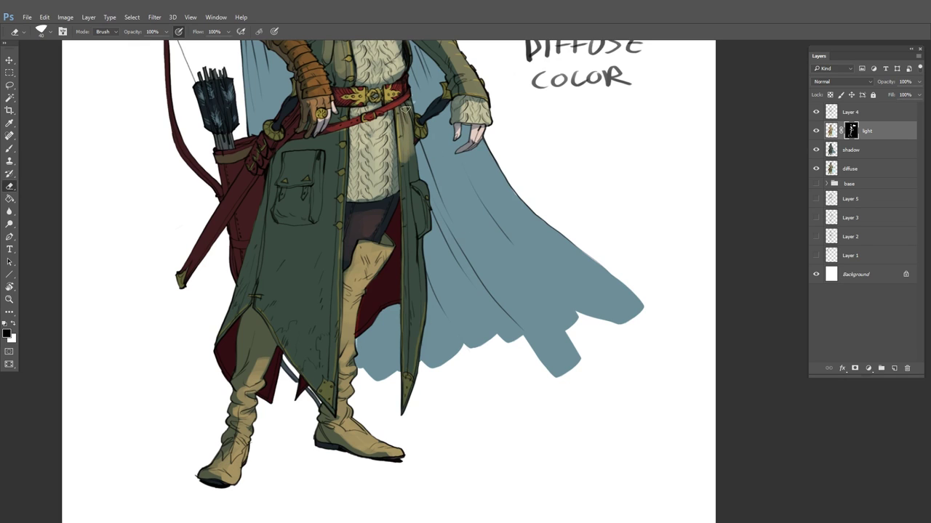
mouse_move(405, 156)
mouse_down()
mouse_move(408, 207)
mouse_move(412, 178)
mouse_move(427, 222)
mouse_move(406, 203)
mouse_move(404, 413)
mouse_up()
drag(416, 247, 411, 367)
drag(332, 118, 329, 393)
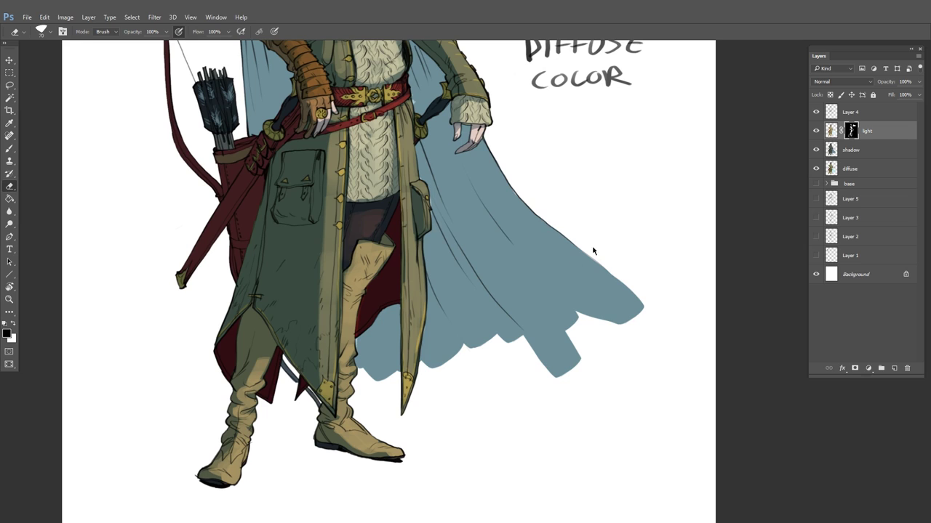
Paint white with the Brush tool to reveal light on the large hip pocket and the coat panel below it
click(10, 149)
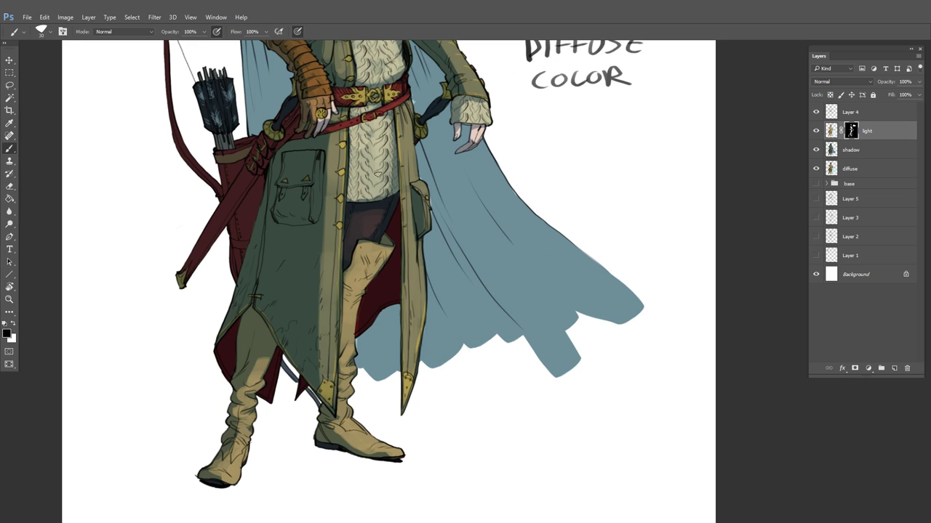
key(x)
drag(321, 277, 316, 162)
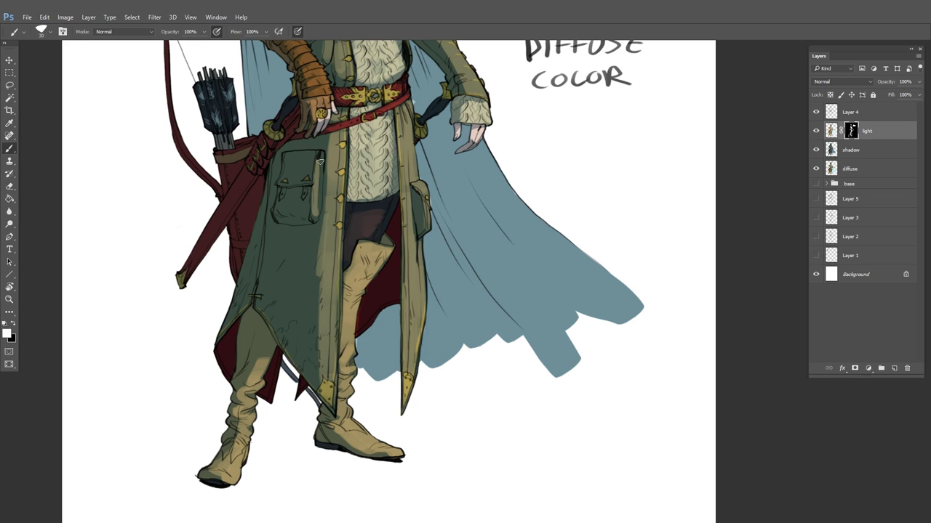
mouse_move(318, 216)
mouse_down()
mouse_move(317, 159)
mouse_move(305, 211)
mouse_move(283, 205)
mouse_up()
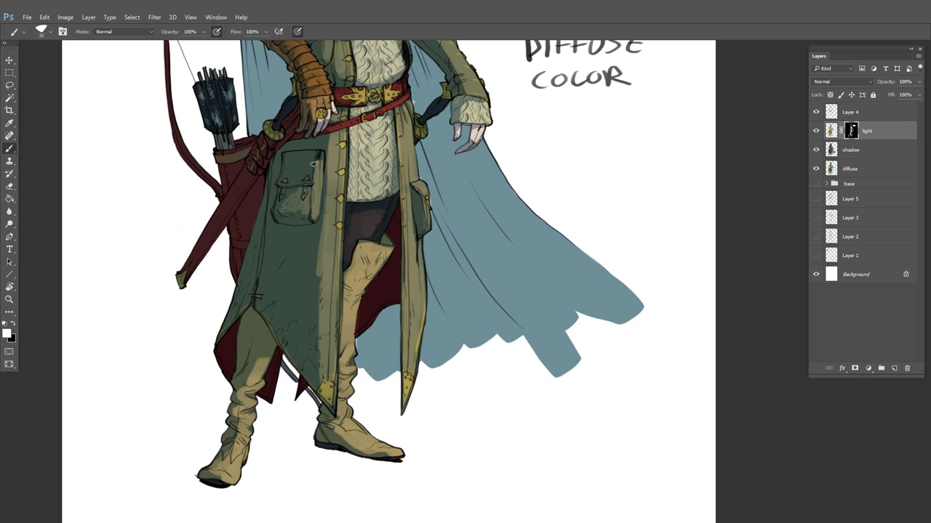
drag(314, 158, 291, 207)
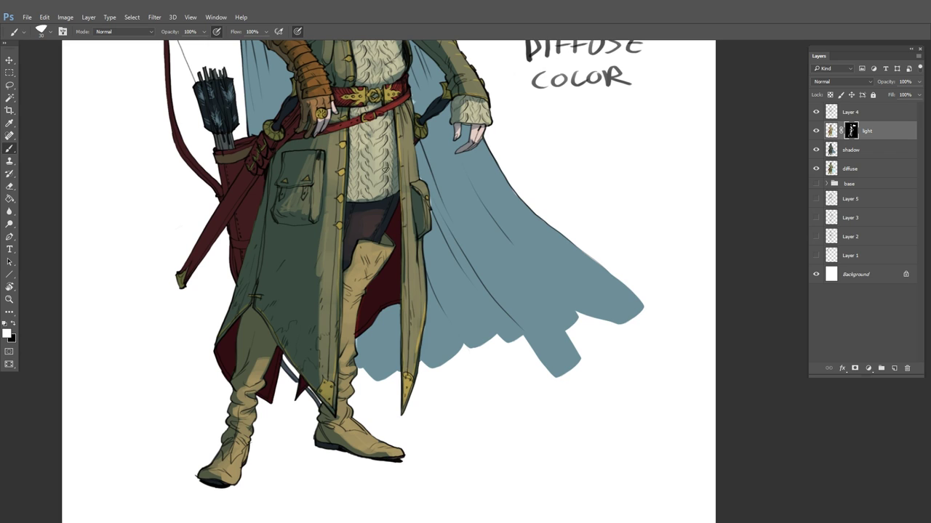
mouse_move(297, 202)
mouse_down()
mouse_move(319, 227)
mouse_move(317, 371)
mouse_move(317, 259)
mouse_move(312, 314)
mouse_up()
drag(304, 247, 275, 338)
drag(300, 230, 317, 283)
Touch up the light on the lower coat sleeve and across the coat skirt with a resized white brush
key(bracketleft)
key(bracketleft)
key(bracketleft)
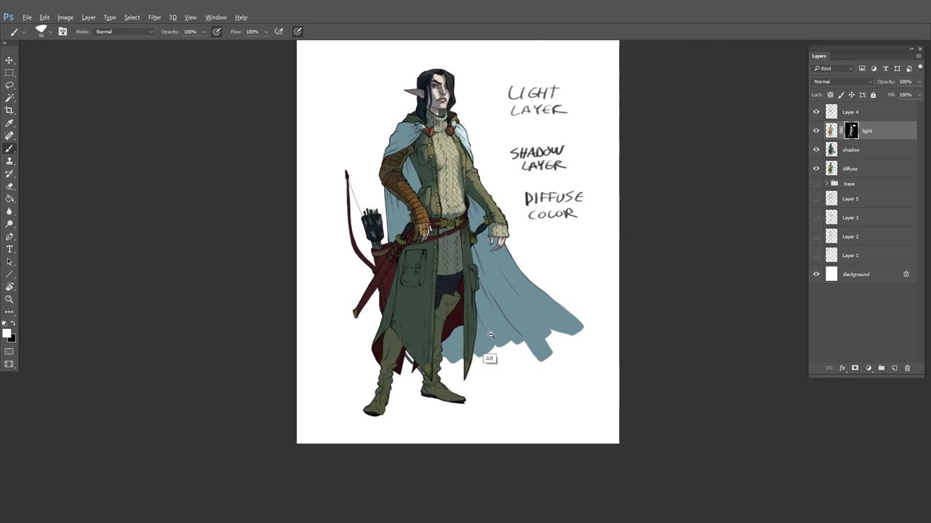
key(ctrl+minus)
drag(488, 318, 507, 345)
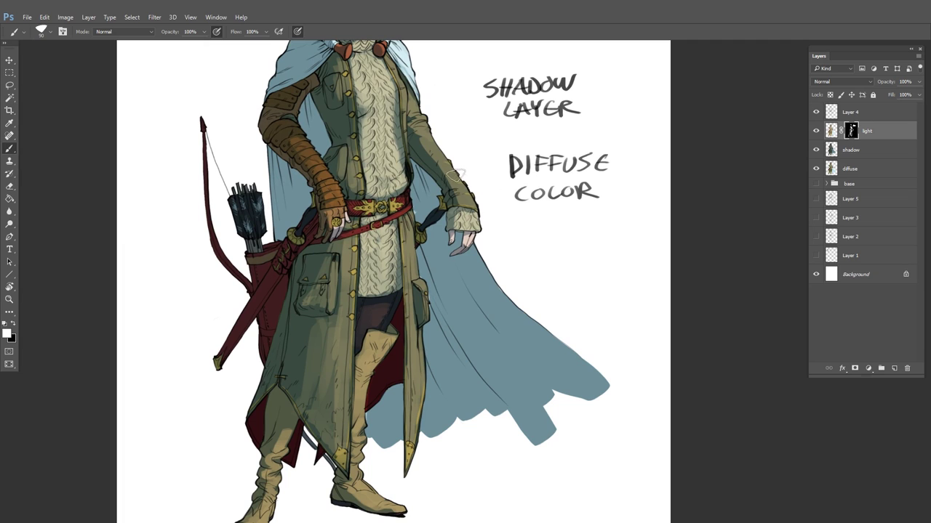
drag(494, 167, 467, 193)
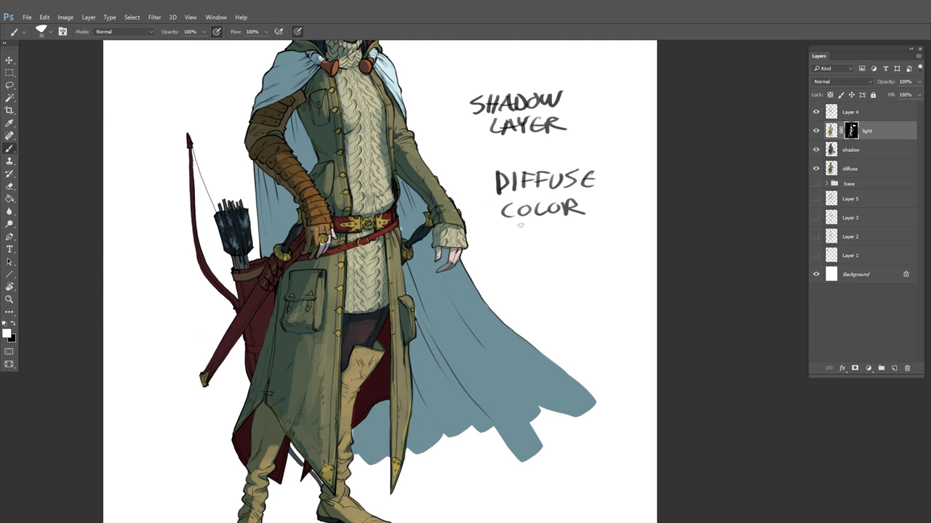
drag(586, 285, 540, 266)
drag(497, 305, 526, 327)
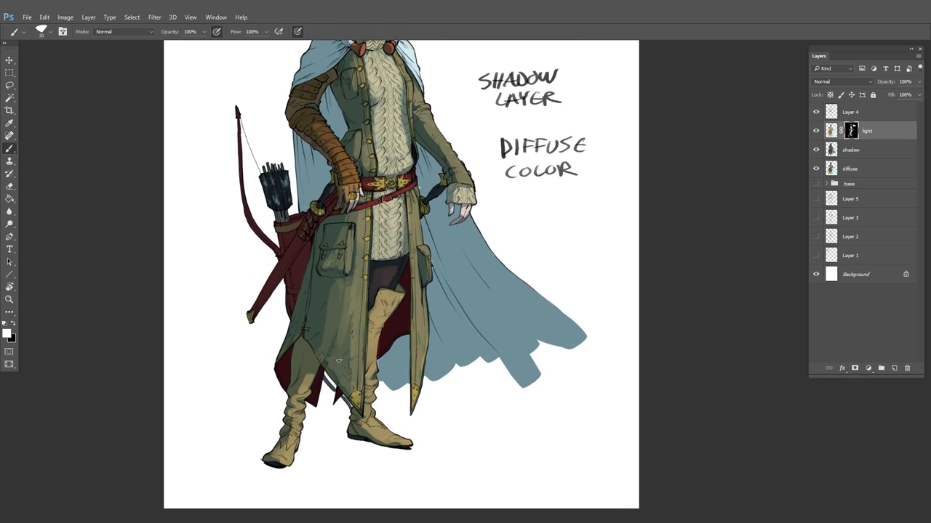
drag(540, 284, 505, 385)
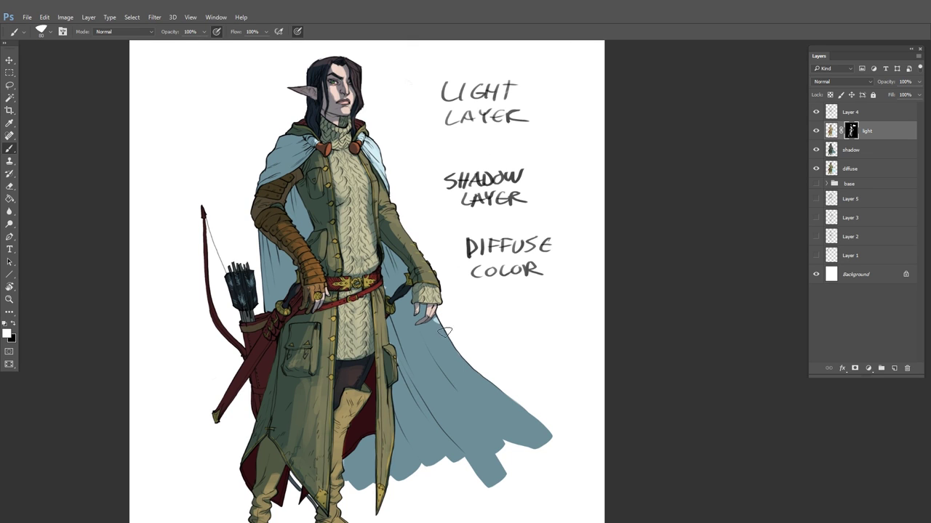
Reveal a band of light along the billowing cape's outer edge with a 100 px white brush, and reduce the brush to 35 px
mouse_move(445, 331)
mouse_down()
mouse_move(489, 400)
mouse_move(549, 440)
mouse_up()
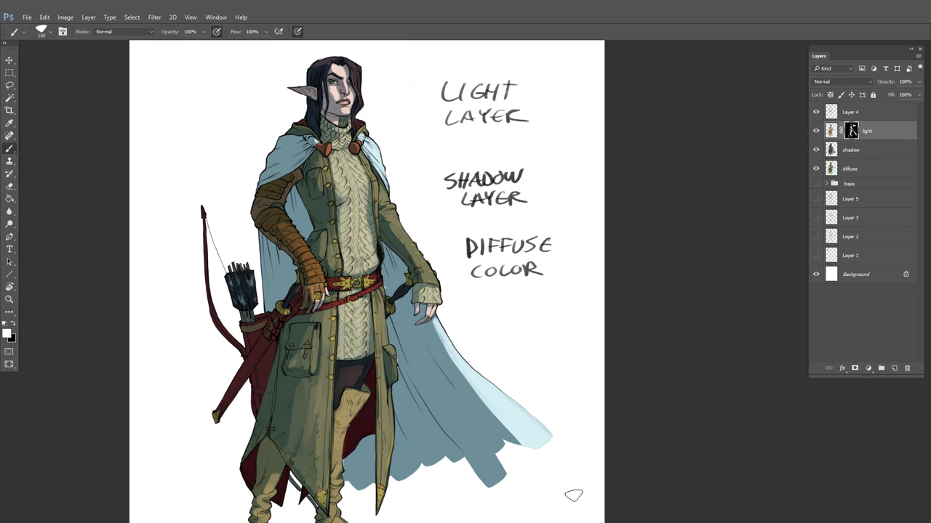
drag(571, 391, 496, 338)
drag(453, 271, 488, 273)
key(x)
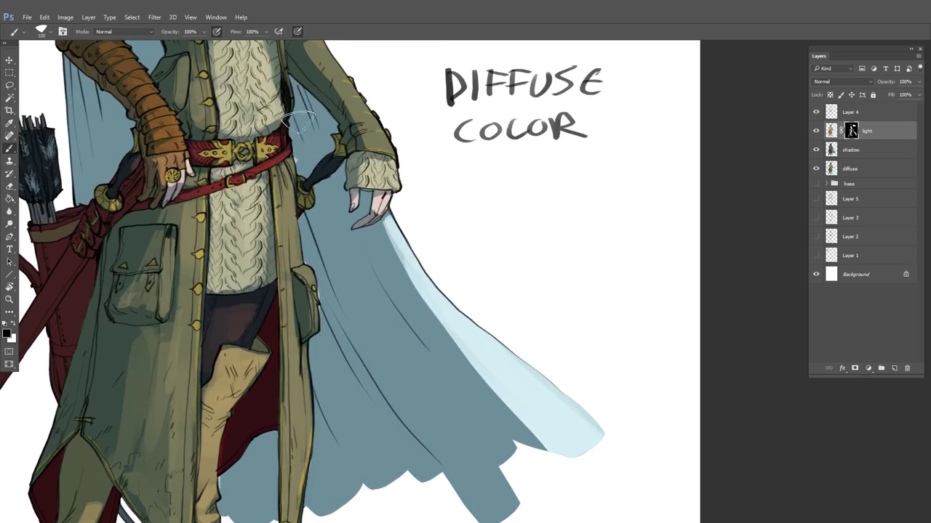
key(bracketleft)
key(bracketleft)
key(bracketleft)
key(bracketleft)
key(bracketleft)
key(bracketleft)
scroll(508, 272, up, 4)
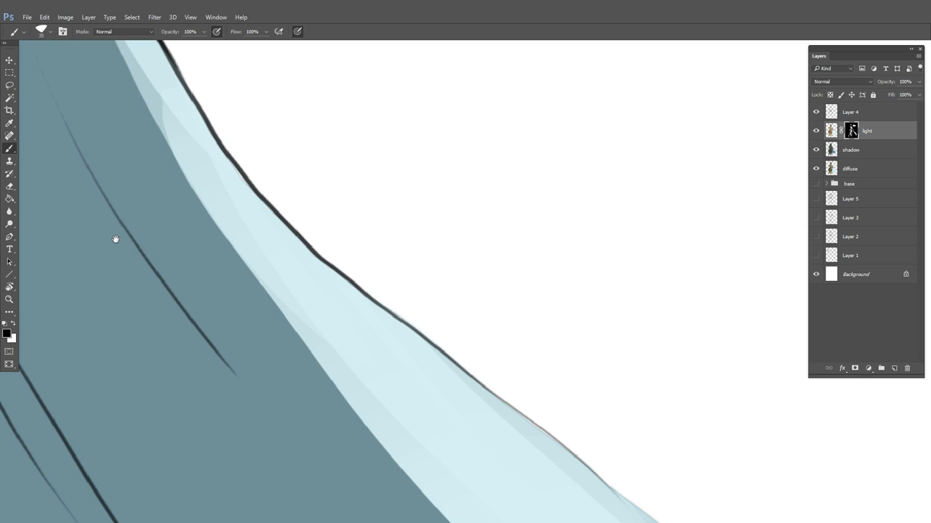
scroll(335, 349, down, 5)
key(x)
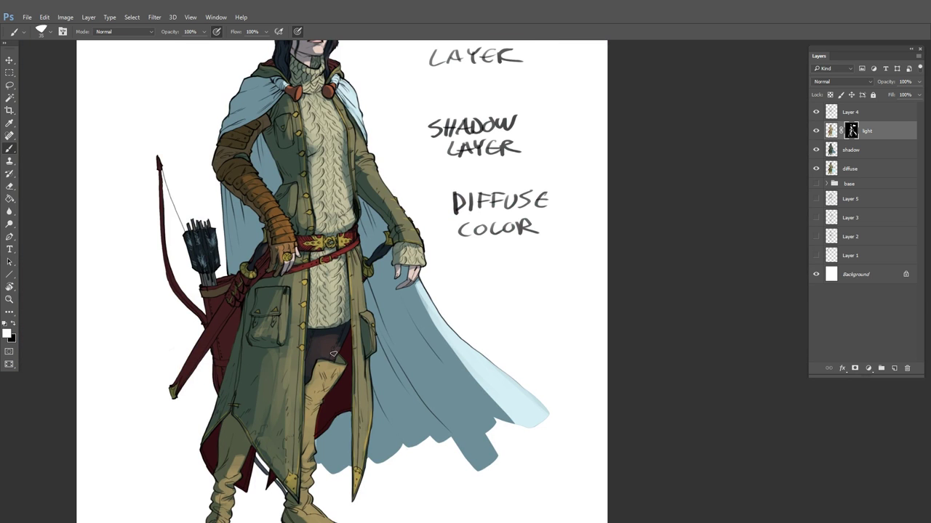
key(x)
scroll(409, 387, down, 3)
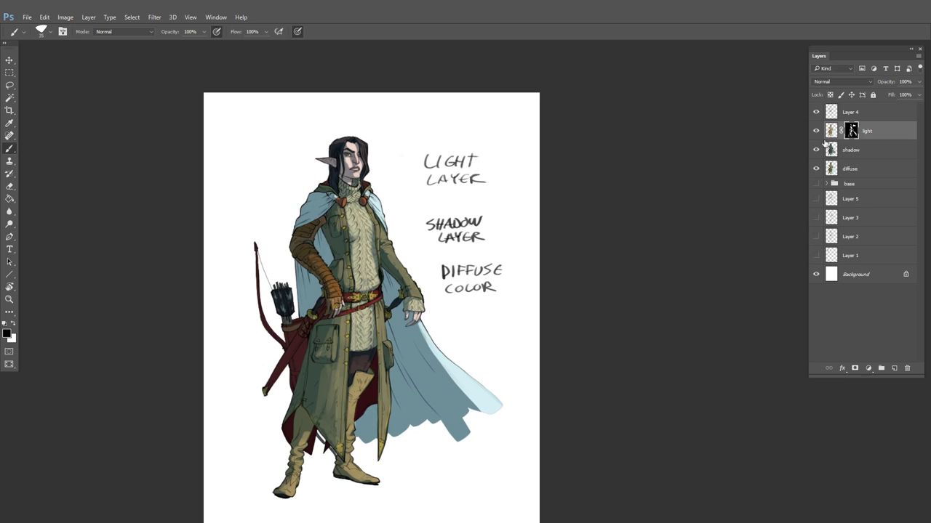
Apply the light layer's mask and delete the handwritten "LIGHT LAYER" label from that layer using a lasso selection
right_click(852, 129)
click(851, 163)
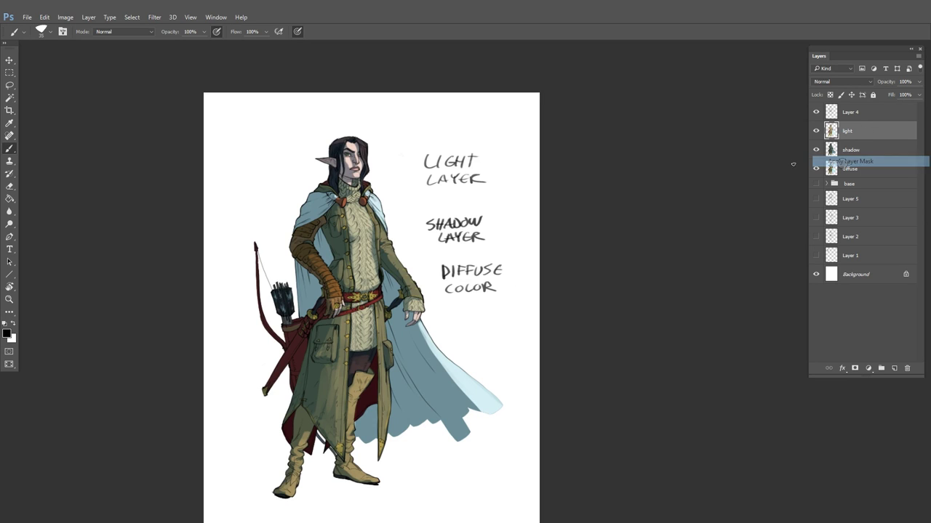
key(l)
drag(485, 102, 476, 99)
key(Delete)
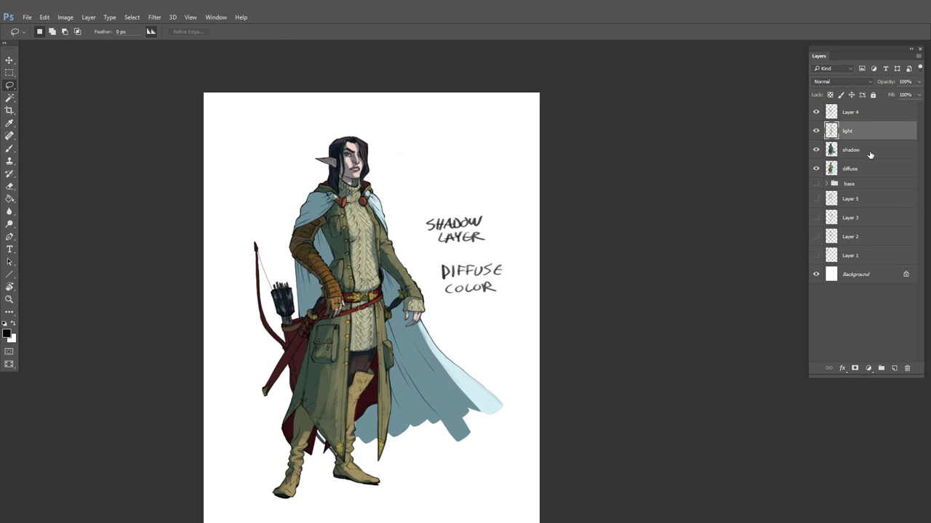
Delete the handwritten "SHADOW LAYER" and "DIFFUSE COLOR" labels from the shadow and diffuse layers, and clear the selection
click(861, 150)
key(Delete)
click(863, 170)
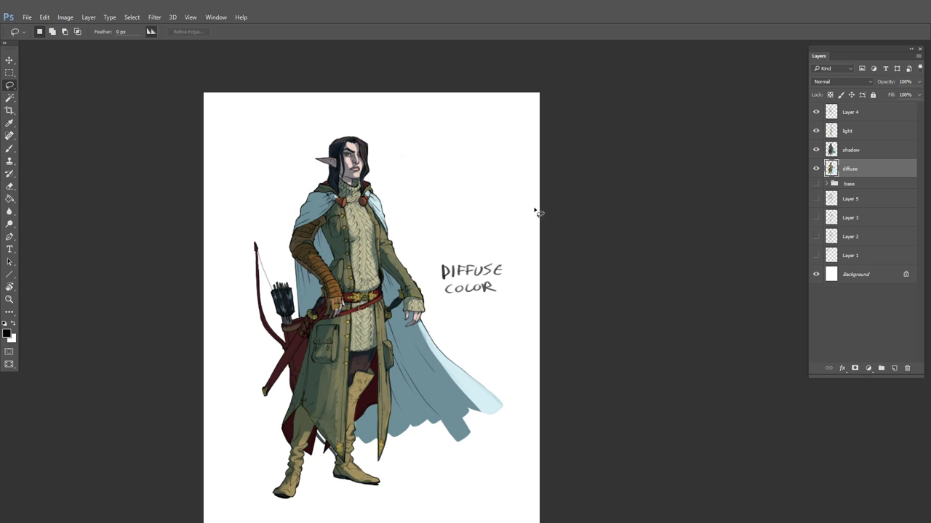
mouse_move(538, 211)
mouse_down()
mouse_move(577, 290)
mouse_move(542, 209)
mouse_up()
key(Delete)
key(ctrl+d)
key(b)
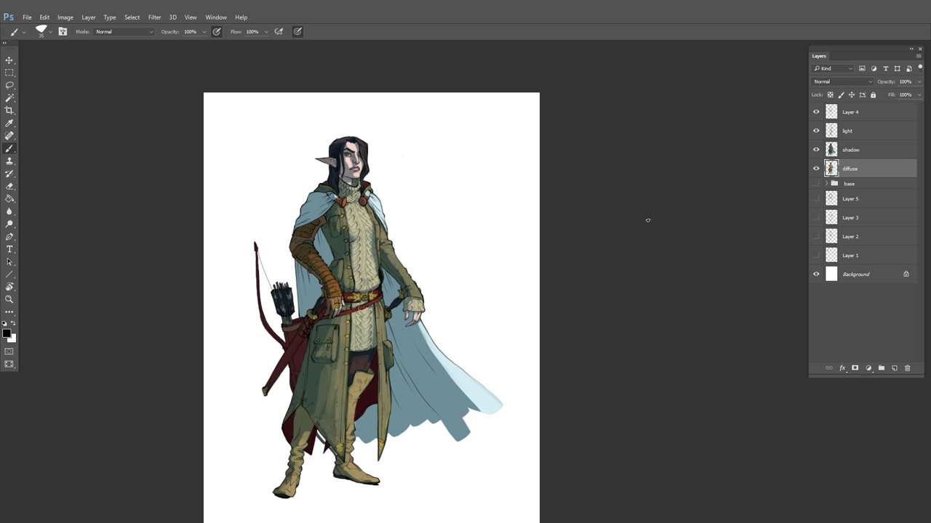
Toggle the light layer's visibility to compare the shading, and duplicate the light layer
click(848, 134)
click(816, 131)
click(816, 131)
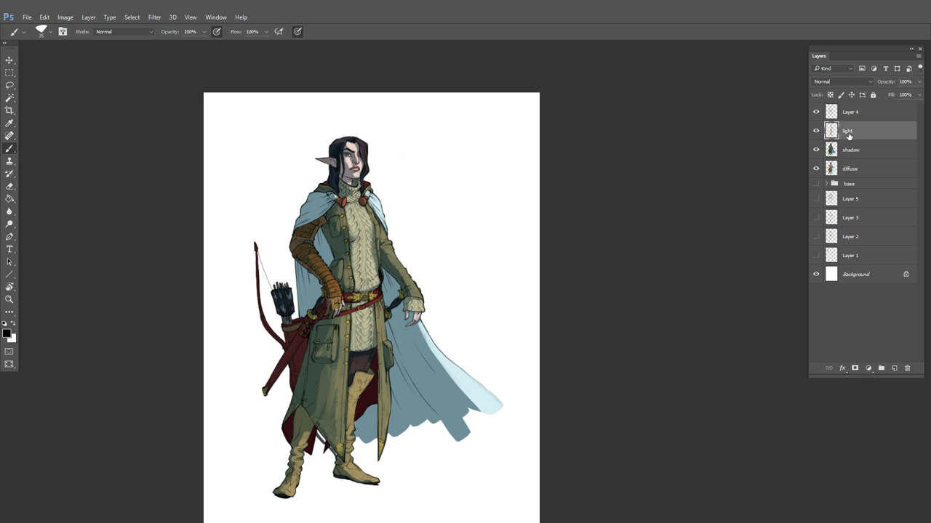
drag(362, 158, 446, 227)
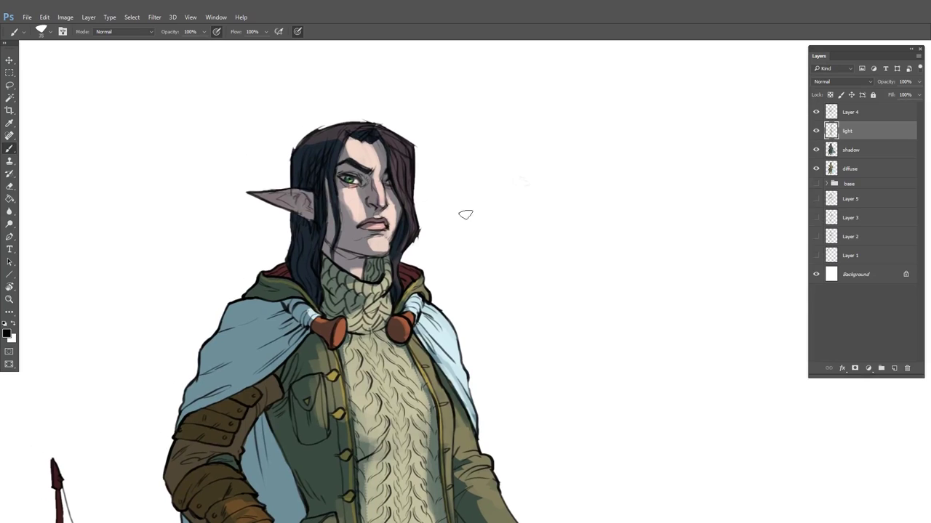
right_click(848, 132)
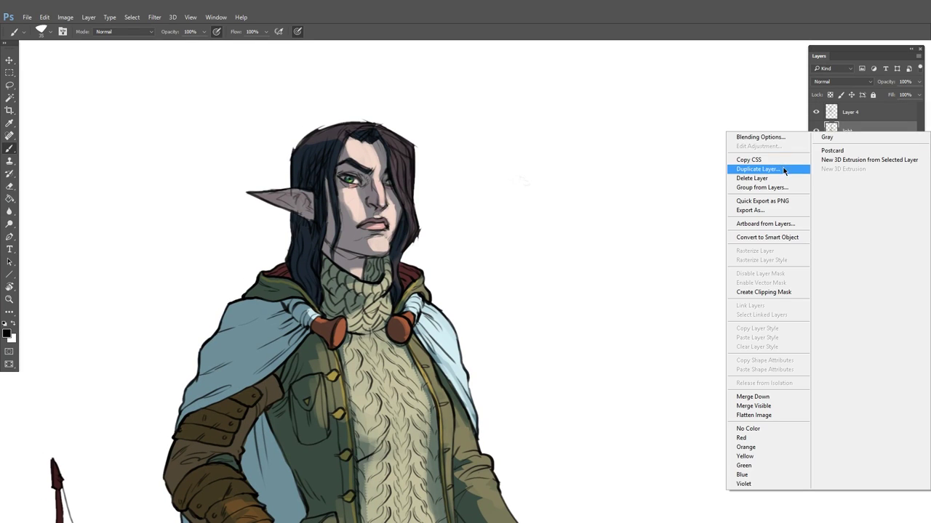
click(759, 170)
key(Return)
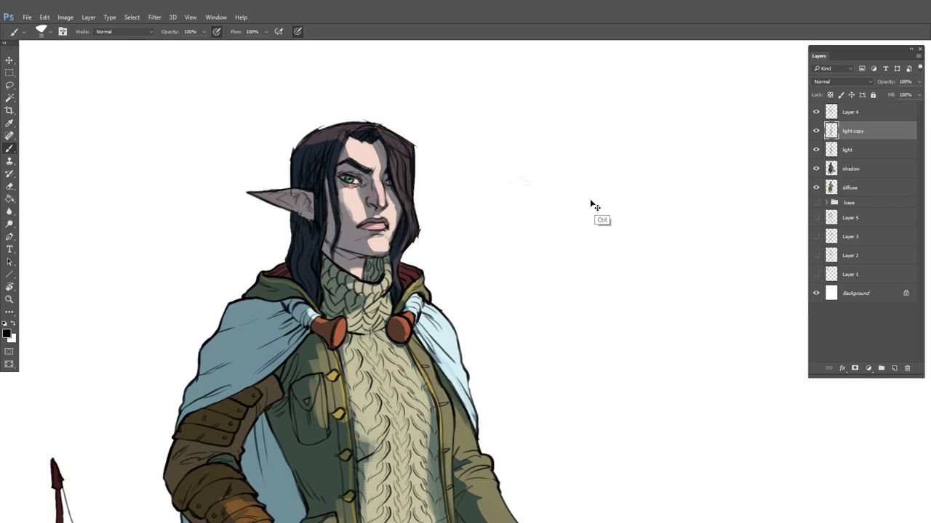
key(ctrl+n)
click(536, 233)
key(ctrl+m)
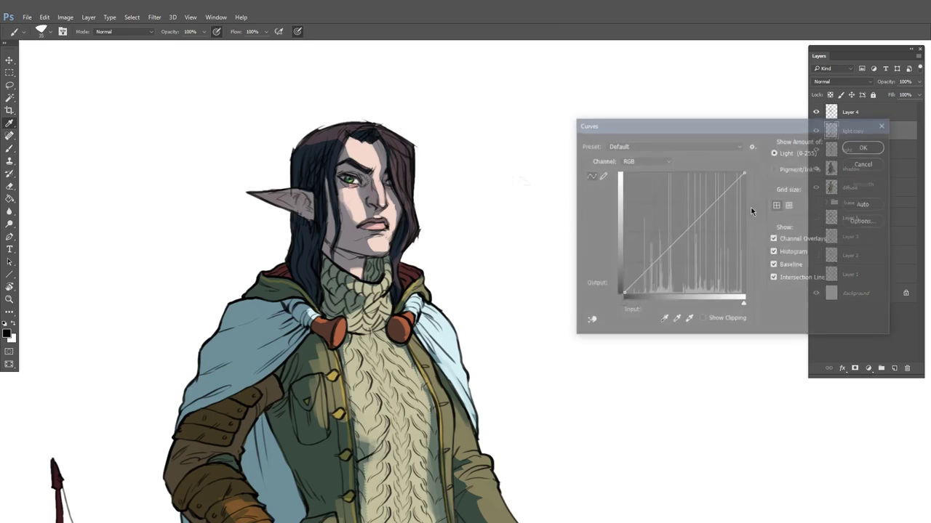
key(Escape)
Shift the light copy's midtones to red with Color Balance, setting Cyan–Red to +100
key(ctrl+b)
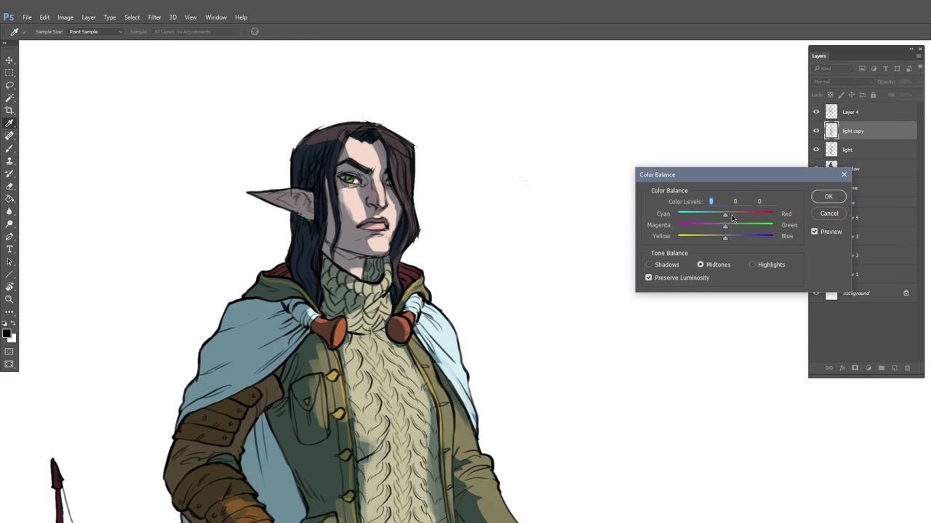
click(746, 216)
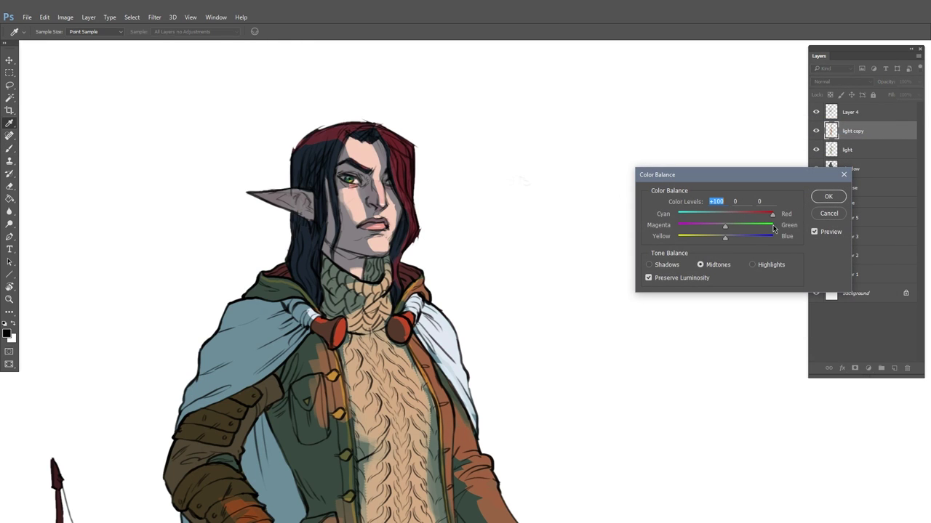
click(828, 198)
key(ctrl+m)
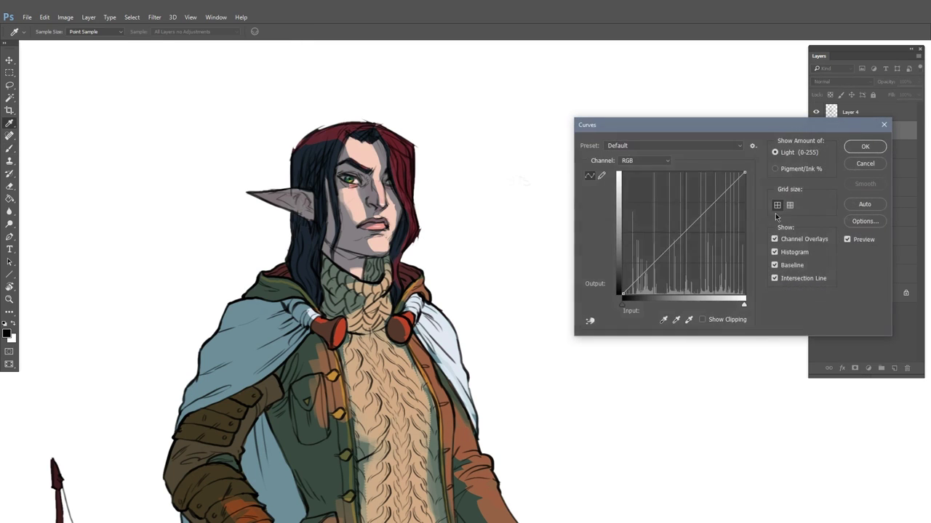
click(666, 161)
click(646, 172)
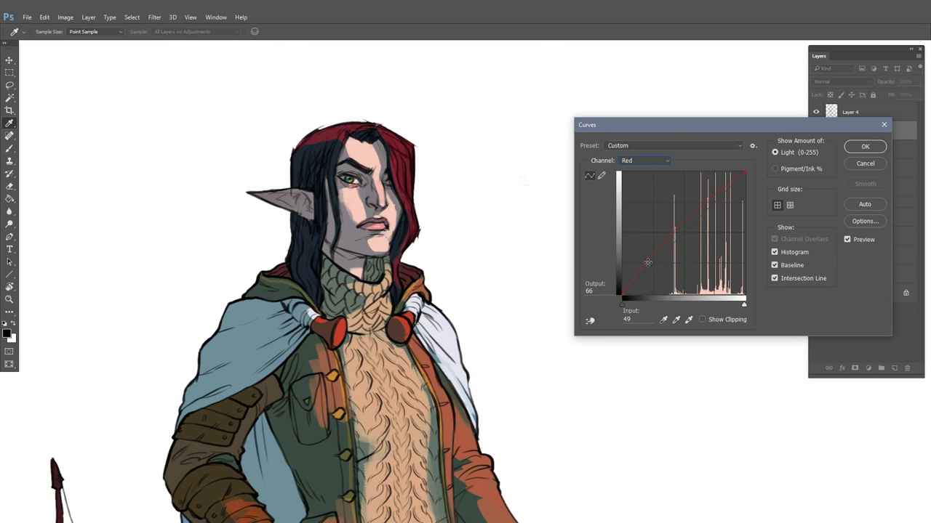
click(863, 164)
click(817, 134)
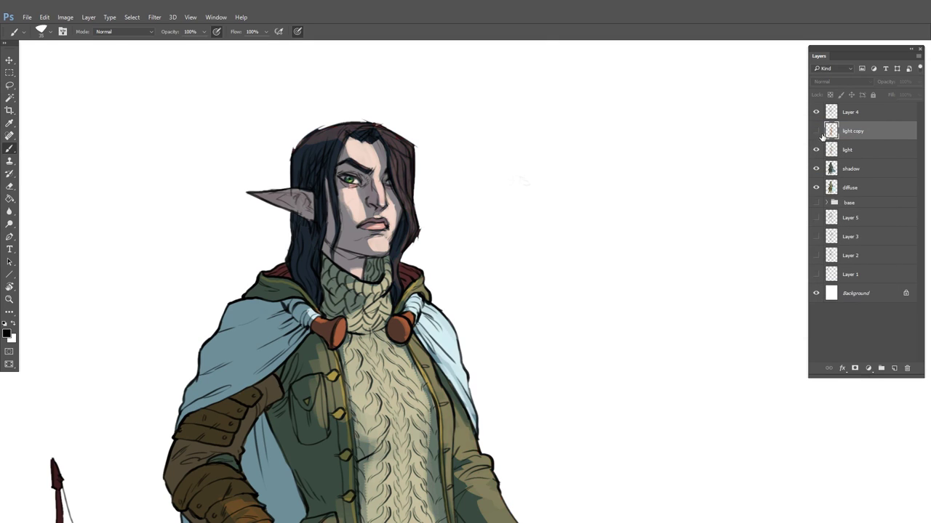
click(817, 134)
Darken the light copy by lowering its white output with Curves, and shift its midtones to red with Color Balance at +100
key(ctrl+m)
drag(744, 172, 745, 215)
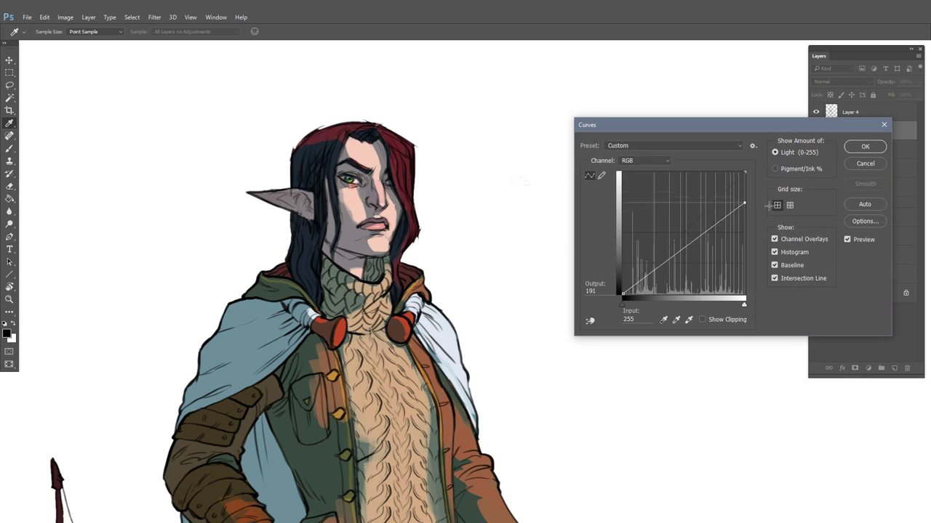
click(862, 147)
key(ctrl+b)
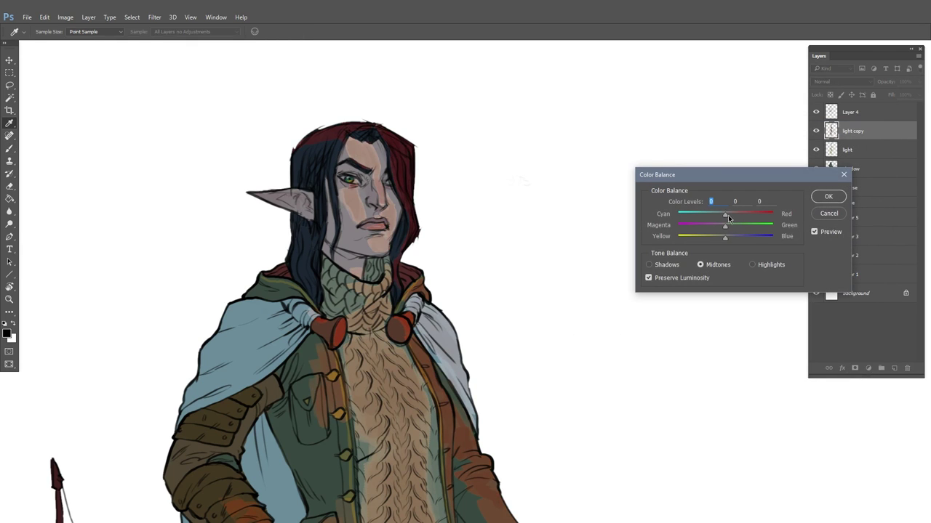
text(100)
click(828, 197)
Brighten the light copy's midtones with Curves, mapping input 146 to output 171, and move the layer beneath the light layer
key(ctrl+m)
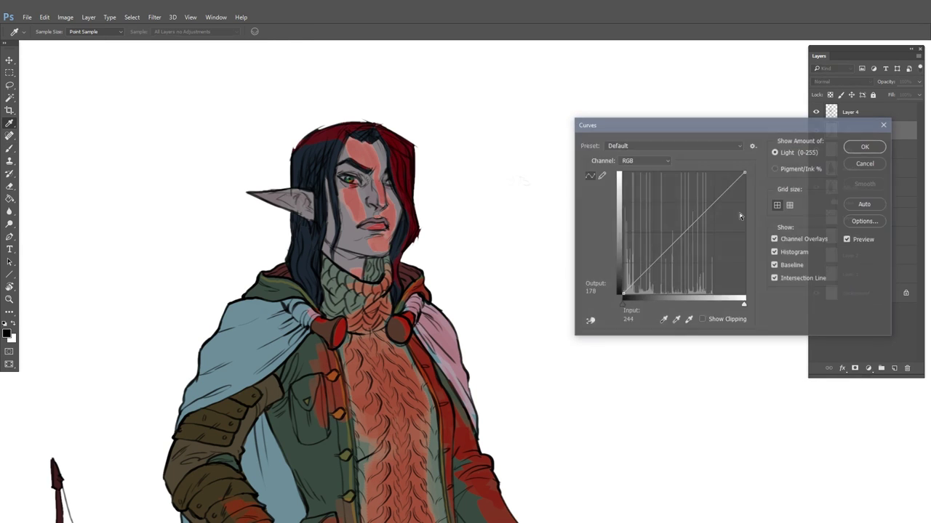
drag(692, 224, 693, 211)
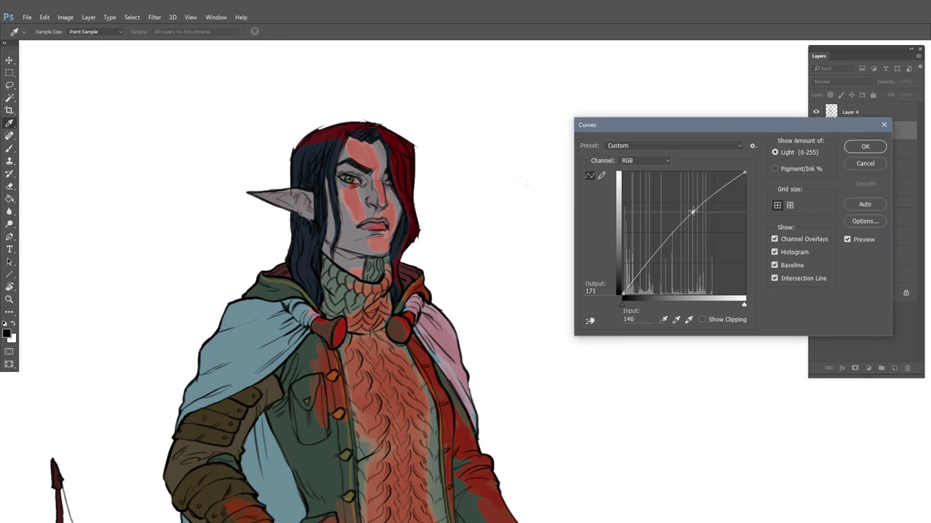
click(864, 146)
drag(863, 144, 863, 157)
Apply a Gaussian Blur to the light copy with a radius of about 9.8 pixels
click(154, 16)
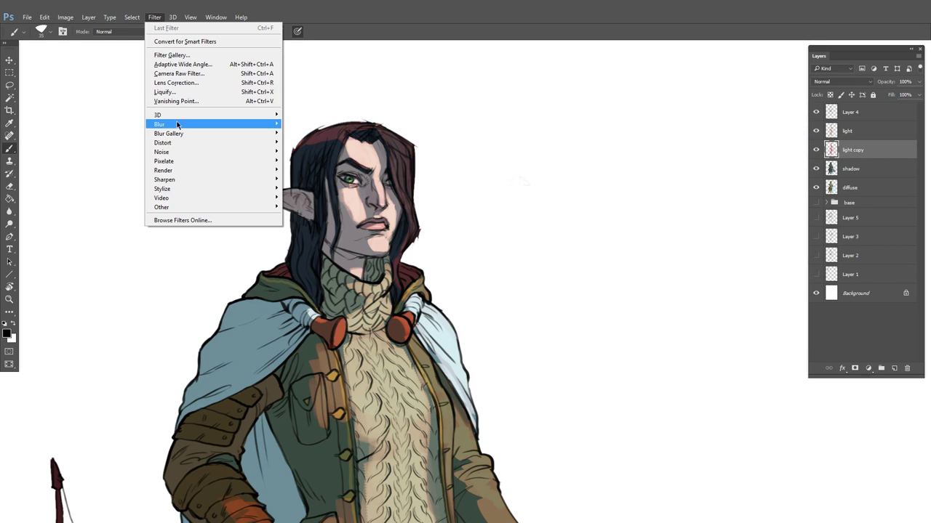
mouse_move(177, 122)
click(118, 179)
click(517, 156)
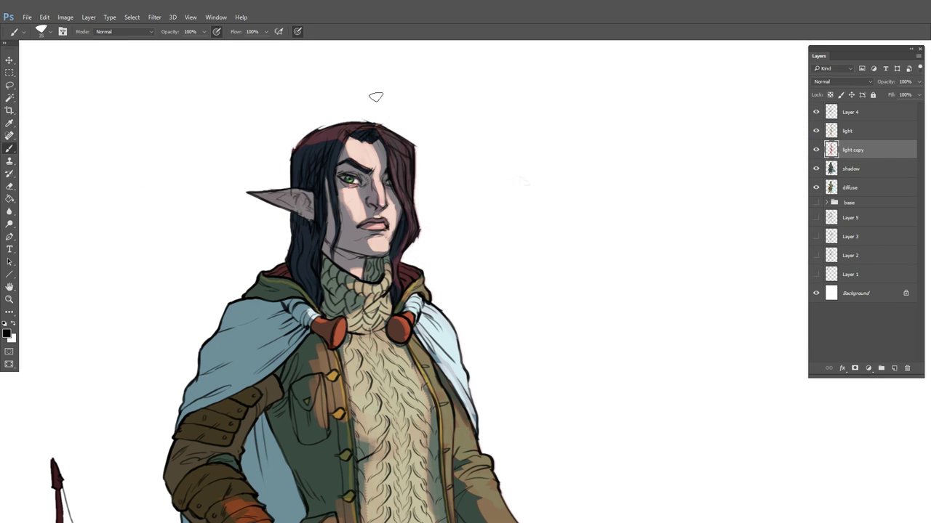
click(154, 17)
click(125, 161)
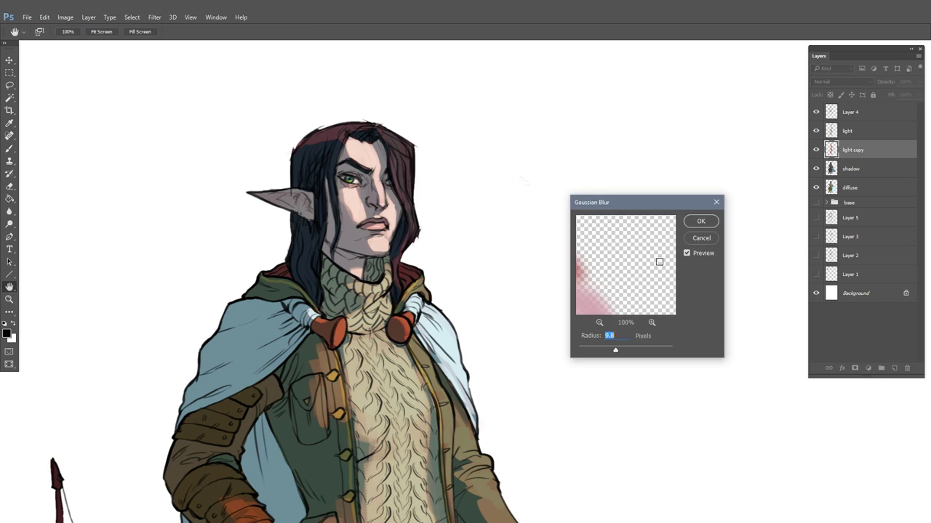
click(704, 222)
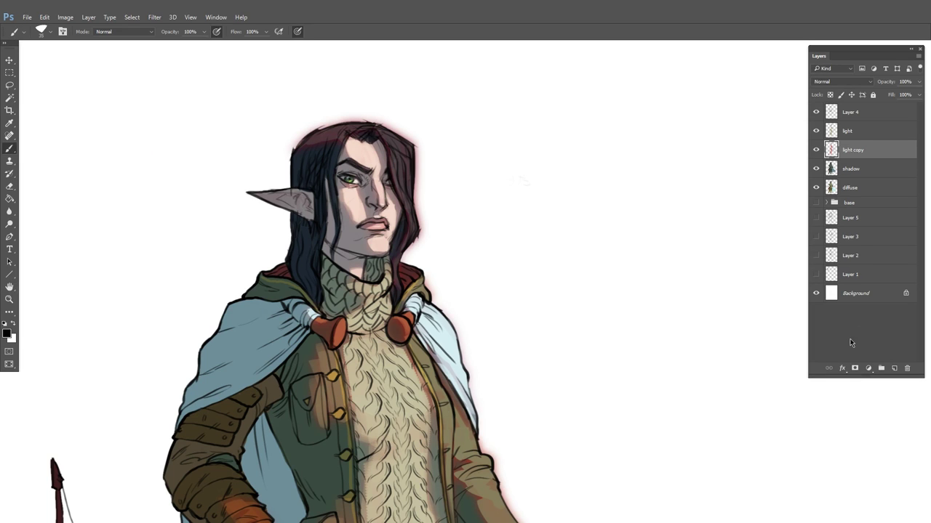
Add a black-filled mask to the light copy and brush with white to reveal its blurred red along the shadow edges
click(854, 368)
click(10, 199)
click(441, 204)
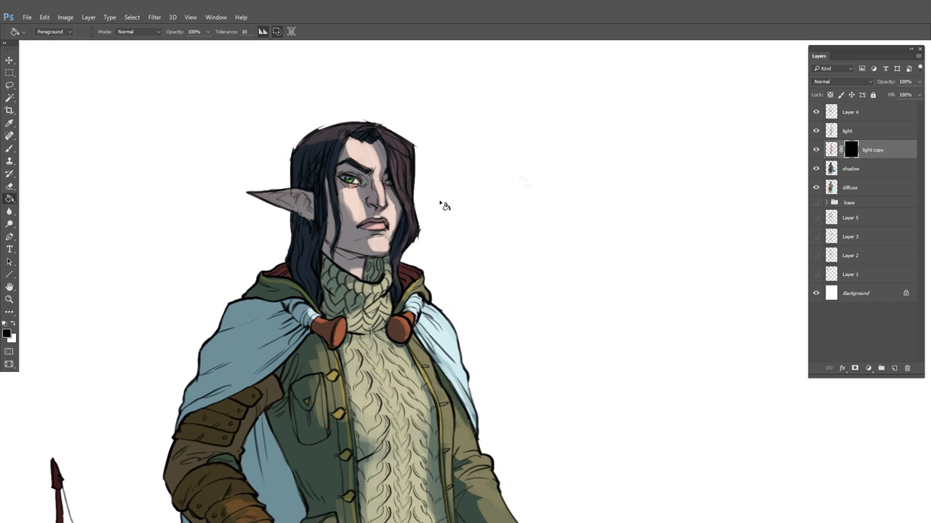
key(b)
key(x)
scroll(409, 229, up, 2)
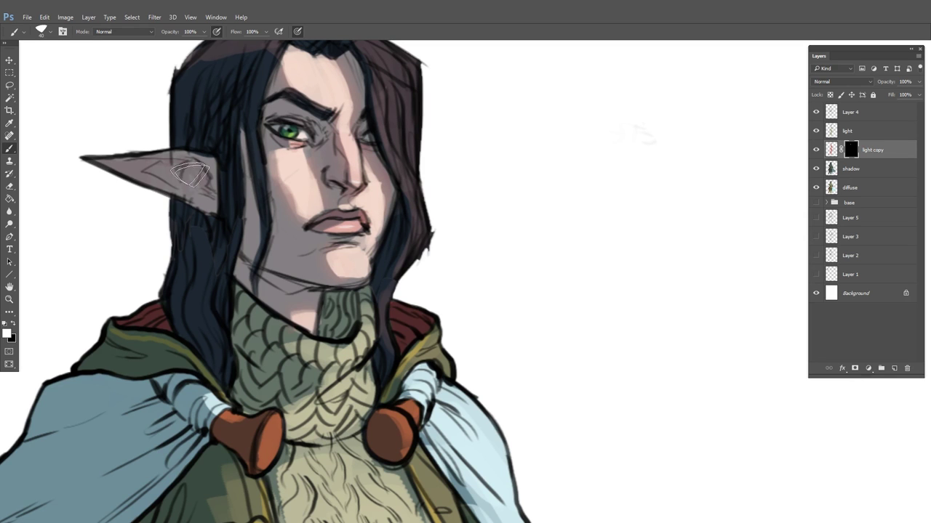
key(space)
drag(513, 217, 611, 298)
Toggle the light copy's visibility to compare the elf's face with and without the red shadow edges
click(816, 150)
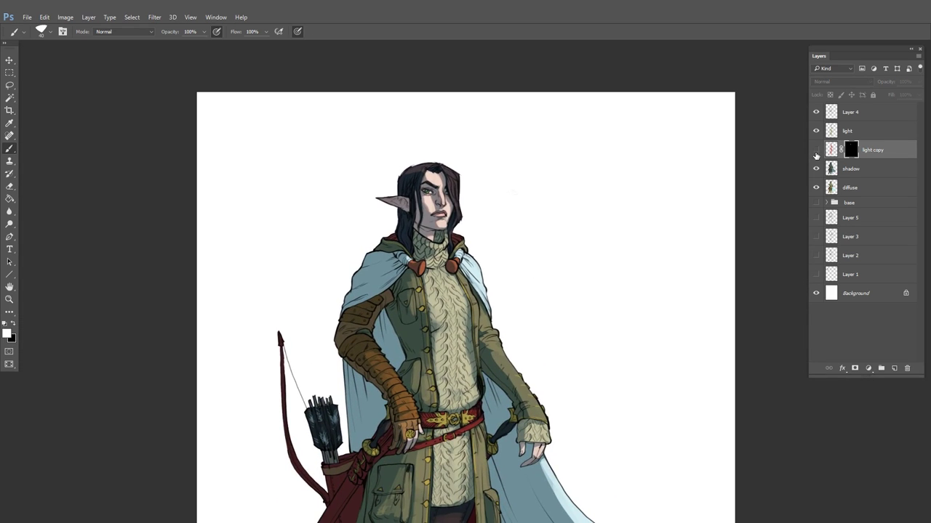
drag(451, 204, 472, 205)
ctrl+click(472, 204)
click(816, 150)
click(816, 150)
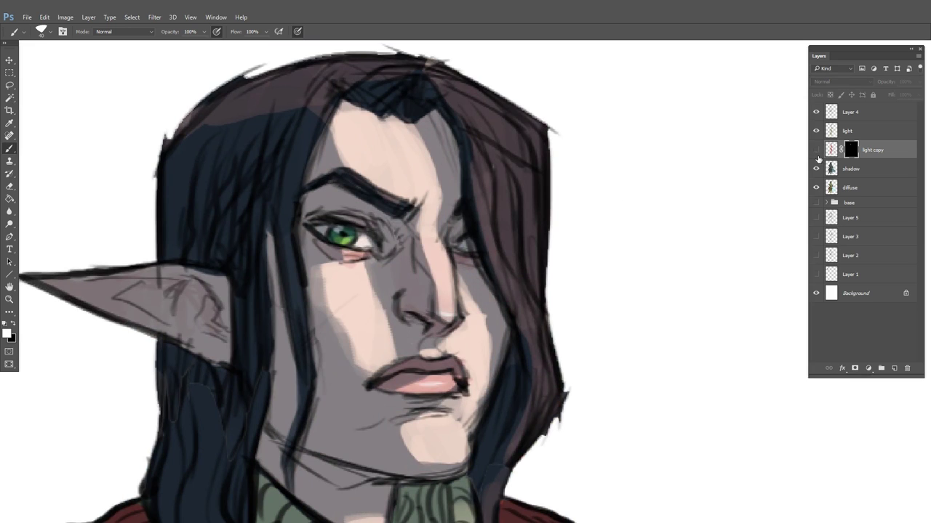
click(816, 150)
drag(671, 269, 570, 250)
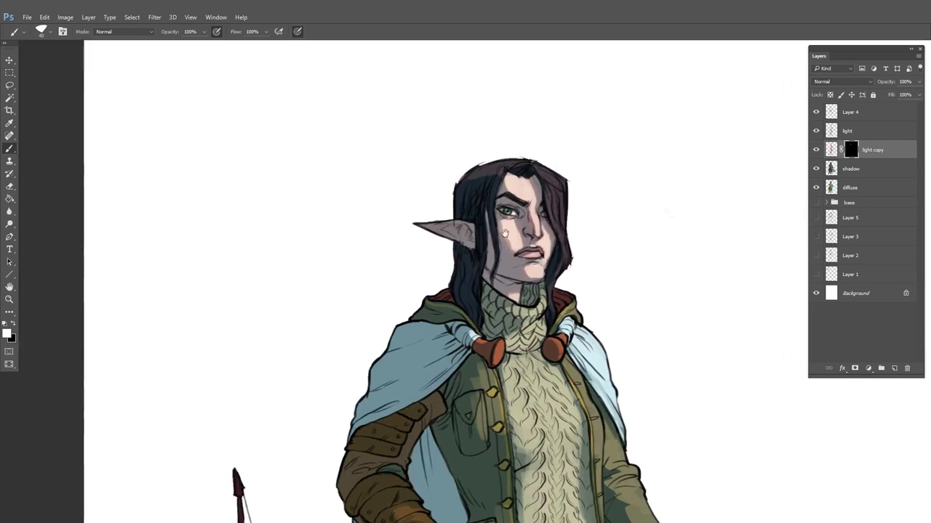
drag(507, 230, 392, 205)
Merge the light layer down into the light copy and view the whole figure
click(864, 135)
key(ctrl+e)
click(445, 219)
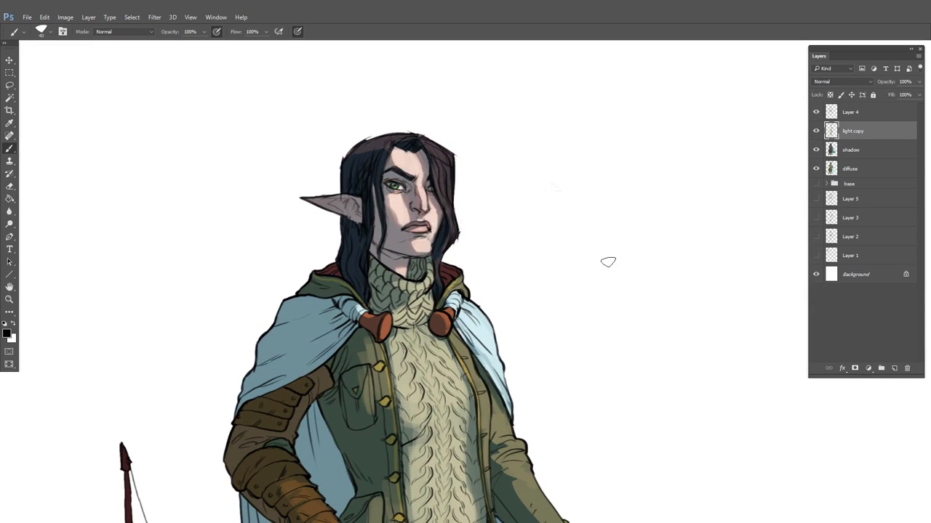
drag(607, 317, 458, 220)
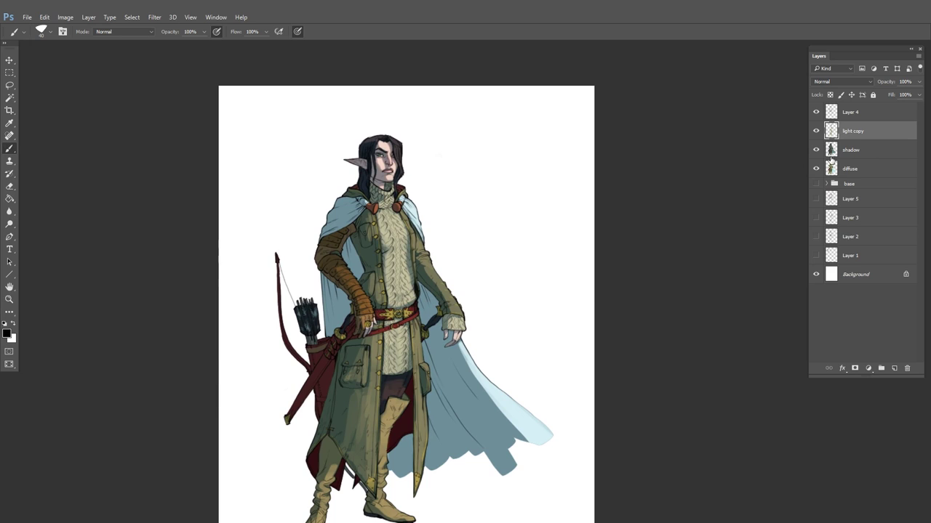
drag(575, 351, 576, 328)
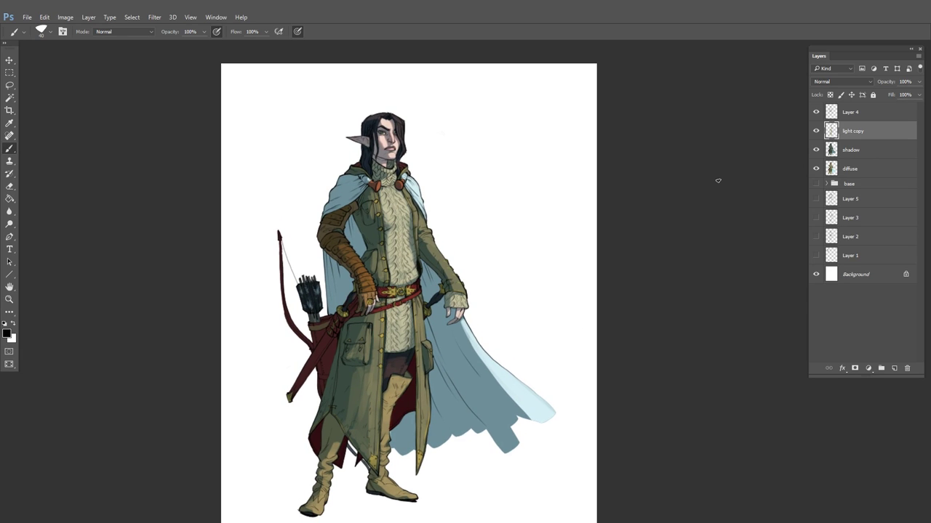
click(846, 153)
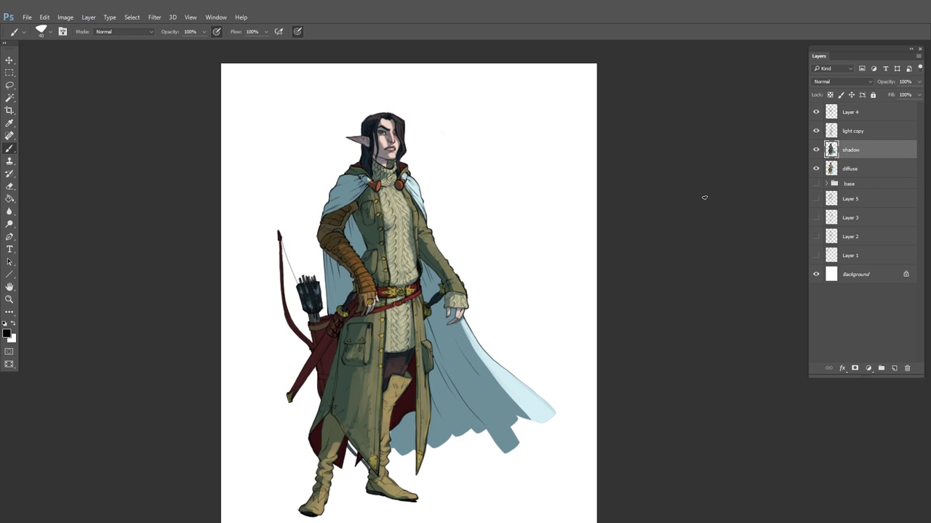
click(847, 132)
scroll(390, 440, up, 5)
key(e)
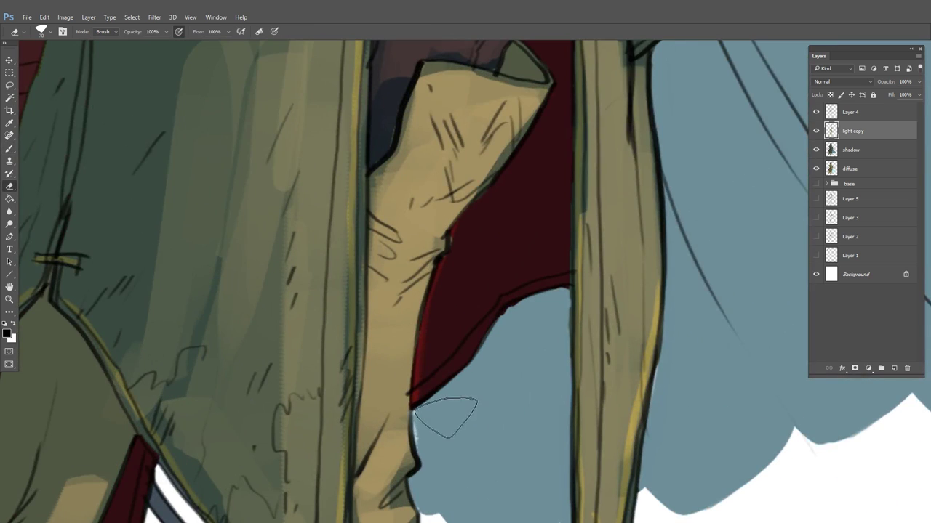
scroll(551, 328, down, 6)
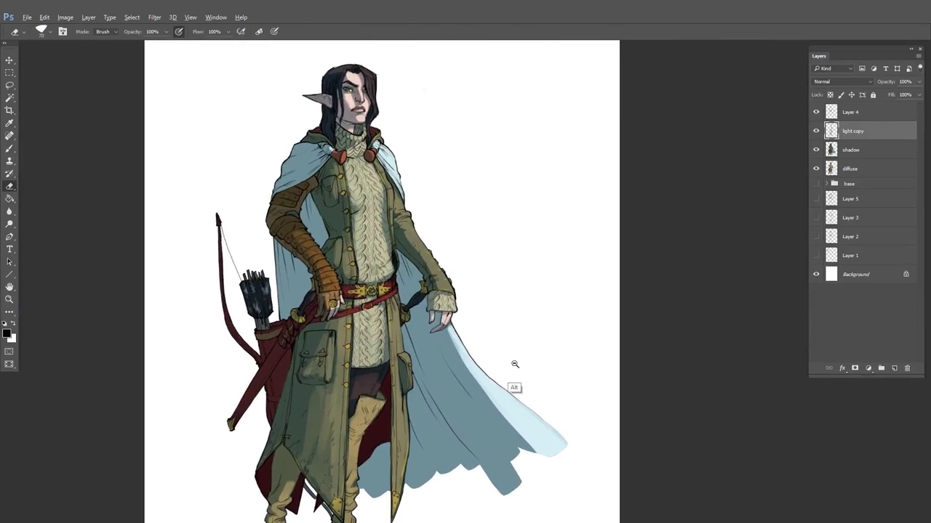
scroll(545, 334, down, 1)
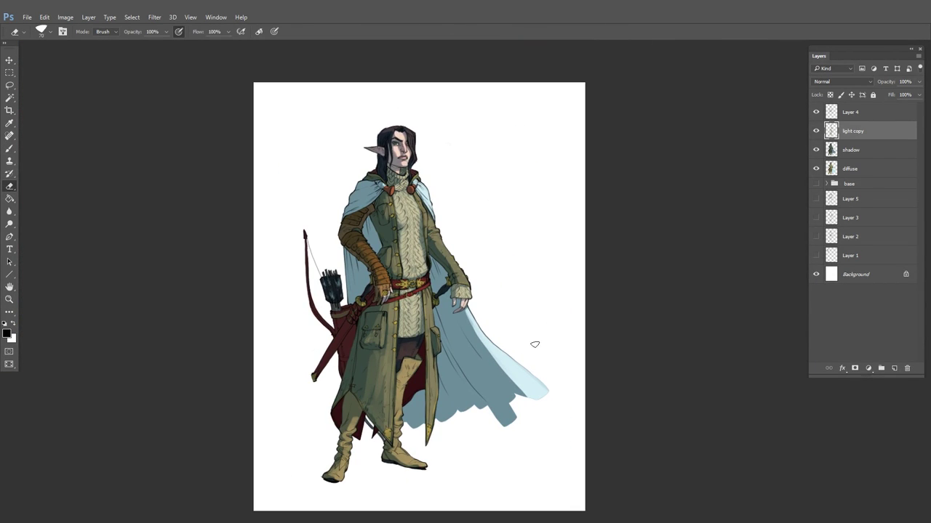
Raise the merged light copy's saturation to +19 with Hue/Saturation
click(855, 154)
click(854, 138)
key(ctrl+u)
drag(749, 327, 755, 325)
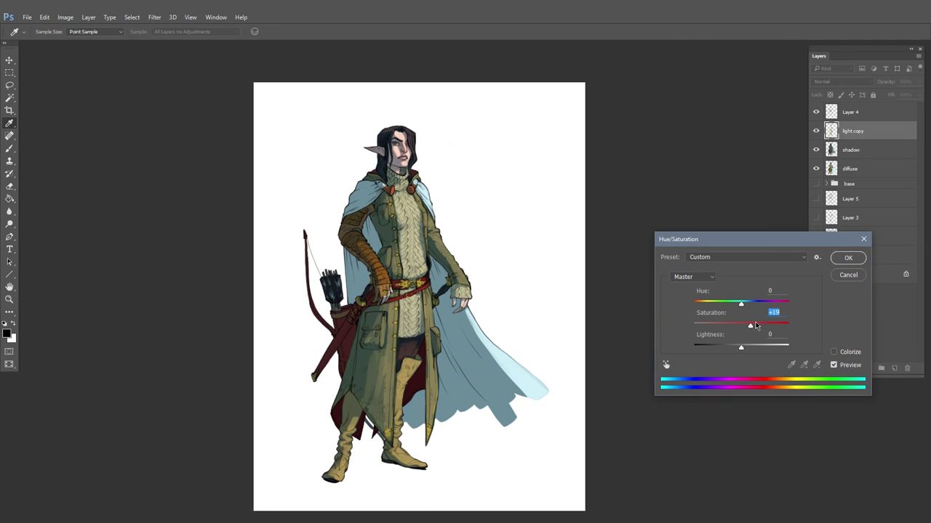
key(Return)
Darken the light copy's midtones with Curves, mapping input 98 to output 79
key(ctrl+m)
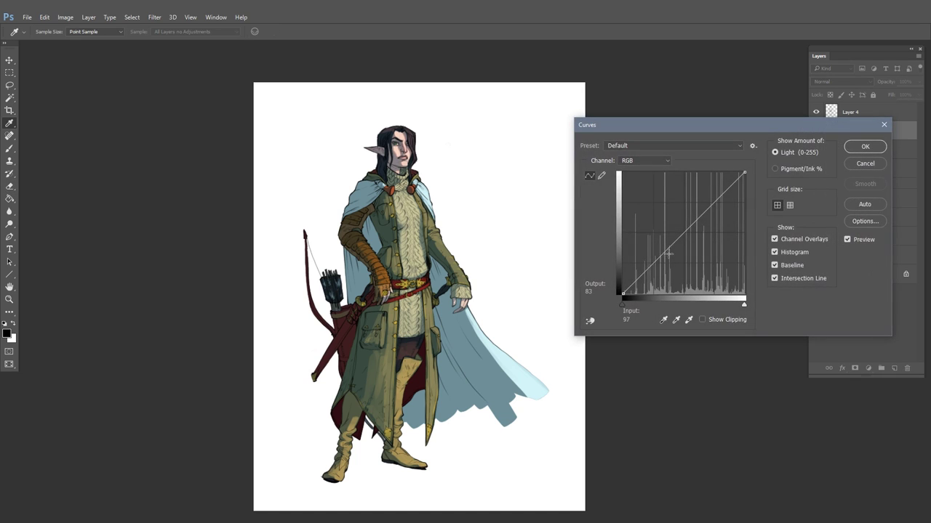
drag(667, 253, 669, 254)
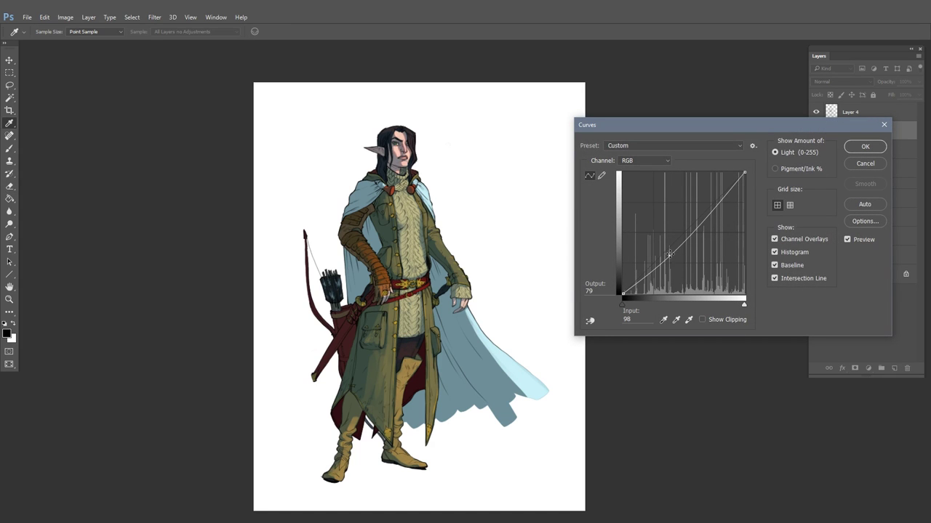
click(846, 146)
Darken the shadow layer with Curves, mapping input 39 to output 32
click(847, 149)
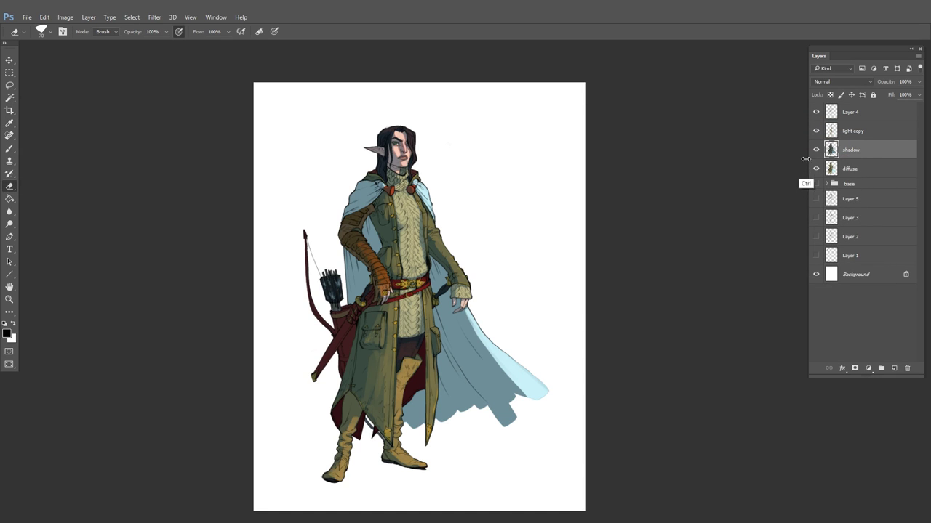
key(ctrl+m)
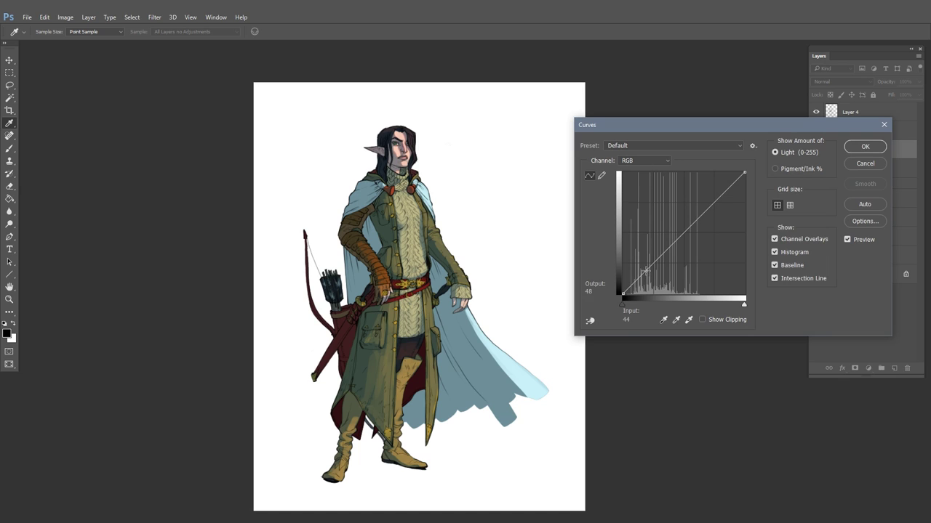
drag(644, 270, 640, 279)
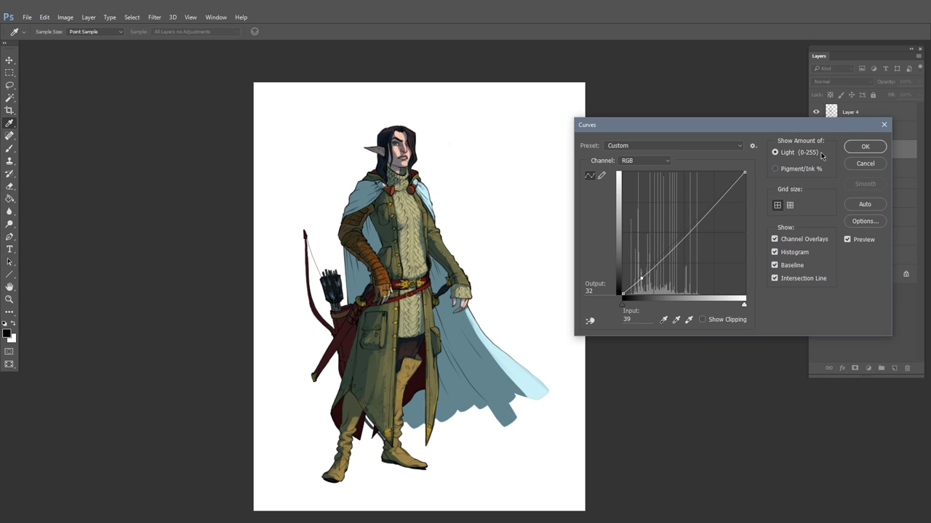
click(865, 146)
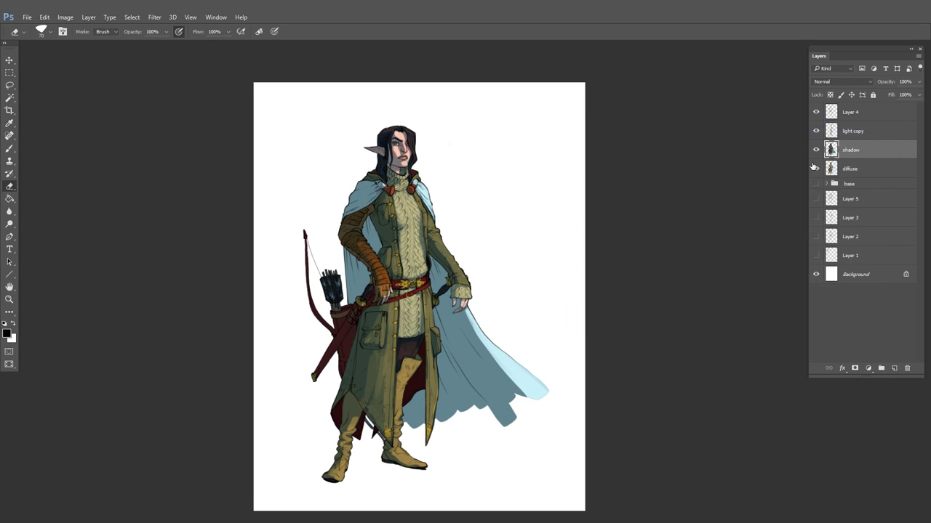
Select the light copy layer, ready the Brush tool and sample the dark green of the elf's eye
click(862, 131)
drag(401, 128, 489, 173)
key(b)
drag(394, 200, 422, 251)
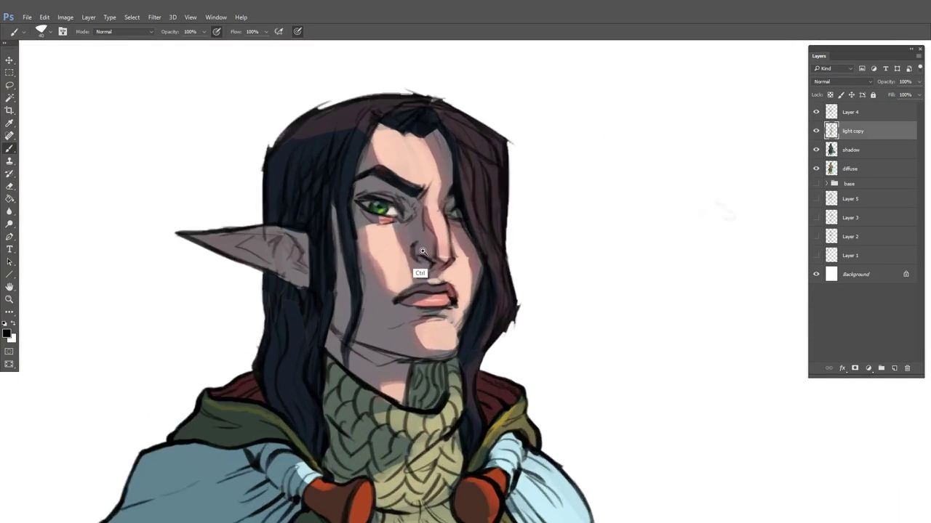
ctrl+click(375, 214)
alt+click(380, 182)
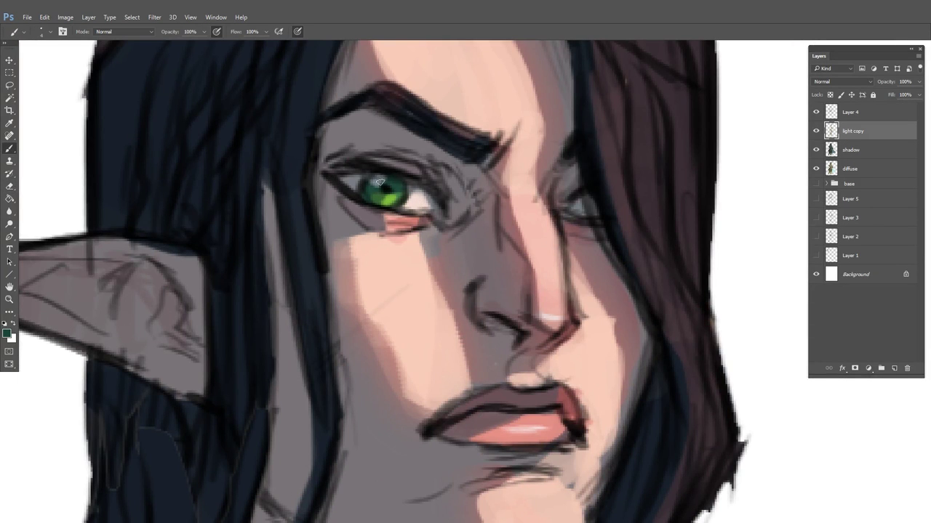
Keep the green as background color, sample a dark tone from the face, and change the foreground color to a light blue-grey
key(x)
drag(614, 240, 593, 350)
drag(594, 351, 532, 353)
alt+click(431, 241)
click(6, 334)
click(705, 260)
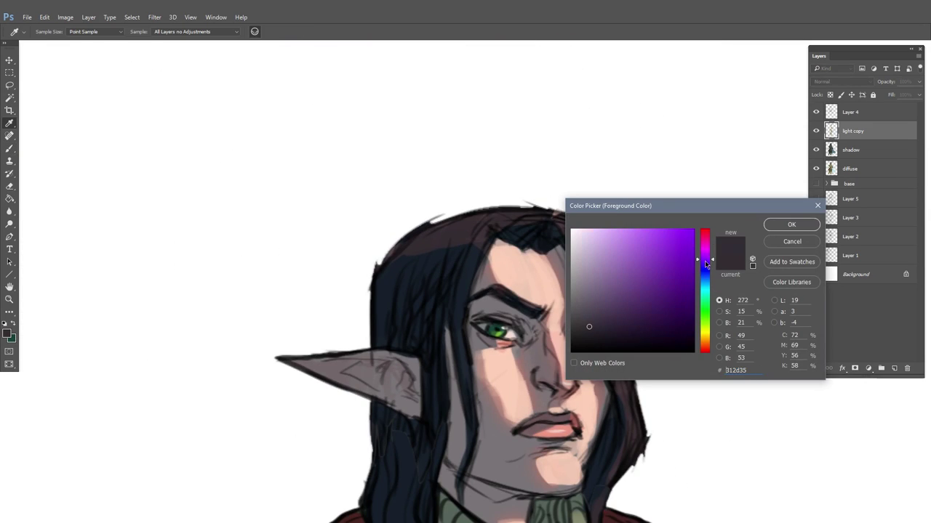
drag(596, 276, 596, 260)
click(704, 279)
click(791, 225)
key(Delete)
key(Delete)
key(Delete)
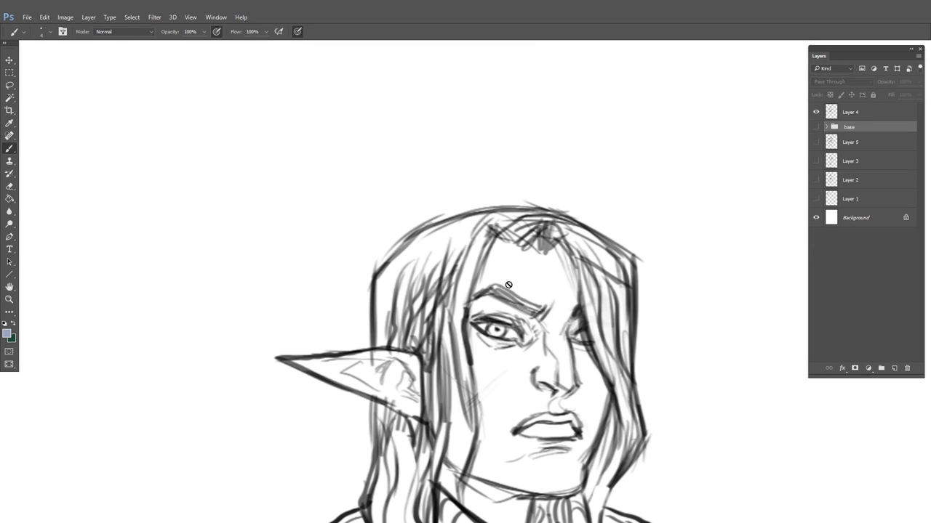
key(ctrl+shift+z)
key(ctrl+shift+z)
key(ctrl+shift+z)
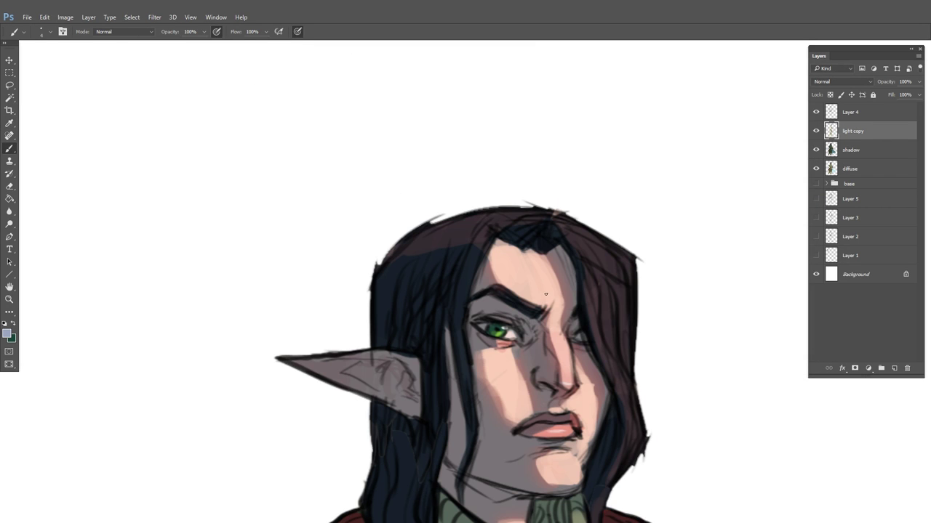
Add a new layer above light copy and paint light blue-grey highlights across the crown, side strands and lower locks of the hair
key(ctrl+shift+n)
key(Return)
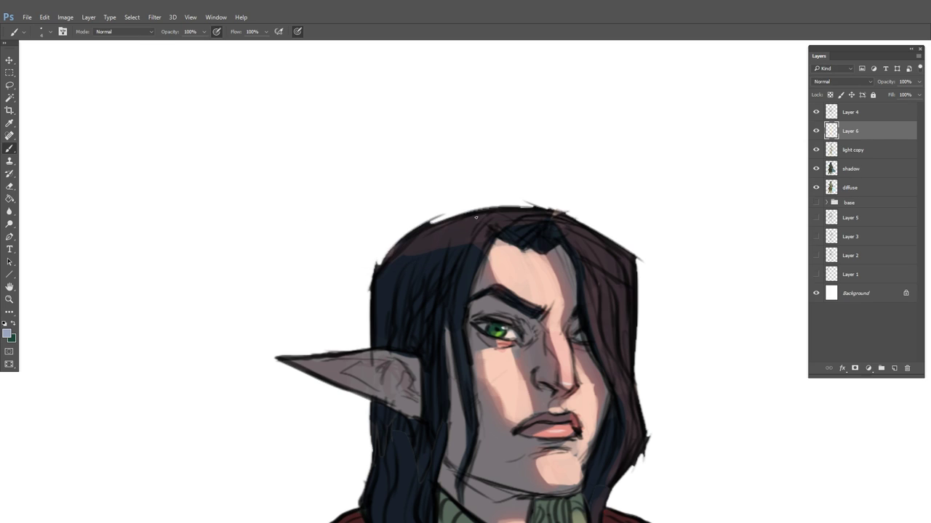
mouse_move(581, 246)
mouse_down()
mouse_move(593, 283)
mouse_move(633, 293)
mouse_up()
drag(609, 258, 624, 280)
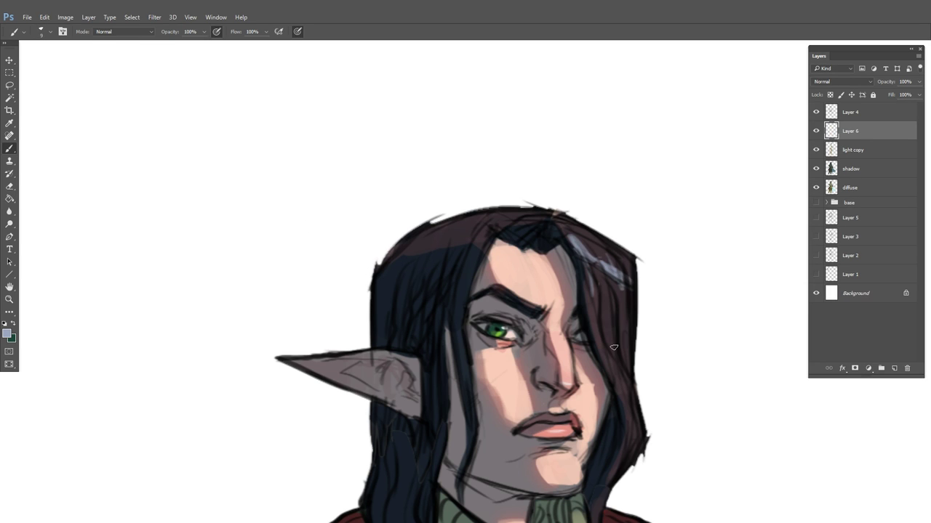
drag(616, 384, 631, 403)
mouse_move(433, 250)
mouse_down()
mouse_move(471, 237)
mouse_move(411, 255)
mouse_move(382, 282)
mouse_move(460, 235)
mouse_up()
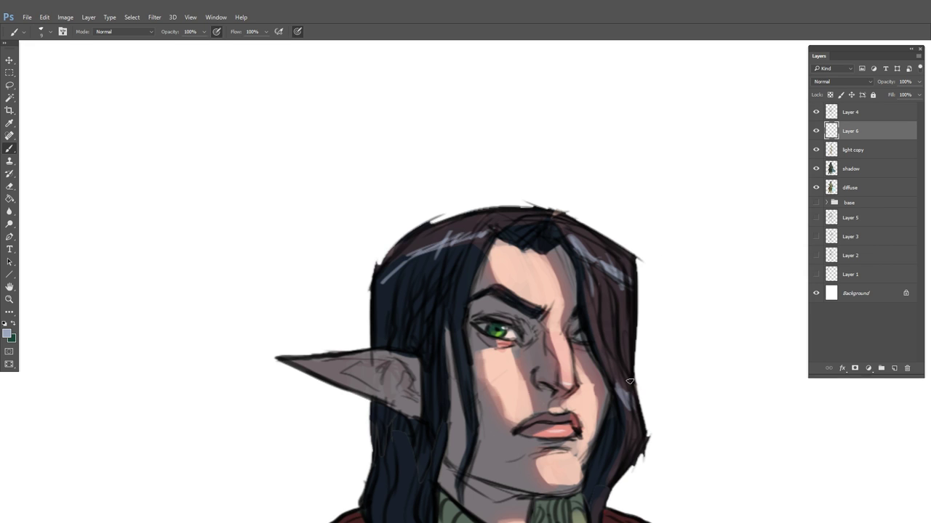
drag(630, 380, 607, 279)
mouse_move(365, 340)
mouse_down()
mouse_move(361, 362)
mouse_move(381, 365)
mouse_up()
drag(392, 343, 386, 366)
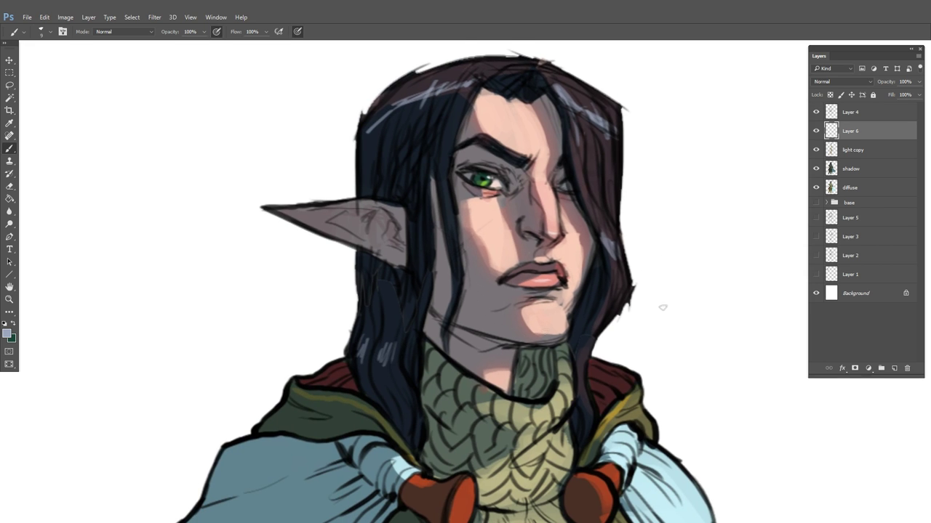
Examine the hair highlights close up and on the whole figure, and compare the drawing with Layer 4 hidden and shown
drag(640, 323, 594, 348)
drag(535, 404, 540, 434)
alt+click(590, 414)
drag(598, 427, 522, 220)
drag(606, 354, 564, 364)
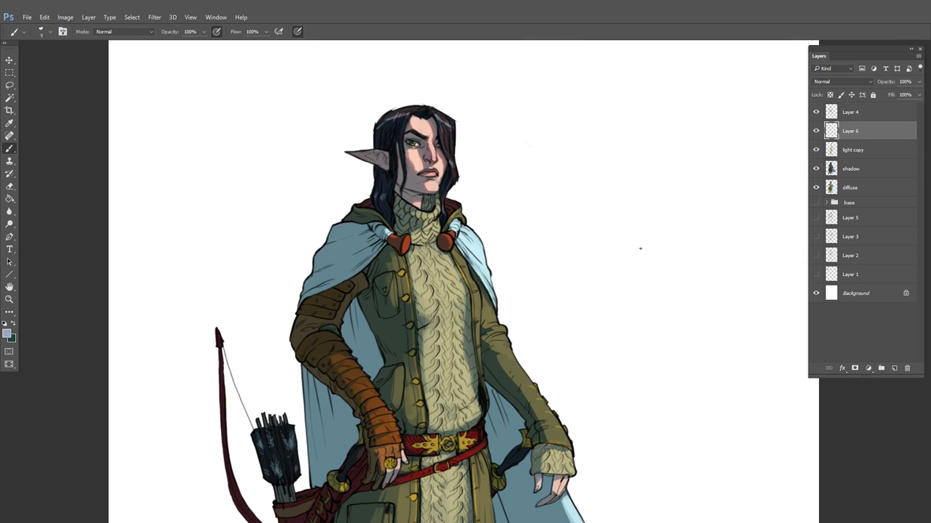
drag(600, 376, 569, 341)
drag(477, 182, 567, 243)
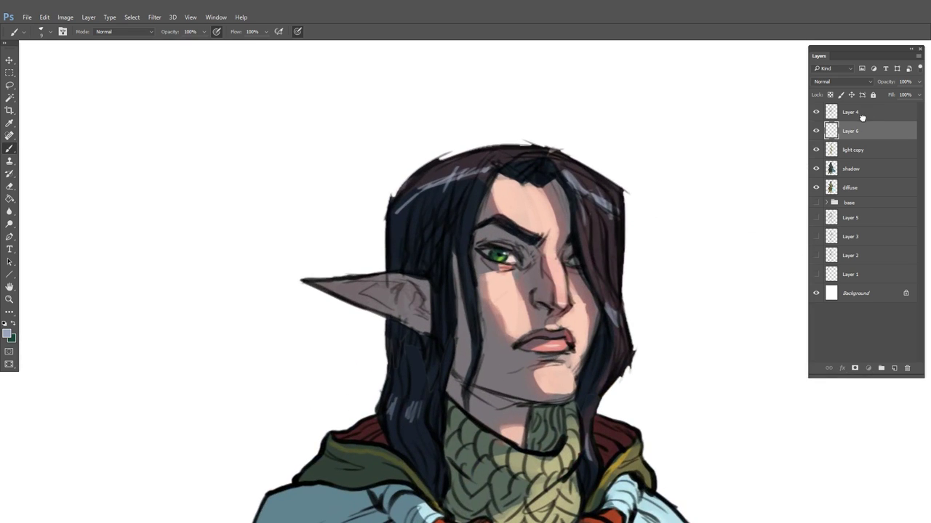
click(861, 114)
click(815, 112)
click(815, 113)
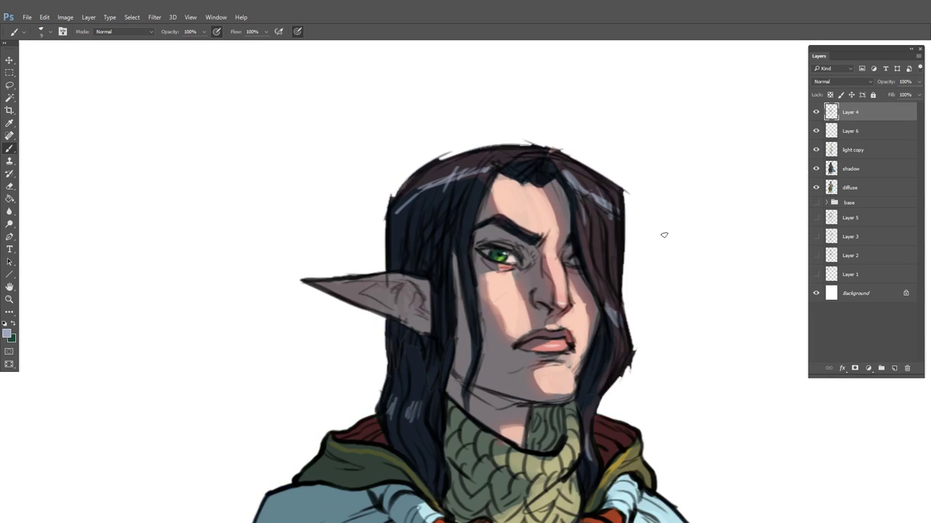
drag(657, 307, 591, 320)
drag(667, 333, 467, 196)
drag(597, 336, 568, 286)
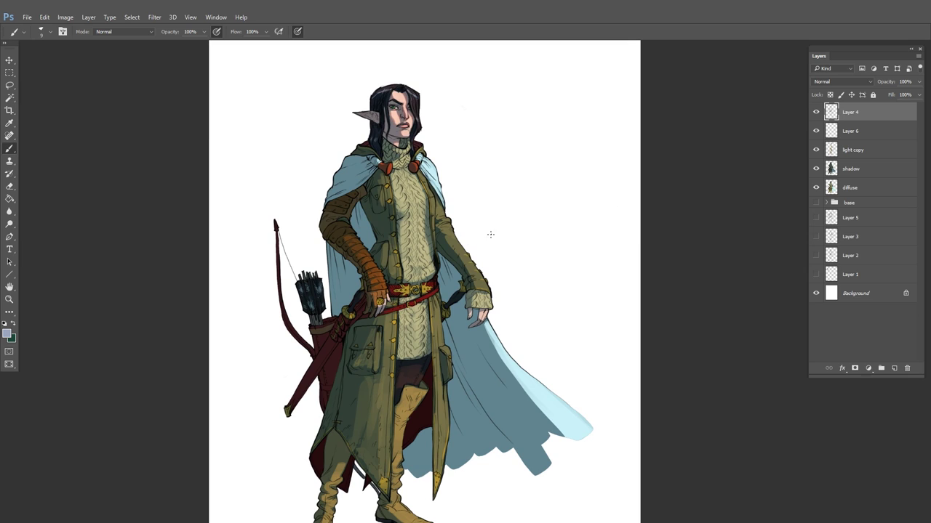
Create a group named "layers" and move Layer 4, Layer 6, light copy, shadow and diffuse into it
click(884, 368)
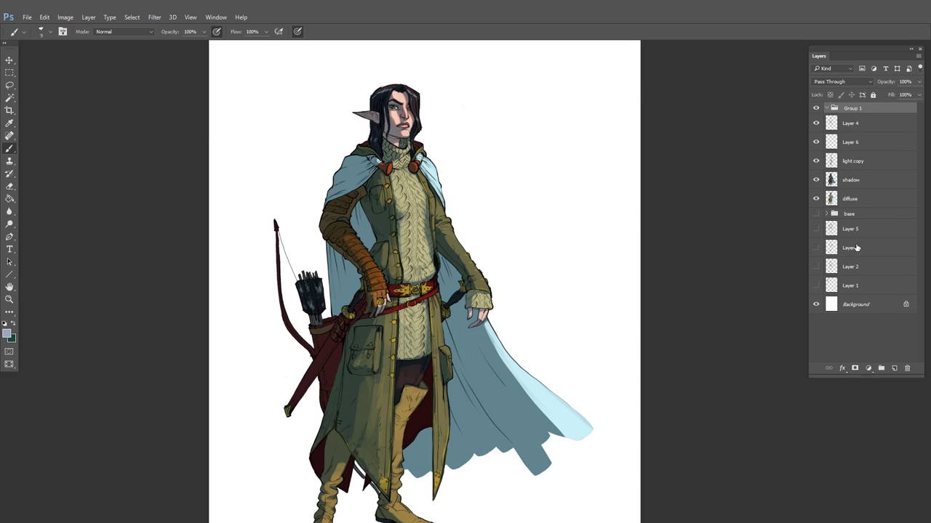
double_click(850, 109)
key(BackSpace)
key(Return)
click(854, 128)
shift+click(849, 201)
drag(855, 120, 854, 108)
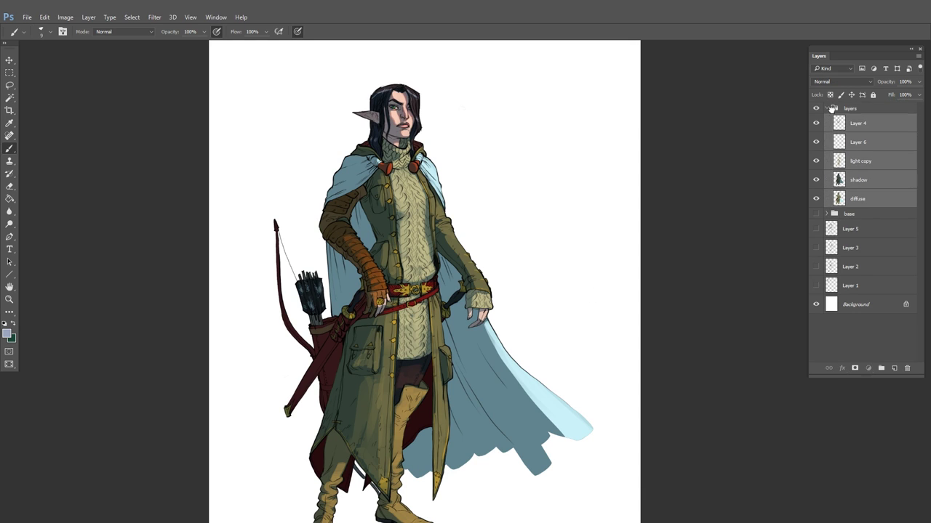
Duplicate the five artwork layers, move the copies above the layers group and merge them into a single layer
click(827, 109)
click(828, 108)
click(858, 124)
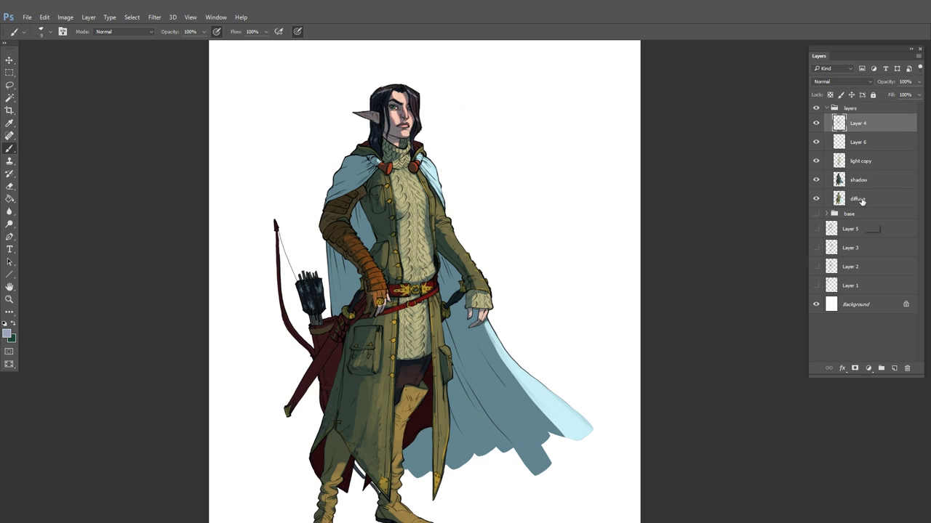
right_click(852, 131)
click(799, 169)
key(Return)
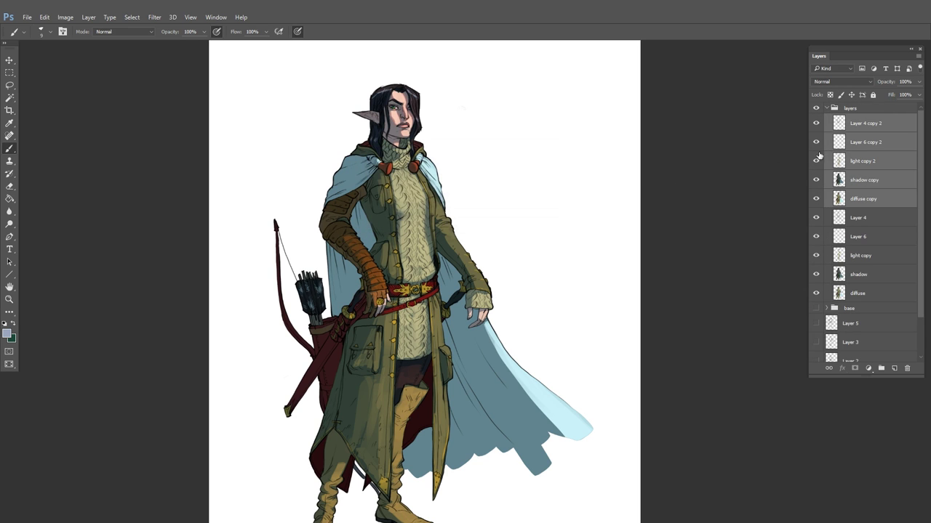
drag(873, 125, 863, 100)
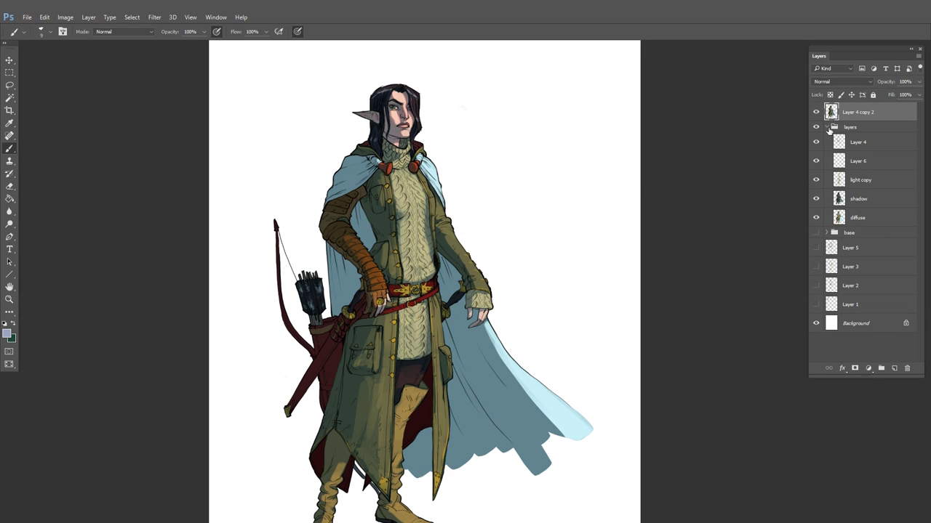
Collapse the layers group and hide it, keeping the merged figure layer shown
click(844, 130)
click(826, 128)
click(816, 128)
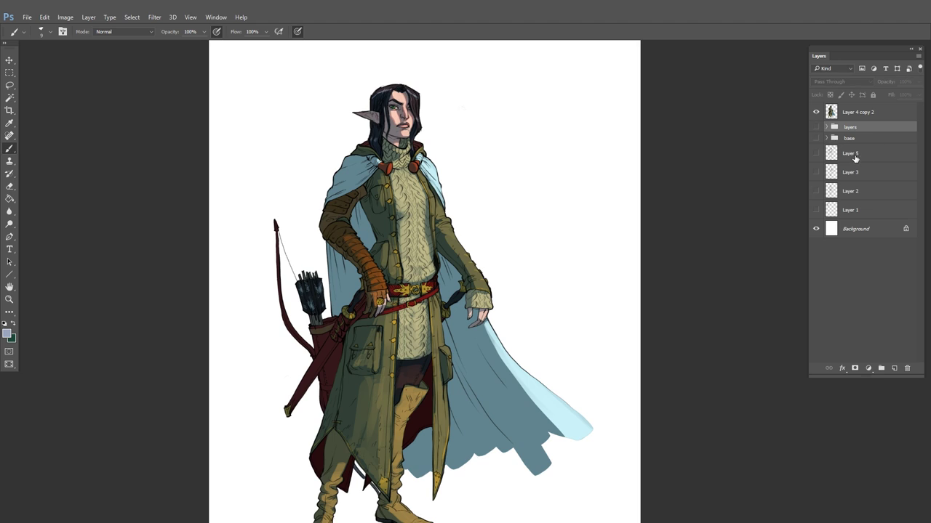
Create a group named "sketches" below the base group and move Layer 5, Layer 3, Layer 2 and Layer 1 into it
click(871, 154)
click(881, 369)
double_click(851, 149)
text(sketches)
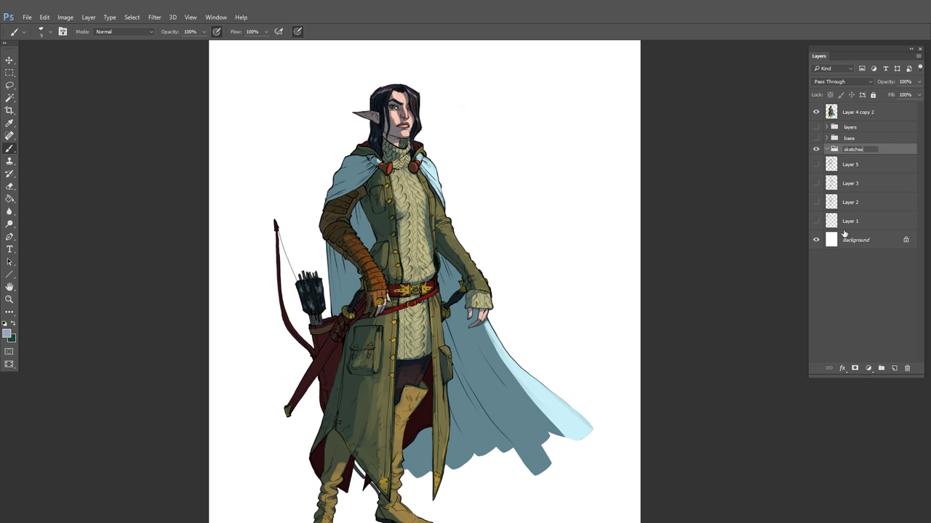
key(Return)
click(856, 167)
shift+click(854, 221)
drag(852, 168, 856, 151)
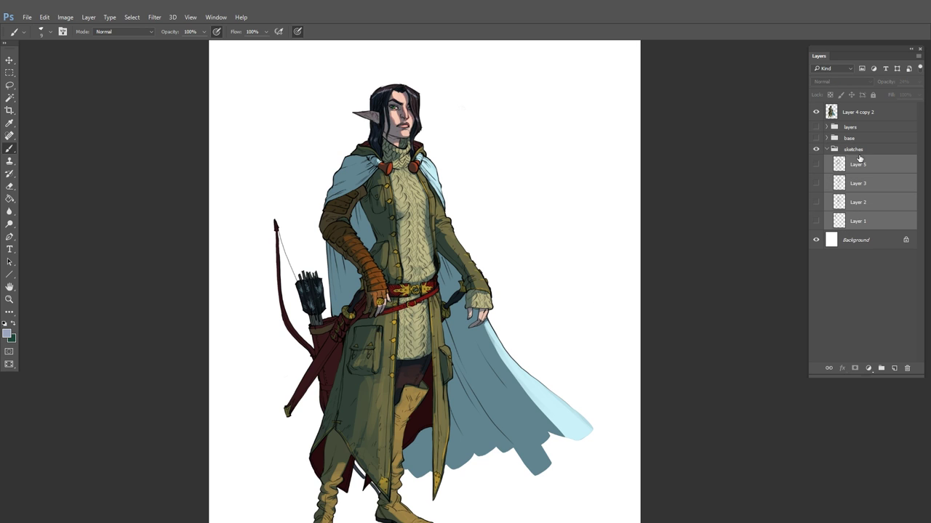
Hide the merged figure, turn on all four sketch layers, and collapse and hide the sketches group
click(815, 112)
click(815, 164)
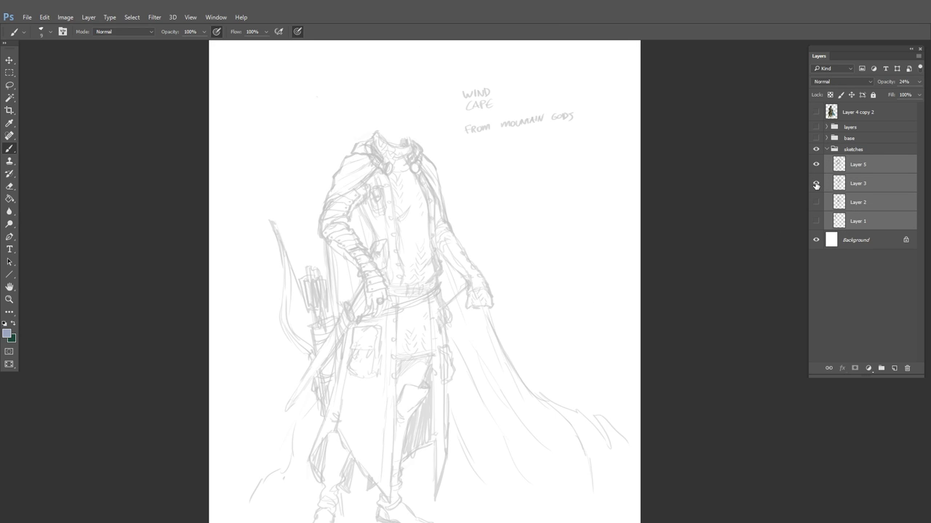
click(816, 183)
click(815, 202)
click(816, 219)
click(835, 151)
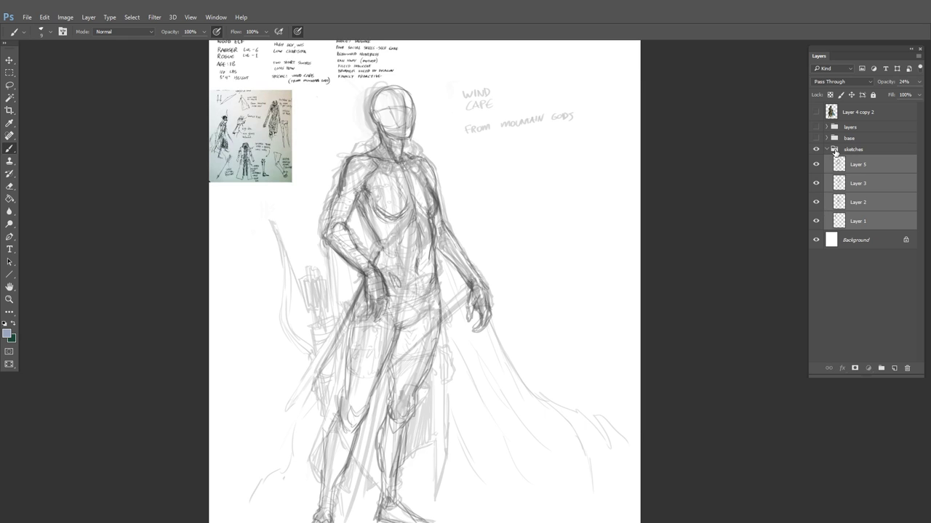
click(827, 149)
click(815, 149)
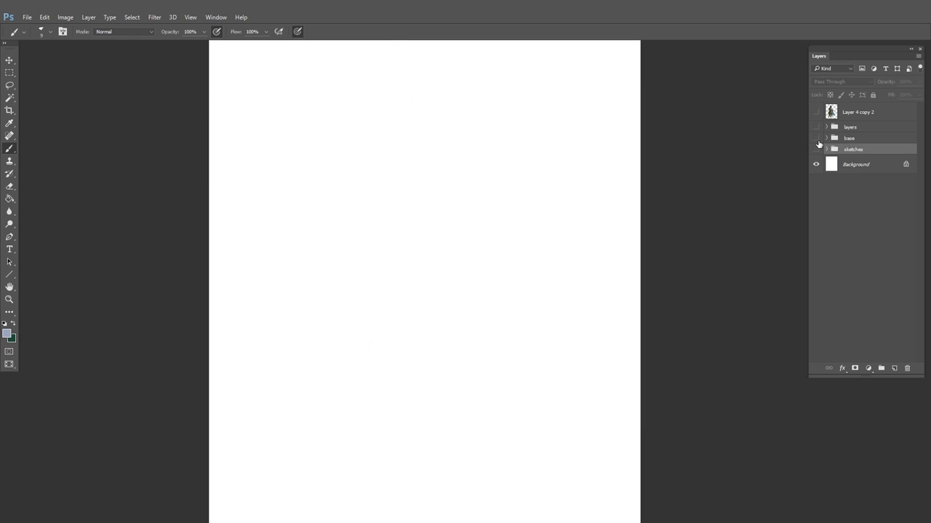
Check the base and layers groups by toggling their visibility, and show and select the merged figure layer
click(816, 138)
click(815, 137)
click(815, 126)
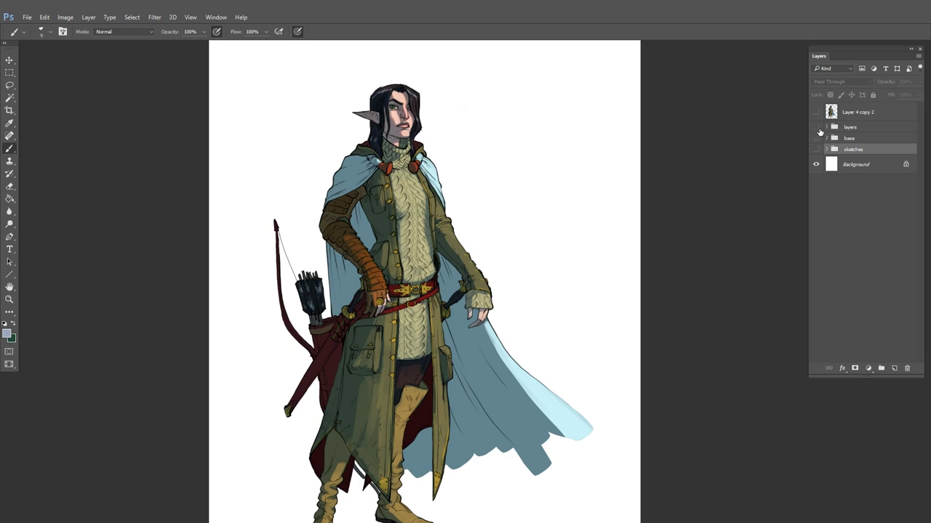
click(816, 112)
click(859, 113)
drag(553, 314, 564, 290)
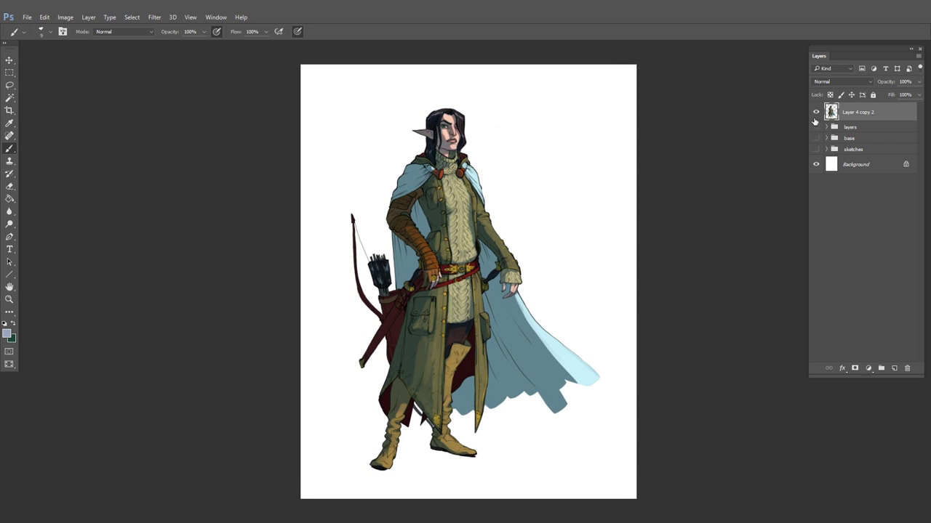
With the Smudge tool at 50% strength and a 25 px brush, smear the cape's outer edge and folds above the armored arm
scroll(482, 250, up, 1)
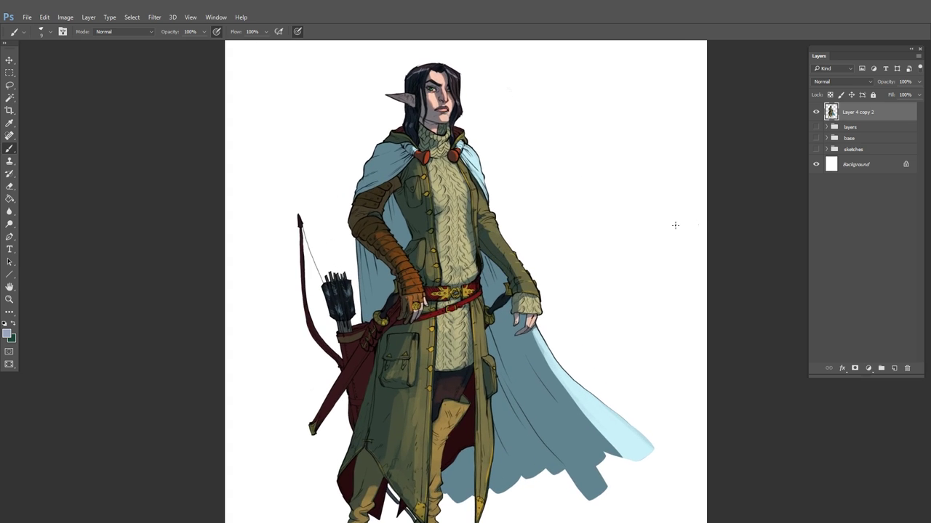
click(19, 212)
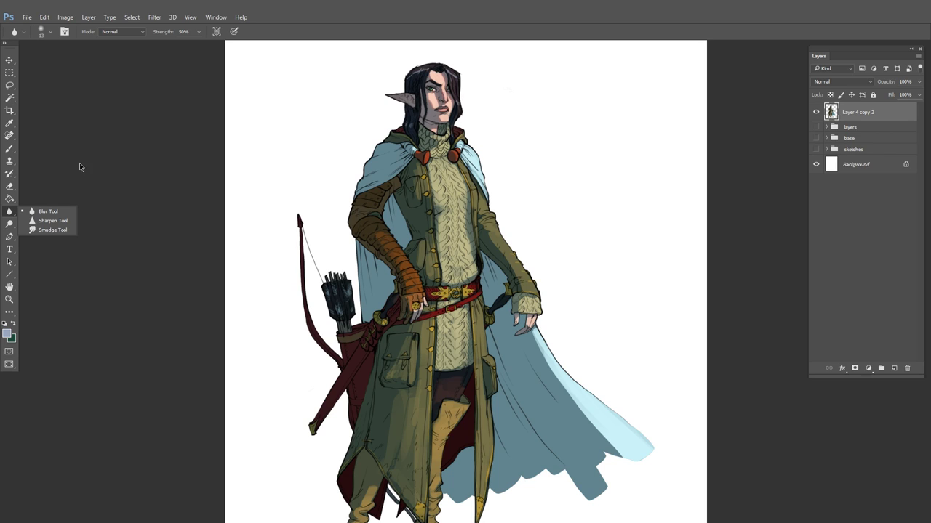
click(764, 170)
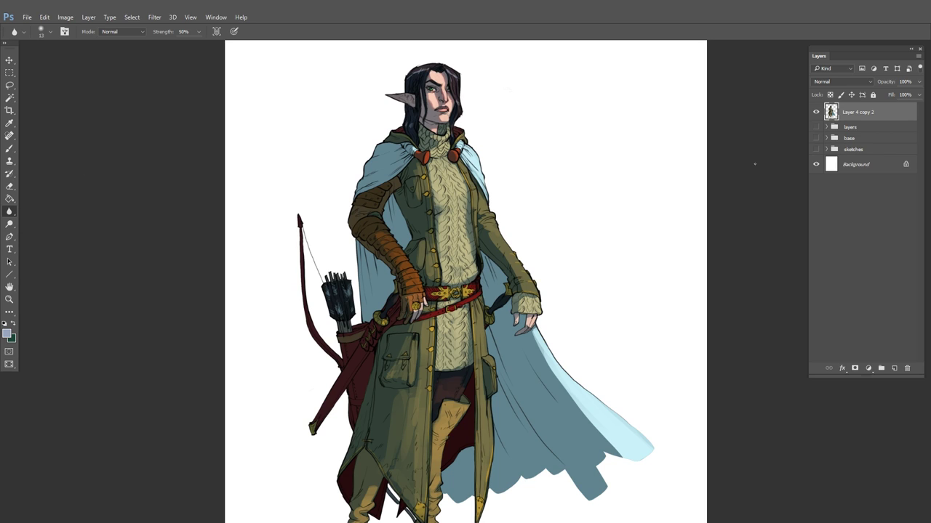
click(13, 215)
click(42, 230)
key(shift+r)
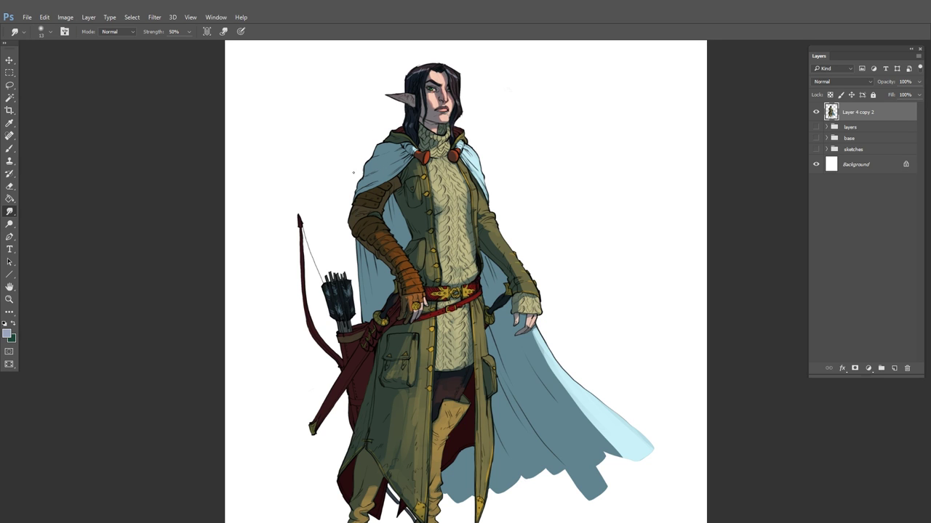
scroll(371, 203, up, 3)
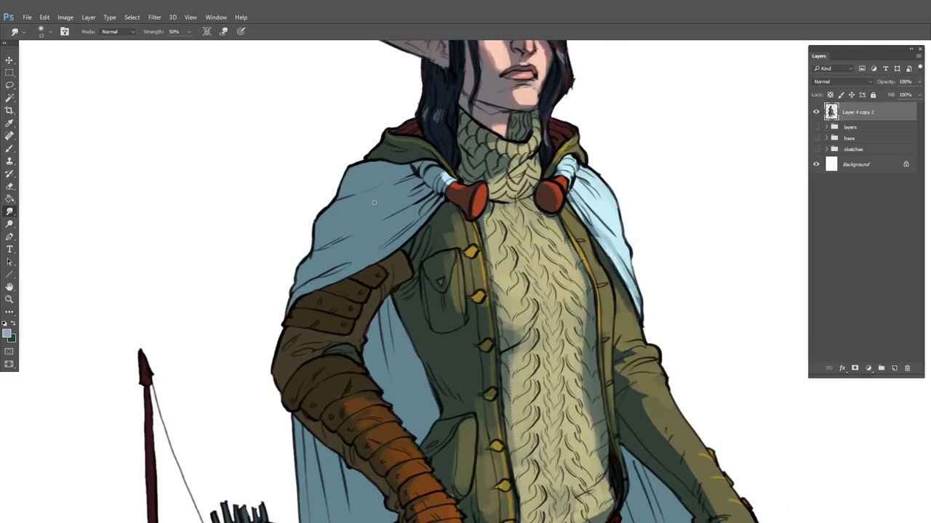
key([)
mouse_move(361, 168)
mouse_down()
mouse_move(307, 230)
mouse_move(294, 282)
mouse_up()
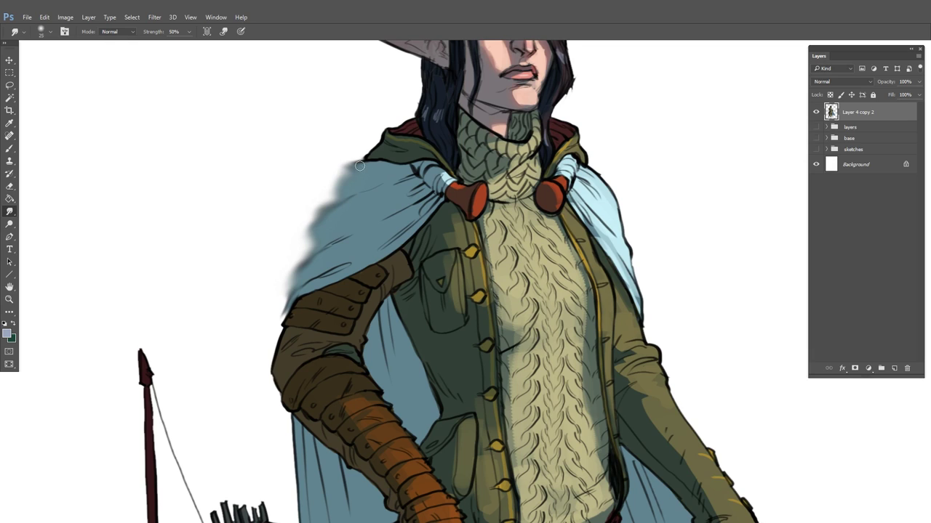
drag(359, 166, 337, 198)
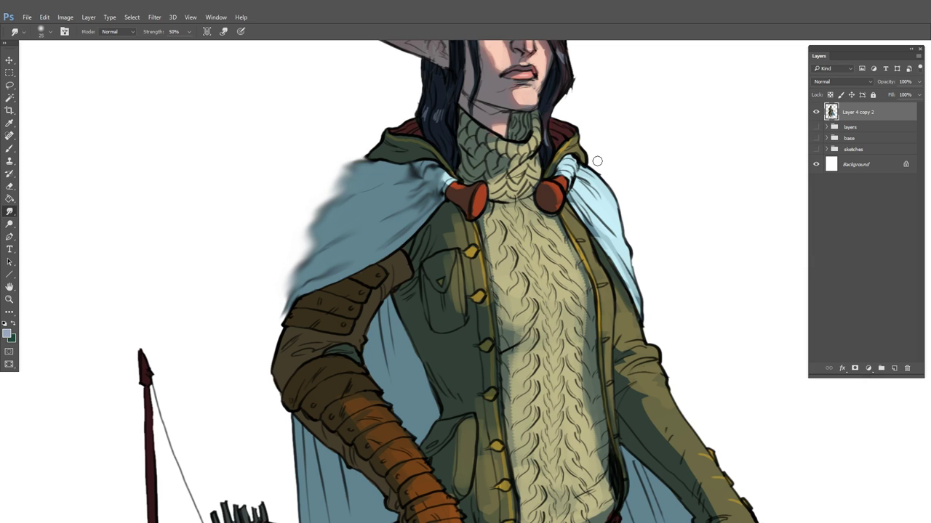
Smudge the cape's edge over the opposite shoulder with a 30 px brush and refine the smeared edge above the armored arm
mouse_move(654, 255)
mouse_down()
mouse_move(453, 189)
mouse_move(378, 183)
mouse_up()
drag(379, 183, 465, 187)
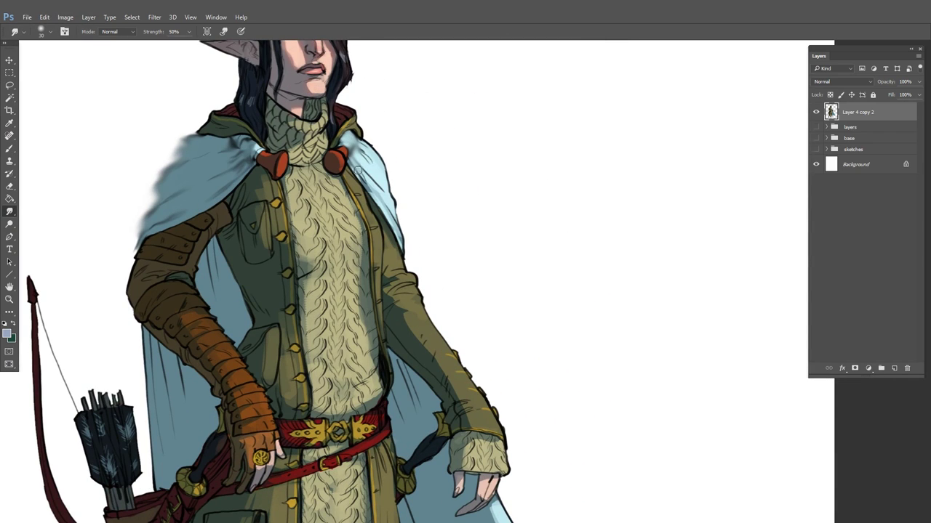
mouse_move(358, 170)
mouse_down()
mouse_move(372, 178)
mouse_move(370, 145)
mouse_move(402, 232)
mouse_move(391, 191)
mouse_move(367, 179)
mouse_move(390, 119)
mouse_up()
drag(471, 349, 530, 243)
mouse_move(509, 287)
mouse_down()
mouse_move(445, 289)
mouse_move(525, 292)
mouse_up()
mouse_move(469, 354)
mouse_down()
mouse_move(495, 355)
mouse_move(494, 427)
mouse_up()
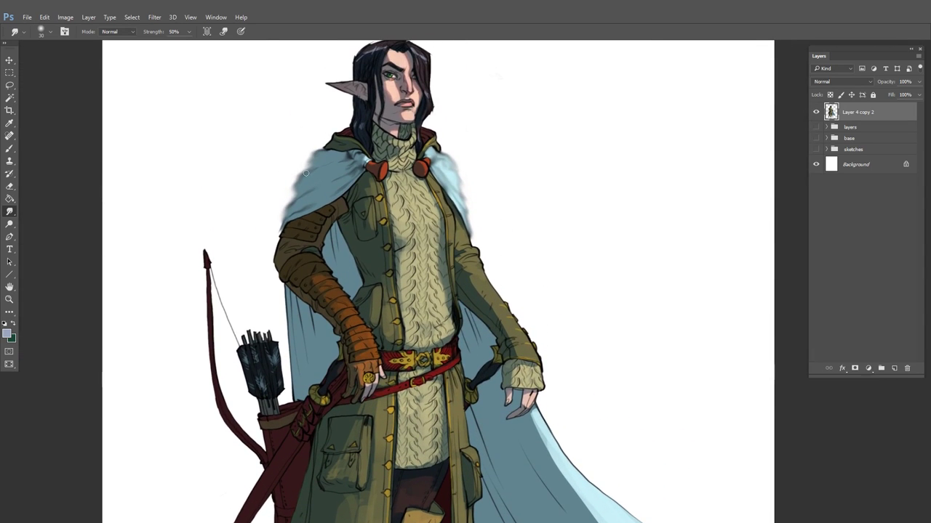
drag(301, 171, 284, 205)
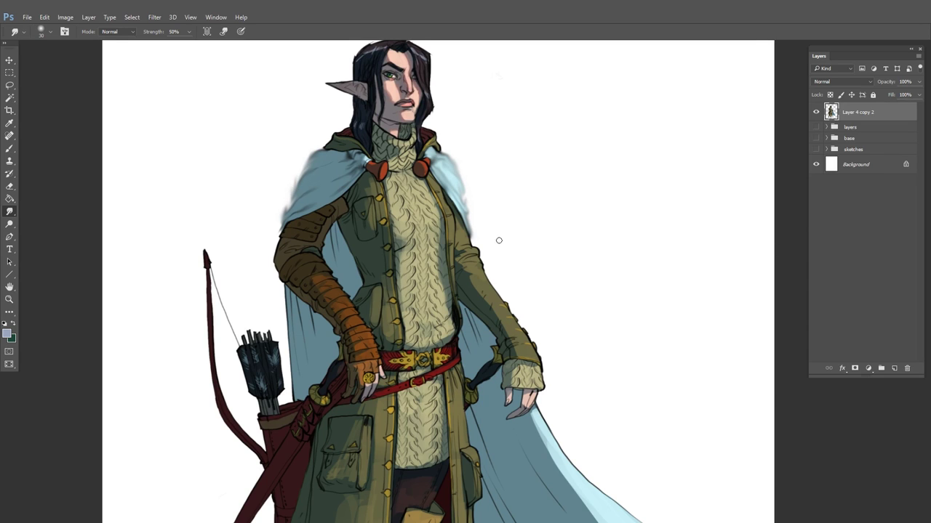
Smudge the hanging cape behind the armored arm and switch the Smudge tool to a flat, fan-shaped brush tip
drag(498, 240, 479, 116)
mouse_move(268, 199)
mouse_down()
mouse_move(282, 266)
mouse_move(280, 300)
mouse_up()
key(bracketright)
key(bracketright)
right_click(280, 228)
double_click(325, 314)
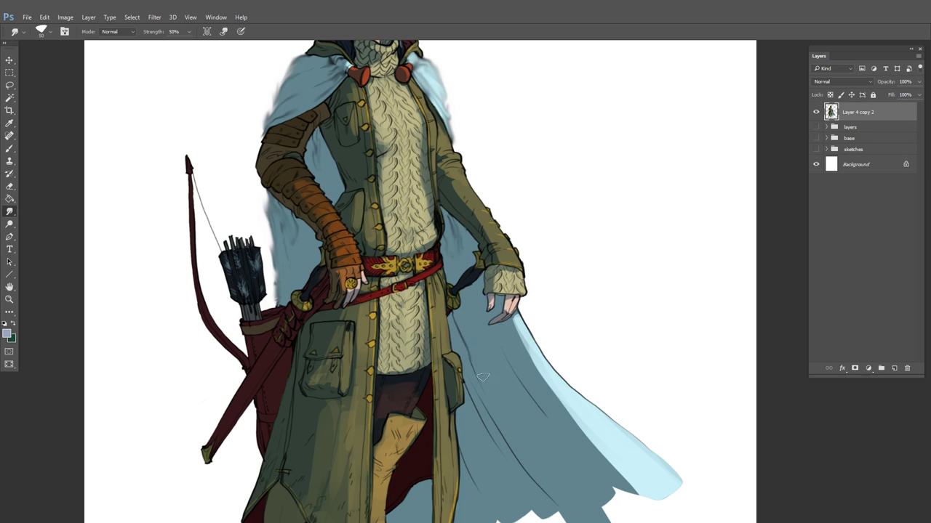
Smudge the light outer edge of the flowing cape from the hand to its tip with a 175 px brush
mouse_move(519, 327)
mouse_down()
mouse_move(527, 357)
mouse_move(539, 344)
mouse_move(534, 356)
mouse_move(565, 435)
mouse_up()
mouse_move(590, 352)
mouse_down()
mouse_move(559, 353)
mouse_move(439, 303)
mouse_up()
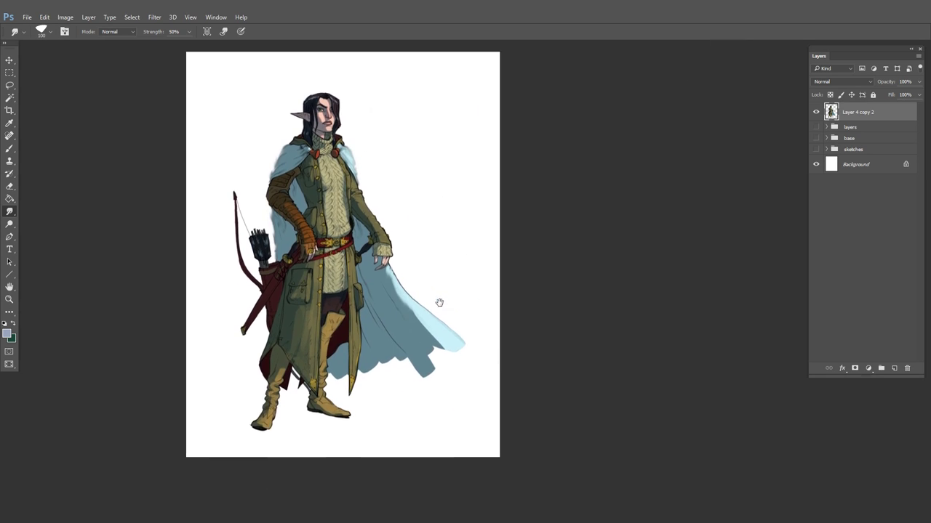
key(bracketright)
key(bracketright)
key(bracketright)
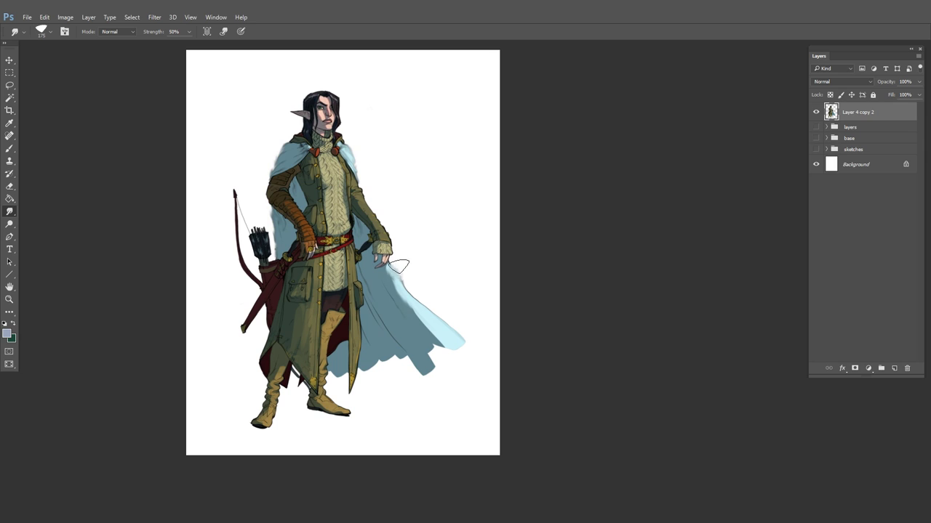
mouse_move(395, 265)
mouse_down()
mouse_move(439, 321)
mouse_move(497, 338)
mouse_up()
Smear the flowing cape's trailing hem and tip into ragged wisps with the Smudge brush at 125 px and 250 px
key(bracketleft)
key(bracketleft)
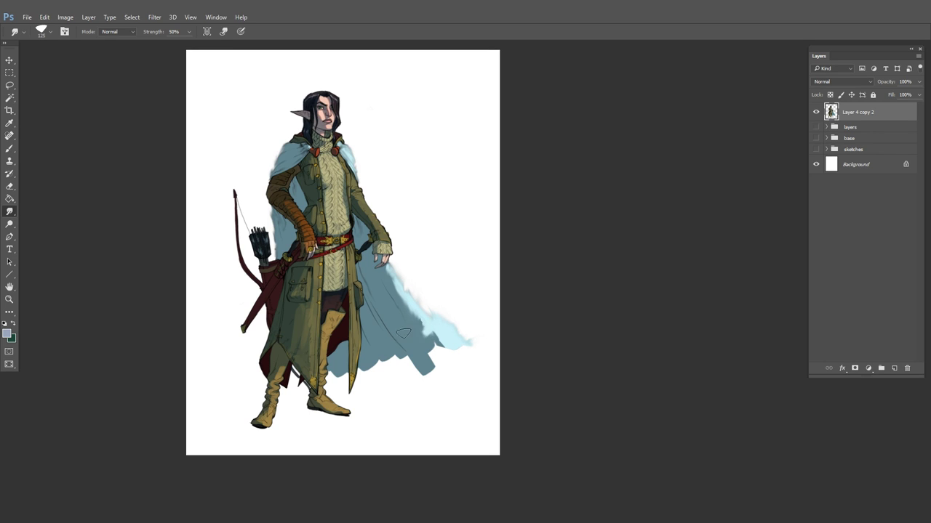
drag(412, 328, 458, 362)
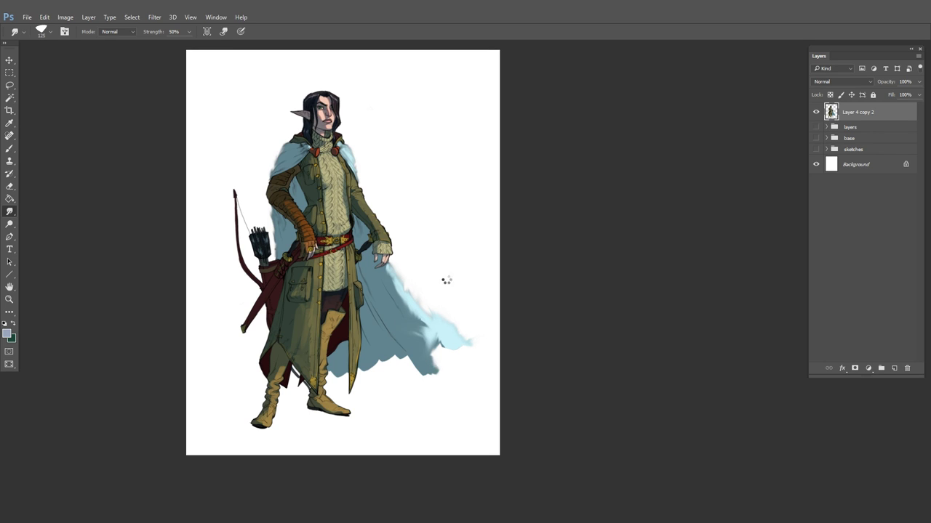
key(bracketright)
key(bracketright)
key(bracketright)
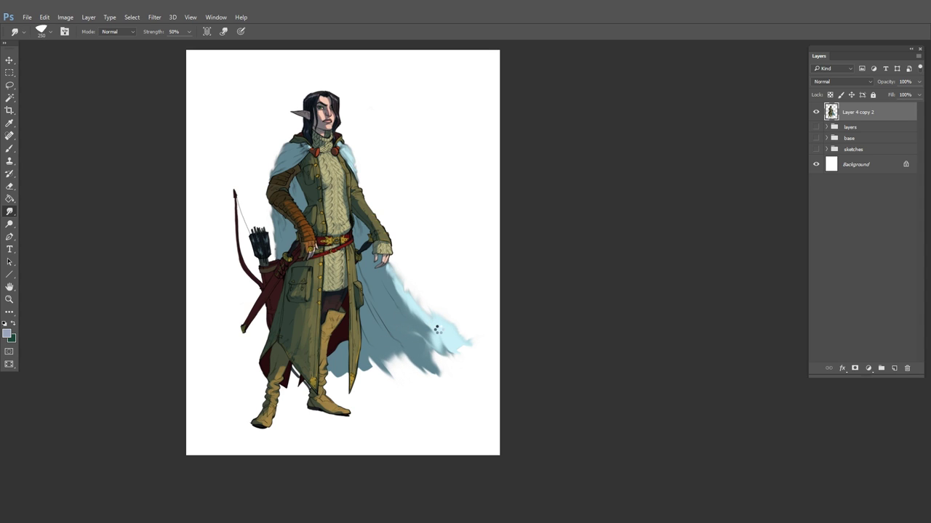
mouse_move(456, 357)
mouse_down()
mouse_move(435, 353)
mouse_move(455, 342)
mouse_move(468, 310)
mouse_up()
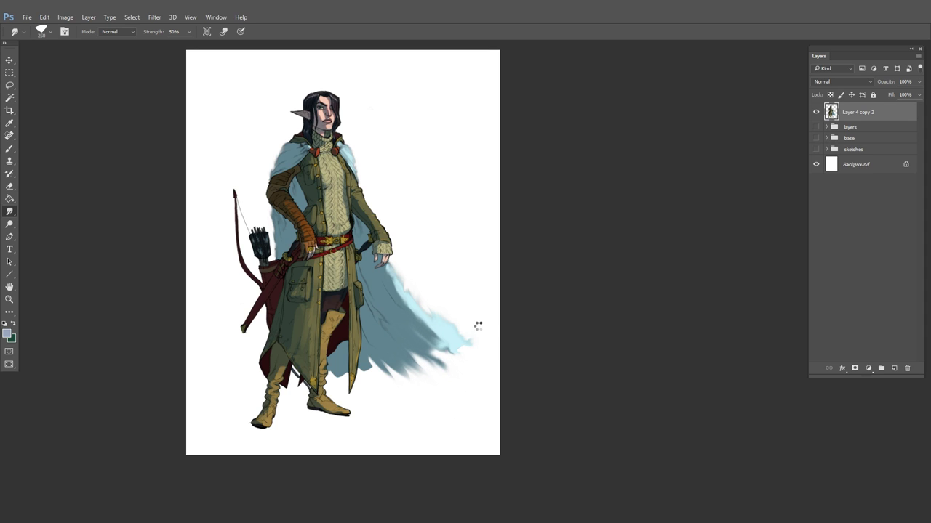
Smudge the cape's hem around the coat's lower point and soften a fold line beside the coat with a smaller brush
key(bracketleft)
key(bracketleft)
key(bracketleft)
key(bracketleft)
key(bracketleft)
key(bracketleft)
key(bracketleft)
scroll(409, 386, up, 5)
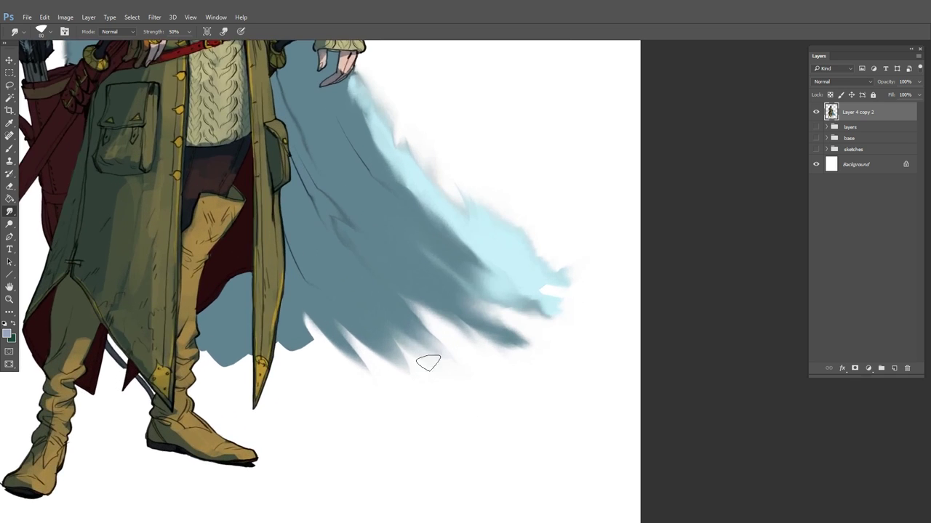
mouse_move(210, 341)
mouse_down()
mouse_move(235, 365)
mouse_move(231, 324)
mouse_move(211, 329)
mouse_up()
mouse_move(290, 342)
mouse_down()
mouse_move(301, 319)
mouse_move(327, 357)
mouse_move(312, 319)
mouse_up()
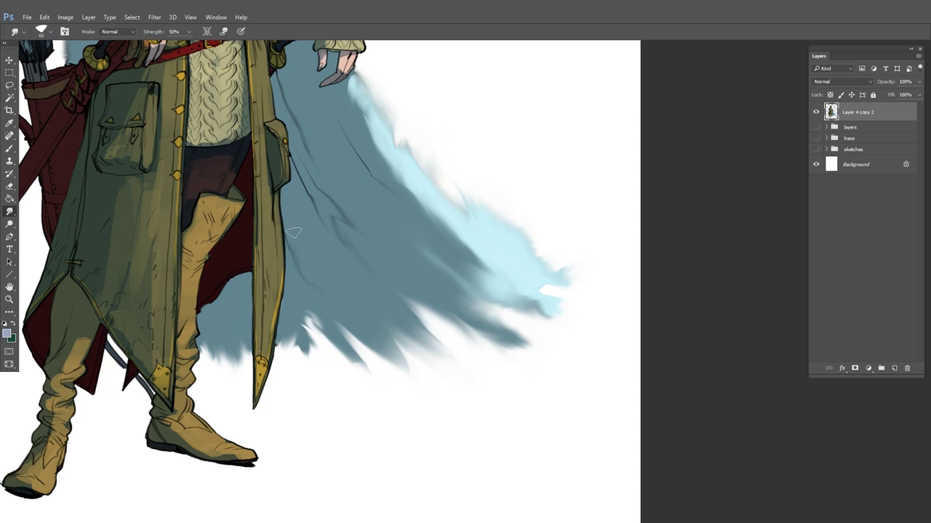
mouse_move(314, 186)
mouse_down()
mouse_move(299, 159)
mouse_move(336, 220)
mouse_up()
scroll(509, 265, down, 5)
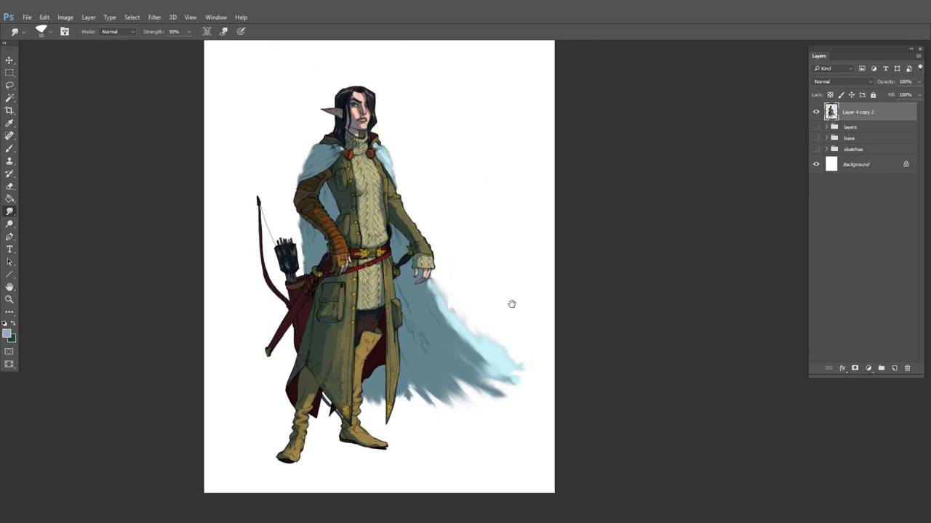
Delete the merged figure layer and select Layer 4 inside the layers group
mouse_move(861, 120)
mouse_down()
mouse_move(872, 156)
mouse_move(873, 362)
mouse_move(906, 368)
mouse_up()
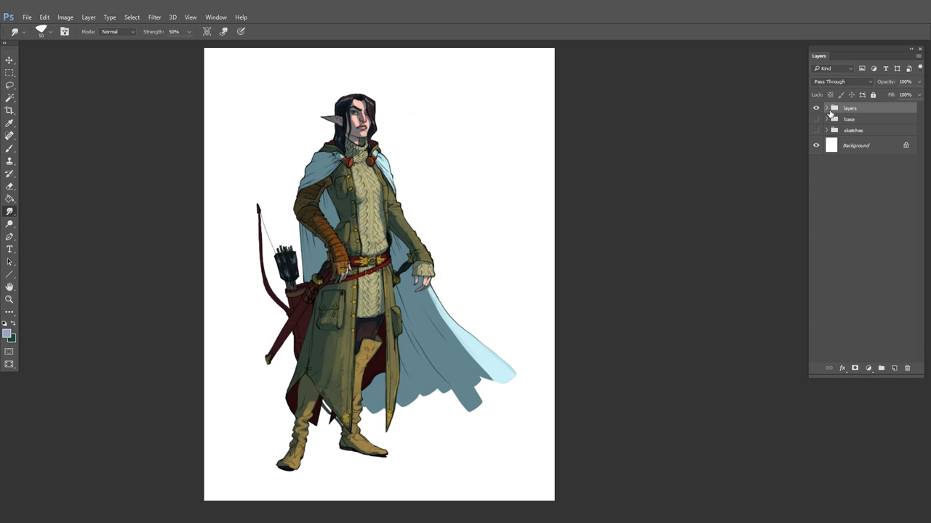
click(826, 109)
click(839, 128)
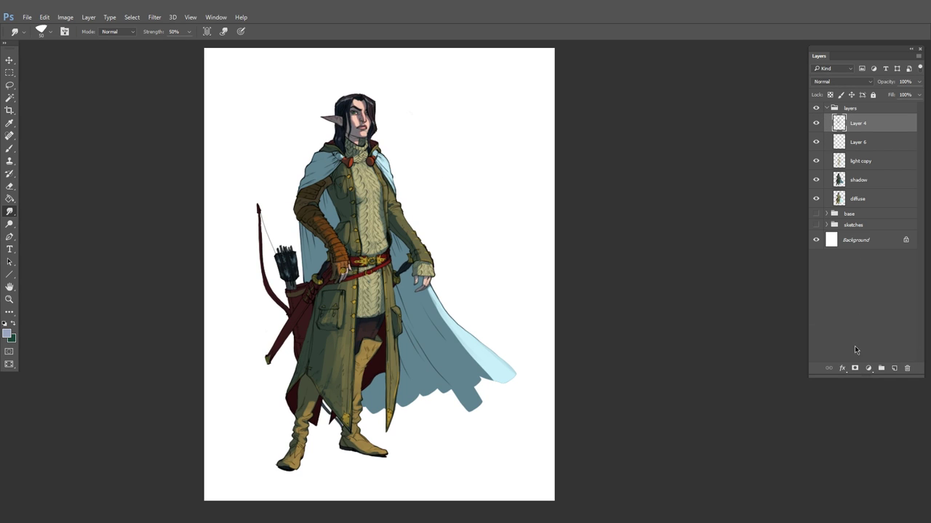
Add a layer mask to Layer 4 and paint black on it over the cape's ink lines on both shoulders
click(854, 368)
scroll(351, 144, up, 4)
key(b)
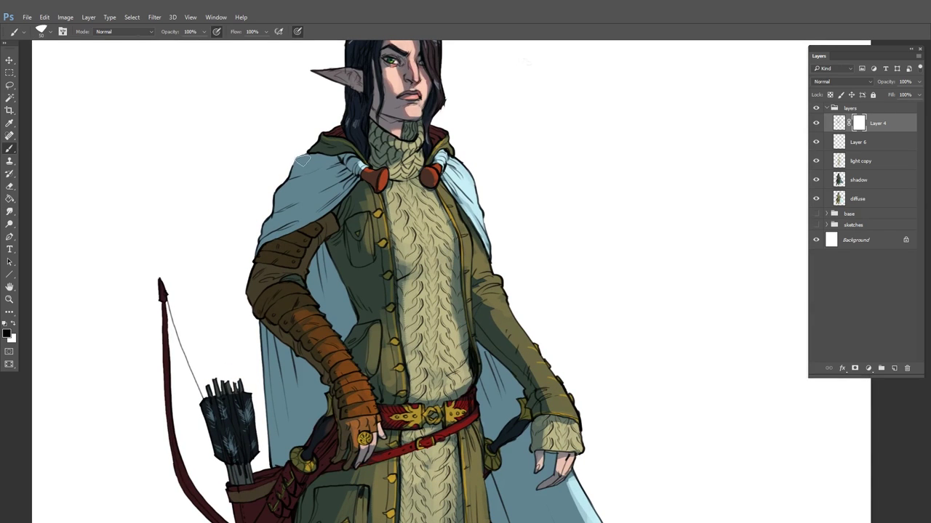
mouse_move(303, 160)
mouse_down()
mouse_move(271, 196)
mouse_move(305, 198)
mouse_move(297, 217)
mouse_move(246, 257)
mouse_up()
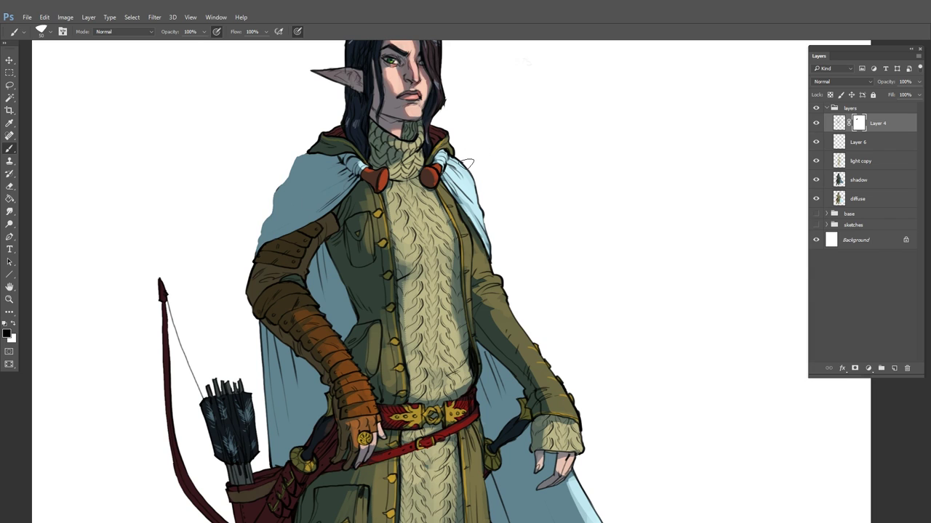
mouse_move(466, 165)
mouse_down()
mouse_move(454, 183)
mouse_move(489, 221)
mouse_move(493, 247)
mouse_up()
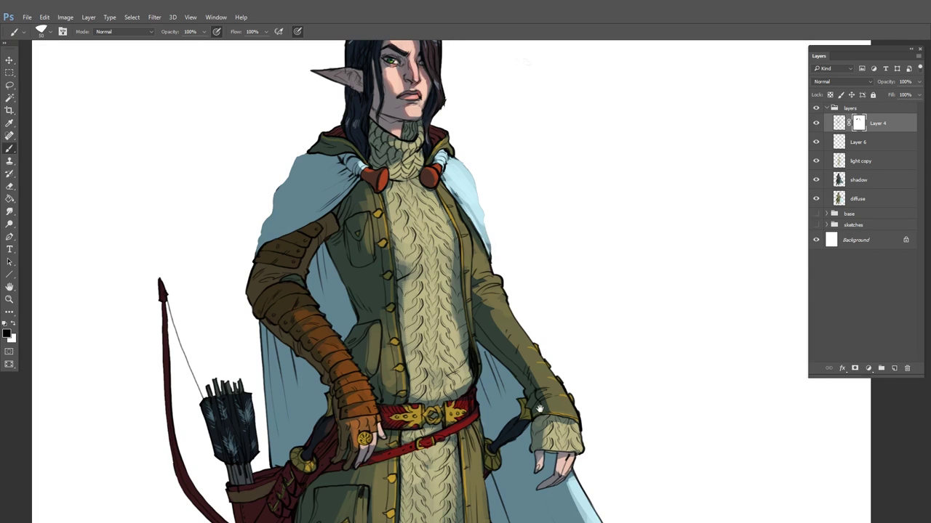
Mask out the ink lines of the hanging cape behind the armored arm, under the other arm and beside the coat
drag(539, 410, 554, 239)
mouse_move(306, 182)
mouse_down()
mouse_move(312, 230)
mouse_move(285, 211)
mouse_move(287, 284)
mouse_up()
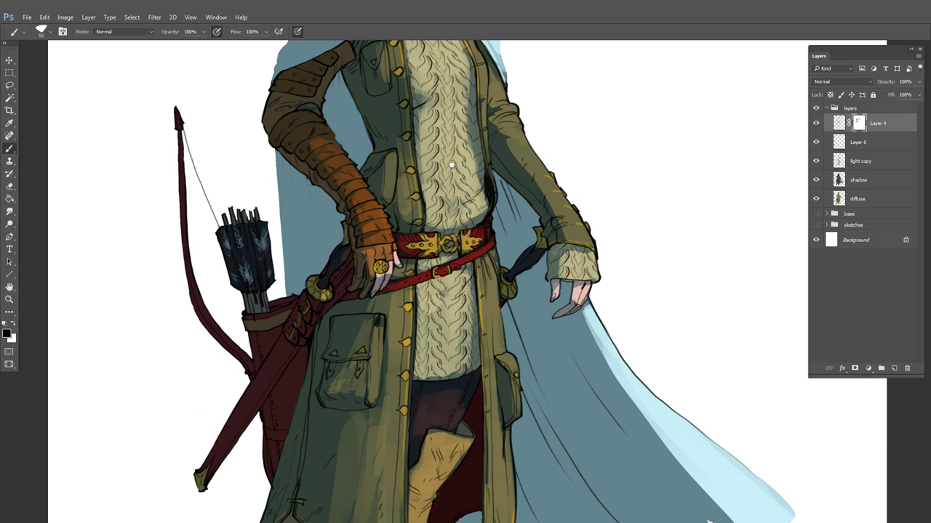
drag(451, 165, 327, 201)
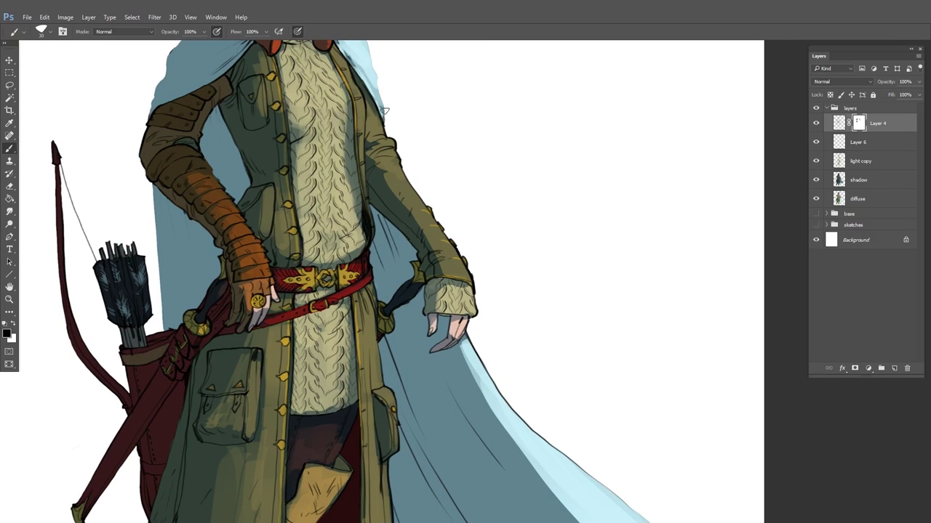
drag(381, 220, 399, 263)
drag(397, 343, 416, 428)
Mask out the ink lines along the flowing cape's outer edge and folds, and apply Layer 4's mask
drag(541, 412, 472, 212)
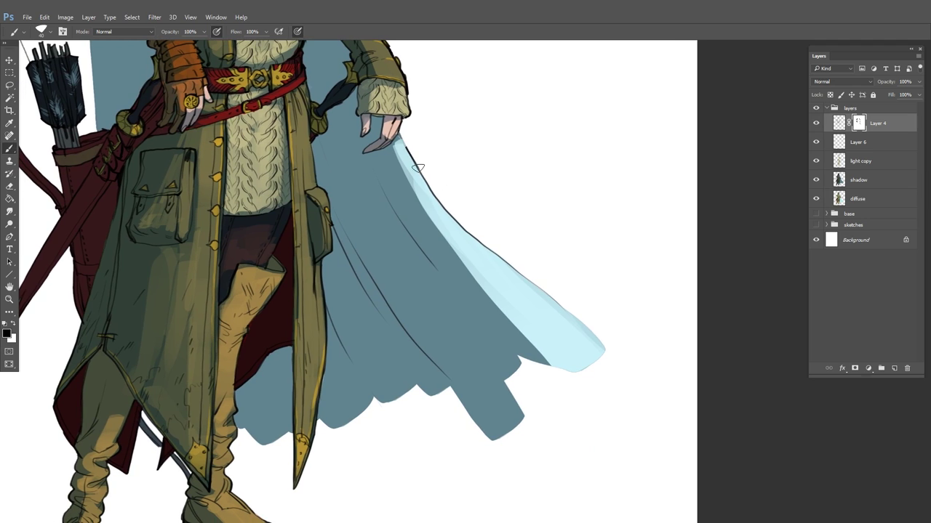
mouse_move(419, 168)
mouse_down()
mouse_move(476, 231)
mouse_move(465, 233)
mouse_move(531, 277)
mouse_up()
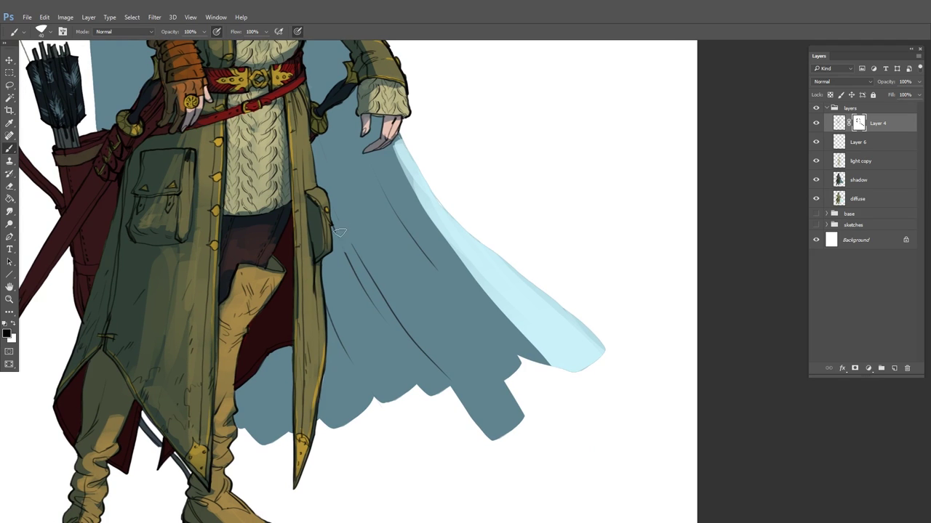
mouse_move(339, 233)
mouse_down()
mouse_move(353, 273)
mouse_move(437, 367)
mouse_up()
mouse_move(403, 208)
mouse_down()
mouse_move(451, 289)
mouse_move(403, 291)
mouse_up()
drag(551, 275, 507, 336)
right_click(858, 123)
click(850, 142)
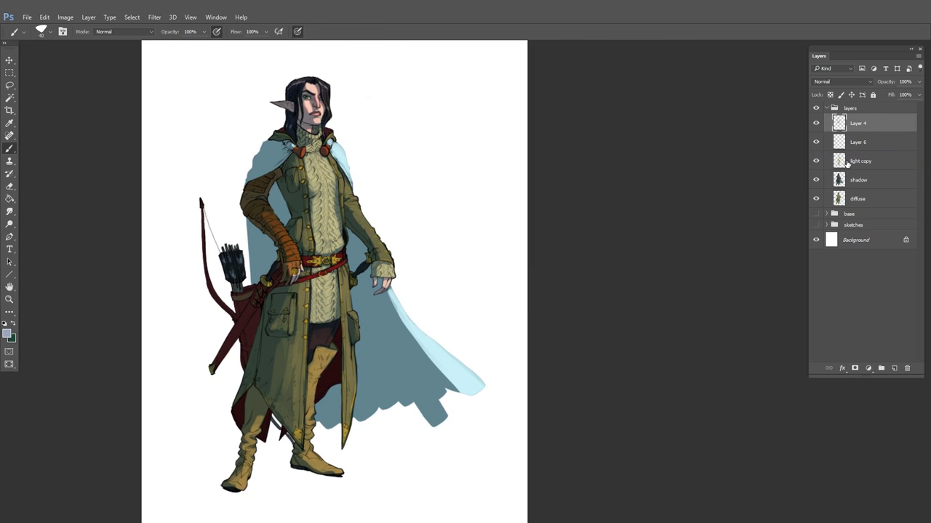
Select every cape area on the shadow layer with the Magic Wand, including both shoulders and the parts behind the arms
click(857, 179)
click(9, 98)
click(268, 155)
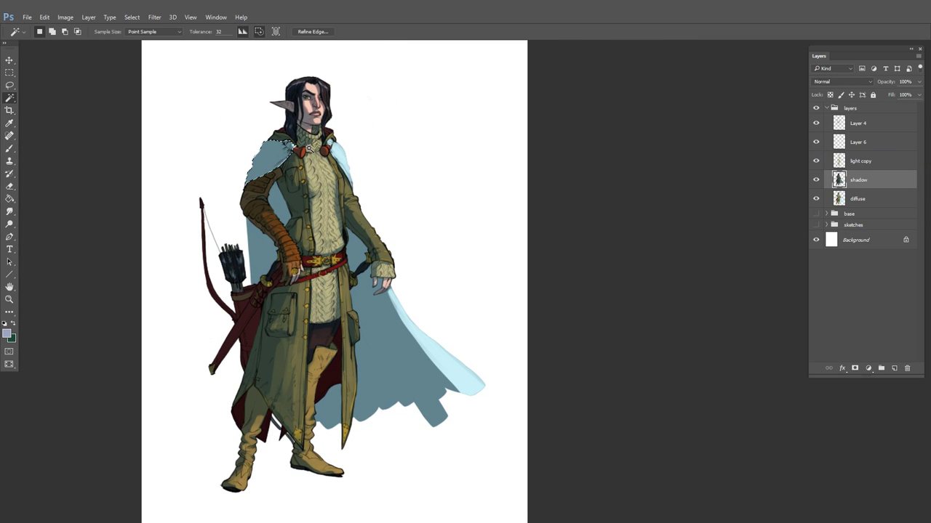
shift+click(277, 215)
shift+click(262, 261)
shift+click(329, 411)
shift+click(393, 384)
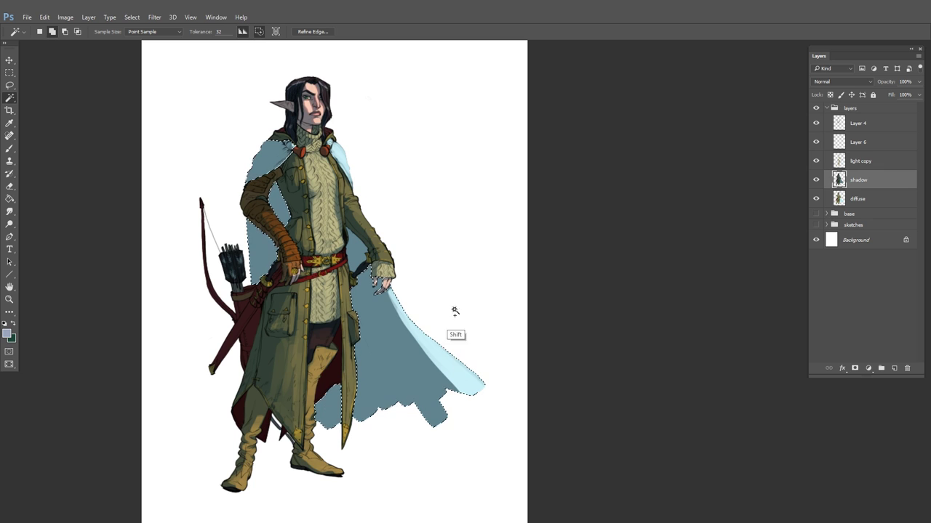
shift+click(356, 246)
shift+click(344, 159)
Put the selected cape shape on a new layer above Layer 4 and clear the selection
click(863, 125)
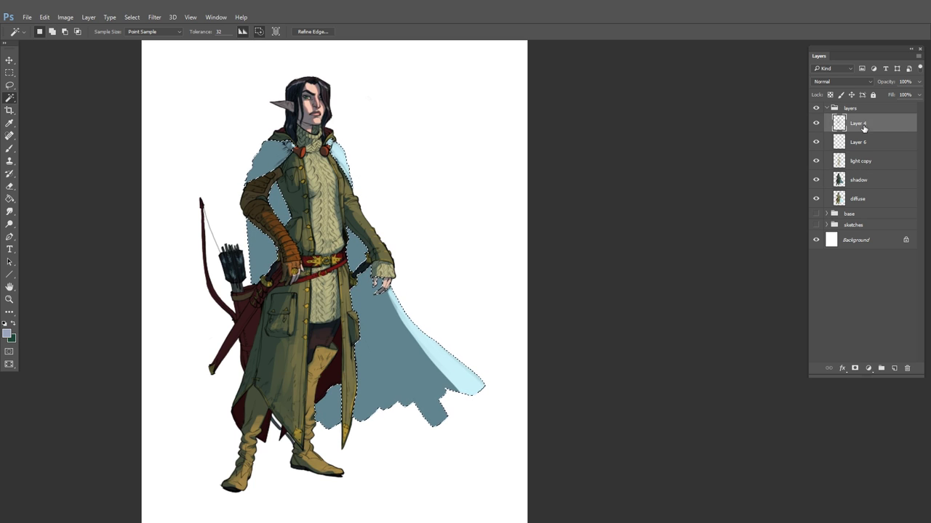
click(850, 108)
key(ctrl+shift+n)
key(Return)
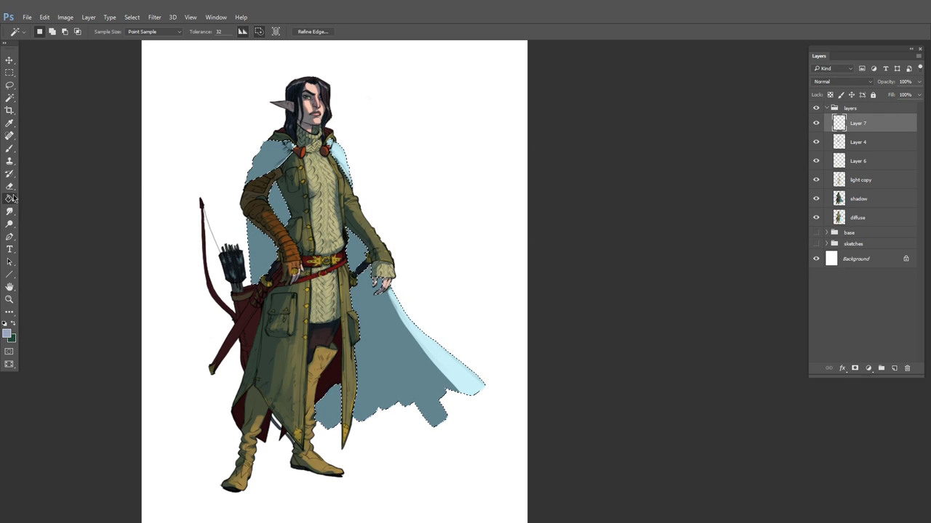
key(g)
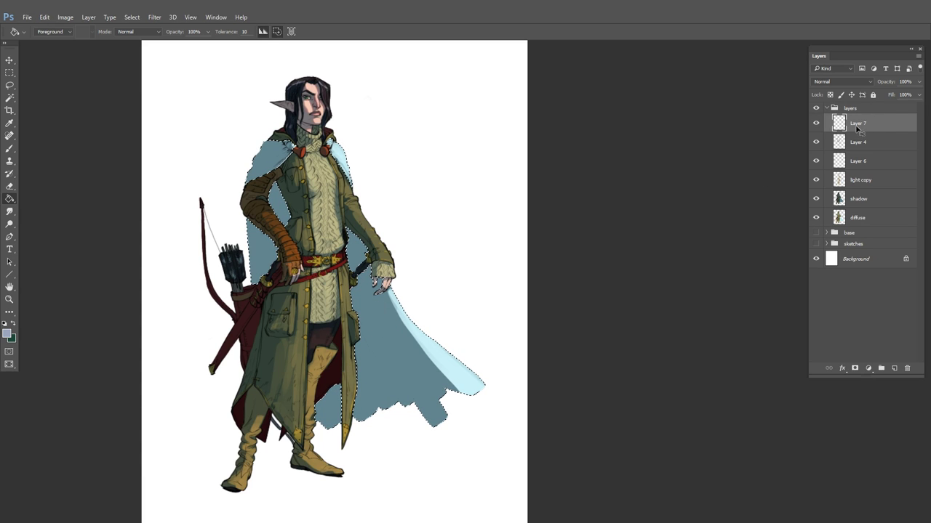
key(ctrl+d)
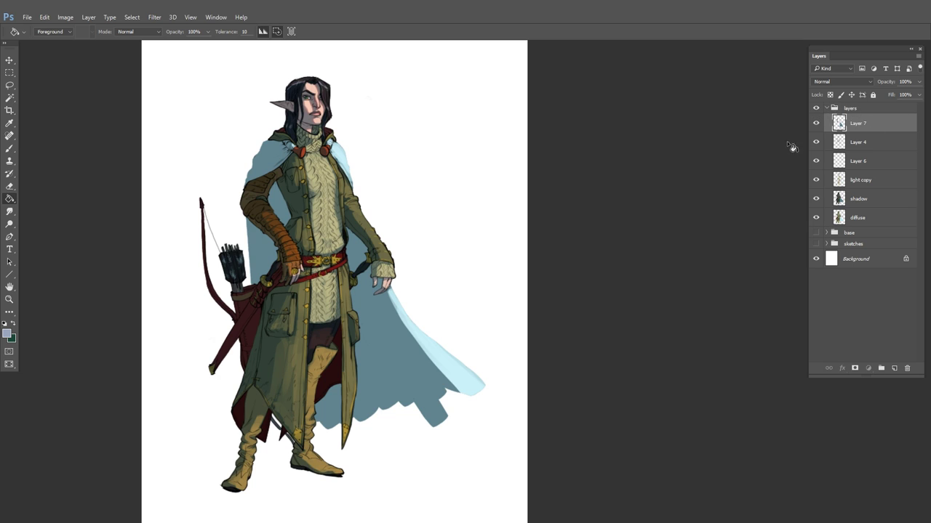
Try smudging the cape's lower hem on Layer 7 with the Smudge tool at 50% strength
click(11, 150)
right_click(378, 218)
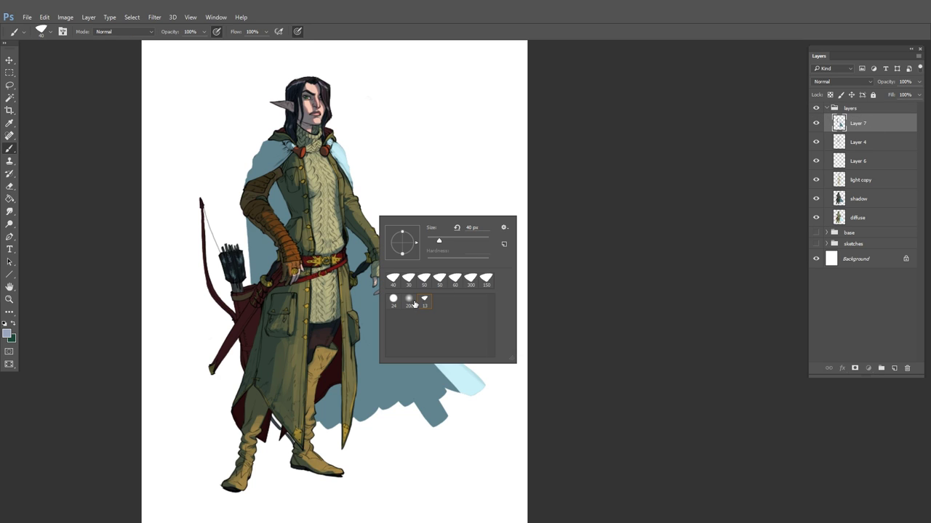
click(858, 127)
click(10, 211)
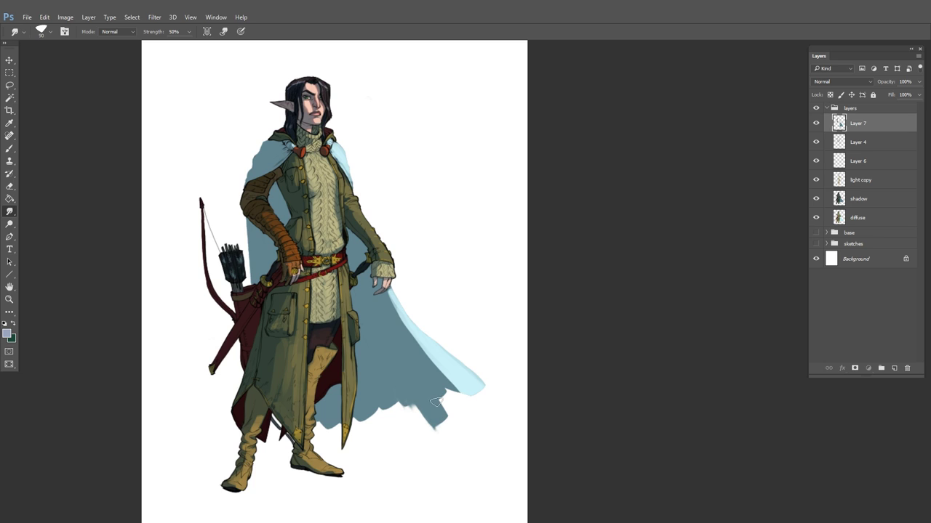
Hide Layer 7 and Layer 4, and reselect all the cape areas on the shadow layer with the Magic Wand
click(816, 125)
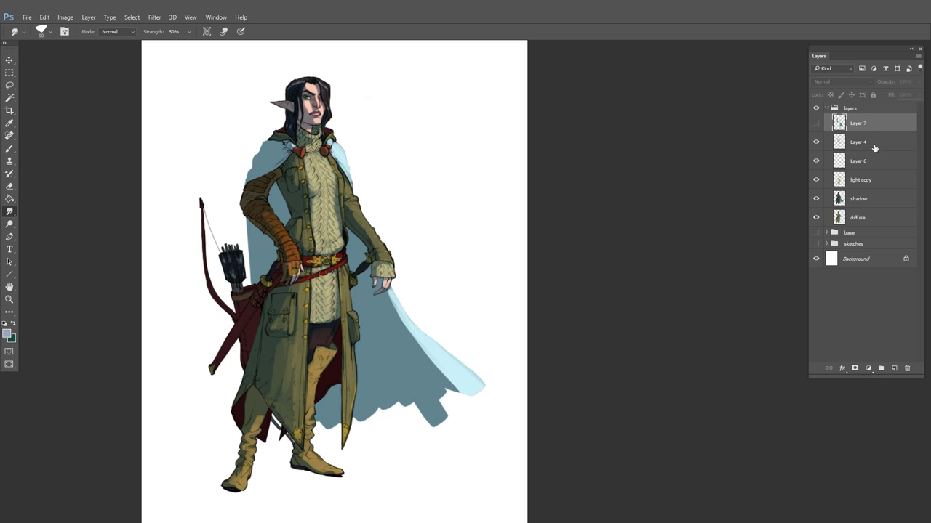
click(816, 143)
click(864, 197)
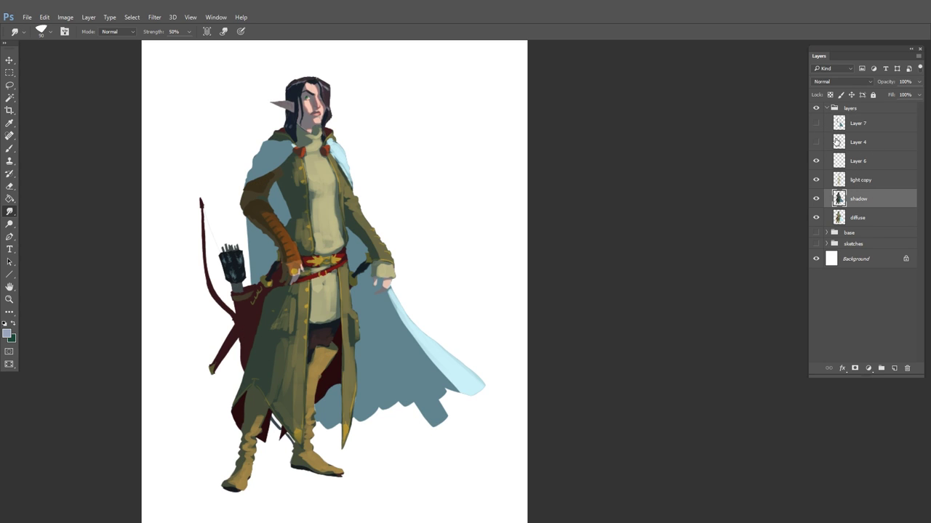
click(10, 99)
click(411, 365)
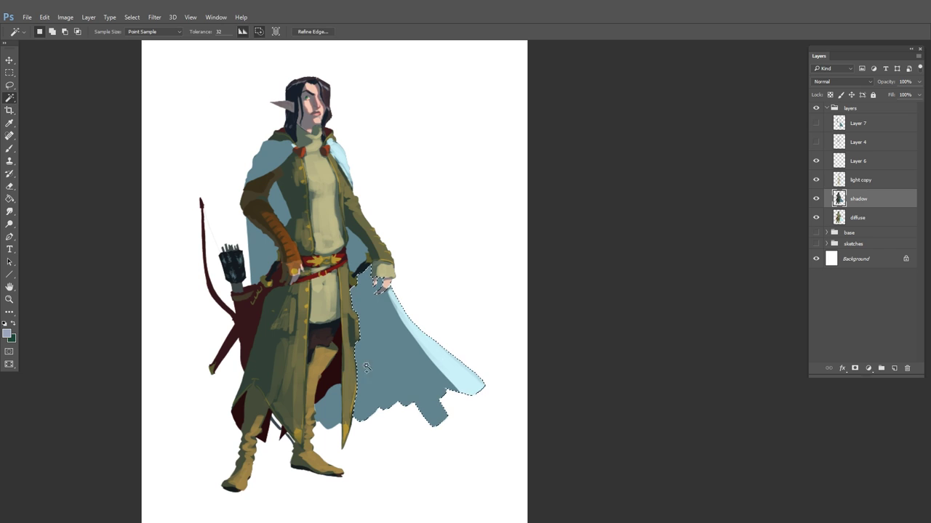
shift+click(332, 400)
shift+click(361, 250)
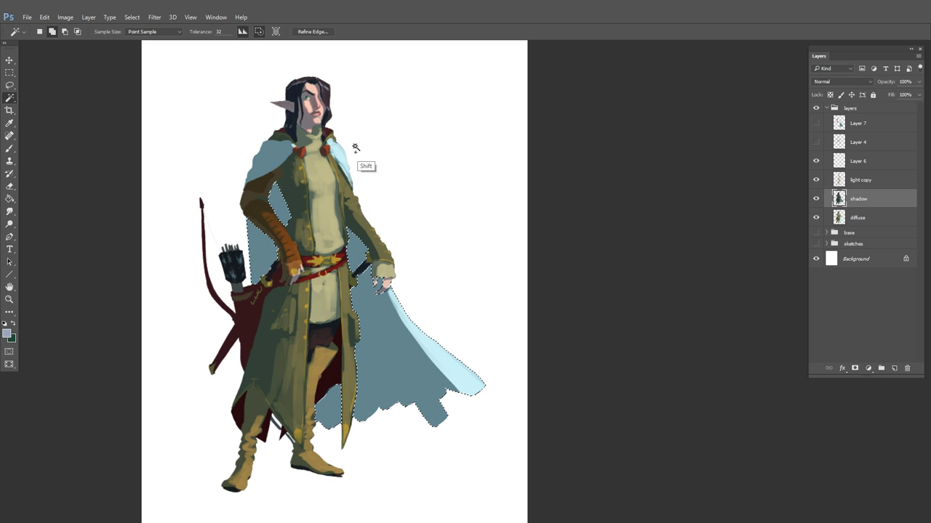
shift+click(332, 181)
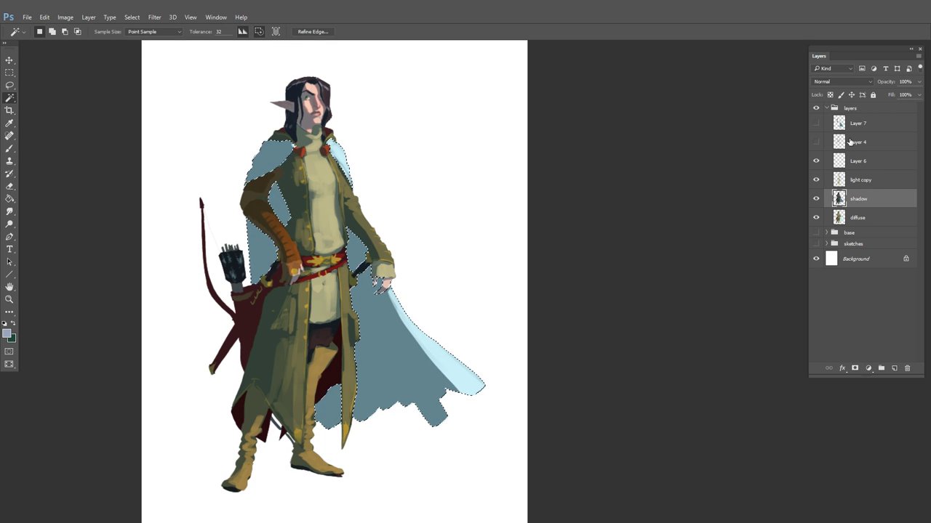
Fill the selected cape shape with black on a new layer above Layer 6 and hide that layer
click(851, 162)
key(ctrl+shift+n)
key(Return)
click(10, 198)
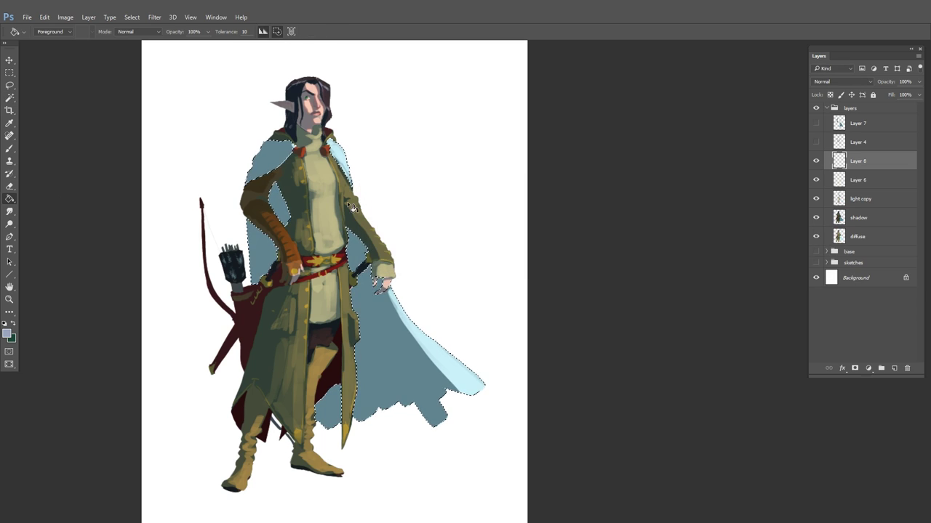
click(411, 315)
click(816, 161)
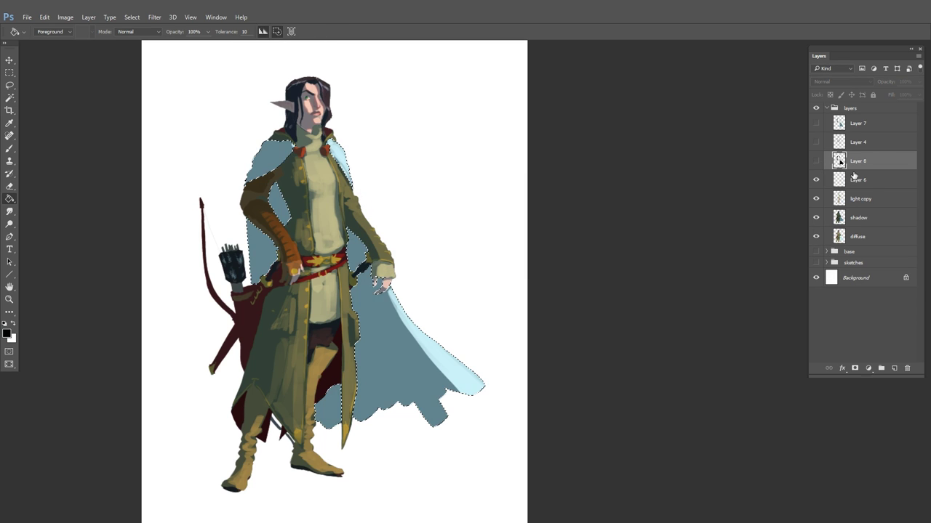
Delete the selected cape area from the light copy, shadow and diffuse layers
click(850, 186)
click(856, 197)
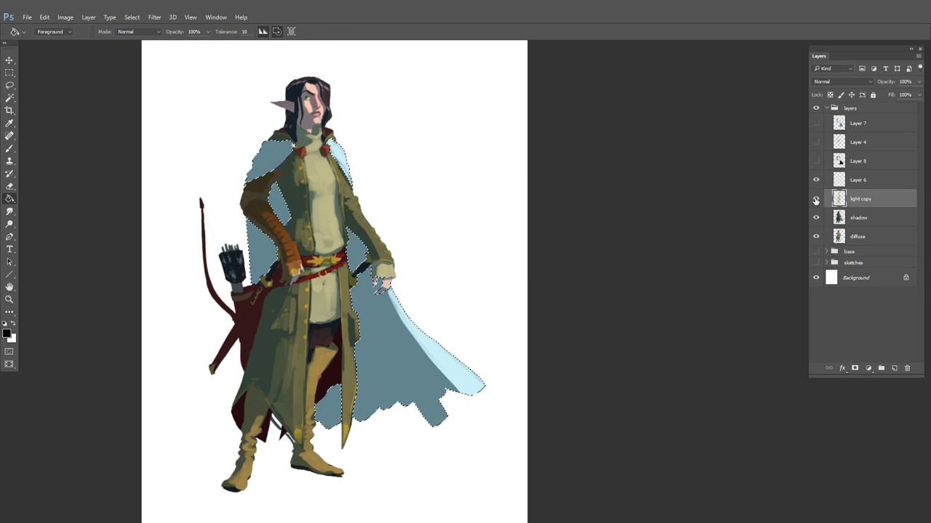
key(ctrl+d)
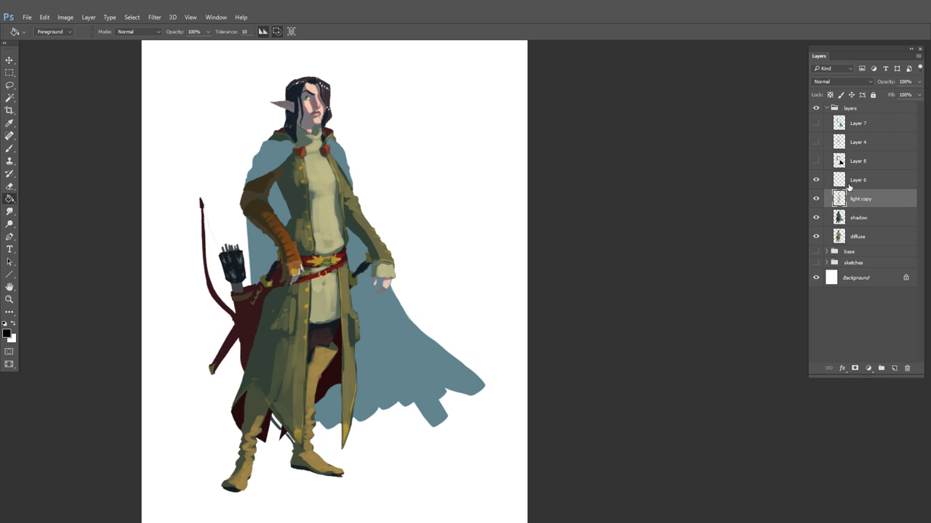
click(865, 219)
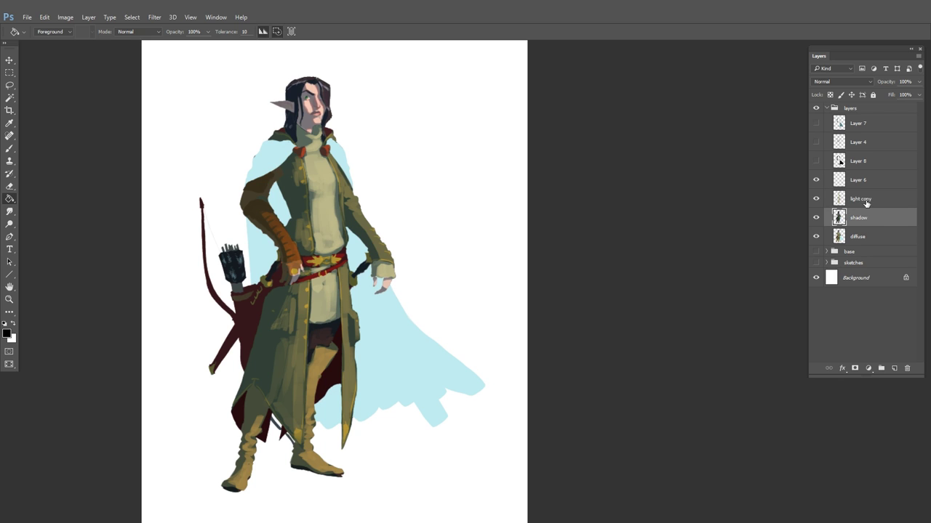
click(867, 234)
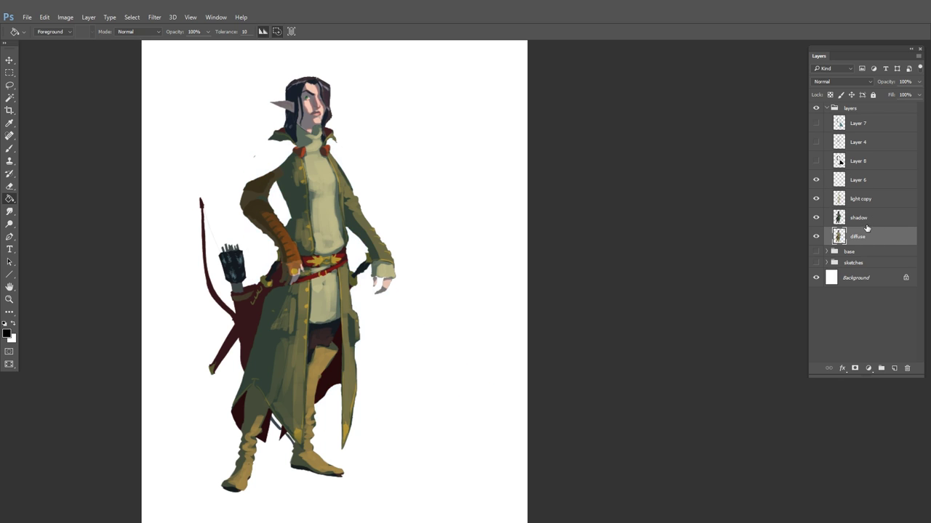
Show Layer 7 and Layer 4 again and make Layer 7 the active layer
click(869, 124)
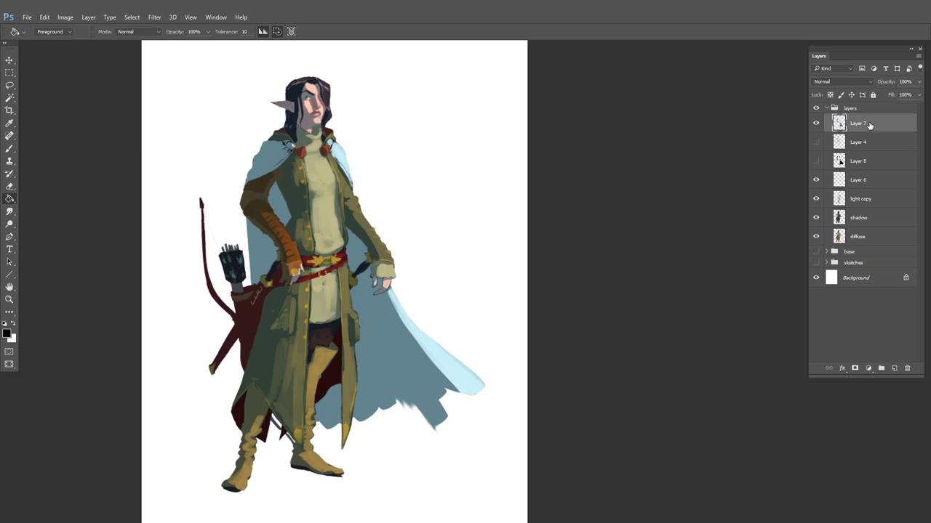
click(838, 142)
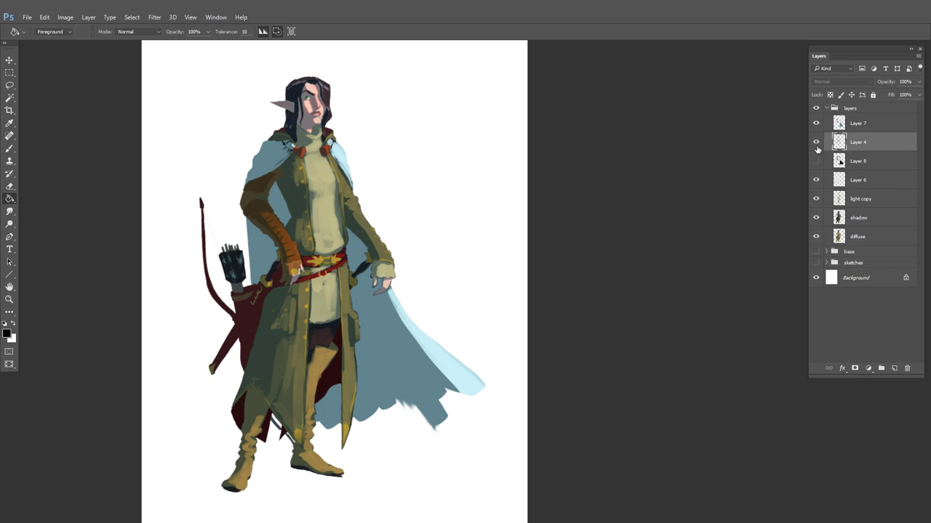
click(816, 147)
click(846, 129)
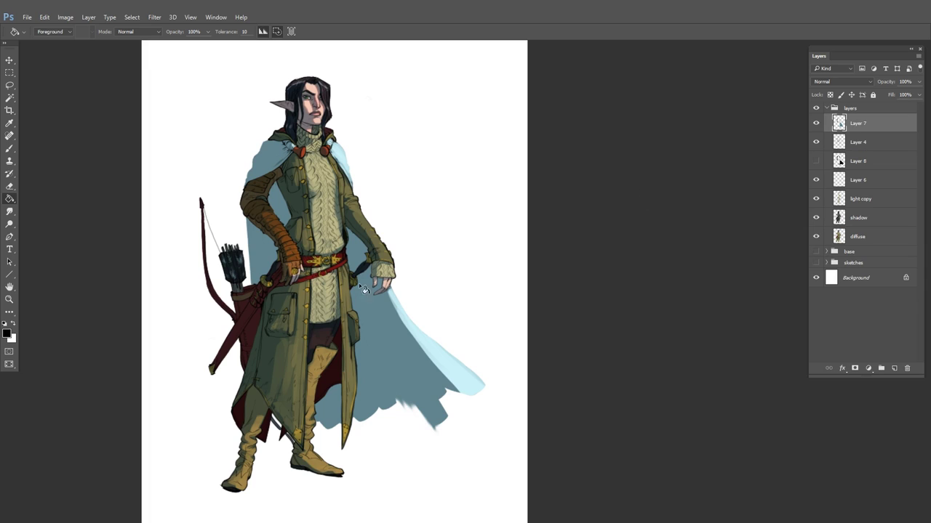
Smudge the cape's outer edge on the bow-side shoulder on Layer 7 into soft strands with the Smudge tool at 50% strength
click(10, 211)
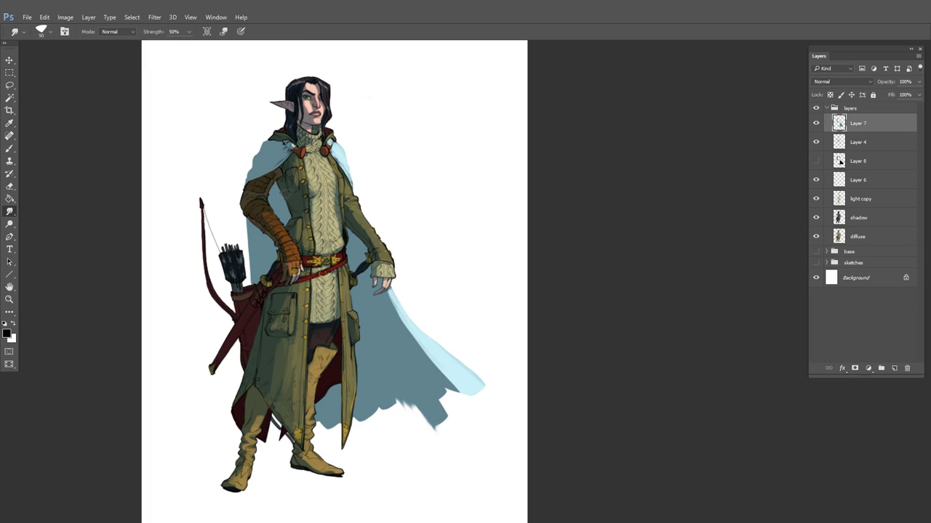
drag(277, 183, 291, 160)
drag(292, 160, 408, 265)
mouse_move(353, 216)
mouse_down()
mouse_move(315, 259)
mouse_move(325, 212)
mouse_move(353, 186)
mouse_move(313, 253)
mouse_move(347, 189)
mouse_up()
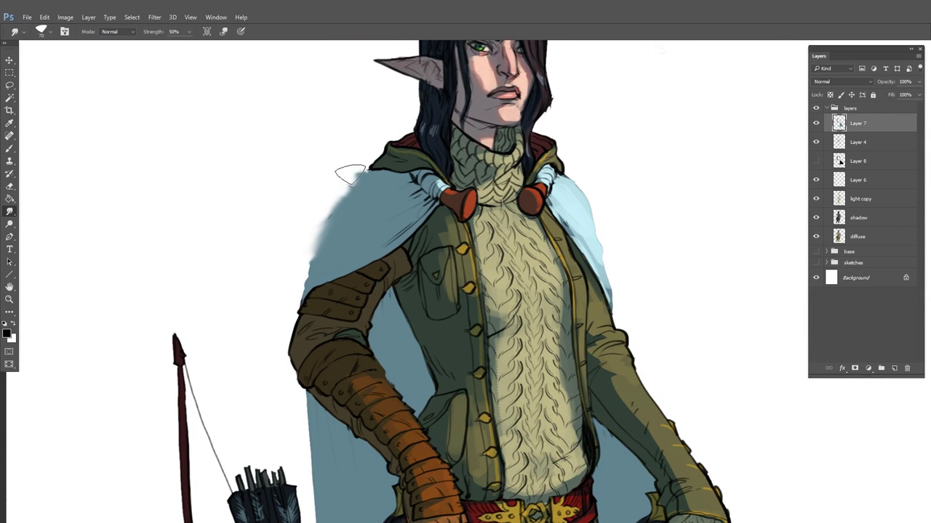
click(858, 142)
click(816, 143)
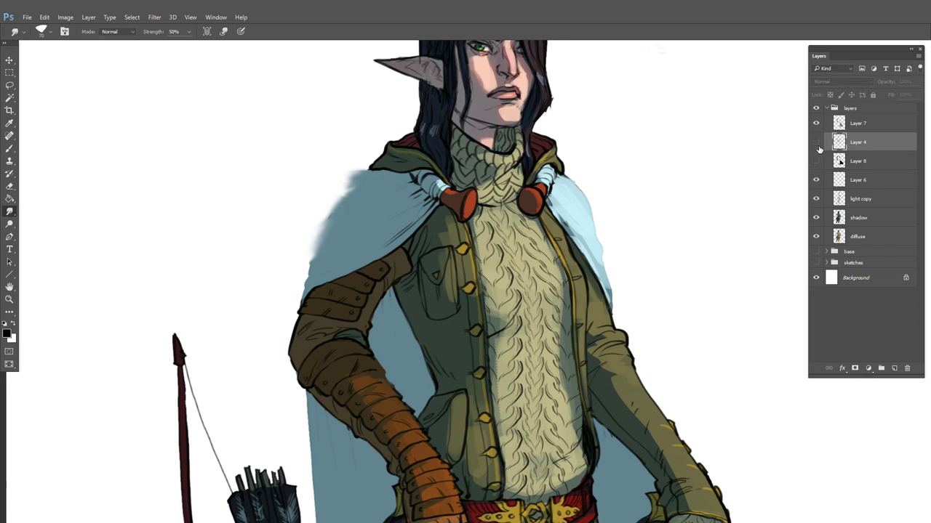
click(816, 142)
click(858, 123)
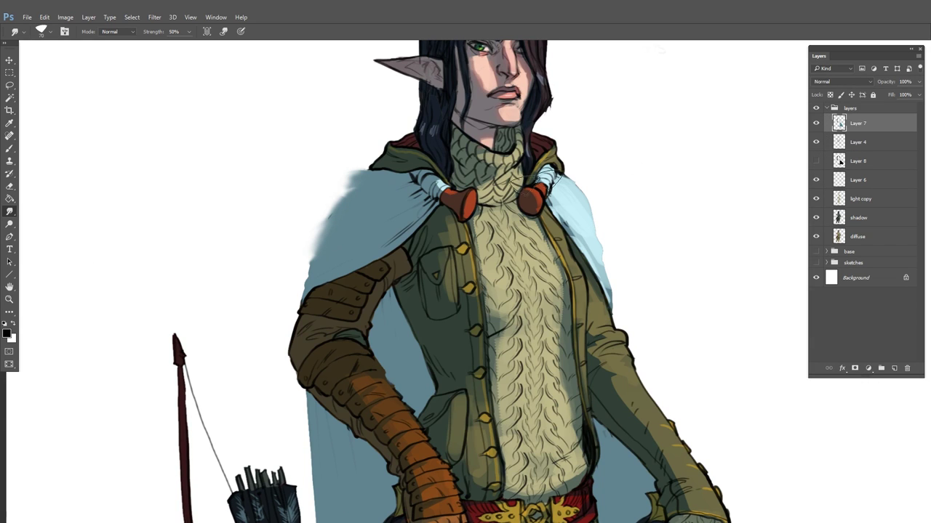
mouse_move(346, 177)
mouse_down()
mouse_move(318, 217)
mouse_move(343, 203)
mouse_move(329, 208)
mouse_move(304, 258)
mouse_move(289, 313)
mouse_move(301, 298)
mouse_move(294, 345)
mouse_move(317, 288)
mouse_up()
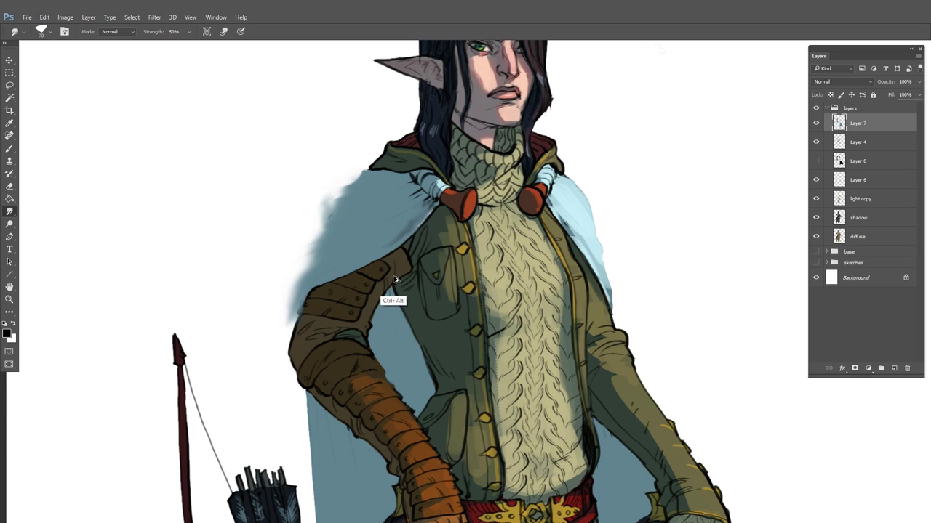
drag(350, 218, 322, 230)
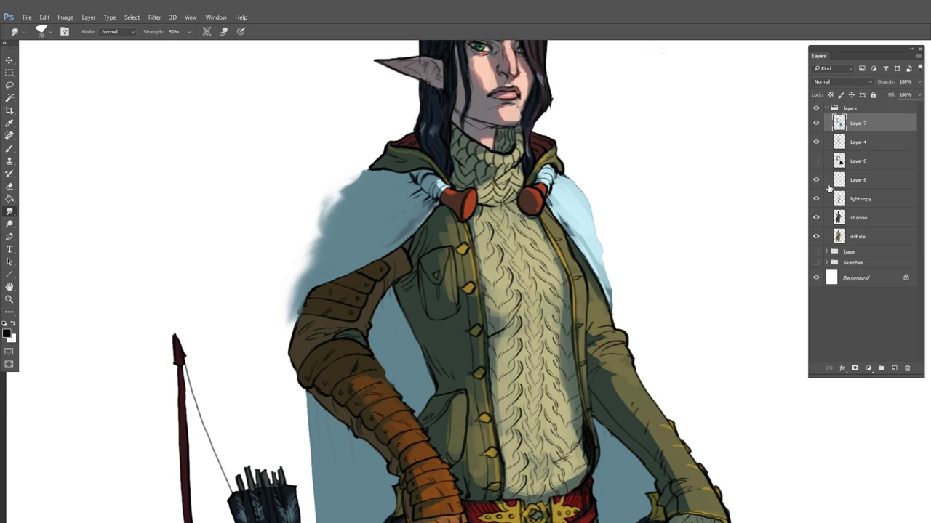
Compare the artwork with Layer 4, Layer 7, light copy and shadow each toggled off and on
click(816, 143)
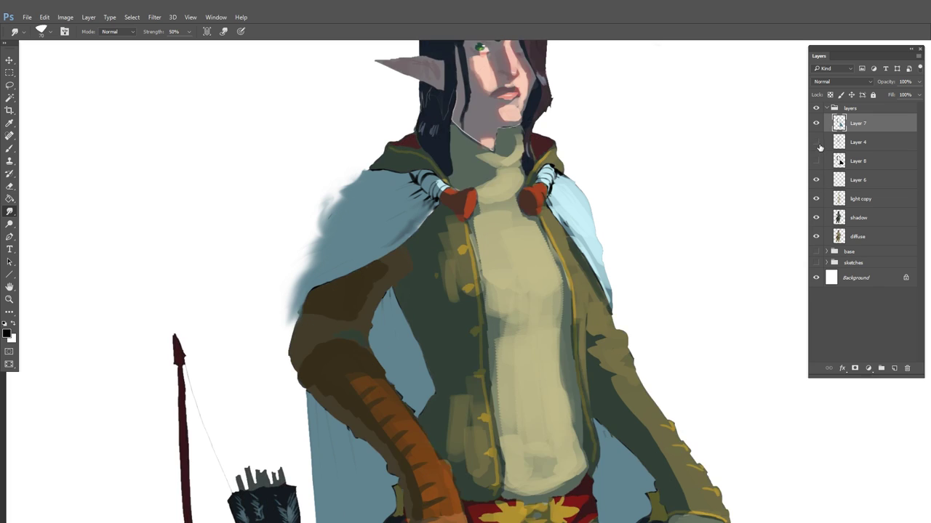
click(815, 143)
click(816, 124)
click(815, 124)
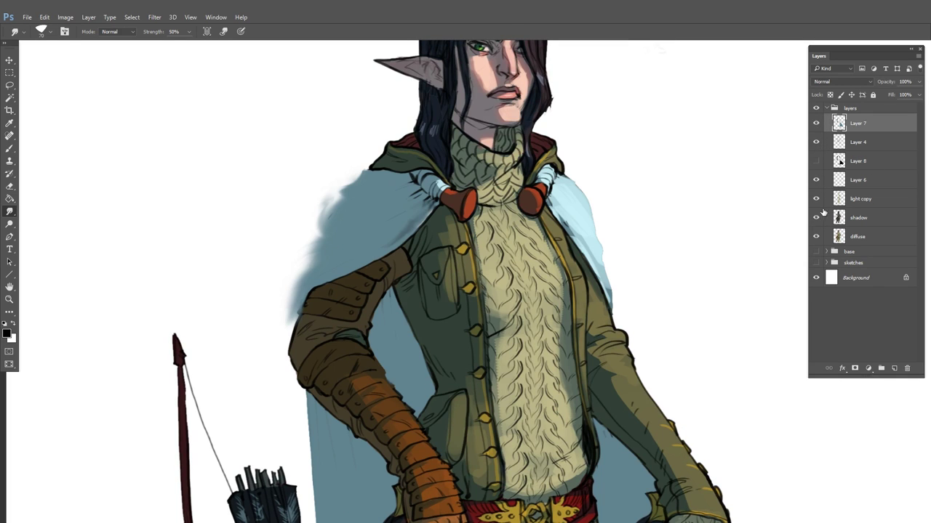
click(816, 199)
click(816, 198)
click(816, 218)
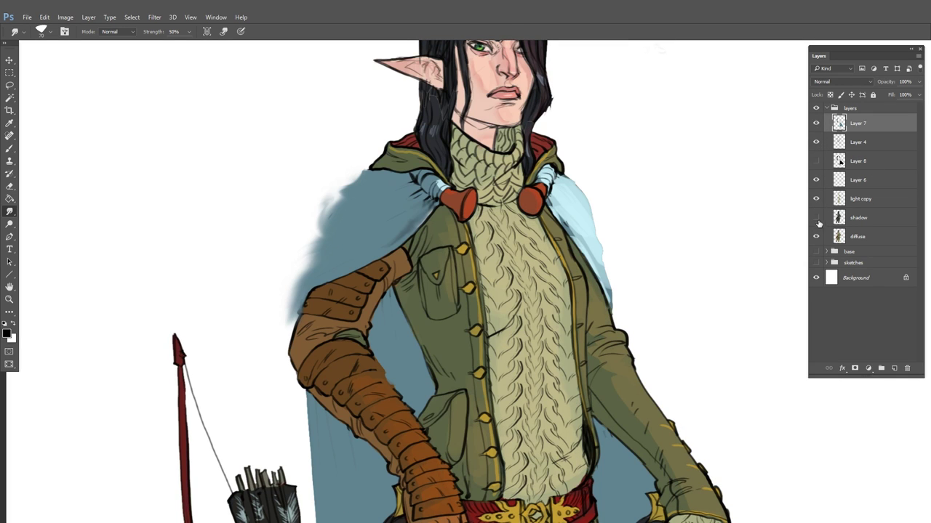
click(816, 217)
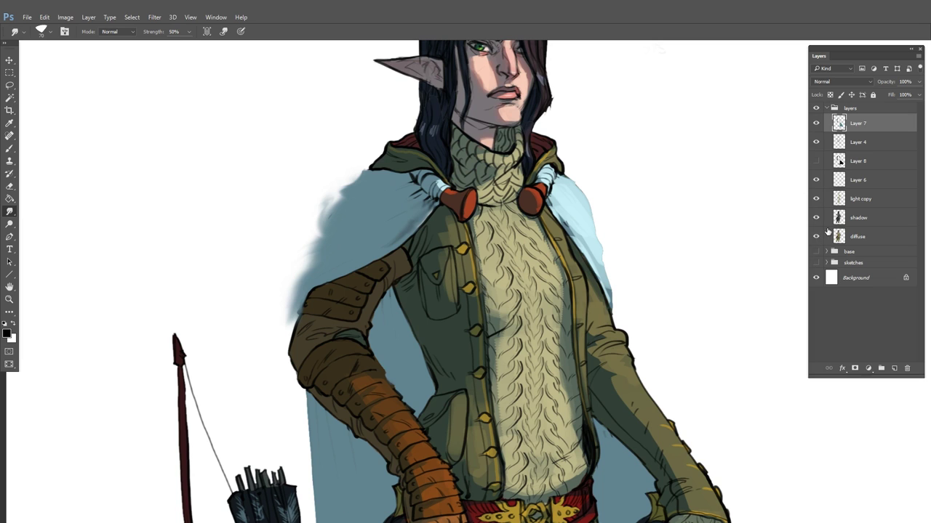
click(817, 144)
click(817, 143)
Smudge the outer cape edges on both of the archer's shoulders outward into long, trailing wisps
mouse_move(327, 187)
mouse_down()
mouse_move(302, 241)
mouse_move(325, 197)
mouse_move(303, 228)
mouse_move(306, 247)
mouse_move(337, 225)
mouse_move(291, 266)
mouse_move(309, 256)
mouse_move(270, 241)
mouse_move(309, 229)
mouse_move(265, 247)
mouse_move(307, 249)
mouse_move(319, 227)
mouse_move(290, 293)
mouse_move(267, 410)
mouse_up()
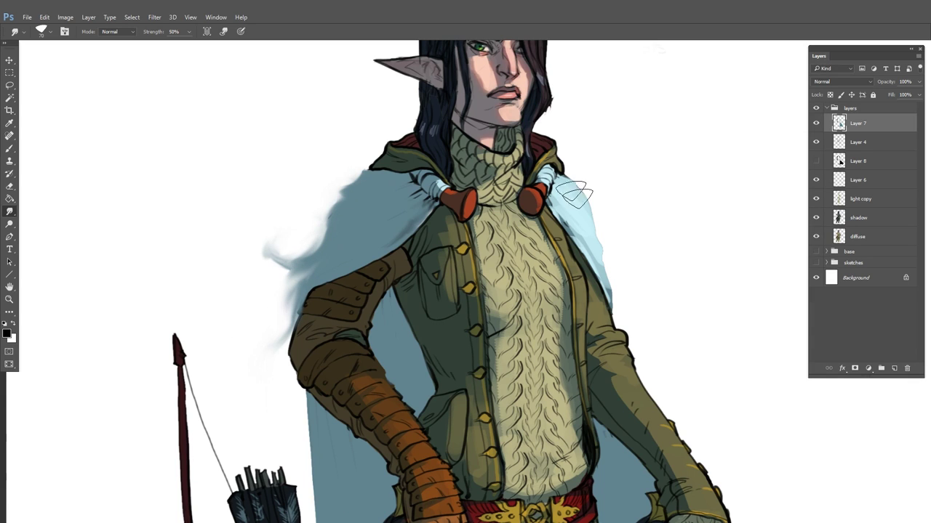
mouse_move(572, 192)
mouse_down()
mouse_move(617, 267)
mouse_move(584, 220)
mouse_move(592, 244)
mouse_move(579, 233)
mouse_move(629, 322)
mouse_up()
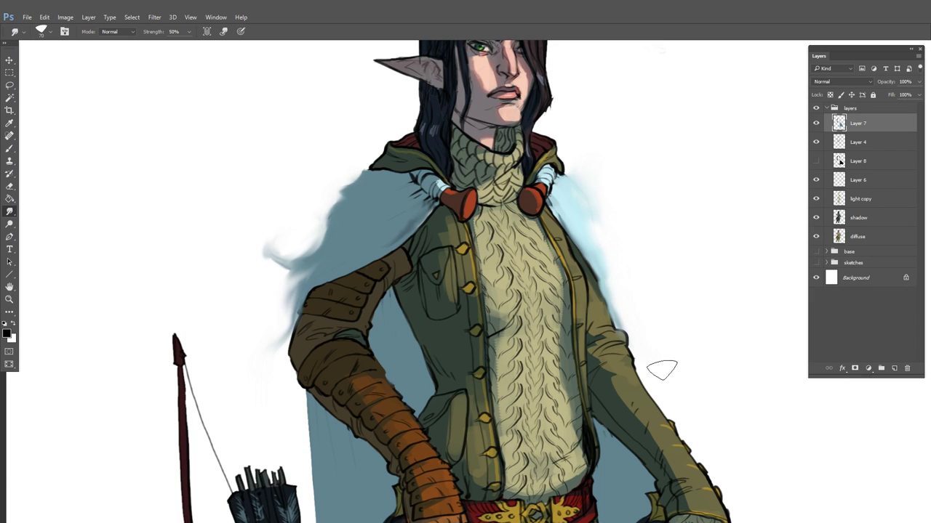
drag(603, 363, 630, 265)
mouse_move(357, 168)
mouse_down()
mouse_move(331, 207)
mouse_move(348, 178)
mouse_move(389, 157)
mouse_up()
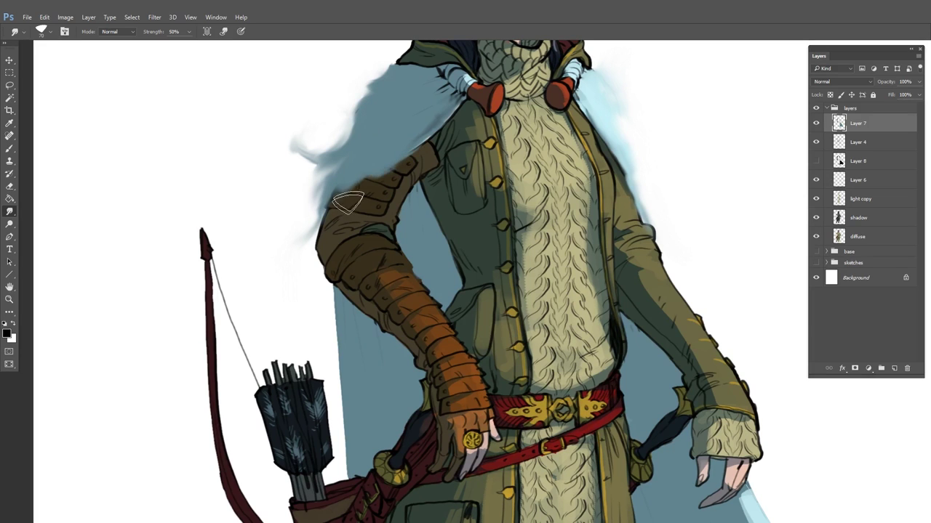
Smudge the shoulder cape's lower edge over the armoured sleeve and its inner edge beside the opposite lapel into ragged strands
drag(343, 193, 320, 244)
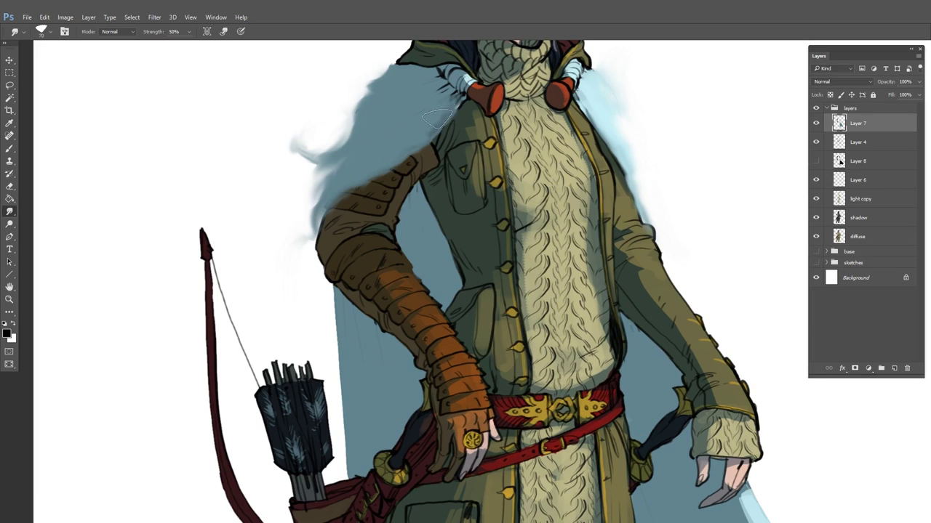
drag(447, 111, 386, 172)
mouse_move(436, 129)
mouse_down()
mouse_move(349, 192)
mouse_move(316, 231)
mouse_move(386, 167)
mouse_up()
drag(602, 126, 613, 153)
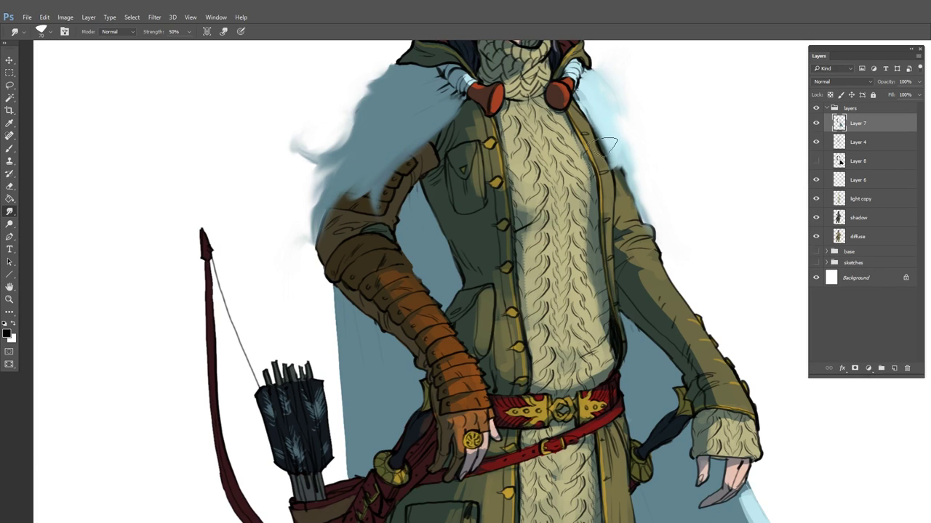
mouse_move(597, 111)
mouse_down()
mouse_move(622, 159)
mouse_move(617, 150)
mouse_move(628, 195)
mouse_up()
Soften the straight outer edge of the cape hanging between the armoured arm and the quiver with the Smudge tool
drag(685, 268, 659, 167)
mouse_move(309, 202)
mouse_down()
mouse_move(290, 188)
mouse_move(321, 293)
mouse_move(311, 214)
mouse_move(325, 368)
mouse_move(340, 331)
mouse_move(327, 301)
mouse_move(321, 370)
mouse_up()
drag(614, 279, 428, 112)
drag(254, 51, 353, 151)
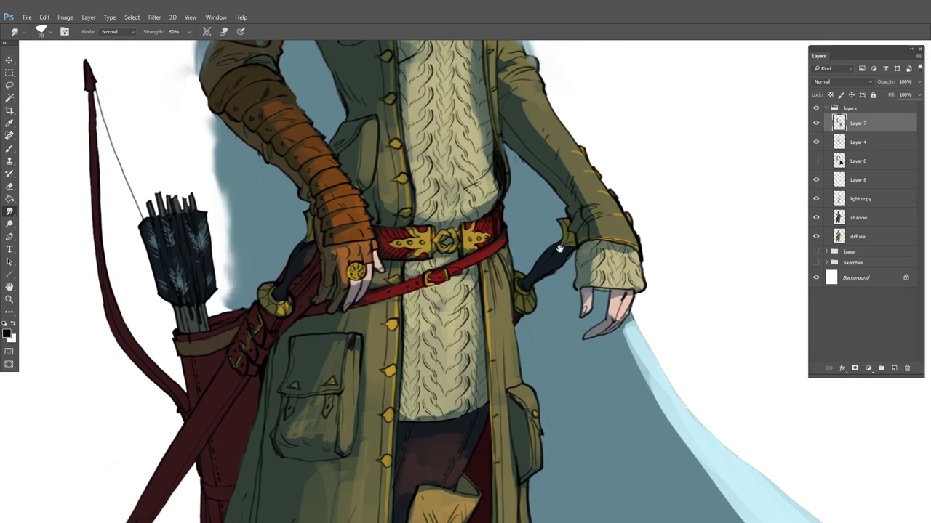
Smudge the light-blue trim along the cape's flowing side below the hand, pulling both of its edges and its tip into feathery wisps
drag(610, 309, 431, 143)
mouse_move(464, 175)
mouse_down()
mouse_move(485, 285)
mouse_move(501, 343)
mouse_move(594, 369)
mouse_move(516, 262)
mouse_up()
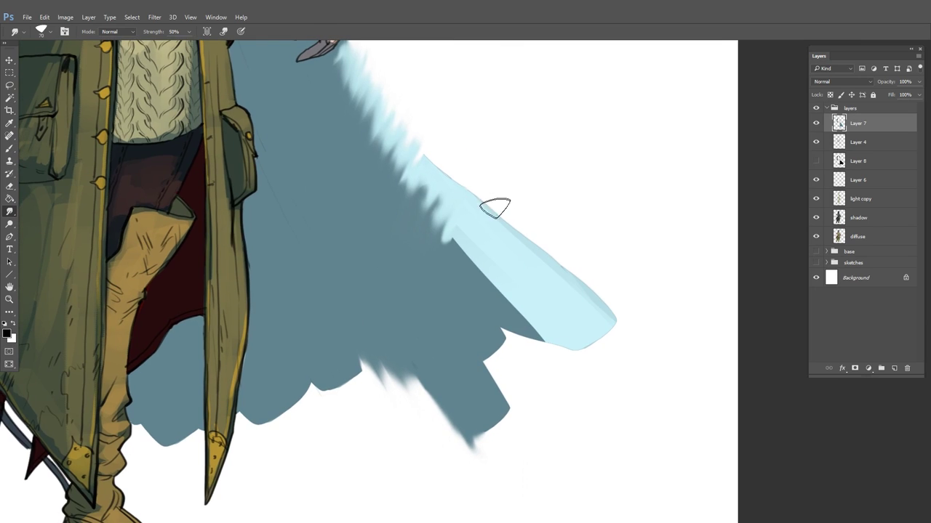
mouse_move(468, 221)
mouse_down()
mouse_move(475, 262)
mouse_move(514, 289)
mouse_move(547, 255)
mouse_move(622, 334)
mouse_move(626, 303)
mouse_move(678, 331)
mouse_move(688, 321)
mouse_move(738, 330)
mouse_up()
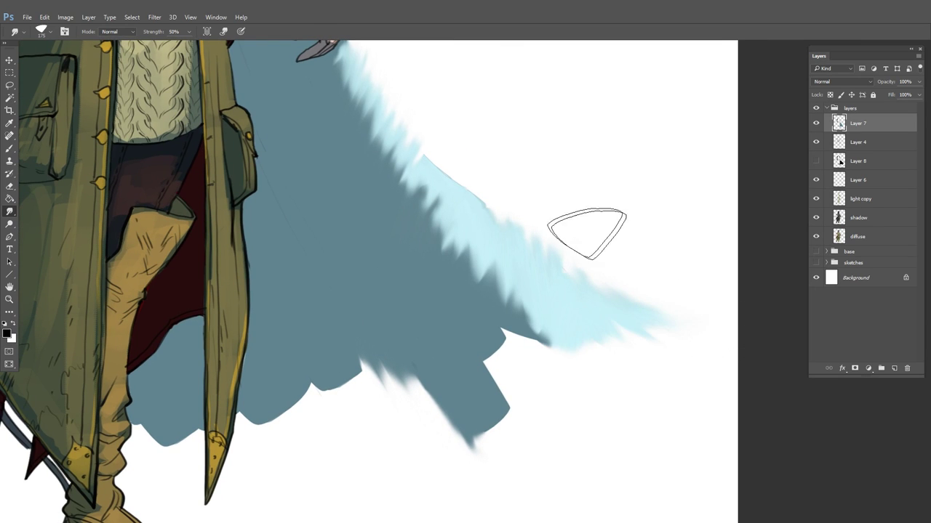
key([)
mouse_move(458, 175)
mouse_down()
mouse_move(517, 239)
mouse_move(622, 267)
mouse_move(641, 253)
mouse_move(395, 138)
mouse_move(400, 189)
mouse_move(351, 93)
mouse_move(449, 271)
mouse_move(445, 220)
mouse_move(425, 211)
mouse_move(364, 113)
mouse_move(466, 206)
mouse_up()
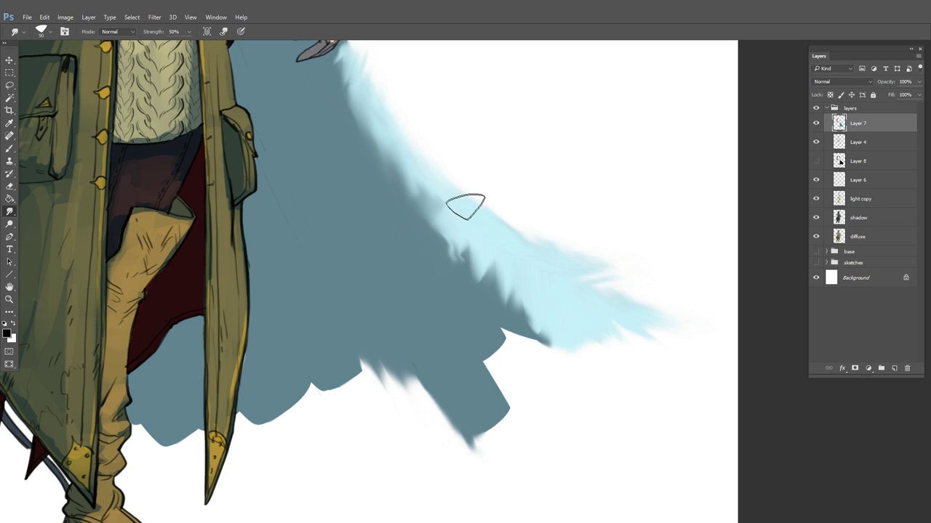
Smudge the cape's scalloped lower hem into ragged strands and draw its hanging flap out into a thin, tattered point
mouse_move(525, 381)
mouse_down()
mouse_move(552, 356)
mouse_move(499, 276)
mouse_move(631, 390)
mouse_move(460, 253)
mouse_move(645, 379)
mouse_move(666, 349)
mouse_move(666, 309)
mouse_move(671, 318)
mouse_move(623, 304)
mouse_move(653, 335)
mouse_move(528, 328)
mouse_up()
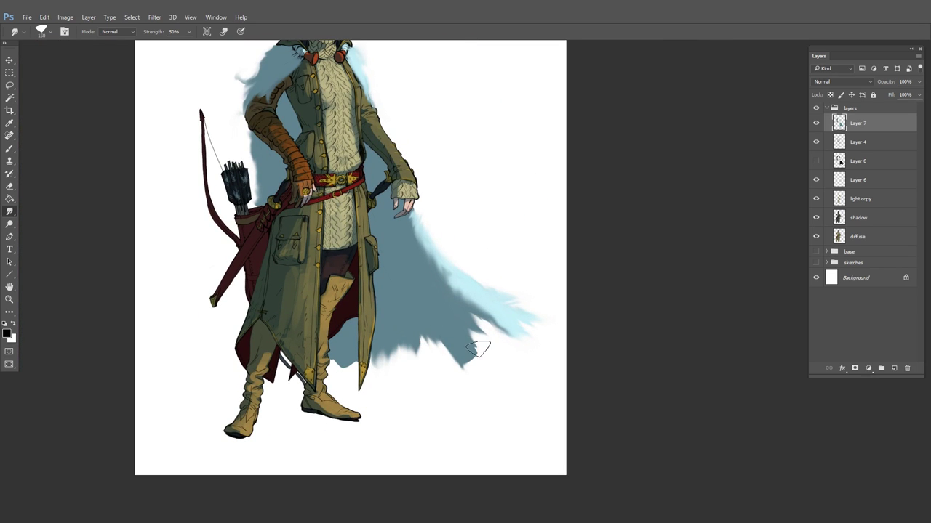
drag(443, 311, 495, 346)
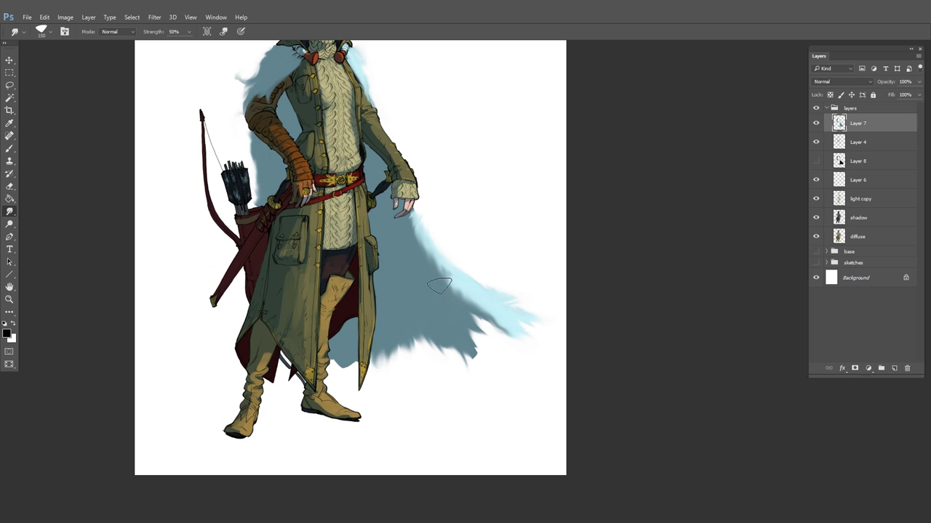
drag(440, 288, 490, 361)
mouse_move(490, 357)
mouse_down()
mouse_move(465, 318)
mouse_move(486, 325)
mouse_move(504, 361)
mouse_move(485, 338)
mouse_move(491, 332)
mouse_move(496, 344)
mouse_move(474, 349)
mouse_move(501, 359)
mouse_up()
drag(460, 318, 505, 328)
drag(497, 363, 445, 312)
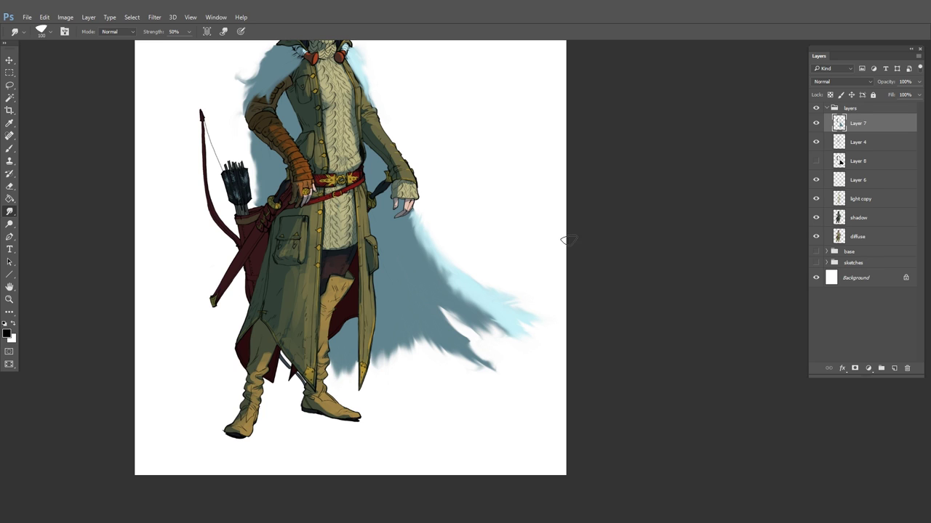
Add a new layer with default settings and place it directly beneath the diffuse layer
click(861, 243)
key(ctrl+shift+n)
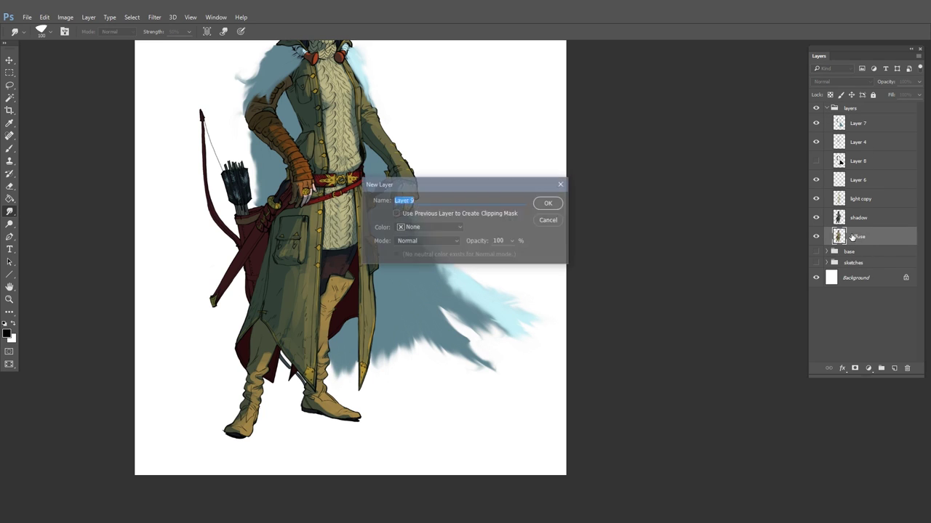
key(Return)
drag(862, 239, 872, 255)
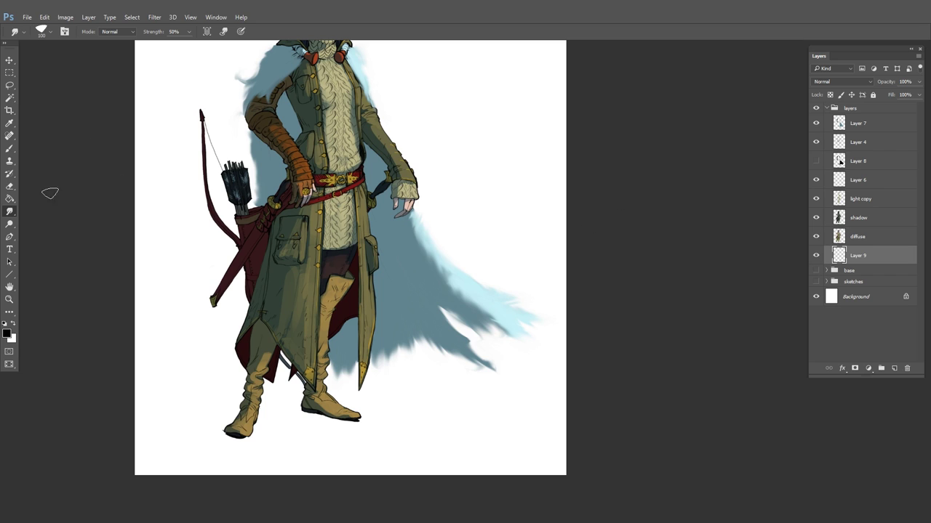
Paint soft blue-grey behind the cape's lower hem on the layer beneath diffuse, using a round brush enlarged to size 500
click(10, 148)
right_click(320, 154)
click(364, 236)
click(598, 208)
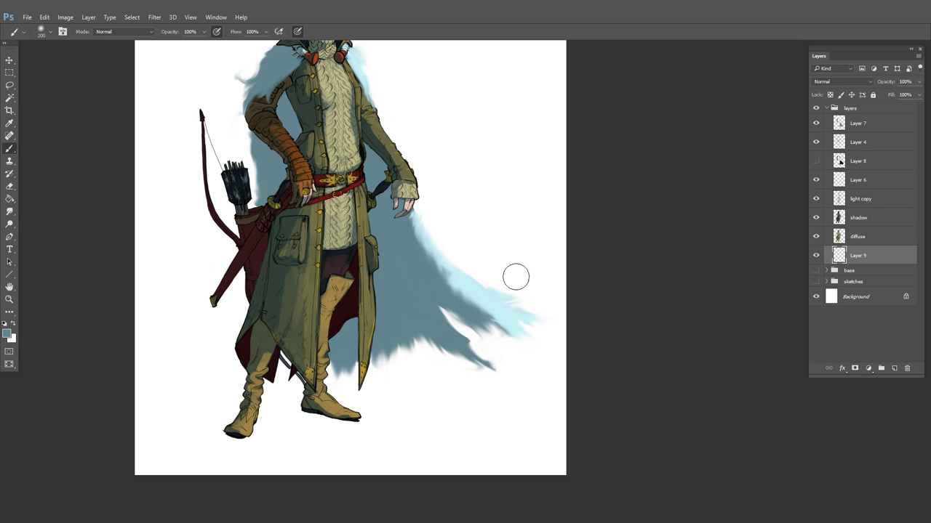
mouse_move(424, 329)
mouse_down()
mouse_move(412, 352)
mouse_move(460, 347)
mouse_up()
key(bracketright)
key(bracketright)
key(bracketright)
key(bracketright)
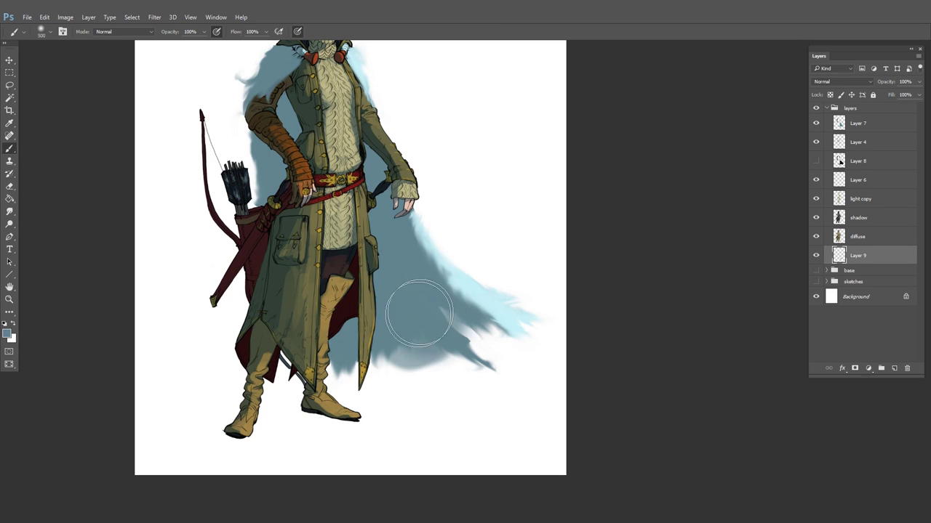
Paint soft blue-grey colour on Layer 9 behind the cloak's lower hem and beside the coat on the bow side
key(bracketleft)
key(bracketleft)
mouse_move(425, 315)
mouse_down()
mouse_move(453, 324)
mouse_move(366, 356)
mouse_move(342, 356)
mouse_up()
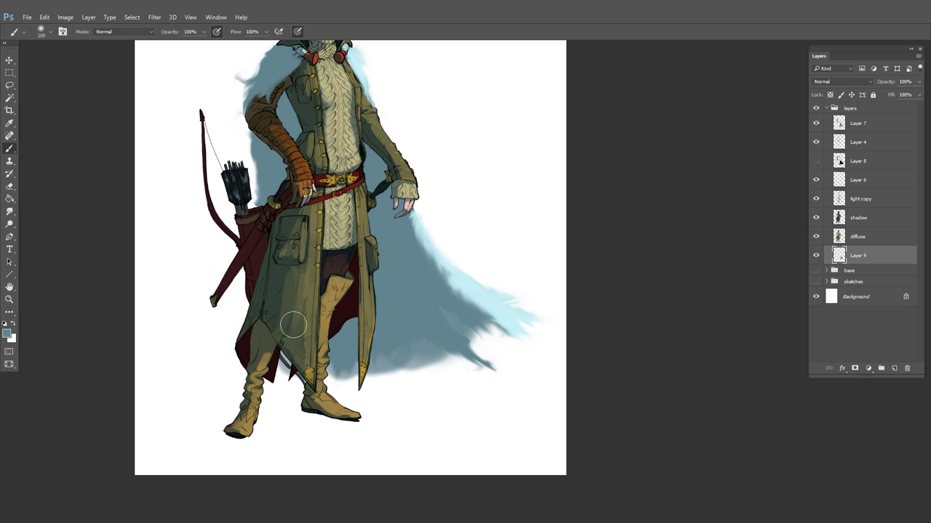
key(bracketright)
mouse_move(263, 272)
mouse_down()
mouse_move(252, 326)
mouse_move(220, 357)
mouse_move(248, 365)
mouse_up()
Extend the blue-grey haze on Layer 9 along the ground behind the legs and beneath the cloak's trailing end with a smaller brush
key(bracketleft)
key(bracketleft)
key(bracketleft)
key(bracketleft)
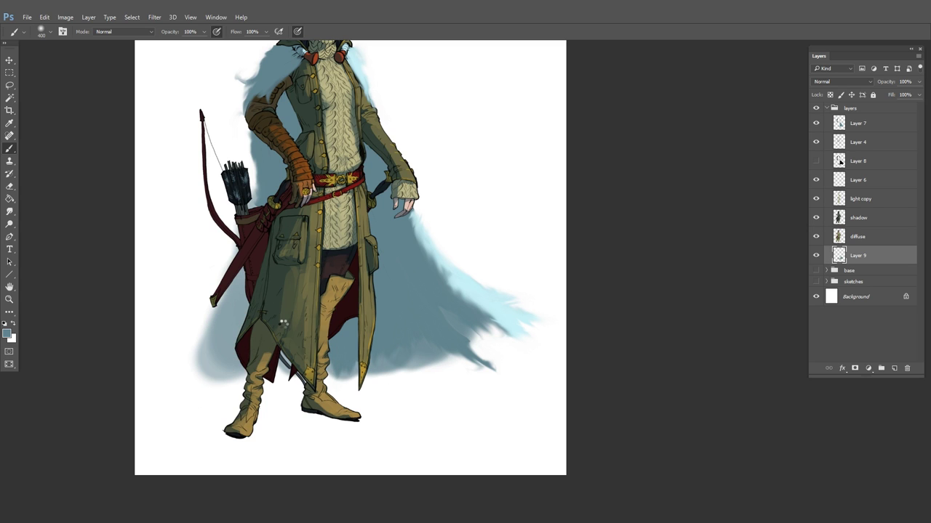
mouse_move(238, 326)
mouse_down()
mouse_move(223, 359)
mouse_move(291, 373)
mouse_up()
mouse_move(221, 351)
mouse_down()
mouse_move(210, 389)
mouse_move(170, 379)
mouse_up()
mouse_move(265, 385)
mouse_down()
mouse_move(453, 350)
mouse_move(500, 373)
mouse_move(536, 313)
mouse_up()
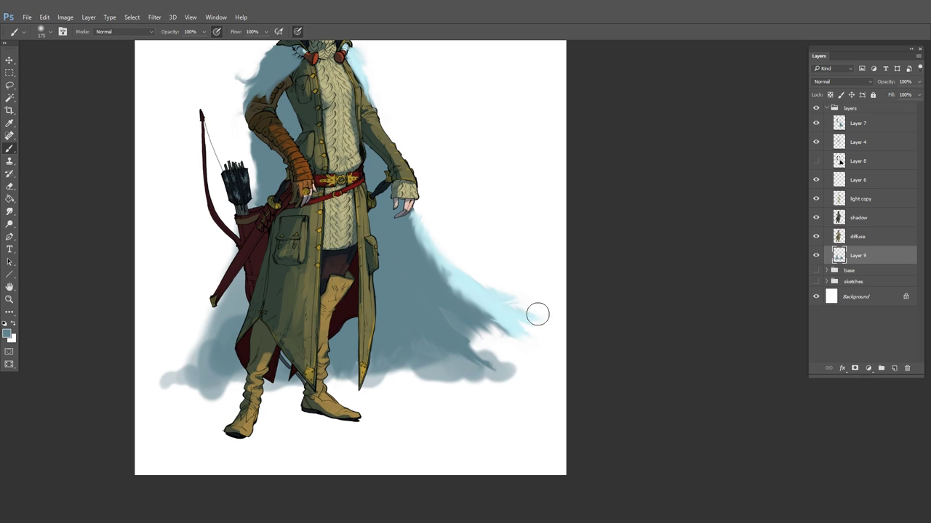
alt+click(496, 336)
Apply a Gaussian Blur to Layer 9 to soften the painted haze behind the legs
click(154, 16)
mouse_move(167, 124)
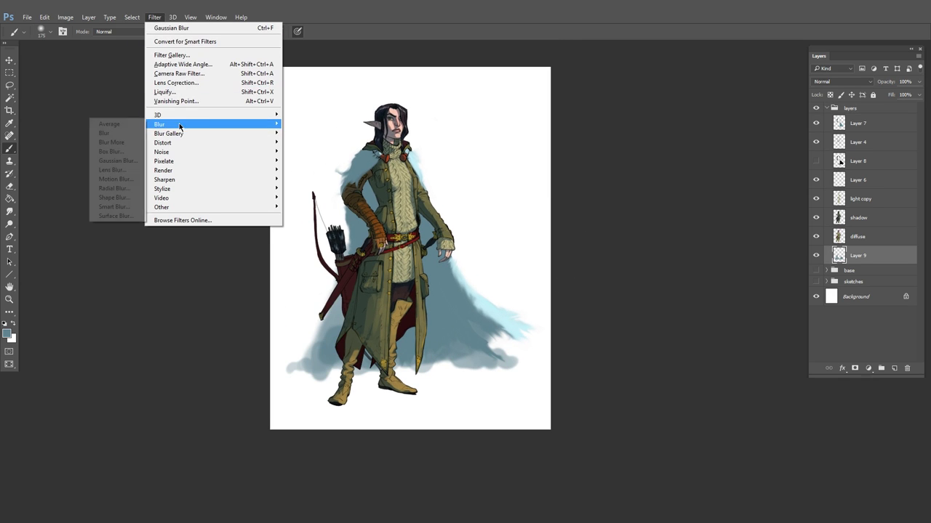
click(116, 160)
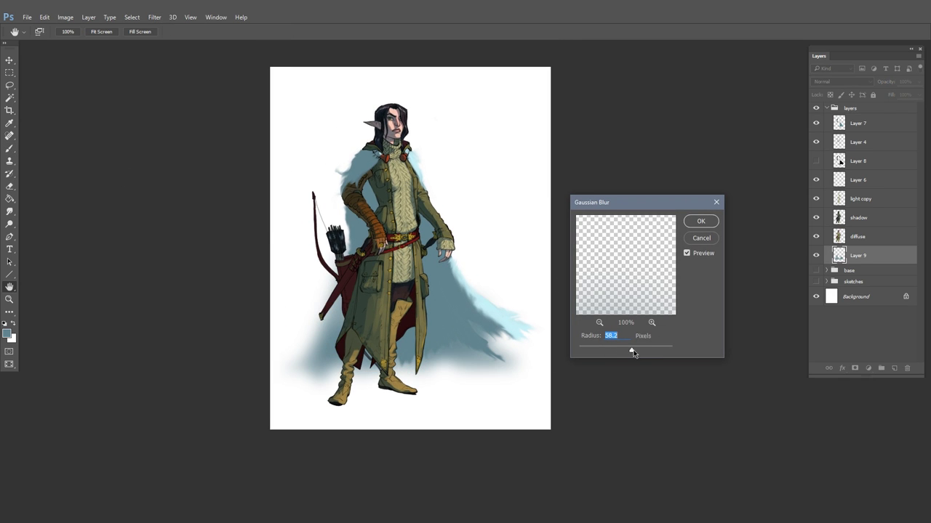
drag(629, 351, 626, 350)
click(701, 221)
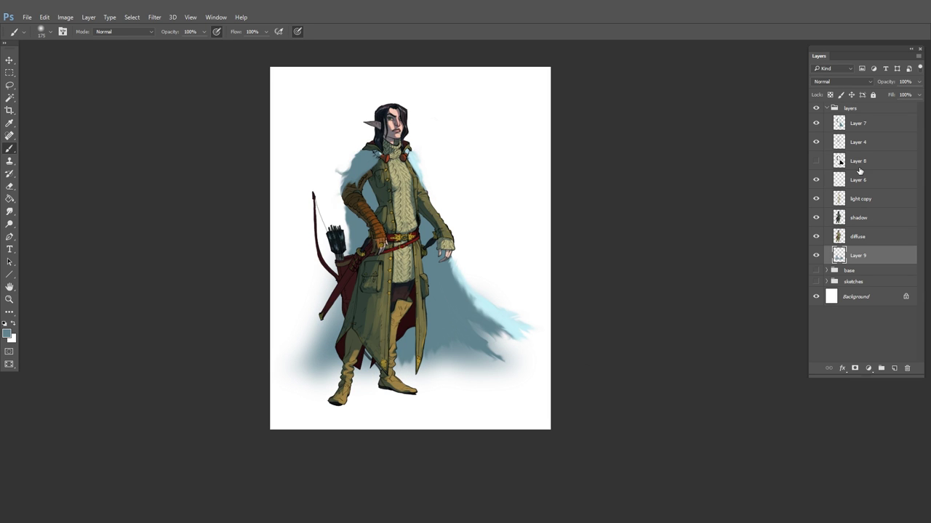
Smudge the cloak's trailing end on Layer 7 with a soft 200 px tip at 50% strength
click(858, 123)
drag(500, 383, 549, 335)
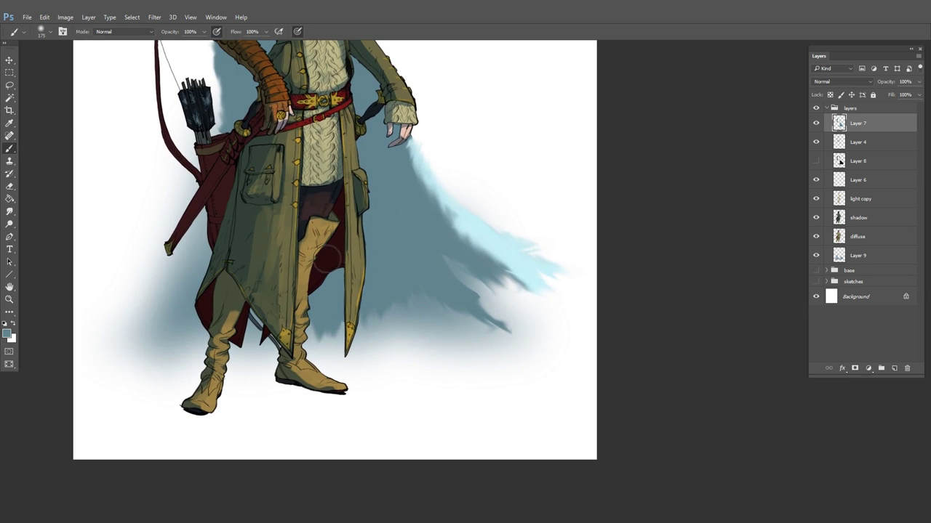
click(15, 214)
right_click(320, 166)
click(368, 250)
click(354, 252)
click(630, 228)
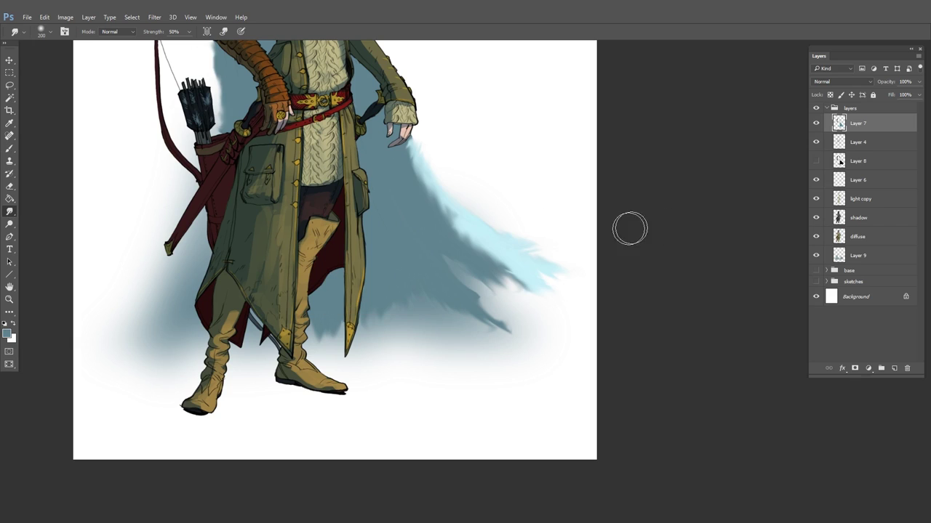
mouse_move(484, 320)
mouse_down()
mouse_move(524, 320)
mouse_move(542, 277)
mouse_up()
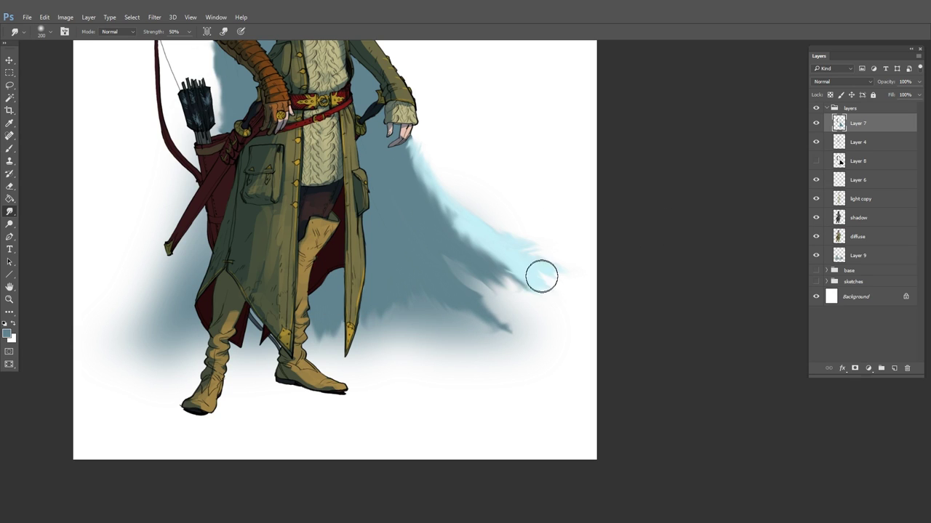
Switch the Smudge tool to the 13 px fan-shaped brush tip
right_click(523, 251)
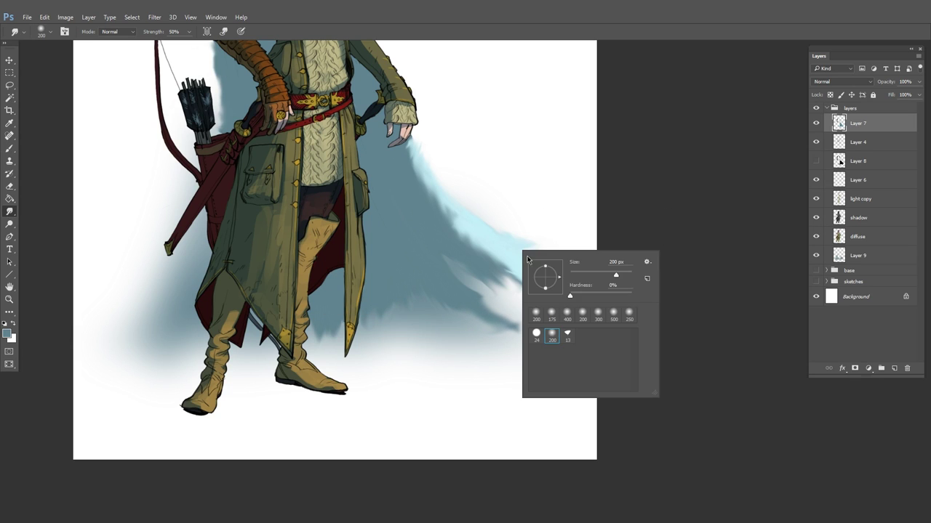
click(568, 335)
click(501, 266)
key(Delete)
key(Delete)
key(Delete)
key(Delete)
key(Delete)
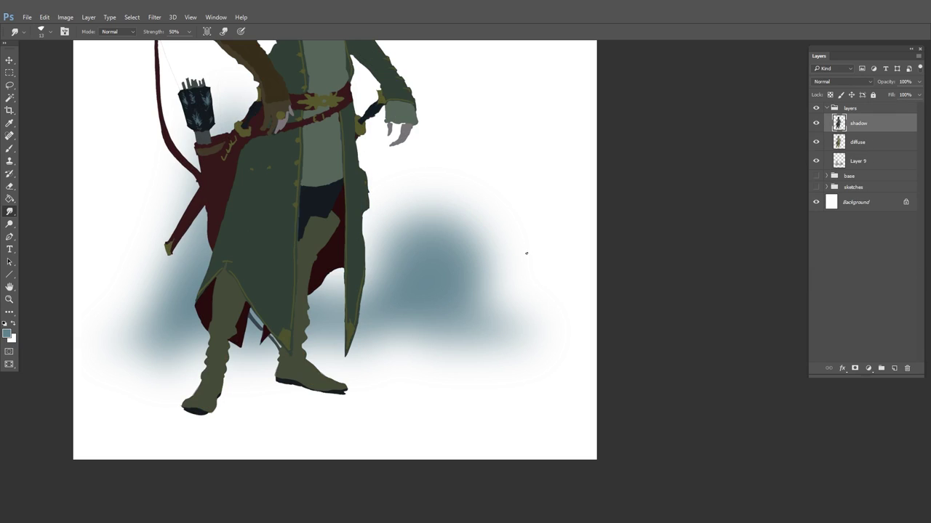
key(ctrl+shift+z)
key(ctrl+shift+z)
key(ctrl+shift+z)
key(ctrl+shift+z)
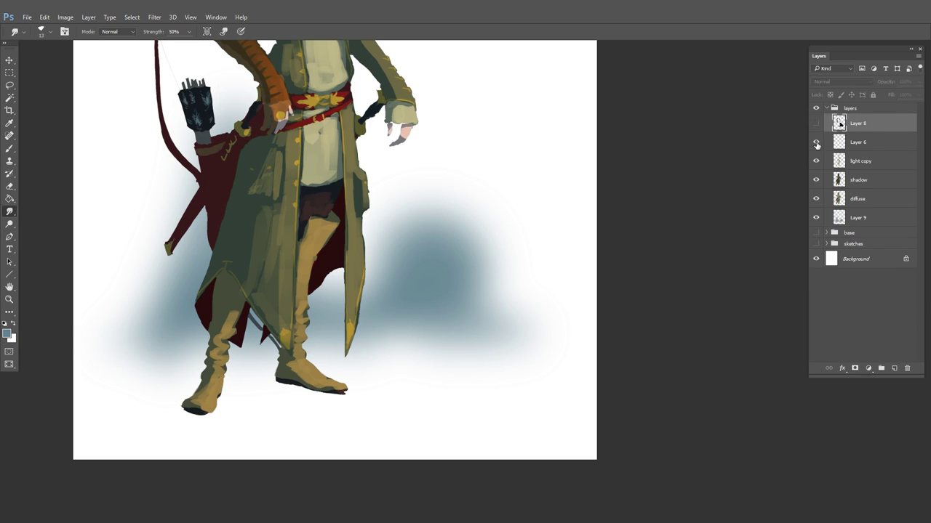
key(ctrl+shift+z)
key(ctrl+shift+z)
key(ctrl+shift+z)
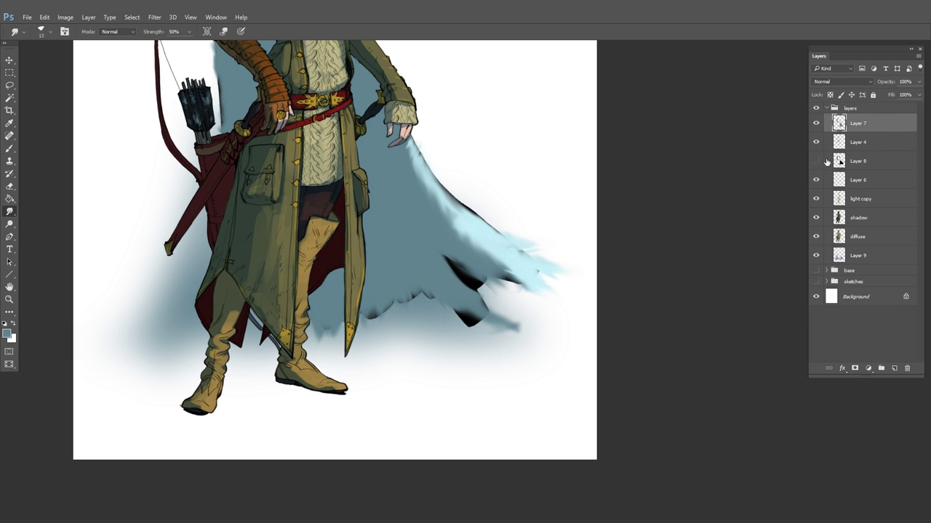
key(ctrl+shift+z)
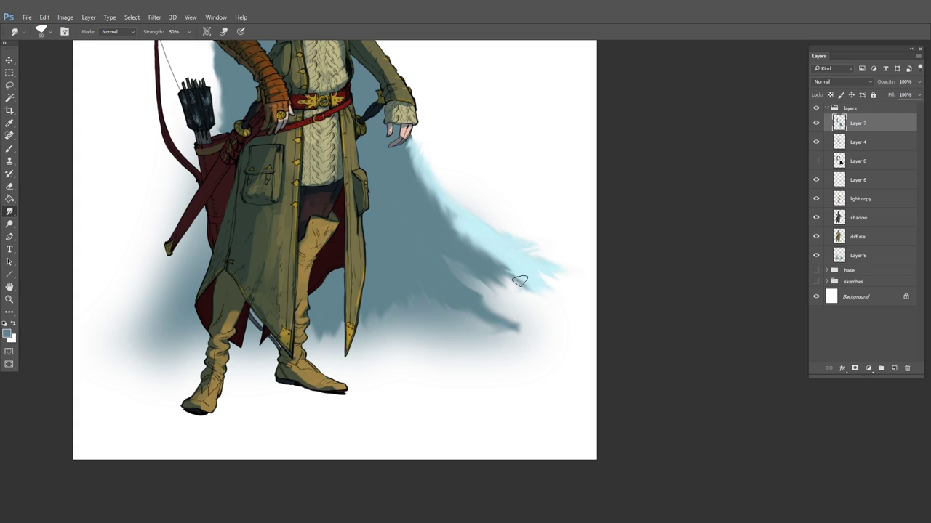
Enlarge the fan-shaped smudge tip to 200 px and pull the cloak's trailing end outward into strands
key(bracketright)
key(bracketright)
key(bracketright)
key(bracketright)
key(bracketright)
mouse_move(517, 282)
mouse_down()
mouse_move(544, 305)
mouse_move(491, 305)
mouse_move(557, 299)
mouse_up()
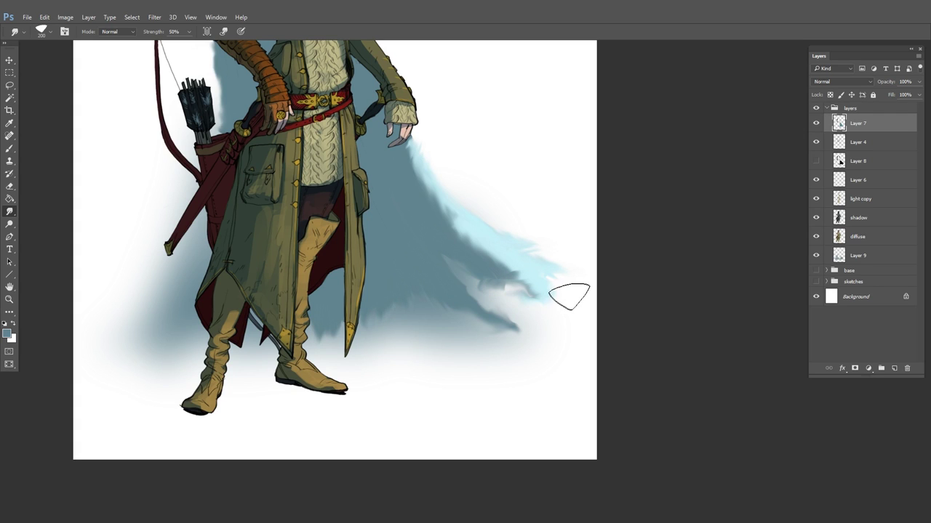
Enlarge the smudge tip to 400 px and sweep the light blue end of the cloak upward
key(bracketright)
key(bracketright)
key(bracketright)
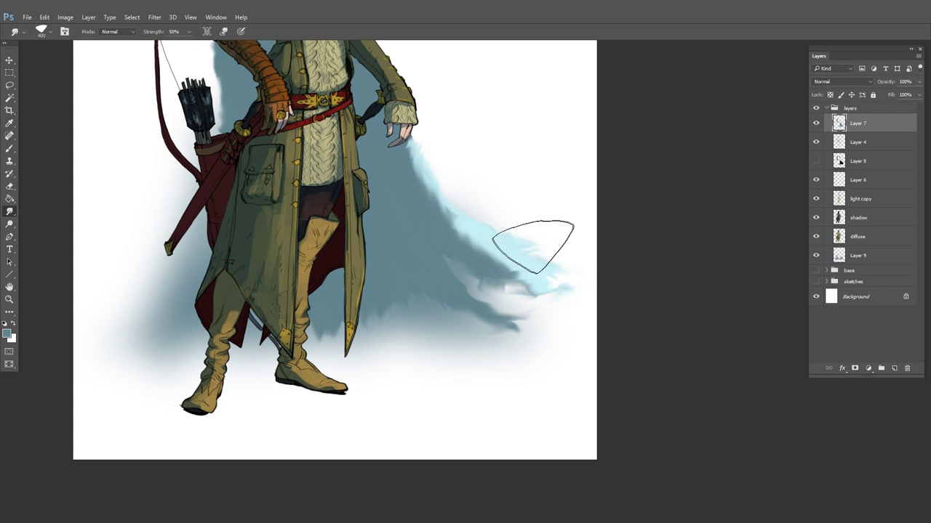
drag(534, 247, 552, 207)
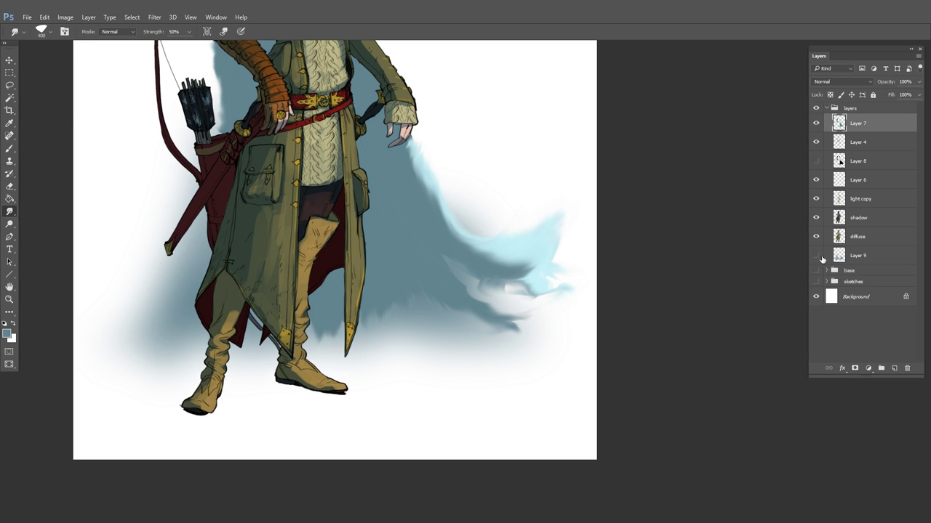
Hide Layer 9 and smudge gaps between the cloak's lower strands on Layer 7 with the 400 px tip
drag(658, 297, 644, 299)
drag(689, 323, 674, 355)
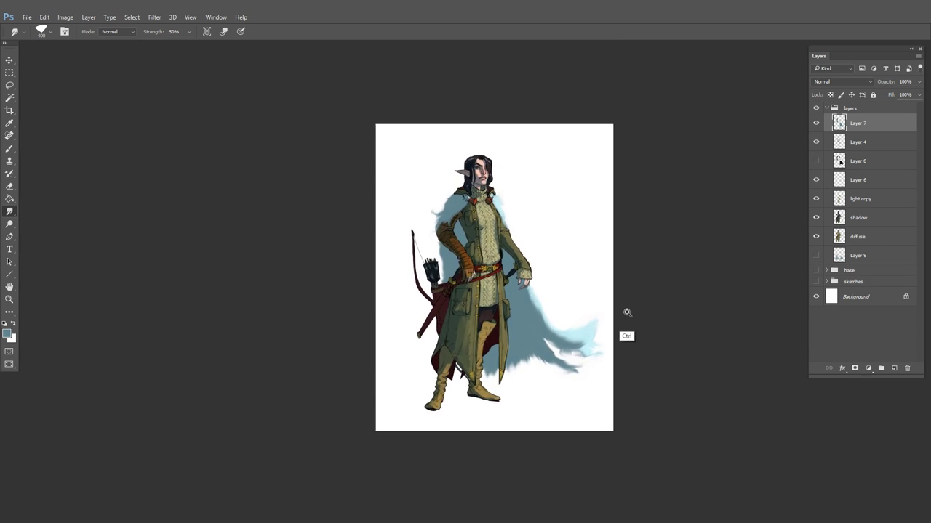
scroll(649, 335, up, 3)
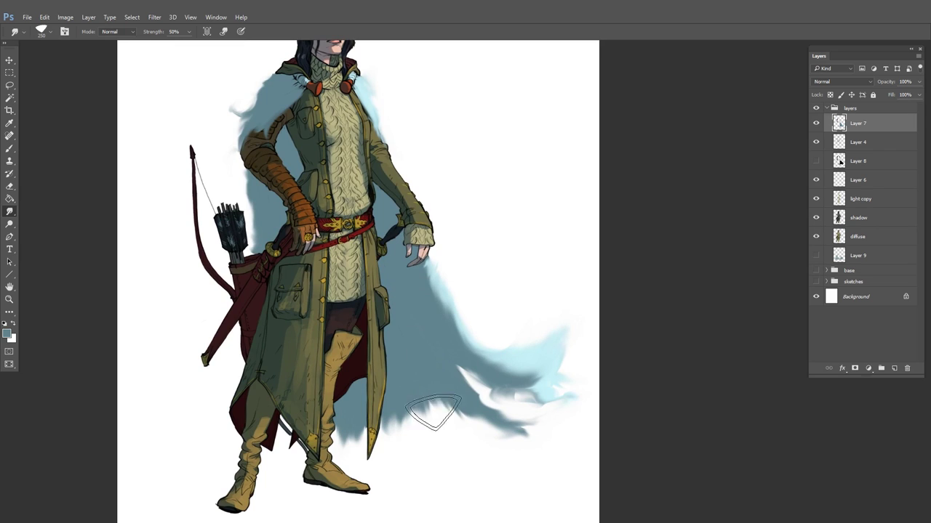
key(bracketright)
key(bracketright)
drag(445, 389, 396, 232)
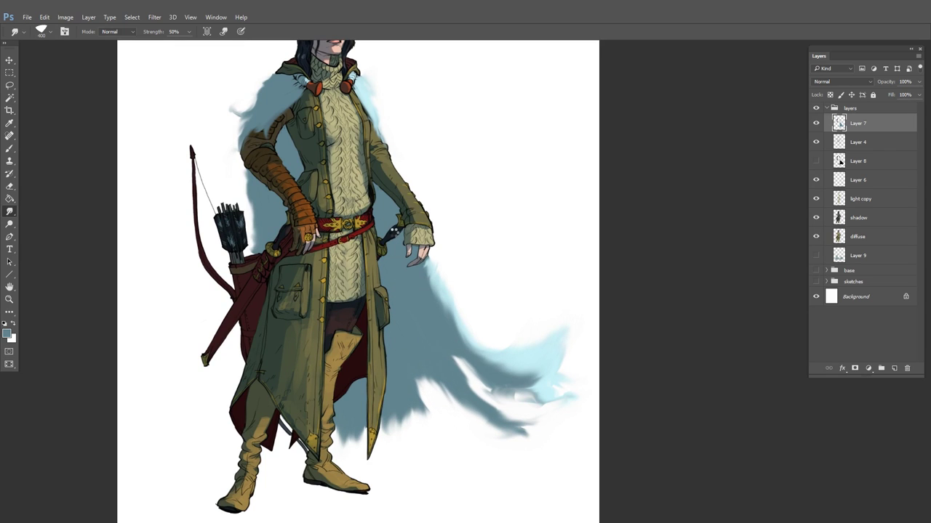
key(bracketleft)
key(bracketleft)
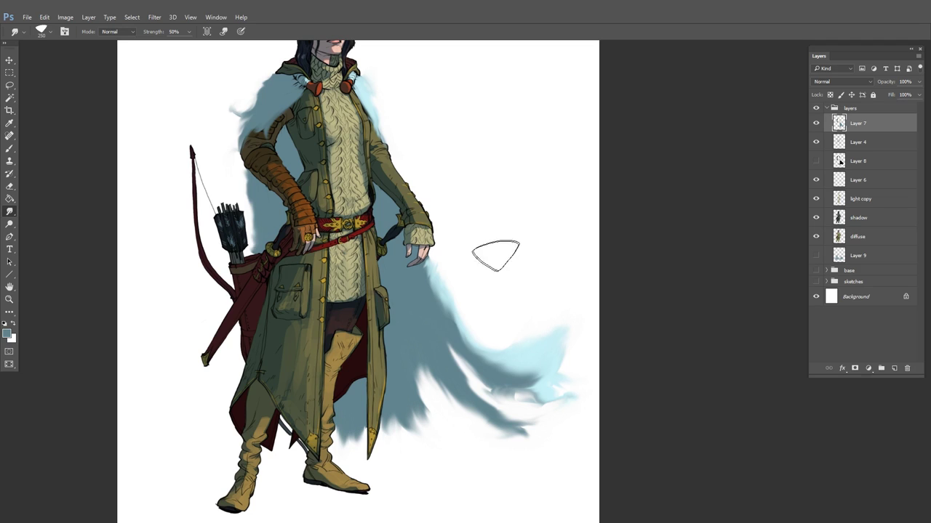
Reduce the smudge tip to 125 px and draw the cloak's trailing end into curved, tapered strands
key(bracketleft)
key(bracketleft)
key(bracketleft)
key(bracketleft)
mouse_move(514, 380)
mouse_down()
mouse_move(549, 370)
mouse_move(559, 311)
mouse_up()
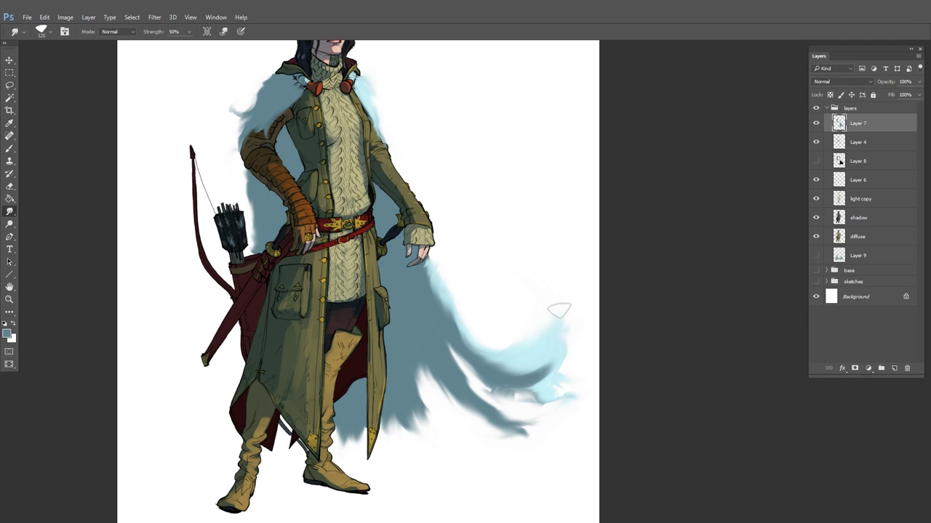
drag(509, 370, 573, 340)
drag(474, 385, 545, 395)
key(bracketright)
key(bracketright)
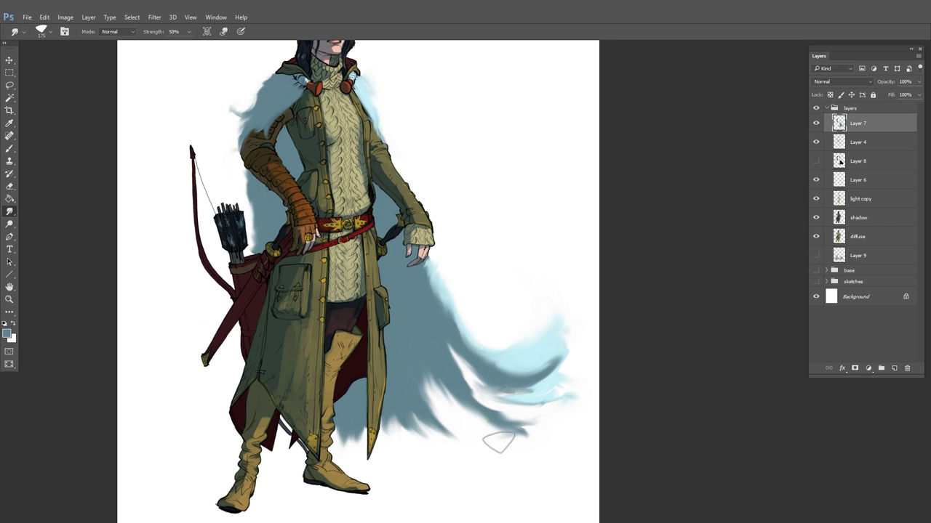
Smudge the shoulder fur and the cloak edge behind the bracer arm into tapered strands
key(bracketleft)
key(bracketleft)
drag(260, 198, 251, 222)
mouse_move(273, 81)
mouse_down()
mouse_move(233, 119)
mouse_move(262, 92)
mouse_move(226, 140)
mouse_move(275, 87)
mouse_move(250, 103)
mouse_move(225, 147)
mouse_move(253, 103)
mouse_move(226, 140)
mouse_up()
key(bracketright)
key(bracketright)
key(bracketright)
key(bracketleft)
key(bracketleft)
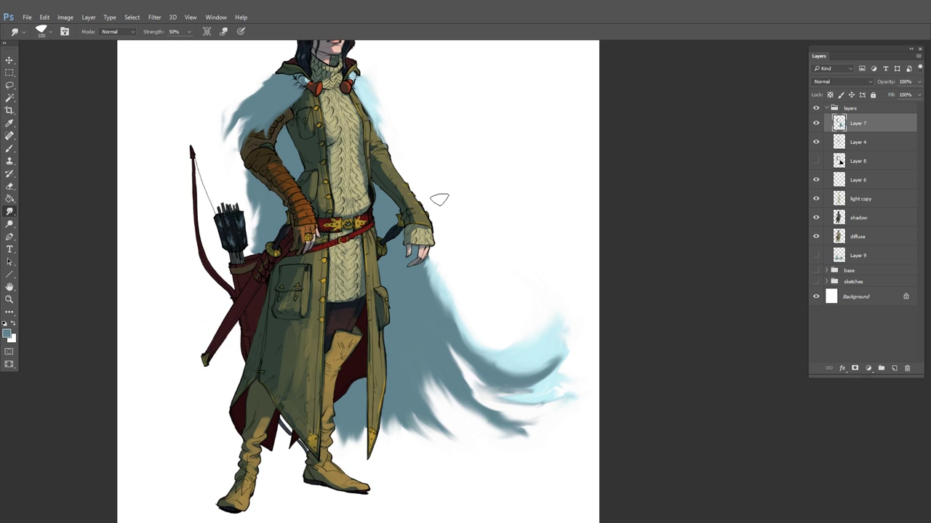
Smudge the tip of the cloak's trailing end up and inward into a curl with a 100 px tip
mouse_move(545, 343)
mouse_down()
mouse_move(530, 283)
mouse_move(562, 338)
mouse_move(528, 282)
mouse_move(549, 337)
mouse_move(521, 294)
mouse_move(547, 346)
mouse_move(484, 329)
mouse_move(536, 296)
mouse_up()
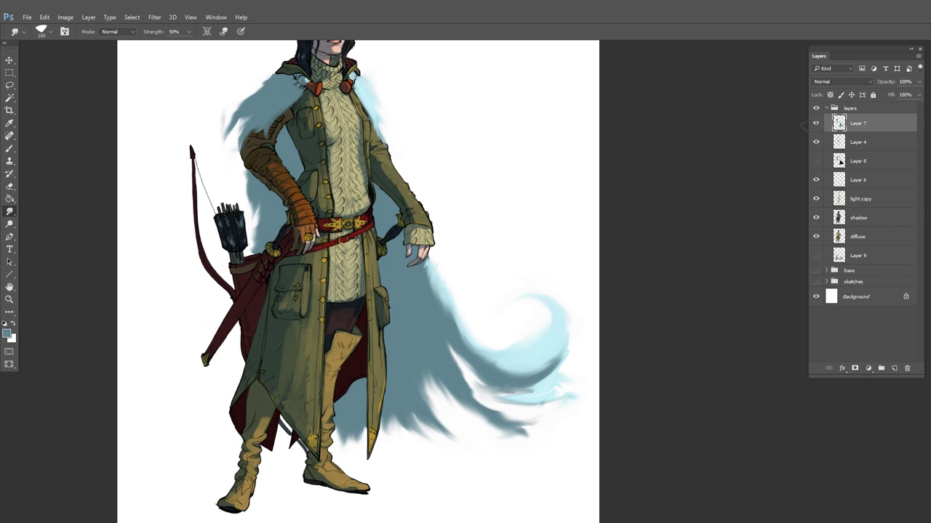
key(o)
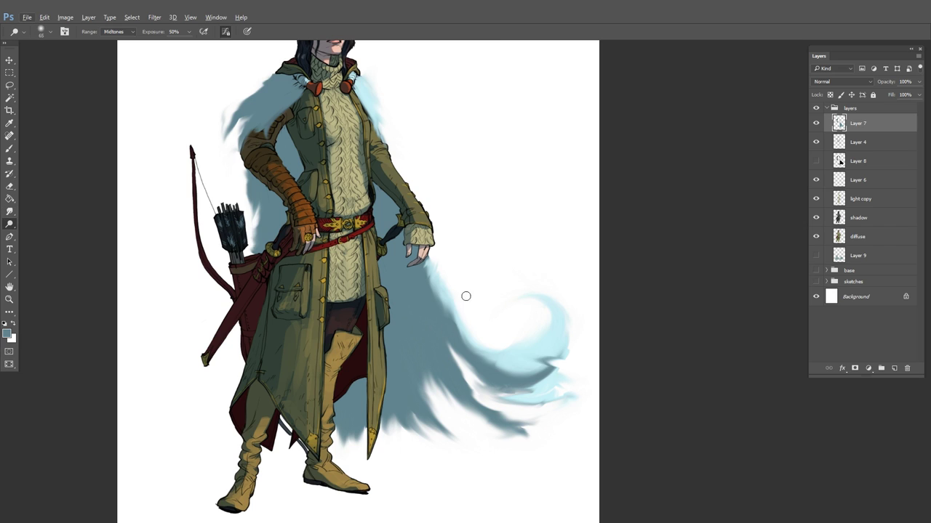
key(r)
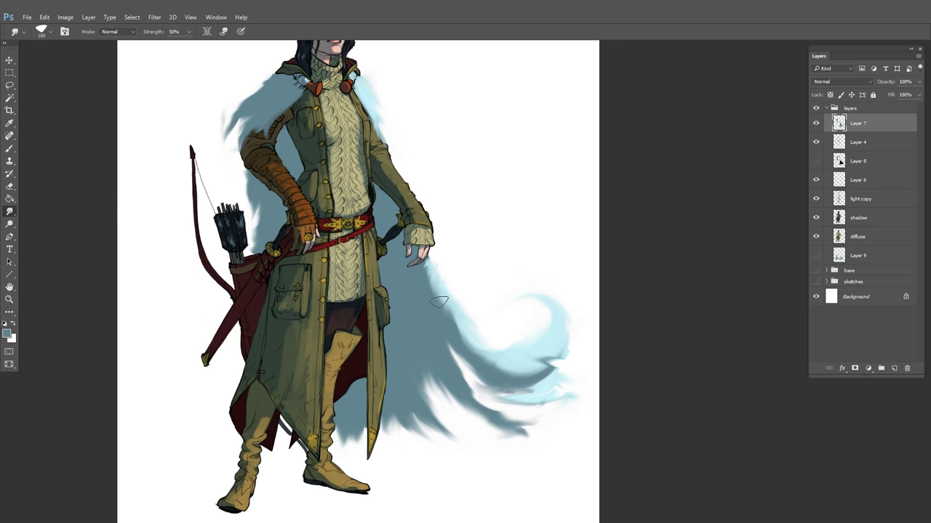
Smudge light streaks from the cloak's edge below the hand into its shaded folds and along the curled end
mouse_move(439, 303)
mouse_down()
mouse_move(452, 325)
mouse_move(447, 342)
mouse_up()
mouse_move(435, 298)
mouse_down()
mouse_move(440, 375)
mouse_move(453, 328)
mouse_move(471, 382)
mouse_move(492, 409)
mouse_up()
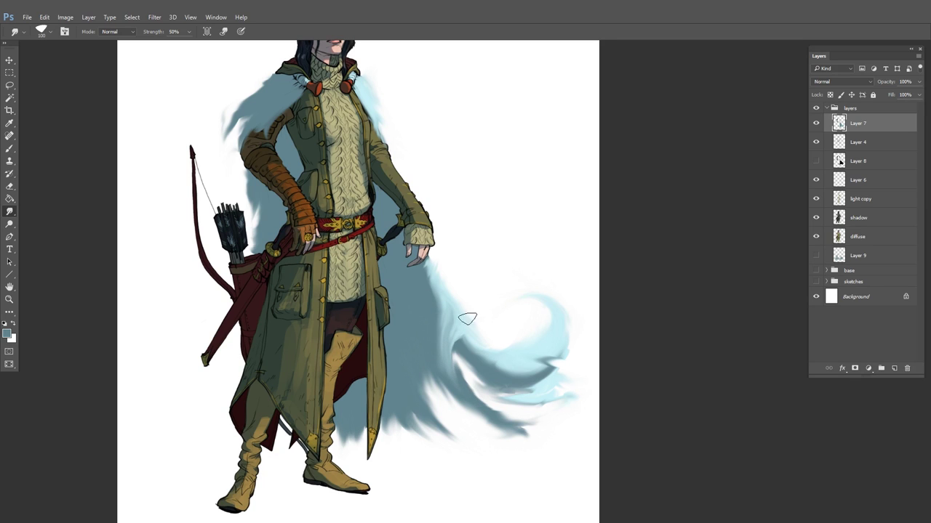
drag(462, 324, 469, 356)
drag(447, 302, 461, 335)
mouse_move(429, 282)
mouse_down()
mouse_move(425, 352)
mouse_move(443, 375)
mouse_up()
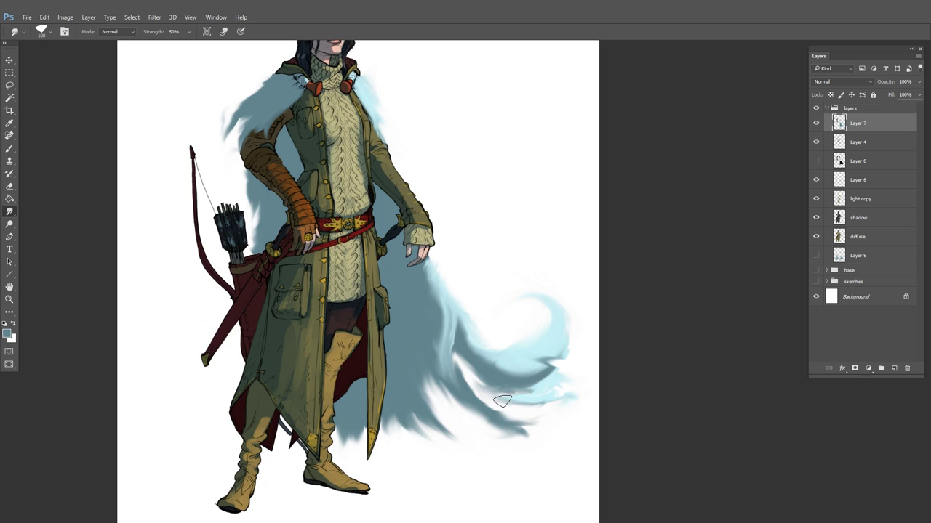
mouse_move(500, 367)
mouse_down()
mouse_move(536, 363)
mouse_move(565, 337)
mouse_move(544, 328)
mouse_move(546, 366)
mouse_move(567, 331)
mouse_up()
mouse_move(513, 402)
mouse_down()
mouse_move(480, 448)
mouse_move(490, 417)
mouse_move(525, 414)
mouse_move(558, 391)
mouse_move(447, 436)
mouse_move(434, 389)
mouse_move(506, 359)
mouse_move(441, 310)
mouse_move(474, 401)
mouse_move(428, 310)
mouse_move(413, 324)
mouse_move(433, 382)
mouse_up()
Smudge fur strands into the shoulder and the cloak below the hand, and lock Layer 7's transparent pixels
scroll(509, 182, up, 3)
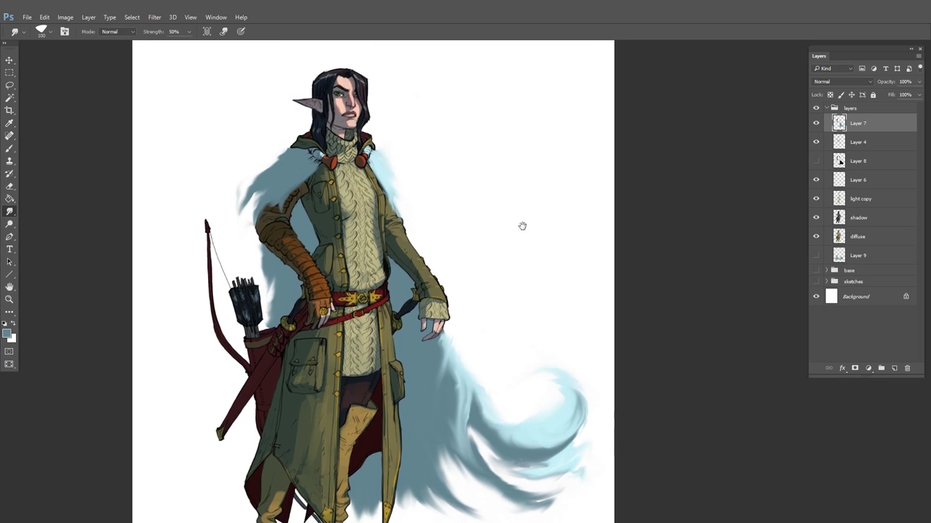
mouse_move(280, 163)
mouse_down()
mouse_move(240, 204)
mouse_move(274, 159)
mouse_move(244, 212)
mouse_move(253, 166)
mouse_move(262, 203)
mouse_move(251, 205)
mouse_move(282, 157)
mouse_move(249, 187)
mouse_move(274, 159)
mouse_move(265, 153)
mouse_move(281, 156)
mouse_move(277, 174)
mouse_move(263, 154)
mouse_move(252, 183)
mouse_move(264, 151)
mouse_move(259, 163)
mouse_move(279, 154)
mouse_move(254, 165)
mouse_move(259, 157)
mouse_move(277, 148)
mouse_move(254, 169)
mouse_move(293, 133)
mouse_move(245, 170)
mouse_move(278, 148)
mouse_move(267, 178)
mouse_up()
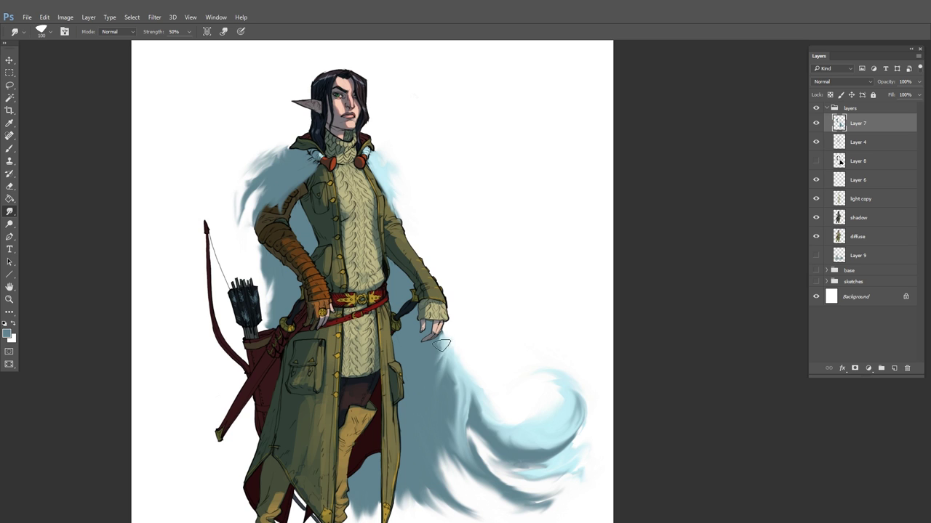
drag(480, 360, 445, 356)
drag(521, 326, 656, 283)
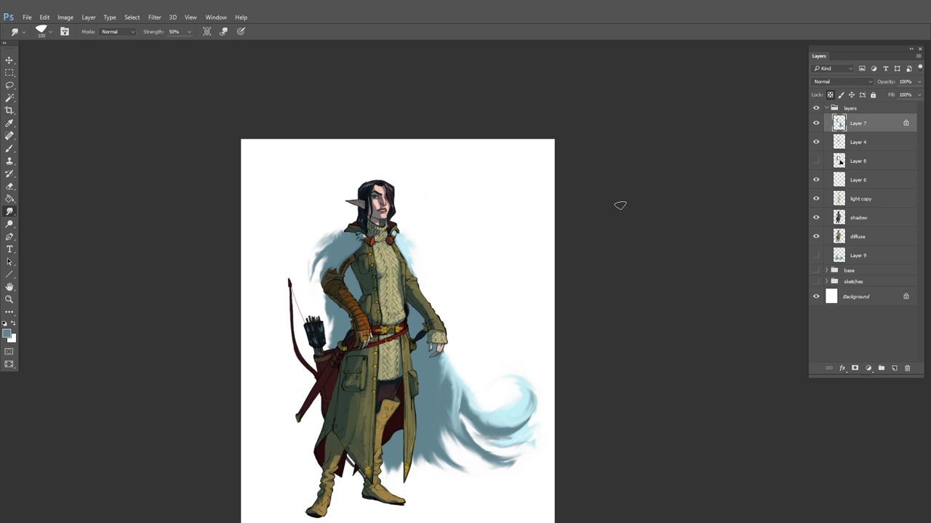
Fill the cloak's outline on a new layer with a purple-to-transparent gradient that is strongest at the cloak's lower edge
key(ctrl+shift+n)
key(Return)
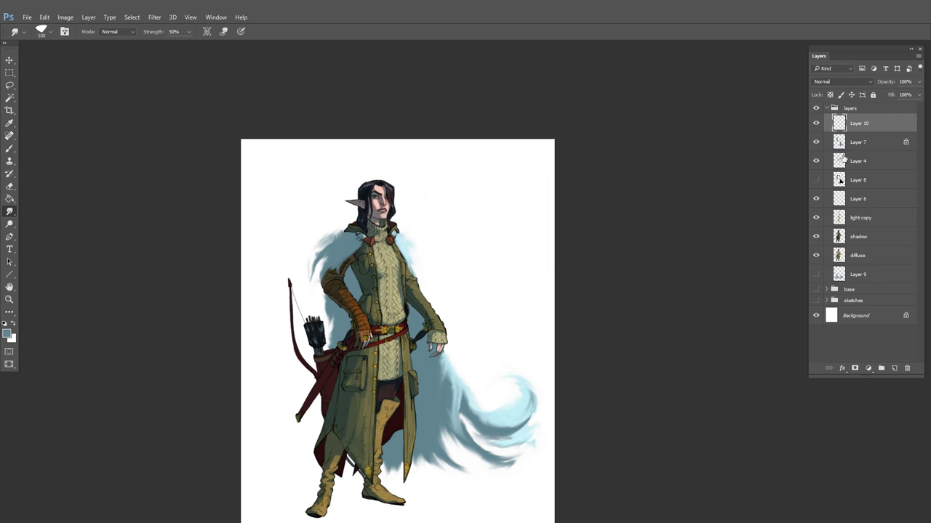
ctrl+click(839, 165)
right_click(10, 199)
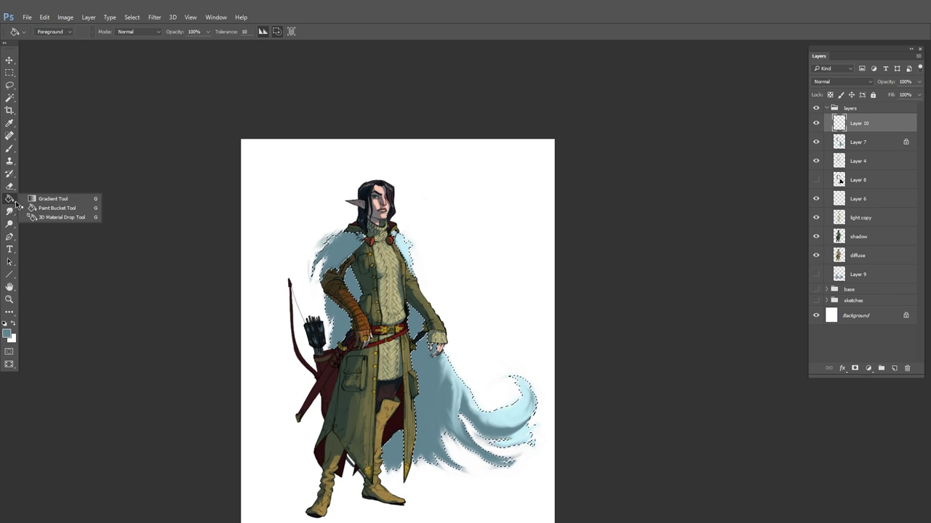
click(66, 208)
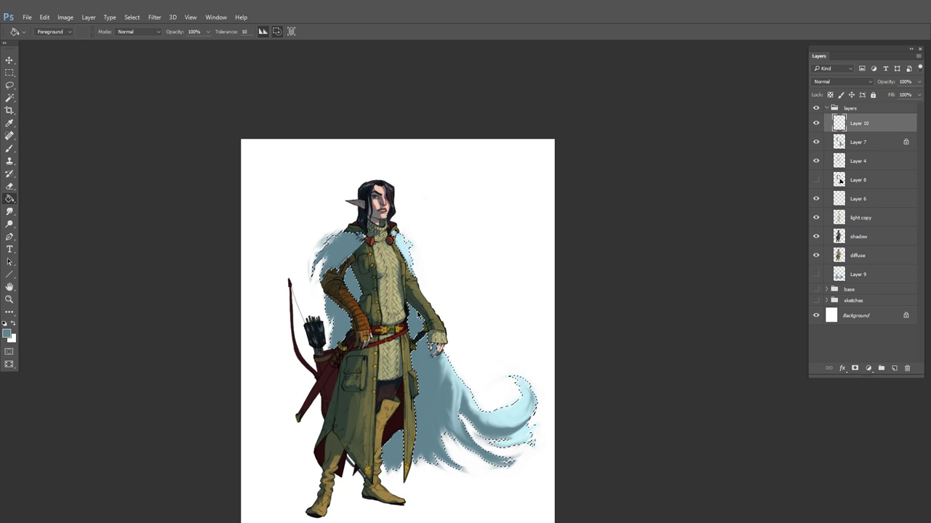
key(shift+g)
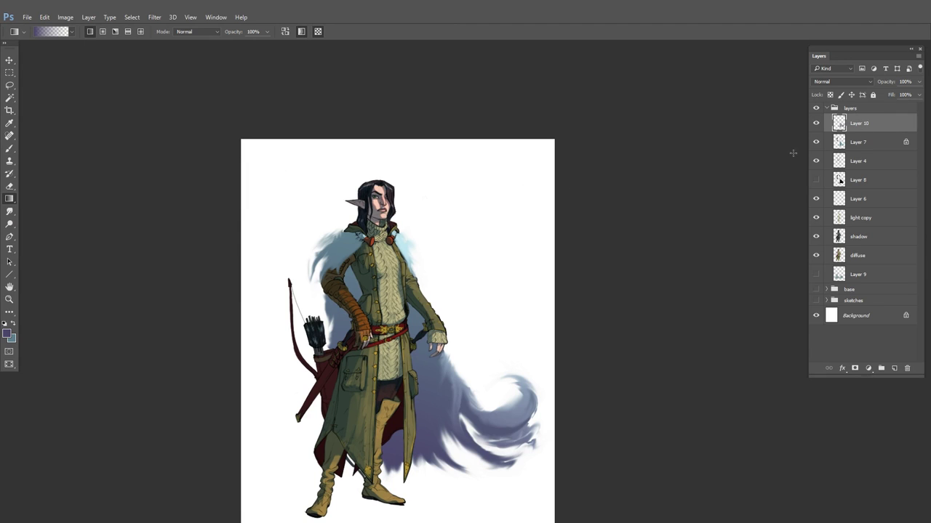
Split the gradient layer's Blend If white point for the underlying layer to 111 / 255 and merge the layer into Layer 7
drag(511, 311, 543, 279)
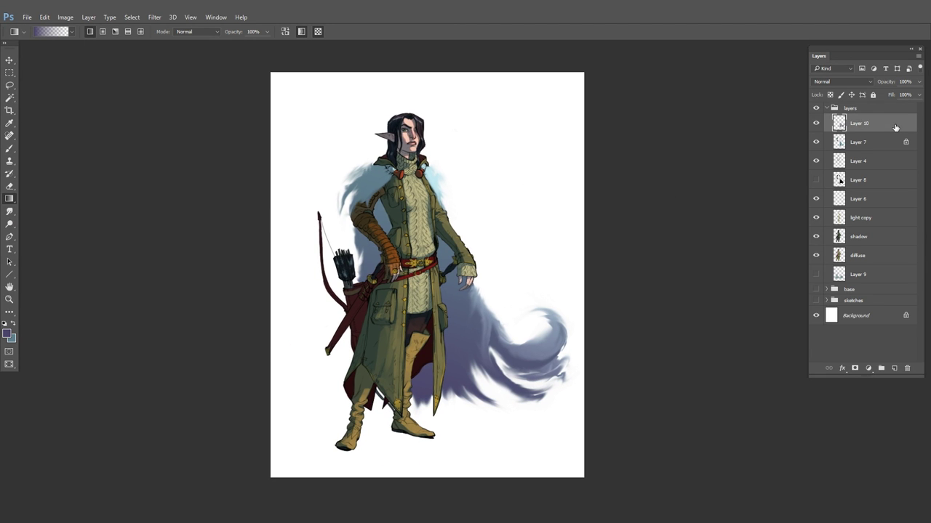
double_click(895, 127)
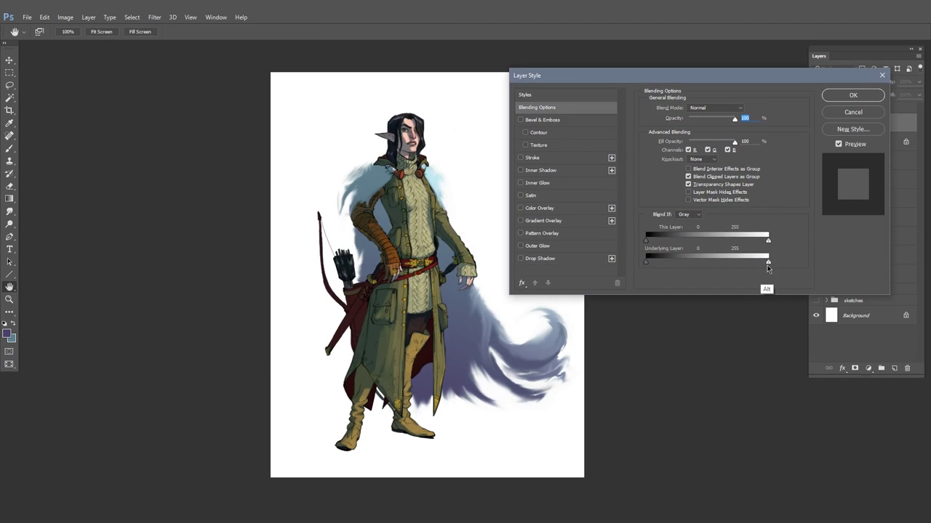
drag(767, 269, 698, 269)
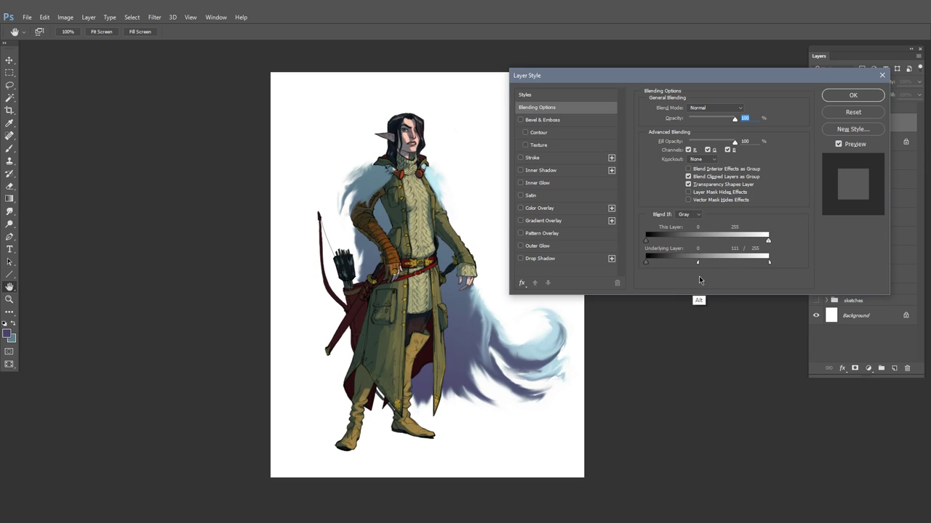
click(864, 98)
key(ctrl+e)
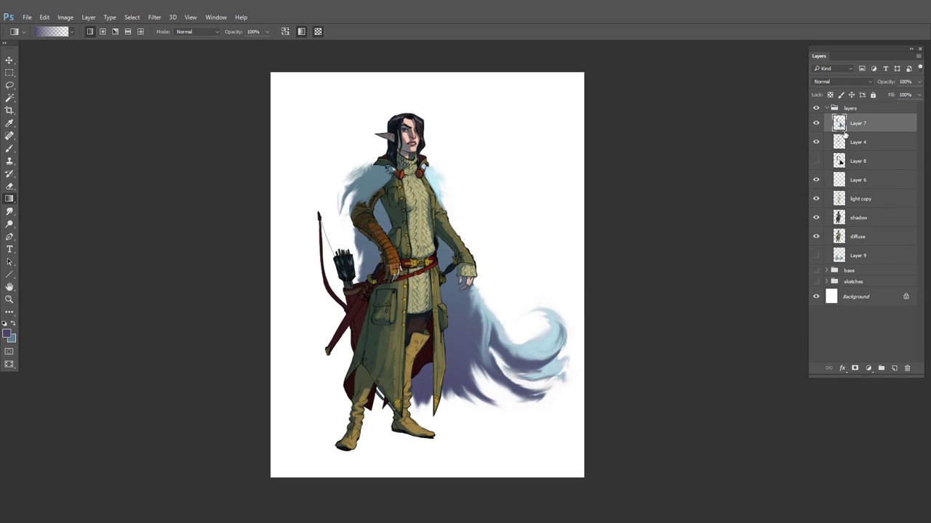
Duplicate Layer 7 as Layer 7 copy and hide the original
click(153, 18)
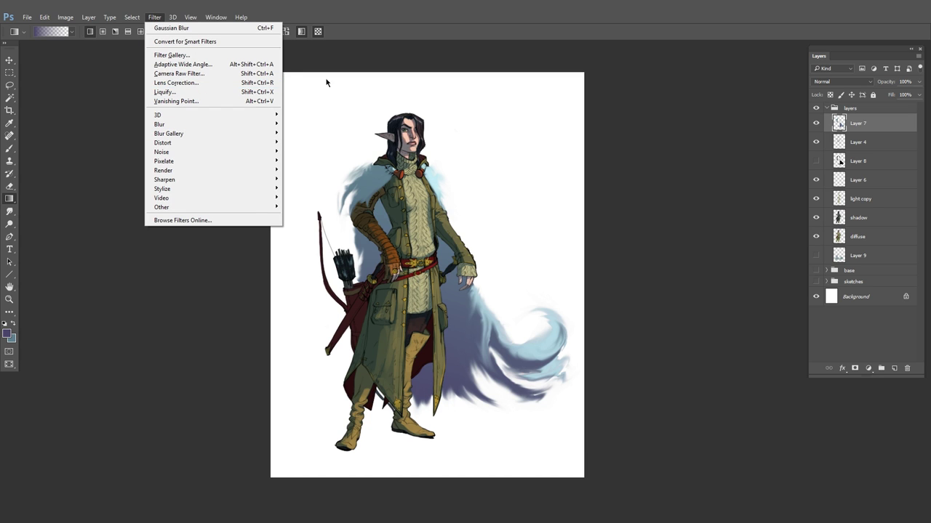
right_click(854, 128)
click(756, 167)
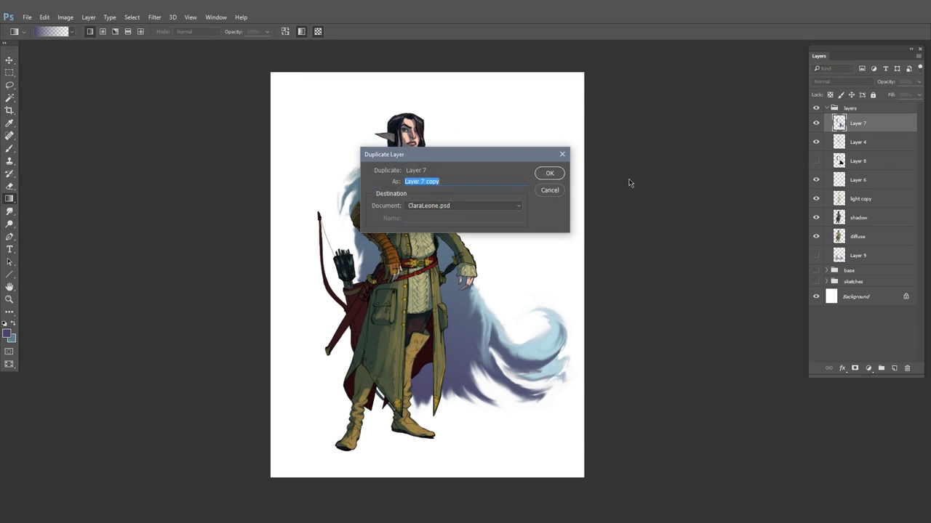
key(Return)
click(818, 142)
click(154, 17)
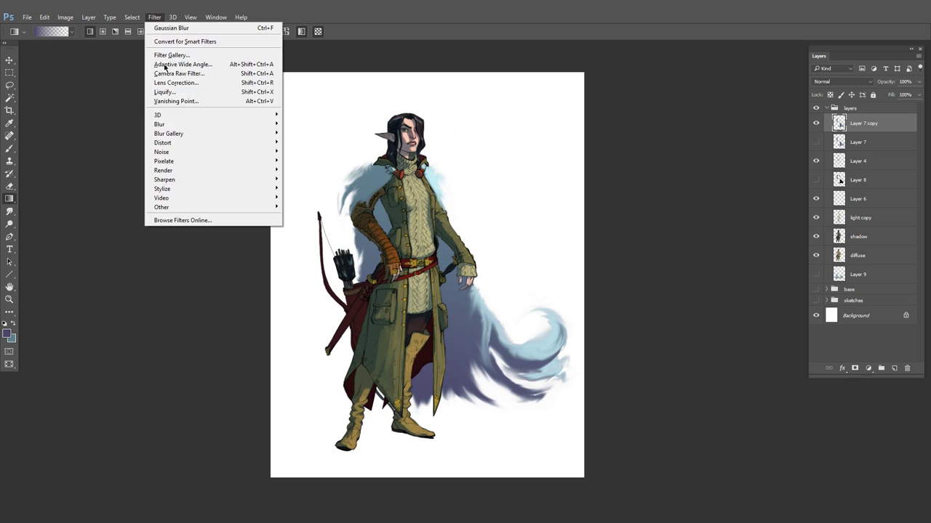
click(187, 86)
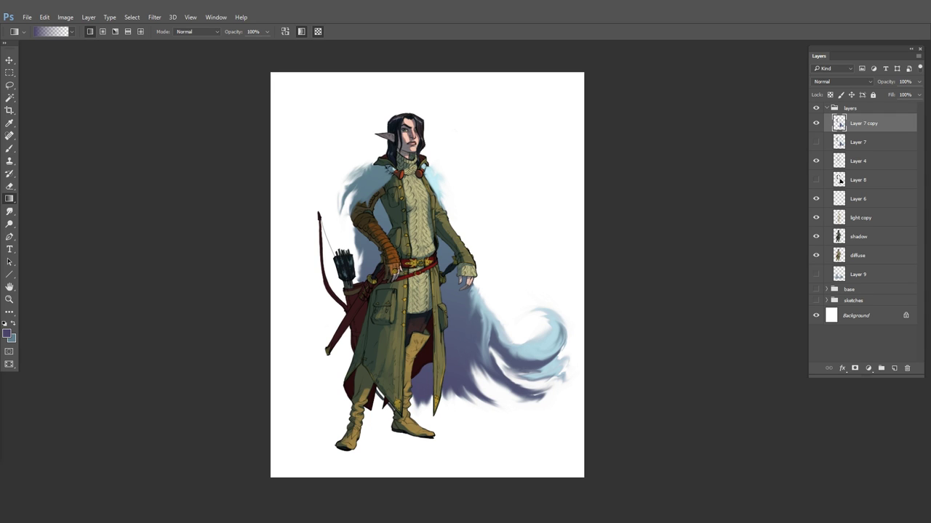
key(shift+ctrl+r)
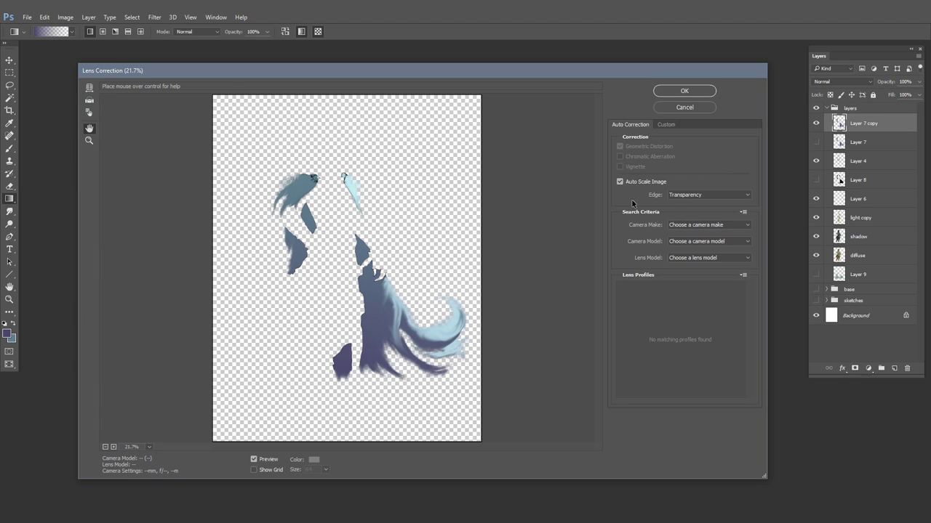
click(666, 124)
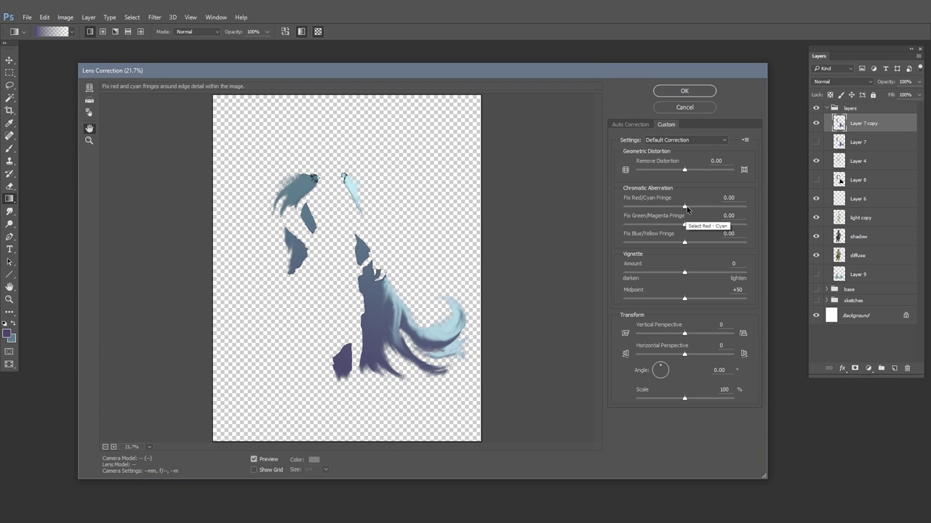
drag(687, 208, 710, 210)
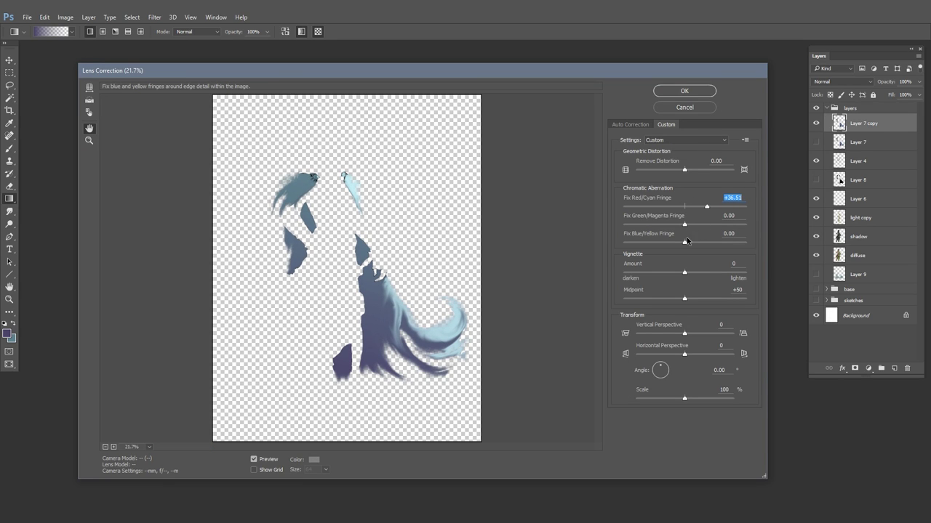
drag(687, 241, 657, 242)
drag(667, 370, 661, 371)
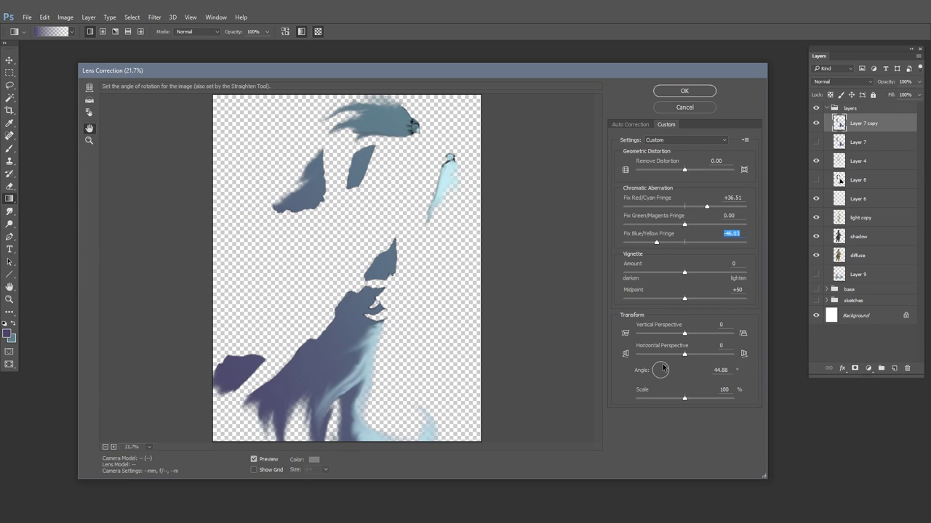
key(Return)
Try a custom Lens Correction on the cloak copy with Red/Cyan fringe +22.22, Blue/Yellow fringe -27.78 and vignette amount +66
click(154, 16)
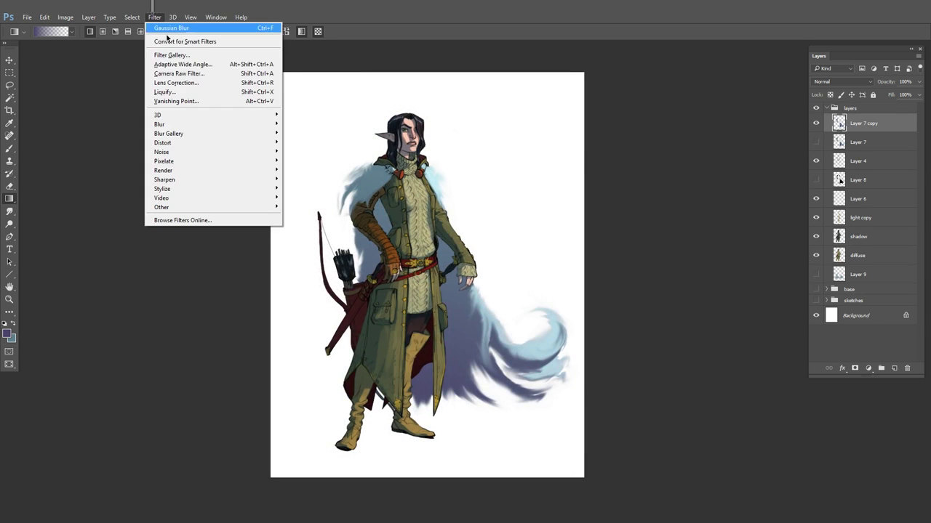
click(178, 79)
click(664, 126)
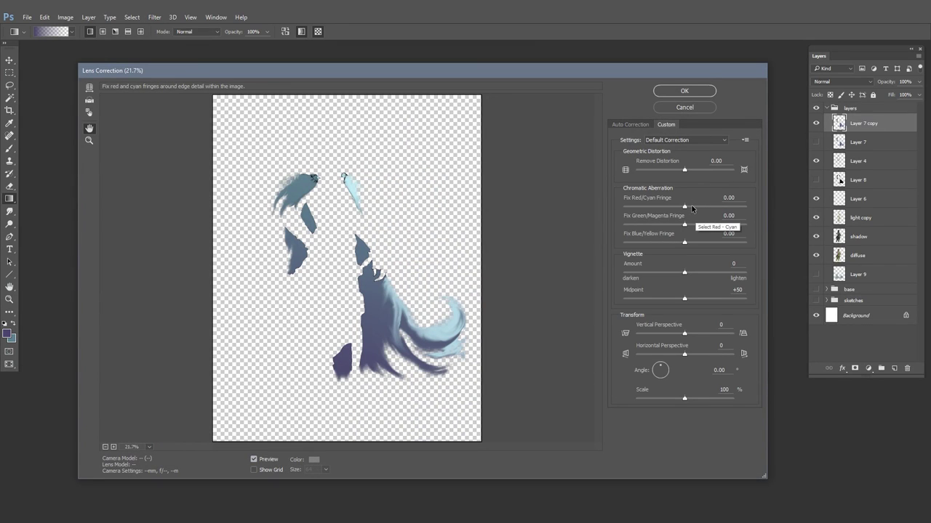
click(687, 209)
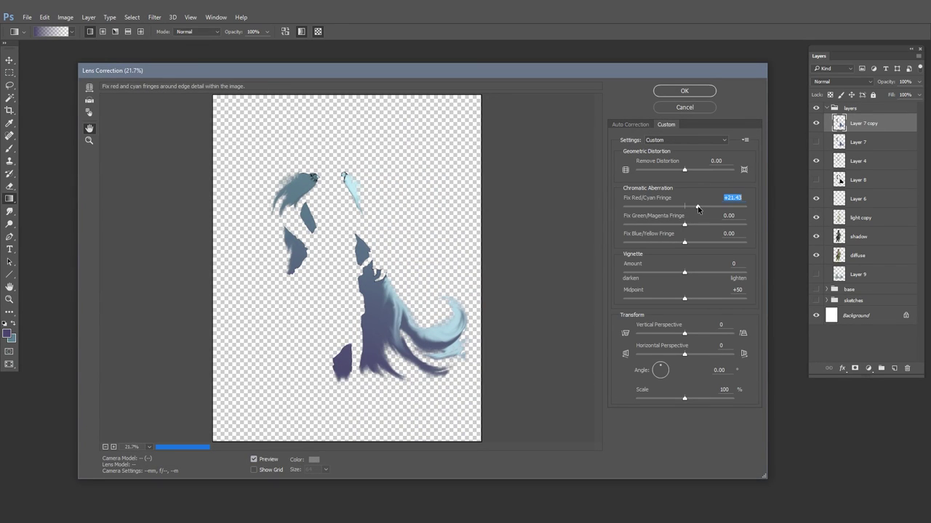
drag(685, 207, 699, 208)
drag(684, 242, 667, 244)
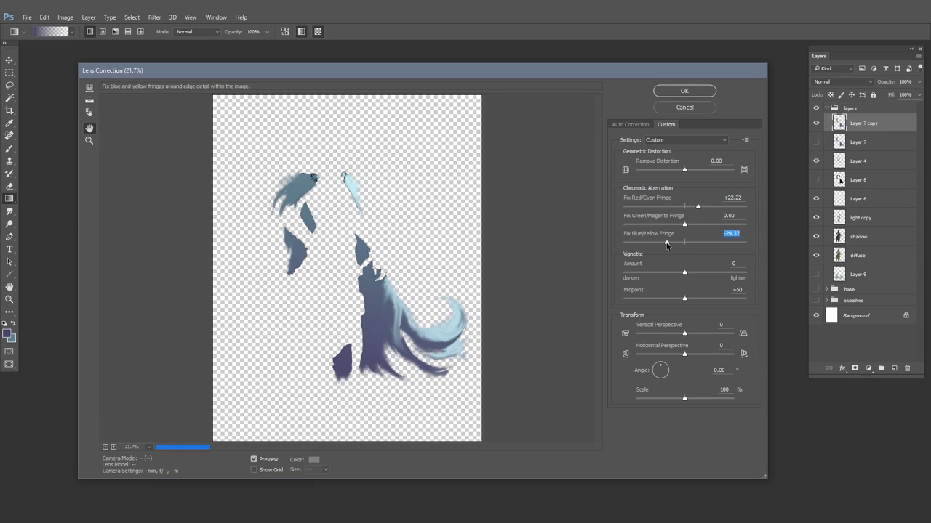
click(721, 141)
click(748, 163)
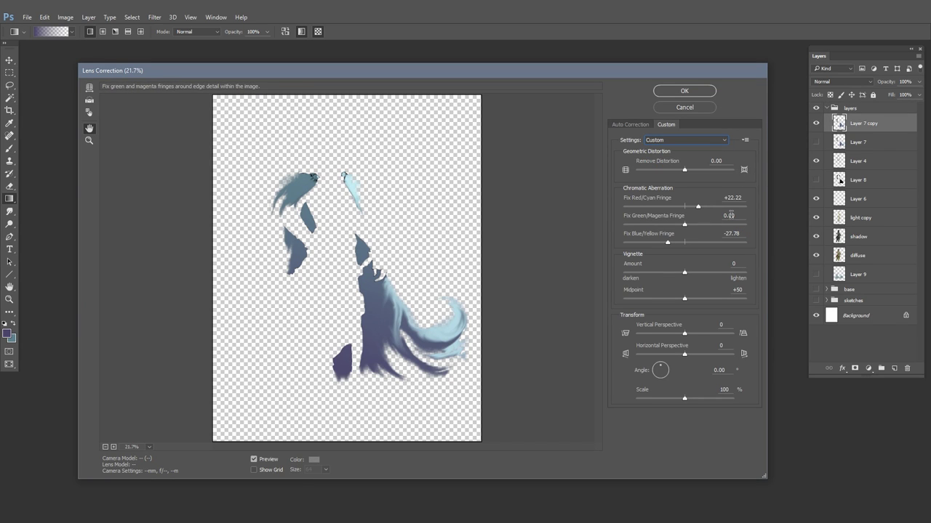
drag(685, 272, 724, 273)
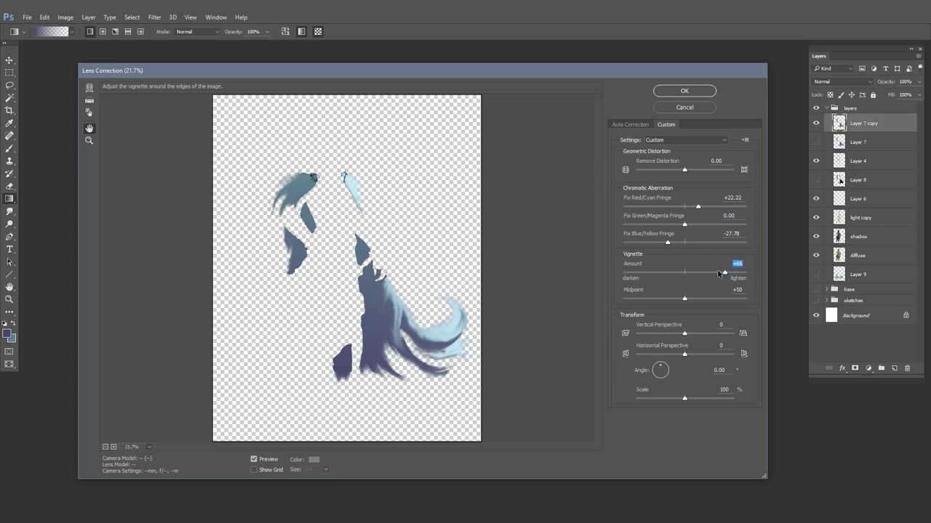
click(685, 91)
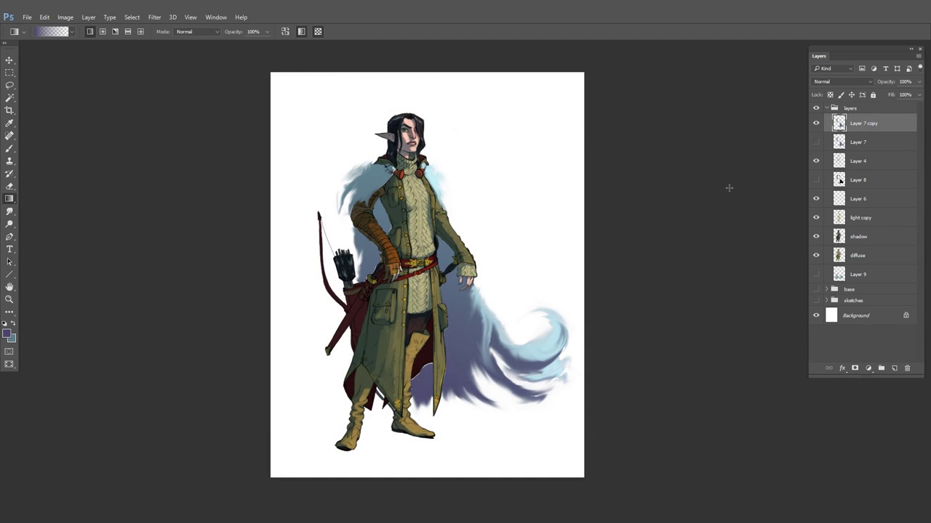
Compare the cloak's curl up close with and without the Lens Correction and undo the filter
key(b)
scroll(505, 326, up, 3)
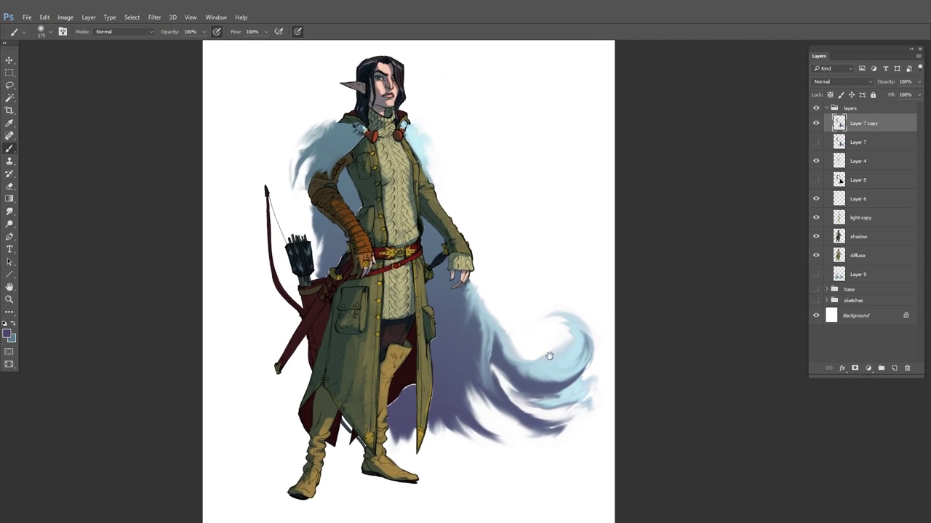
drag(560, 331, 562, 328)
key(ctrl+z)
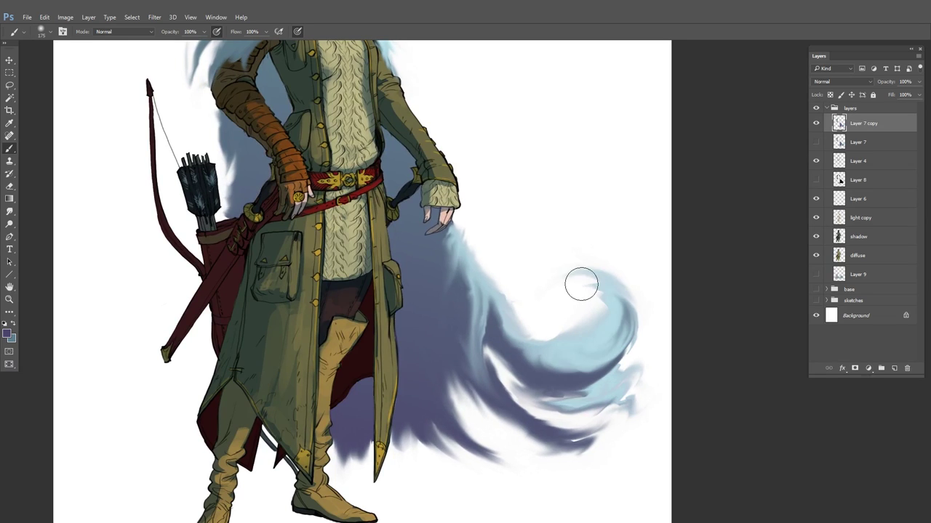
key(ctrl+z)
key(ctrl+z)
Display the full list of colour channels and load the outline of Layer 7 copy as a selection
click(216, 16)
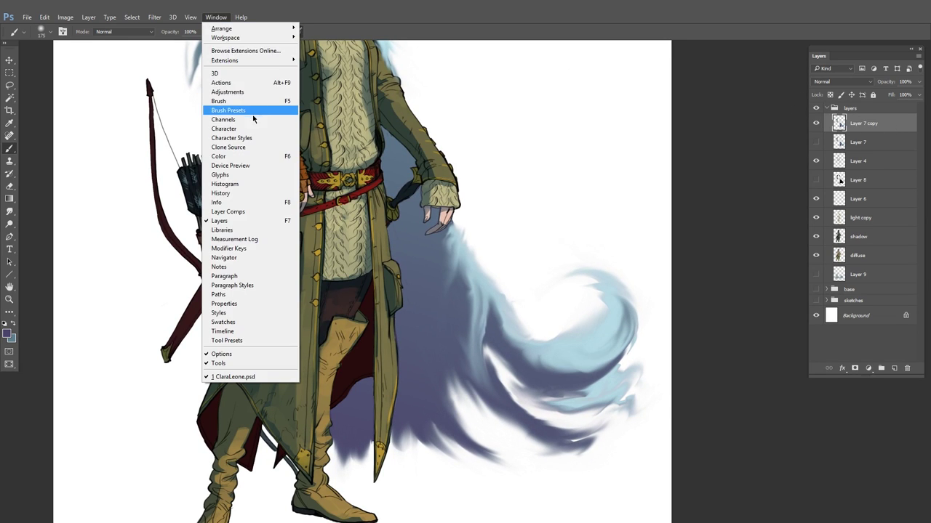
click(226, 109)
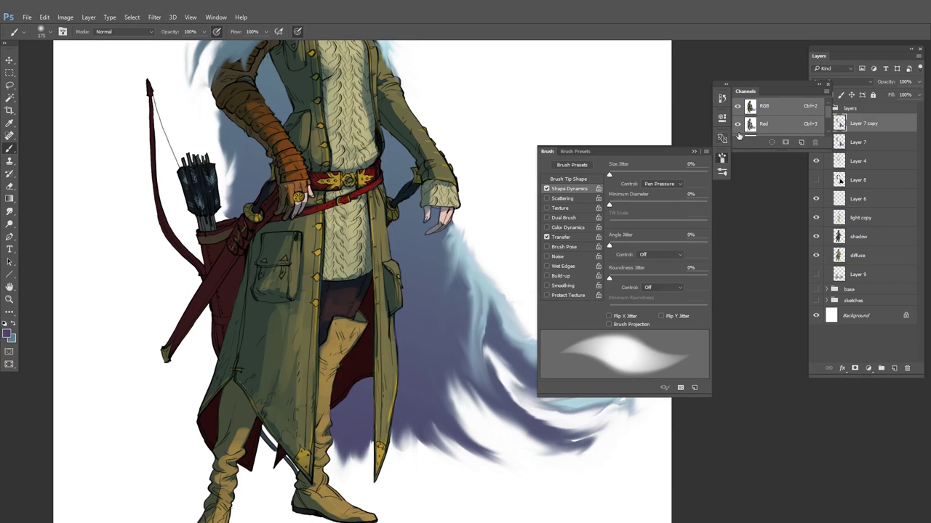
drag(827, 145, 826, 248)
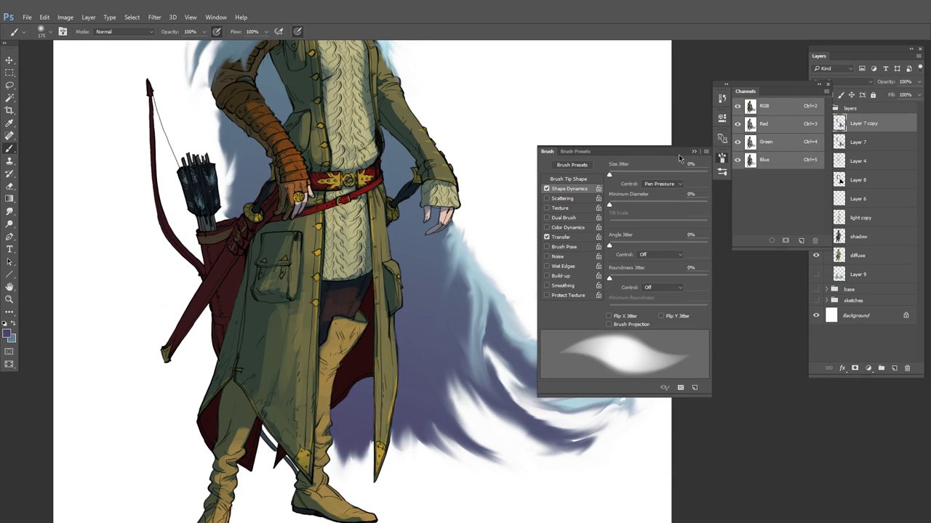
drag(679, 158, 624, 243)
ctrl+click(840, 124)
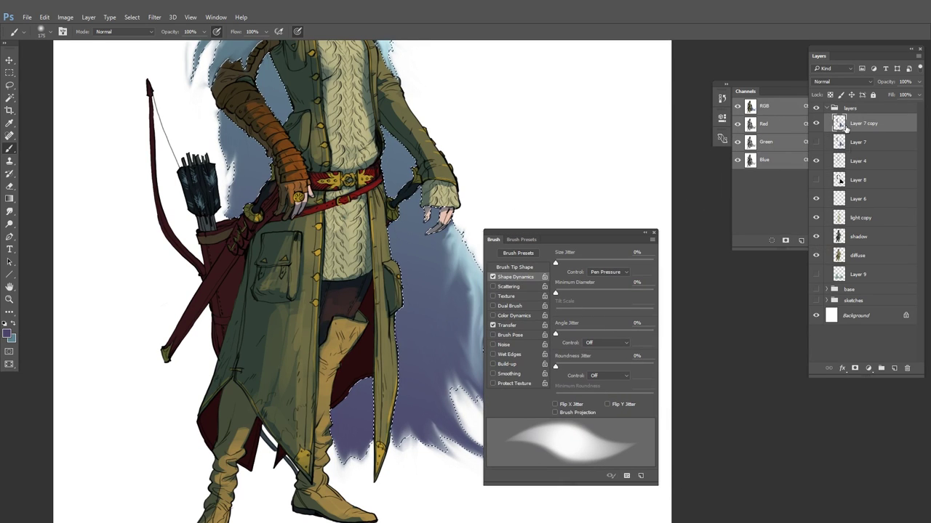
drag(785, 89, 744, 103)
Shift the selected cloak's individual colour channels against each other for coloured fringes, restore the RGB composite view and deselect
click(751, 138)
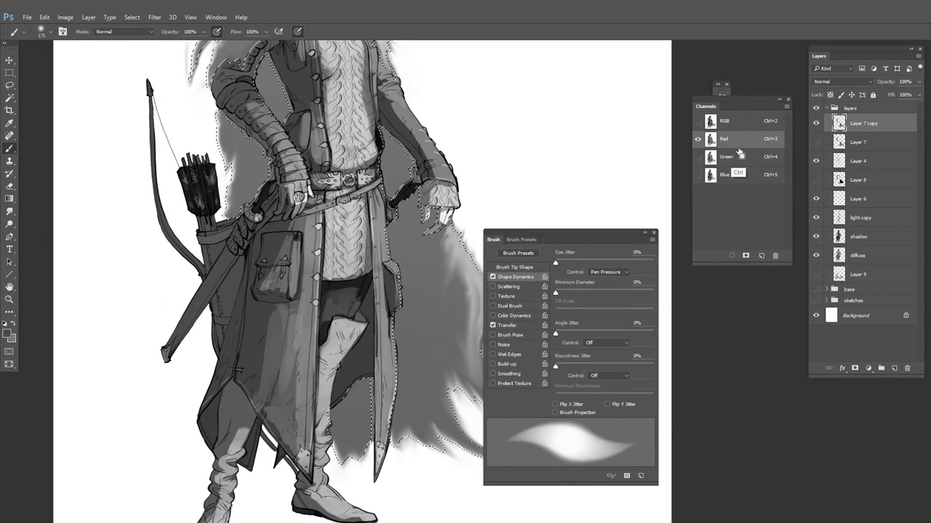
click(718, 159)
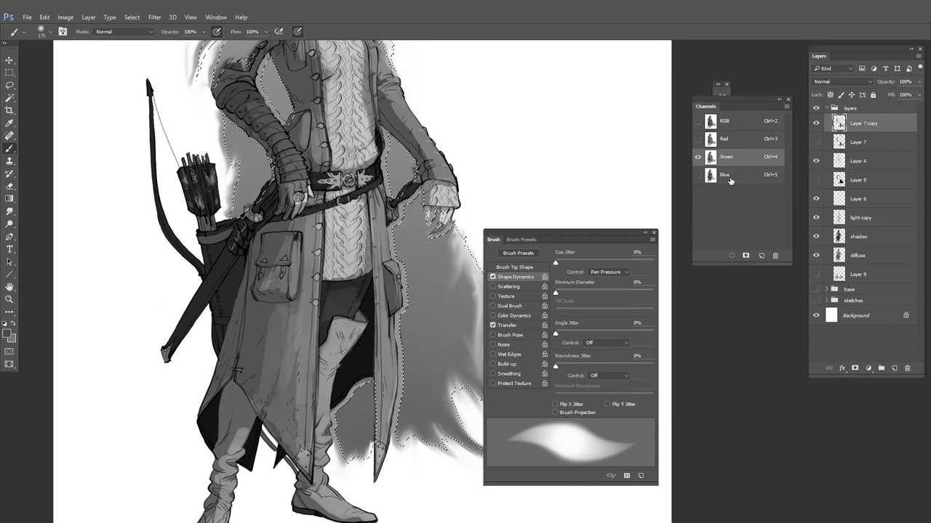
click(730, 179)
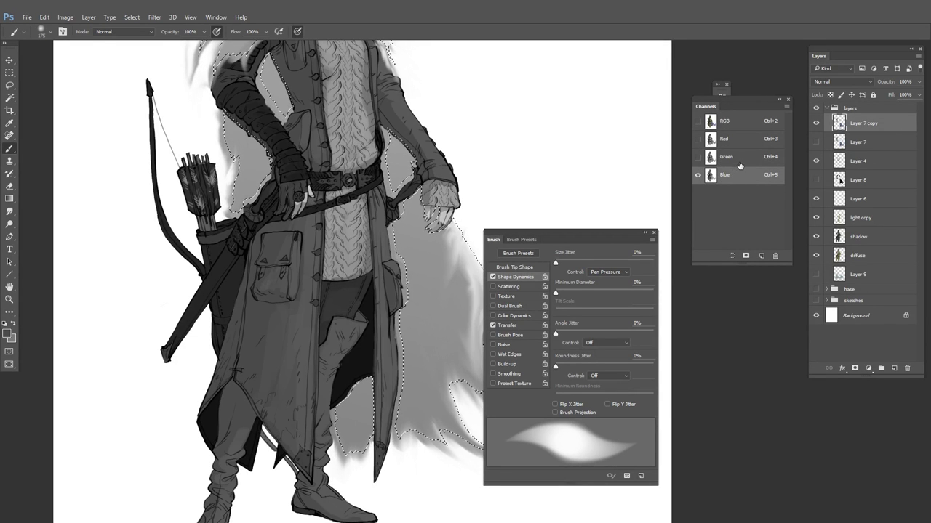
click(699, 122)
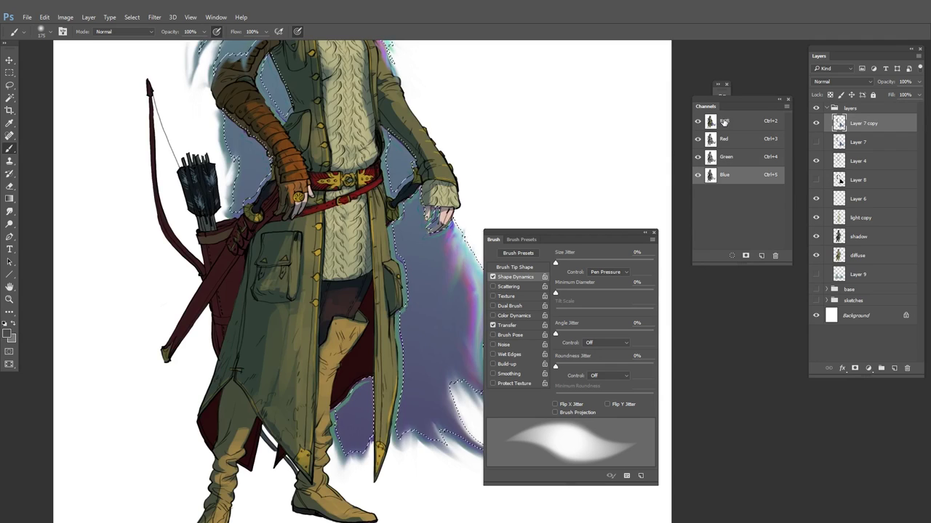
key(ctrl+d)
click(654, 233)
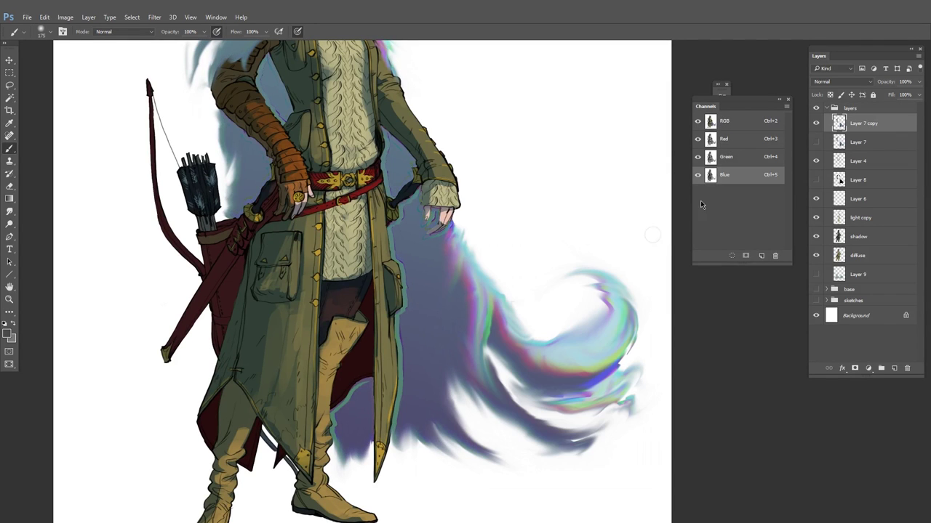
scroll(613, 286, down, 2)
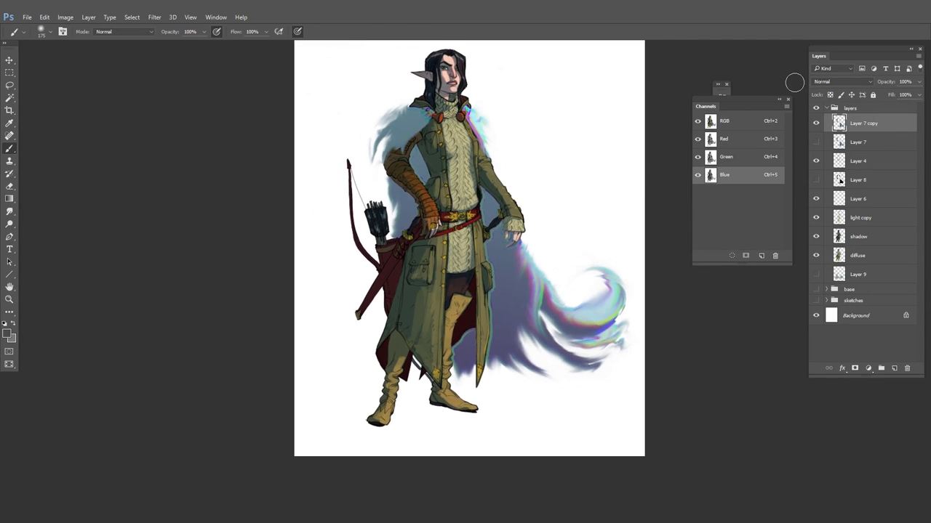
Close the channel list and compare the fringed cloak with Layer 7 shown and hidden
click(788, 102)
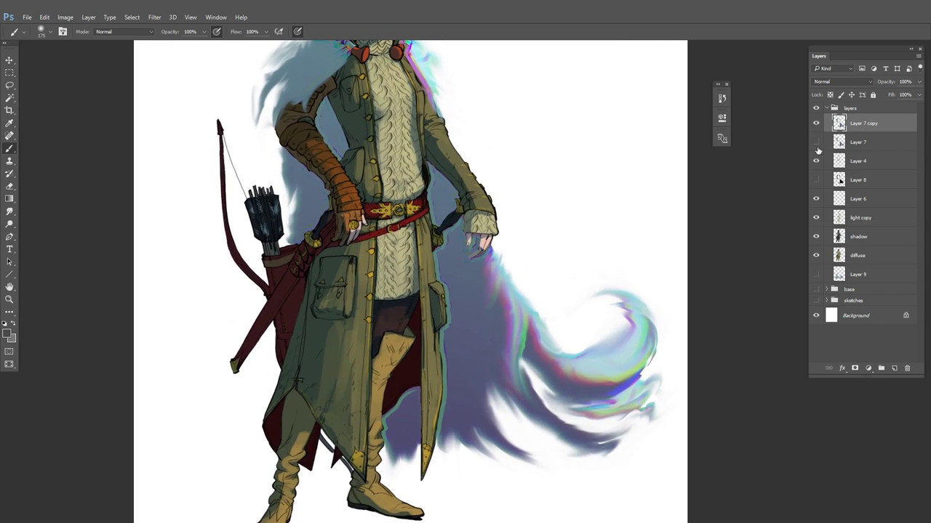
key(r)
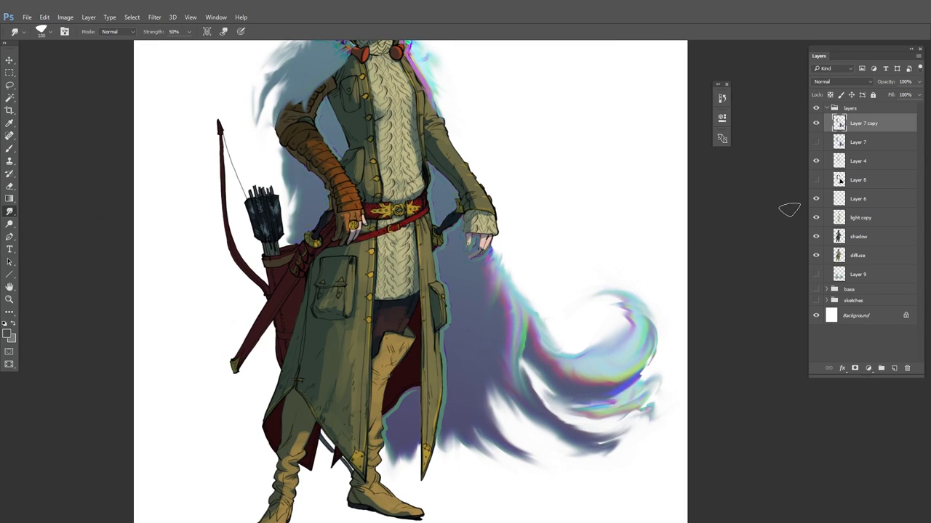
click(817, 146)
click(815, 146)
Clear the diffuse layer's outline selection and move Layer 7 copy directly beneath the diffuse layer
ctrl+click(838, 255)
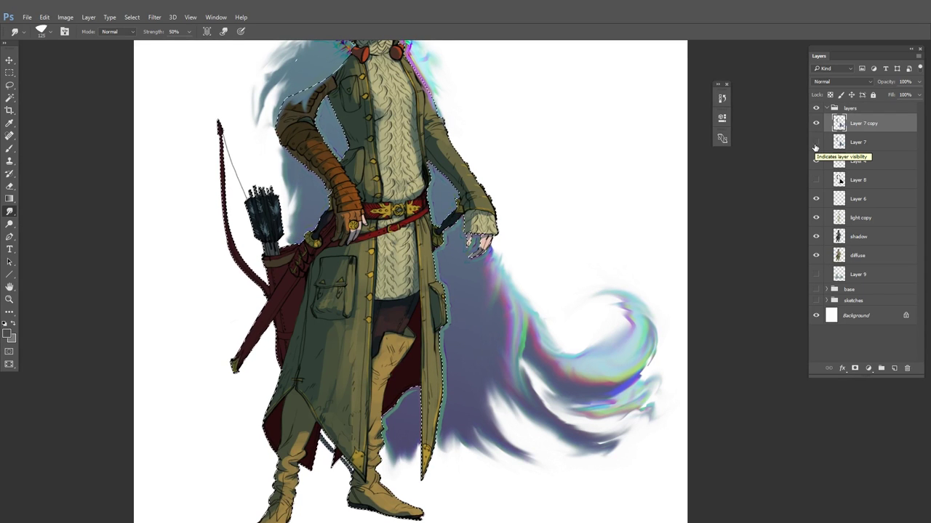
key(ctrl+d)
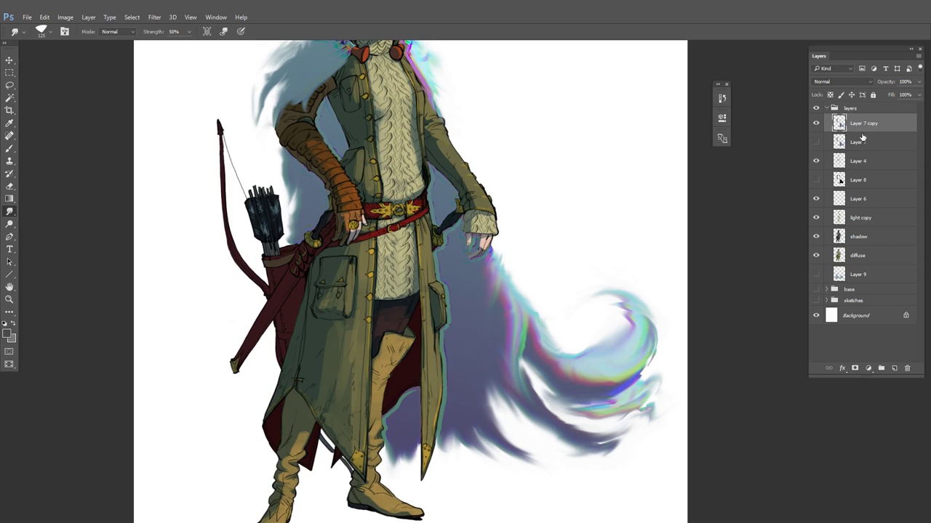
drag(871, 128, 869, 254)
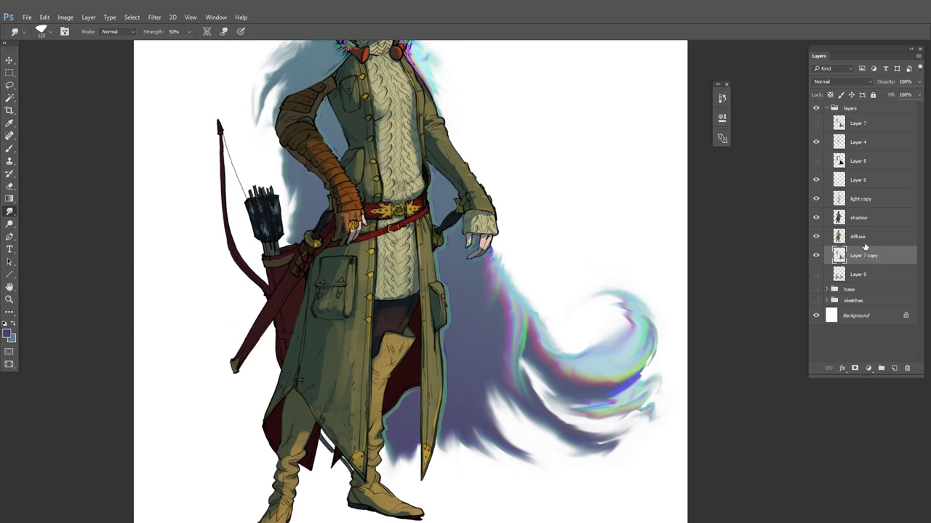
key(Delete)
key(Delete)
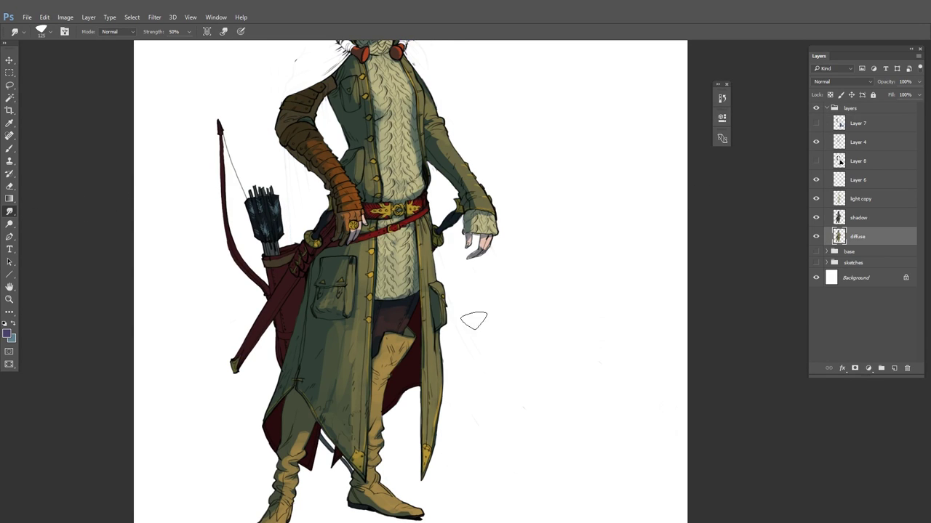
key(ctrl+alt+z)
key(ctrl+alt+z)
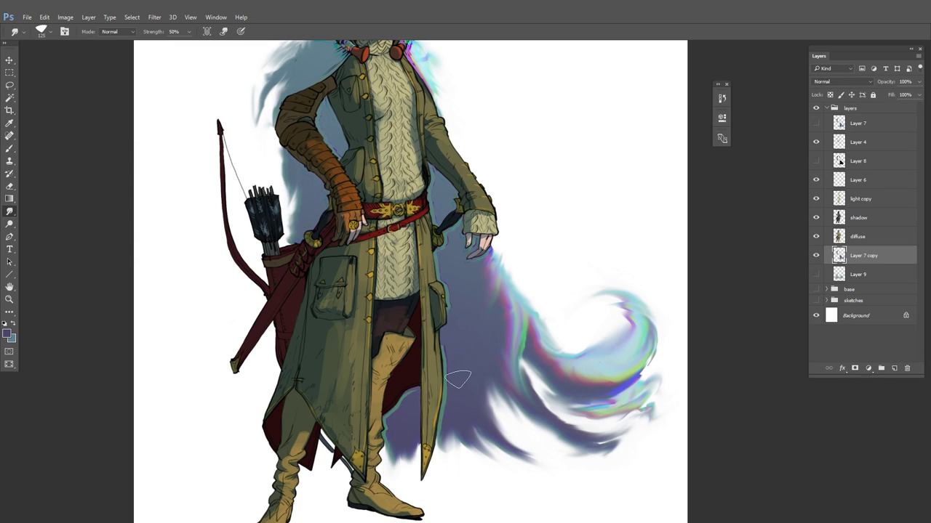
Smudge the cloak's light fringe in behind the coat's edges and between the legs, reducing the brush size to 70
drag(452, 406, 435, 324)
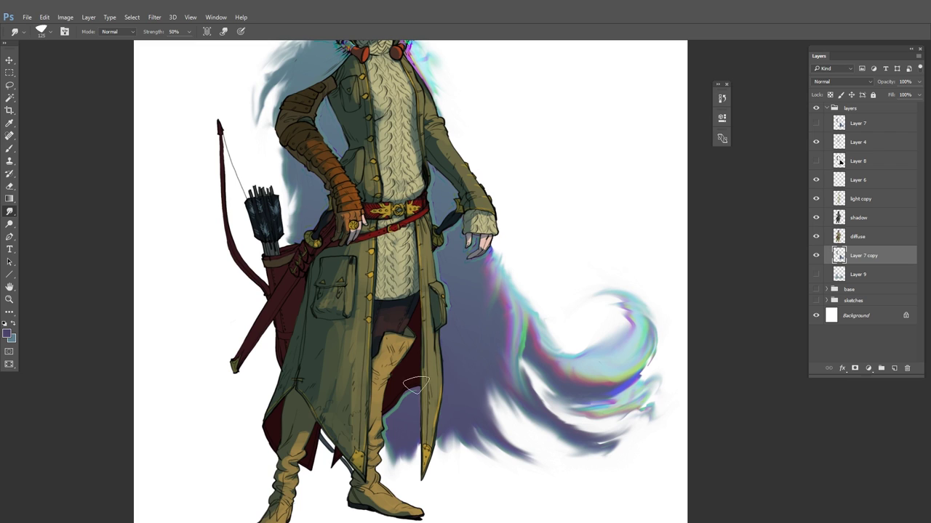
mouse_move(385, 443)
mouse_down()
mouse_move(401, 382)
mouse_move(416, 388)
mouse_up()
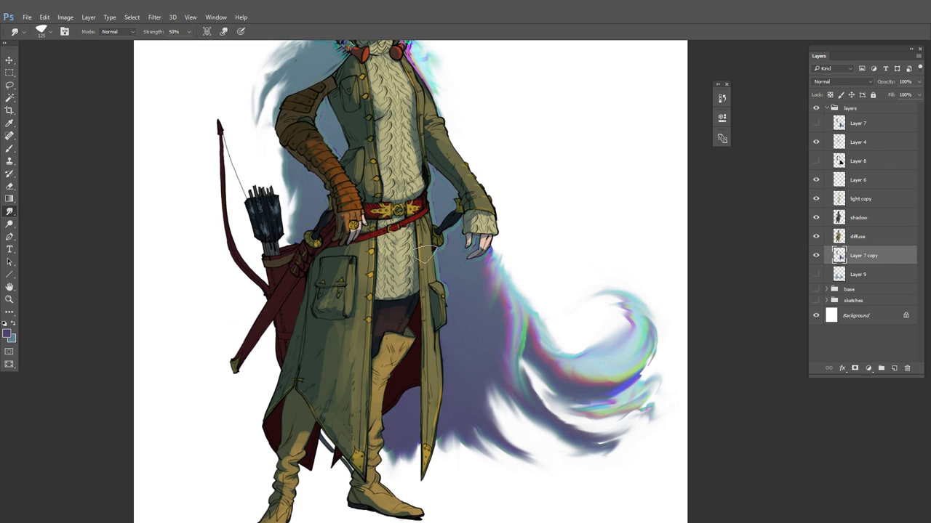
mouse_move(451, 289)
mouse_down()
mouse_move(474, 231)
mouse_move(444, 199)
mouse_move(432, 321)
mouse_up()
key([)
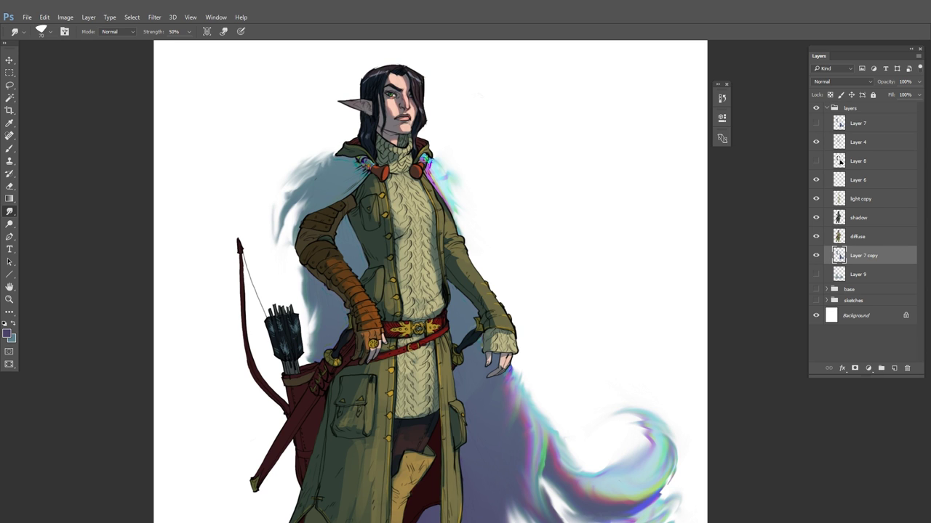
drag(439, 380, 480, 249)
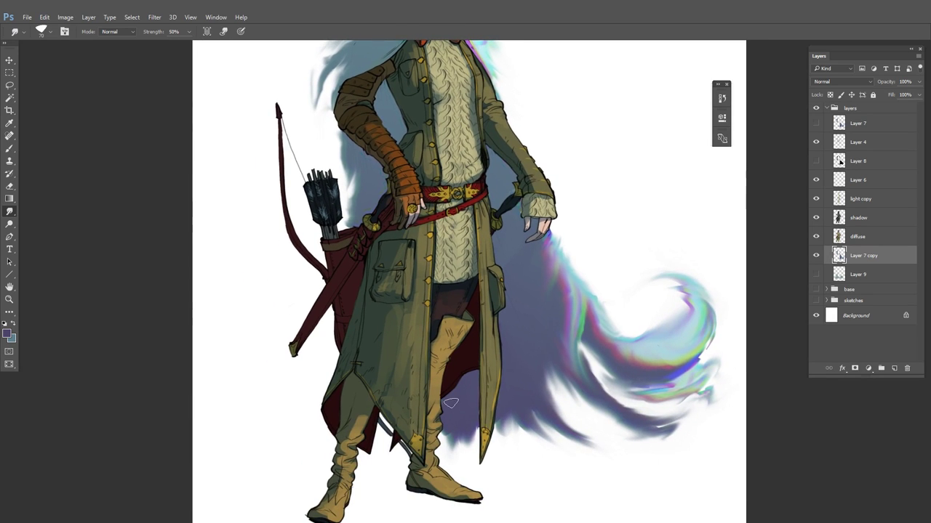
Apply a Motion Blur to Layer 7 copy with an angle of -37° and a distance of 40 pixels
scroll(609, 291, down, 2)
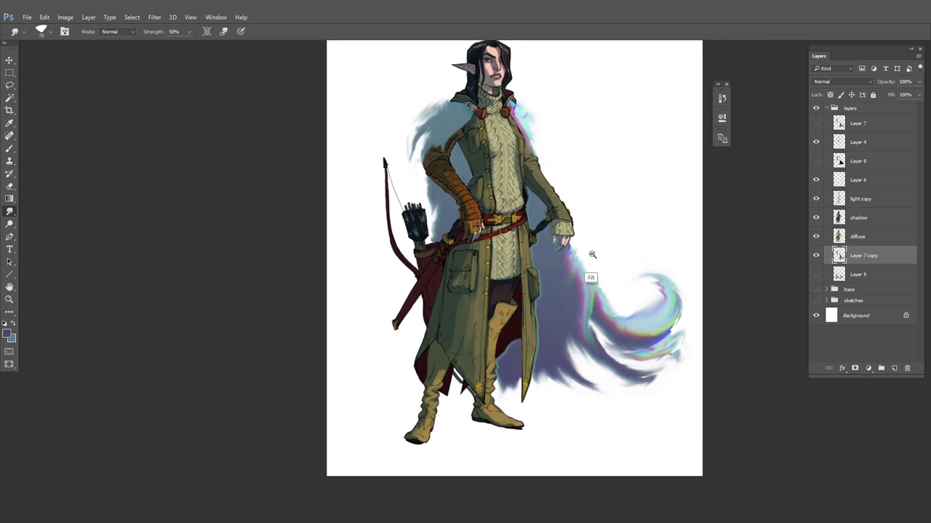
scroll(592, 270, up, 1)
click(154, 16)
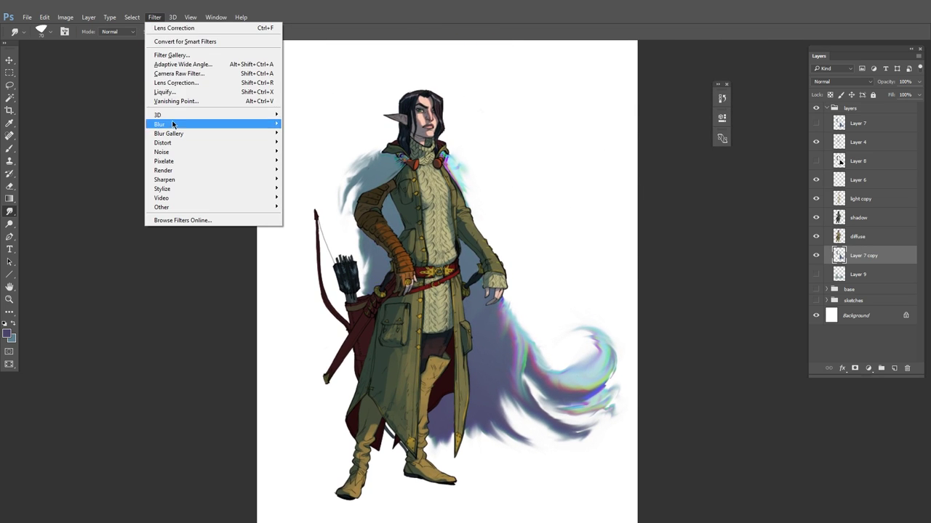
mouse_move(204, 125)
click(117, 178)
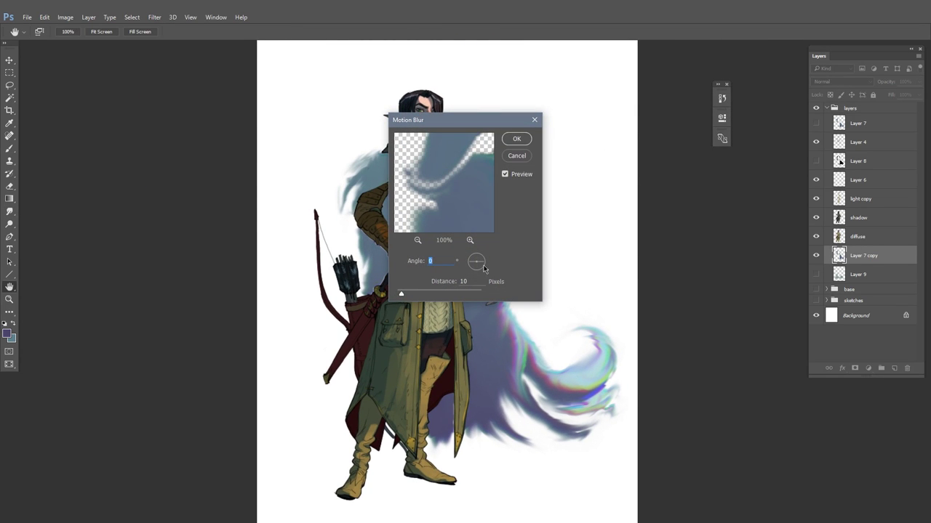
drag(483, 269, 485, 266)
drag(401, 293, 415, 294)
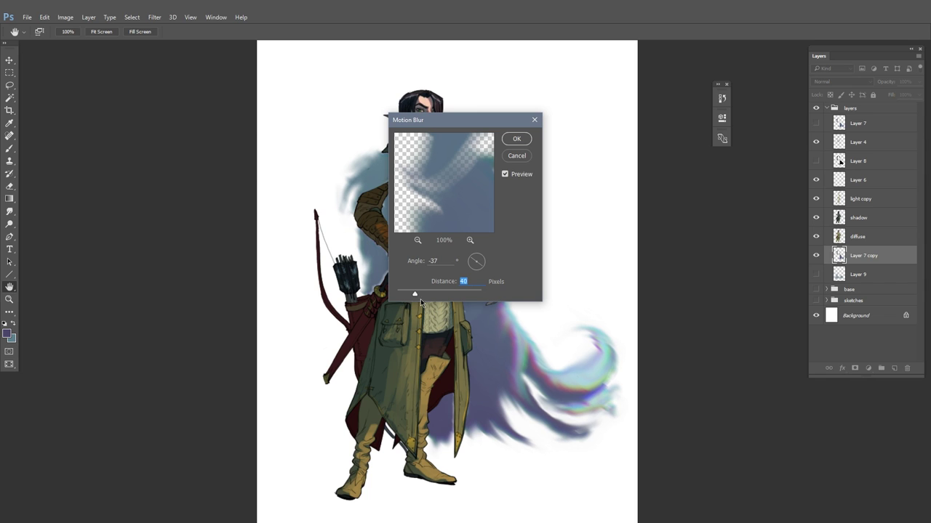
click(516, 140)
Paint over the pale gaps between the cloak and the collar, sleeve, waist and coat hem with blue and purple sampled from the cloak
key(b)
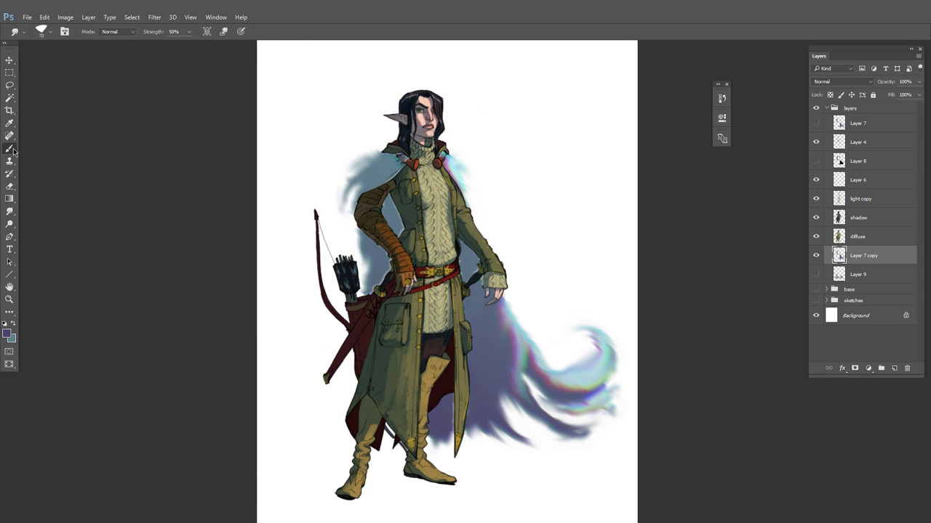
ctrl+click(440, 200)
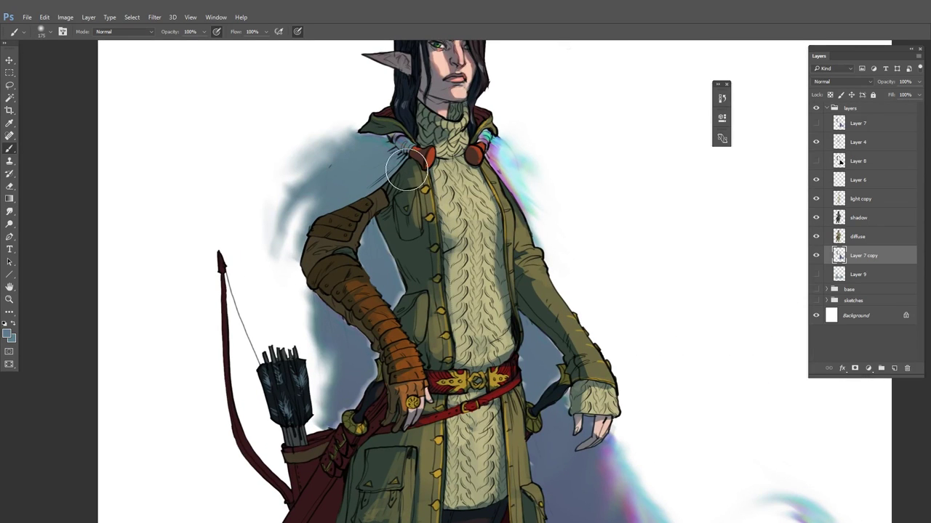
drag(498, 336, 465, 349)
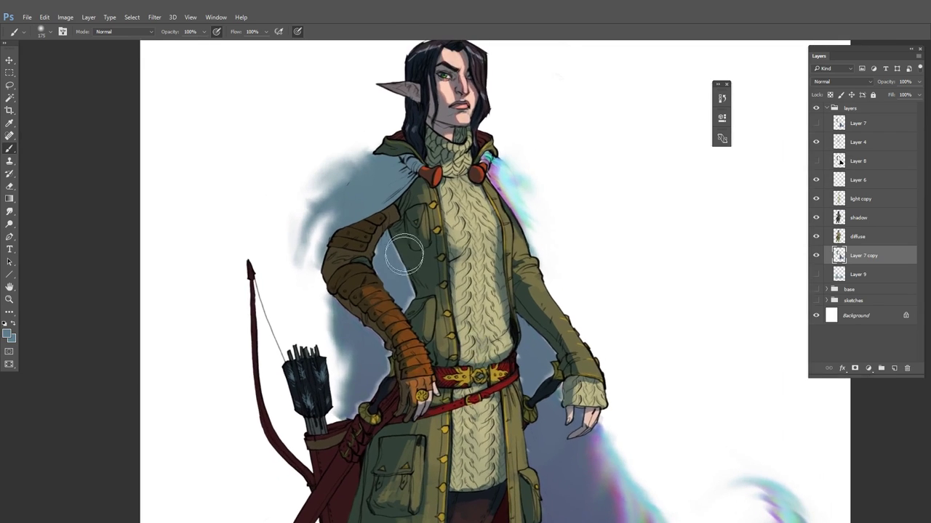
drag(395, 351, 395, 343)
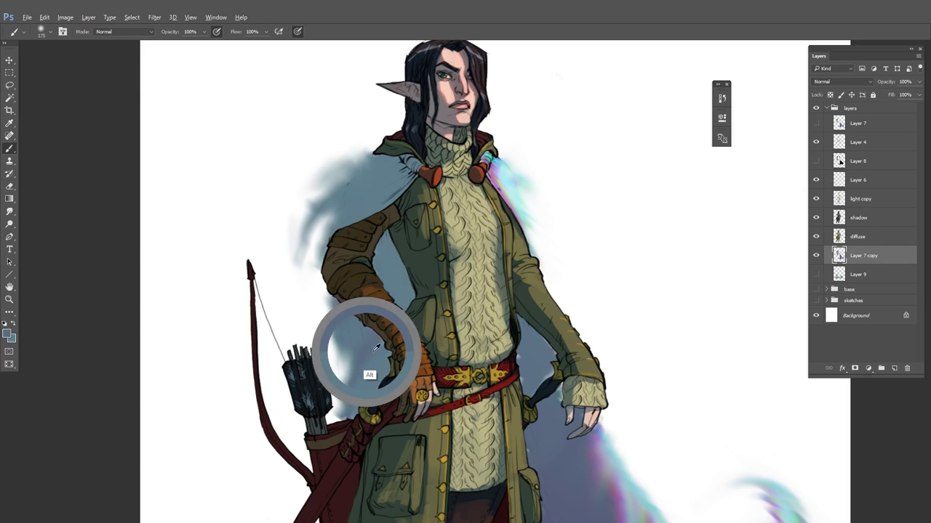
drag(357, 422, 319, 285)
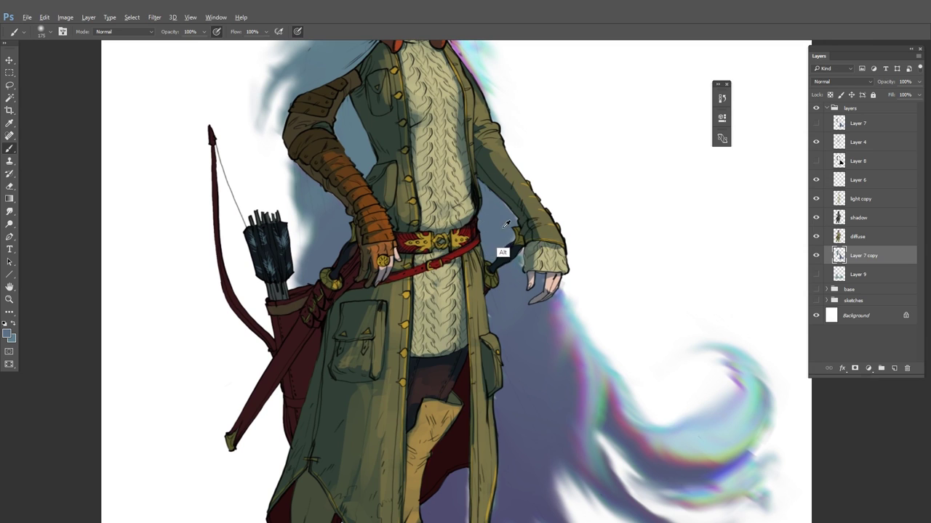
alt+click(503, 312)
drag(506, 400, 499, 269)
alt+click(442, 368)
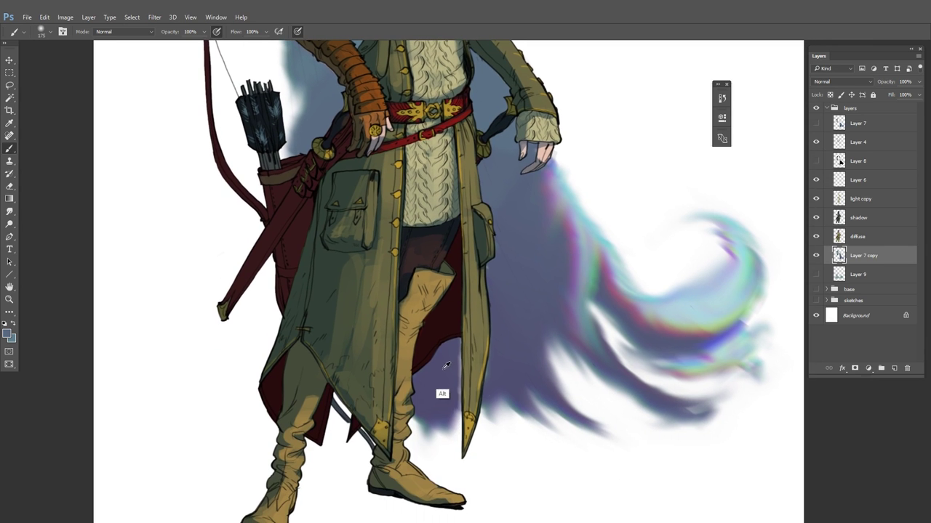
Duplicate the blurred cloak layer as Layer 7 copy 2
scroll(520, 314, down, 5)
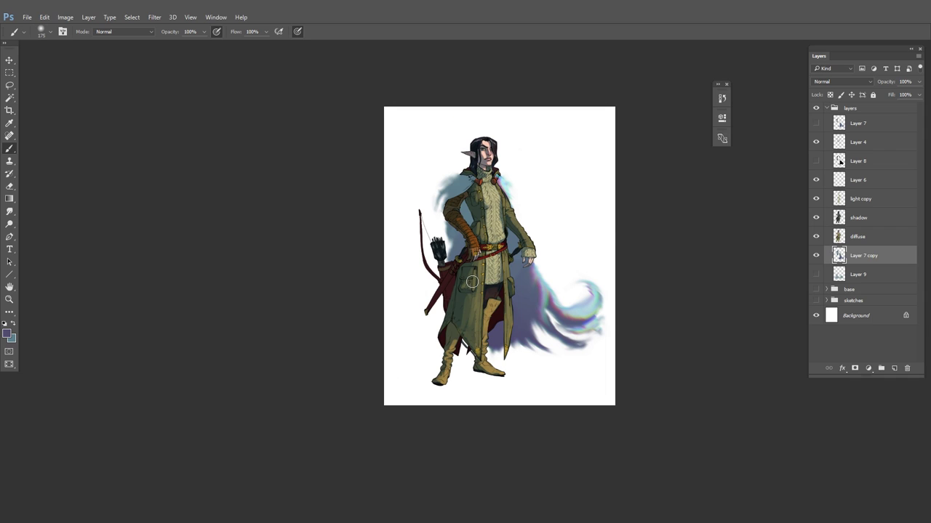
right_click(880, 259)
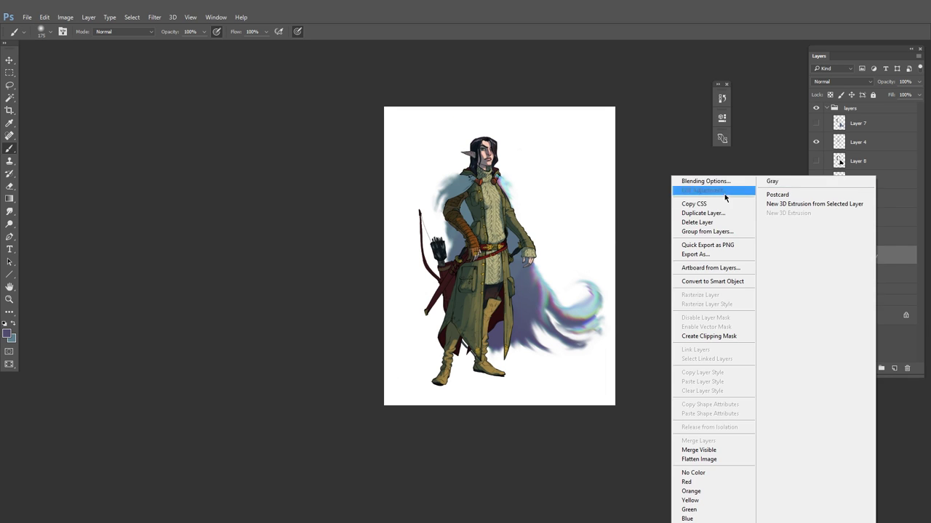
click(716, 216)
click(549, 173)
Dismiss the character settings and display the list of colour channels
click(215, 17)
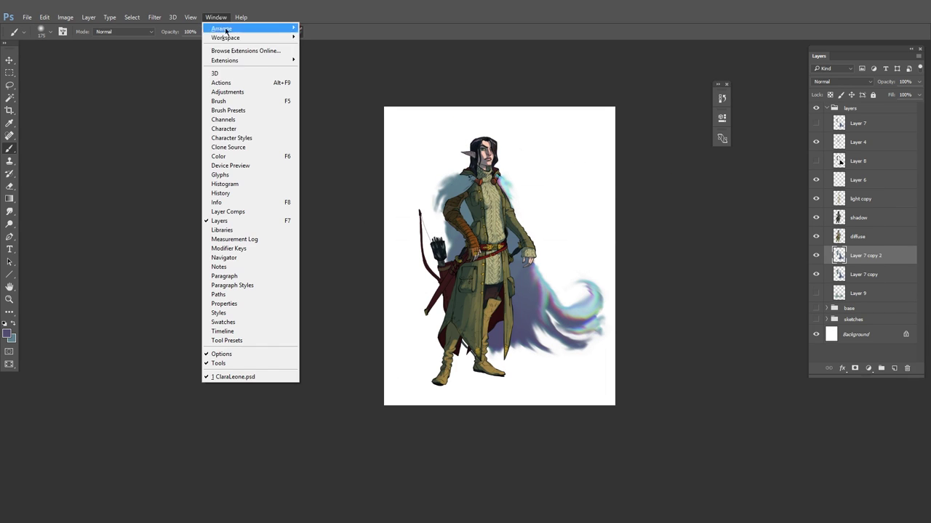
click(241, 131)
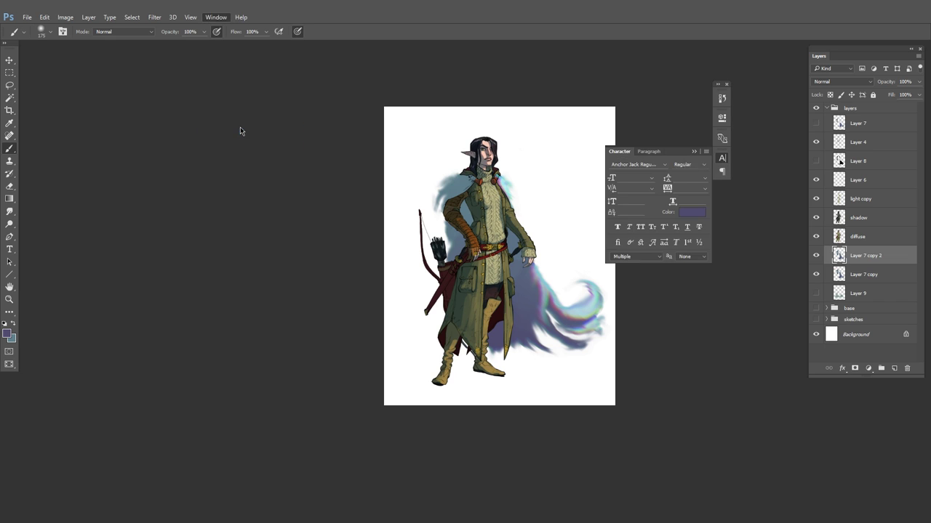
click(702, 153)
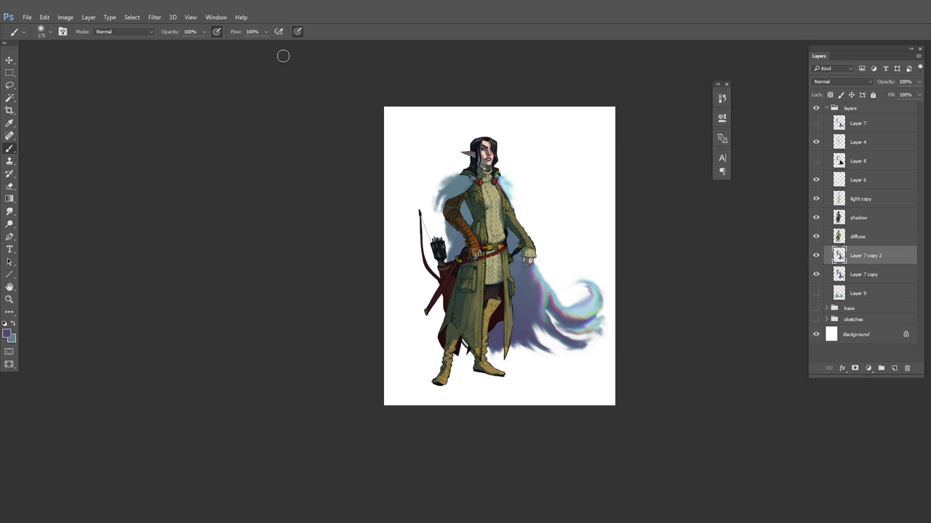
click(215, 17)
click(240, 121)
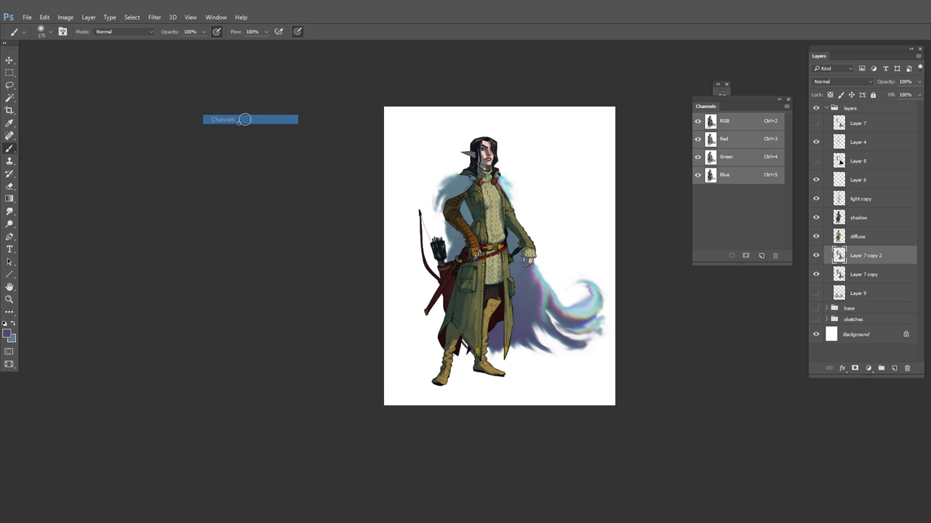
Isolate the Red channel, load the outline of Layer 7 copy 2 as a selection and shift the cloak in that channel
click(737, 139)
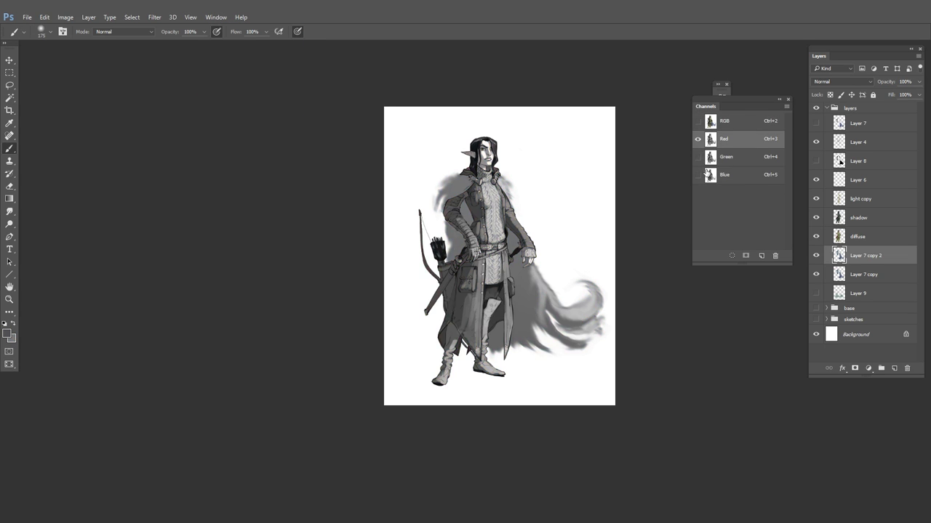
ctrl+click(650, 224)
click(465, 212)
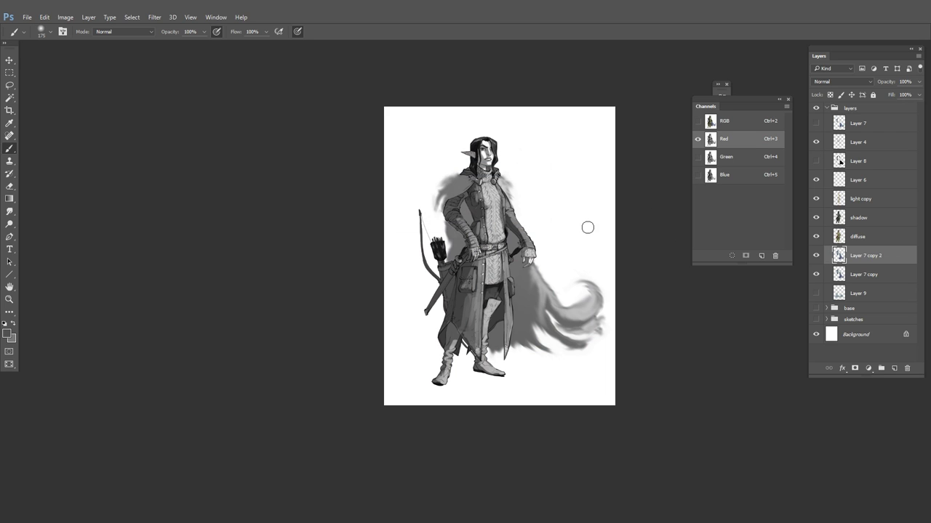
ctrl+click(839, 256)
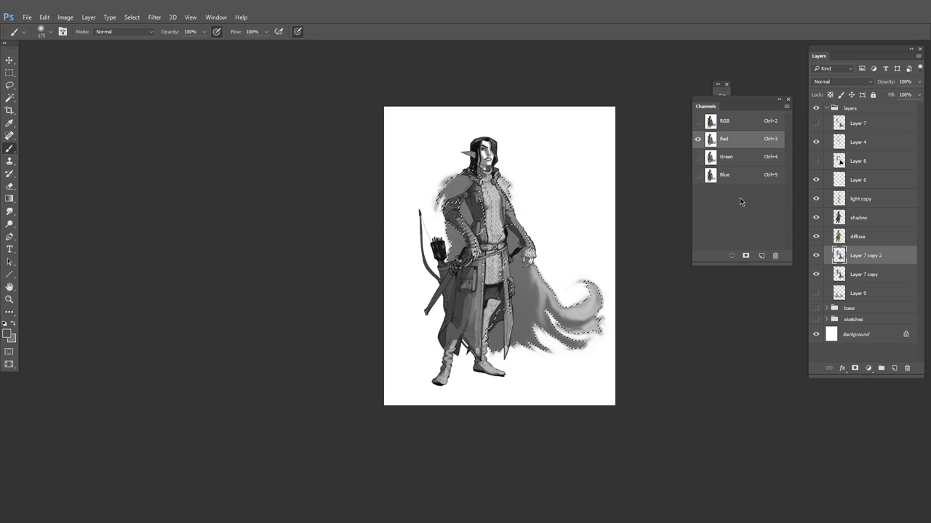
key(ctrl)
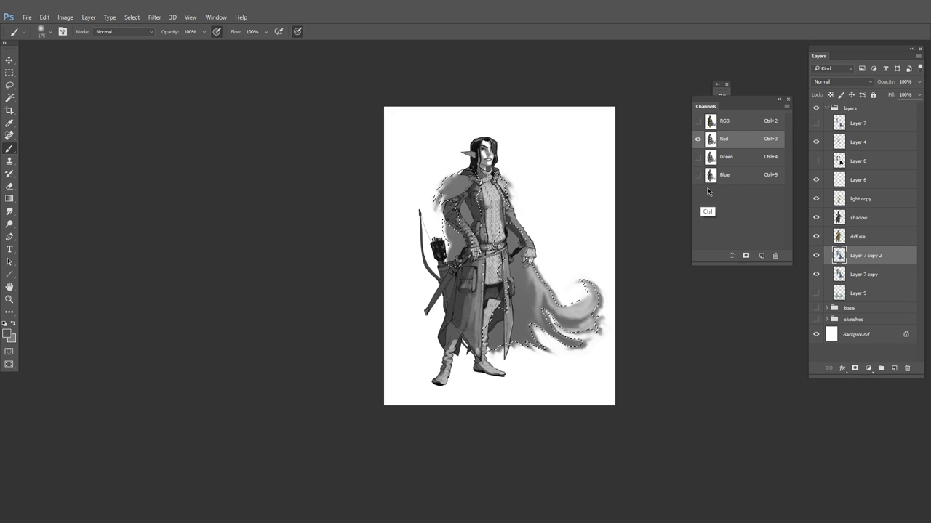
Shift the selected cloak in the Blue channel, show all RGB channels together and inspect the coloured fringes up close
click(711, 181)
click(730, 181)
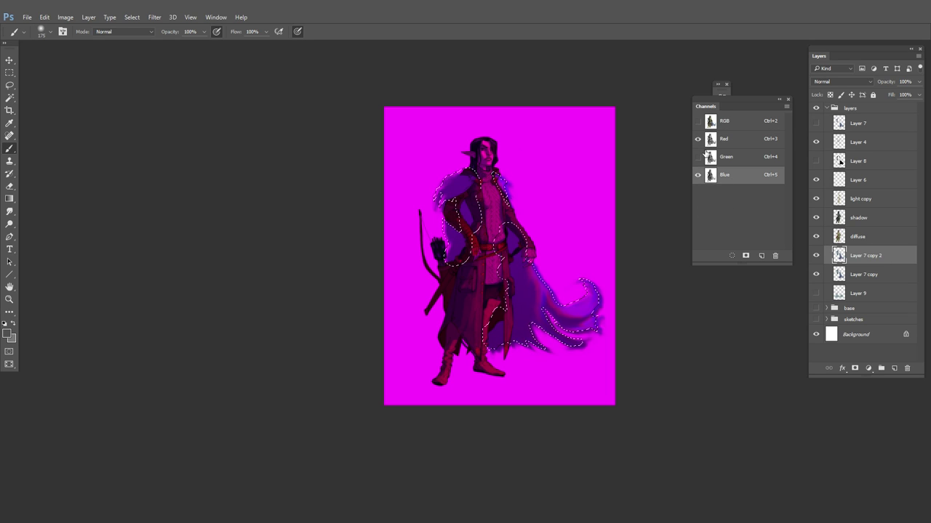
key(ctrl)
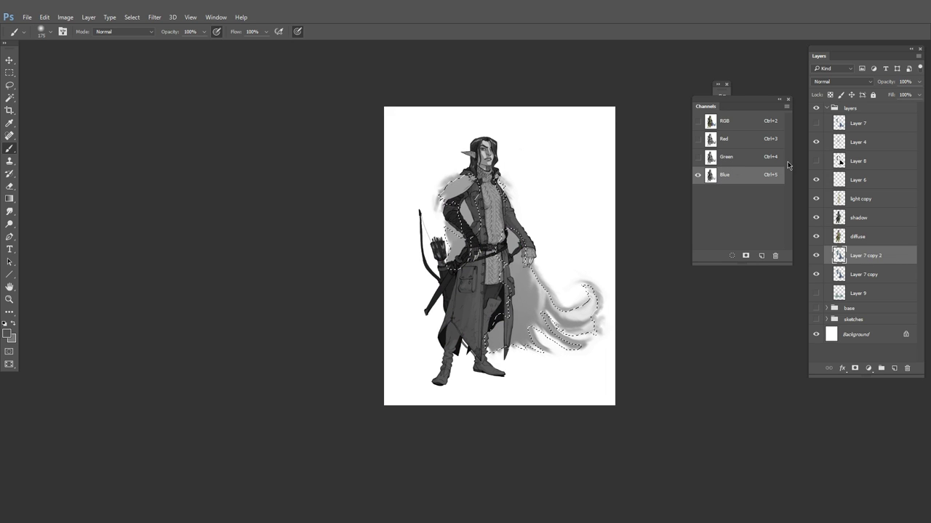
click(698, 121)
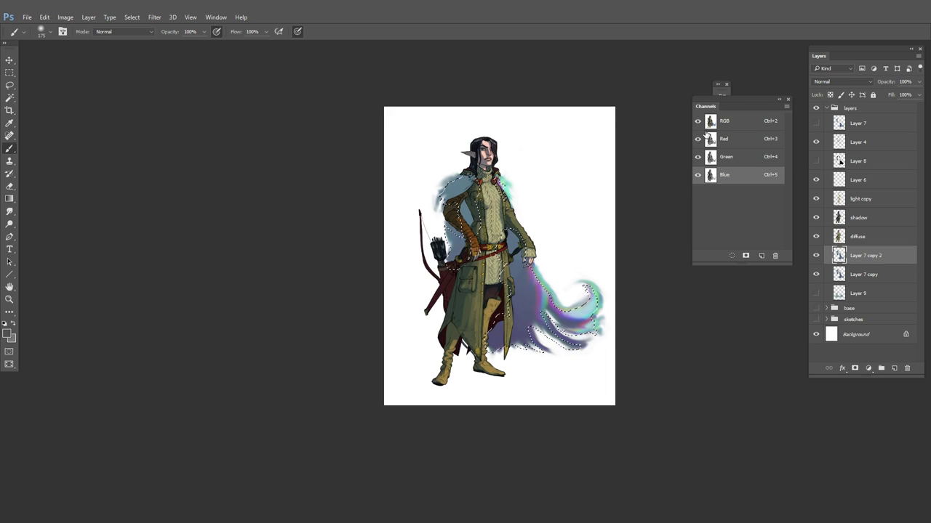
drag(494, 216, 596, 252)
drag(602, 312, 580, 208)
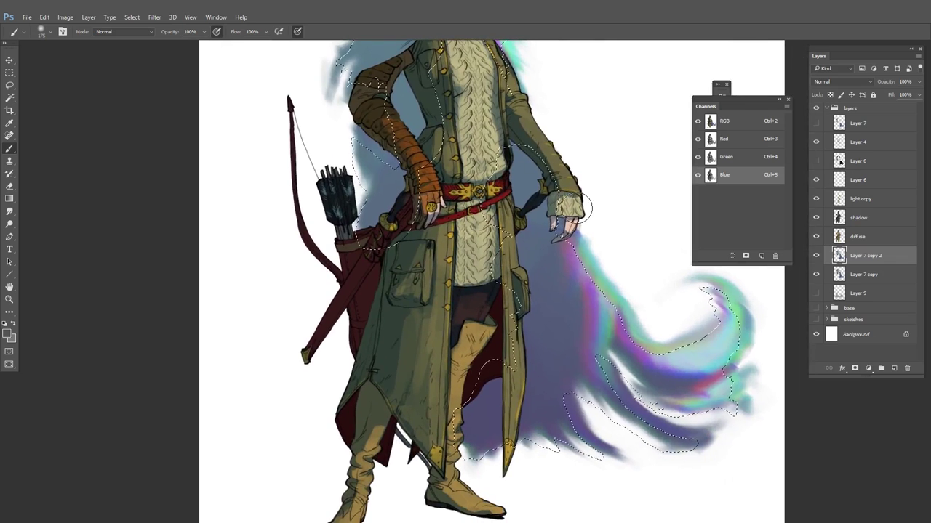
Deselect the cloak, and undo the last shifts made to it in the Blue channel
key(ctrl+d)
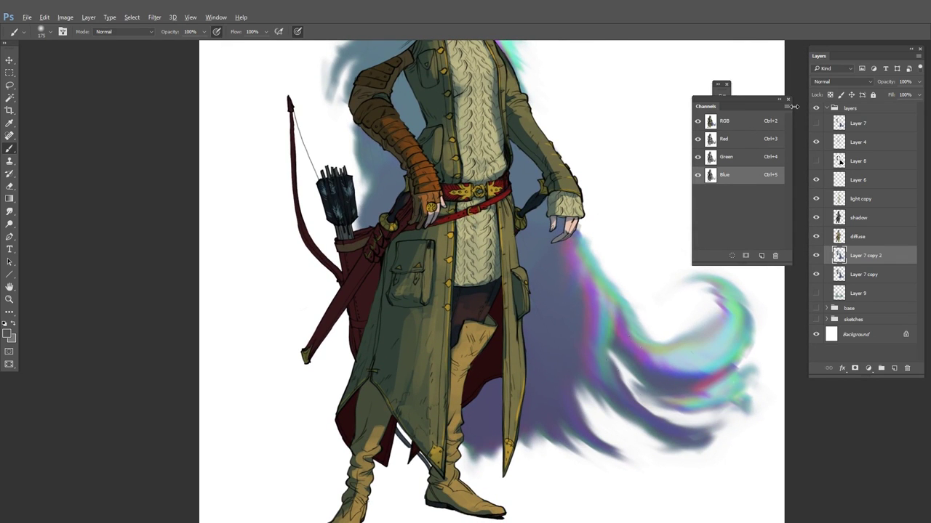
key(ctrl+alt+z)
key(ctrl+alt+z)
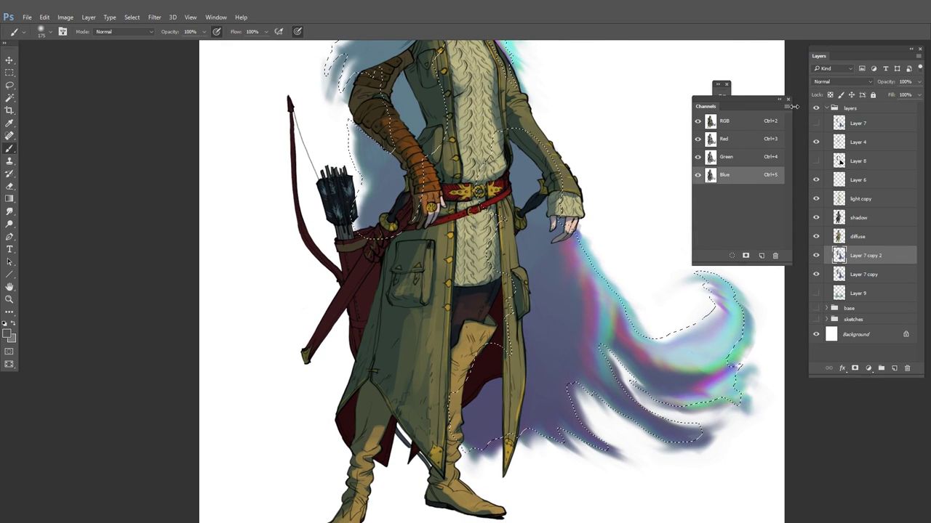
Deselect the cloak and toggle Layer 7 copy 2 to compare its coloured fringe with the layer below
key(ctrl+d)
click(819, 260)
click(820, 259)
click(820, 259)
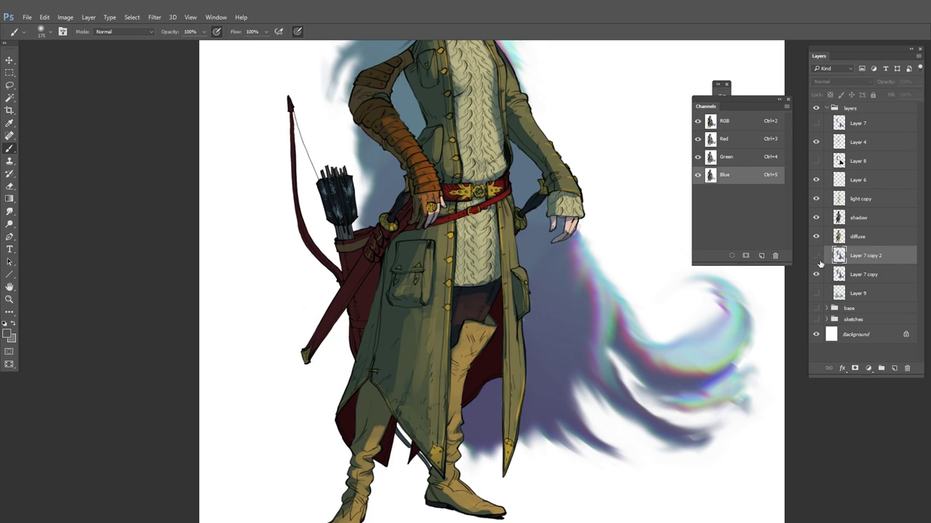
click(820, 261)
drag(667, 307, 621, 346)
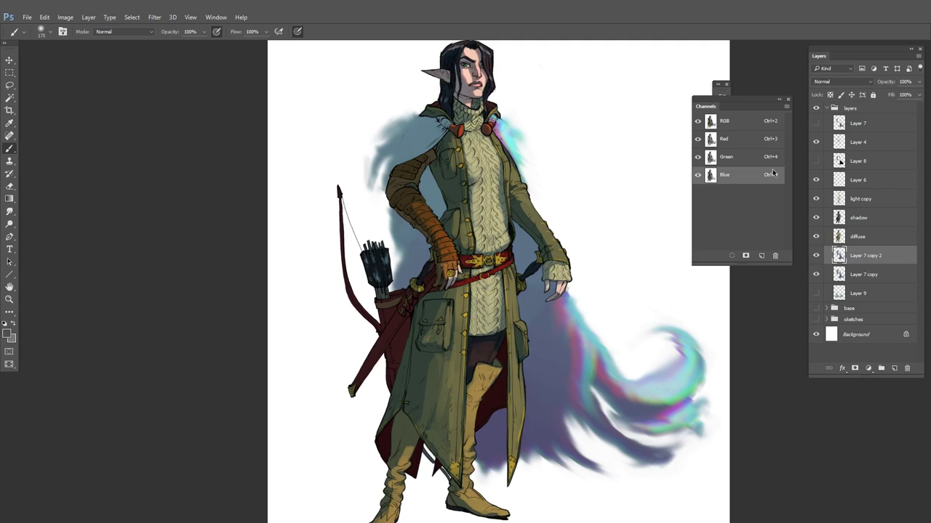
Activate the Red channel with the cloak's outline selected and shift the cloak far to the left and slightly up in it
ctrl+click(725, 140)
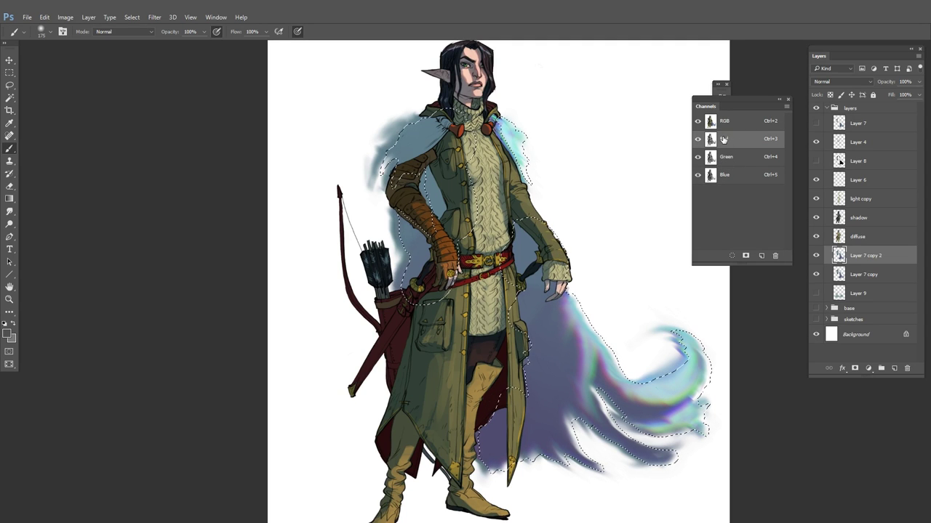
key(ctrl+shift+Left)
key(ctrl+shift+Left)
key(ctrl+shift+Left)
key(ctrl+shift+Left)
key(ctrl+shift+Left)
key(ctrl+shift+Left)
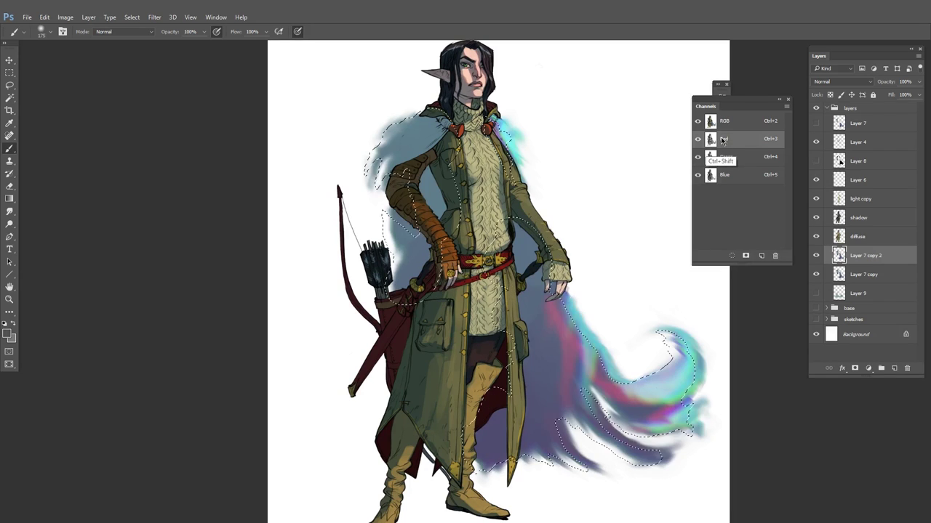
key(ctrl+shift+Left)
key(ctrl+shift+Left)
key(ctrl+shift+Left)
key(ctrl+shift+Left)
key(ctrl+shift+Left)
key(ctrl+shift+Up)
key(ctrl+shift+Up)
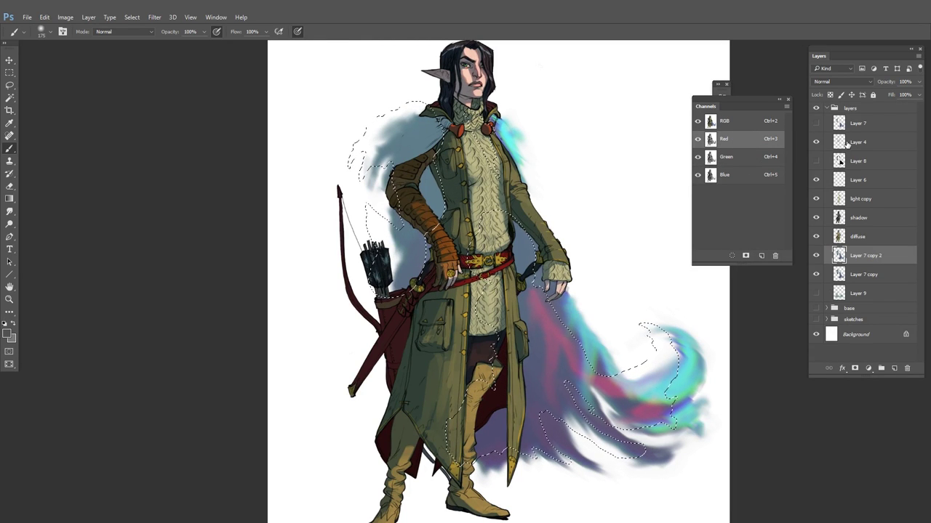
Deselect the cloak and toggle Layer 7 copy 2 to compare the widened colour fringe with the layer beneath
click(817, 147)
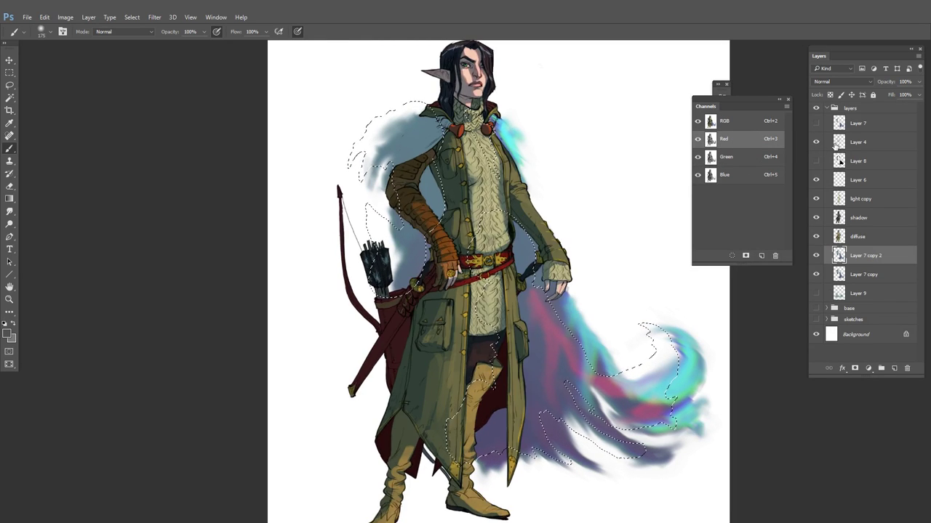
click(817, 256)
click(817, 256)
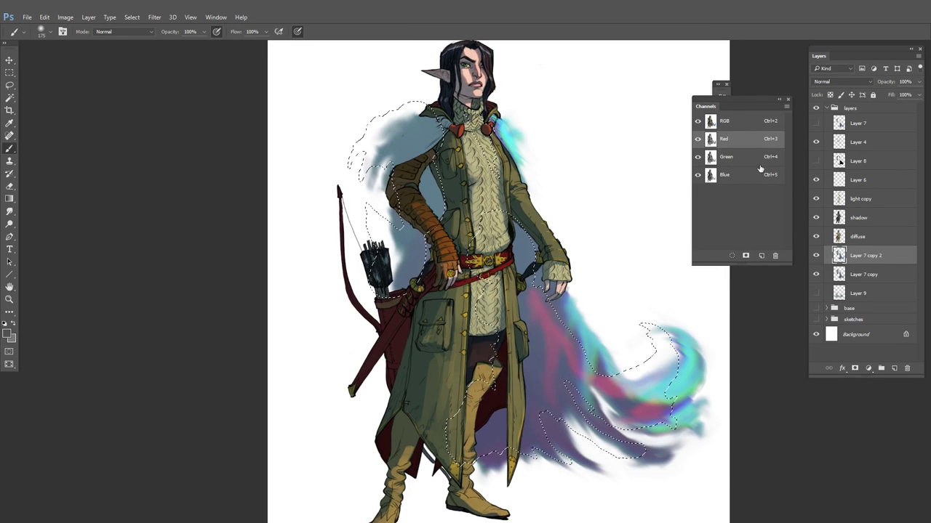
drag(539, 267, 687, 322)
key(ctrl+d)
click(817, 259)
click(817, 259)
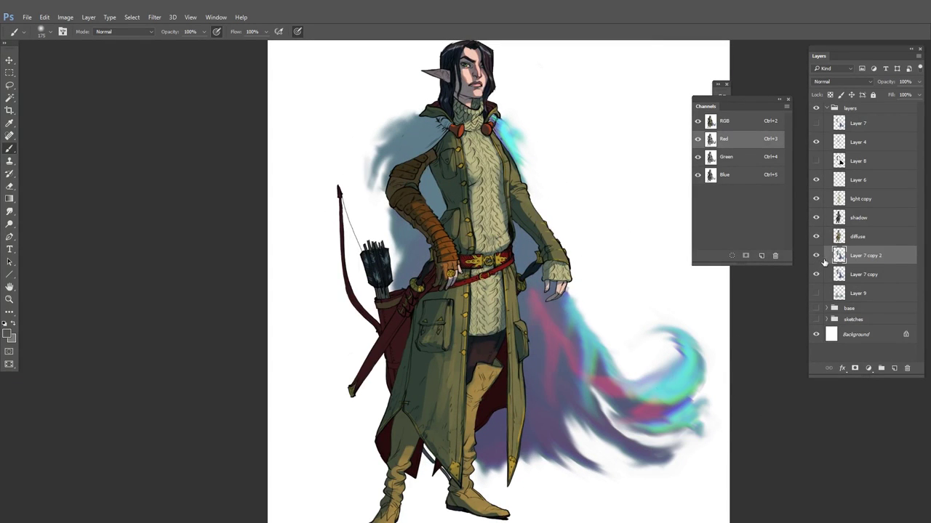
double_click(822, 260)
Reactivate all colour channels, check the fringe once more and merge Layer 7 copy 2 down into Layer 7 copy
click(854, 113)
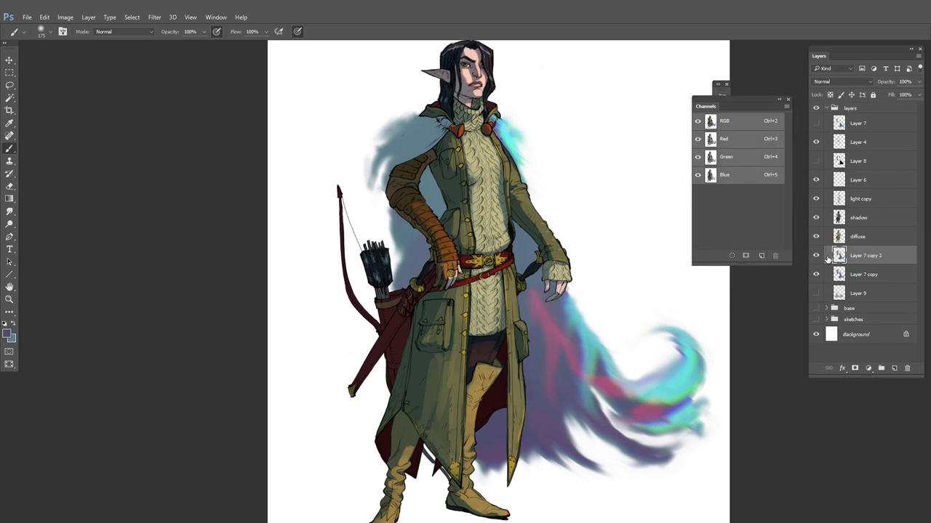
click(816, 256)
click(816, 255)
click(816, 256)
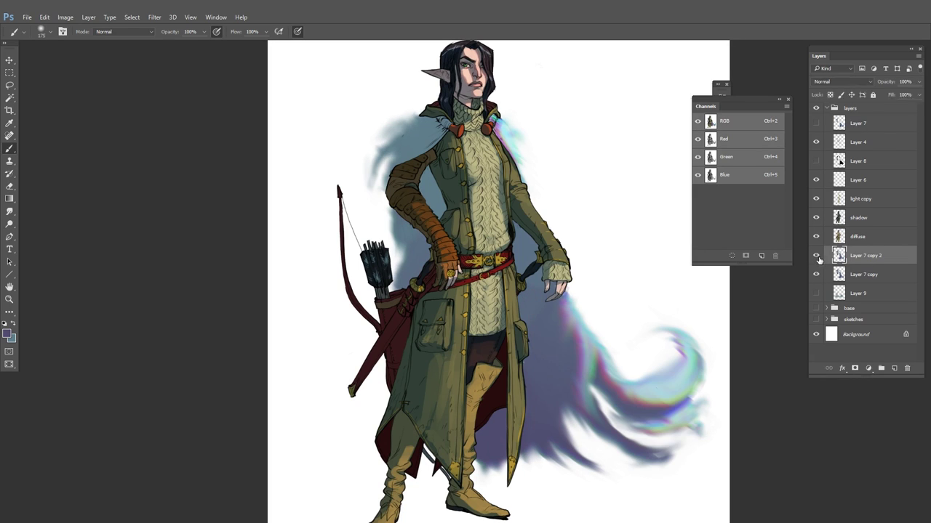
click(816, 256)
key(ctrl+e)
Try a light cyan freehand shape on a new layer over the cloak's trailing strands, and discard that layer
key(l)
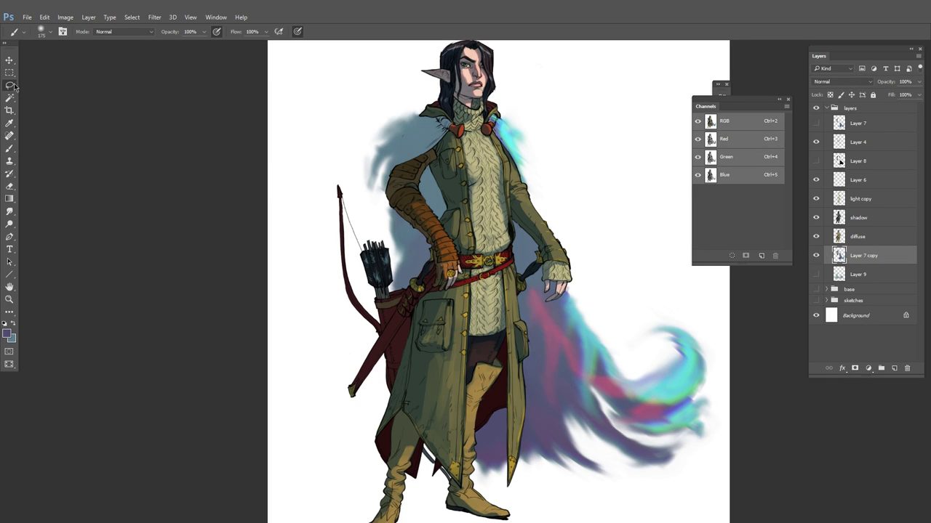
mouse_move(575, 267)
mouse_down()
mouse_move(553, 465)
mouse_move(545, 278)
mouse_up()
key(ctrl+shift+alt+n)
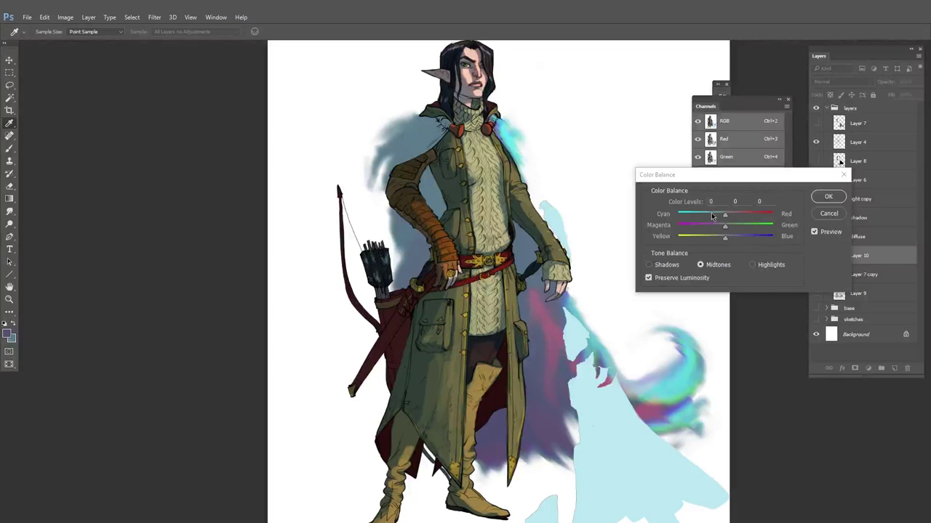
click(825, 216)
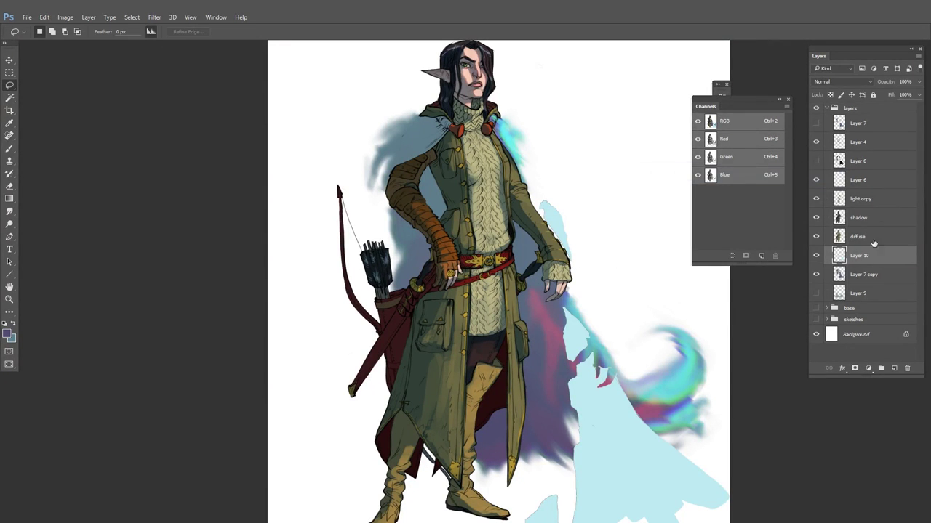
click(815, 255)
click(816, 256)
drag(865, 258, 907, 367)
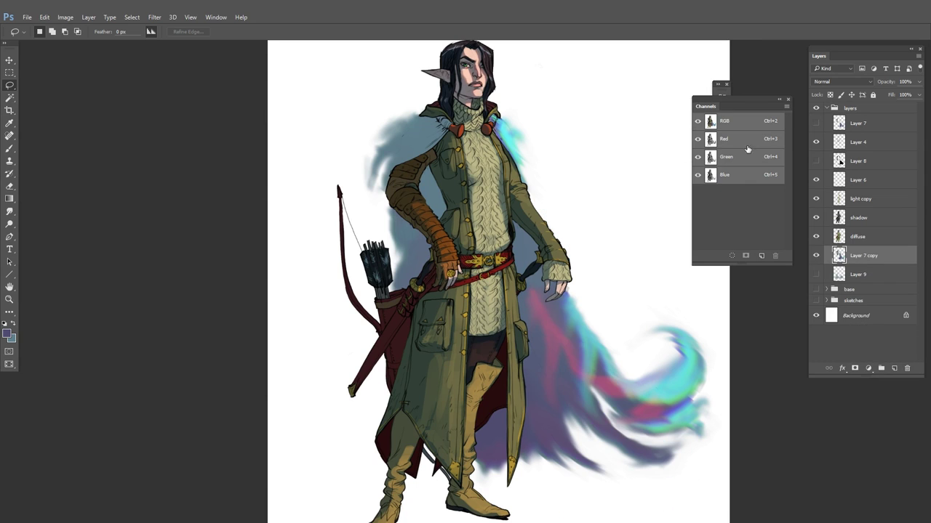
Close the channel list and duplicate Layer 7 copy as Layer 7 copy 2
click(787, 101)
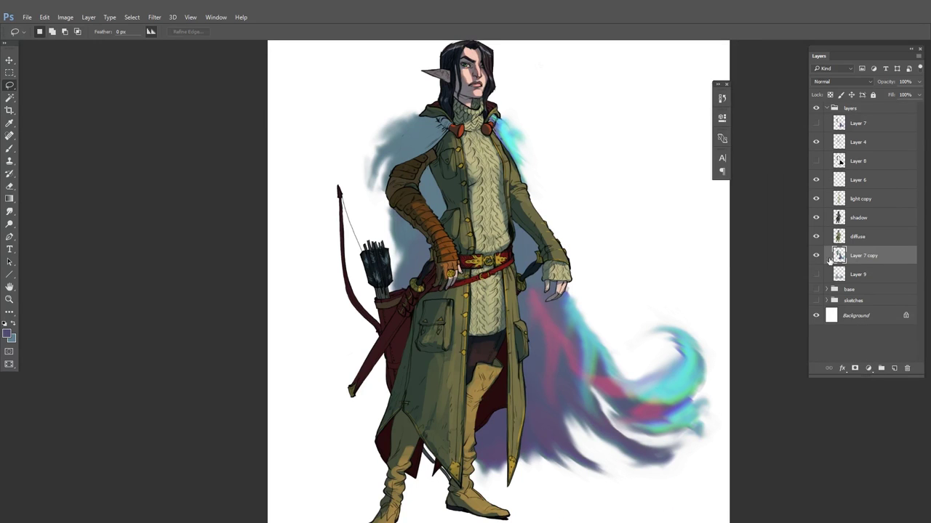
right_click(861, 259)
click(680, 210)
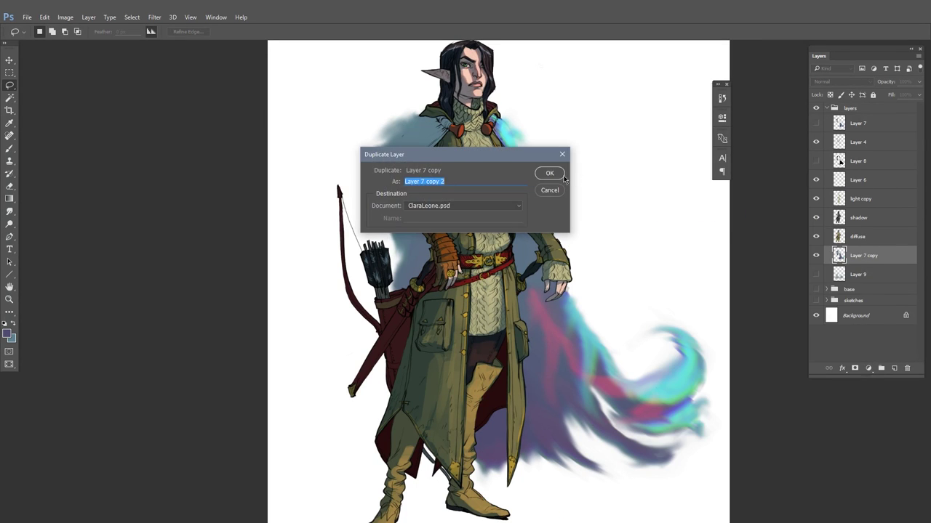
click(561, 175)
Move the duplicated cloak to the upper left, rotate it about 80° and place its coloured strands behind the elf's shoulder and bracer
drag(721, 430, 538, 218)
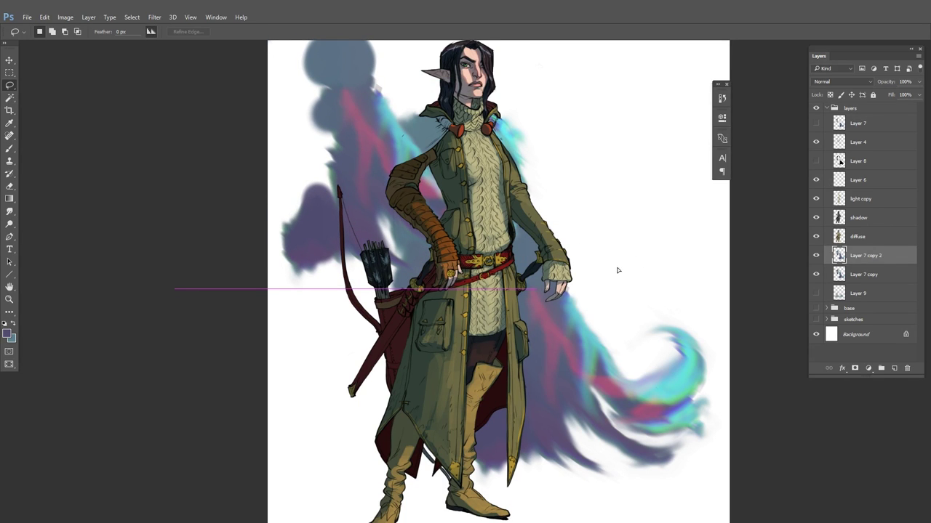
key(ctrl+t)
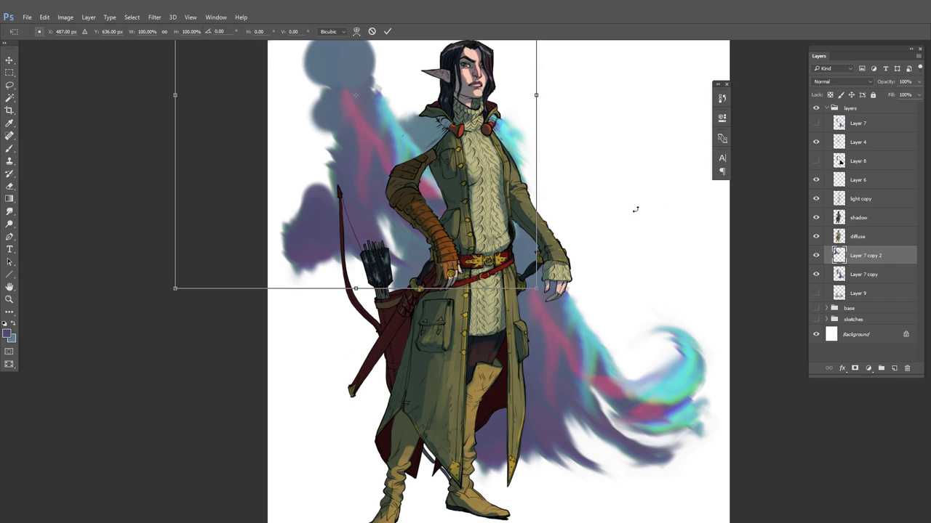
drag(672, 157, 471, 169)
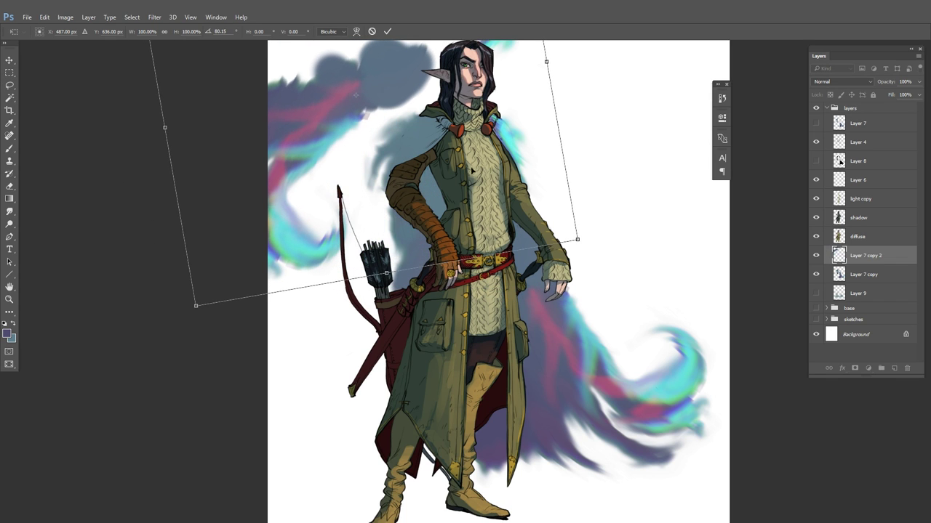
key(Return)
drag(501, 231, 570, 232)
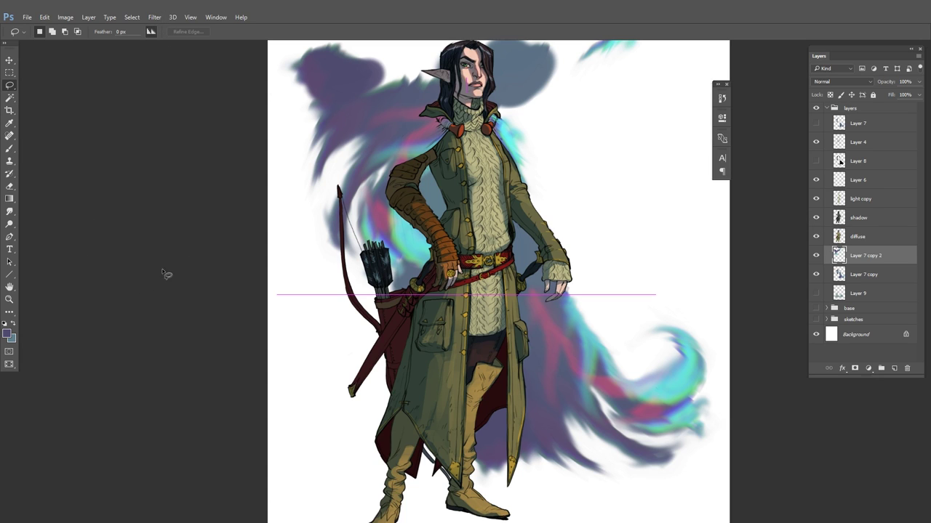
Apply a Motion Blur to Layer 7 copy 2 with an angle of 61° and a distance of 124 pixels
key(alt+t)
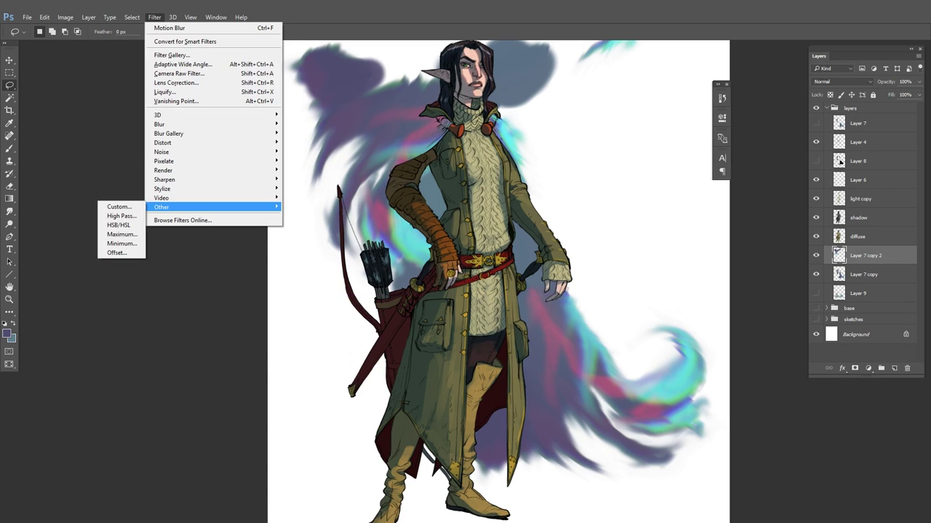
click(160, 312)
click(154, 18)
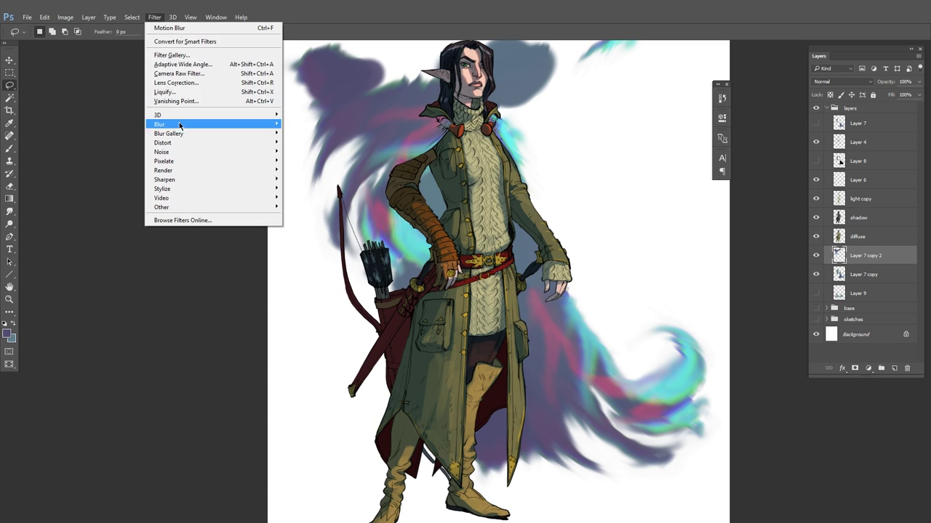
mouse_move(180, 125)
click(130, 180)
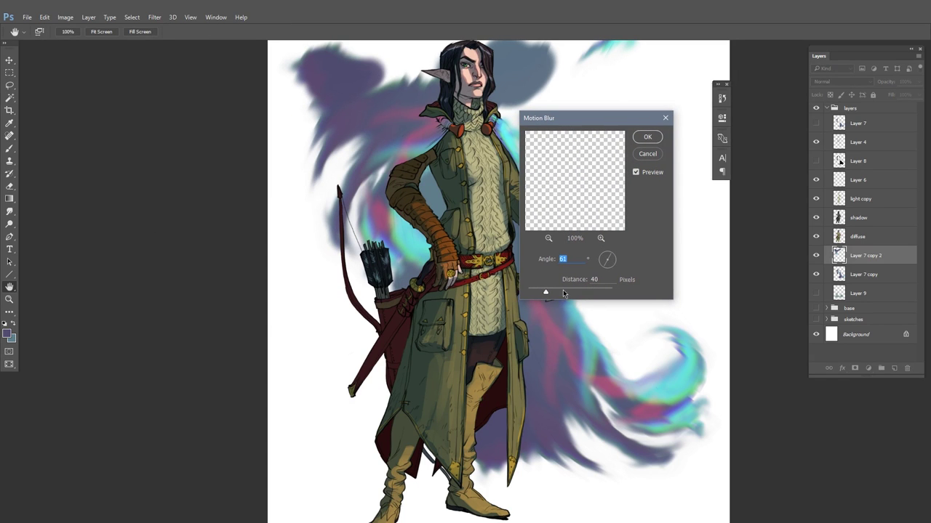
drag(552, 292, 567, 293)
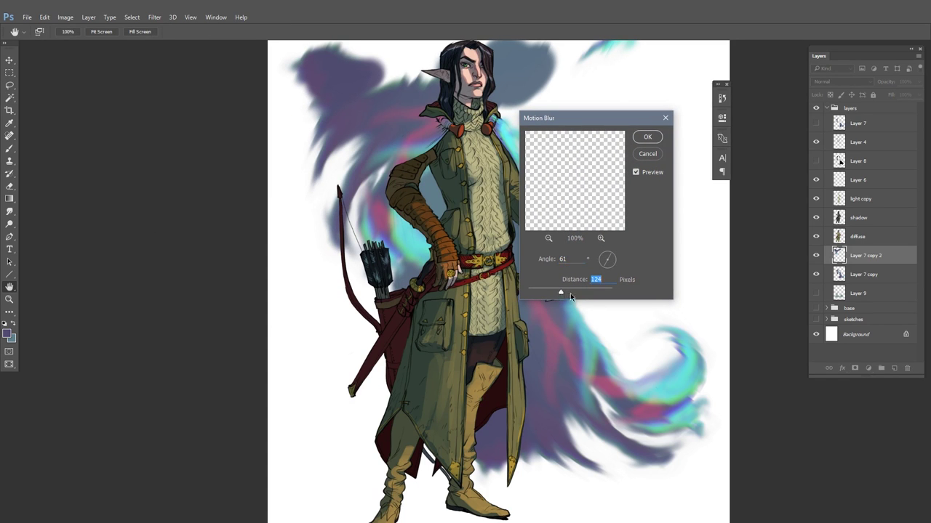
click(648, 138)
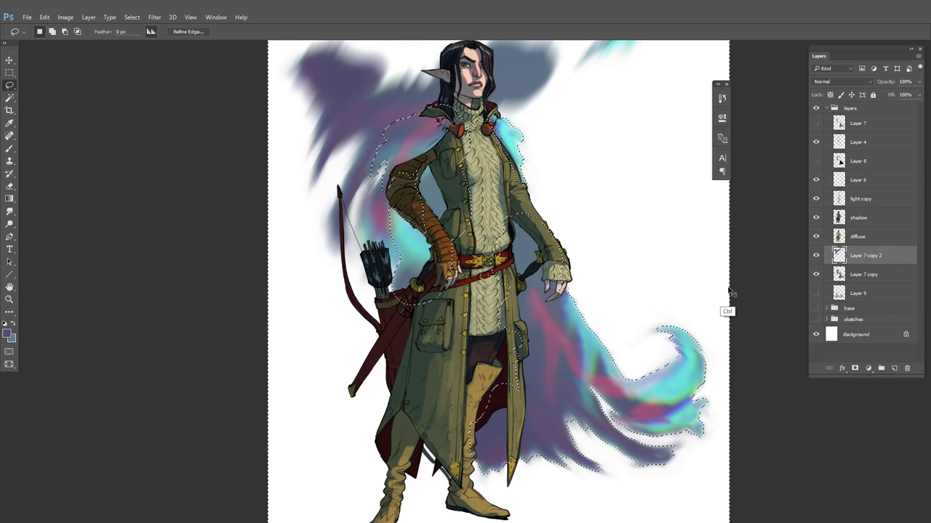
Trim the blurred copy to the cloak's outline, deselect, compare it with the original and merge it into Layer 7 copy
key(ctrl+d)
click(816, 261)
click(816, 261)
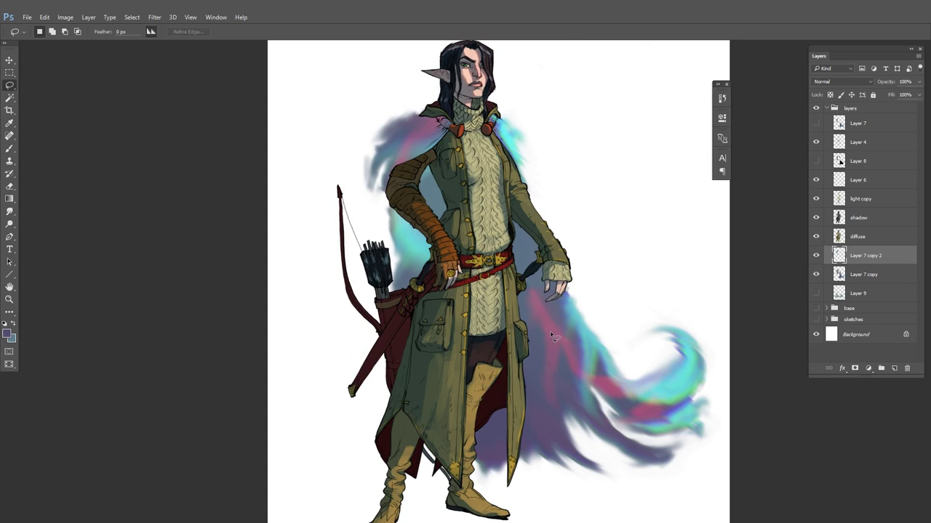
key(ctrl+e)
Add a layer mask to Layer 7 copy and fade the cloak's lower hem with a soft black brush at size 1000
click(854, 369)
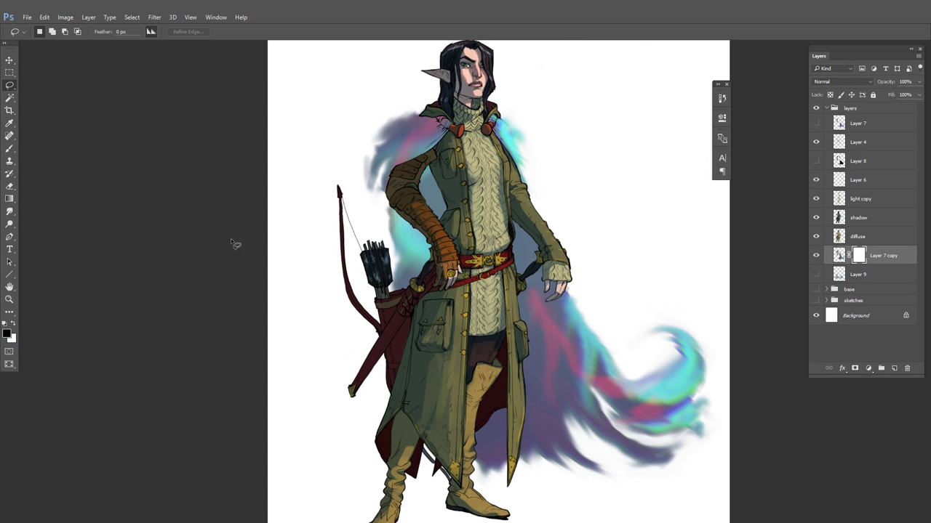
key(b)
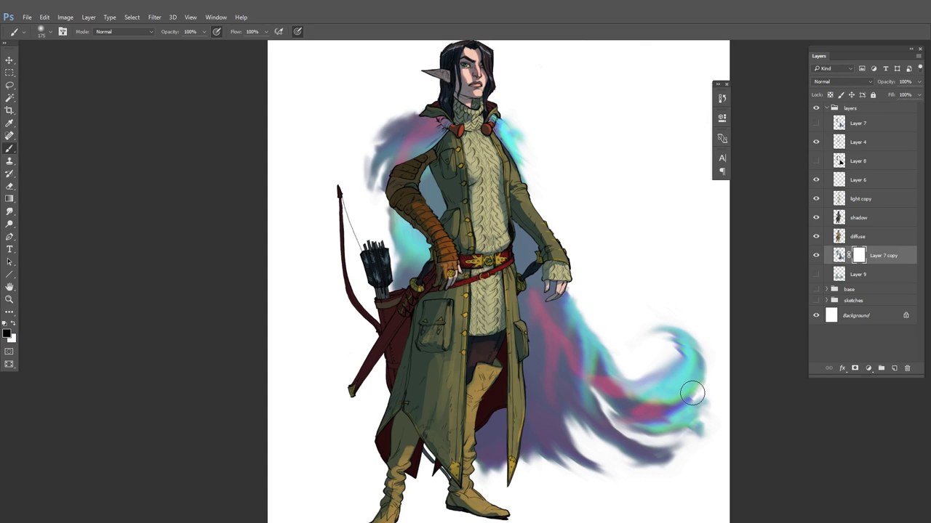
key(bracketright)
key(bracketright)
key(bracketright)
key(bracketright)
key(bracketright)
key(bracketright)
key(bracketright)
key(bracketright)
key(bracketright)
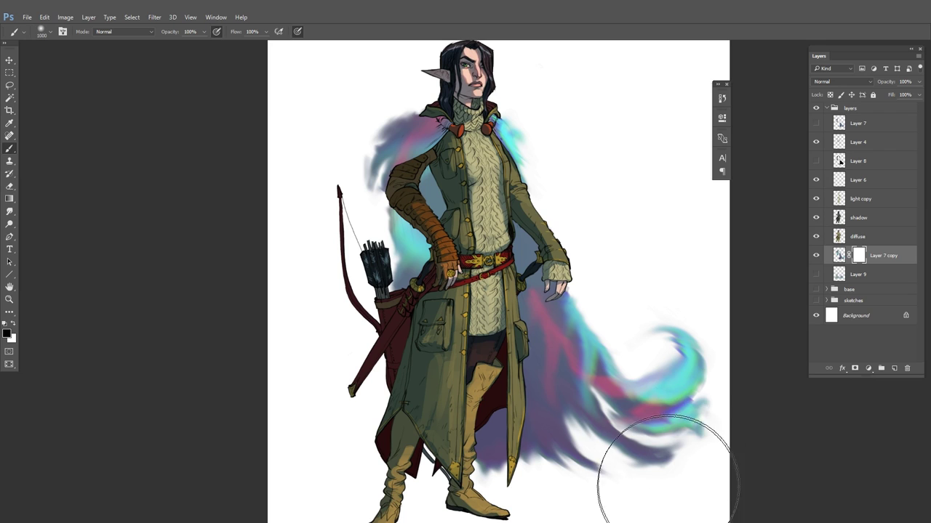
drag(669, 480, 657, 463)
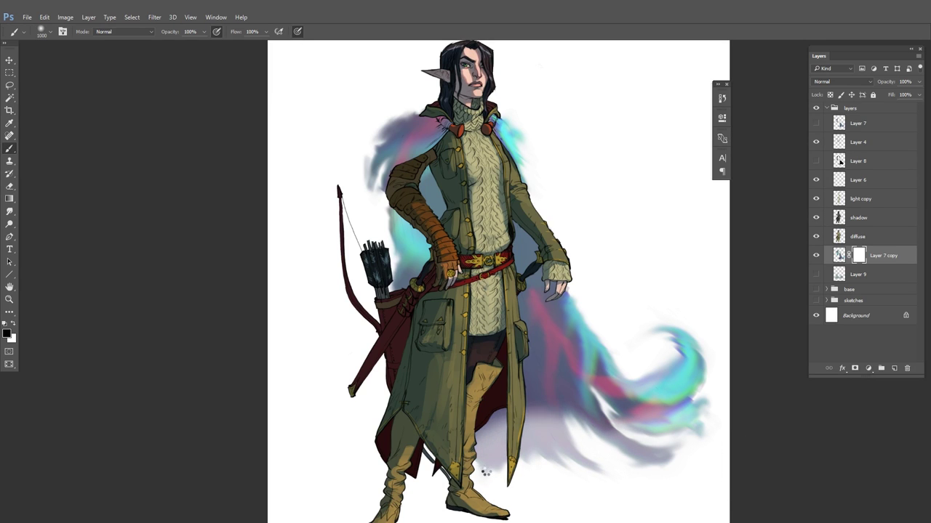
Fade the cloak's swirling tail and the fur behind the bracer-arm shoulder on the mask with the black brush at size 700
key(bracketleft)
key(bracketleft)
key(bracketleft)
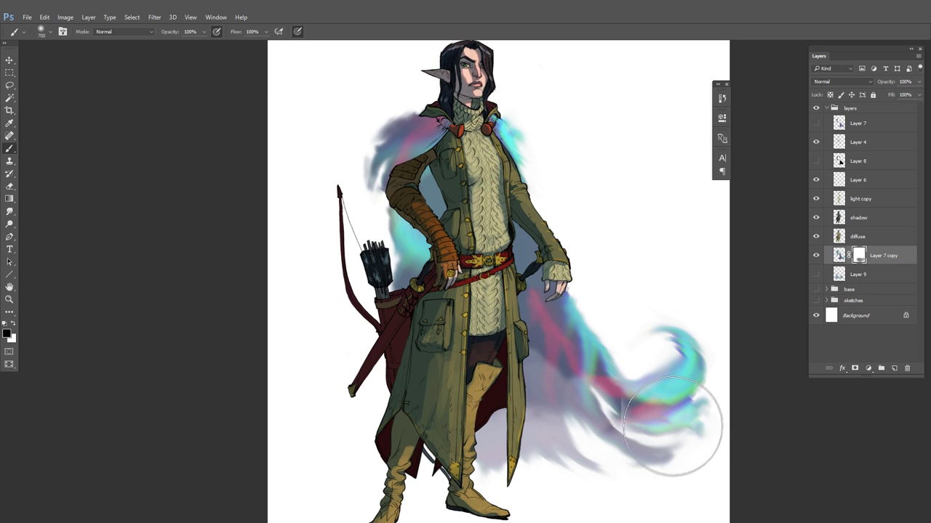
key(bracketright)
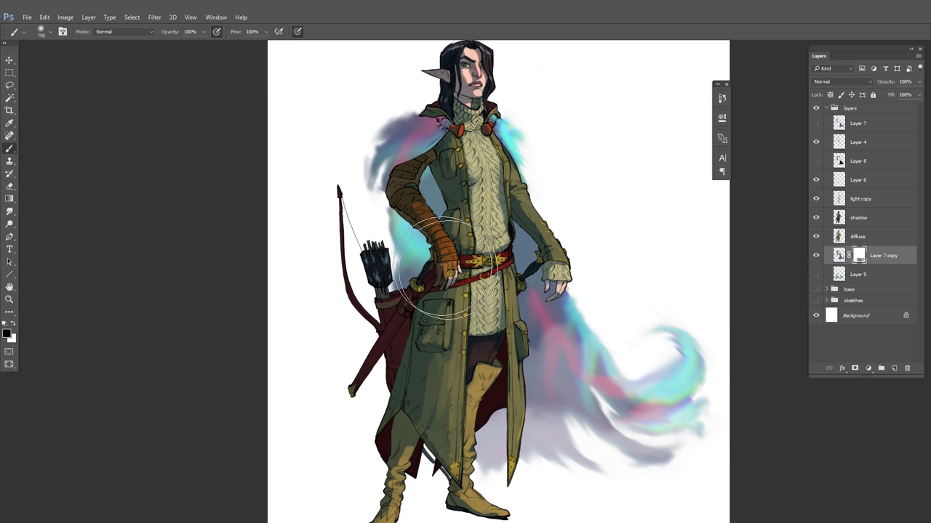
mouse_move(369, 148)
mouse_down()
mouse_move(395, 128)
mouse_move(388, 120)
mouse_move(399, 150)
mouse_up()
key(bracketleft)
key(bracketleft)
key(bracketleft)
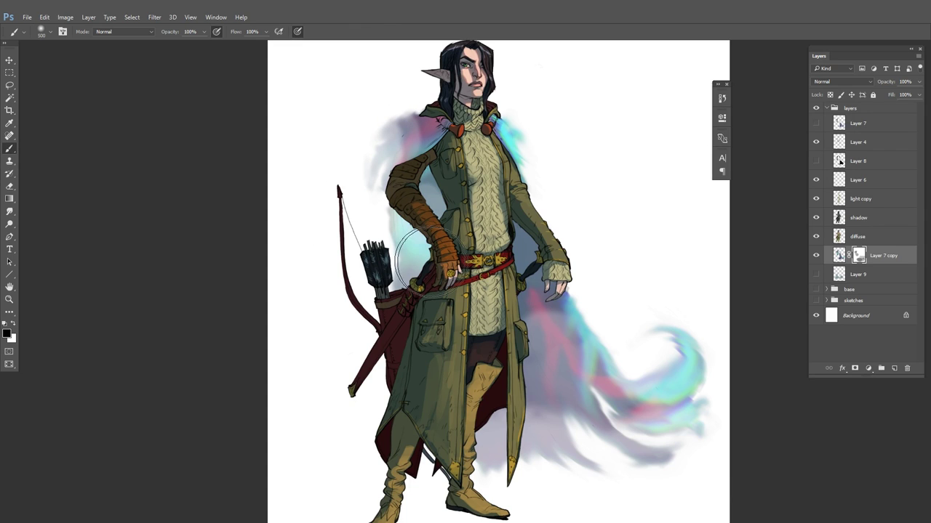
Fade the cloak's lower hem and the underside of its tail on the mask with the black brush at sizes 400 to 500
drag(605, 443, 697, 477)
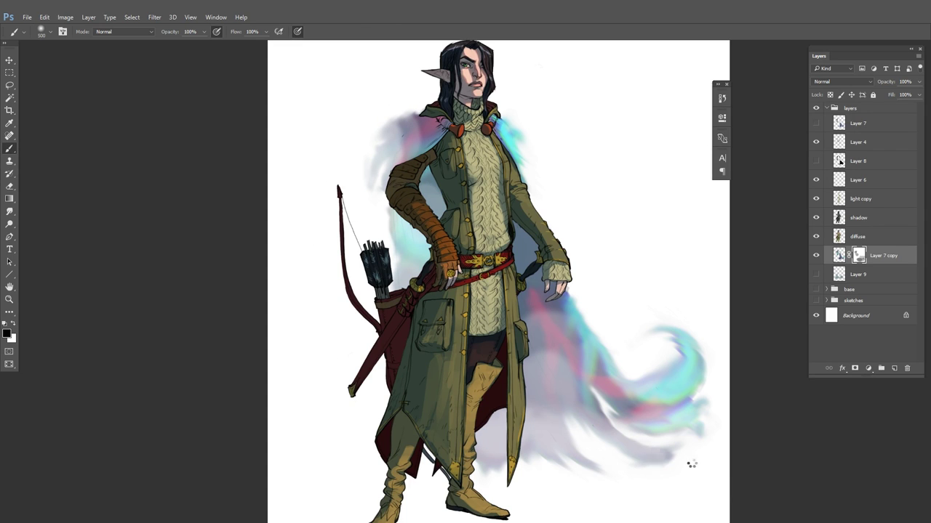
key(bracketleft)
mouse_move(569, 468)
mouse_down()
mouse_move(469, 462)
mouse_move(435, 483)
mouse_up()
key(bracketright)
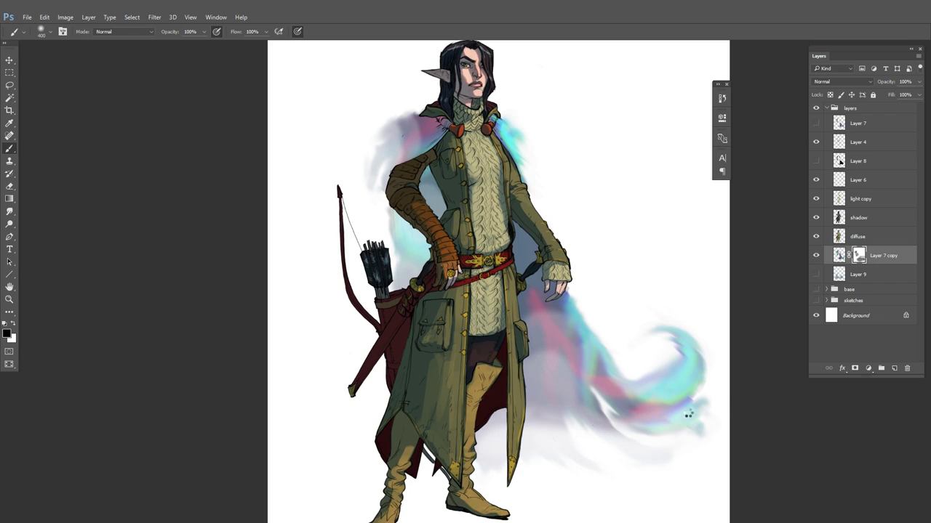
drag(689, 415, 614, 464)
key(bracketright)
key(bracketright)
key(bracketright)
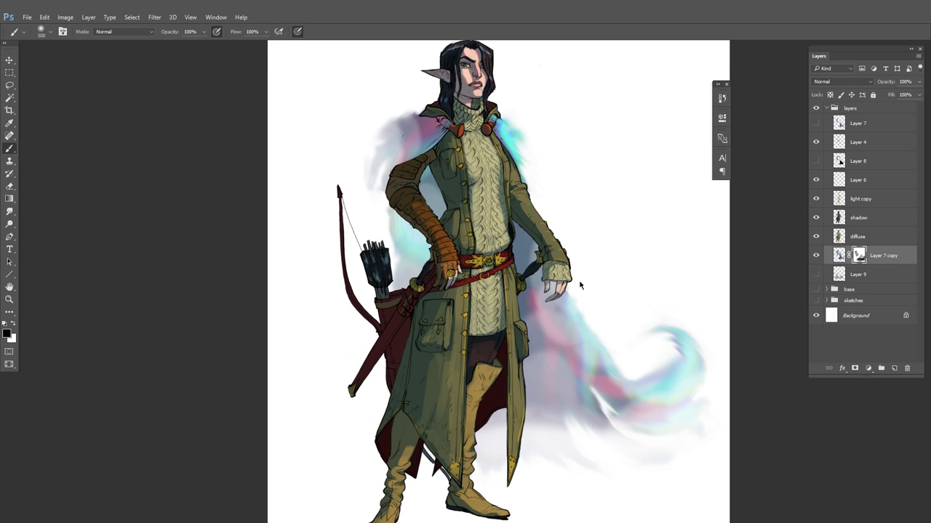
Apply a Gaussian Blur with a radius of 81.2 pixels to Layer 7 copy's mask
click(154, 17)
mouse_move(187, 118)
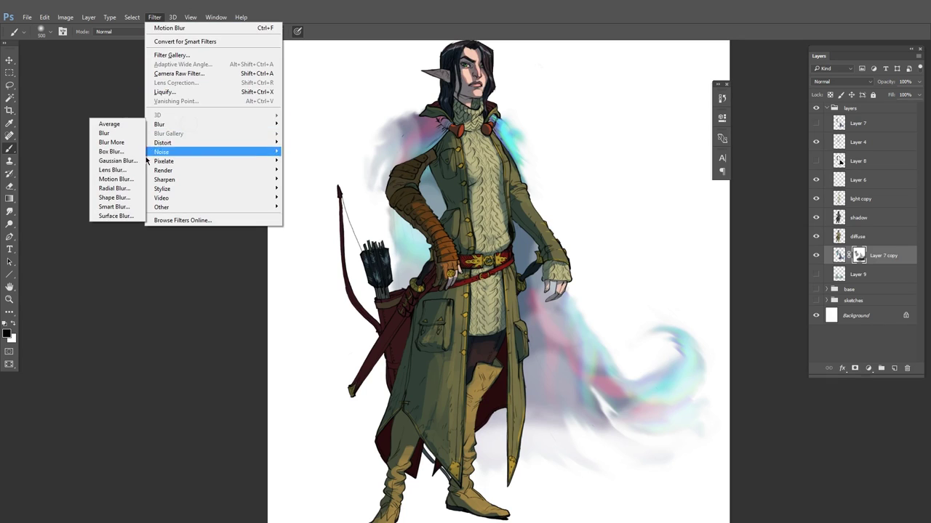
click(118, 163)
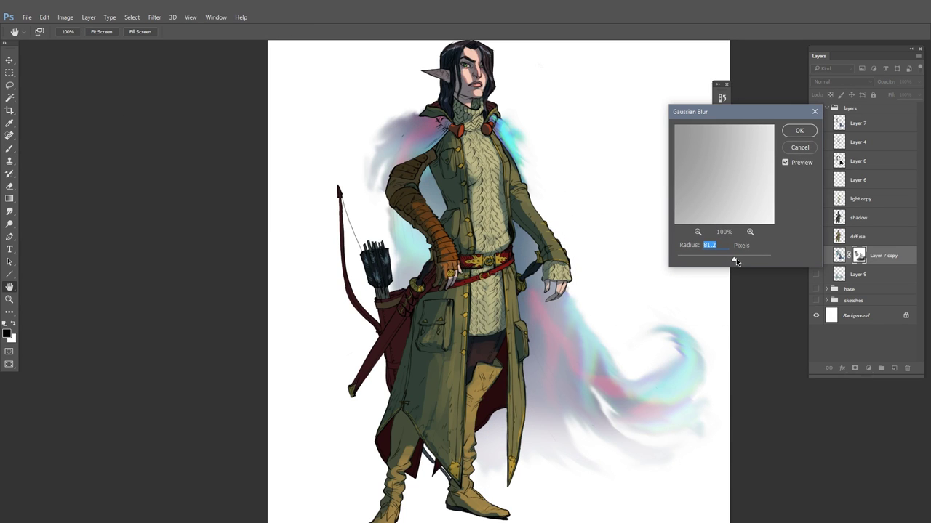
click(799, 130)
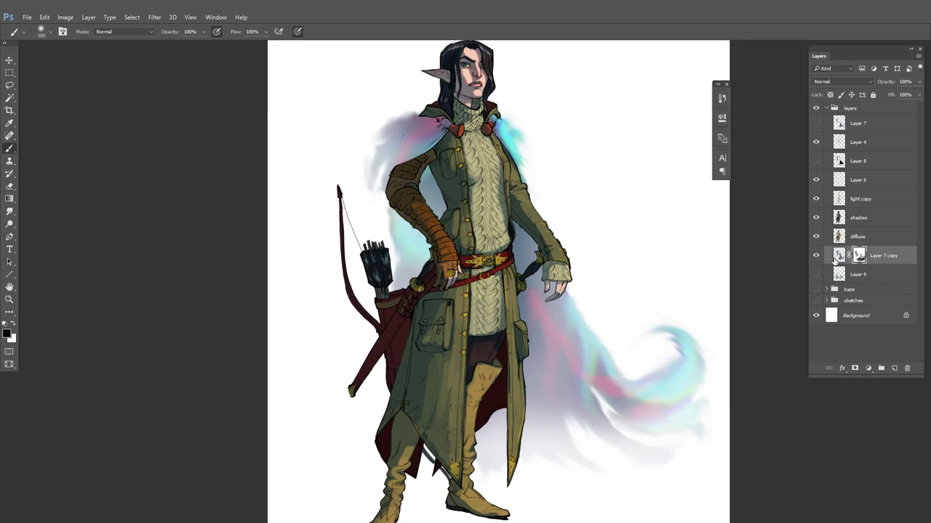
Darken the mask with Curves, moving the black point to input 17 and a midpoint to input 104, output 84, and apply the mask to the layer
key(ctrl+m)
drag(625, 294, 627, 297)
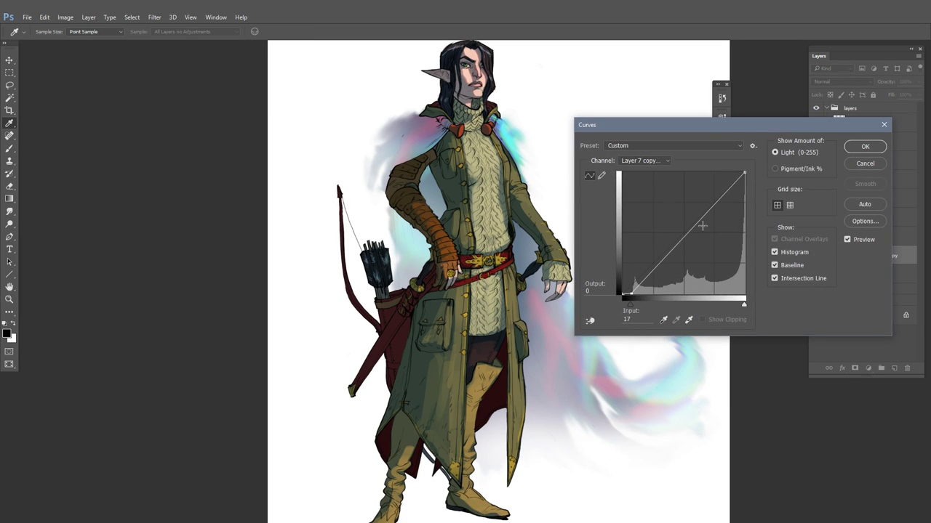
drag(745, 128, 809, 96)
drag(742, 215, 742, 224)
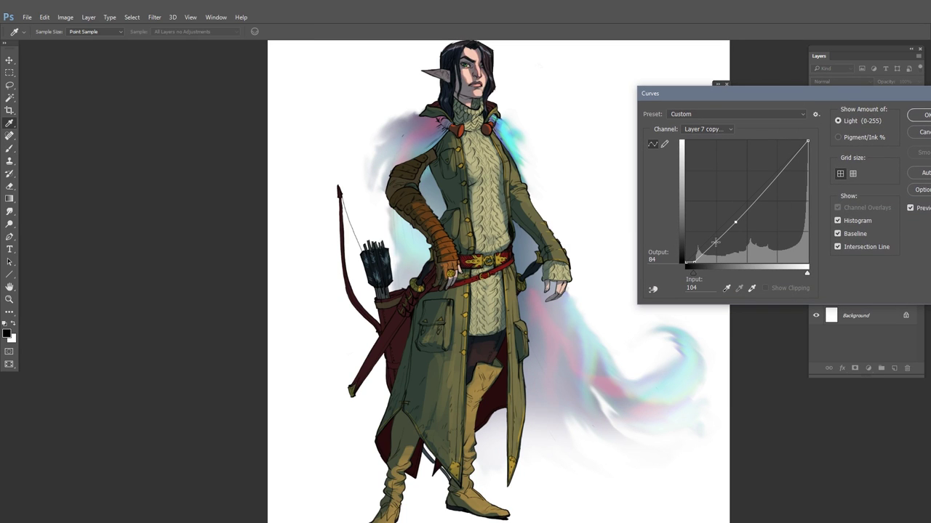
click(922, 117)
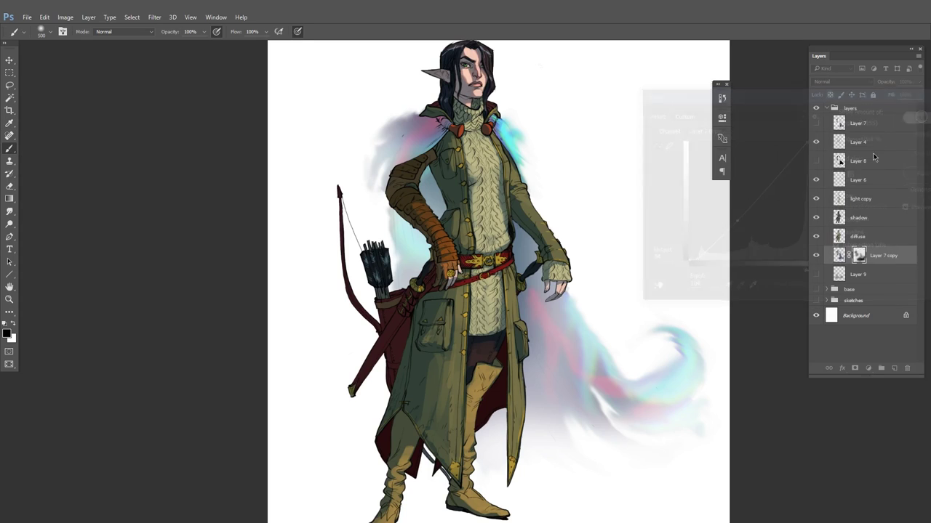
right_click(858, 256)
click(848, 286)
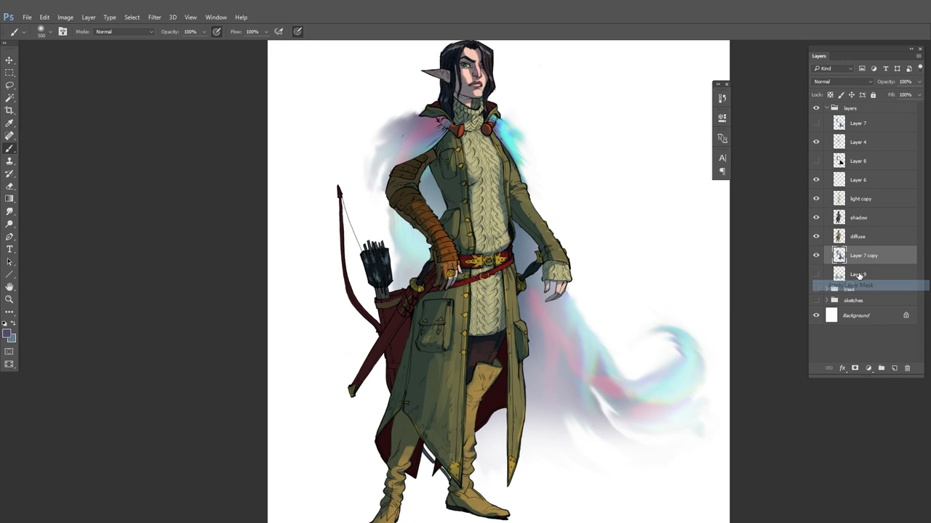
Duplicate Layer 7 copy to the top of the layers group and clear the duplicate where it overlaps the diffuse figure
right_click(868, 260)
click(712, 215)
key(Return)
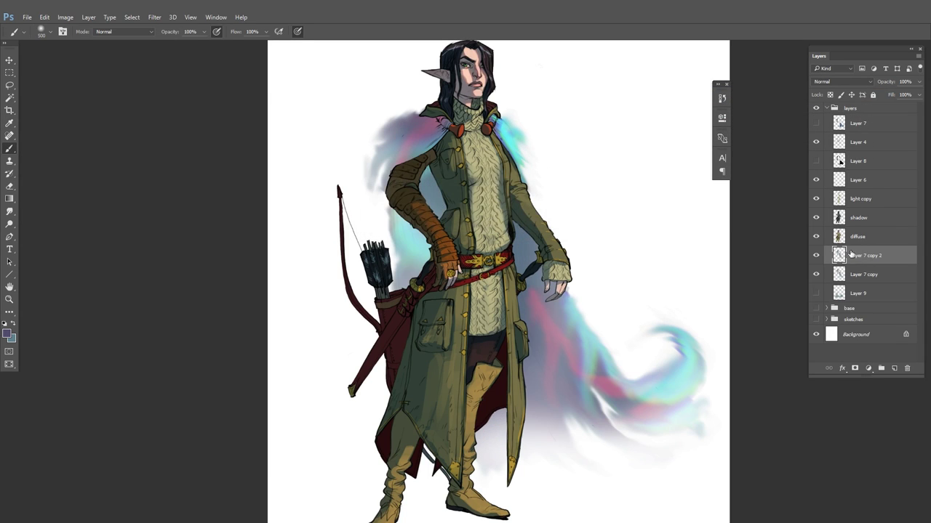
drag(865, 255, 865, 122)
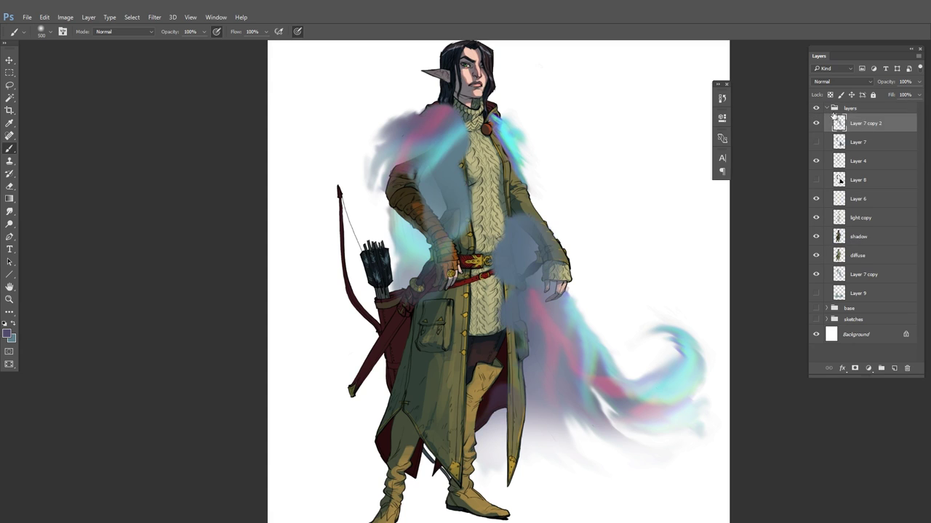
ctrl+click(839, 256)
key(Delete)
key(ctrl+d)
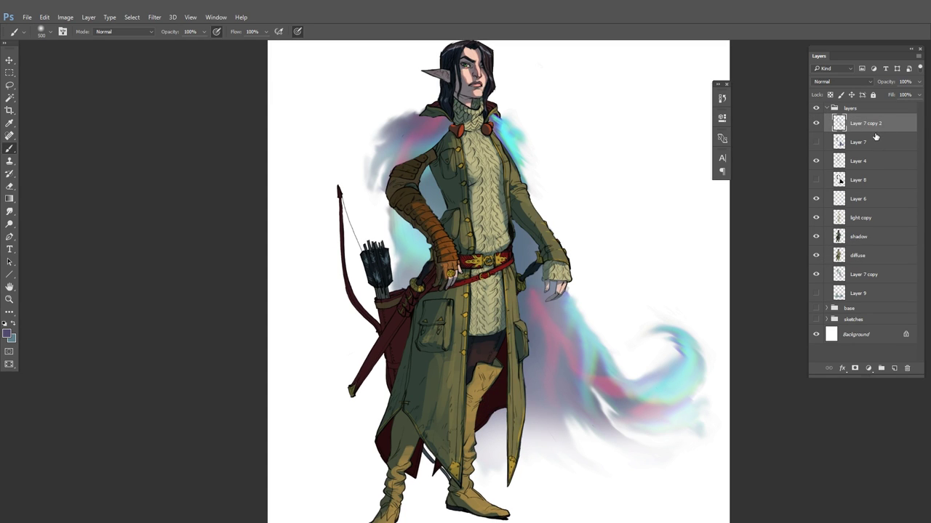
Set Layer 7 copy 2's blend mode to Screen
click(842, 81)
click(844, 155)
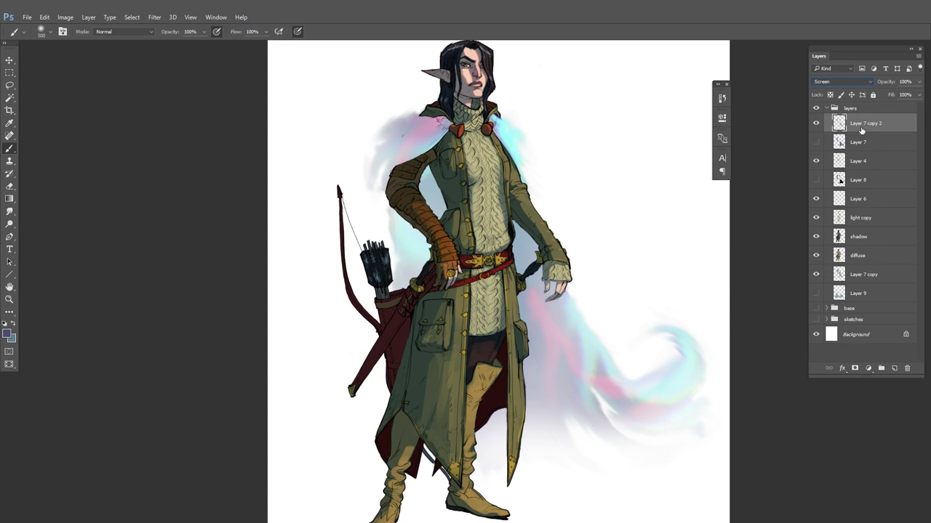
click(823, 145)
click(825, 148)
double_click(890, 143)
click(845, 123)
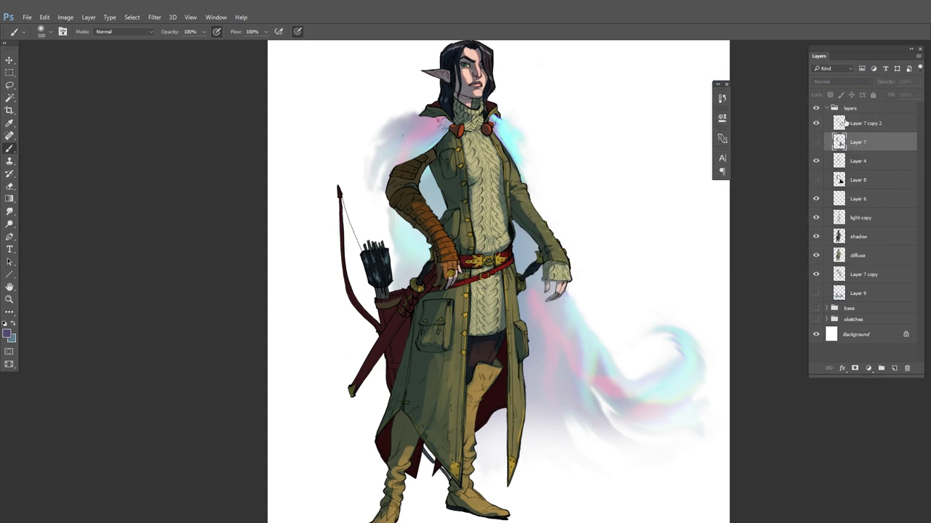
Increase Layer 7 copy 2's contrast with a Curves S-shape that lowers the midtones and places a highlight point at input 219, output 215
click(860, 124)
key(ctrl+m)
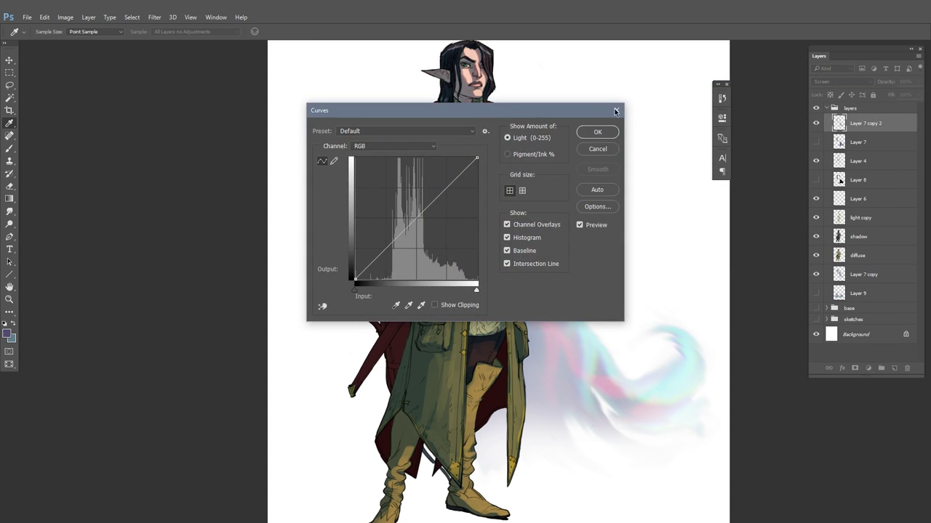
drag(547, 112, 852, 105)
drag(690, 242, 727, 255)
drag(772, 176, 767, 171)
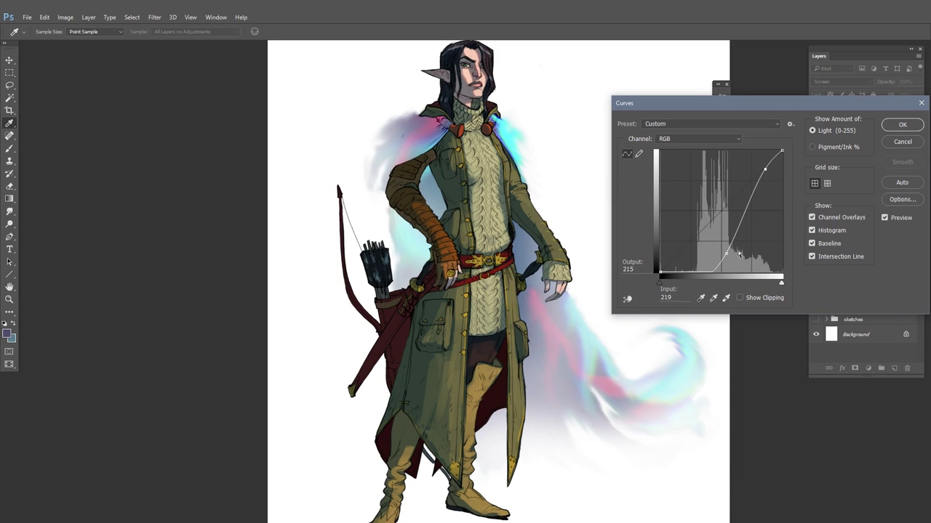
drag(725, 254, 743, 258)
click(902, 125)
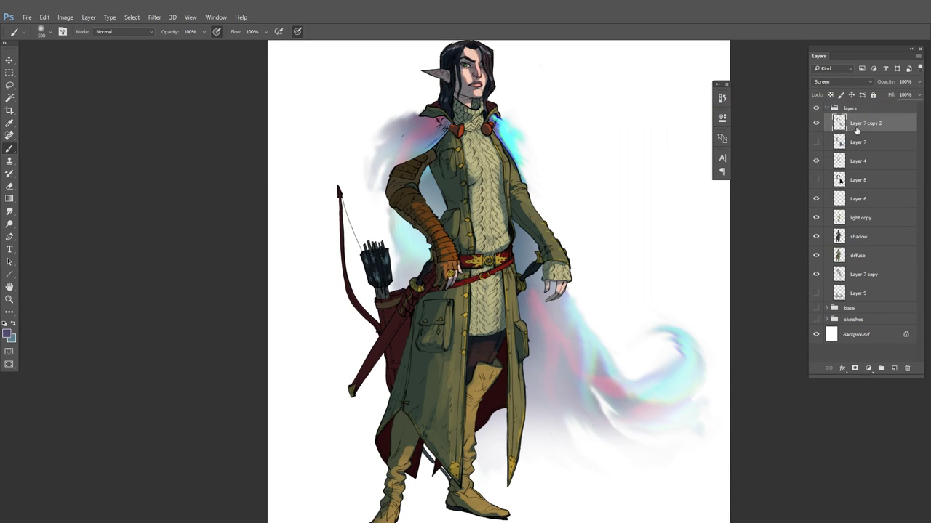
Apply a Gaussian Blur with a radius of 55.3 pixels to Layer 7 copy 2
click(155, 17)
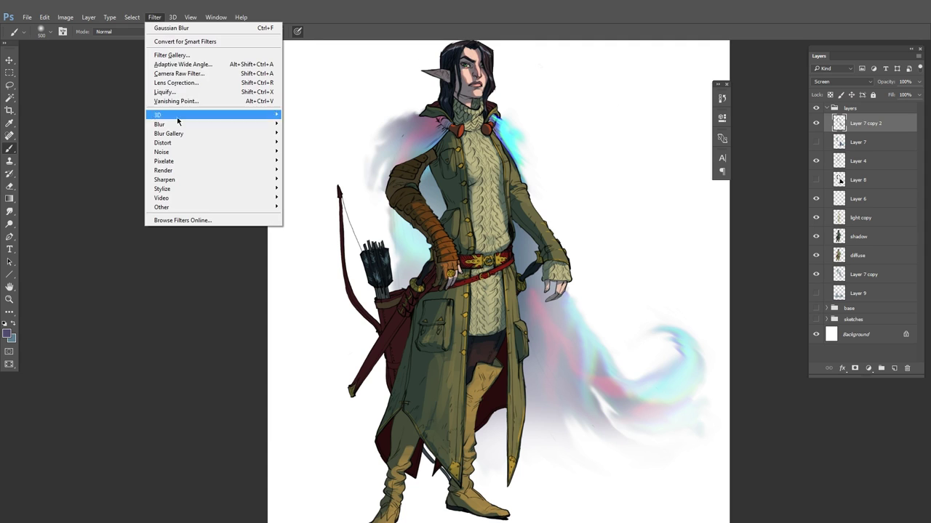
mouse_move(178, 128)
click(116, 160)
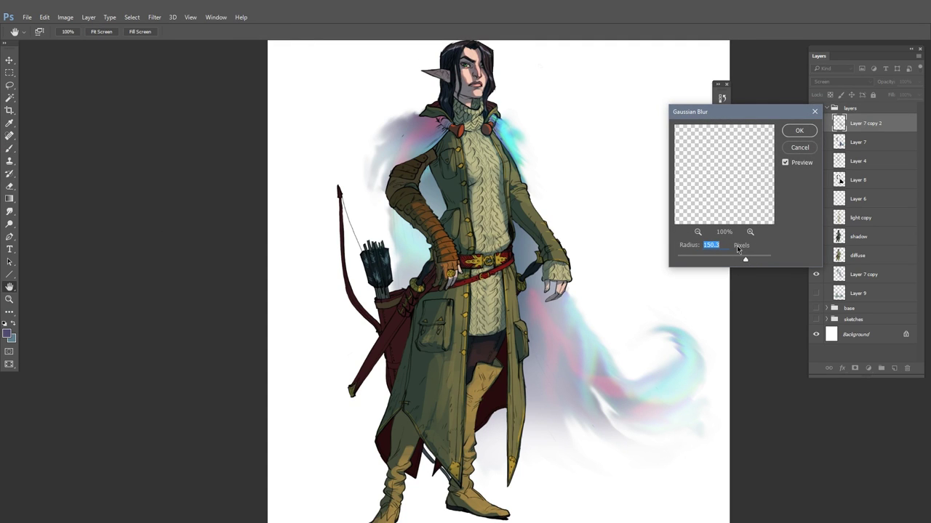
drag(716, 263, 730, 262)
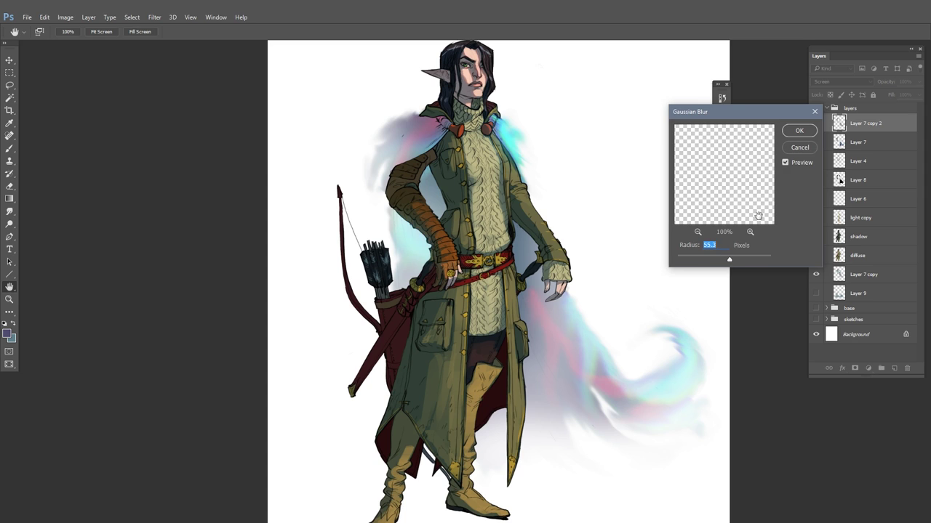
click(811, 134)
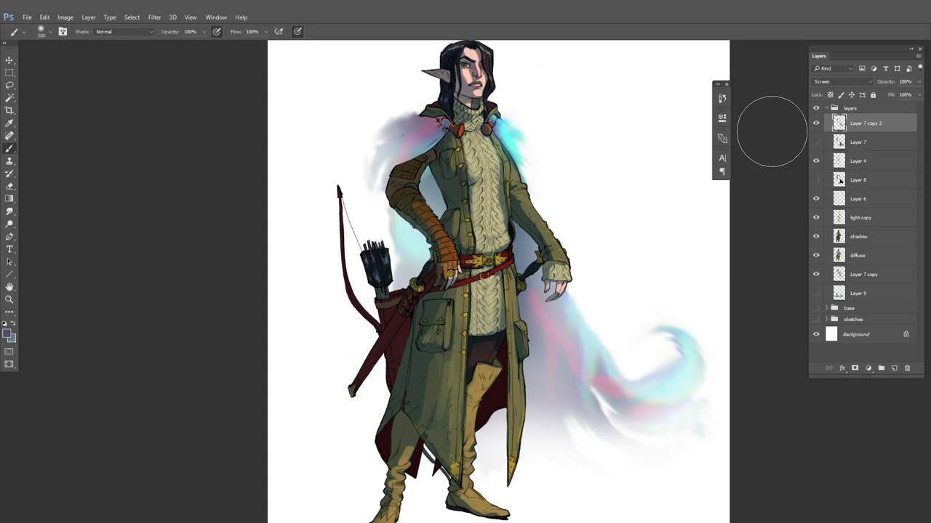
Compare the artwork with Layer 7 copy 2 hidden and shown, and delete that layer
click(816, 124)
click(815, 124)
click(816, 124)
click(818, 125)
click(816, 162)
click(816, 162)
click(816, 123)
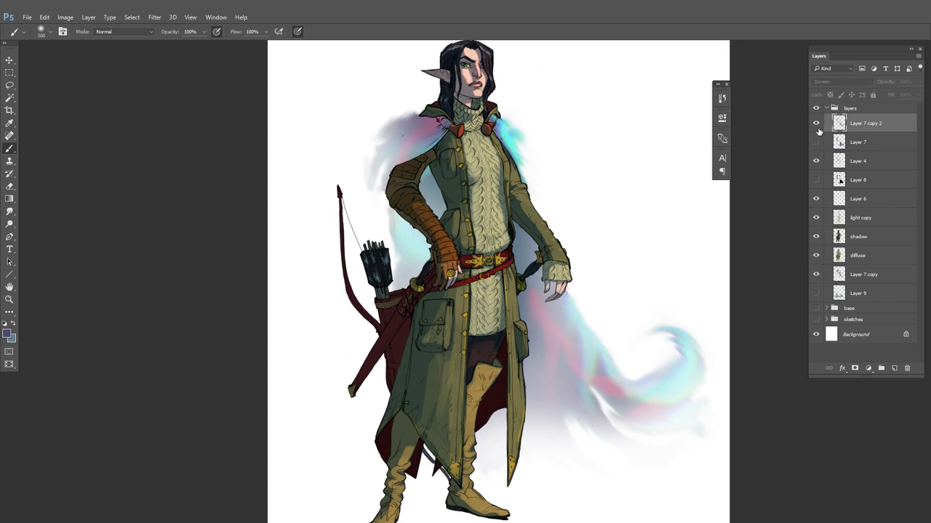
click(817, 274)
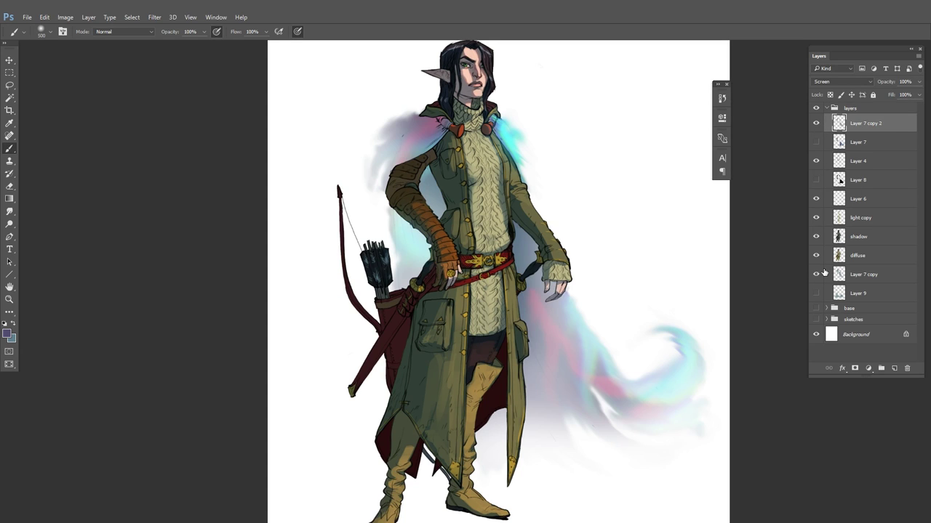
click(868, 274)
drag(843, 124, 905, 366)
Duplicate Layer 7 copy directly above itself, keeping the Normal blend mode
right_click(863, 267)
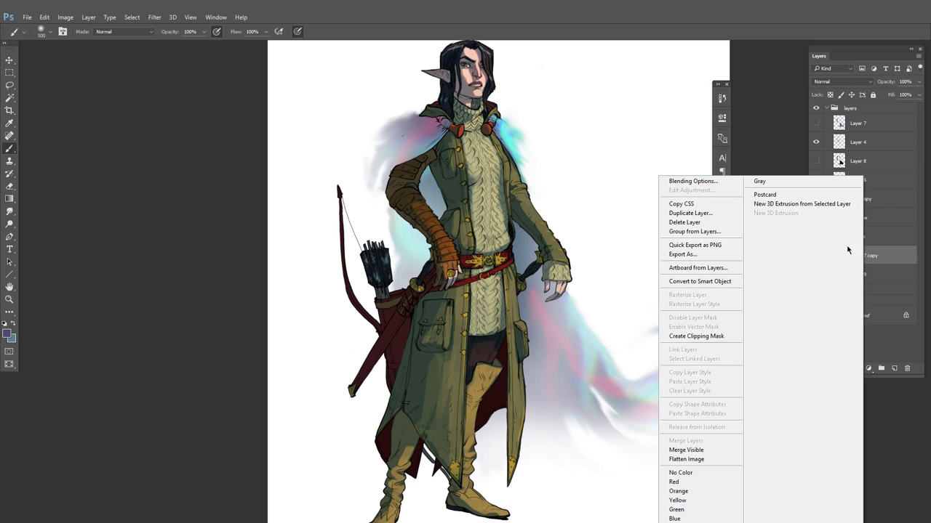
click(705, 211)
click(551, 173)
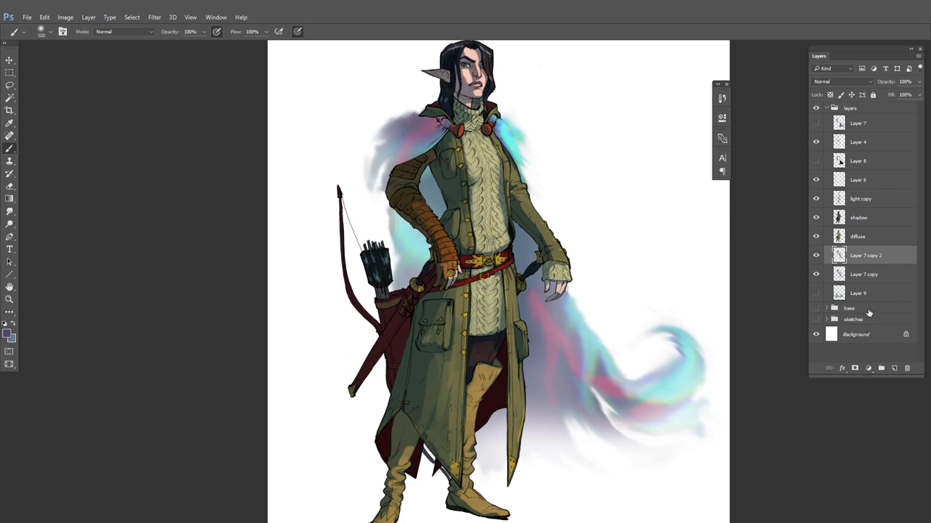
Delete Layer 9, compare the cloak with and without its duplicate, and merge the duplicate into Layer 7 copy
drag(843, 293, 906, 368)
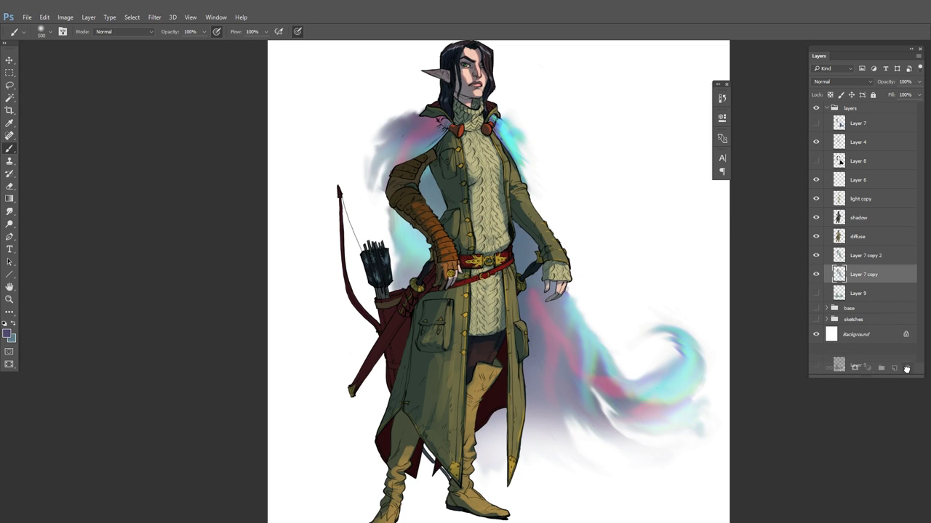
double_click(859, 256)
click(817, 256)
click(818, 259)
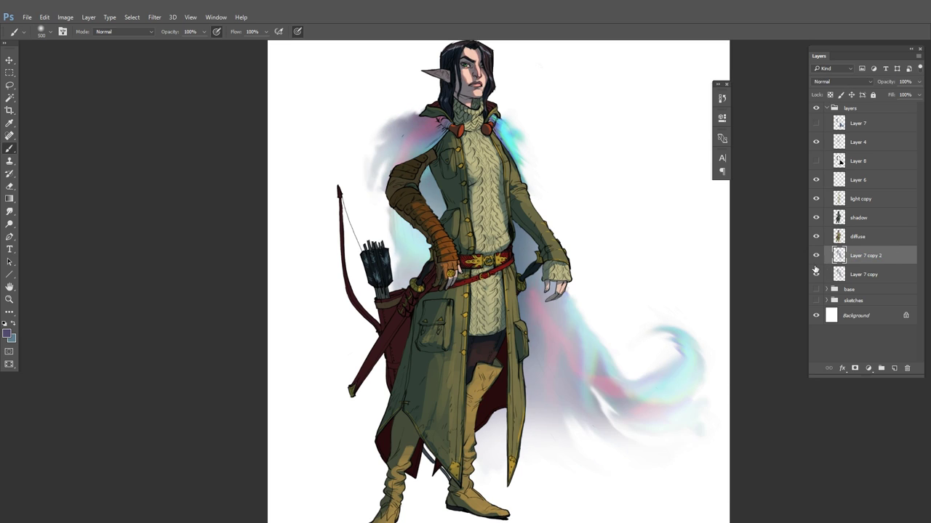
key(ctrl+e)
Smudge wispy strands outward from the fur on the bracer-arm shoulder at 50% strength with brush sizes around 150 to 175
click(10, 213)
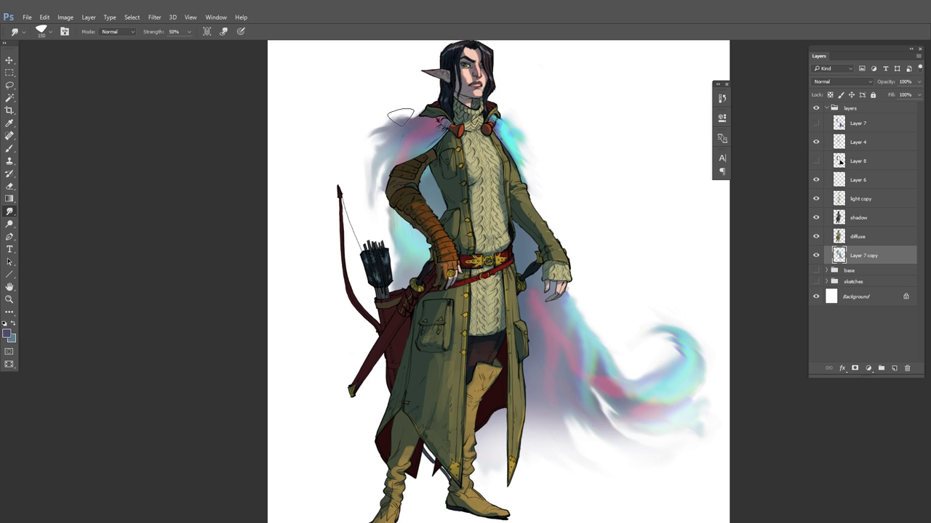
drag(362, 138, 397, 118)
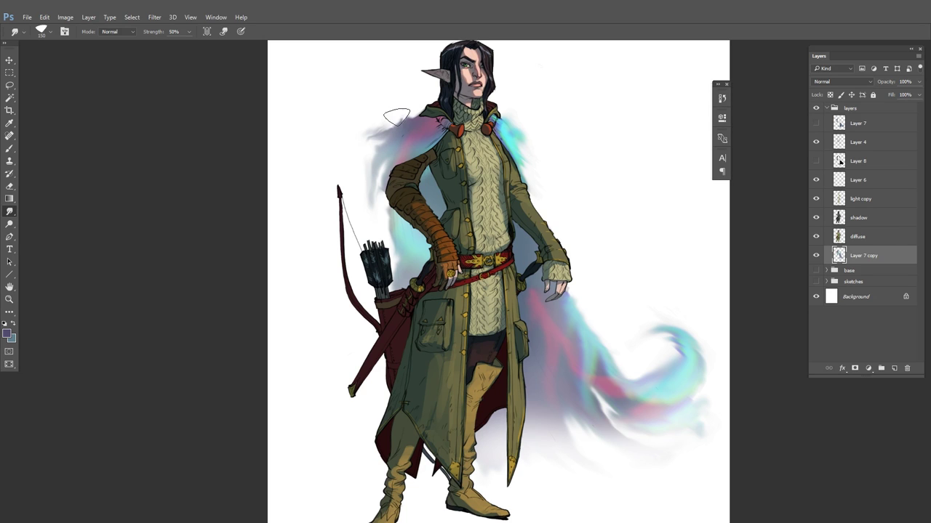
key(bracketleft)
drag(386, 127, 357, 147)
key(bracketright)
key(bracketright)
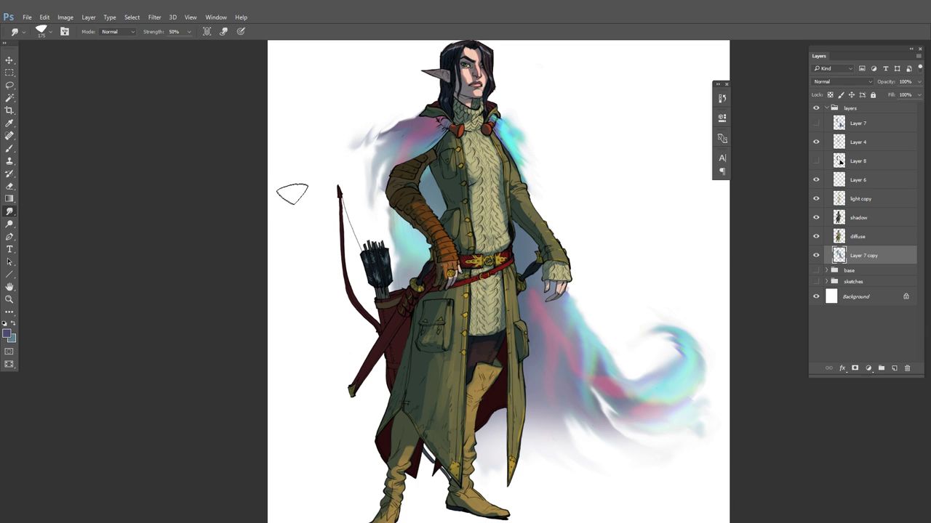
key(bracketleft)
key(bracketleft)
drag(374, 128, 363, 167)
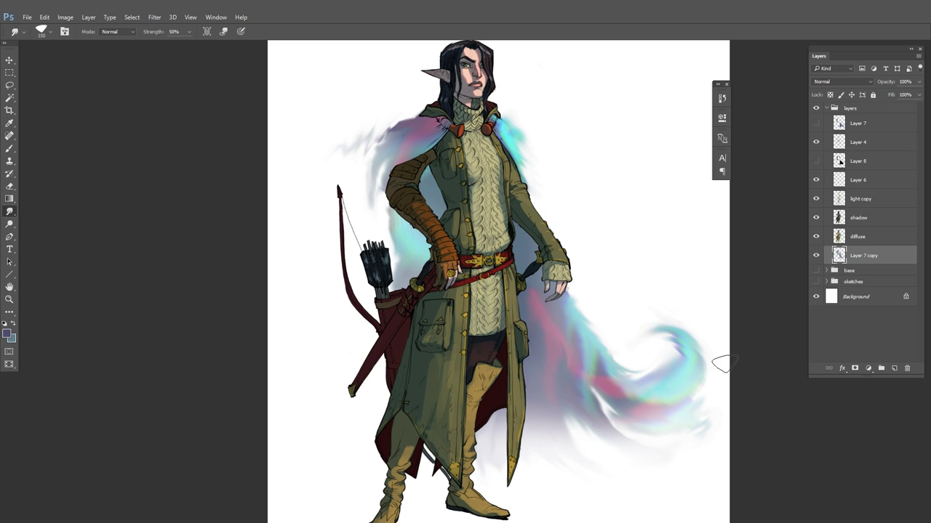
Smudge the fur beside the bracer arm with a smaller brush, and compare the artwork with Layer 7 copy hidden and shown
key(bracketleft)
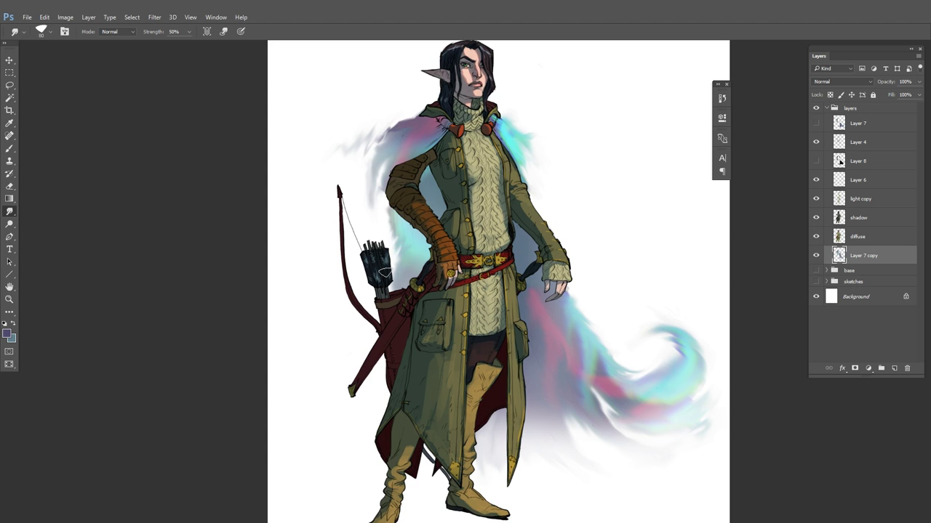
drag(386, 224, 409, 250)
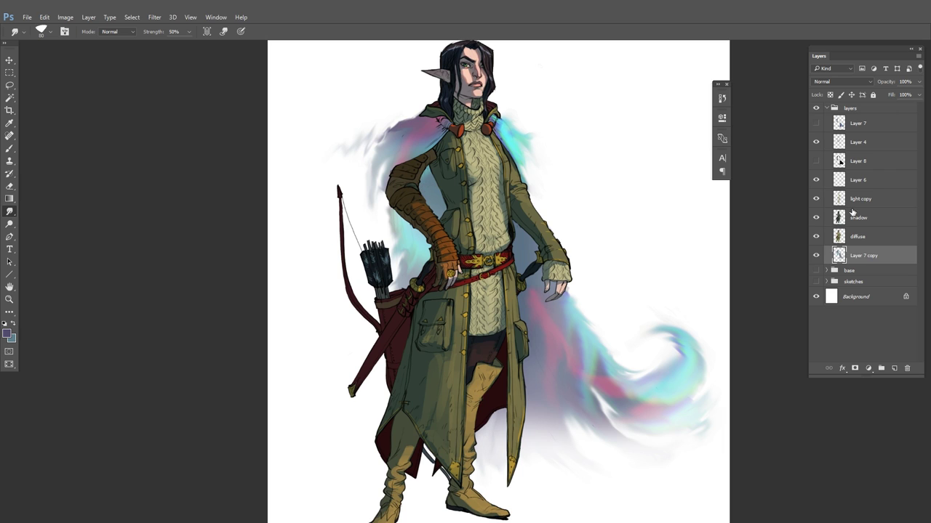
click(815, 255)
click(816, 256)
Create a new layer directly above Layer 7 copy and choose the 13 px shaped preset for the Brush tool
click(857, 219)
click(869, 255)
key(ctrl+shift+n)
key(Return)
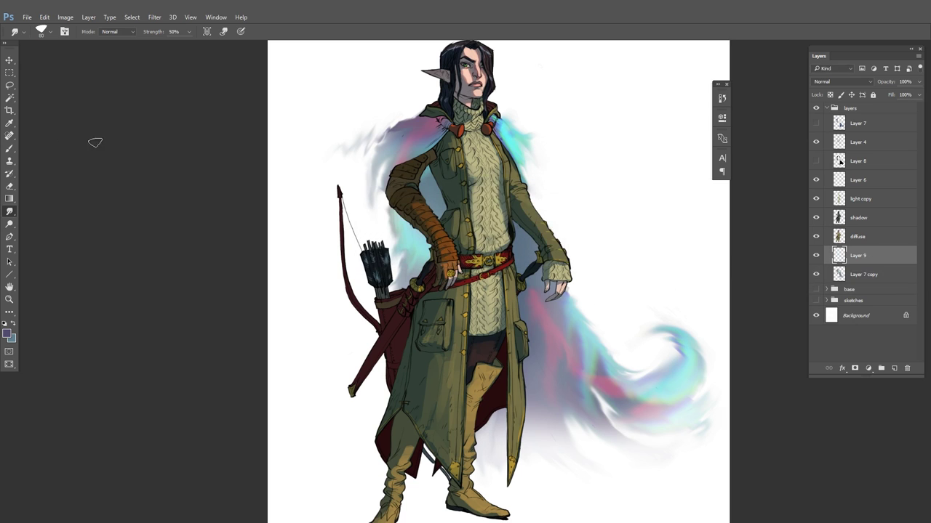
key(b)
scroll(455, 131, up, 1)
right_click(444, 151)
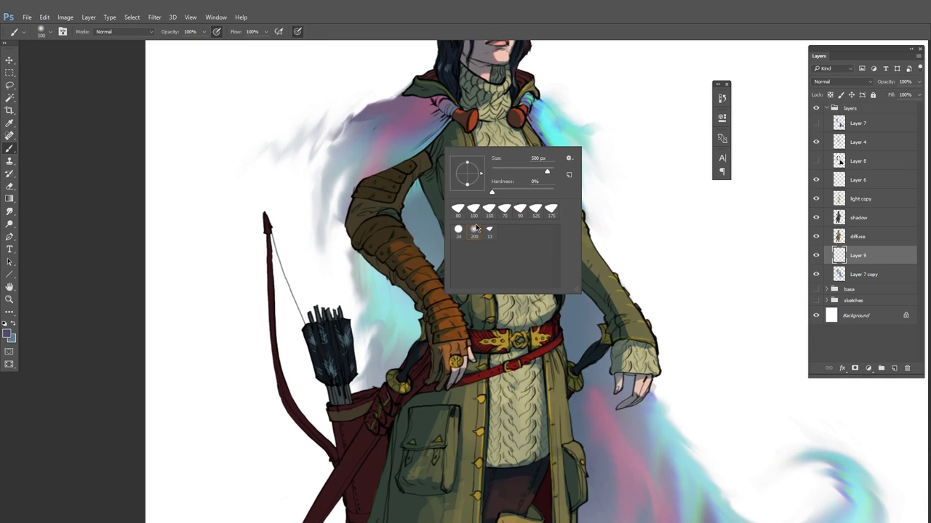
click(490, 231)
Paint sampled coat green and bracer brown over the bracer-arm shoulder fur, and place Layer 9 between the diffuse layer and Layer 7 copy
alt+click(452, 128)
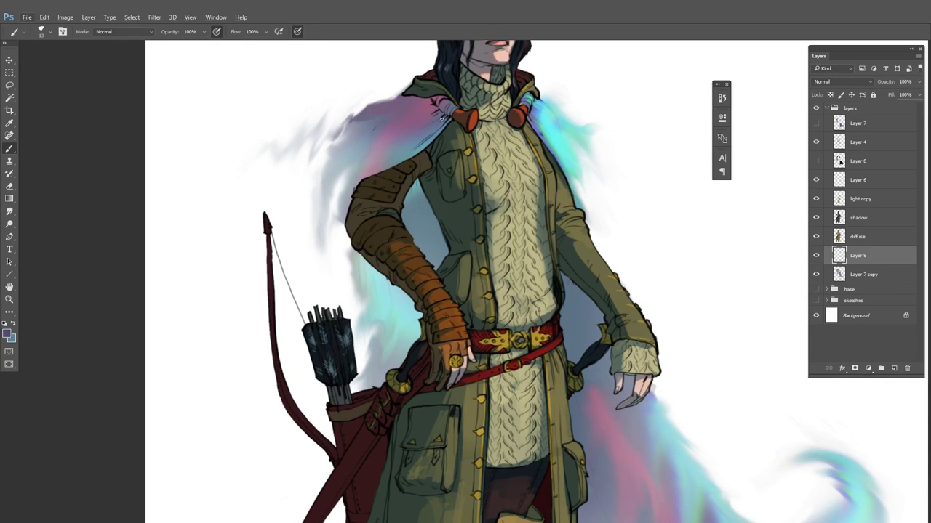
mouse_move(435, 108)
mouse_down()
mouse_move(428, 118)
mouse_move(440, 115)
mouse_up()
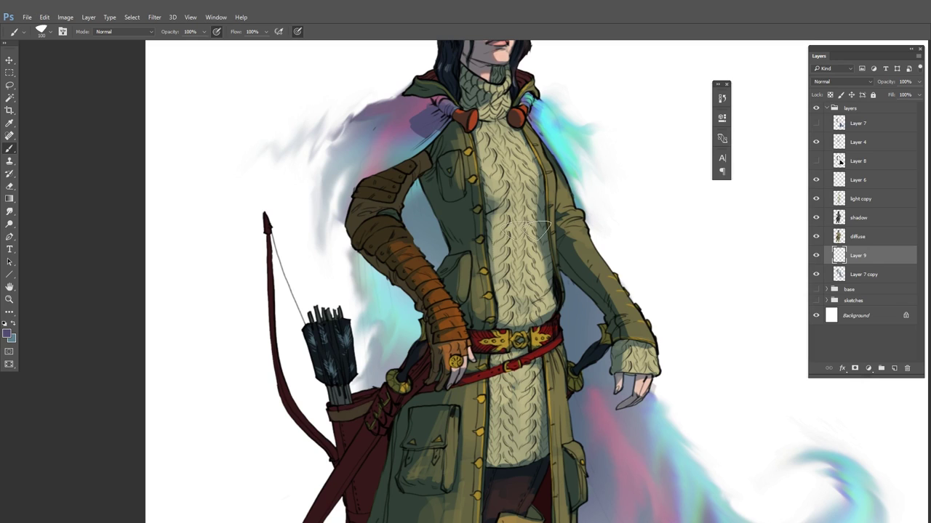
drag(869, 254, 858, 146)
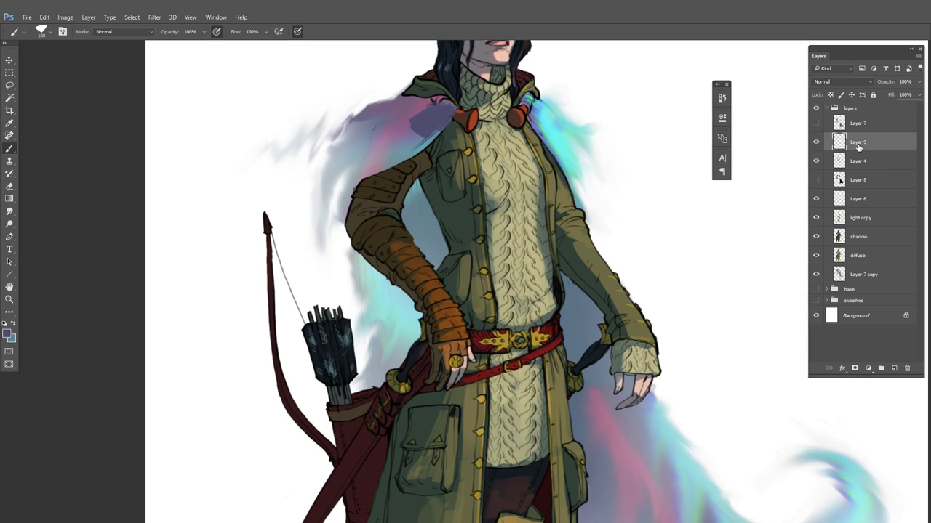
alt+click(451, 135)
mouse_move(445, 110)
mouse_down()
mouse_move(415, 126)
mouse_move(407, 146)
mouse_move(415, 157)
mouse_move(422, 128)
mouse_move(410, 128)
mouse_move(435, 108)
mouse_move(417, 117)
mouse_move(414, 146)
mouse_up()
alt+click(370, 179)
mouse_move(371, 178)
mouse_down()
mouse_move(396, 138)
mouse_move(408, 157)
mouse_up()
drag(862, 141, 862, 264)
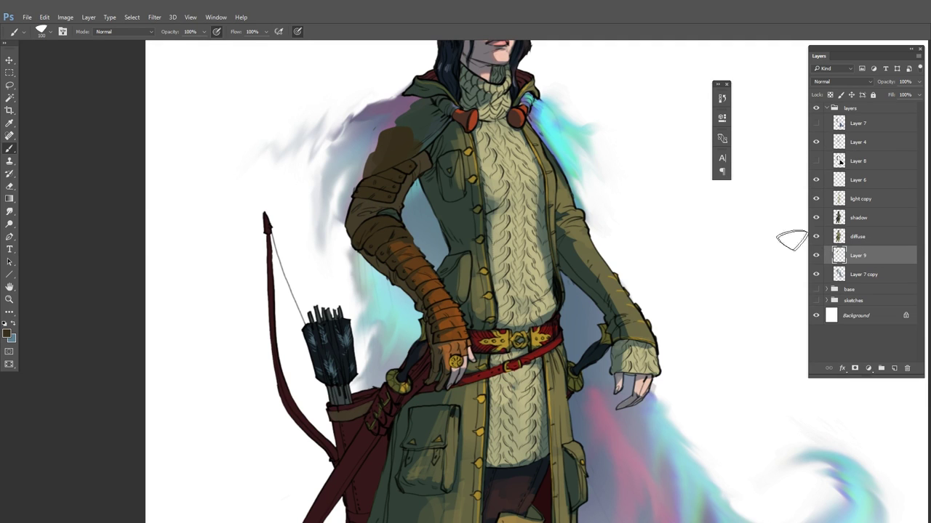
Paint colour sampled from the coat sleeve over the fur on the opposite shoulder on Layer 9
drag(525, 109, 541, 126)
alt+click(559, 197)
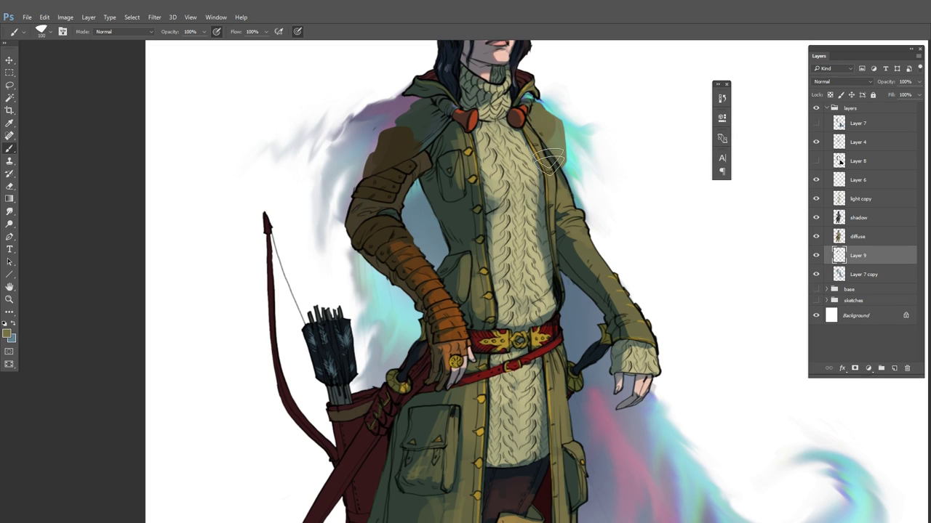
drag(531, 214, 529, 38)
drag(647, 207, 593, 203)
drag(655, 151, 600, 205)
Try a Gaussian Blur with a 19.4-pixel radius on Layer 9, and undo it
click(154, 17)
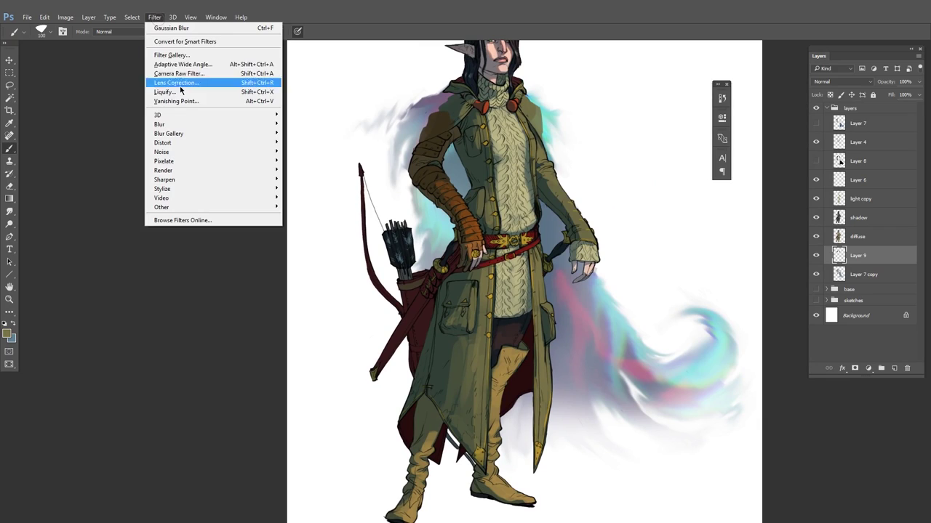
mouse_move(182, 129)
click(116, 163)
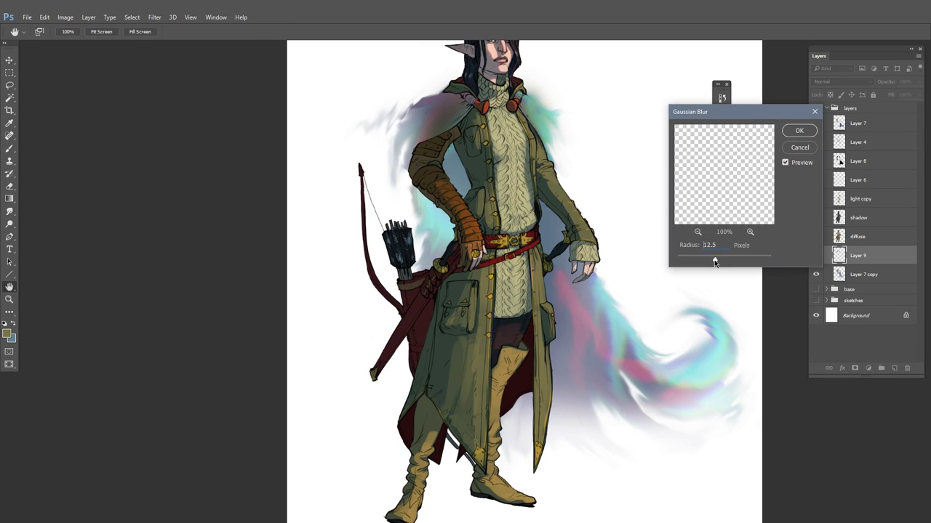
mouse_move(715, 263)
mouse_down()
mouse_move(708, 258)
mouse_move(718, 261)
mouse_up()
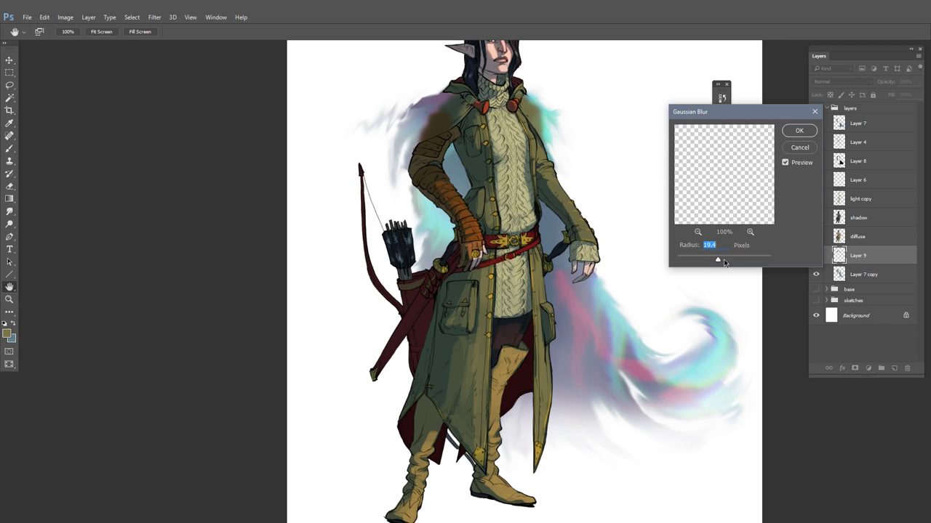
click(798, 131)
key(b)
scroll(527, 284, up, 3)
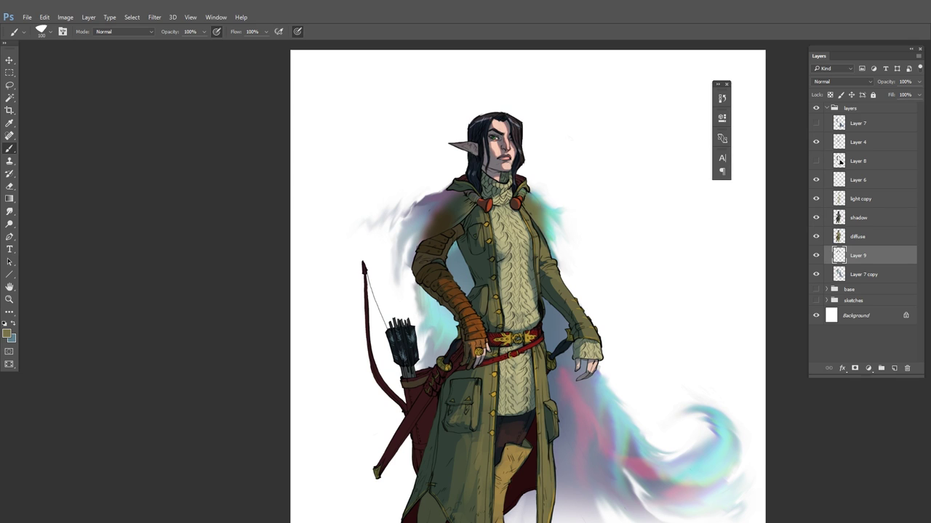
key(ctrl+z)
Extend the green and brown patches outward on the bracer-arm shoulder and the olive patch on the opposite shoulder using sampled colours
scroll(448, 210, up, 3)
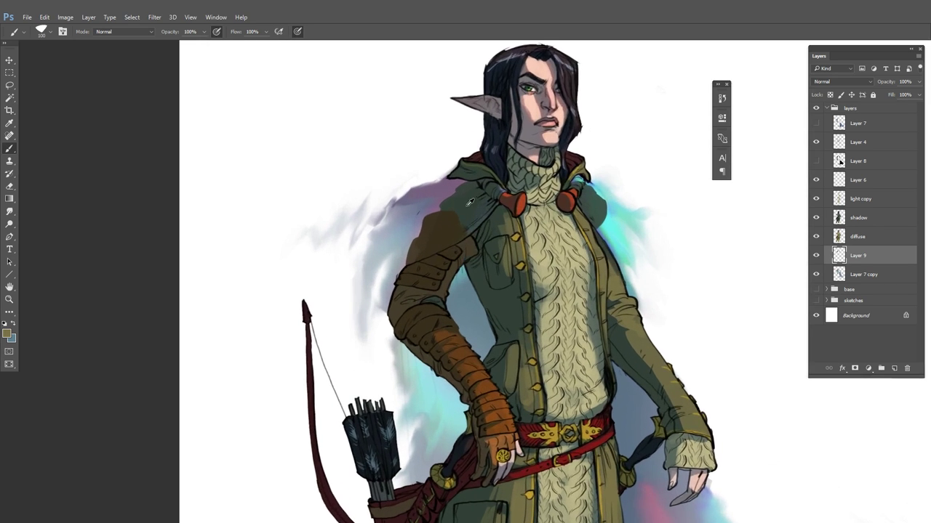
alt+click(461, 199)
mouse_move(452, 191)
mouse_down()
mouse_move(437, 194)
mouse_move(436, 218)
mouse_move(421, 223)
mouse_move(422, 253)
mouse_up()
alt+click(435, 237)
alt+click(587, 205)
alt+click(597, 243)
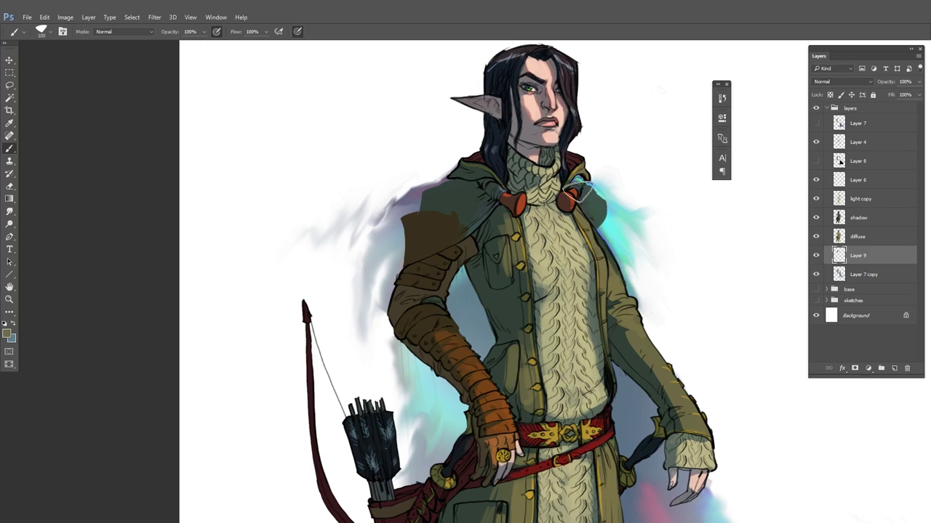
mouse_move(577, 192)
mouse_down()
mouse_move(599, 198)
mouse_move(600, 244)
mouse_up()
Apply a Gaussian Blur with a 24.9-pixel radius to the shoulder patches on Layer 9
scroll(599, 243, down, 3)
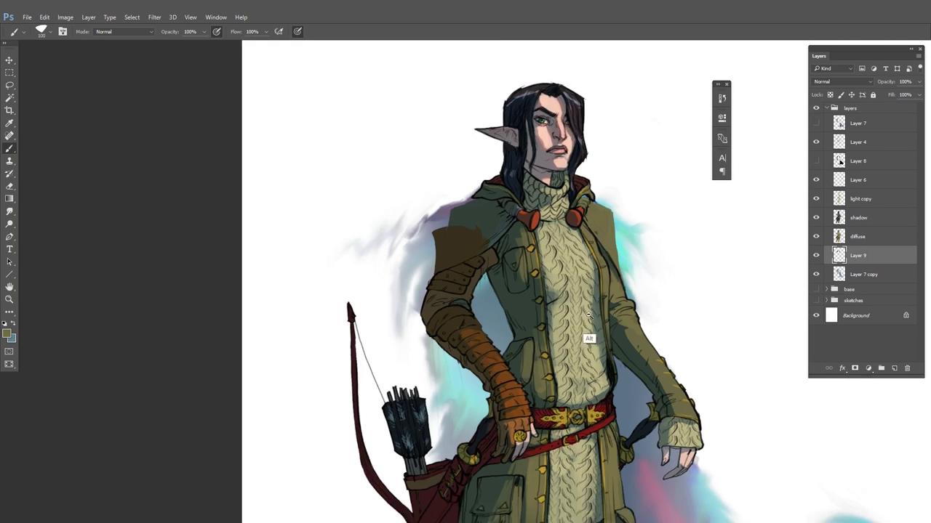
click(155, 17)
mouse_move(171, 122)
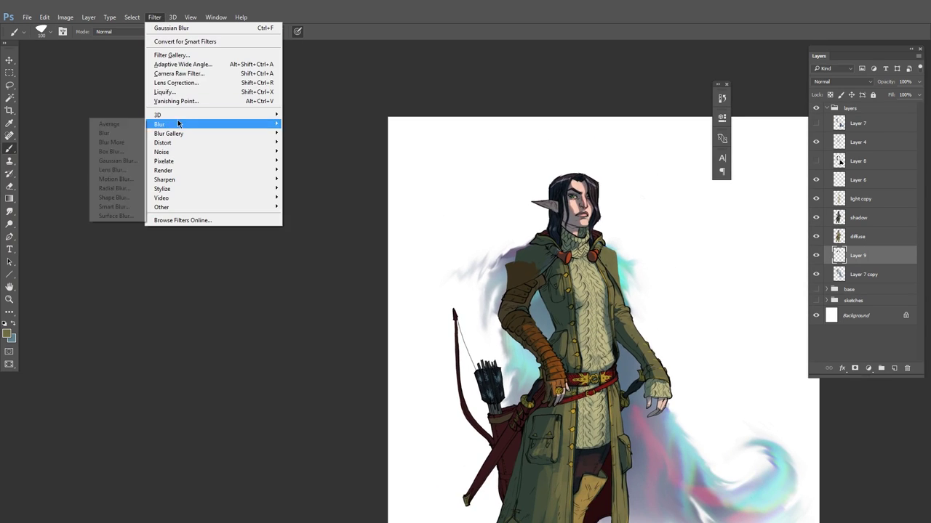
click(131, 161)
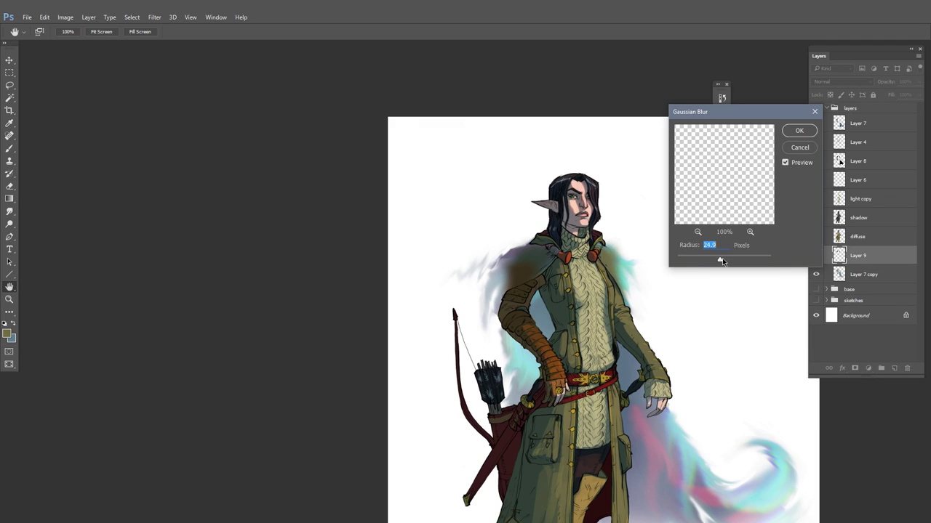
click(799, 148)
key(b)
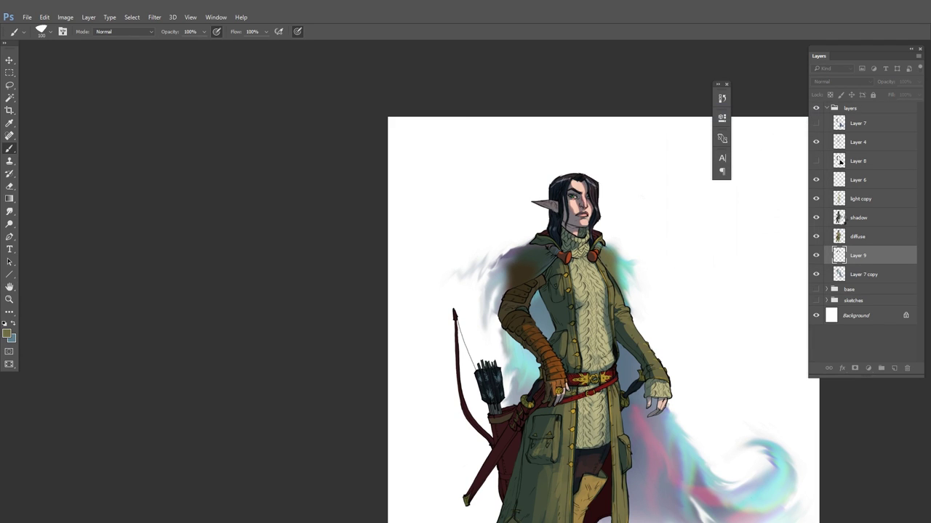
Add a layer mask to Layer 9 and choose a soft round brush, reduced to 125 px
click(855, 368)
right_click(562, 232)
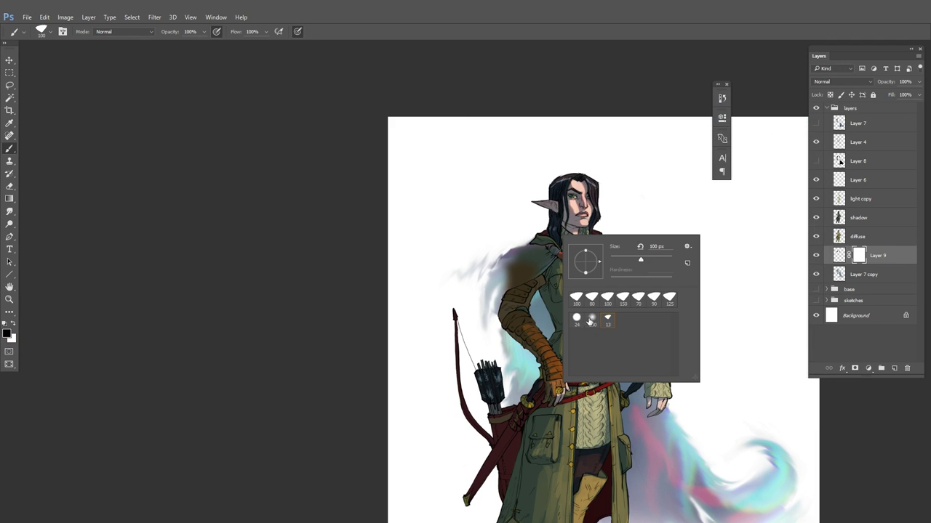
click(589, 319)
click(366, 378)
drag(533, 320, 574, 337)
key(bracketleft)
key(bracketleft)
key(bracketleft)
key(bracketleft)
key(bracketleft)
key(bracketleft)
key(bracketleft)
key(bracketleft)
key(bracketleft)
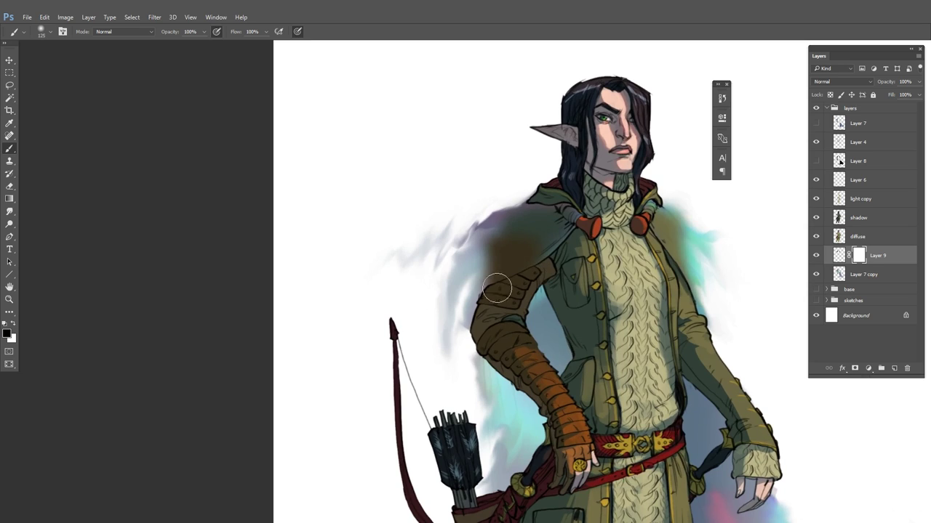
Paint black strokes on Layer 9's mask over the bracer-arm shoulder to bring back fur streaks, using a brush around 35 px
mouse_move(496, 288)
mouse_down()
mouse_move(555, 253)
mouse_move(533, 268)
mouse_move(583, 214)
mouse_move(483, 272)
mouse_up()
key(ctrl+z)
key(bracketleft)
drag(538, 249, 515, 259)
drag(561, 230, 551, 239)
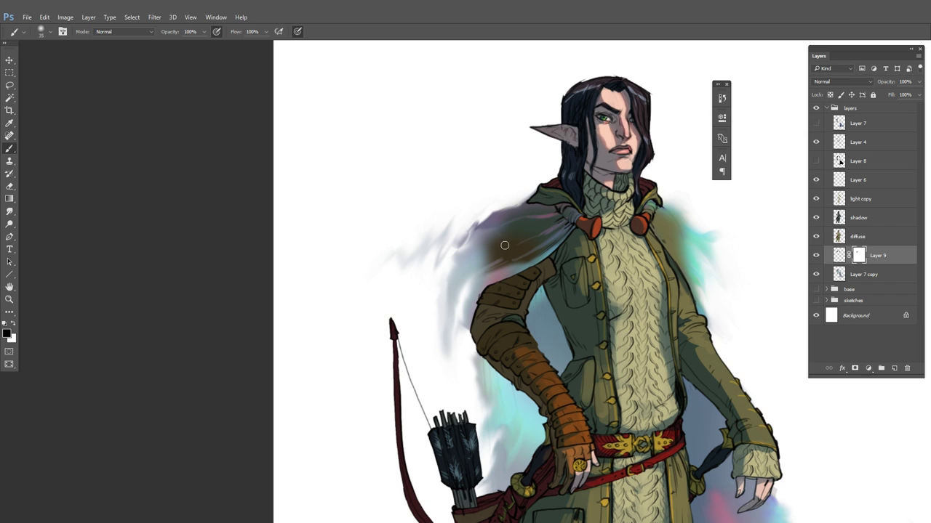
key(bracketright)
drag(531, 255, 486, 268)
Paint black strokes on Layer 9's mask over the opposite shoulder to bring back streaks of the iridescent fur
drag(673, 353, 459, 373)
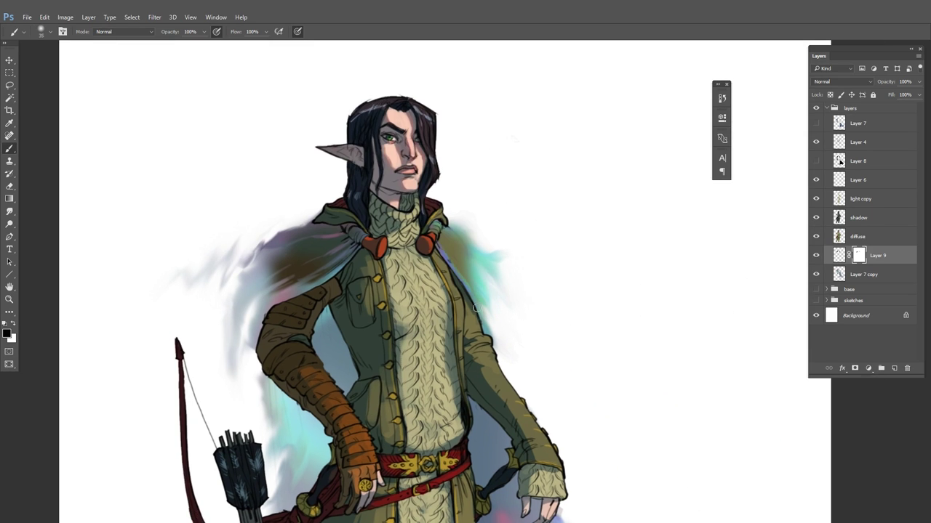
key(p)
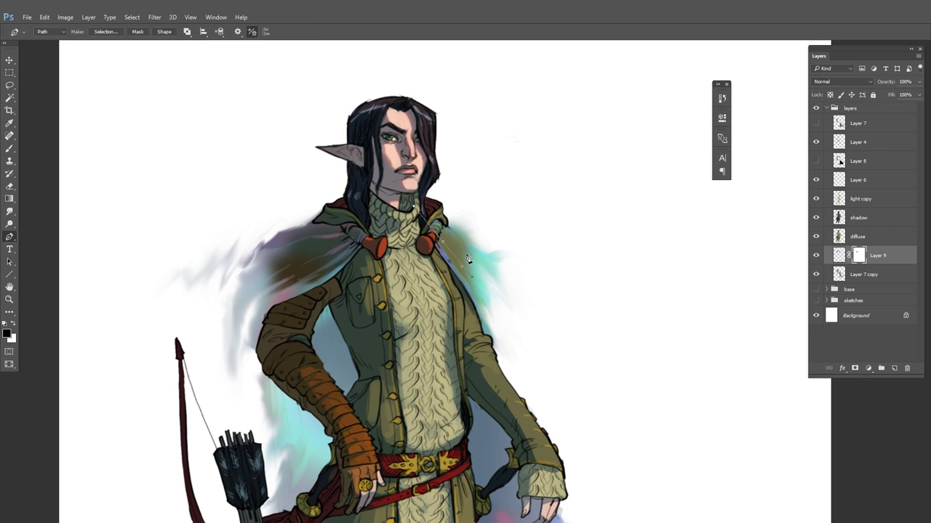
drag(457, 229, 473, 182)
key(Escape)
click(9, 148)
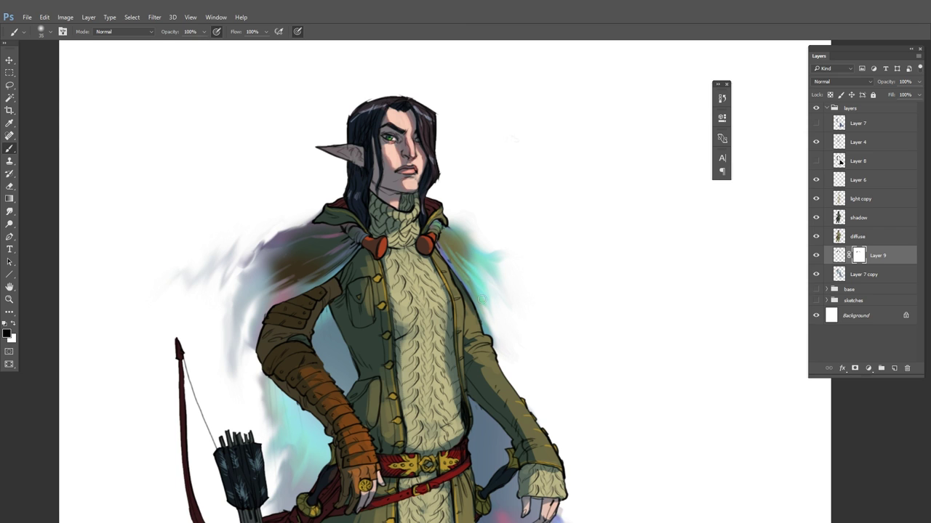
Check the whole figure and merge the masked Layer 9 down into Layer 7 copy
drag(478, 372, 645, 281)
scroll(645, 281, down, 3)
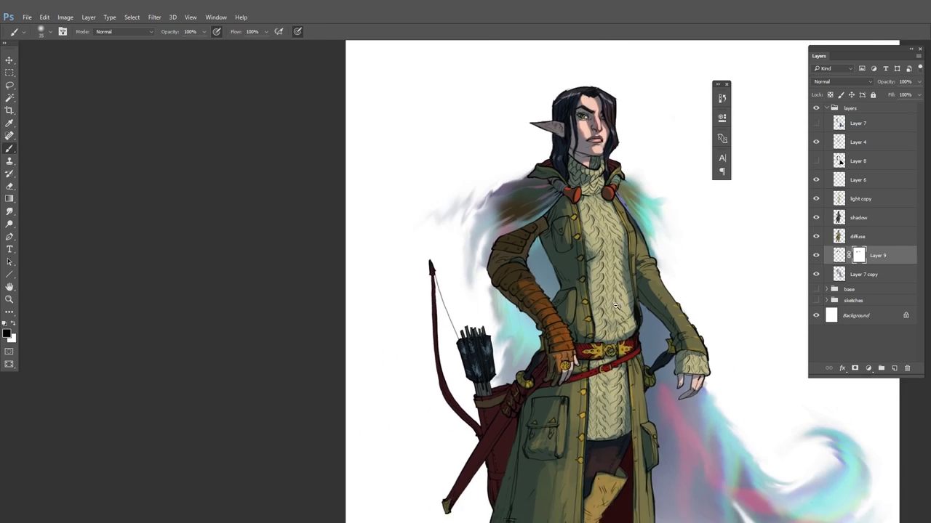
drag(692, 362, 551, 324)
scroll(552, 317, down, 4)
drag(665, 344, 632, 324)
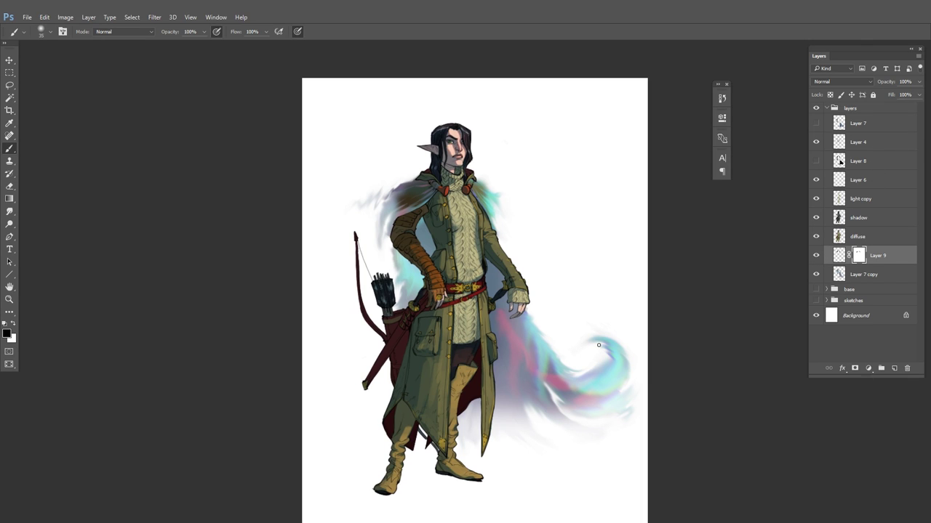
key(ctrl+e)
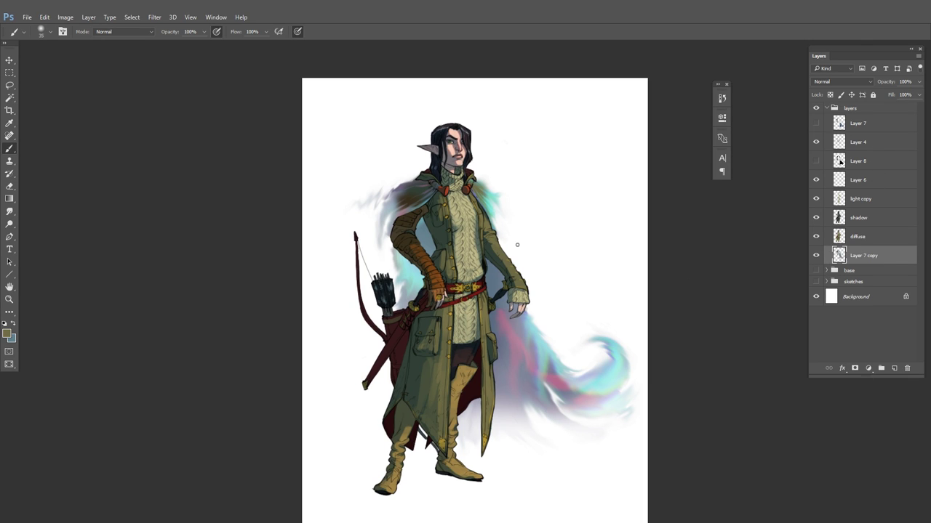
Create a new layer above Layer 7 copy and set the foreground colour to white
key(ctrl+shift+n)
key(Return)
click(11, 333)
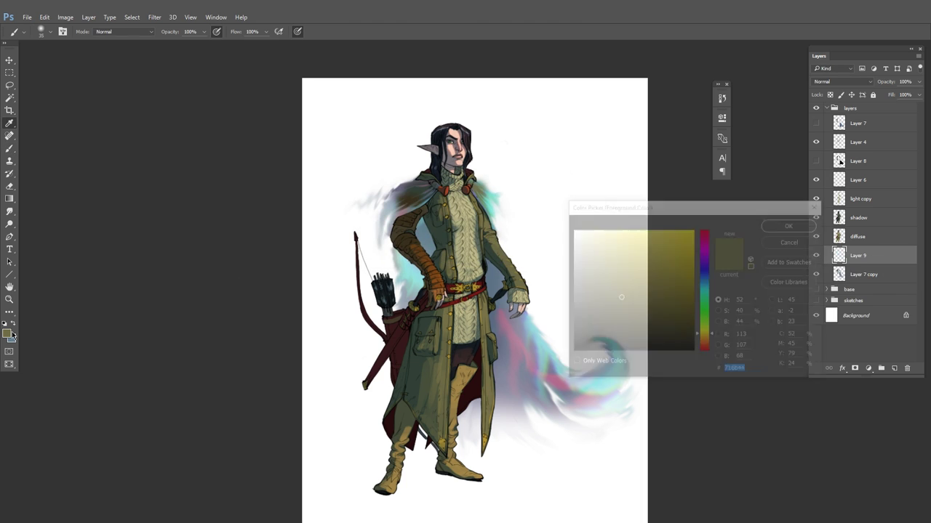
drag(604, 260, 569, 229)
click(790, 225)
Paint short white highlight strokes on the bracer-arm shoulder fur with a soft brush of about 20 px
ctrl+click(490, 241)
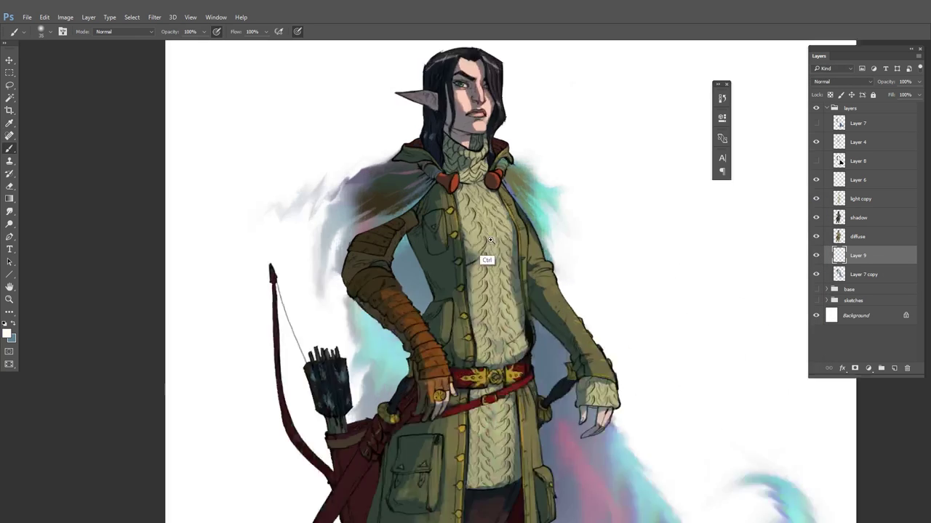
ctrl+click(491, 240)
mouse_move(356, 205)
mouse_down()
mouse_move(376, 195)
mouse_move(358, 226)
mouse_up()
key(bracketleft)
key(bracketright)
key(bracketright)
drag(363, 175, 344, 187)
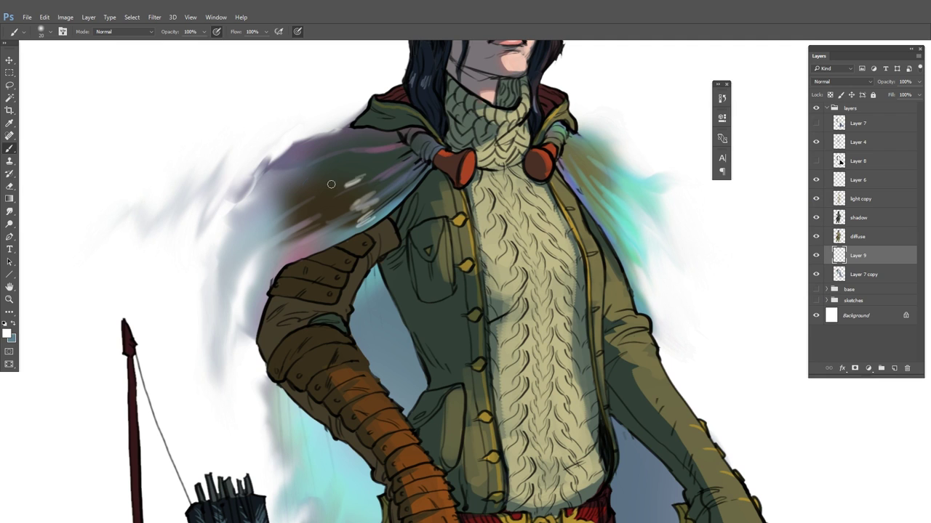
drag(359, 151, 343, 155)
Paint fine white highlight strokes along the fur on the opposite shoulder with the 20 px brush
drag(657, 249, 482, 277)
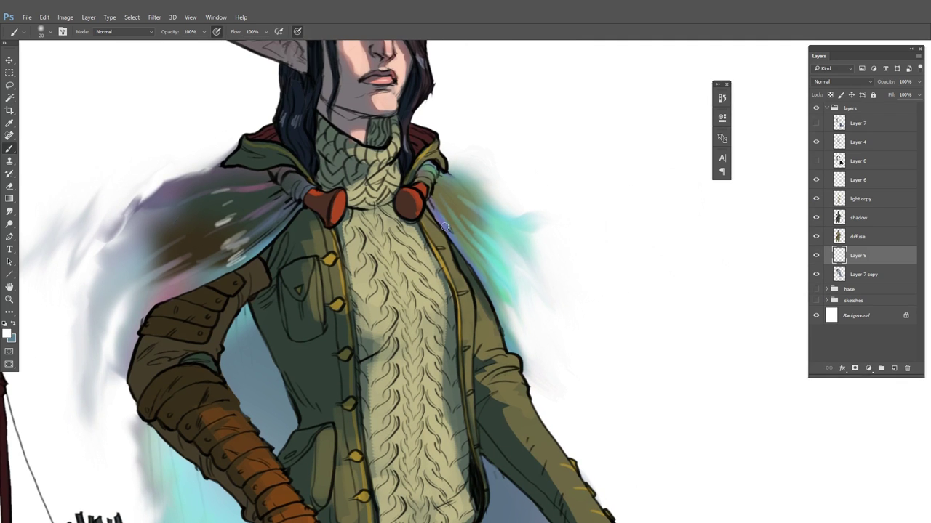
mouse_move(445, 227)
mouse_down()
mouse_move(459, 237)
mouse_move(474, 220)
mouse_move(480, 230)
mouse_move(481, 207)
mouse_up()
drag(530, 285, 476, 288)
drag(615, 305, 520, 241)
drag(511, 297, 550, 348)
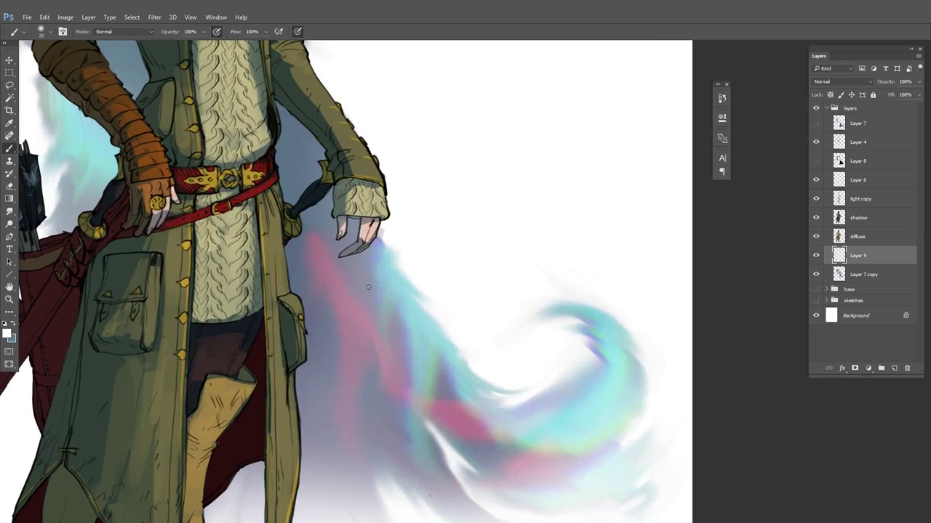
Merge the white fur highlights on Layer 9 down into Layer 7 copy
scroll(432, 357, down, 4)
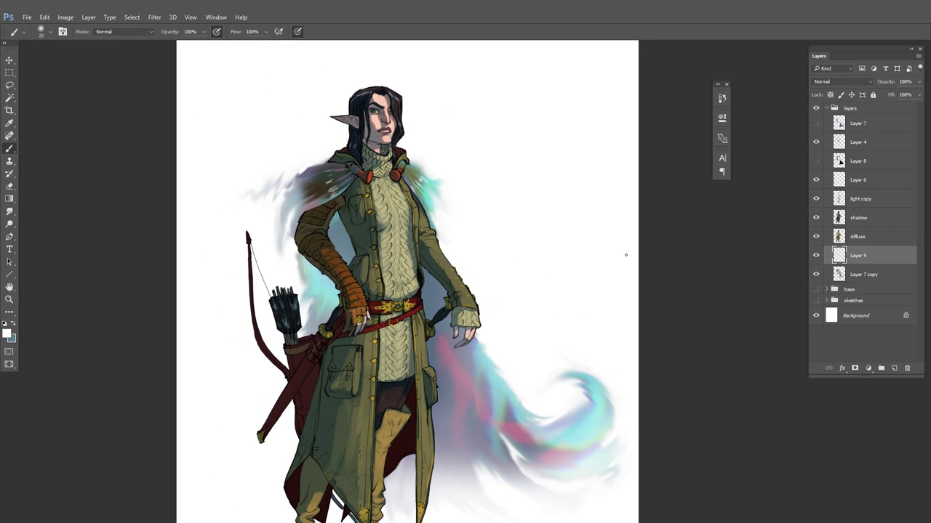
click(919, 83)
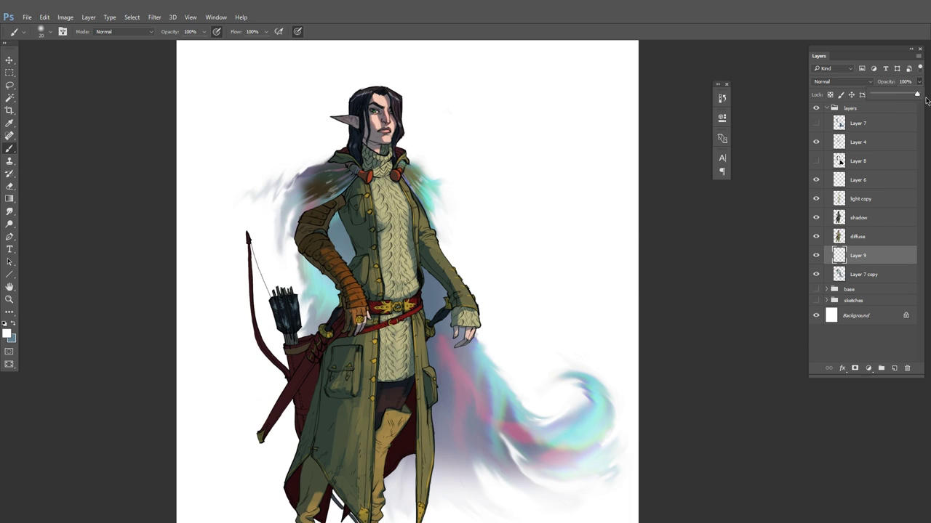
scroll(670, 300, down, 2)
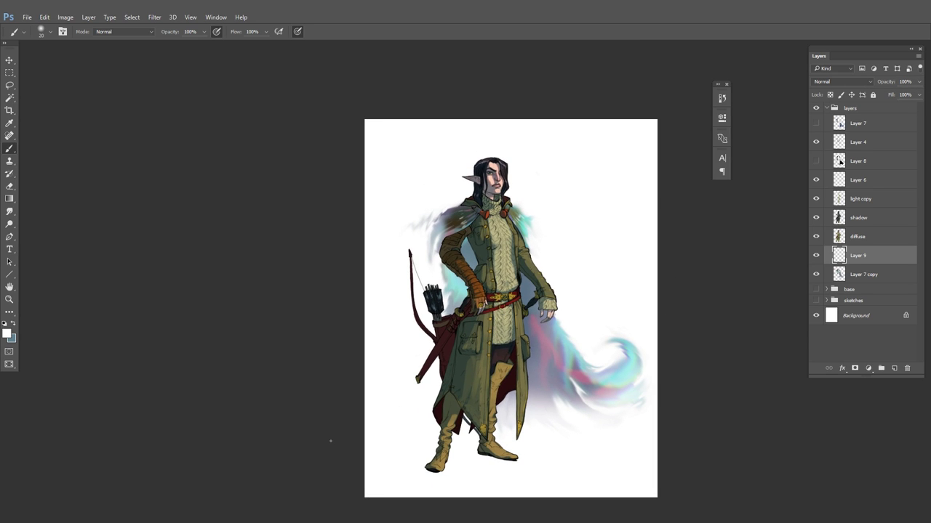
key(Delete)
drag(483, 221, 483, 250)
drag(733, 332, 526, 249)
drag(522, 269, 544, 246)
Collapse the layers group and create a new empty layer above it
click(833, 110)
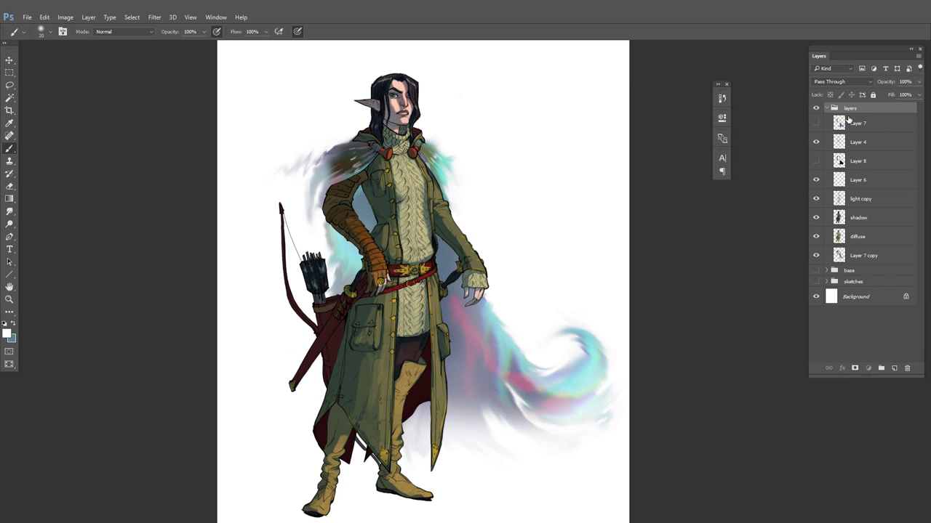
click(826, 108)
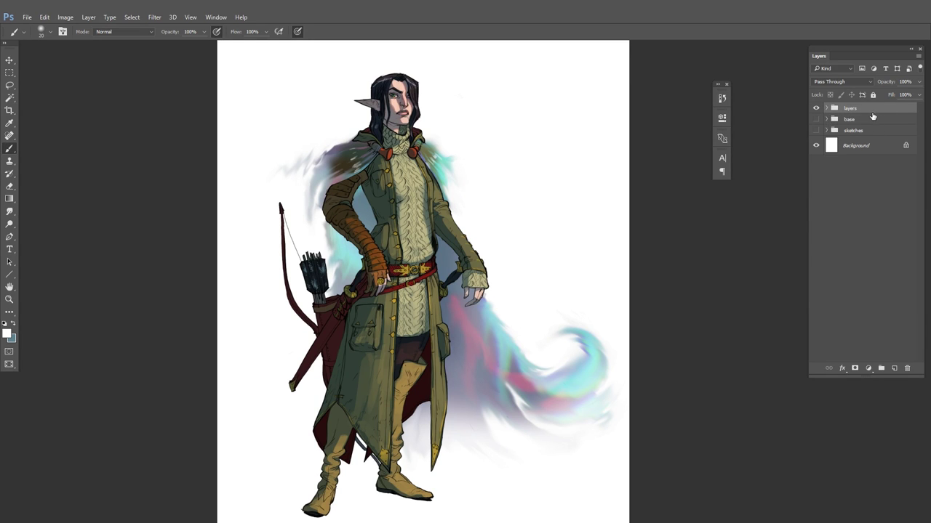
key(ctrl+shift+n)
key(Return)
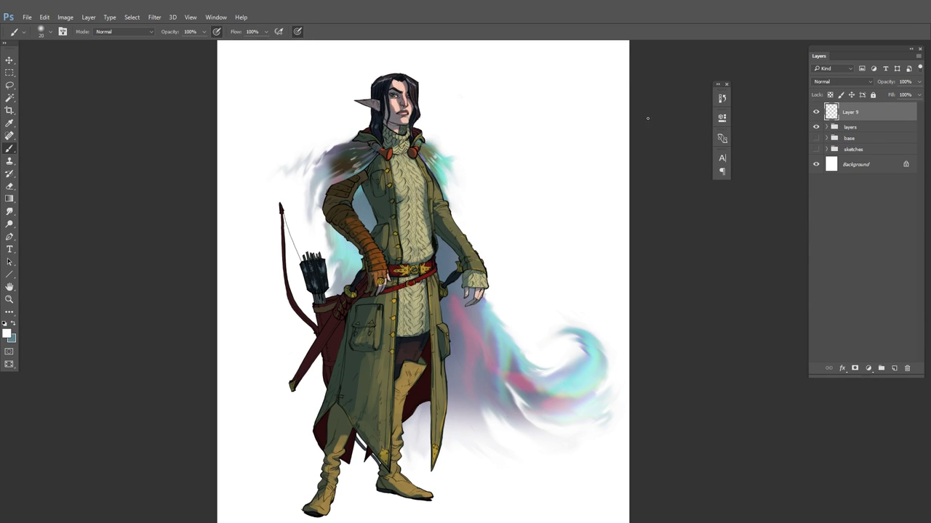
click(726, 85)
Sample the orange-red of the cloak toggles and repaint the rims of both toggles with a smaller brush
drag(399, 175, 549, 176)
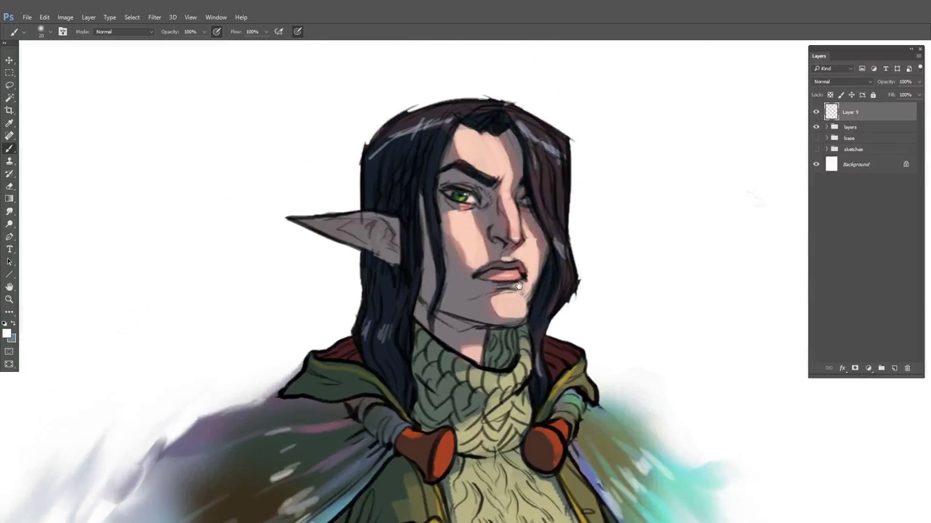
mouse_move(566, 379)
mouse_down()
mouse_move(542, 291)
mouse_move(577, 230)
mouse_up()
drag(470, 306, 498, 299)
alt+click(431, 318)
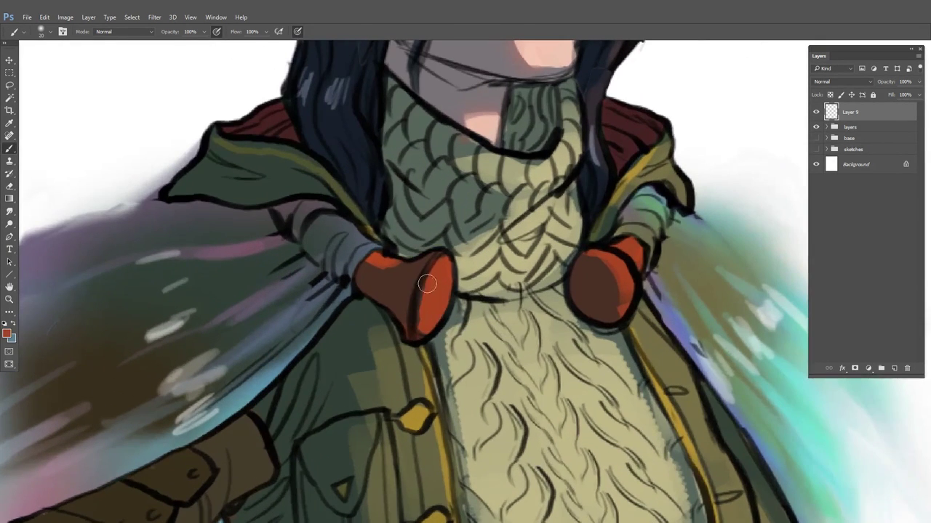
key(bracketleft)
mouse_move(444, 260)
mouse_down()
mouse_move(429, 277)
mouse_move(453, 295)
mouse_up()
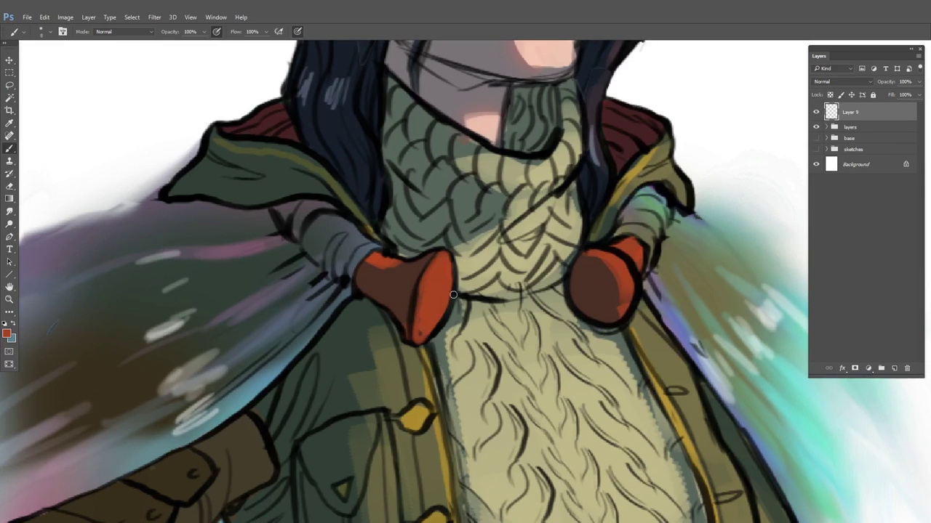
mouse_move(588, 256)
mouse_down()
mouse_move(617, 256)
mouse_move(633, 284)
mouse_move(633, 276)
mouse_move(613, 324)
mouse_up()
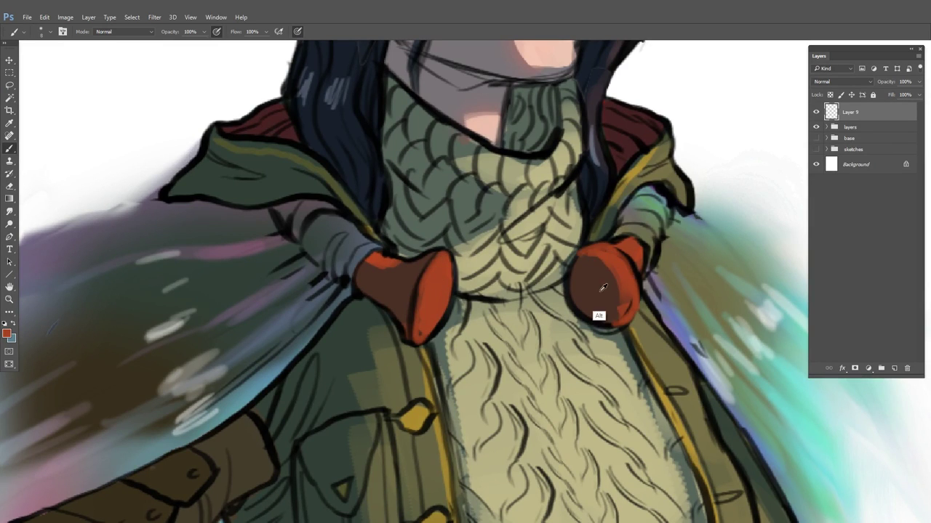
Sample the dark brown of the round toggle and even out its face up to the orange rim
alt+click(599, 292)
mouse_move(621, 289)
mouse_down()
mouse_move(605, 271)
mouse_move(612, 321)
mouse_up()
mouse_move(603, 254)
mouse_down()
mouse_move(571, 282)
mouse_move(610, 325)
mouse_up()
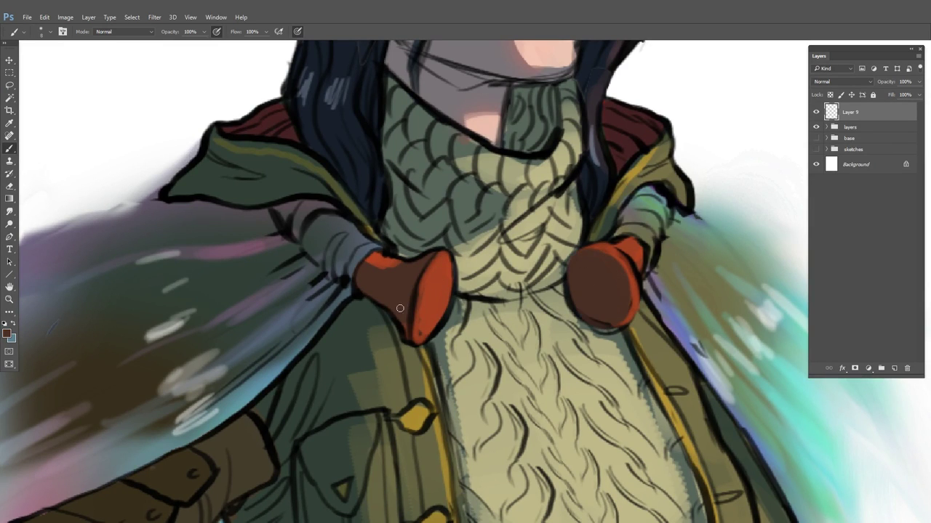
Lighten the sampled toggle red to salmon orange (#fc9268) and paint highlight strokes on both cloak toggles
alt+click(439, 285)
click(7, 334)
drag(640, 246, 644, 231)
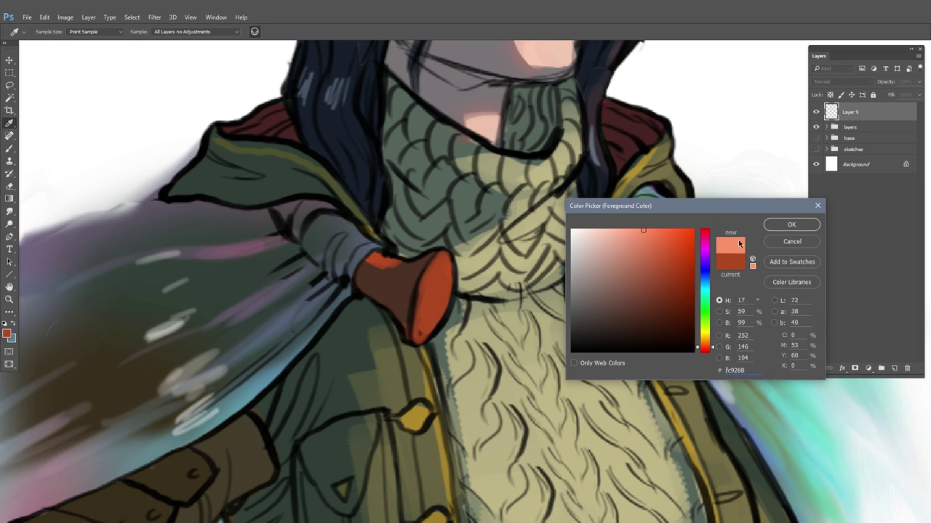
click(790, 226)
key(b)
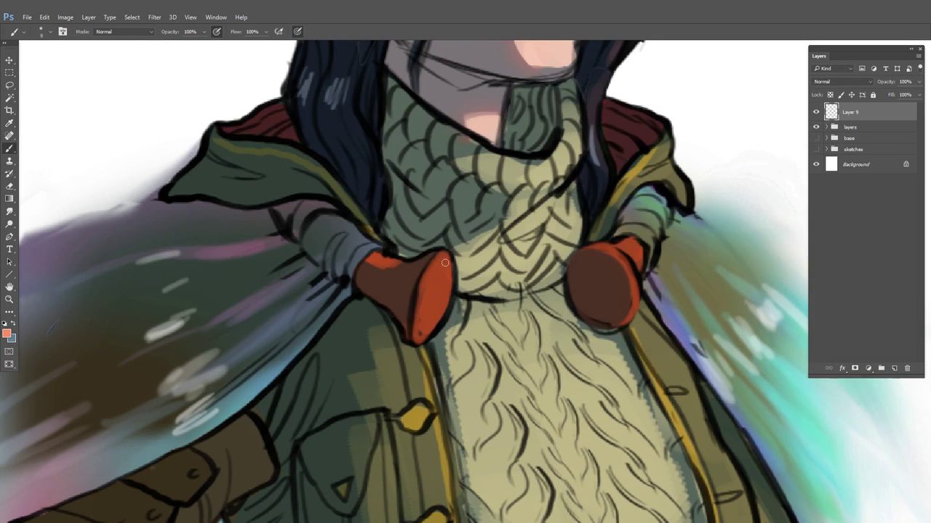
drag(618, 252, 633, 280)
mouse_move(444, 255)
mouse_down()
mouse_move(416, 326)
mouse_move(445, 277)
mouse_up()
drag(382, 254, 388, 261)
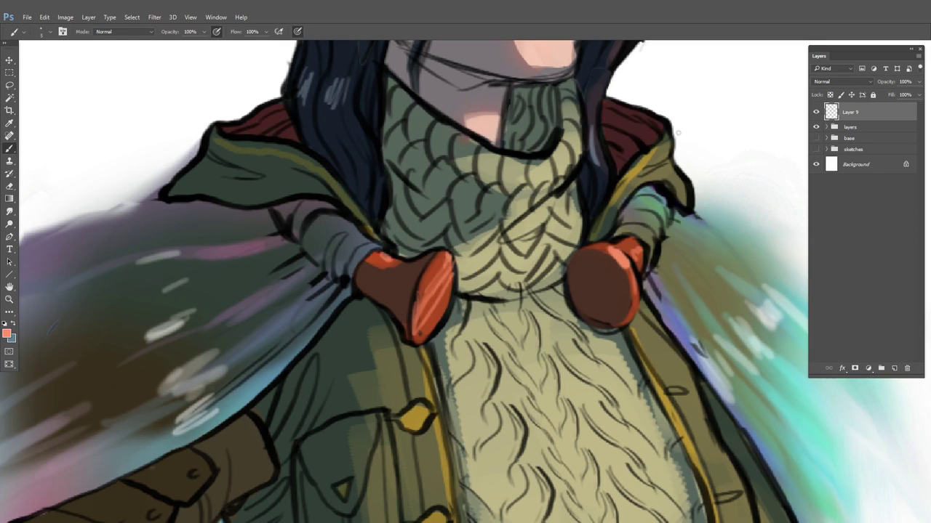
Reset to the default black and redraw the dark outline around the face of the round toggle
mouse_move(640, 320)
mouse_down()
mouse_move(609, 321)
mouse_move(594, 301)
mouse_move(643, 294)
mouse_up()
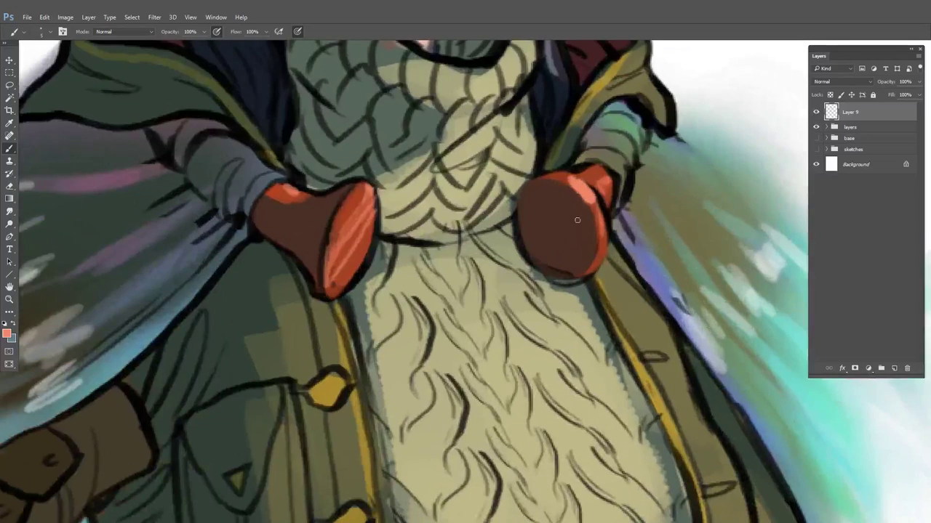
key(d)
mouse_move(545, 180)
mouse_down()
mouse_move(526, 212)
mouse_move(559, 186)
mouse_move(586, 203)
mouse_move(597, 257)
mouse_up()
drag(549, 277, 586, 275)
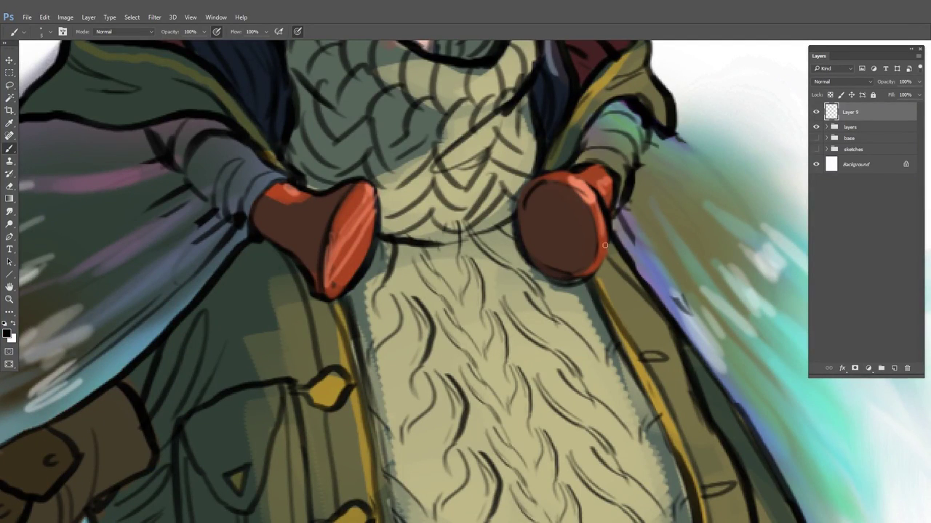
Sample the bracer's orange-brown, lighten it to #9b582b and paint fine highlight scratches on the forearm plates
scroll(536, 227, down, 5)
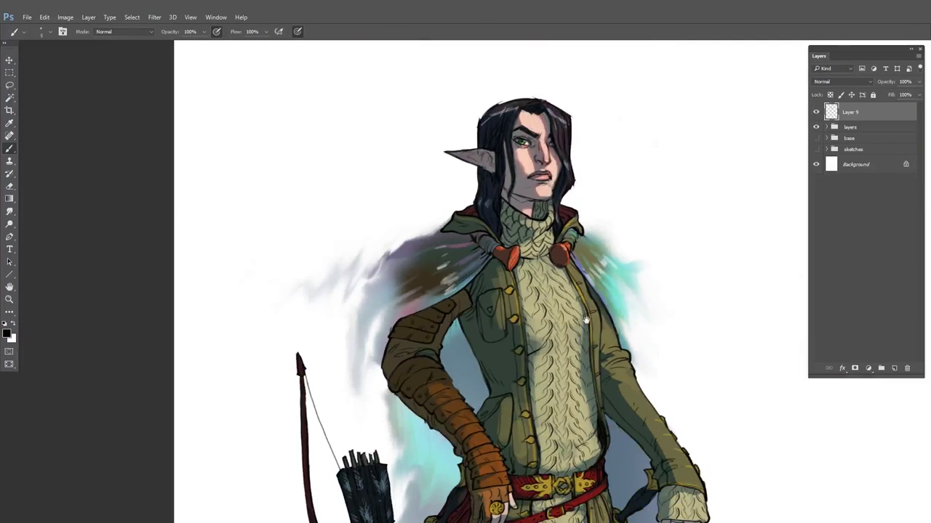
drag(605, 363, 554, 258)
scroll(574, 309, down, 2)
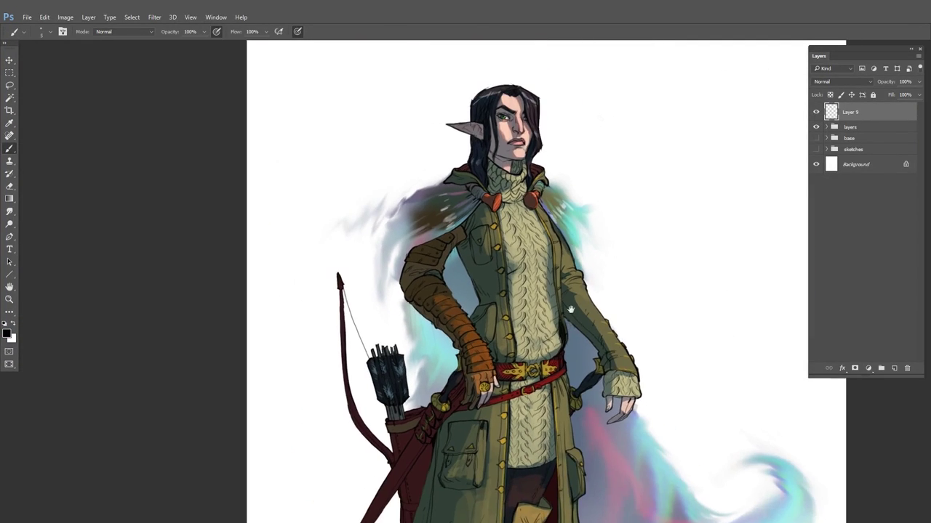
drag(553, 328, 541, 313)
scroll(502, 363, up, 4)
alt+click(426, 312)
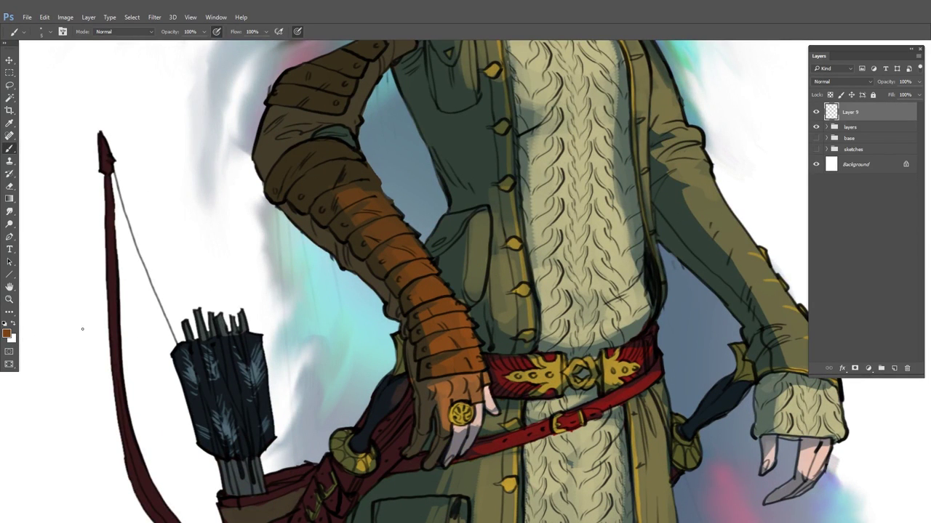
click(9, 334)
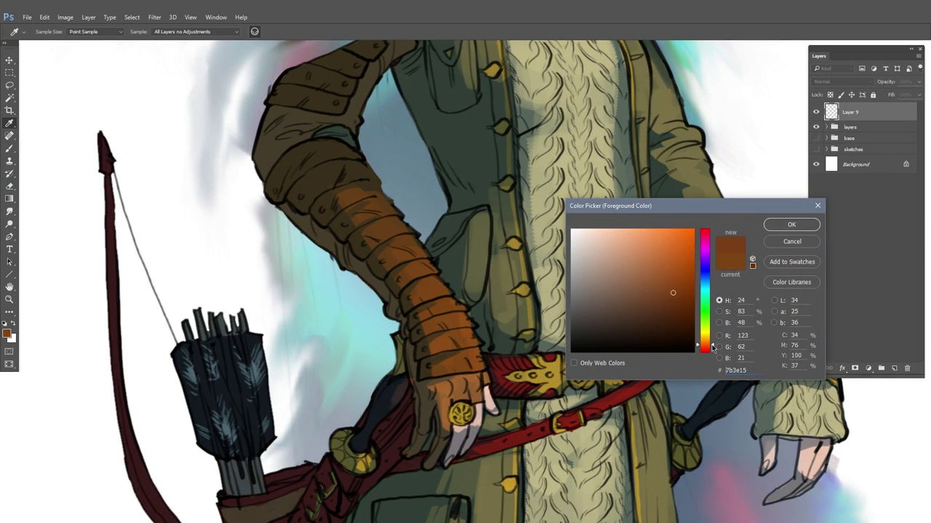
drag(672, 292, 660, 277)
click(785, 226)
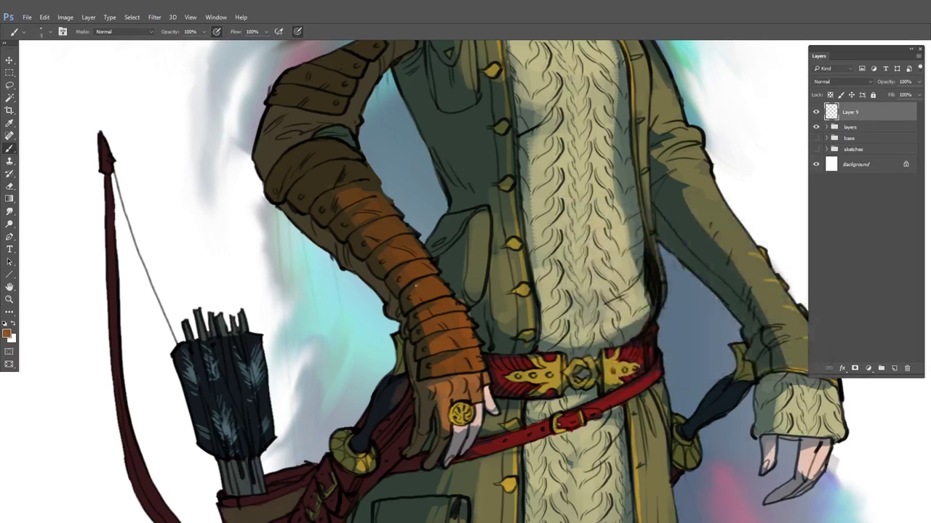
drag(385, 241, 393, 249)
Pick an even lighter orange and add scratch highlights along the whole bracer and the upper-arm plates
click(7, 333)
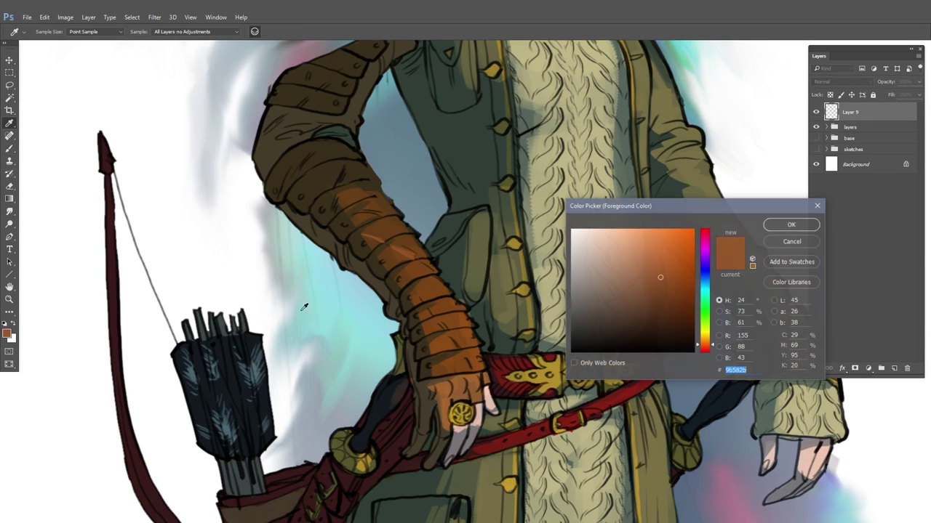
click(791, 224)
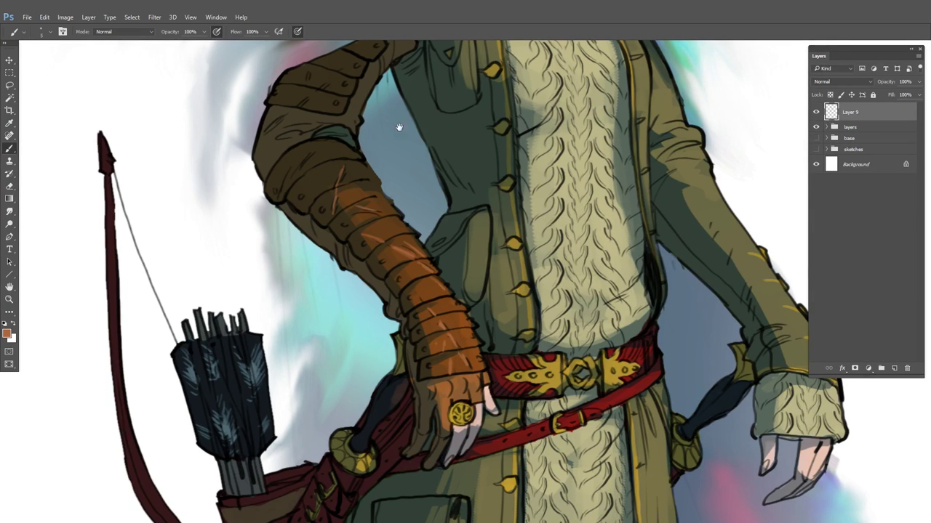
drag(398, 128, 413, 258)
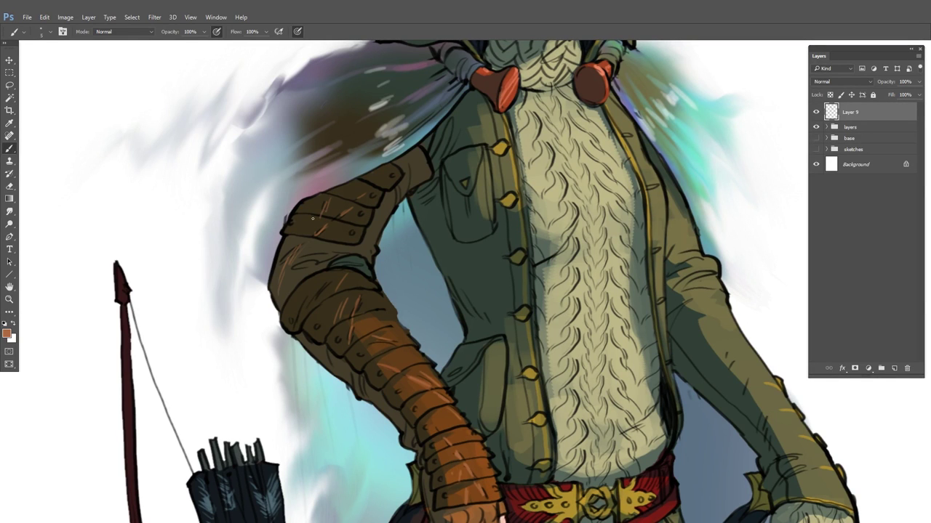
drag(539, 347, 473, 356)
Sample the peach skin tone and paint short light strands over the dark hair at the forehead hairline
drag(615, 463, 487, 265)
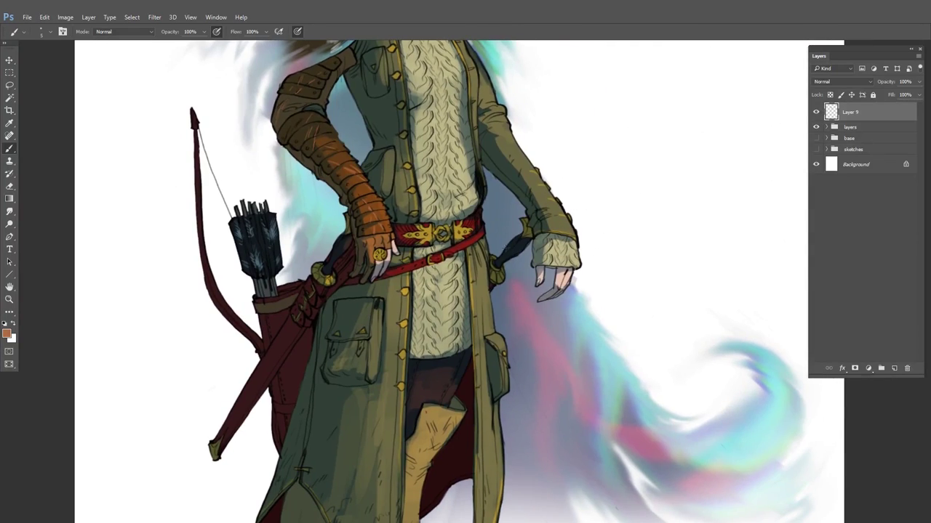
drag(544, 381, 546, 352)
drag(533, 260, 539, 373)
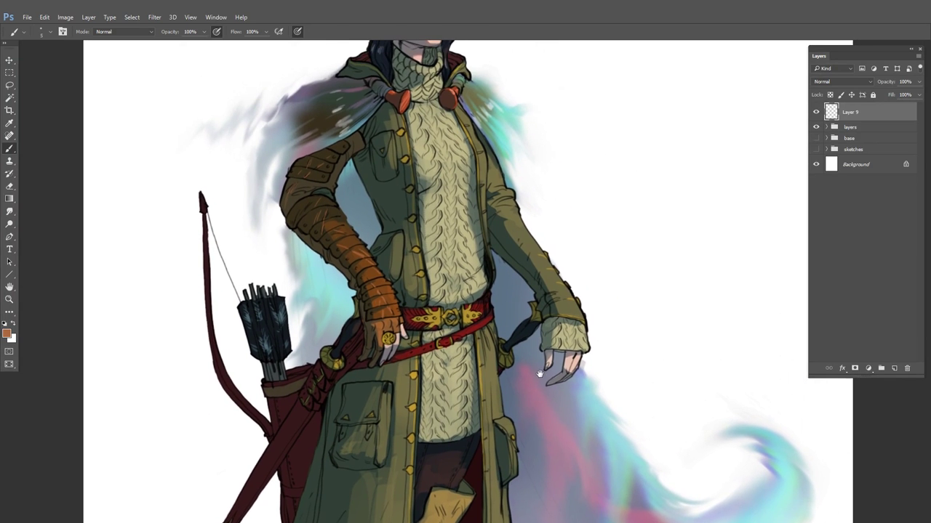
scroll(540, 374, down, 5)
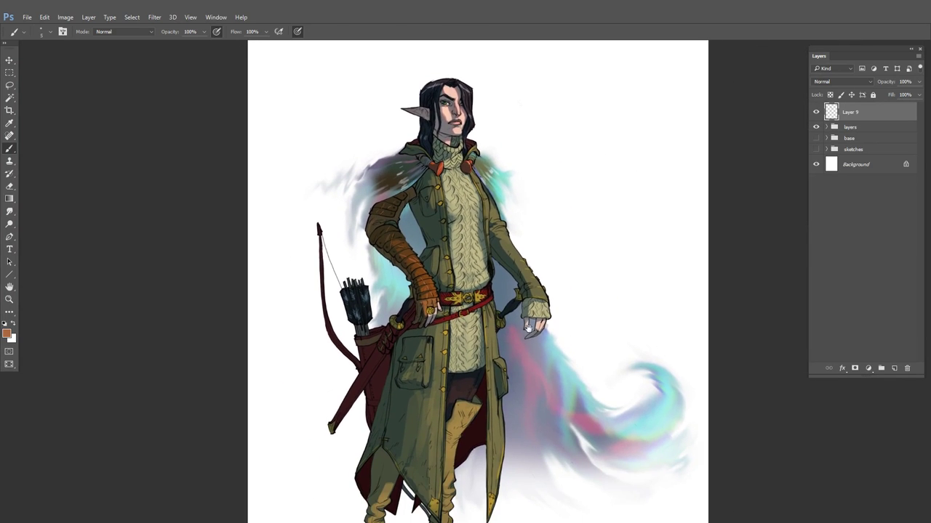
mouse_move(440, 88)
mouse_down()
mouse_move(545, 145)
mouse_move(458, 294)
mouse_up()
alt+click(443, 254)
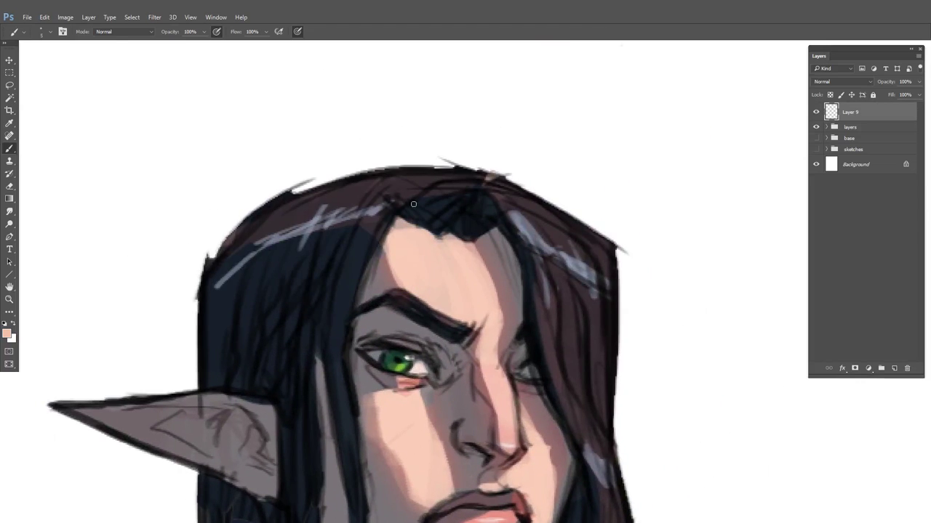
mouse_move(407, 223)
mouse_down()
mouse_move(409, 203)
mouse_move(365, 193)
mouse_up()
mouse_move(442, 225)
mouse_down()
mouse_move(463, 208)
mouse_move(452, 240)
mouse_up()
alt+click(470, 242)
scroll(469, 242, down, 5)
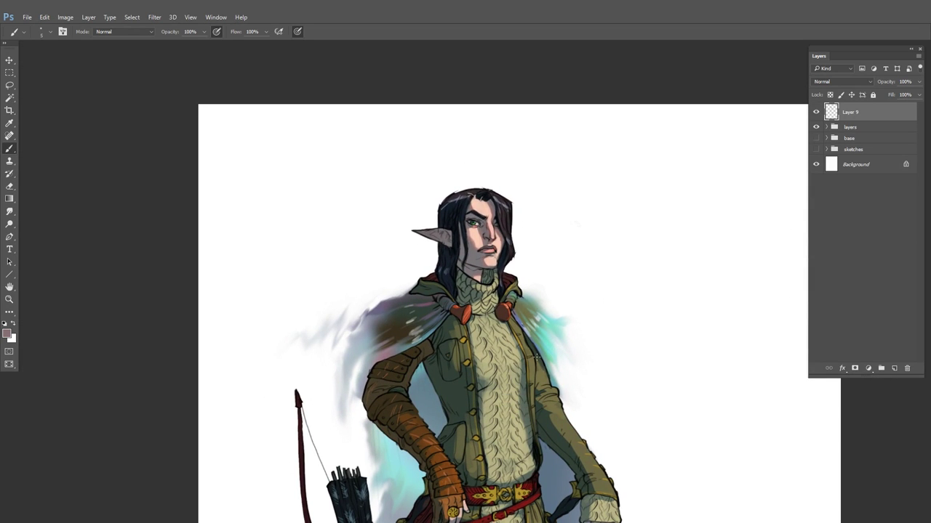
Sample a dusky pink from the elf's face and touch up the facial shading with fine strokes
drag(560, 412, 546, 355)
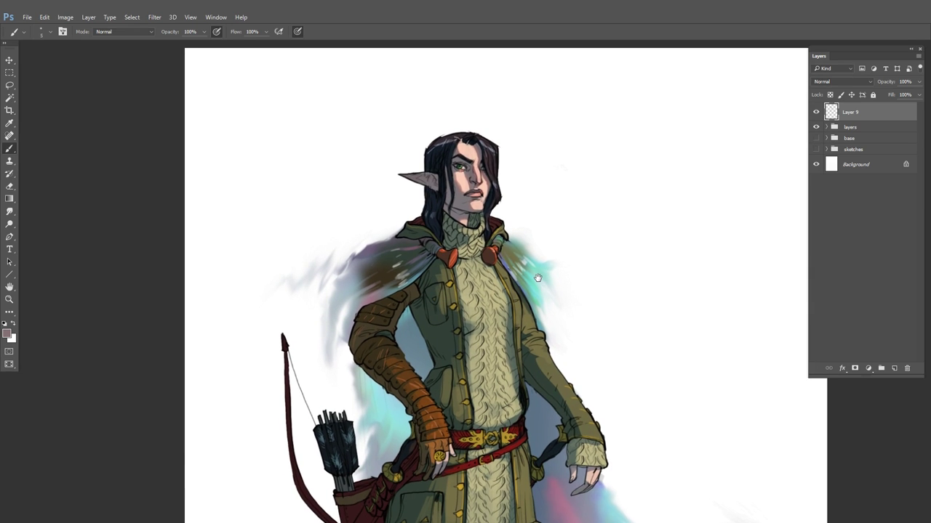
mouse_move(488, 157)
mouse_down()
mouse_move(547, 211)
mouse_move(574, 211)
mouse_up()
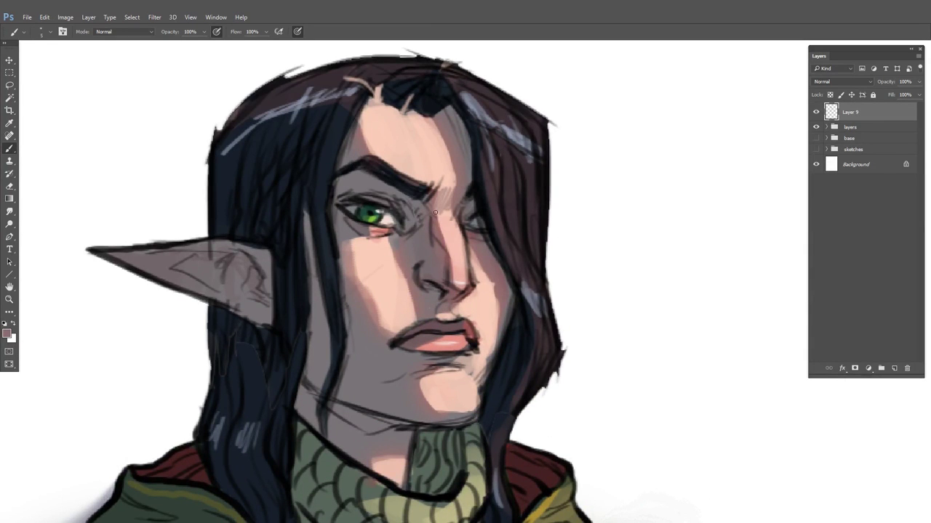
drag(516, 233, 500, 229)
drag(536, 298, 542, 234)
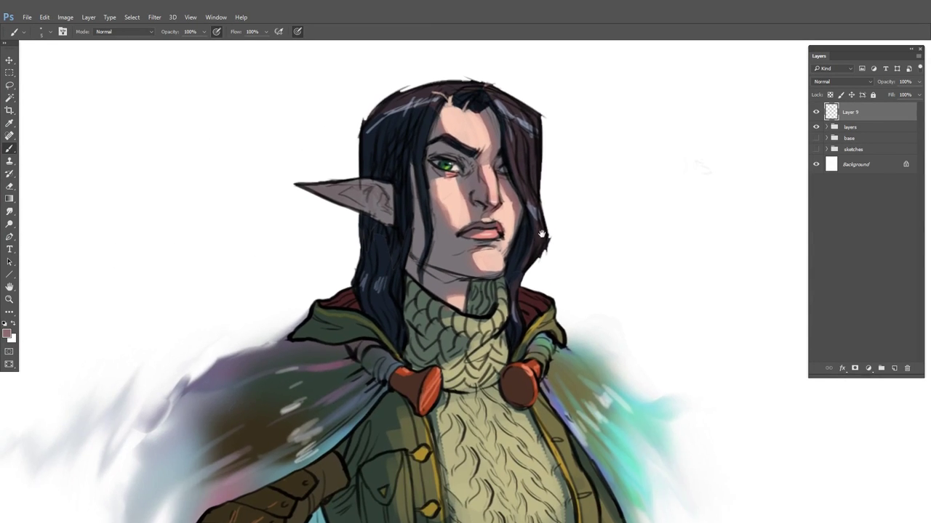
drag(504, 200, 557, 248)
alt+click(519, 213)
drag(532, 215, 518, 260)
mouse_move(525, 284)
mouse_down()
mouse_move(524, 299)
mouse_move(545, 280)
mouse_up()
scroll(545, 280, down, 3)
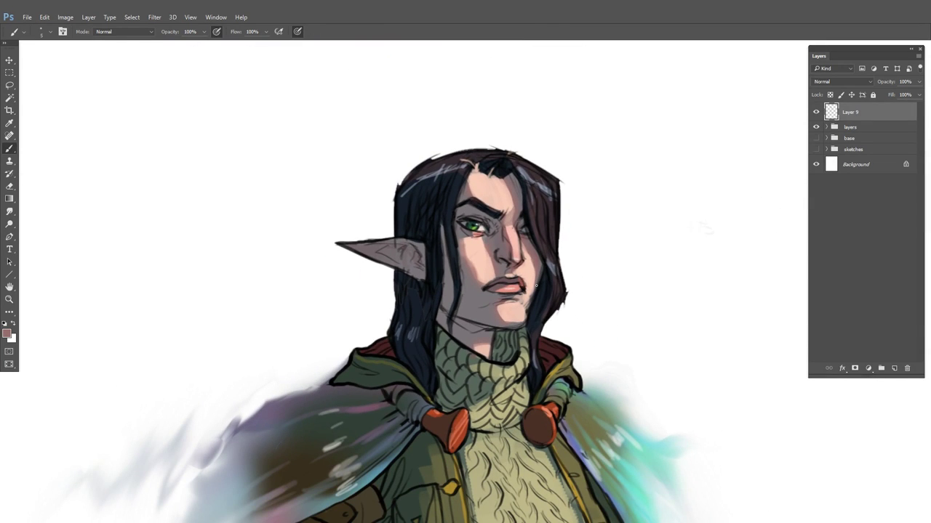
ctrl+drag(544, 394, 415, 181)
drag(489, 293, 459, 249)
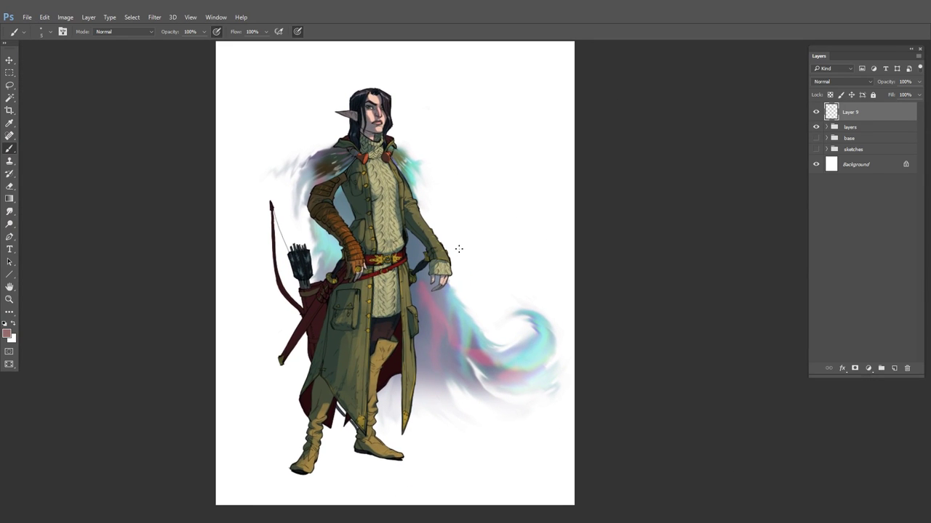
drag(500, 205, 495, 229)
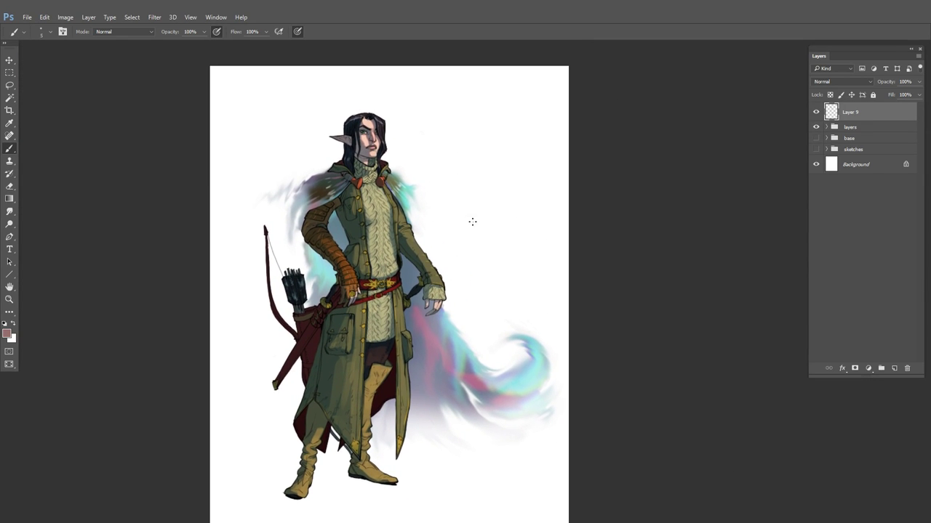
drag(491, 284, 480, 270)
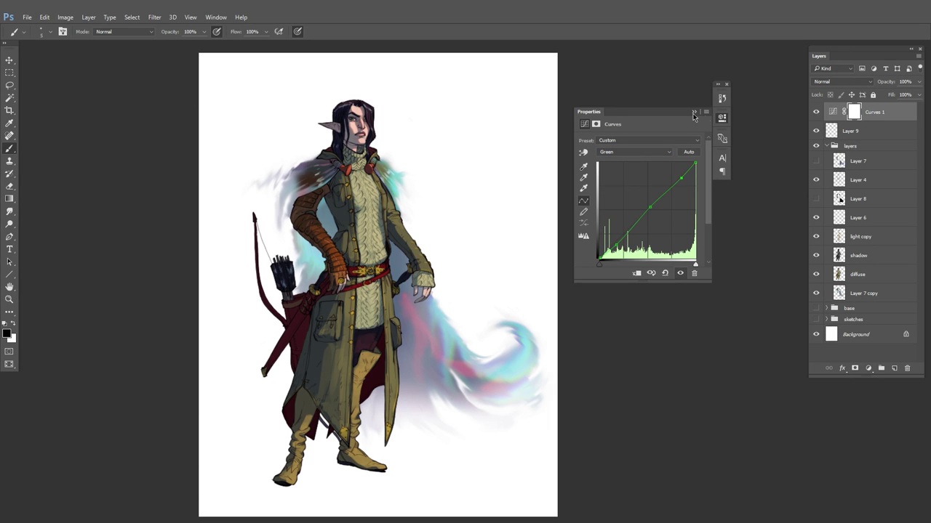
drag(692, 113, 711, 128)
click(653, 171)
click(653, 171)
click(727, 122)
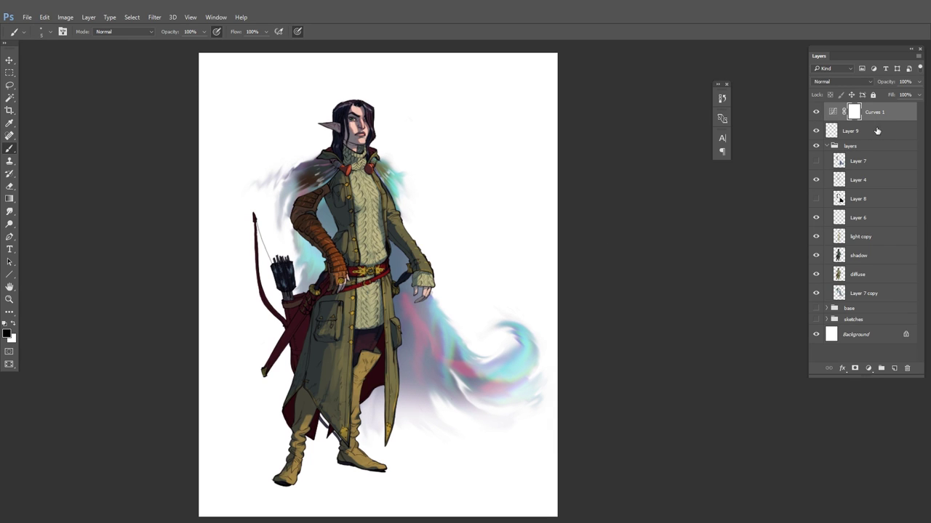
drag(892, 114, 907, 367)
Add a Curves adjustment layer above Layer 9 and raise the Green channel's midtones slightly
click(868, 368)
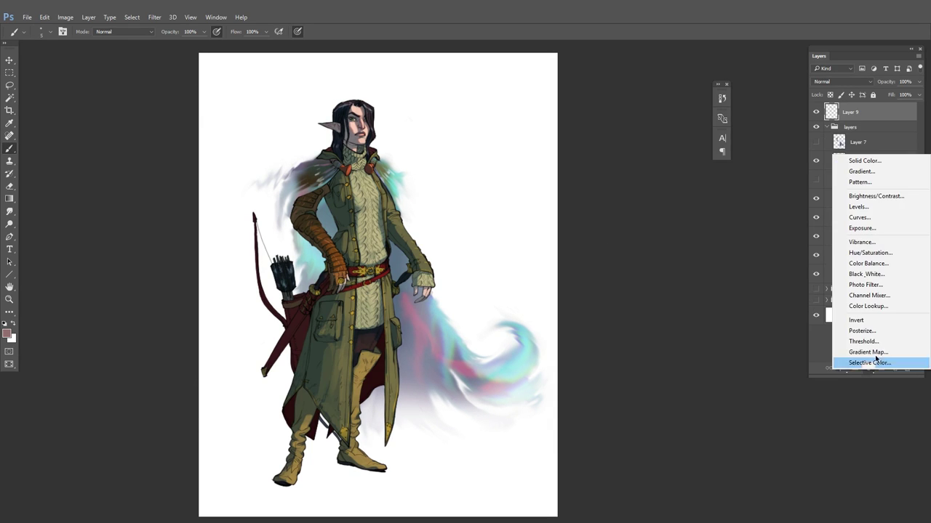
click(857, 217)
click(655, 168)
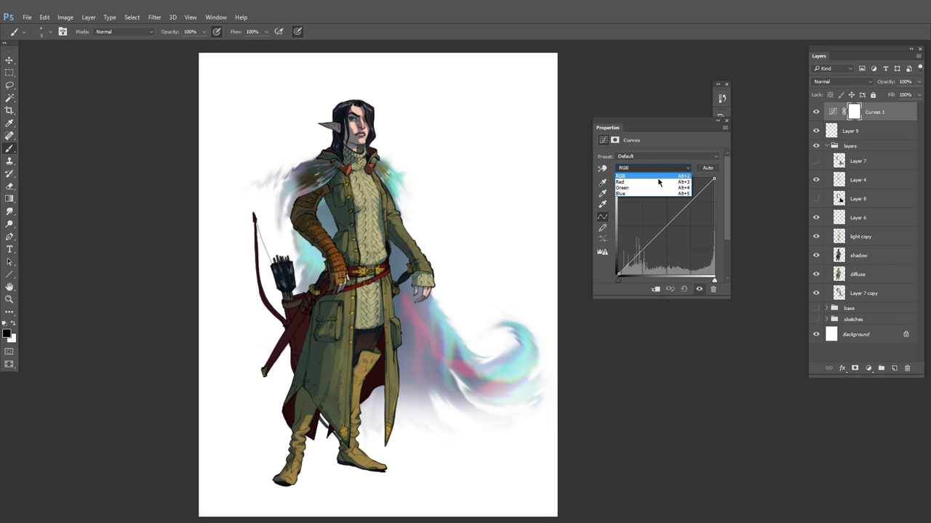
click(633, 189)
click(668, 226)
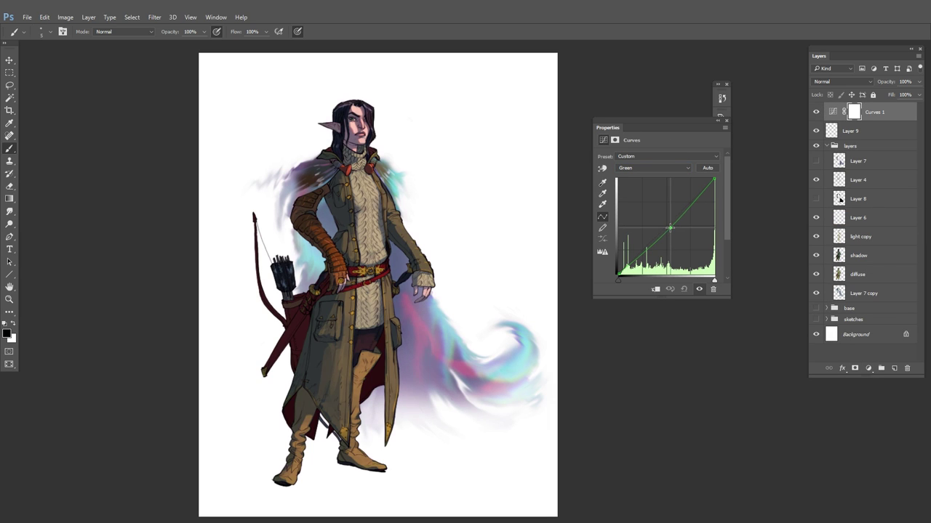
drag(669, 227, 665, 224)
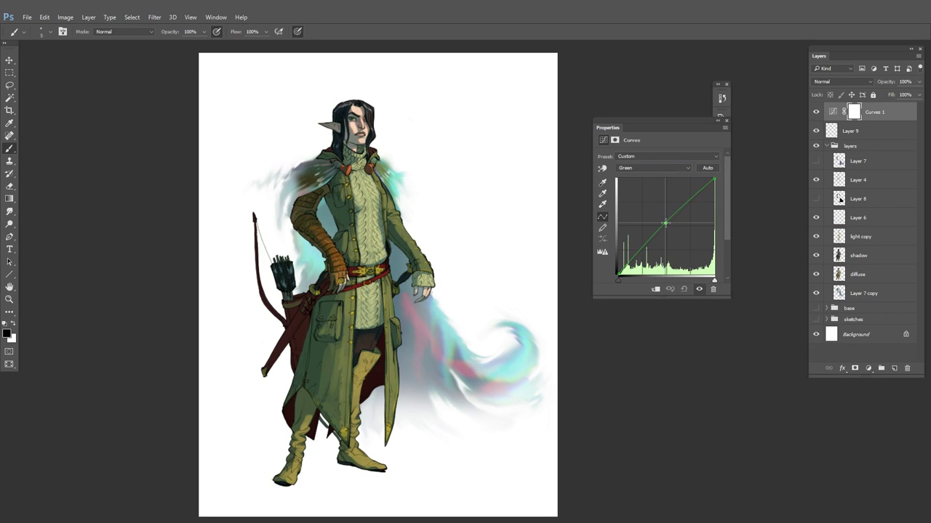
Add a shadow point and a highlight point to the Blue channel of the Curves adjustment
click(640, 168)
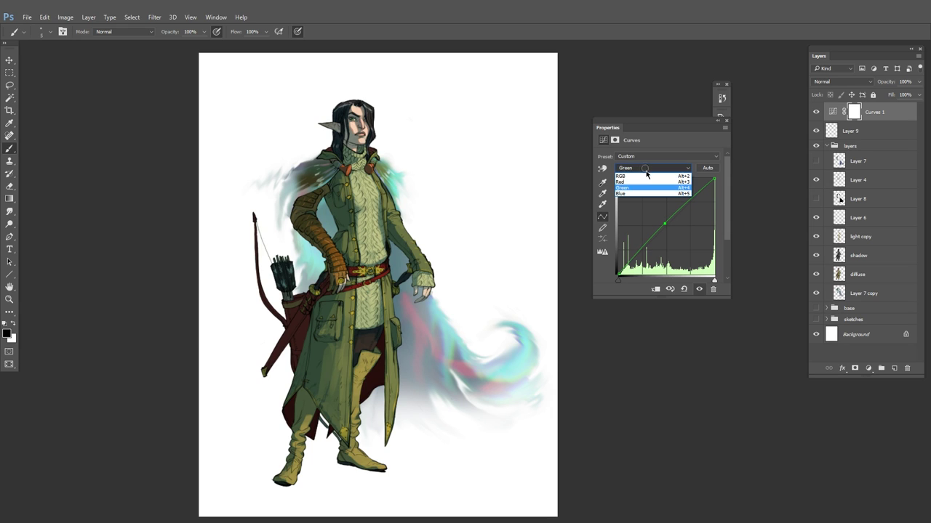
click(636, 197)
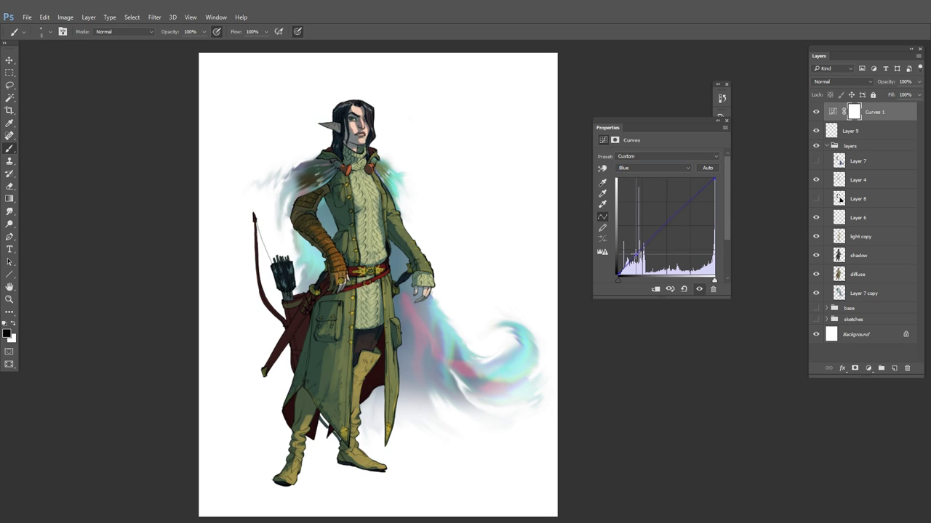
click(691, 204)
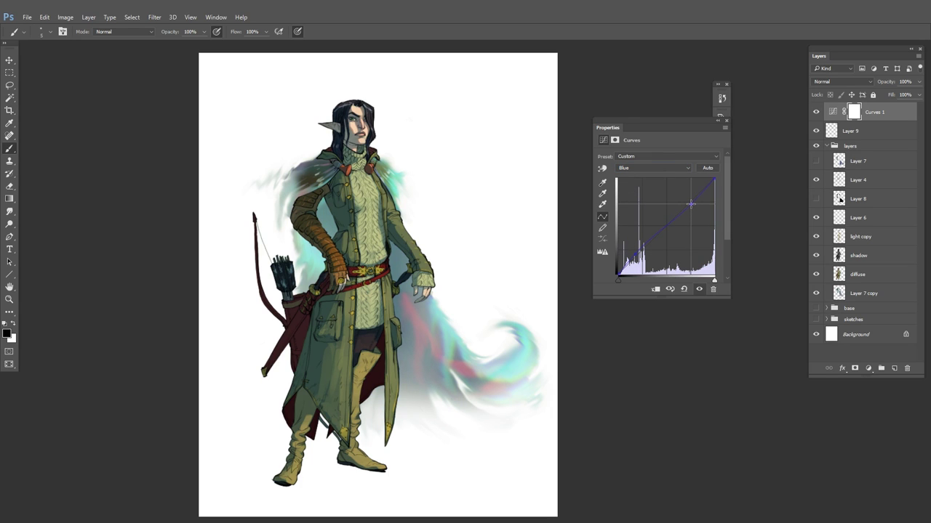
Shape the composite RGB curve with a shadow point and a midtone point, pulling the midtones slightly darker
click(652, 171)
click(642, 182)
click(646, 172)
click(635, 177)
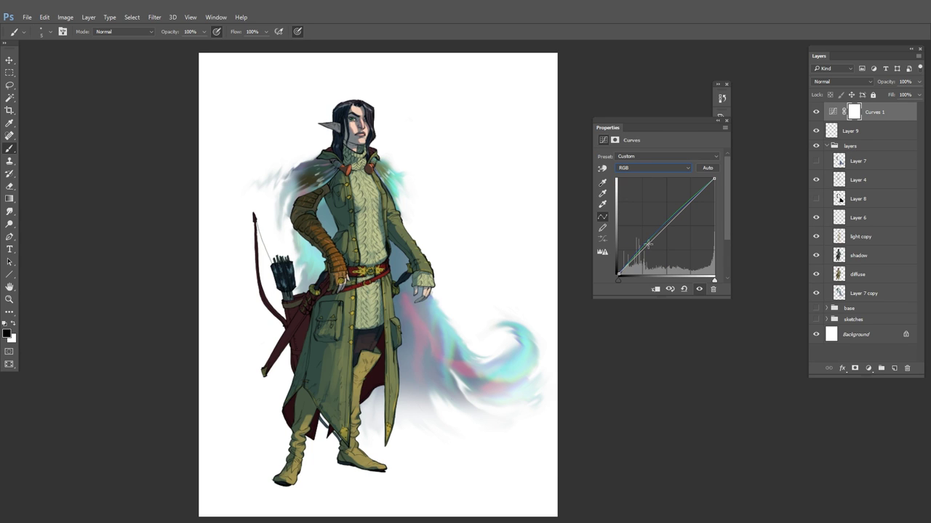
drag(638, 254, 637, 256)
click(668, 223)
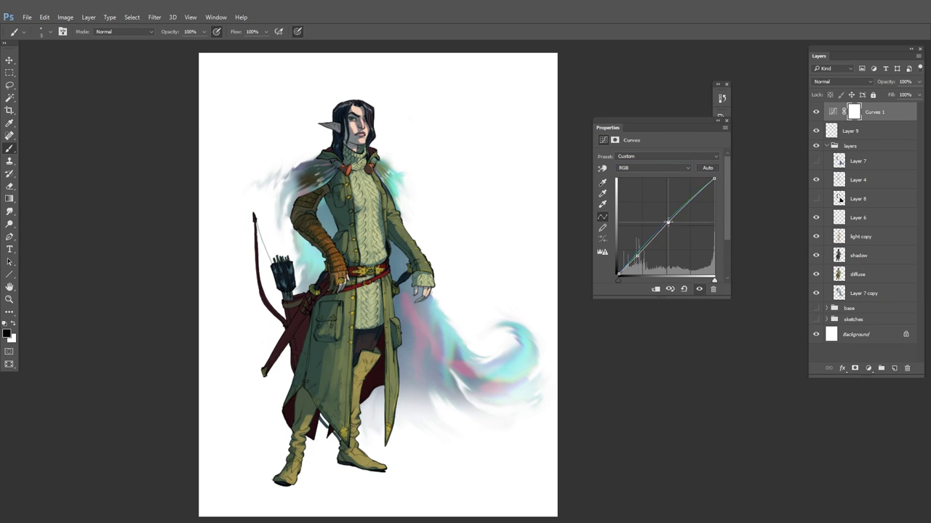
drag(668, 222, 668, 220)
drag(638, 256, 636, 256)
drag(668, 220, 676, 220)
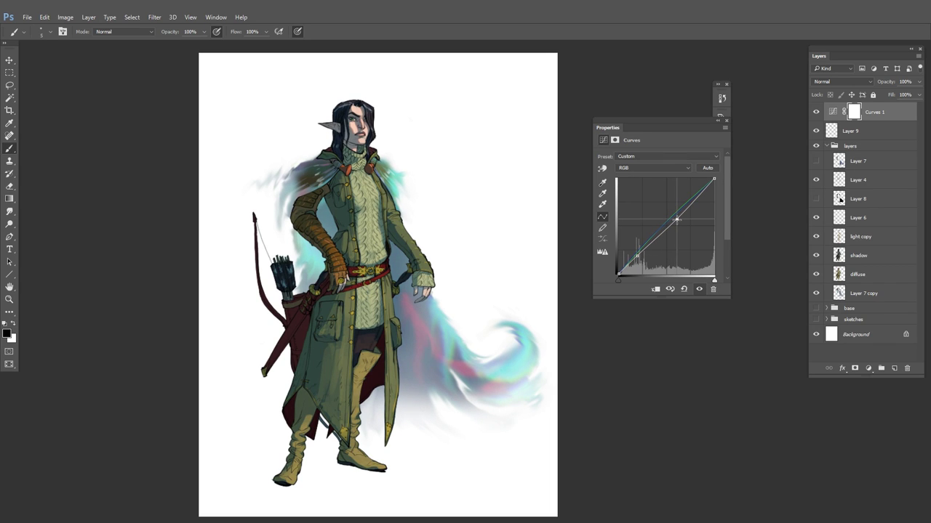
Refine the Blue curve by raising its highlight point and lowering its shadow point, and close the curve settings
click(652, 168)
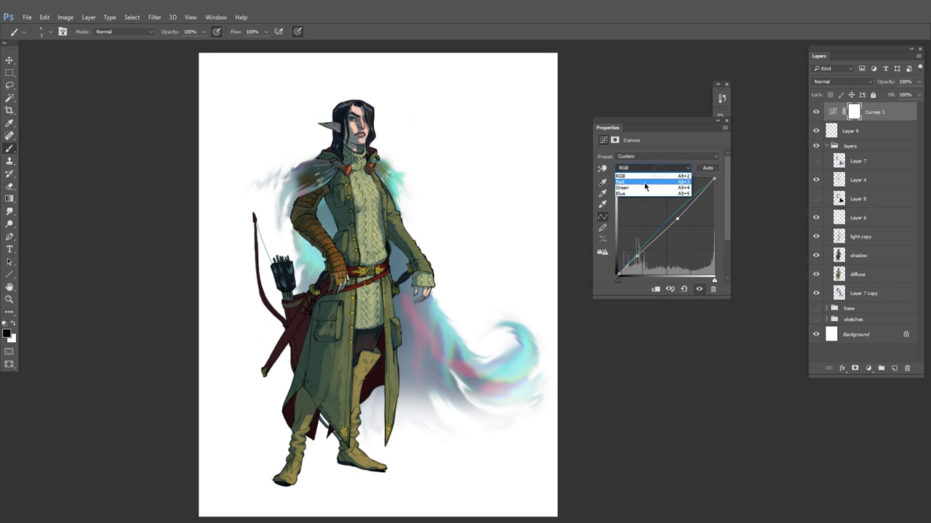
click(653, 194)
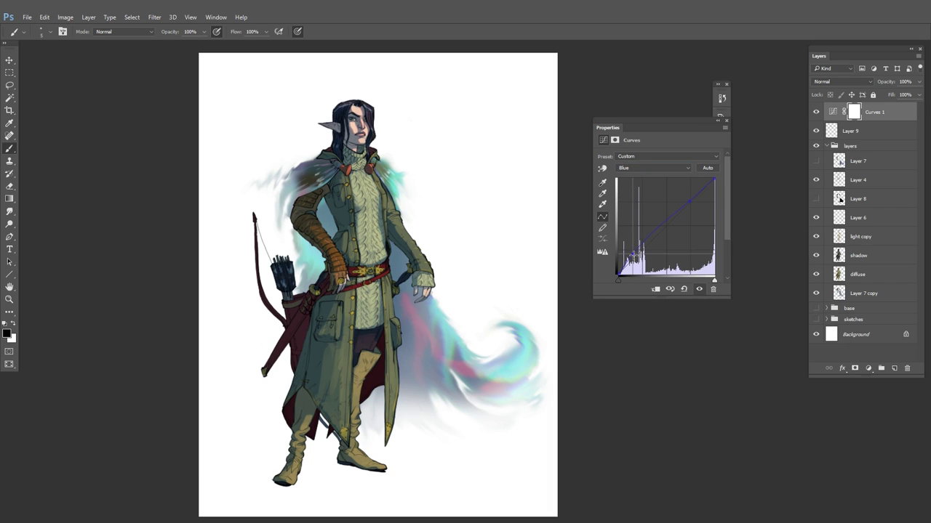
drag(689, 202, 689, 198)
drag(635, 254, 638, 257)
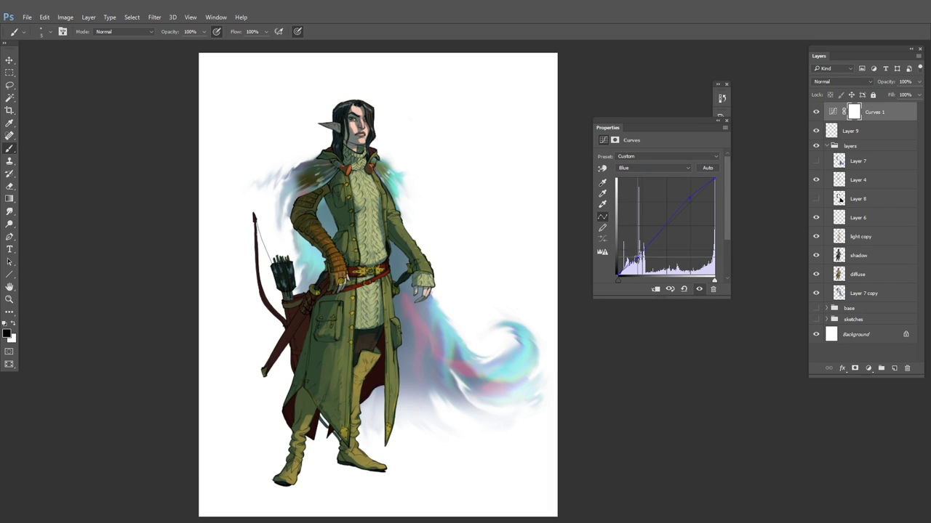
click(692, 199)
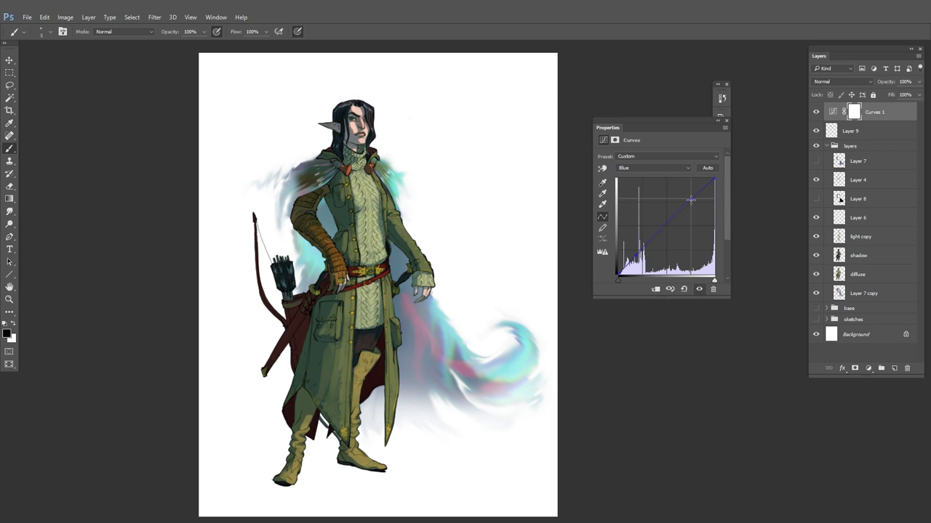
click(726, 127)
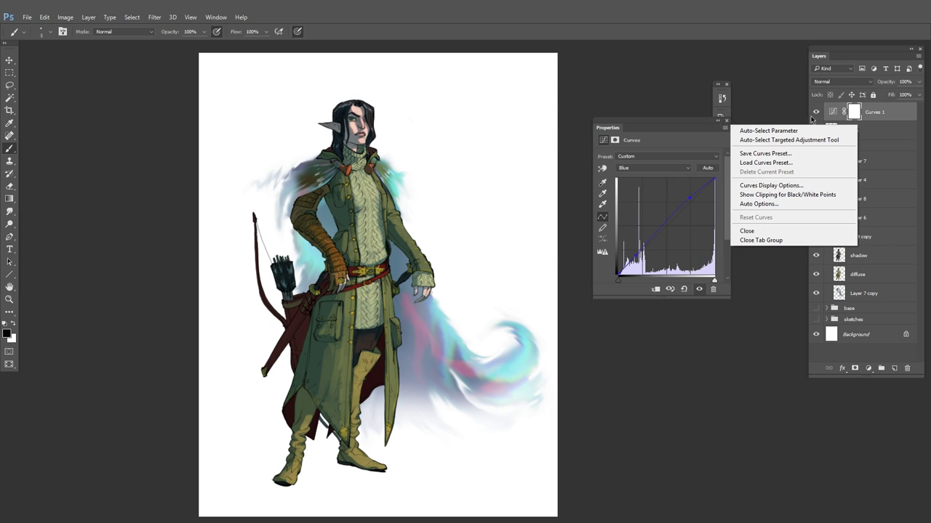
click(728, 122)
click(726, 121)
click(727, 85)
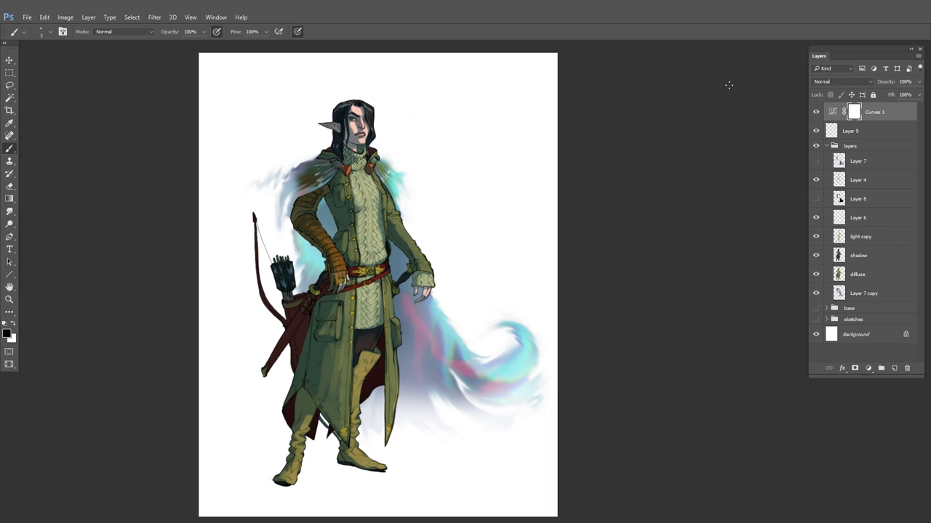
Compare the illustration with and without the Curves 1 color adjustment
click(817, 113)
click(817, 113)
click(815, 113)
click(815, 113)
click(815, 114)
Try masking Layer 7 copy and painting out the wispy smoke around the shoulders with a large soft black brush
click(854, 291)
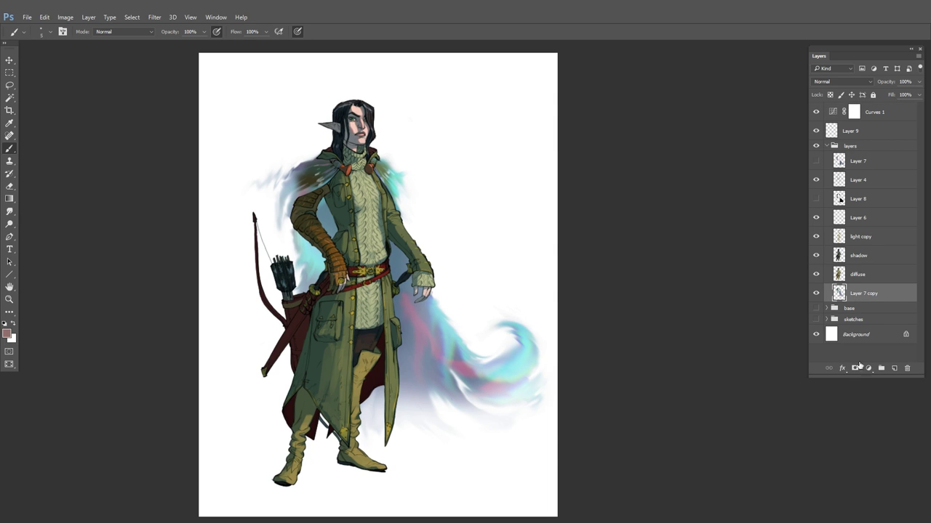
click(855, 368)
key(x)
key(x)
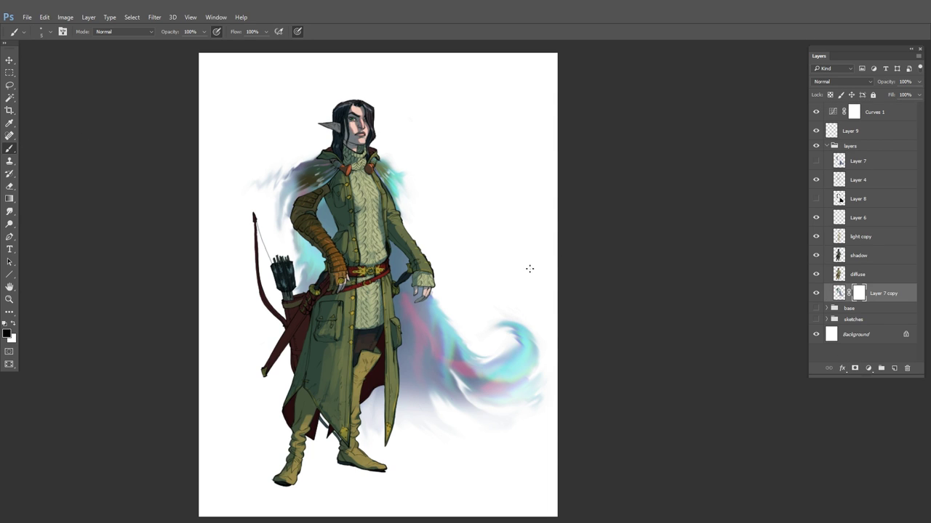
right_click(513, 195)
double_click(445, 276)
mouse_move(260, 181)
mouse_down()
mouse_move(299, 157)
mouse_move(267, 174)
mouse_move(296, 144)
mouse_move(283, 173)
mouse_up()
key([)
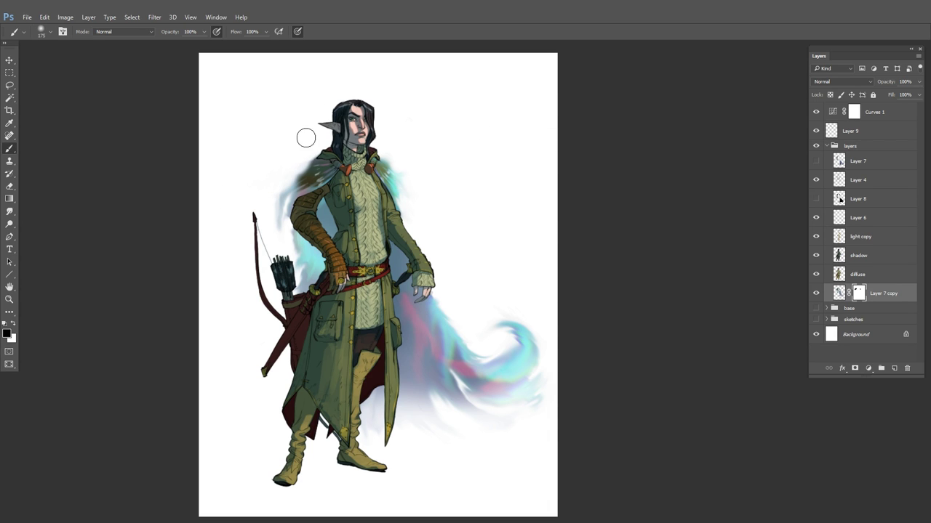
key(bracketleft)
key(bracketleft)
Try softening the Layer 7 copy mask with a 3.7-pixel Gaussian Blur and raising its dark values with Curves
click(154, 16)
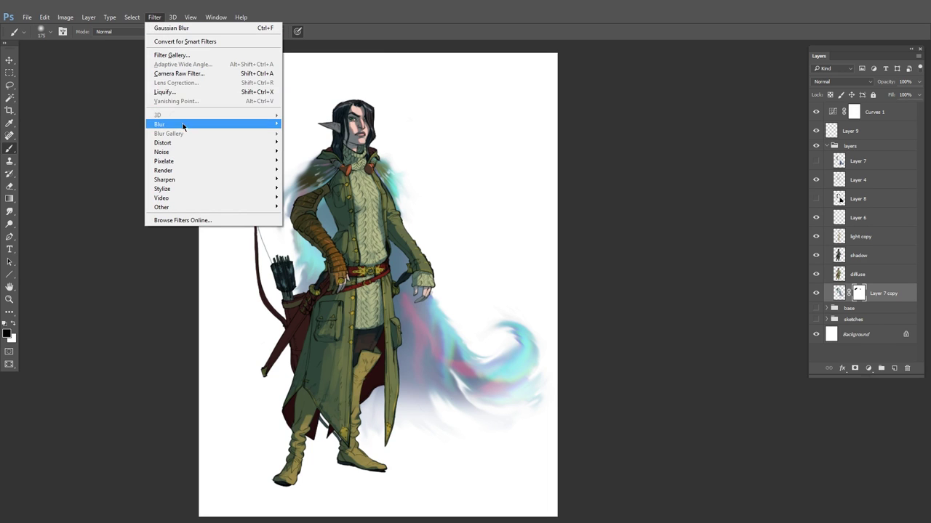
mouse_move(175, 124)
click(115, 164)
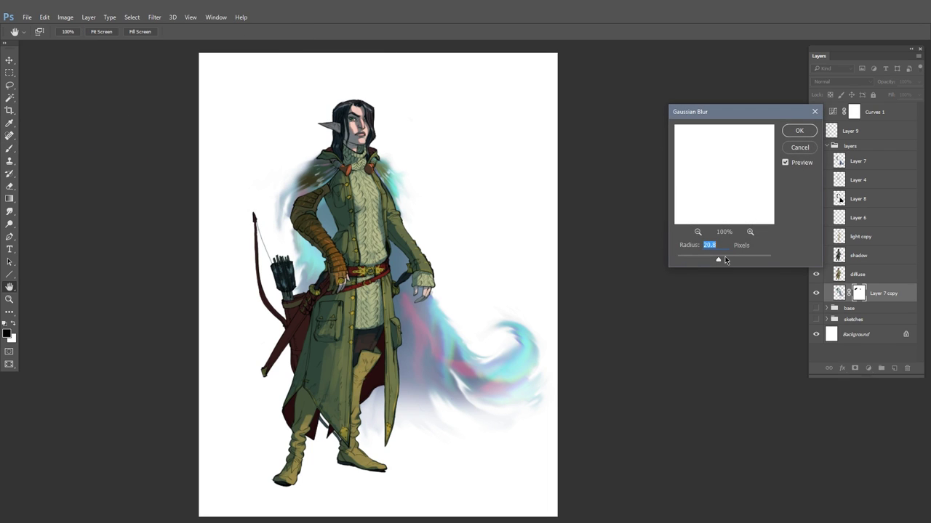
drag(723, 260, 695, 263)
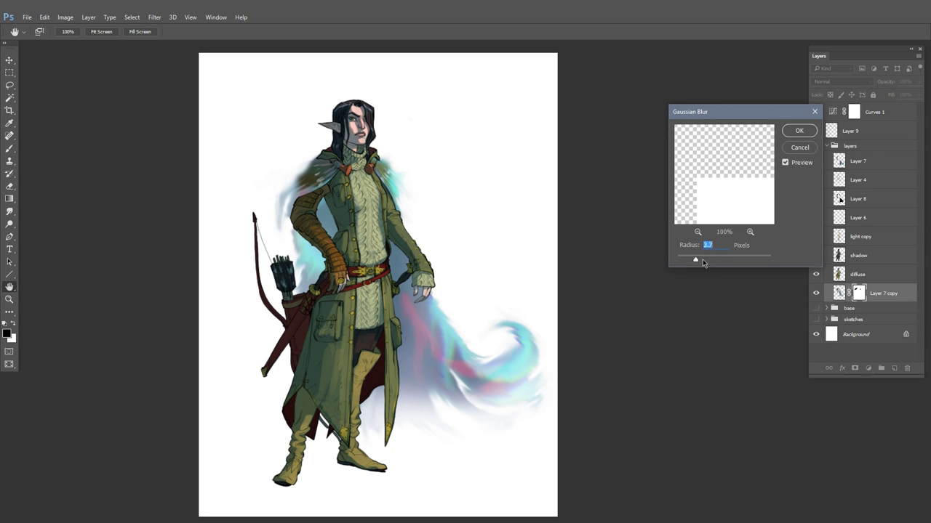
click(799, 131)
key(ctrl+m)
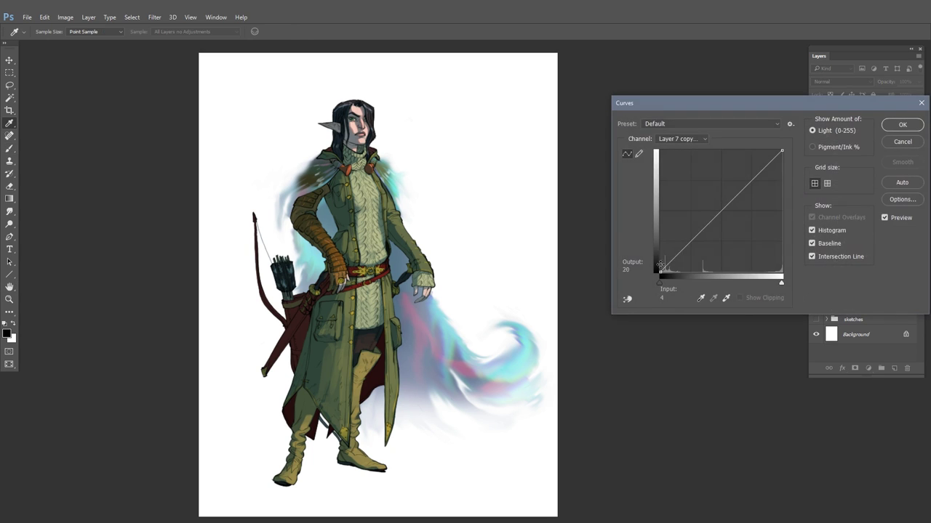
drag(660, 265, 648, 230)
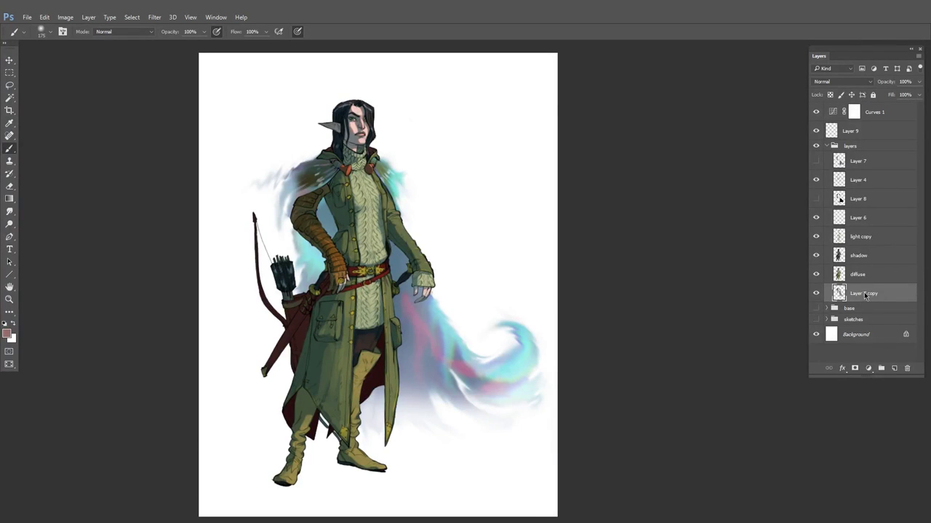
Smudge the wisps beside the shoulder and the curled smoke tail on Layer 7 copy at 50% strength
click(10, 211)
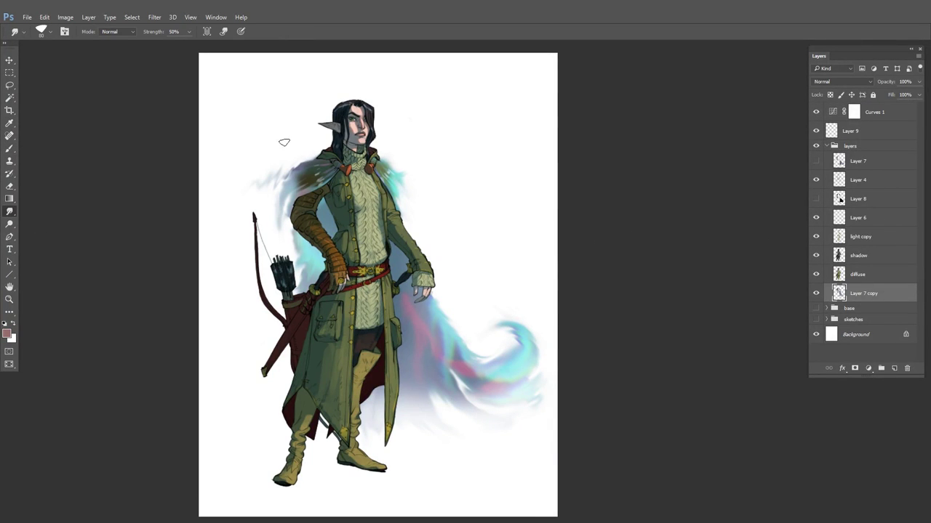
key(])
key(])
mouse_move(266, 185)
mouse_down()
mouse_move(289, 159)
mouse_move(270, 197)
mouse_up()
key(bracketleft)
mouse_move(512, 340)
mouse_down()
mouse_move(482, 372)
mouse_move(513, 354)
mouse_move(495, 361)
mouse_move(554, 294)
mouse_up()
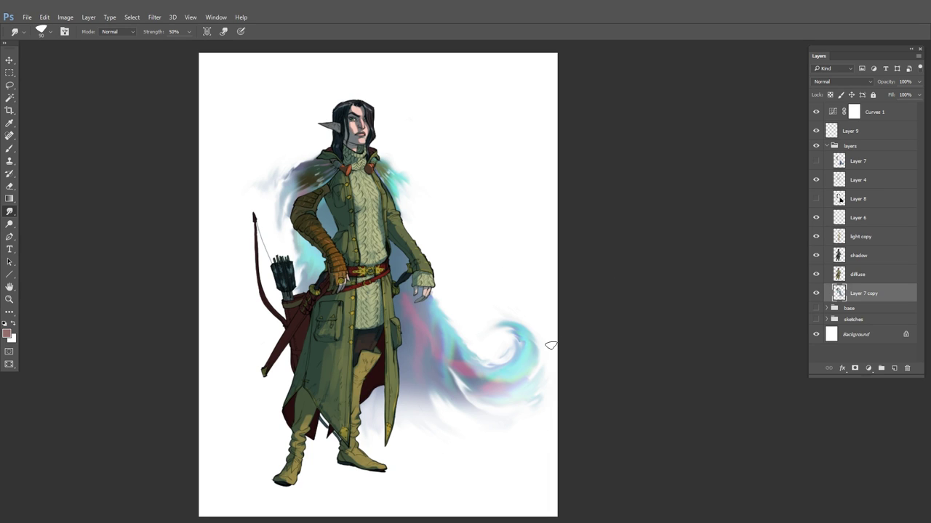
On Layer 9, choose a small detail brush, sample the belt ornament's gold and lighten it to #f3e2b3
click(857, 133)
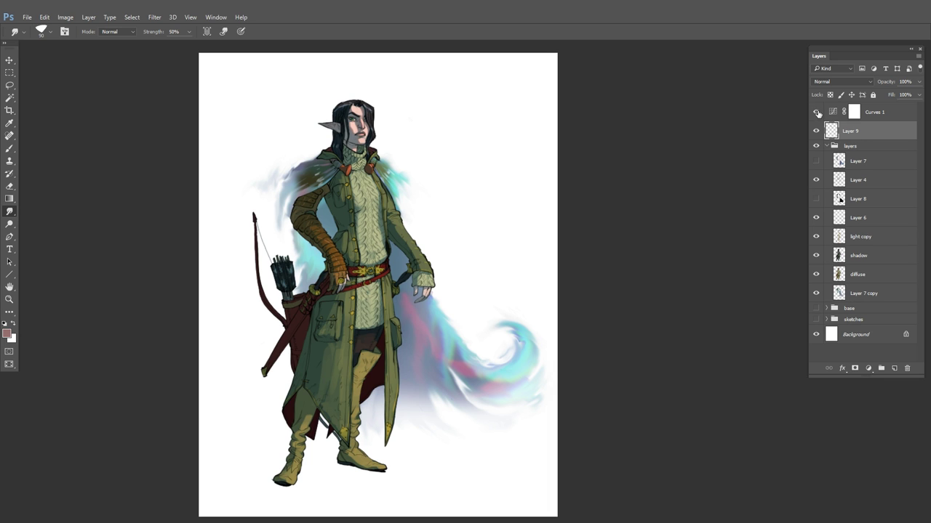
drag(360, 286, 419, 274)
key(b)
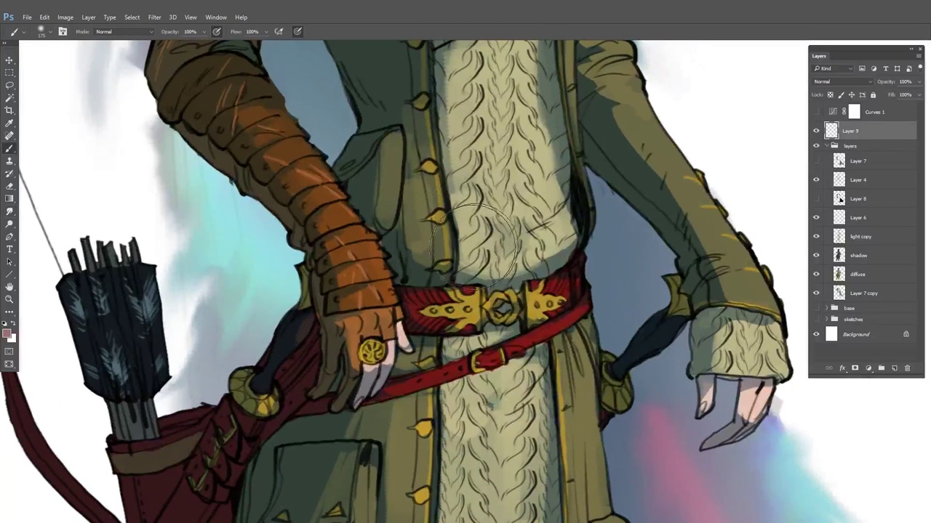
right_click(476, 246)
click(521, 331)
alt+click(456, 311)
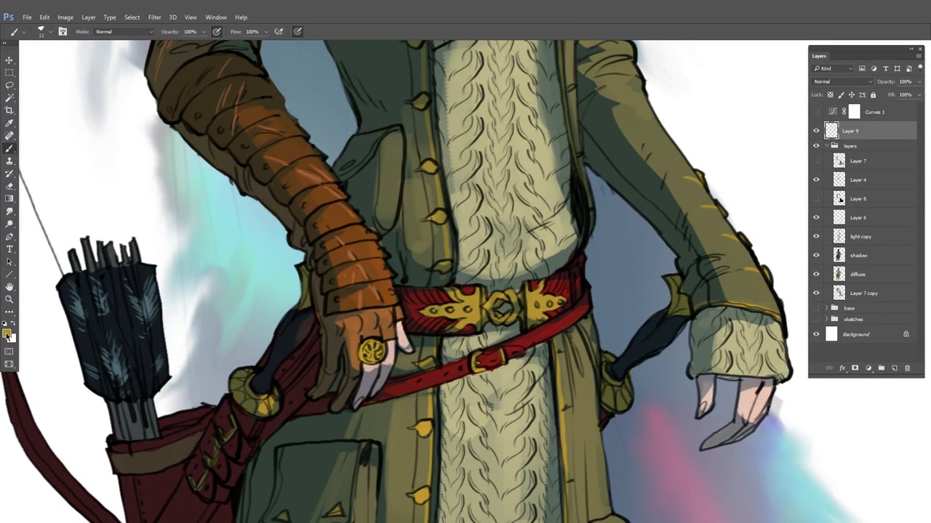
click(6, 334)
click(615, 234)
click(603, 236)
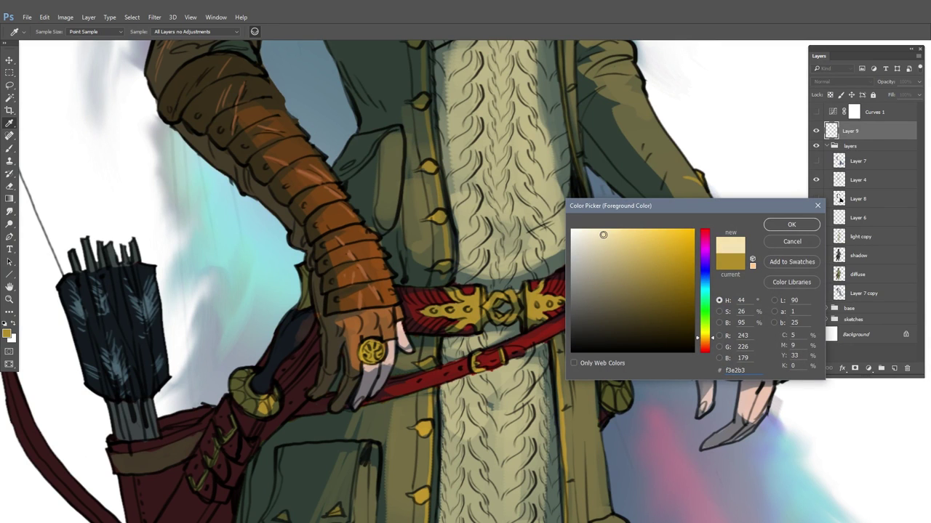
click(791, 226)
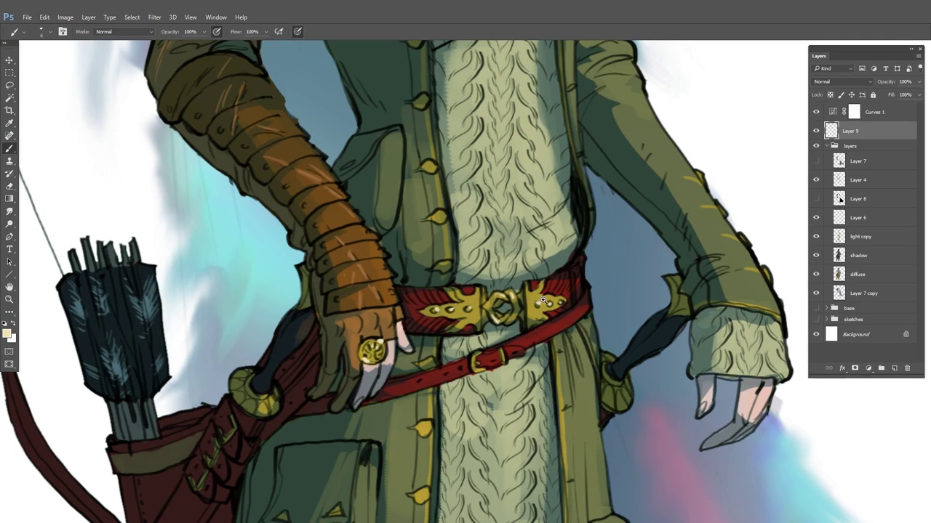
Paint small pale highlights along the edges of the belt's gold buckle plates and leaf ornaments
drag(542, 300, 581, 300)
mouse_move(376, 270)
mouse_down()
mouse_move(396, 283)
mouse_move(381, 284)
mouse_move(431, 277)
mouse_up()
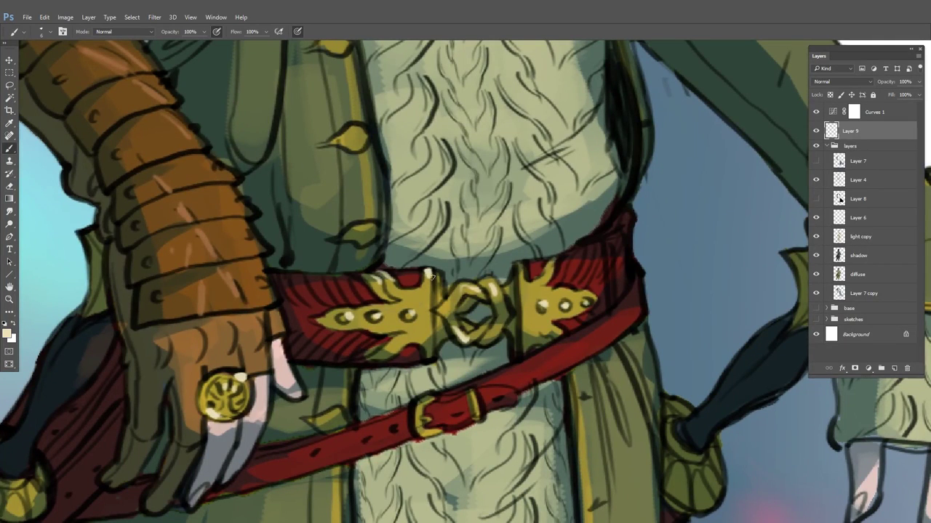
drag(556, 260, 551, 269)
drag(361, 356, 377, 349)
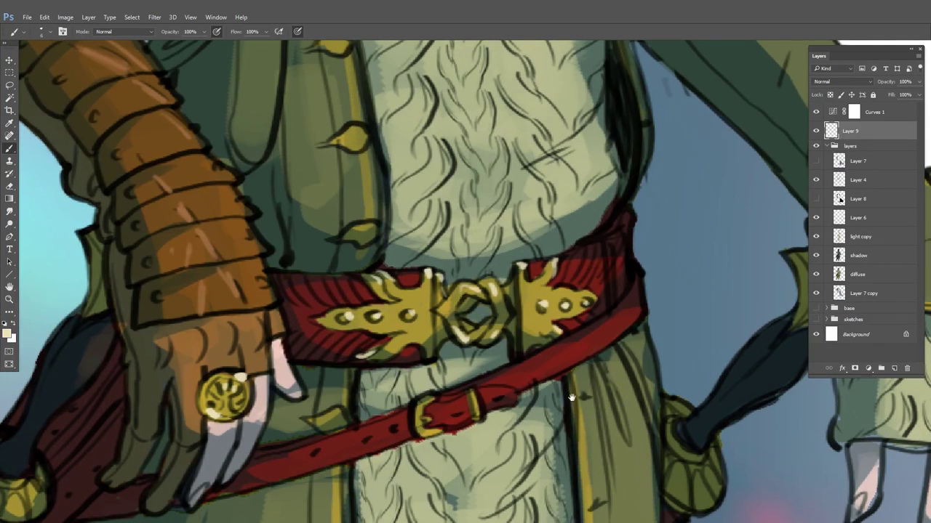
Paint small pale highlights on the metal buckle of the lower red belt
drag(571, 397, 602, 259)
drag(460, 260, 455, 280)
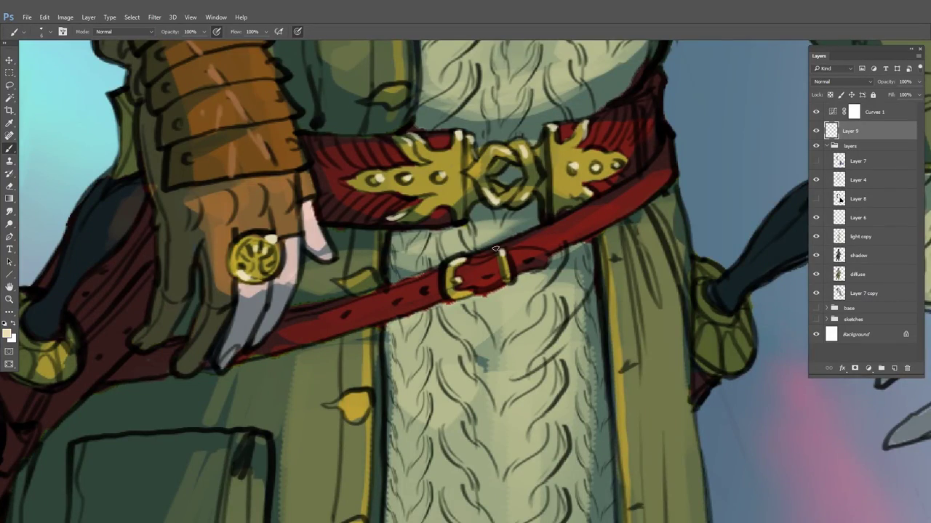
drag(496, 248, 654, 242)
drag(676, 138, 406, 440)
drag(650, 165, 685, 307)
Paint pale highlights on the upper gold coat buttons and along the yellow trim beside them
drag(495, 164, 553, 448)
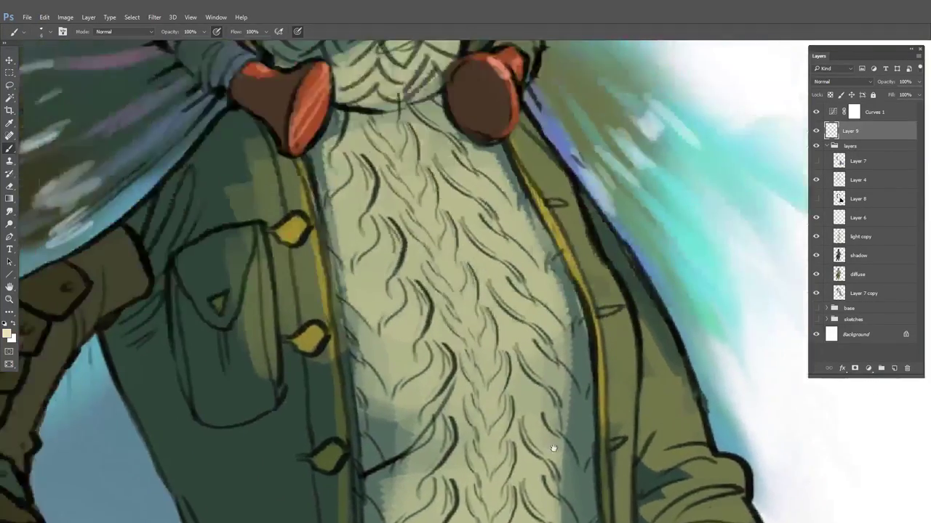
drag(378, 218, 451, 395)
mouse_move(354, 404)
mouse_down()
mouse_move(376, 403)
mouse_move(378, 368)
mouse_move(391, 415)
mouse_up()
drag(386, 423, 393, 422)
drag(389, 433, 395, 444)
drag(430, 490, 442, 286)
drag(398, 311, 410, 304)
drag(418, 295, 420, 312)
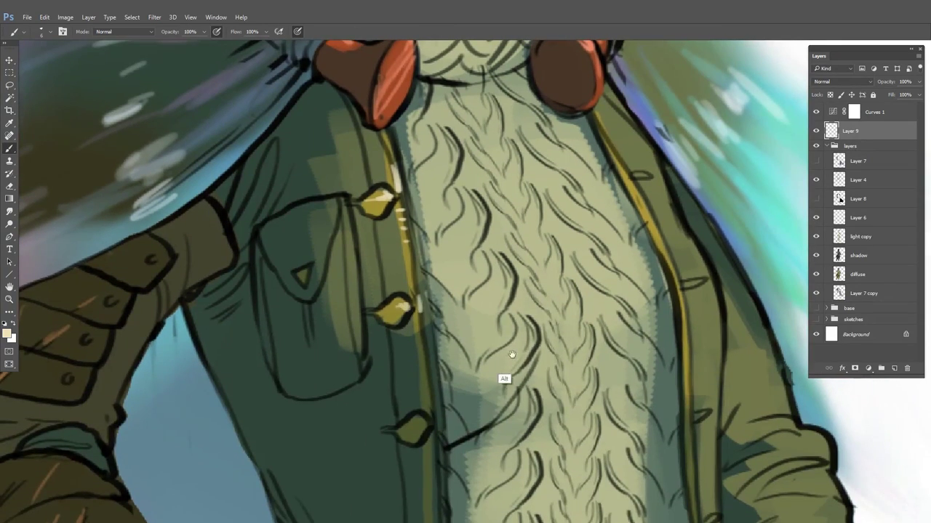
Paint short pale highlight dashes along the yellow trim on the coat's opposite front edge at chest height
scroll(512, 355, down, 5)
drag(560, 305, 518, 224)
scroll(499, 222, up, 4)
drag(462, 231, 472, 242)
drag(469, 250, 475, 250)
drag(478, 264, 484, 274)
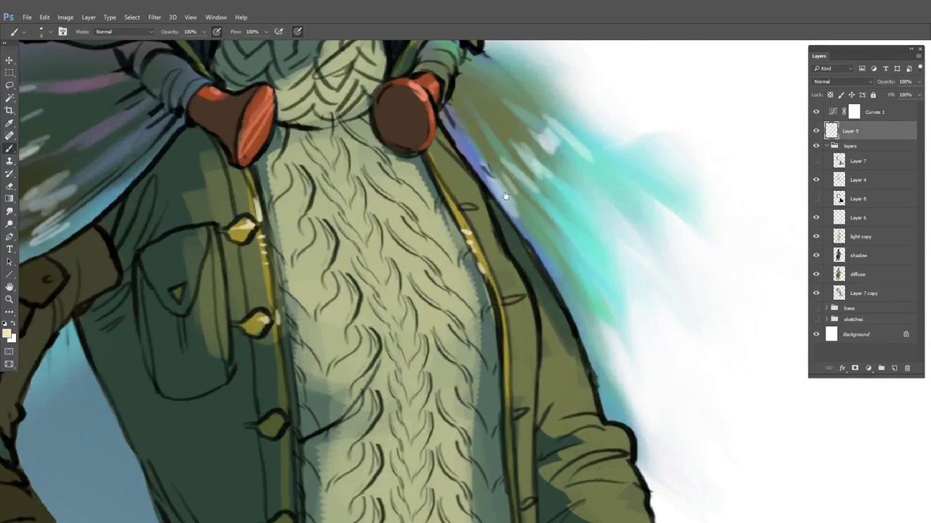
Highlight the gold coat button and the yellow trim just below the belt
drag(506, 196, 568, 472)
mouse_move(501, 290)
mouse_down()
mouse_move(476, 327)
mouse_move(475, 357)
mouse_up()
scroll(495, 320, down, 5)
drag(549, 471, 461, 308)
drag(473, 352, 470, 233)
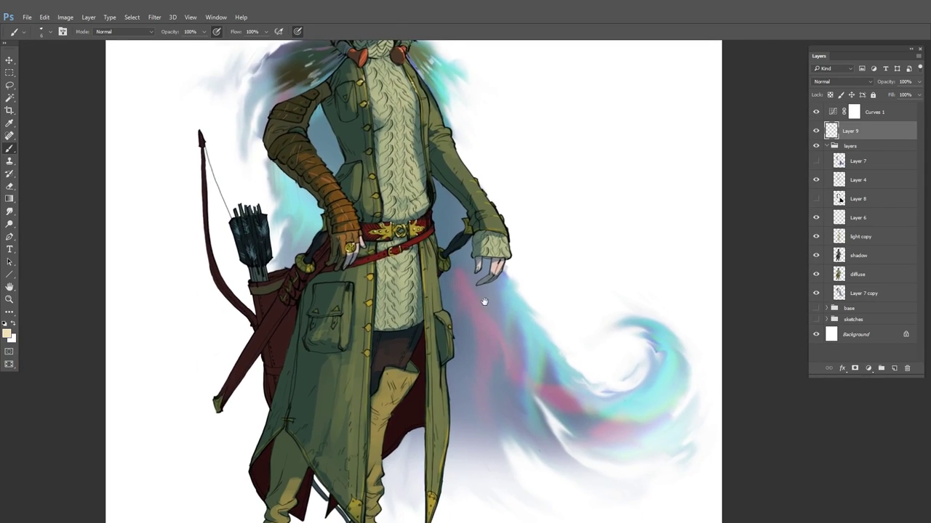
drag(484, 301, 287, 400)
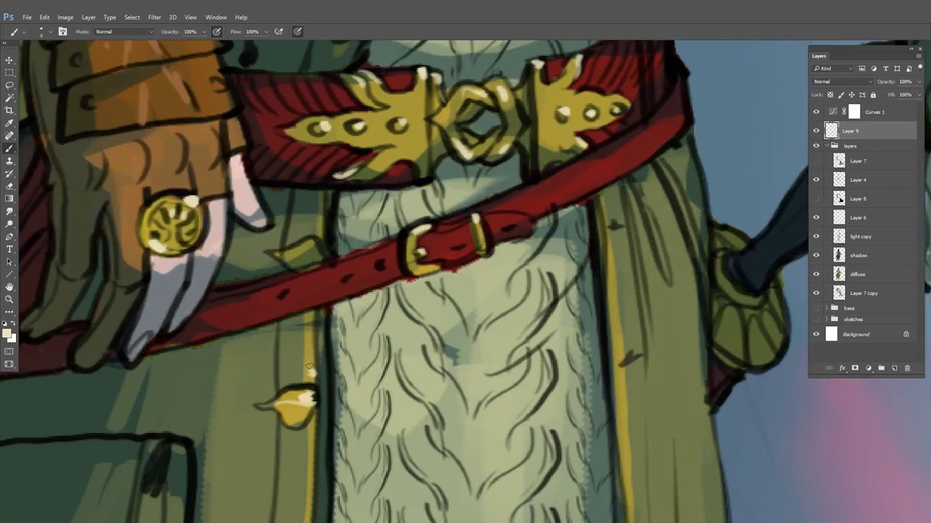
scroll(521, 336, down, 5)
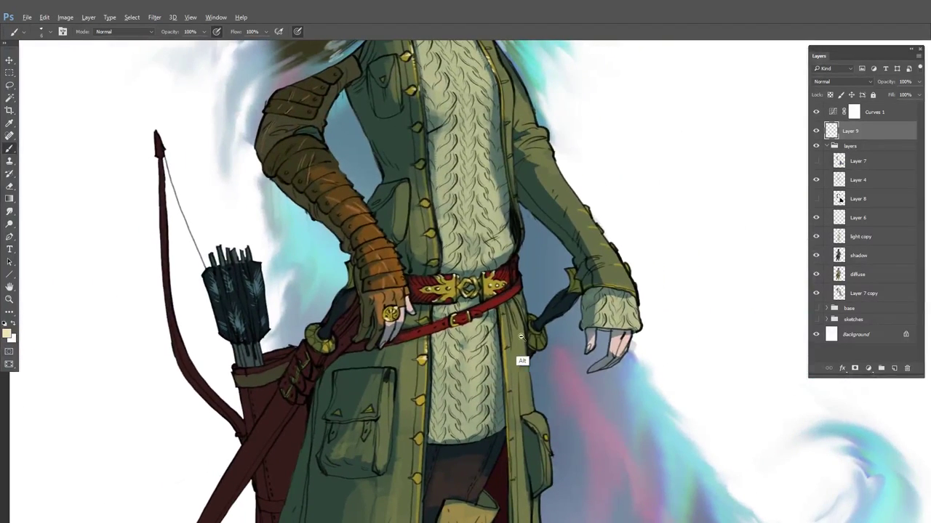
Load the diffuse layer's silhouette as a selection and add a new layer directly above Layer 8
scroll(520, 336, down, 3)
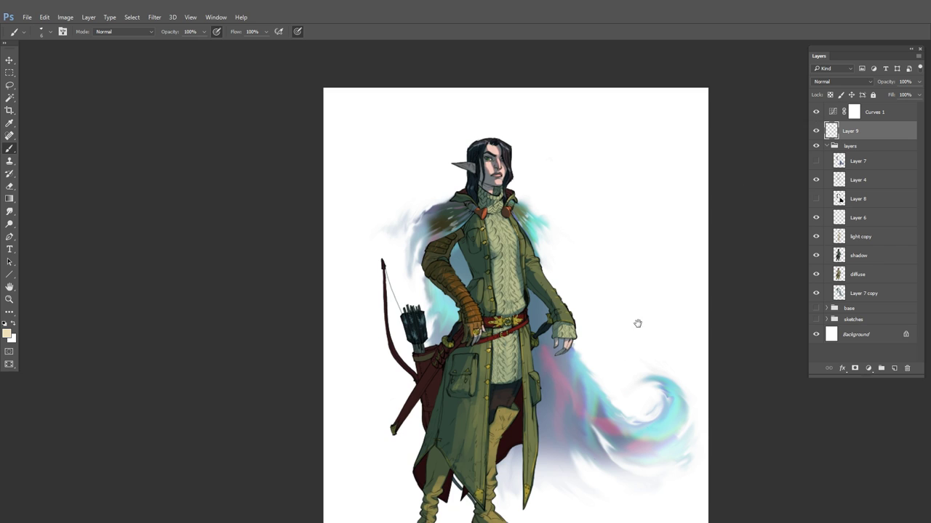
drag(637, 323, 621, 274)
ctrl+click(839, 274)
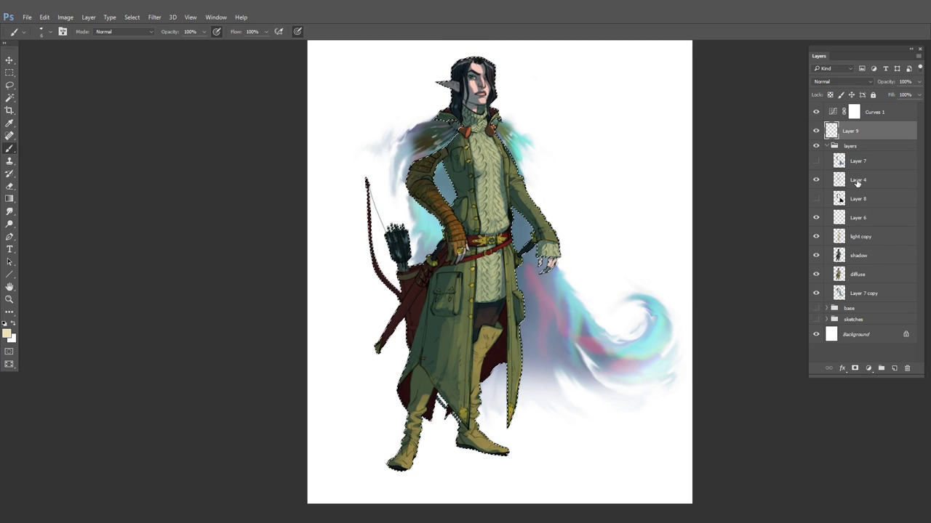
click(817, 182)
click(817, 185)
click(853, 198)
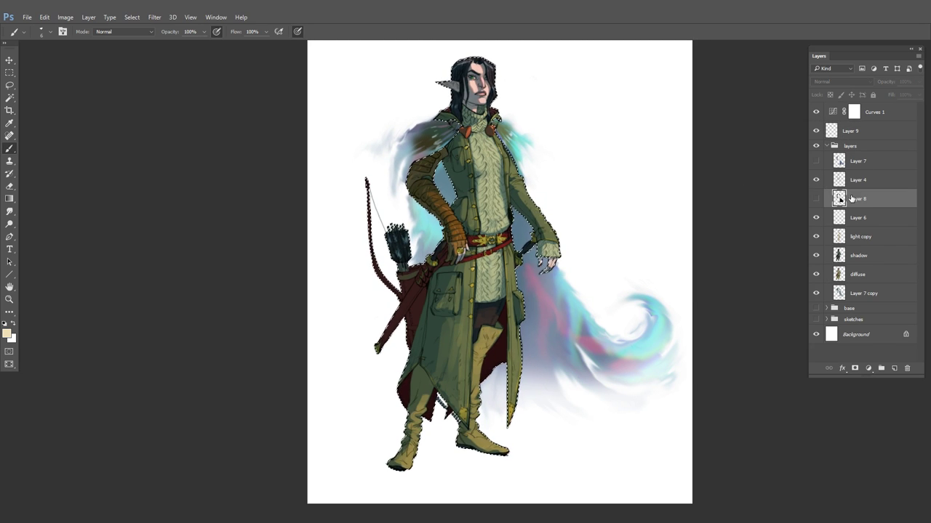
key(ctrl+shift+n)
key(Return)
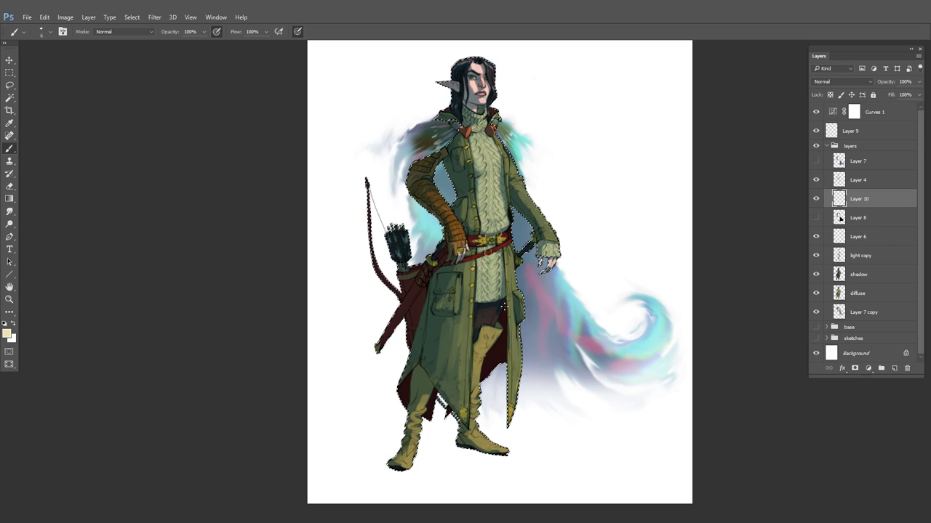
Choose a broader brush and set the background color to a dark, muted reddish brown
right_click(546, 280)
key(Escape)
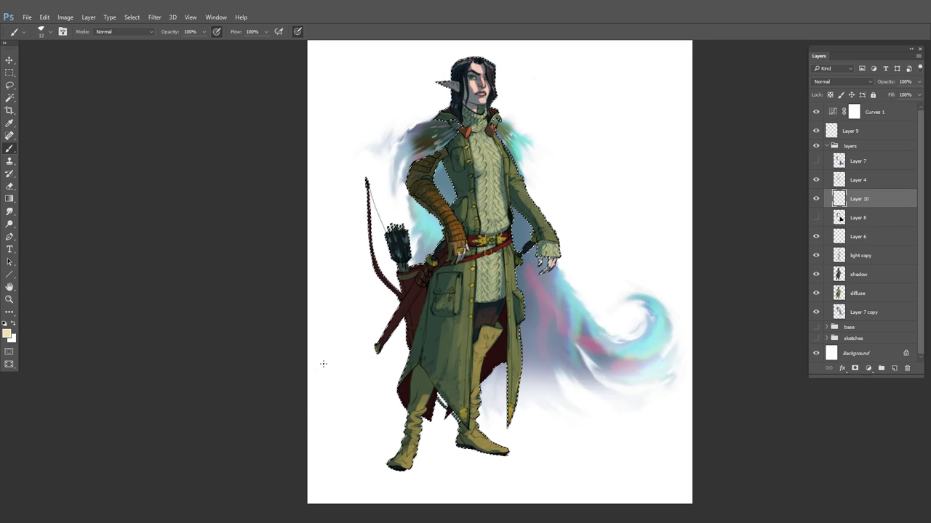
click(11, 338)
click(706, 347)
click(648, 307)
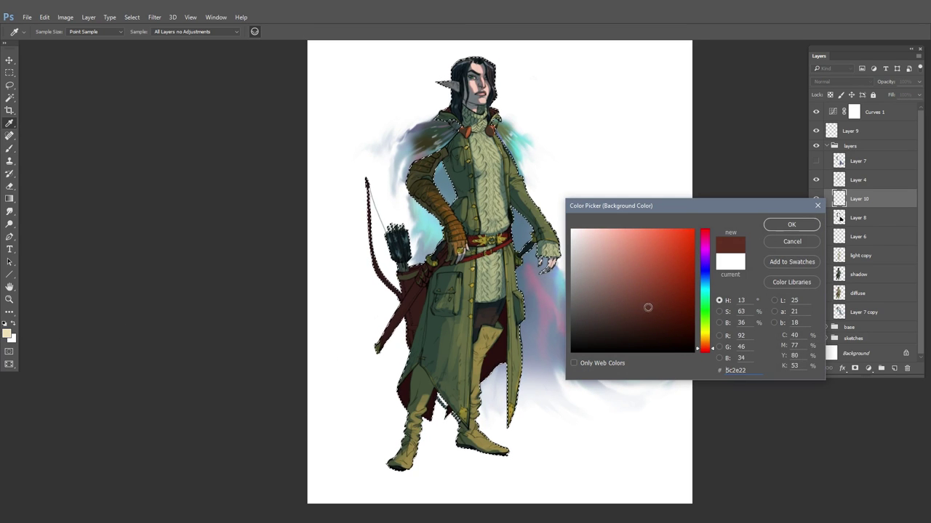
click(630, 306)
click(791, 224)
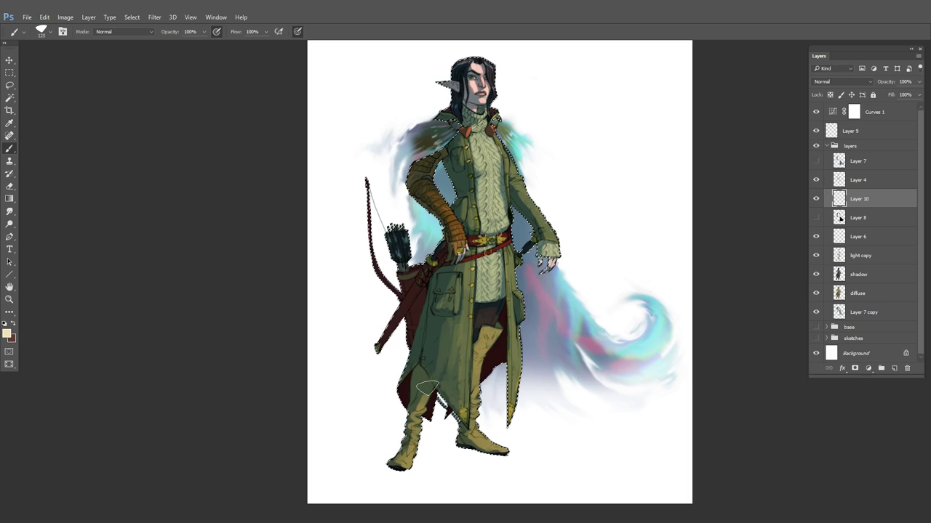
On Layer 10, paint reddish-brown dirt over the coat's hem and both boots with the brush at 150 to 200 pixels
key(ctrl+d)
drag(505, 424, 557, 327)
drag(557, 327, 552, 376)
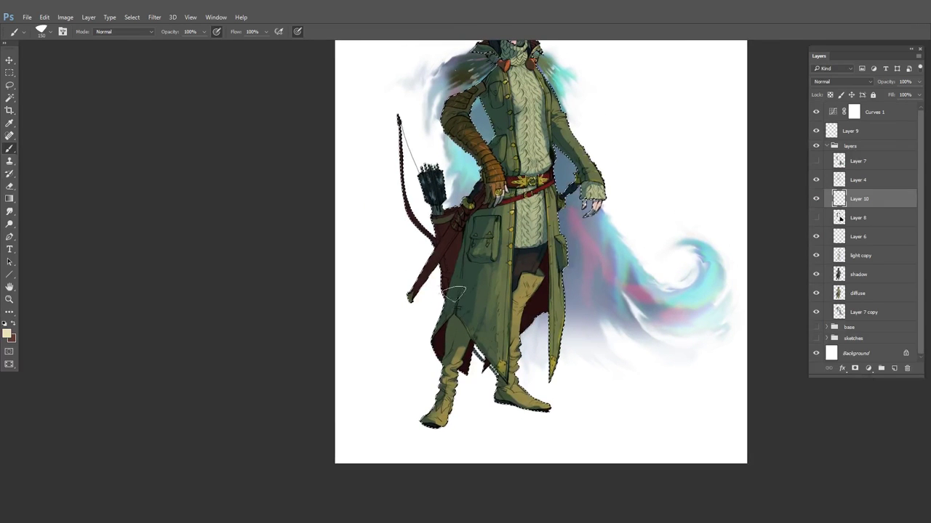
mouse_move(435, 332)
mouse_down()
mouse_move(459, 302)
mouse_move(288, 289)
mouse_move(374, 301)
mouse_move(470, 347)
mouse_move(446, 319)
mouse_move(475, 294)
mouse_move(461, 307)
mouse_move(470, 336)
mouse_move(467, 314)
mouse_up()
click(12, 323)
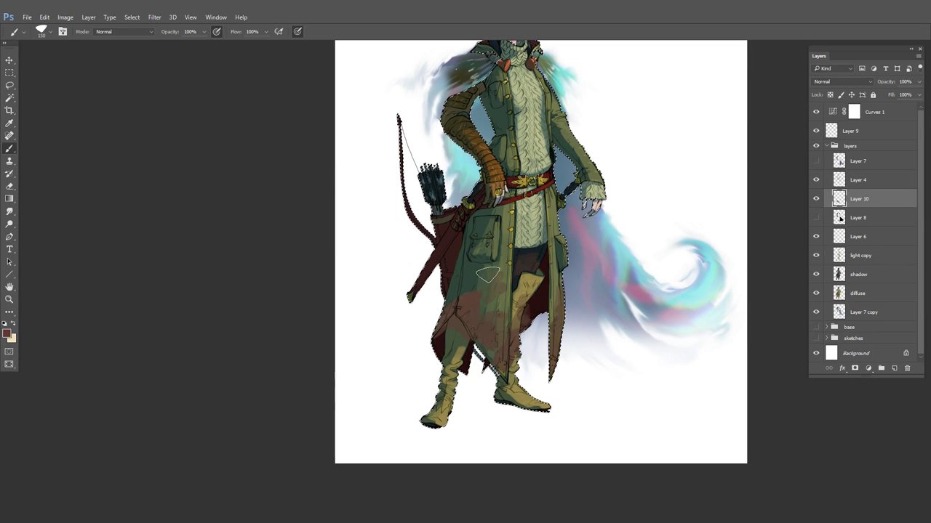
key(bracketright)
key(bracketright)
mouse_move(467, 337)
mouse_down()
mouse_move(450, 389)
mouse_move(472, 422)
mouse_up()
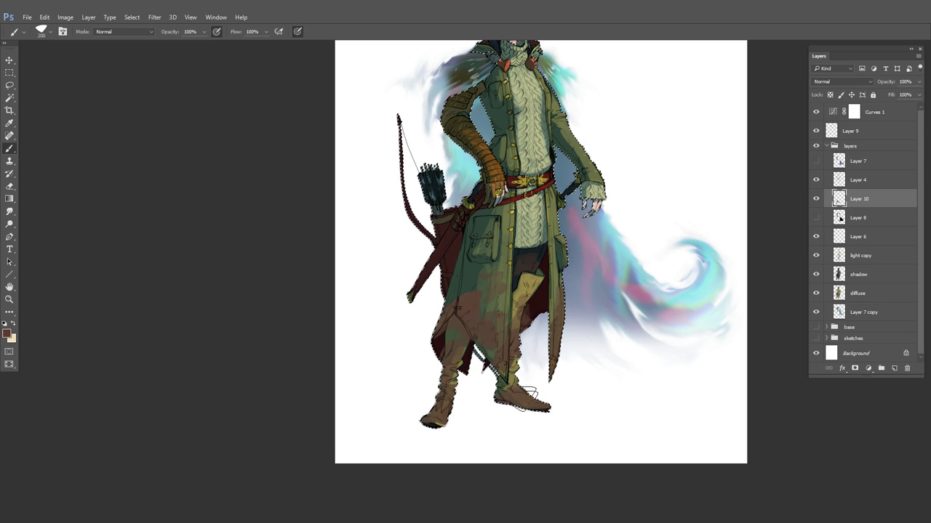
Dab smaller brown stains on the coat's lower front and the boot cuff, reducing the brush to 70 and 40 pixels
key(bracketleft)
key(bracketleft)
key(bracketleft)
key(bracketleft)
key(bracketleft)
key(bracketleft)
key(bracketleft)
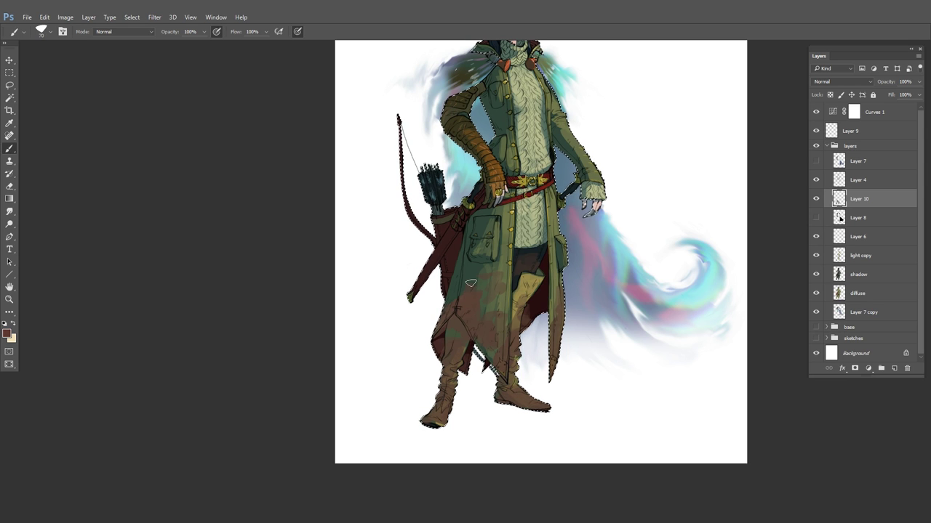
key(bracketleft)
key(bracketleft)
drag(524, 281, 526, 291)
key(bracketleft)
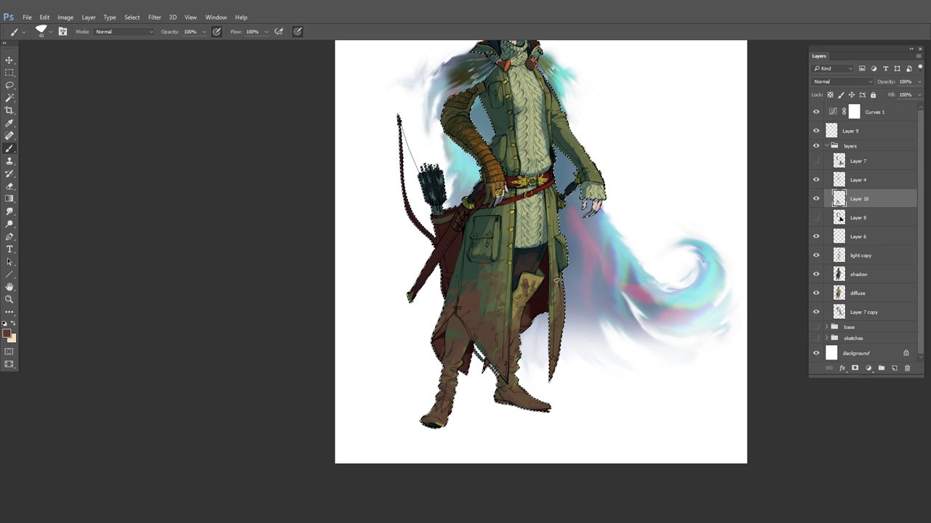
Add fine dirt smudges to the coat sleeve and skirt with the brush at 40 down to 20 pixels
scroll(618, 188, up, 5)
drag(498, 199, 492, 207)
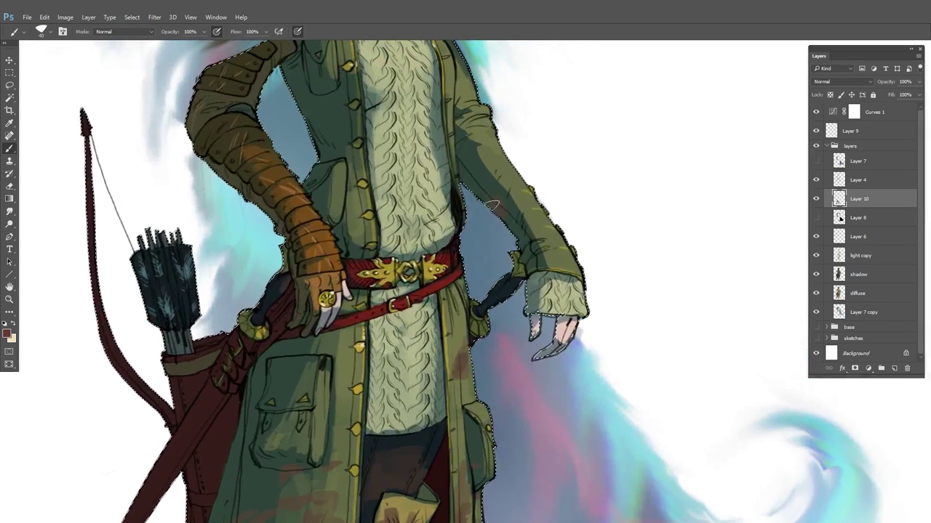
mouse_move(501, 160)
mouse_down()
mouse_move(492, 165)
mouse_move(518, 183)
mouse_move(506, 199)
mouse_up()
drag(505, 309, 565, 124)
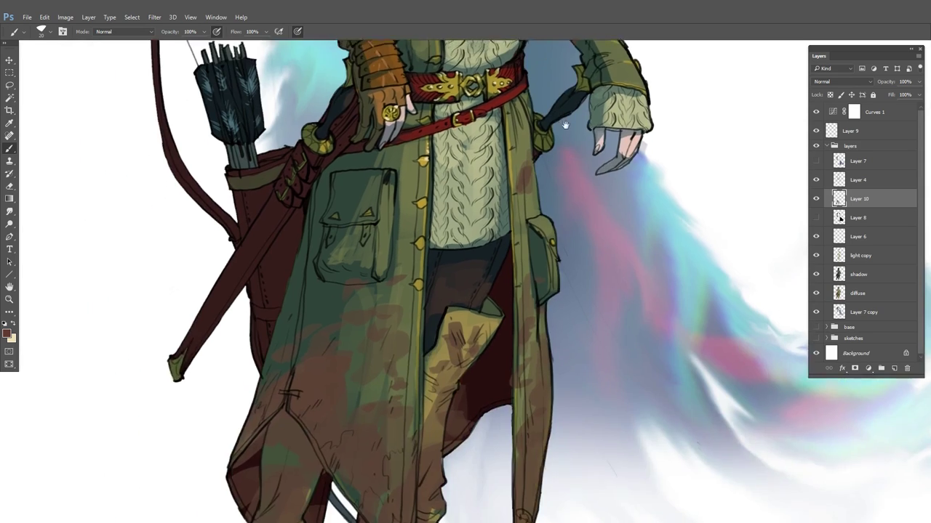
drag(477, 263, 526, 154)
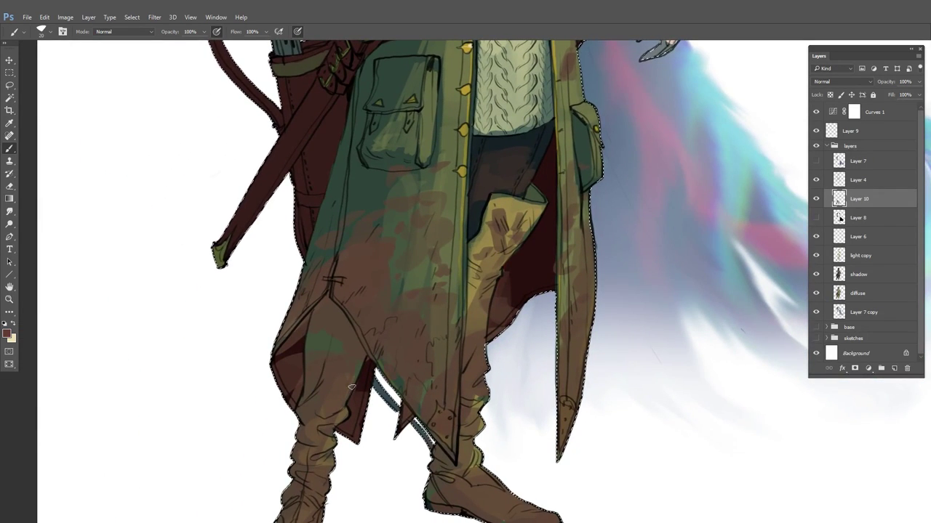
scroll(385, 371, down, 4)
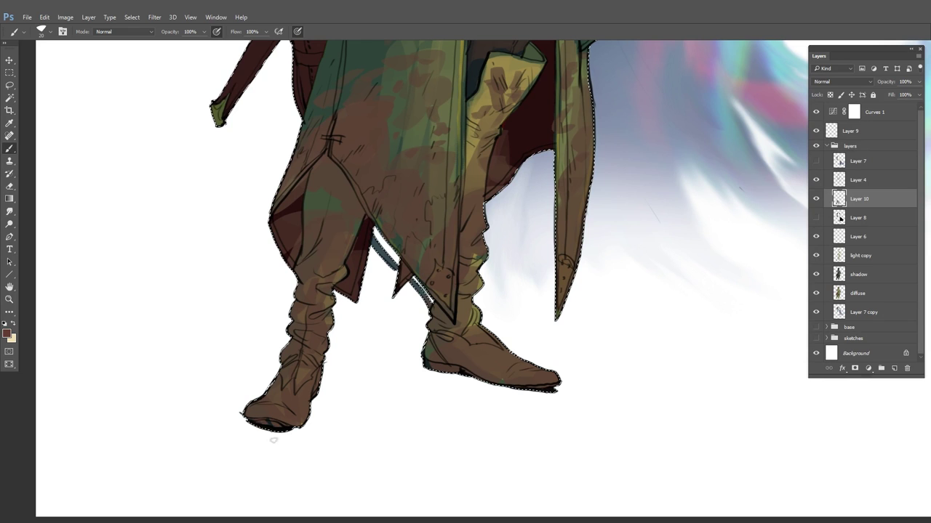
drag(514, 268, 503, 315)
scroll(503, 315, up, 4)
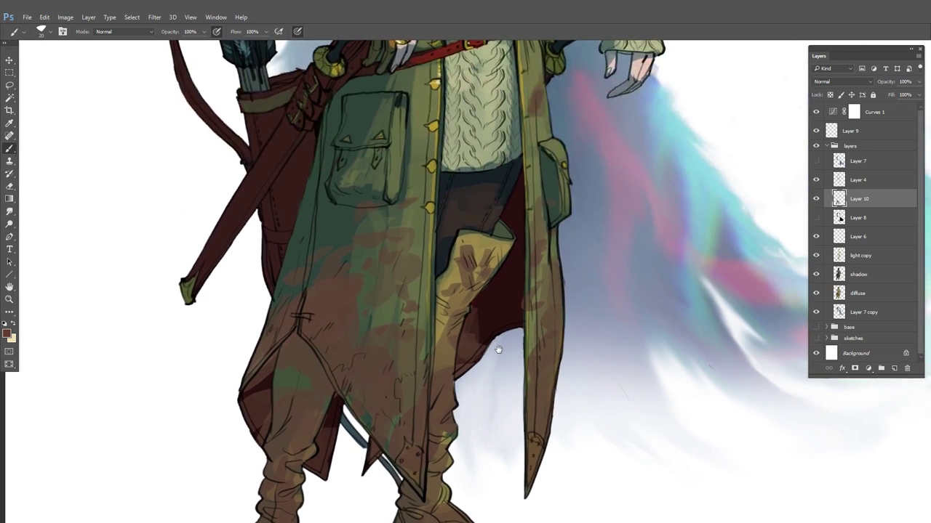
Compare the artwork with the shadow layer hidden and shown, and switch to the Paint Bucket tool
click(819, 280)
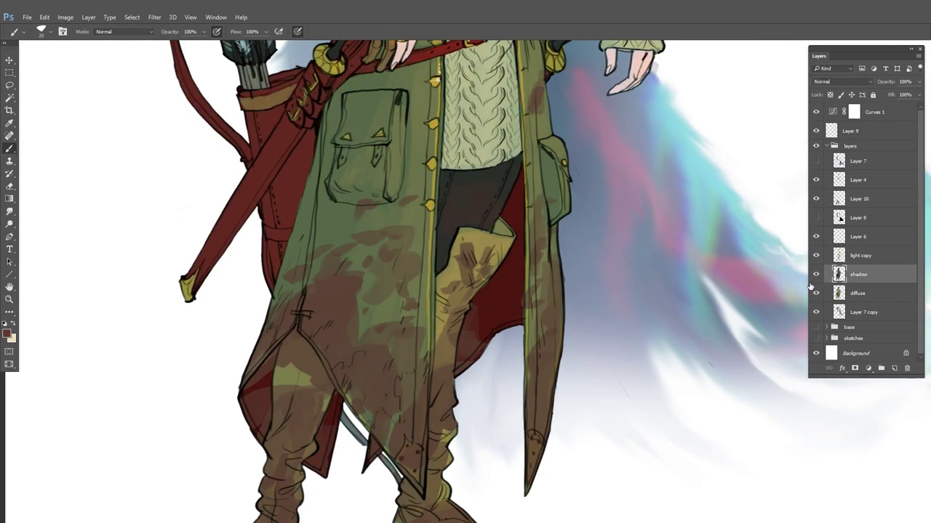
click(816, 280)
drag(631, 398, 660, 266)
click(10, 203)
click(10, 200)
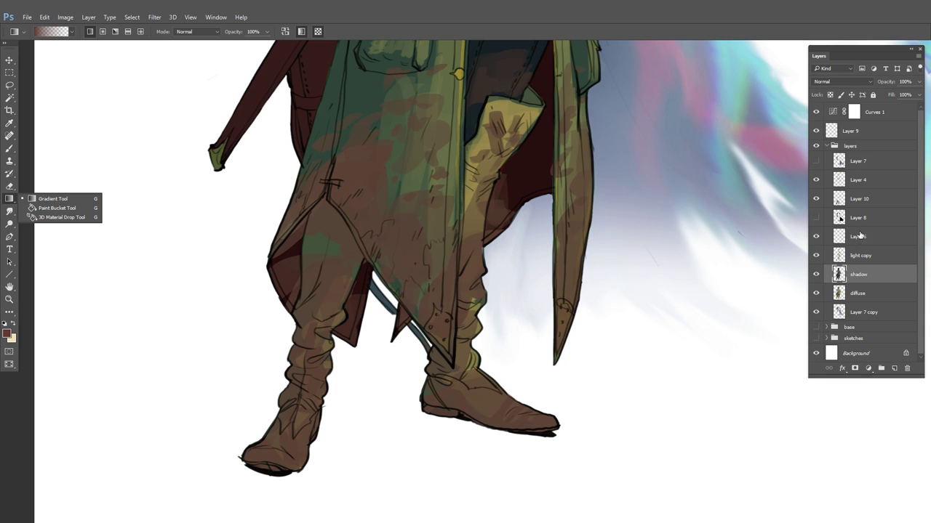
click(815, 279)
click(816, 276)
click(816, 276)
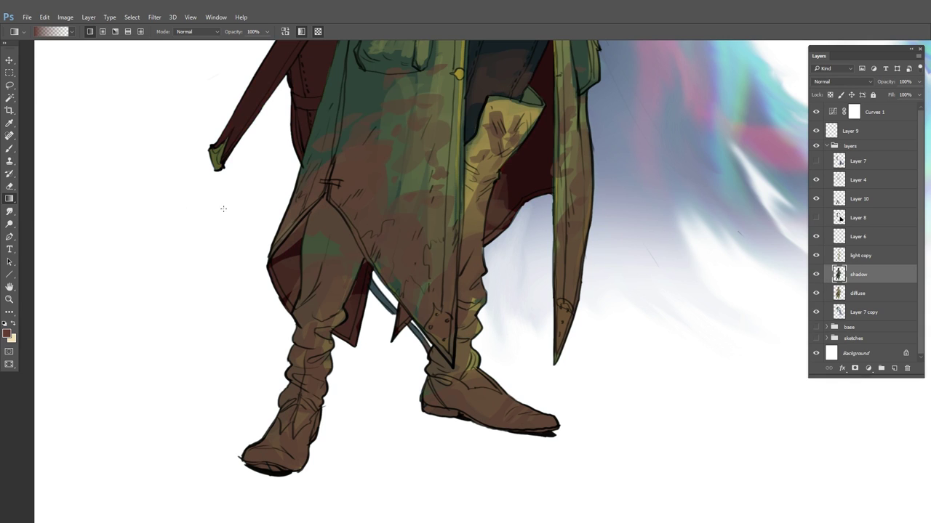
click(10, 202)
click(62, 212)
key(shift+g)
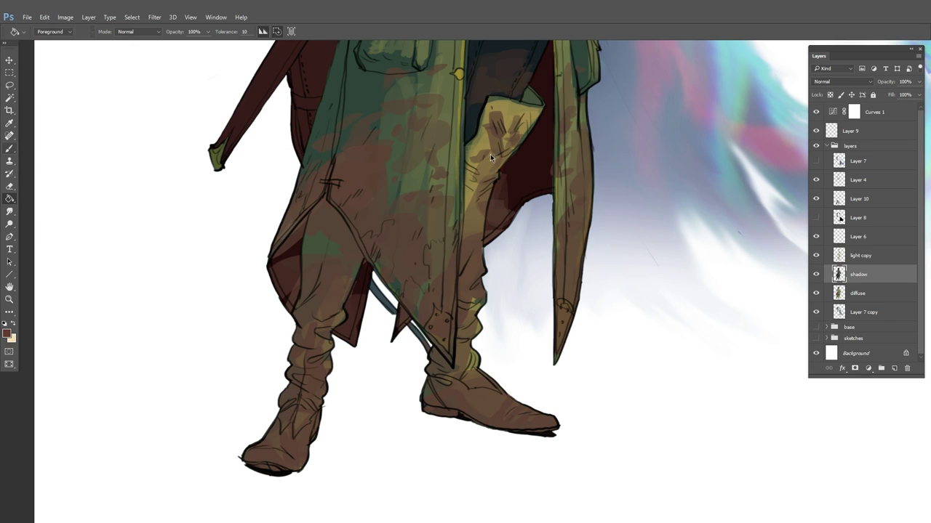
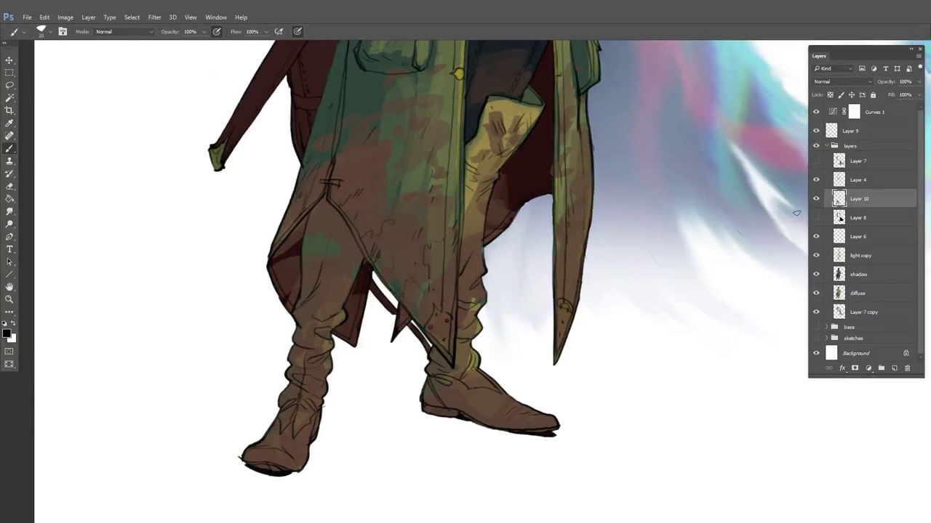
Set Layer 10's blend mode to Overlay and its opacity to 39%
scroll(640, 298, down, 8)
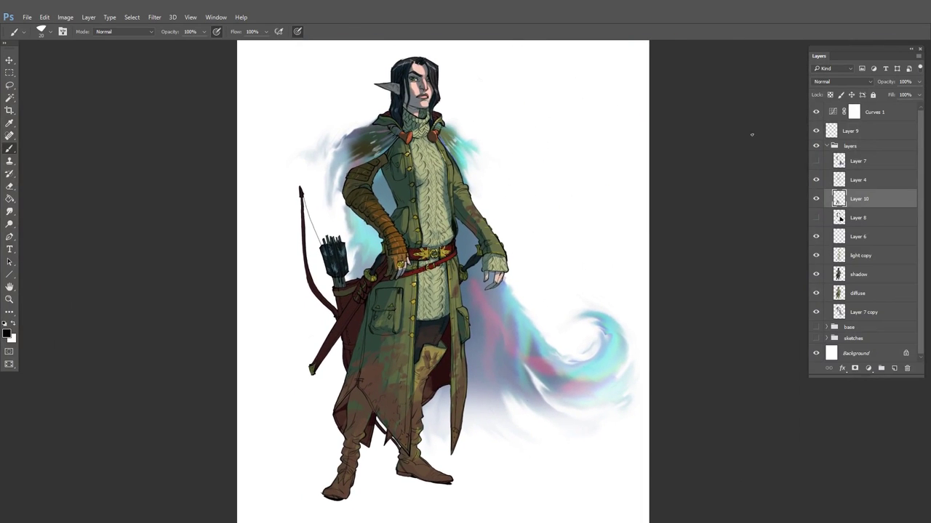
click(842, 81)
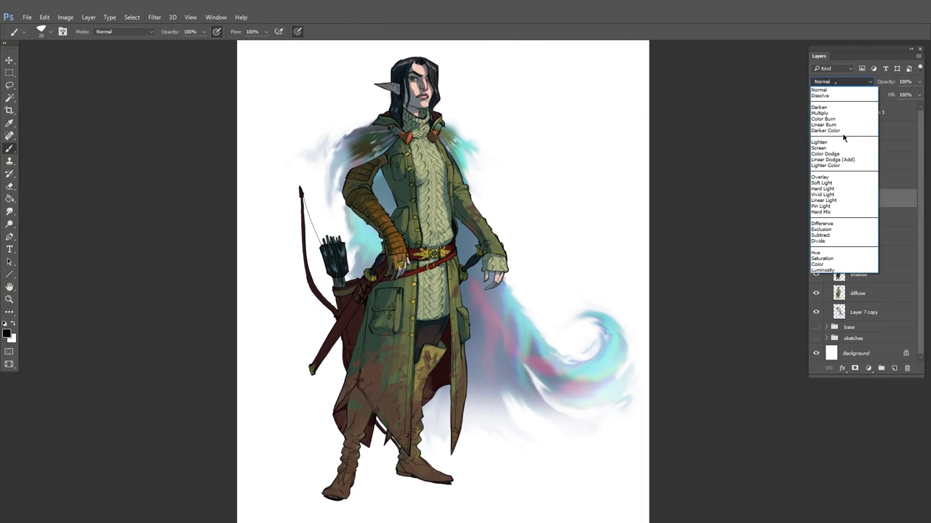
click(836, 182)
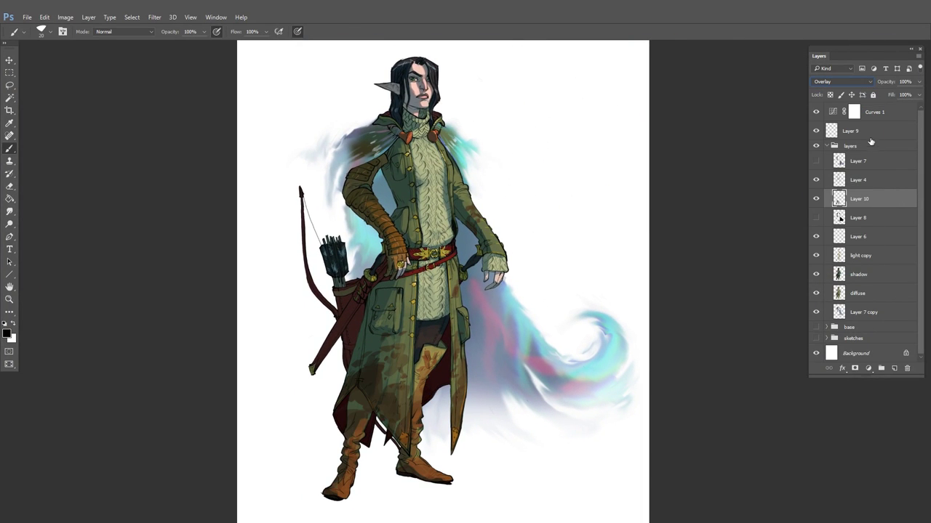
click(918, 82)
drag(916, 97, 890, 95)
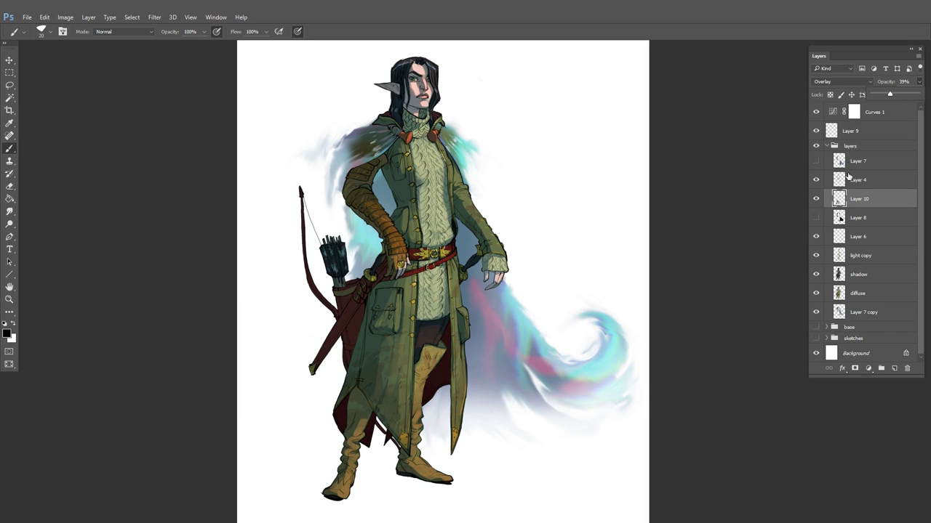
Rename Layer 10 as dirt
click(857, 201)
double_click(850, 201)
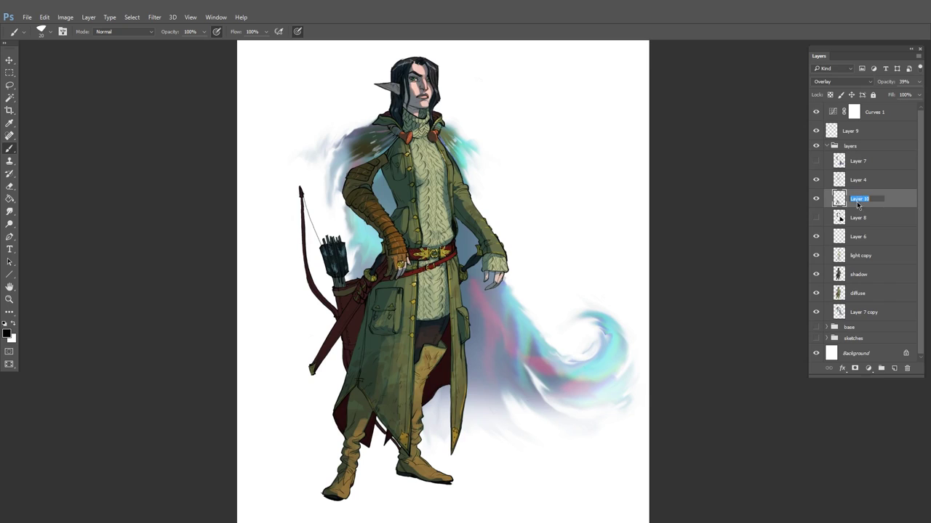
text(dirt)
key(Return)
drag(682, 224, 673, 237)
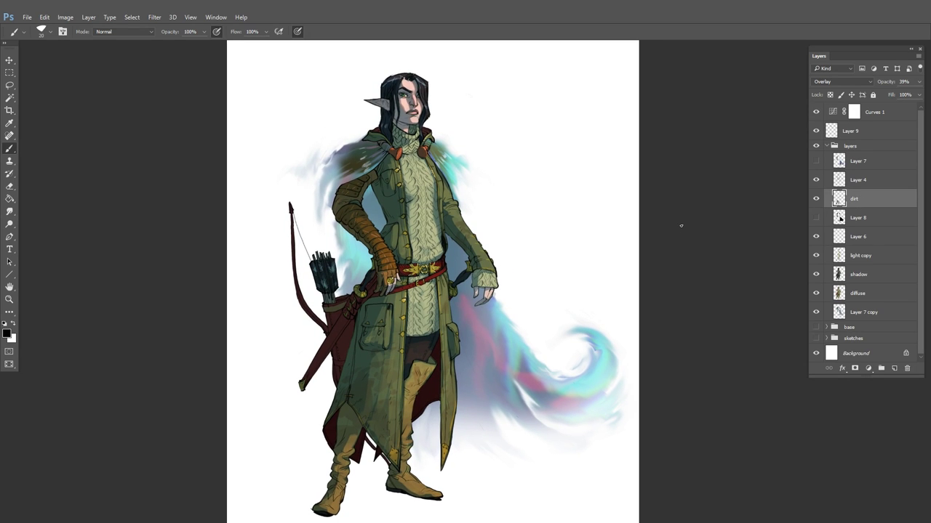
Check the line art on Layer 4, and raise its black point to an output of 20 with Curves
click(815, 180)
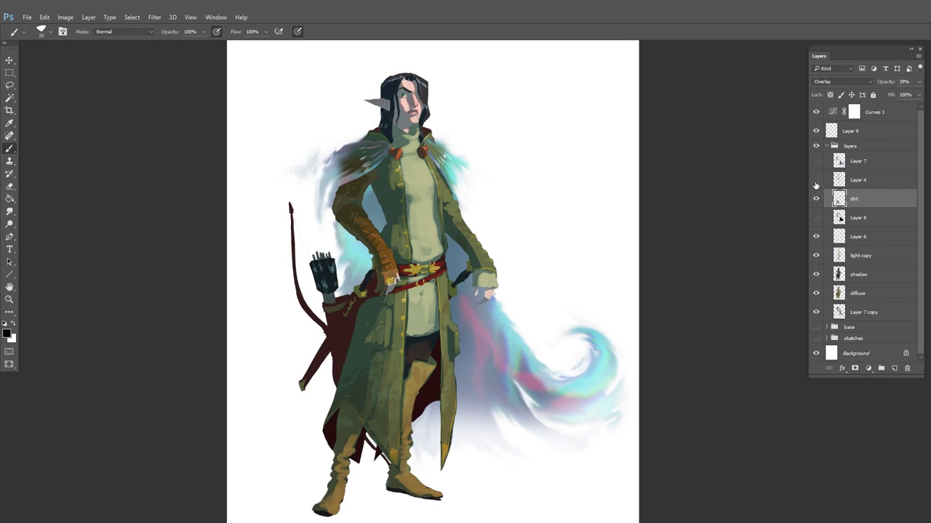
click(816, 180)
click(862, 180)
key(ctrl+m)
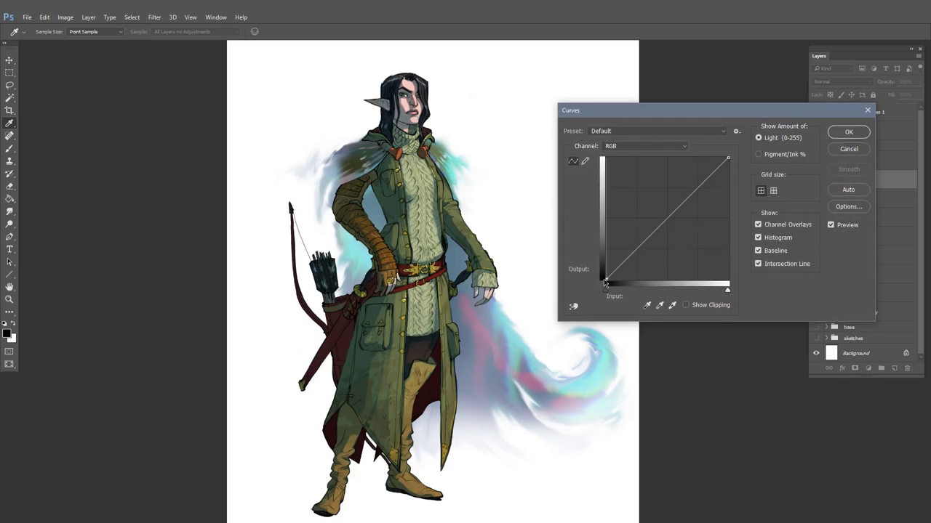
mouse_move(606, 283)
mouse_down()
mouse_move(620, 259)
mouse_move(607, 270)
mouse_move(606, 249)
mouse_move(606, 283)
mouse_up()
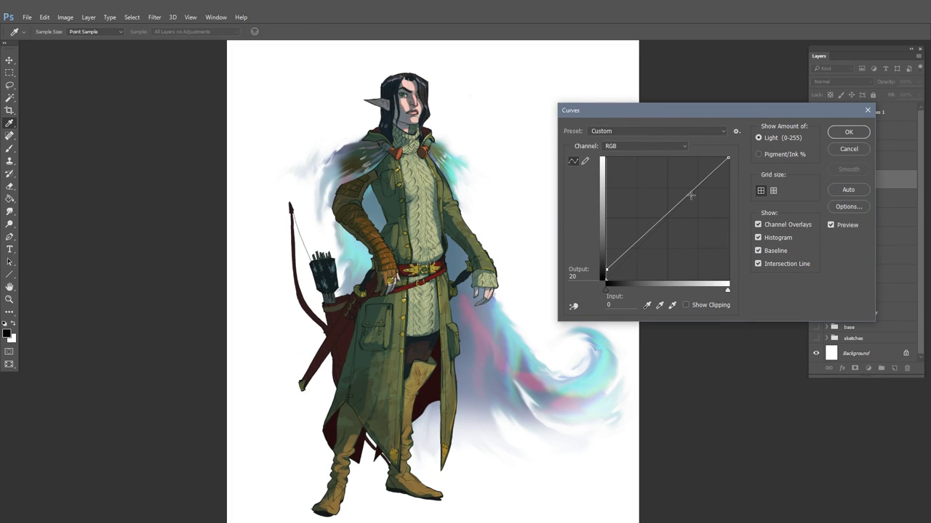
click(848, 132)
Shift the midtones of Layer 4's line art toward cyan, green and blue with Color Balance
key(ctrl+b)
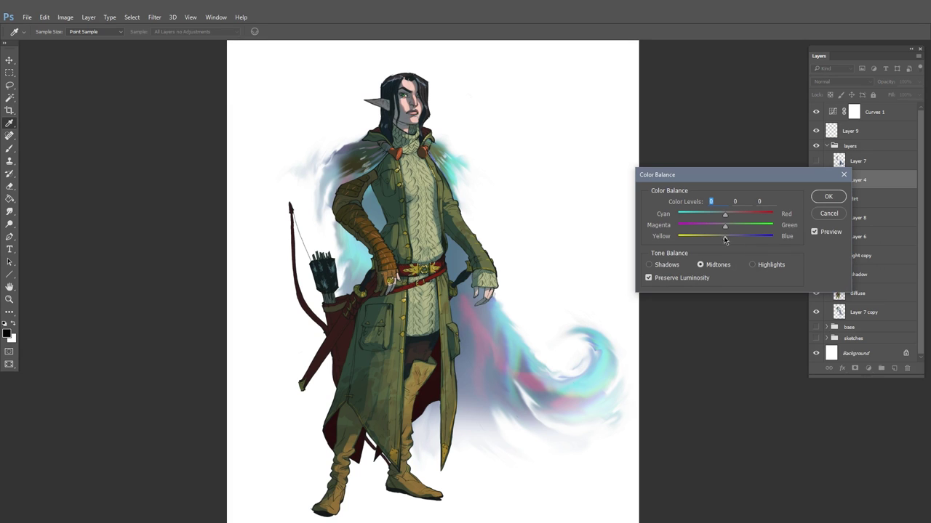
drag(725, 238, 800, 230)
drag(746, 215, 617, 245)
drag(744, 229, 792, 229)
click(833, 198)
key(b)
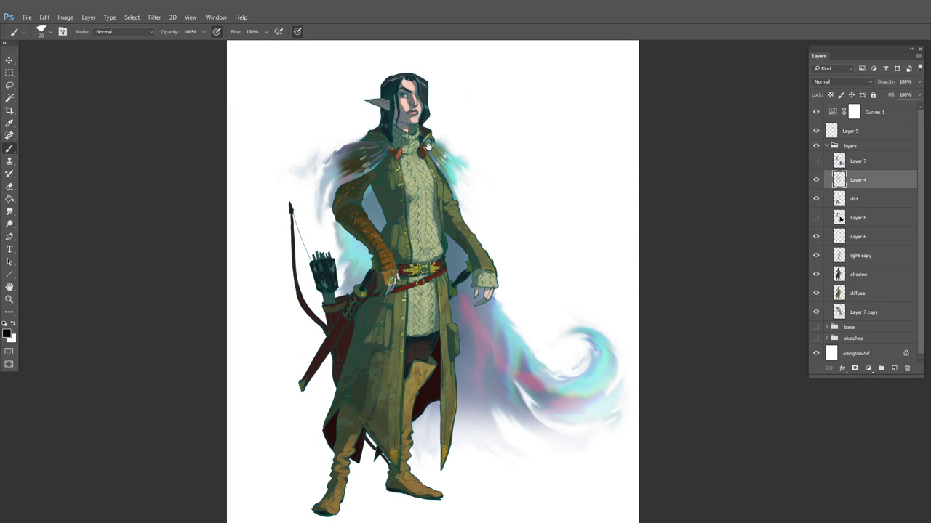
Darken Layer 4's line art with a Curves point at input 130 and output 69
key(ctrl+plus)
key(ctrl+m)
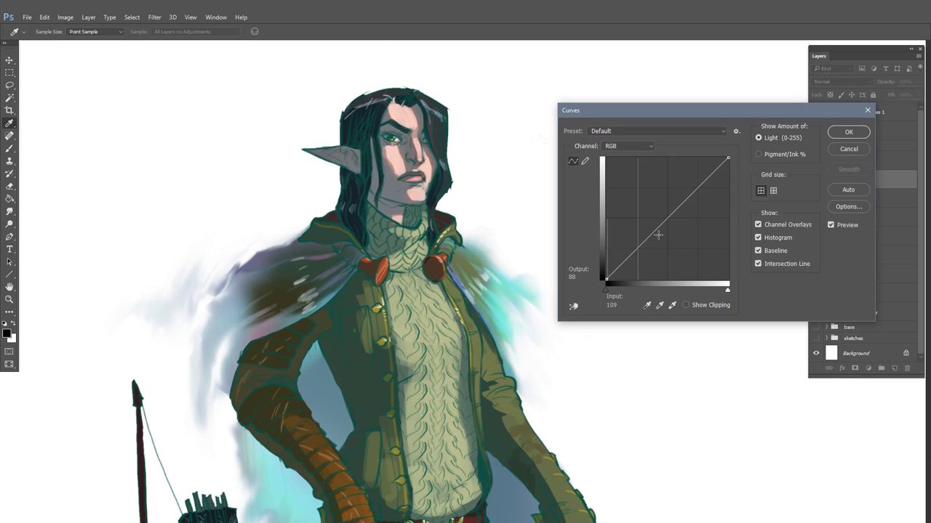
drag(662, 224, 640, 306)
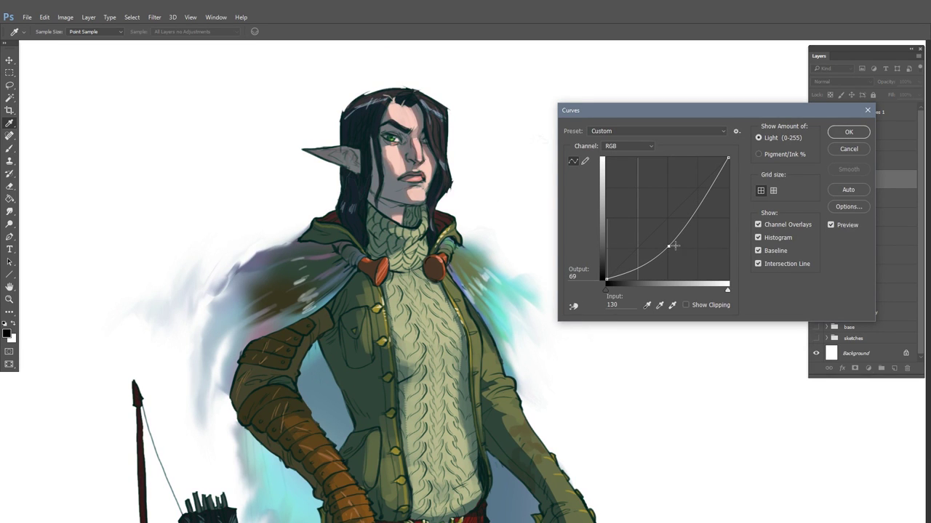
key(Return)
key(ctrl+0)
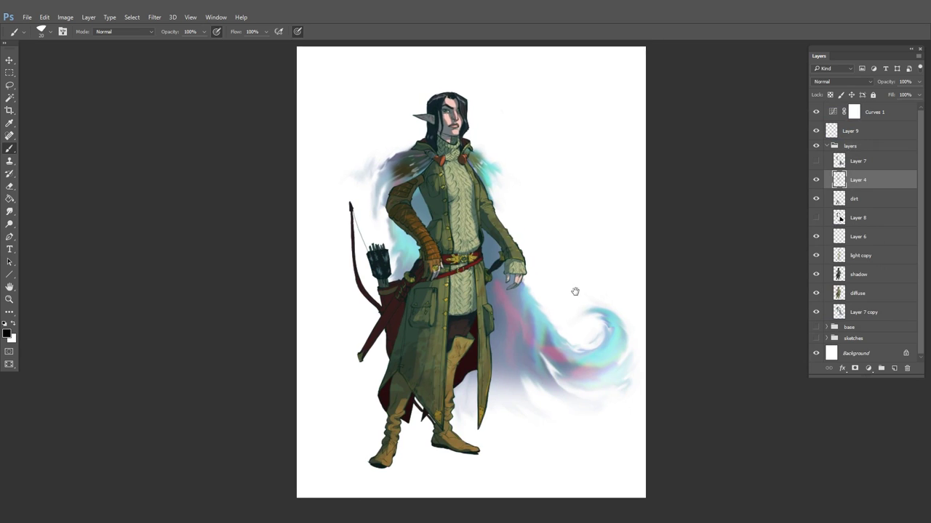
Paint thin dark hair strands on Layer 9 beside the face near the ear, using a smaller brush
click(855, 274)
click(864, 261)
click(857, 129)
scroll(467, 154, up, 5)
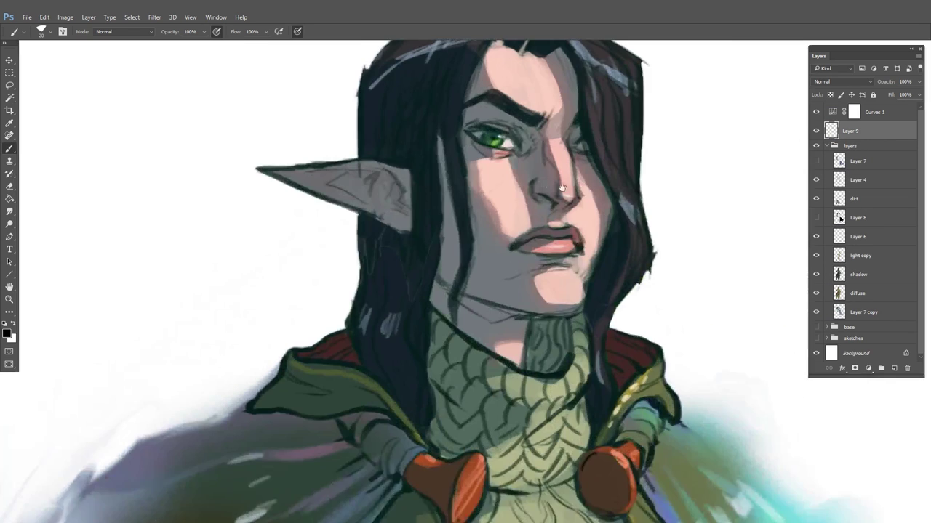
key(bracketleft)
key(bracketleft)
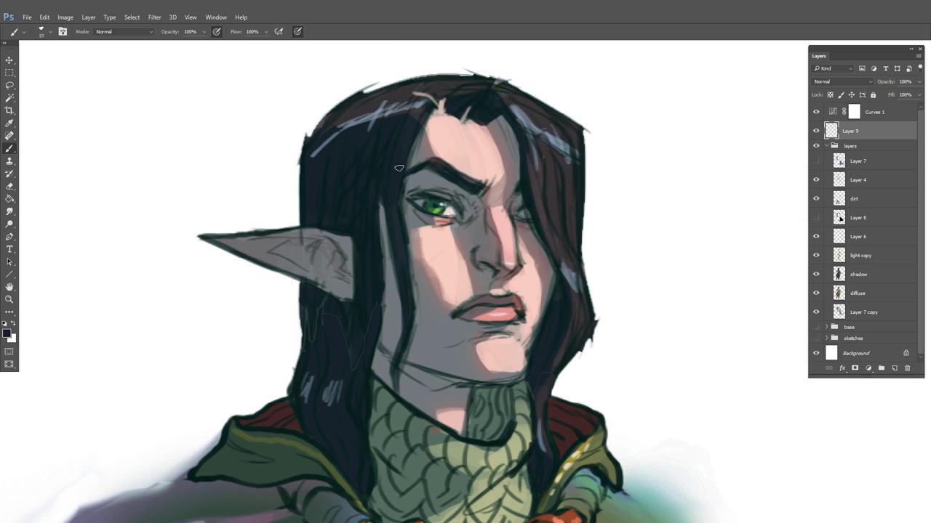
mouse_move(409, 229)
mouse_down()
mouse_move(416, 312)
mouse_move(407, 356)
mouse_move(378, 378)
mouse_move(374, 396)
mouse_up()
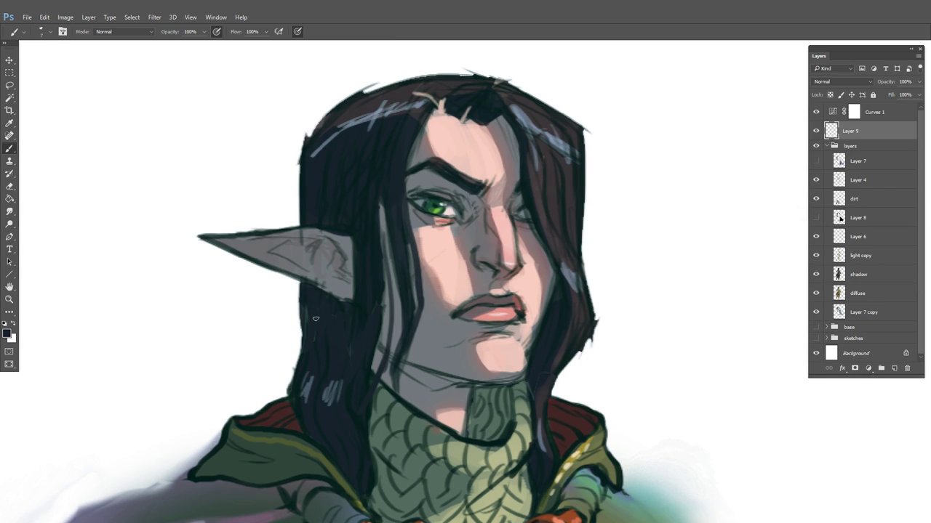
drag(598, 267, 558, 219)
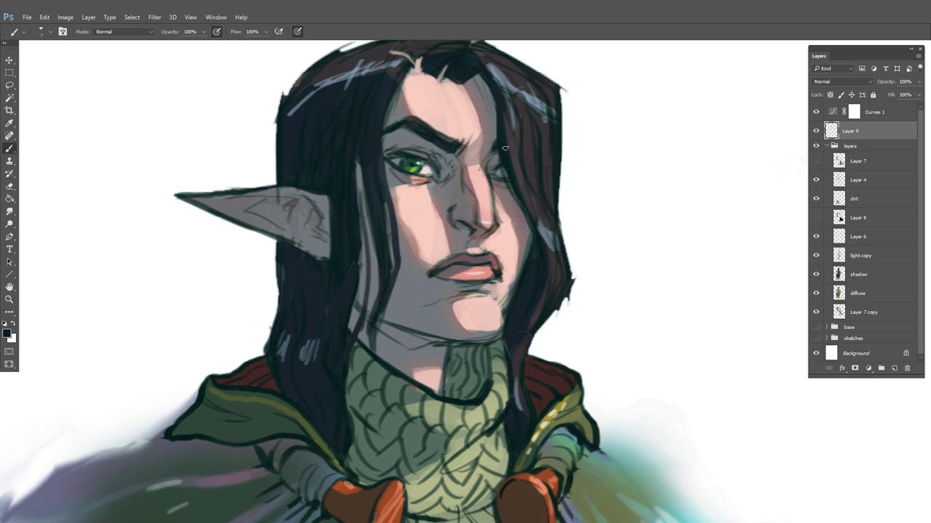
Paint dark strands and lighter streaks into the hair lock that falls over the far side of the face
drag(512, 177, 542, 299)
alt+click(534, 208)
alt+click(547, 238)
drag(523, 206, 533, 259)
mouse_move(551, 219)
mouse_down()
mouse_move(560, 283)
mouse_move(554, 271)
mouse_up()
drag(572, 208, 565, 282)
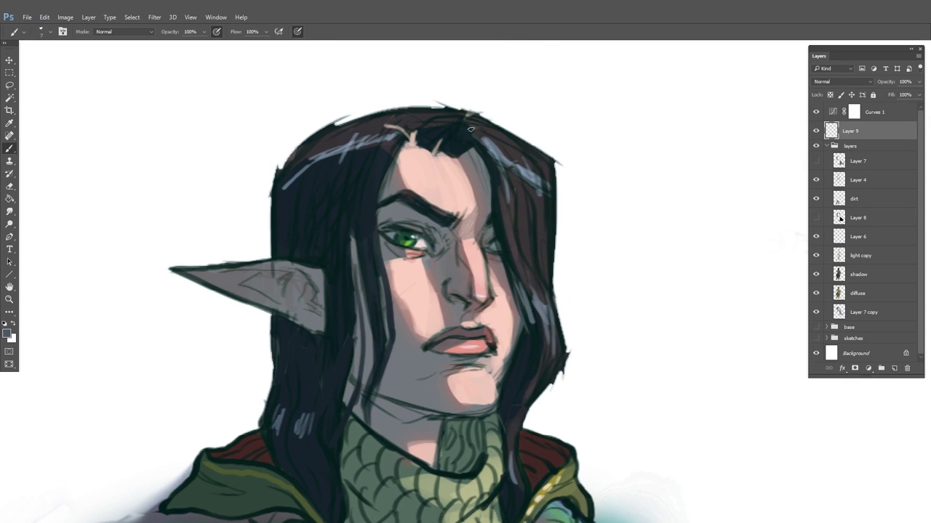
Paint fine sampled-colour highlight strokes along the crown and touch up the strands at the hairline
alt+click(486, 142)
mouse_move(480, 138)
mouse_down()
mouse_move(496, 173)
mouse_move(524, 159)
mouse_up()
drag(536, 195, 542, 174)
drag(389, 134, 376, 155)
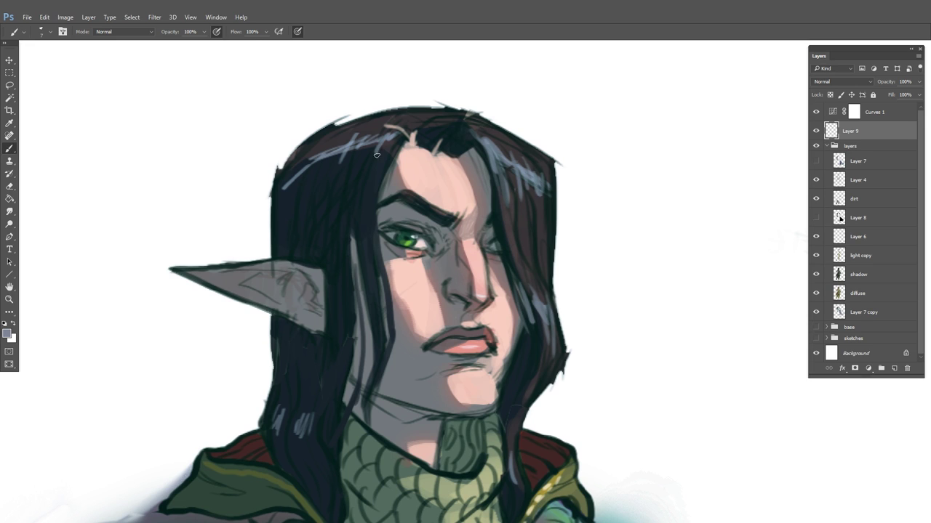
alt+click(407, 118)
scroll(472, 189, down, 3)
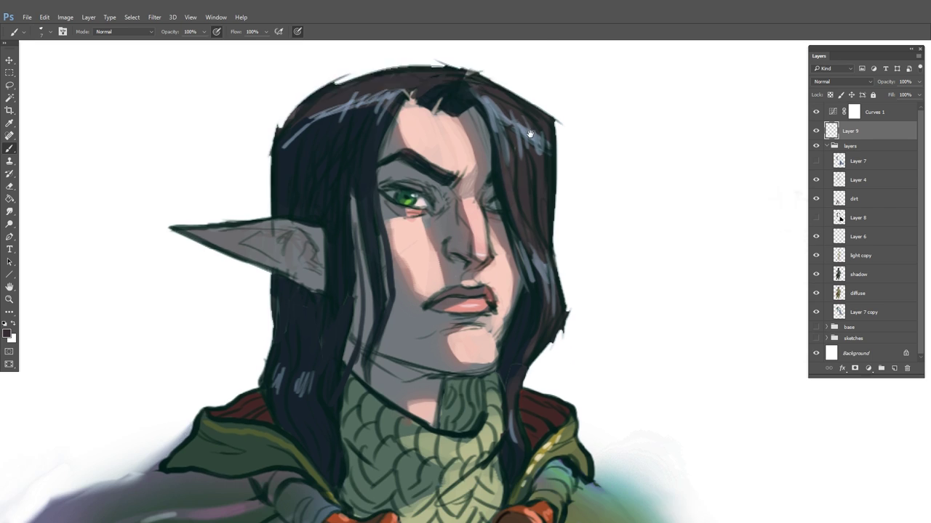
Extend dark hair strands down over both sides of the sweater collar
scroll(378, 363, down, 3)
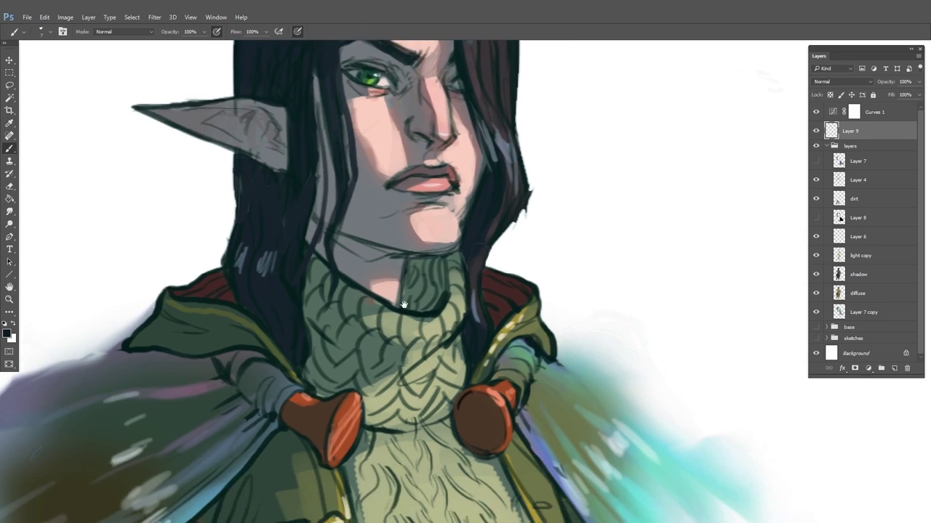
mouse_move(322, 285)
mouse_down()
mouse_move(326, 361)
mouse_move(345, 375)
mouse_up()
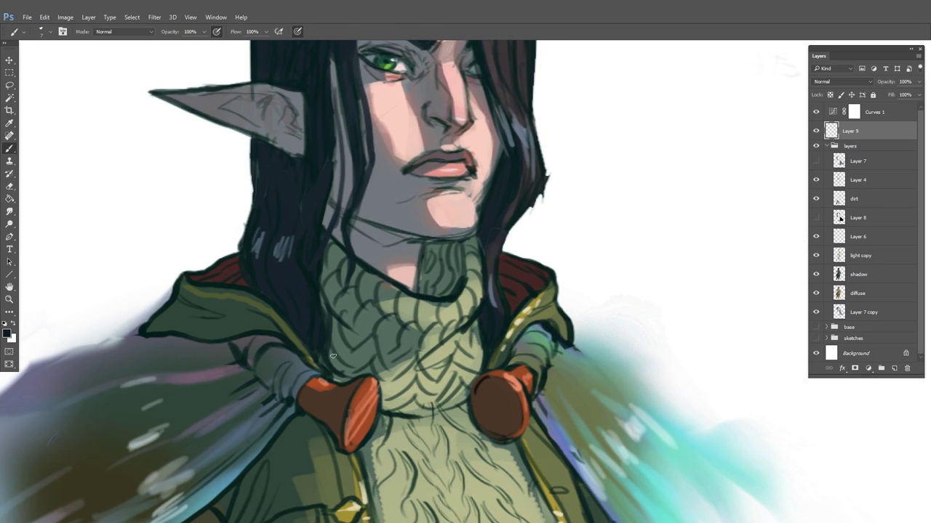
mouse_move(332, 317)
mouse_down()
mouse_move(339, 368)
mouse_move(353, 375)
mouse_up()
drag(480, 329, 455, 418)
scroll(452, 267, down, 3)
drag(354, 263, 364, 308)
drag(472, 264, 524, 227)
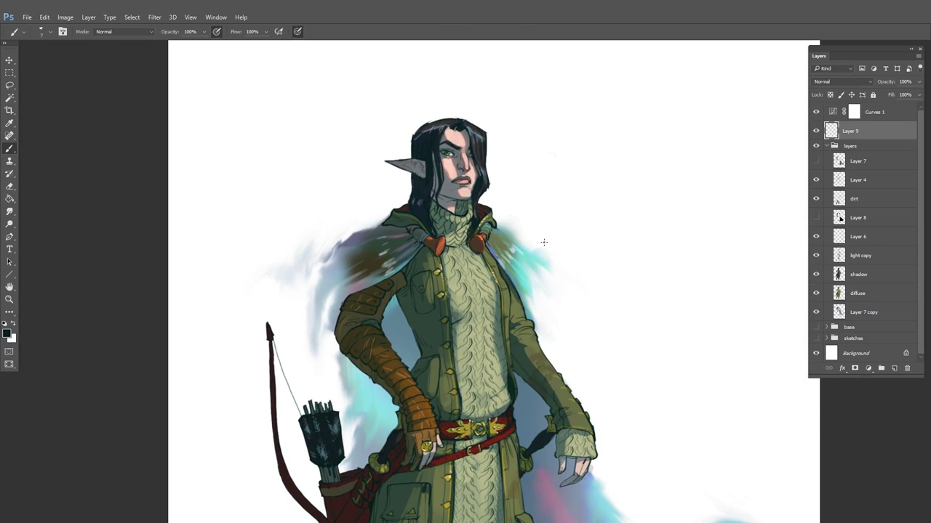
Apply a further slight Curves adjustment to the line art on Layer 4
click(860, 182)
scroll(444, 164, up, 5)
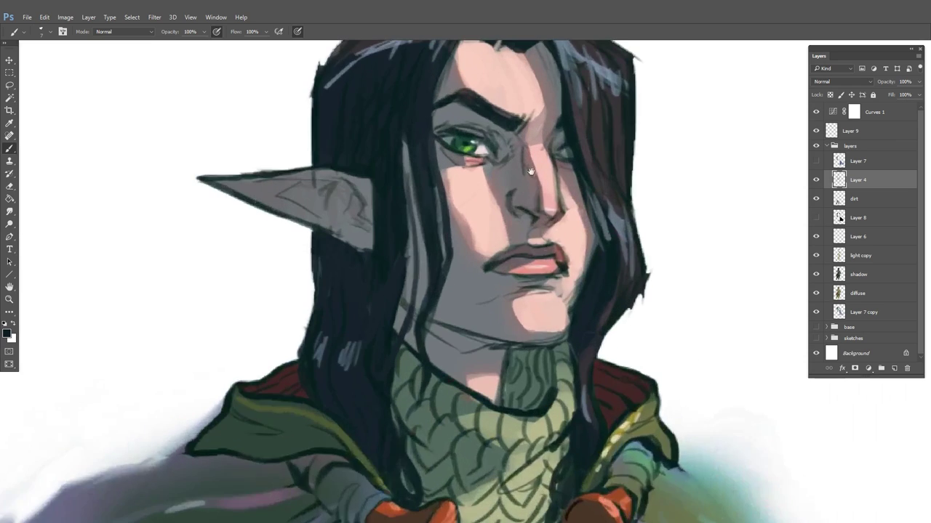
key(ctrl+m)
drag(631, 261, 629, 262)
click(829, 133)
click(833, 133)
scroll(574, 276, down, 6)
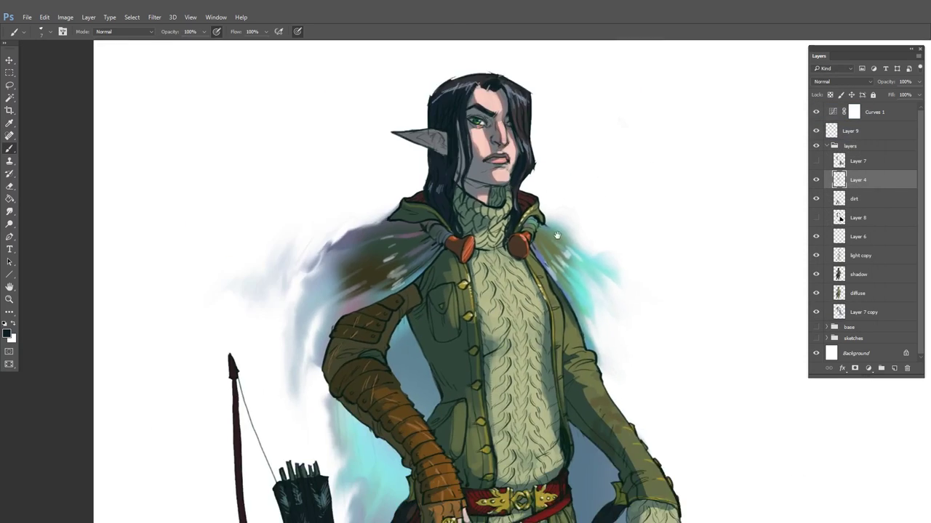
scroll(542, 294, down, 3)
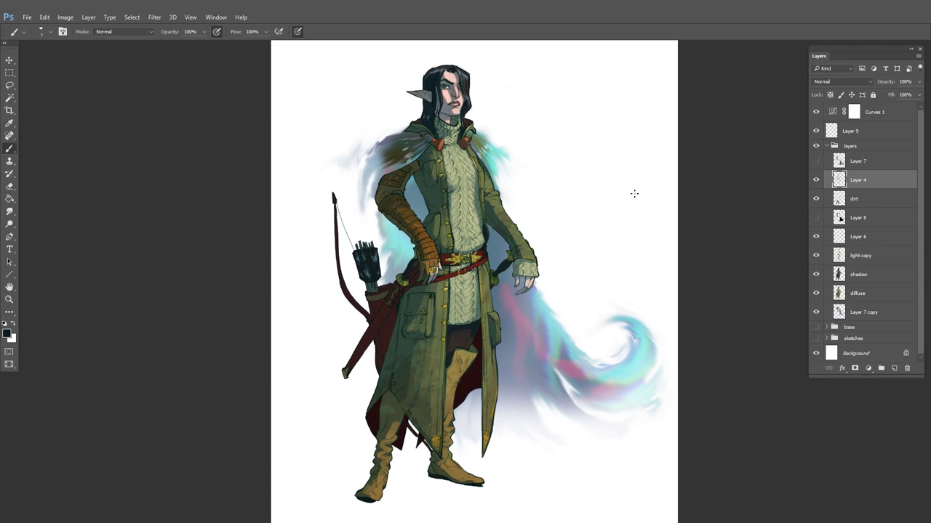
click(857, 314)
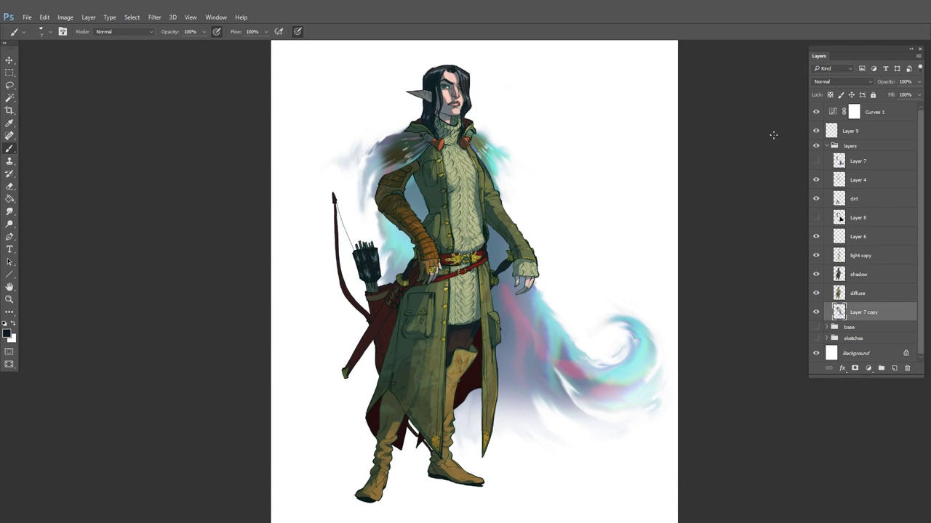
click(154, 17)
mouse_move(169, 118)
click(116, 159)
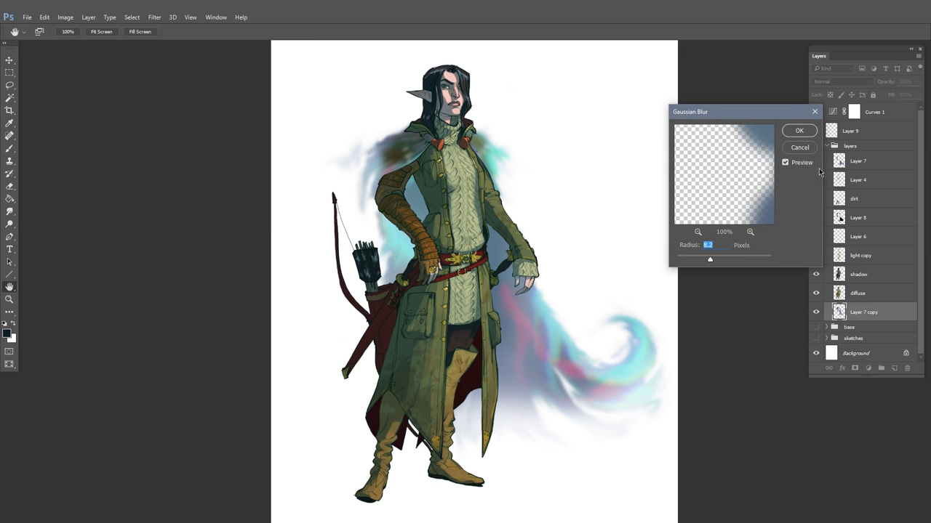
click(800, 147)
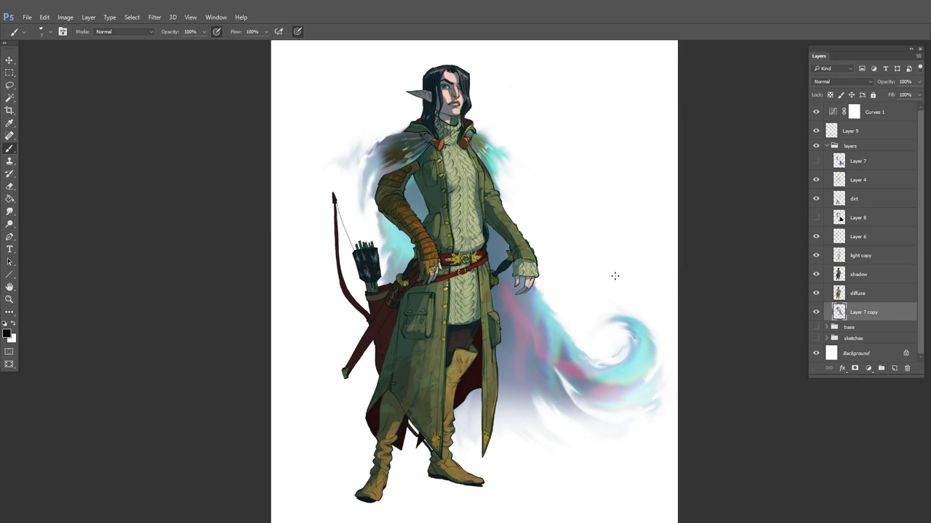
Compare the artwork with the smoke on Layer 7 copy and the diffuse layer hidden and shown
alt+click(632, 315)
drag(648, 318, 615, 364)
ctrl+click(644, 288)
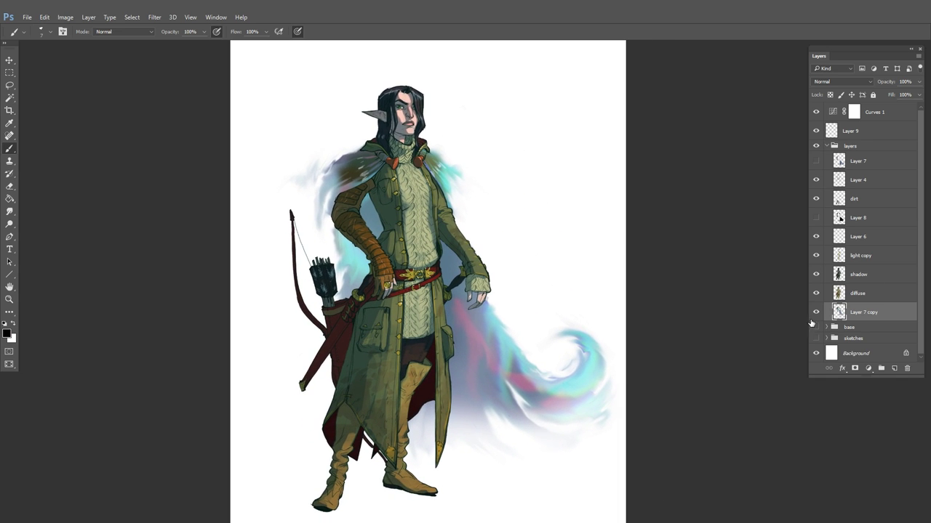
click(816, 315)
click(817, 312)
mouse_move(815, 294)
mouse_down()
mouse_move(825, 244)
mouse_move(816, 294)
mouse_up()
Select the smoke trail beside the coat on Layer 7 copy with a rectangular marquee, squeeze it horizontally toward the figure, and deselect
key(l)
key(m)
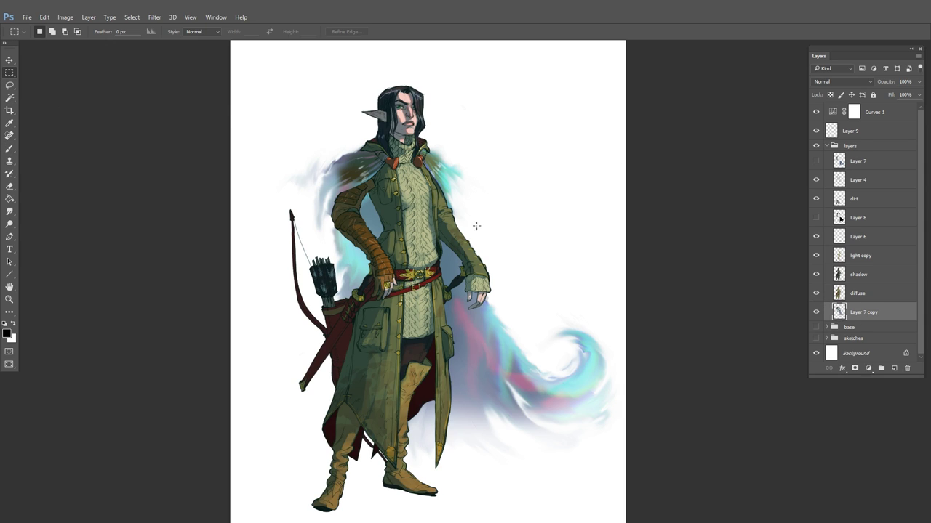
drag(415, 219, 630, 479)
key(ctrl+t)
drag(625, 349, 553, 349)
key(Return)
key(ctrl+d)
mouse_move(612, 352)
mouse_down()
mouse_move(564, 342)
mouse_move(616, 366)
mouse_up()
scroll(616, 366, down, 4)
key(b)
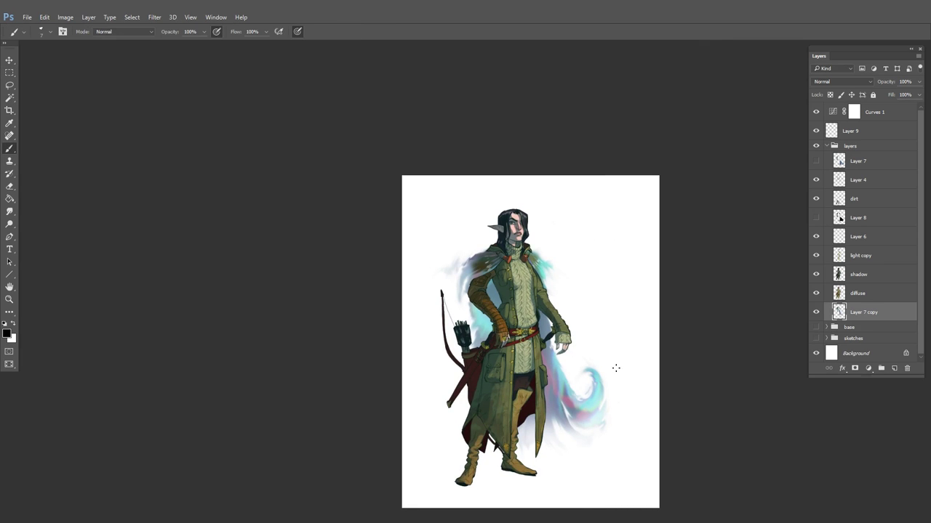
Collapse the layers group, check the Curves 1 adjustment, and review the whole illustration in full-screen view
click(827, 150)
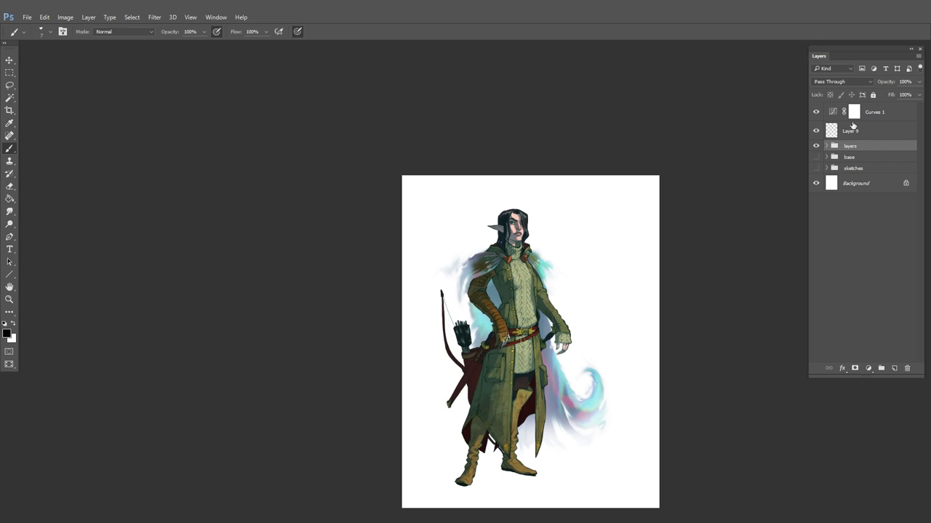
drag(645, 349, 645, 303)
click(815, 111)
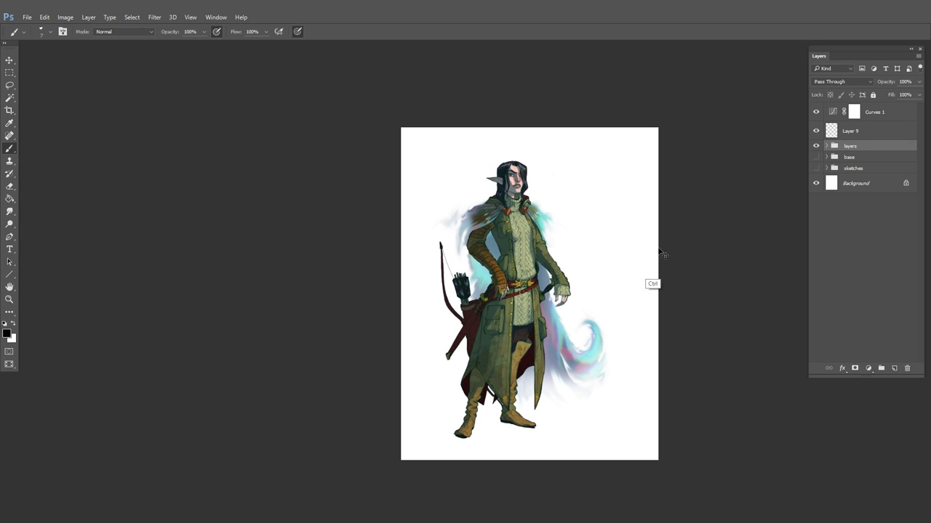
scroll(602, 317, up, 2)
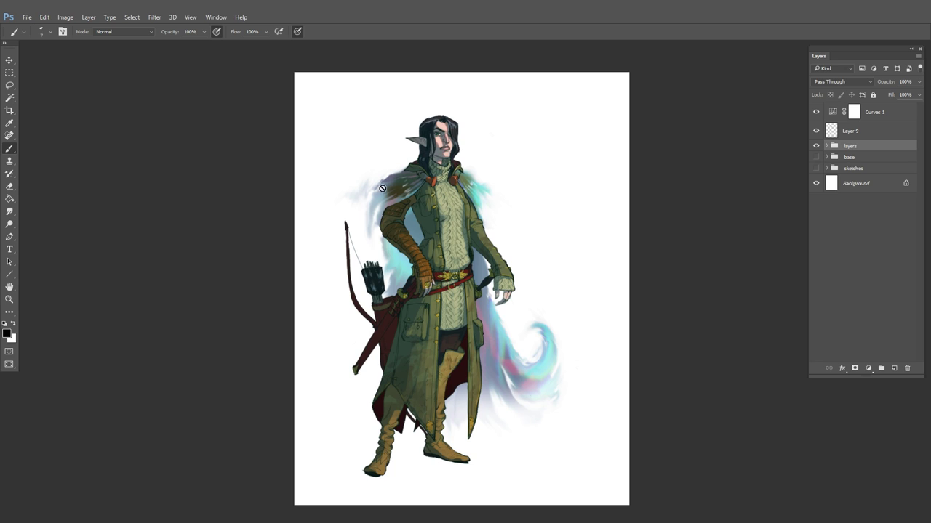
click(852, 135)
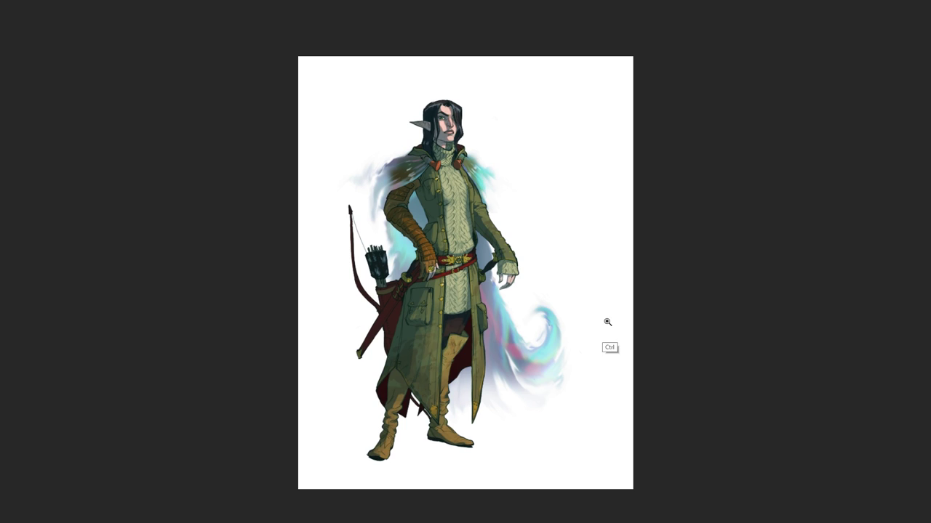
drag(608, 322, 647, 326)
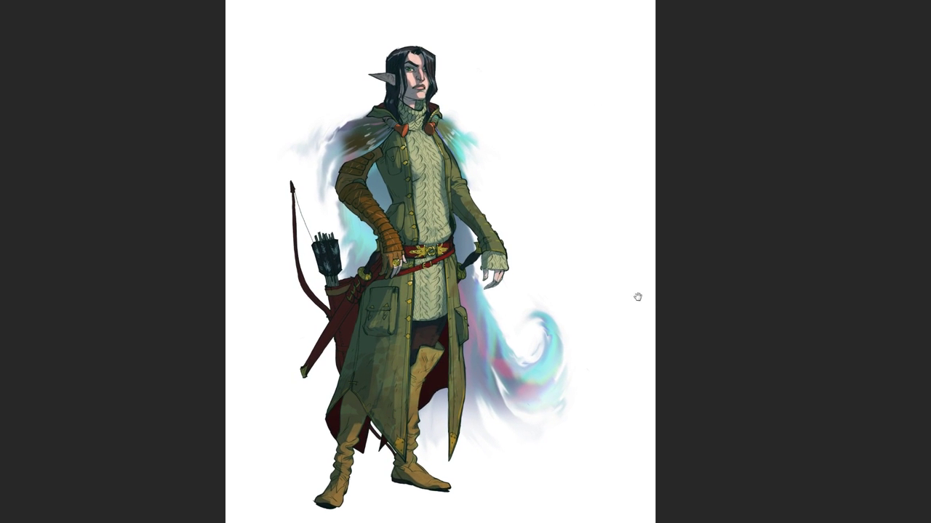